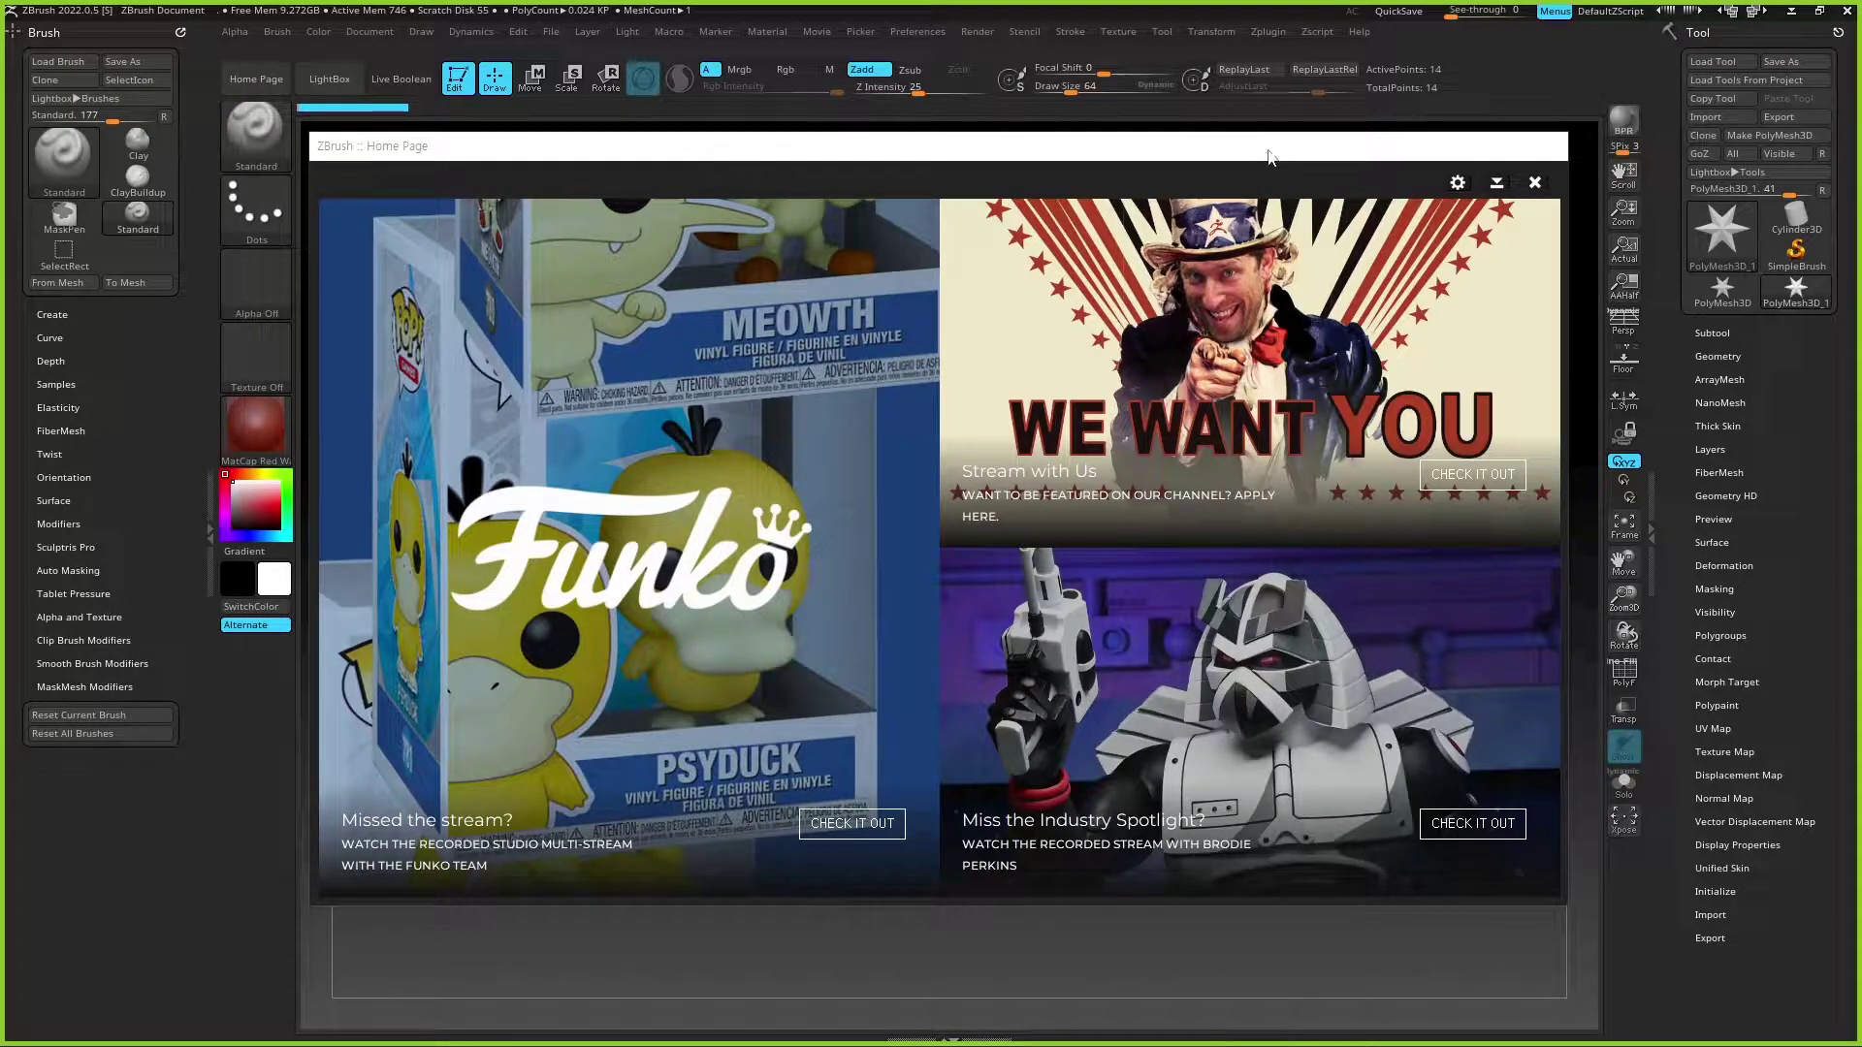
Step: Close the ZBrush Home Page to reveal the red star mesh on the canvas
click(1540, 195)
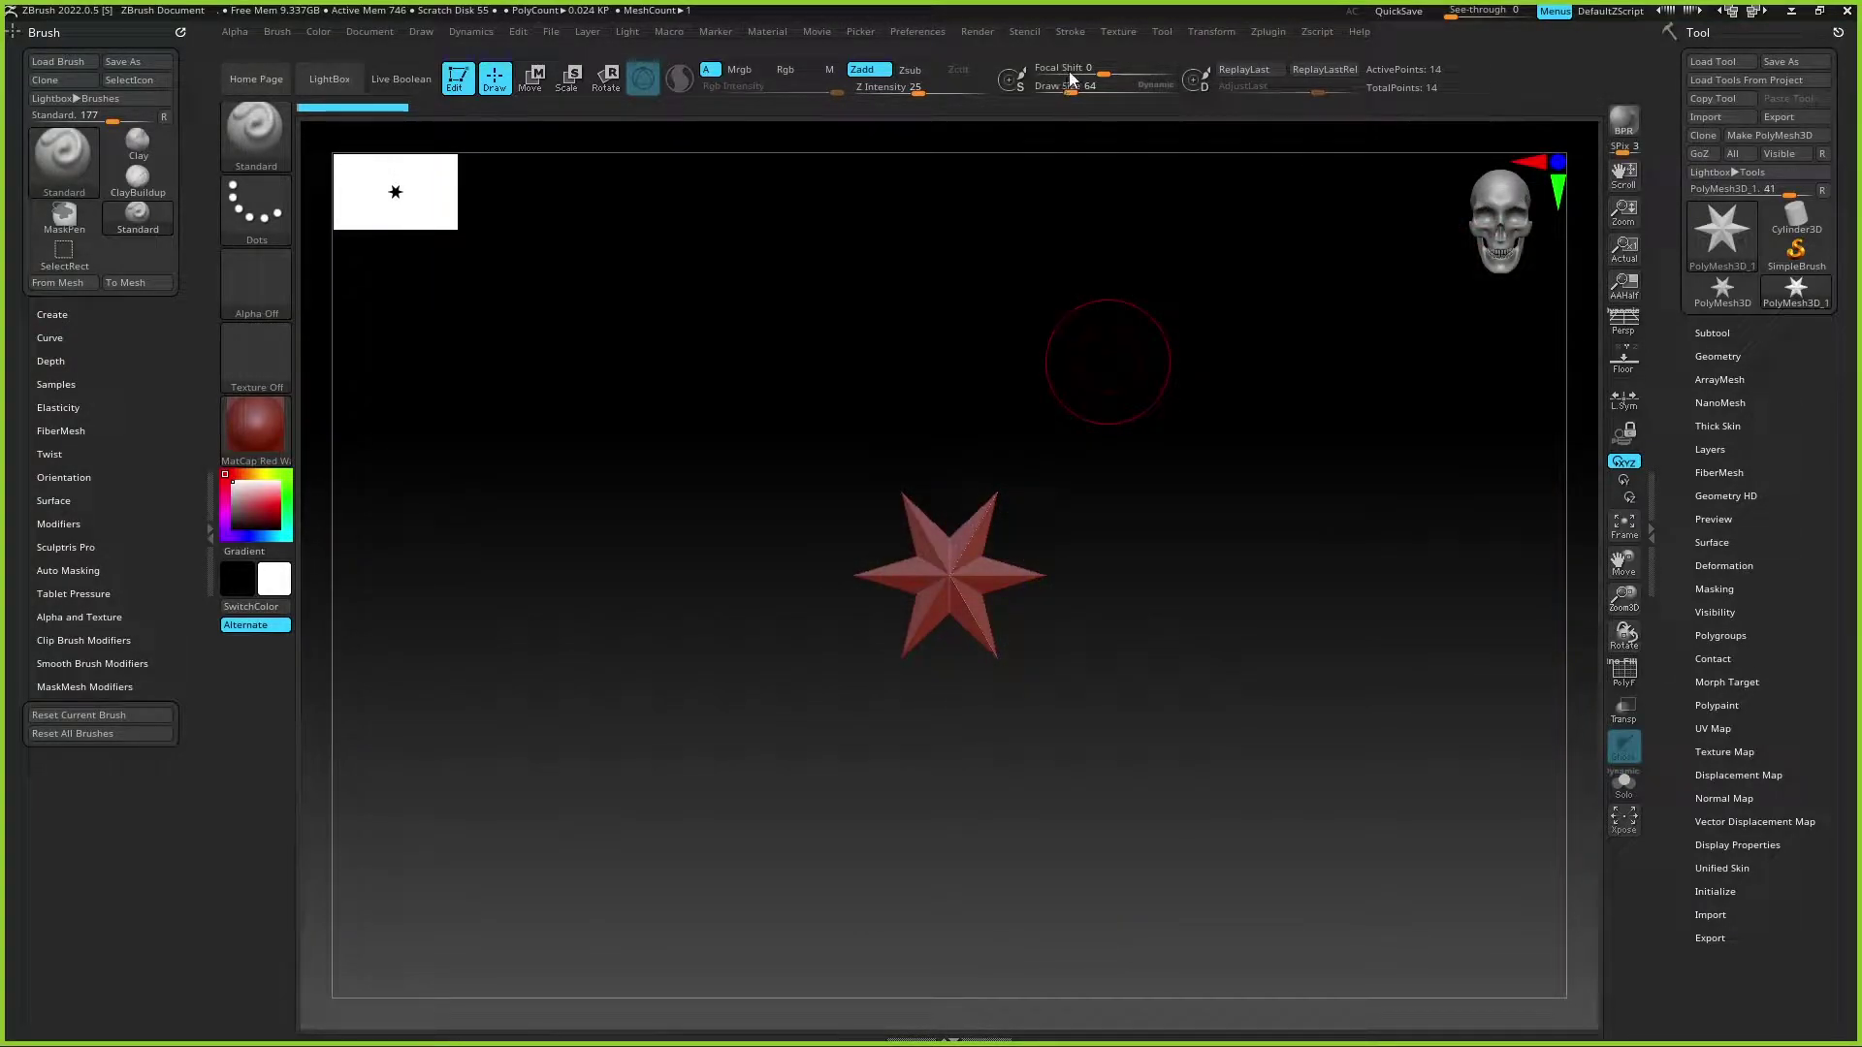
Step: Dock the Texture palette in the left tray above Brush, and rotate the star upright
click(1118, 35)
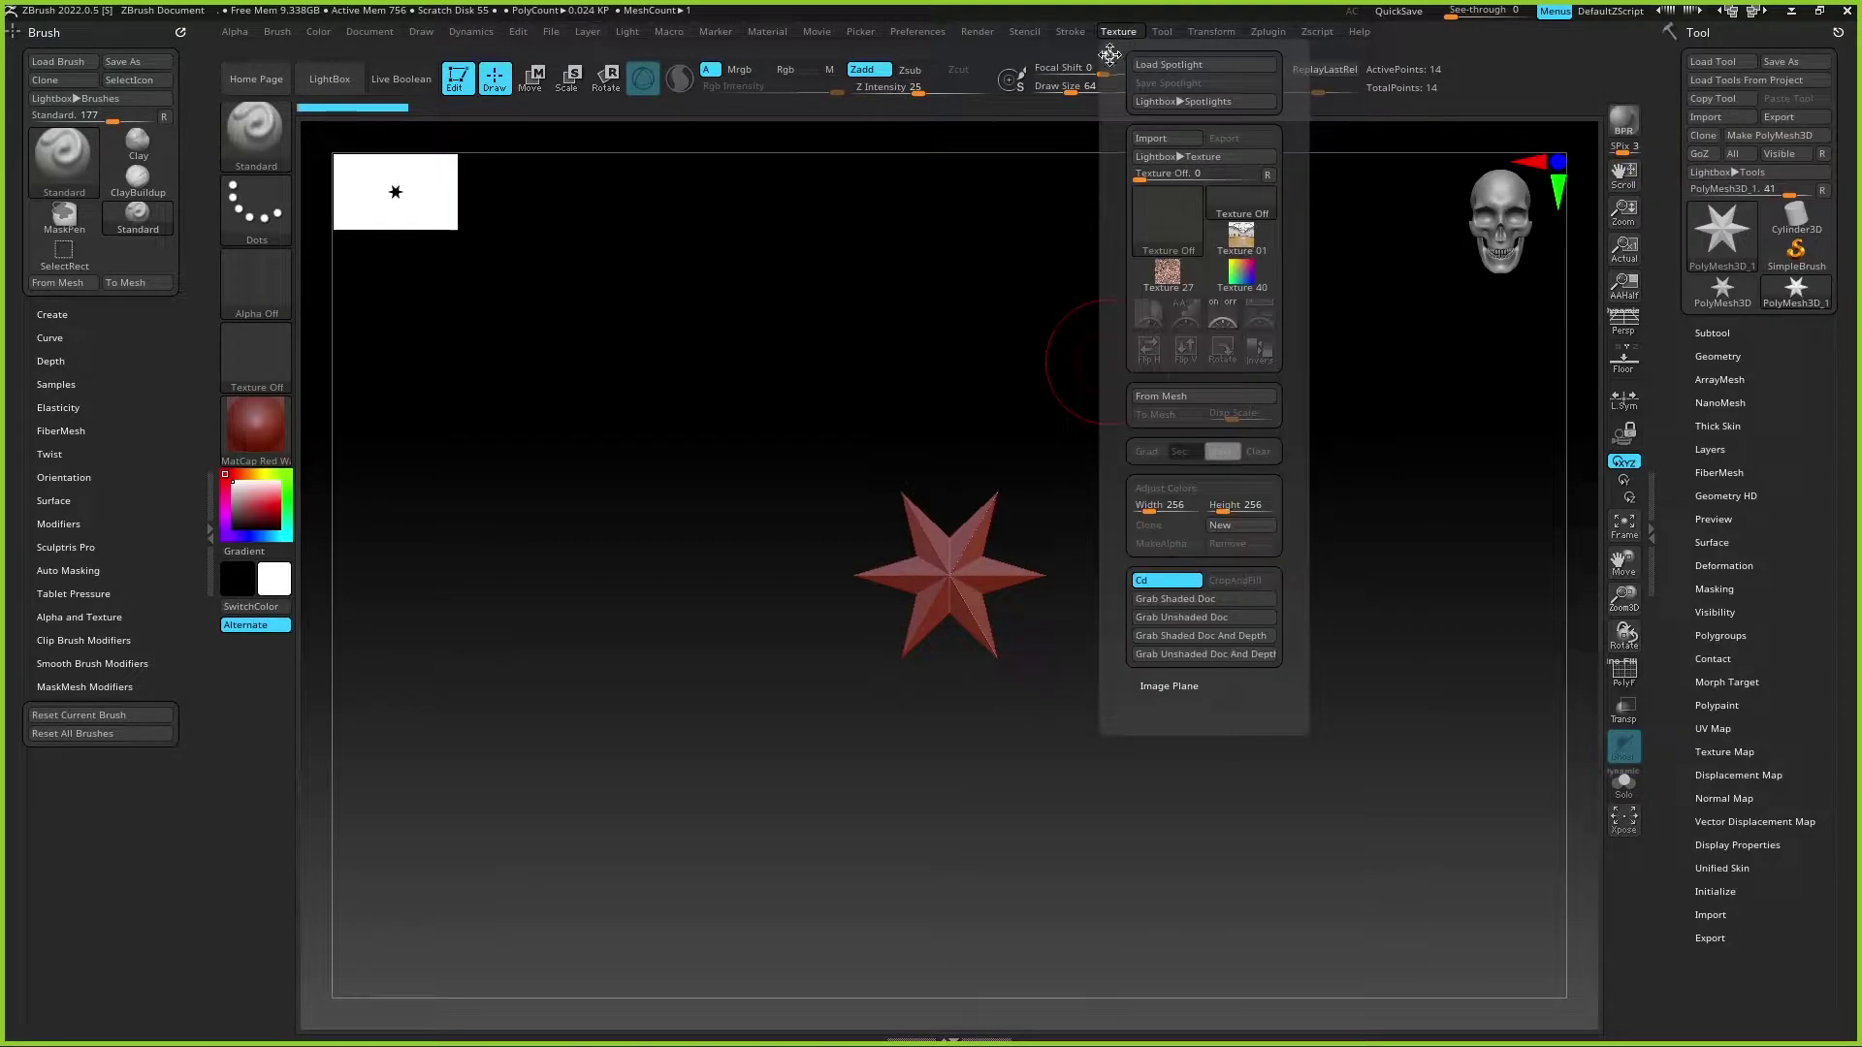
drag(1109, 53, 50, 112)
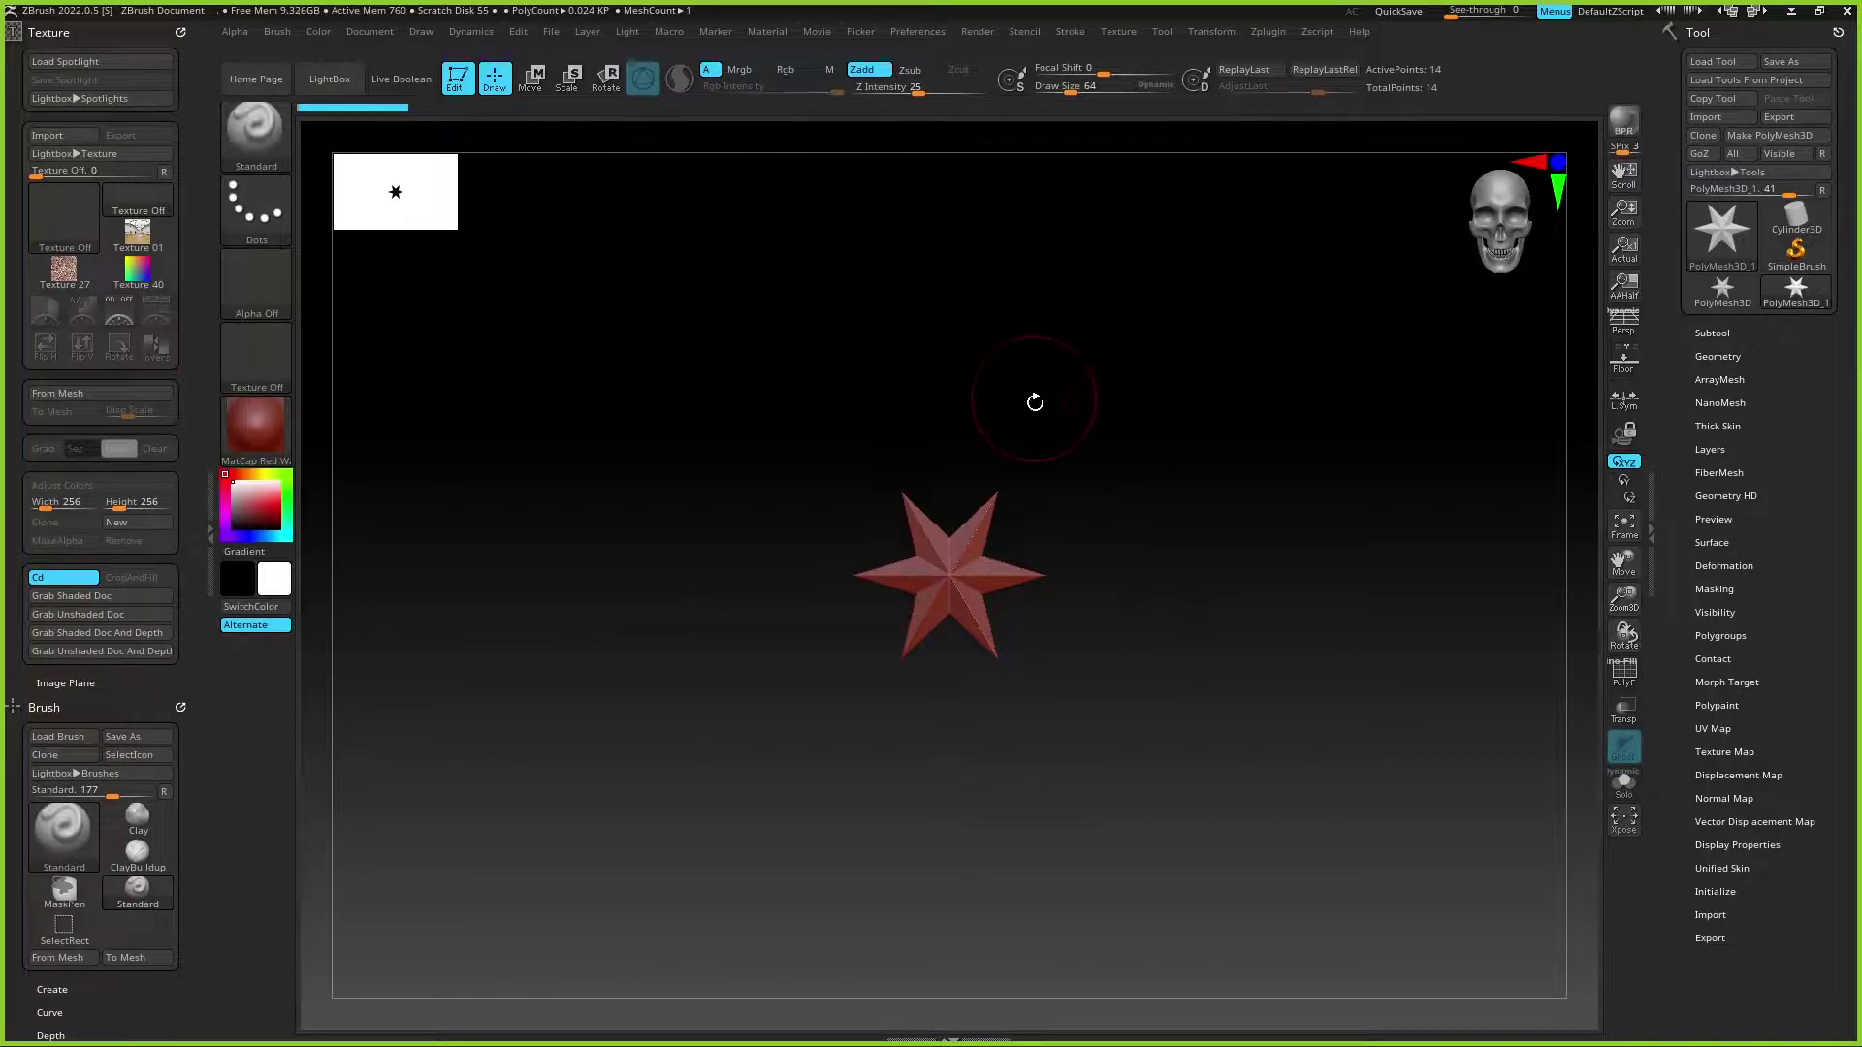
mouse_move(1034, 402)
mouse_down()
mouse_move(1184, 404)
mouse_move(1180, 474)
mouse_move(1145, 397)
mouse_up()
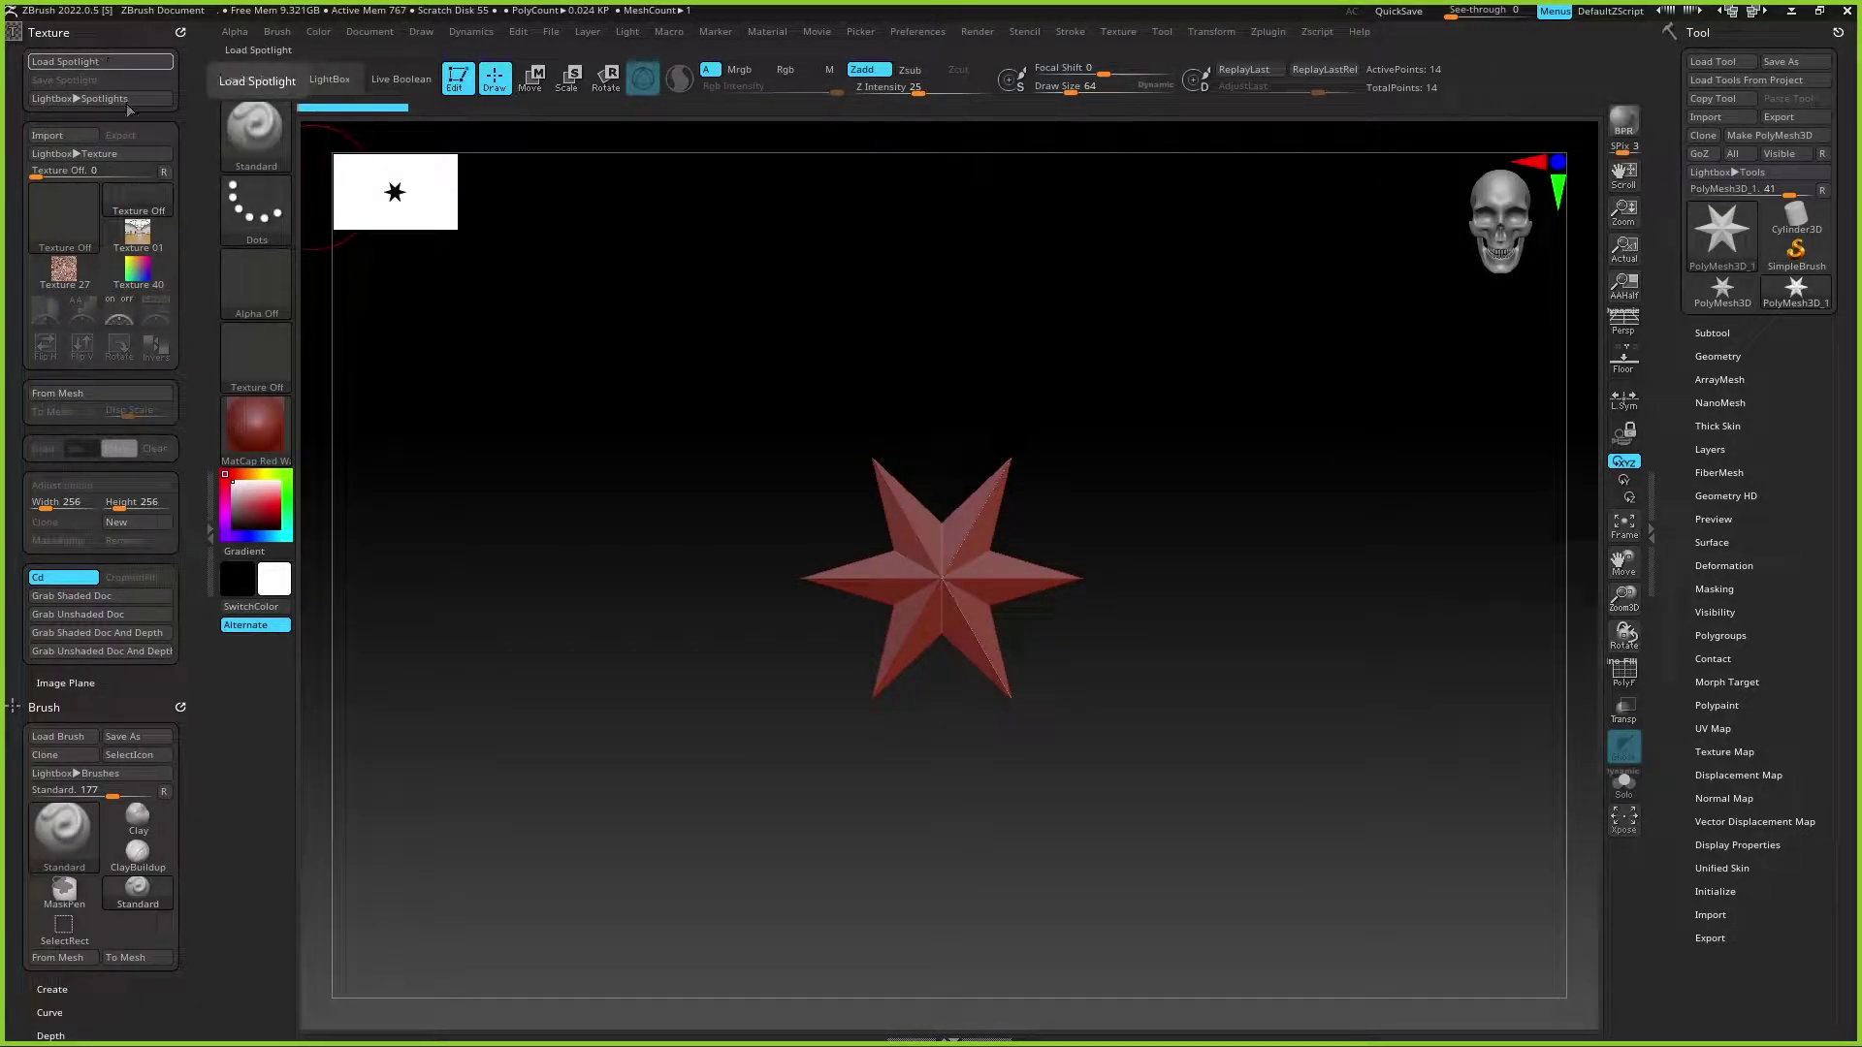
Step: Make Texture 01 the current texture and add it to Spotlight
click(268, 361)
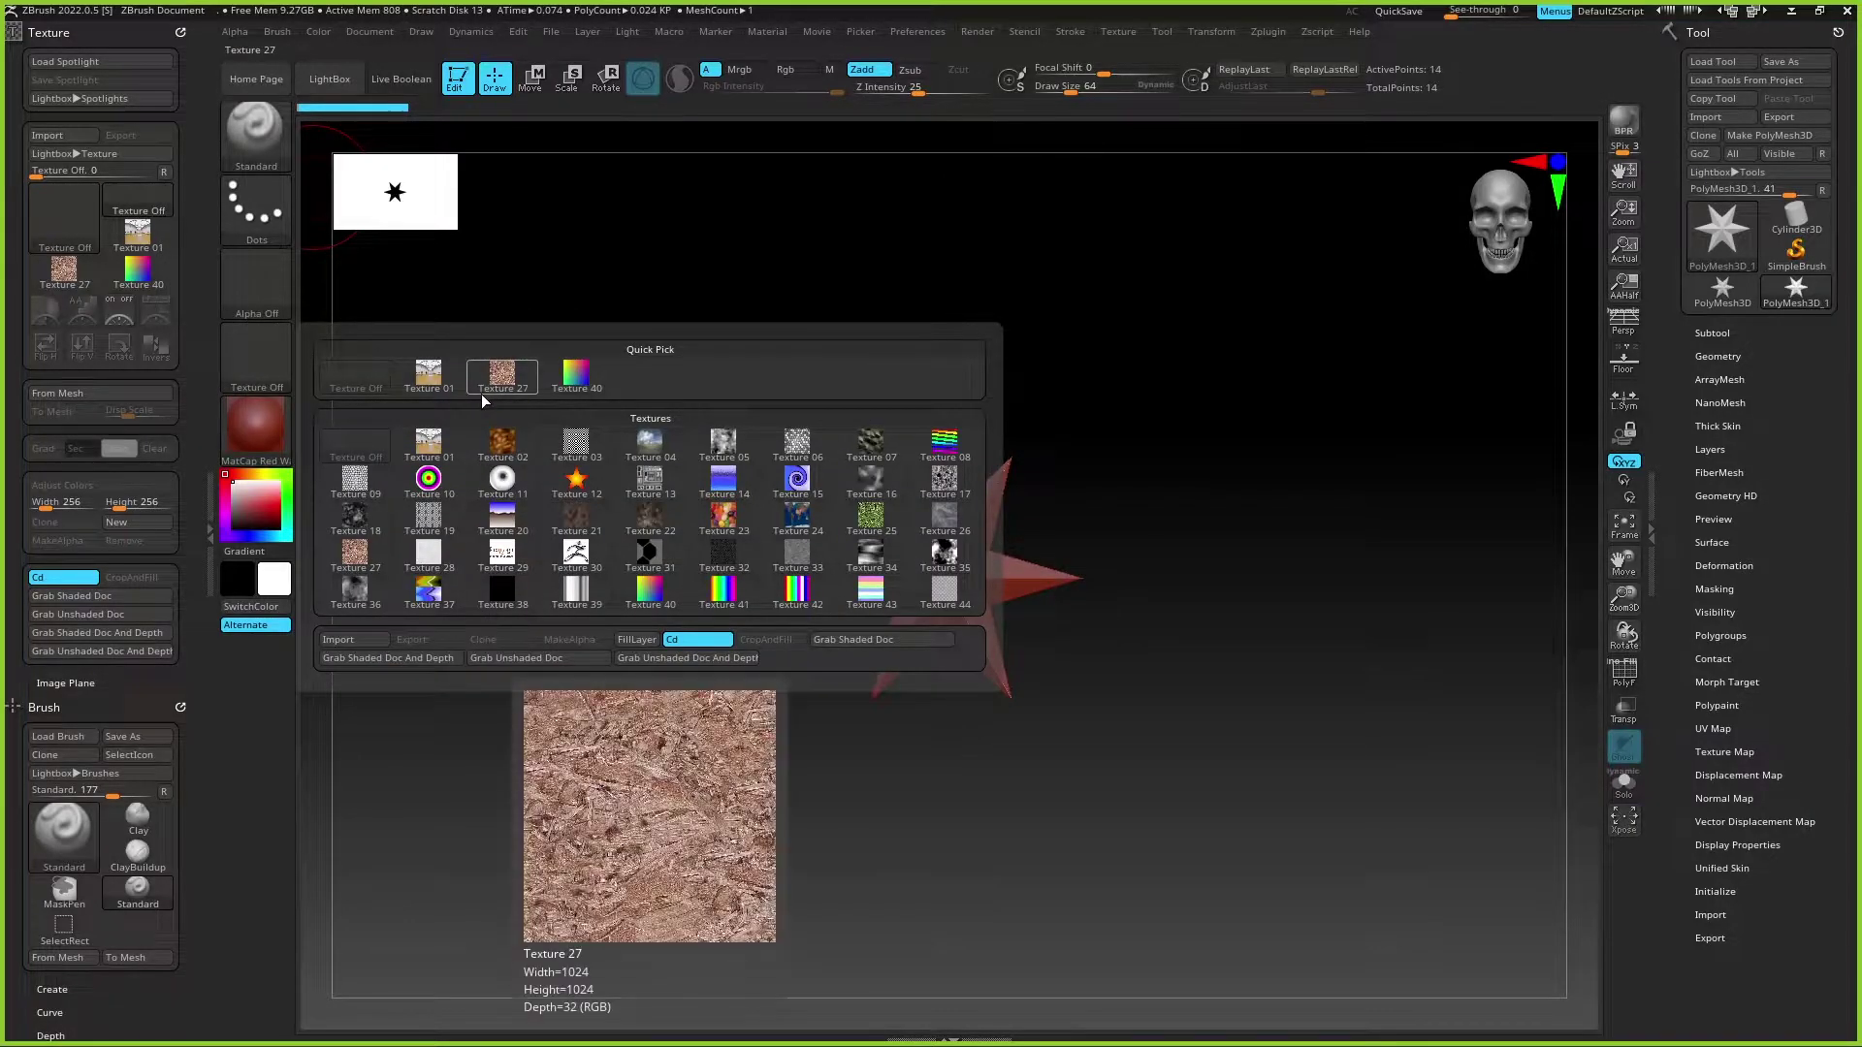
click(439, 386)
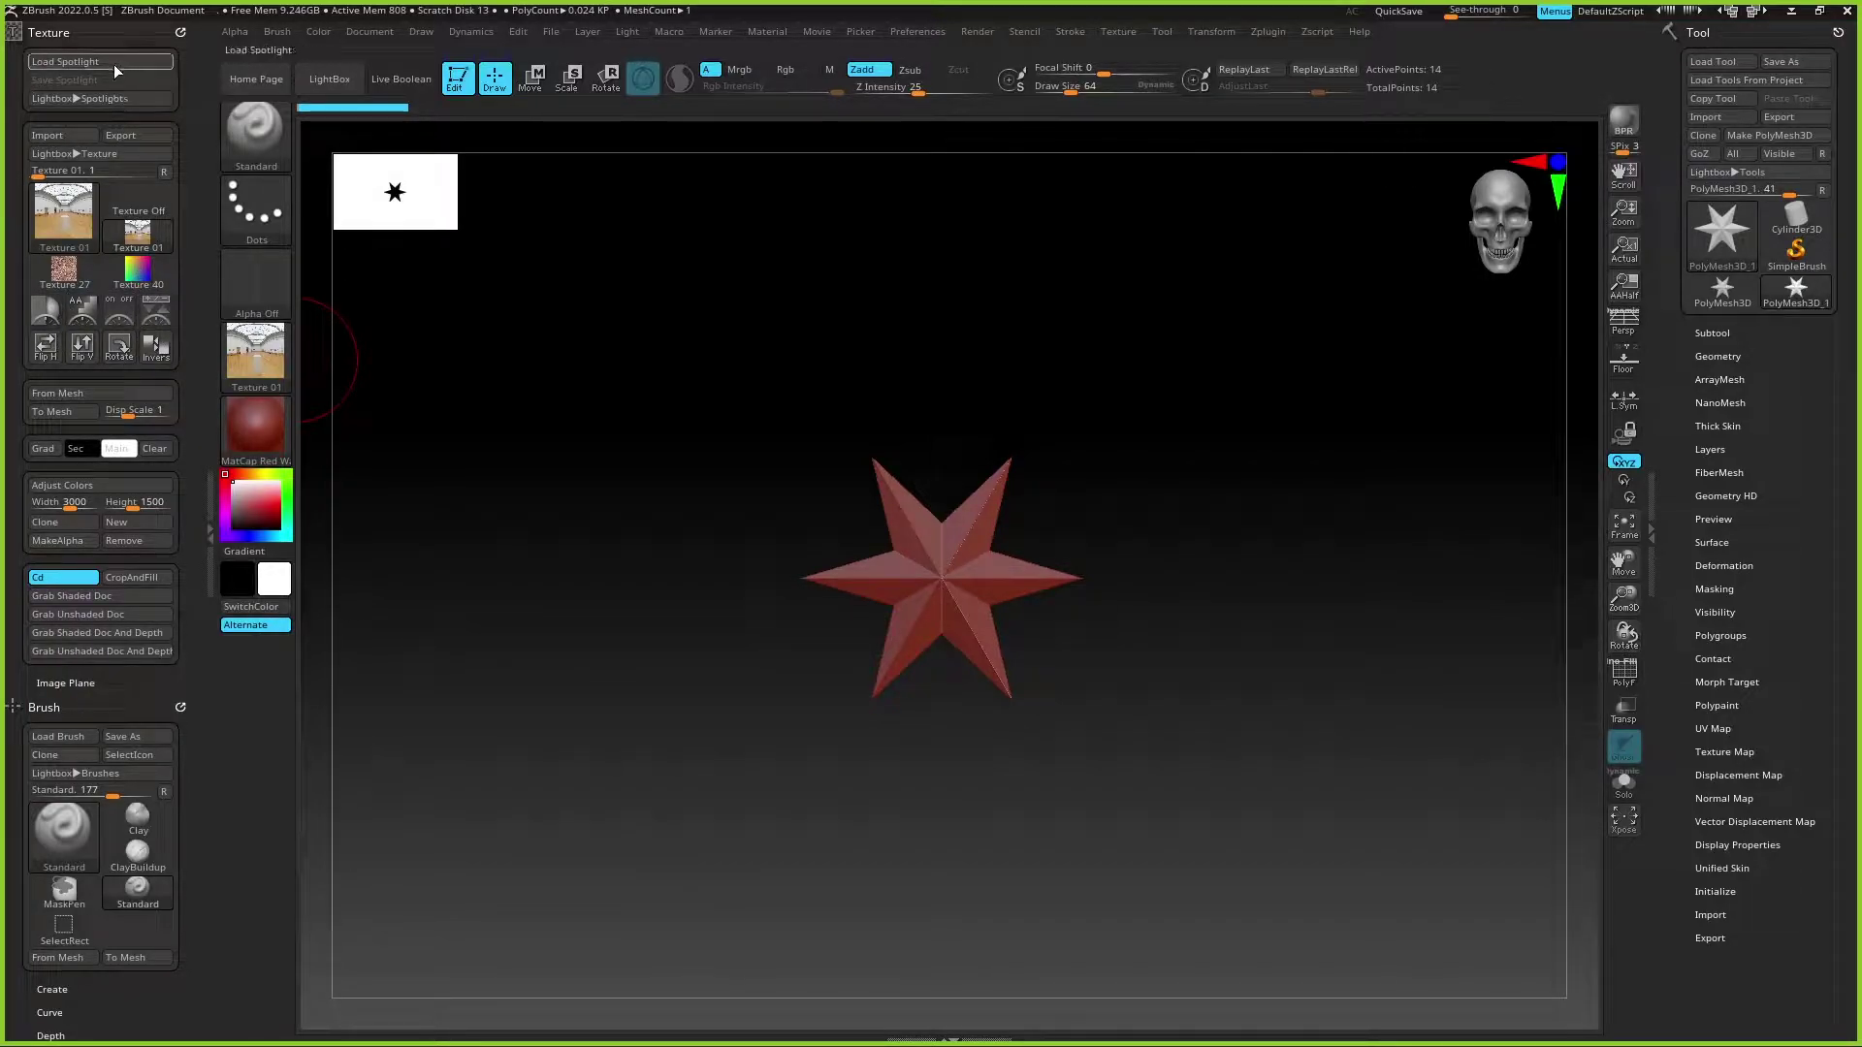
click(160, 320)
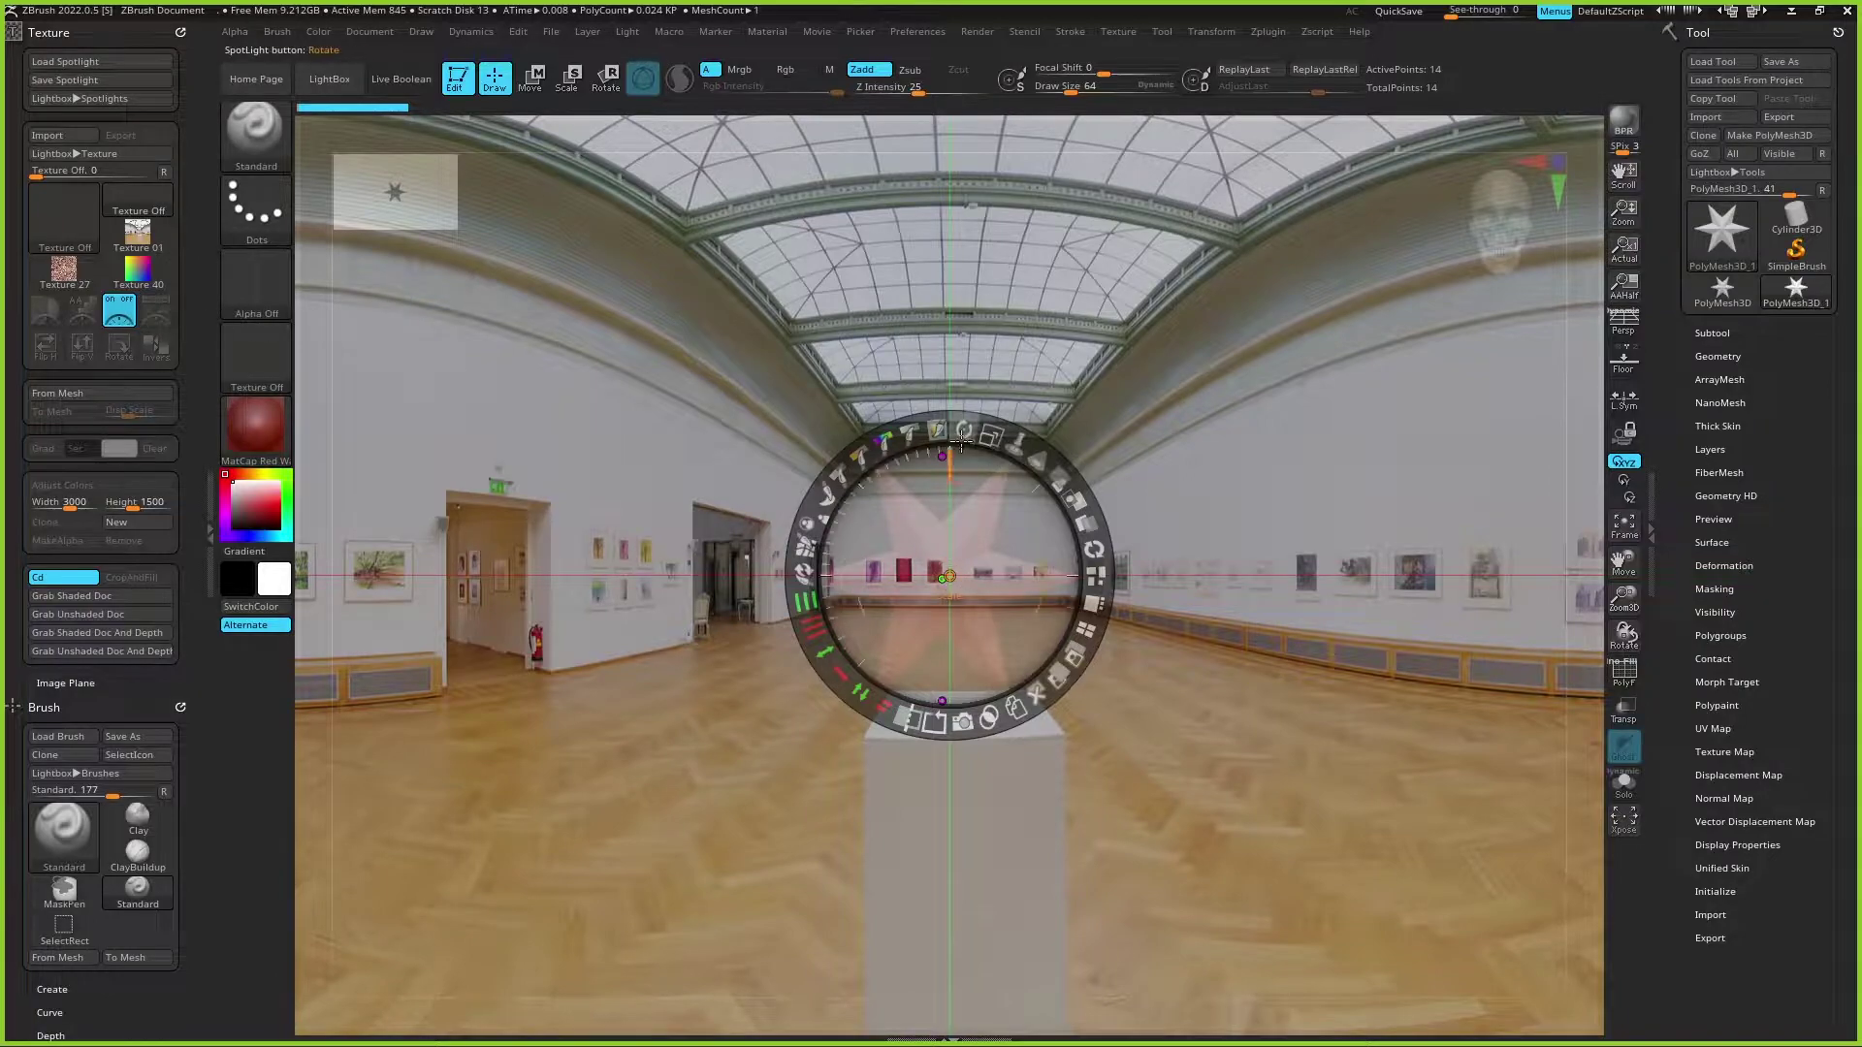
Step: Shrink the Spotlight gallery image, toggling Spotlight (Shift+Z) and its dial (Z) to check it
drag(981, 433, 857, 504)
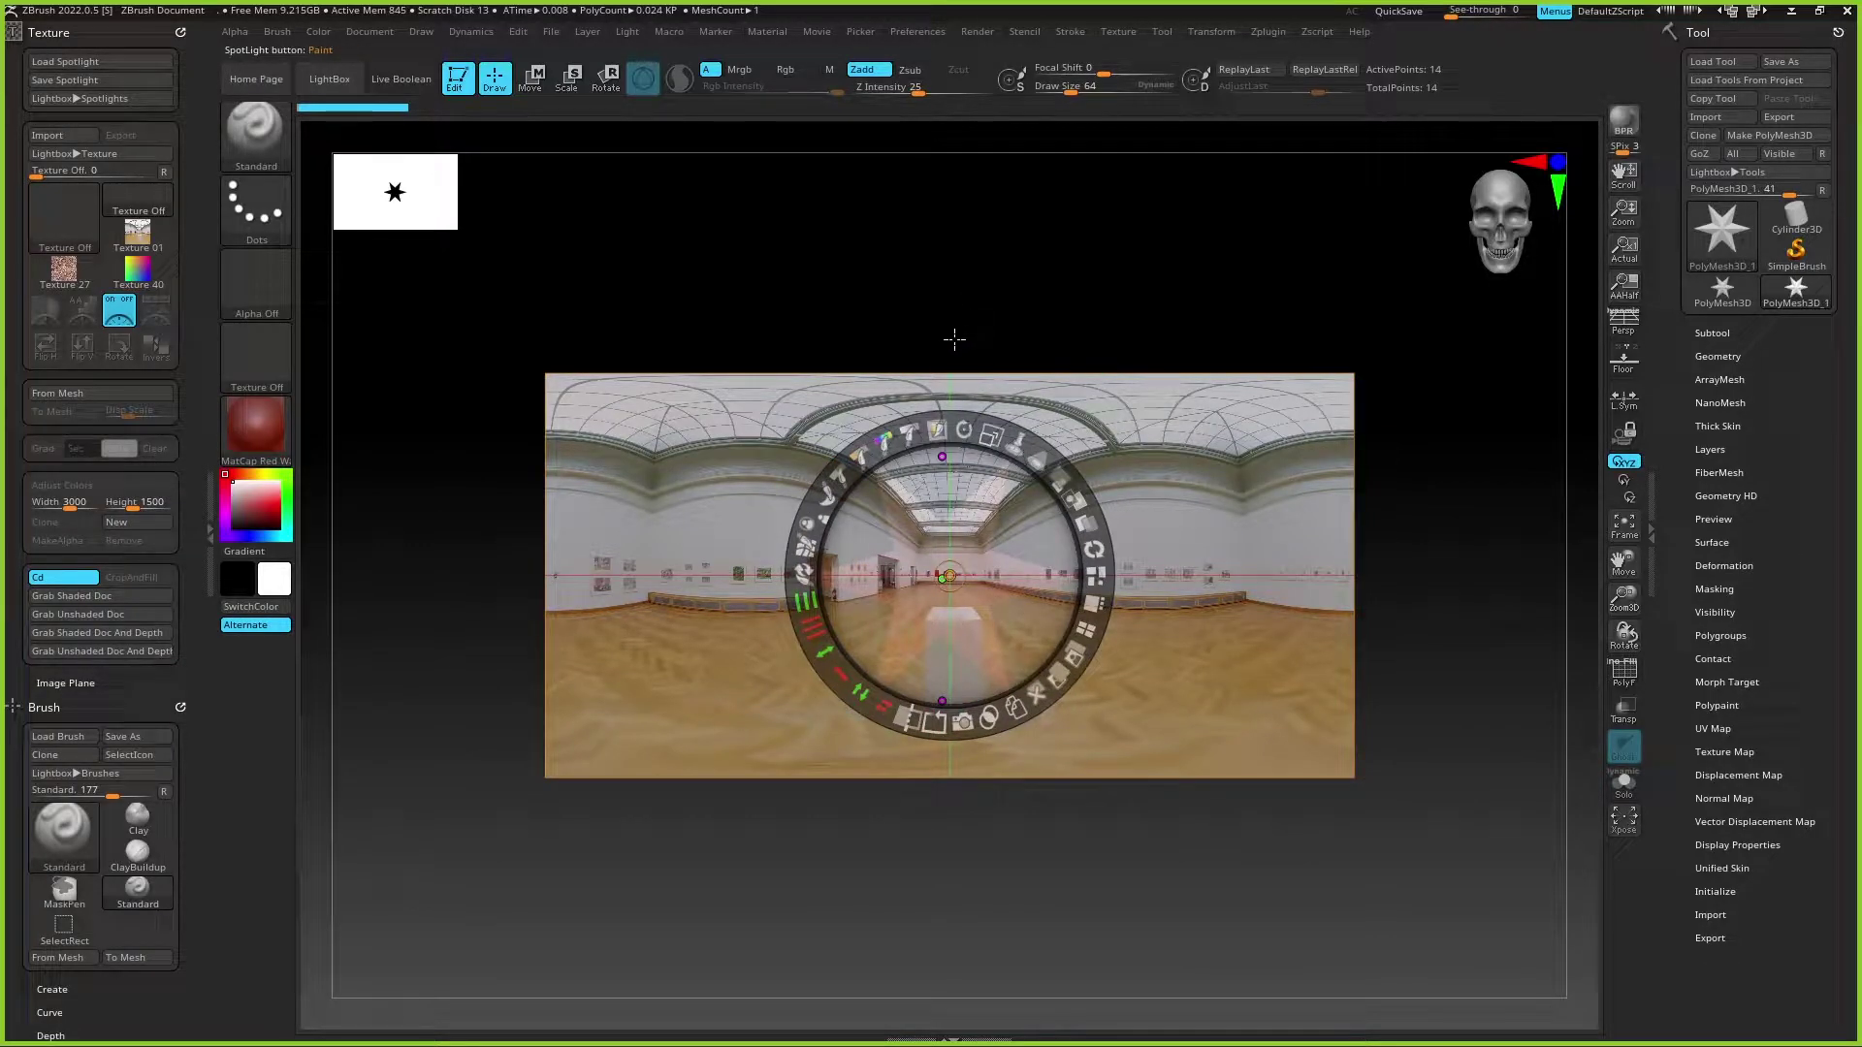
key(z)
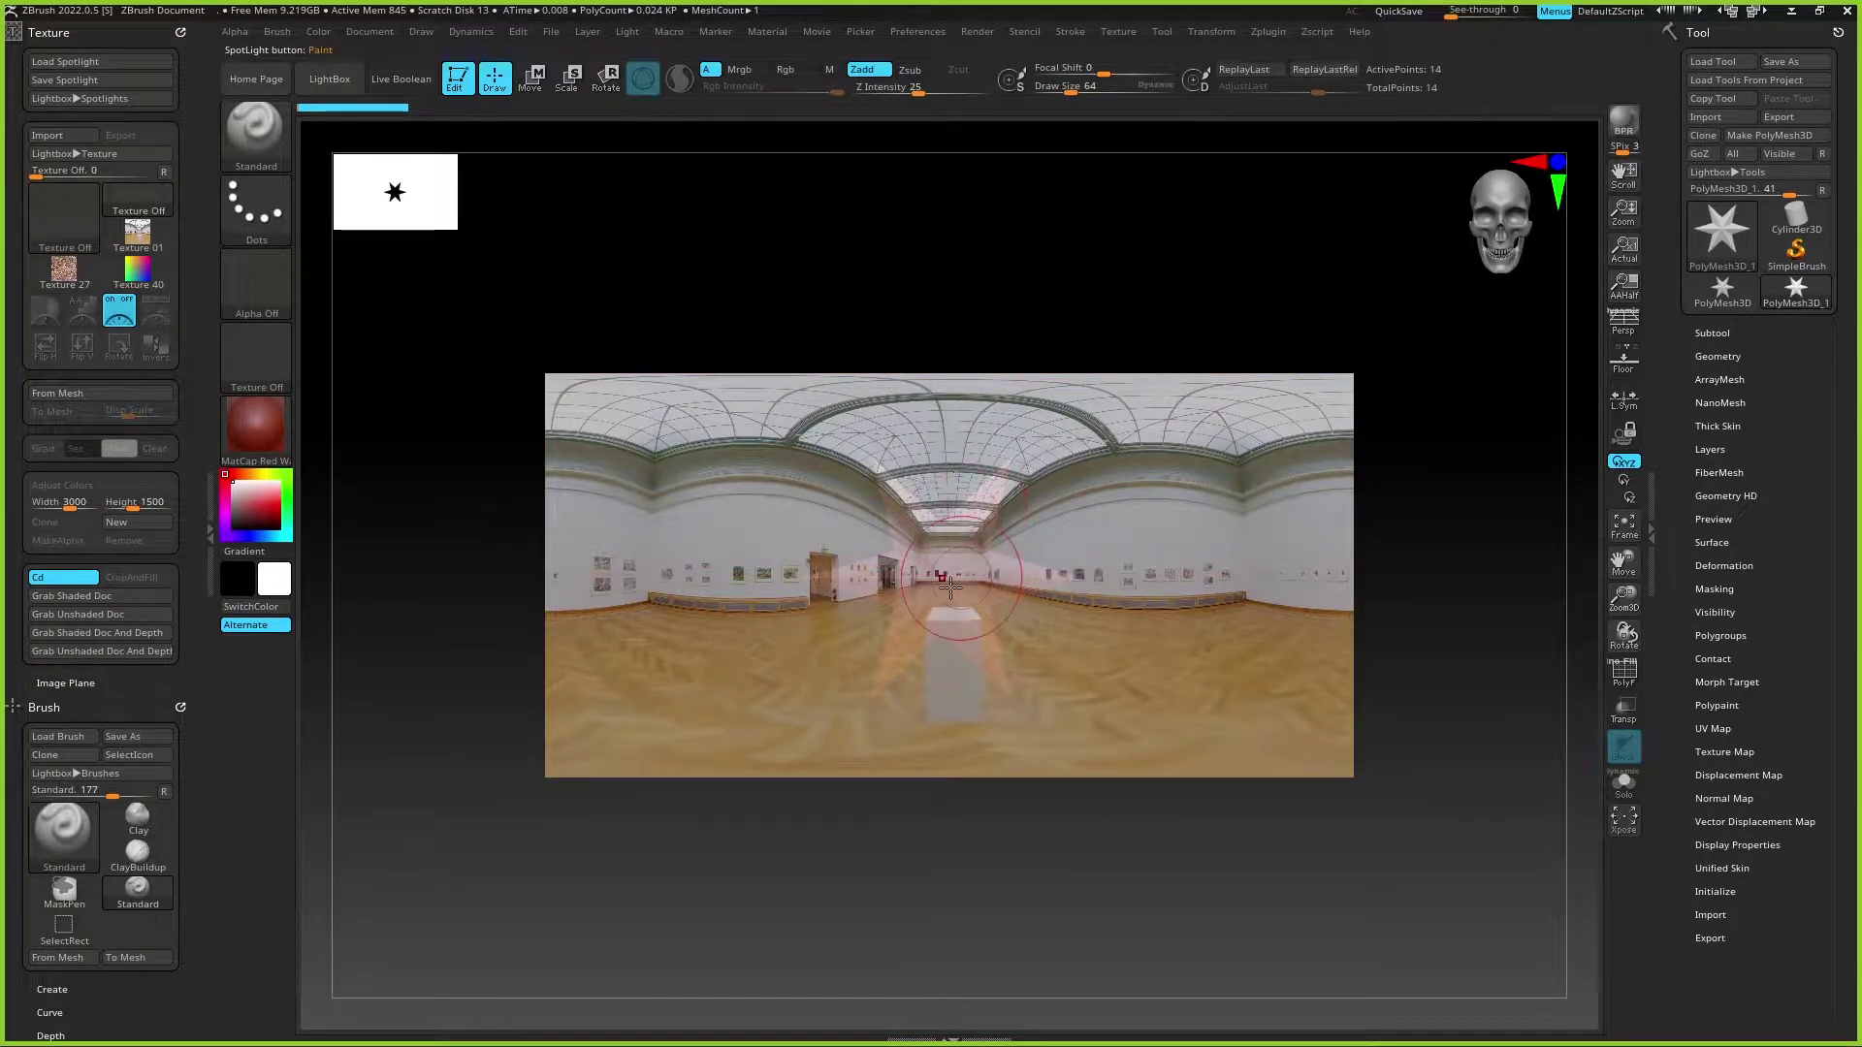
key(z)
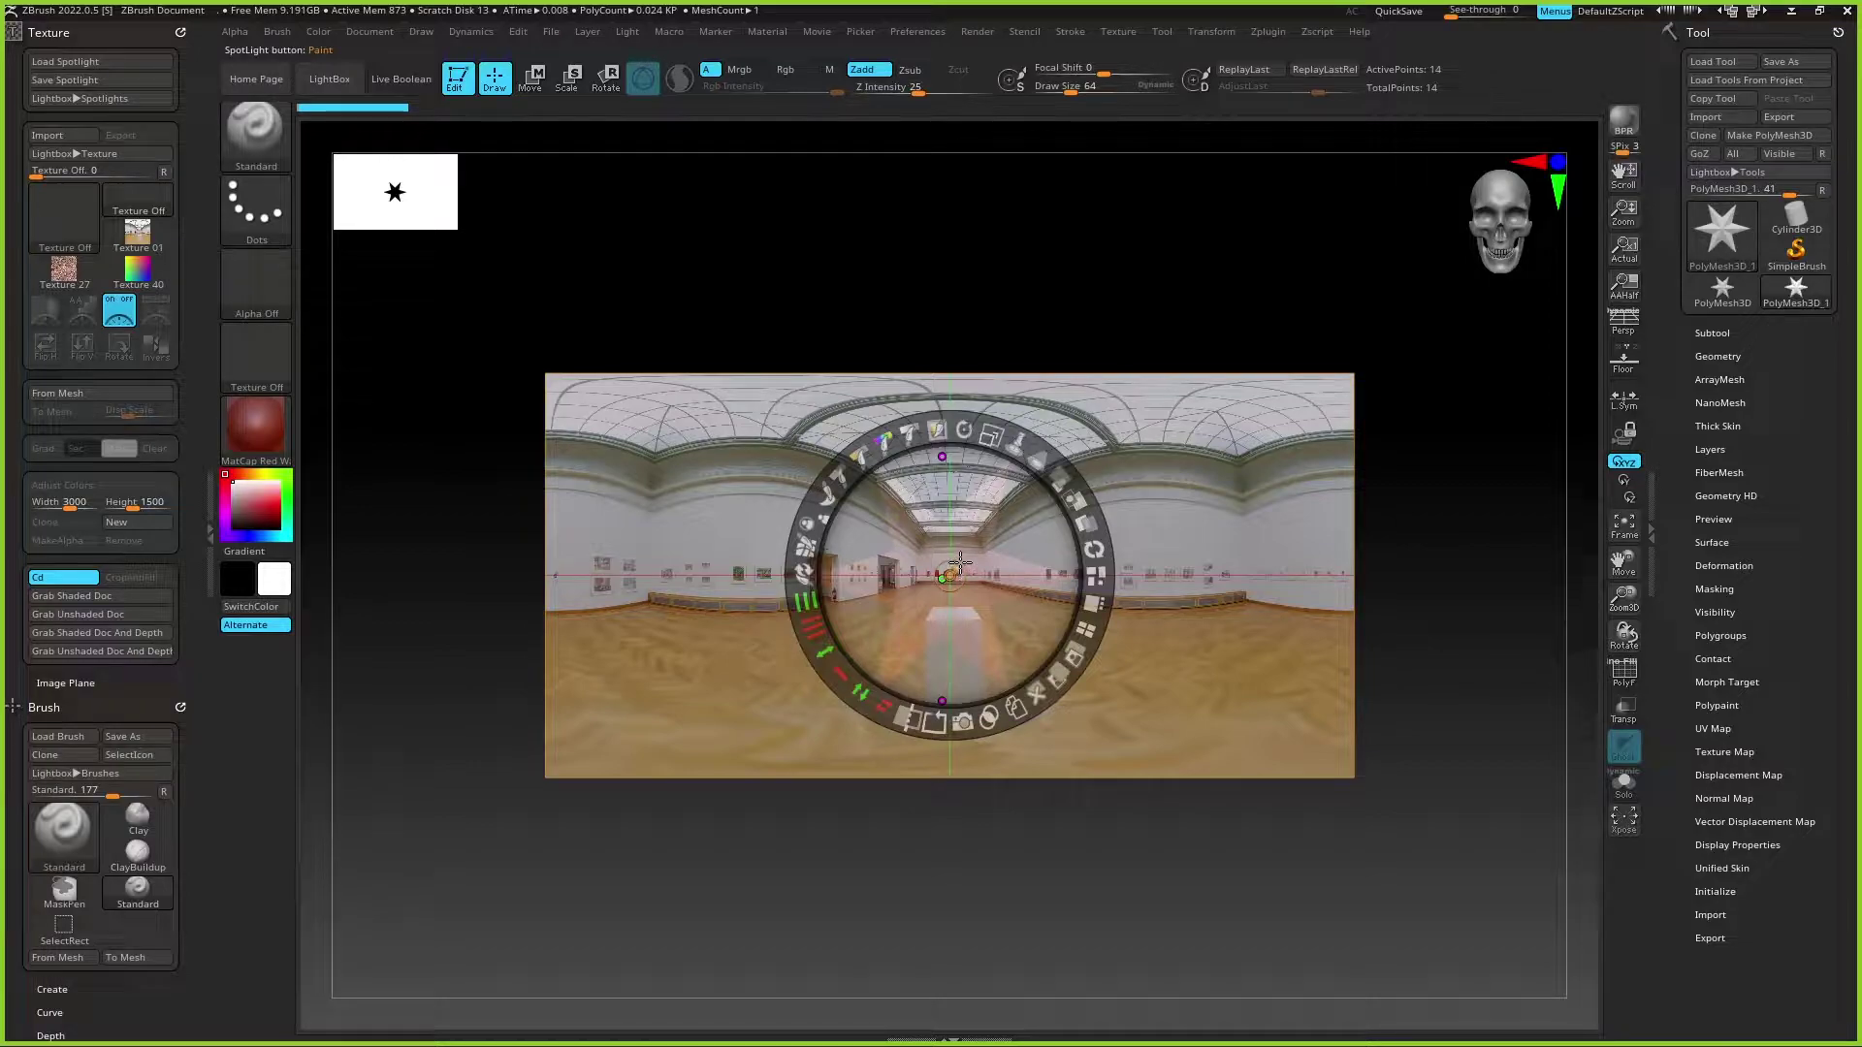
key(shift+z)
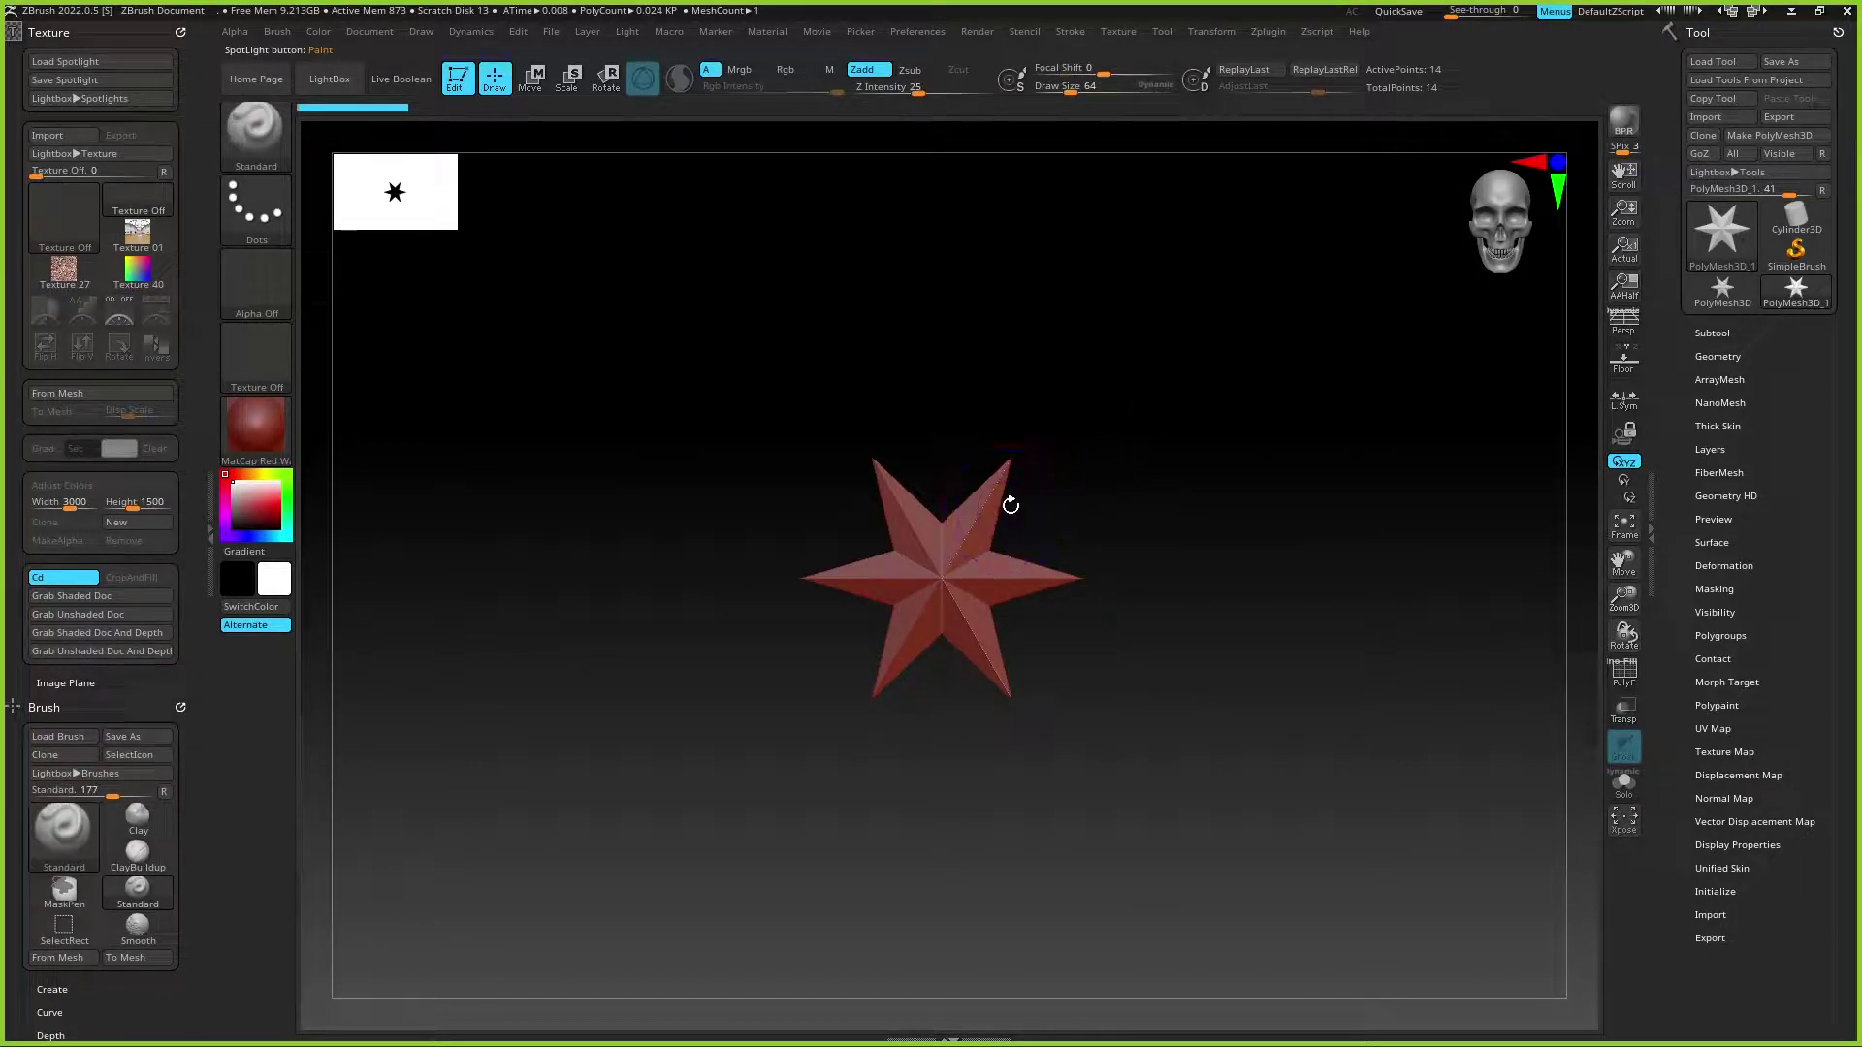
key(shift+z)
key(z)
key(z)
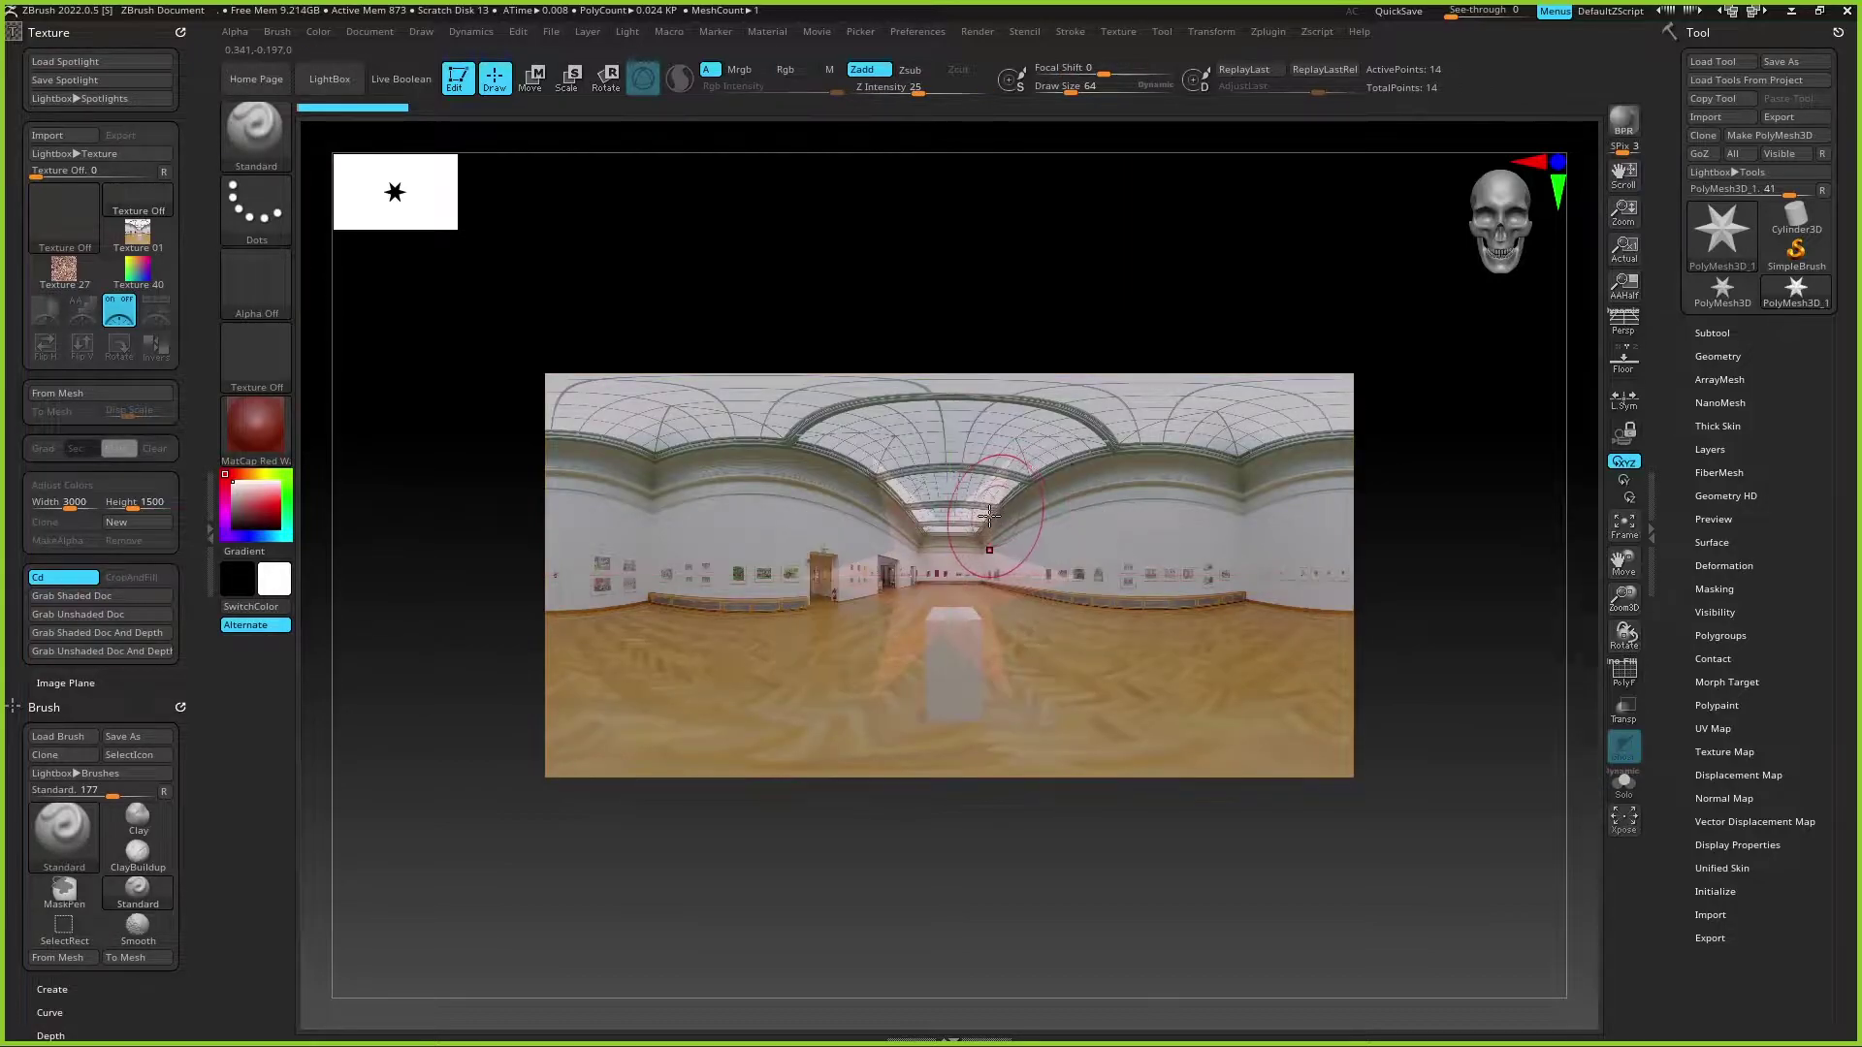
Step: Scale the gallery image to about 70% and move it to the canvas's upper left
key(z)
drag(989, 514, 758, 317)
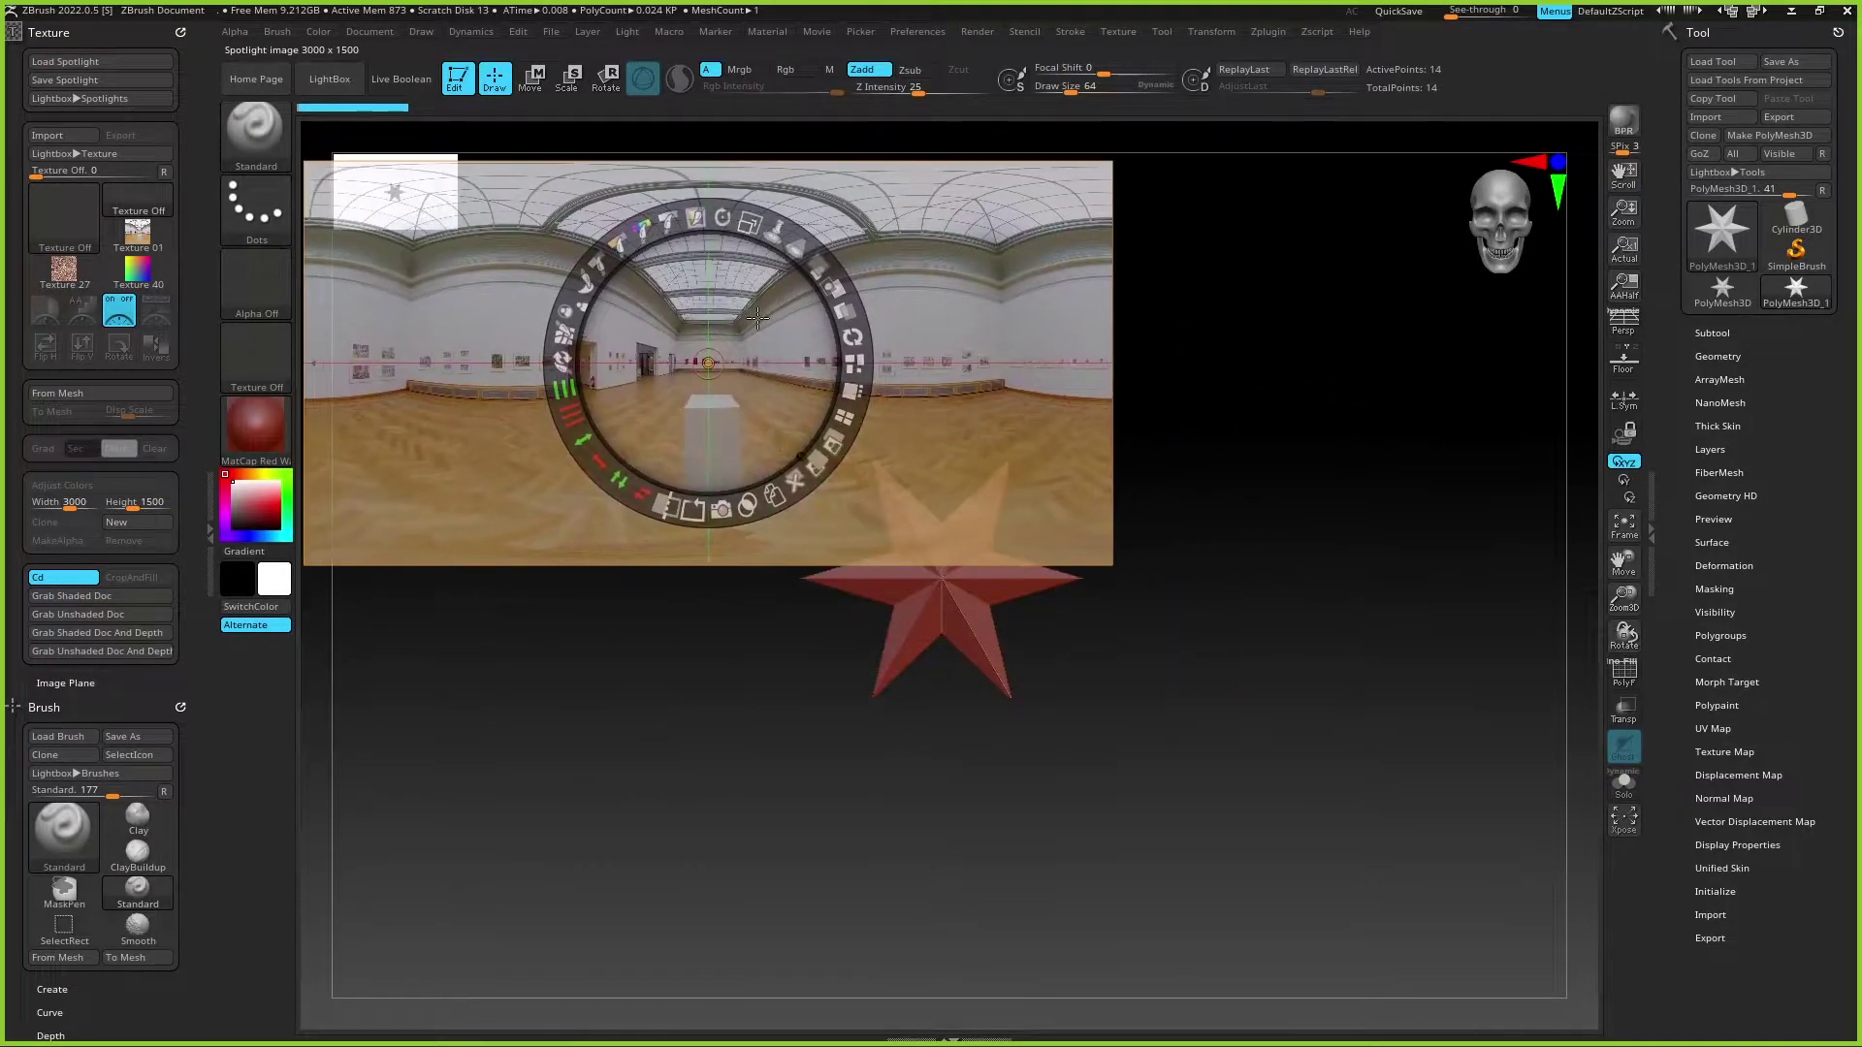
drag(748, 223, 718, 225)
drag(737, 309, 649, 249)
key(z)
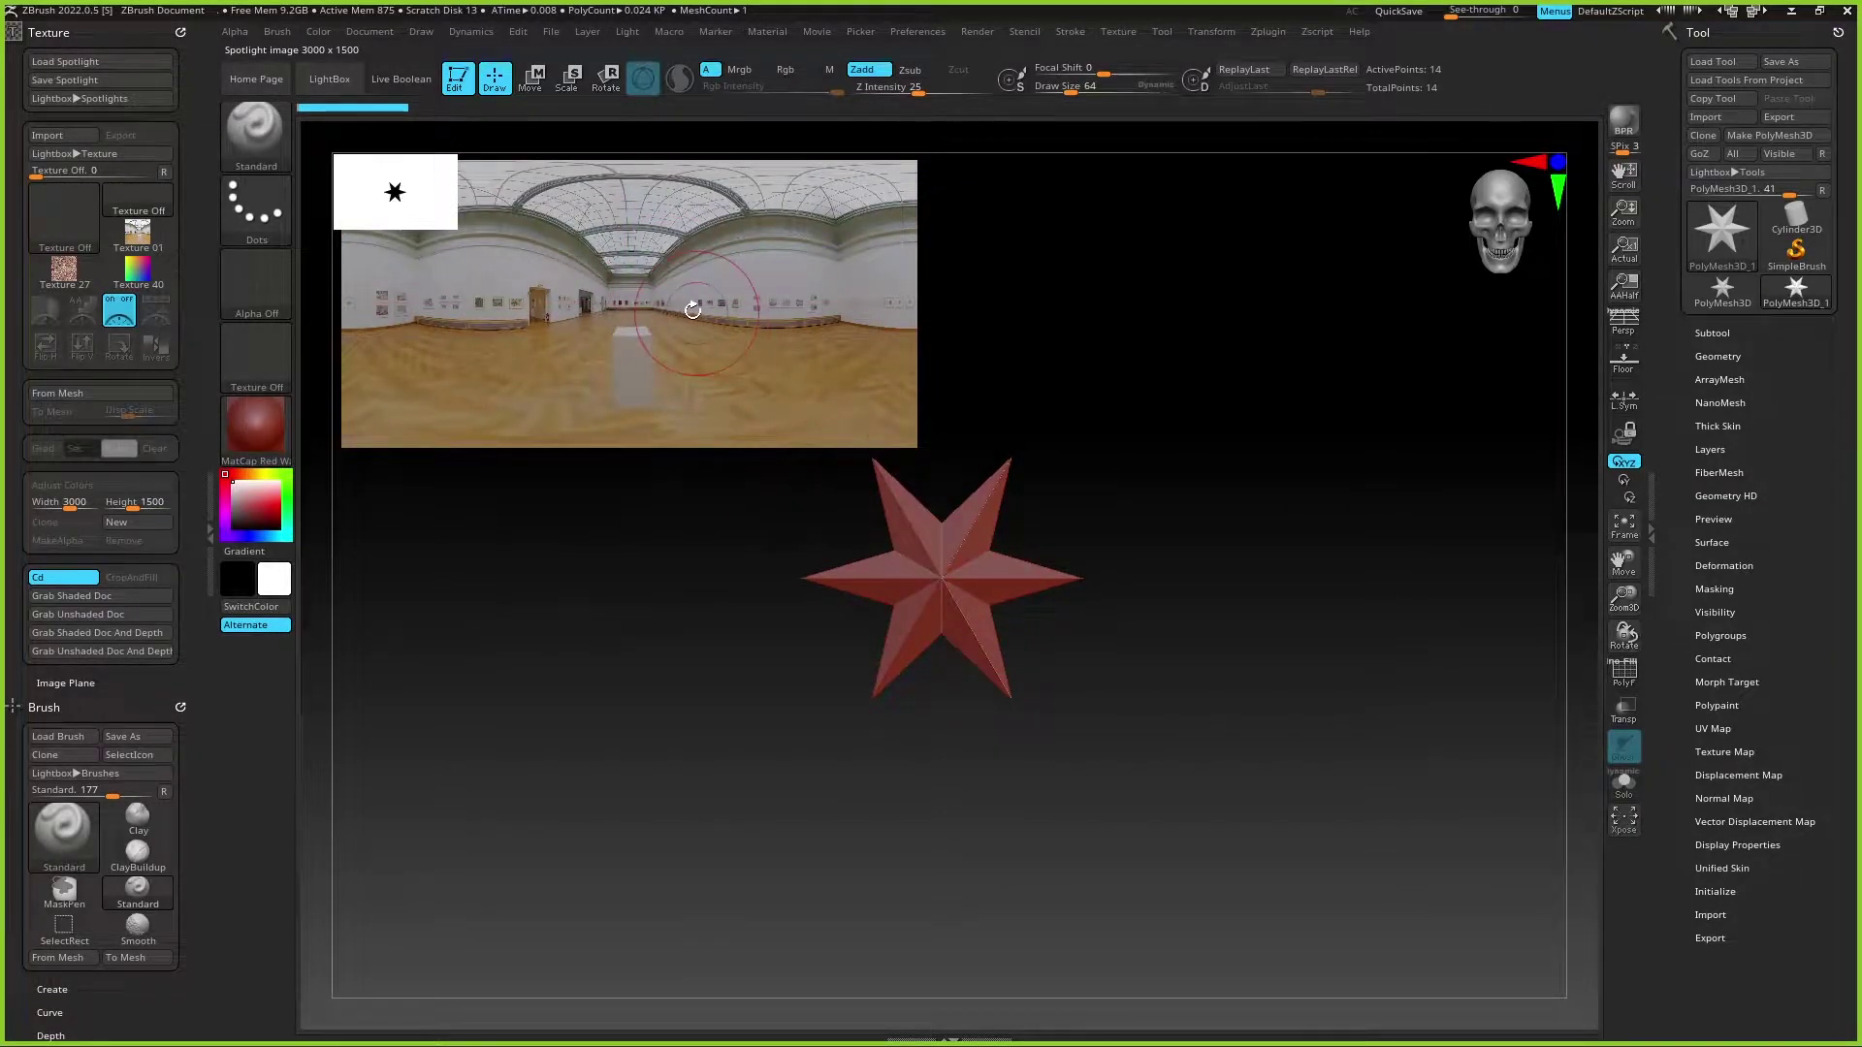
Step: Turn Spotlight off with Shift+Z, hiding the gallery image from the star
key(z)
key(shift+z)
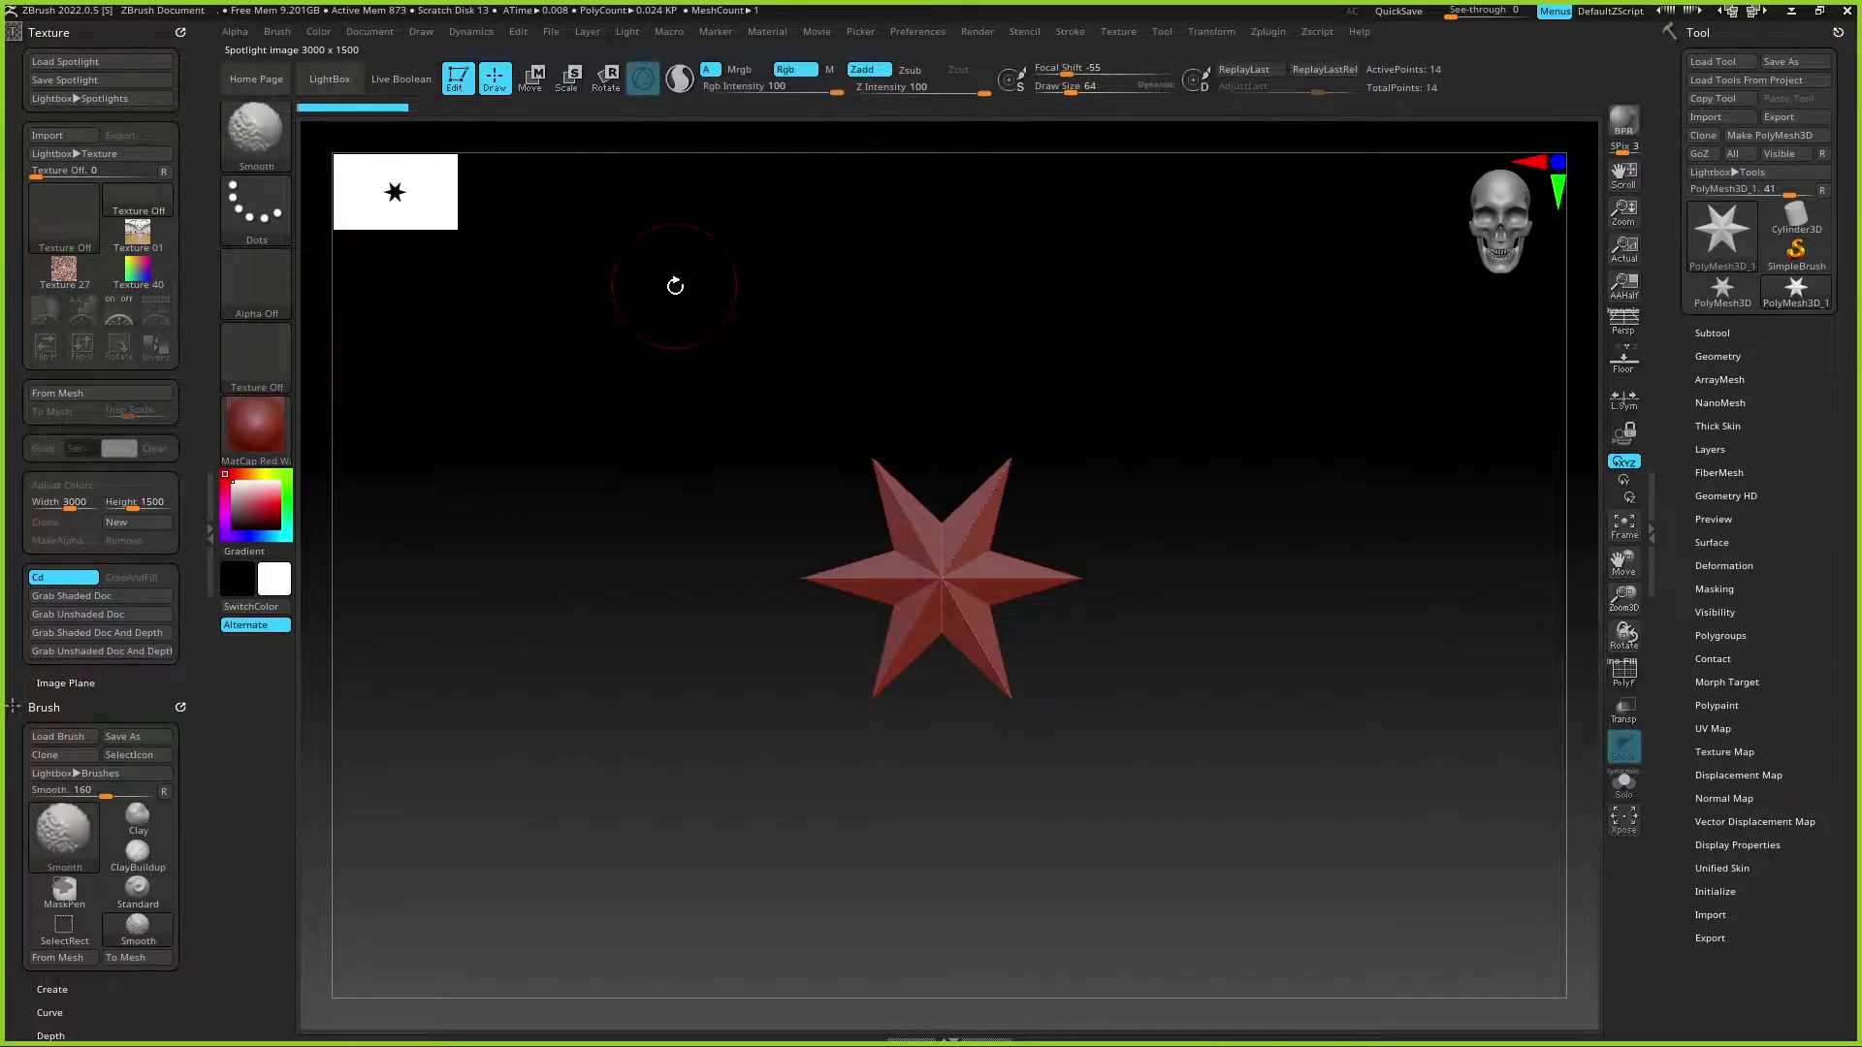
scroll(902, 319, up, 2)
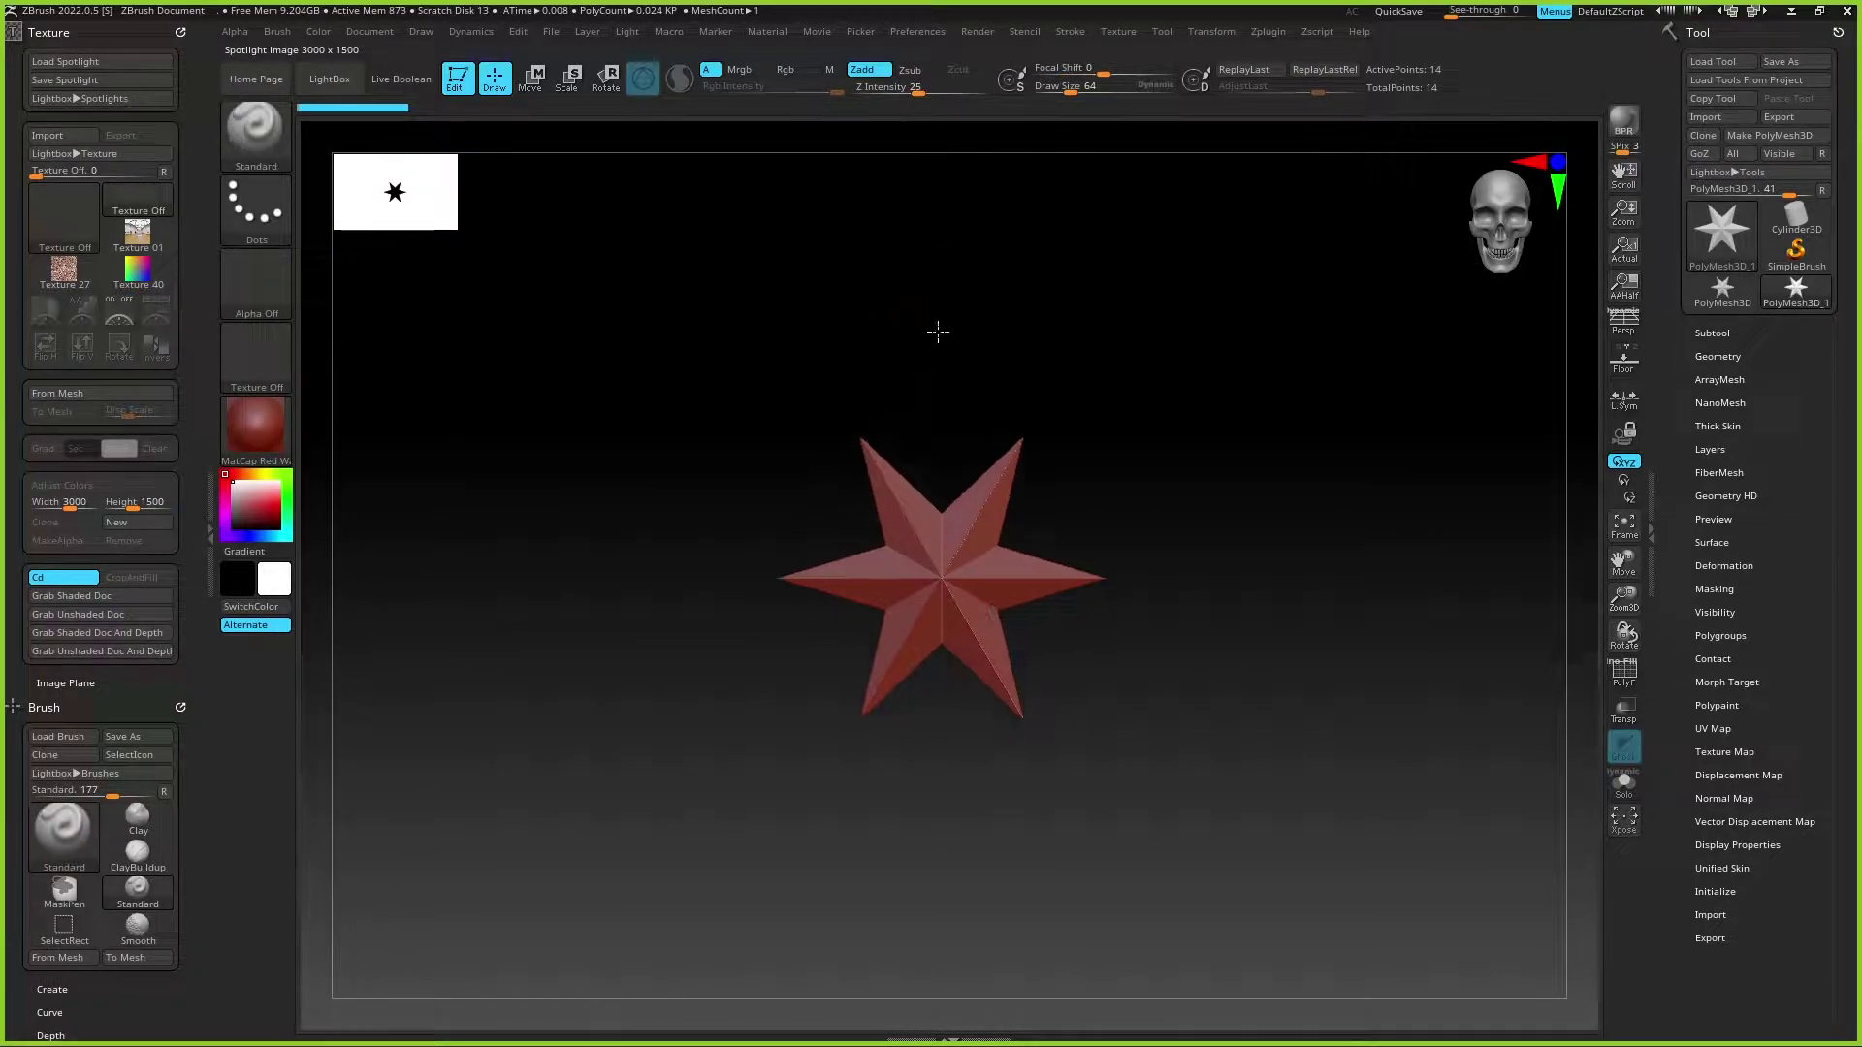
scroll(934, 328, up, 2)
scroll(666, 354, up, 1)
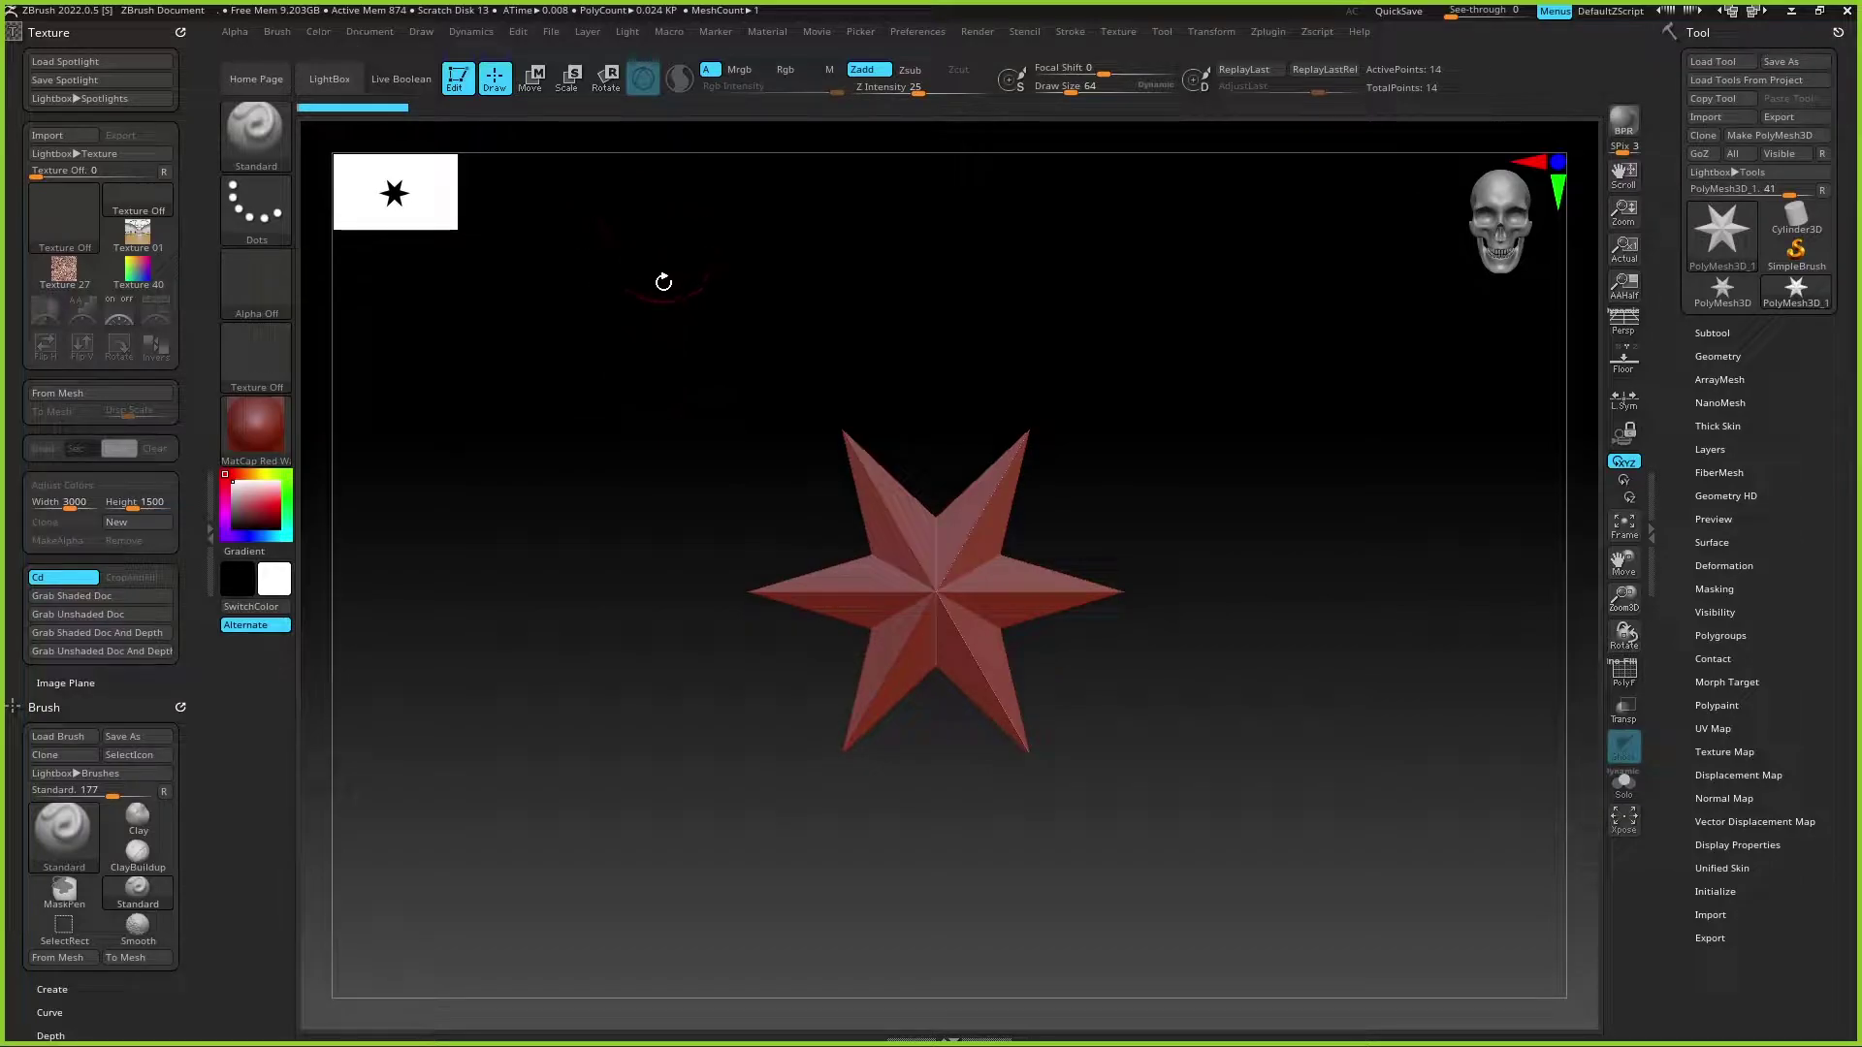
scroll(1209, 441, down, 1)
scroll(1209, 442, down, 1)
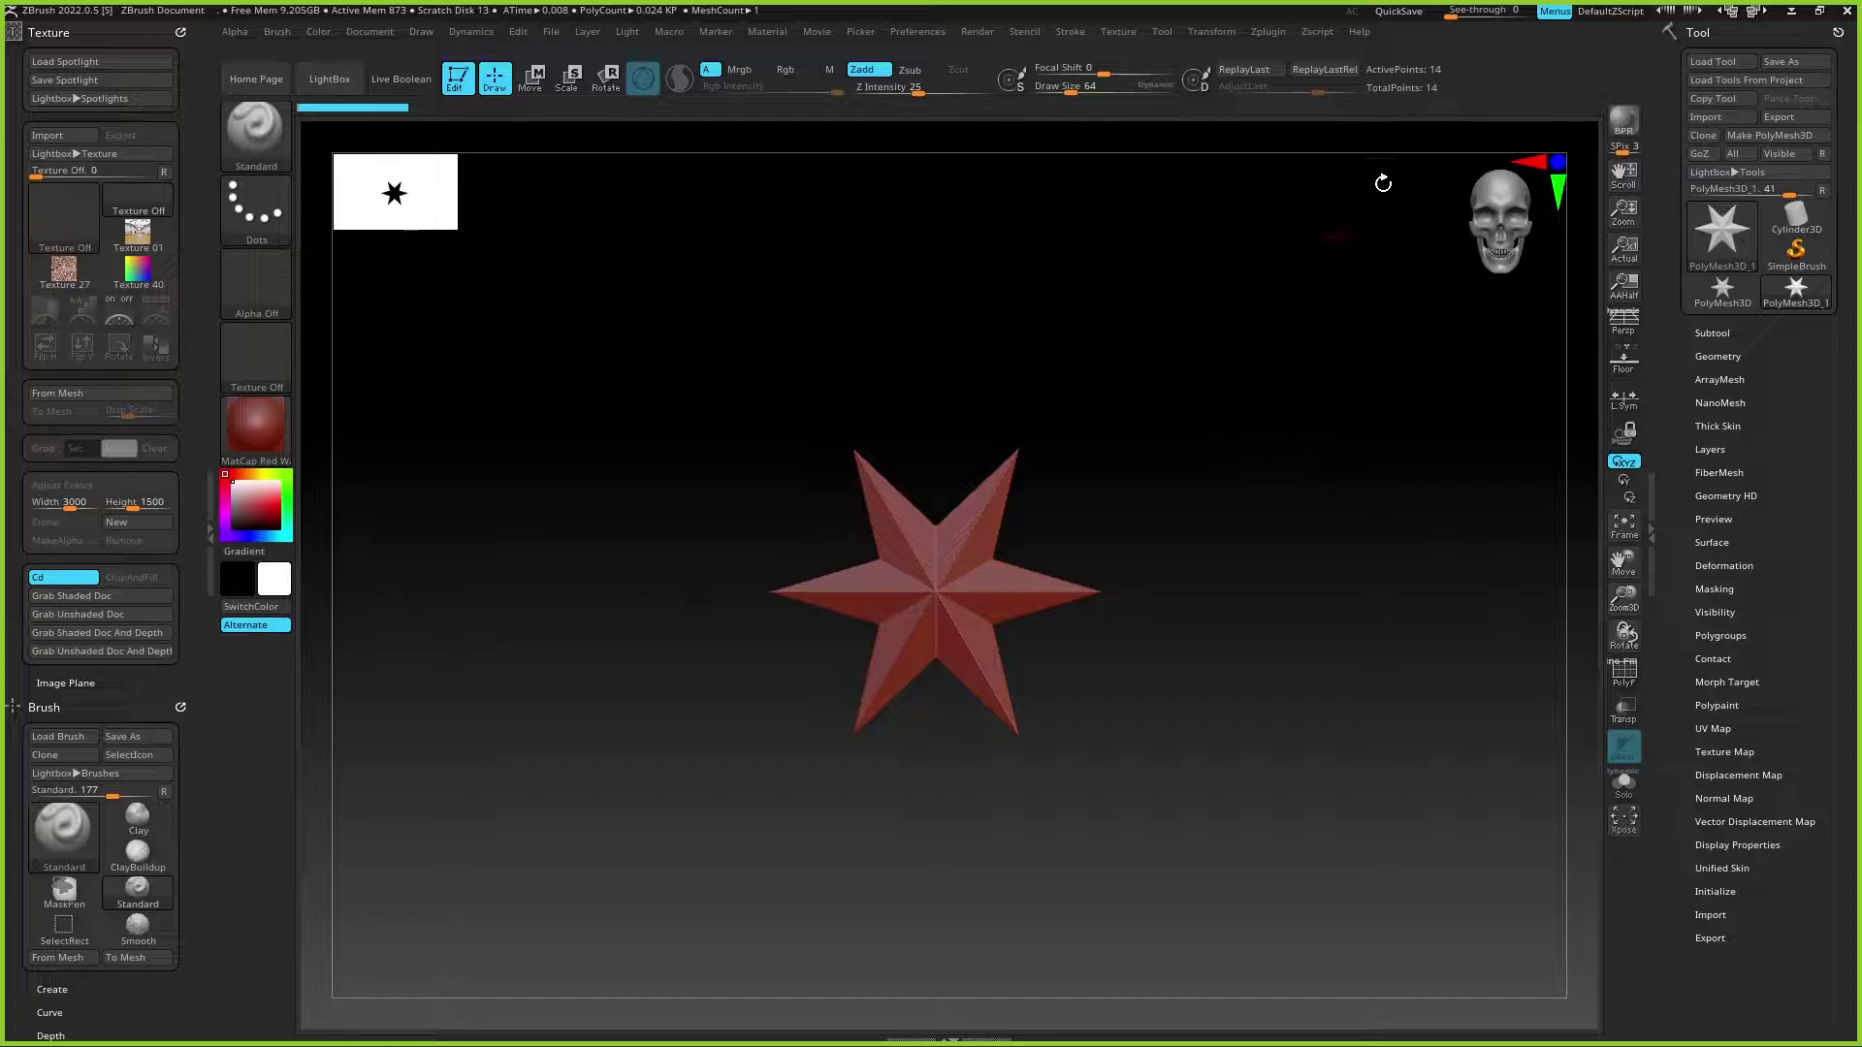
Step: Expand the Subtool list and swap the star for a Plane3D mesh
click(1723, 335)
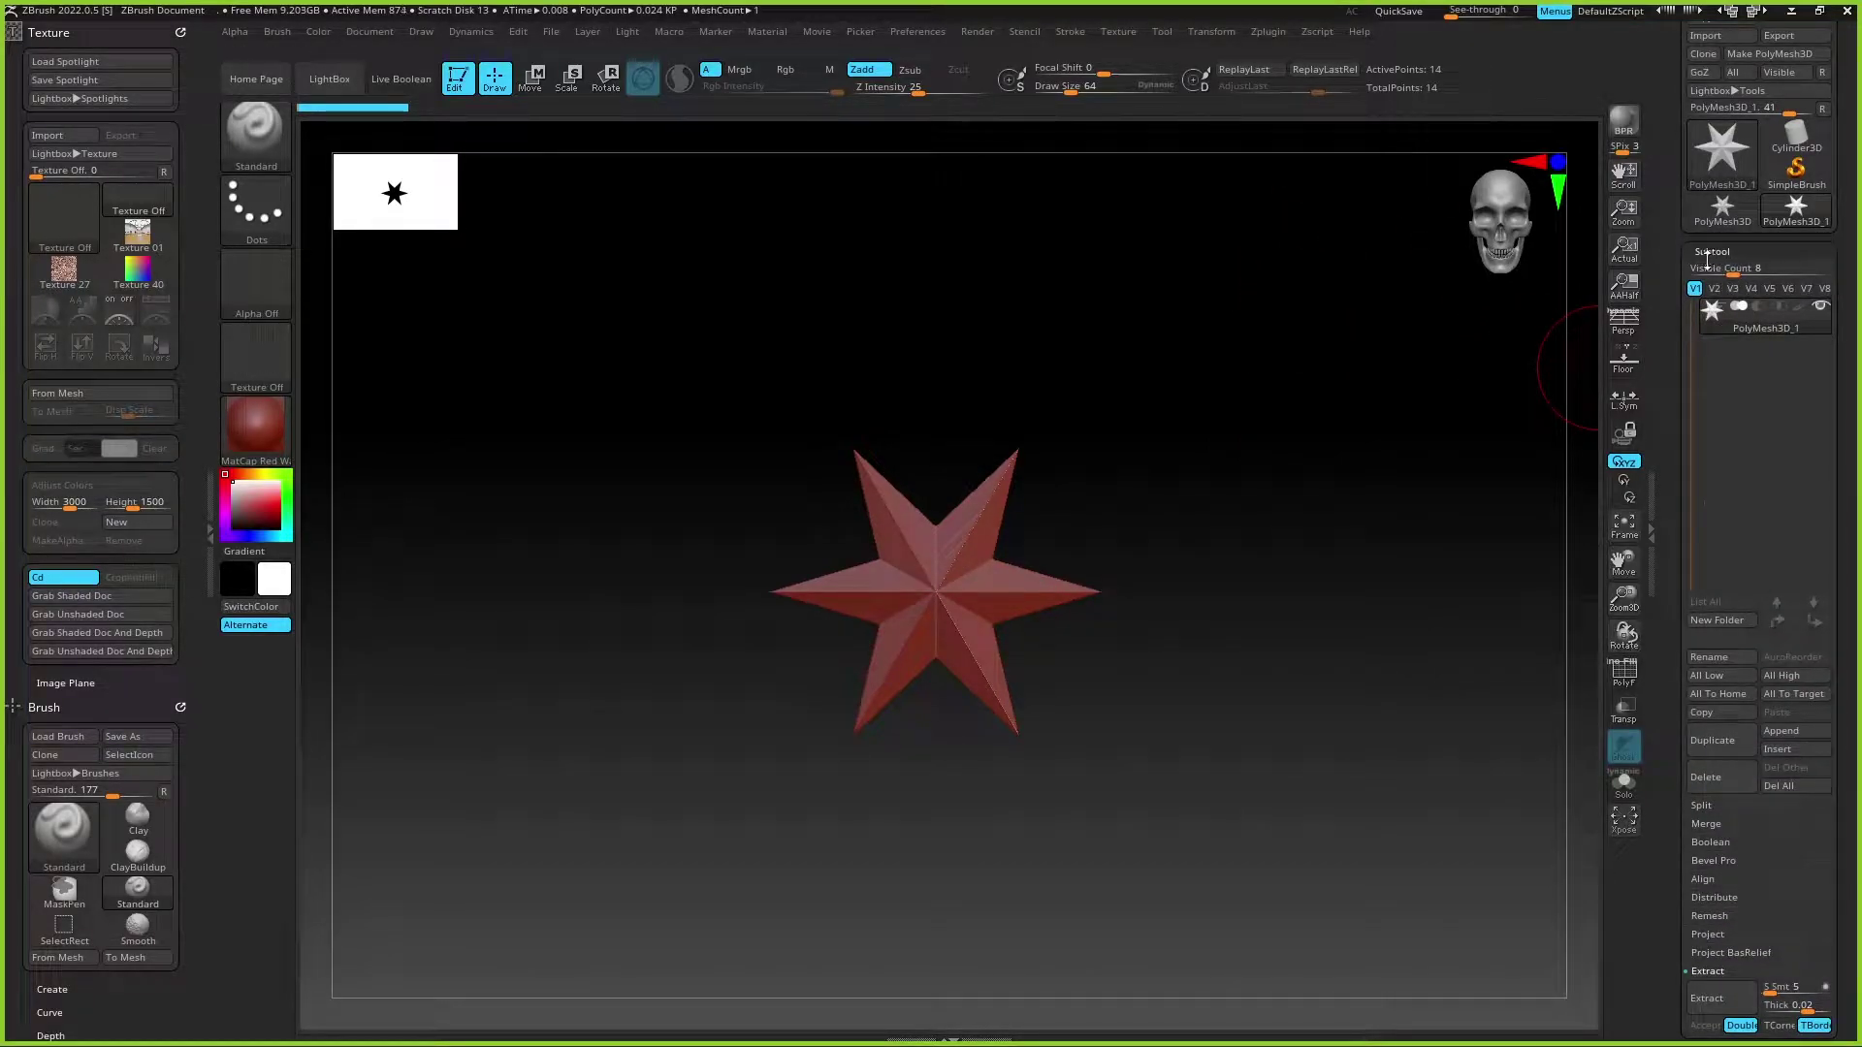
mouse_move(1164, 436)
mouse_down()
mouse_move(1132, 438)
mouse_move(1189, 433)
mouse_up()
click(1721, 154)
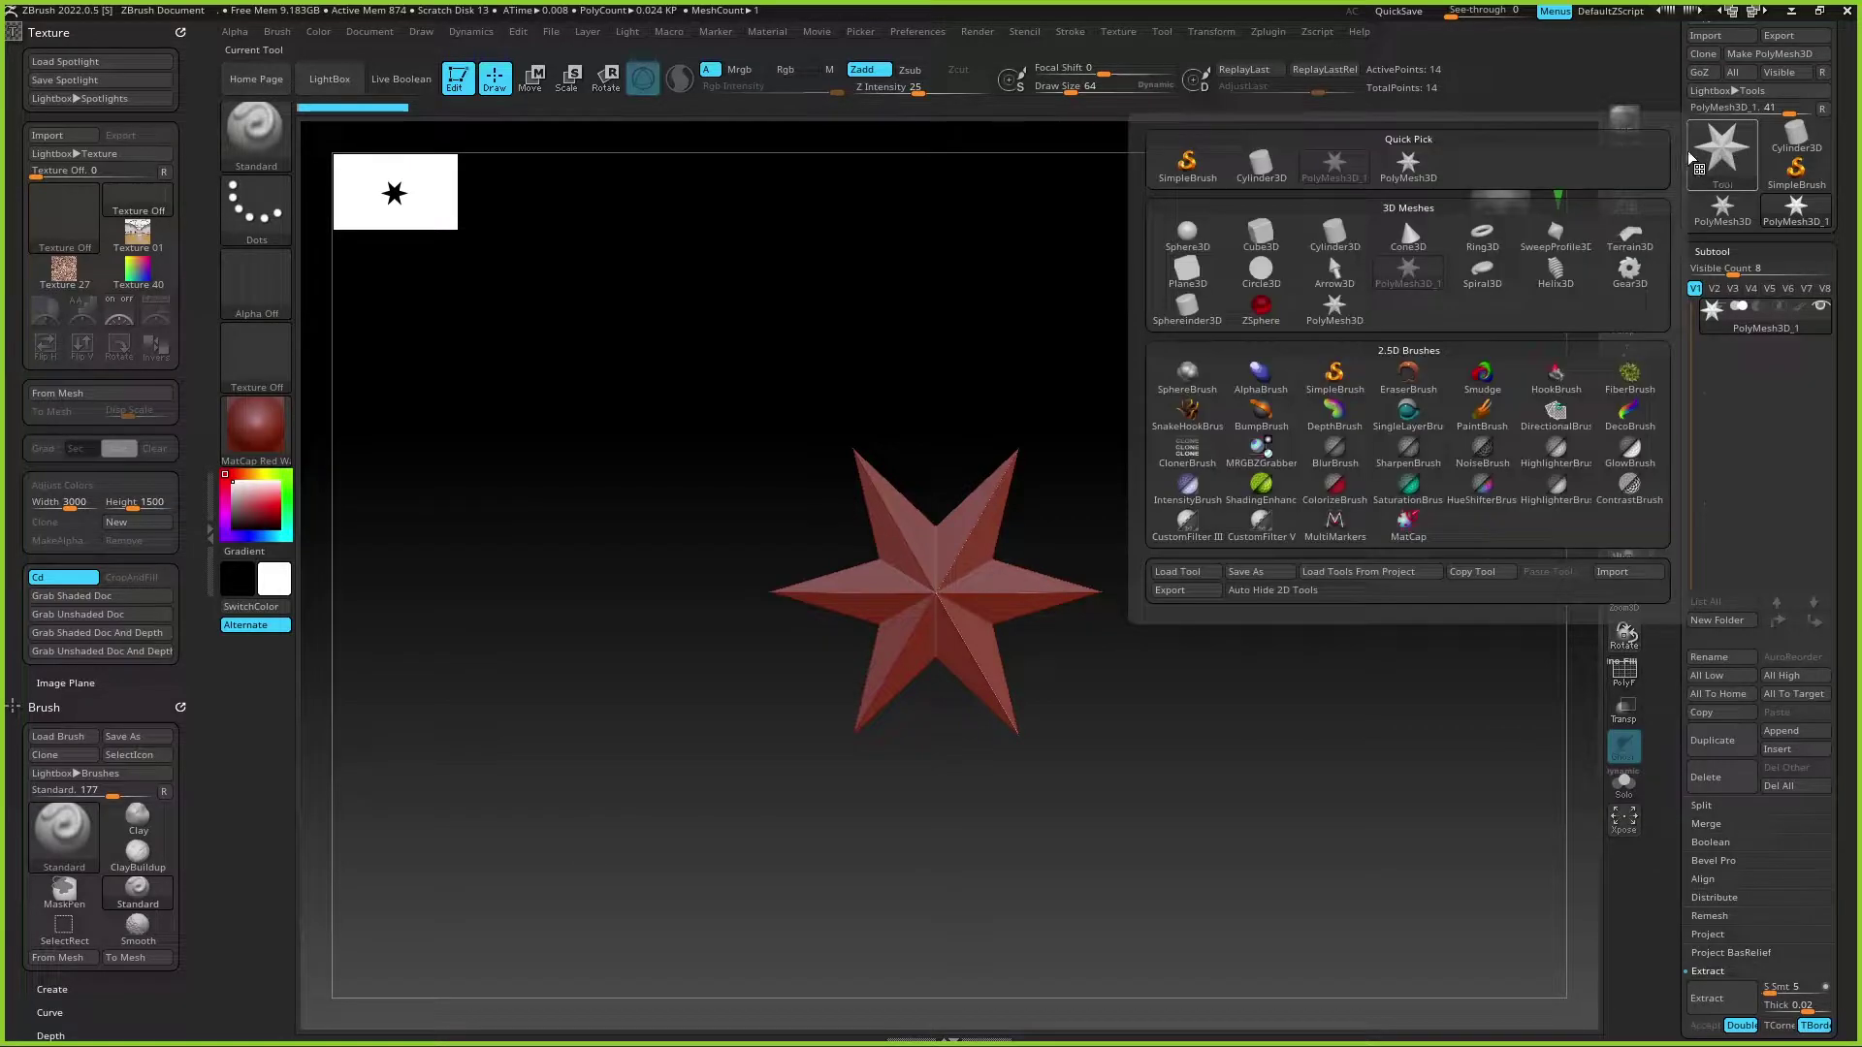
click(1198, 266)
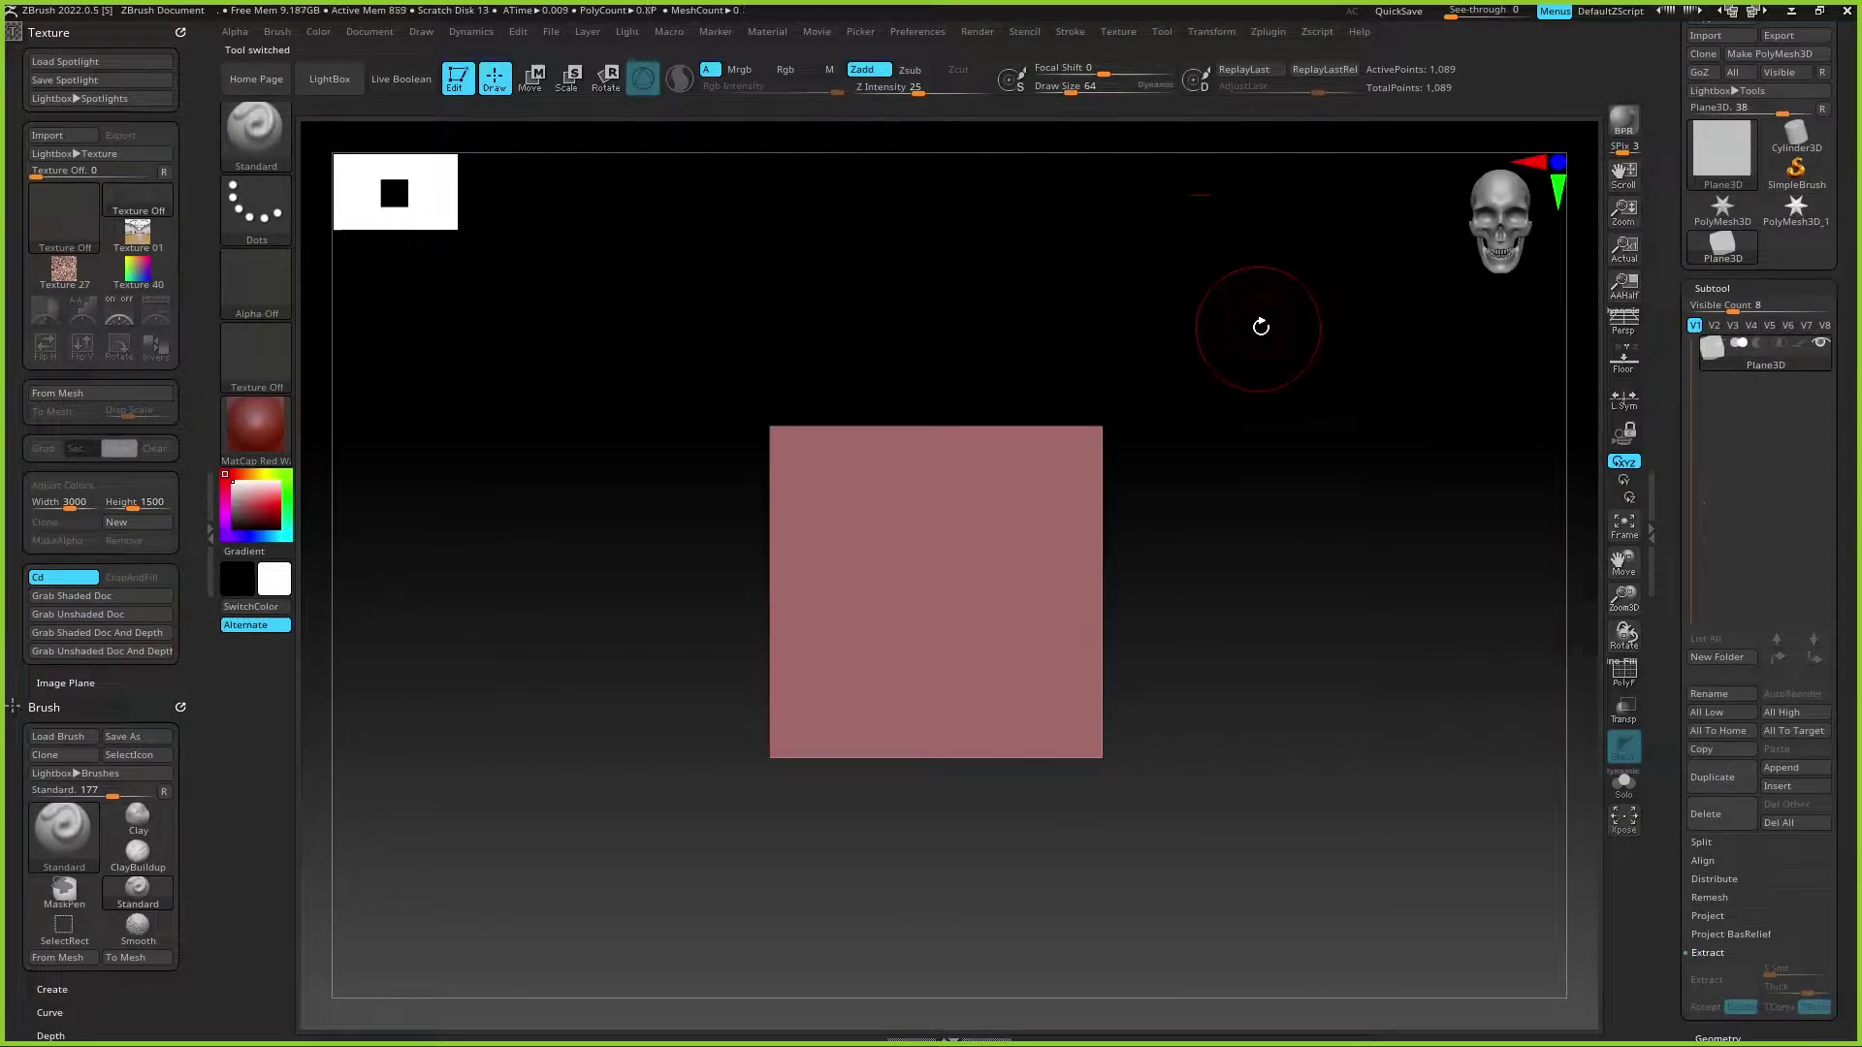
Step: Frame the plane and convert it into an editable PolyMesh3D
key(f)
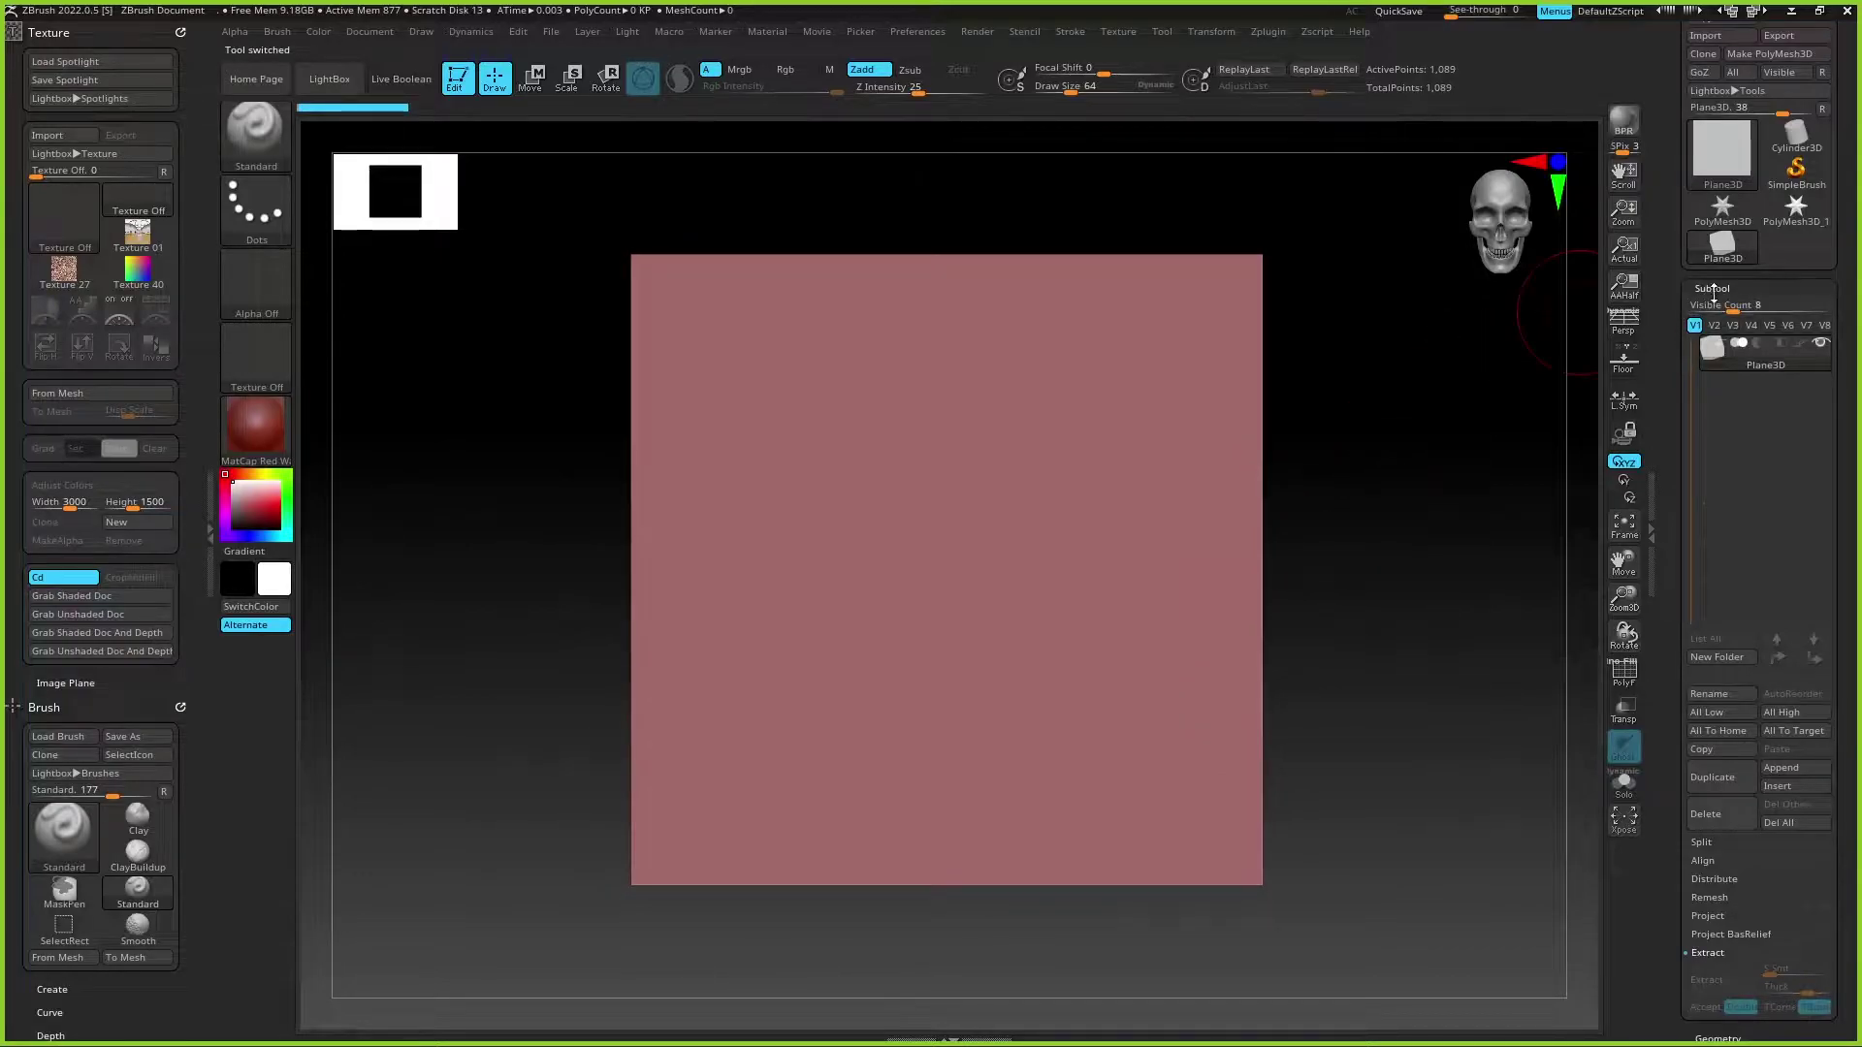
click(1713, 289)
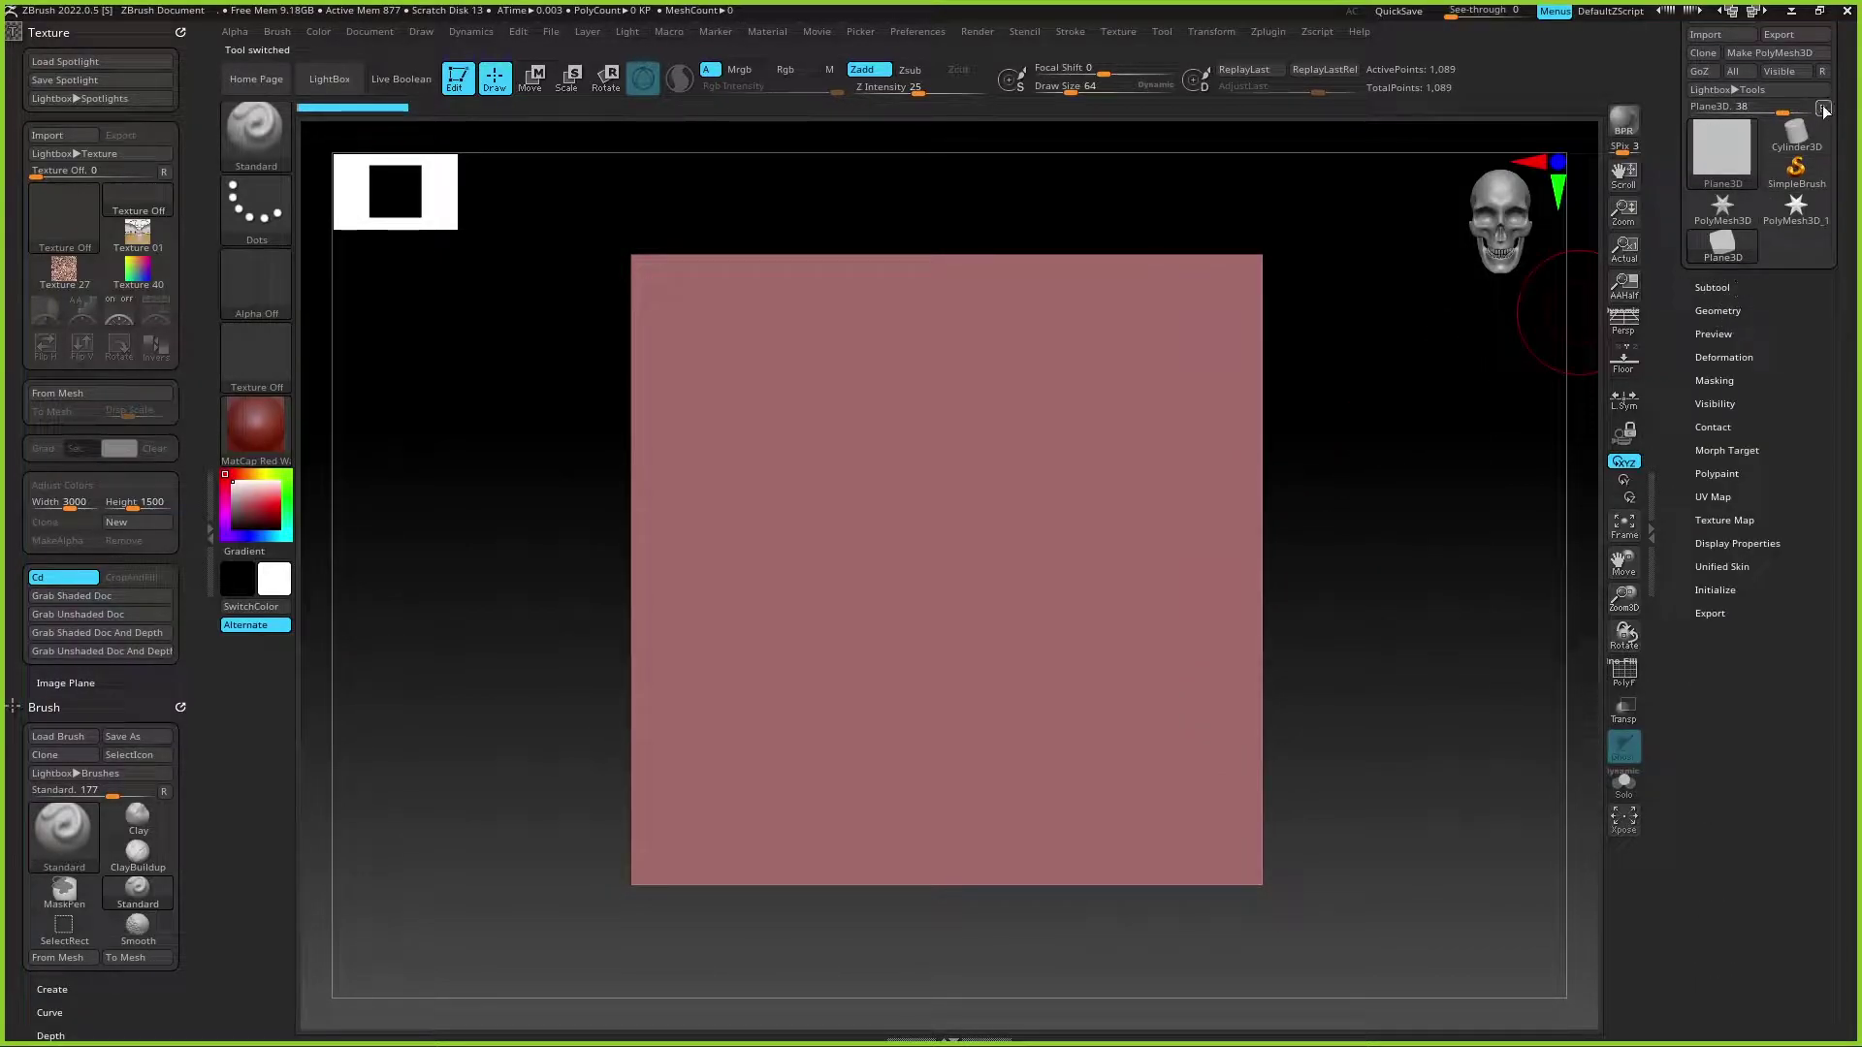
click(1806, 53)
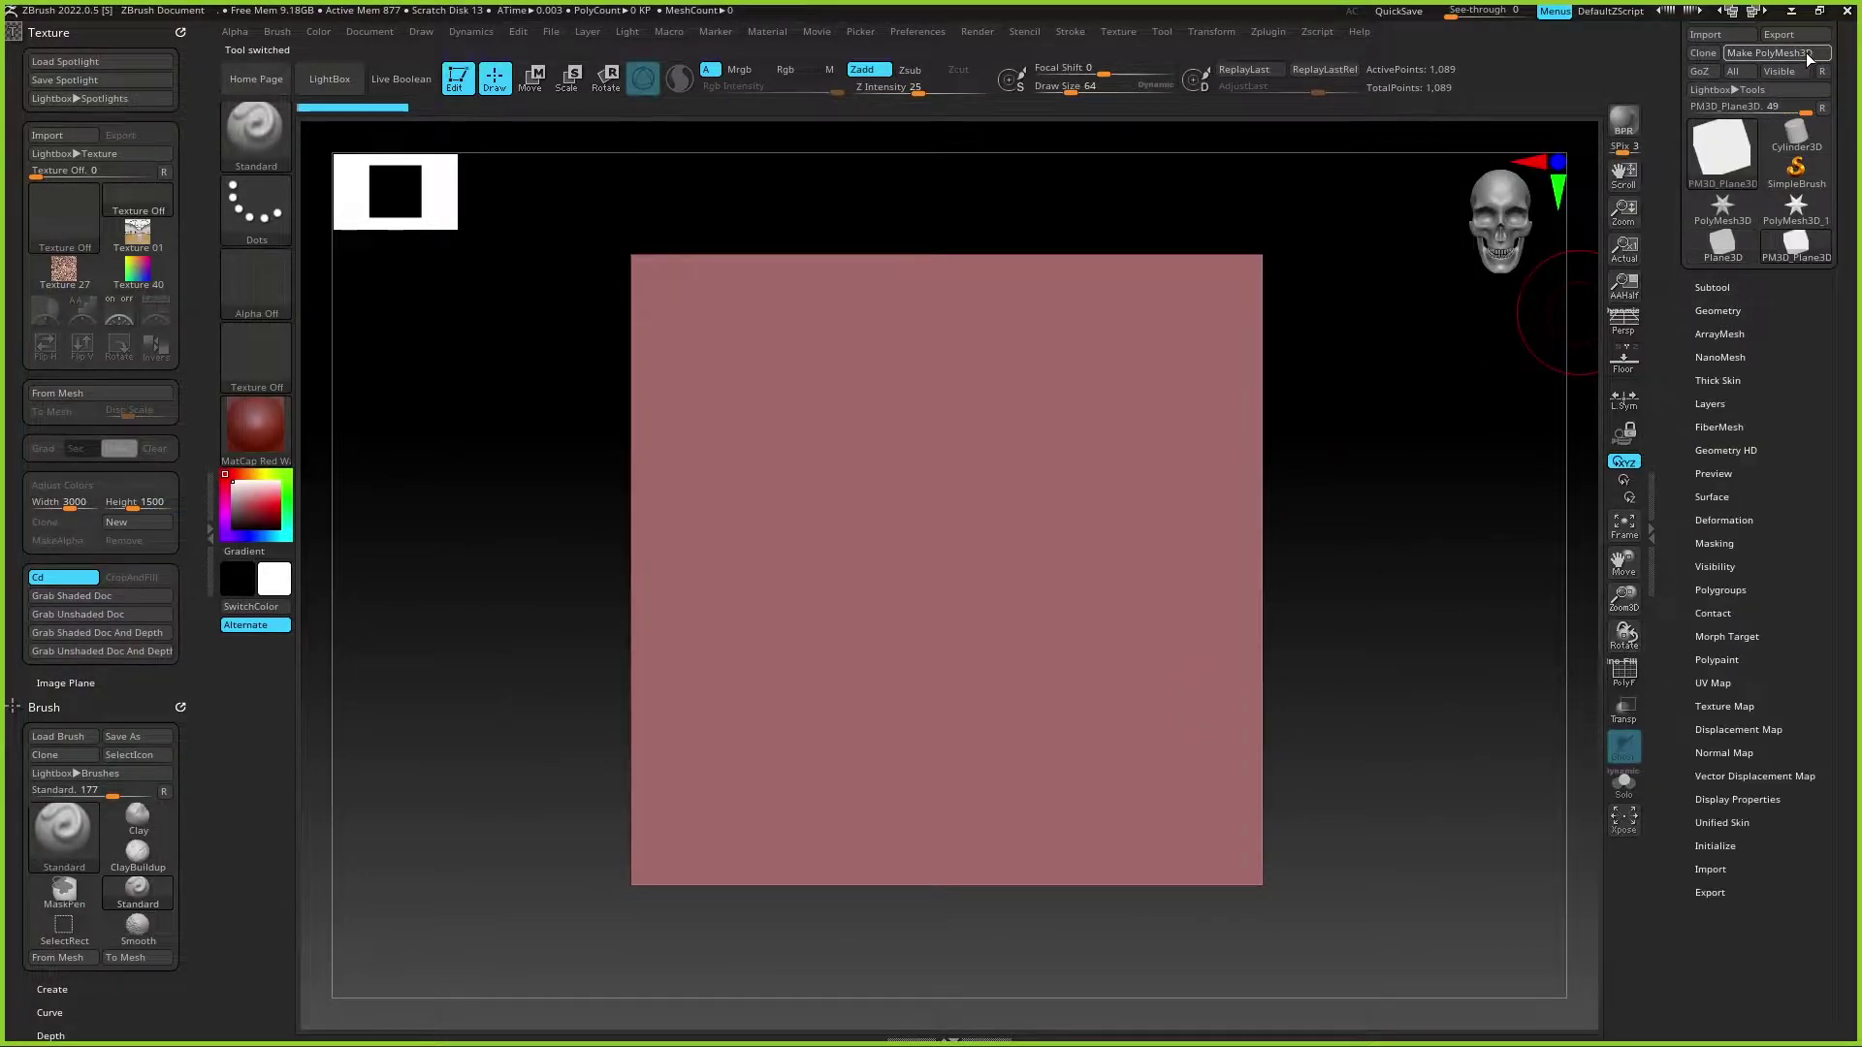
Step: Divide the plane up to SDiv 8, about 16.8 million points, and show the brush library
click(1727, 310)
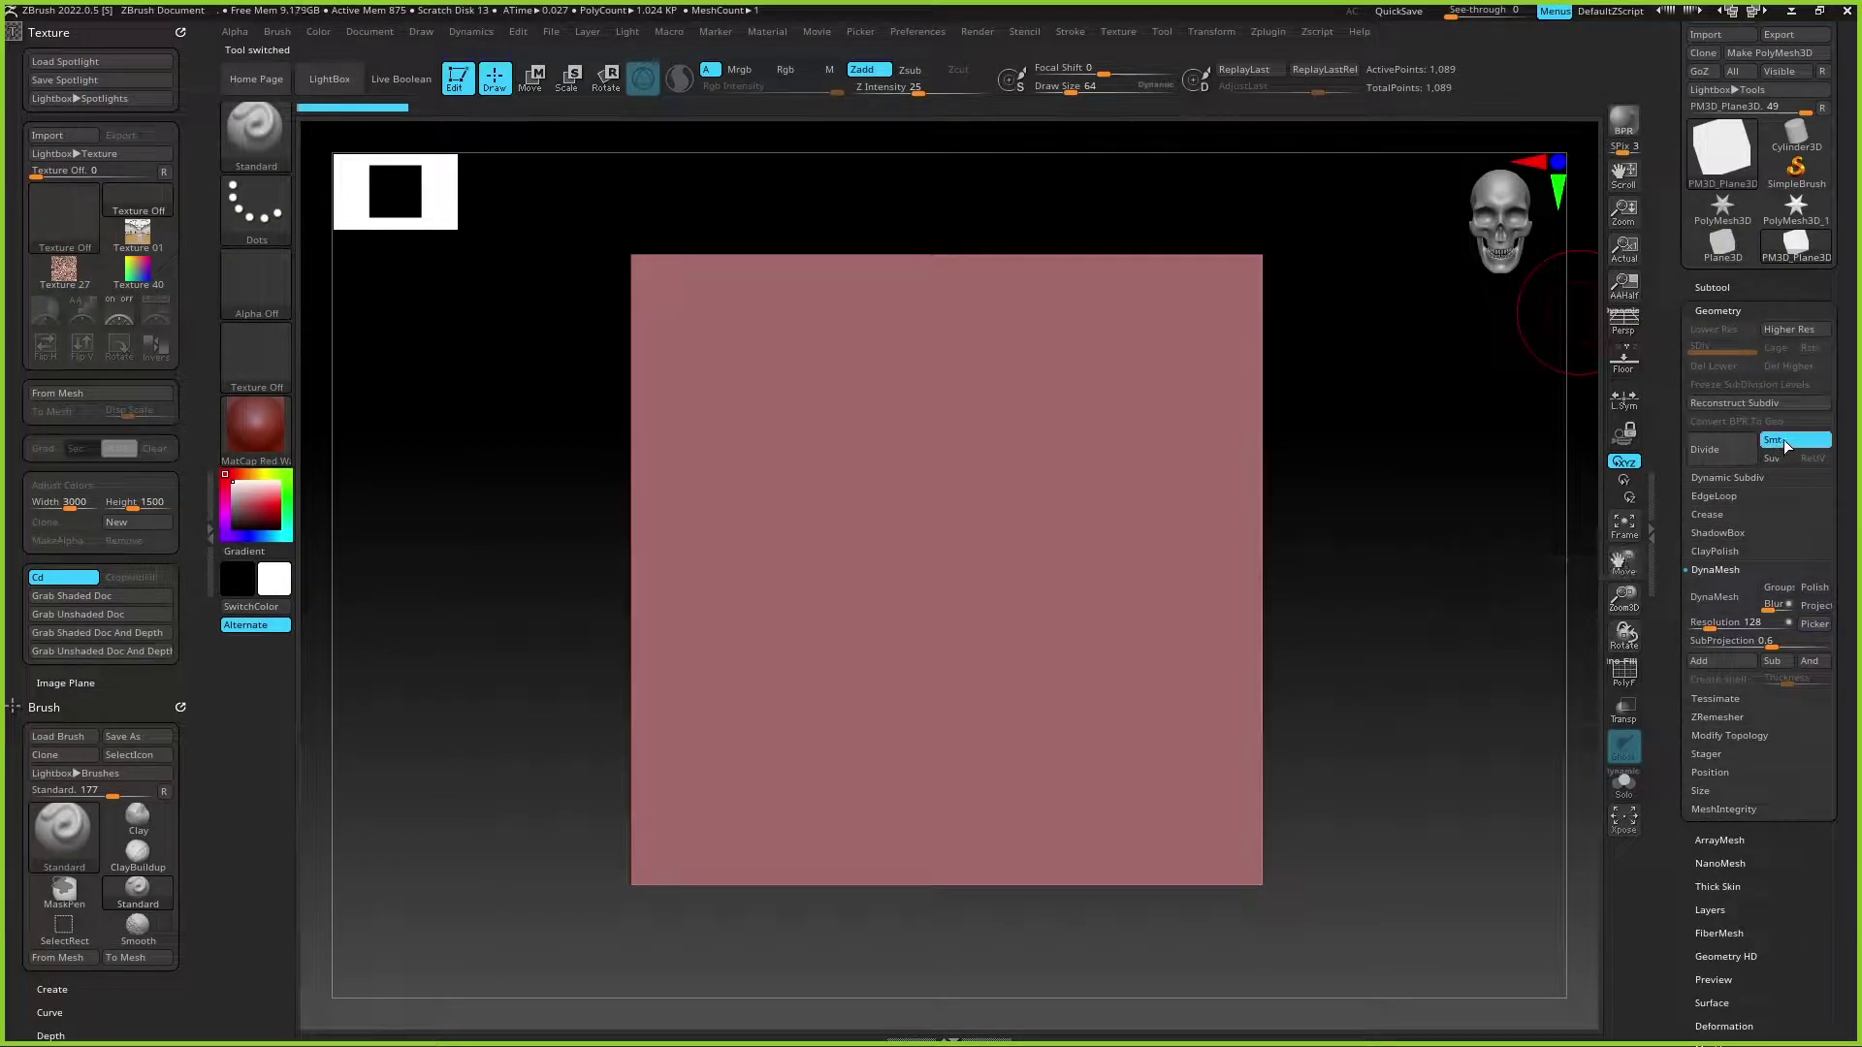
double_click(1723, 450)
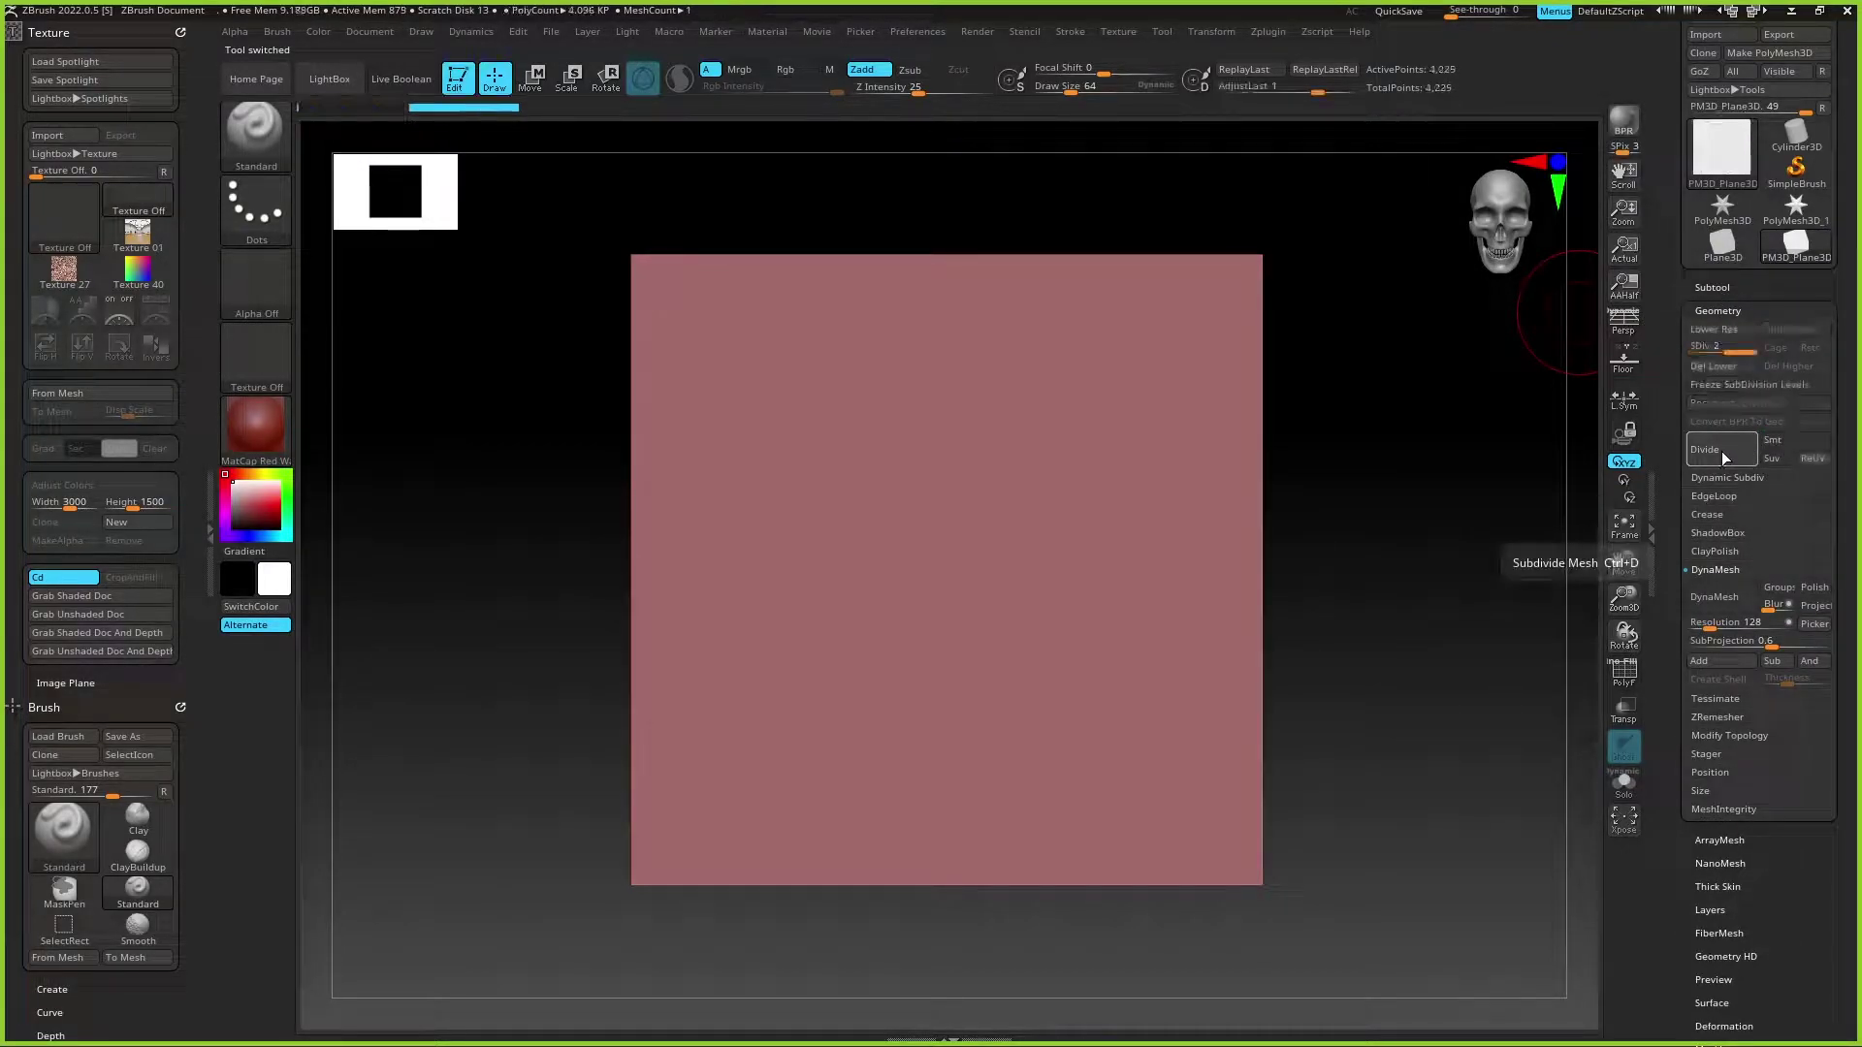
double_click(1720, 450)
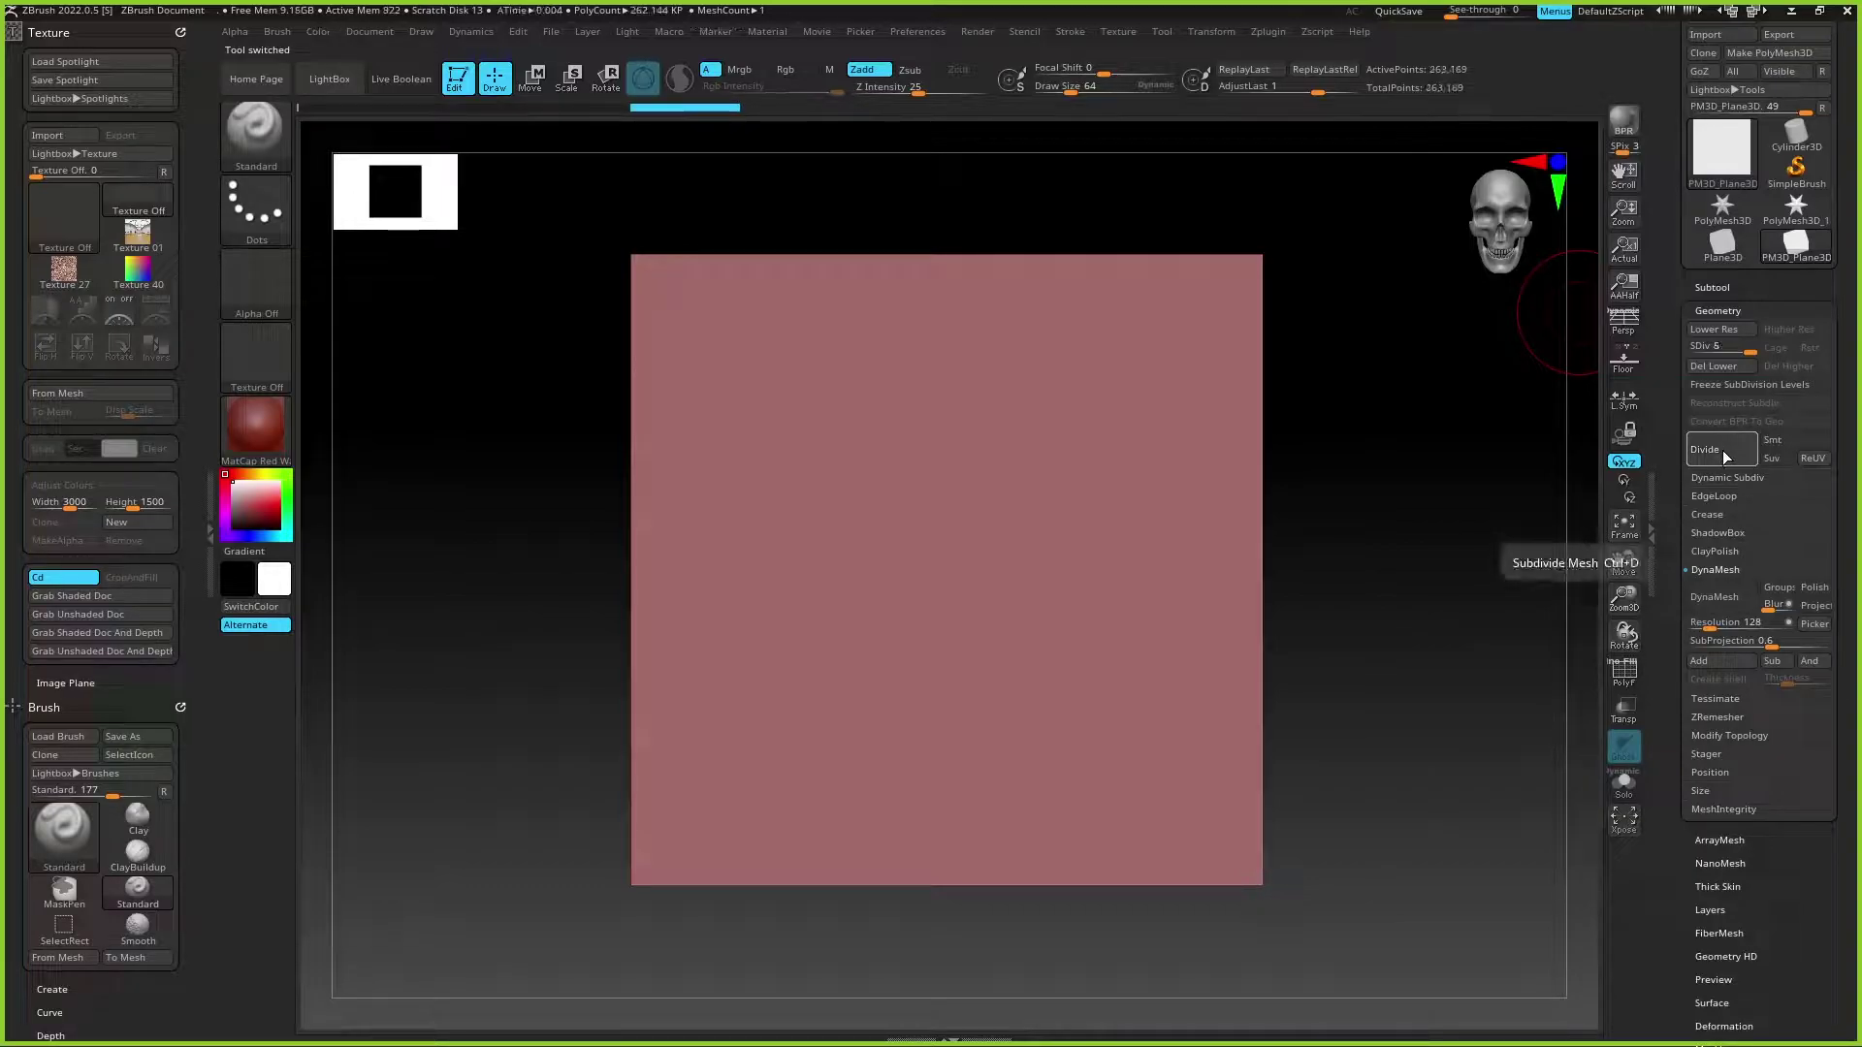
click(1720, 449)
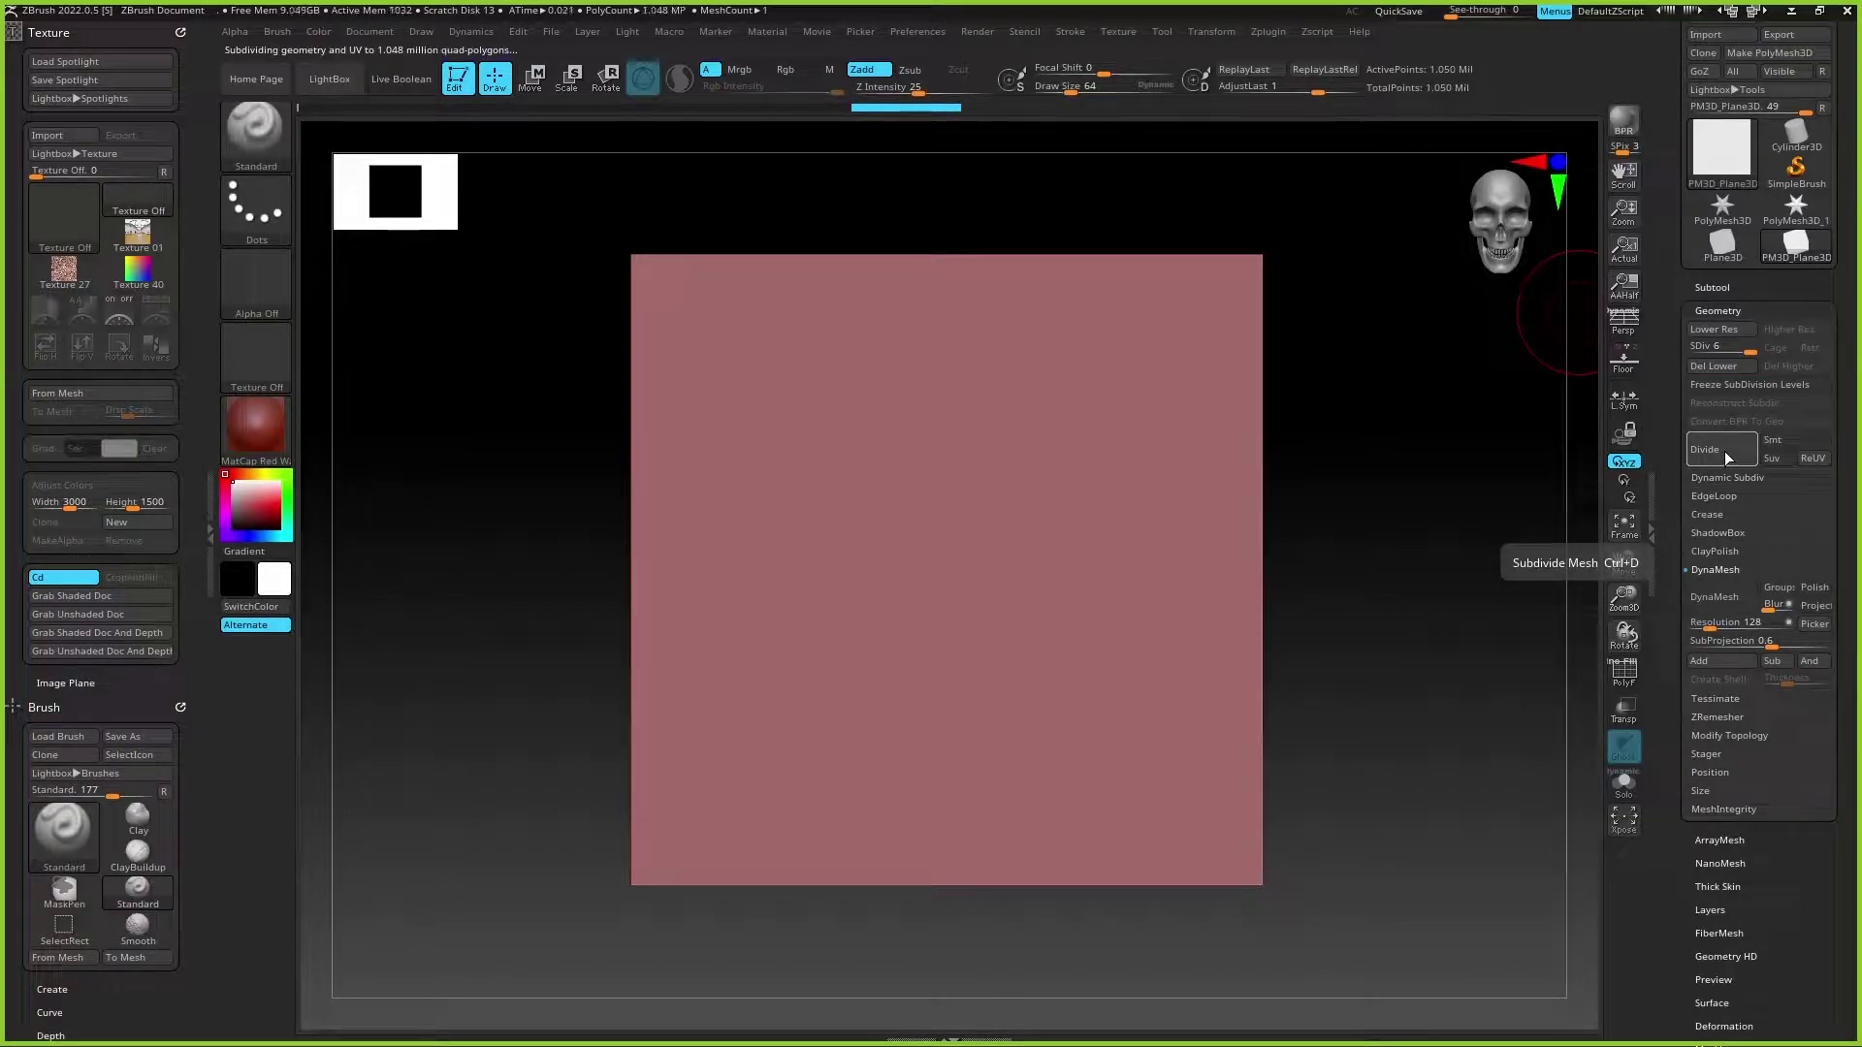
double_click(1724, 451)
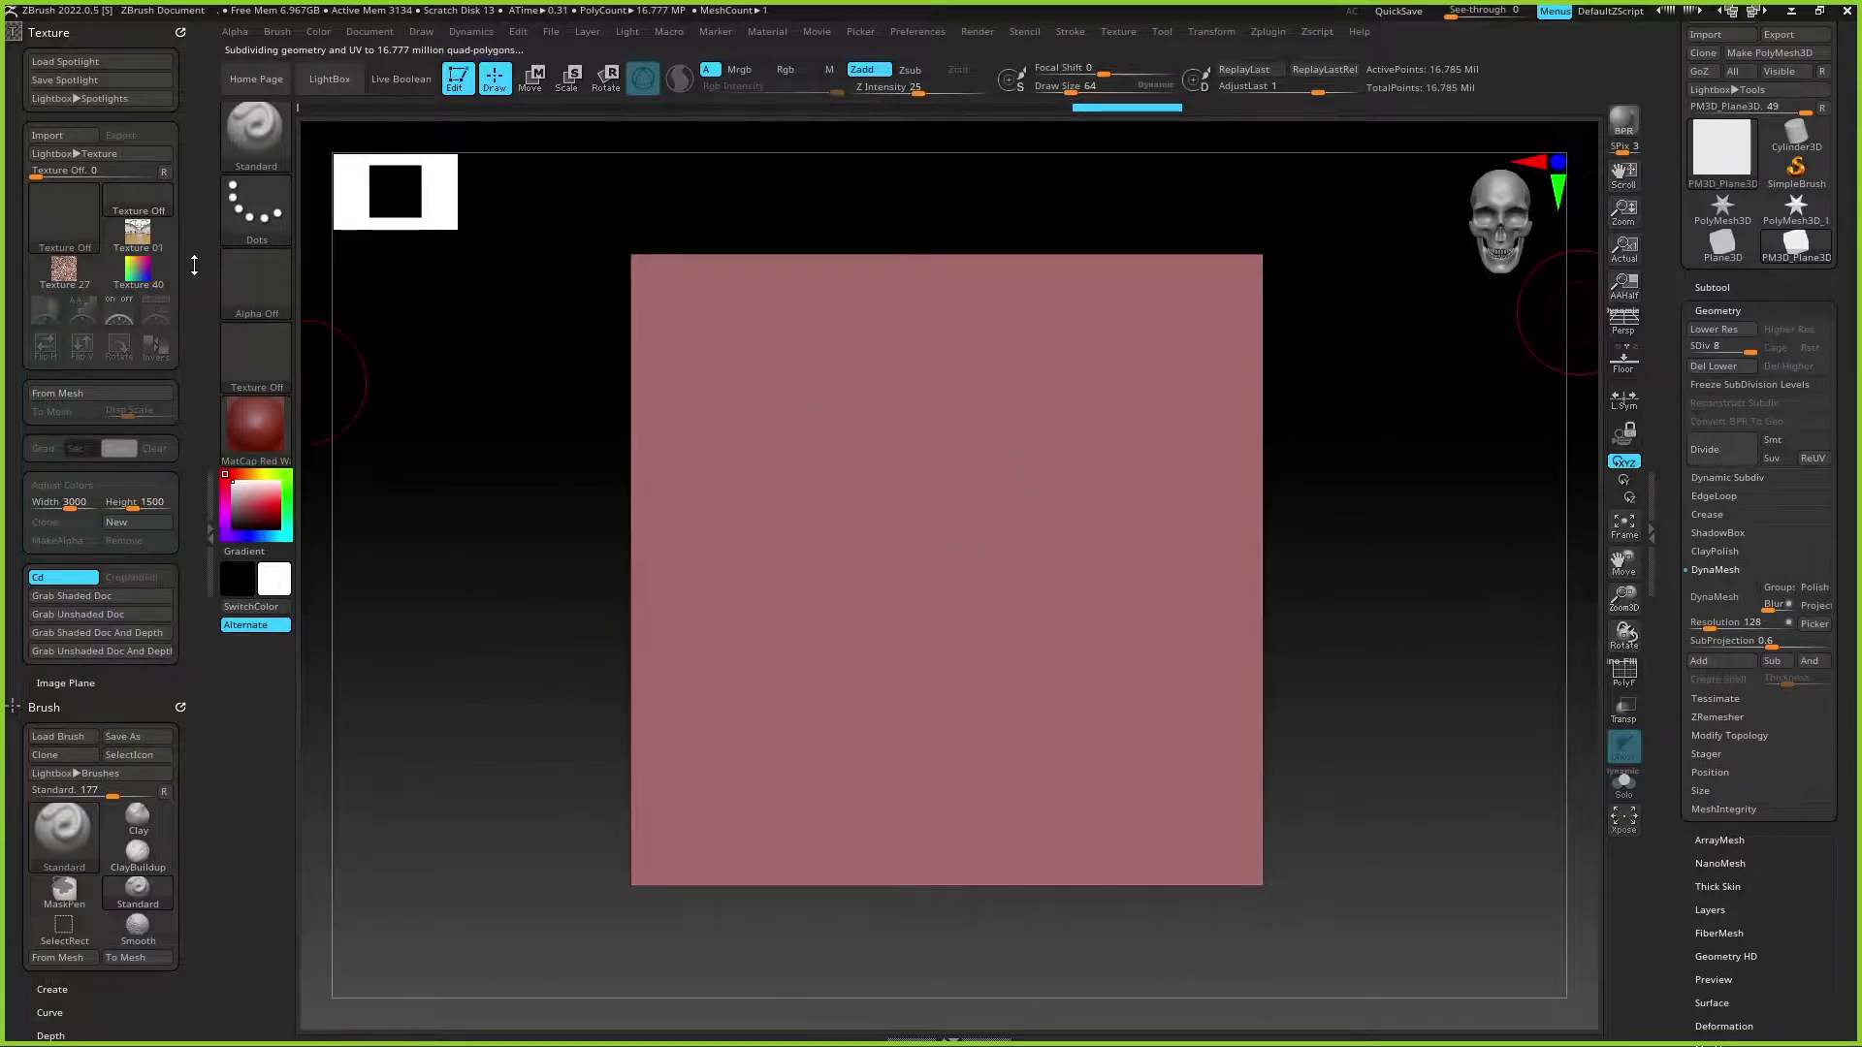
click(256, 136)
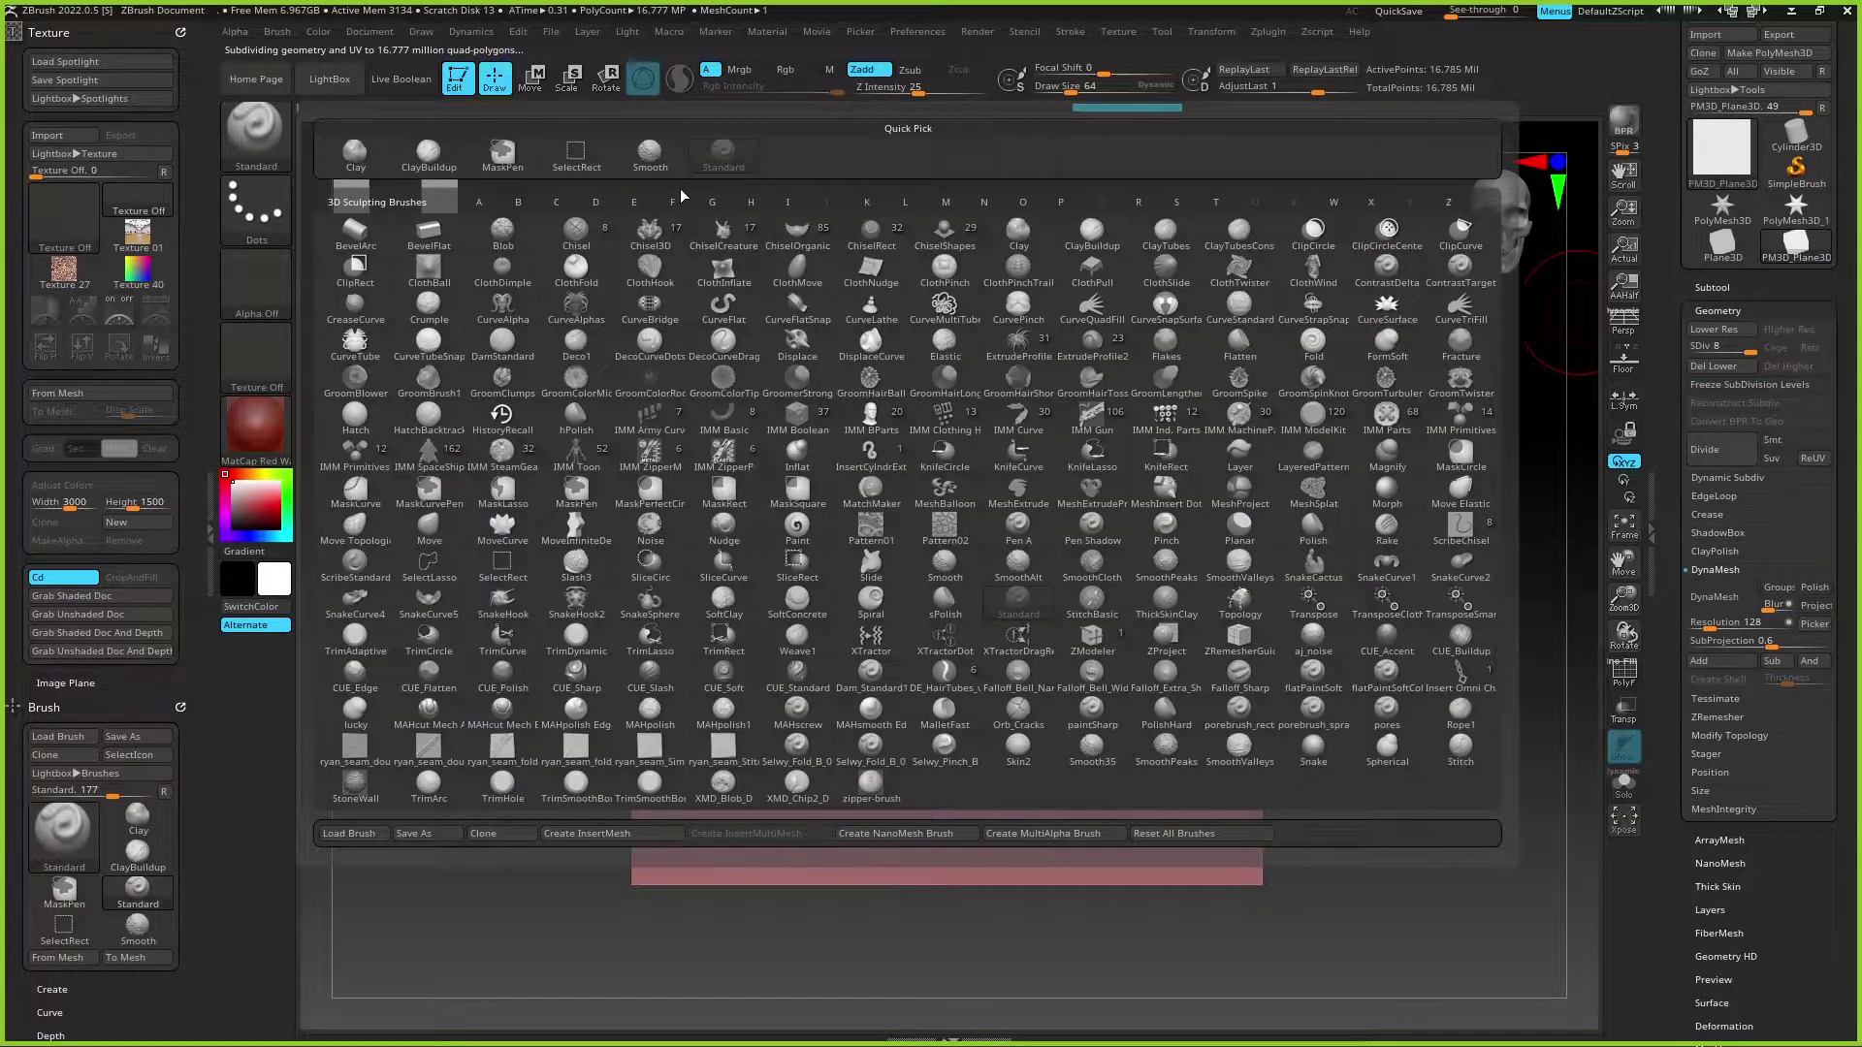
Step: Stamp a Chisel3D Nose05 pig snout at the plane's centre, then return to the Standard brush
click(659, 241)
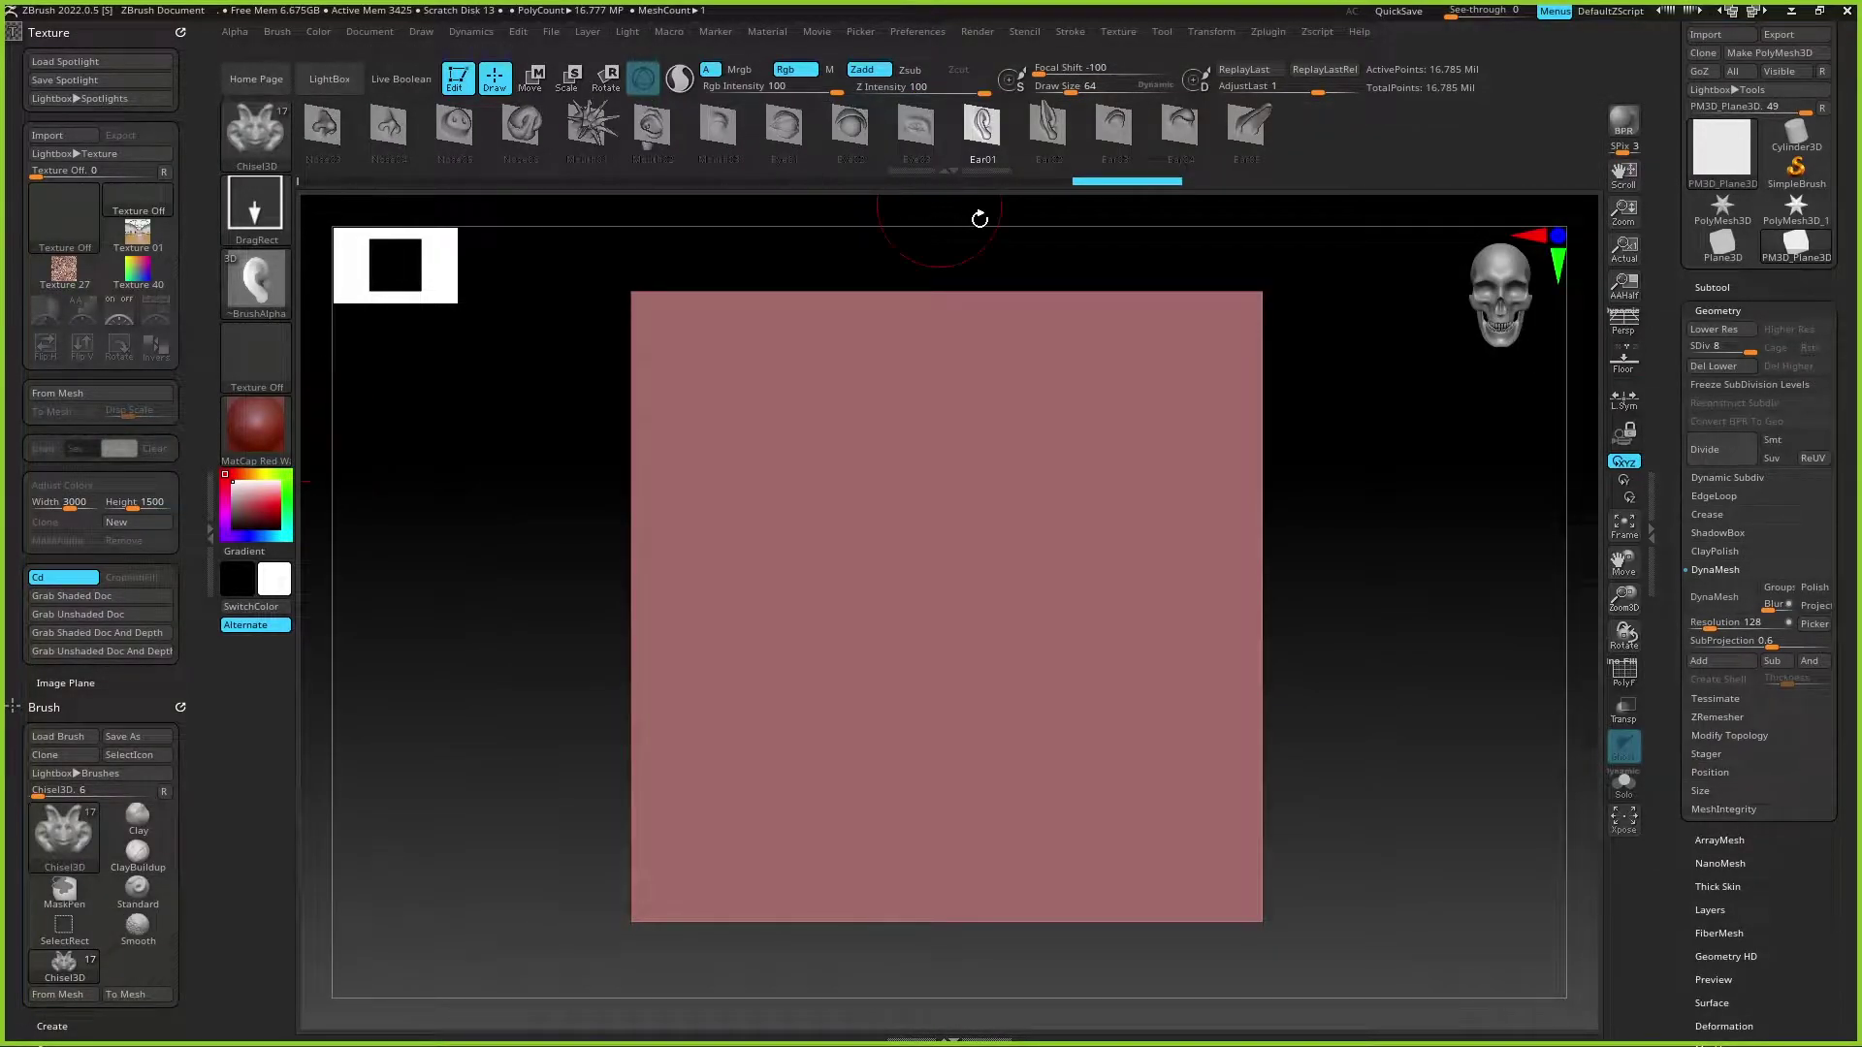
click(451, 138)
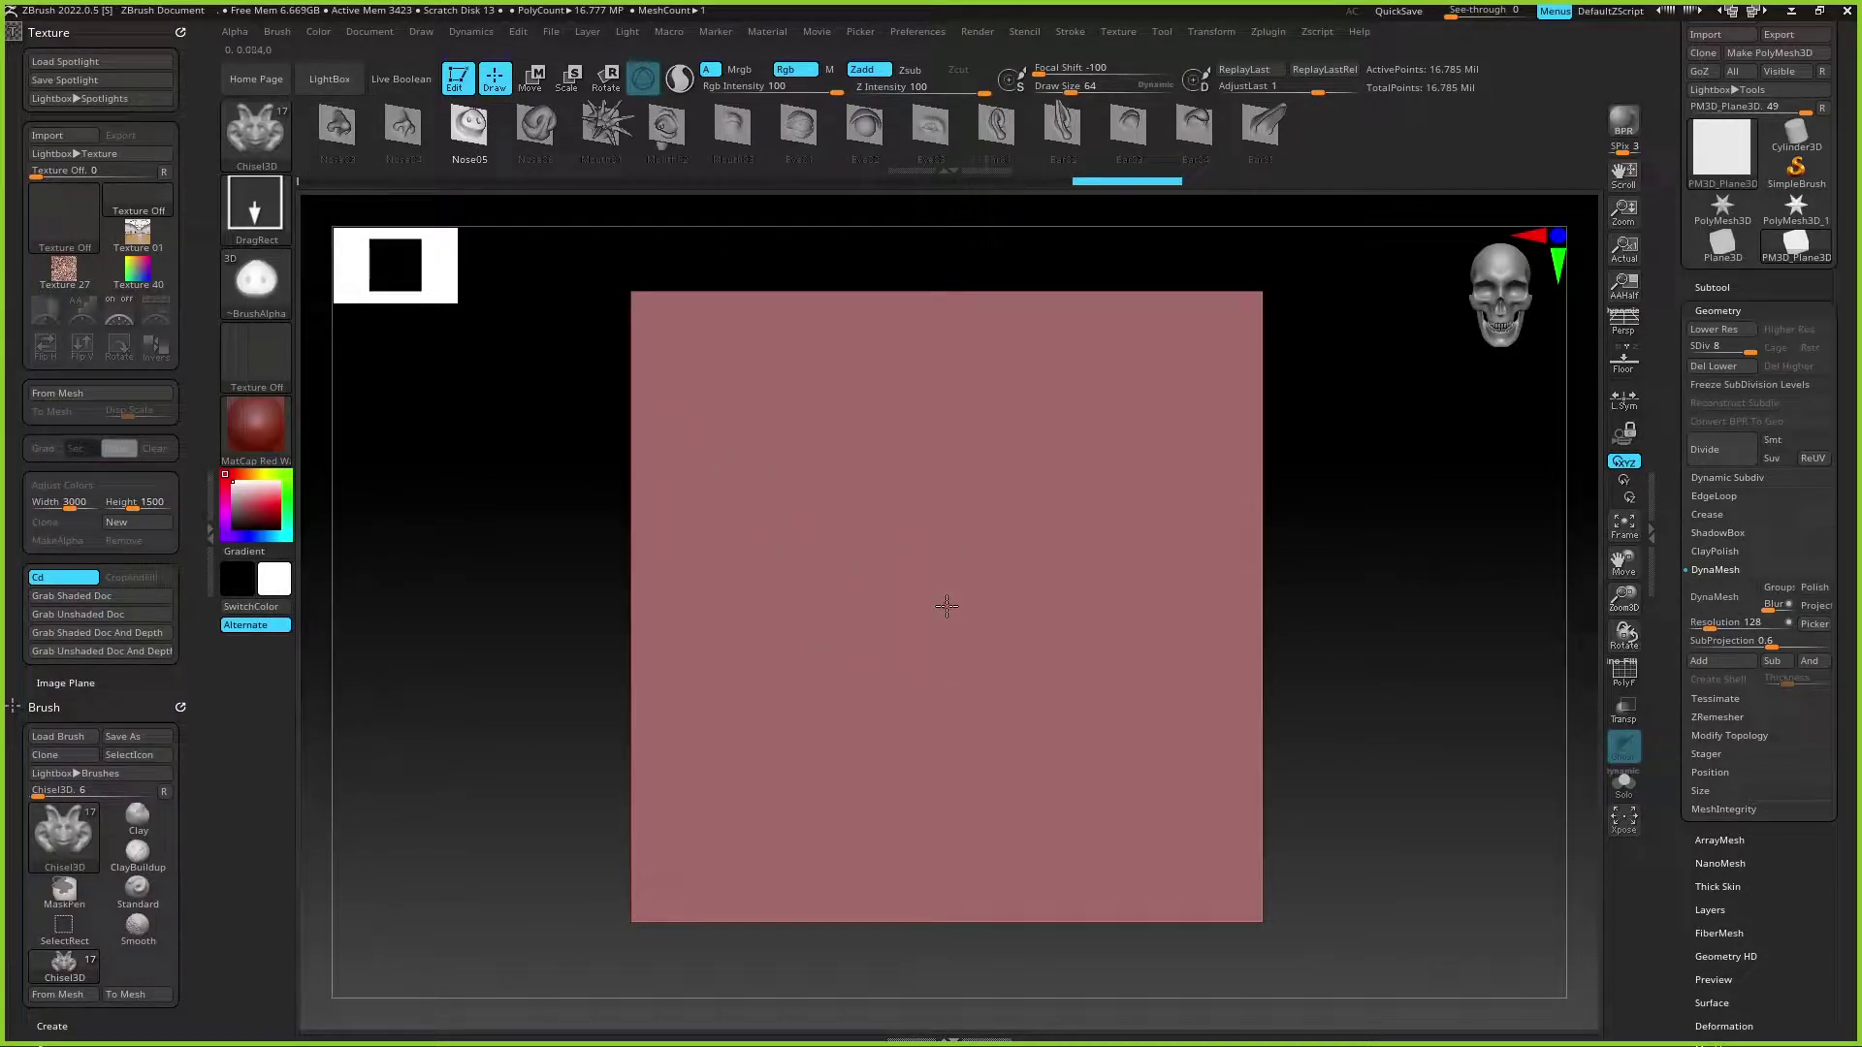
mouse_move(947, 606)
mouse_down()
mouse_move(939, 698)
mouse_move(953, 468)
mouse_up()
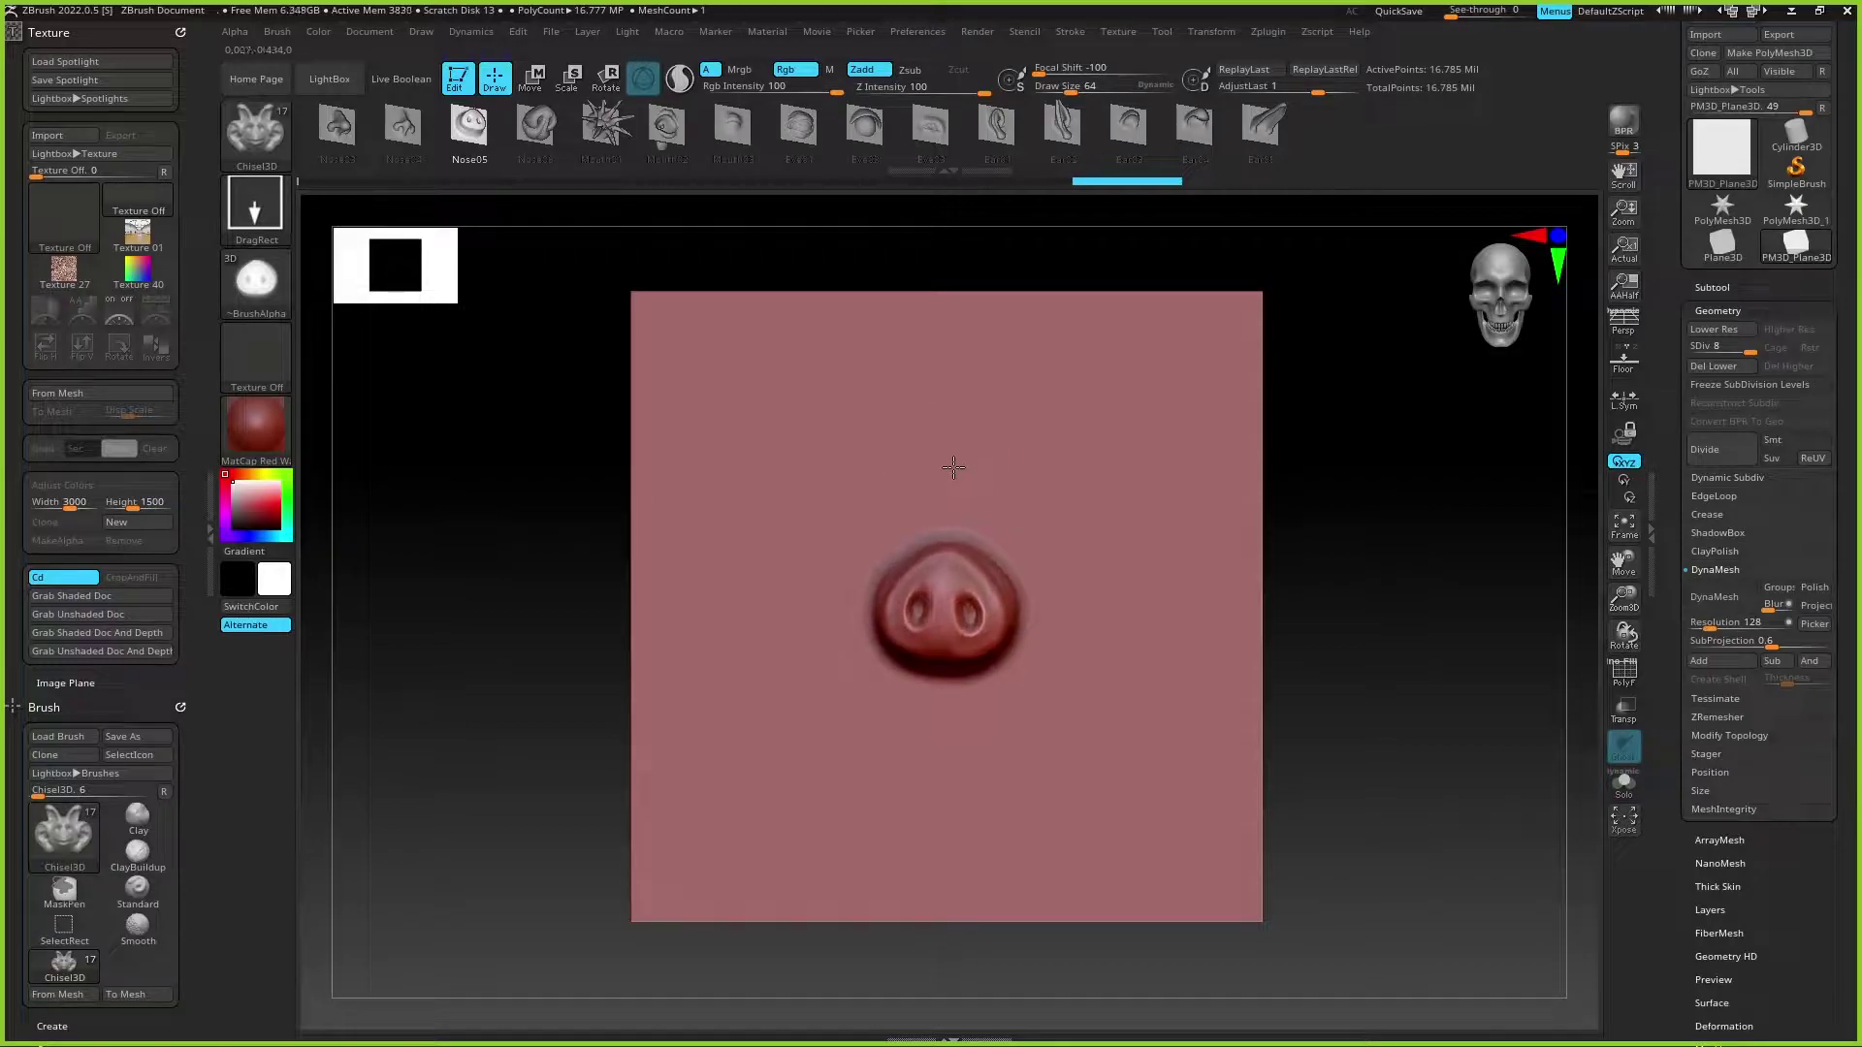
key(b)
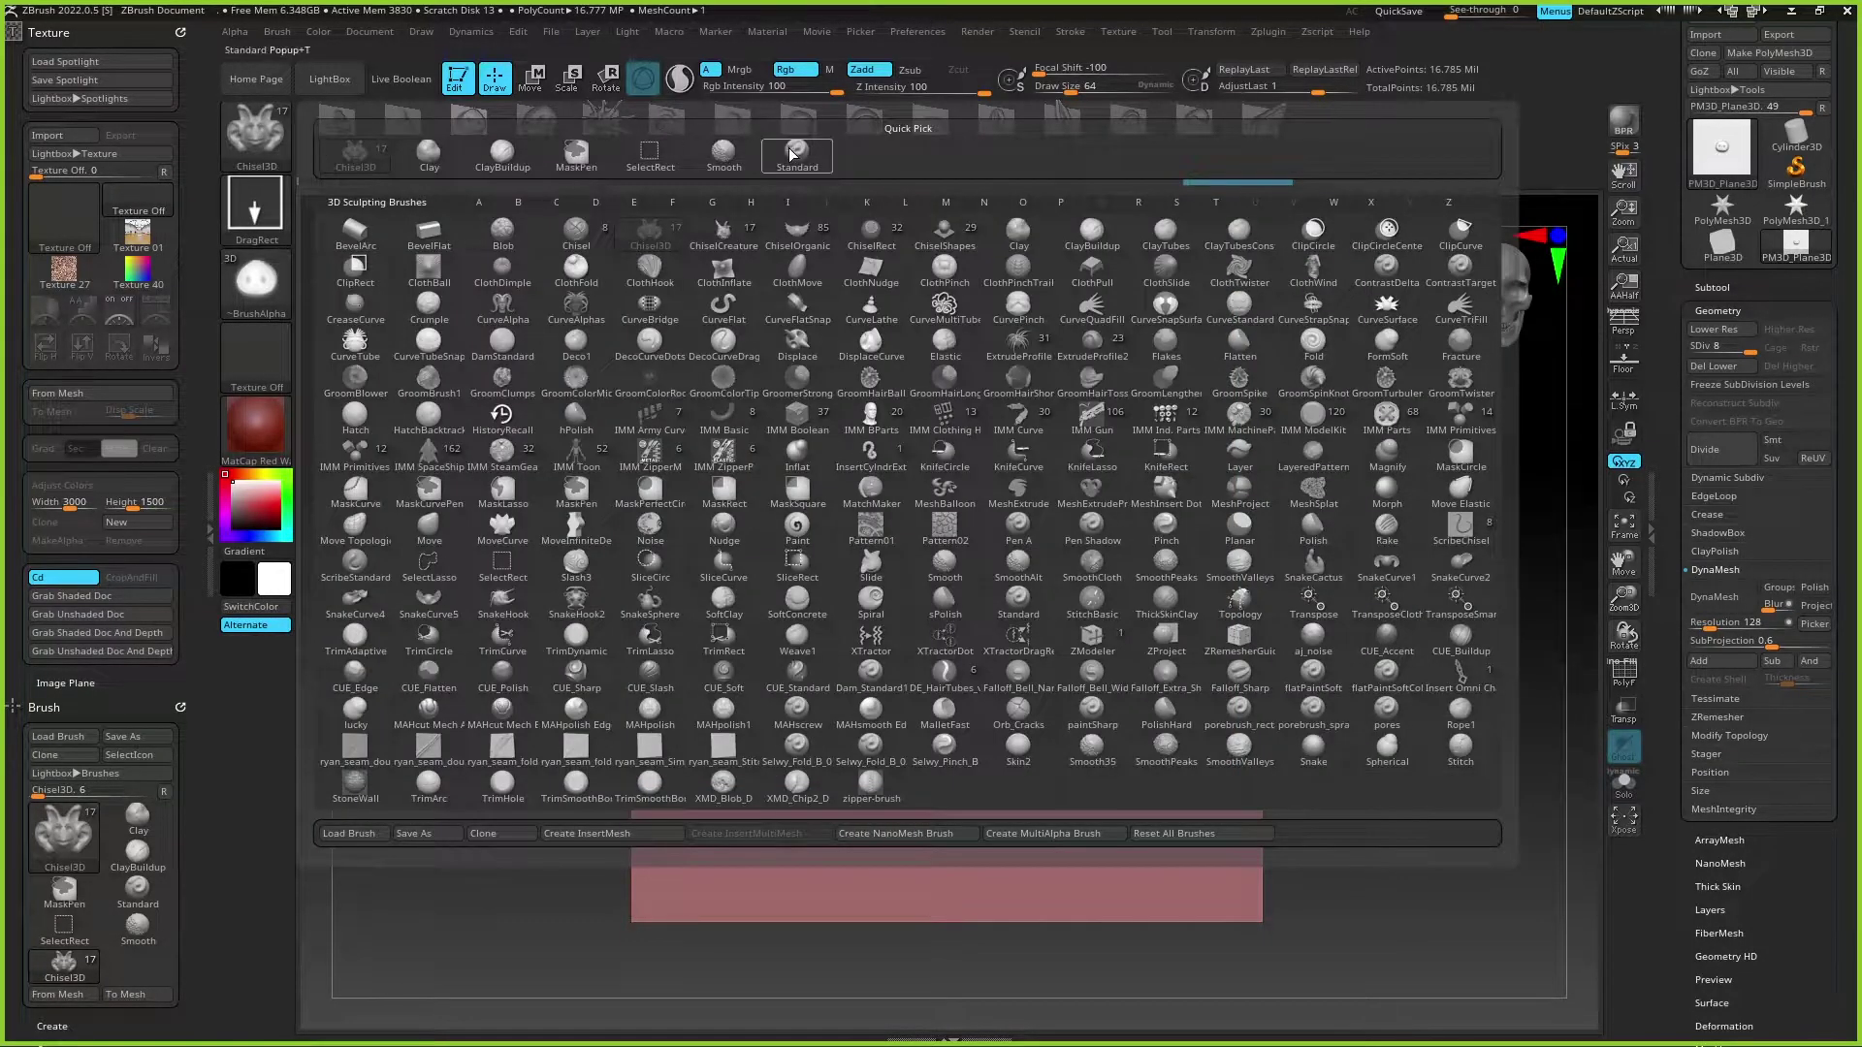
click(792, 153)
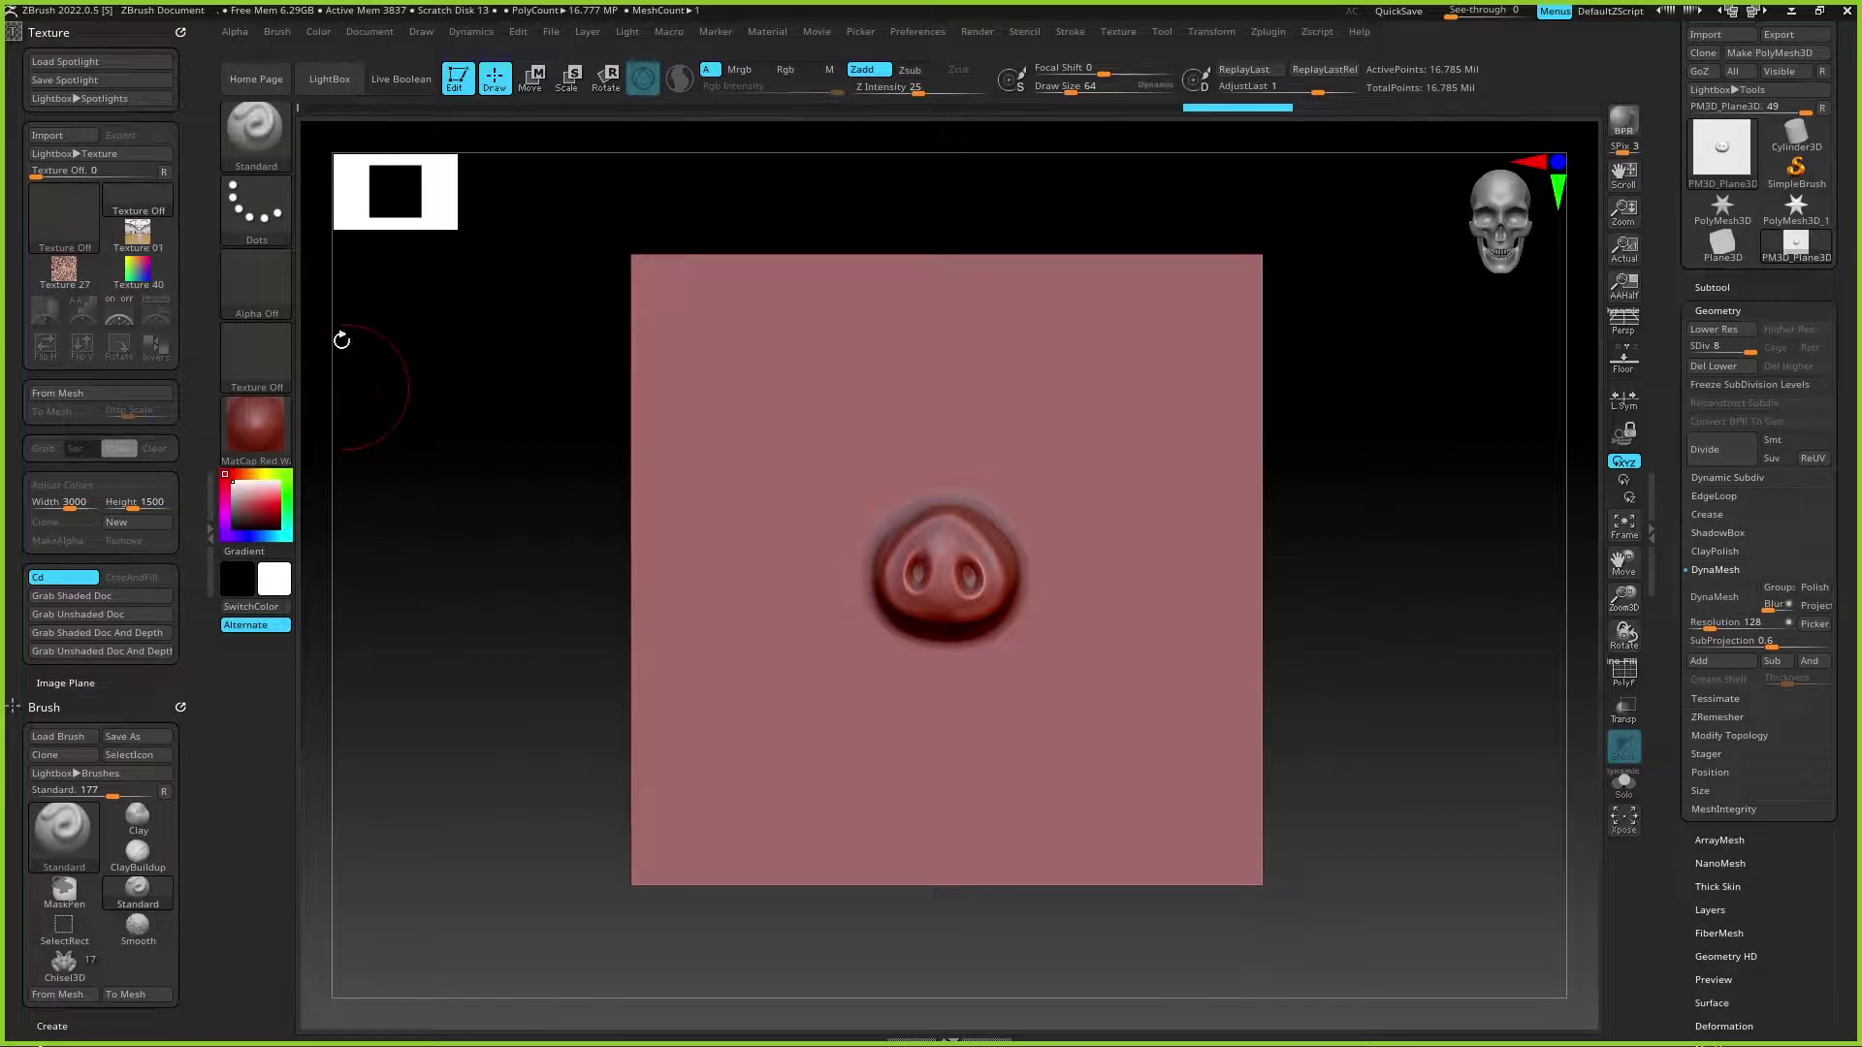
Step: Save the snout as the 4097×4097 VDMesh01 vector displacement texture and switch to Plane3D
scroll(1290, 407, up, 2)
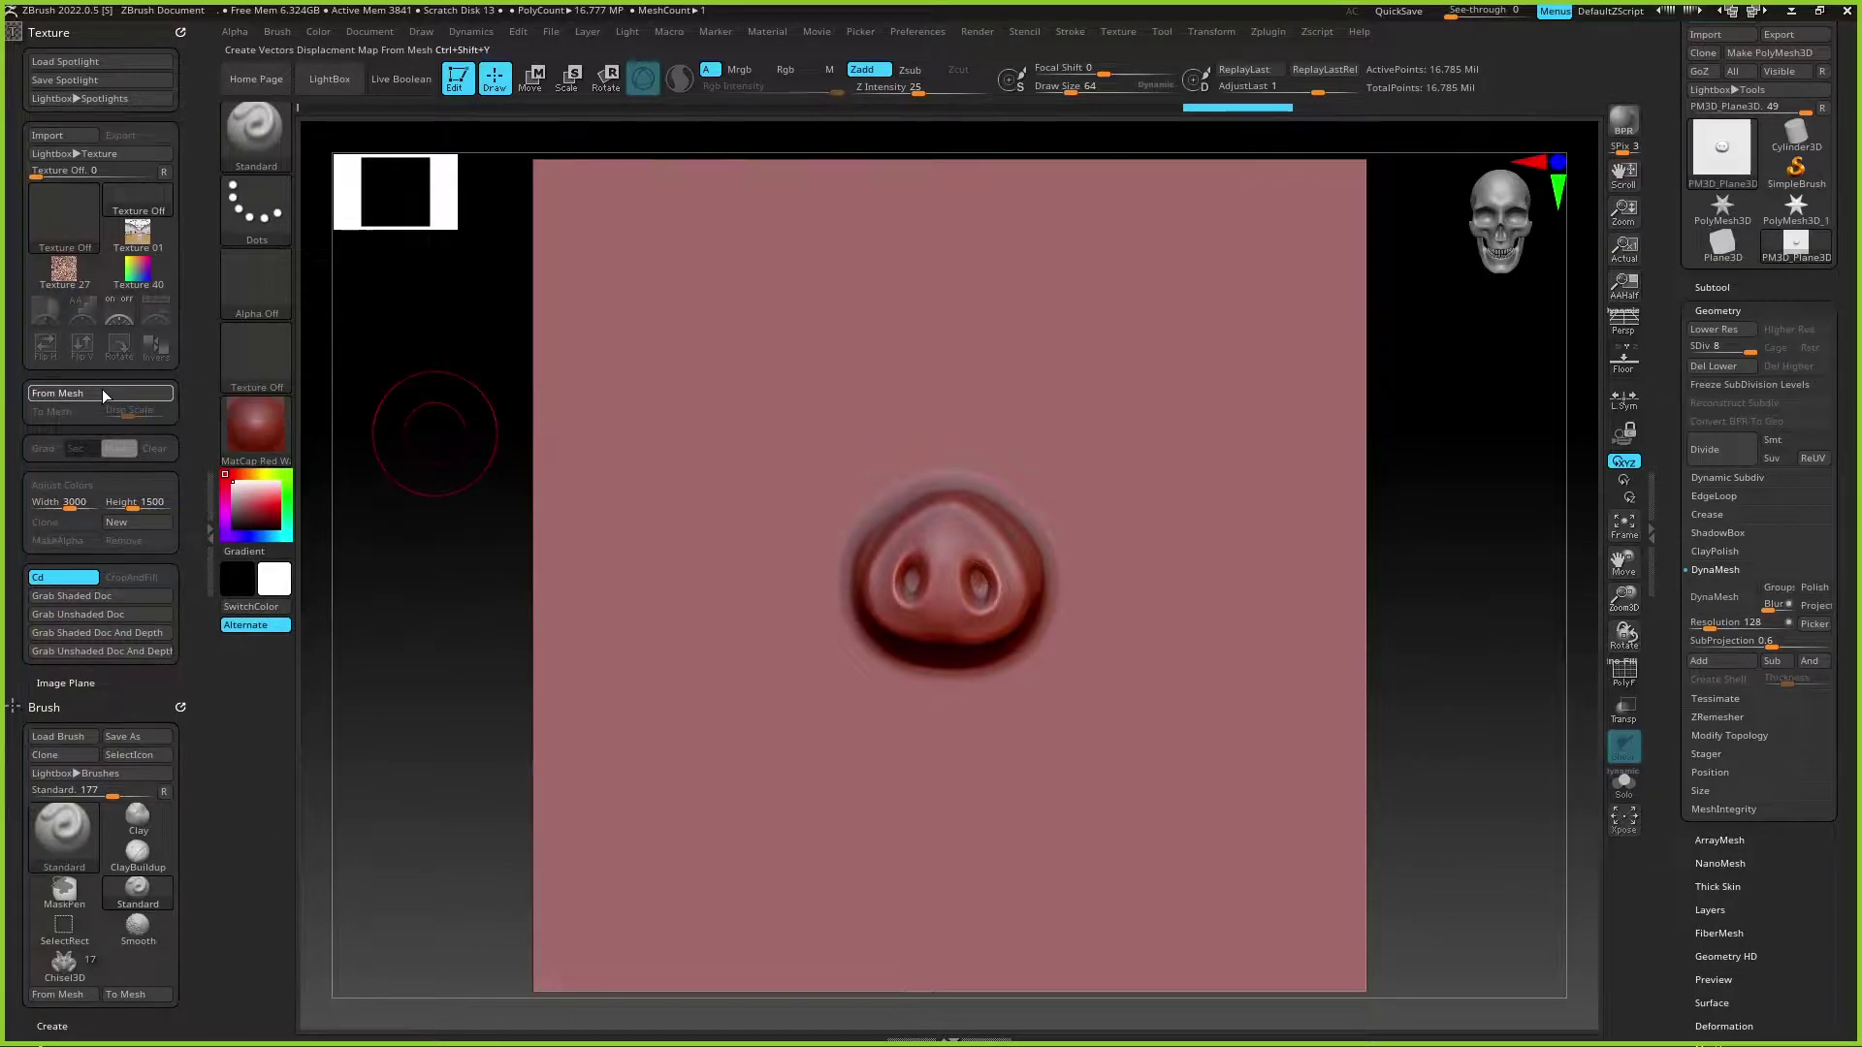
click(107, 395)
mouse_move(256, 349)
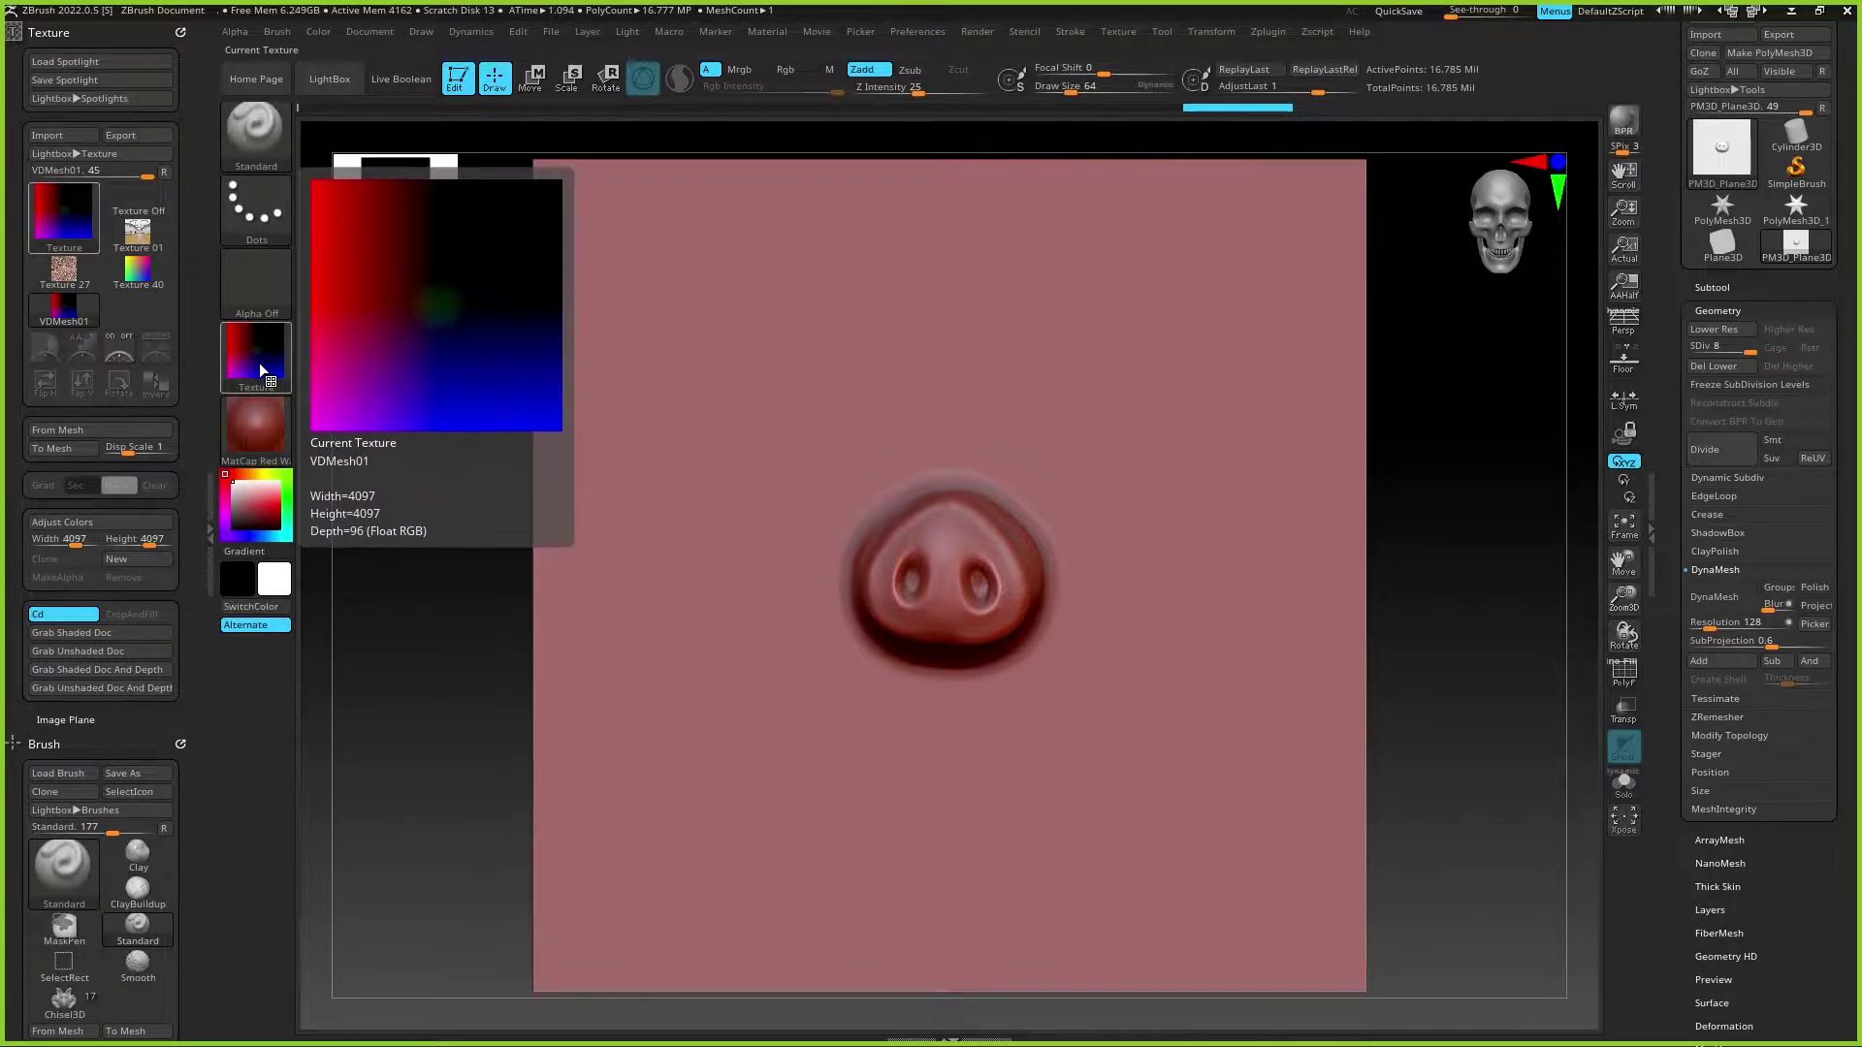
click(1724, 247)
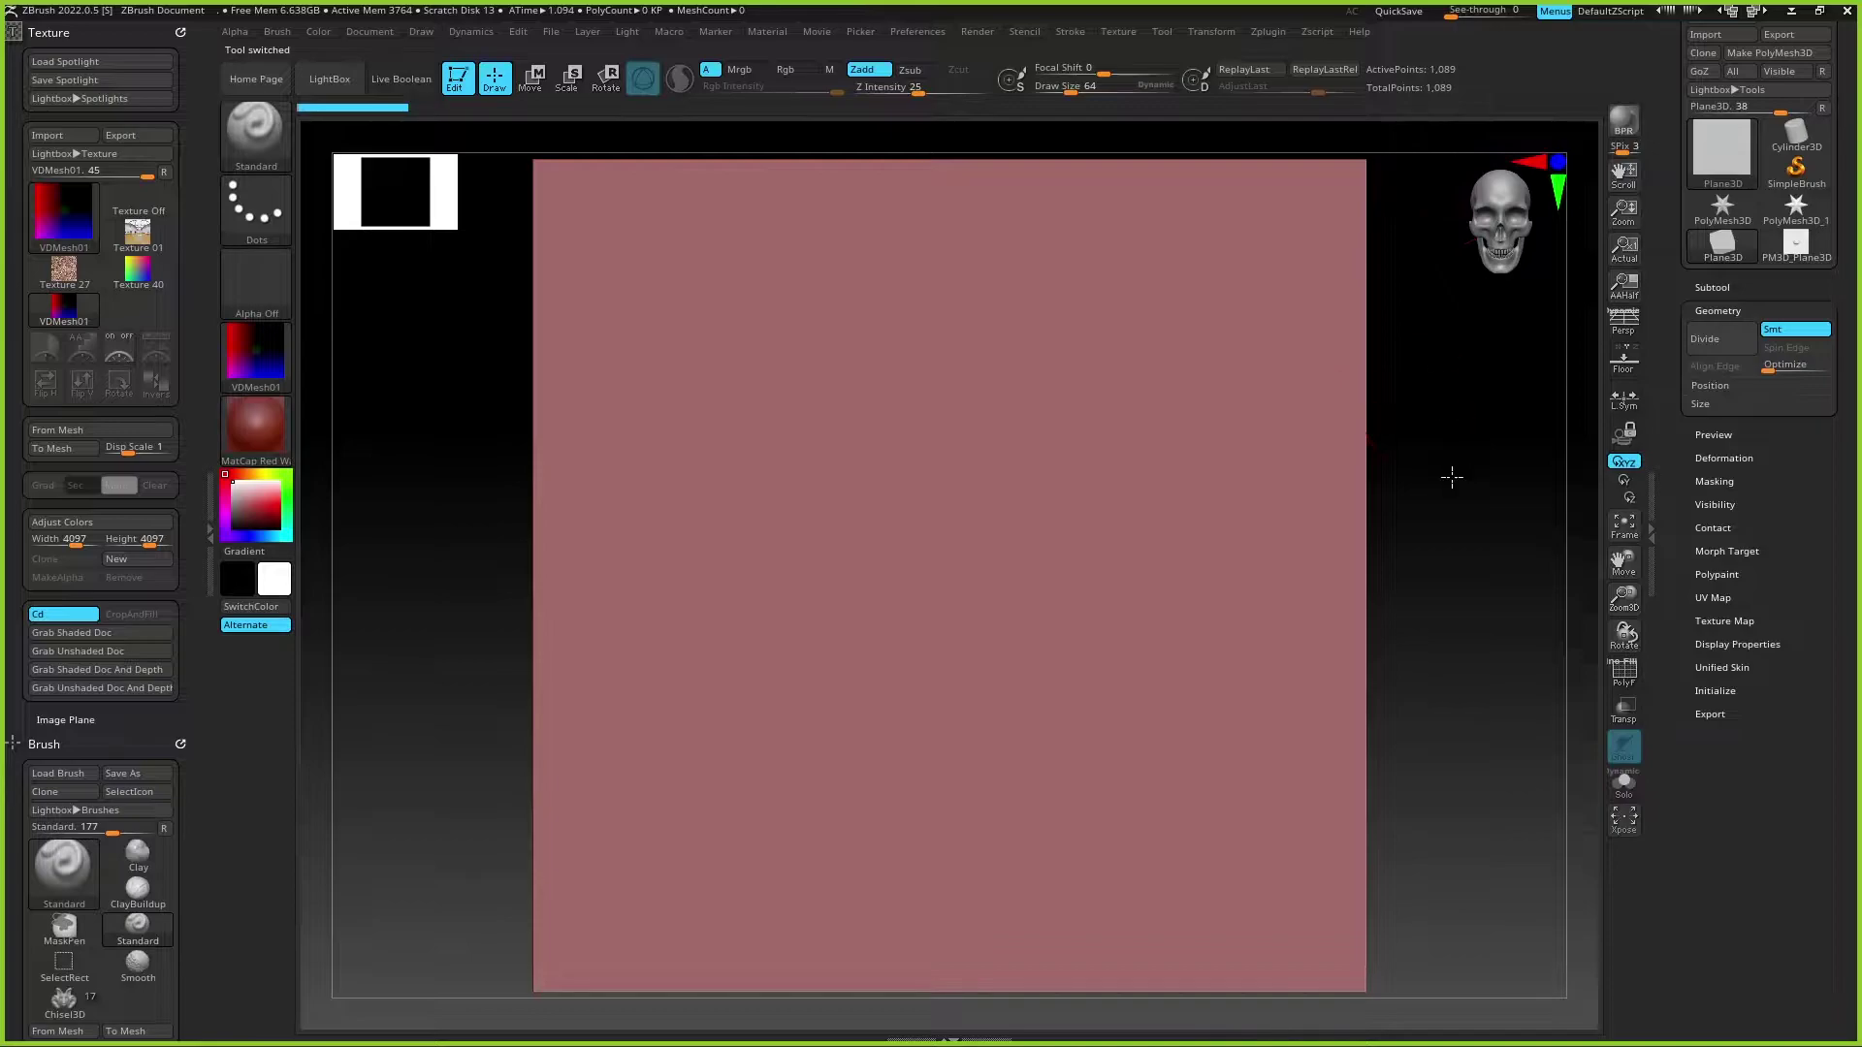
Step: Select the star tool and make VDMesh01 the current texture
click(1790, 204)
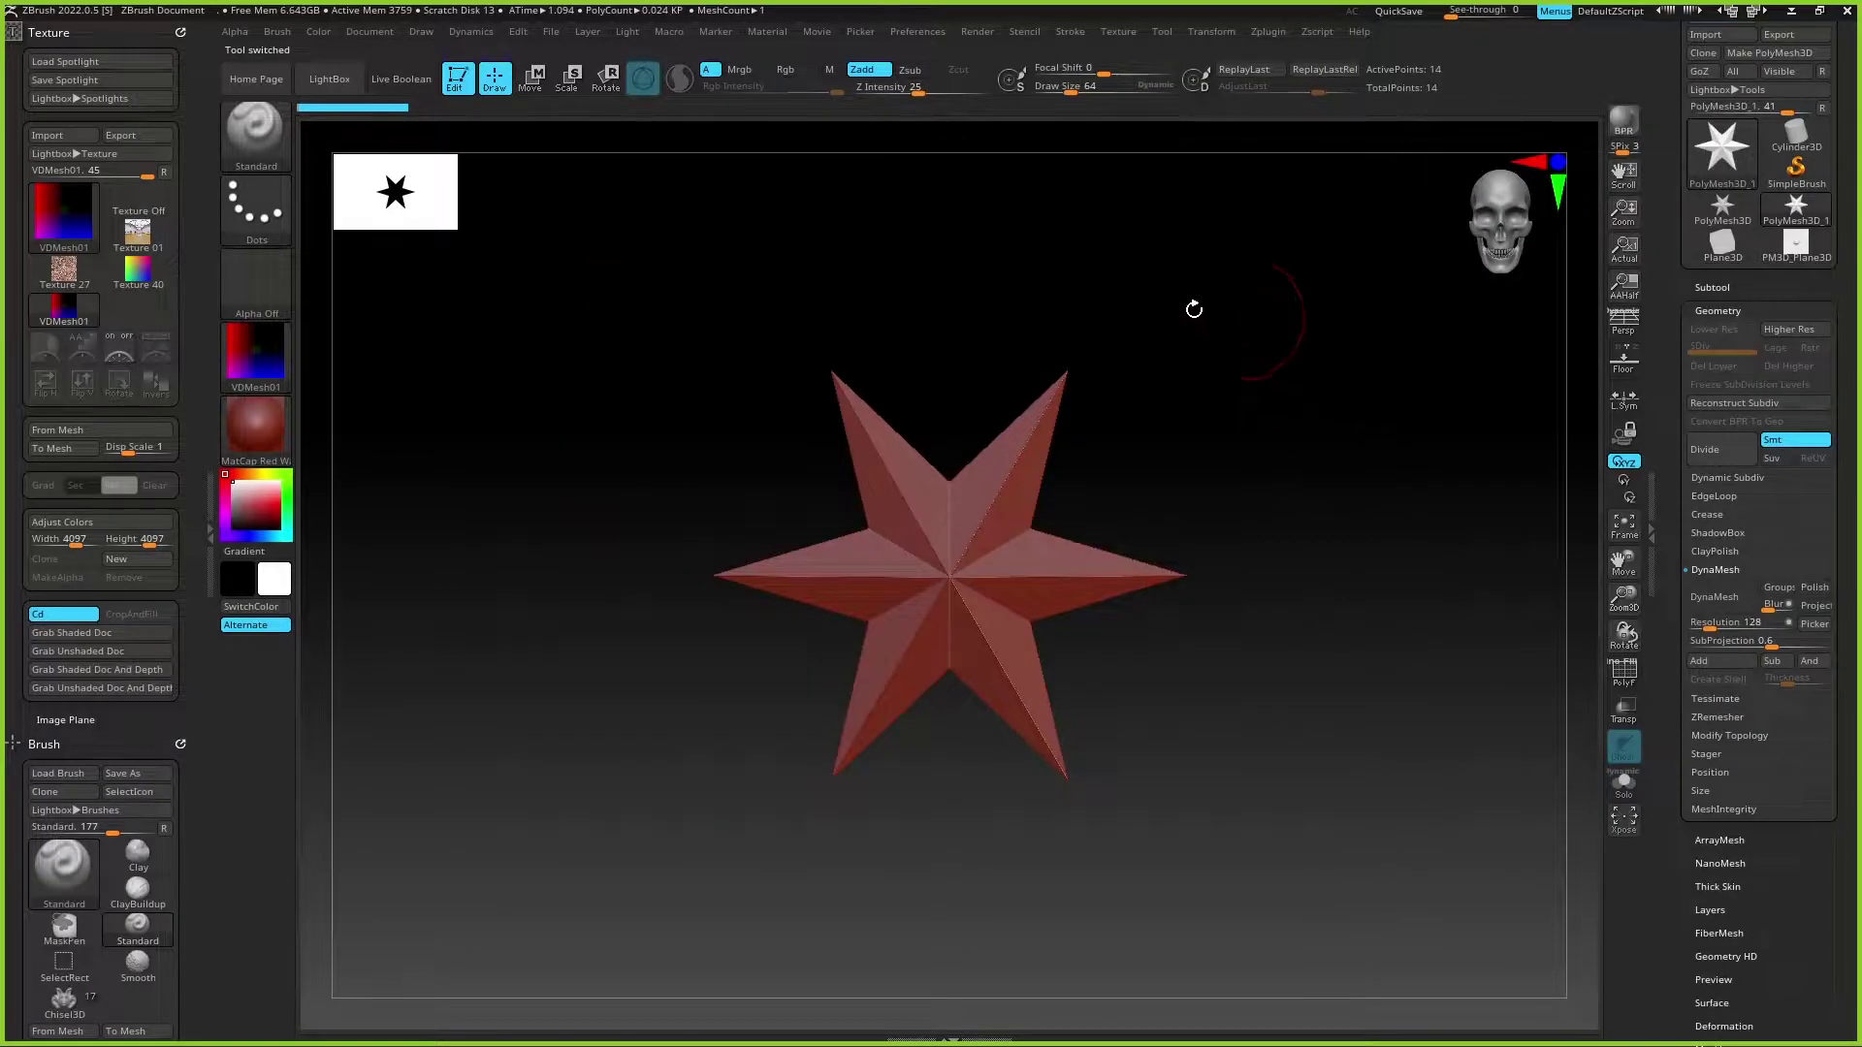
click(66, 538)
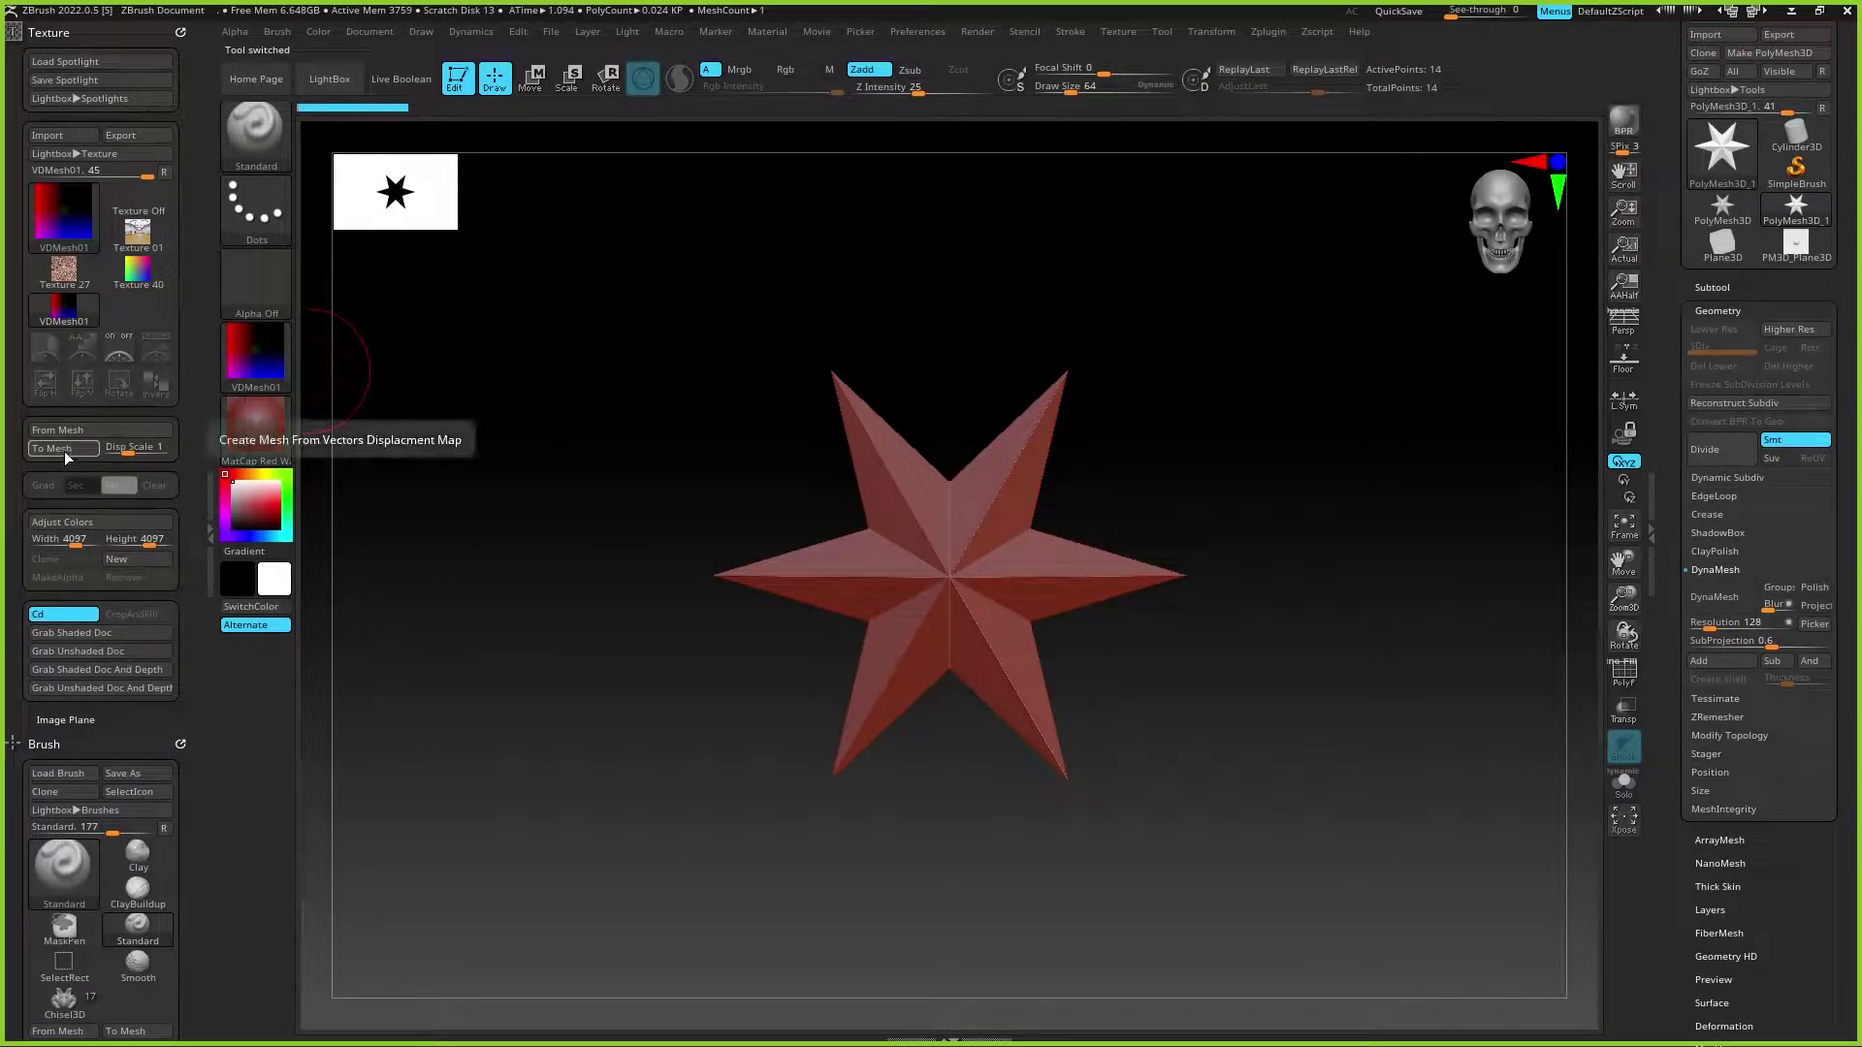
click(256, 369)
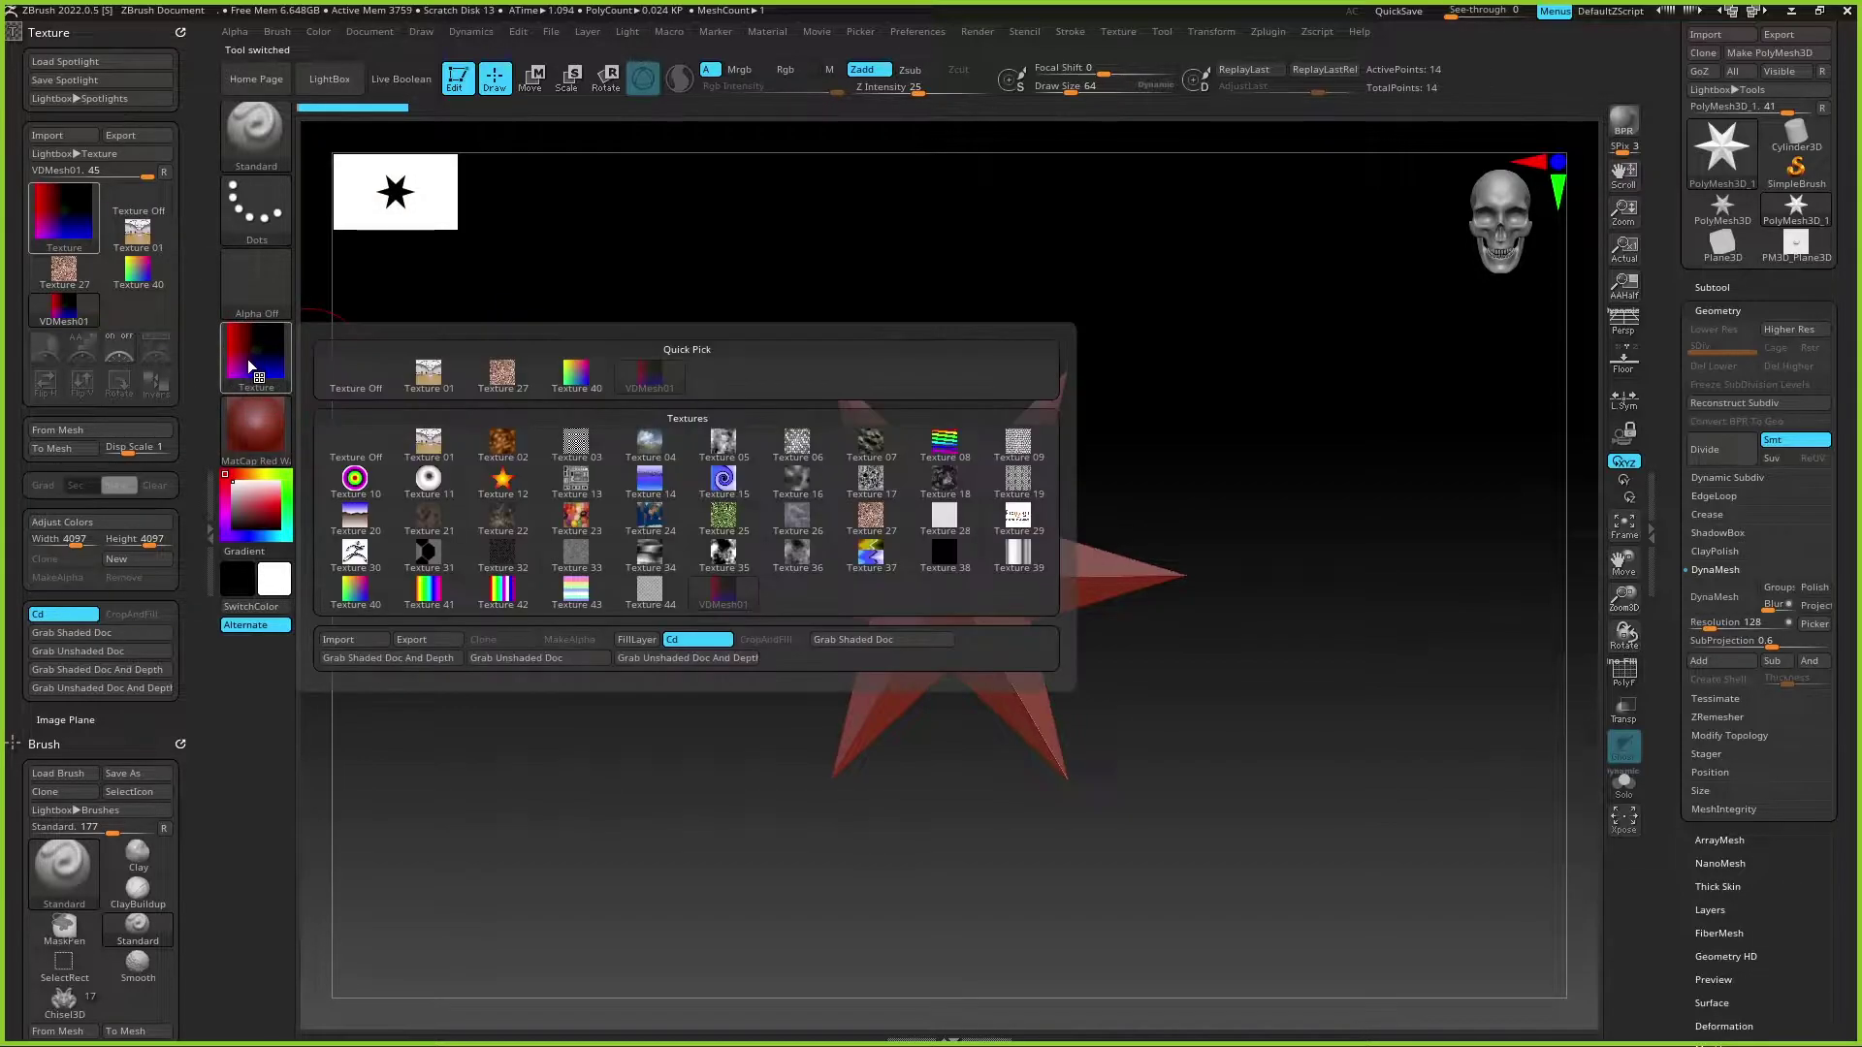
click(357, 375)
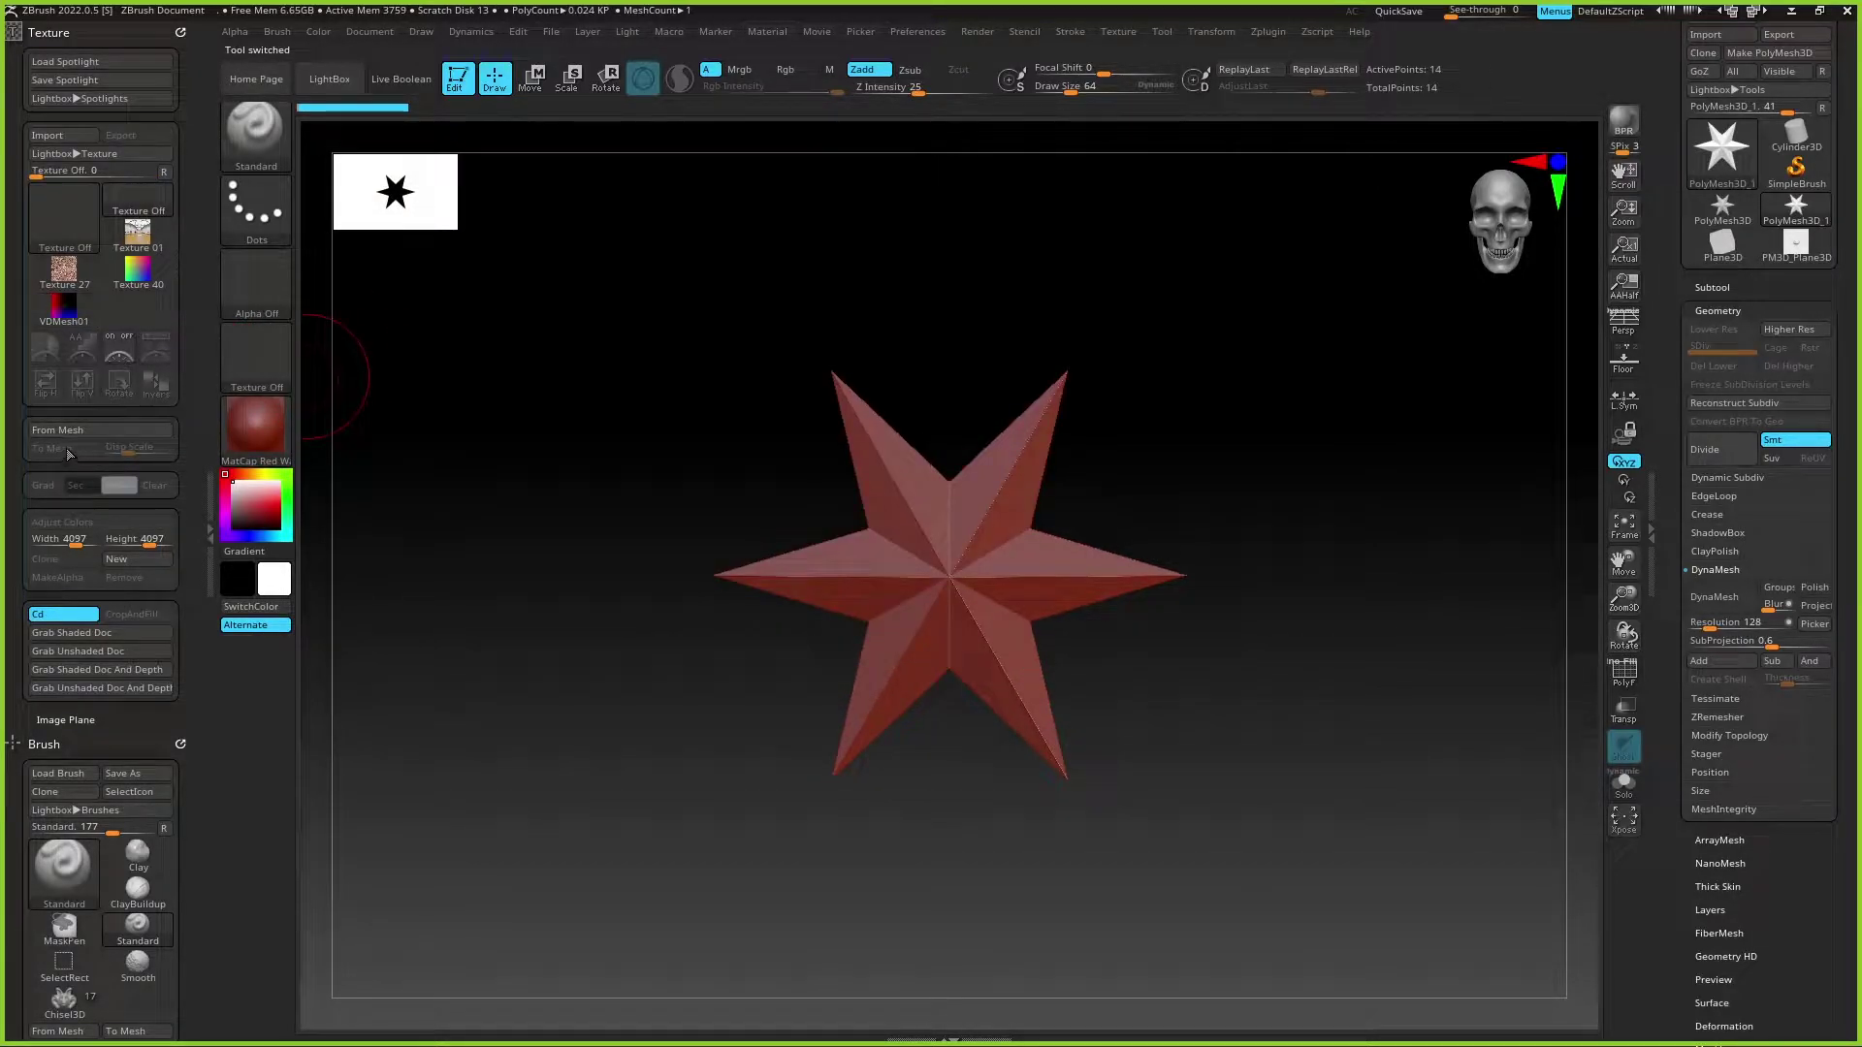
click(256, 359)
click(620, 375)
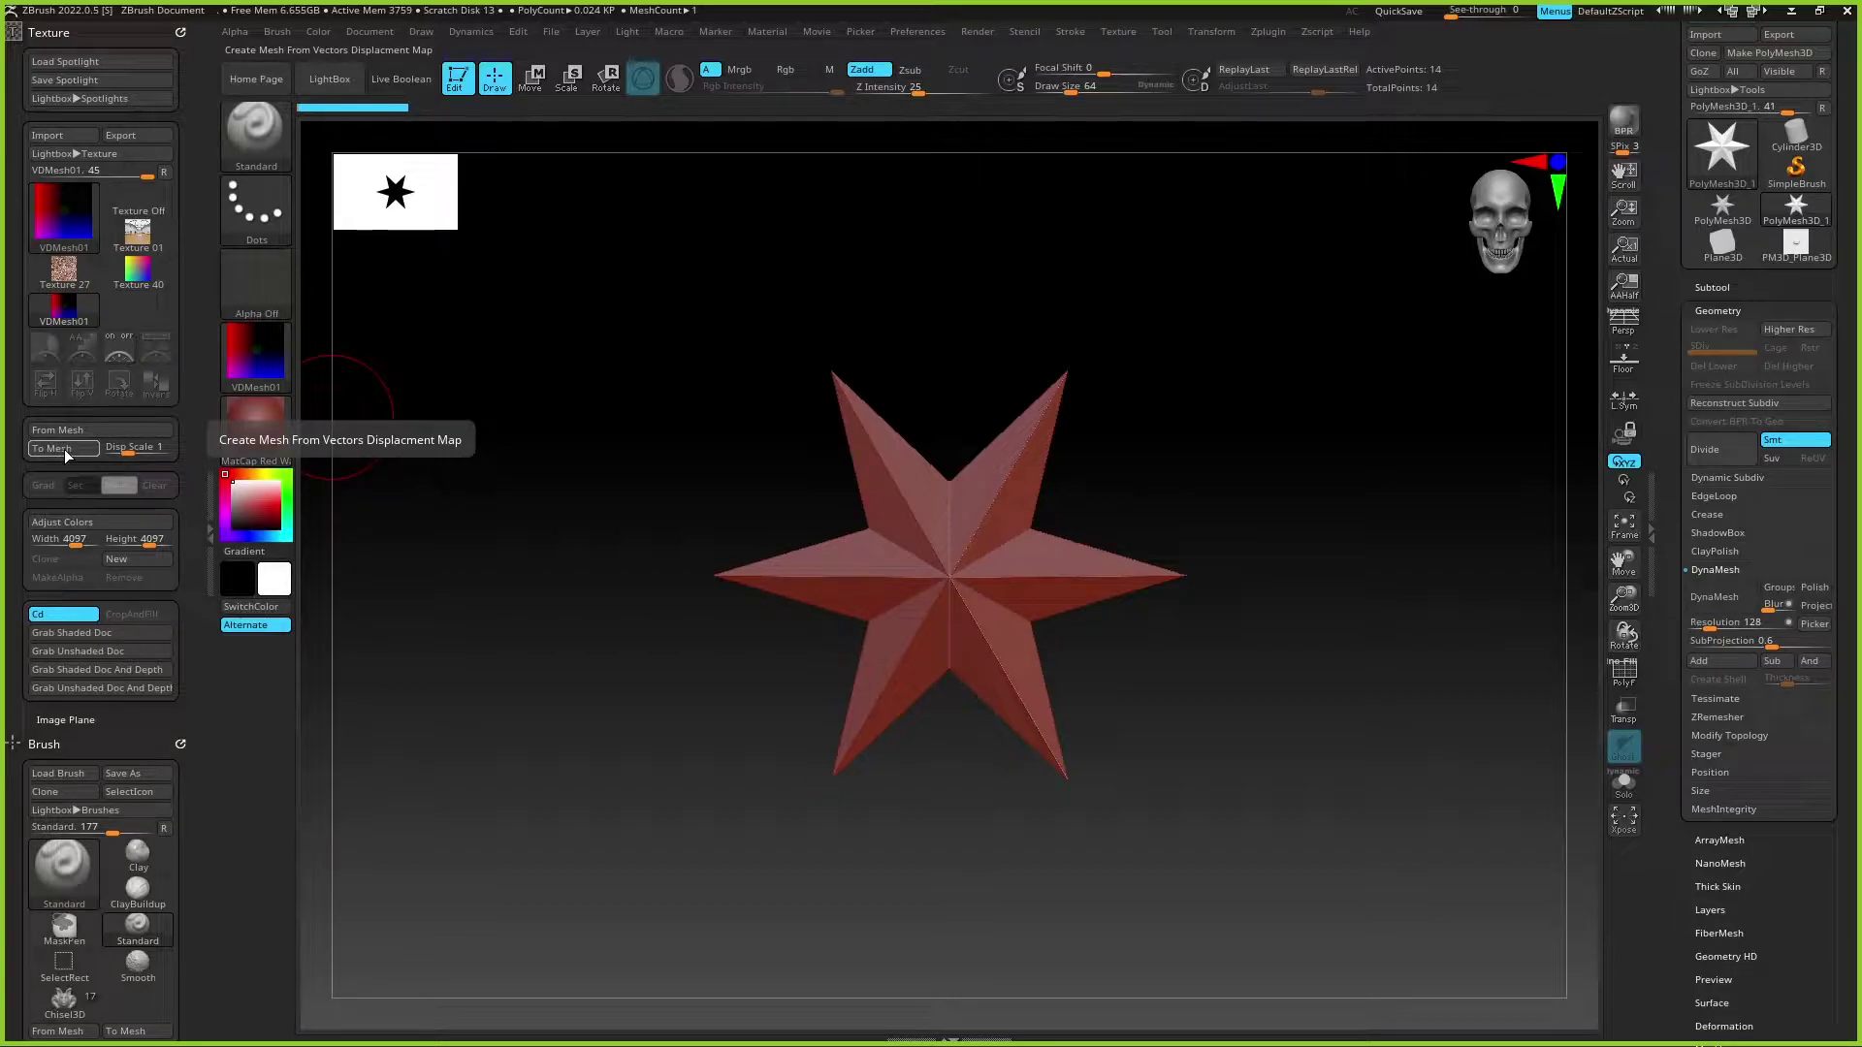
Step: Build a 16.785-million-point VDMesh01 mesh from the texture and zoom in on the snout
click(66, 447)
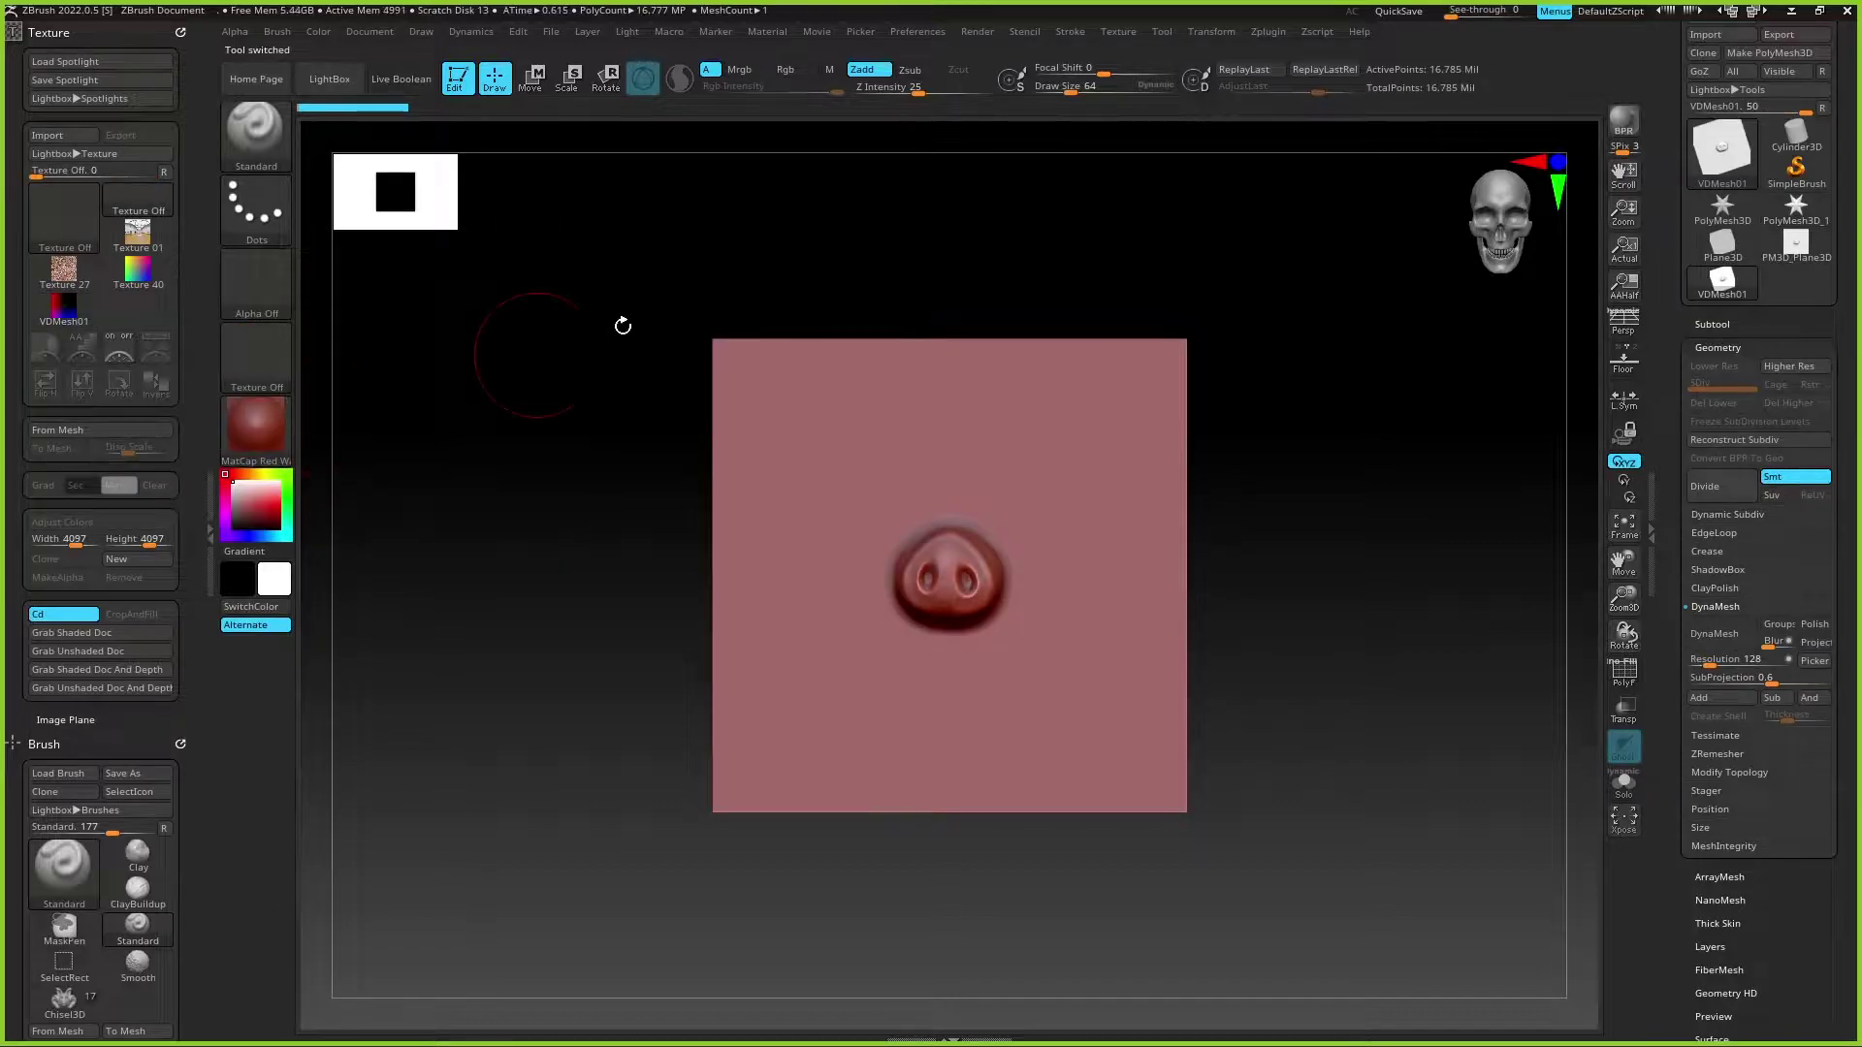
mouse_move(1223, 584)
mouse_down()
mouse_move(1346, 553)
mouse_move(1321, 562)
mouse_up()
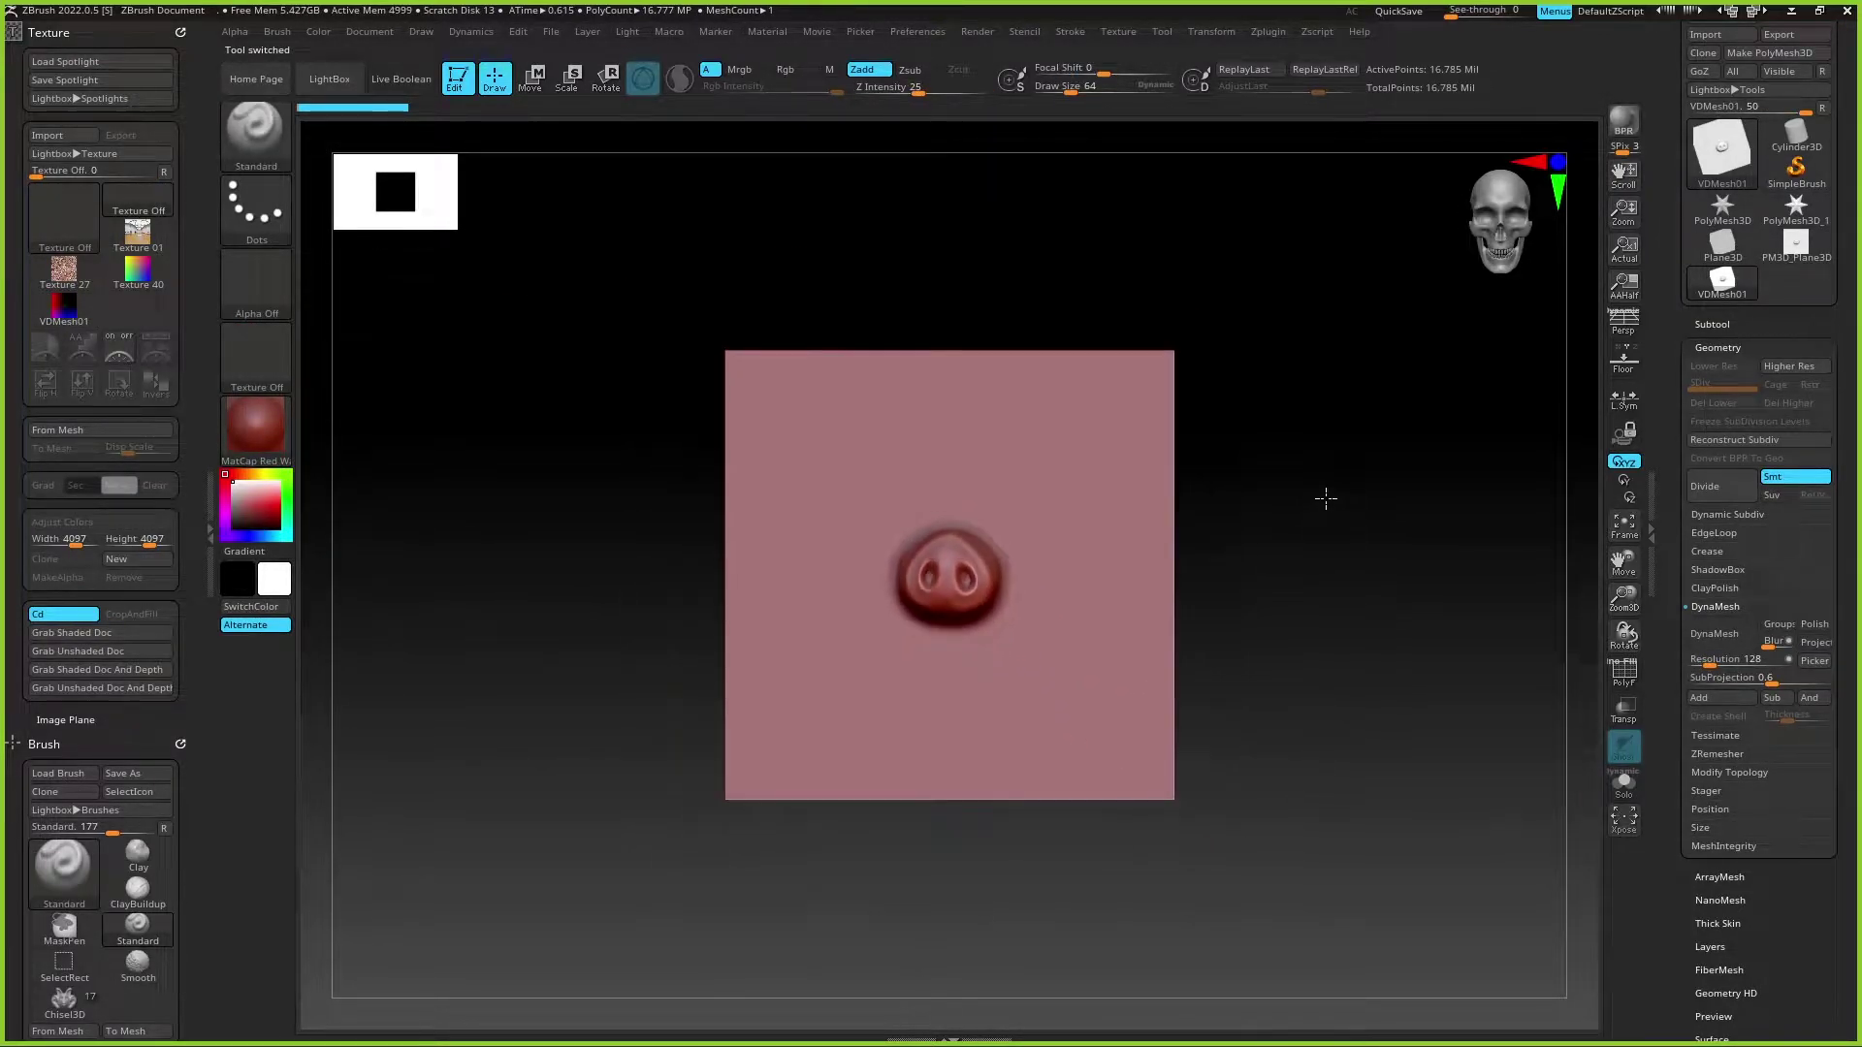
mouse_move(1325, 498)
alt+mouse_down()
mouse_move(1325, 586)
mouse_move(1346, 587)
alt+mouse_up()
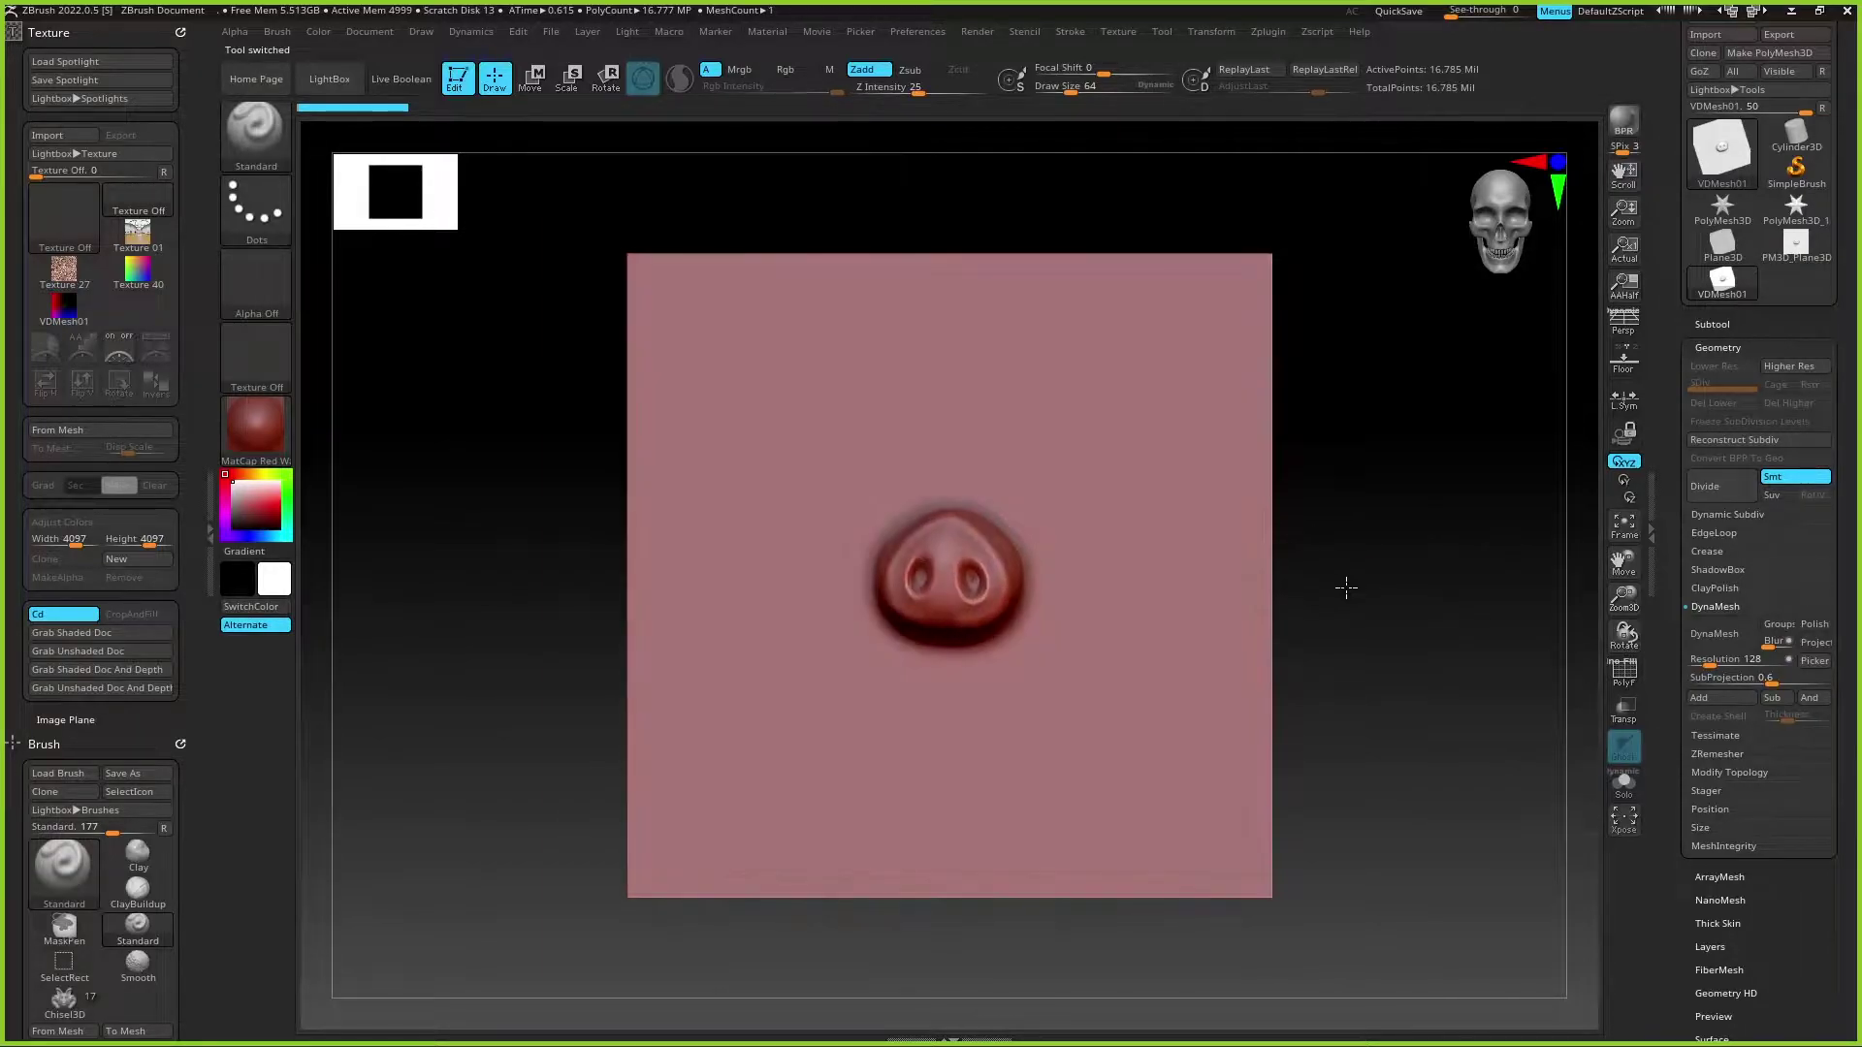
Step: Choose the Chisel3D brush, then orbit the VDMesh01 plane edge-on and back to front
click(256, 134)
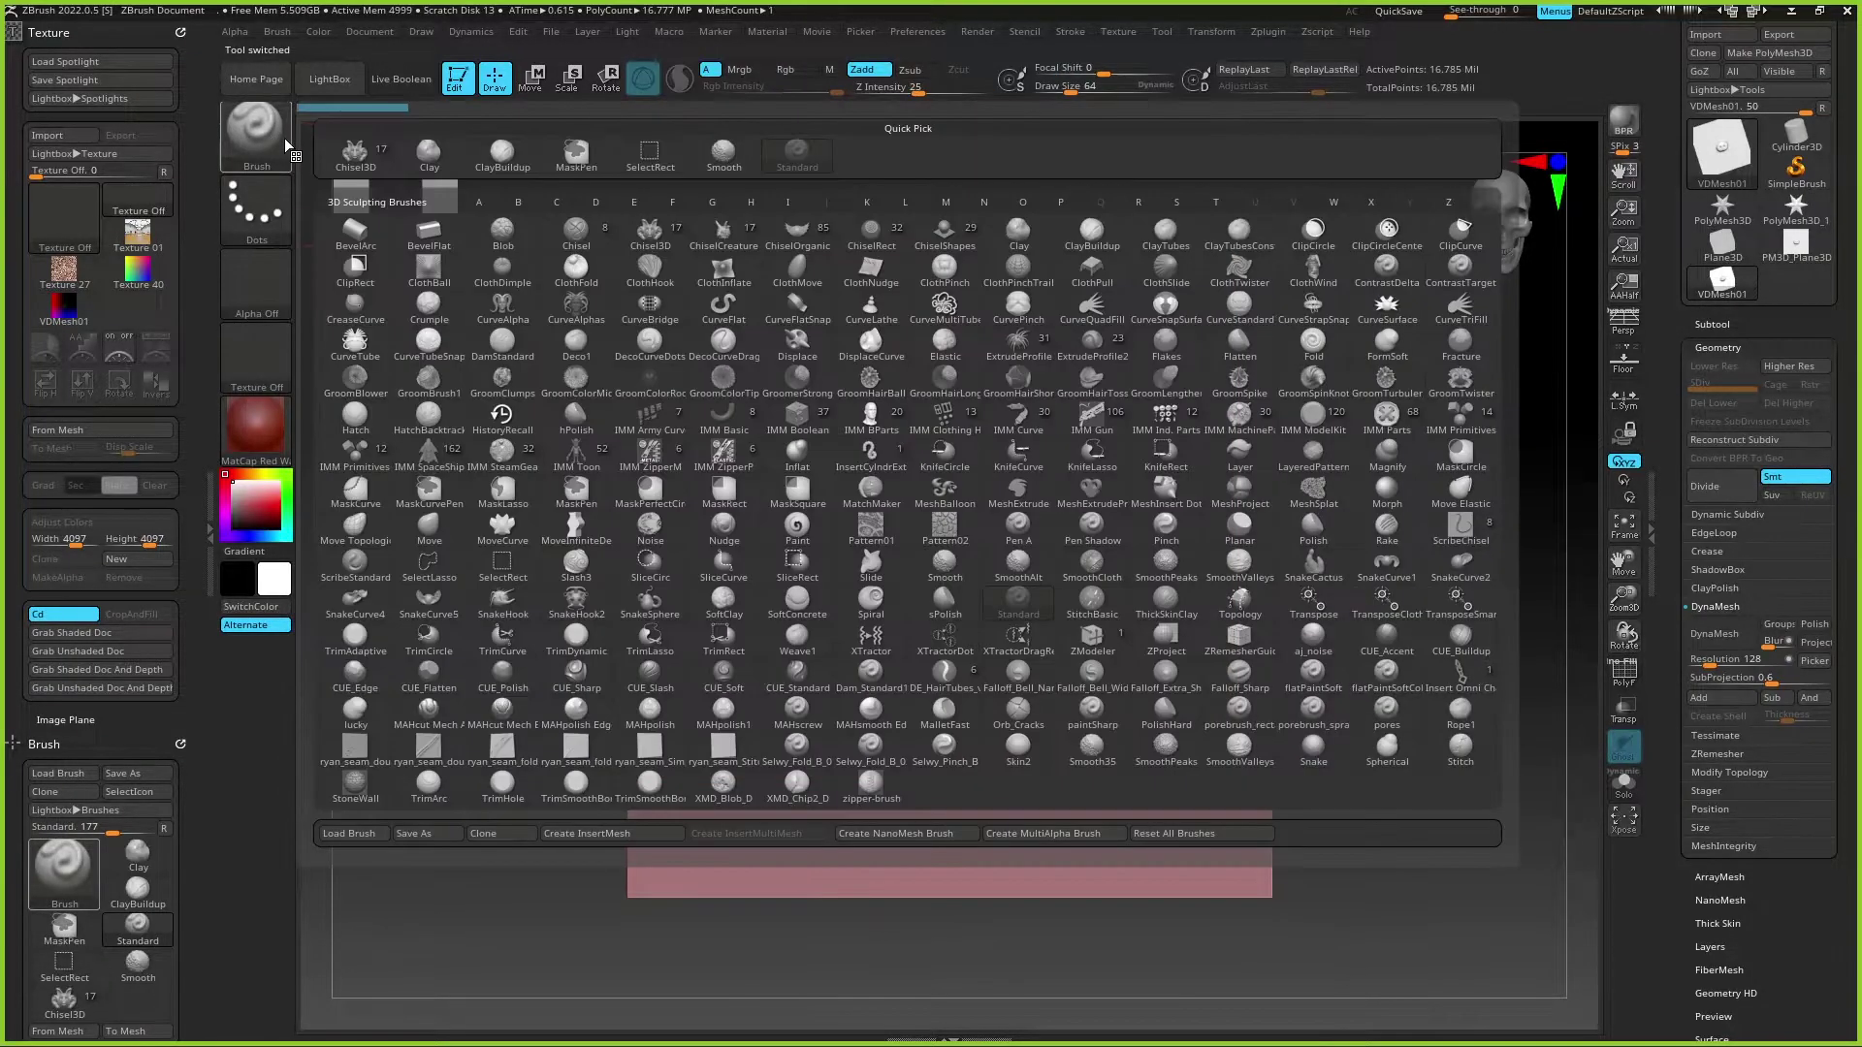
click(364, 157)
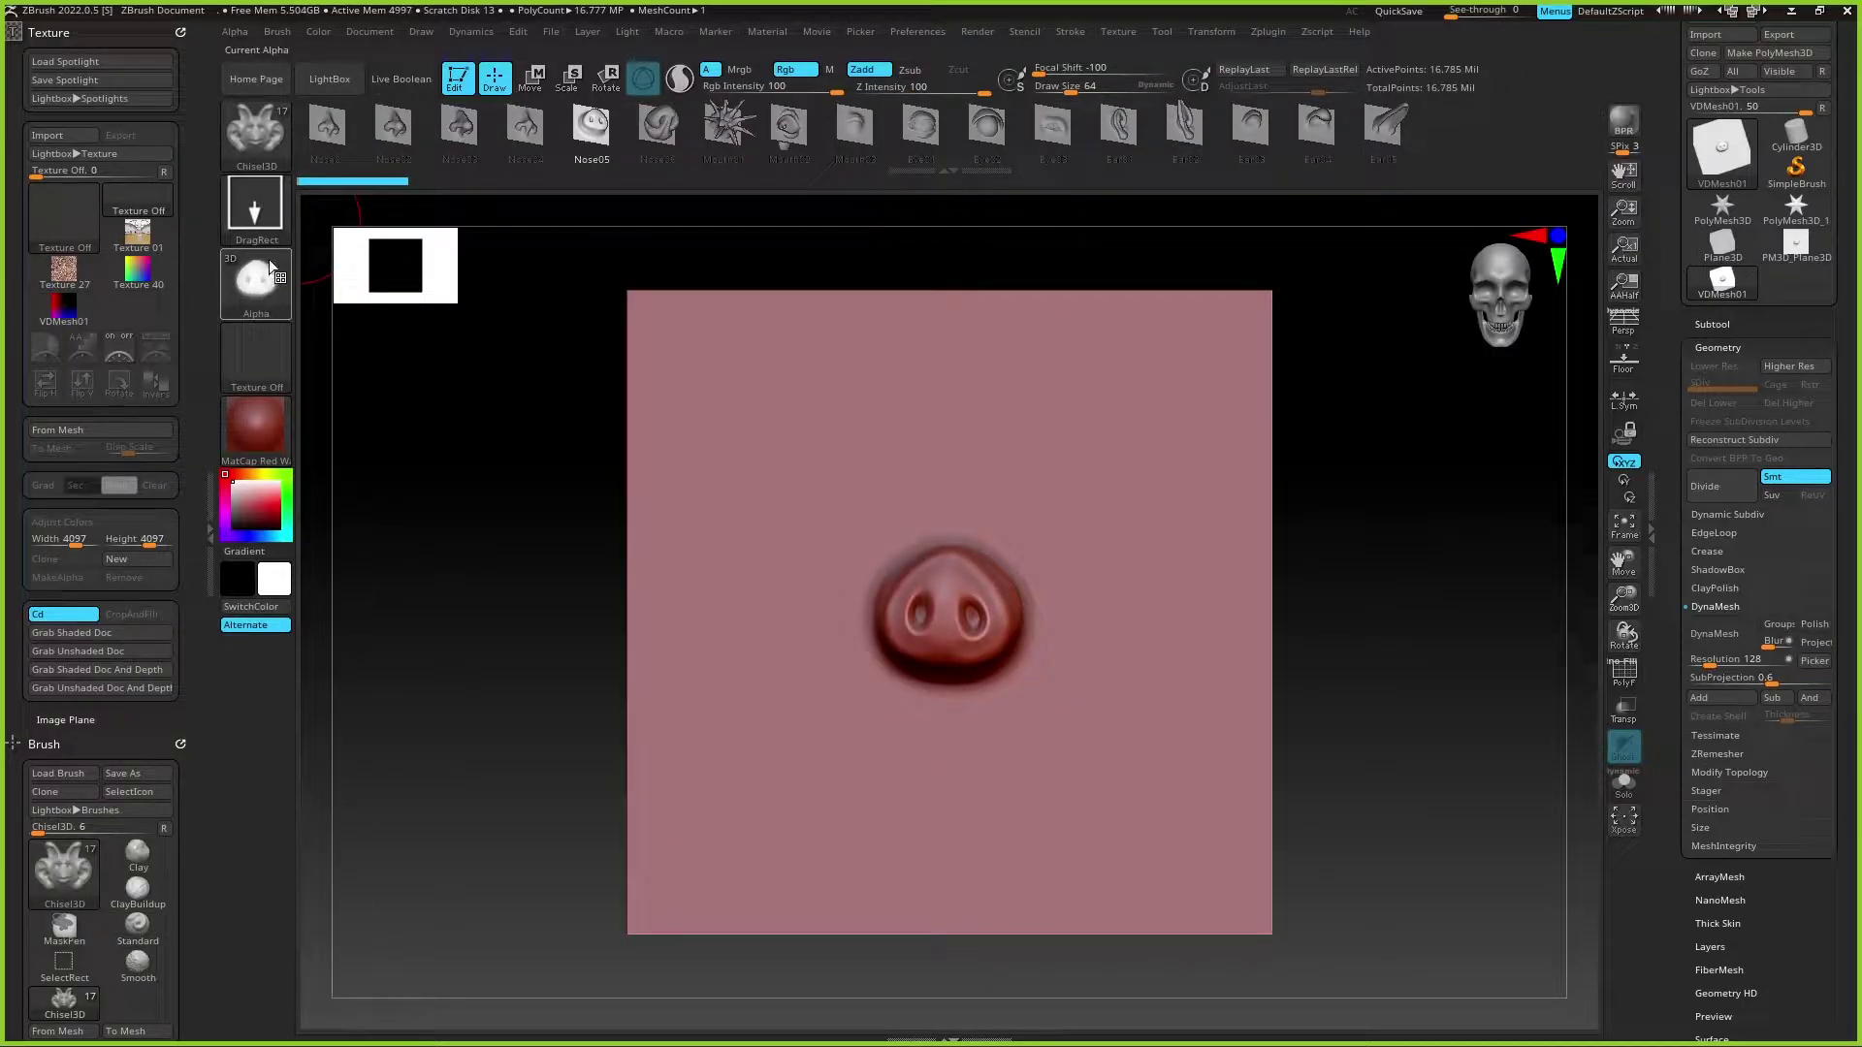
mouse_move(254, 281)
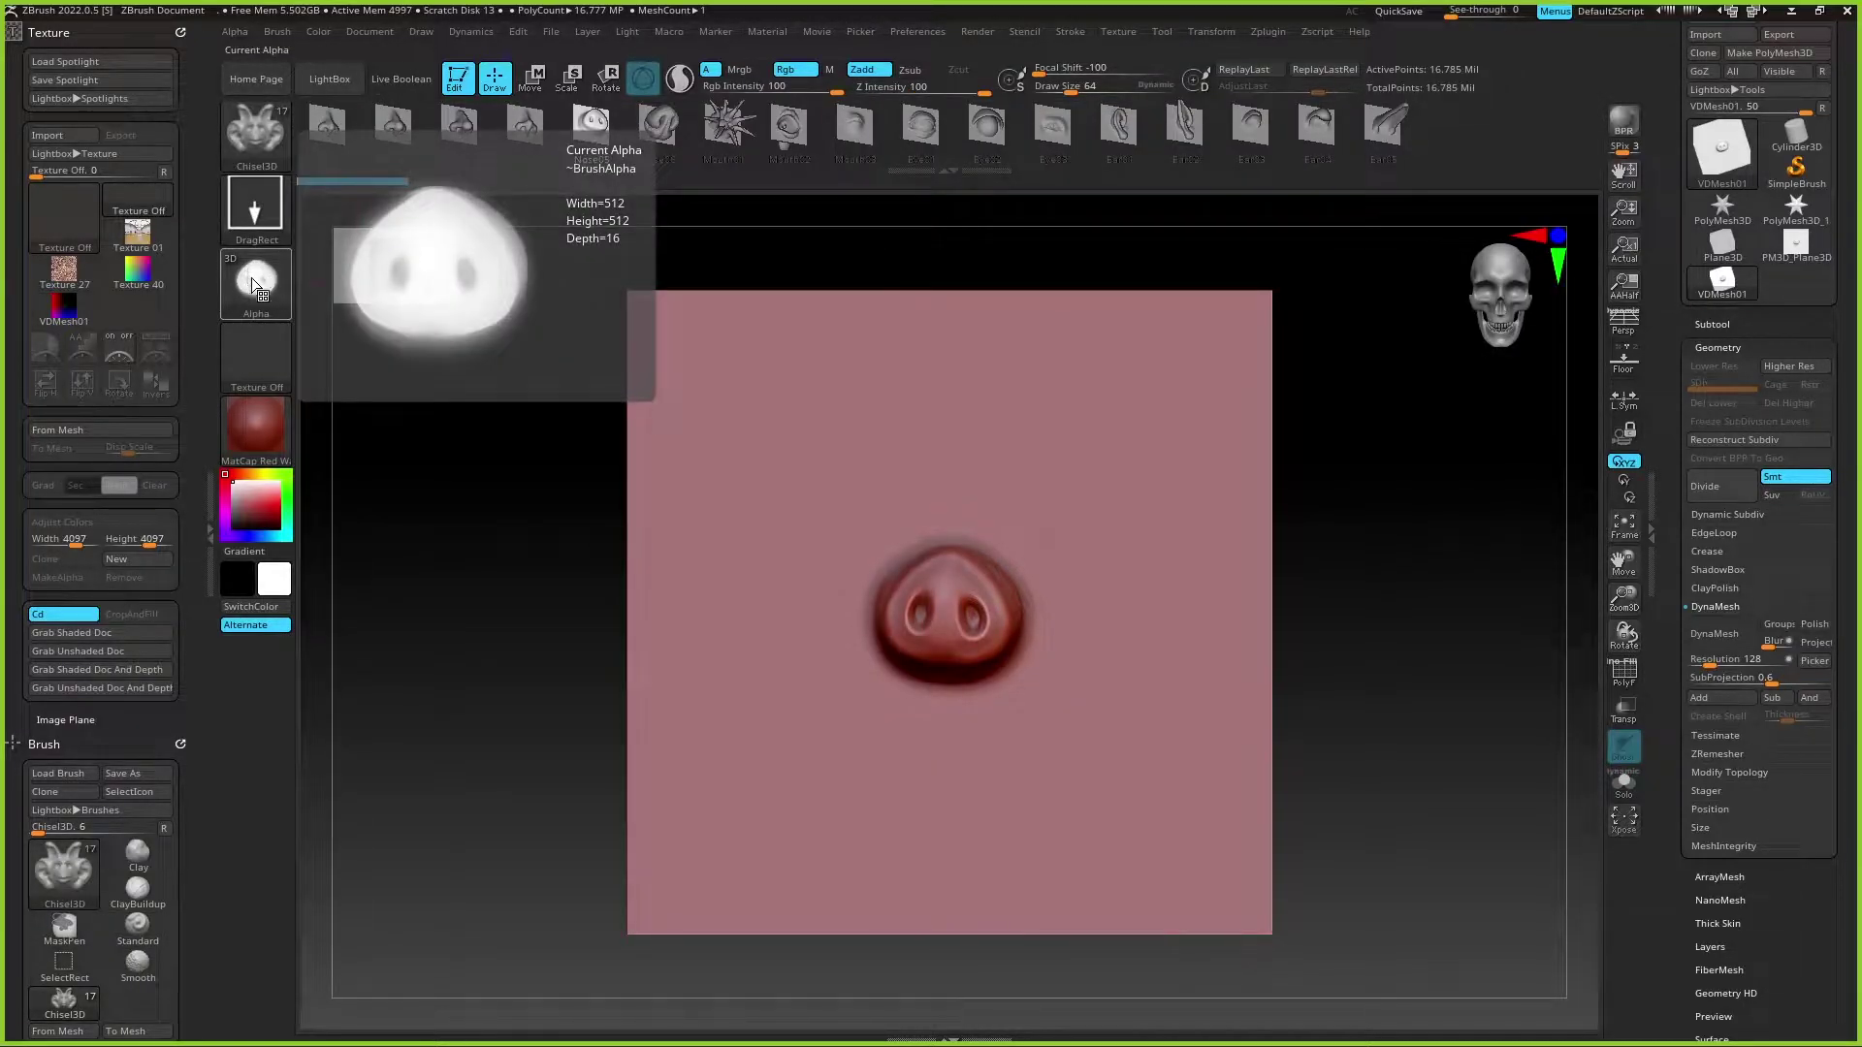
click(256, 351)
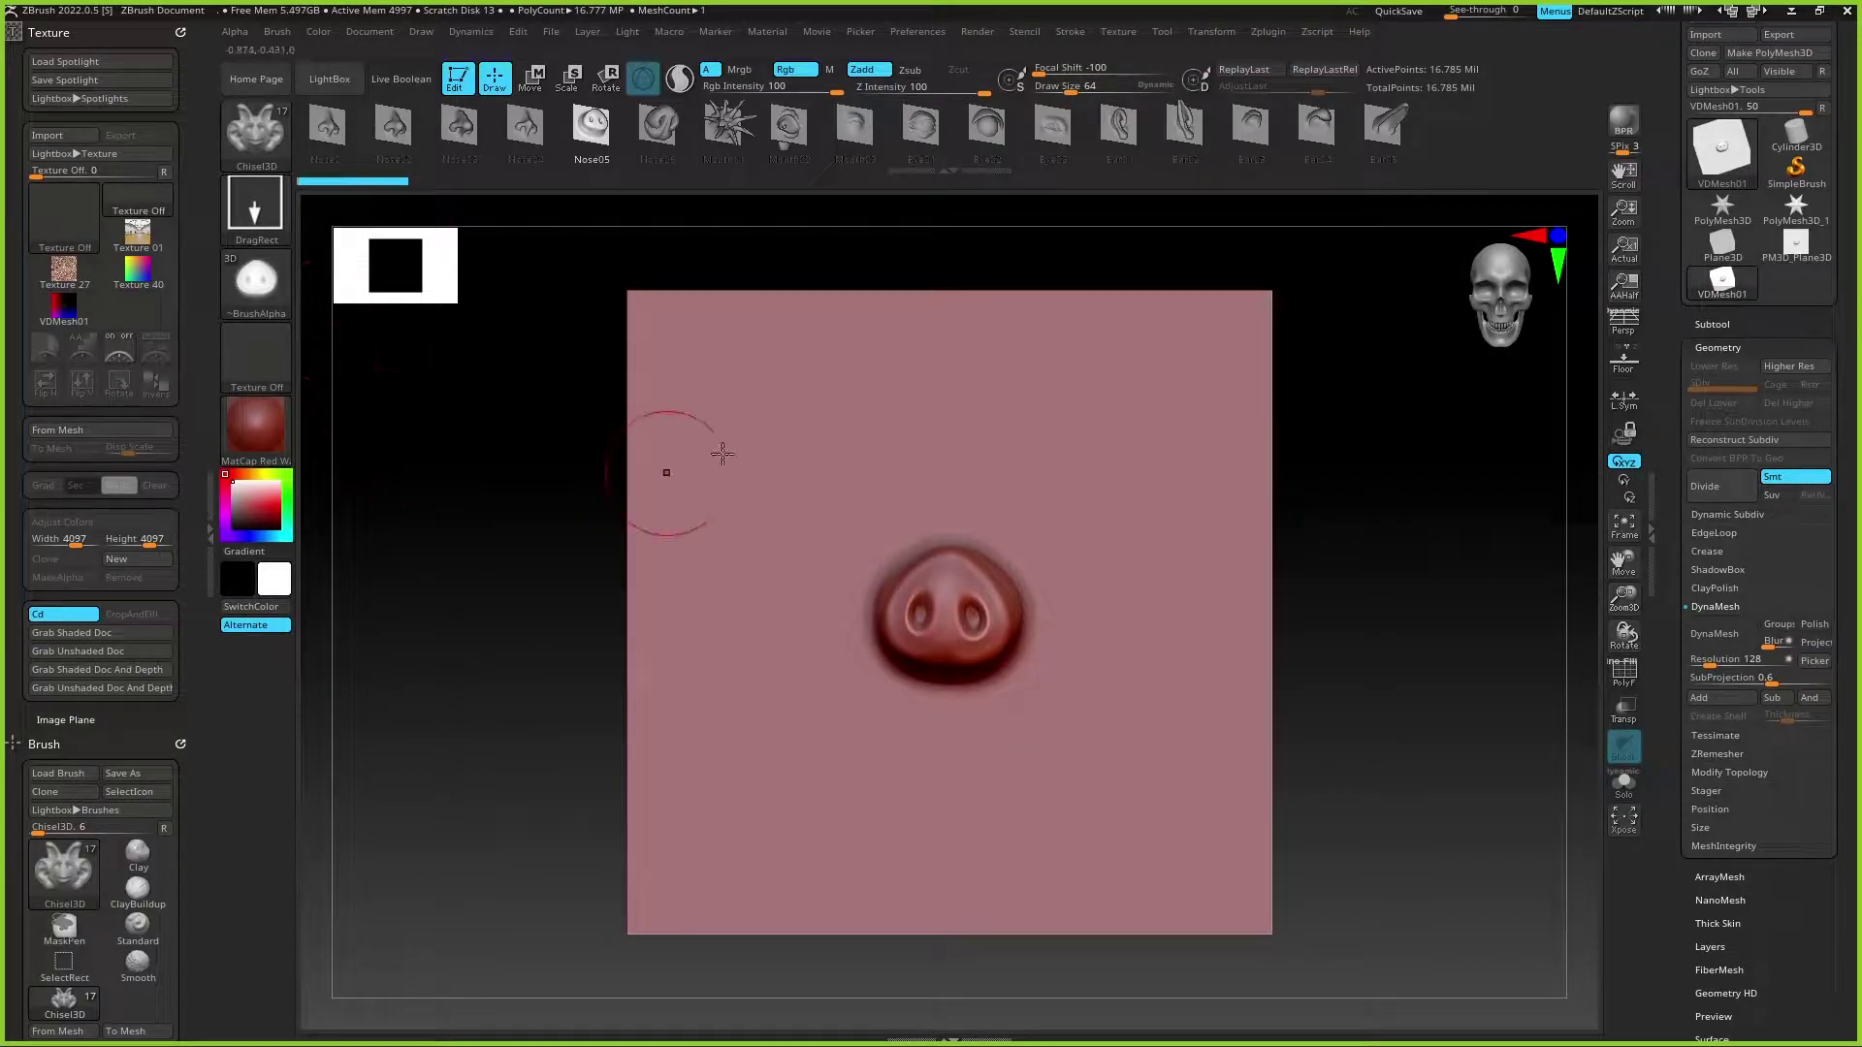
drag(1422, 511, 952, 541)
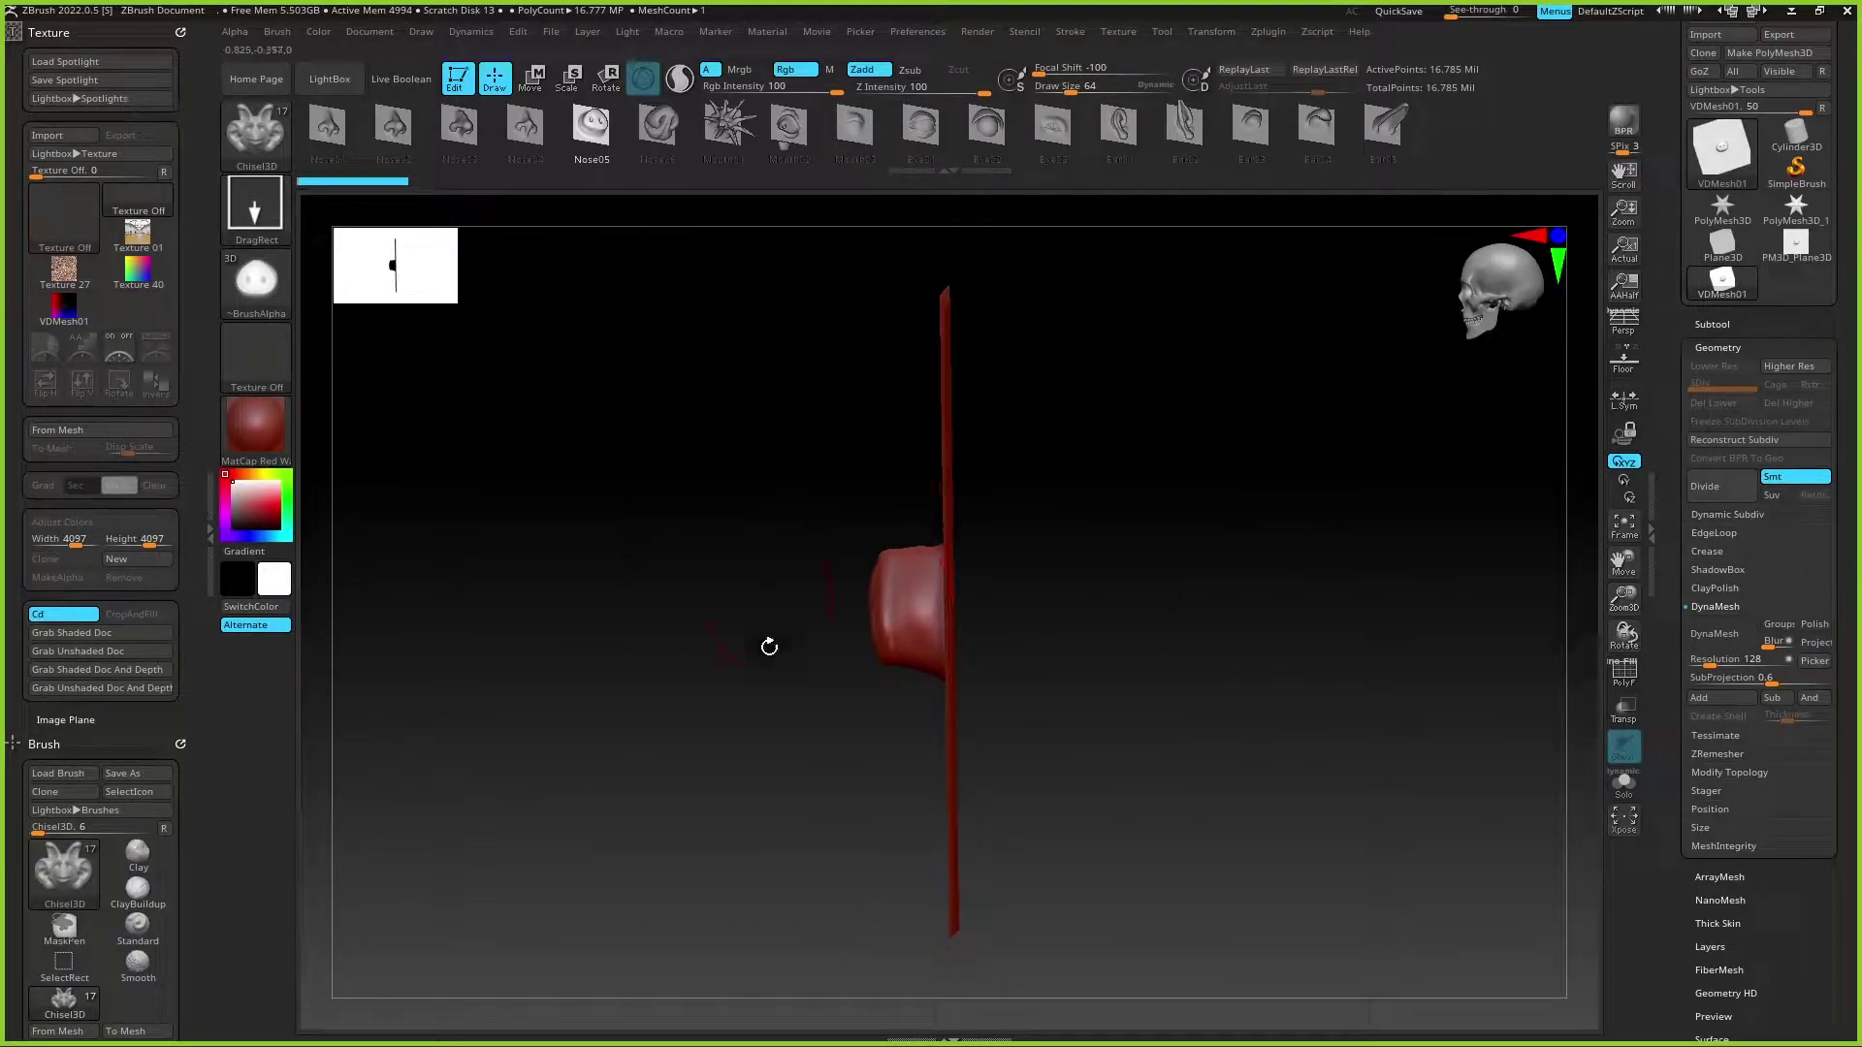
mouse_move(1072, 608)
mouse_down()
mouse_move(1268, 560)
mouse_move(1226, 560)
mouse_up()
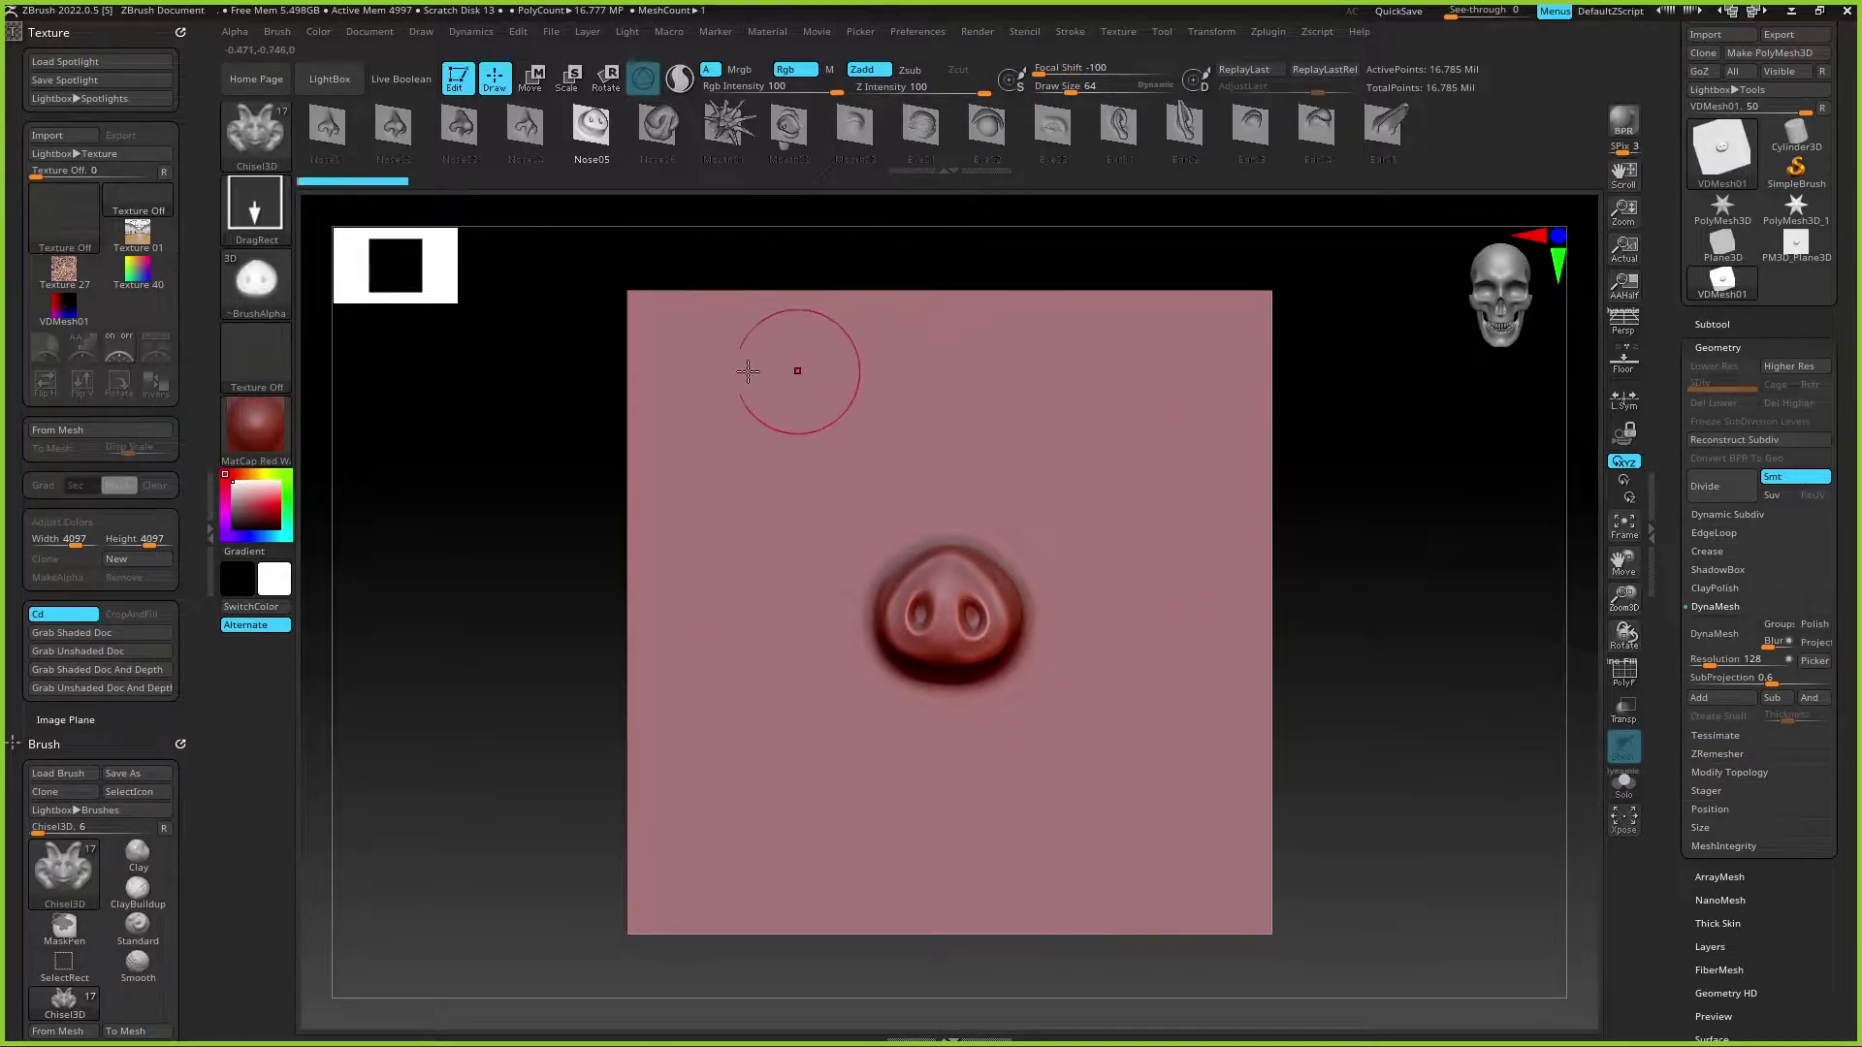
click(256, 136)
Step: Sculpt mirrored brow ridges above the snout with the Standard brush and Shift-smooth them
click(797, 153)
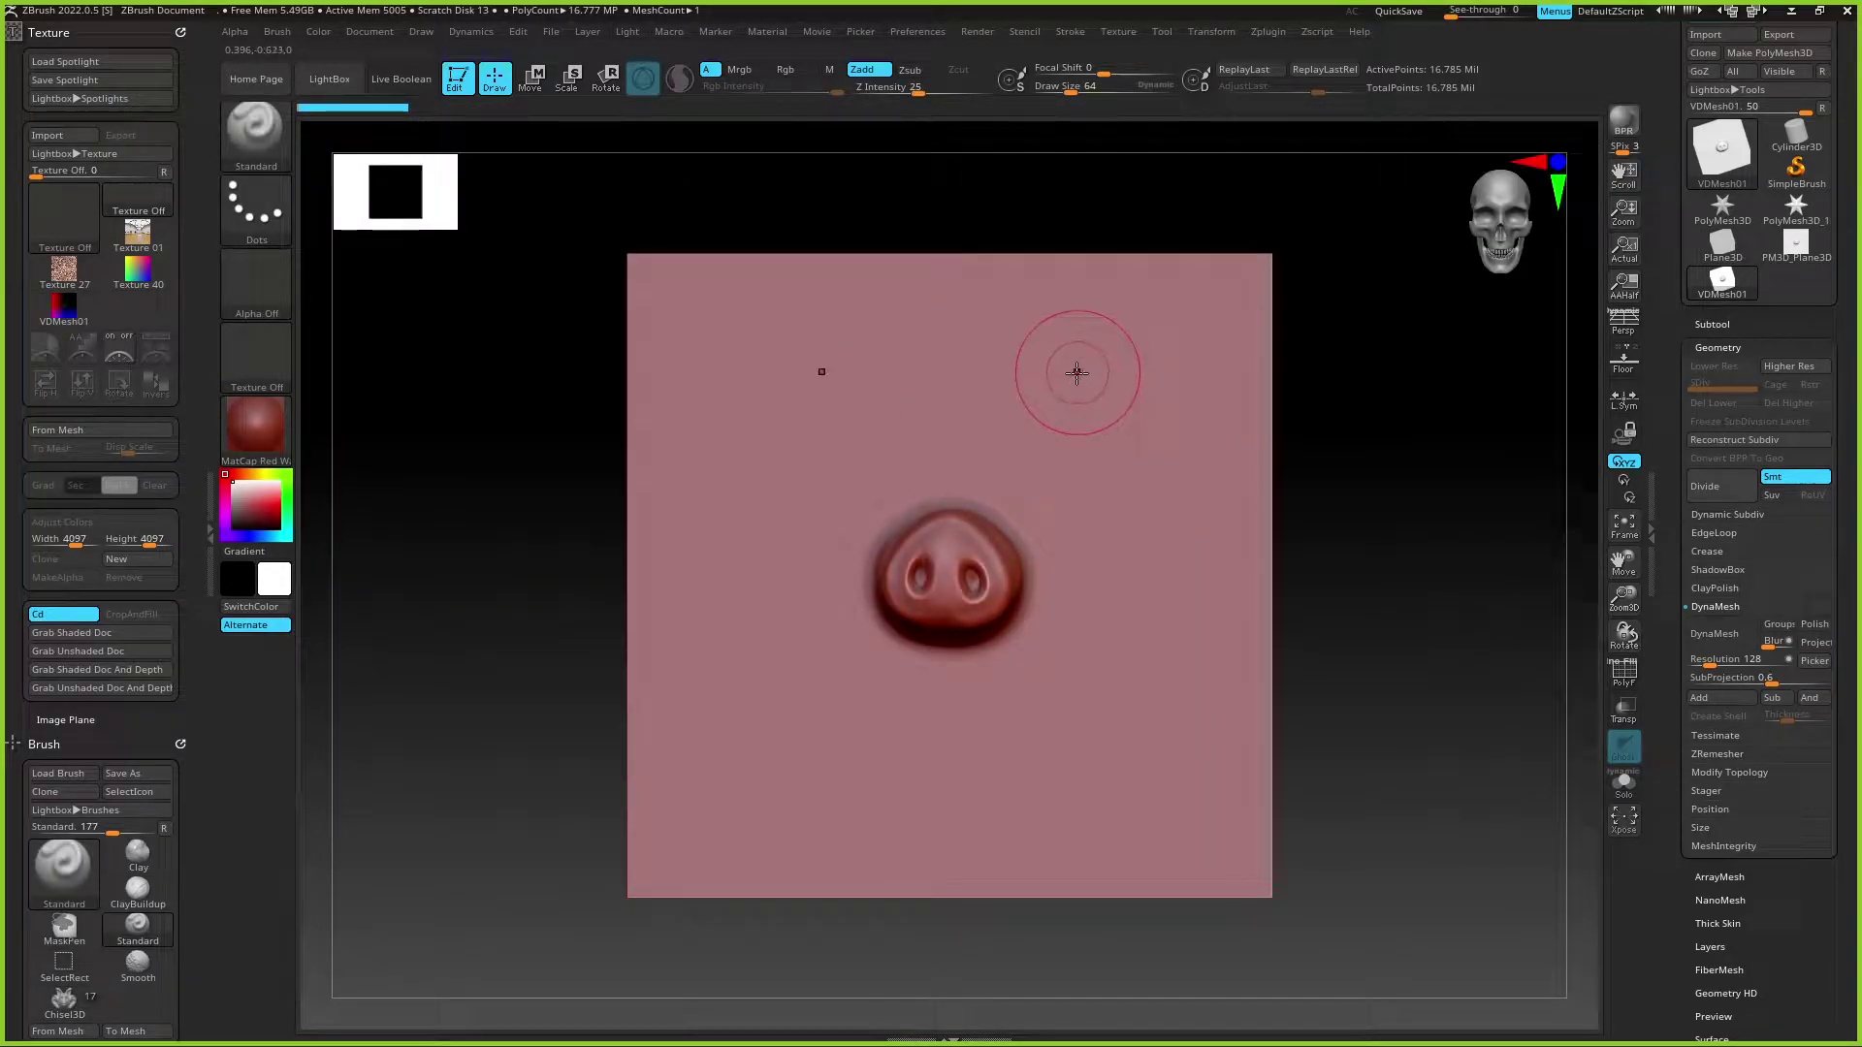
drag(1077, 378, 1125, 475)
drag(1032, 428, 1069, 434)
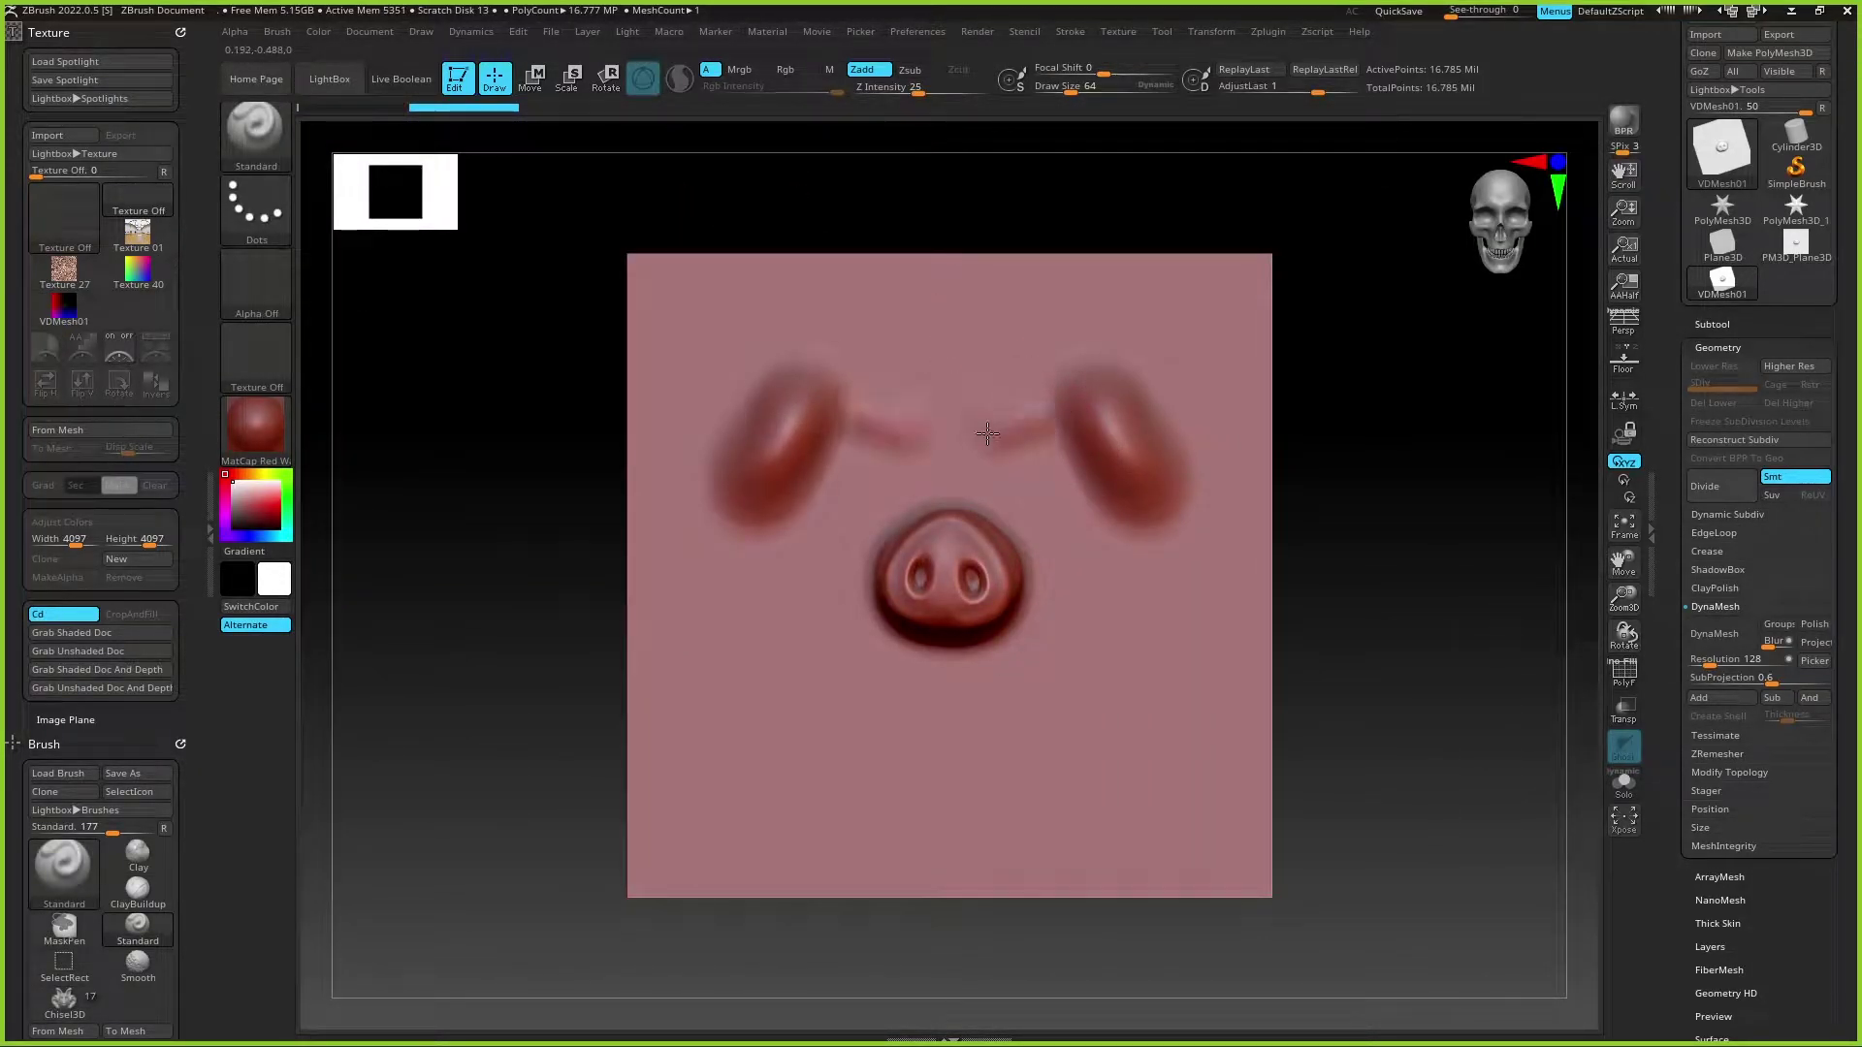
key(shift)
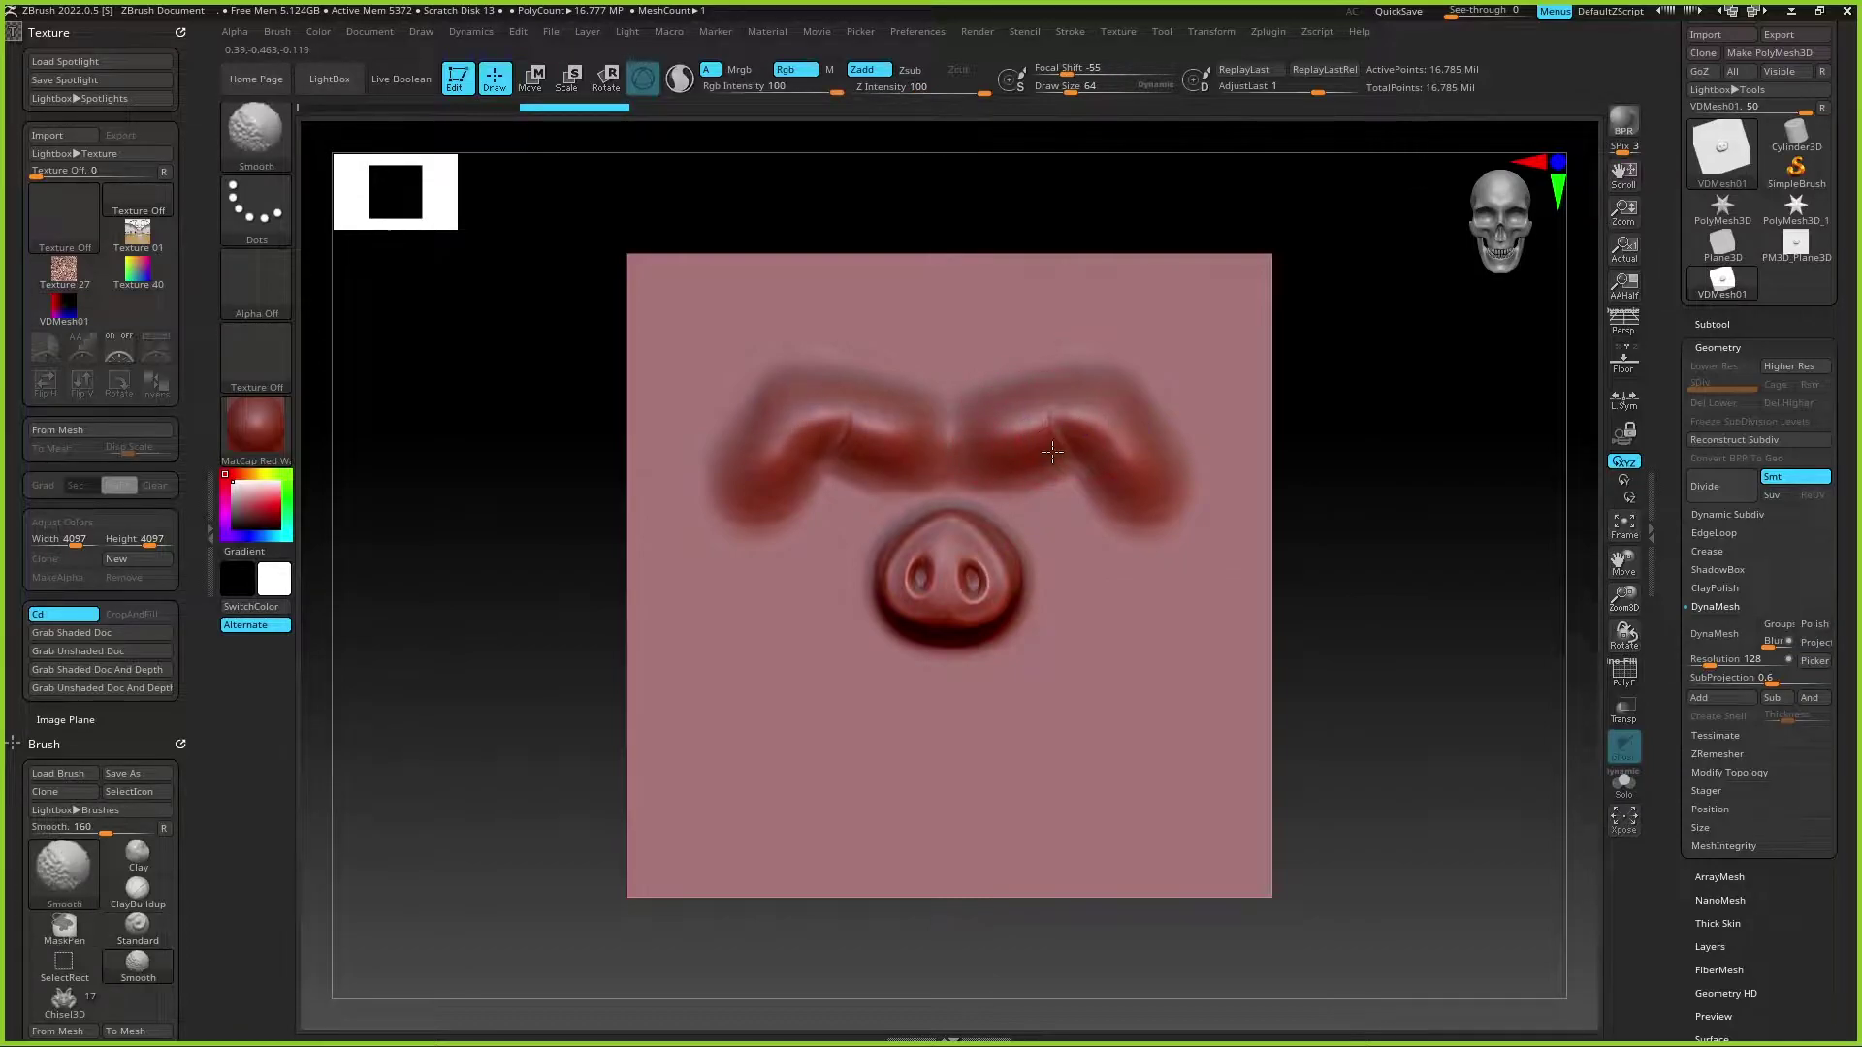
shift+drag(1168, 495, 1008, 472)
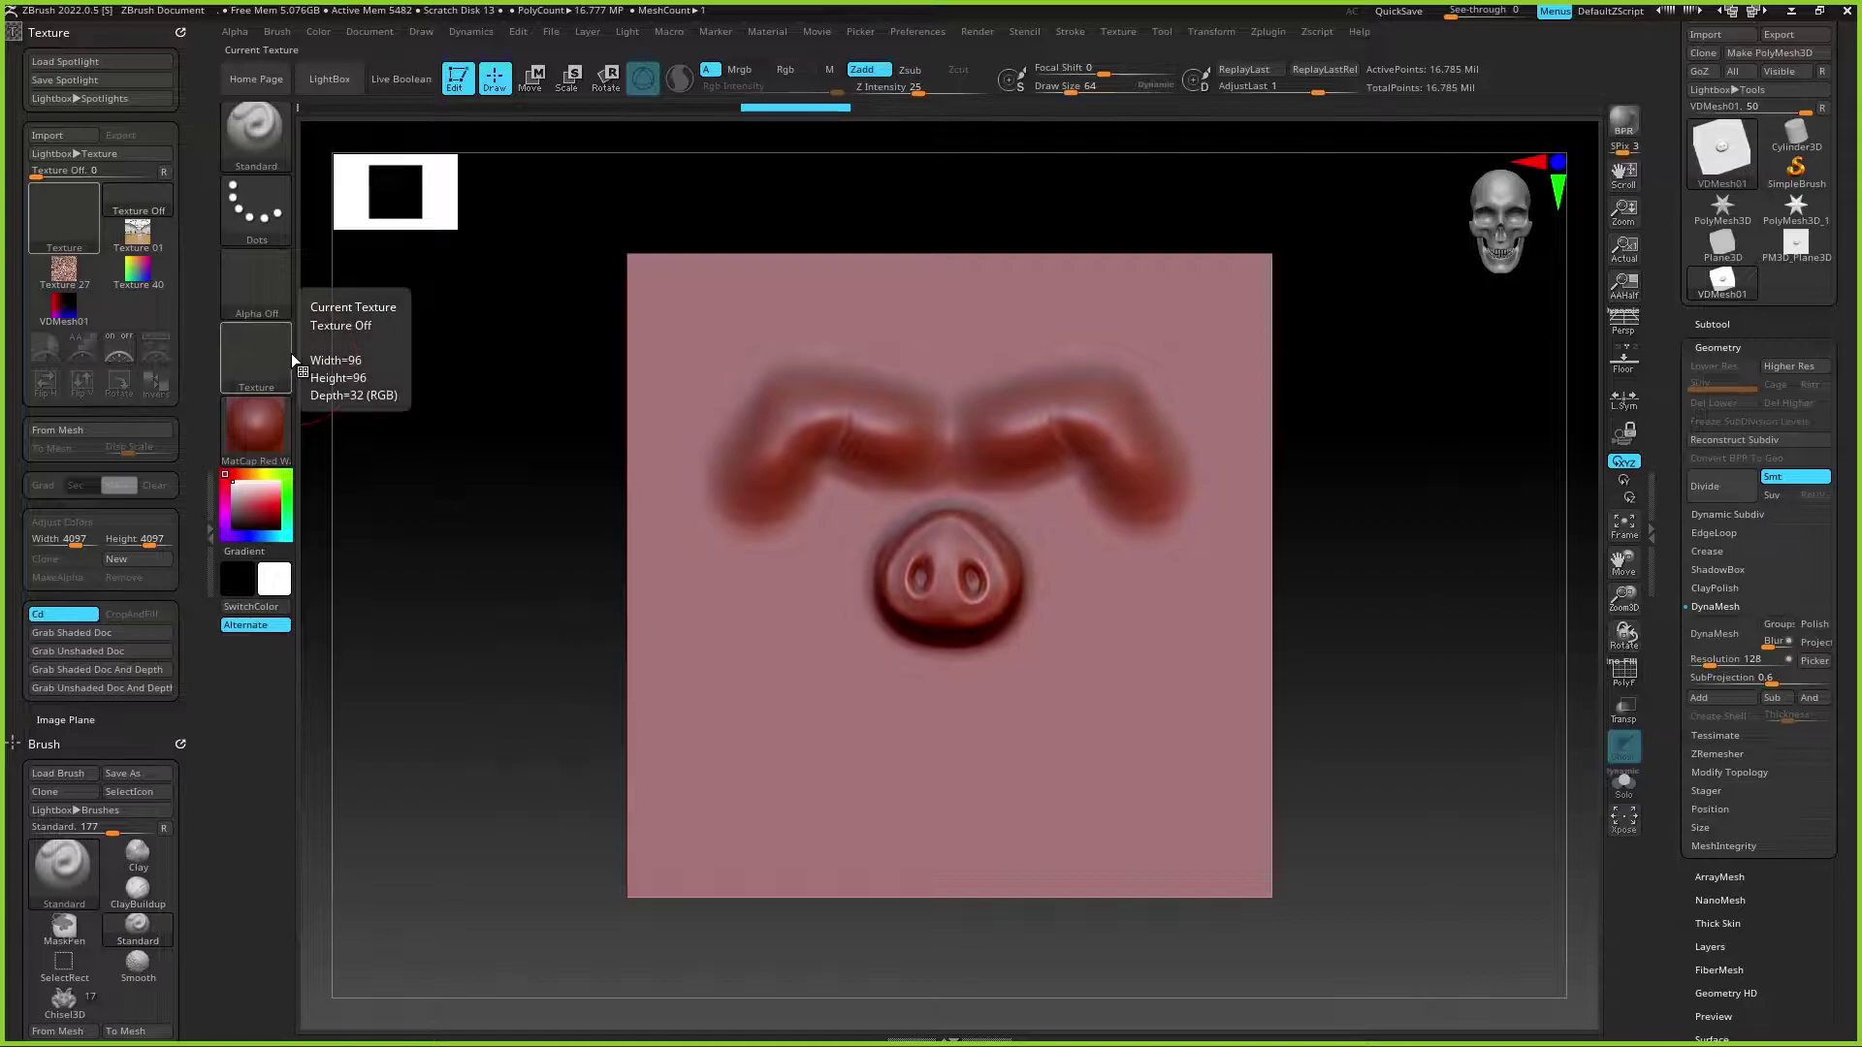
Step: Save the sculpt as the VDMesh02 vector displacement texture and reset the Tool and Texture quick picks
click(61, 429)
mouse_move(254, 357)
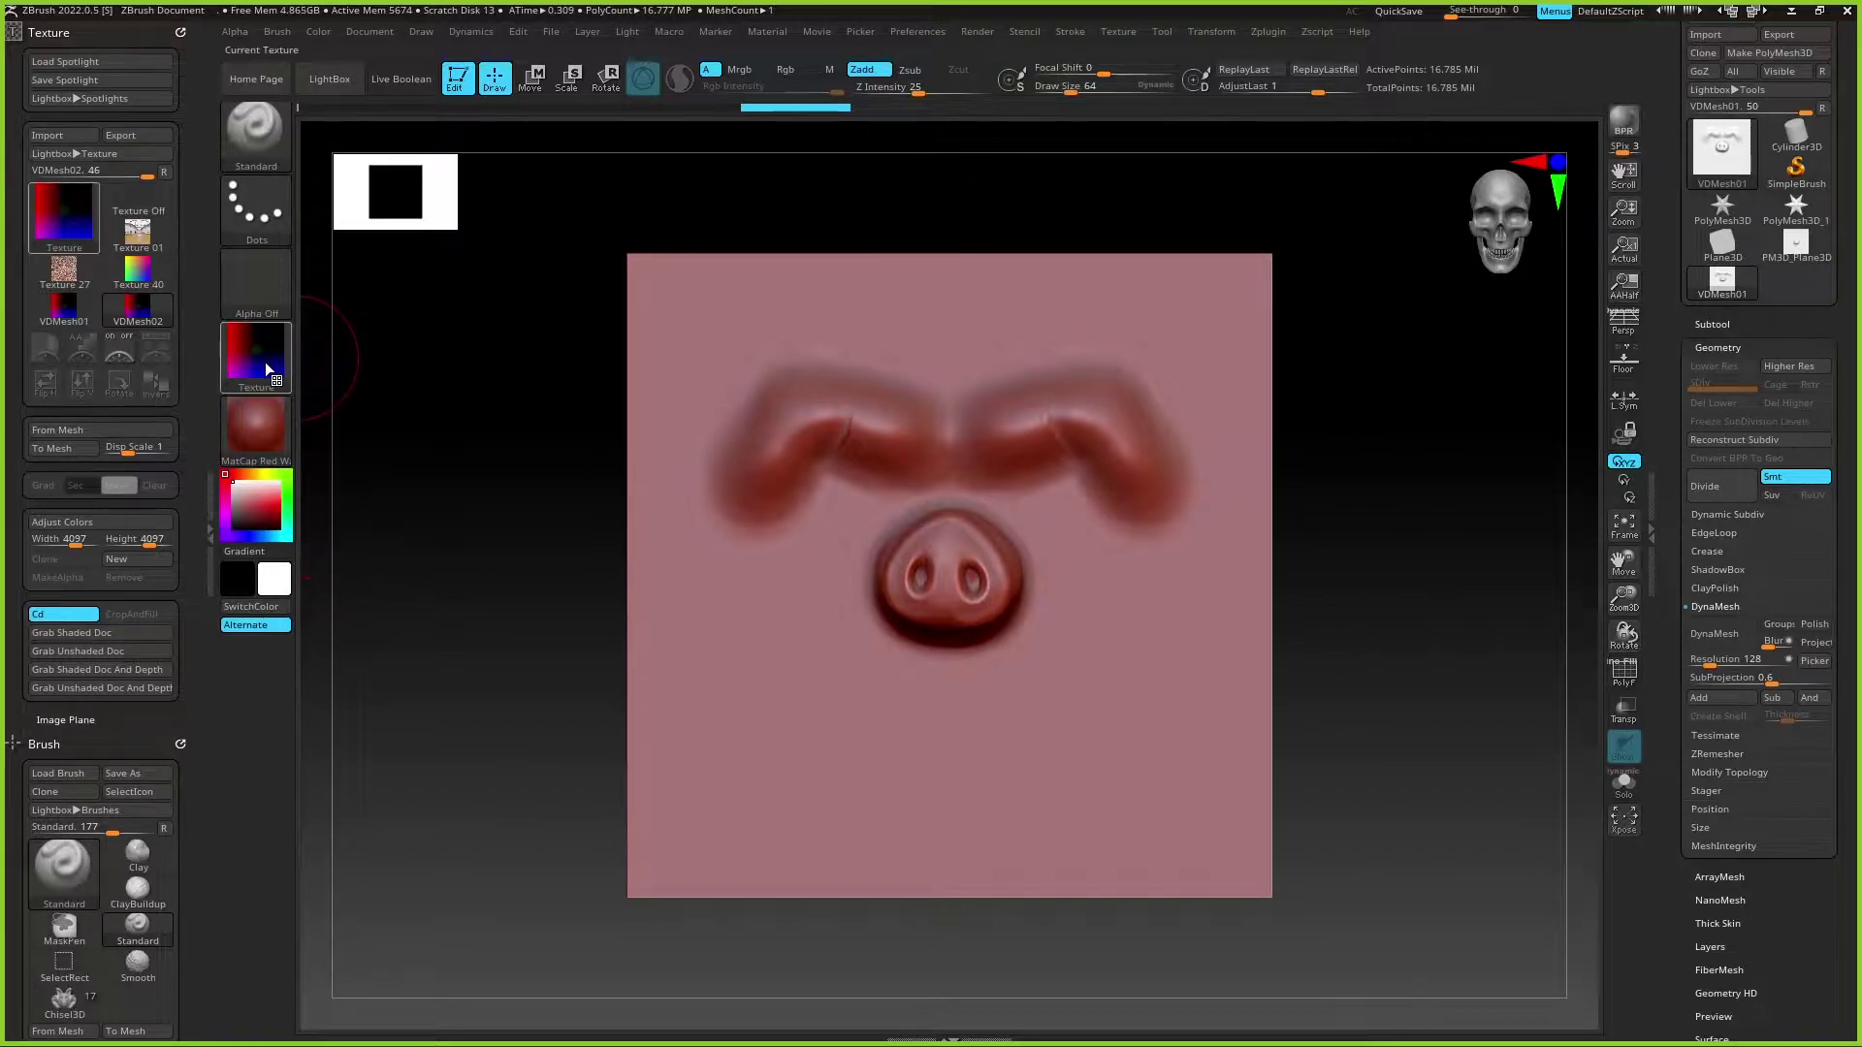
click(1820, 111)
click(163, 174)
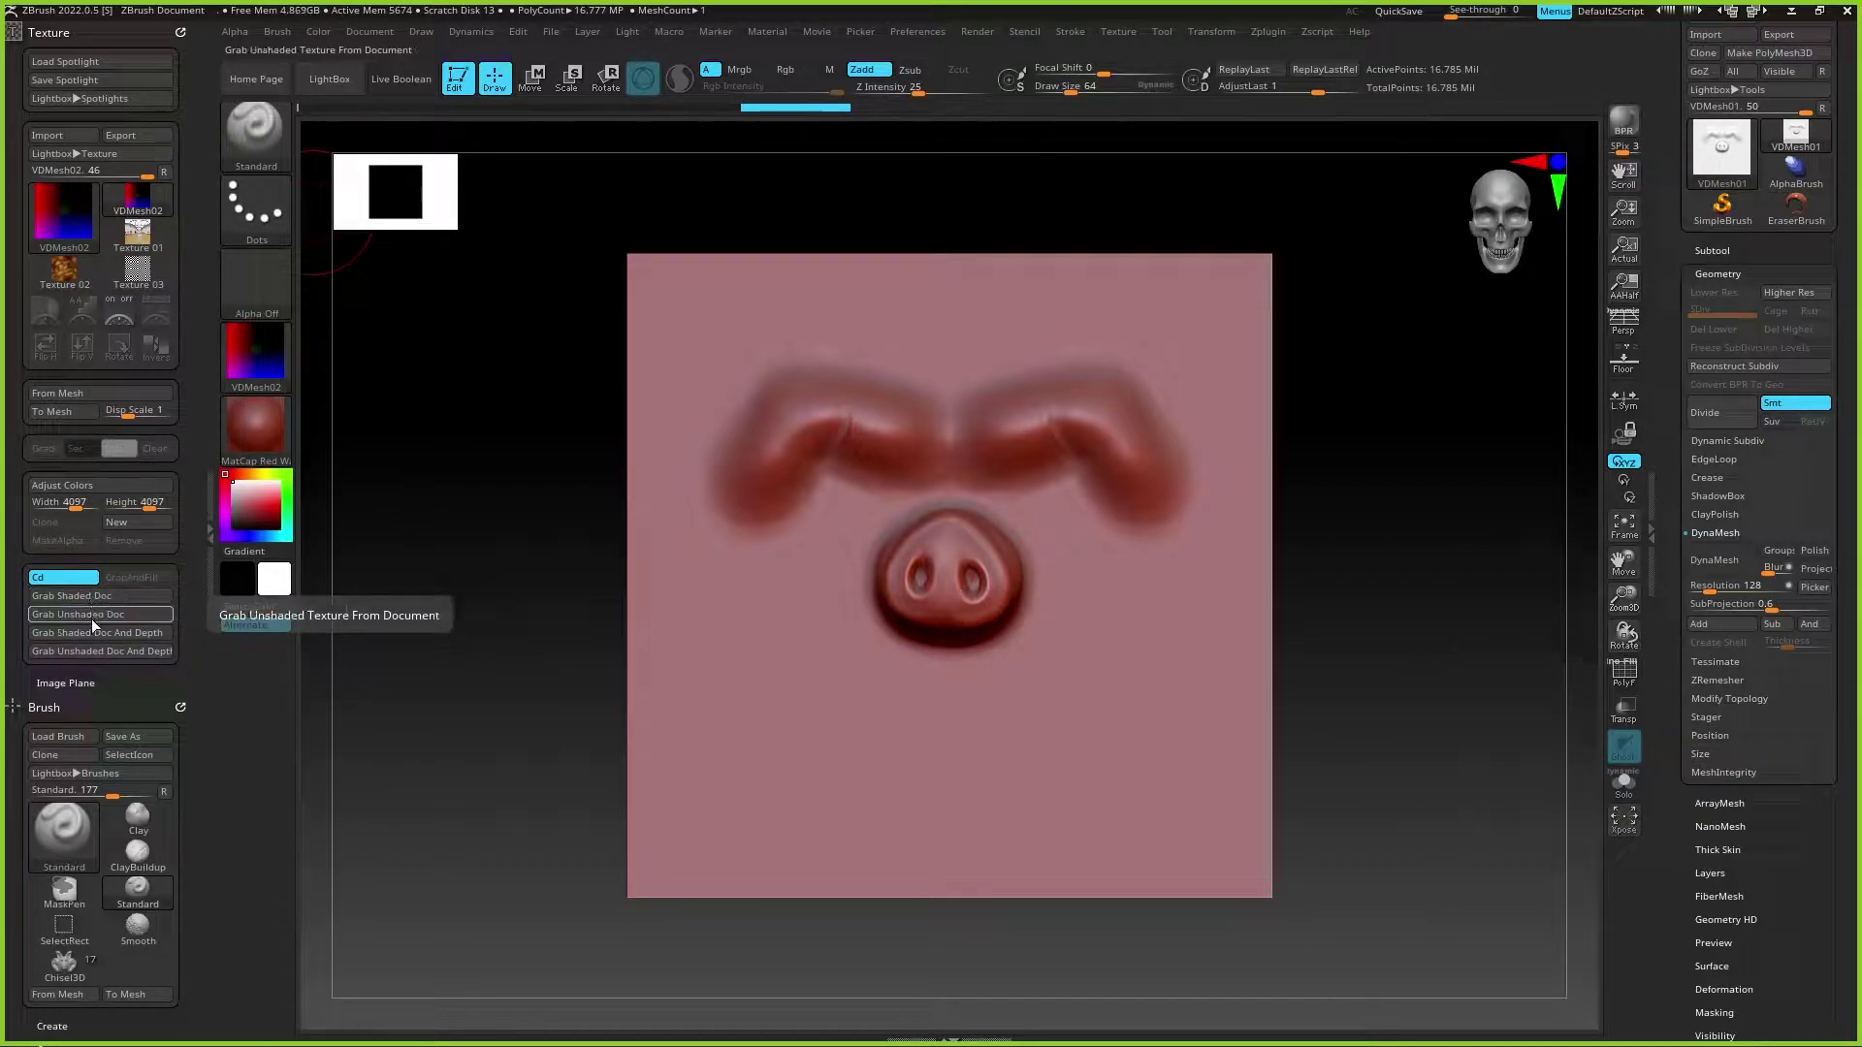
Step: Expand the Image Plane options and tilt the view slightly
click(74, 681)
drag(199, 480, 189, 385)
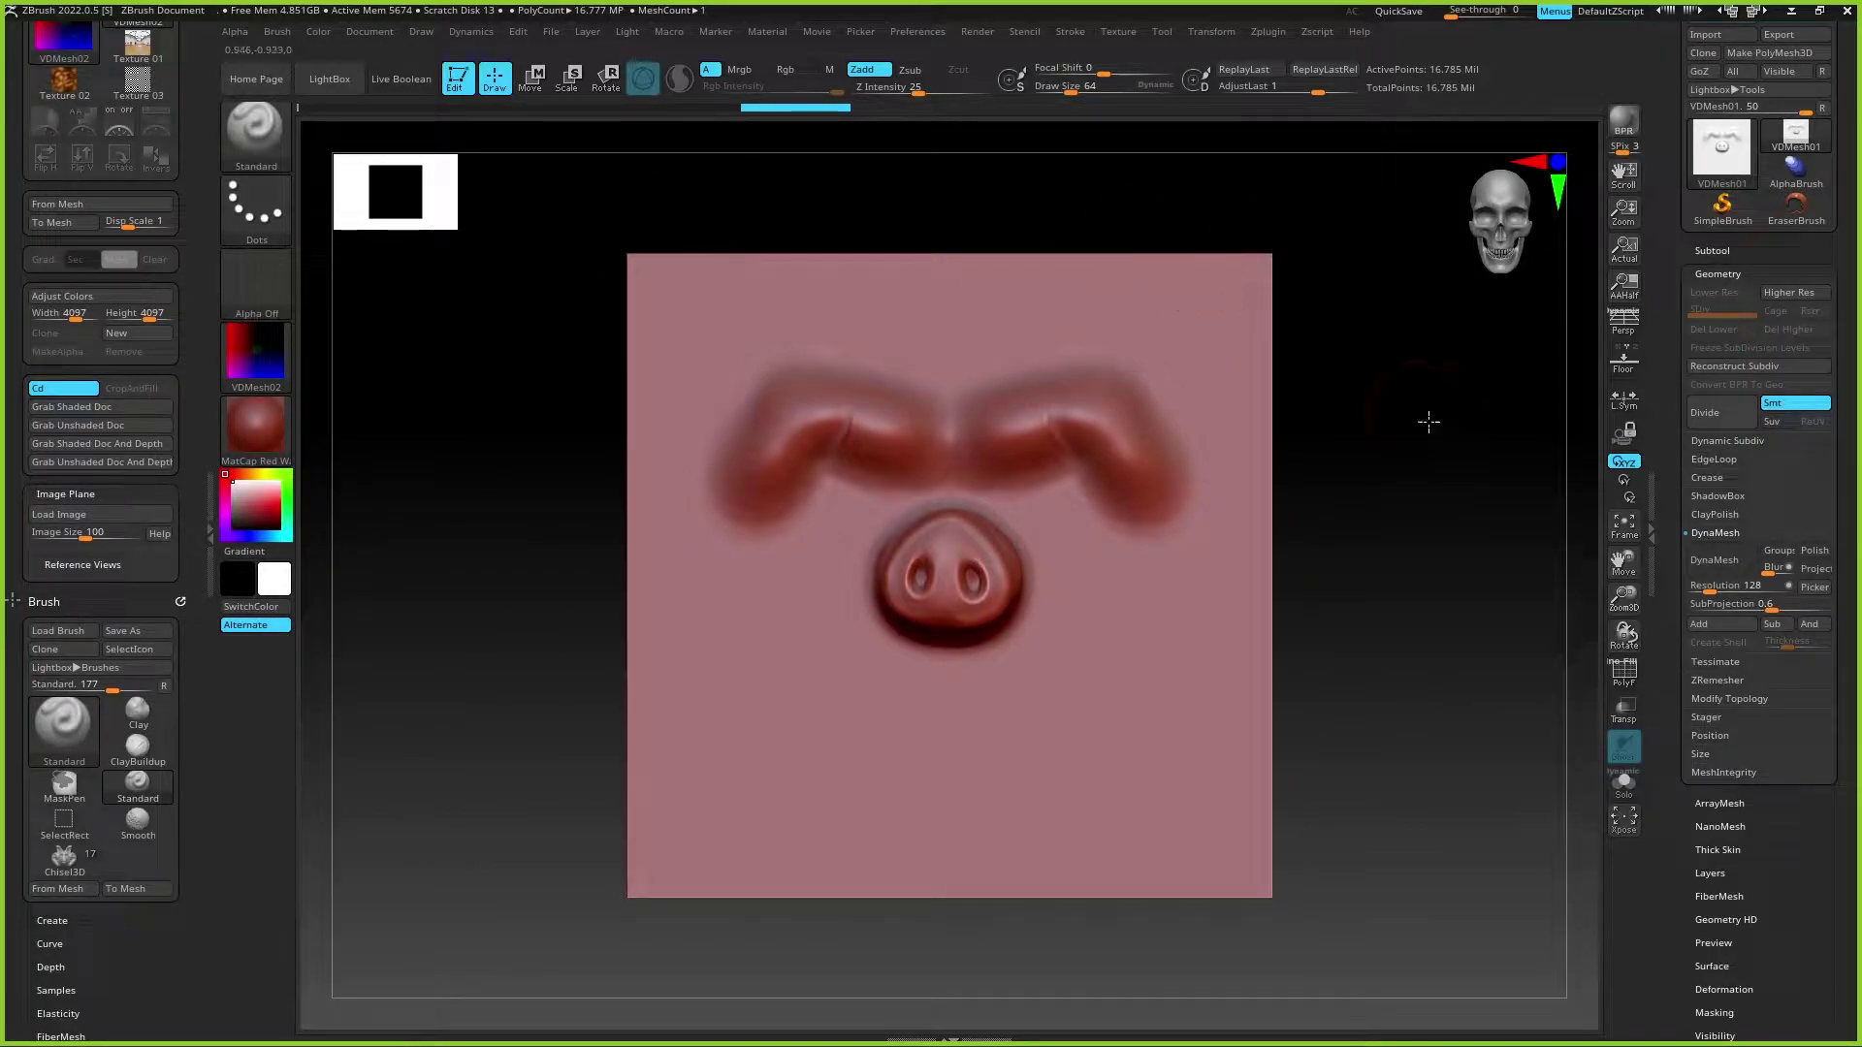
drag(1428, 421, 1406, 408)
Step: Switch to the Sphere3D tool and turn the current texture off
click(1722, 150)
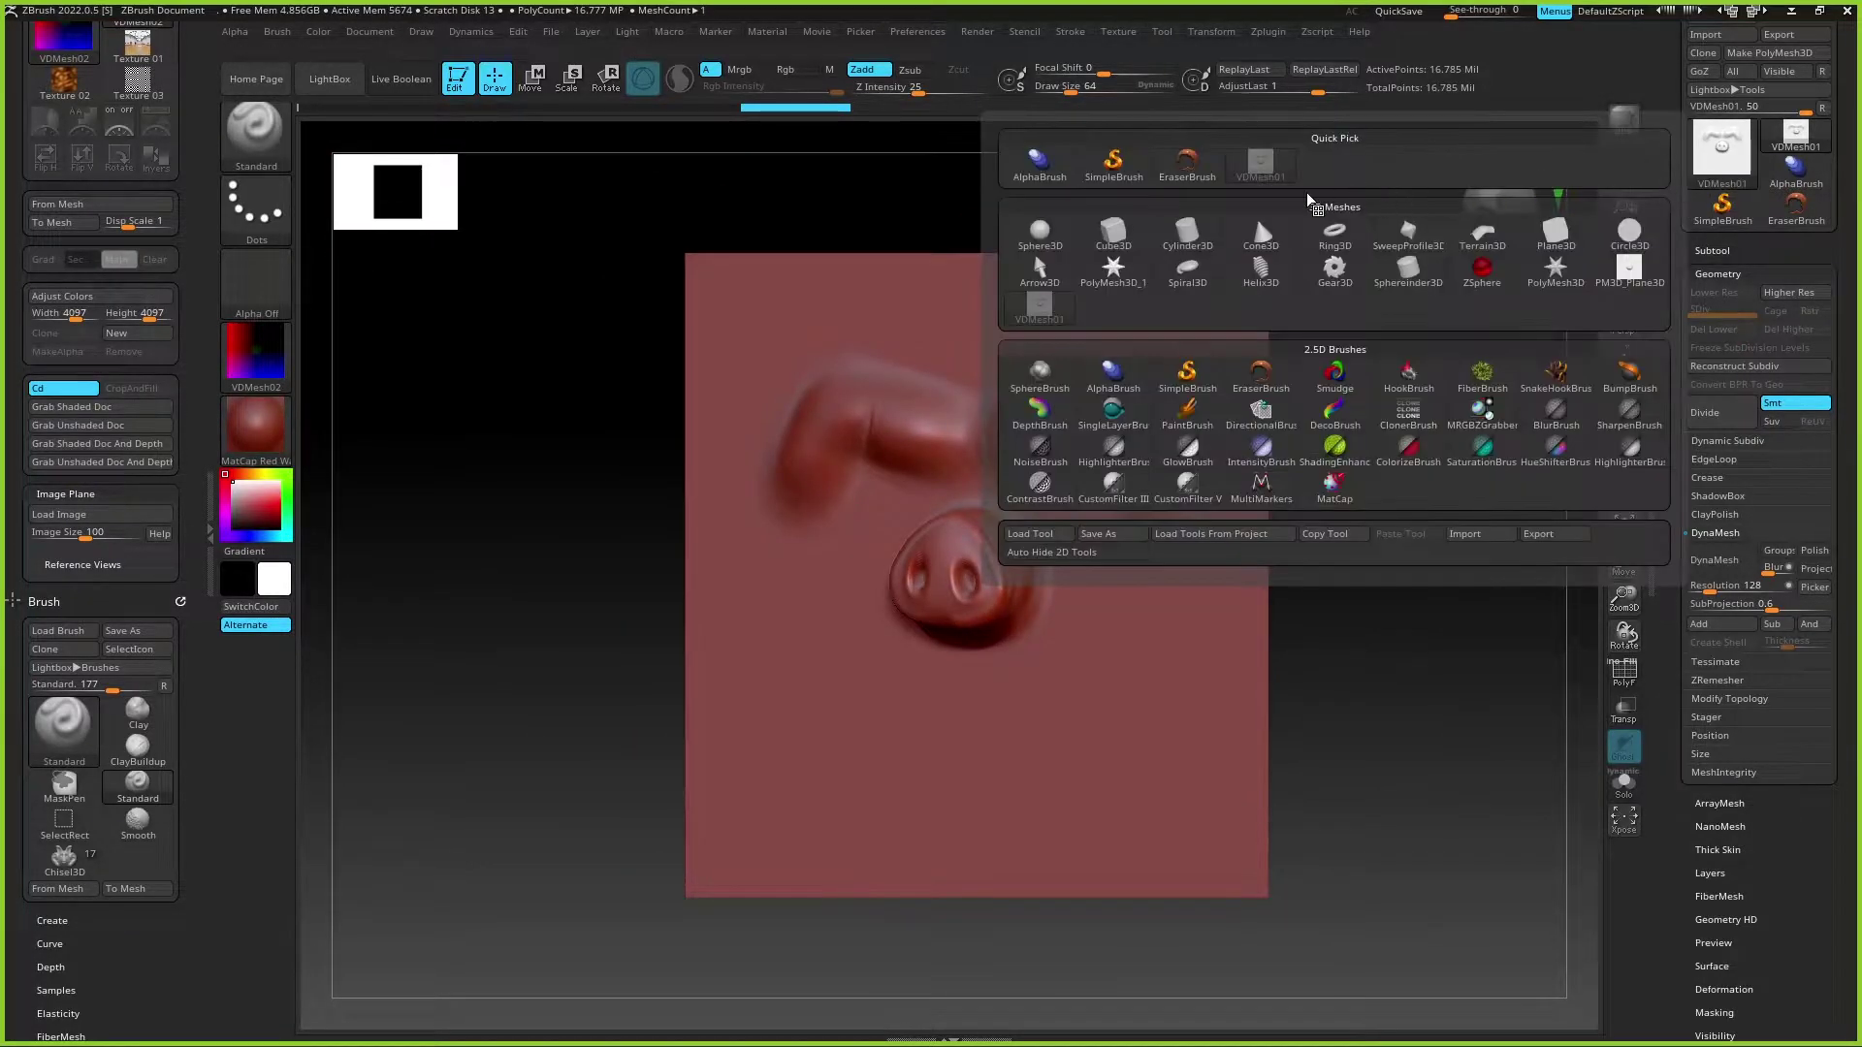
click(1046, 232)
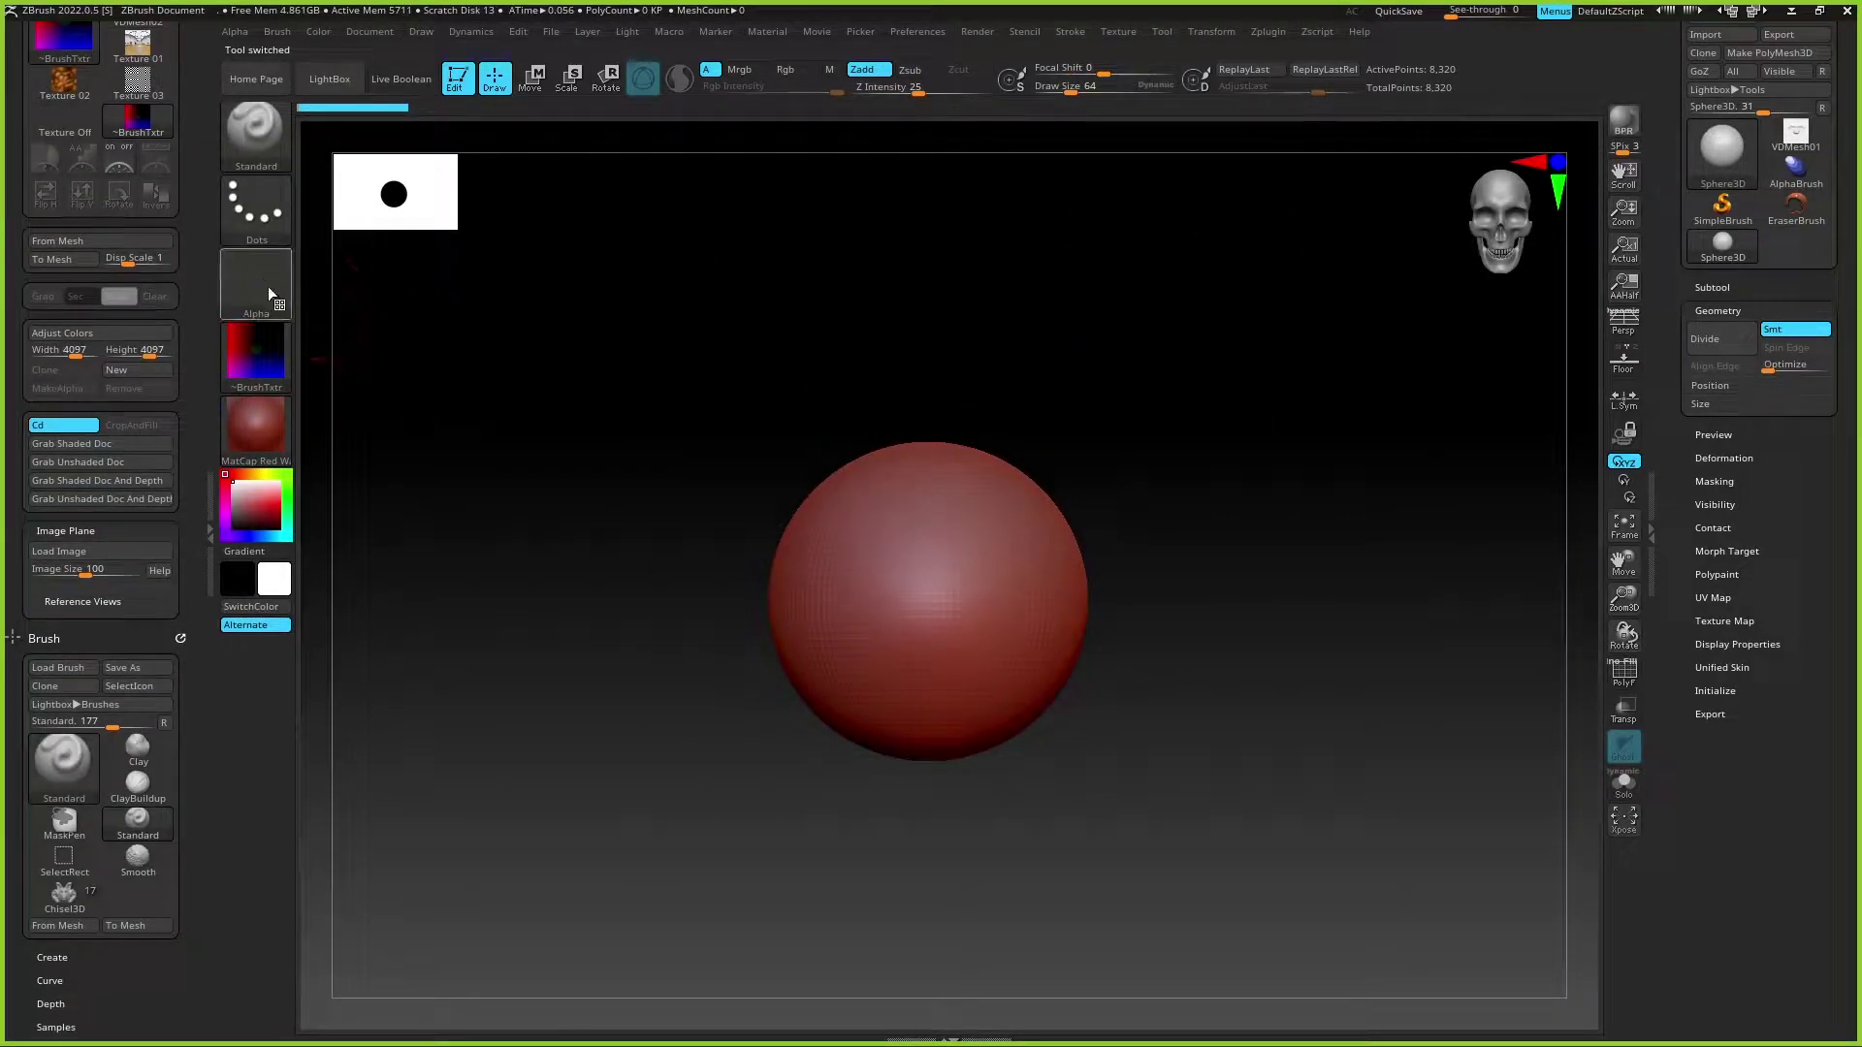
click(255, 356)
click(358, 375)
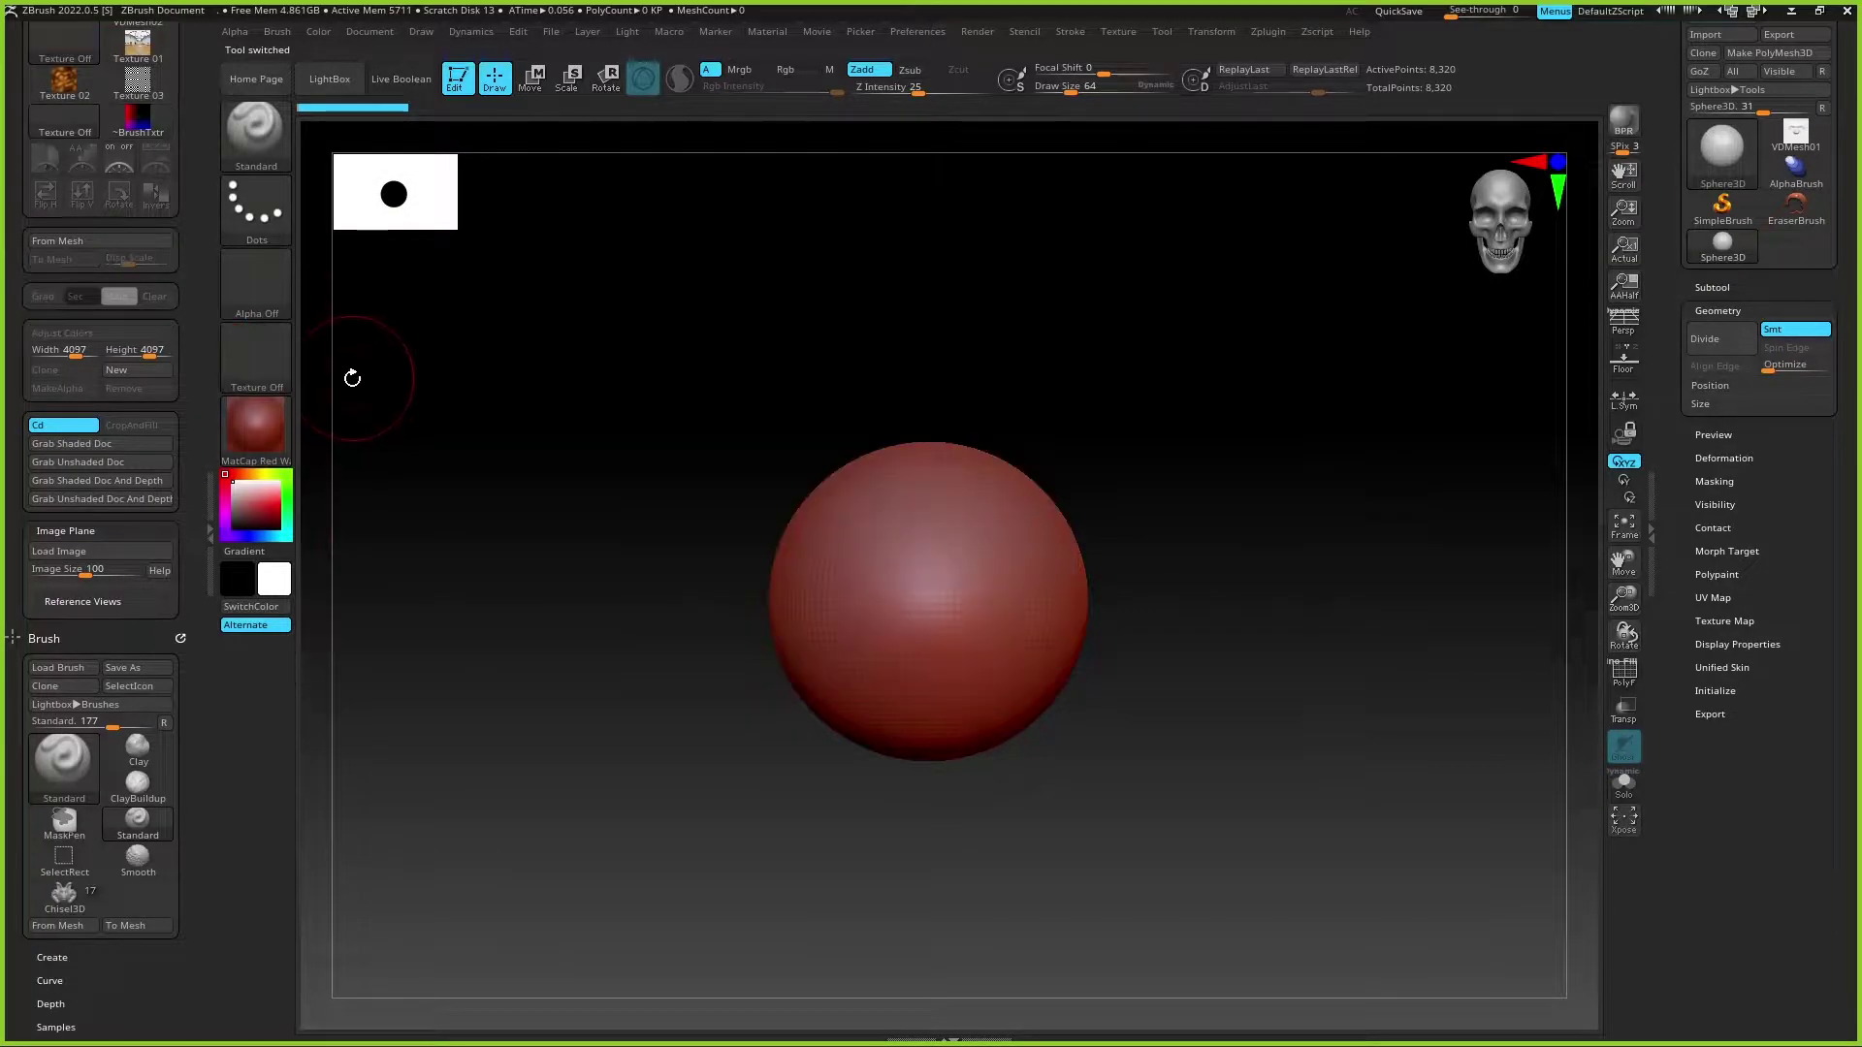
click(258, 346)
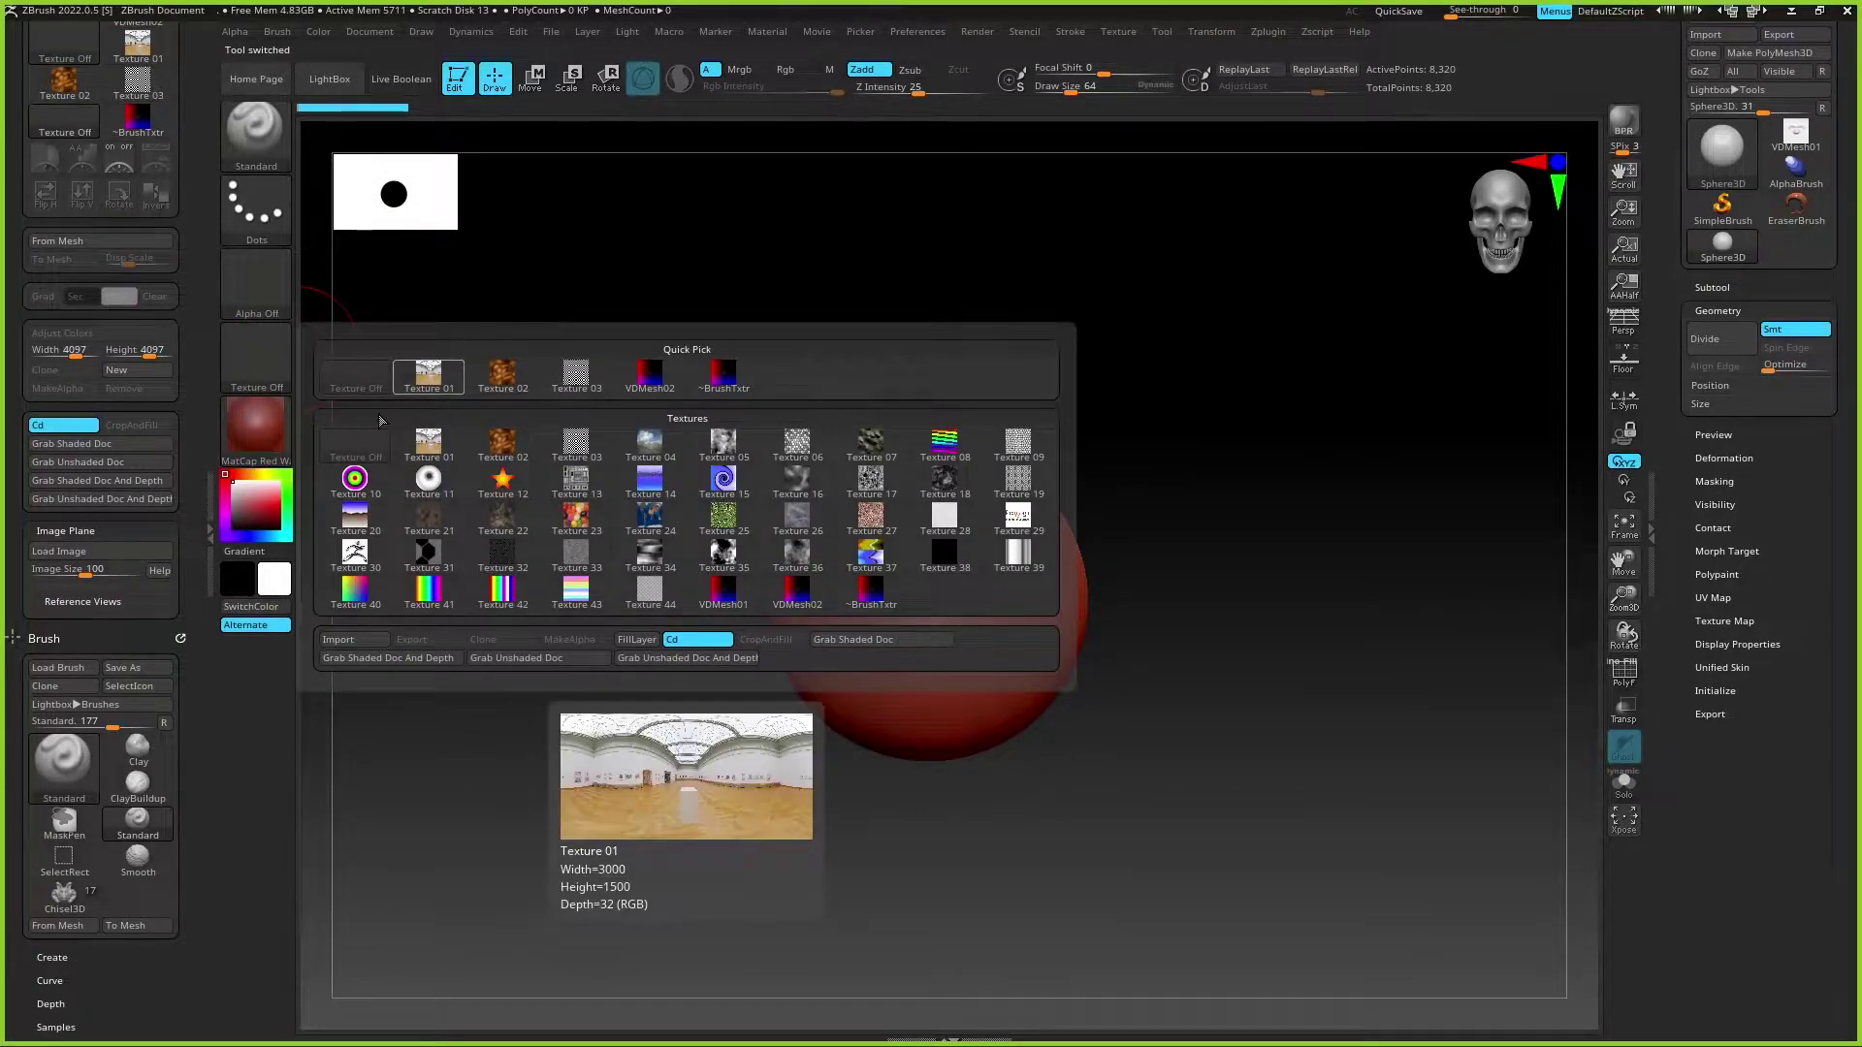
Step: Import face01.jpg, make it the current texture, and load it as the Image Plane reference
click(345, 639)
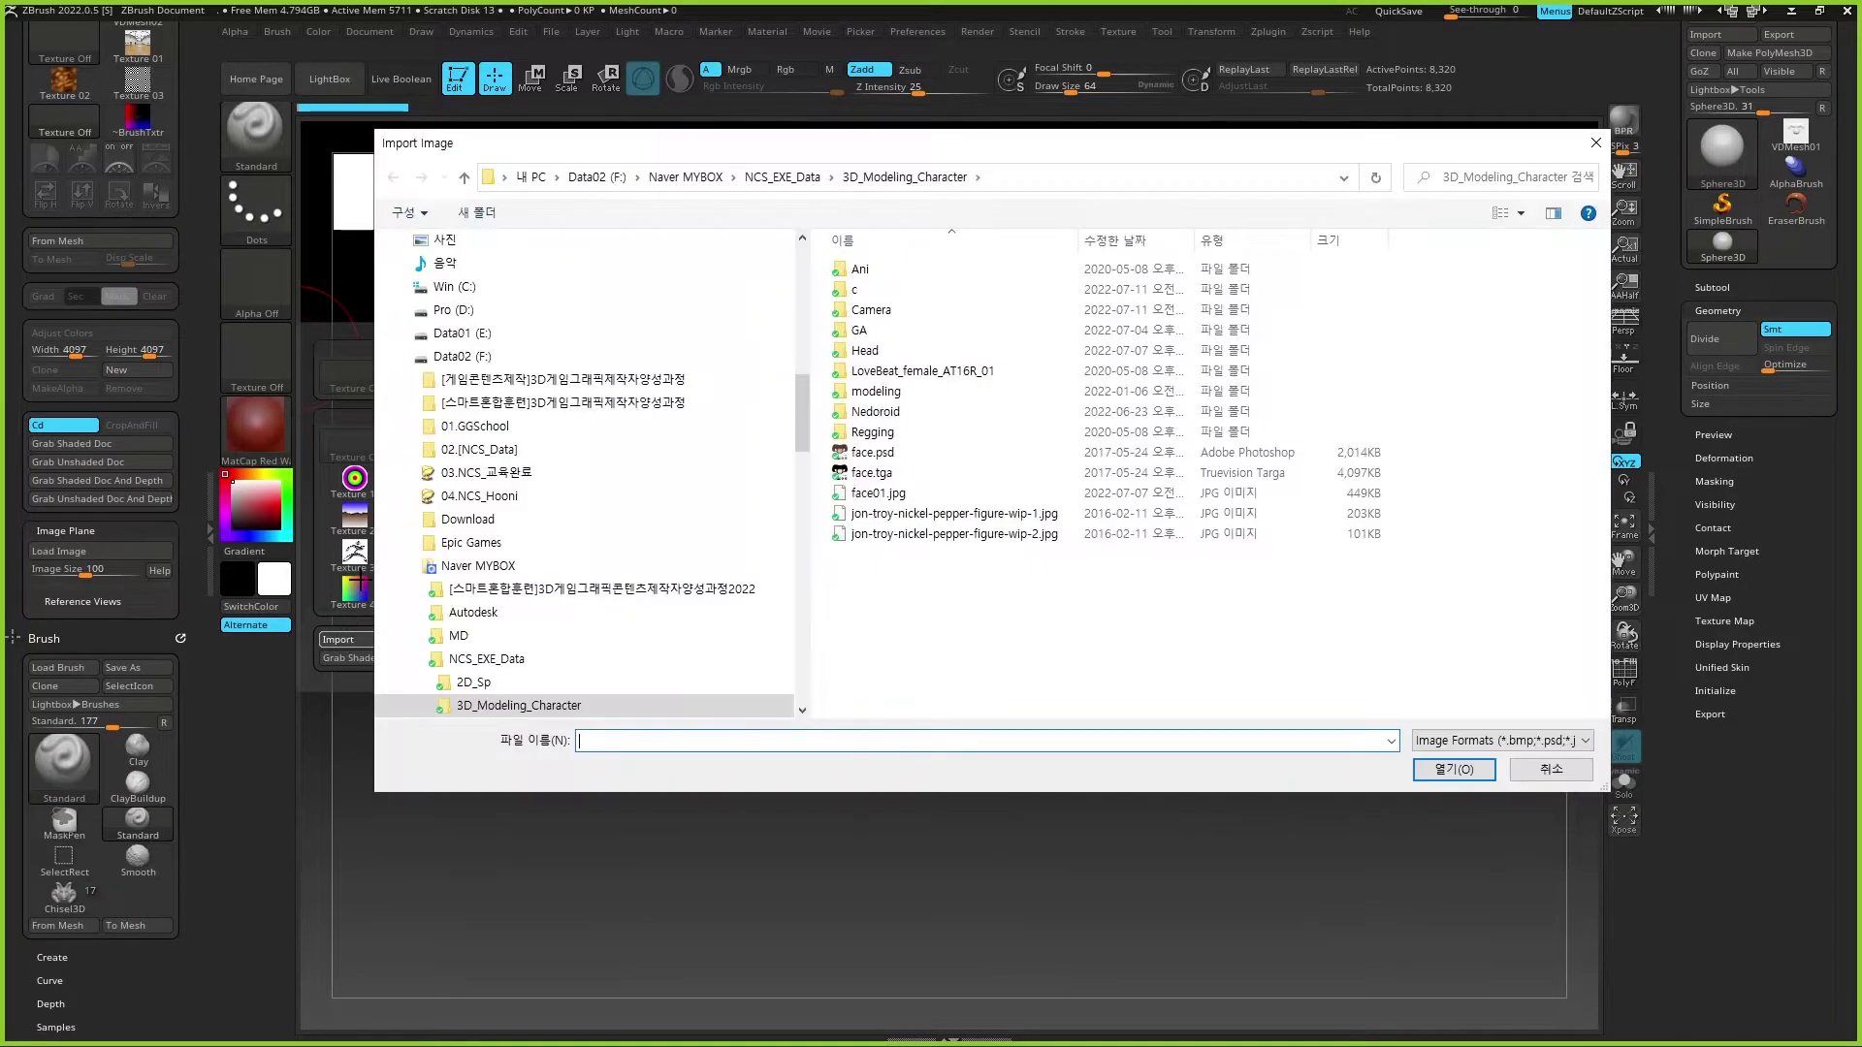
double_click(926, 495)
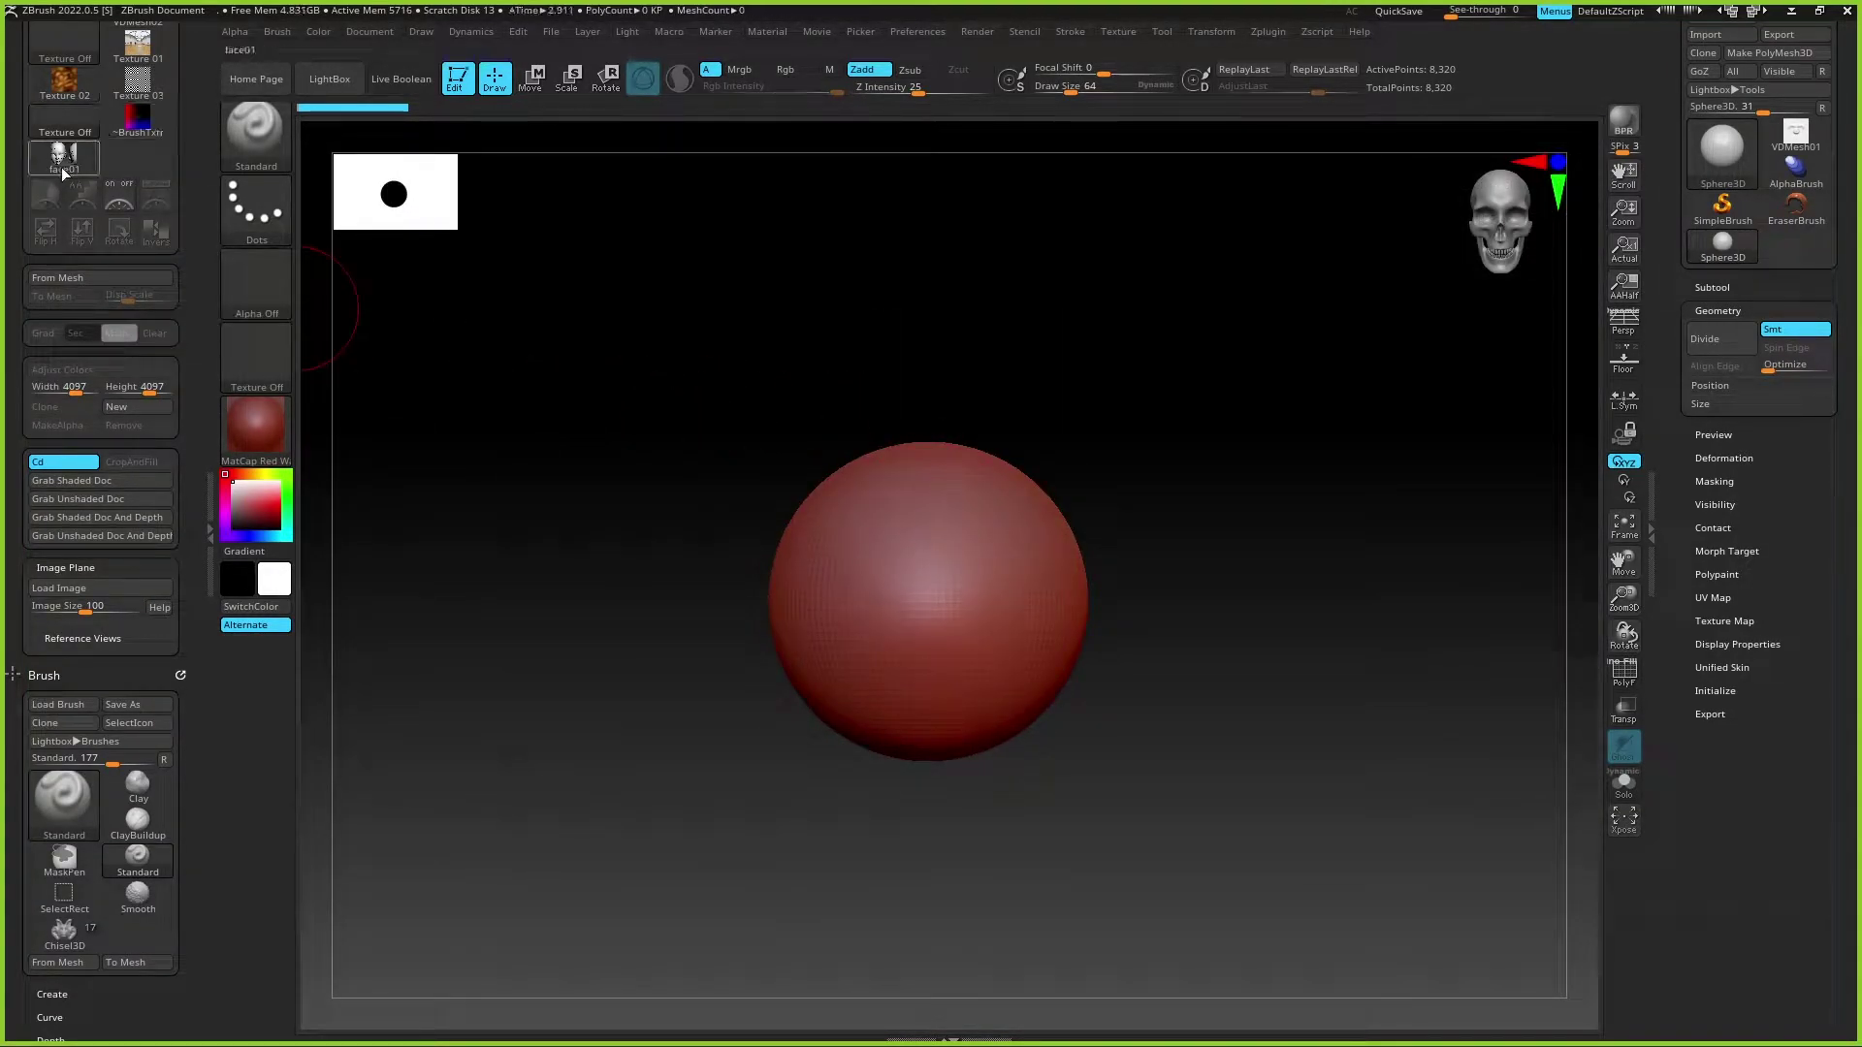
mouse_move(62, 157)
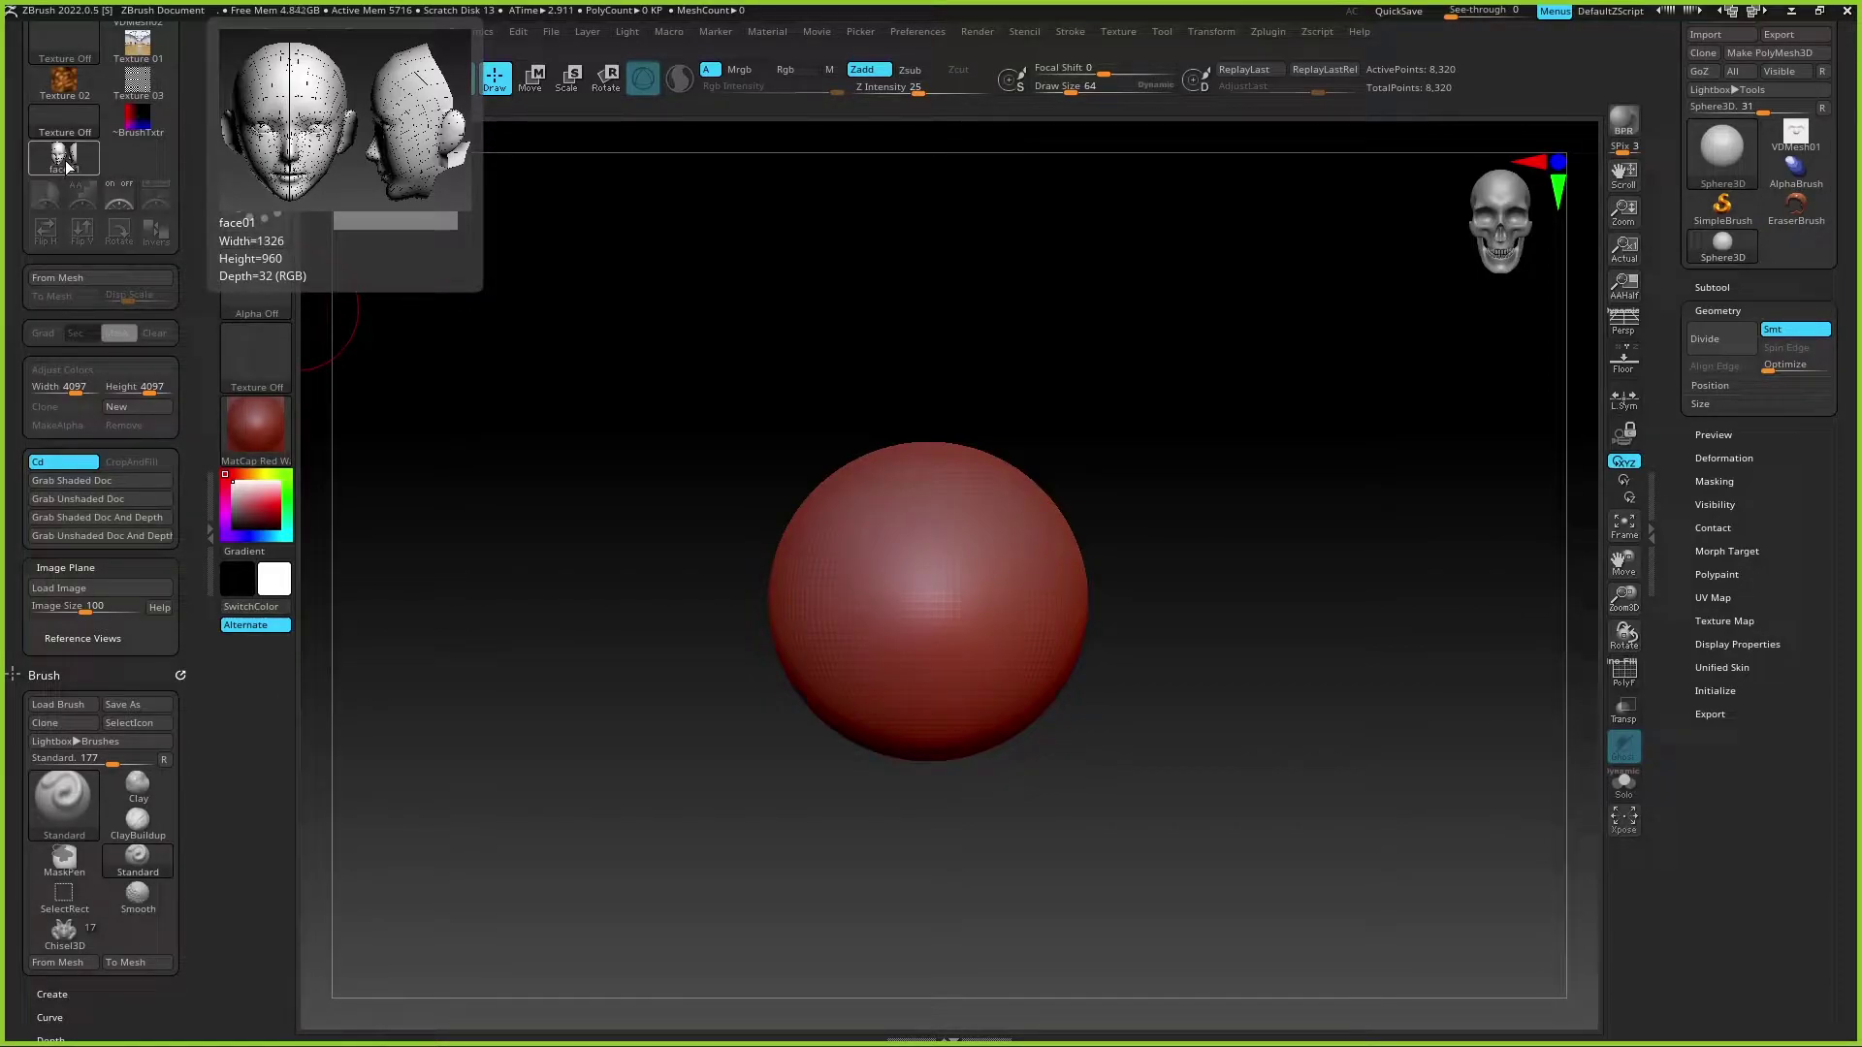
click(67, 167)
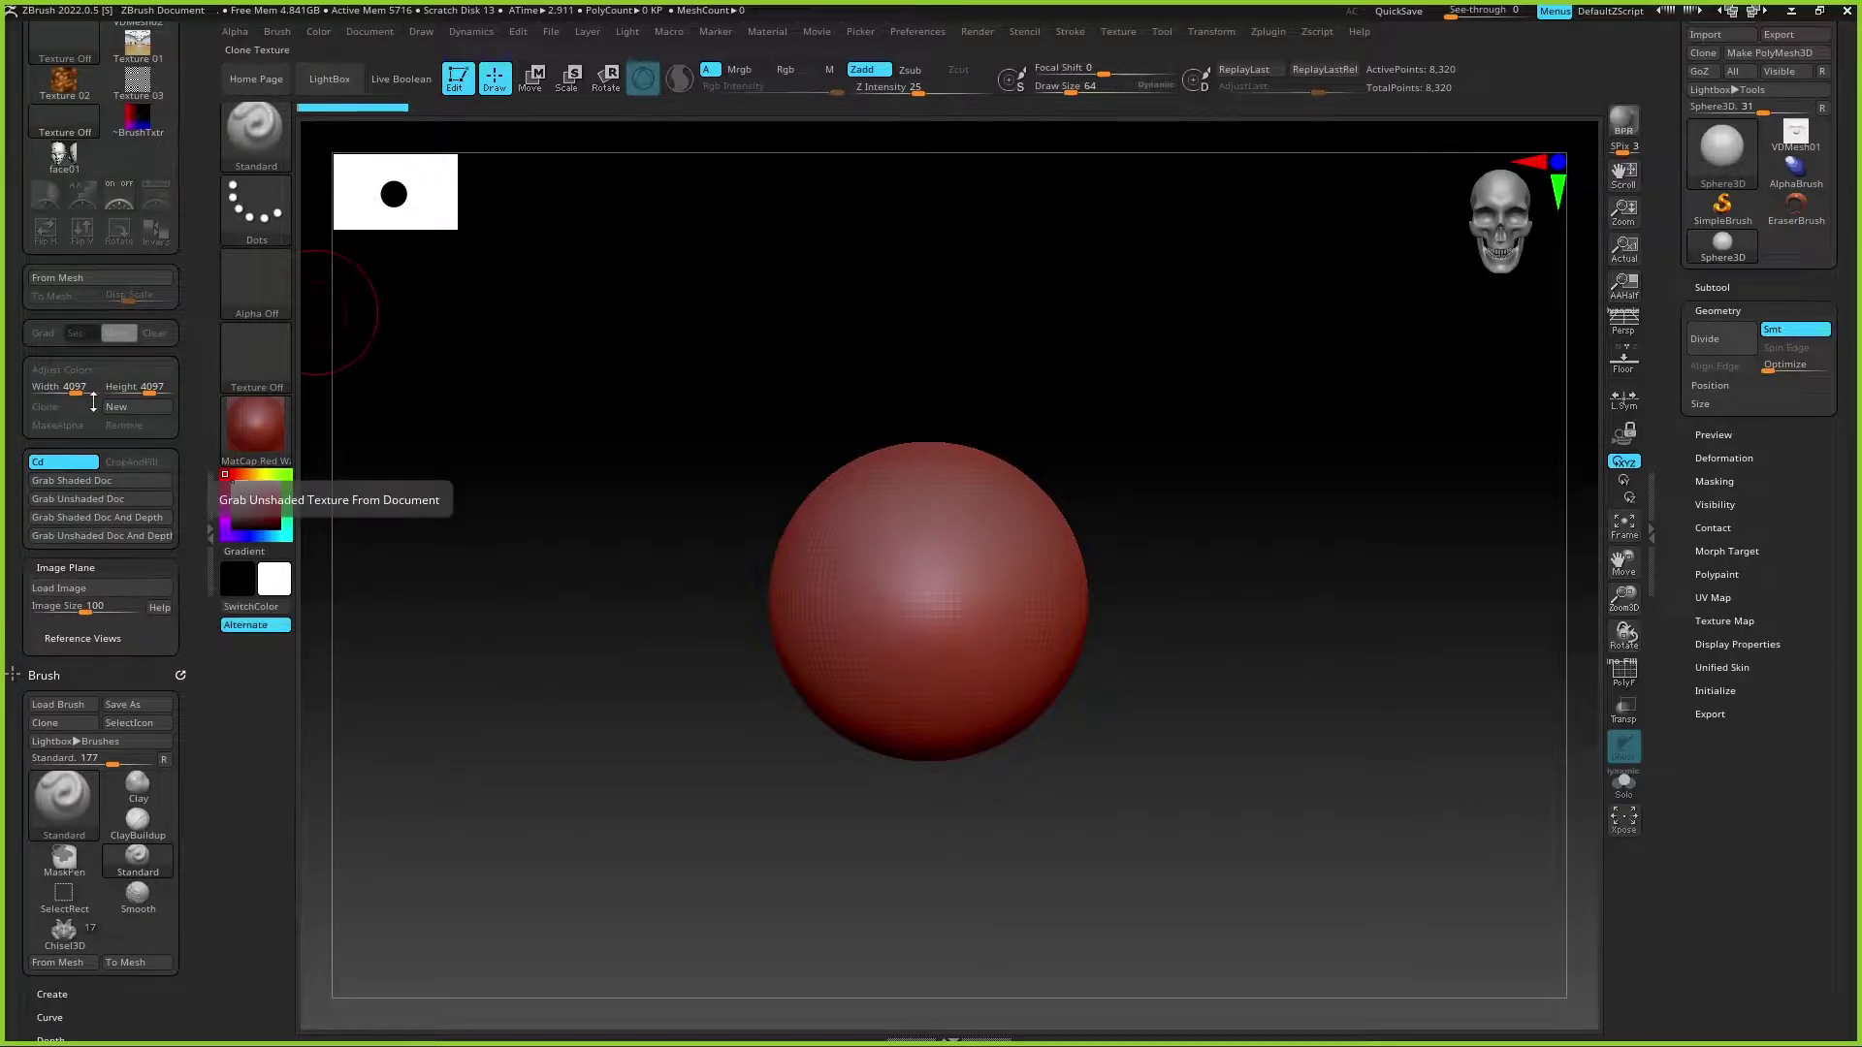
click(261, 349)
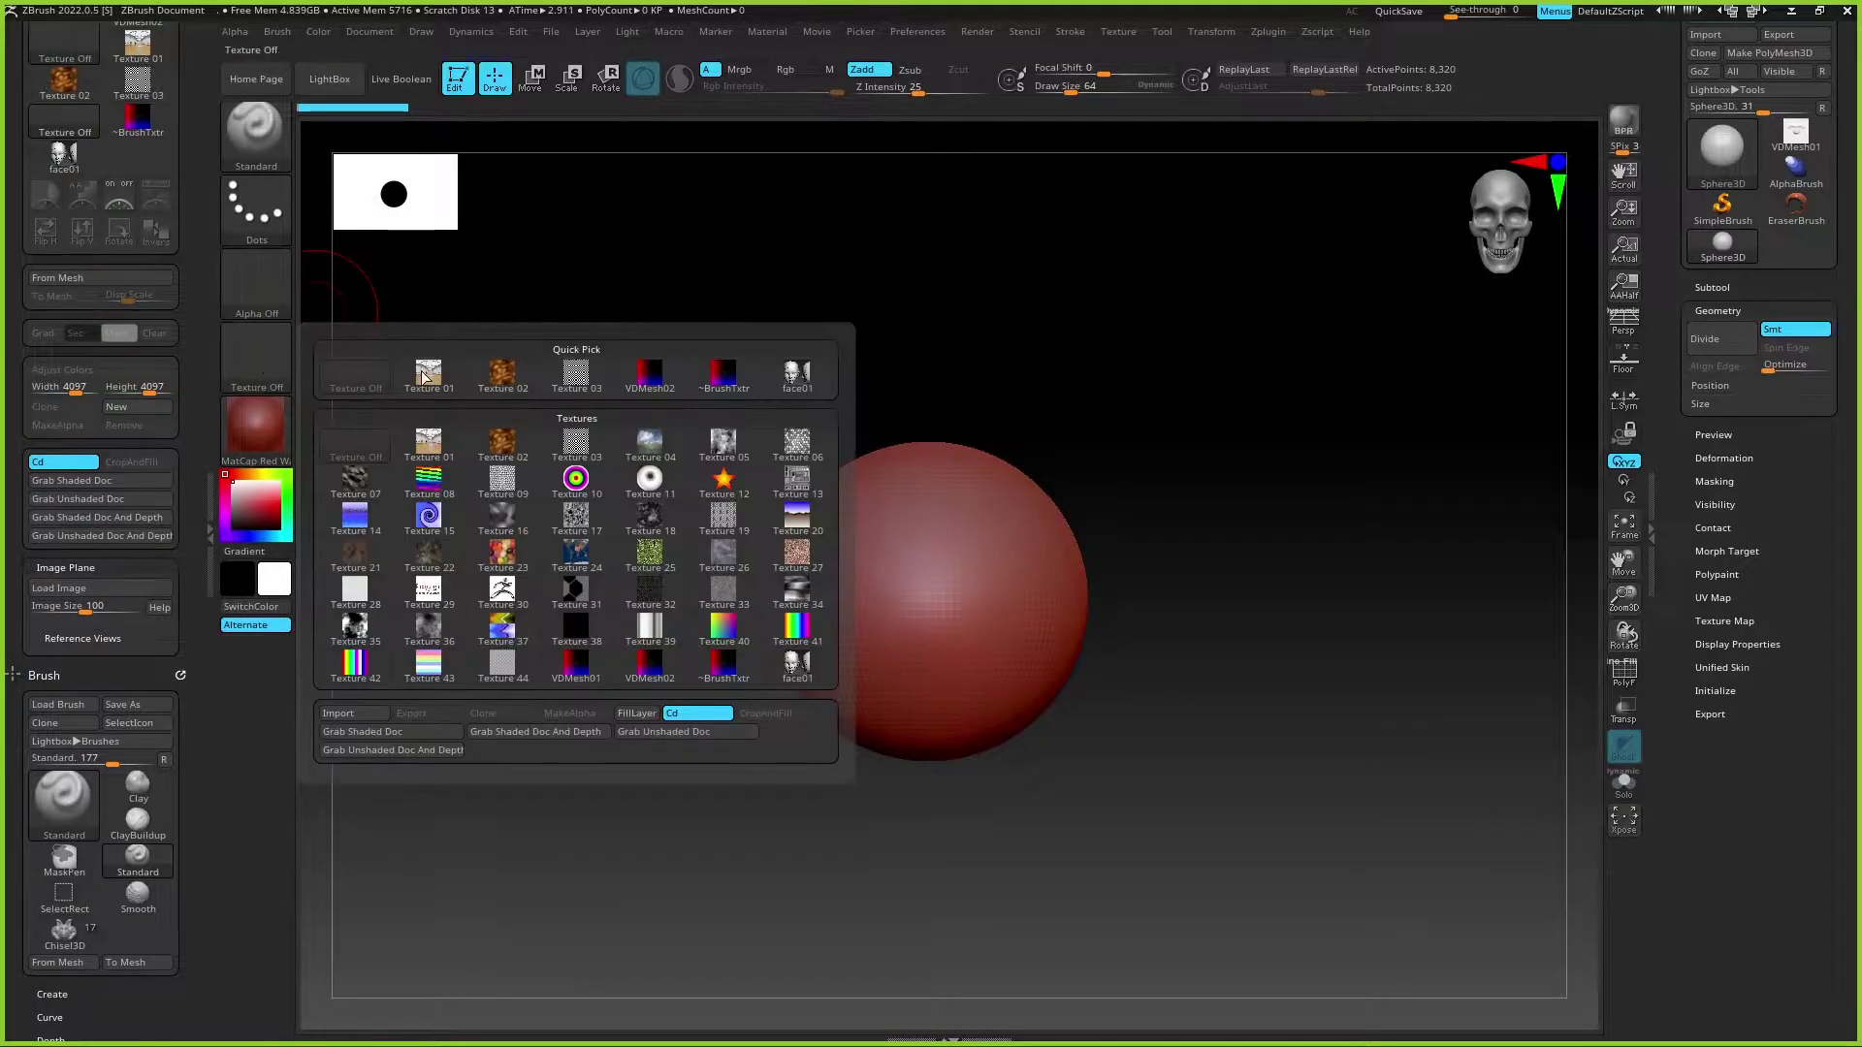
click(795, 377)
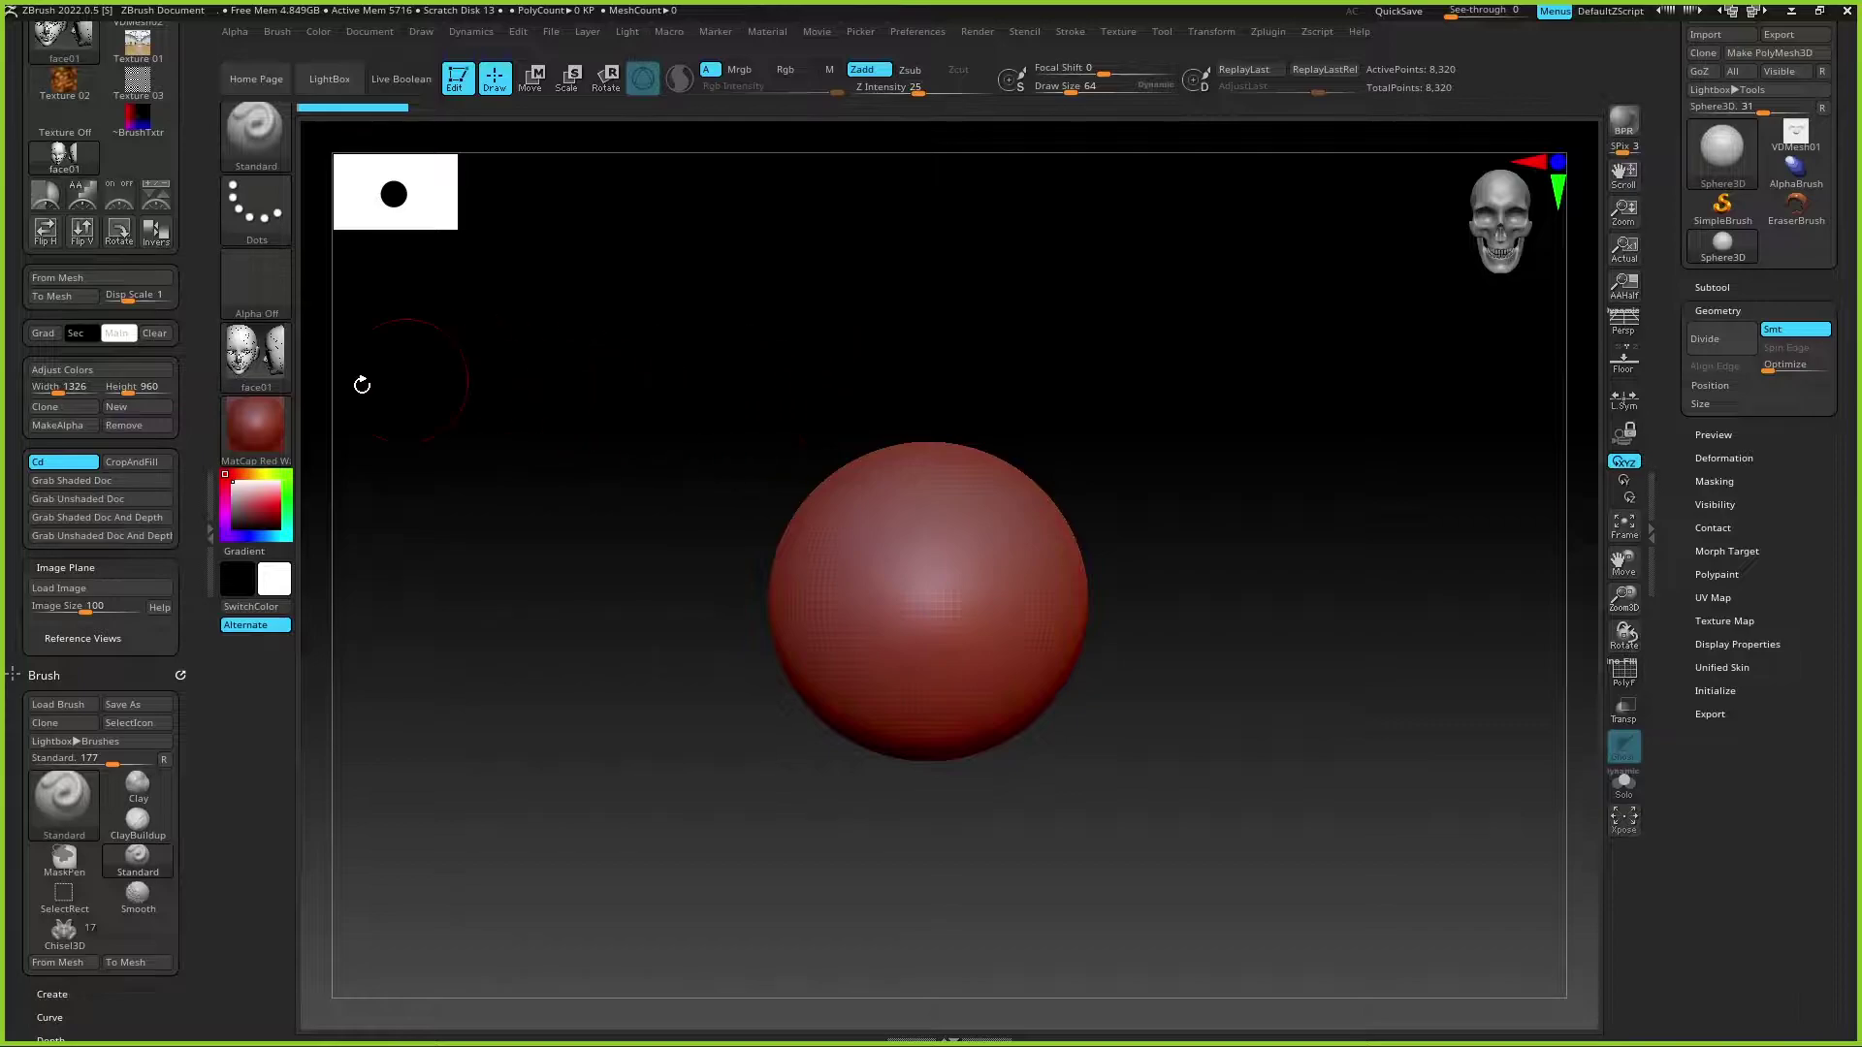
click(120, 586)
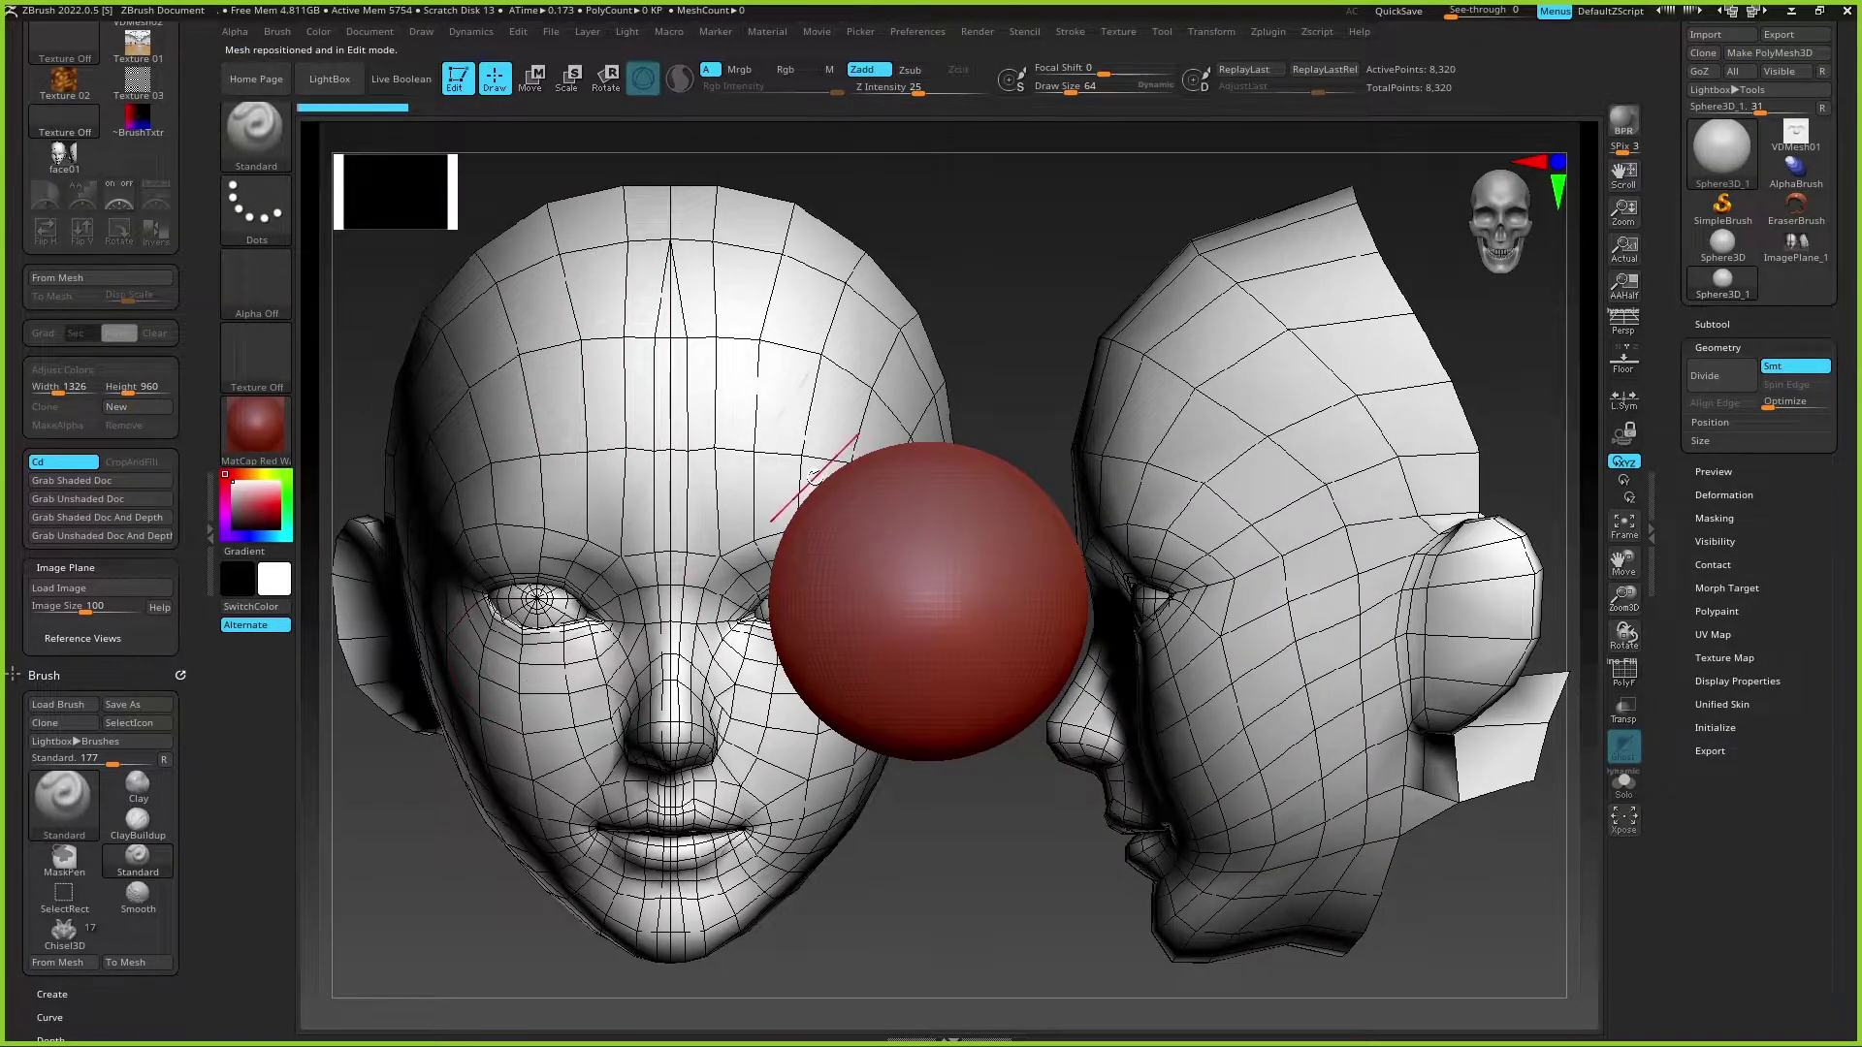
Step: Enlarge the sphere over the face reference and pick the Move brush at draw size about 175
mouse_move(1113, 415)
alt+mouse_down()
mouse_move(1128, 583)
mouse_move(1069, 449)
alt+mouse_up()
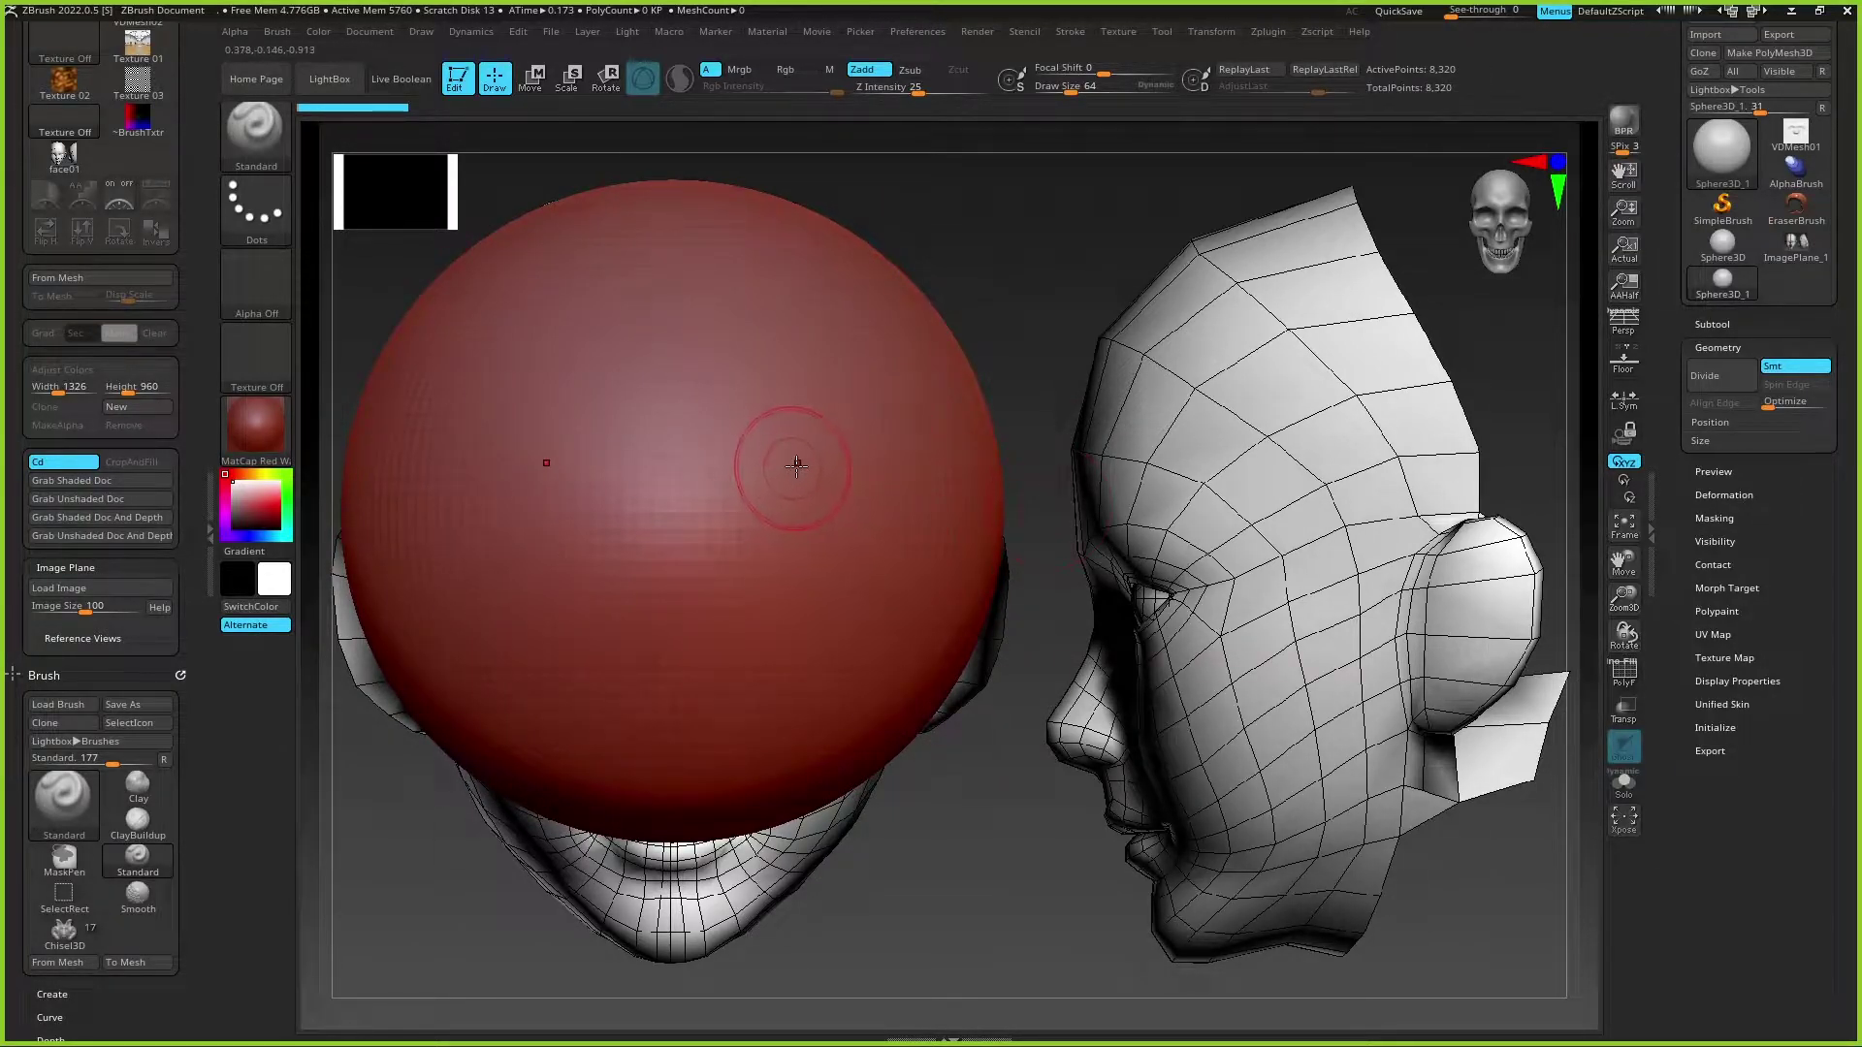
key(b)
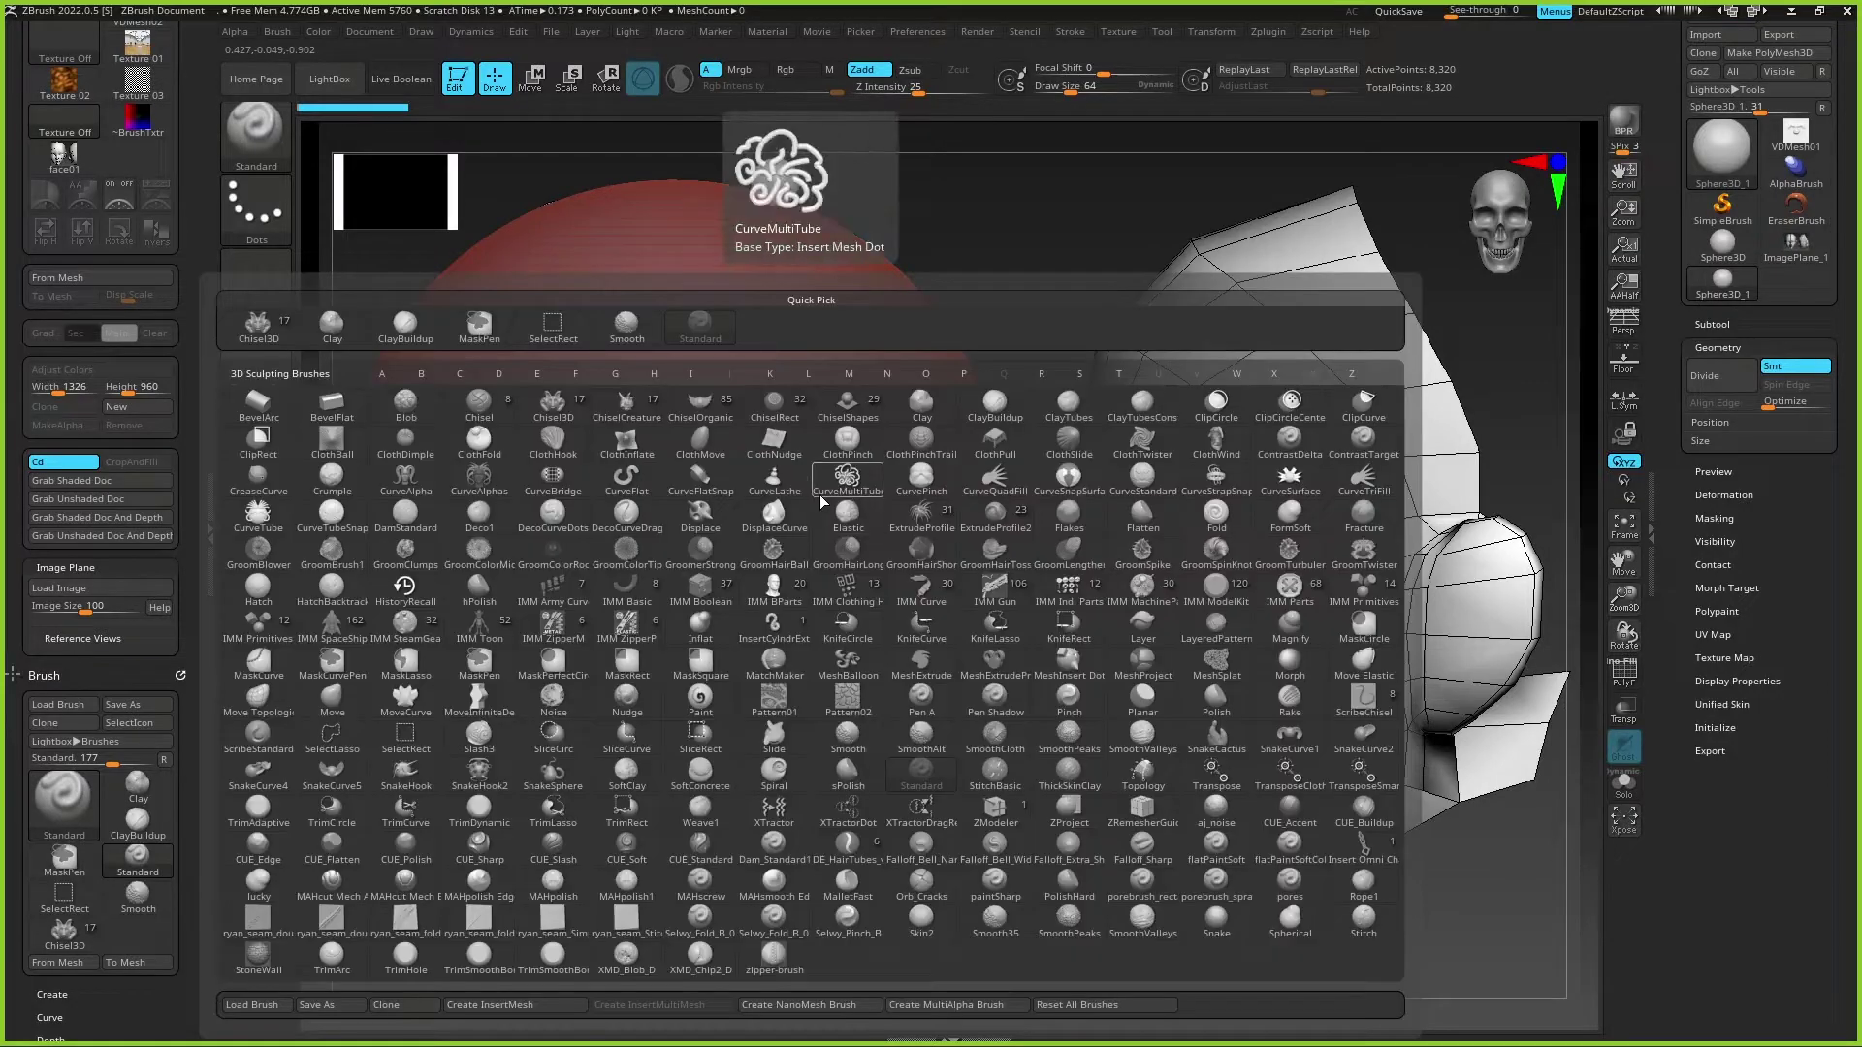
key(m)
click(356, 712)
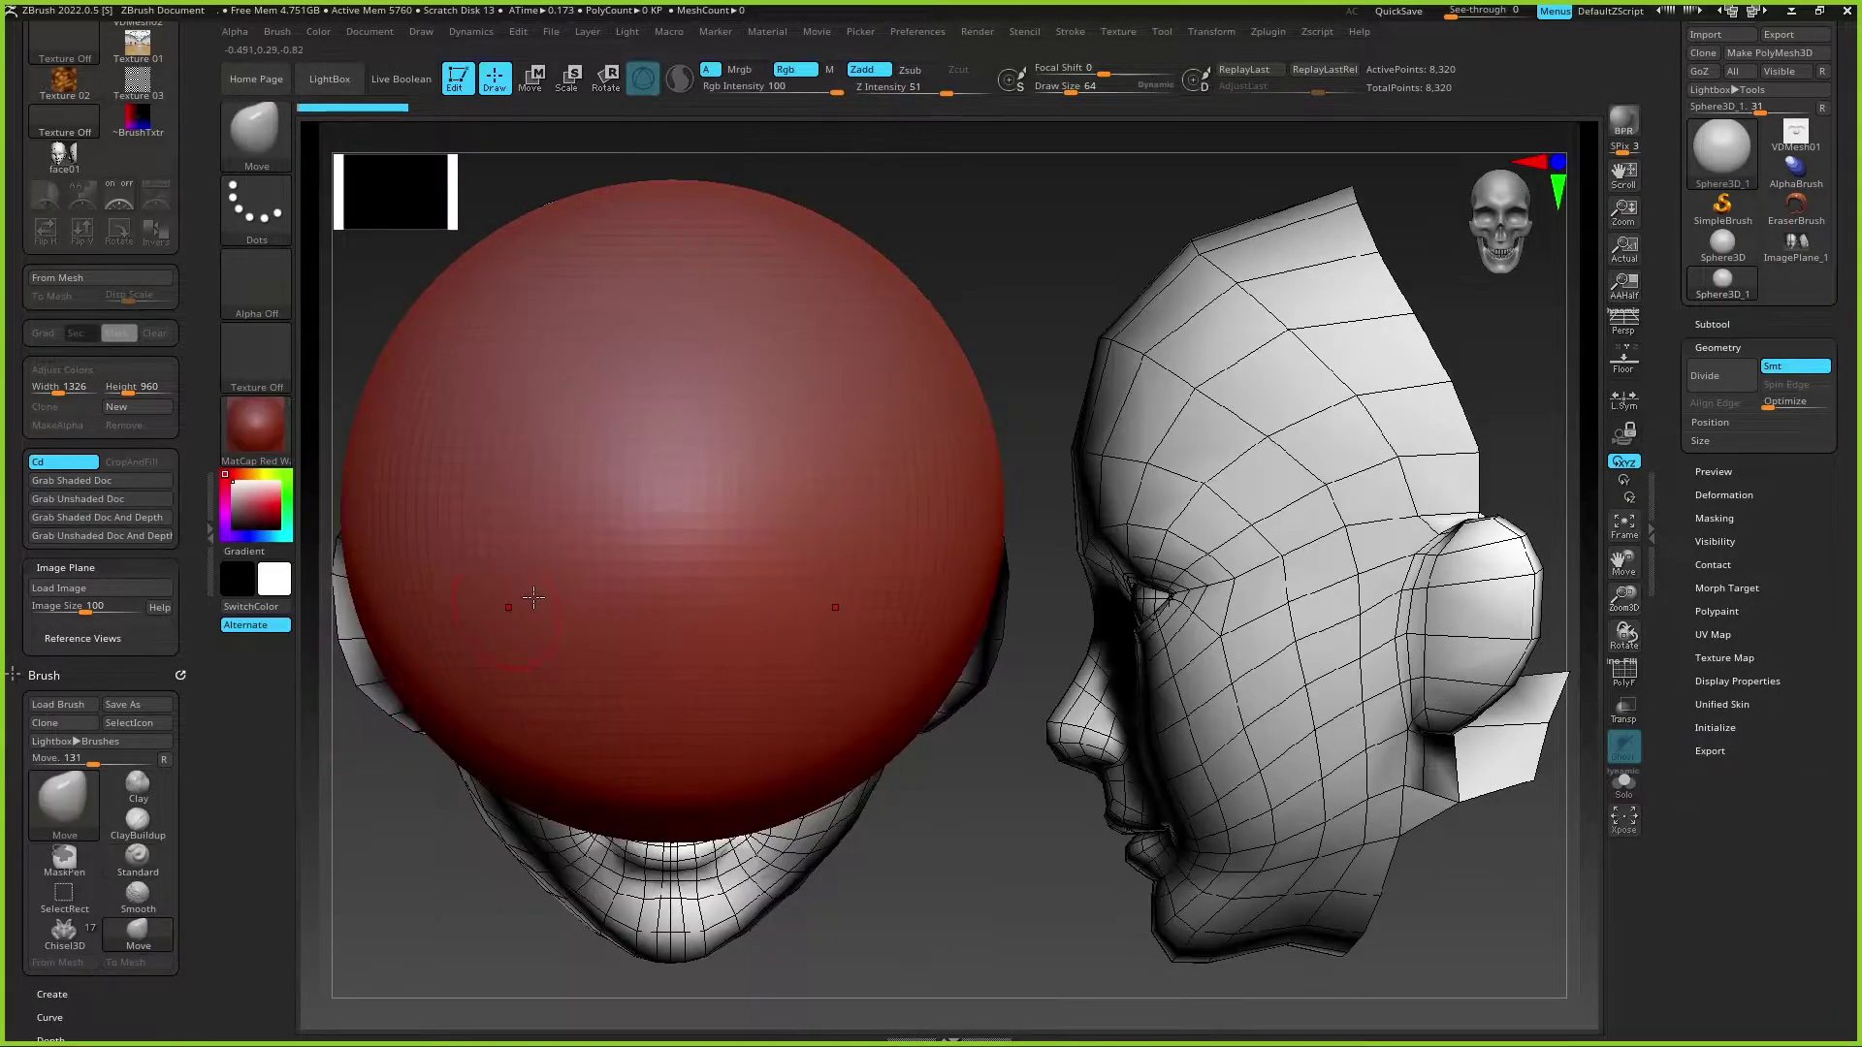
key(s)
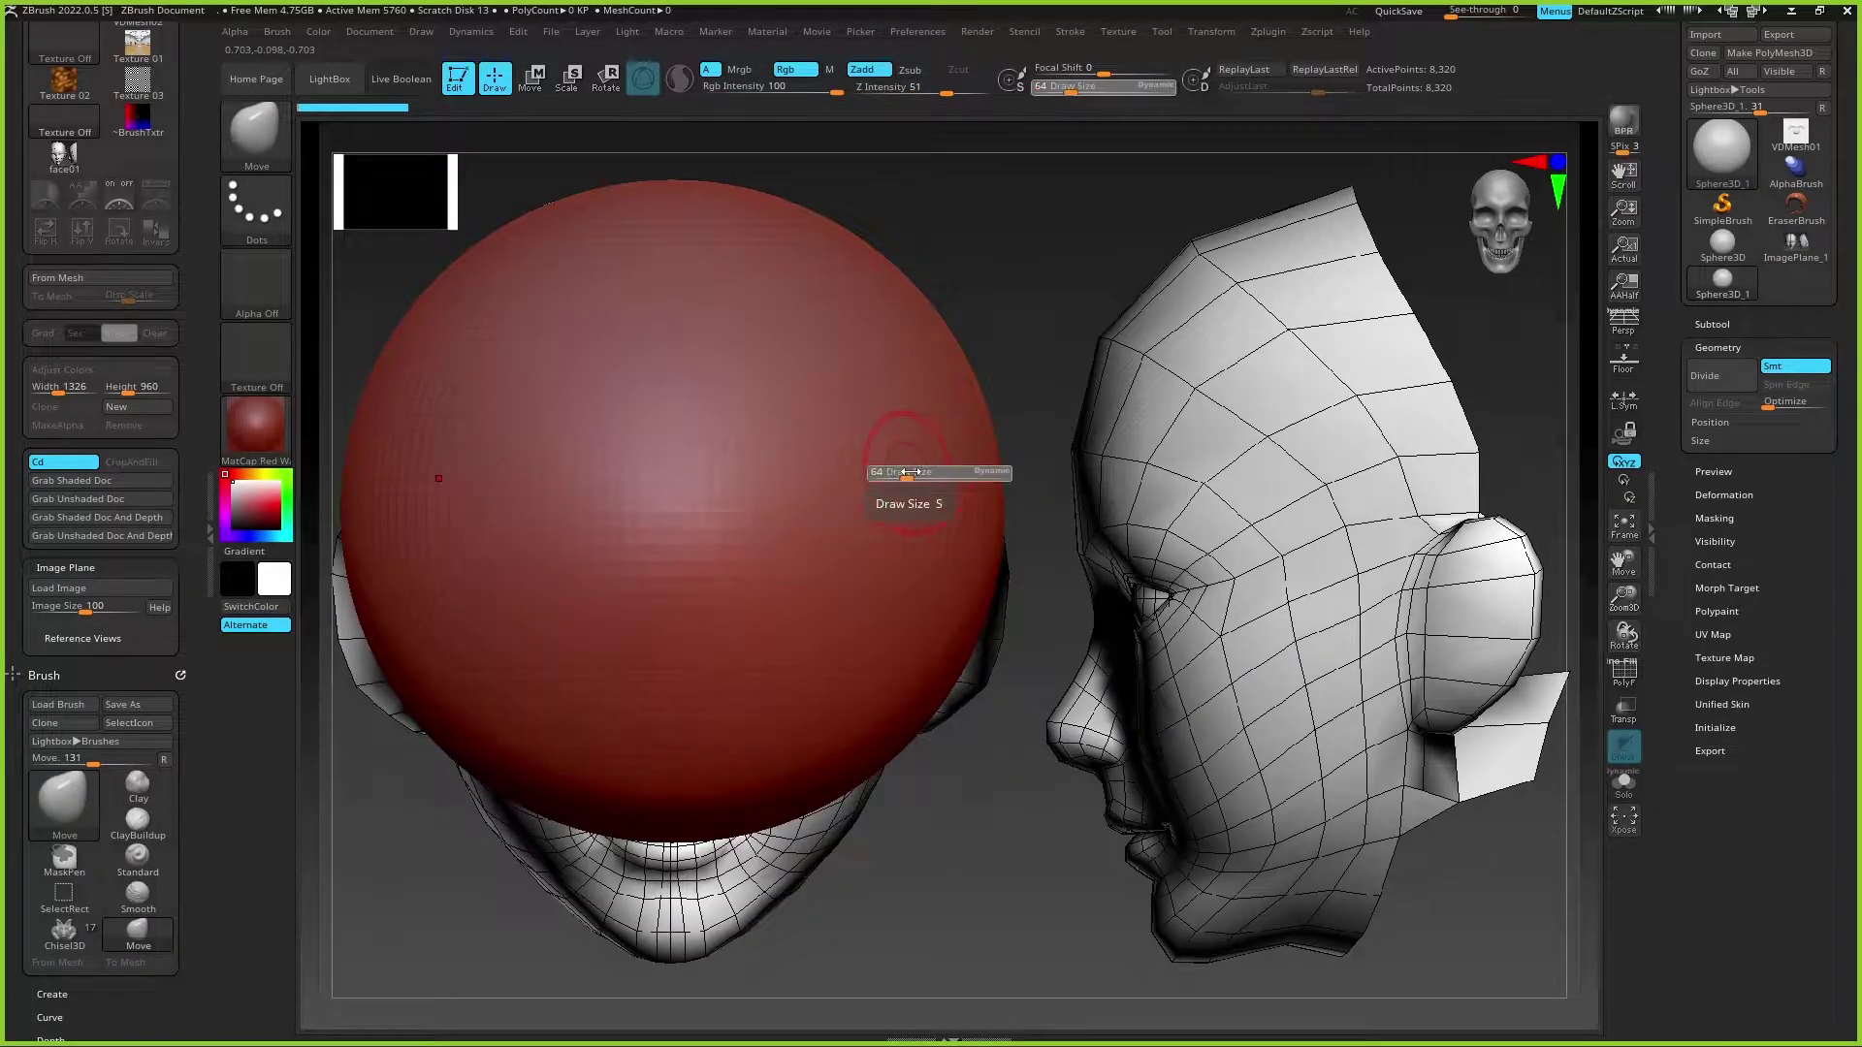
drag(909, 474, 931, 474)
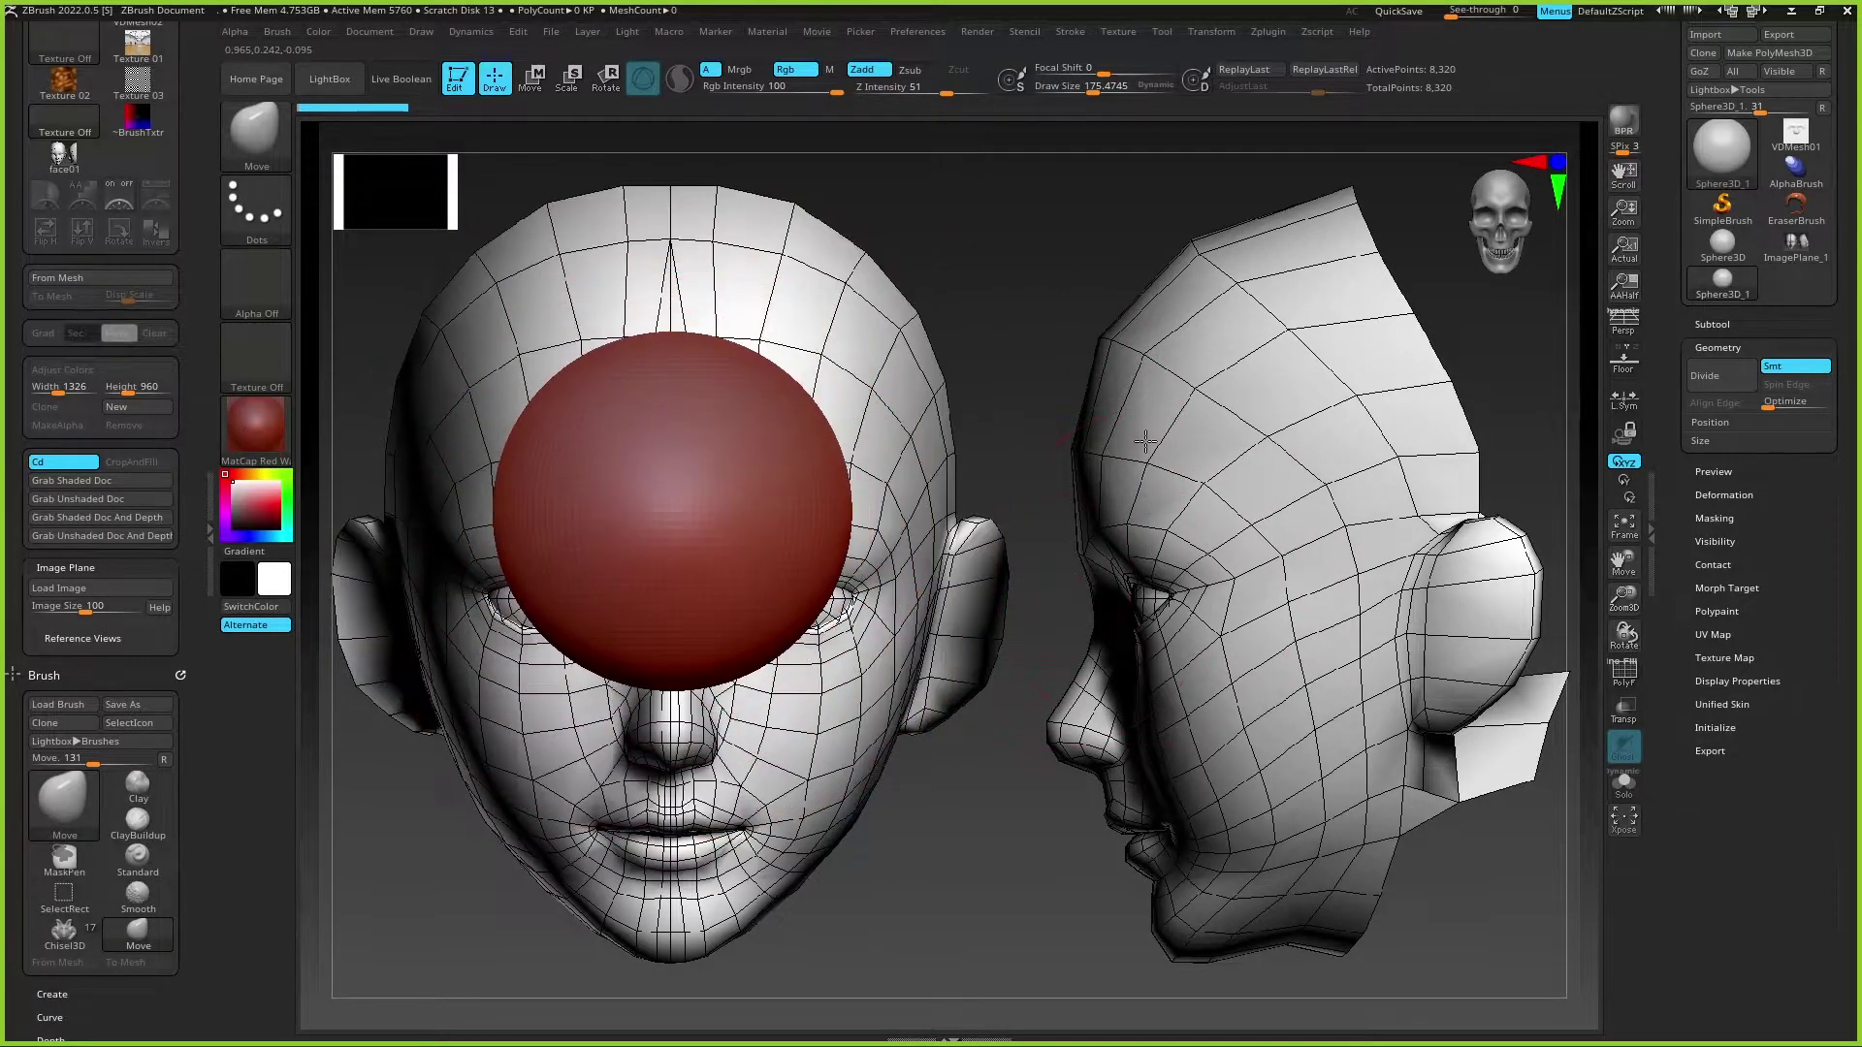
Step: Convert the sphere to a PolyMesh3D and stretch it into a smooth egg shape
click(658, 677)
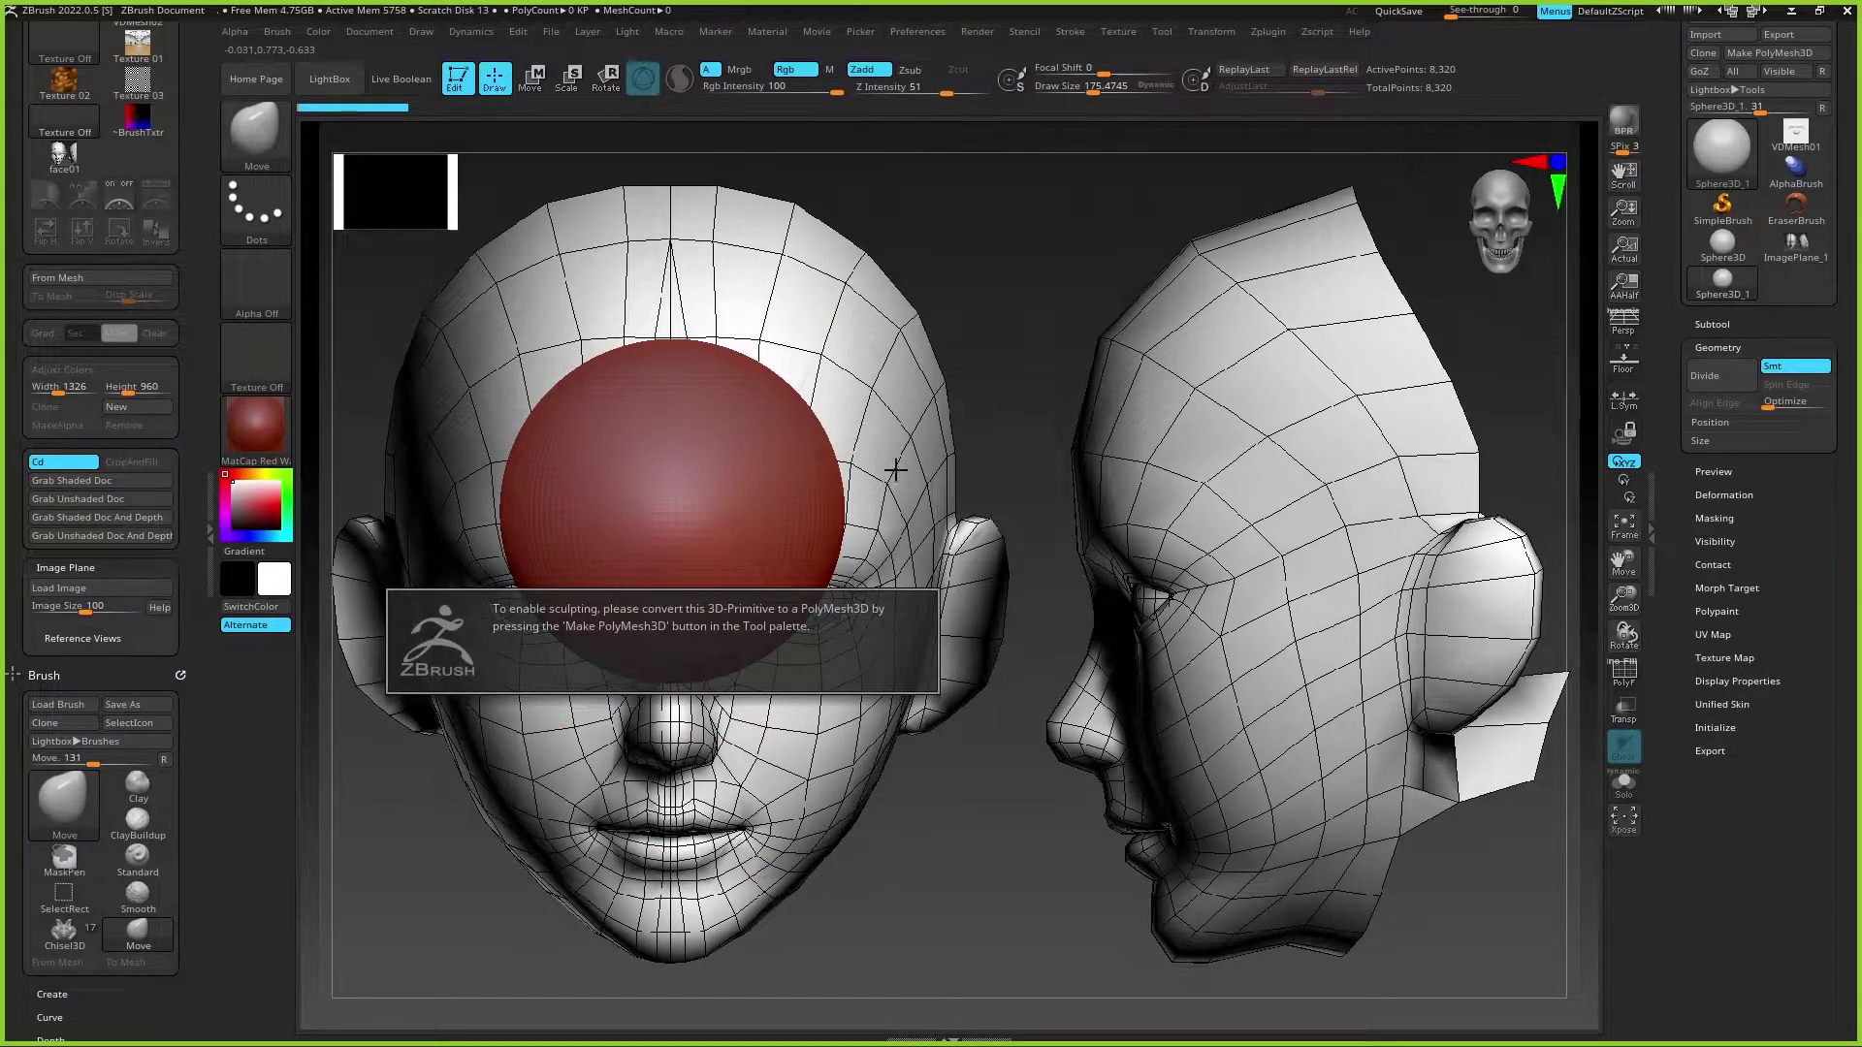
click(1768, 53)
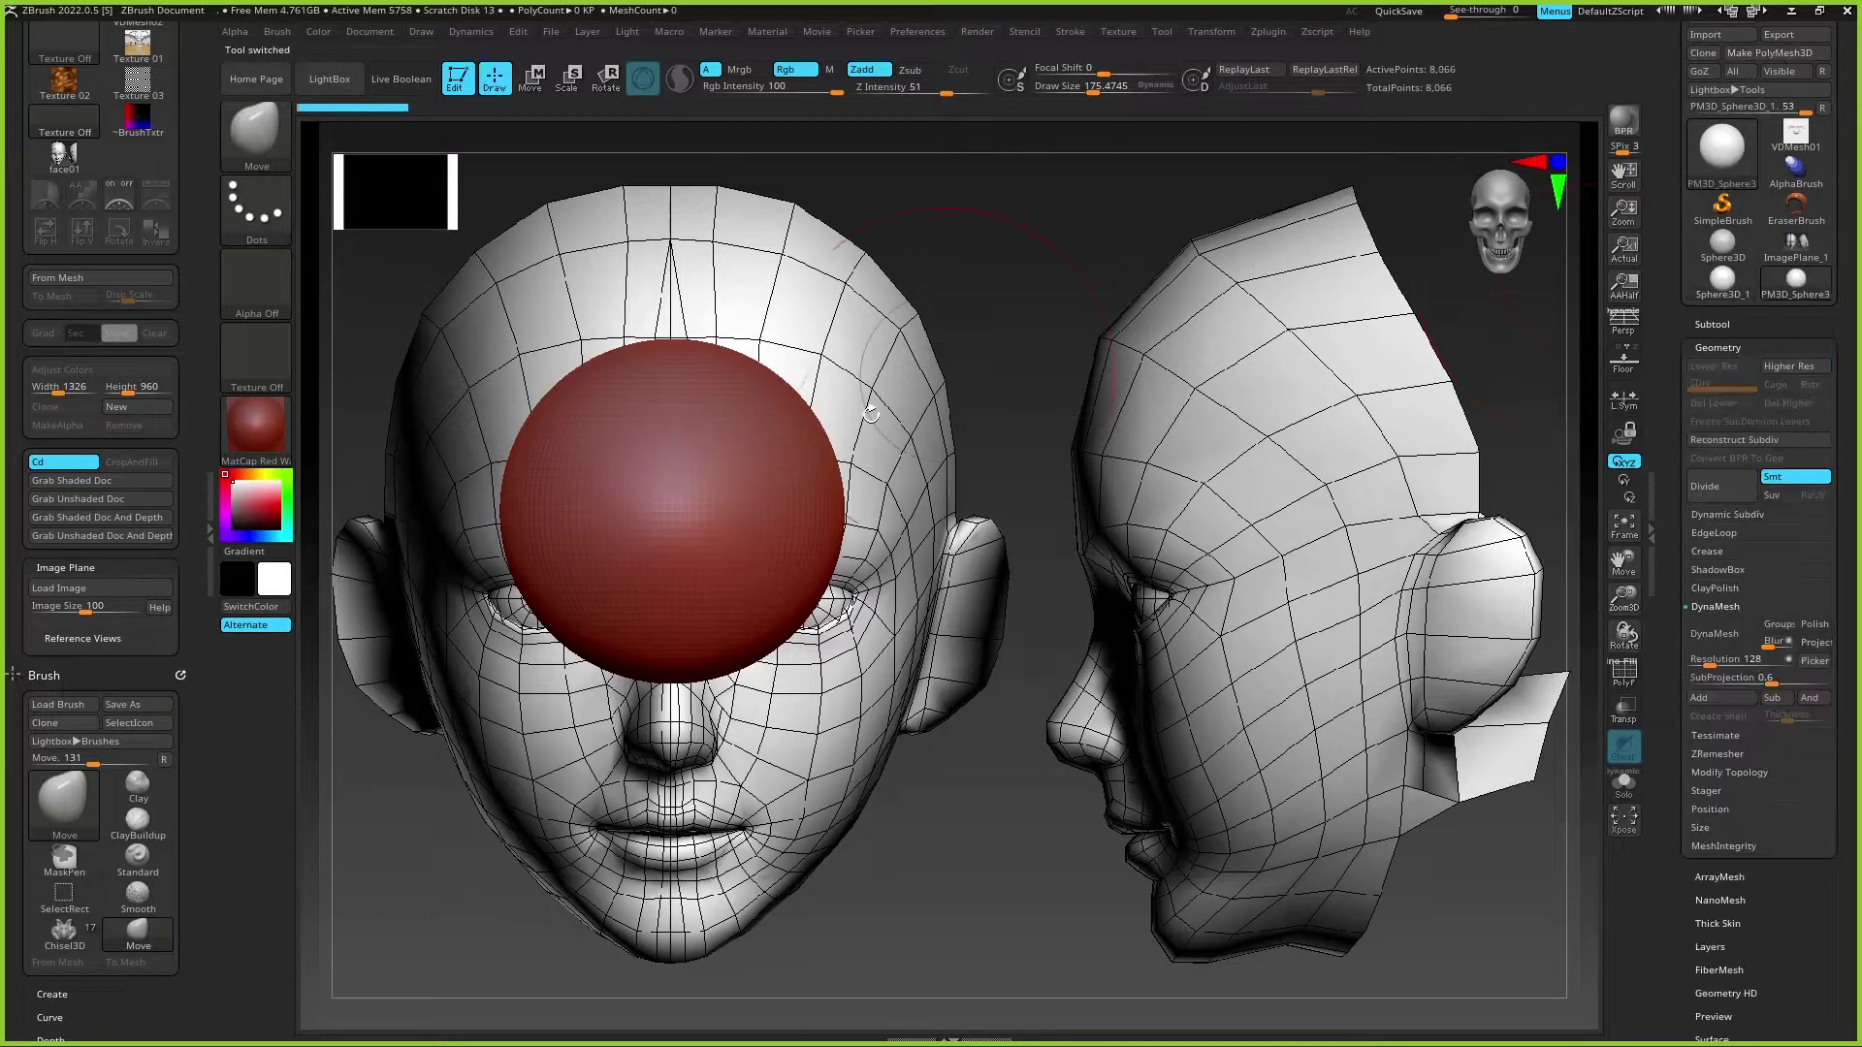
drag(679, 659, 684, 691)
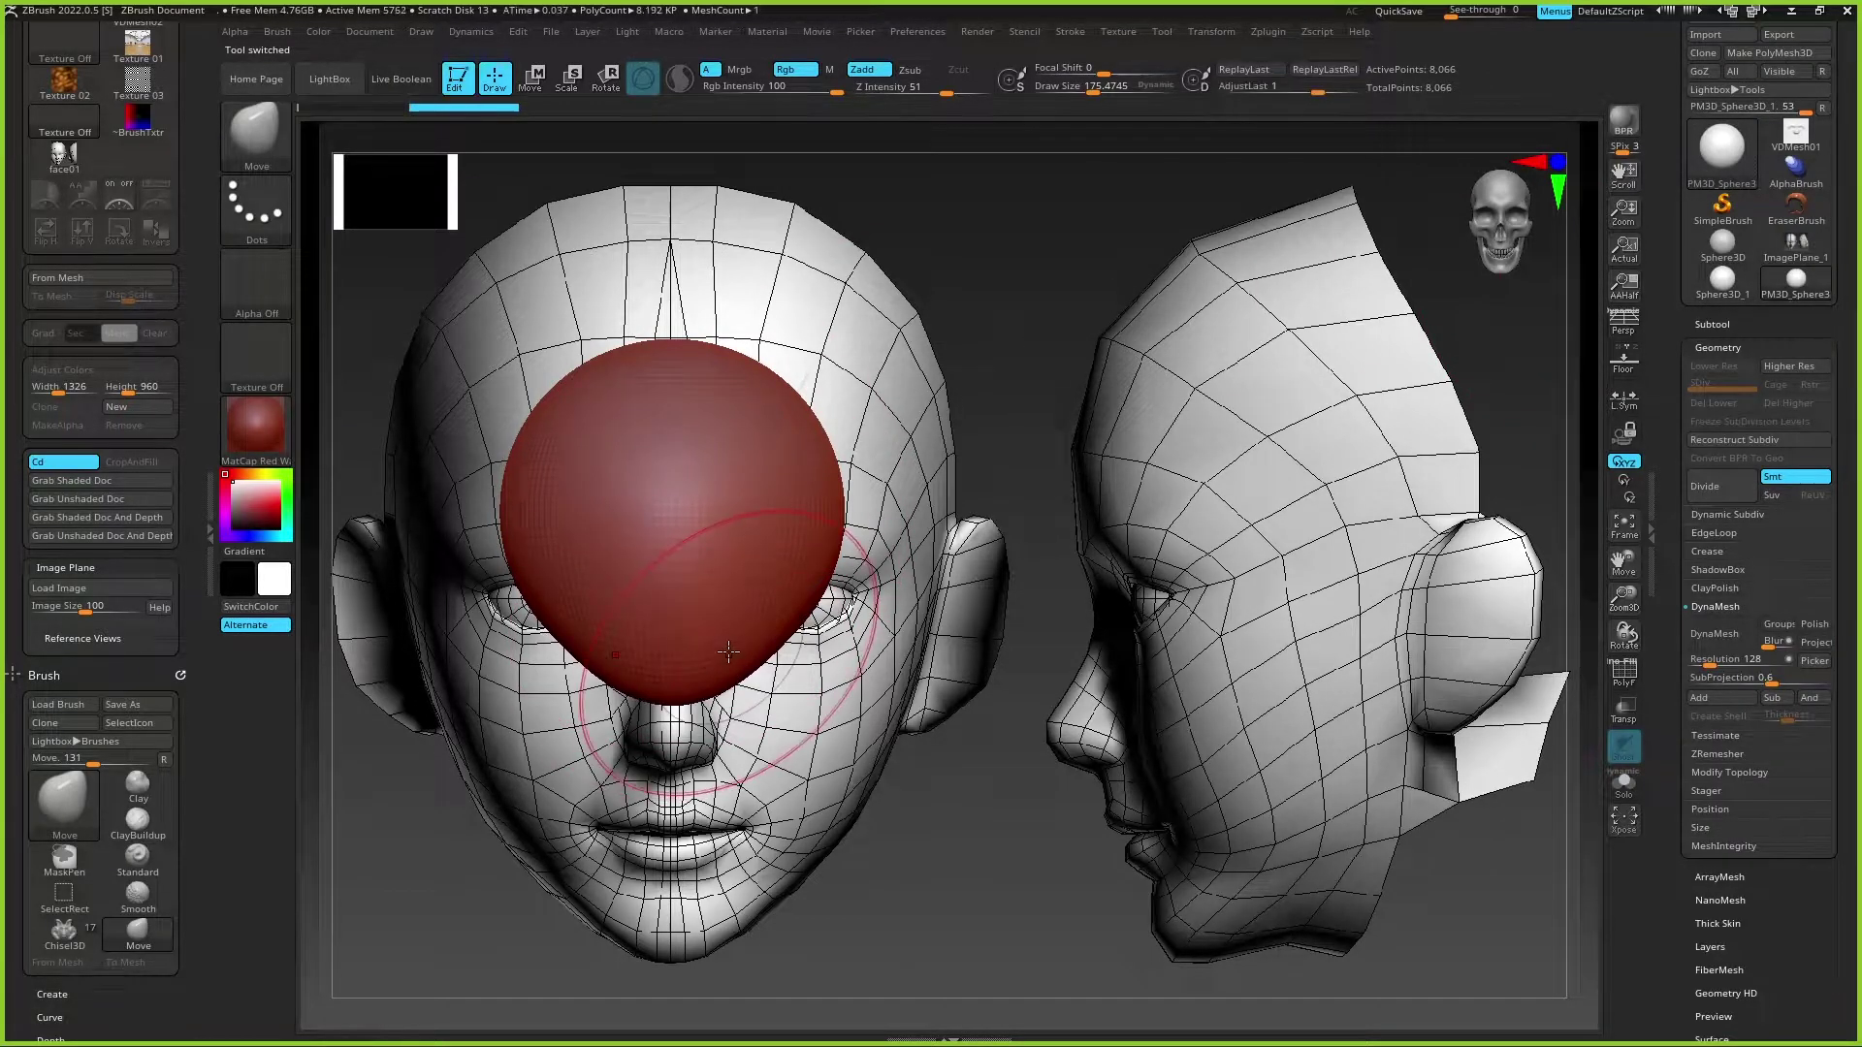
key(ctrl+shift+z)
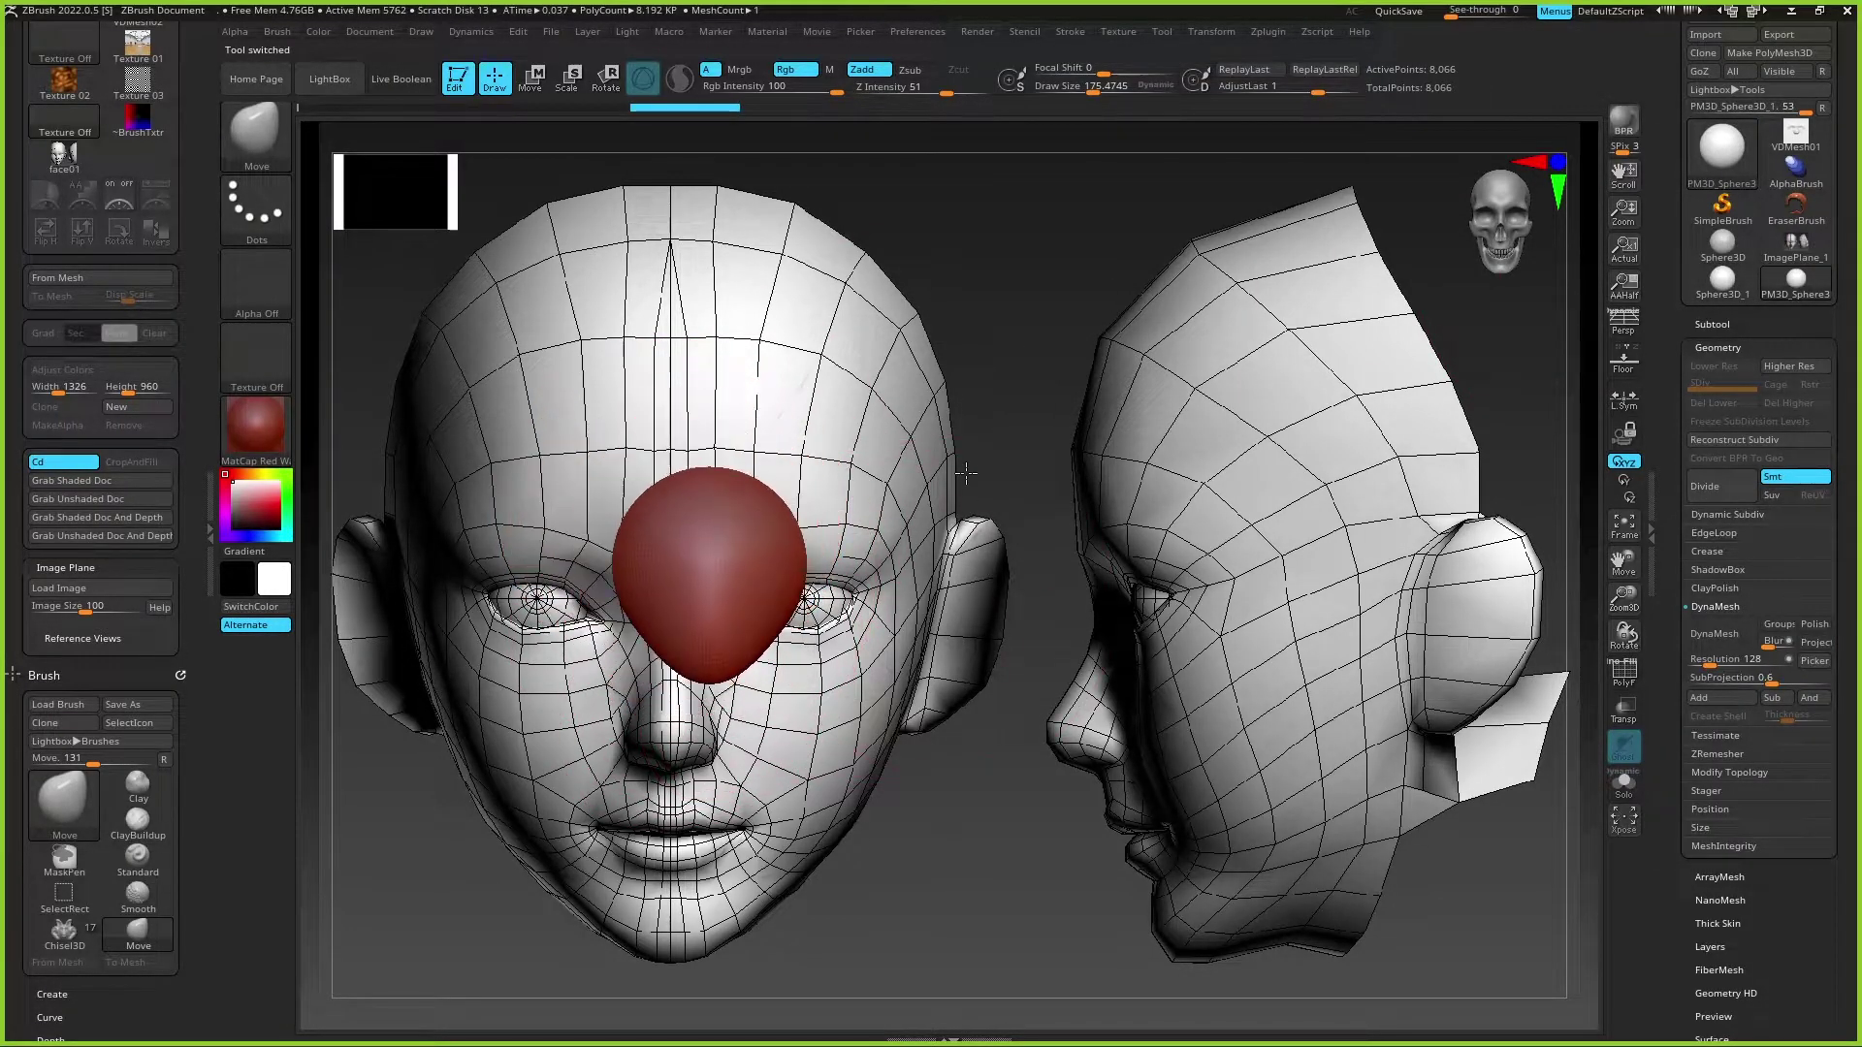
mouse_move(723, 645)
mouse_down()
mouse_move(769, 692)
mouse_move(1056, 469)
mouse_up()
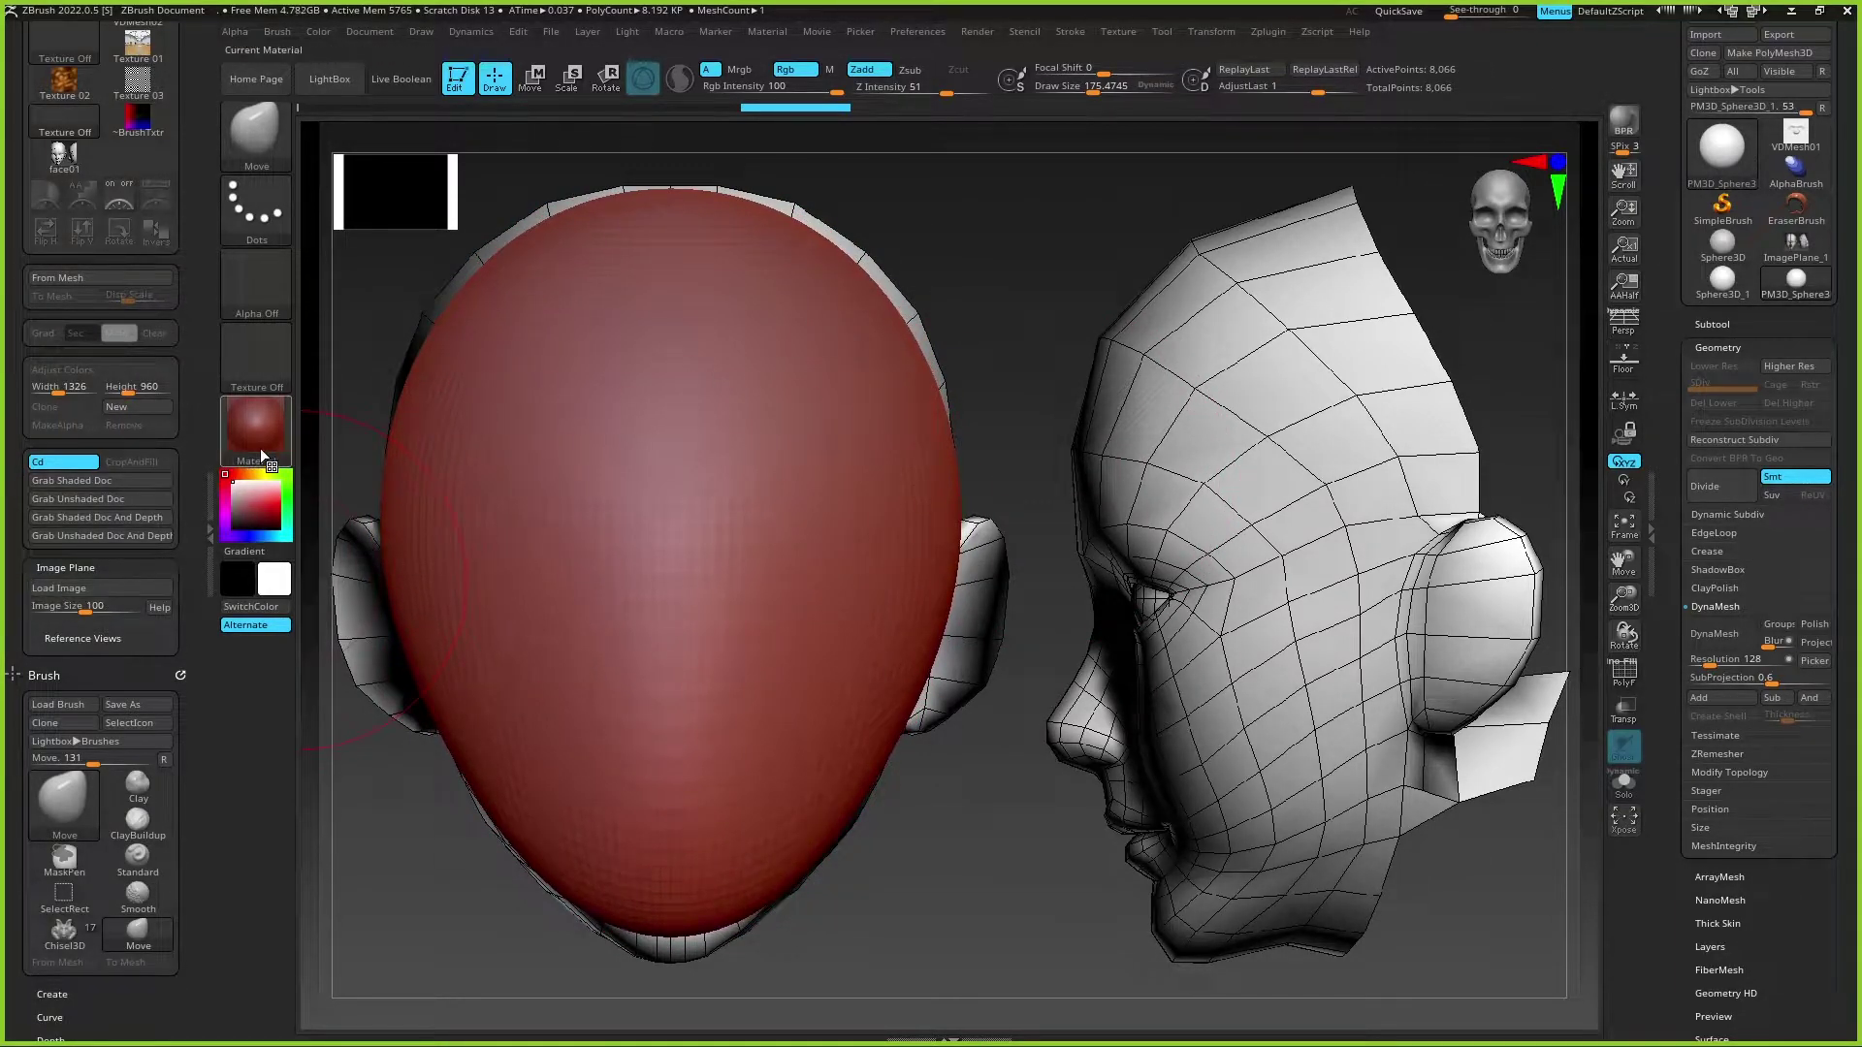
click(260, 364)
Step: Reload face01 as a smaller image plane and set Model Opacity to about 49
click(783, 380)
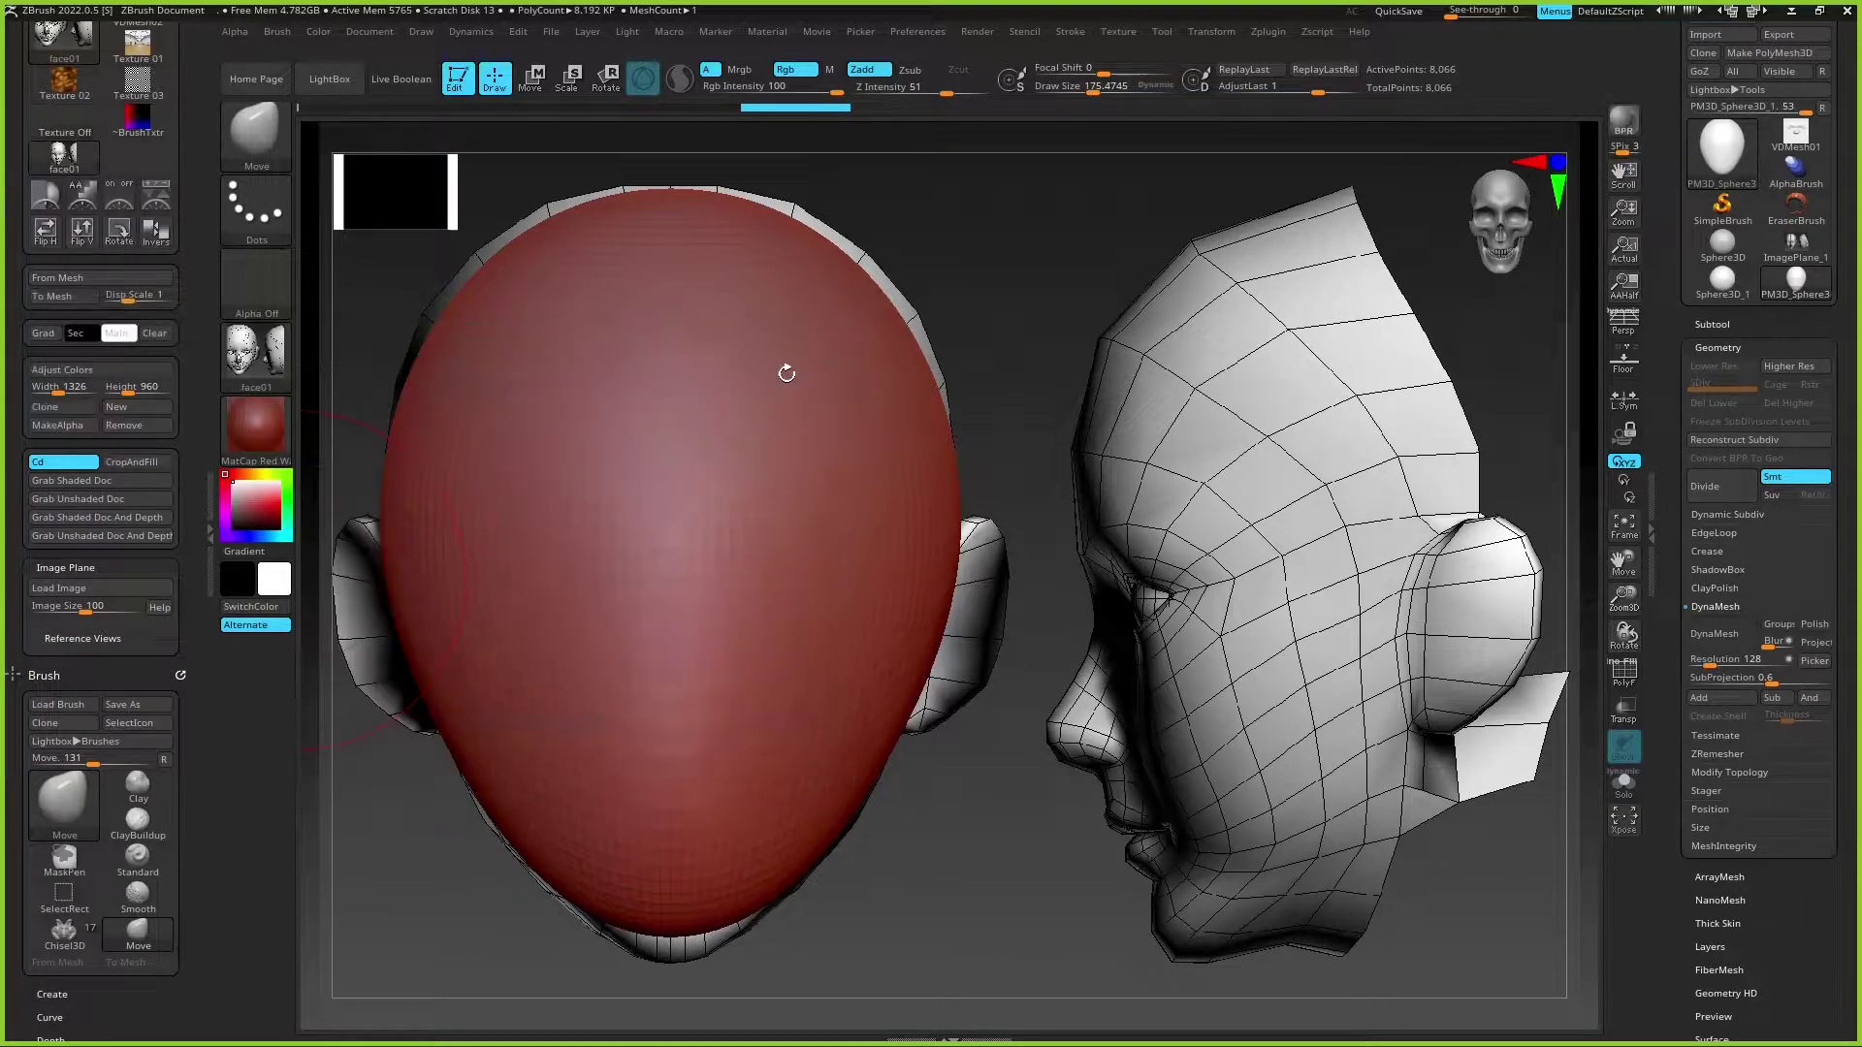
drag(87, 611, 77, 615)
click(58, 588)
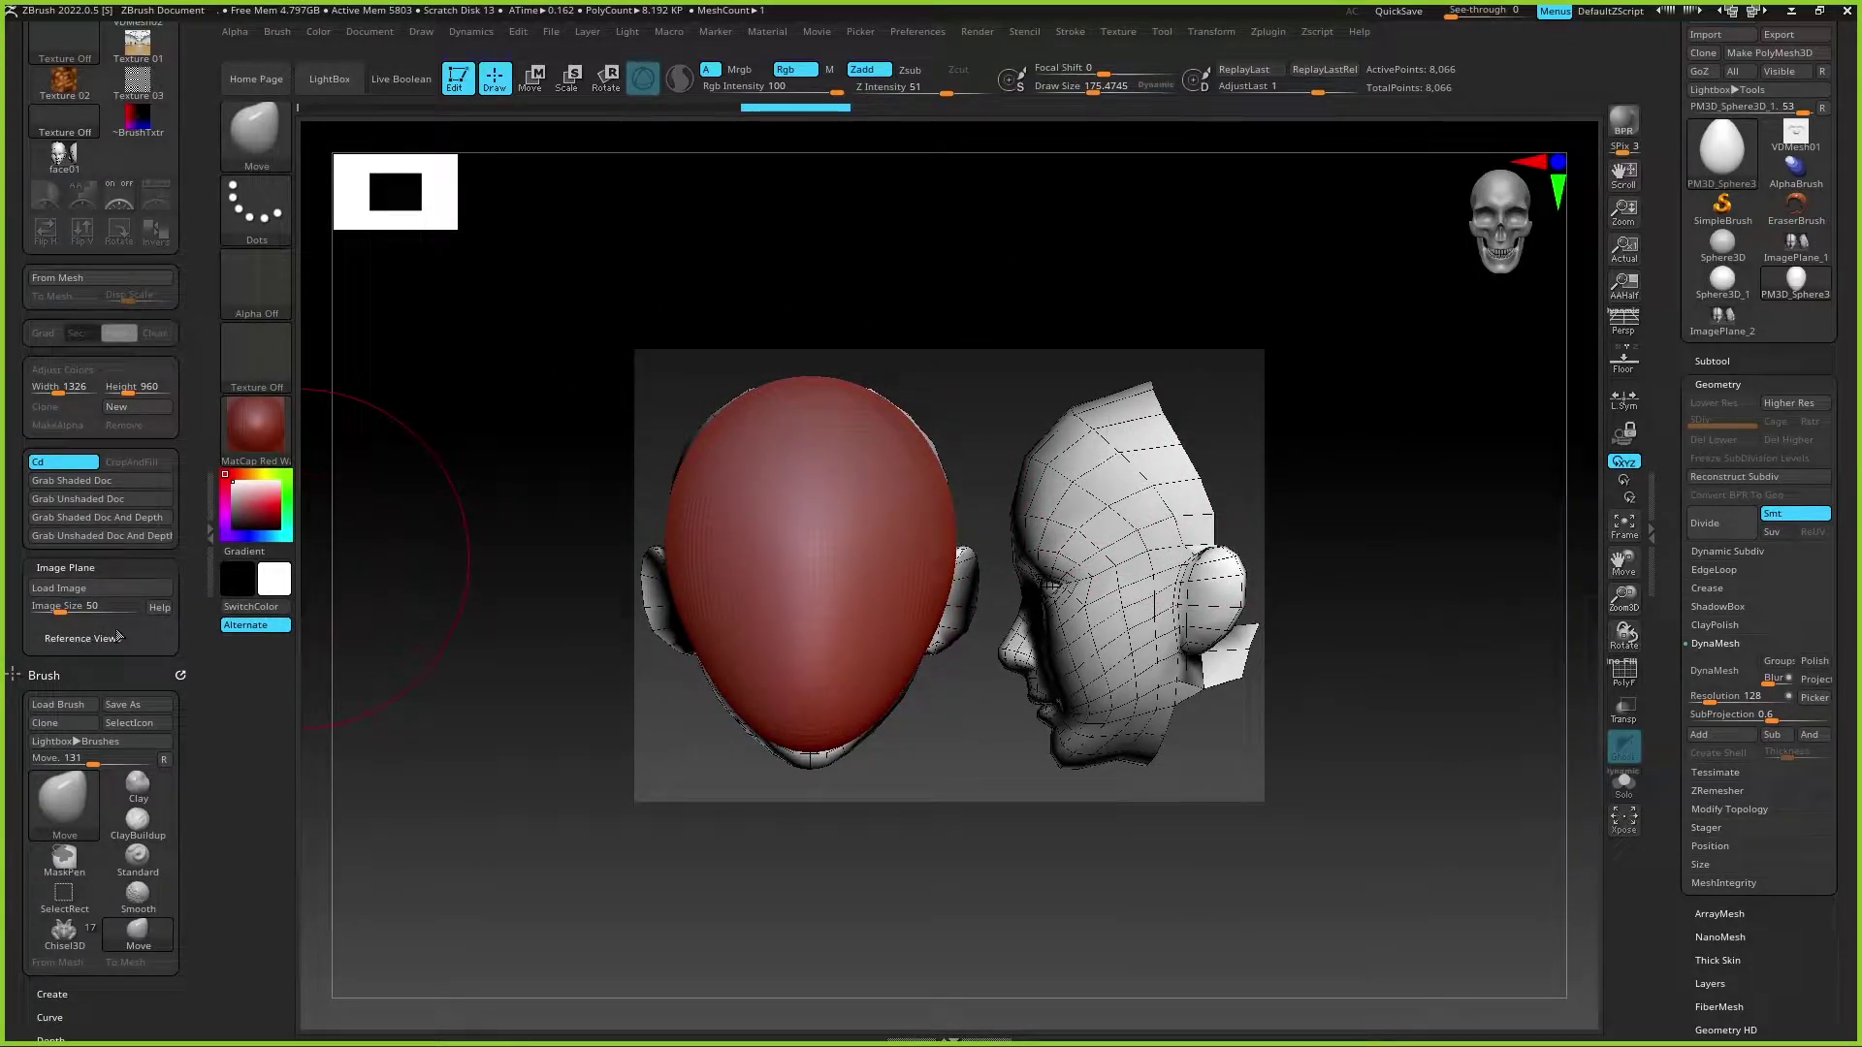
click(81, 640)
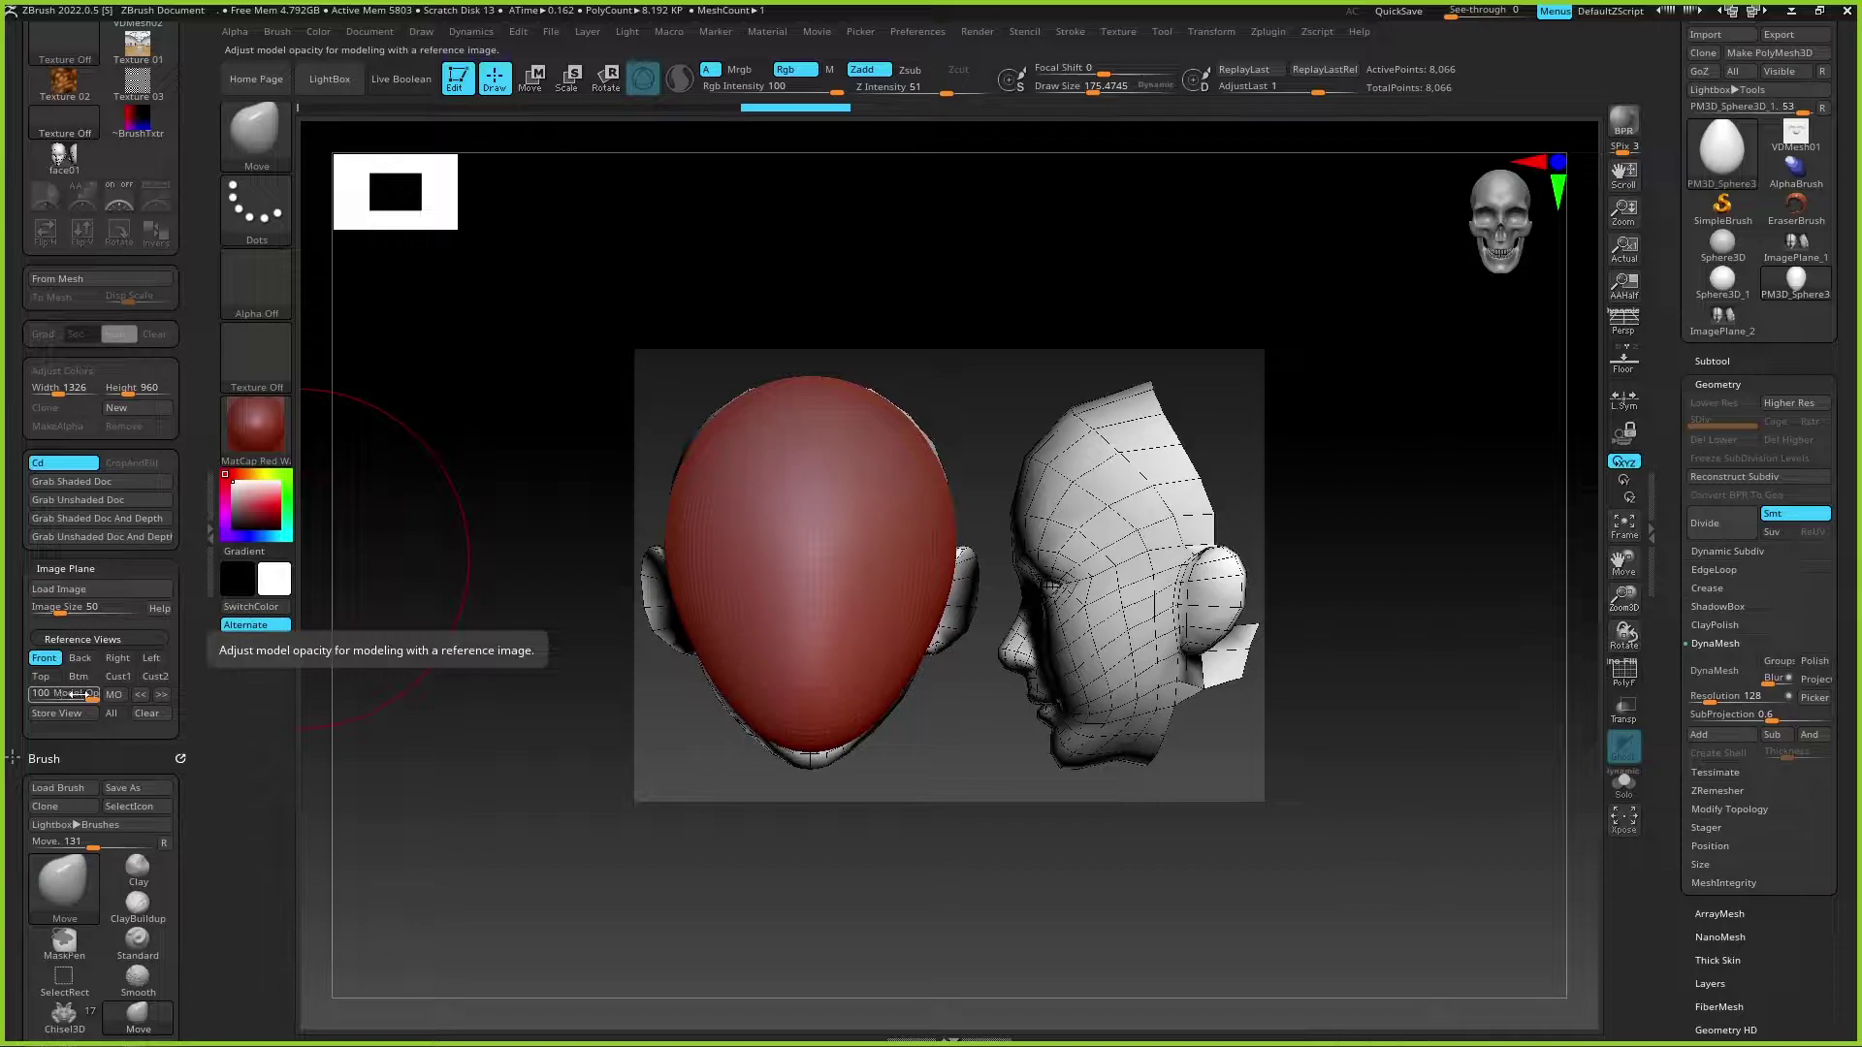
drag(77, 694, 60, 696)
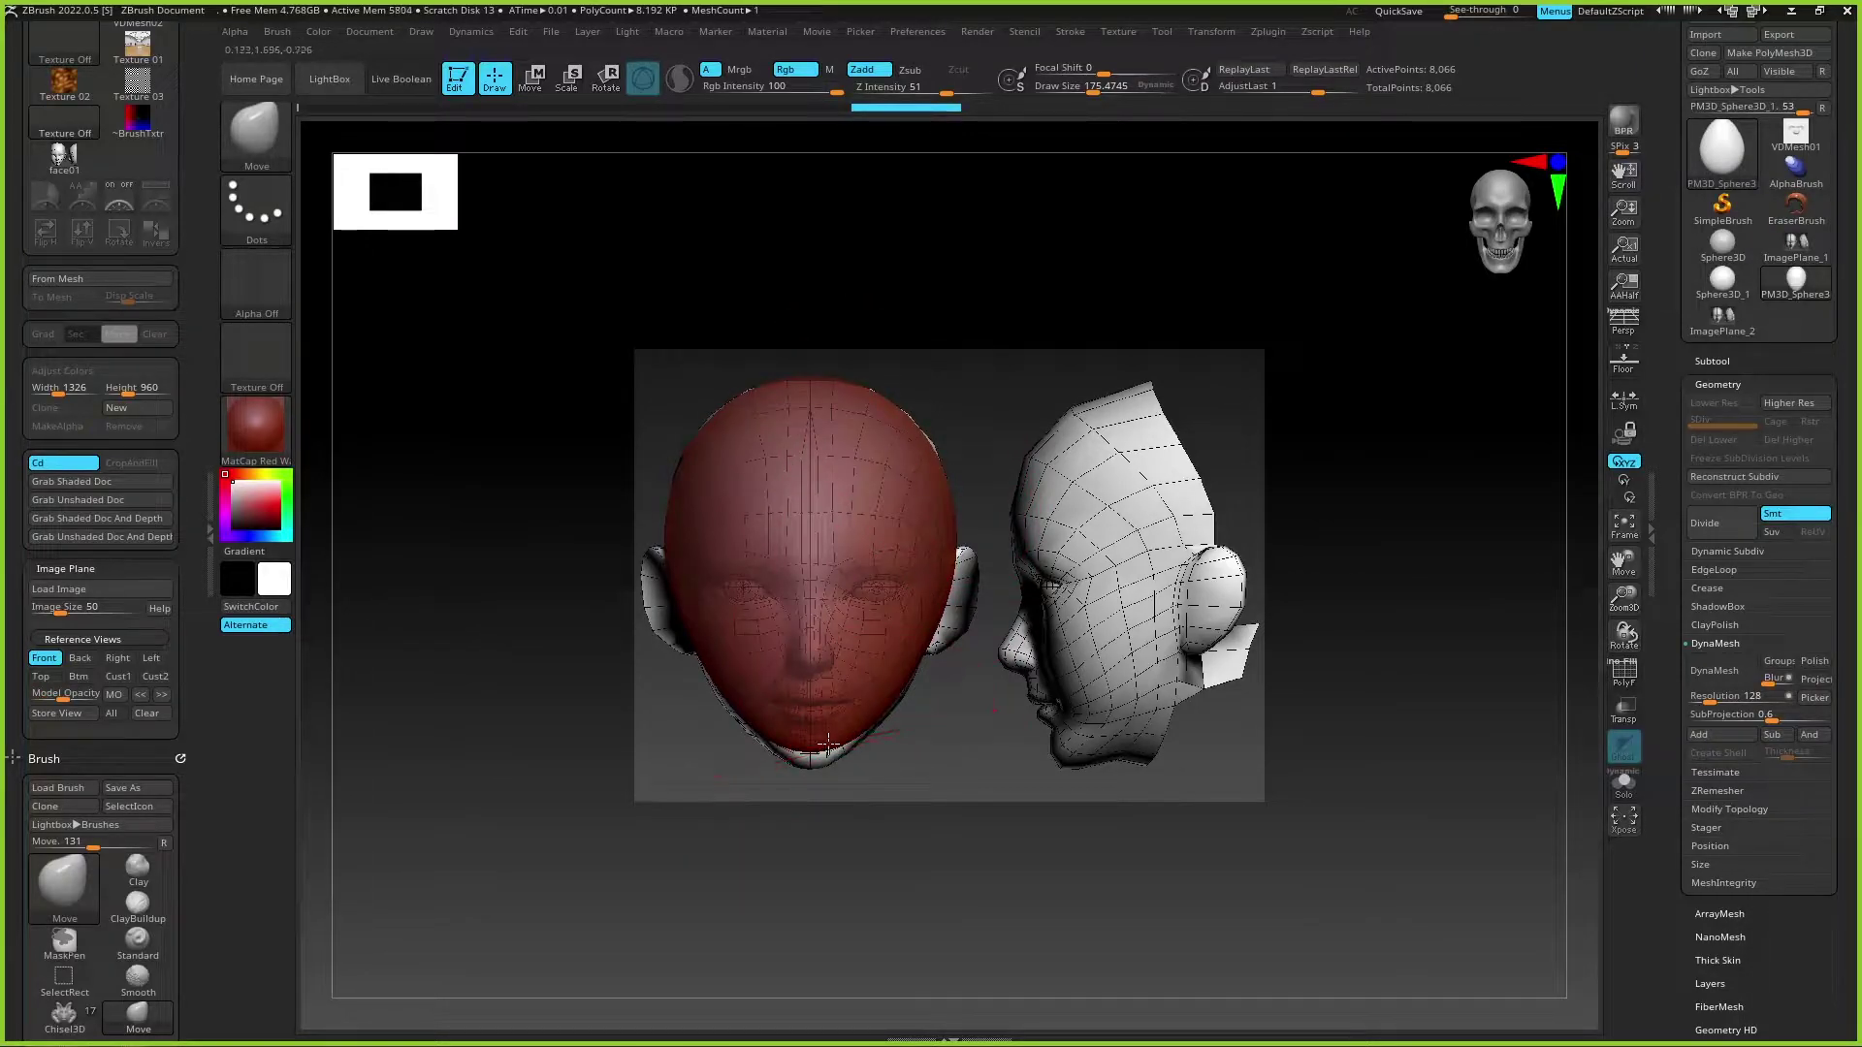
Step: Round off the egg's chin and side, undoing and redoing the reshaping, then return to front view
drag(830, 744, 826, 756)
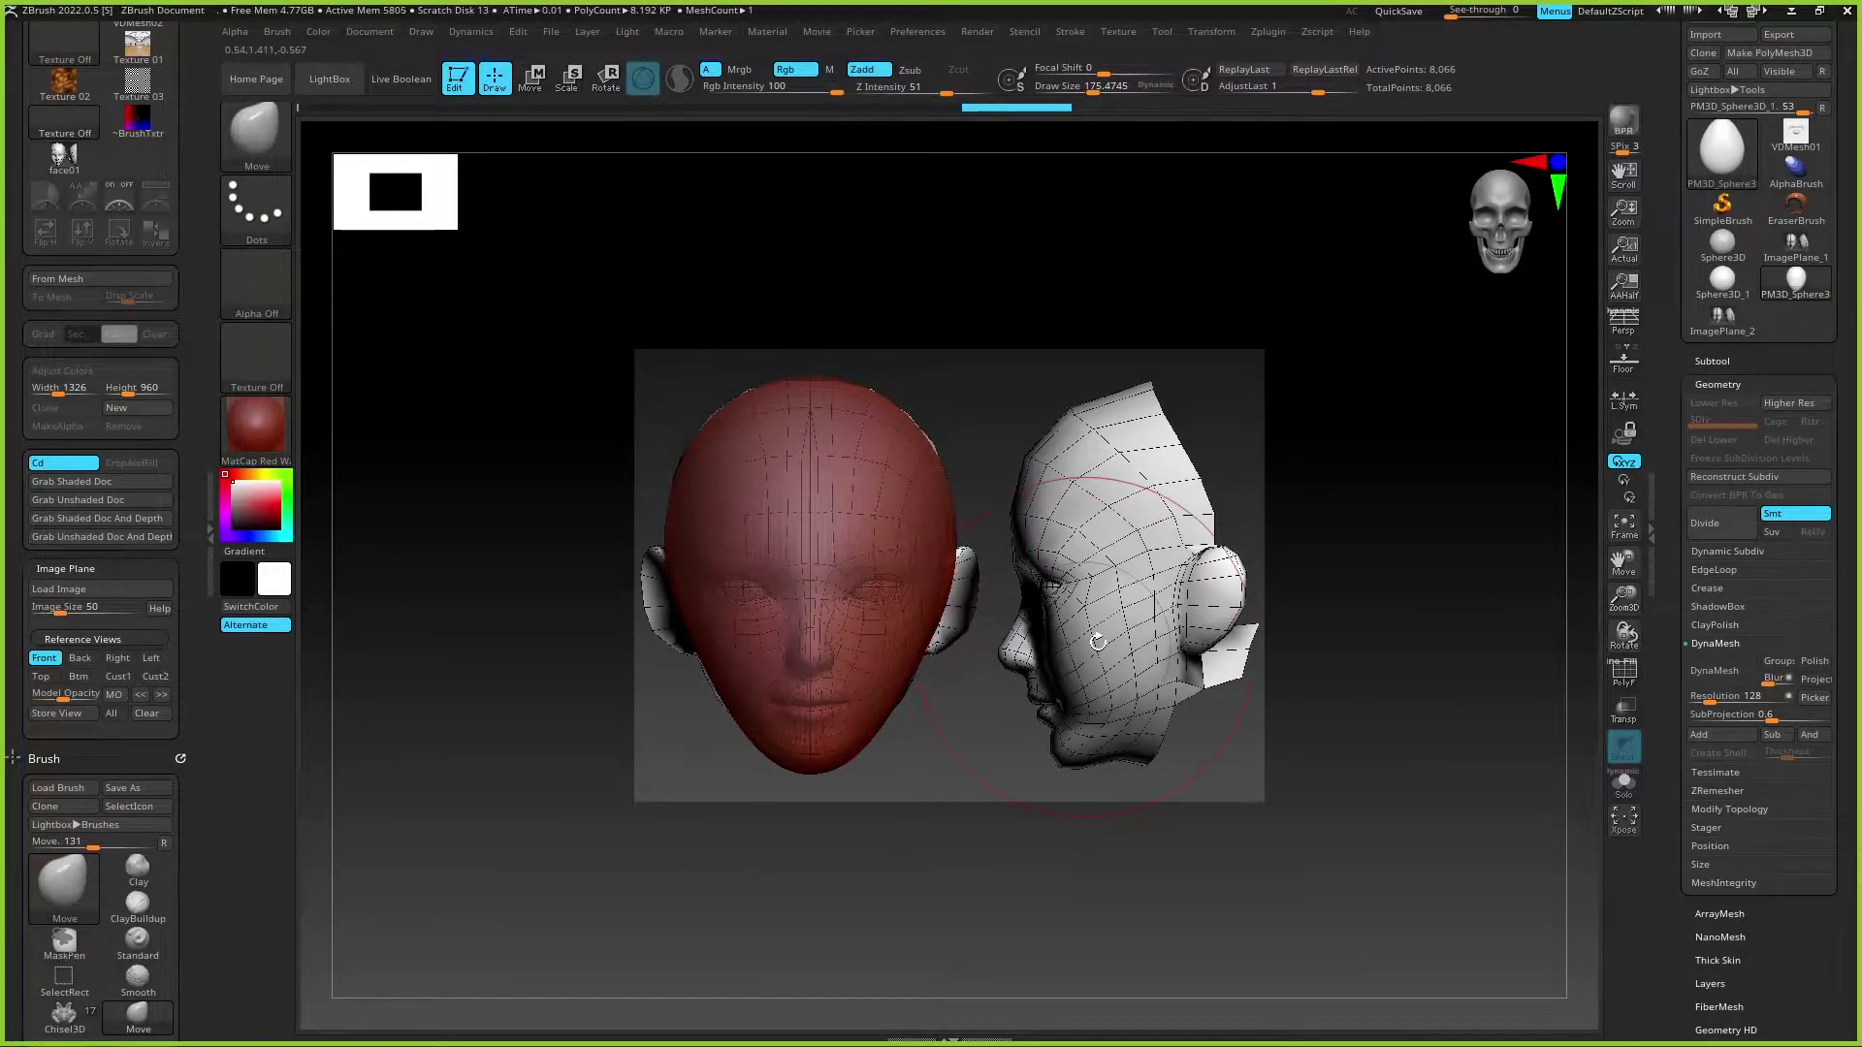
drag(1097, 641, 1288, 596)
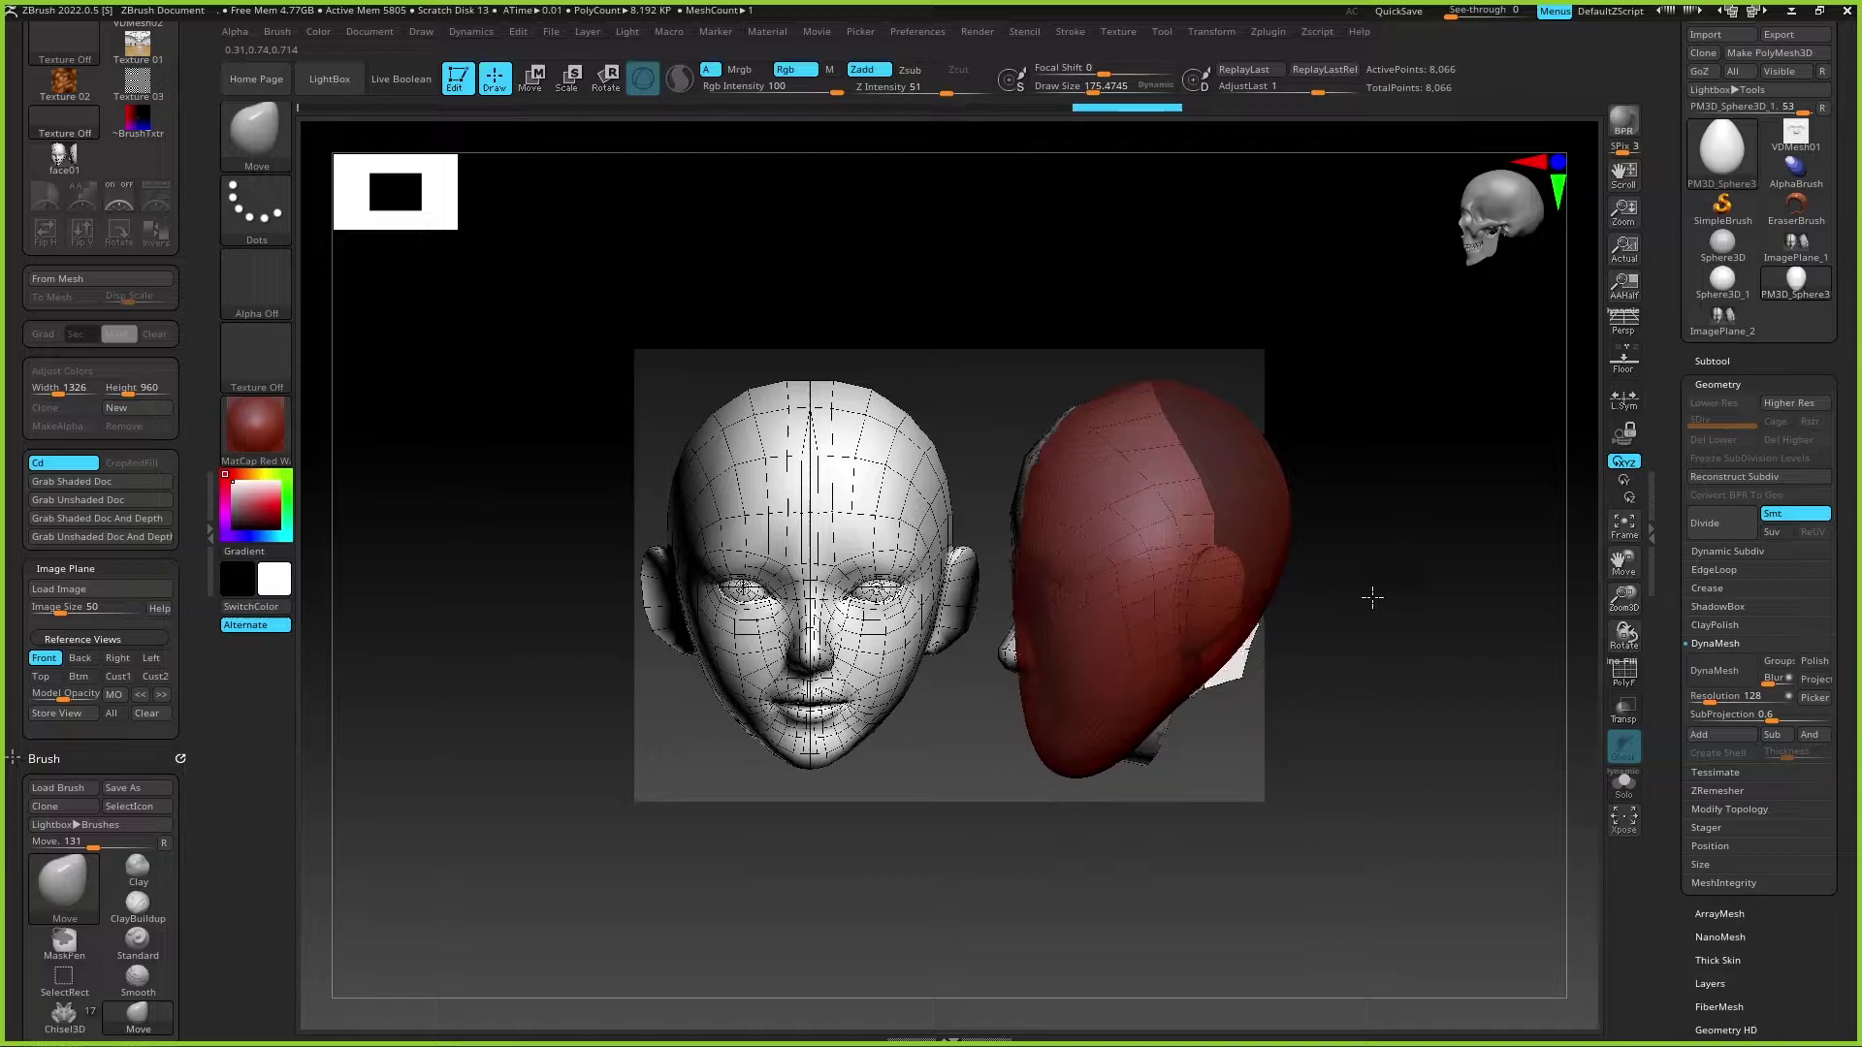
mouse_move(1371, 594)
mouse_down()
mouse_move(1340, 535)
mouse_move(1278, 548)
mouse_up()
key(ctrl+z)
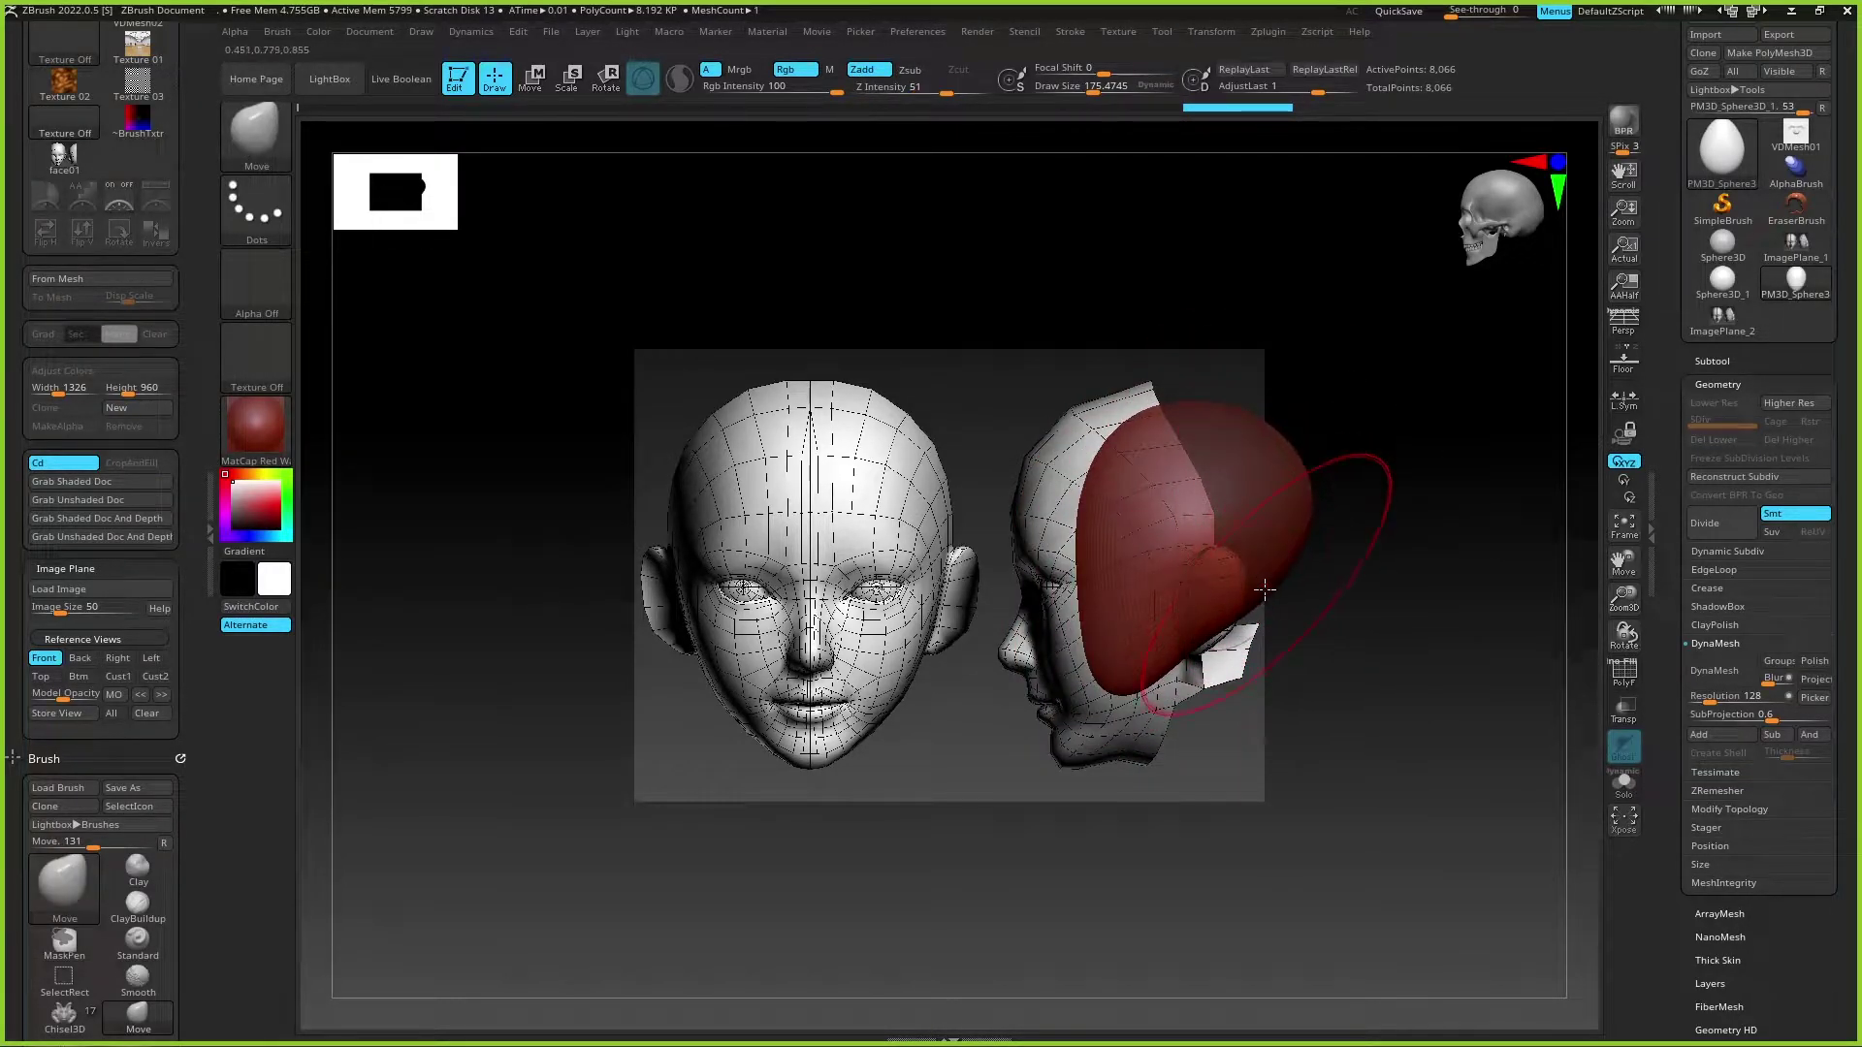
key(ctrl+z)
key(ctrl+z)
key(ctrl+z)
key(ctrl+z)
key(ctrl+shift+z)
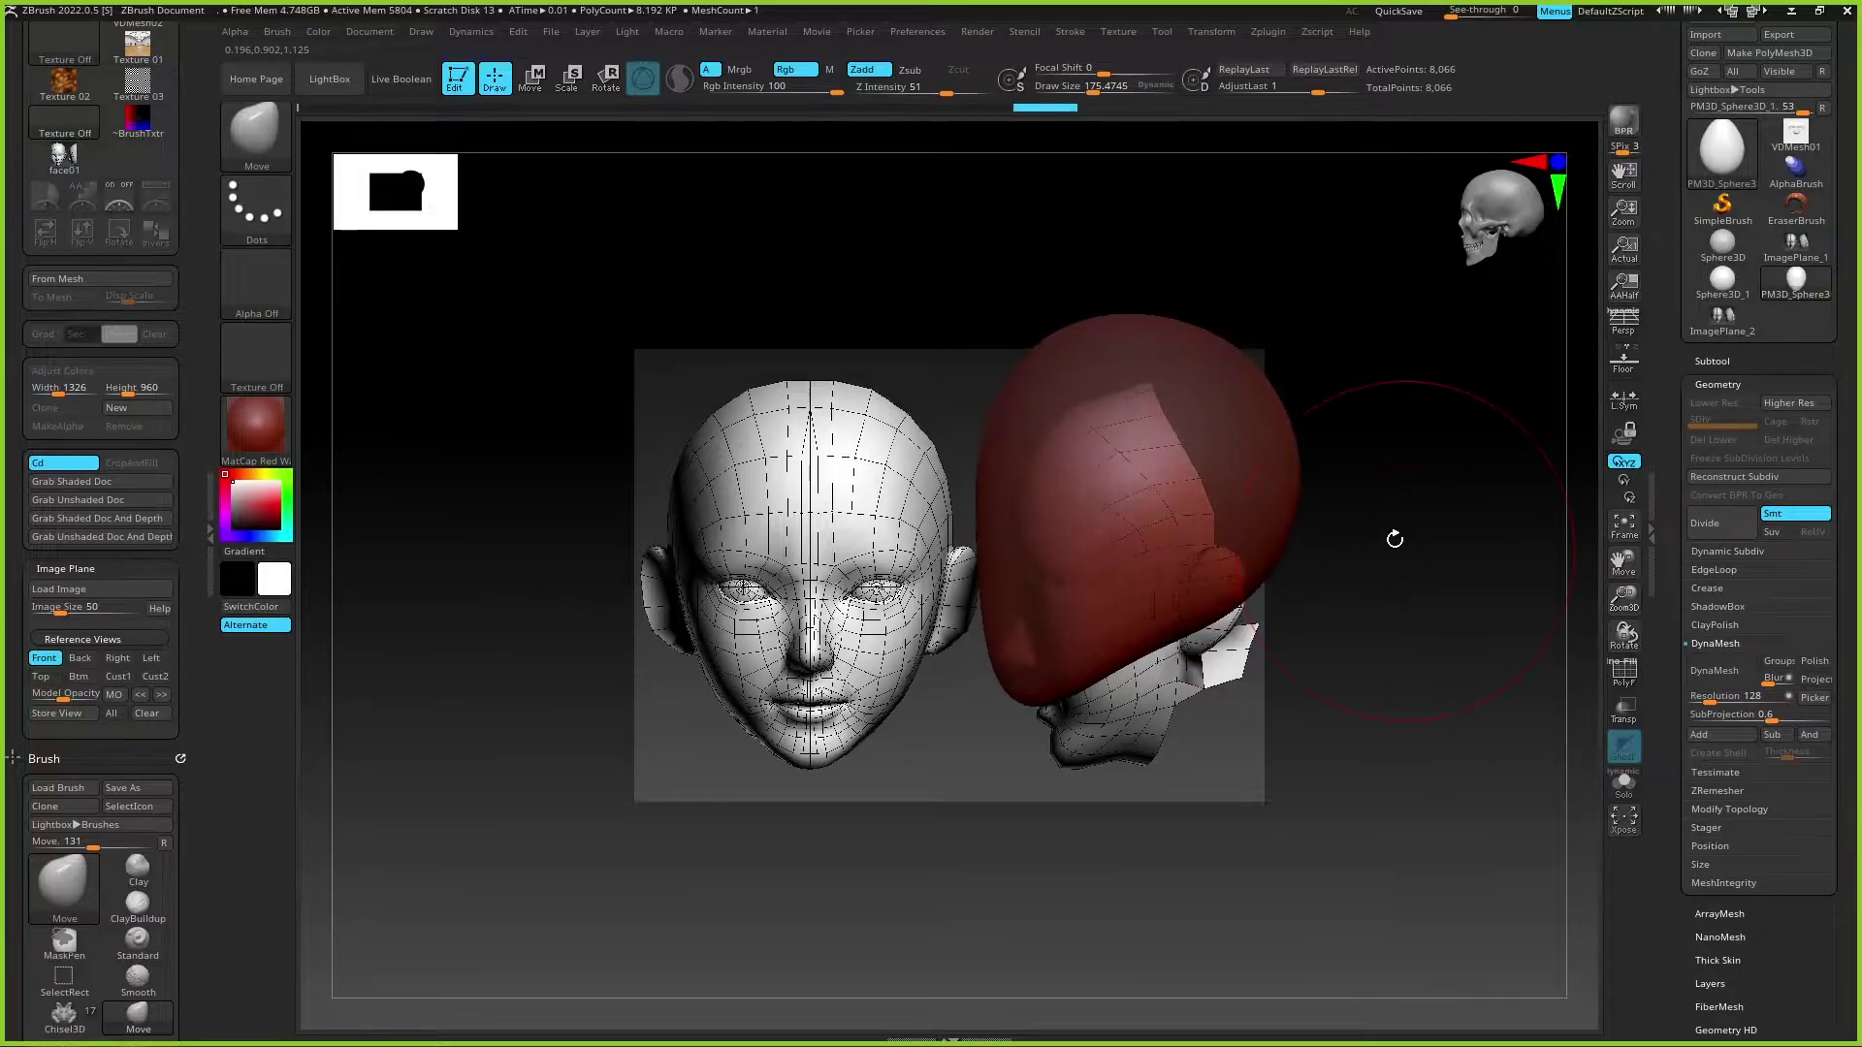
key(ctrl+shift+z)
key(ctrl+z)
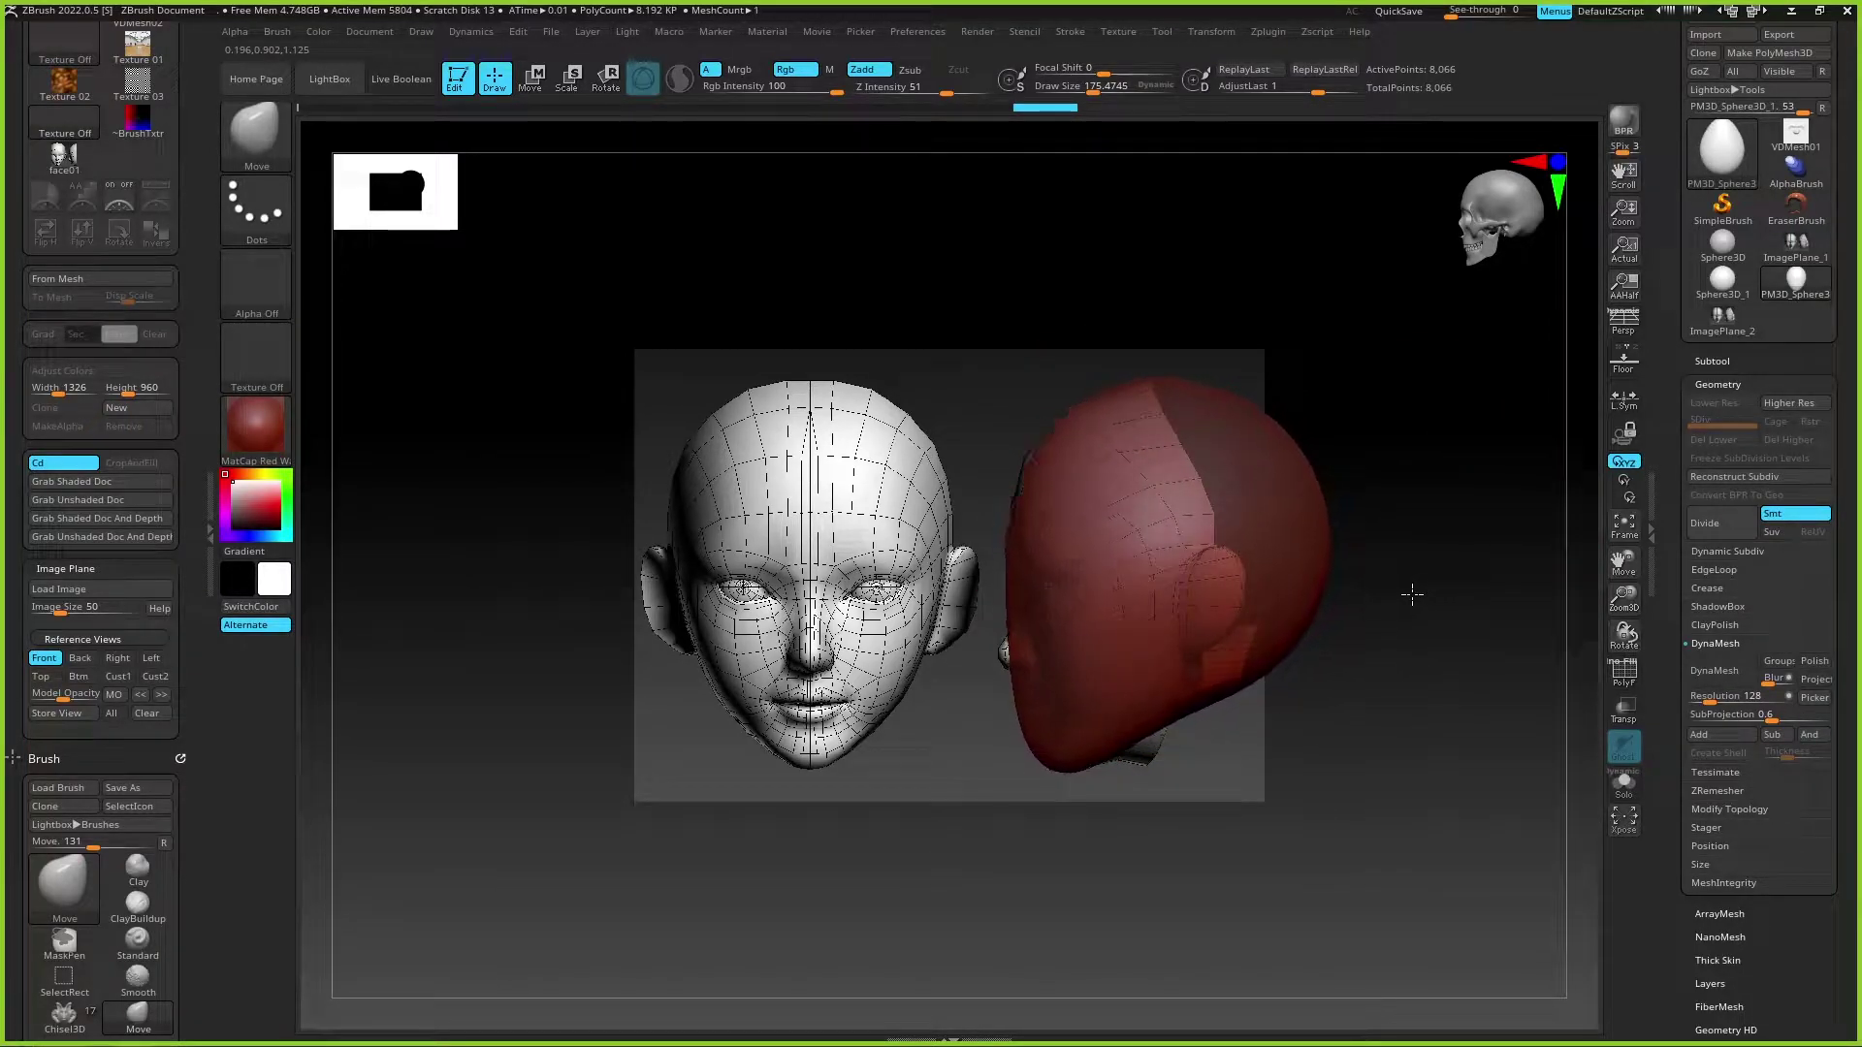
key(ctrl+shift+z)
key(ctrl+shift+z)
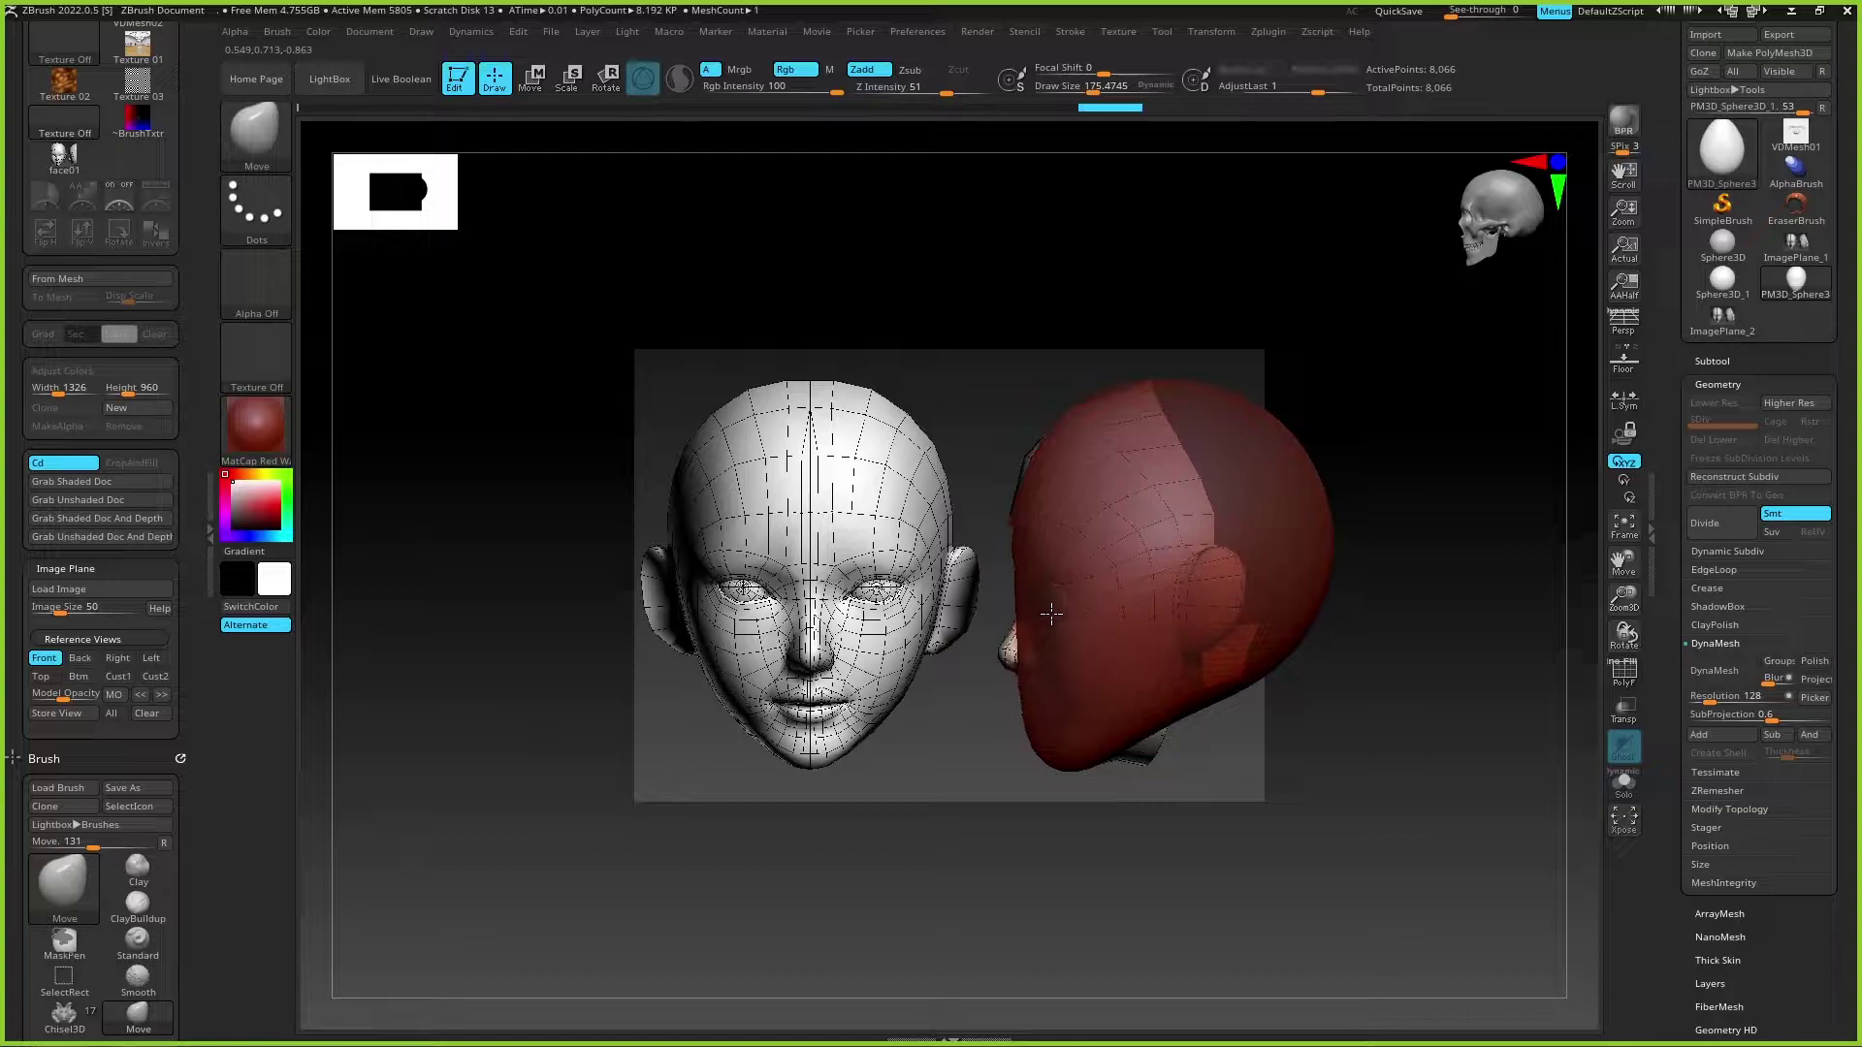
key(ctrl+shift+z)
key(ctrl+shift+z)
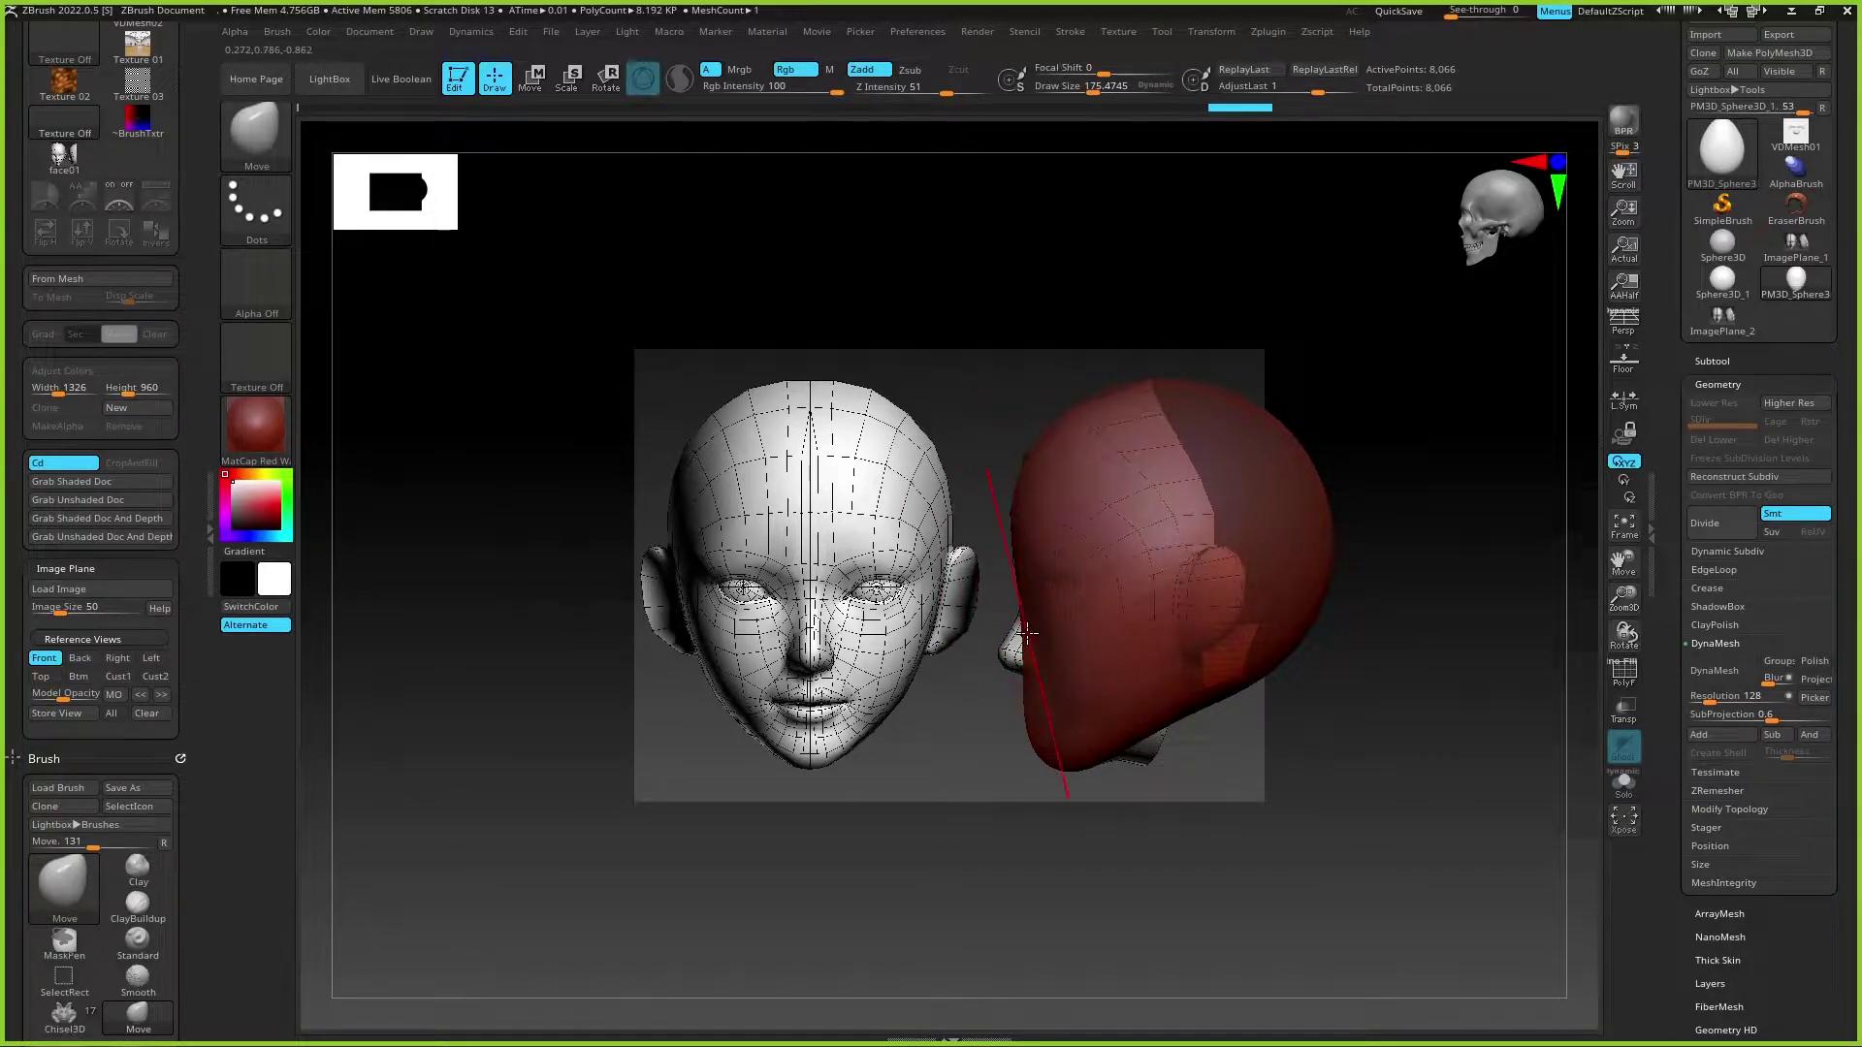
drag(1155, 832, 1226, 776)
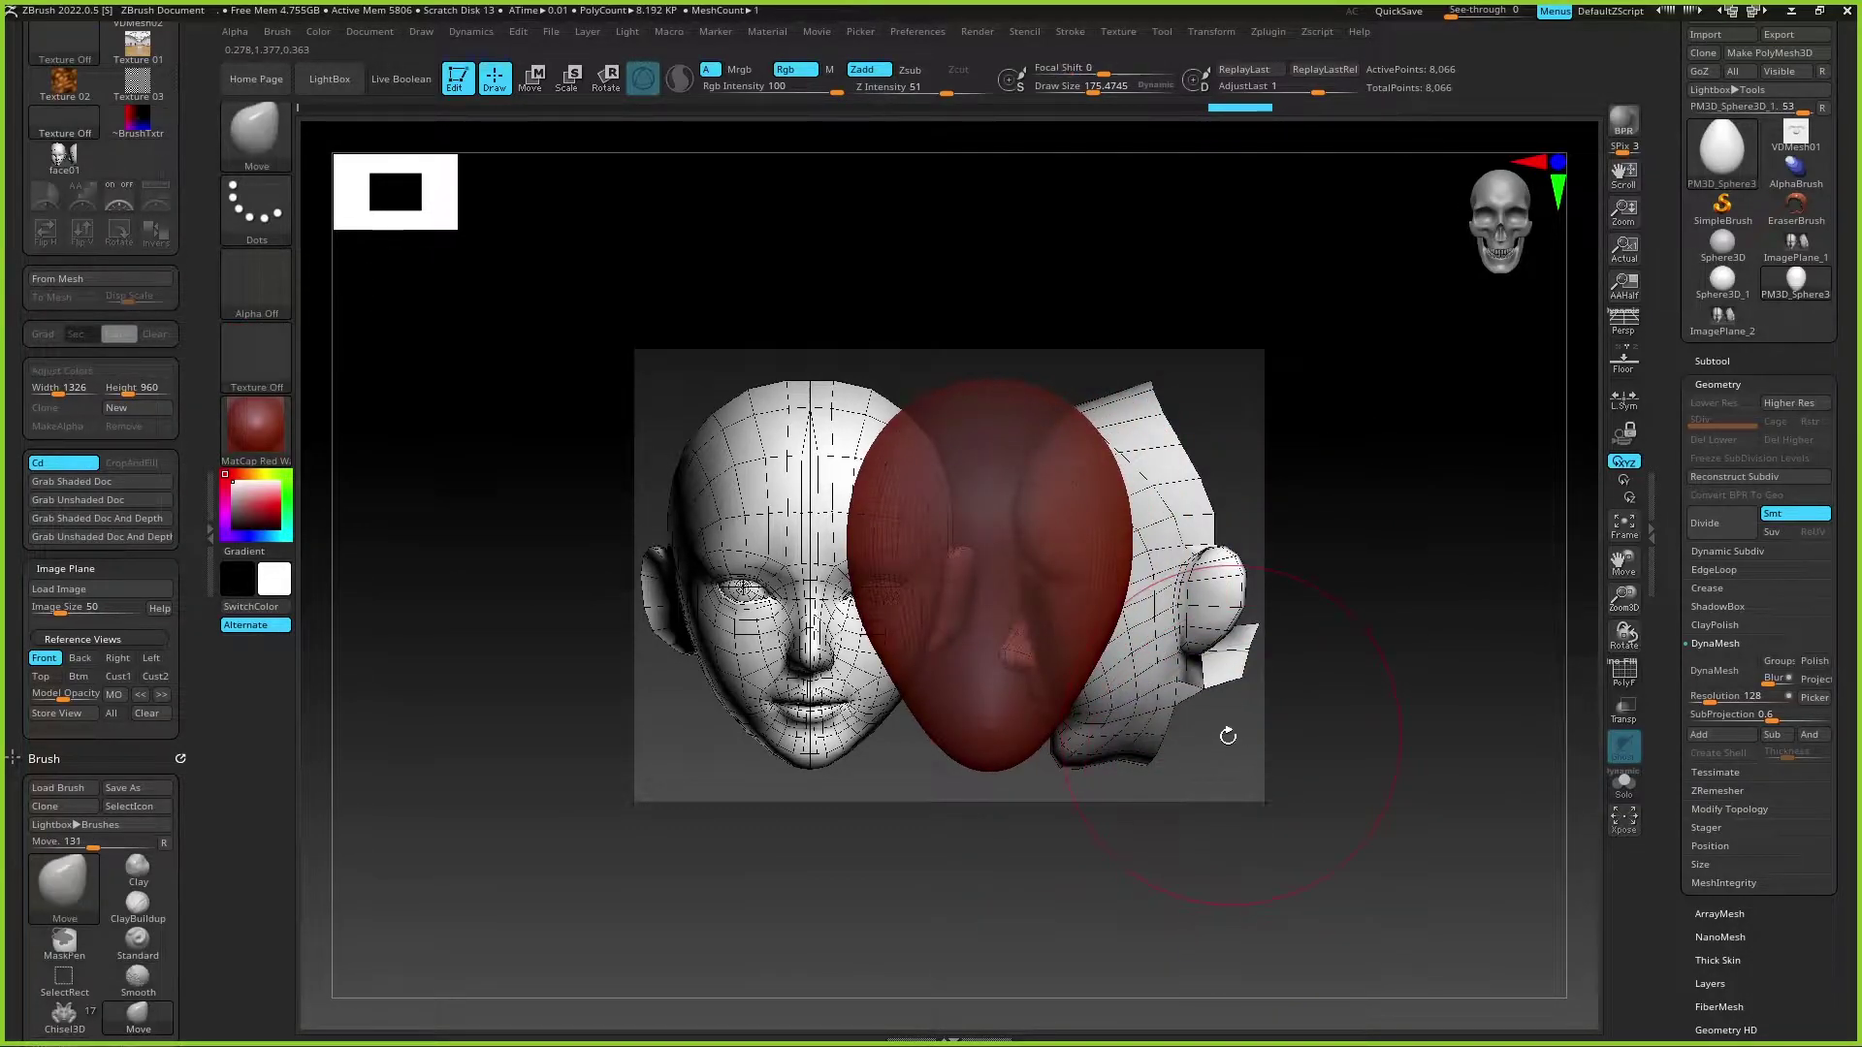
Step: Cycle through the Back, Right, Left and Bottom reference views and expand Document's ZAppLink properties
click(81, 659)
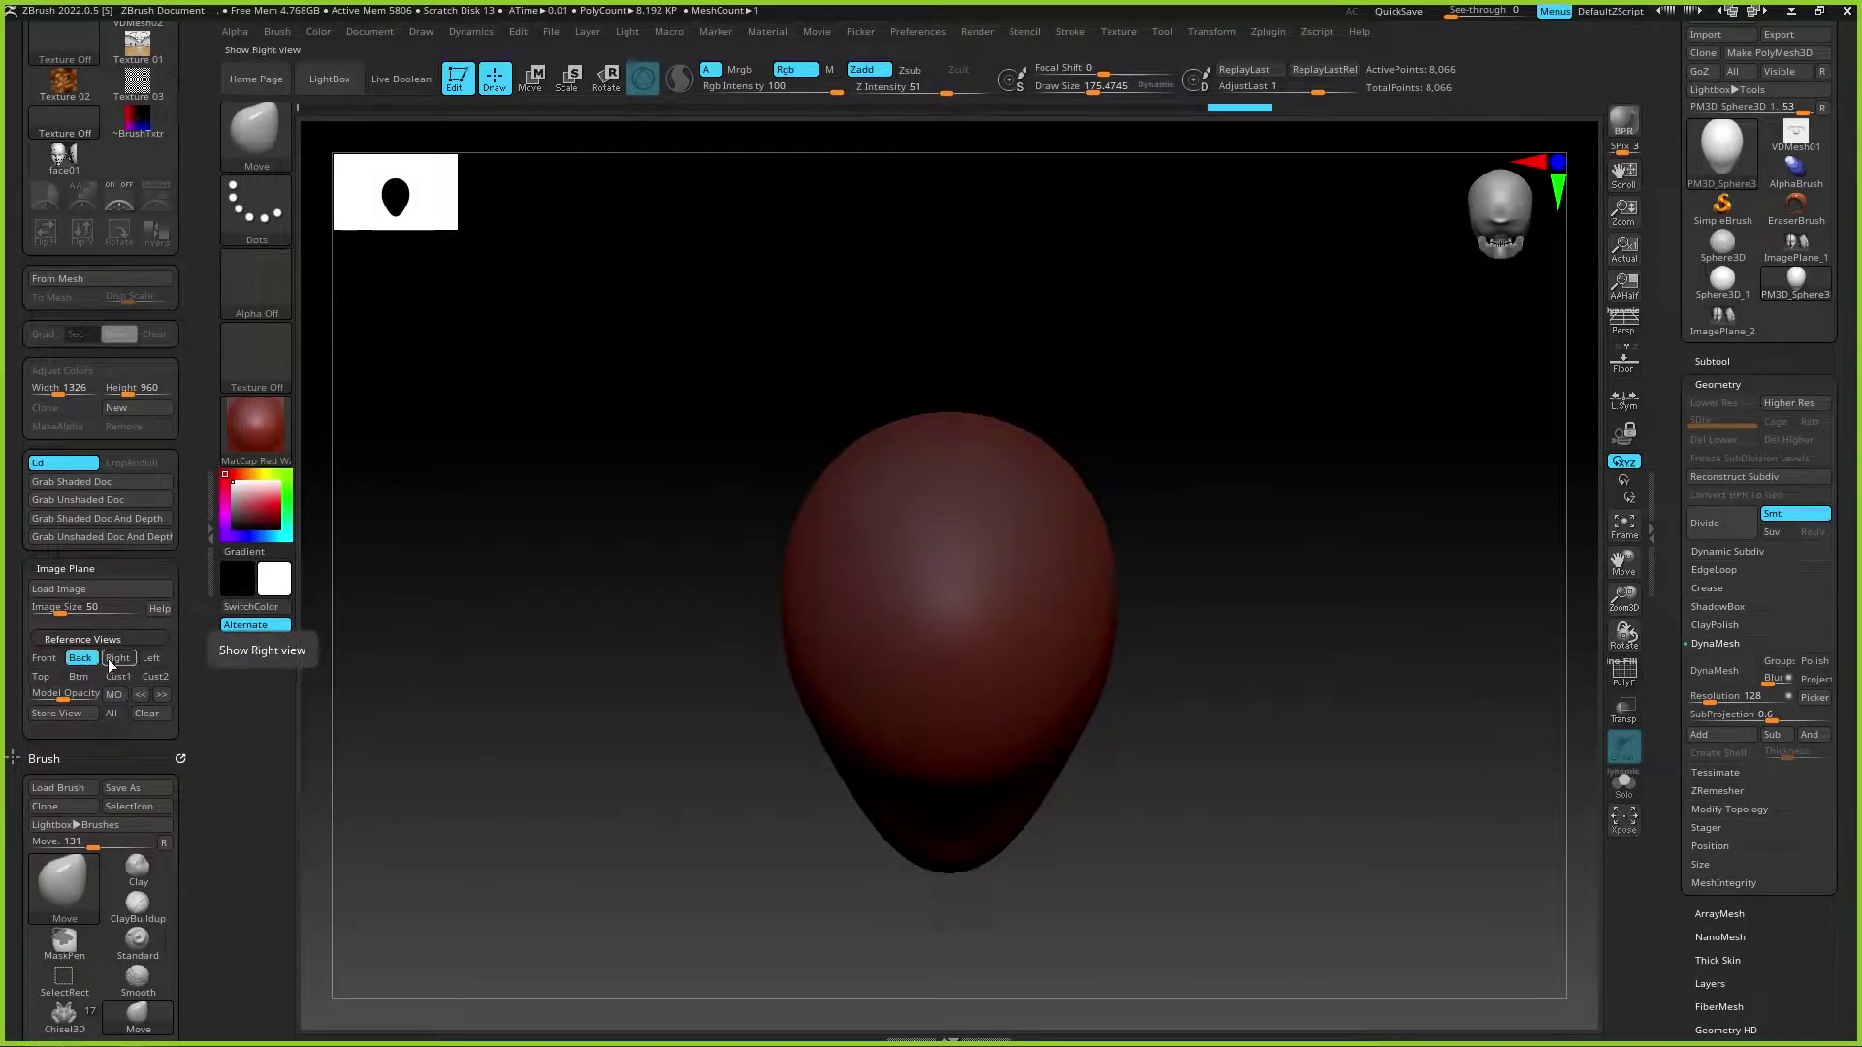
click(113, 659)
click(153, 659)
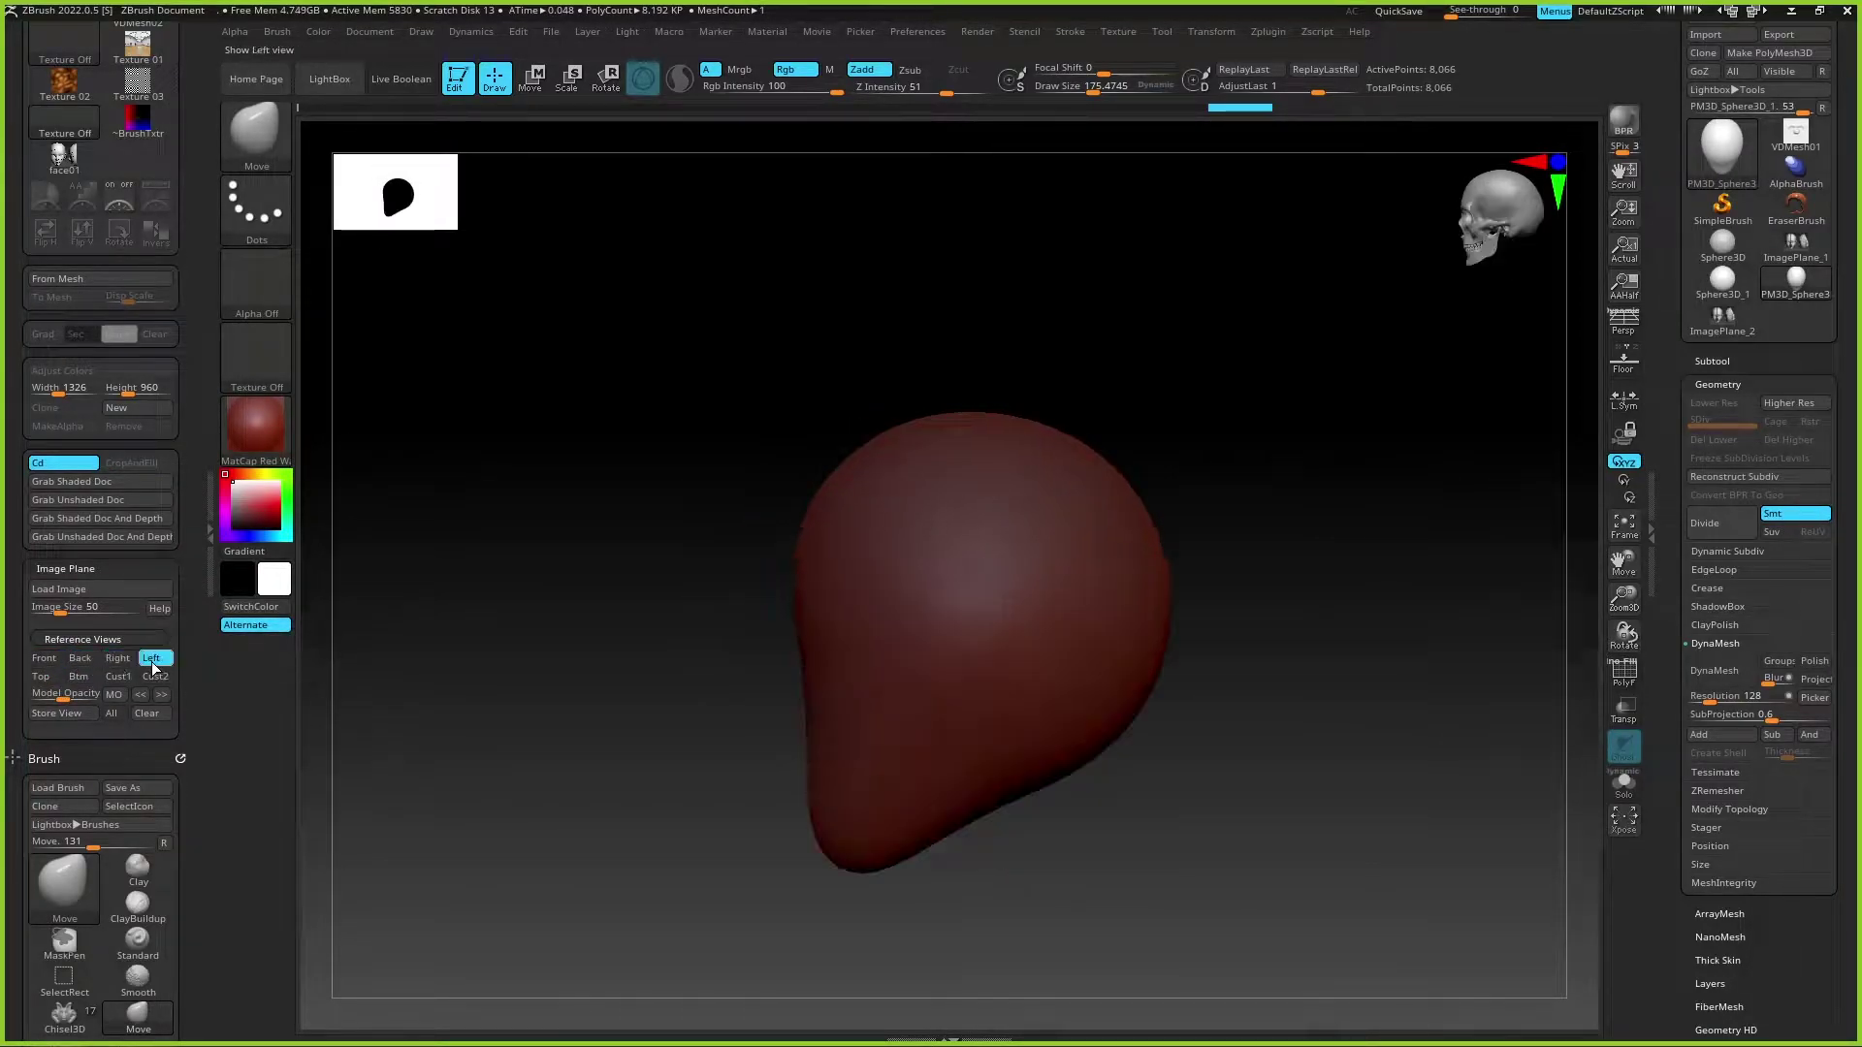
click(47, 679)
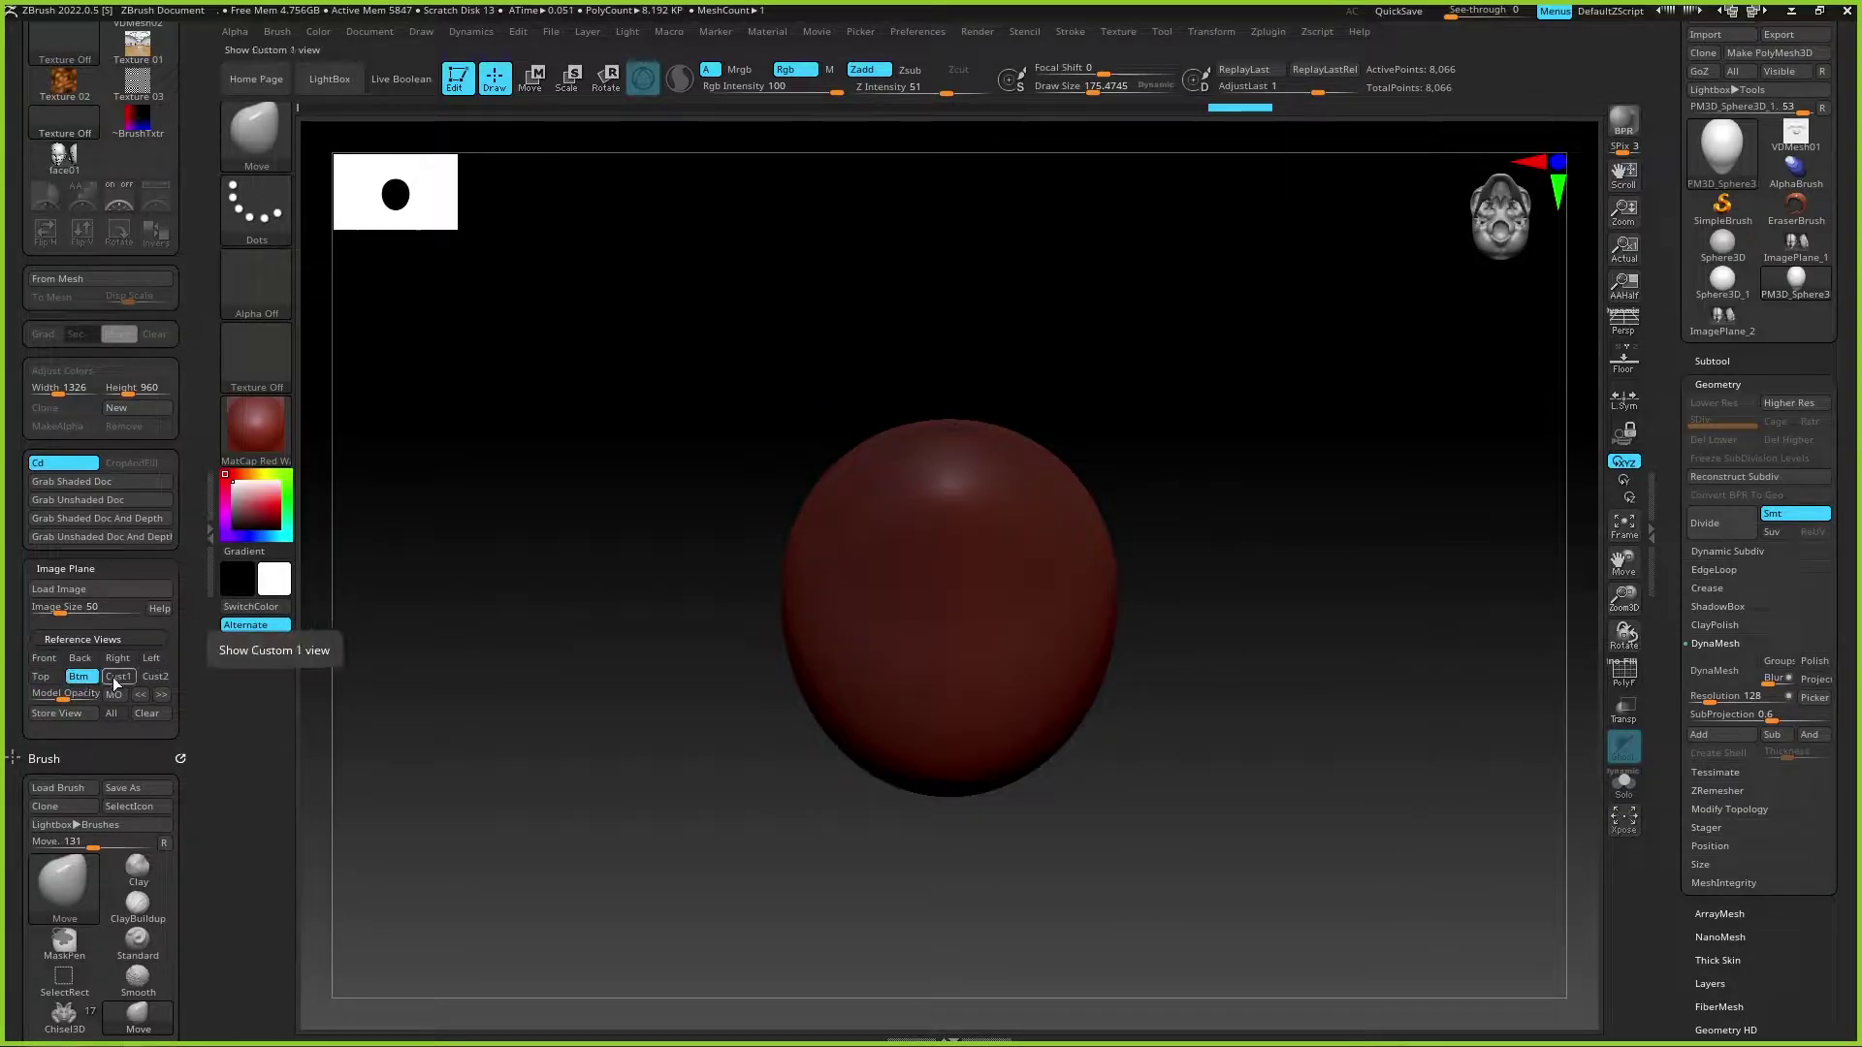
click(47, 679)
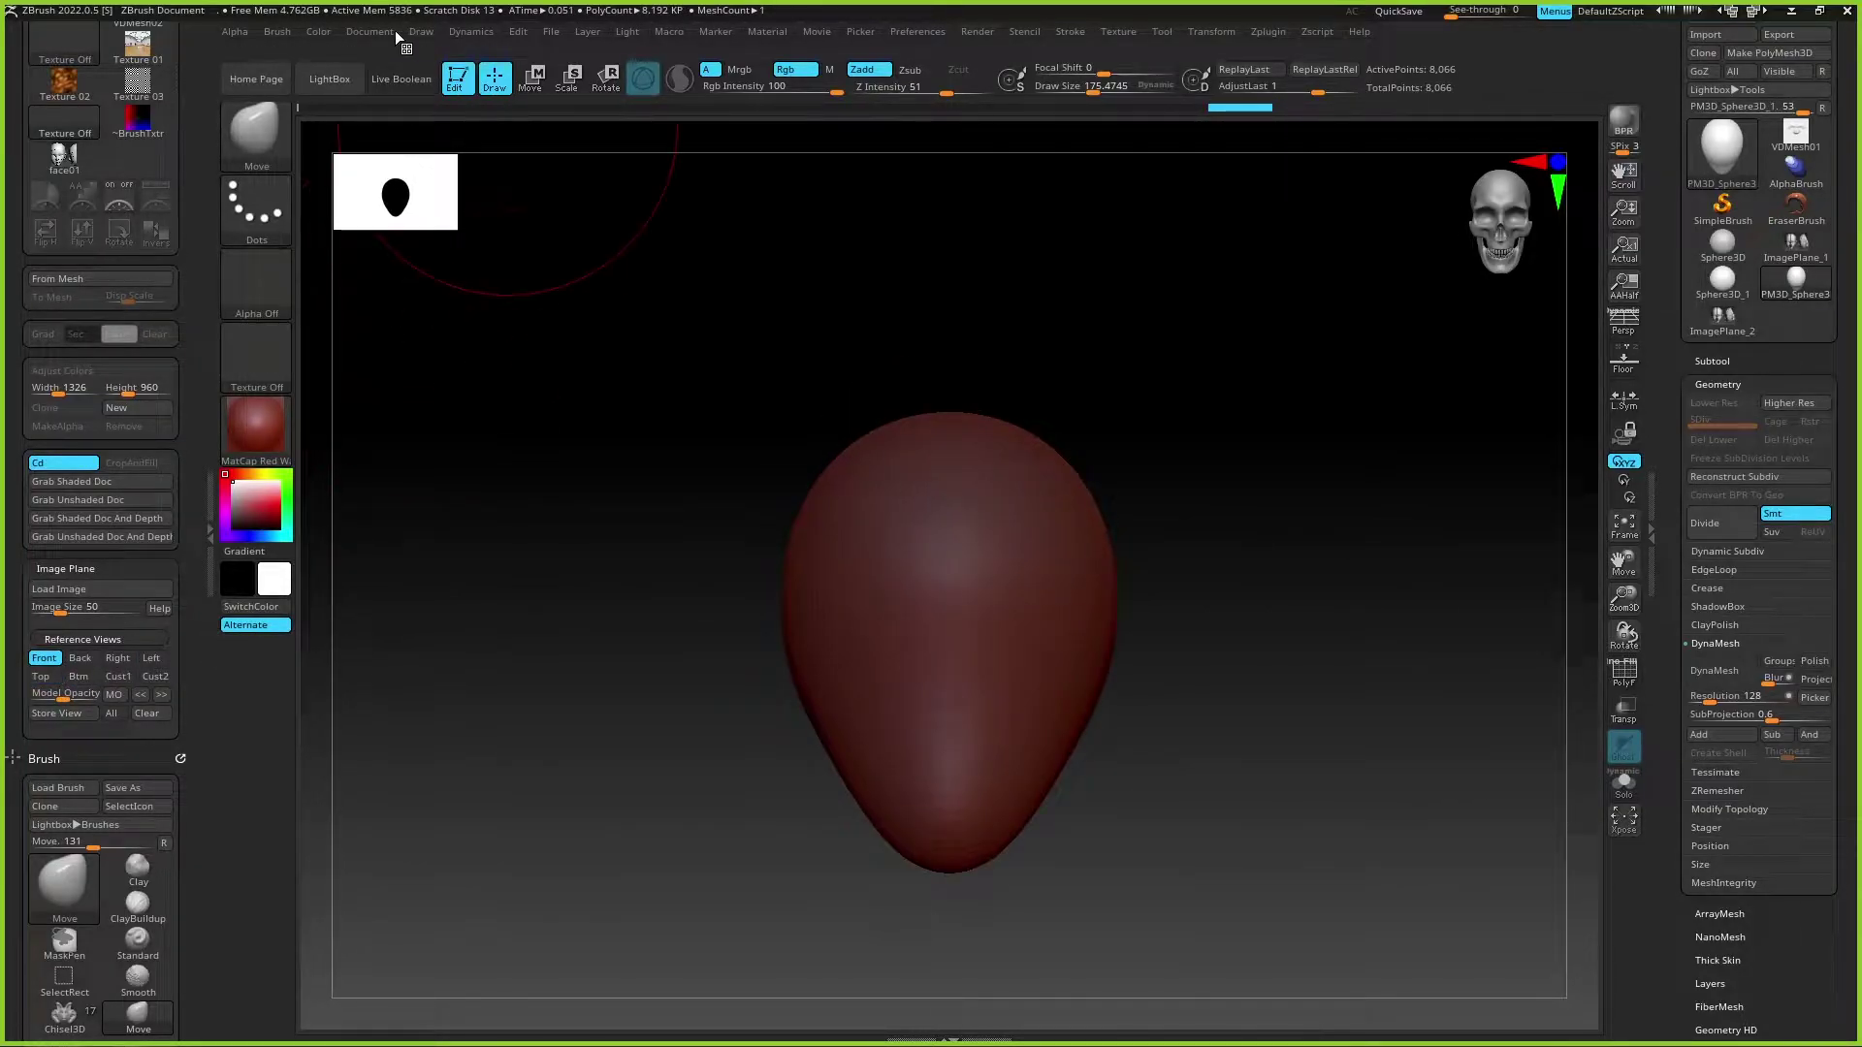
click(473, 33)
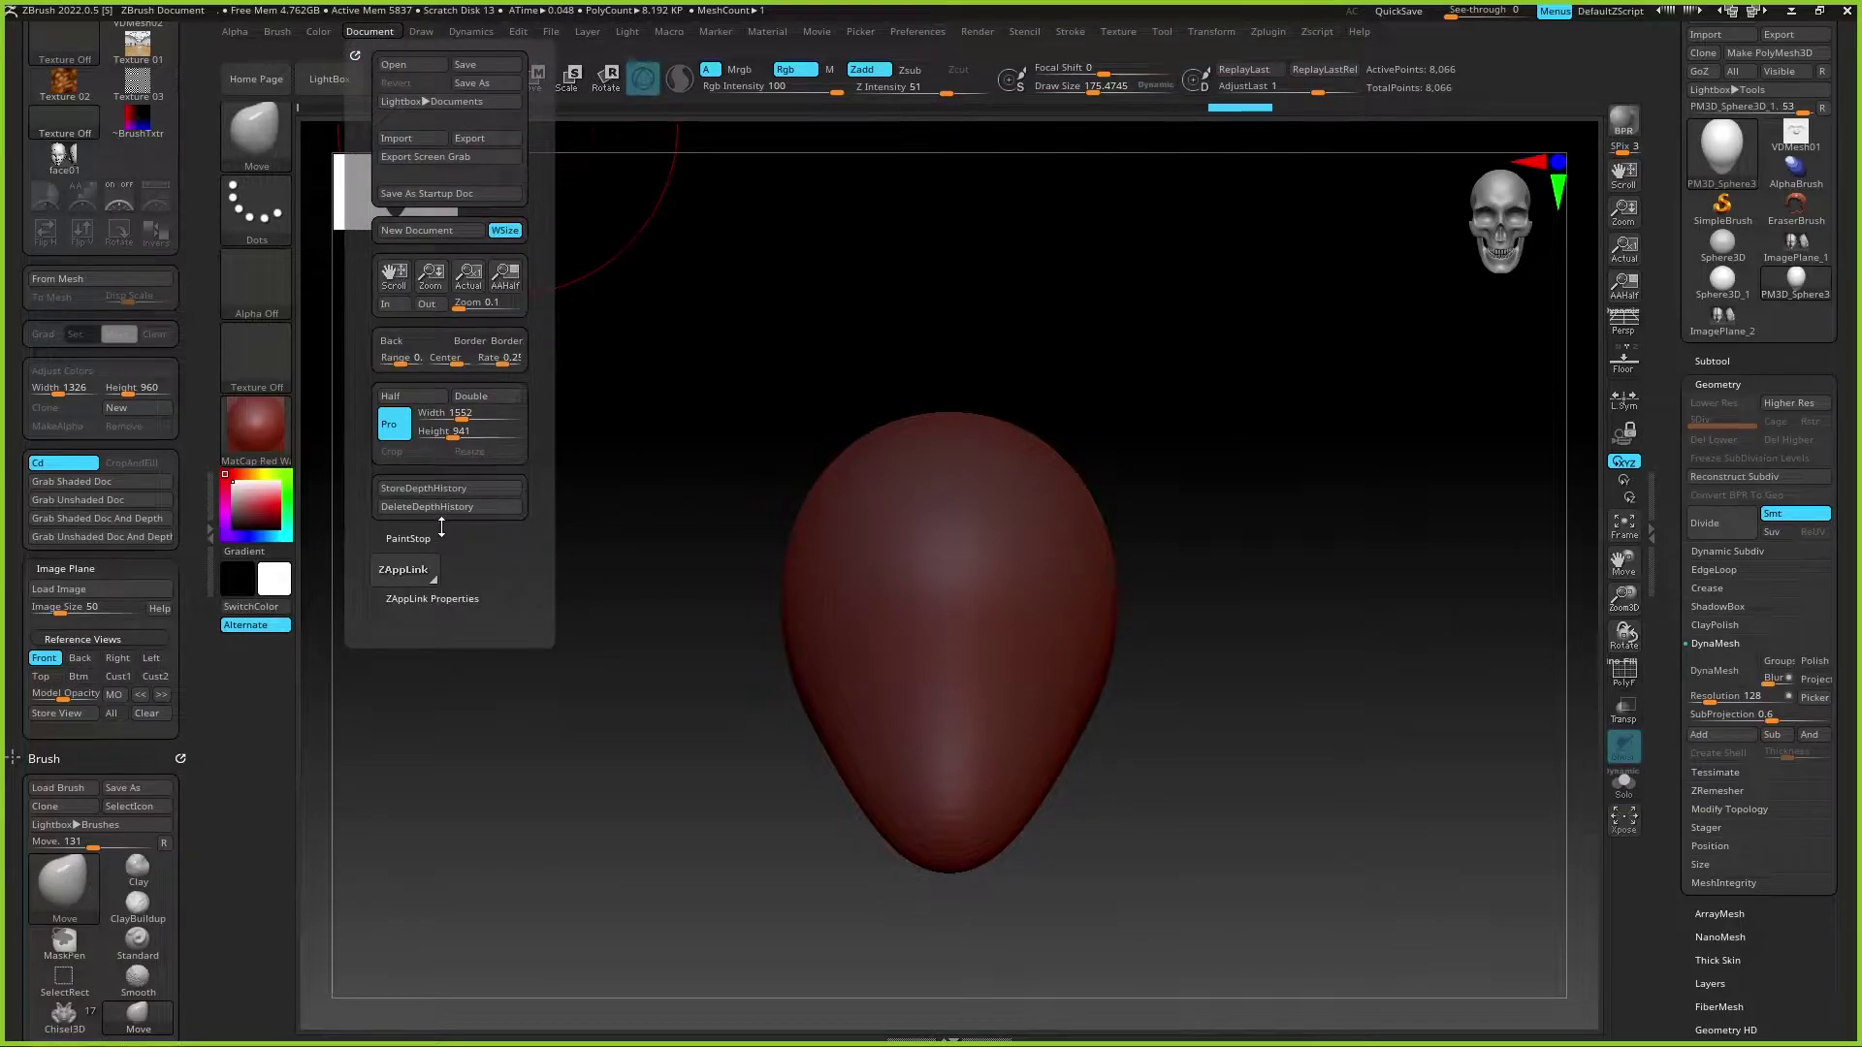
click(455, 598)
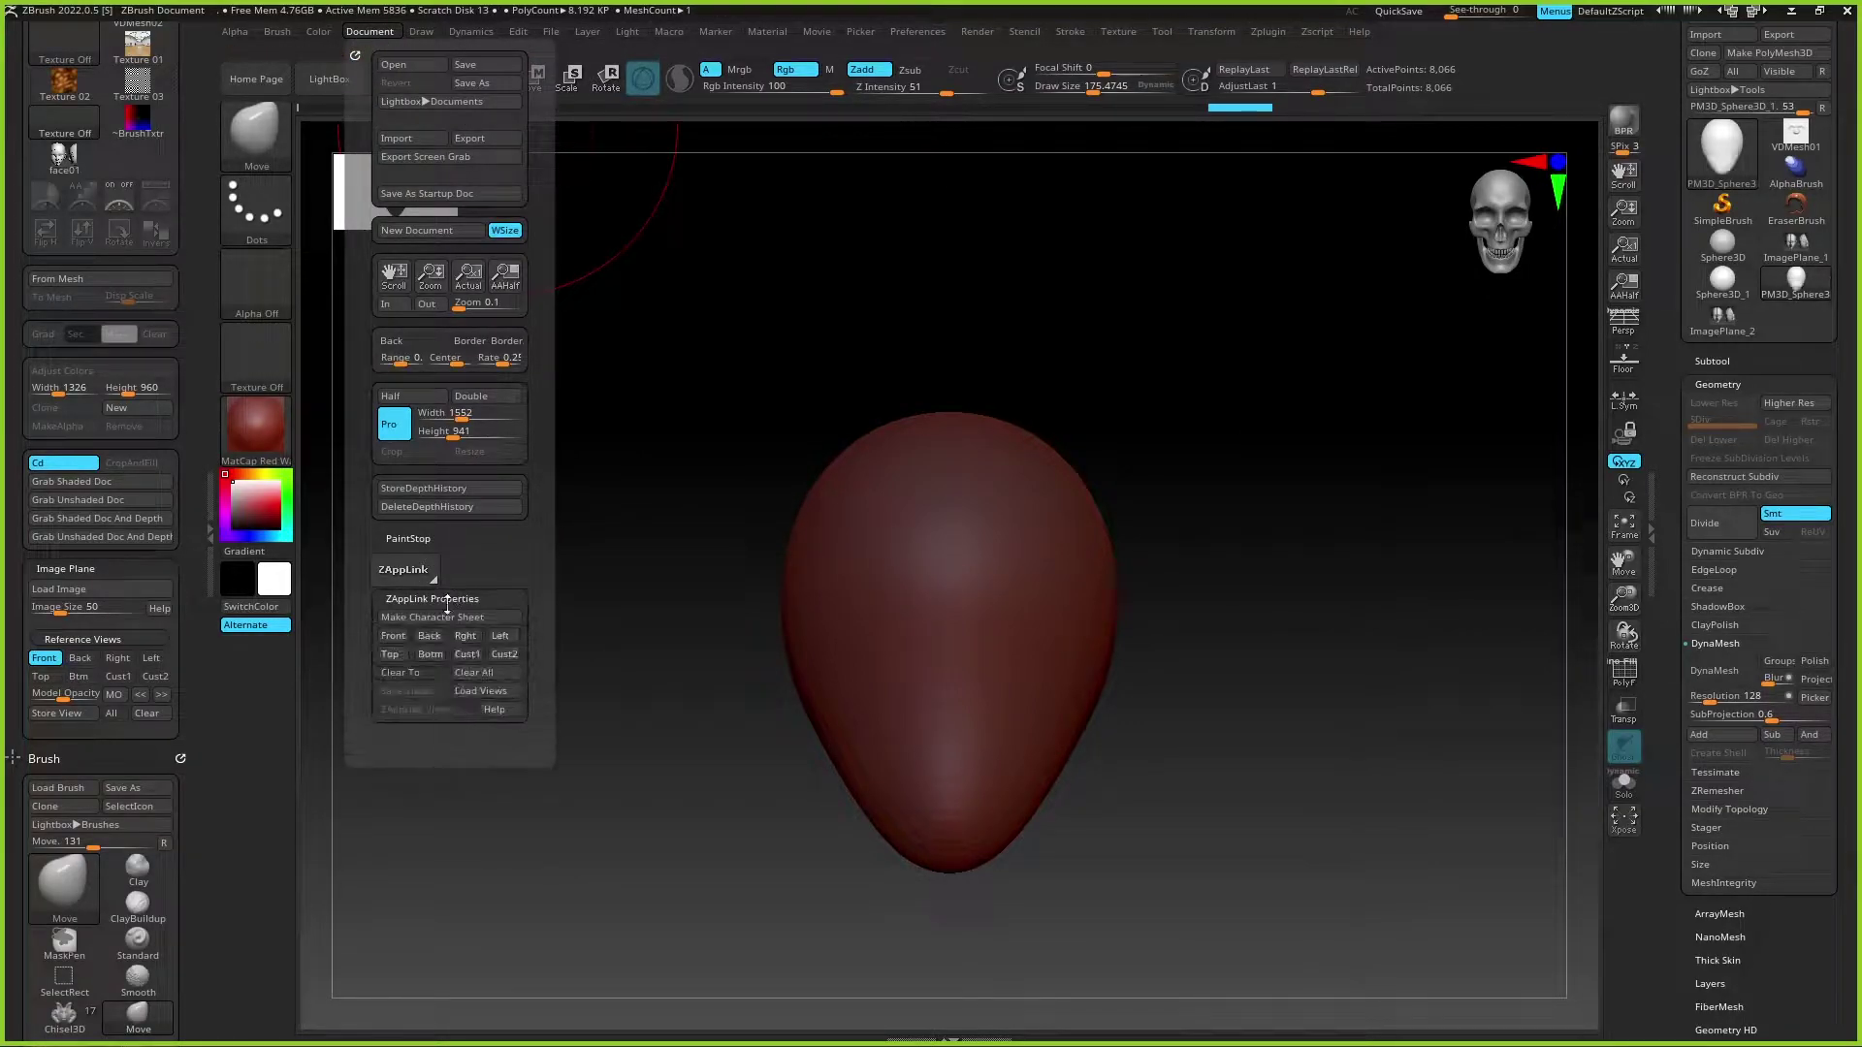
Step: Preview the egg from the Left, Top and Cust2 reference views, ending on Front
click(79, 657)
click(151, 658)
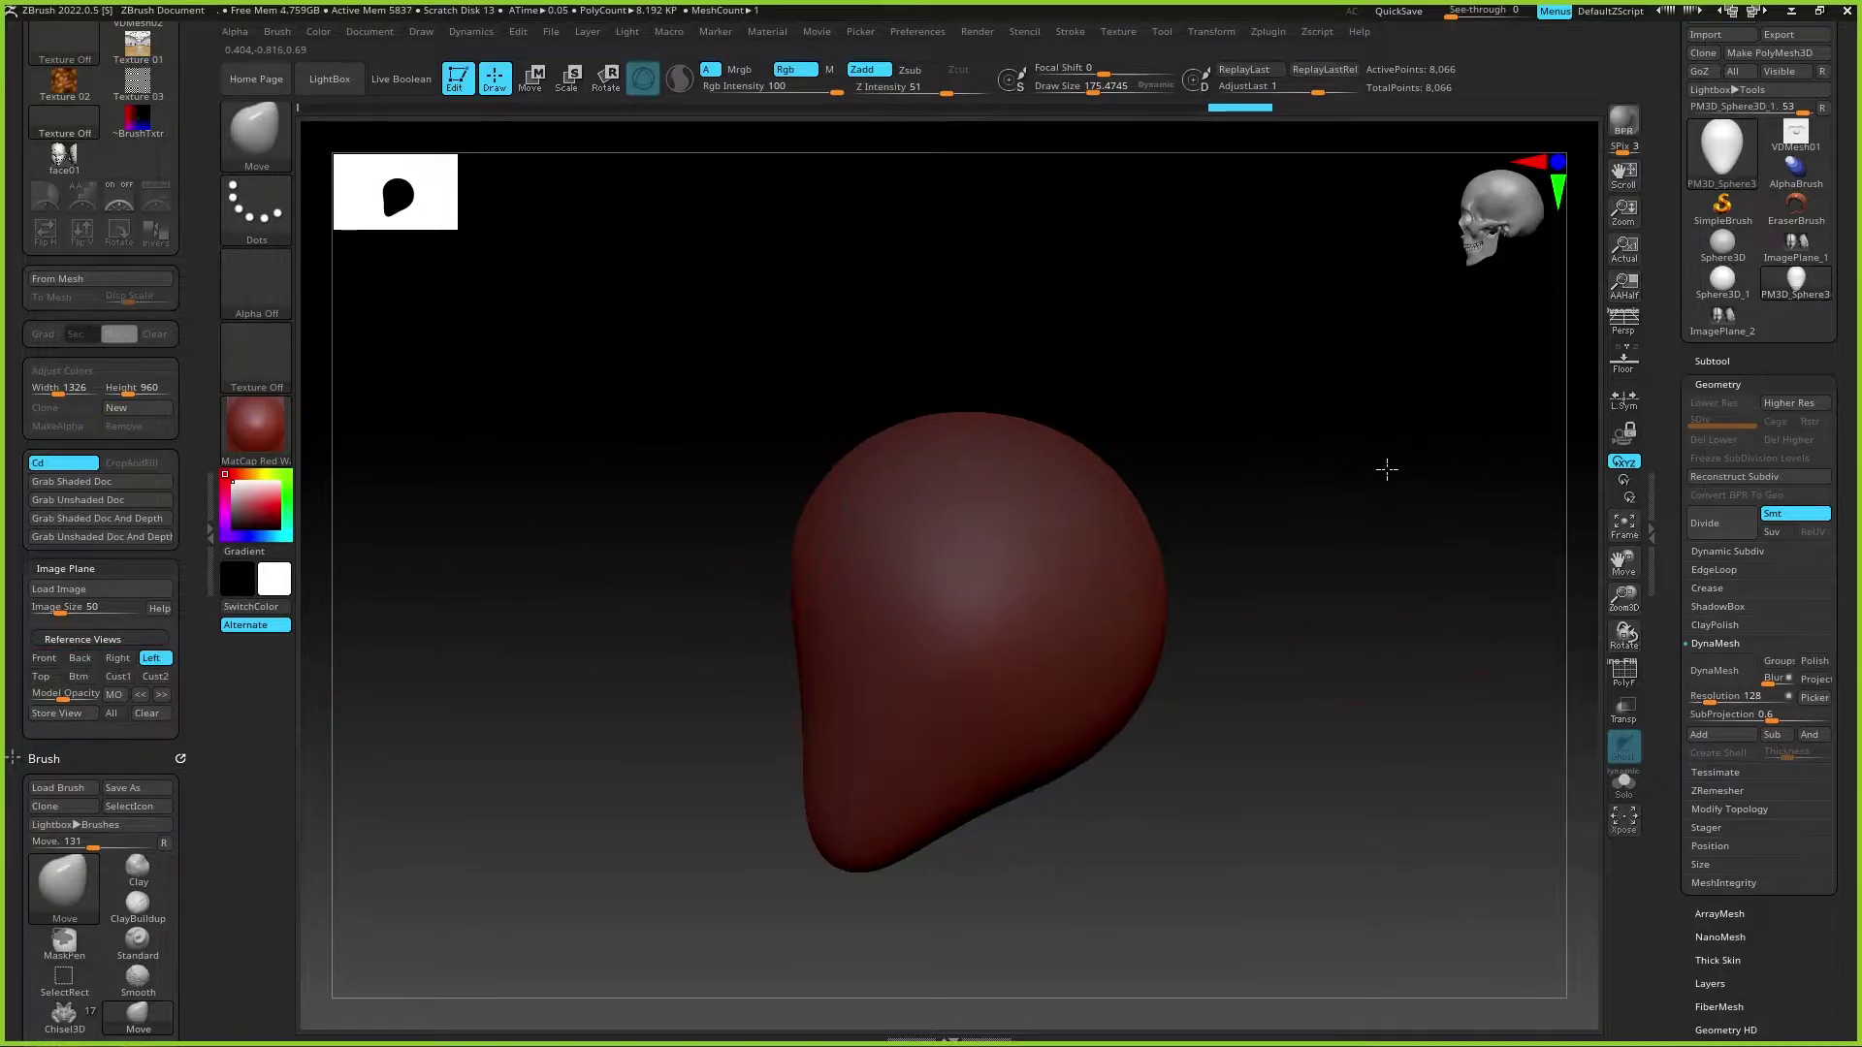
mouse_move(1384, 469)
shift+mouse_down()
mouse_move(1280, 420)
mouse_move(1247, 569)
shift+mouse_up()
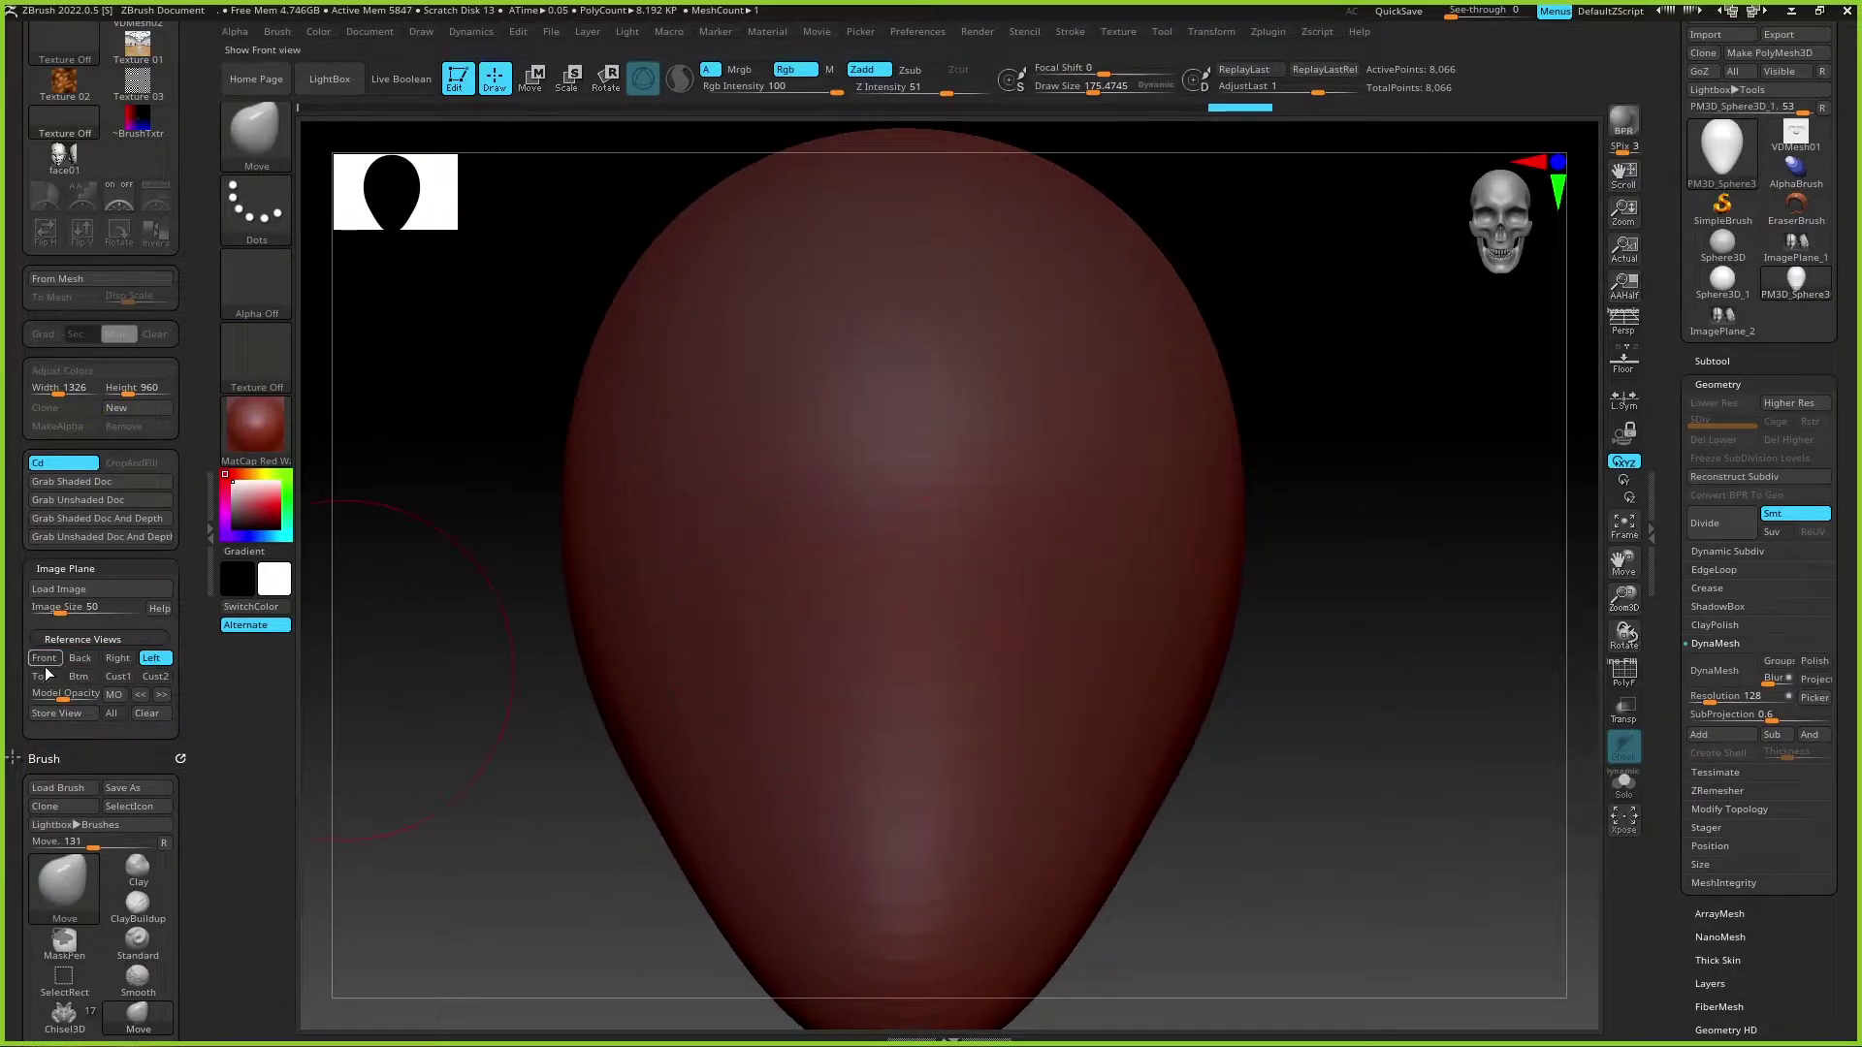
click(44, 657)
click(41, 676)
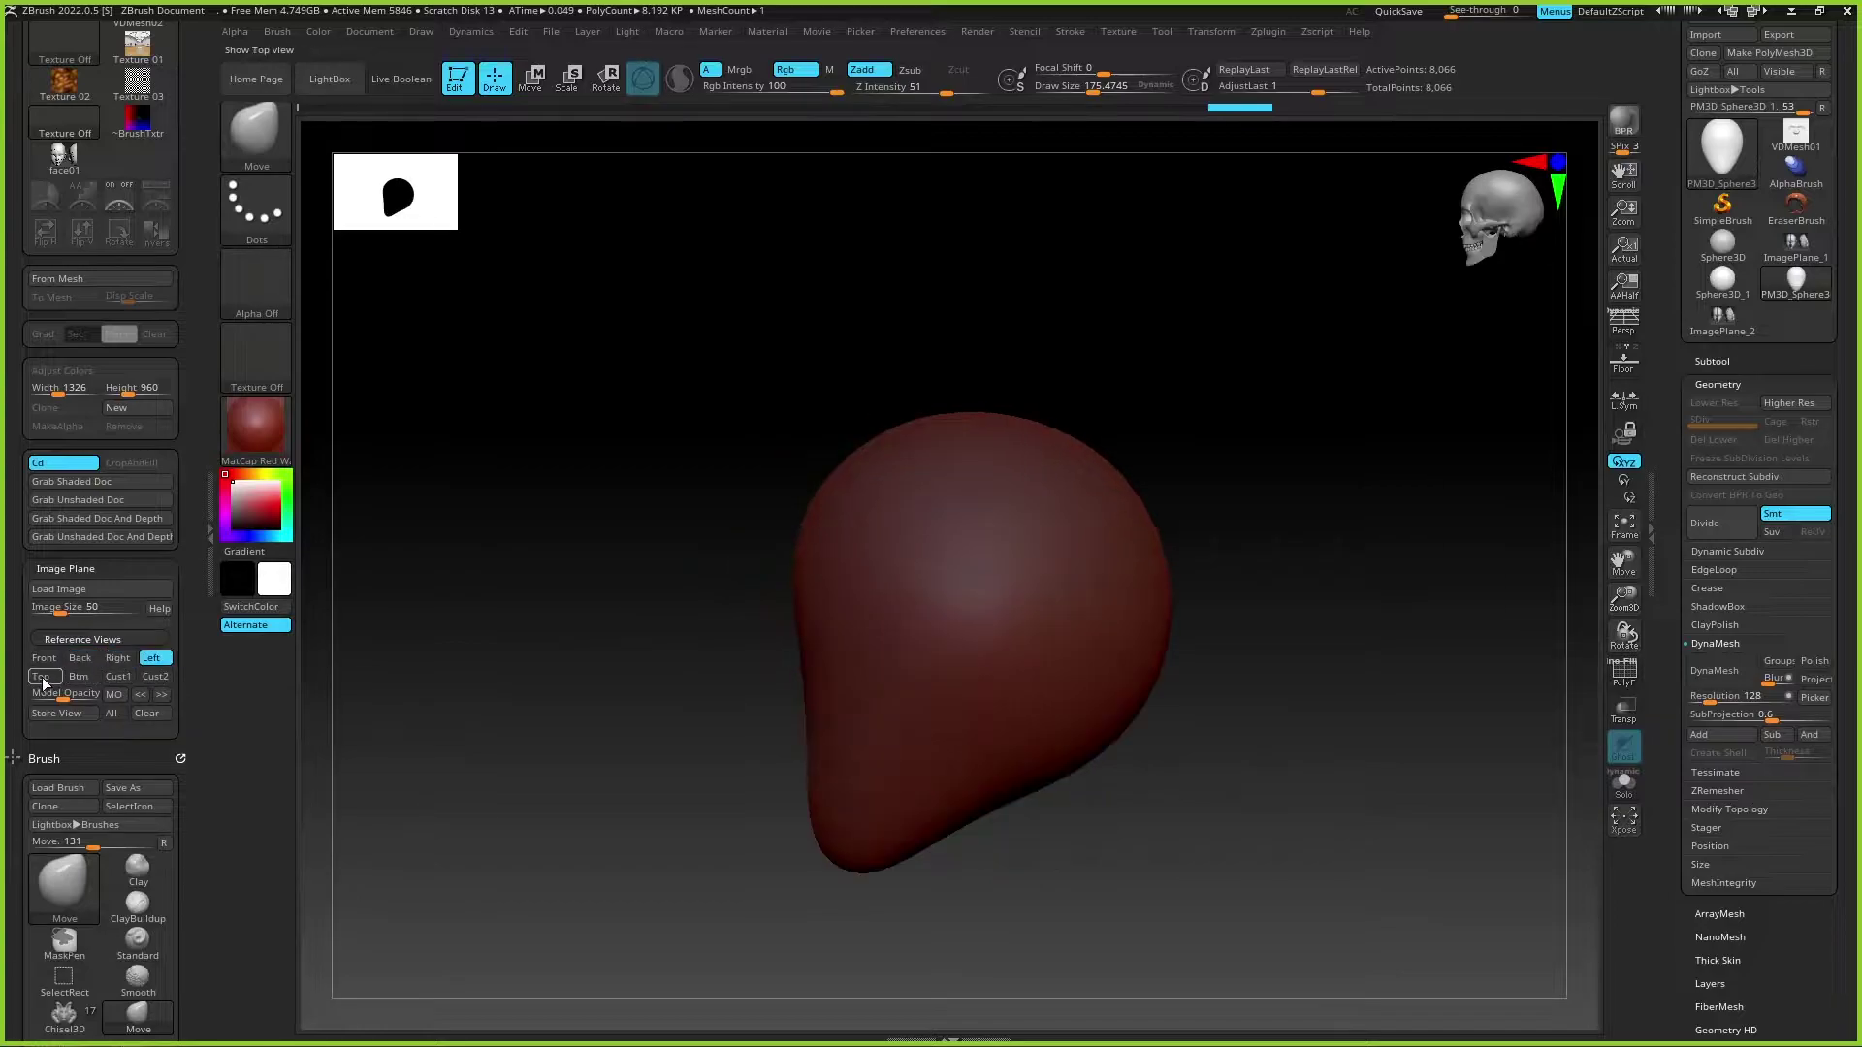
click(41, 675)
click(117, 676)
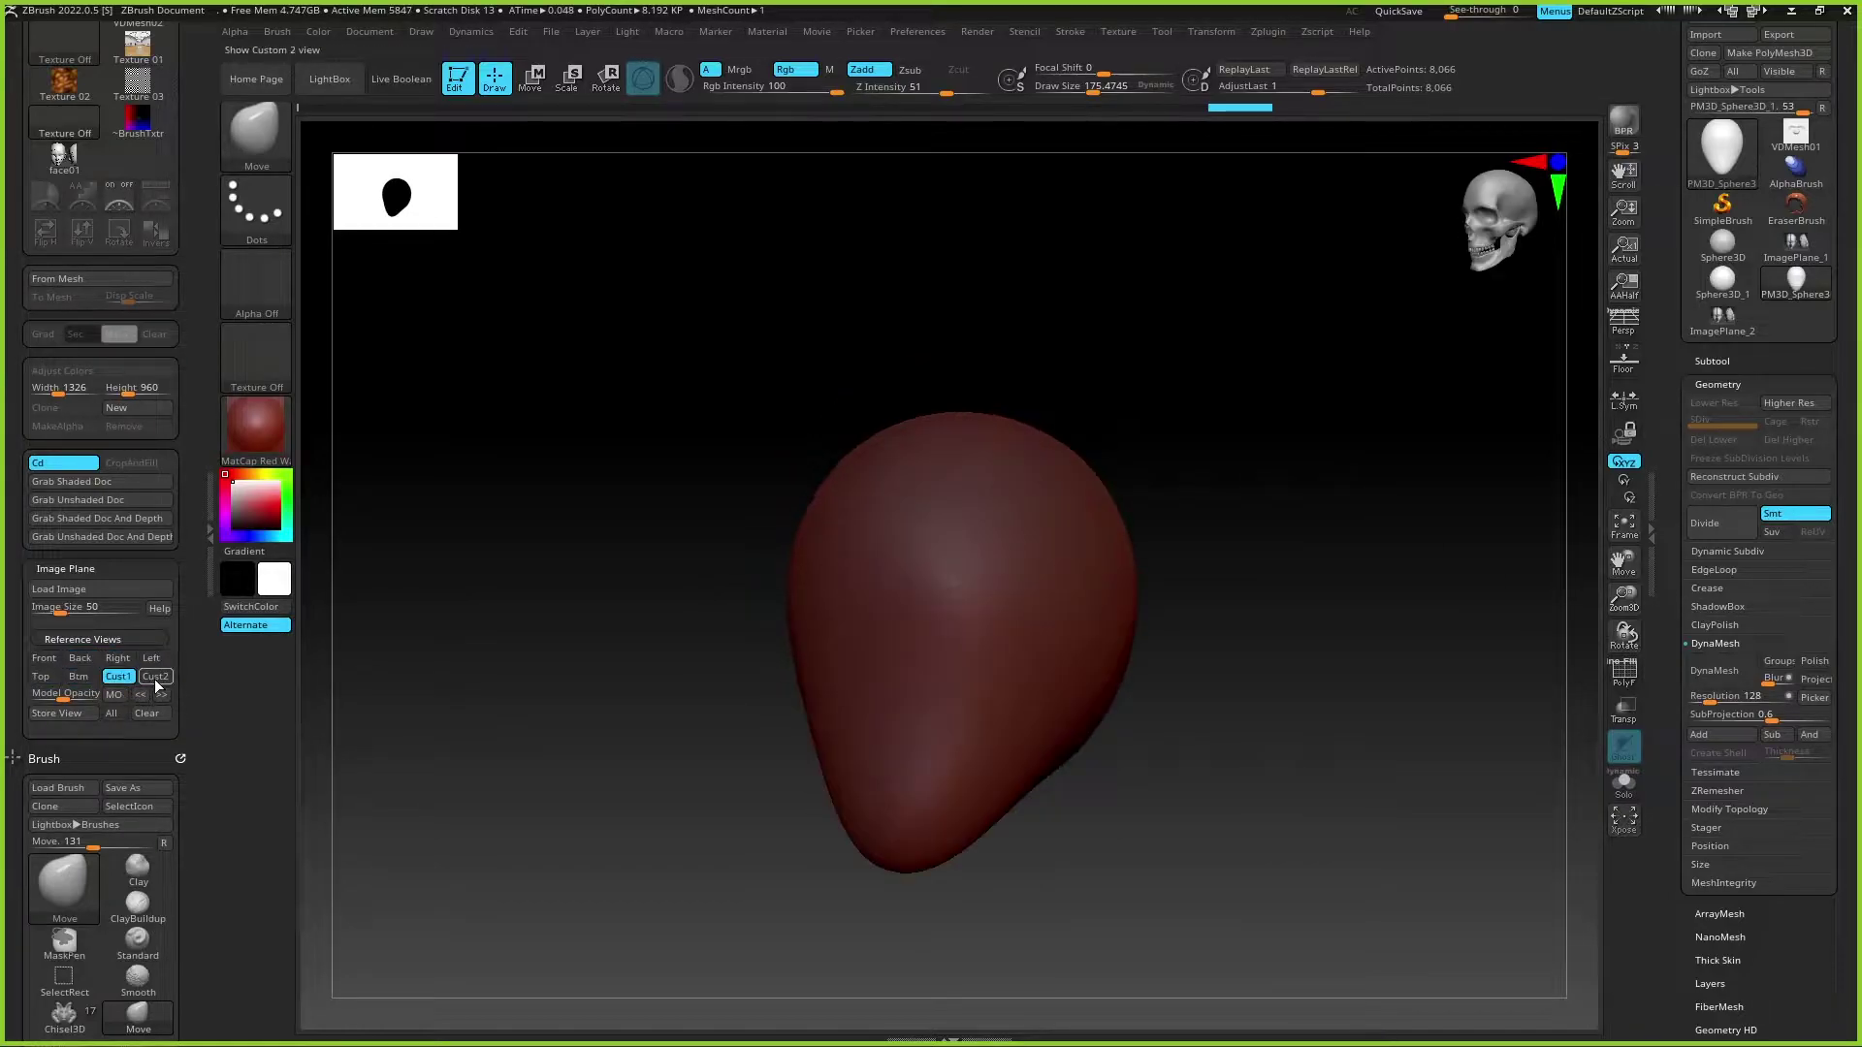
click(49, 661)
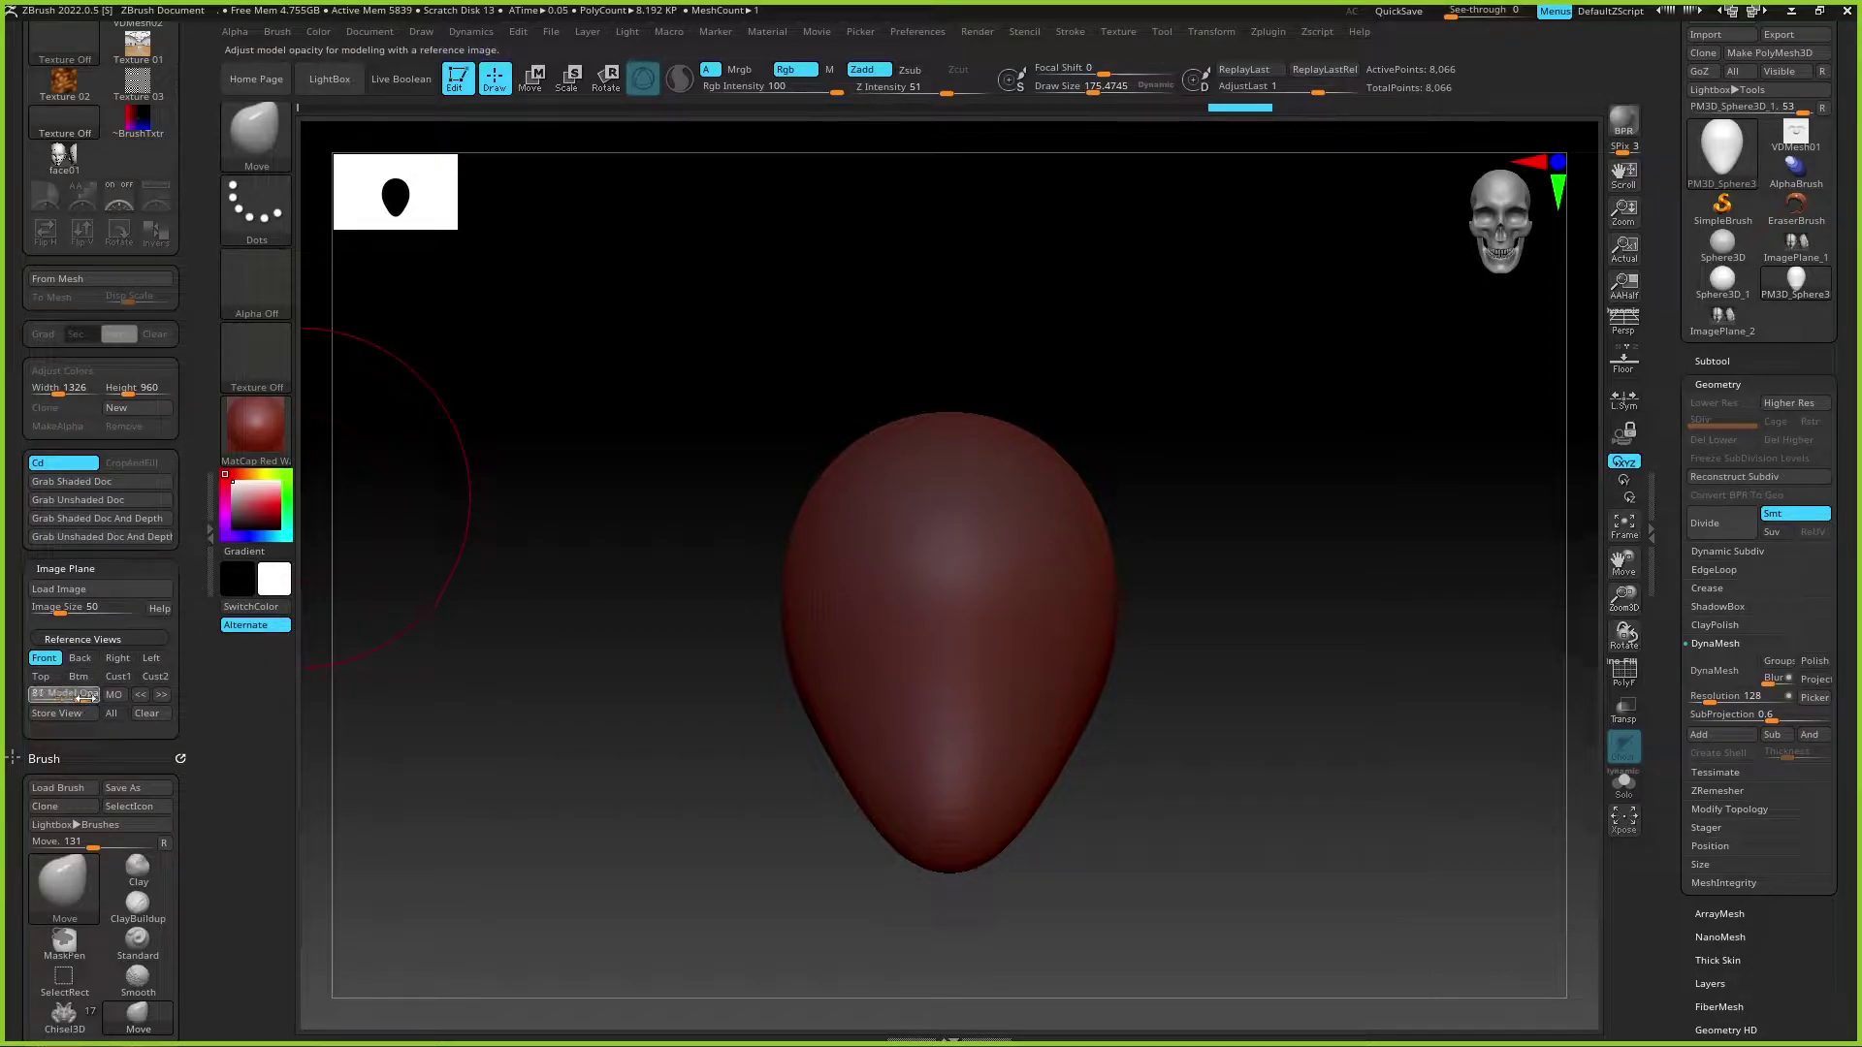
Step: Set Model Opacity to 100 and collapse the Image Plane settings
drag(97, 694, 98, 694)
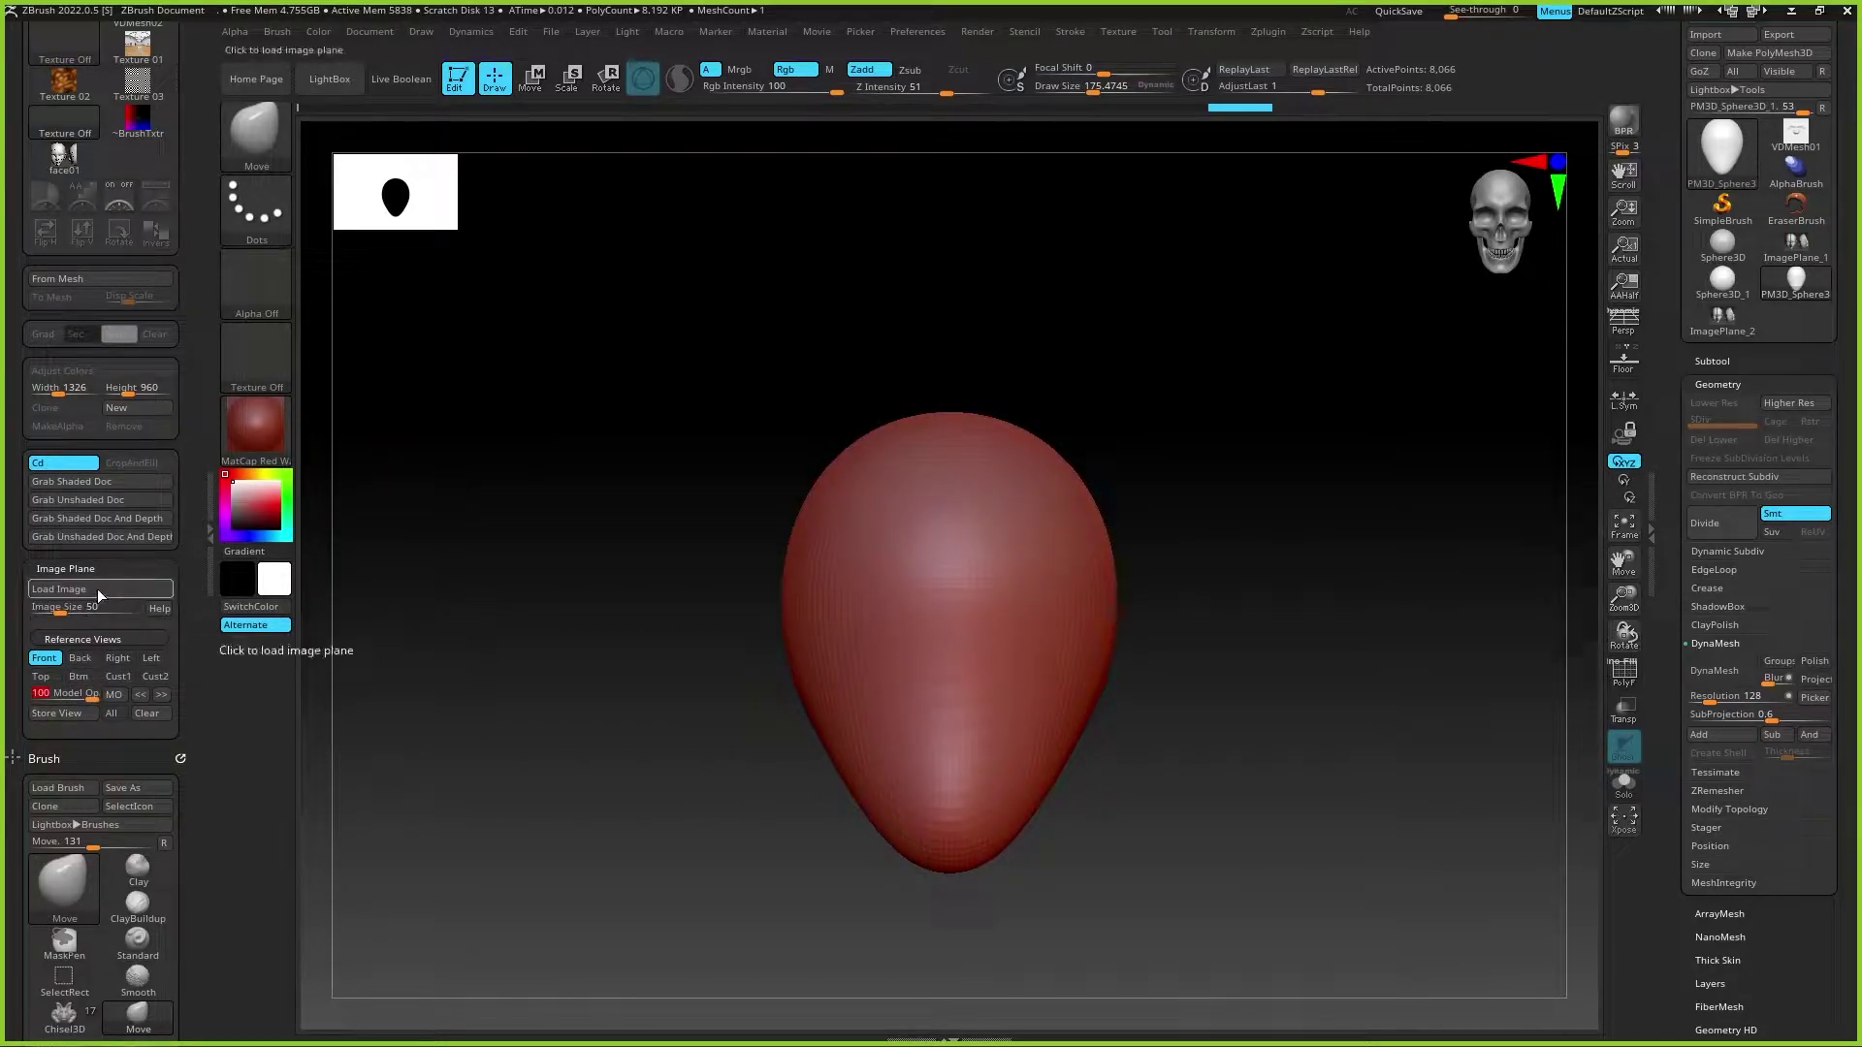
mouse_move(669, 489)
mouse_down()
mouse_move(673, 427)
mouse_move(763, 436)
mouse_up()
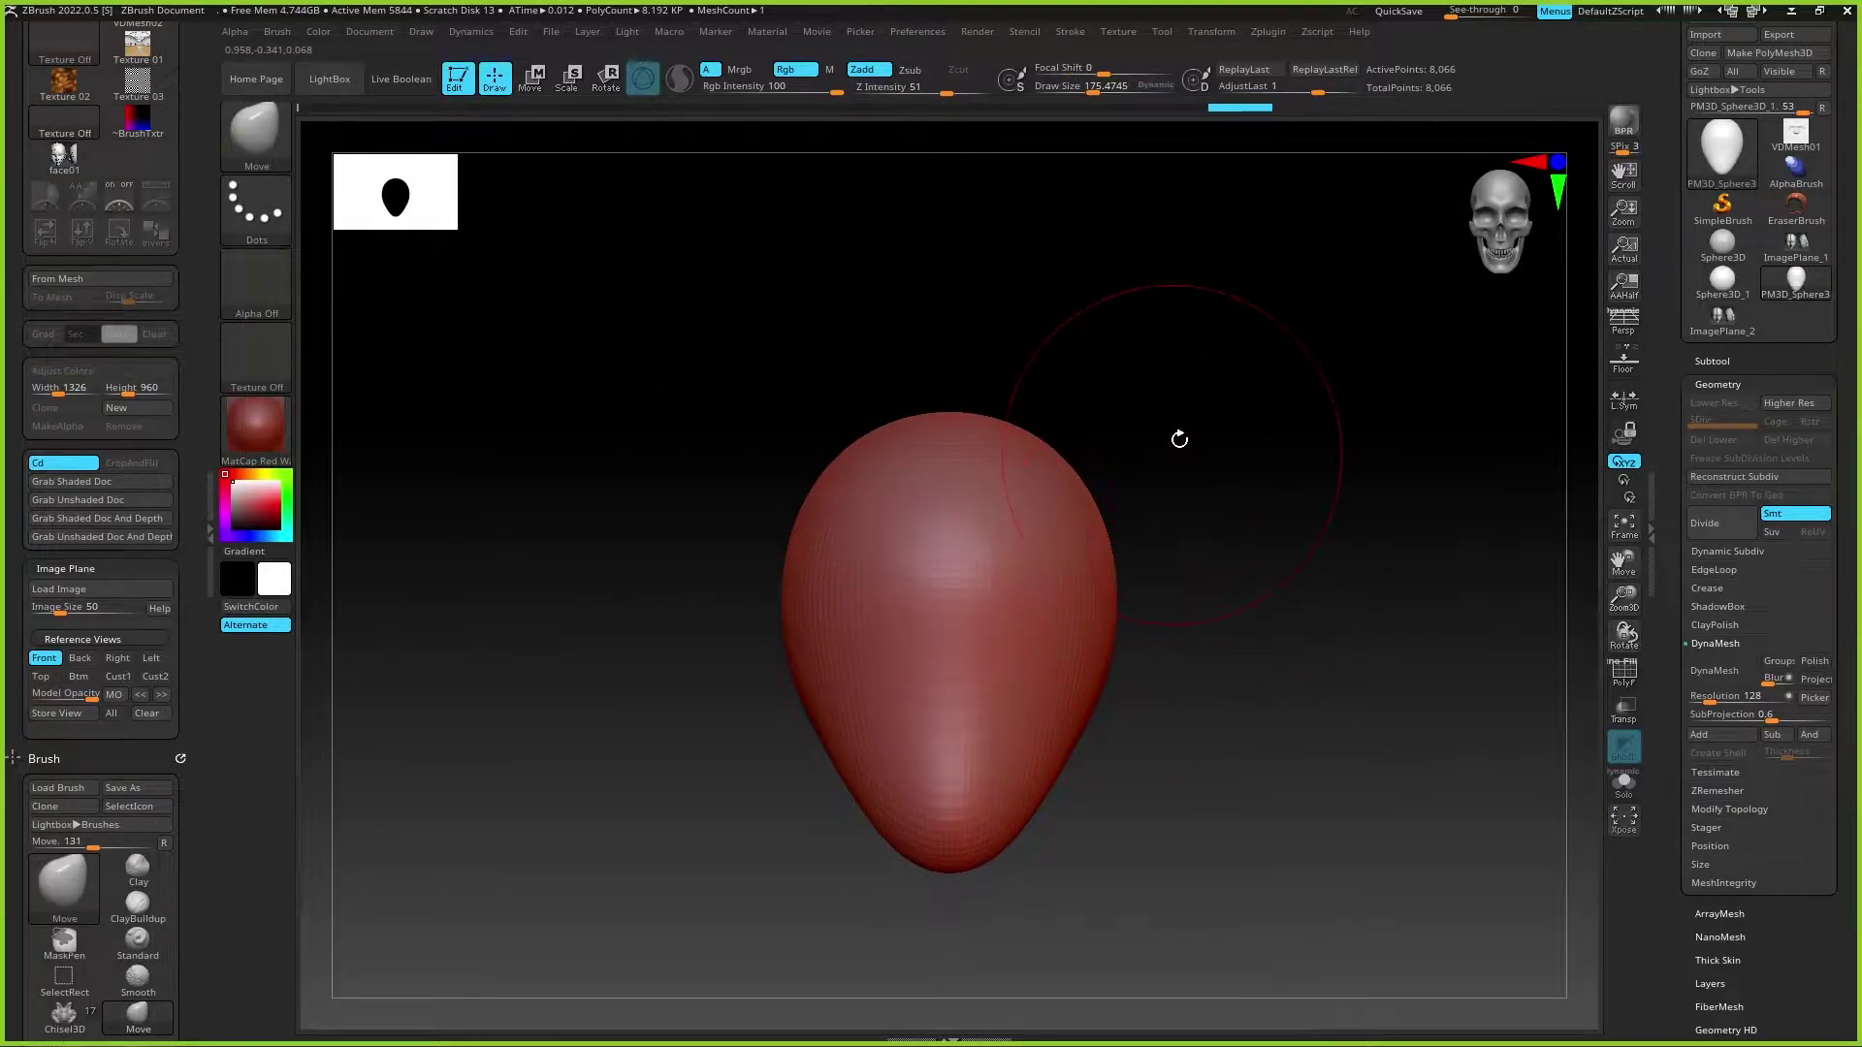
click(92, 568)
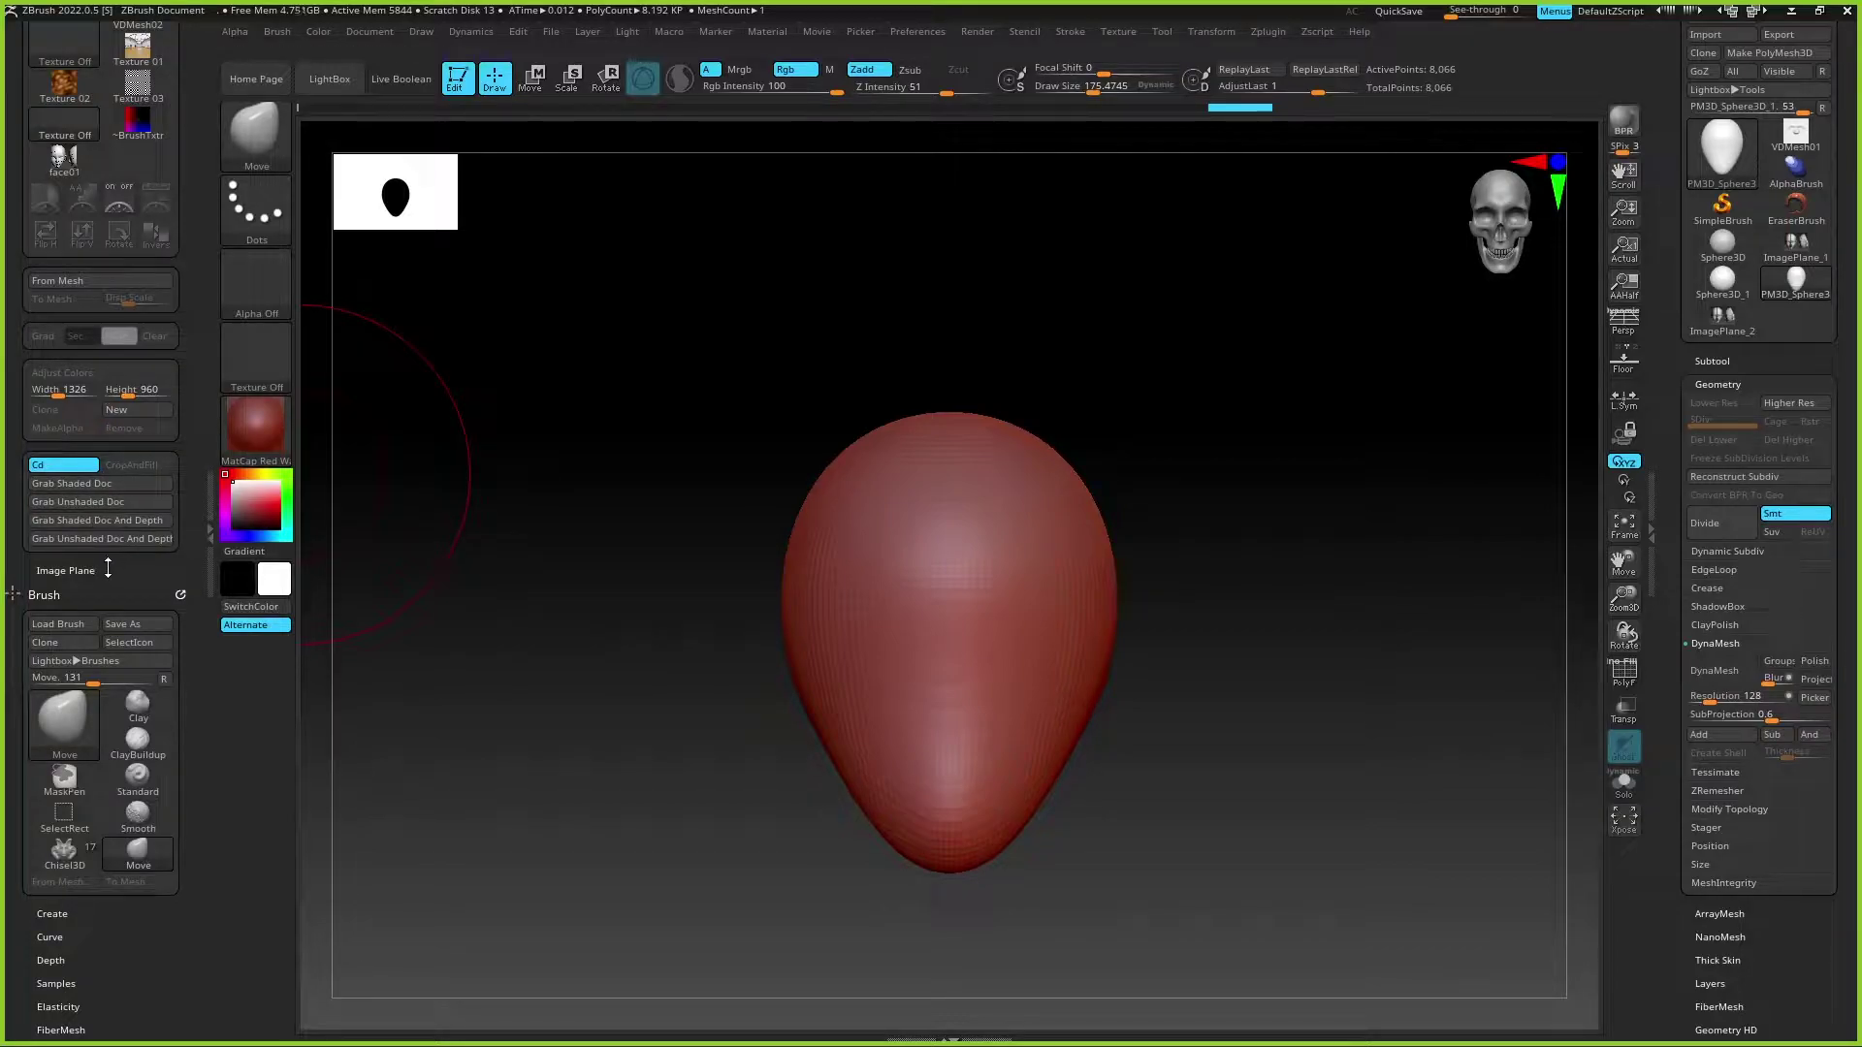
Step: Dock the Transform palette into the left tray beside the Brush settings
scroll(182, 504, up, 3)
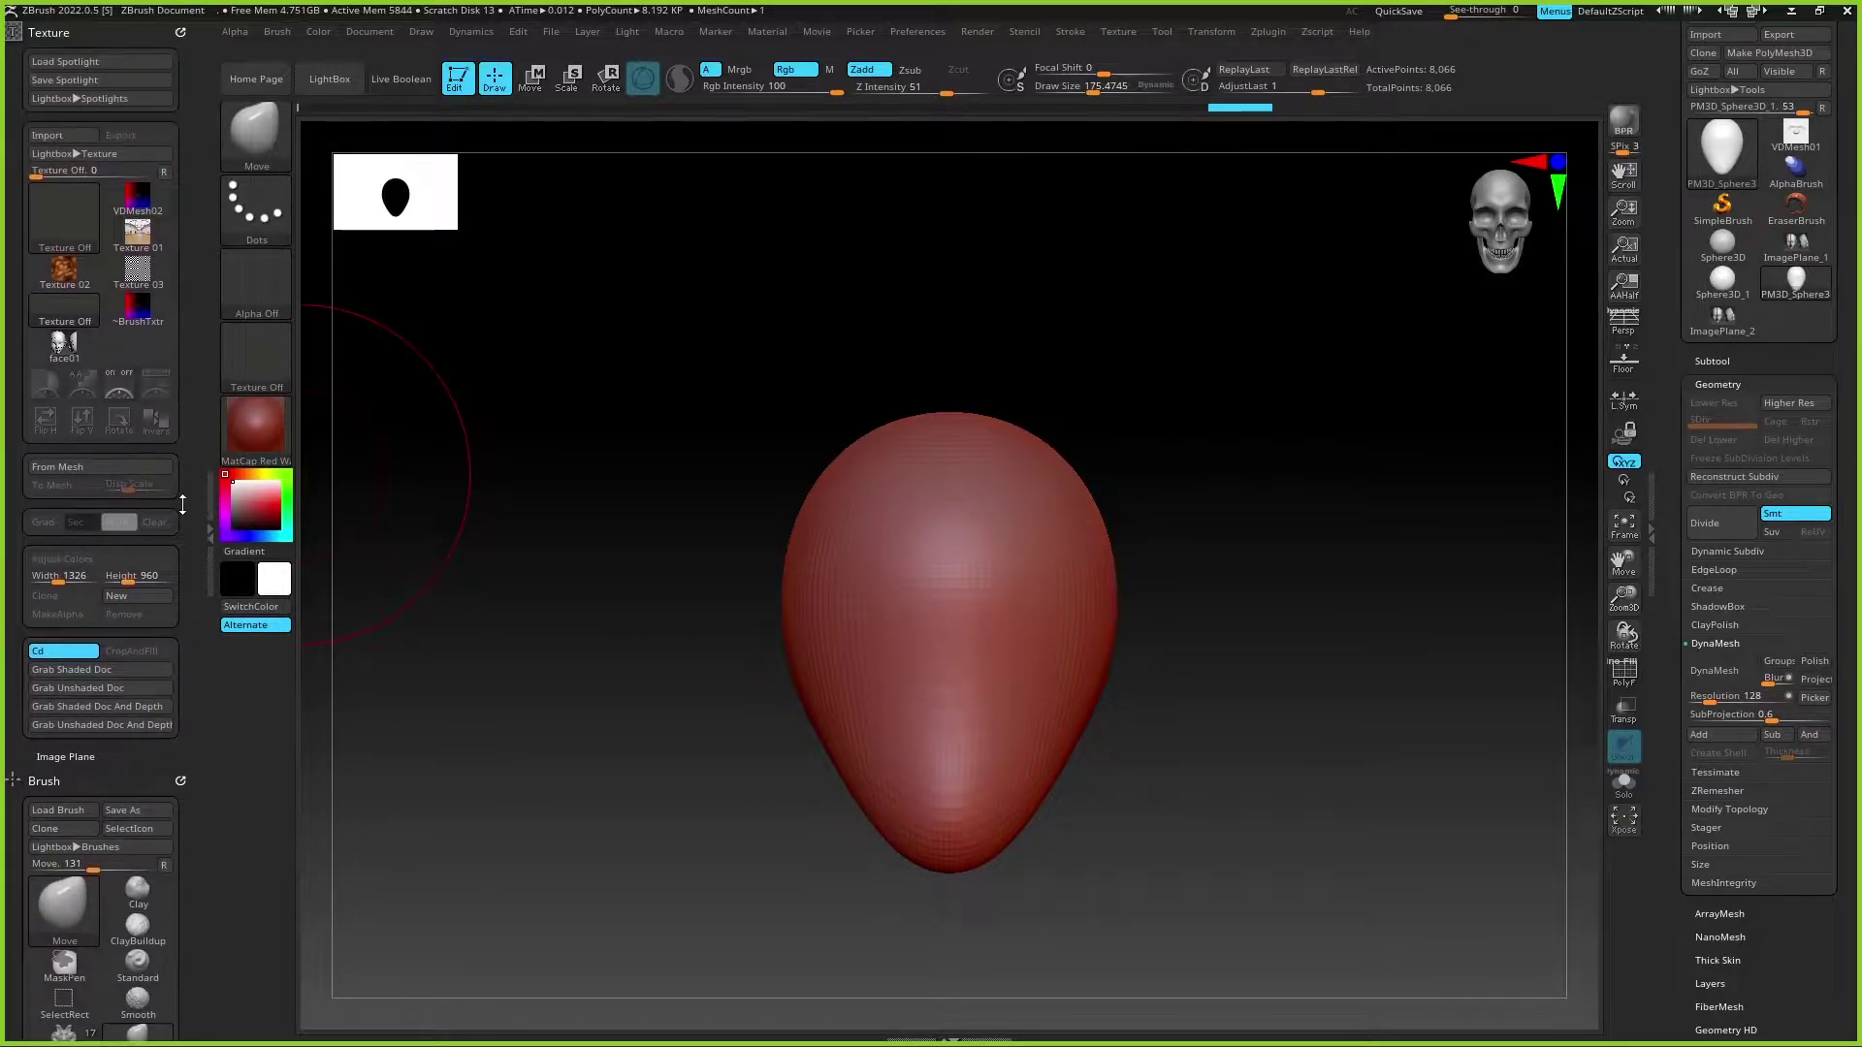
click(96, 754)
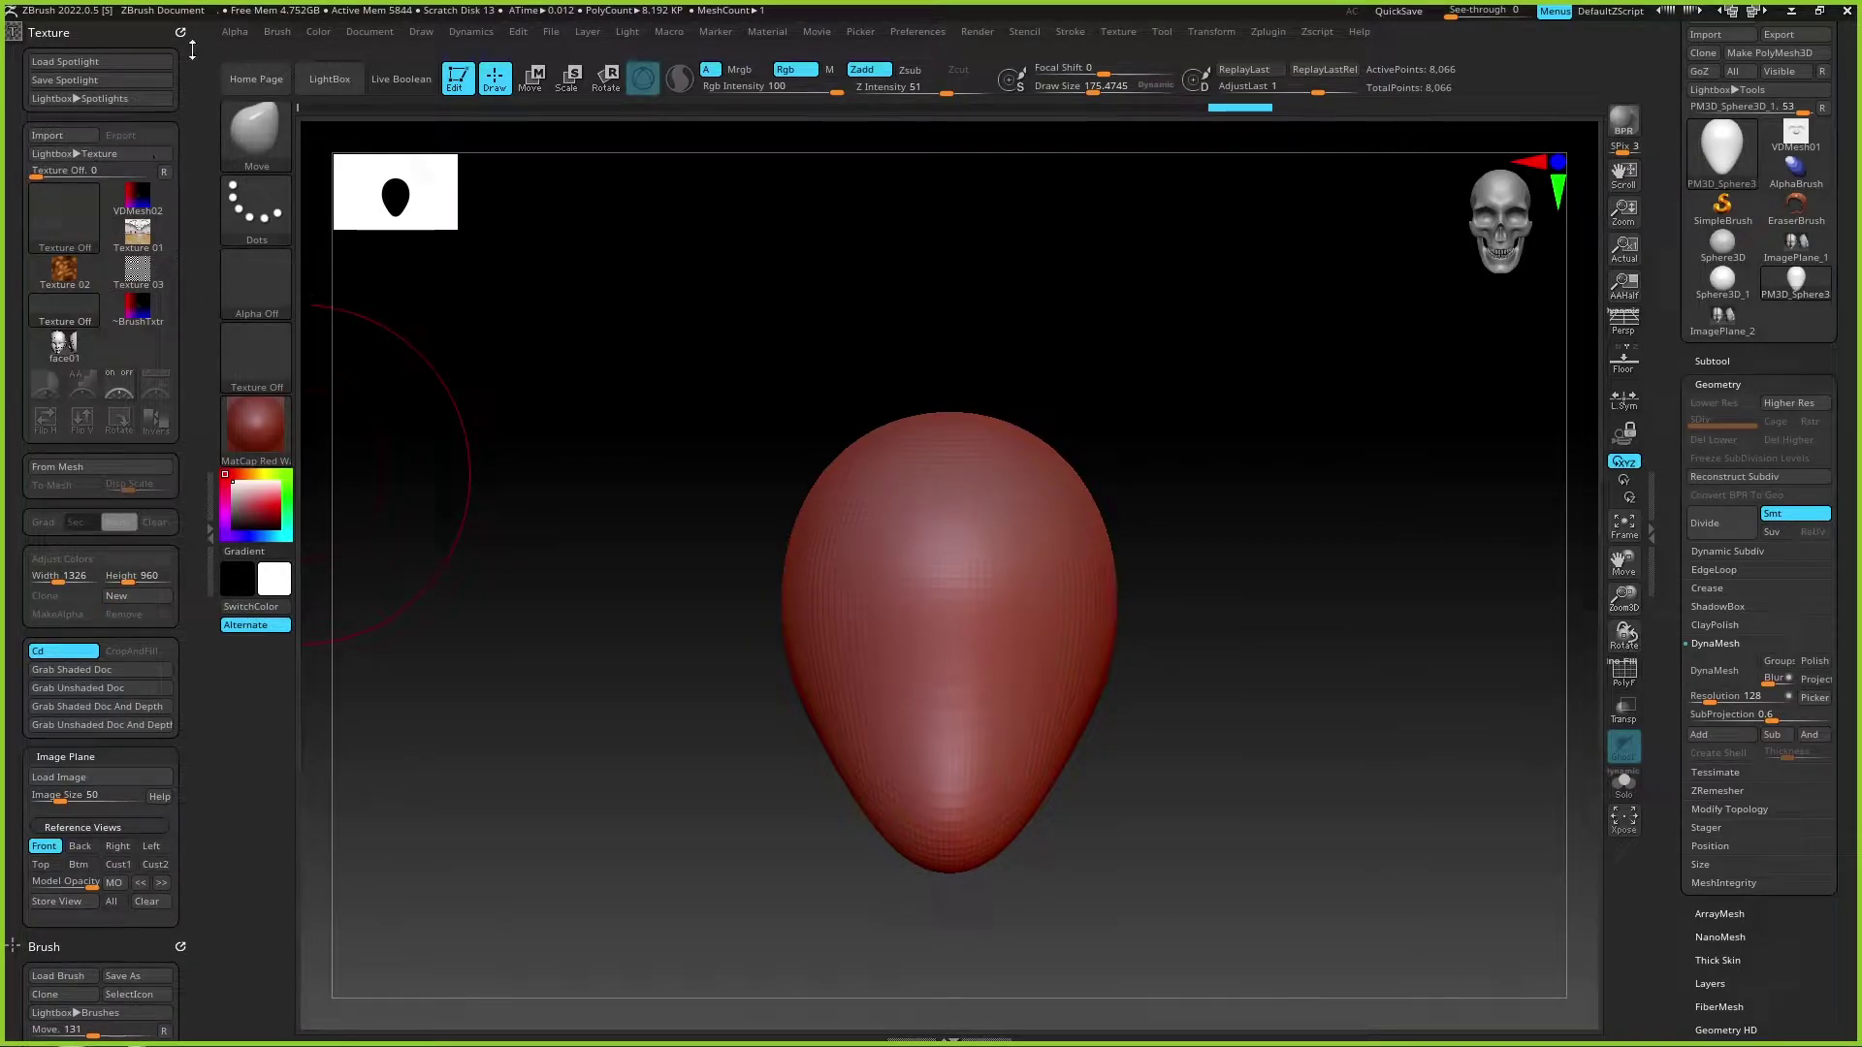
scroll(181, 31, down, 10)
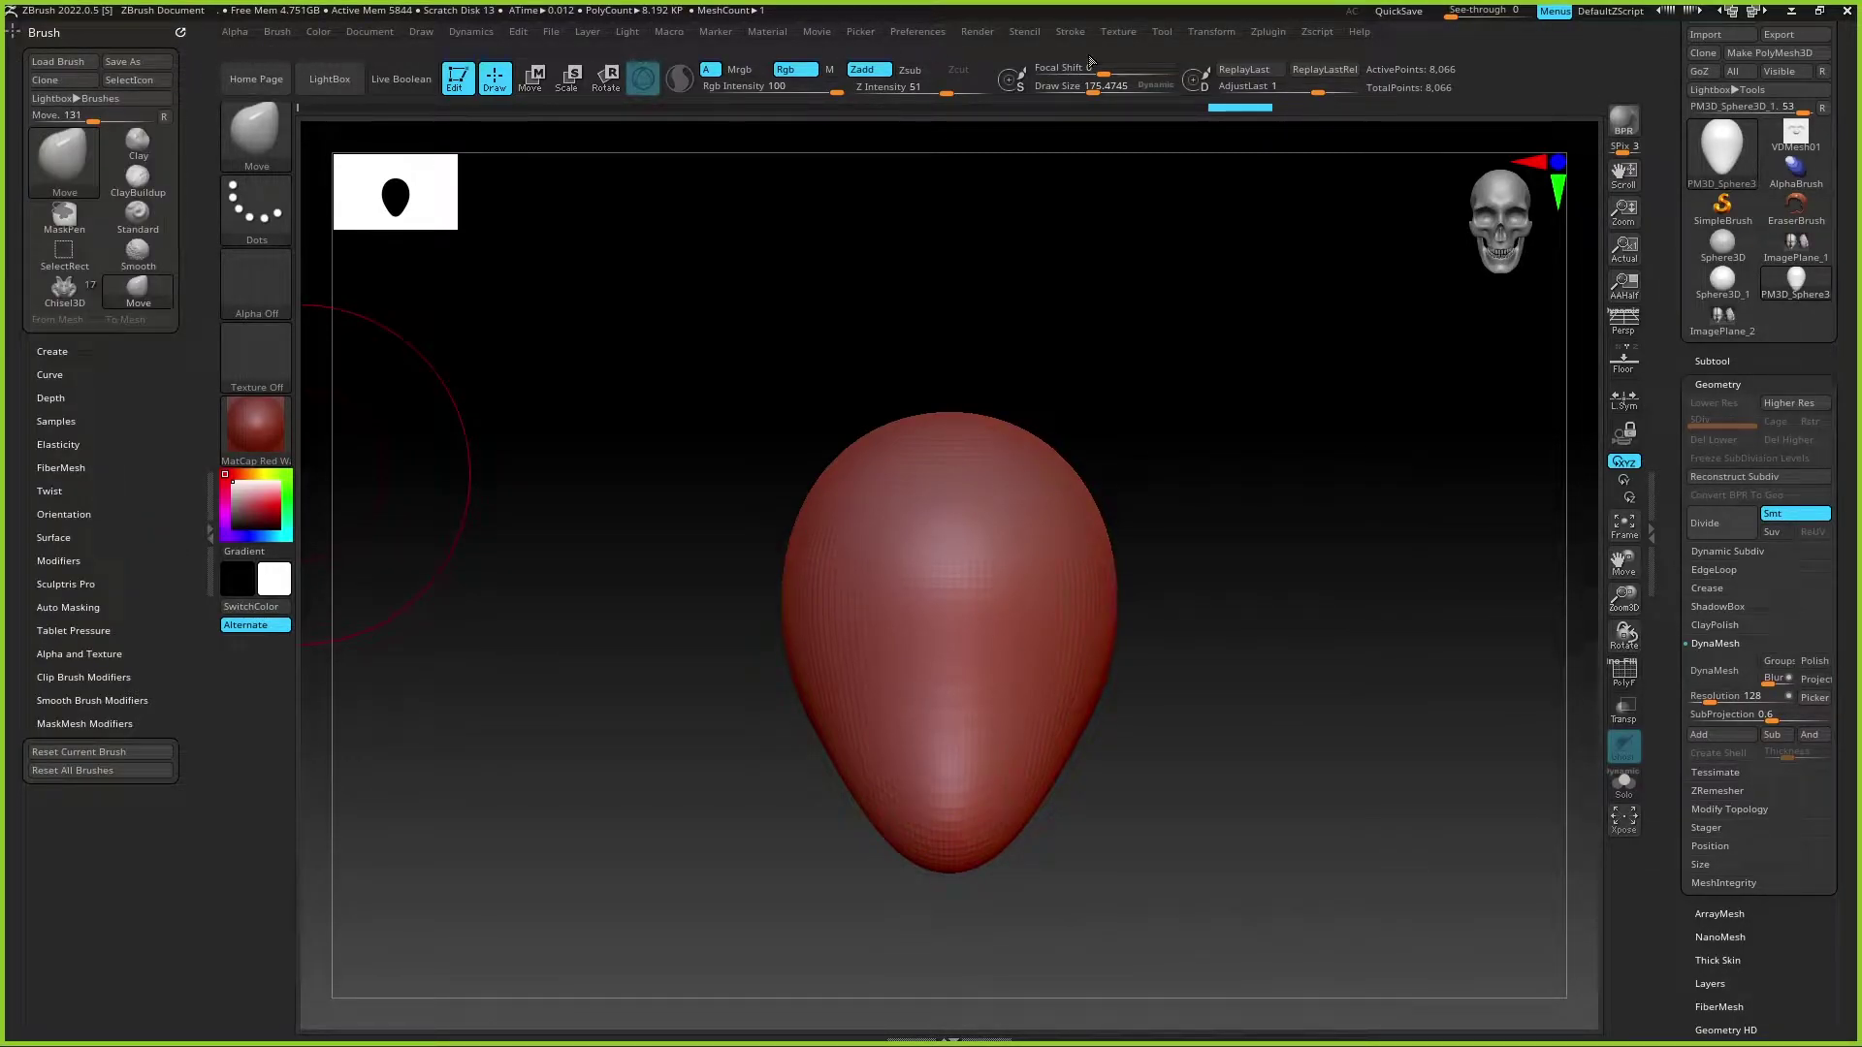
click(1159, 32)
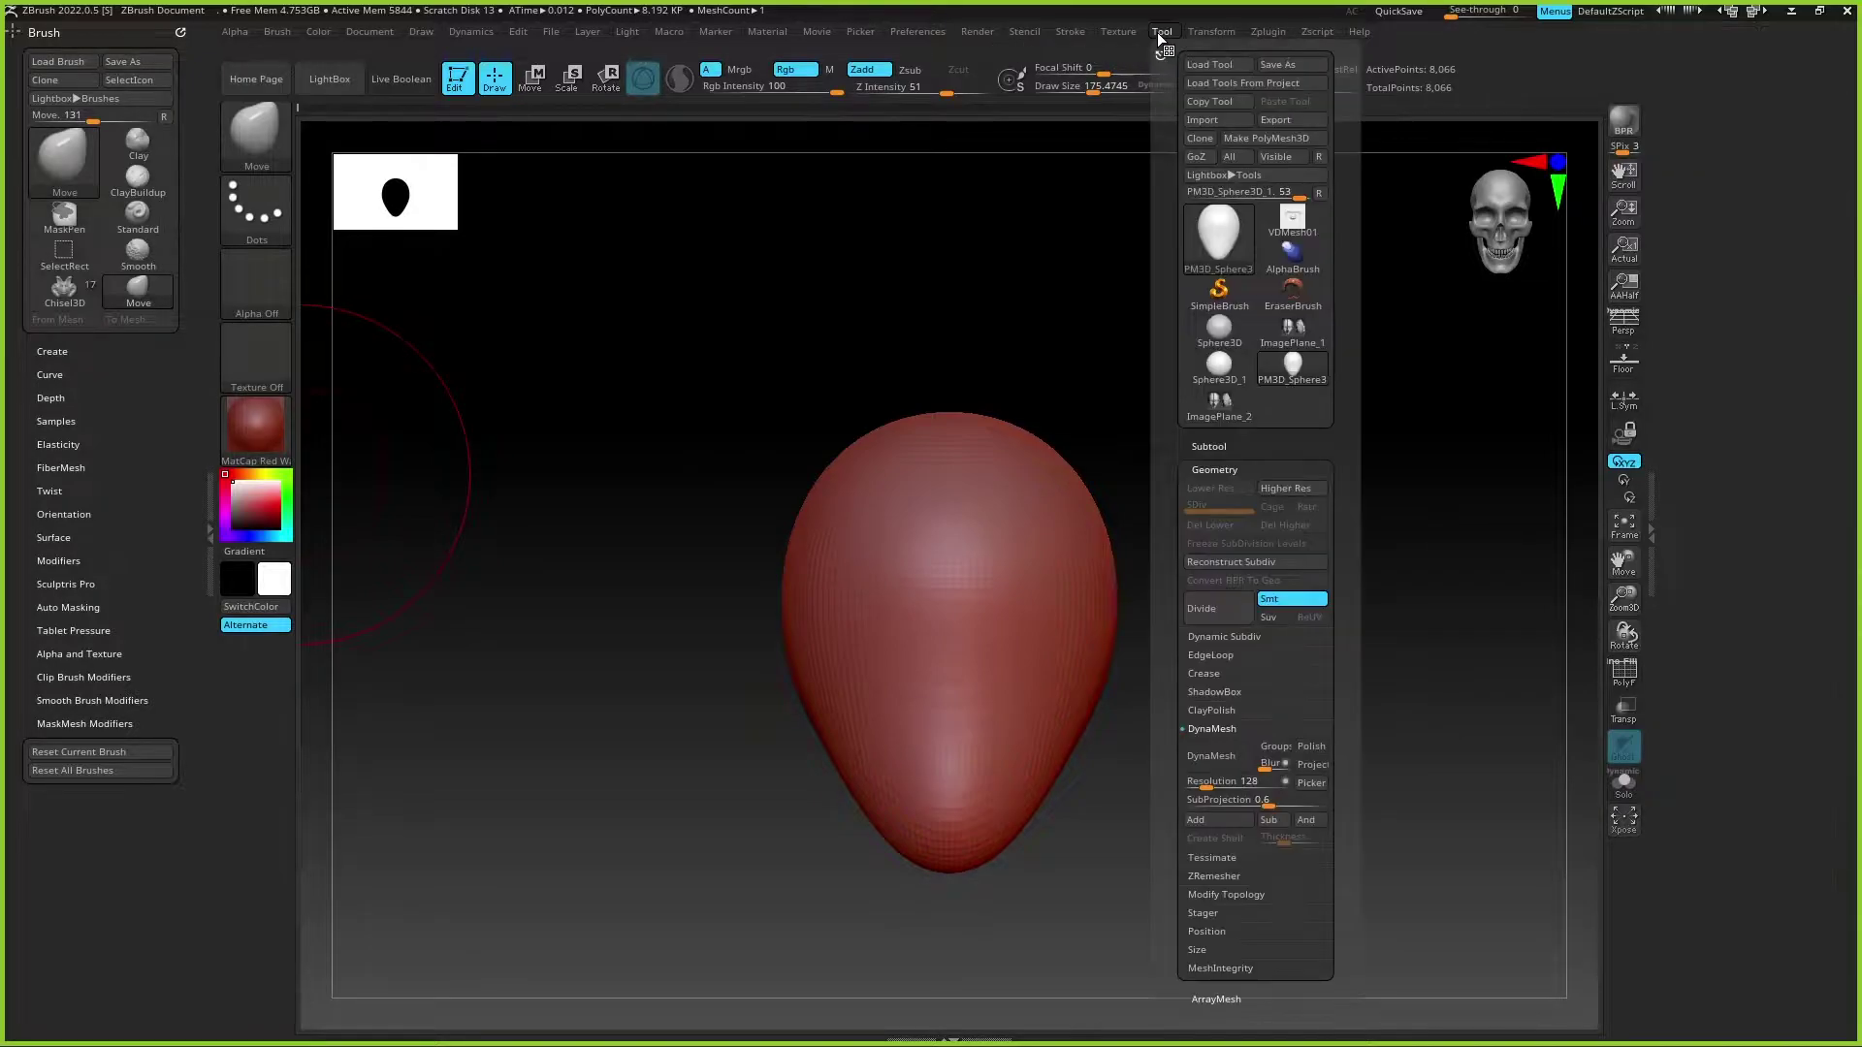
click(1205, 31)
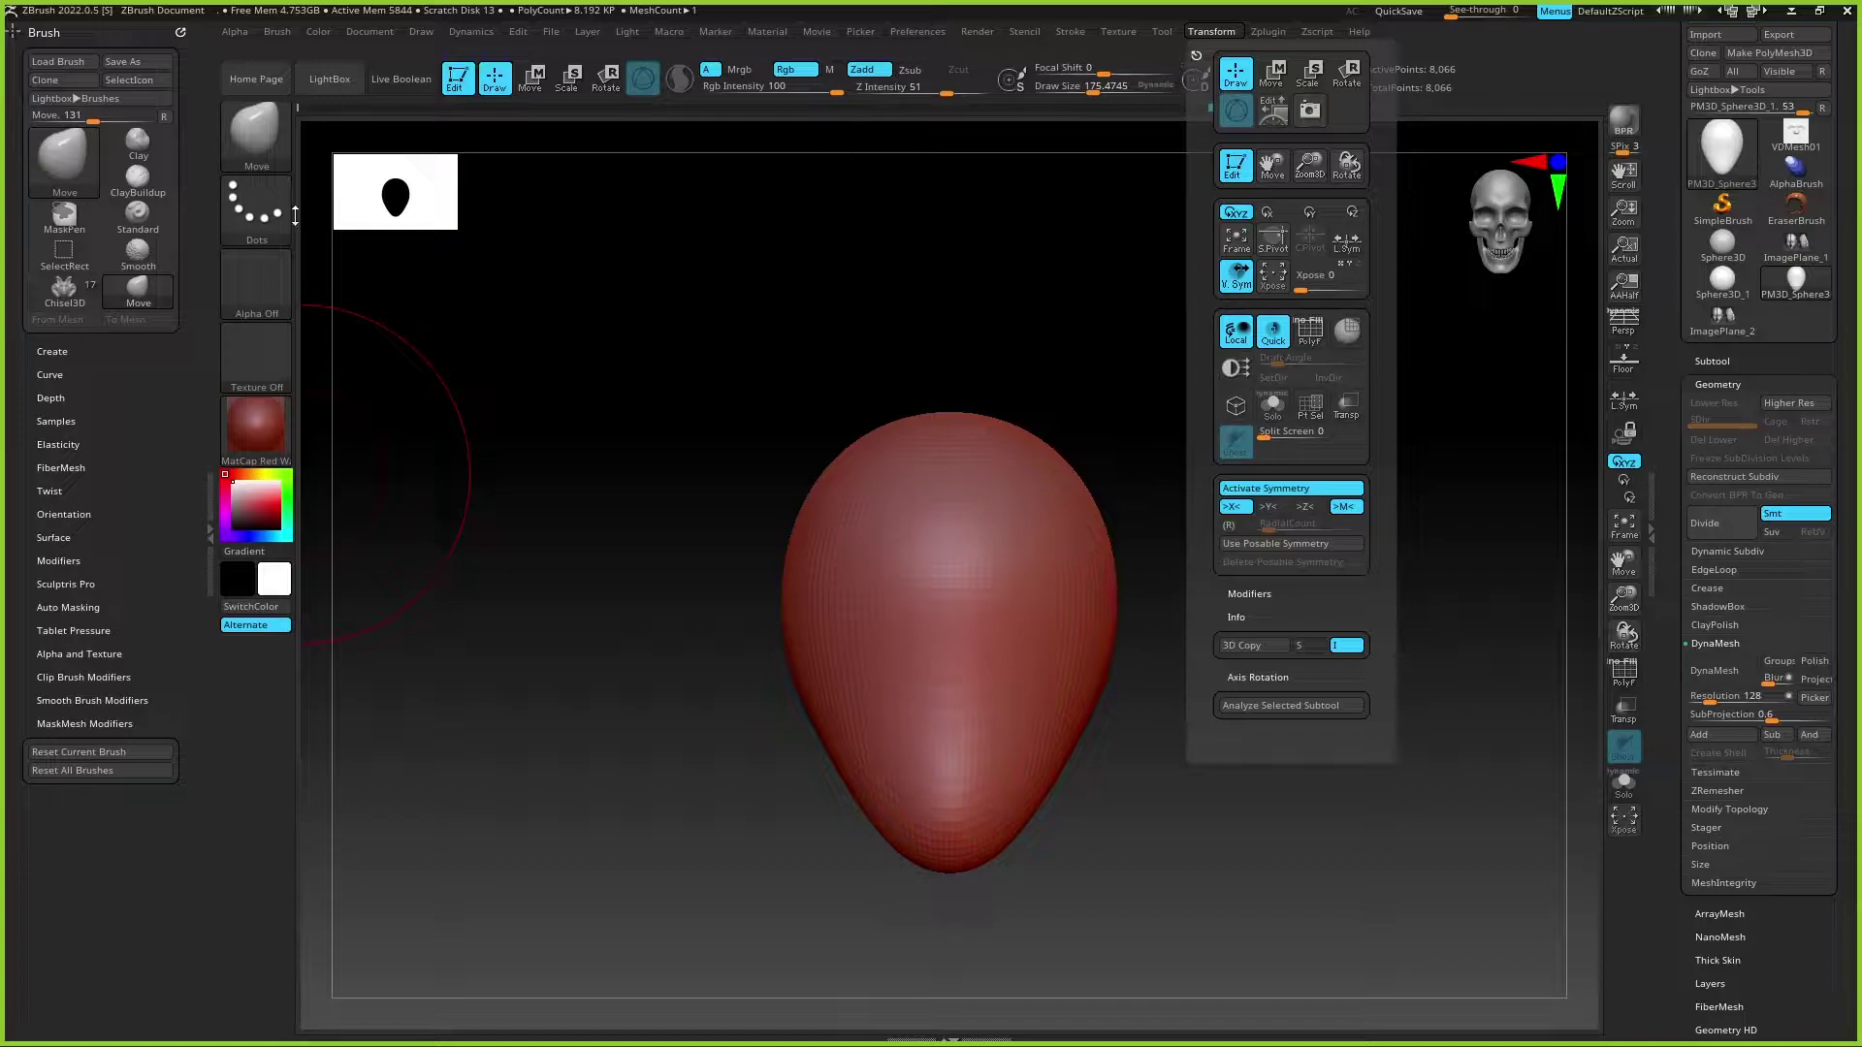
click(1211, 31)
drag(1193, 51, 105, 106)
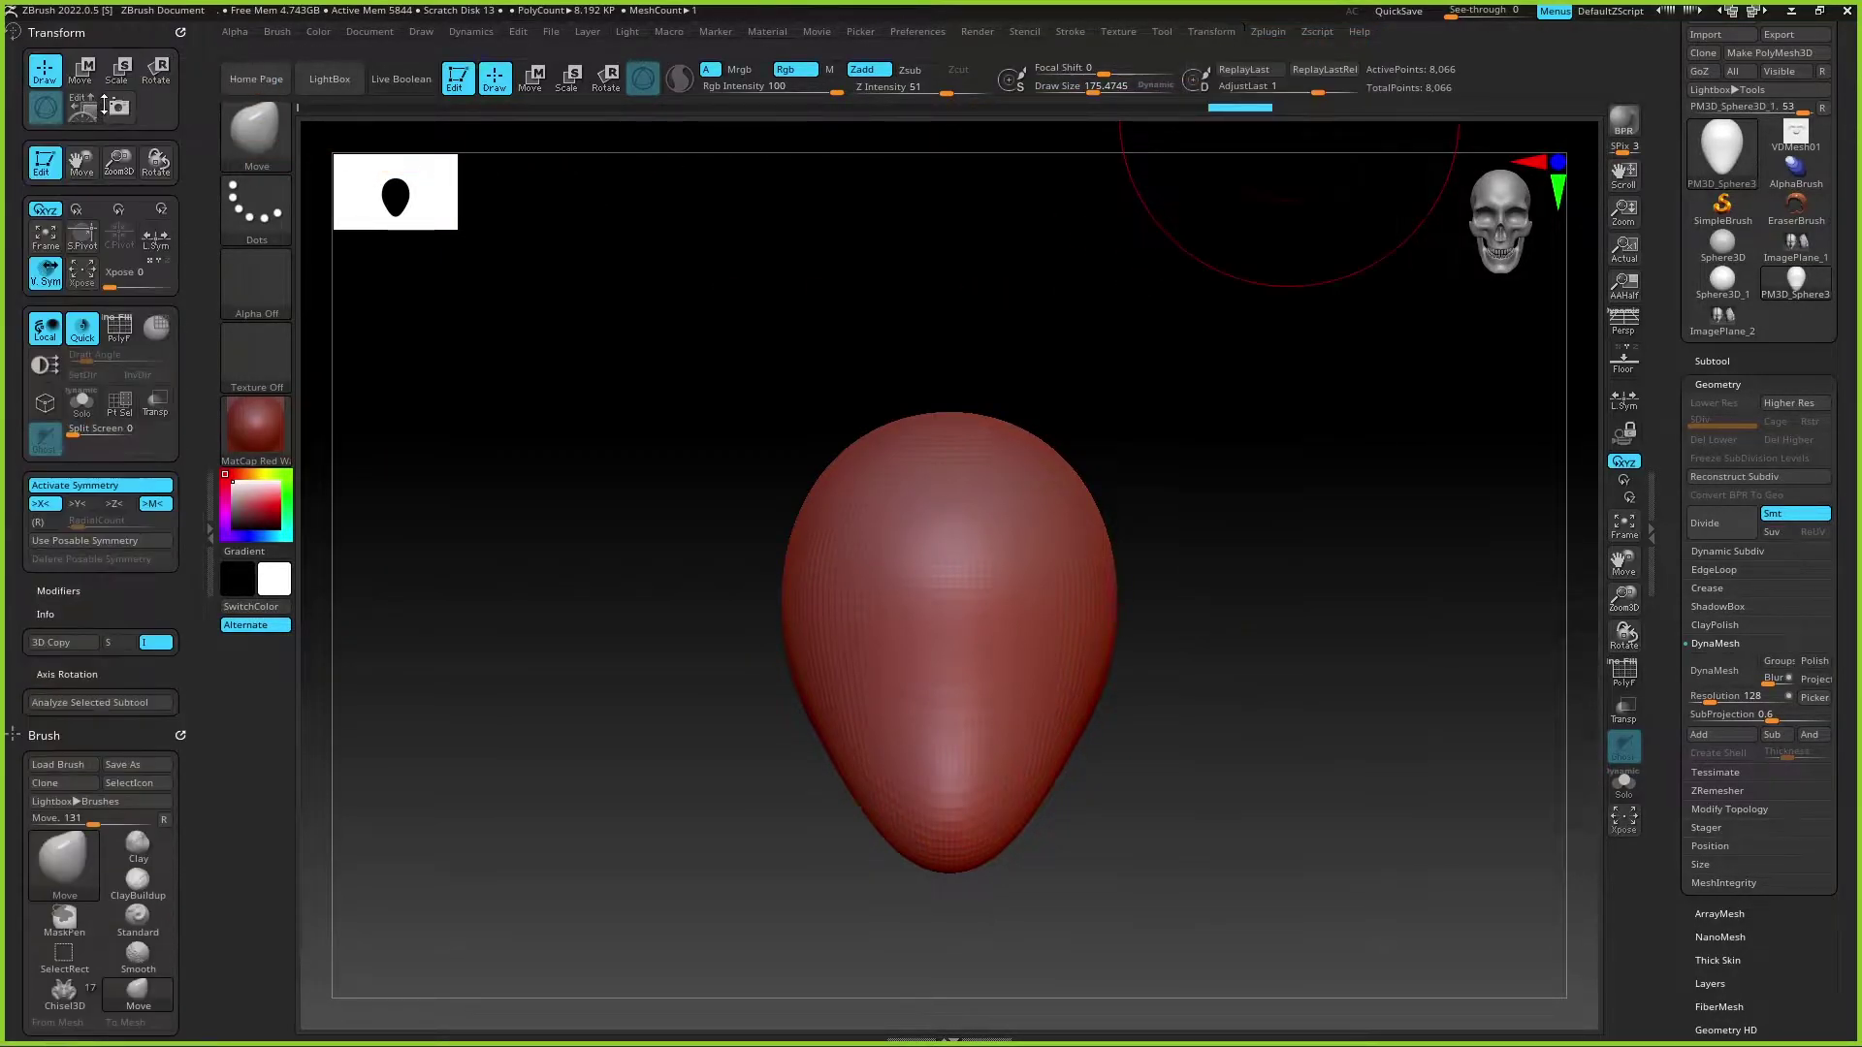
Step: Try the Move, Scale and Rotate gizmo modes on the egg, then return to Draw
click(86, 69)
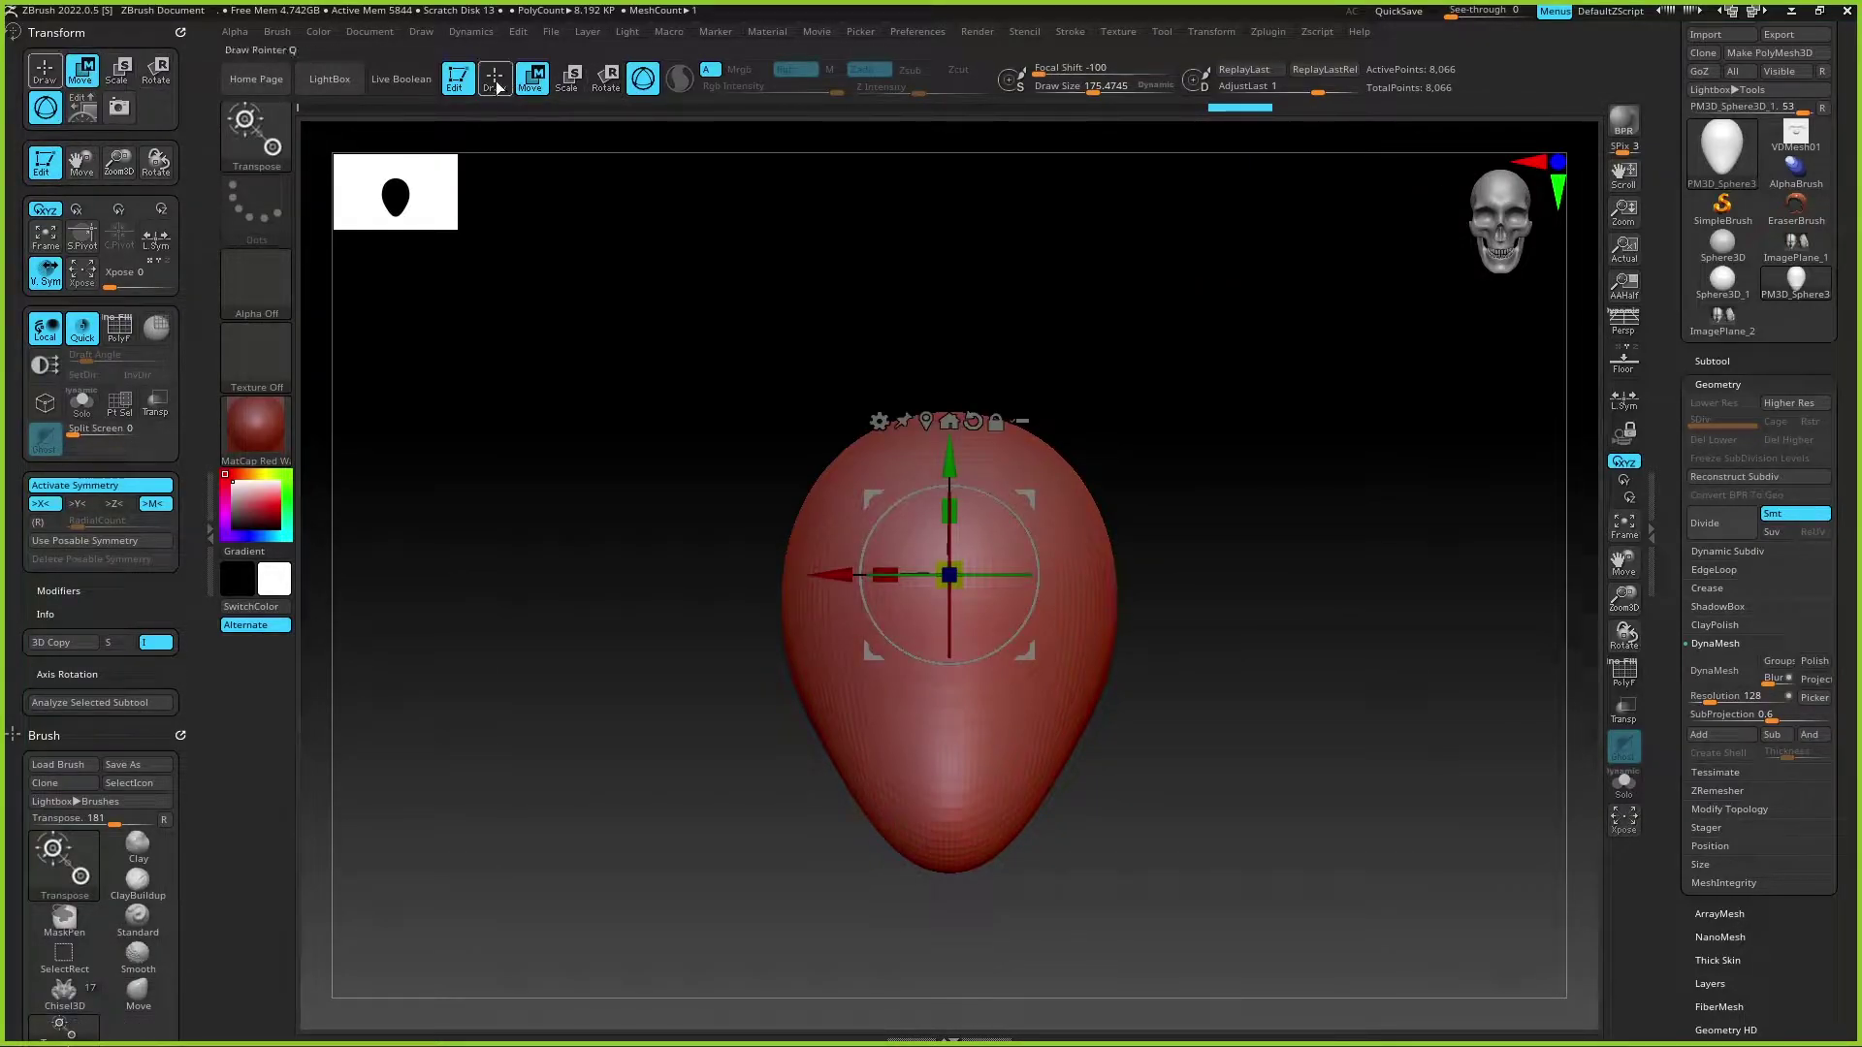
key(q)
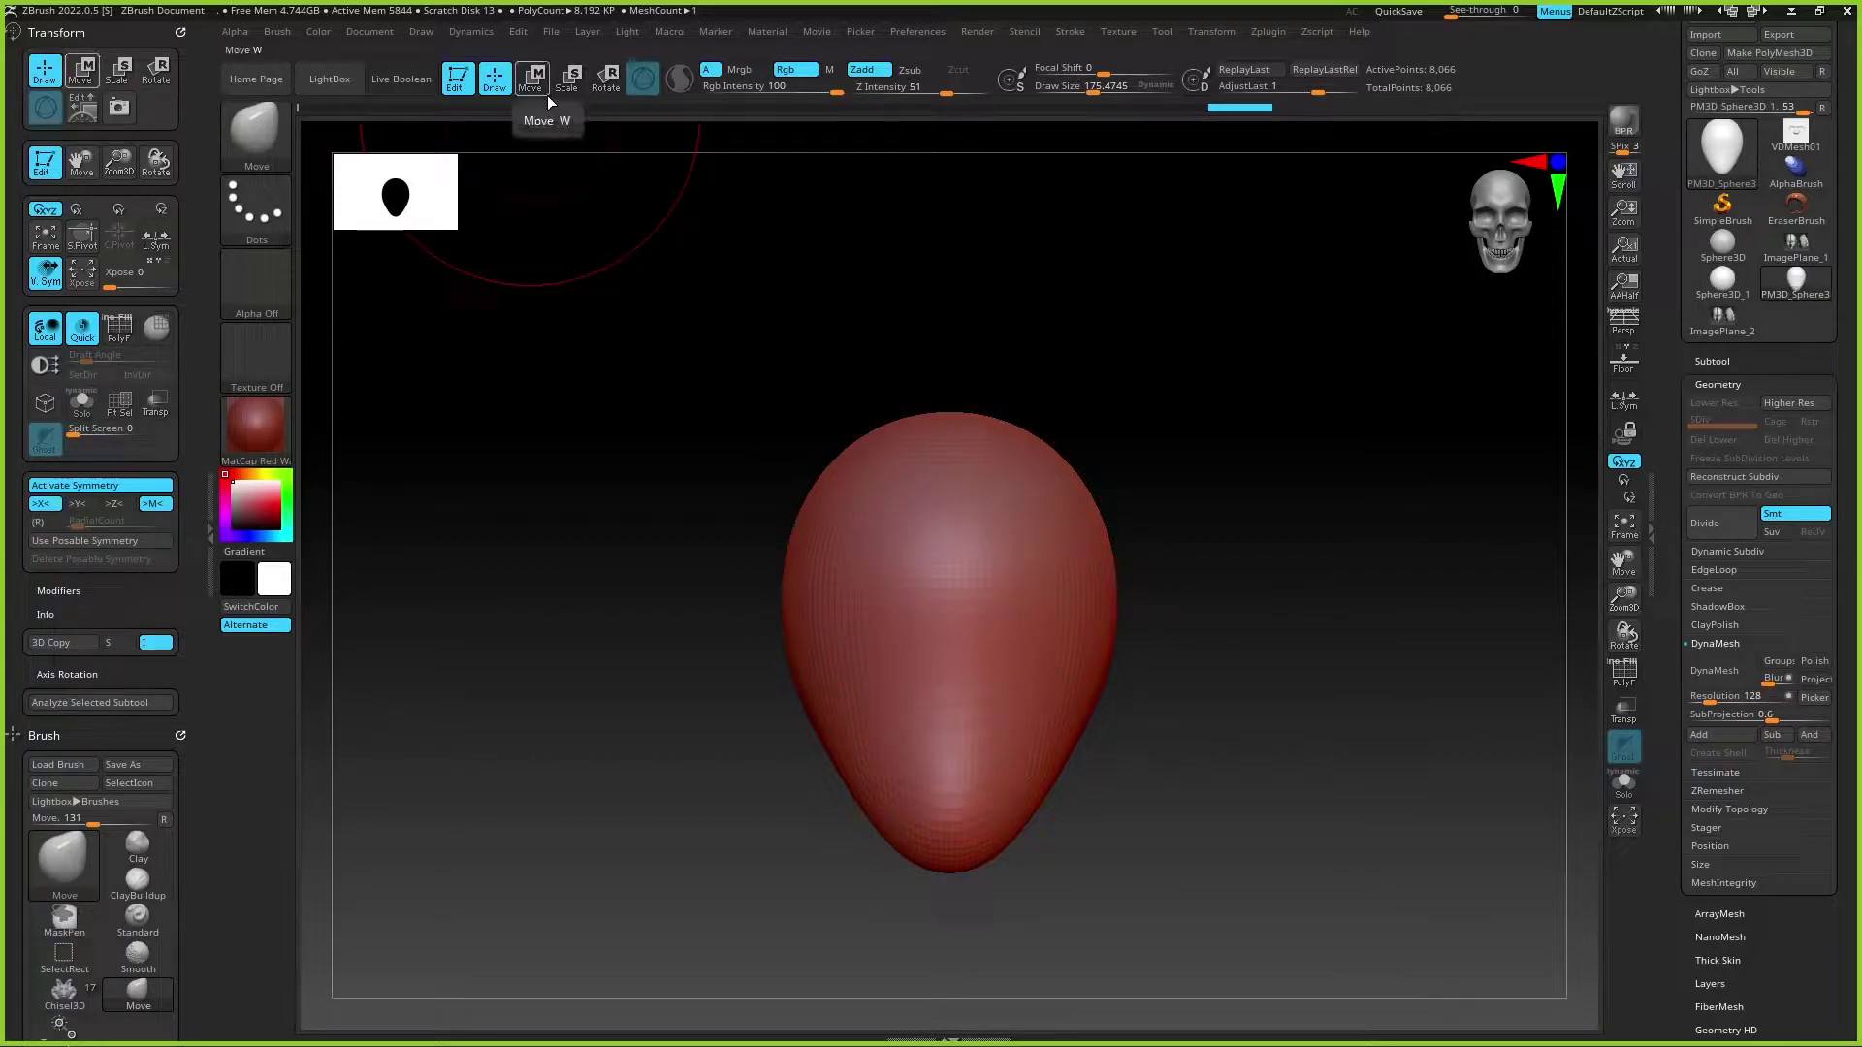
click(547, 95)
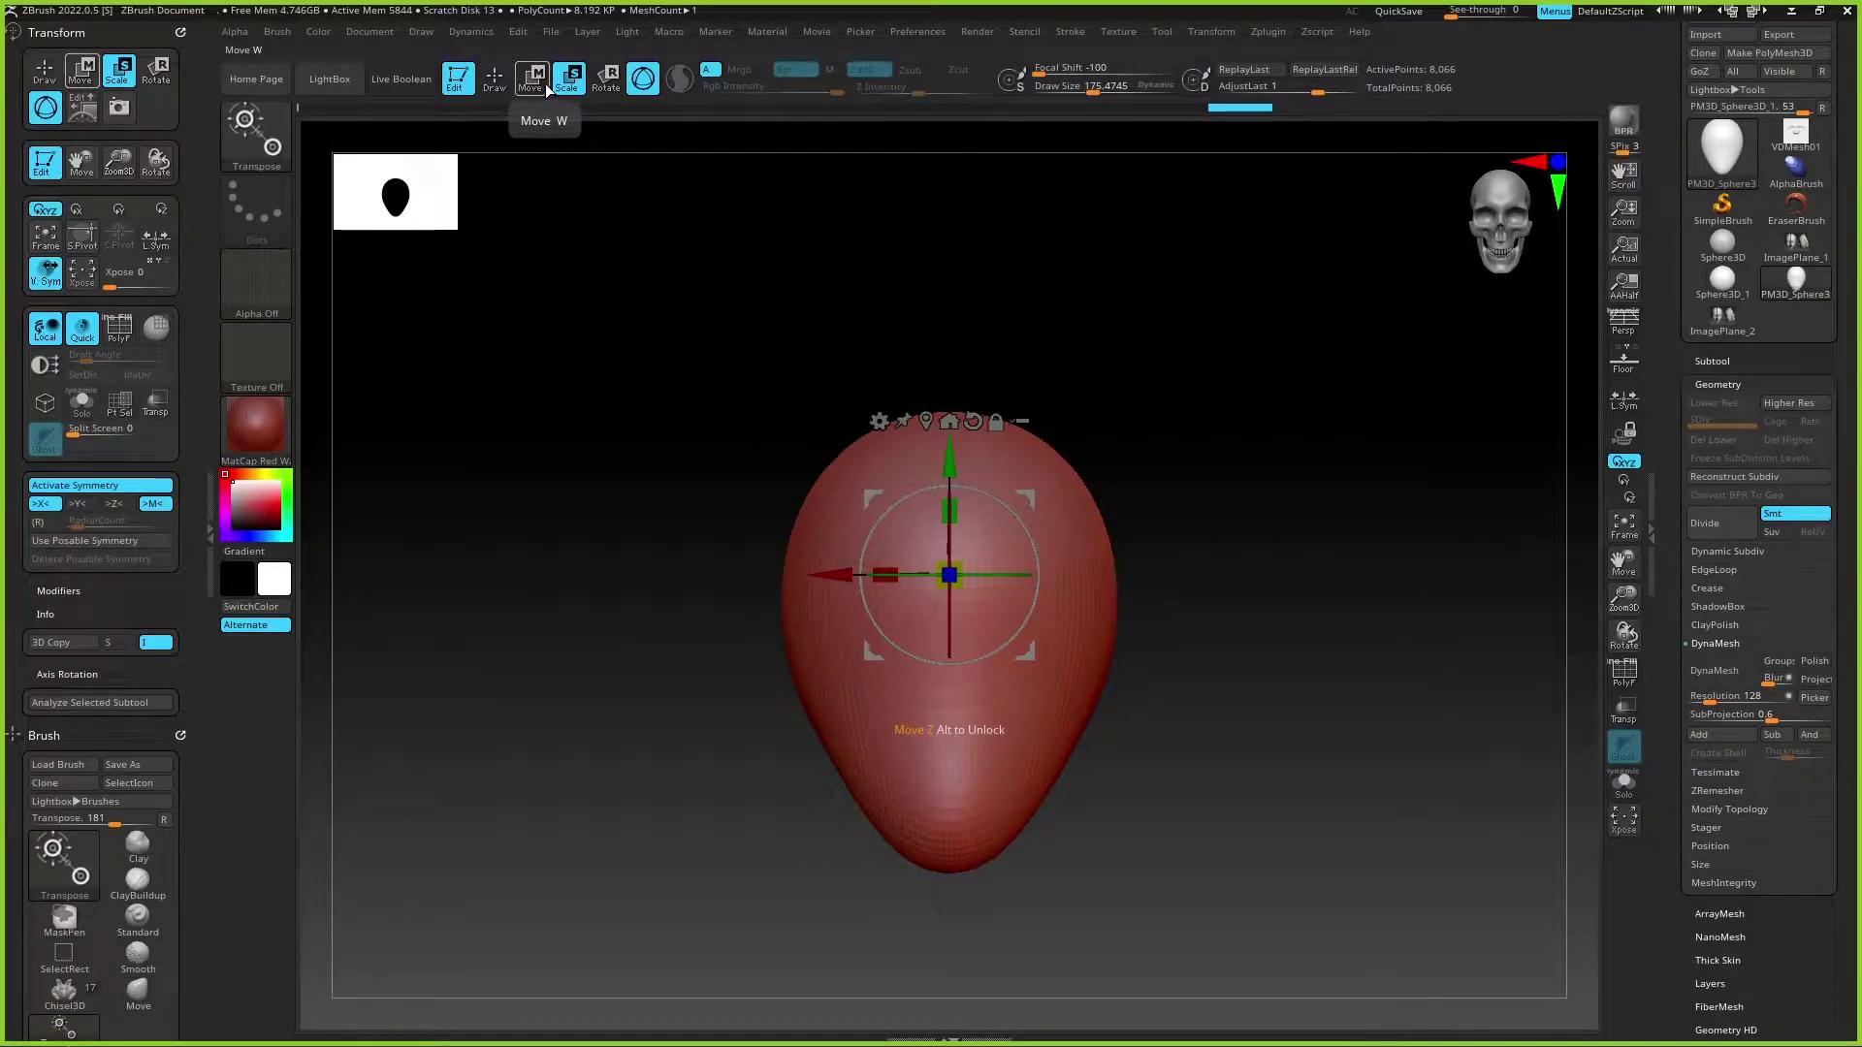
key(r)
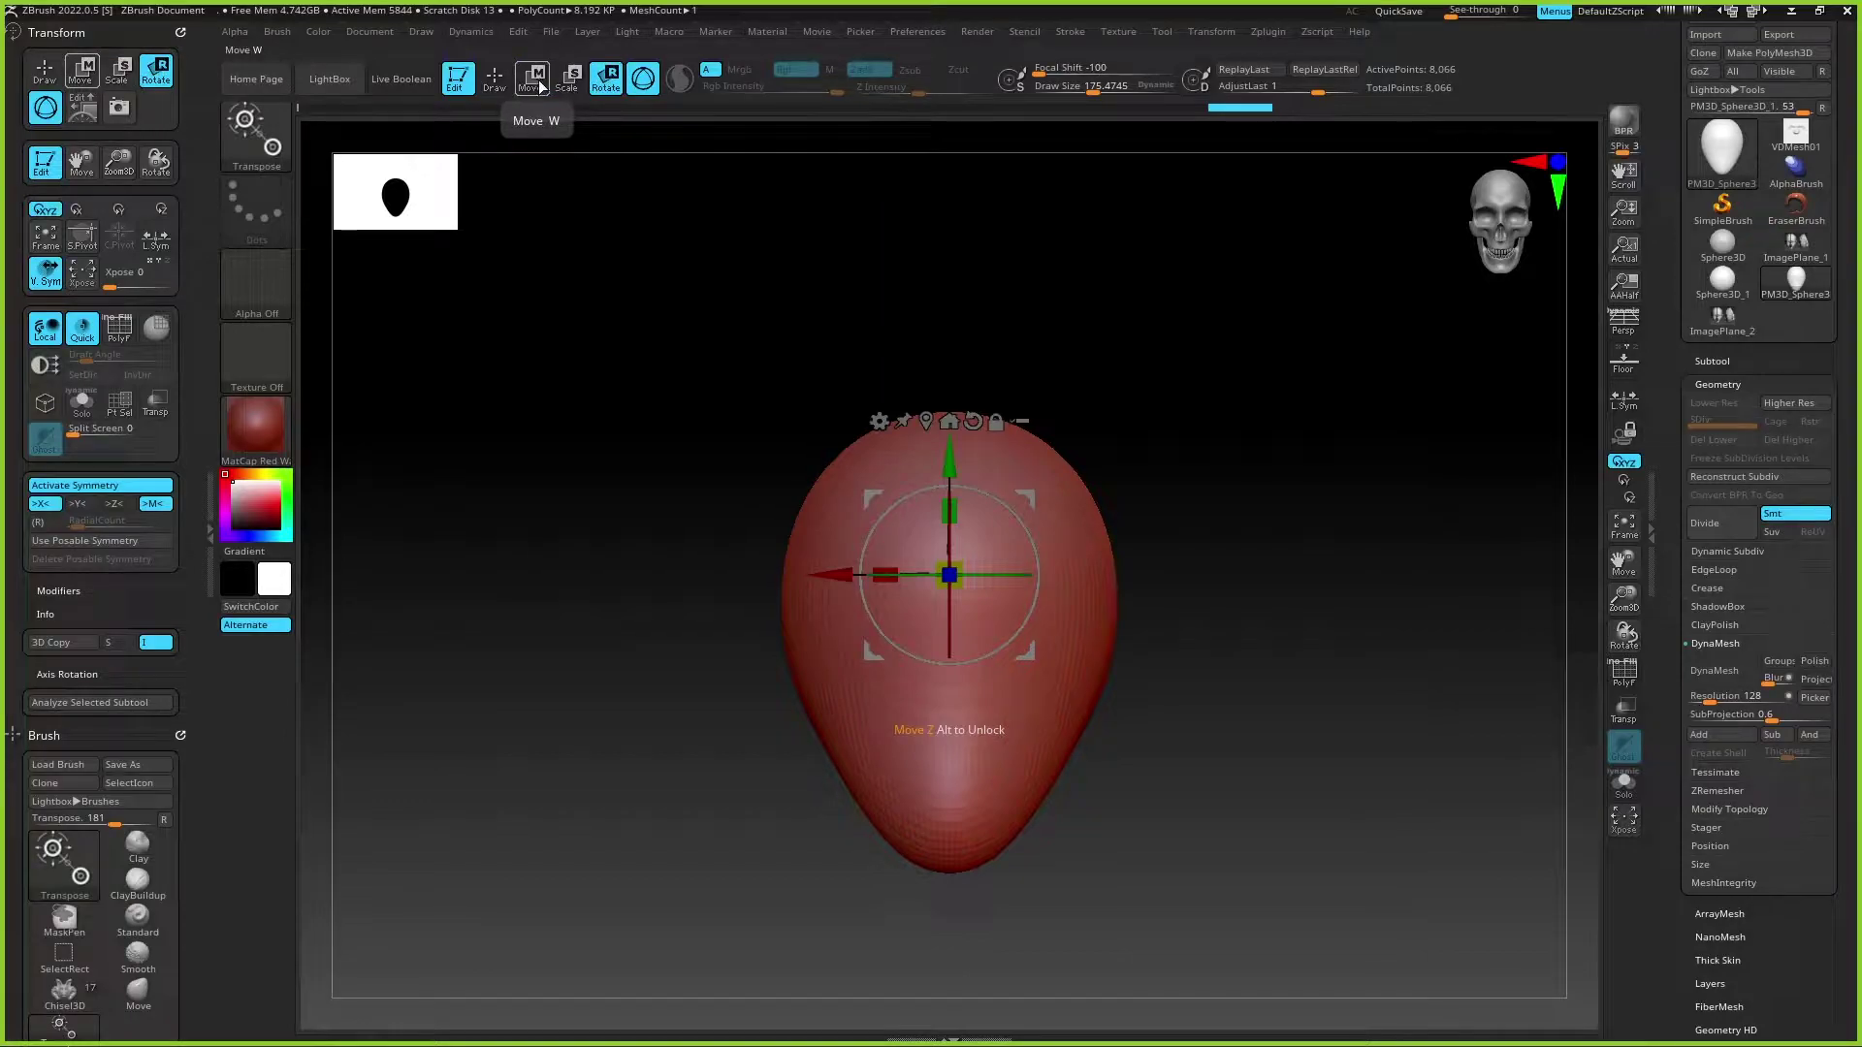
key(e)
key(r)
key(e)
key(r)
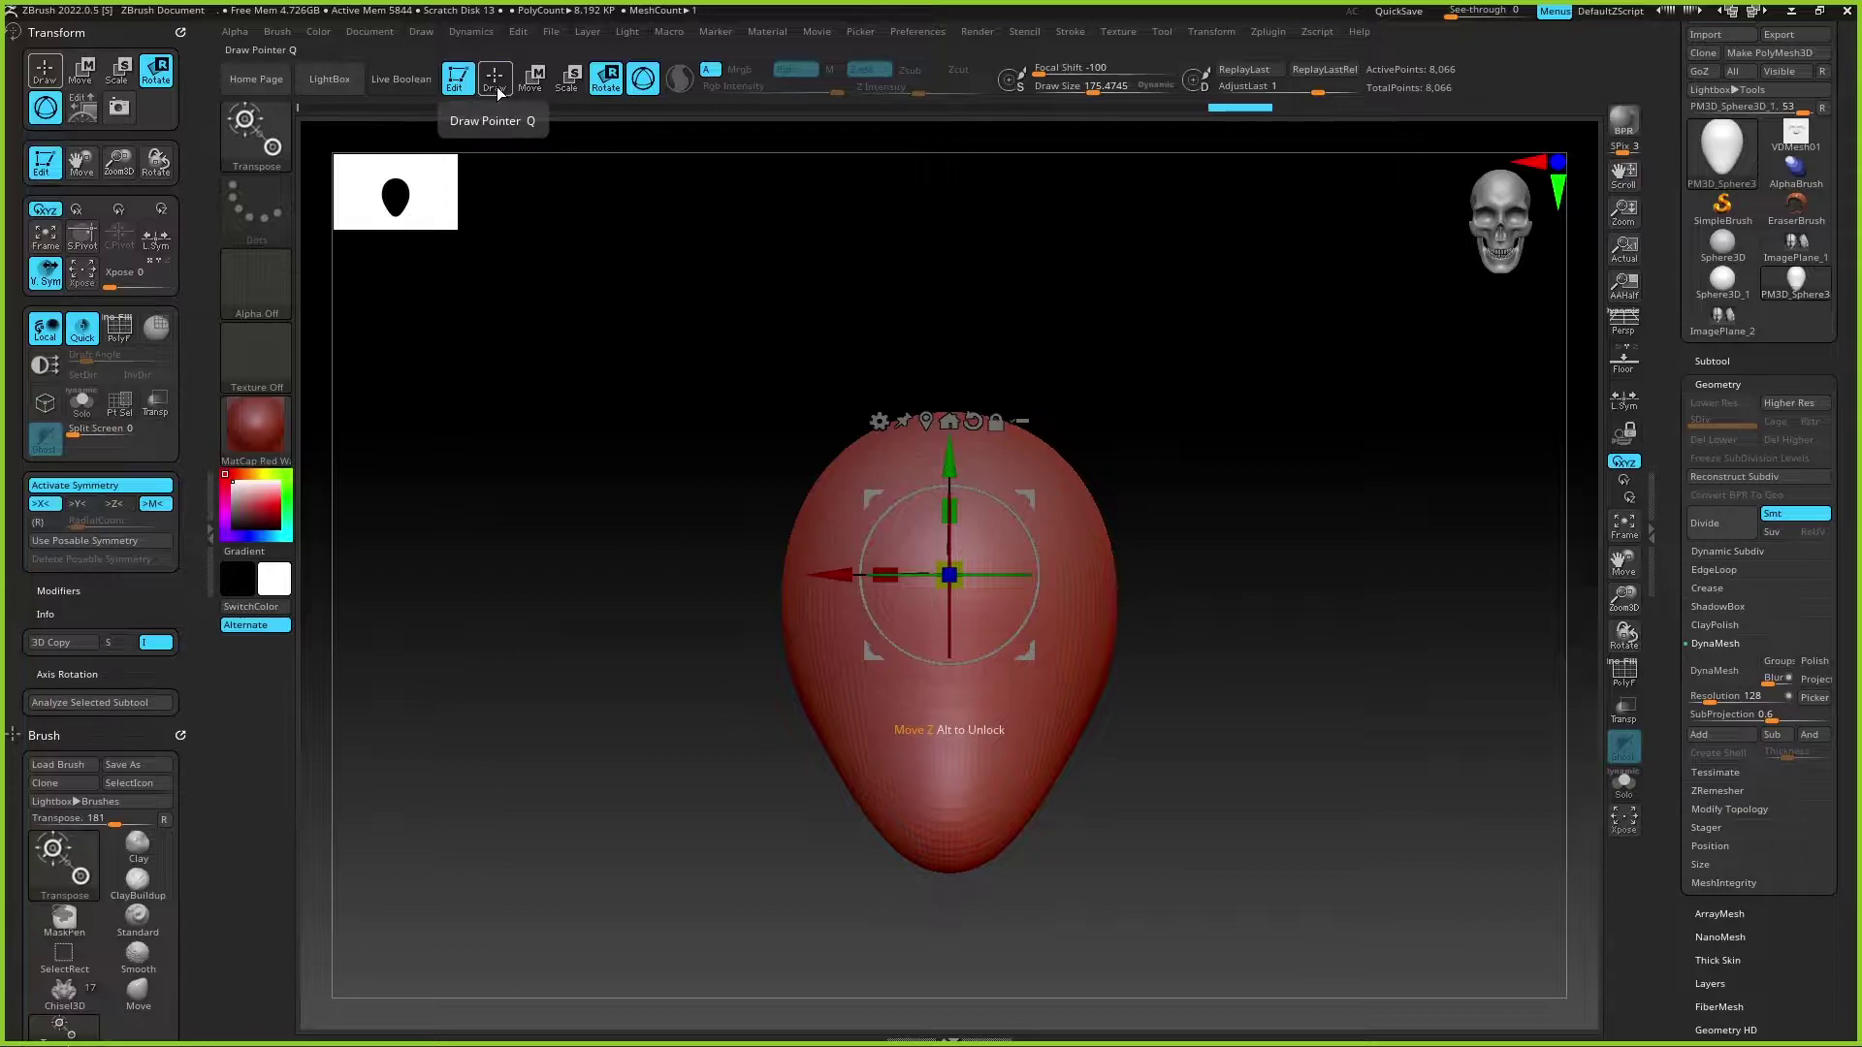
click(494, 89)
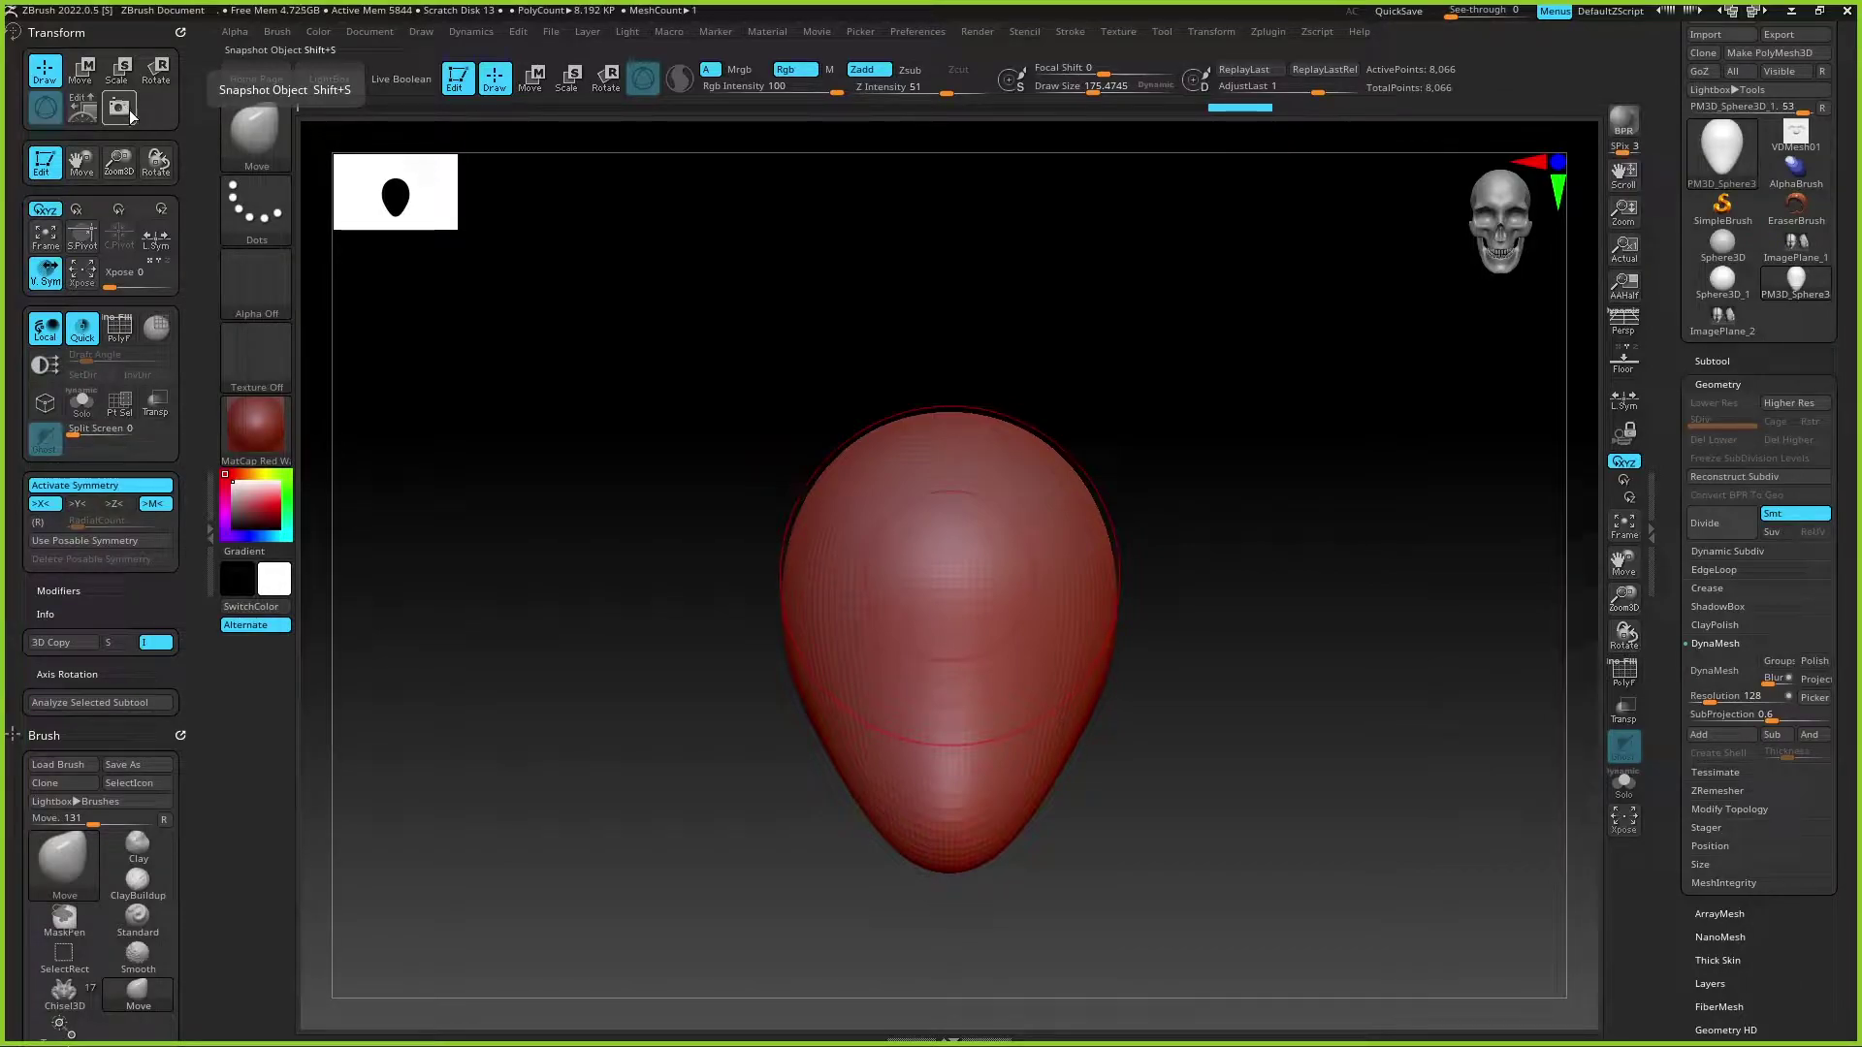
Step: Pan the egg toward the upper left and open LightBox with the comma key
scroll(1224, 450, down, 3)
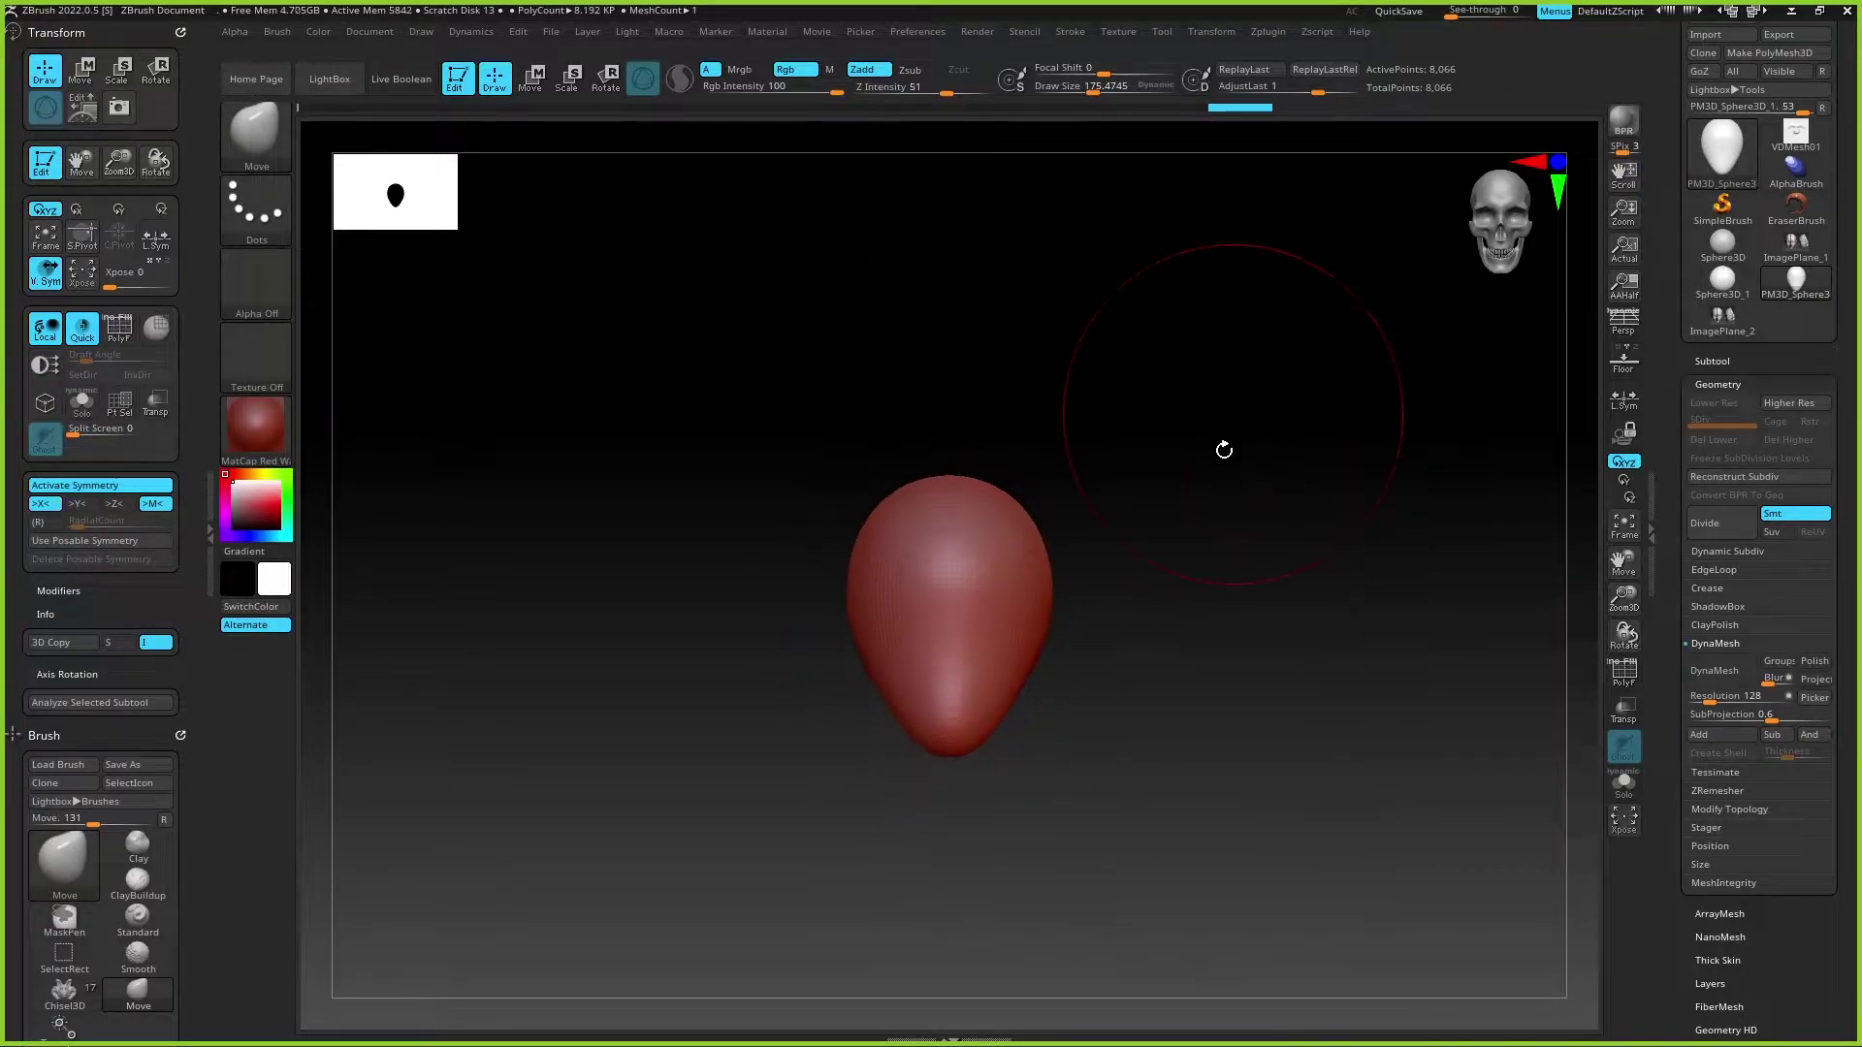
alt+drag(1224, 450, 1164, 358)
key(comma)
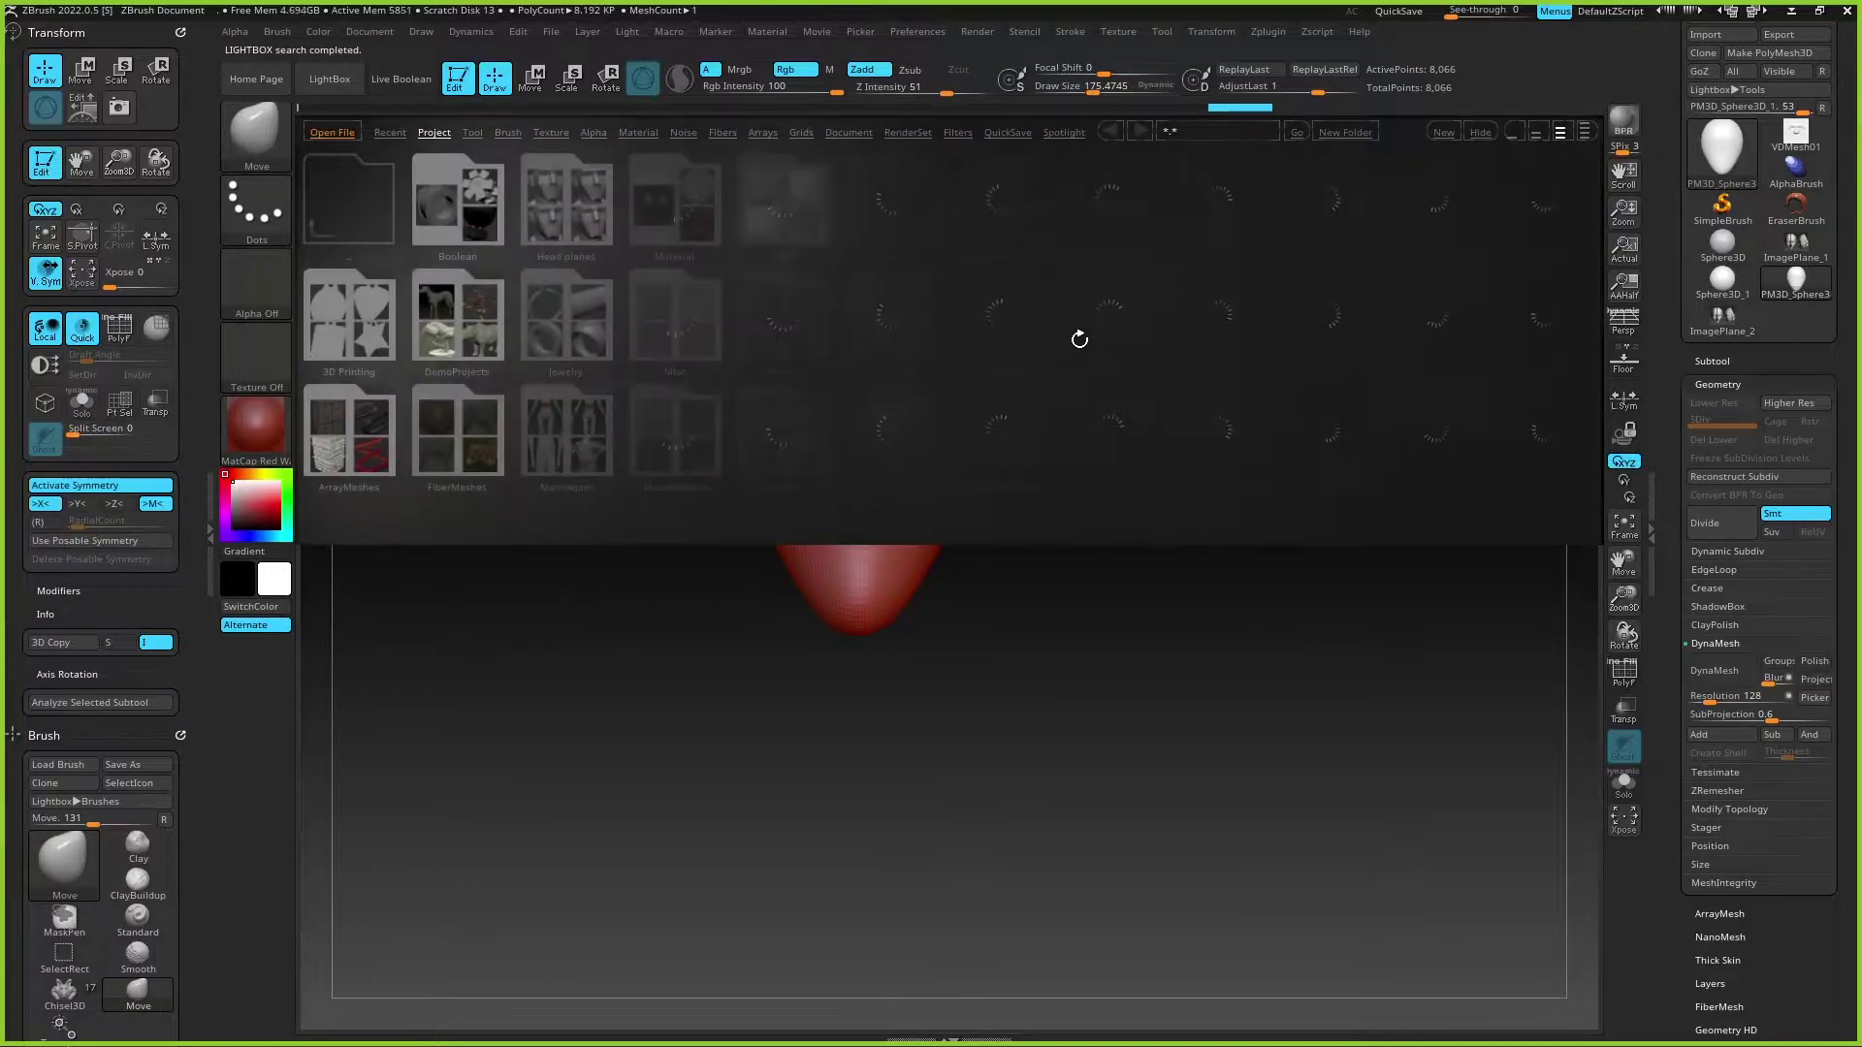
Step: Load poseidon15.ZPR from LightBox's Recent tab without saving the egg
click(402, 133)
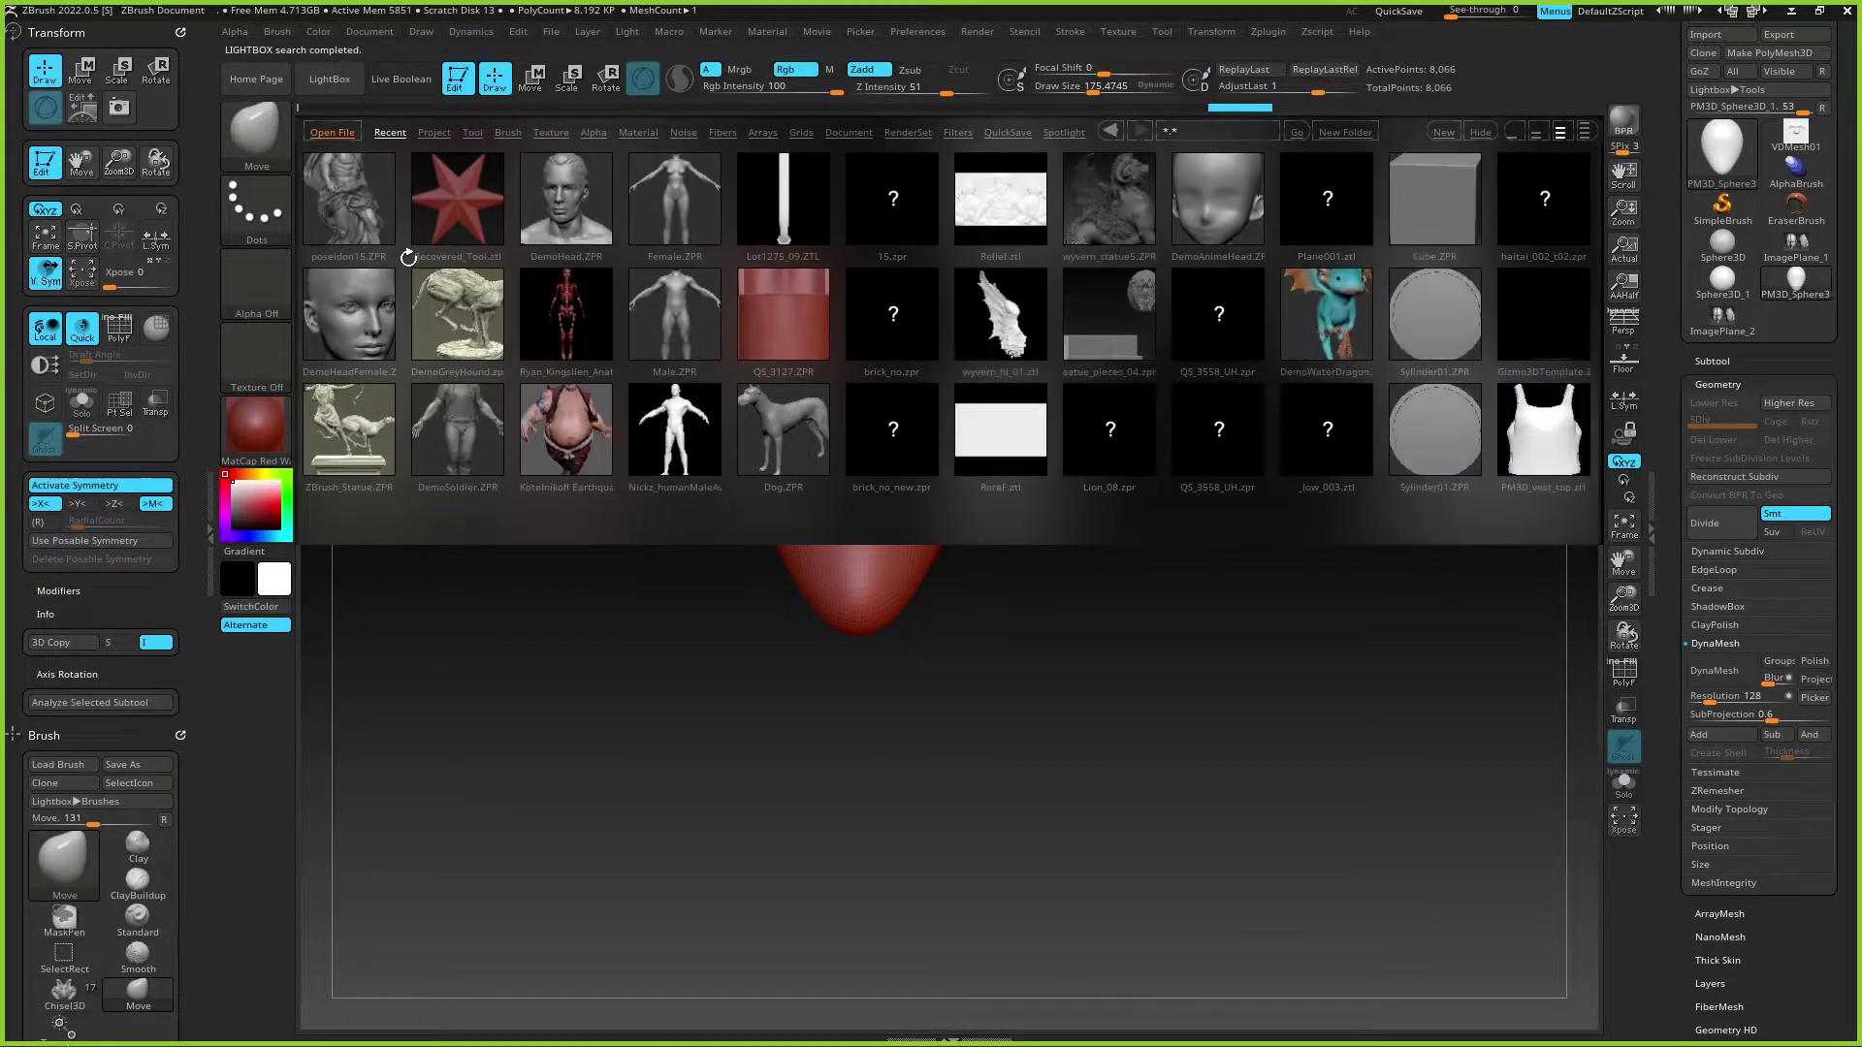
click(364, 206)
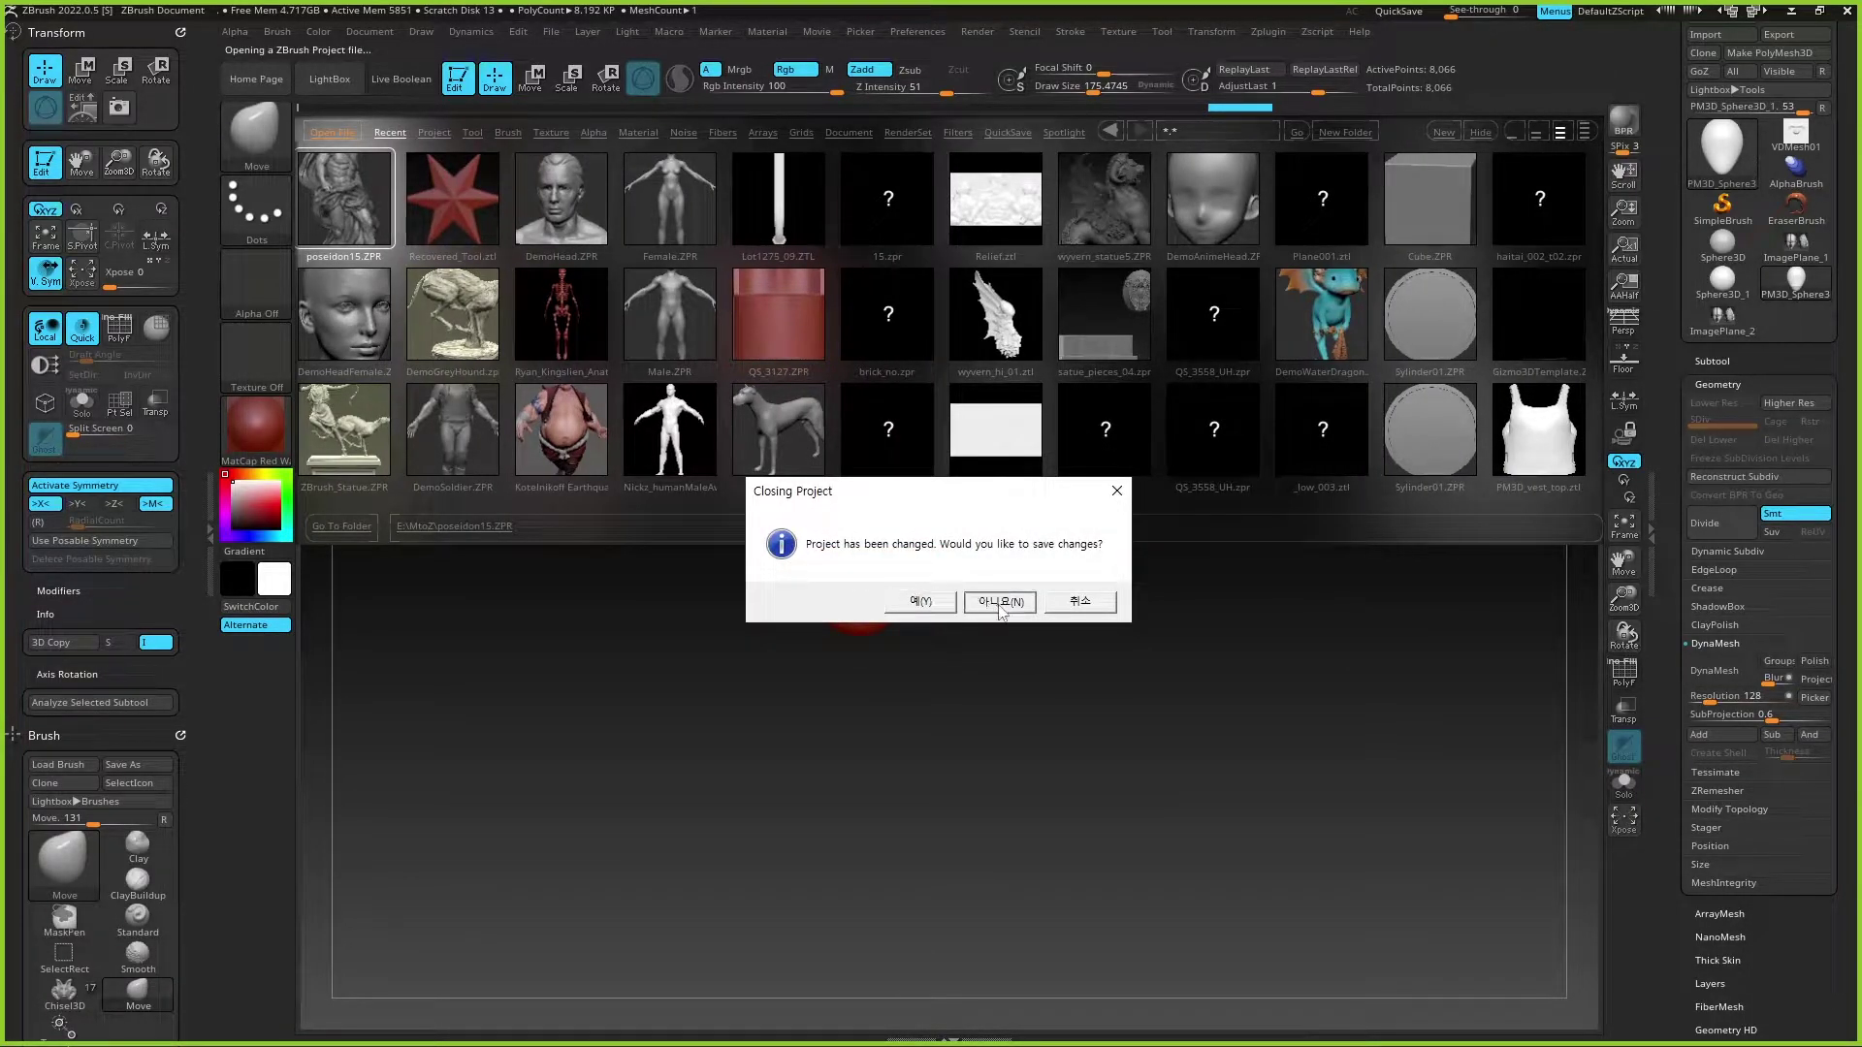
click(1000, 603)
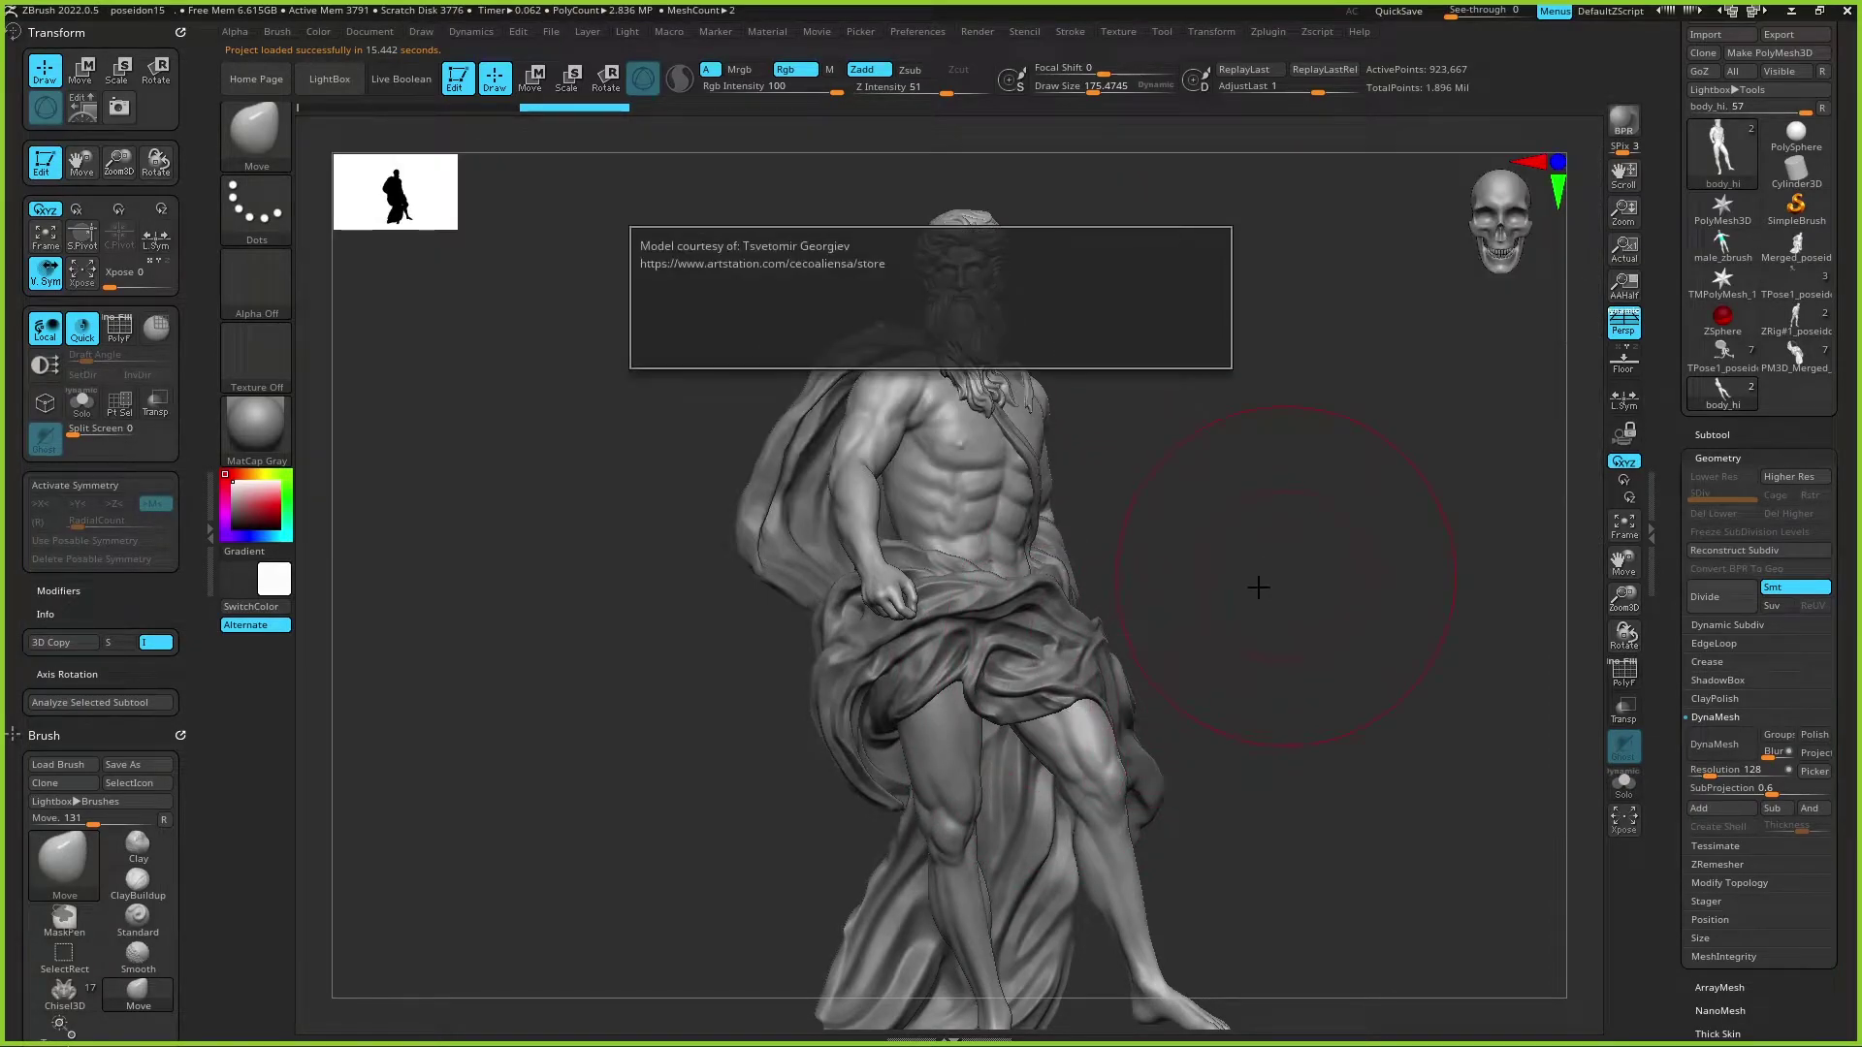
Step: Dismiss the credit notice, frame the Poseidon figure, and orbit it slightly
key(f)
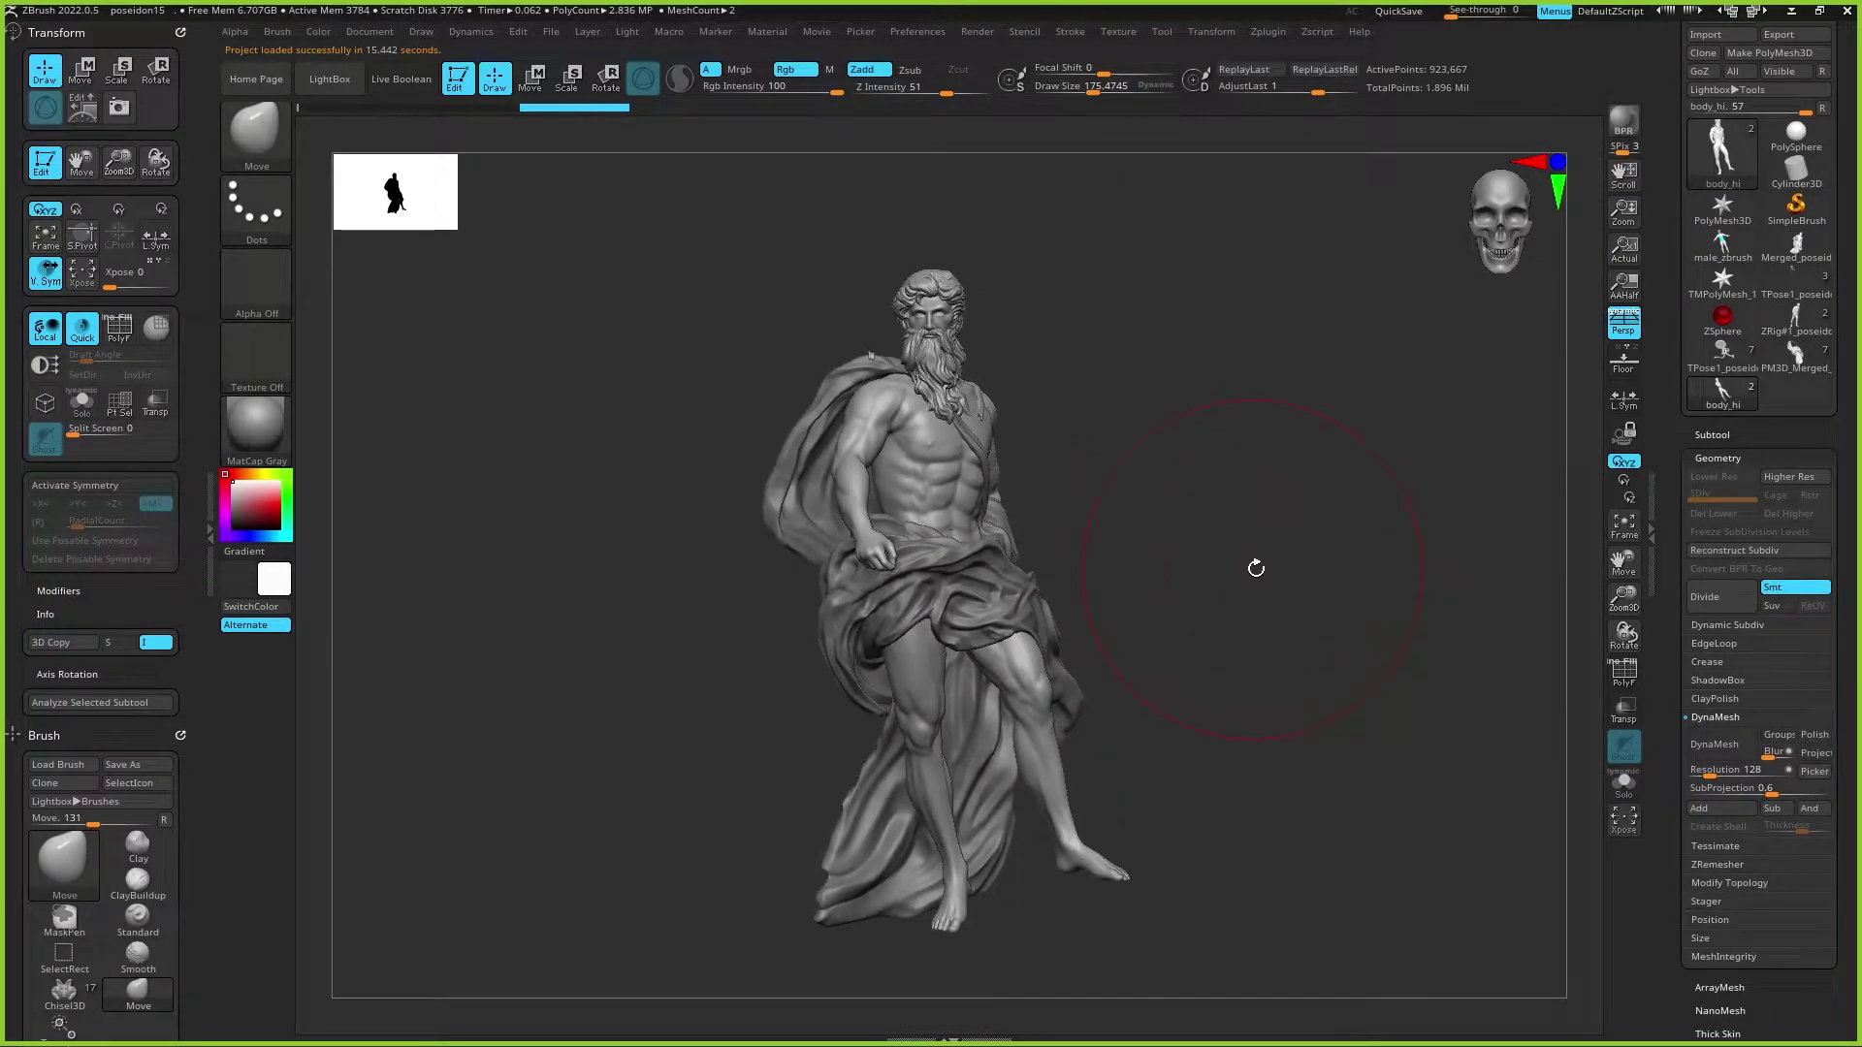
mouse_move(1260, 540)
mouse_down()
mouse_move(1276, 539)
mouse_move(1268, 595)
mouse_move(1242, 541)
mouse_move(887, 483)
mouse_move(947, 445)
mouse_move(953, 474)
mouse_move(937, 465)
mouse_up()
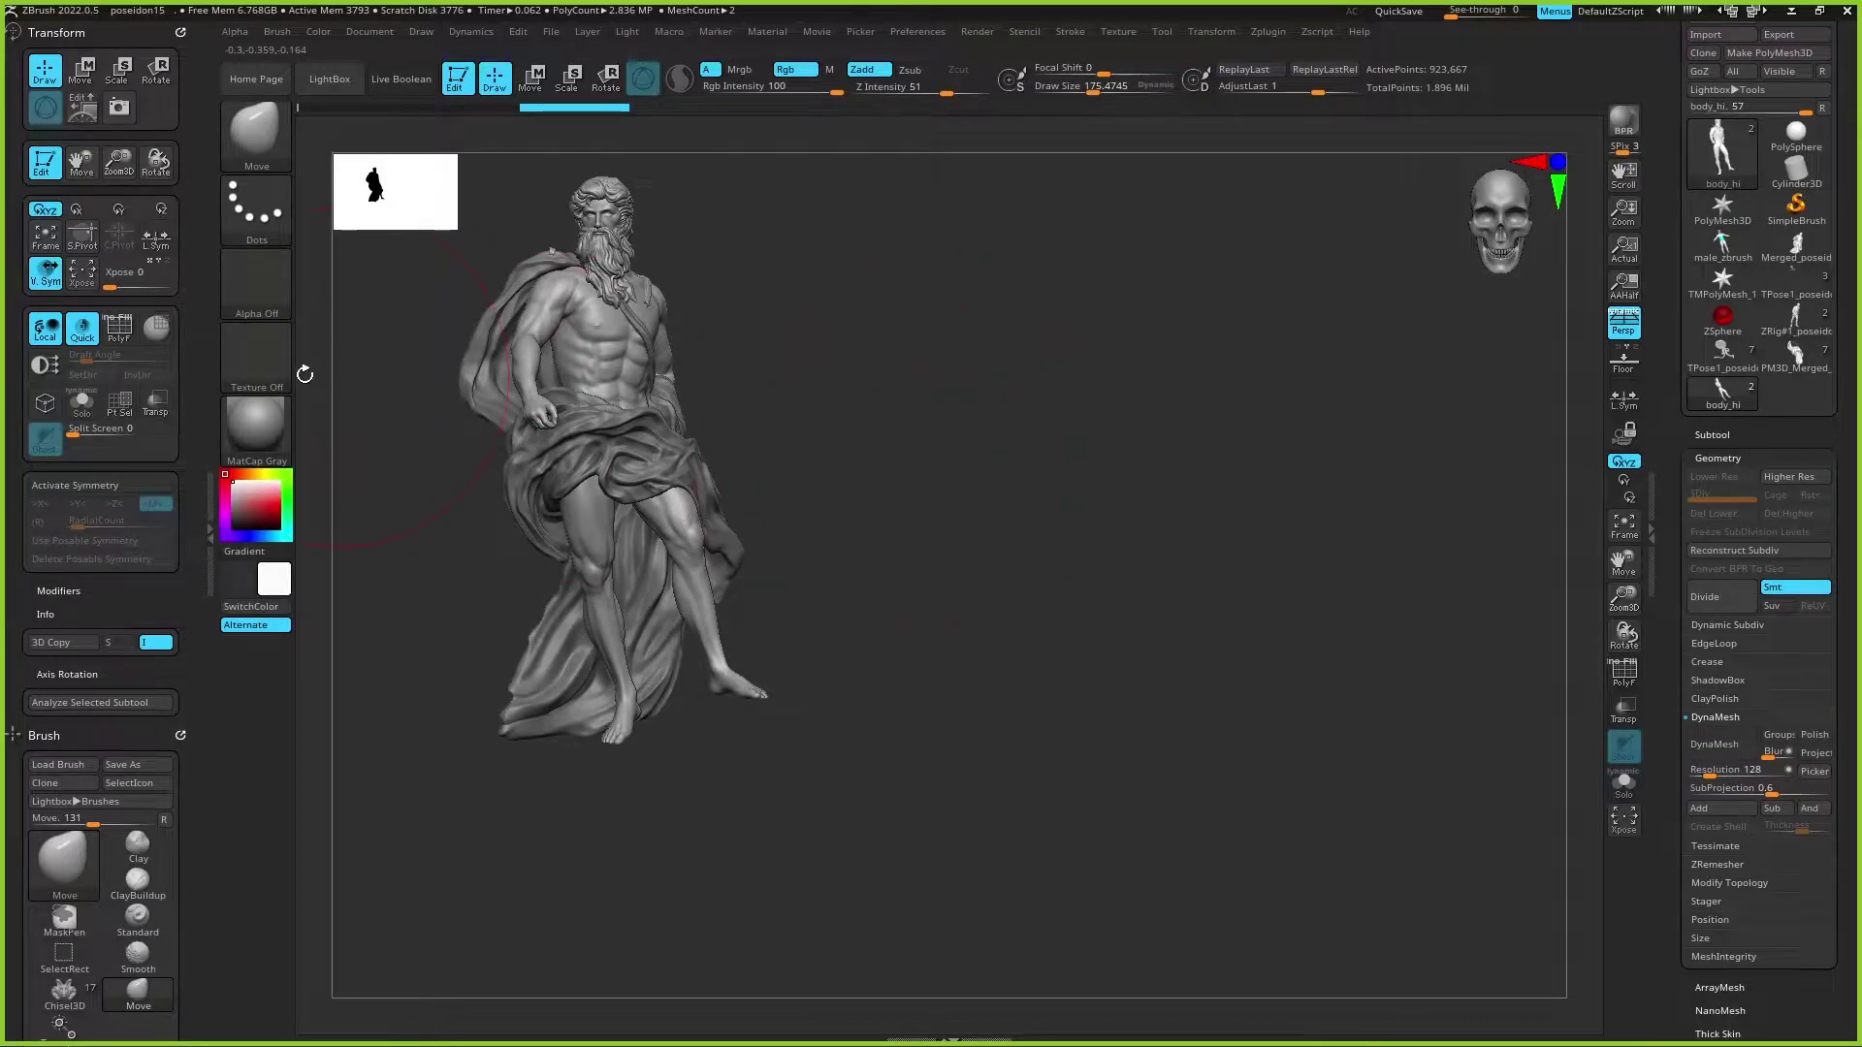
click(257, 432)
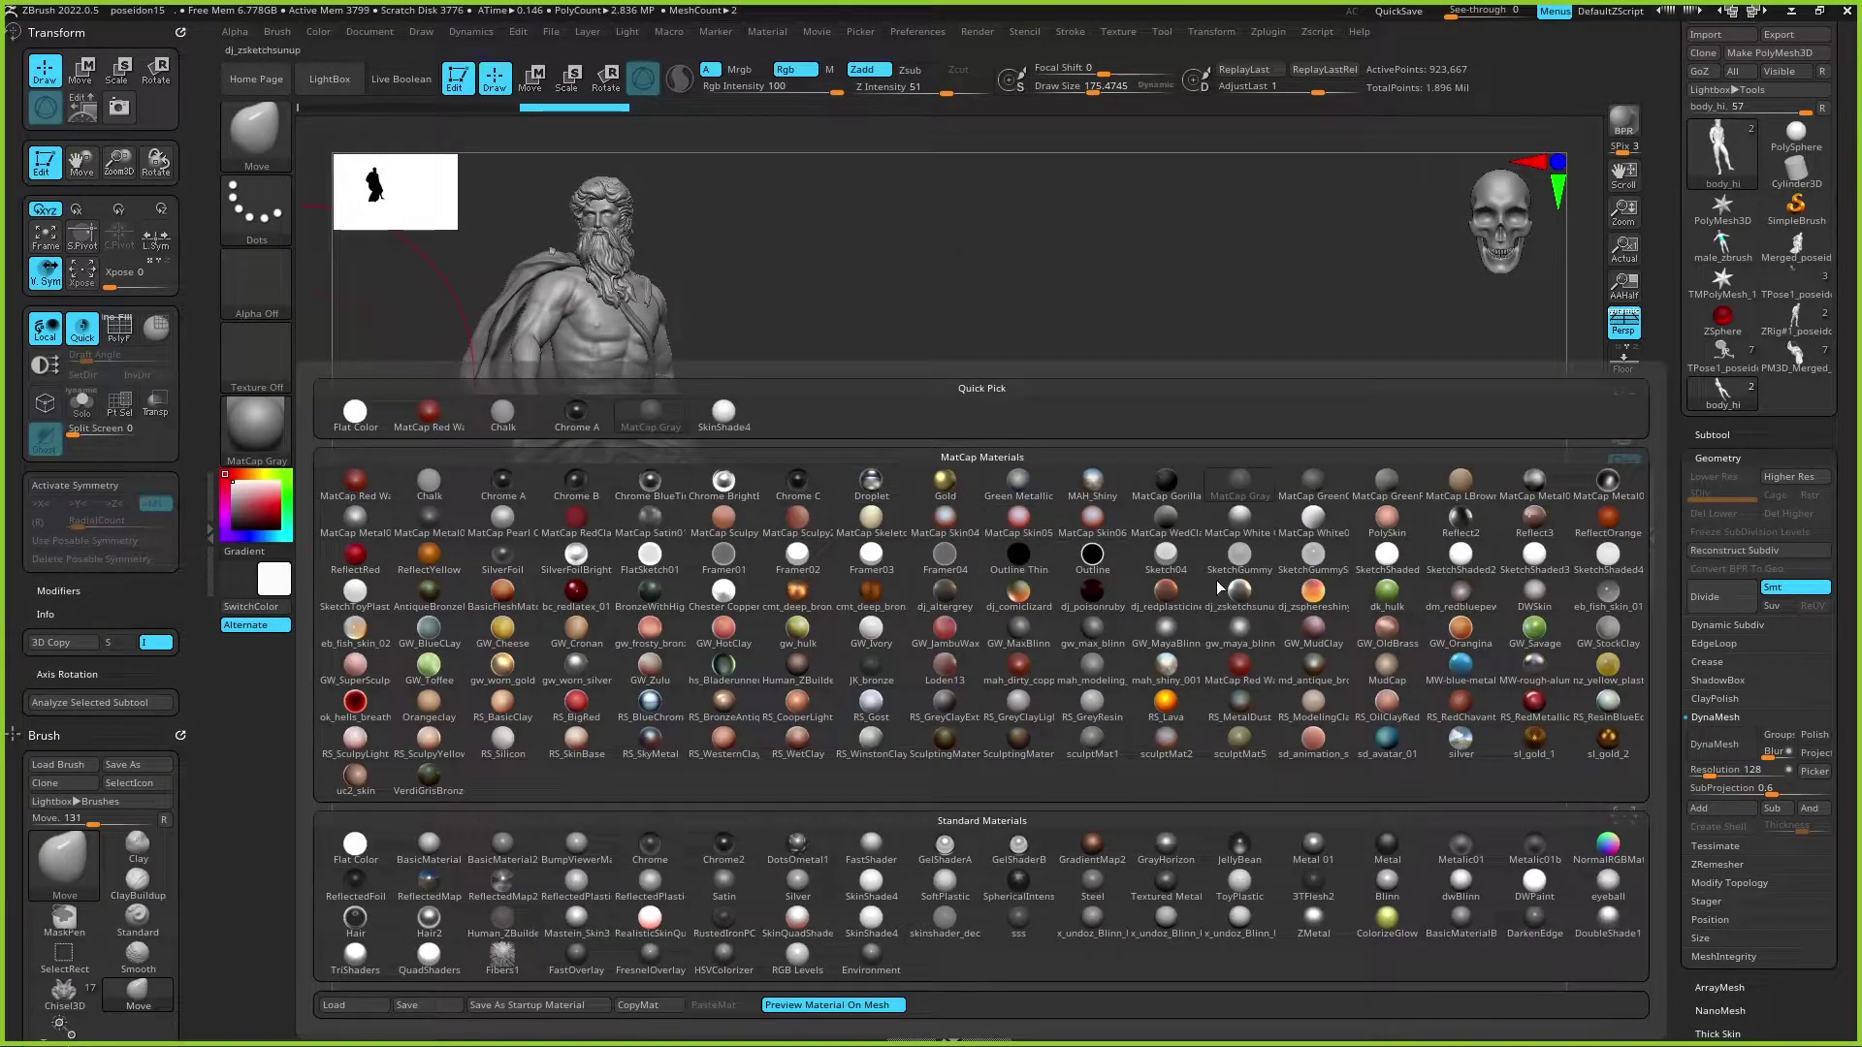
Step: Apply the green dk_hulk material and snapshot the statue, moving and orbiting the live copy
click(1387, 593)
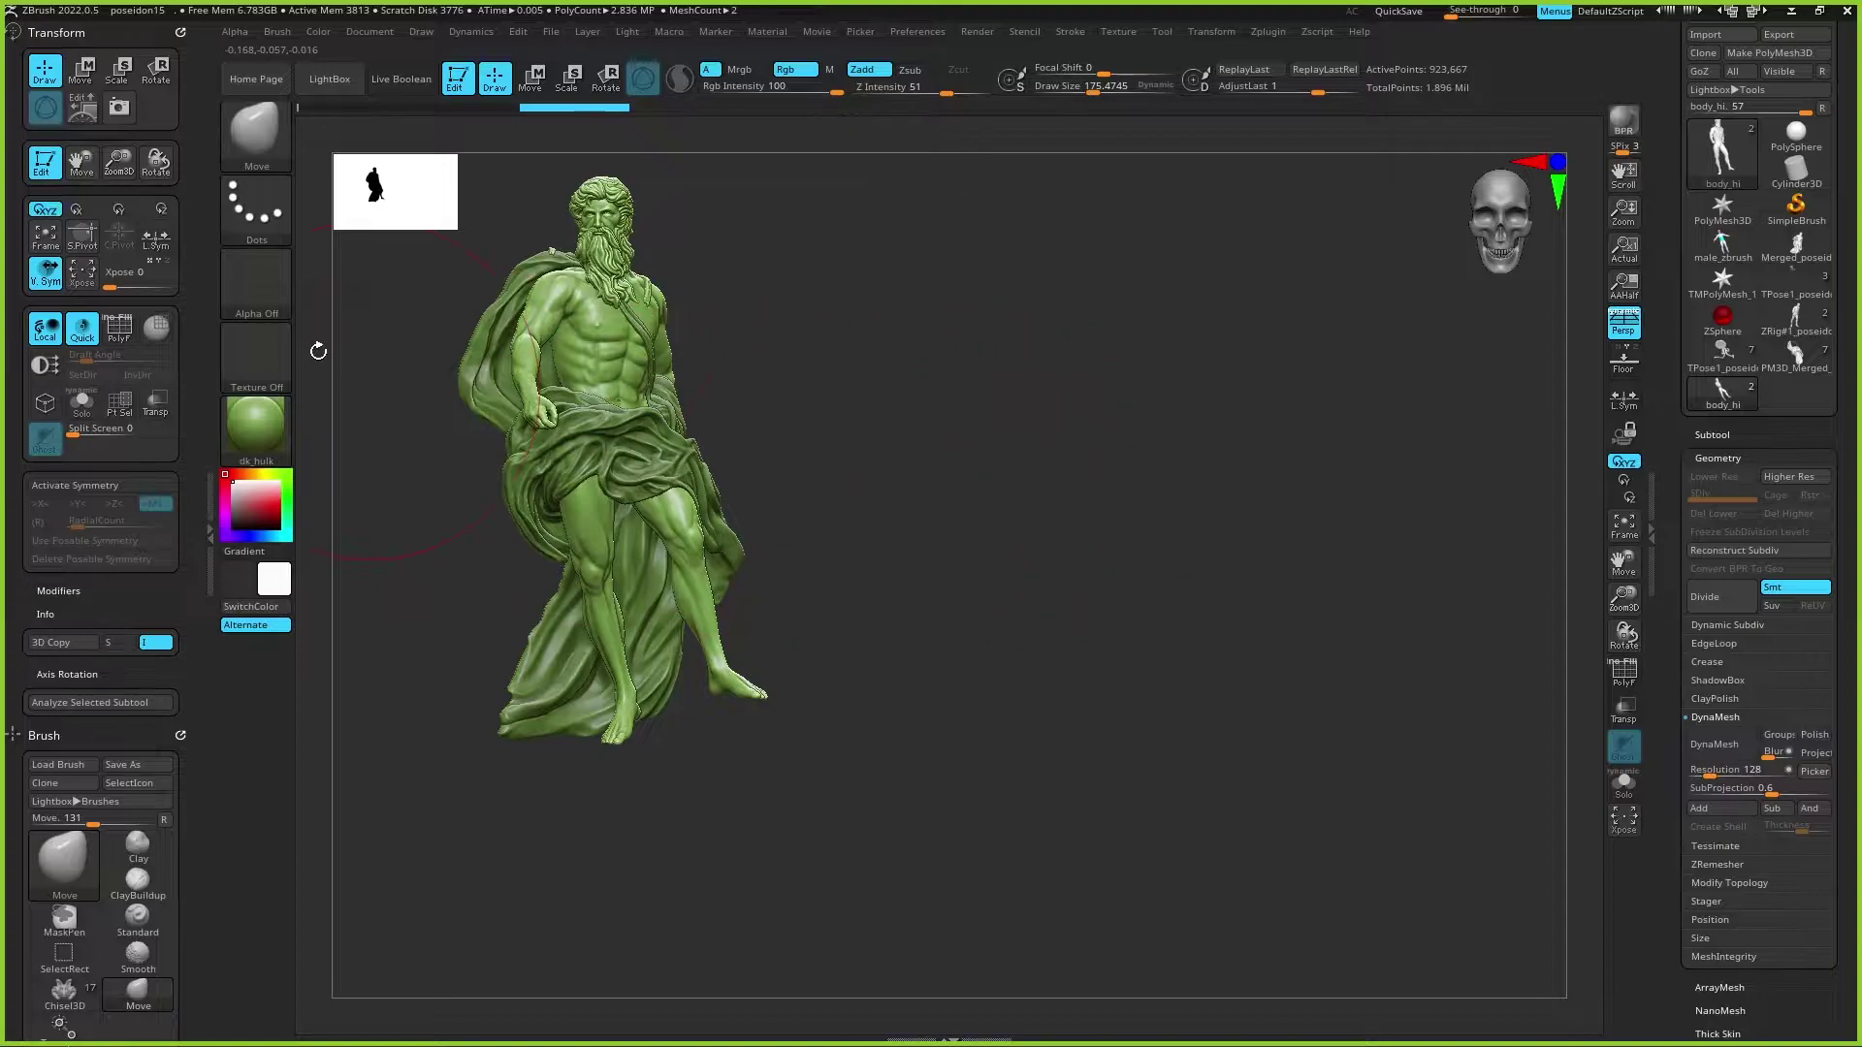
click(126, 117)
mouse_move(969, 420)
alt+mouse_down()
mouse_move(1273, 433)
mouse_move(1218, 432)
mouse_move(1238, 428)
mouse_move(1178, 220)
mouse_move(1064, 366)
mouse_move(1193, 358)
mouse_move(1160, 304)
alt+mouse_up()
mouse_move(1086, 429)
mouse_down()
mouse_move(1080, 403)
mouse_move(1064, 424)
mouse_move(1463, 433)
mouse_move(1429, 469)
mouse_move(1376, 449)
mouse_move(1393, 495)
mouse_move(1413, 488)
mouse_up()
Step: Take two more Shift+S snapshots, move the statue between them, then clear the snapshots
key(shift+s)
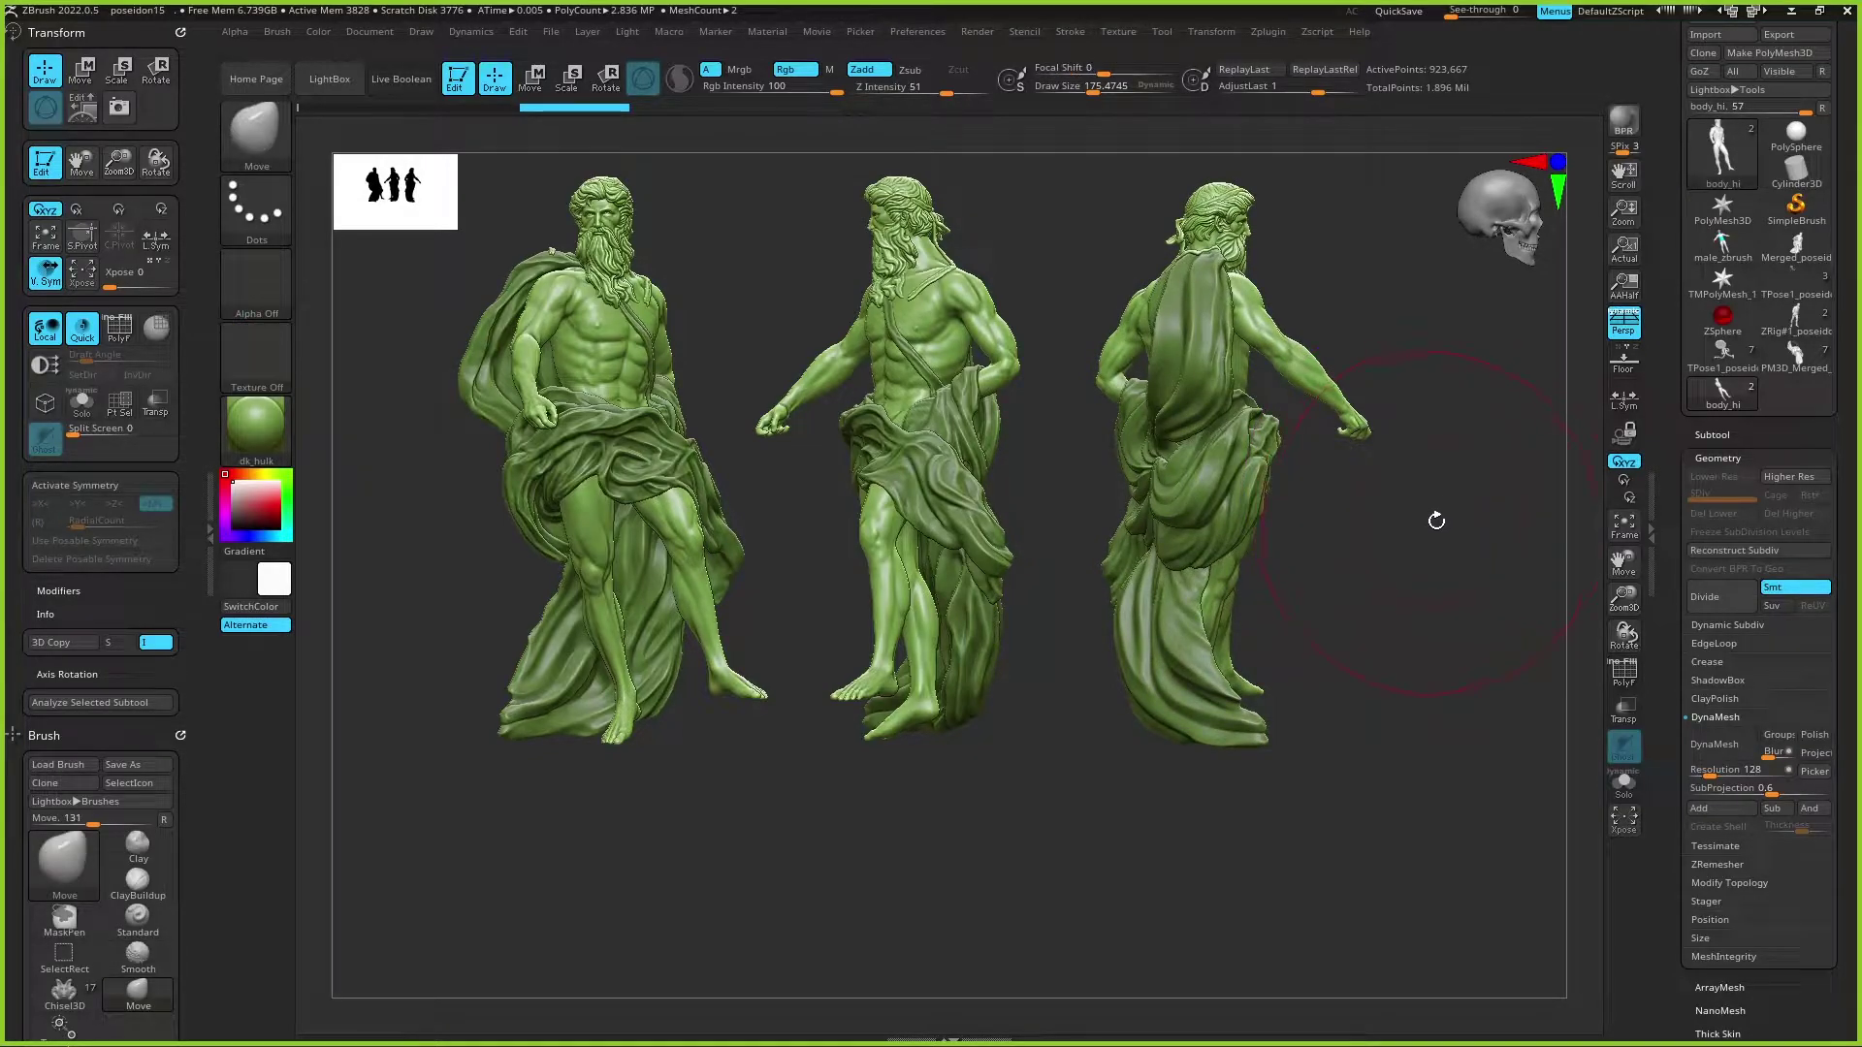
key(shift+s)
mouse_move(1382, 540)
alt+mouse_down()
mouse_move(1496, 538)
mouse_move(917, 603)
mouse_move(1189, 609)
mouse_move(1405, 540)
mouse_move(1438, 474)
mouse_move(1275, 606)
mouse_move(1371, 602)
mouse_move(1380, 569)
mouse_move(1136, 529)
alt+mouse_up()
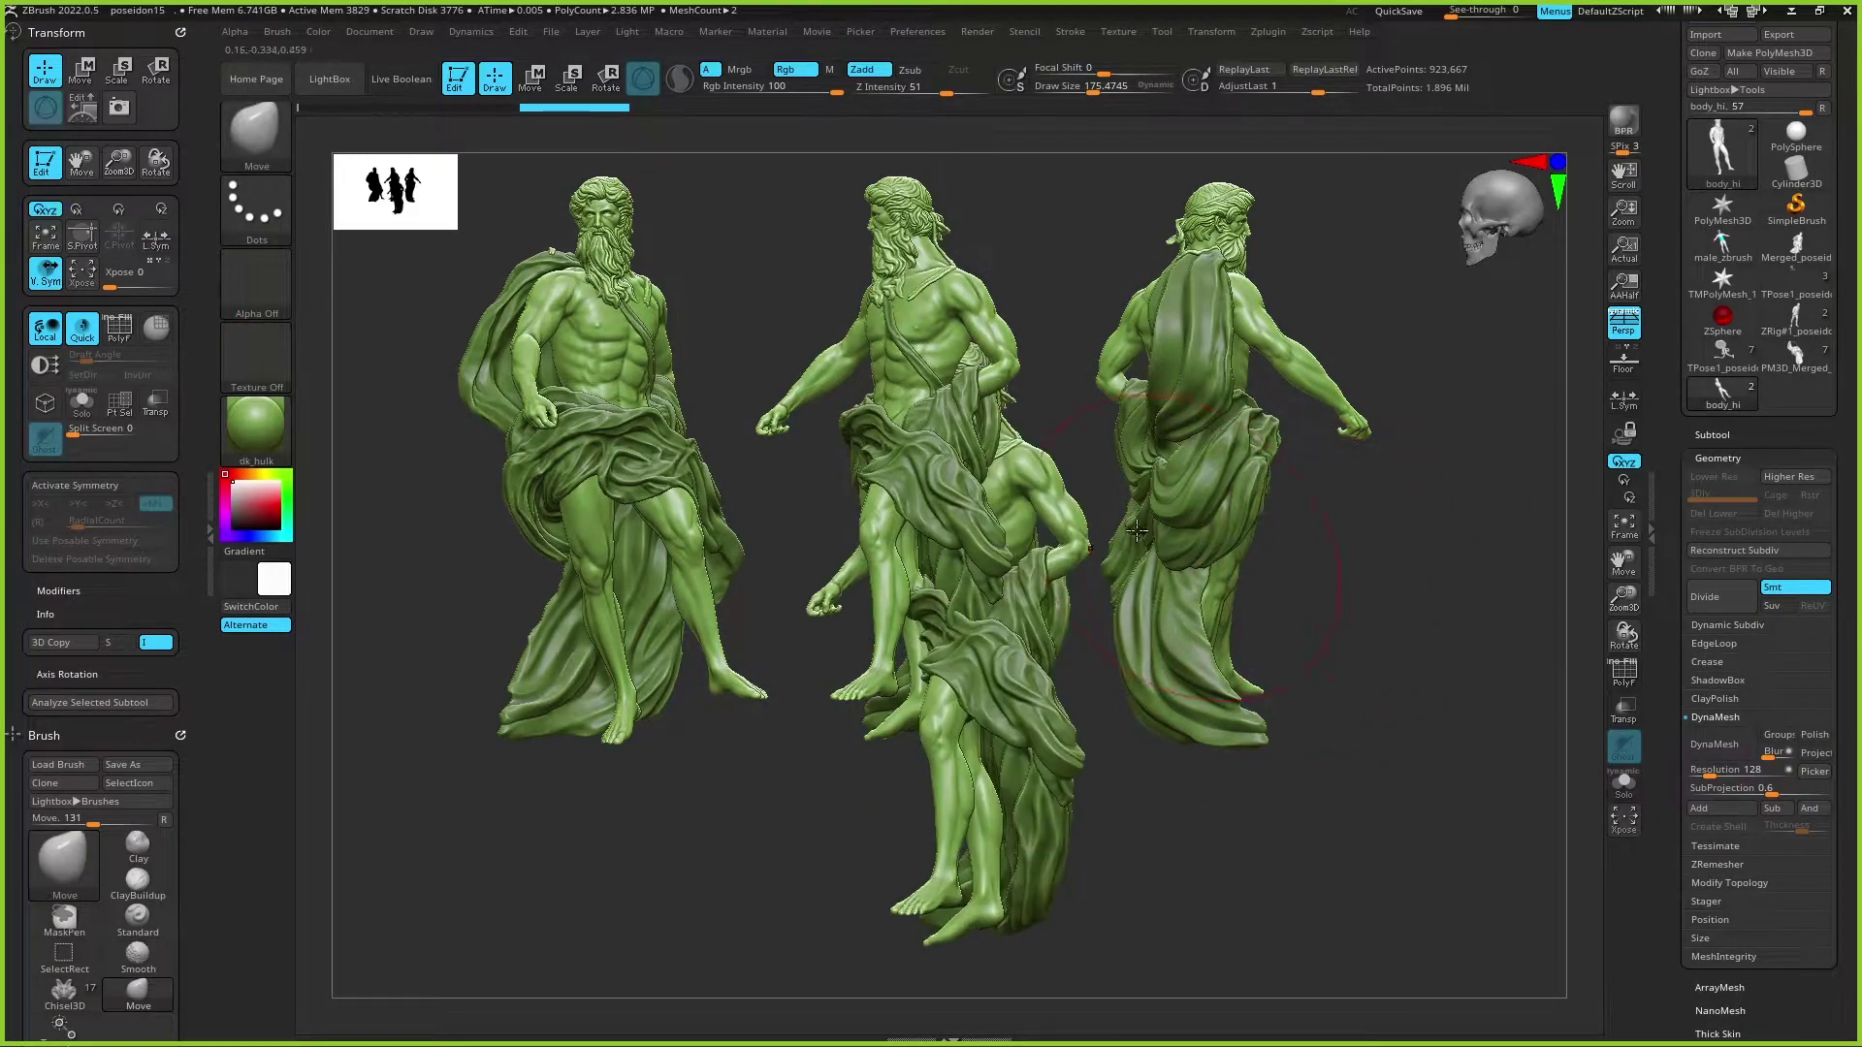
key(ctrl)
Step: Clear the snapshot copies, turn the Poseidon statue to the front, and apply white SkinShade4
ctrl+alt+shift+click(1147, 433)
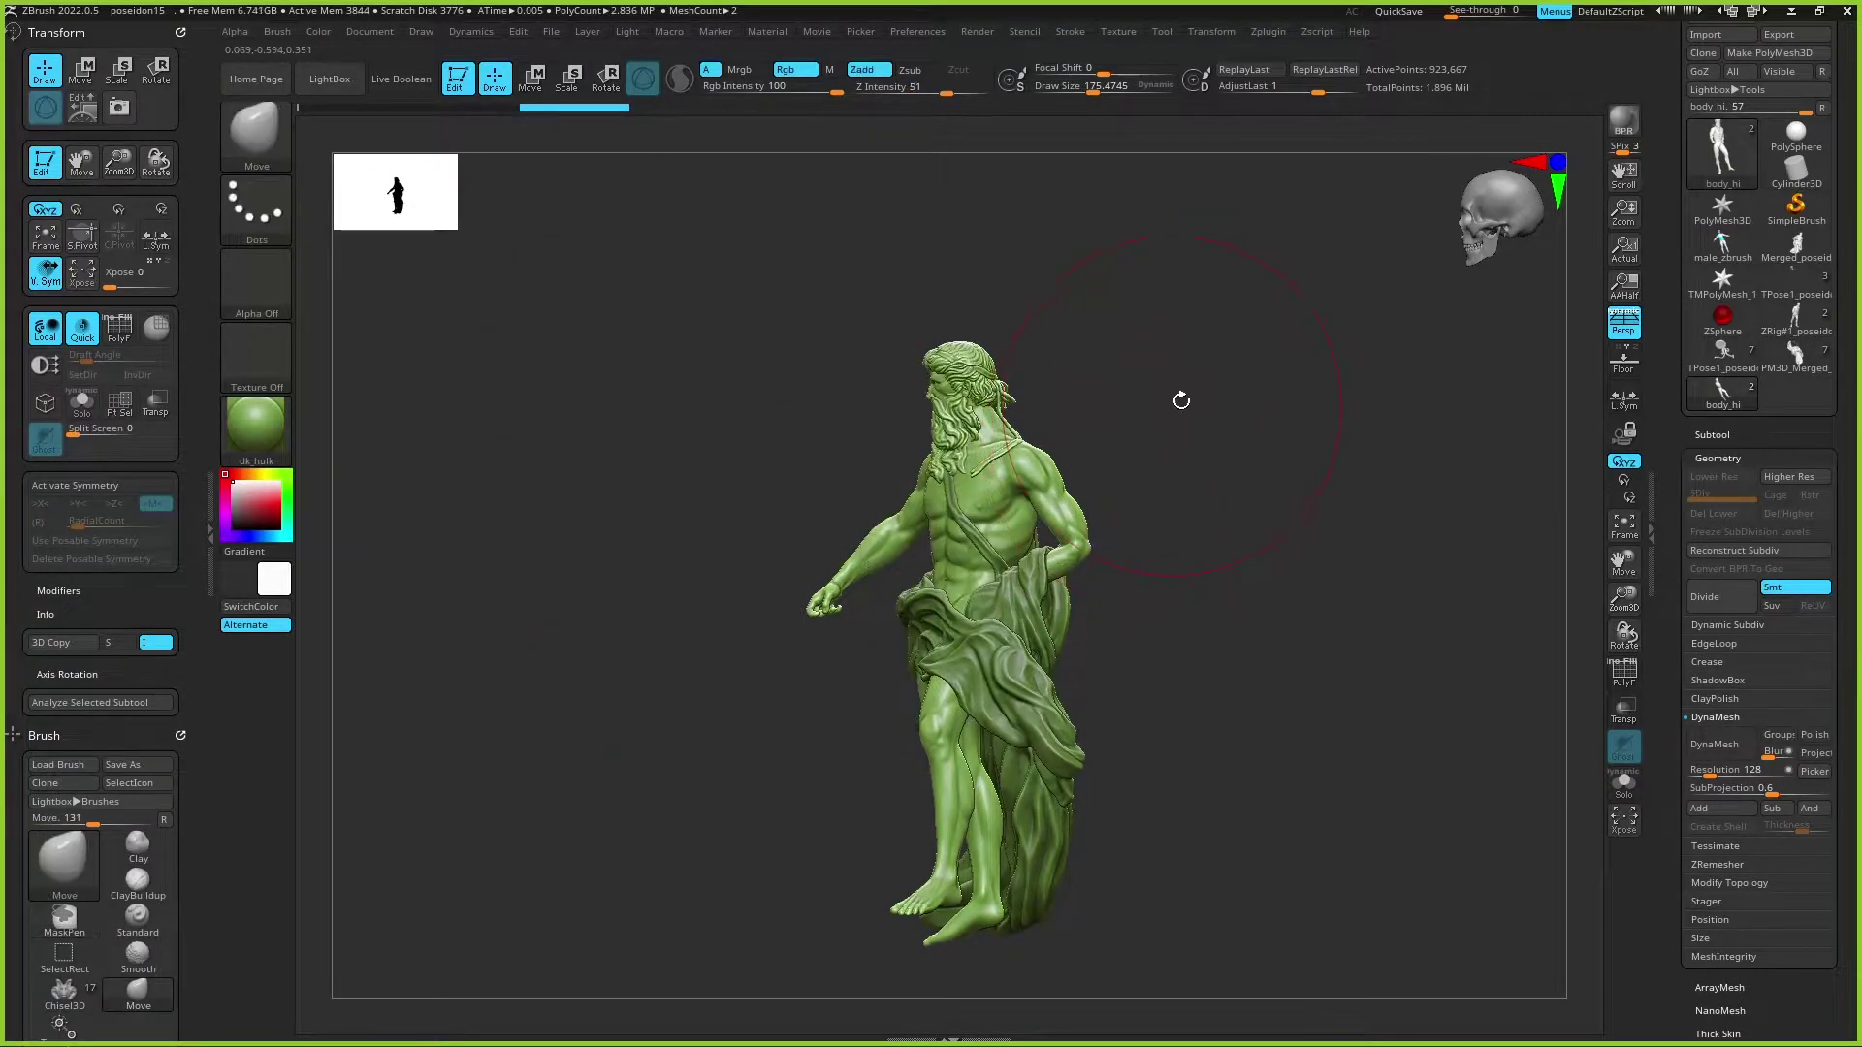
mouse_move(1309, 424)
mouse_down()
mouse_move(1298, 529)
mouse_move(1277, 503)
mouse_move(1323, 511)
mouse_move(1267, 453)
mouse_up()
click(256, 426)
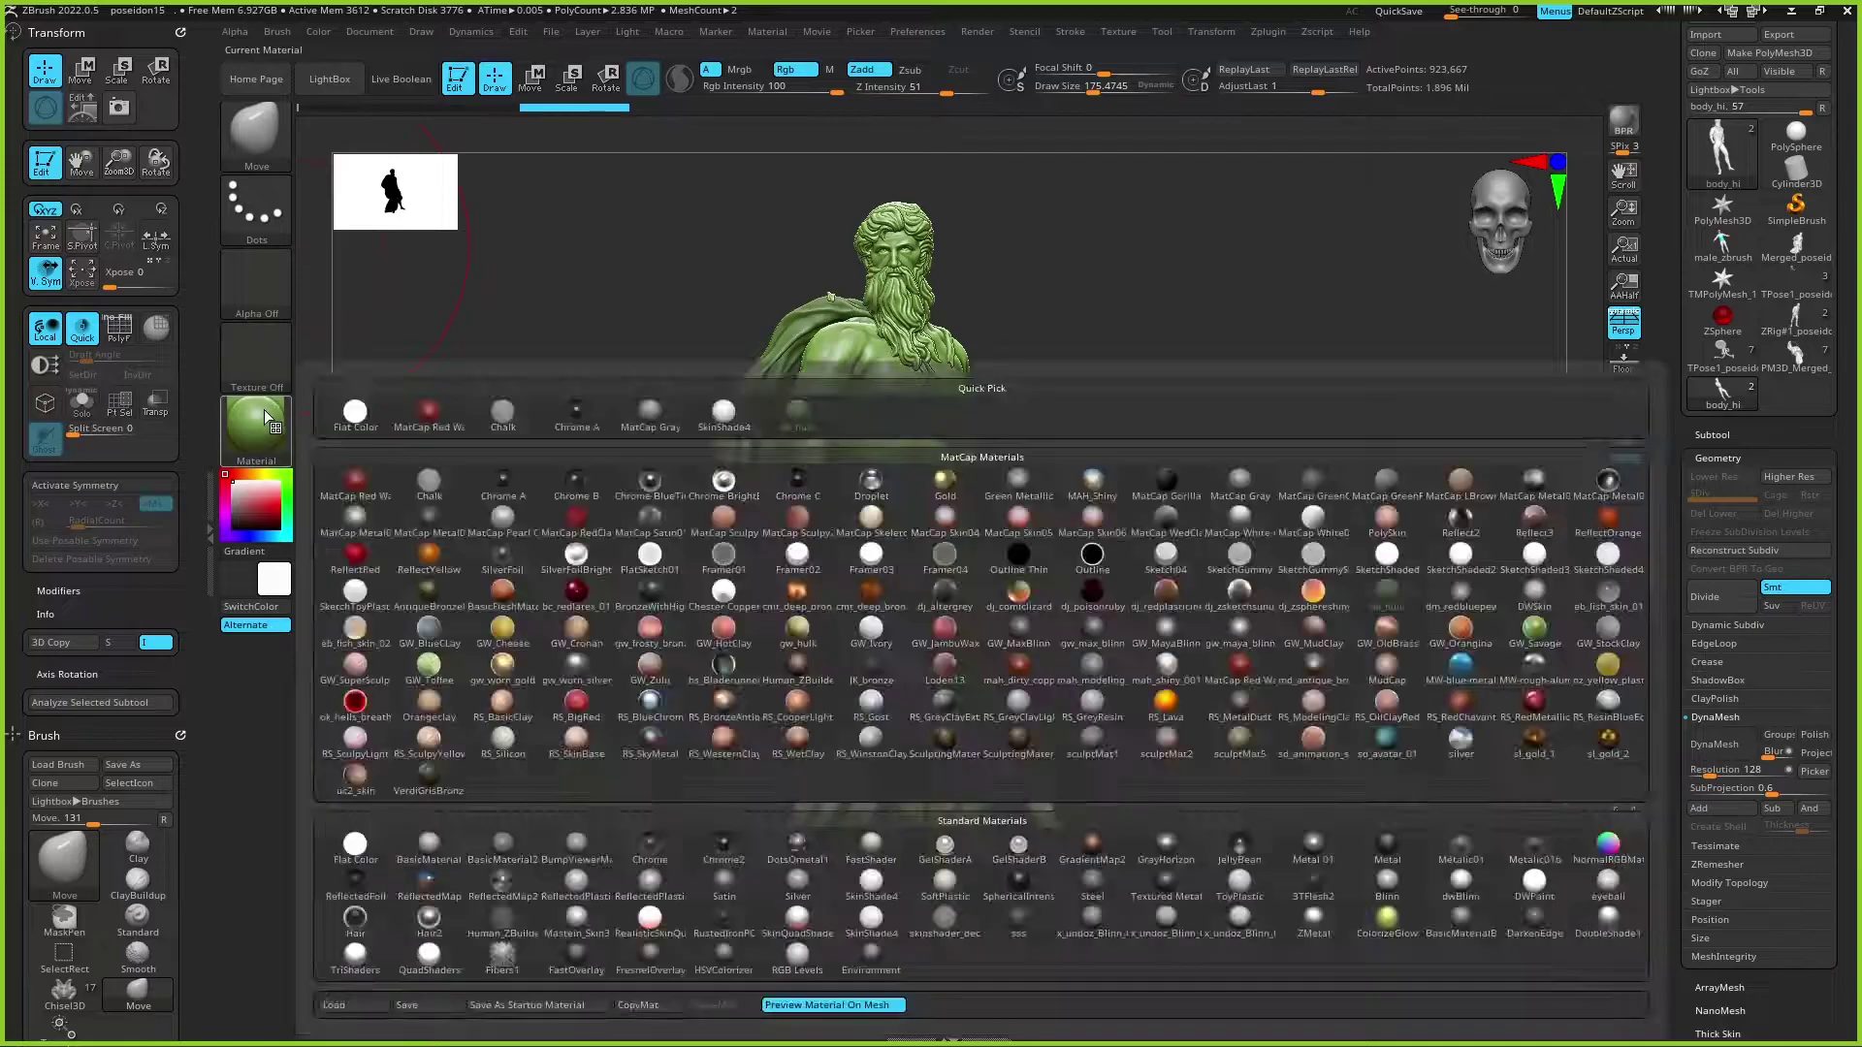
click(727, 409)
drag(1205, 419, 1189, 411)
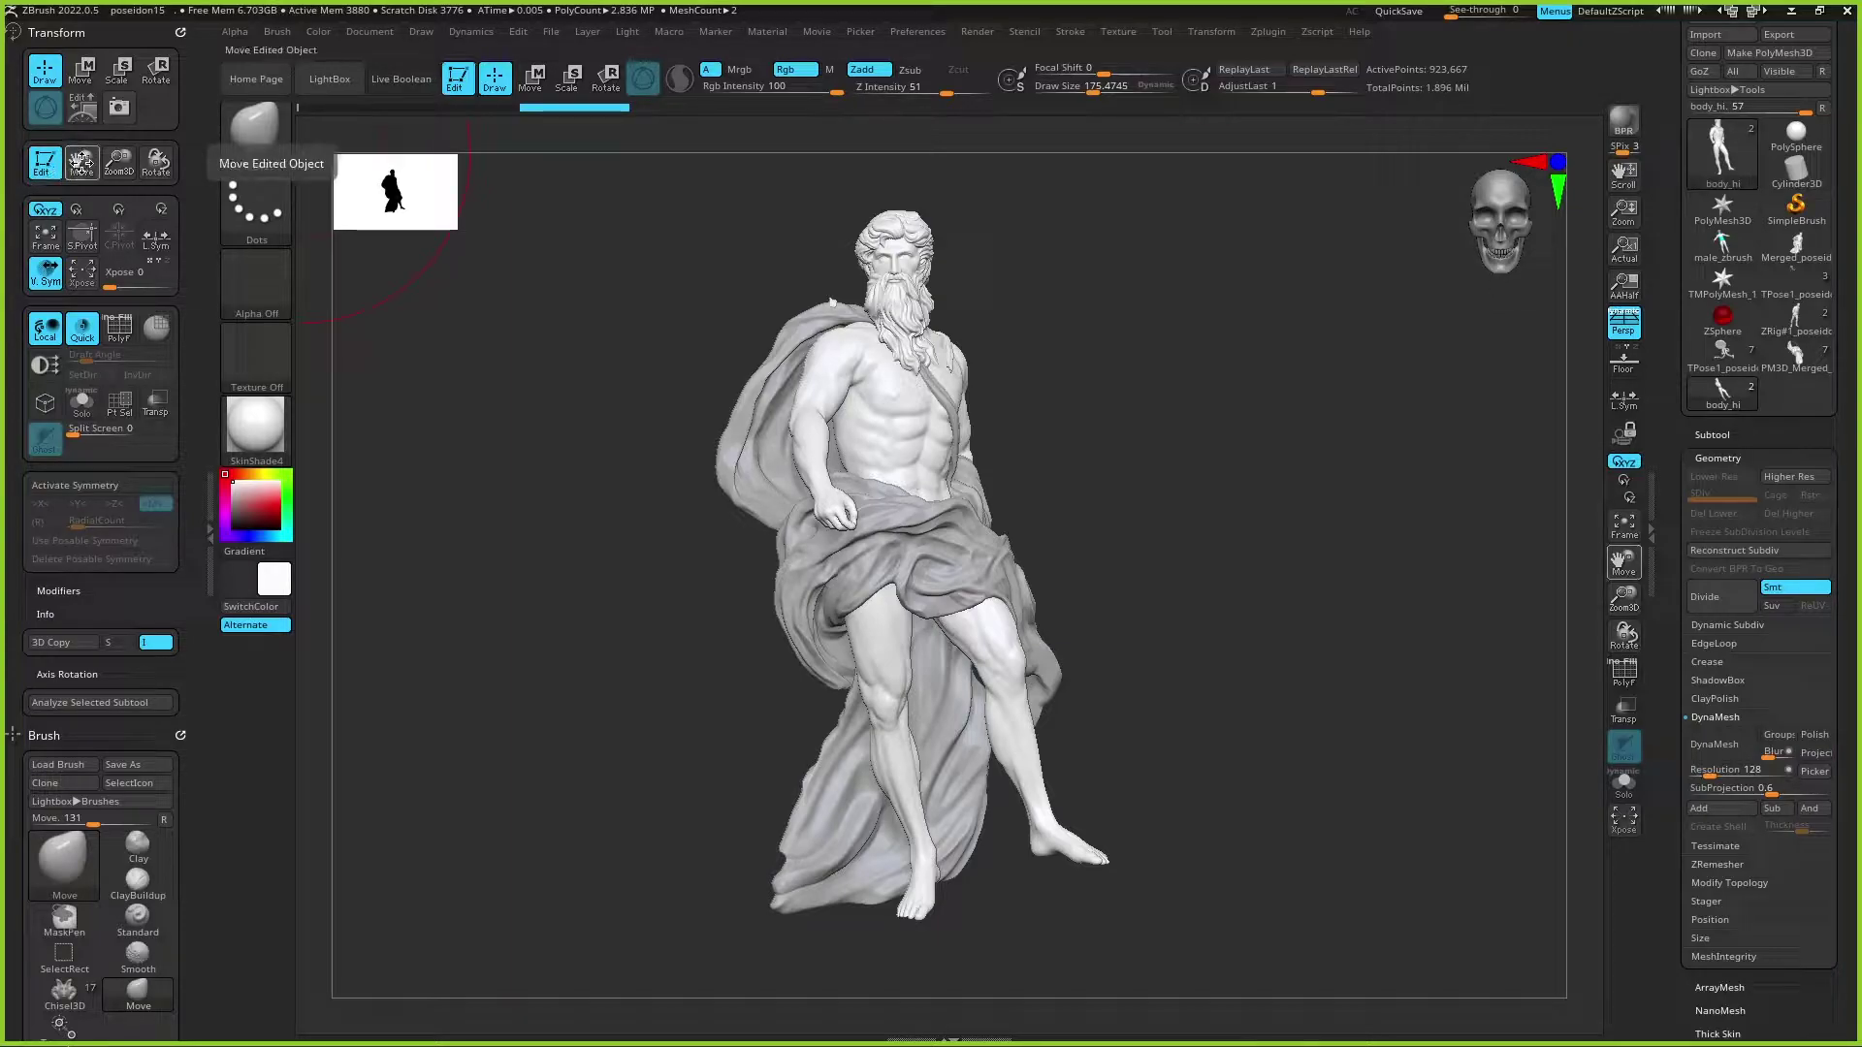
Step: Lock rotation to the X axis, tumble the statue, then try another single-axis lock
drag(82, 162, 93, 167)
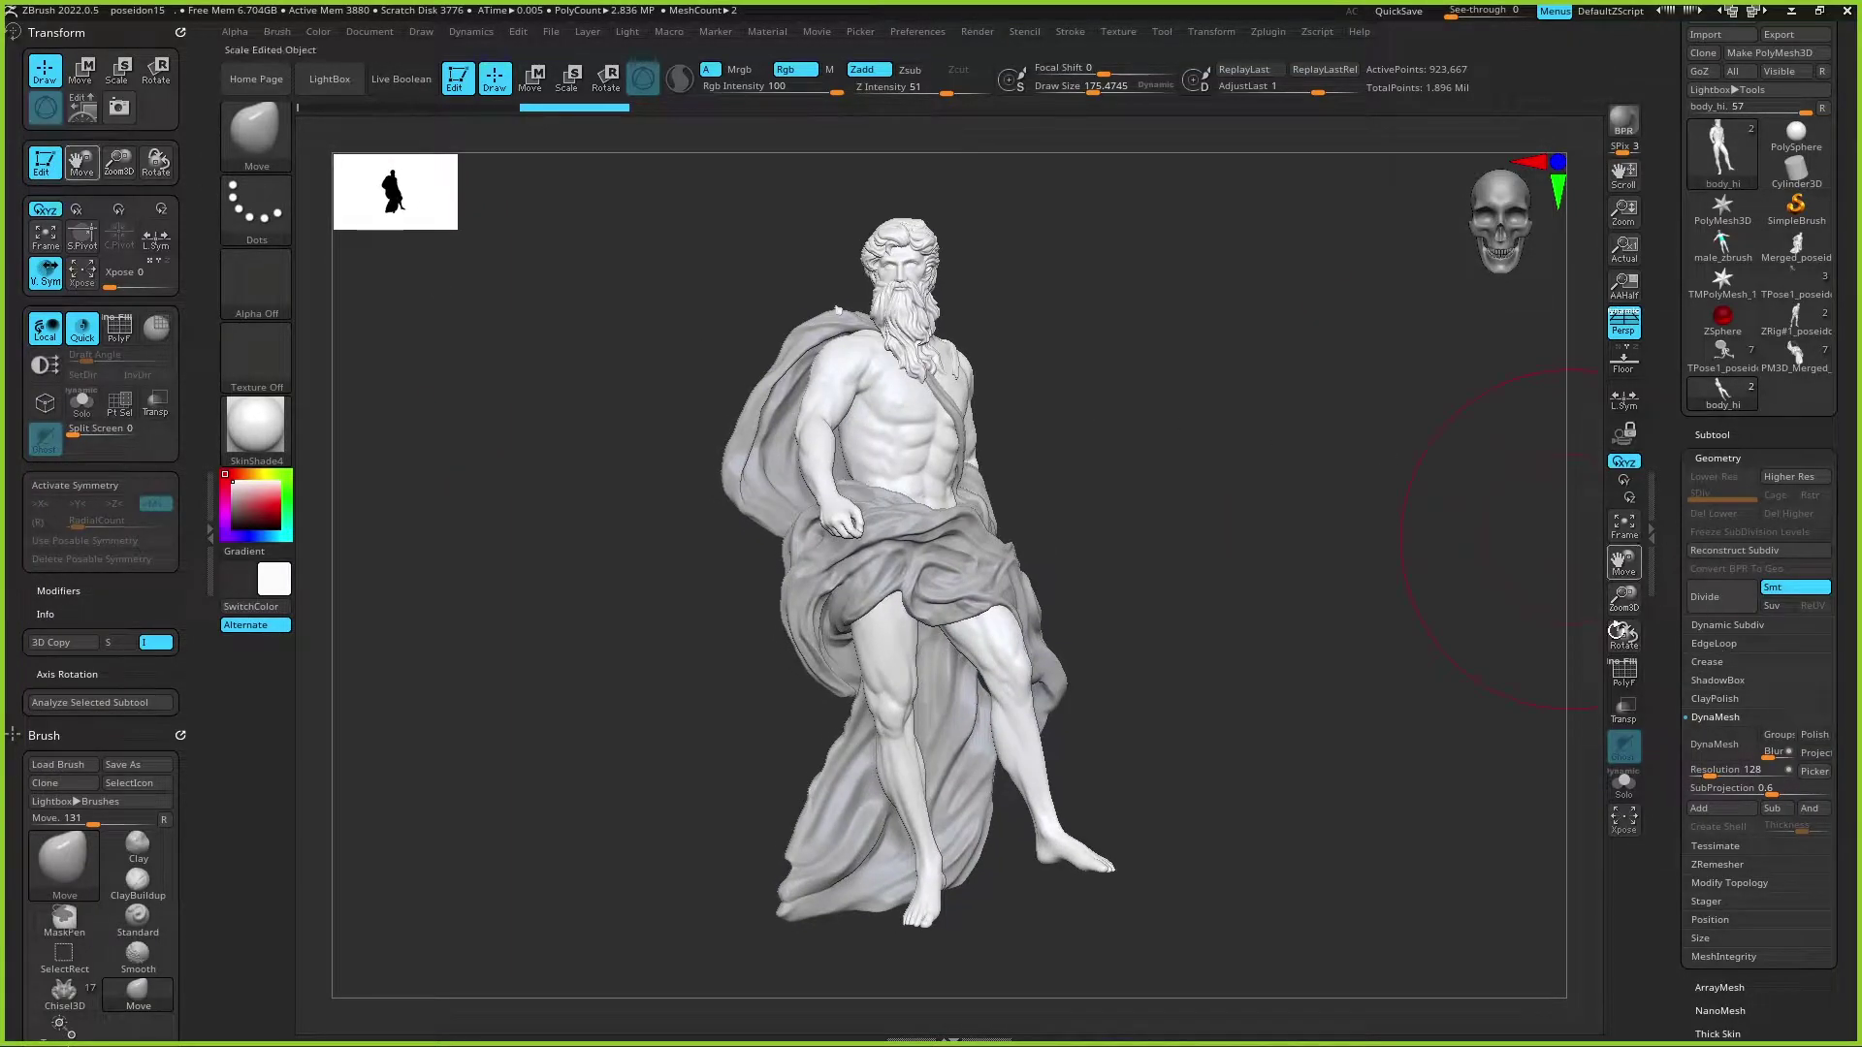
click(88, 215)
mouse_move(732, 308)
mouse_down()
mouse_move(815, 291)
mouse_move(789, 403)
mouse_move(766, 417)
mouse_up()
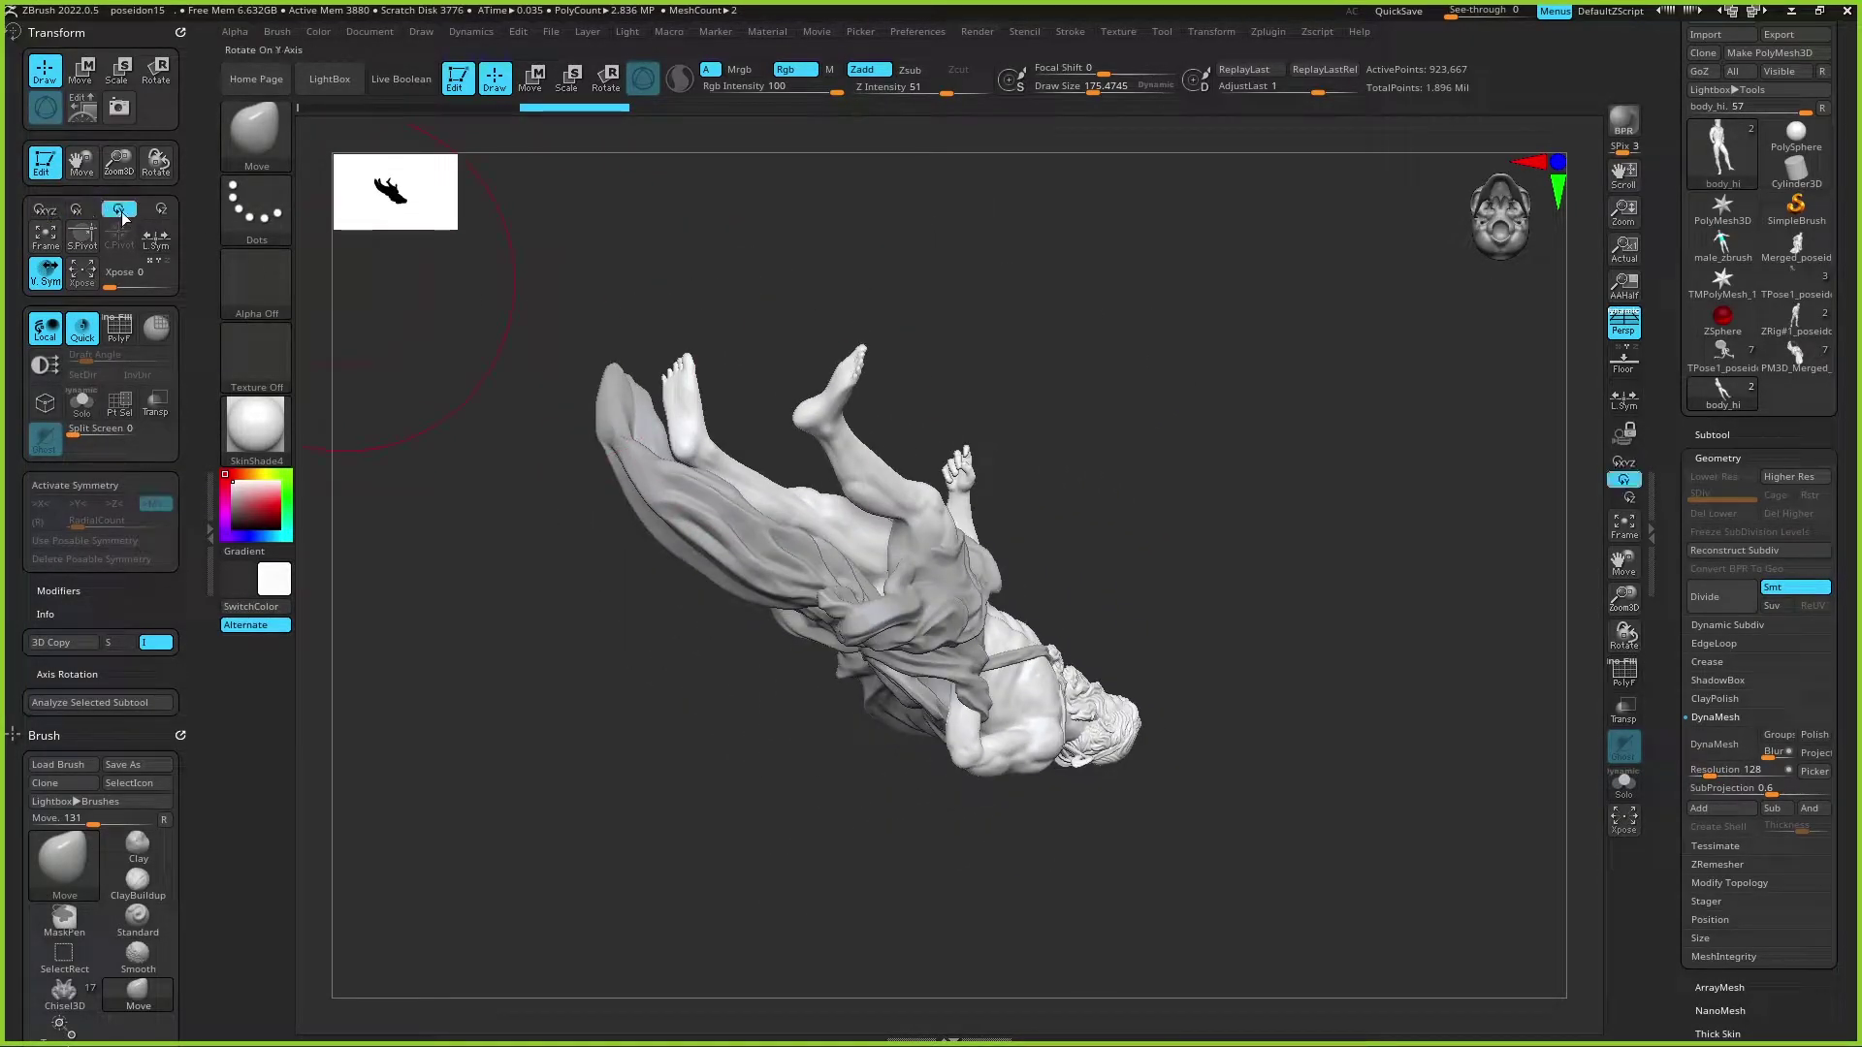
click(157, 209)
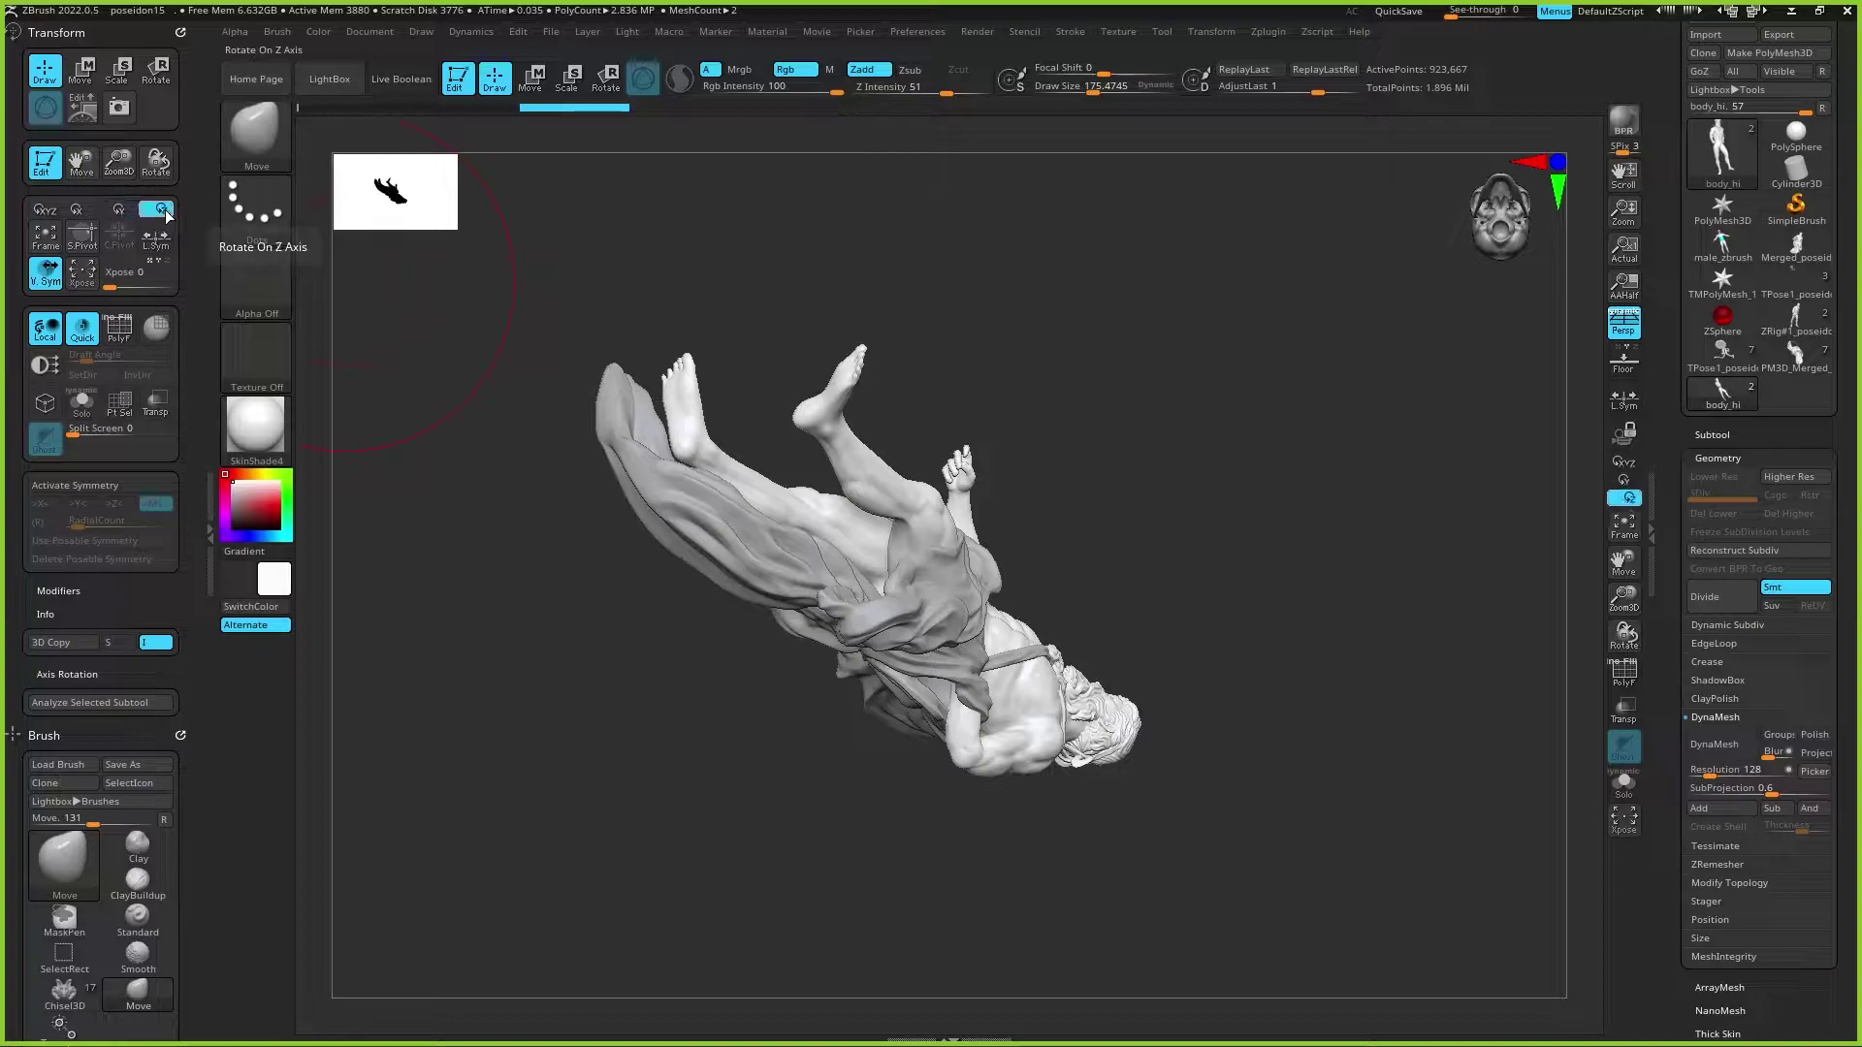
Step: Restore rotation on all axes, turn the statue upright, and zoom far out
click(45, 209)
mouse_move(853, 329)
shift+mouse_down()
mouse_move(1248, 508)
mouse_move(1229, 358)
mouse_move(1351, 508)
mouse_move(1309, 543)
mouse_move(1303, 528)
shift+mouse_up()
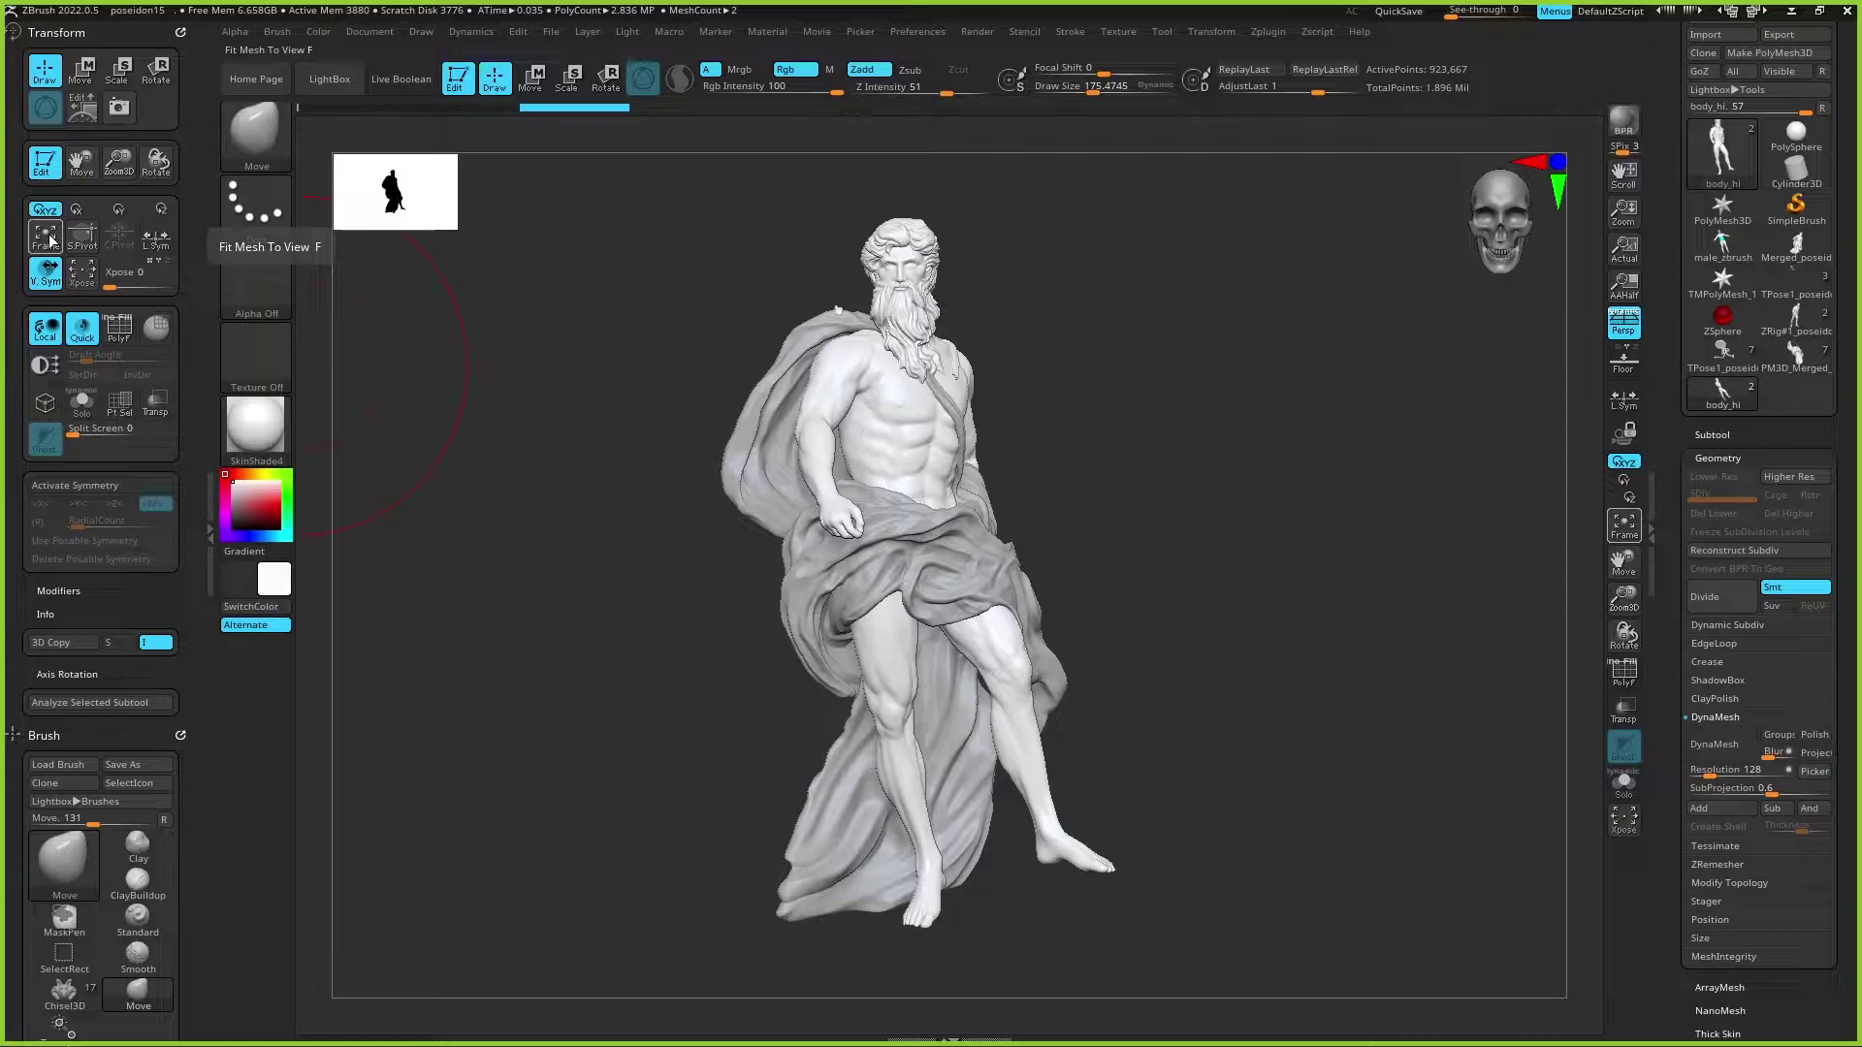
alt+drag(1288, 574, 1128, 502)
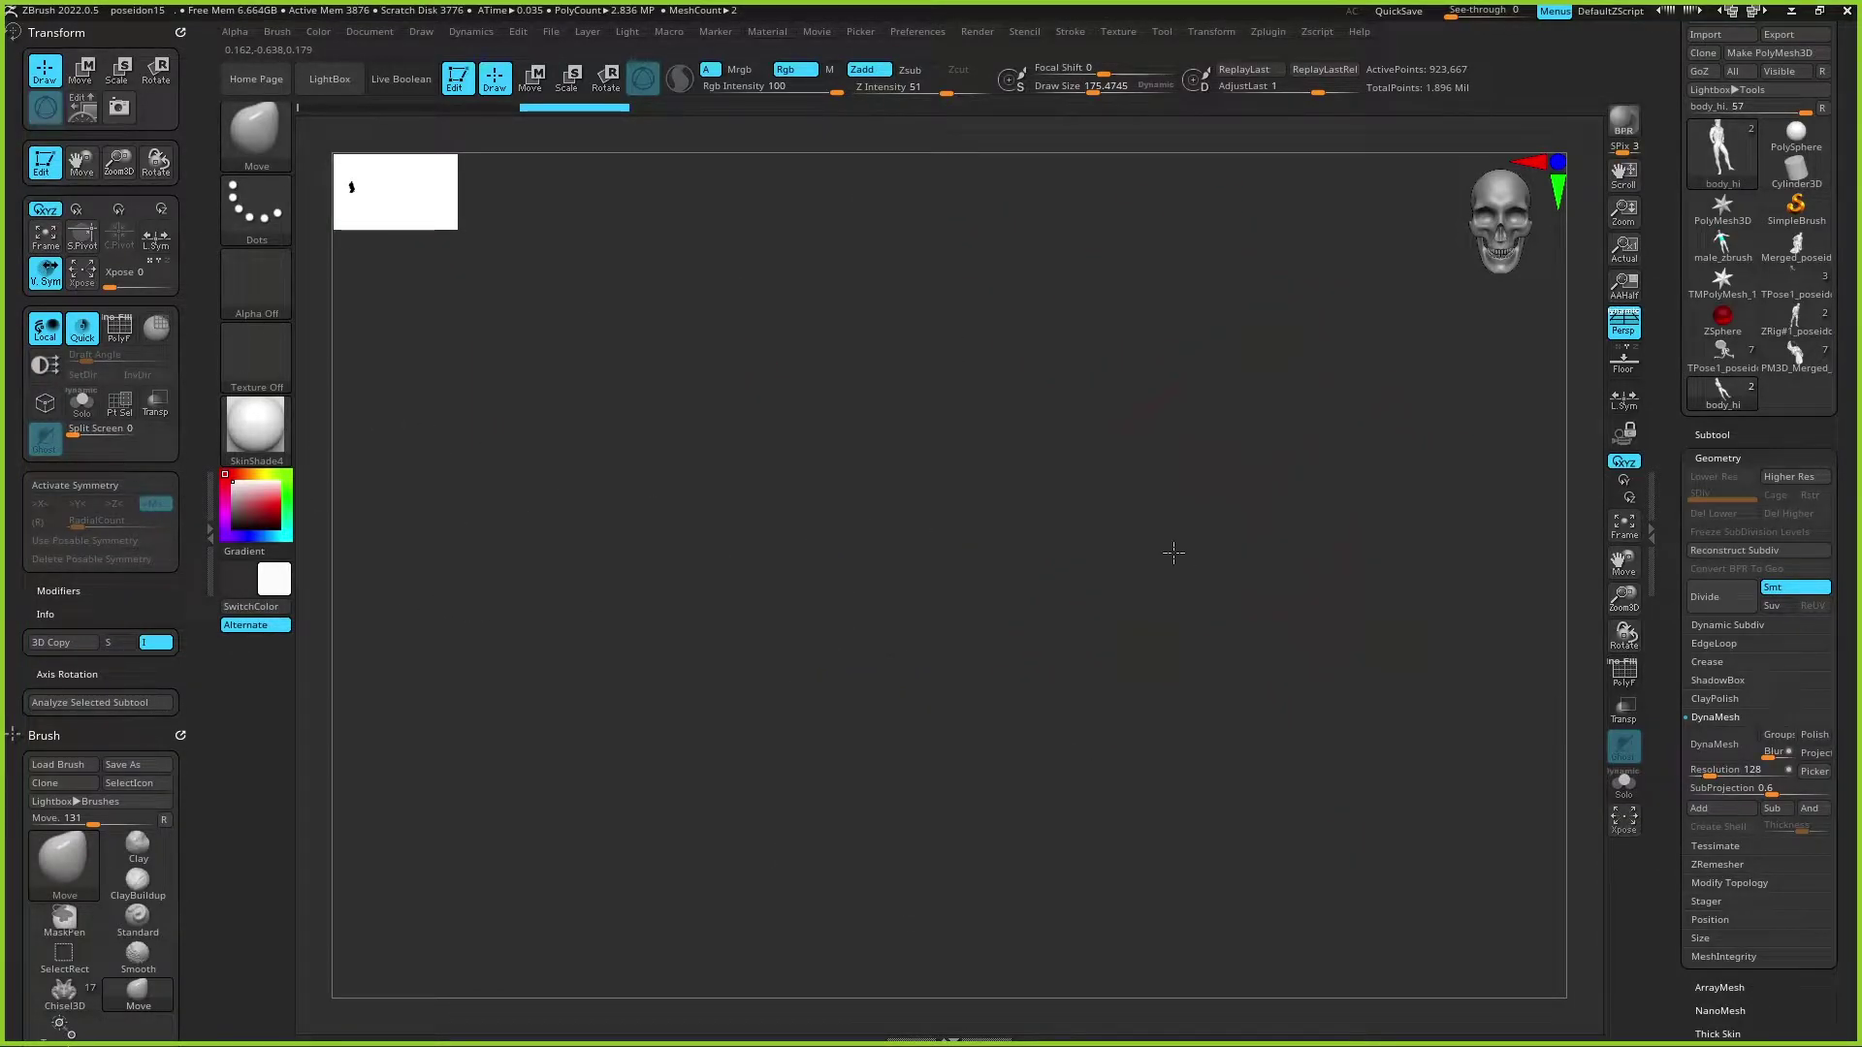
Step: Fit the statue into view, zoom out, clear the pivot point, and show the subtool list
key(f)
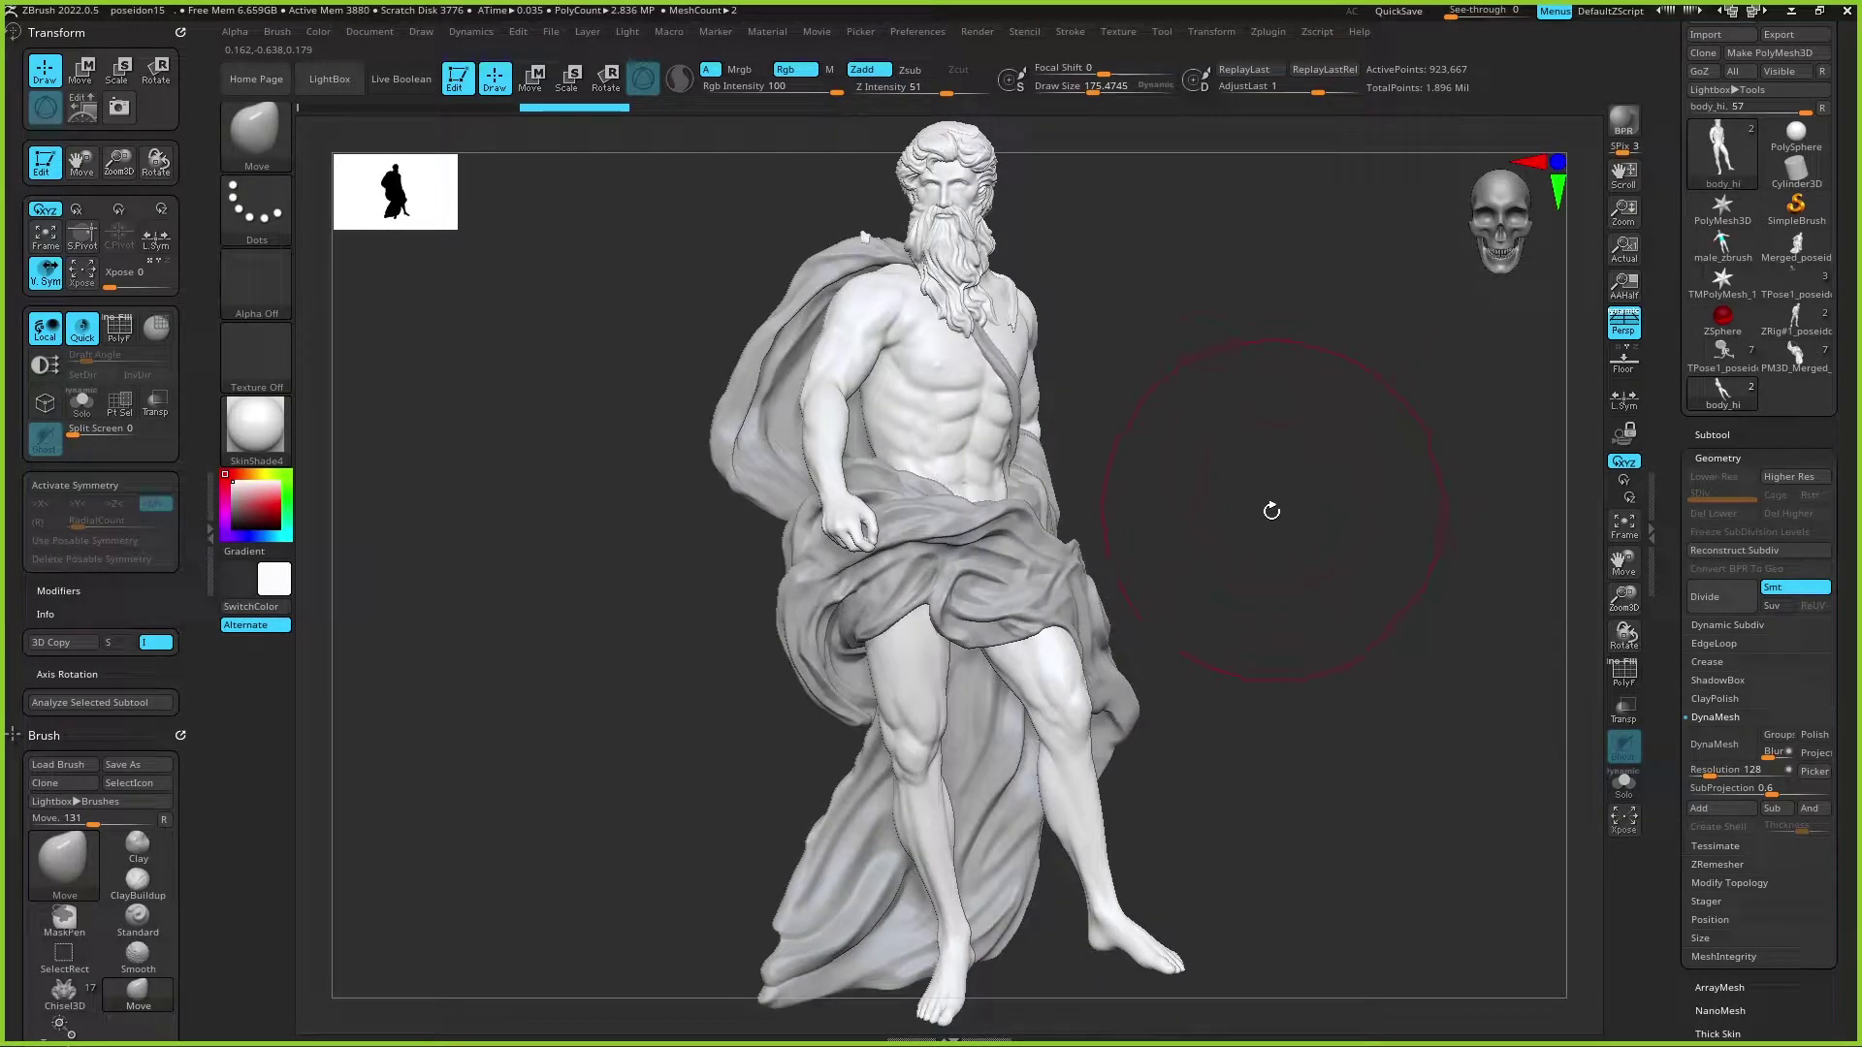
mouse_move(1271, 511)
alt+mouse_down()
mouse_move(1182, 487)
mouse_move(1193, 520)
mouse_move(1208, 504)
alt+mouse_up()
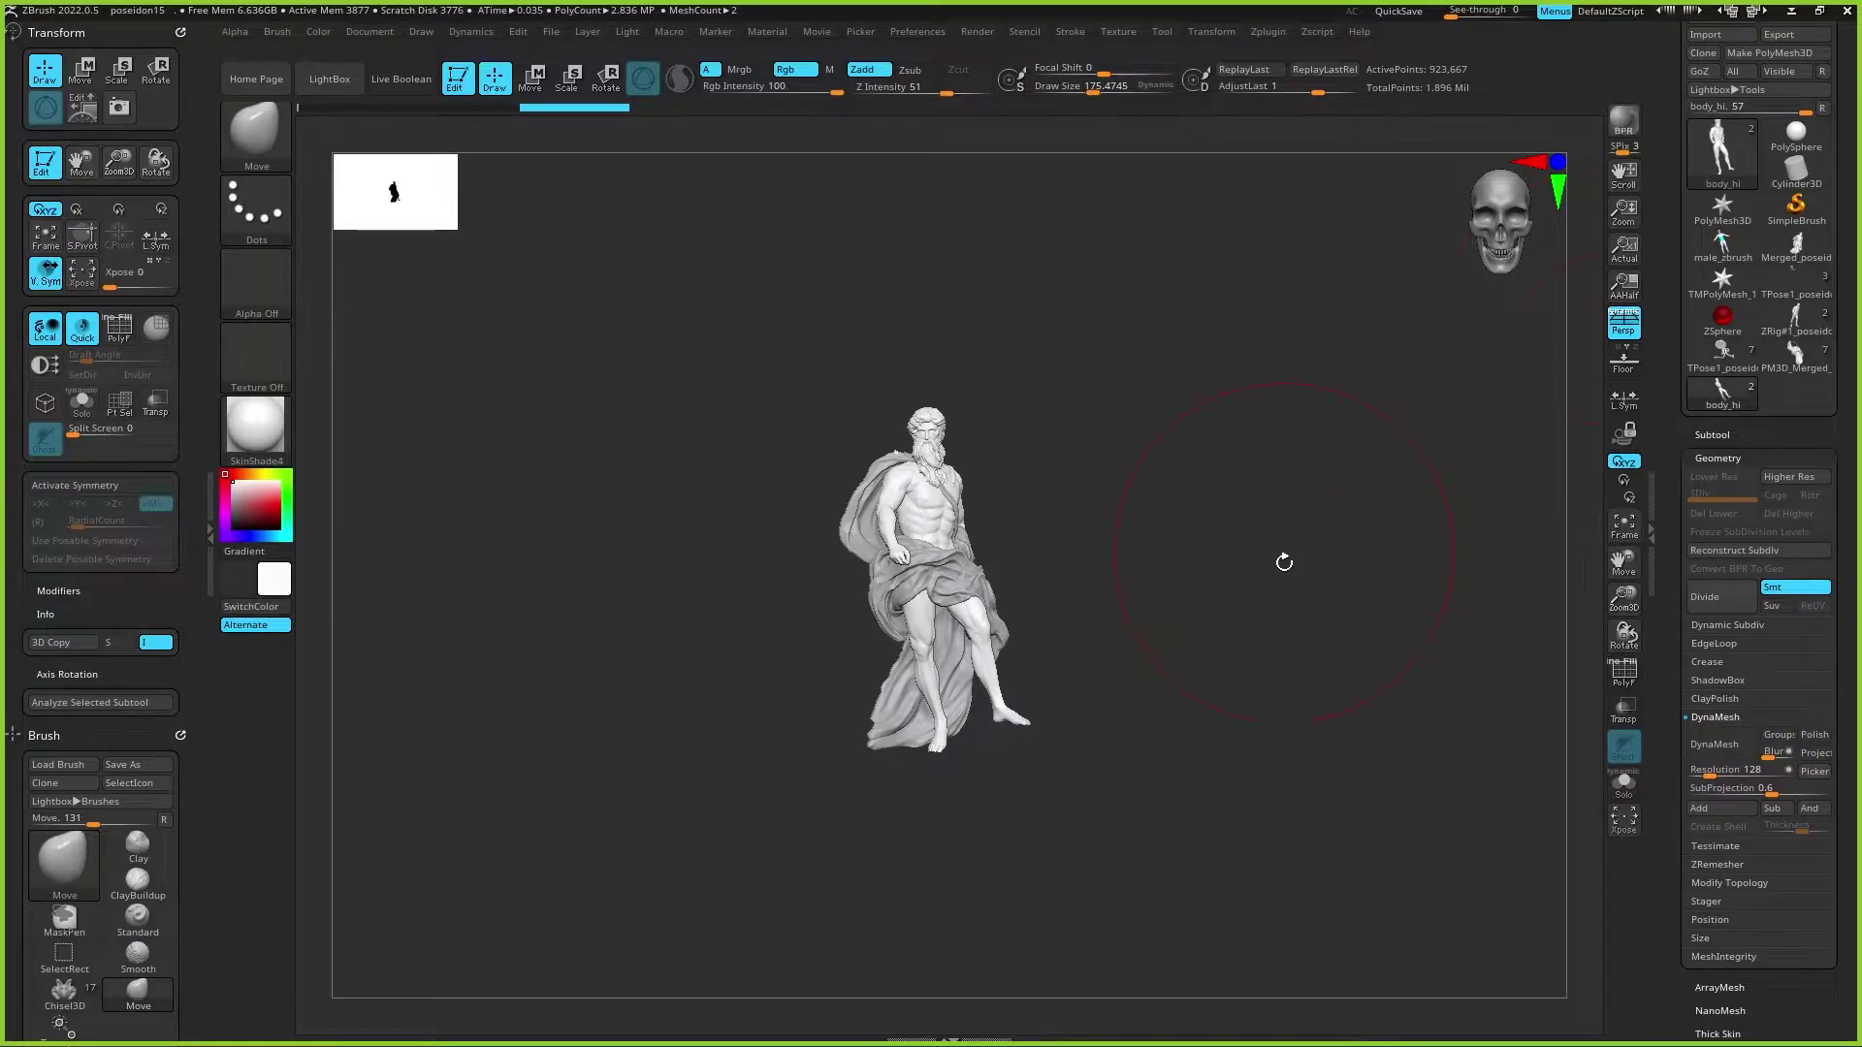
drag(1284, 562, 1230, 582)
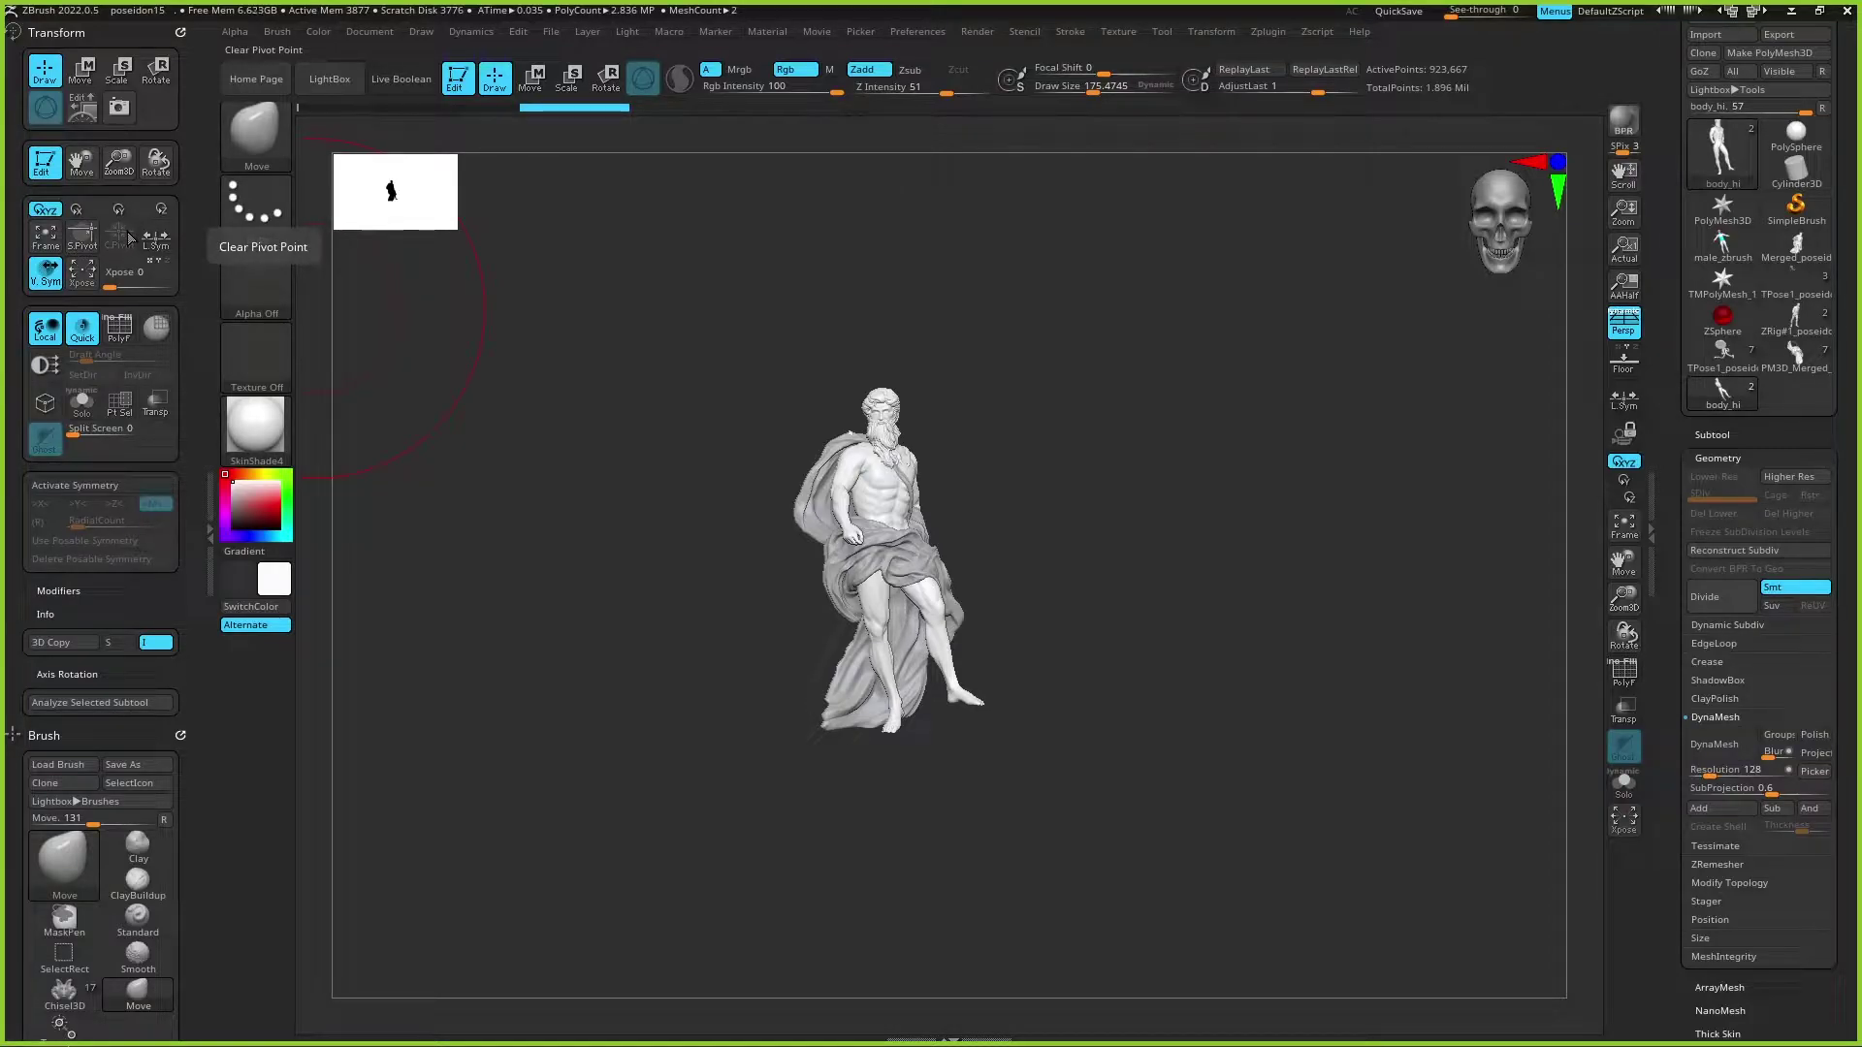
click(156, 237)
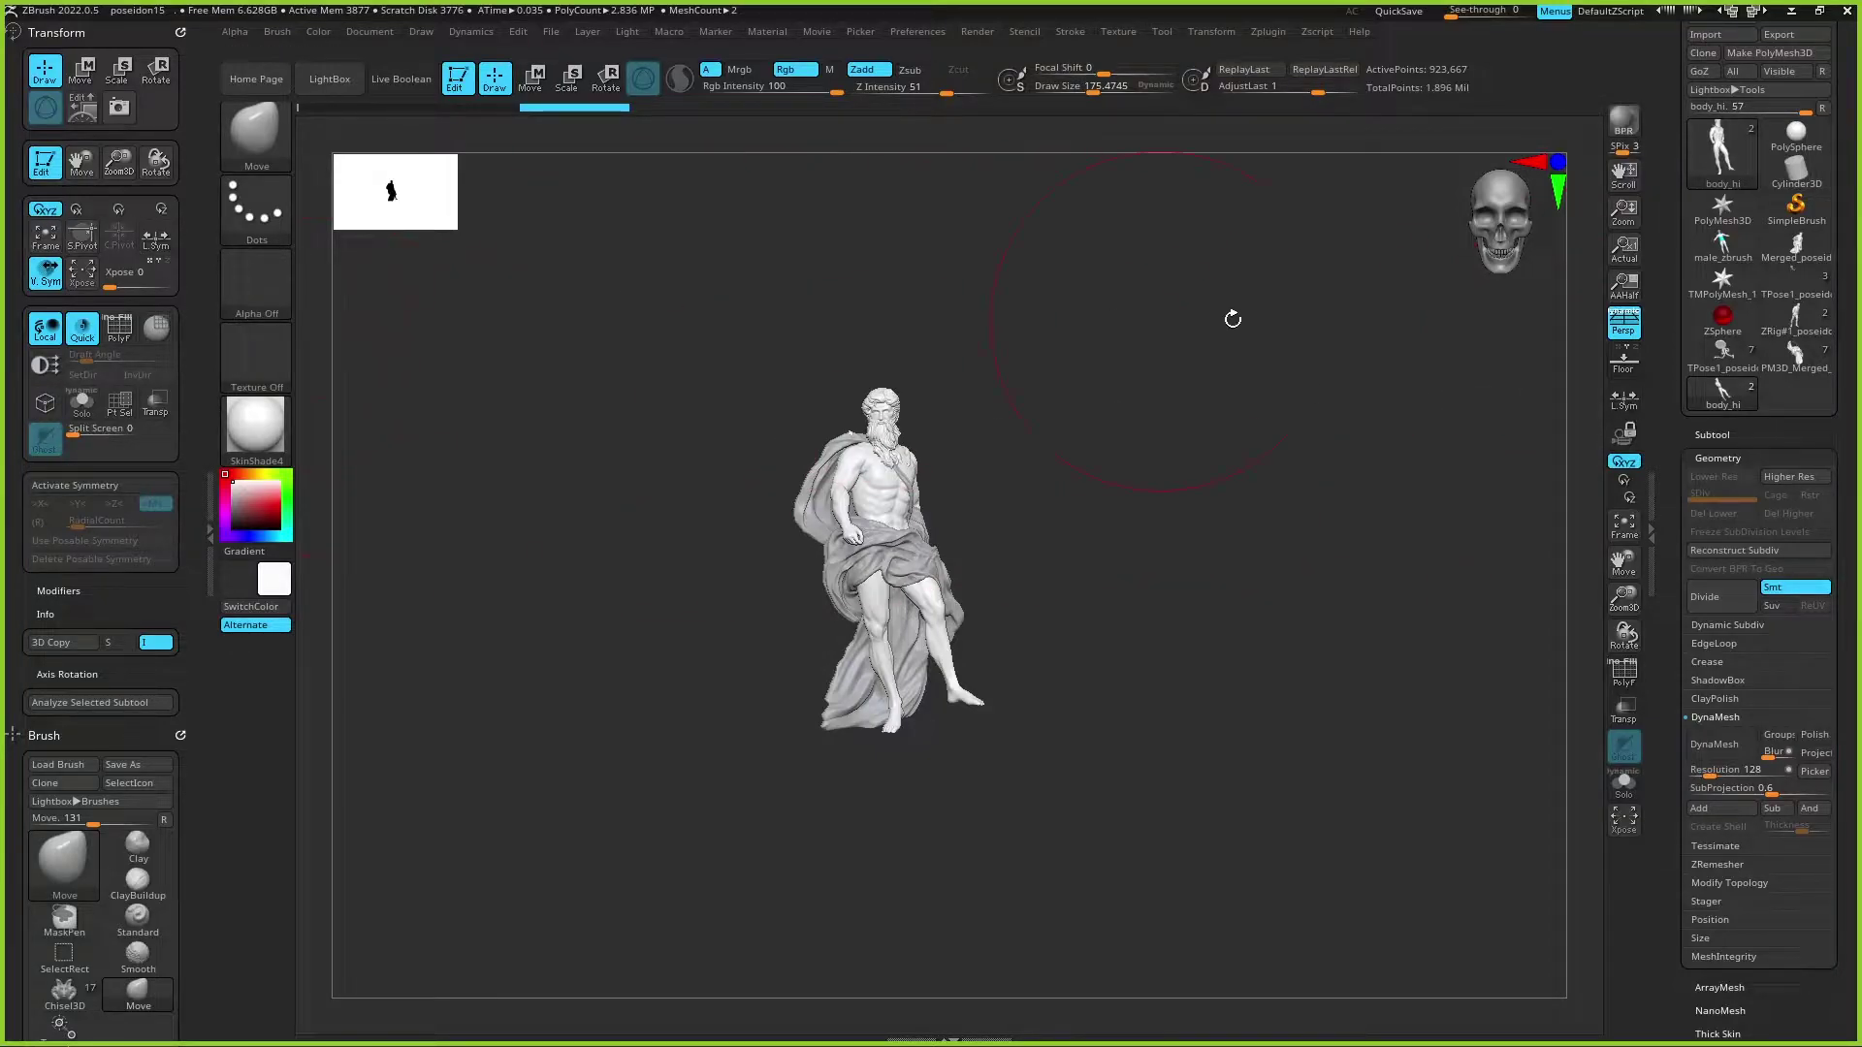
click(1715, 434)
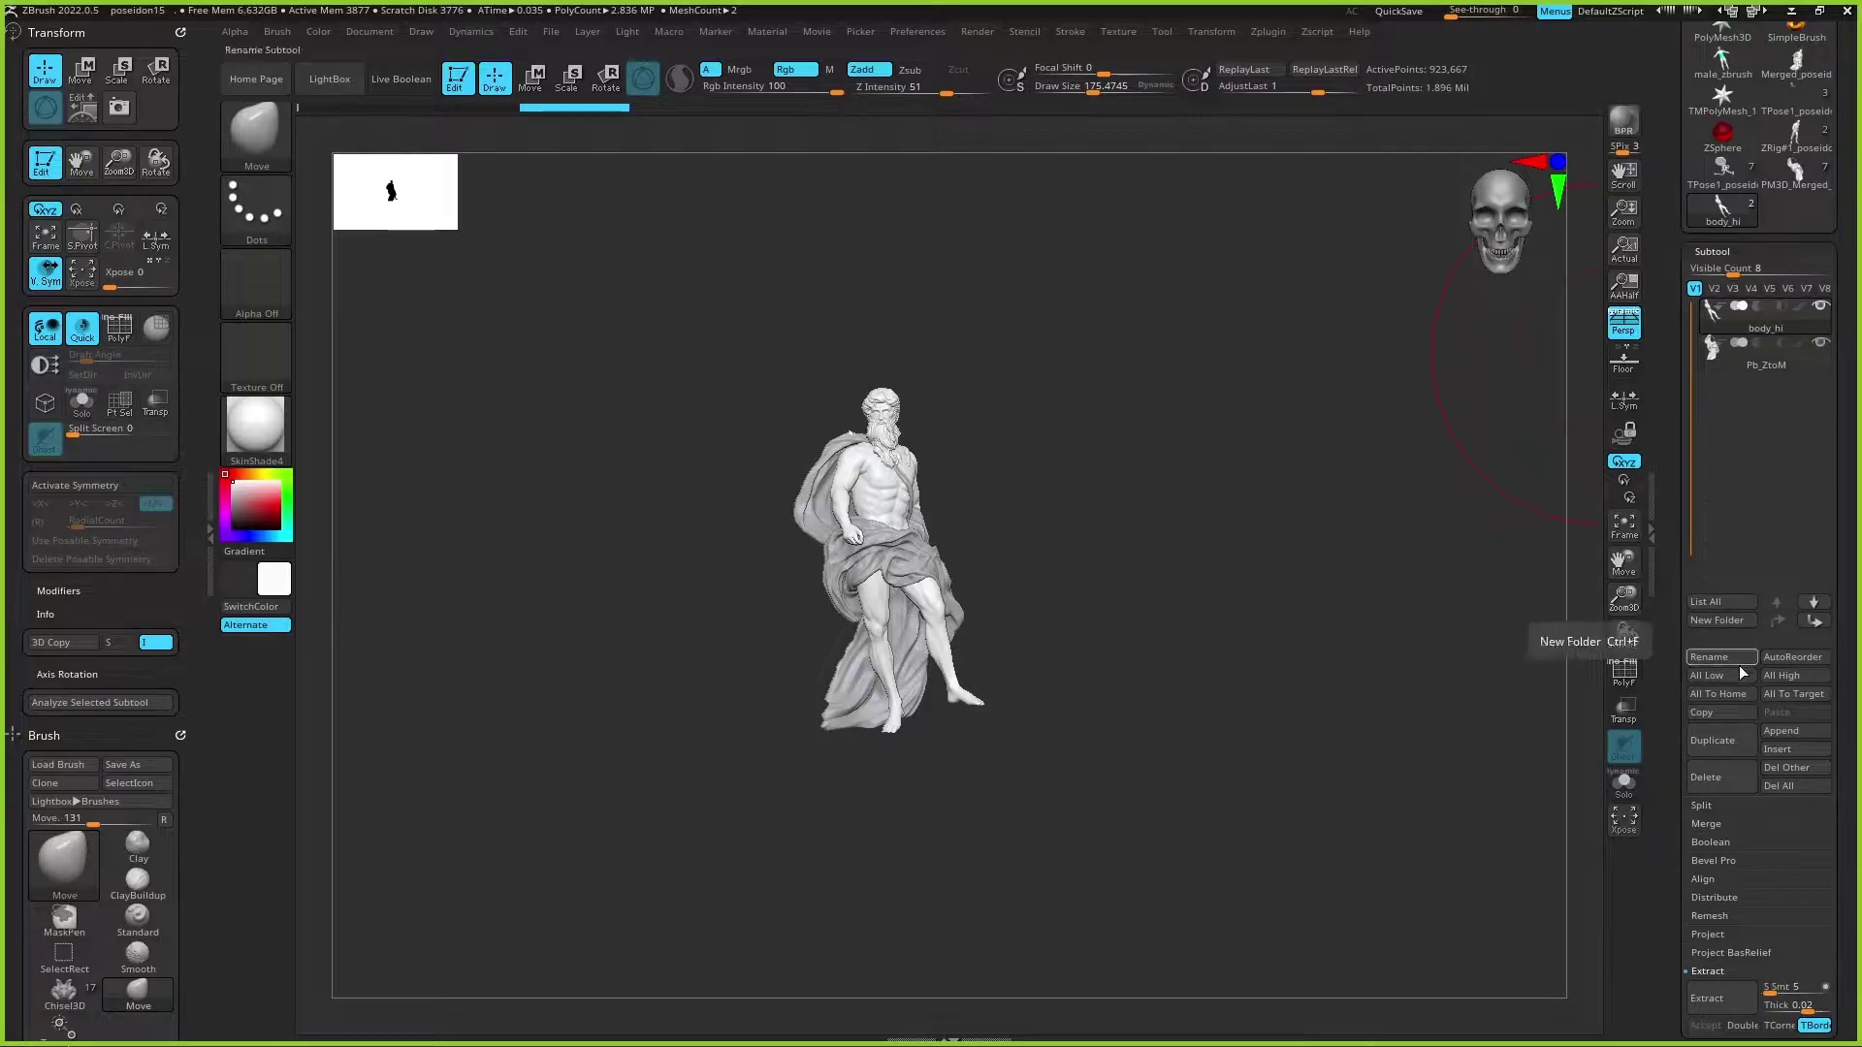
Step: Append a PolySphere subtool and shrink it into a small ball beside the statue's head
click(1787, 737)
mouse_move(1556, 780)
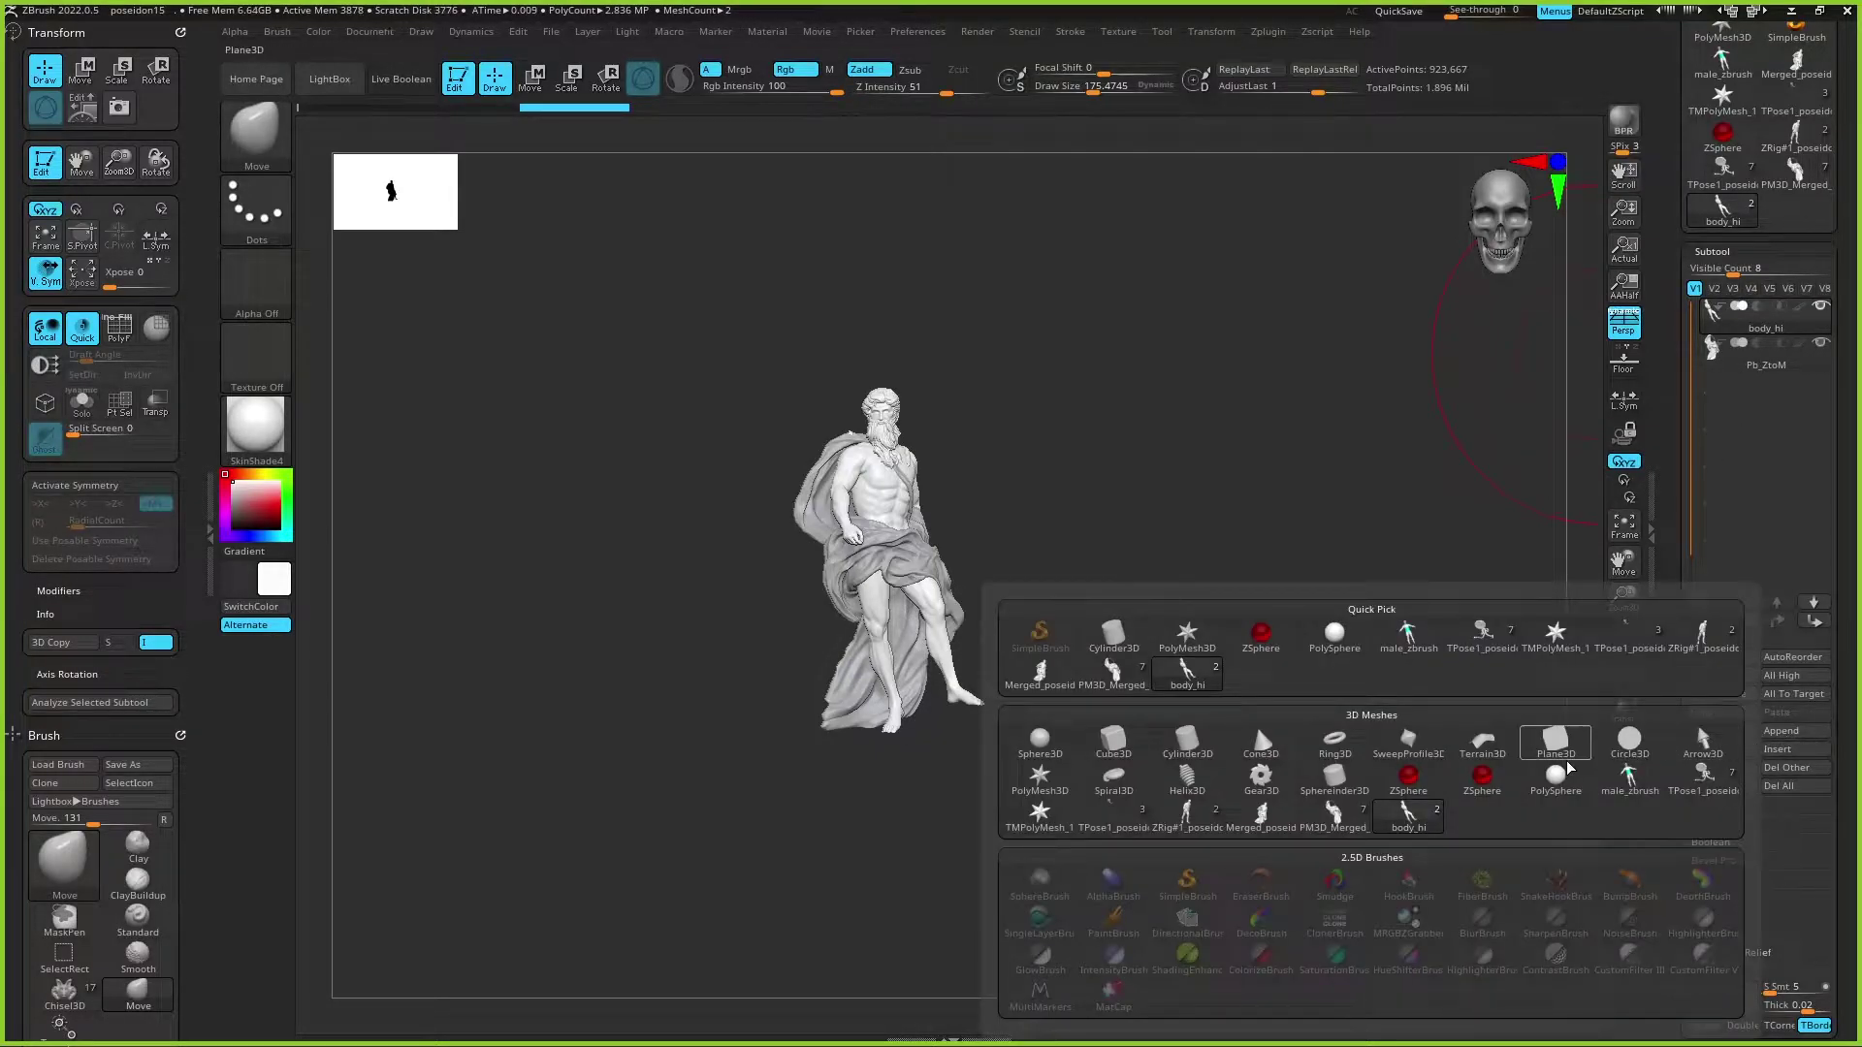
click(1554, 784)
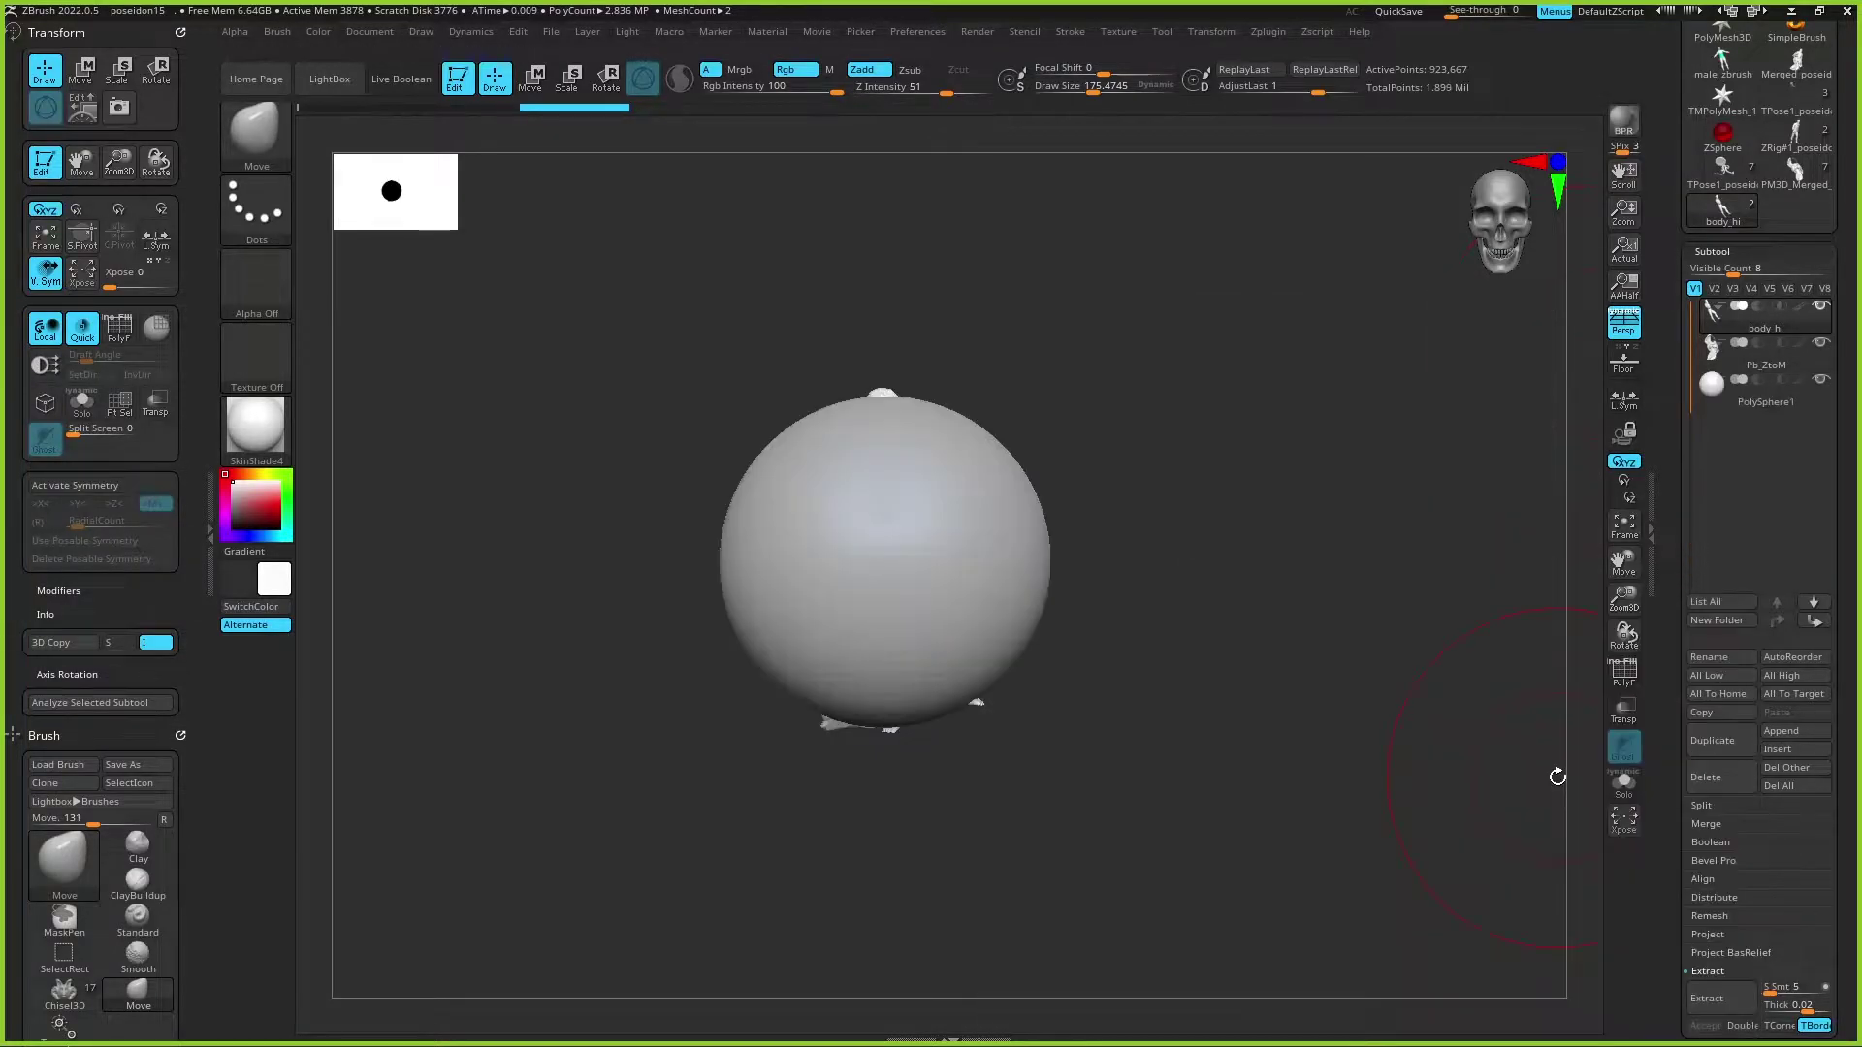
key(w)
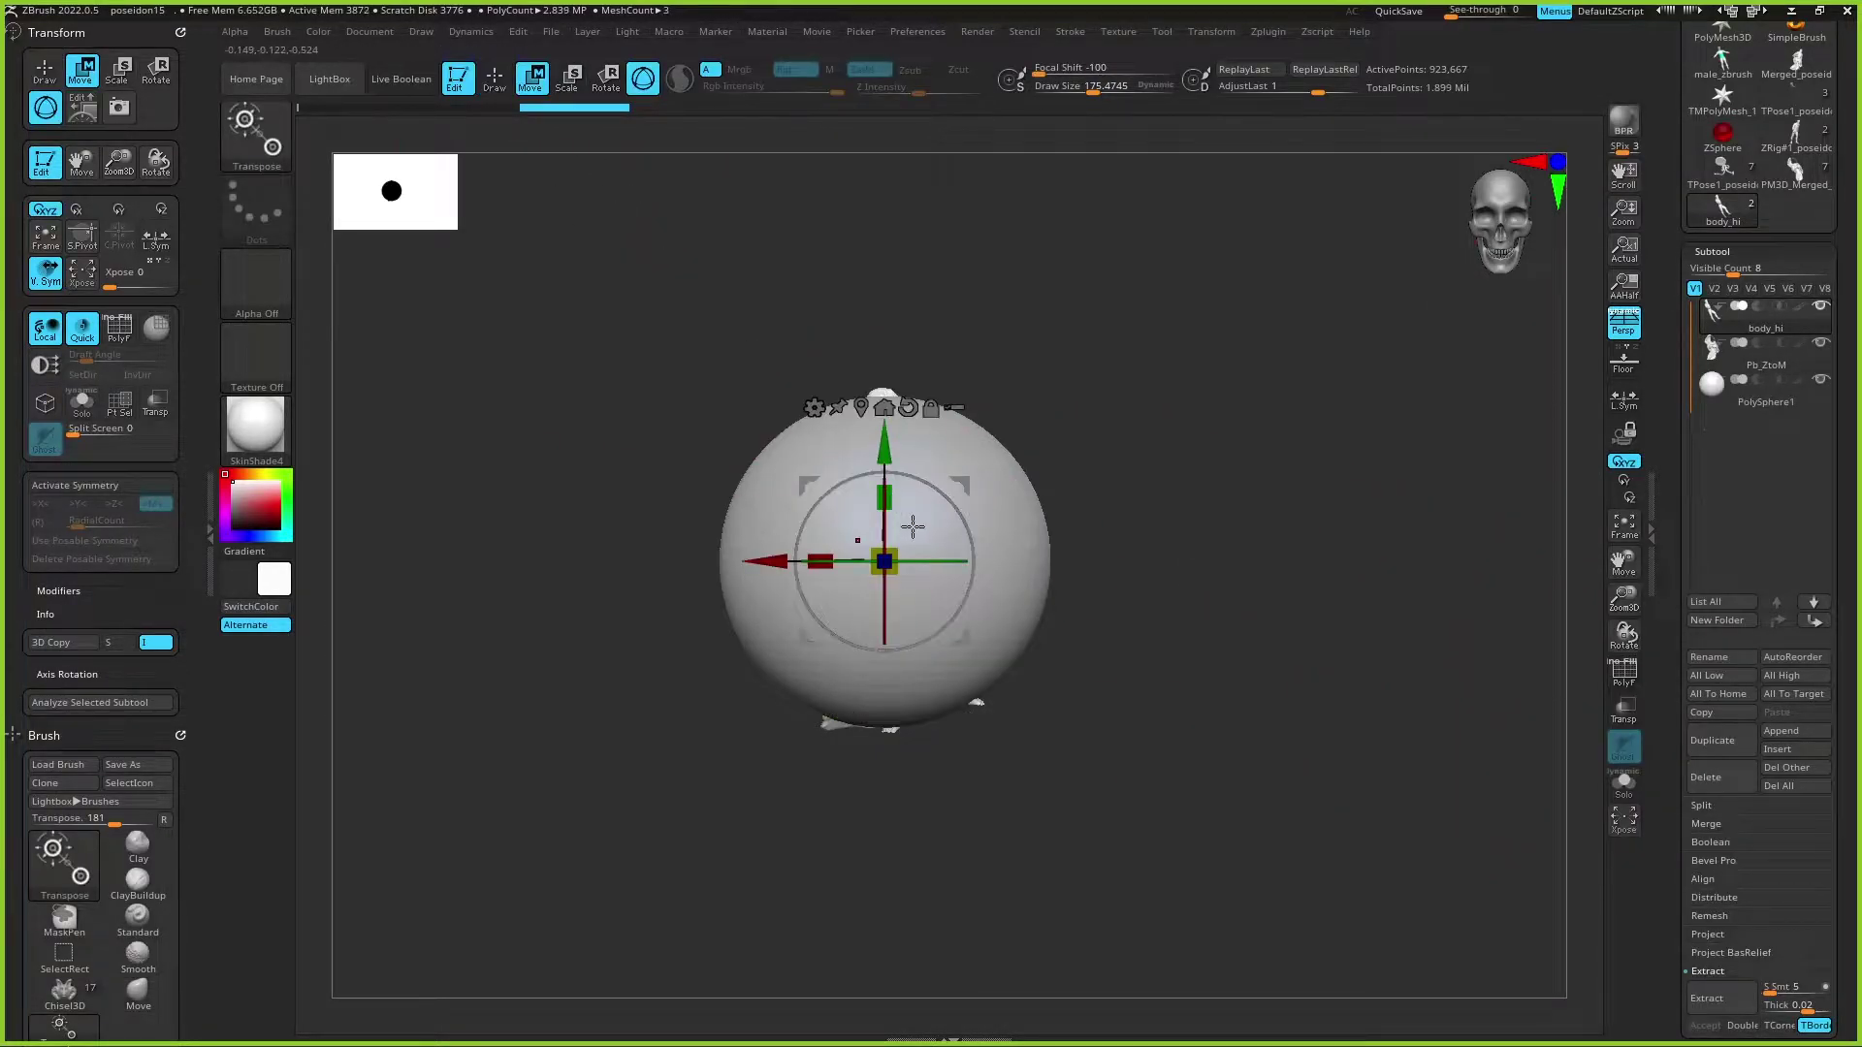
alt+click(994, 514)
drag(859, 578, 1047, 380)
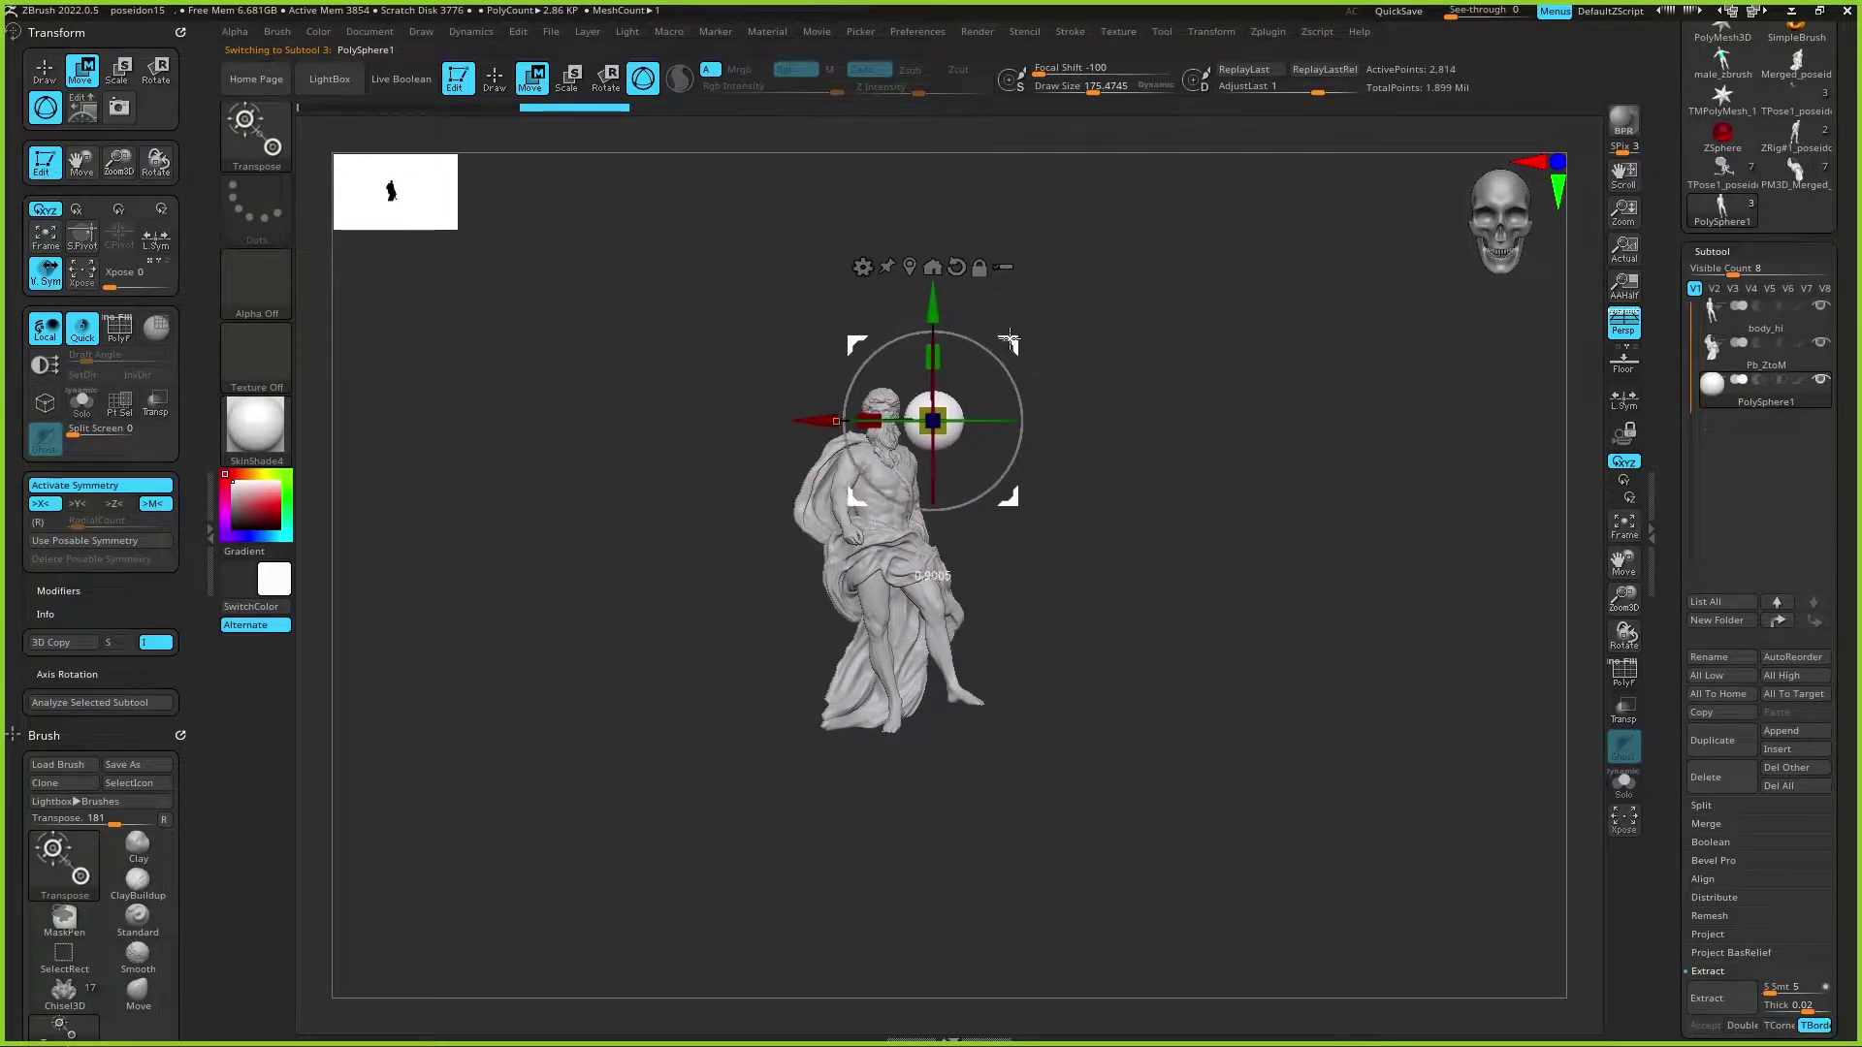
mouse_move(1131, 325)
alt+mouse_down()
mouse_move(1134, 514)
mouse_move(1259, 420)
alt+mouse_up()
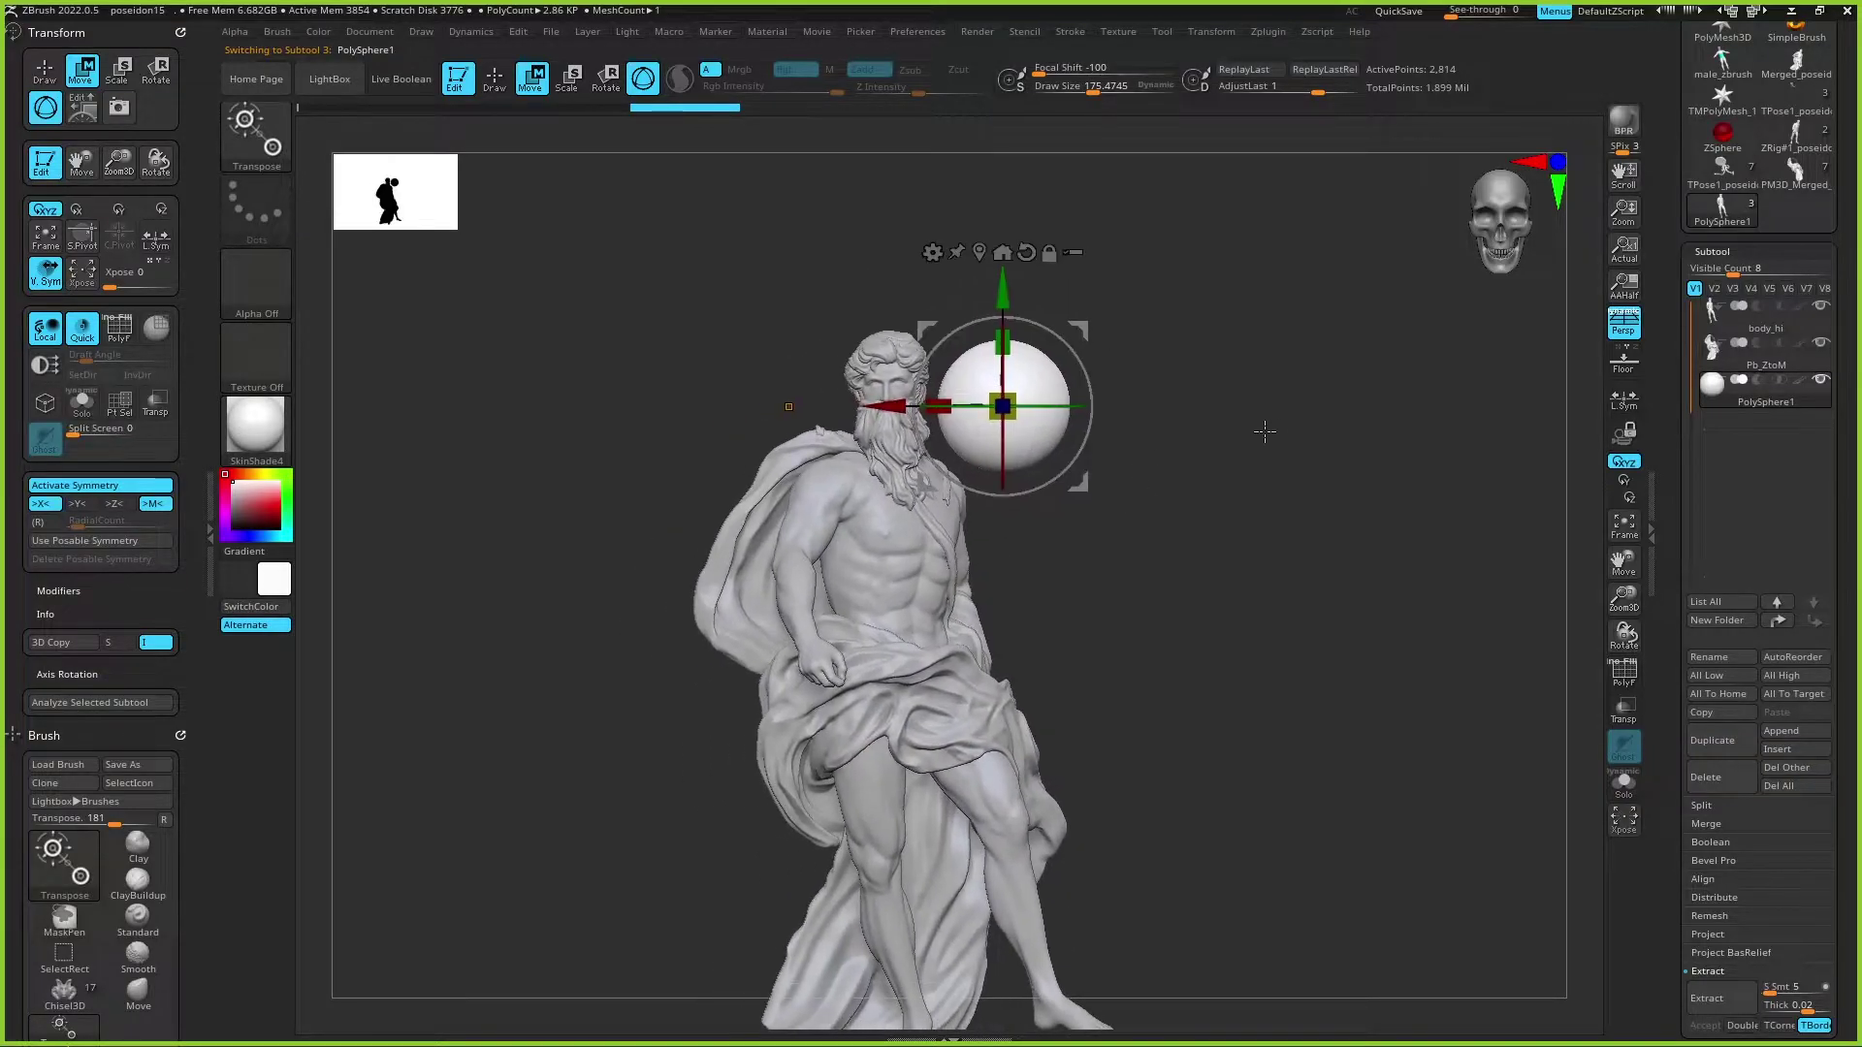
Step: Return to sculpting with the Move brush (BMV), zoom in, and turn on local symmetry
click(495, 83)
key(b)
key(m)
key(v)
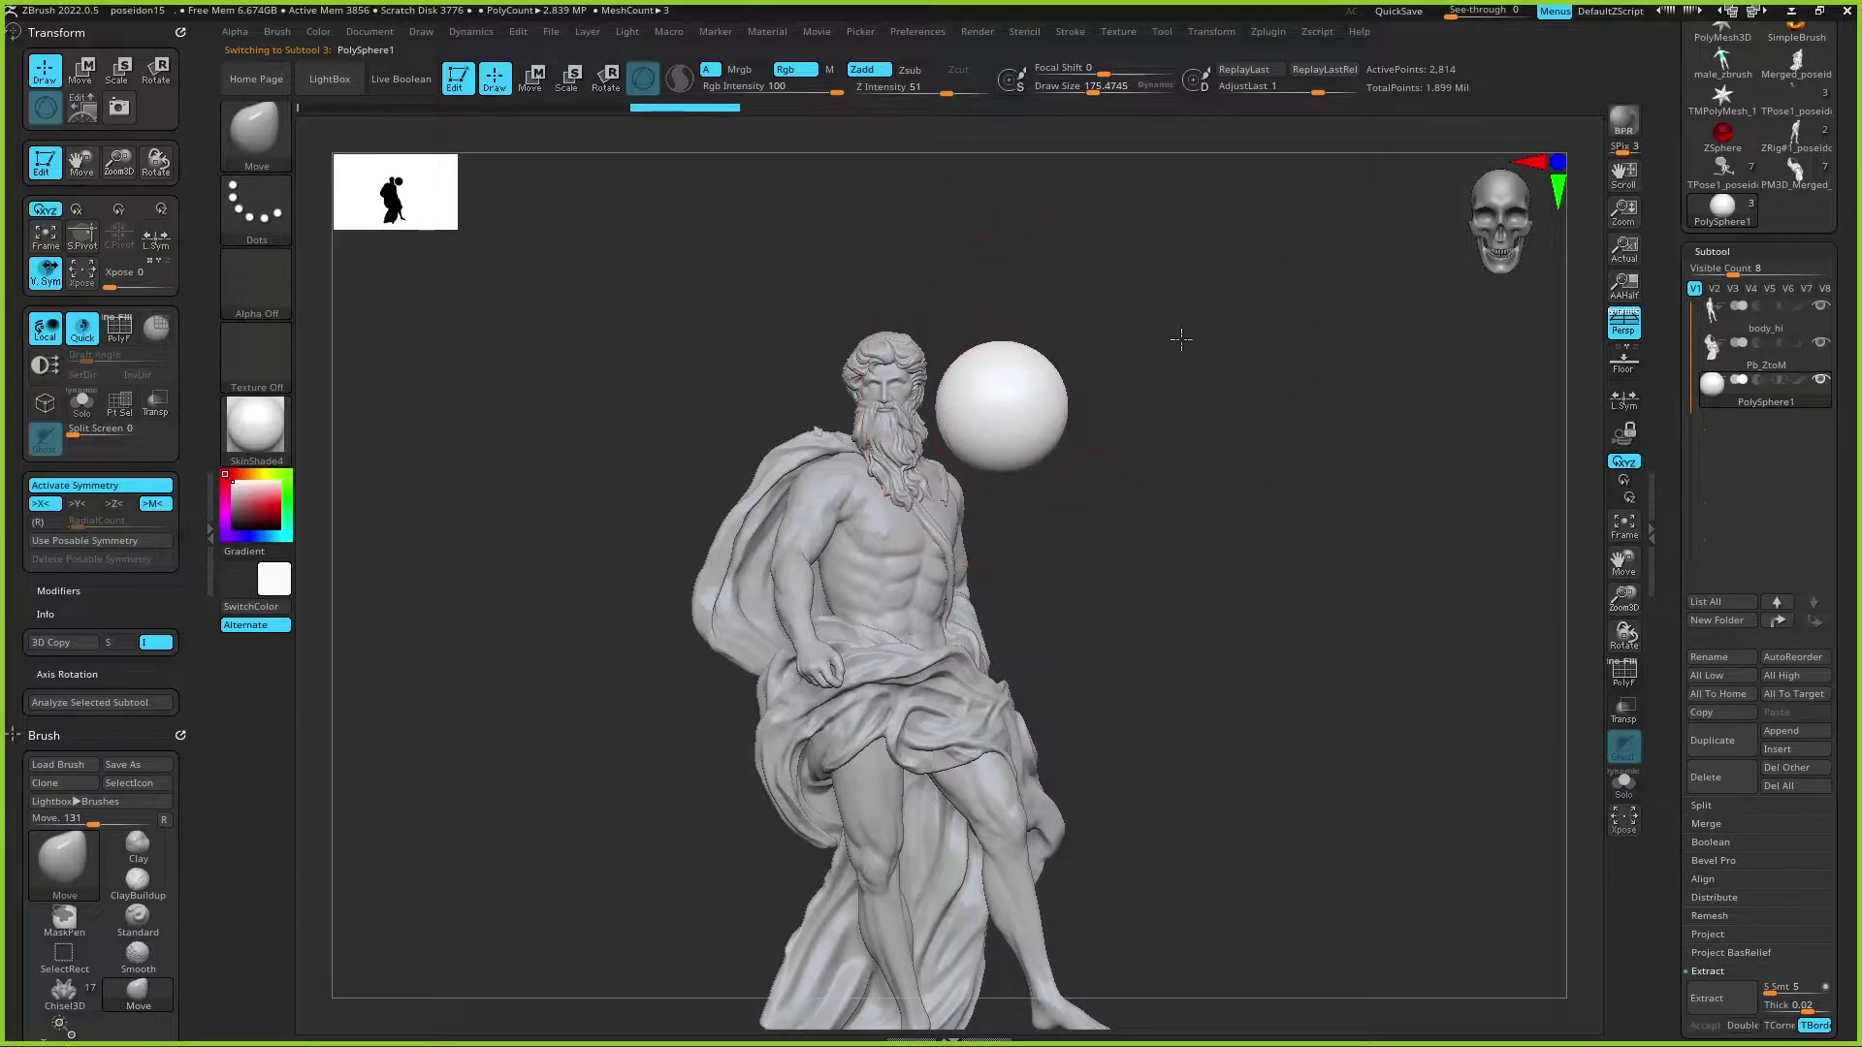
alt+drag(1180, 332, 989, 416)
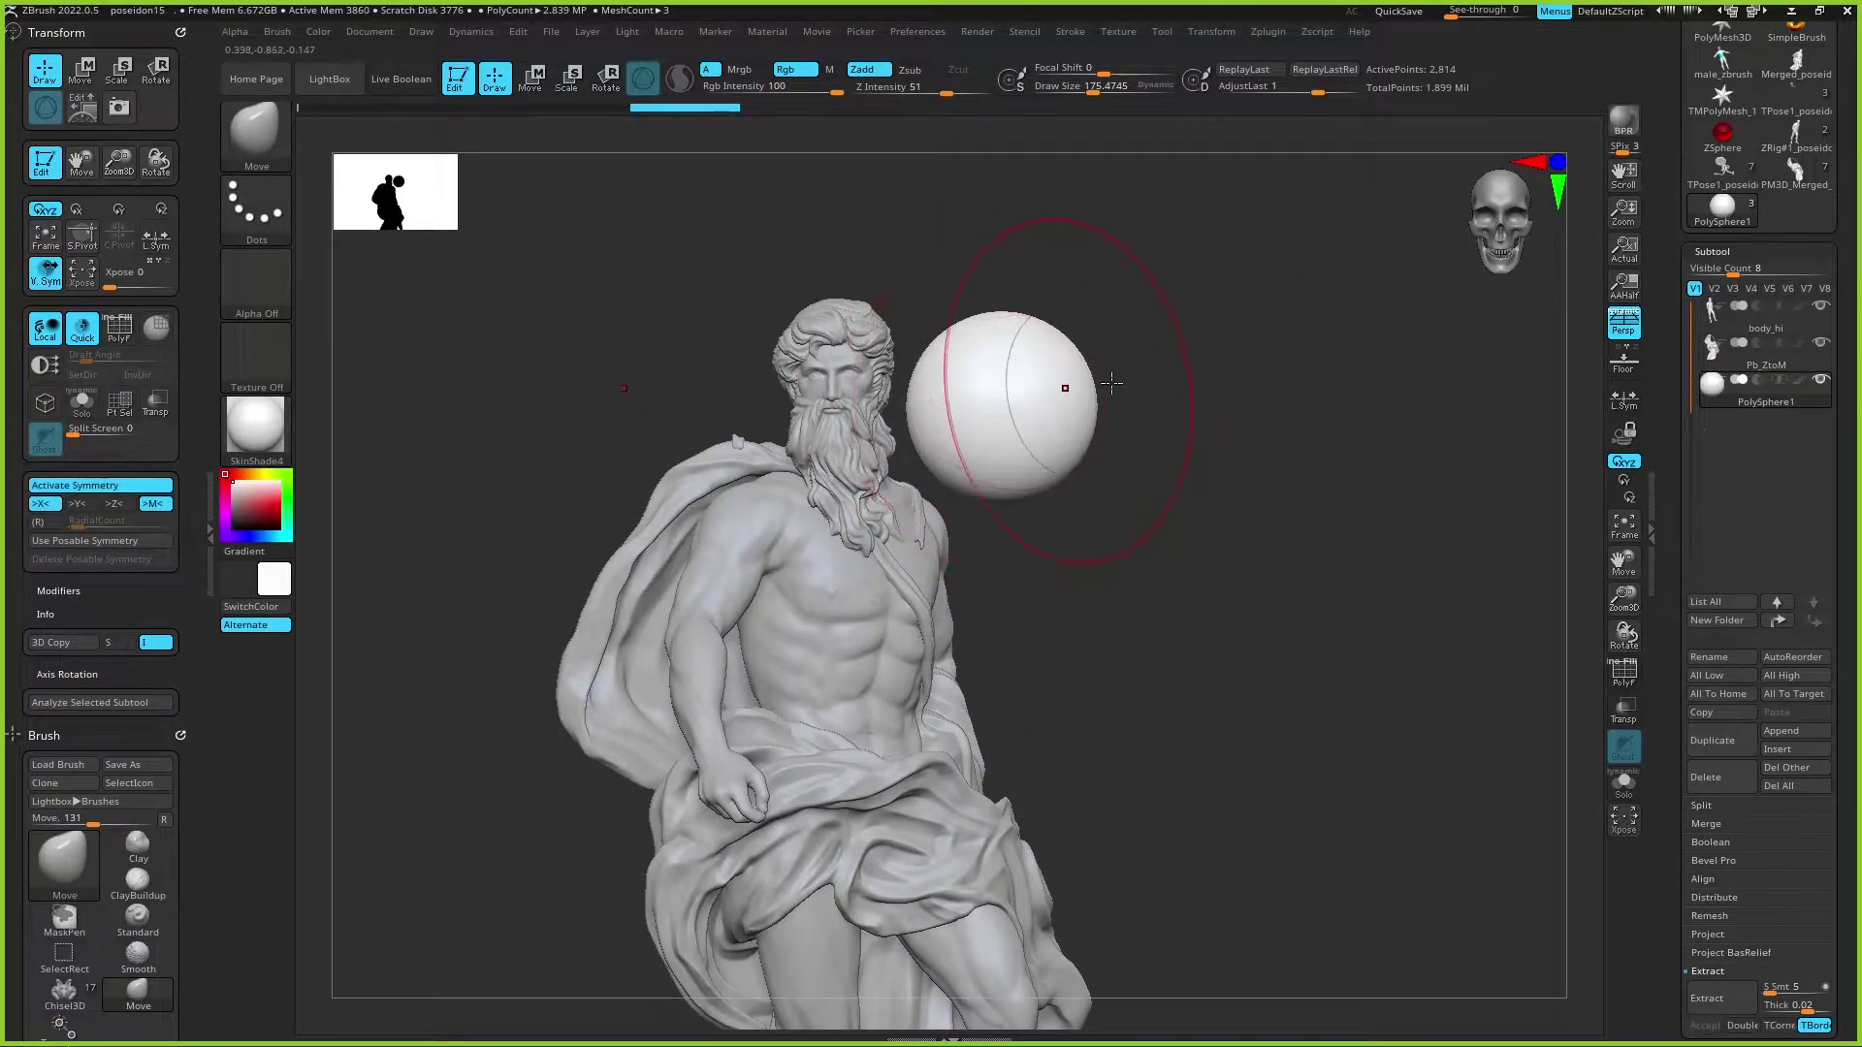
click(1624, 398)
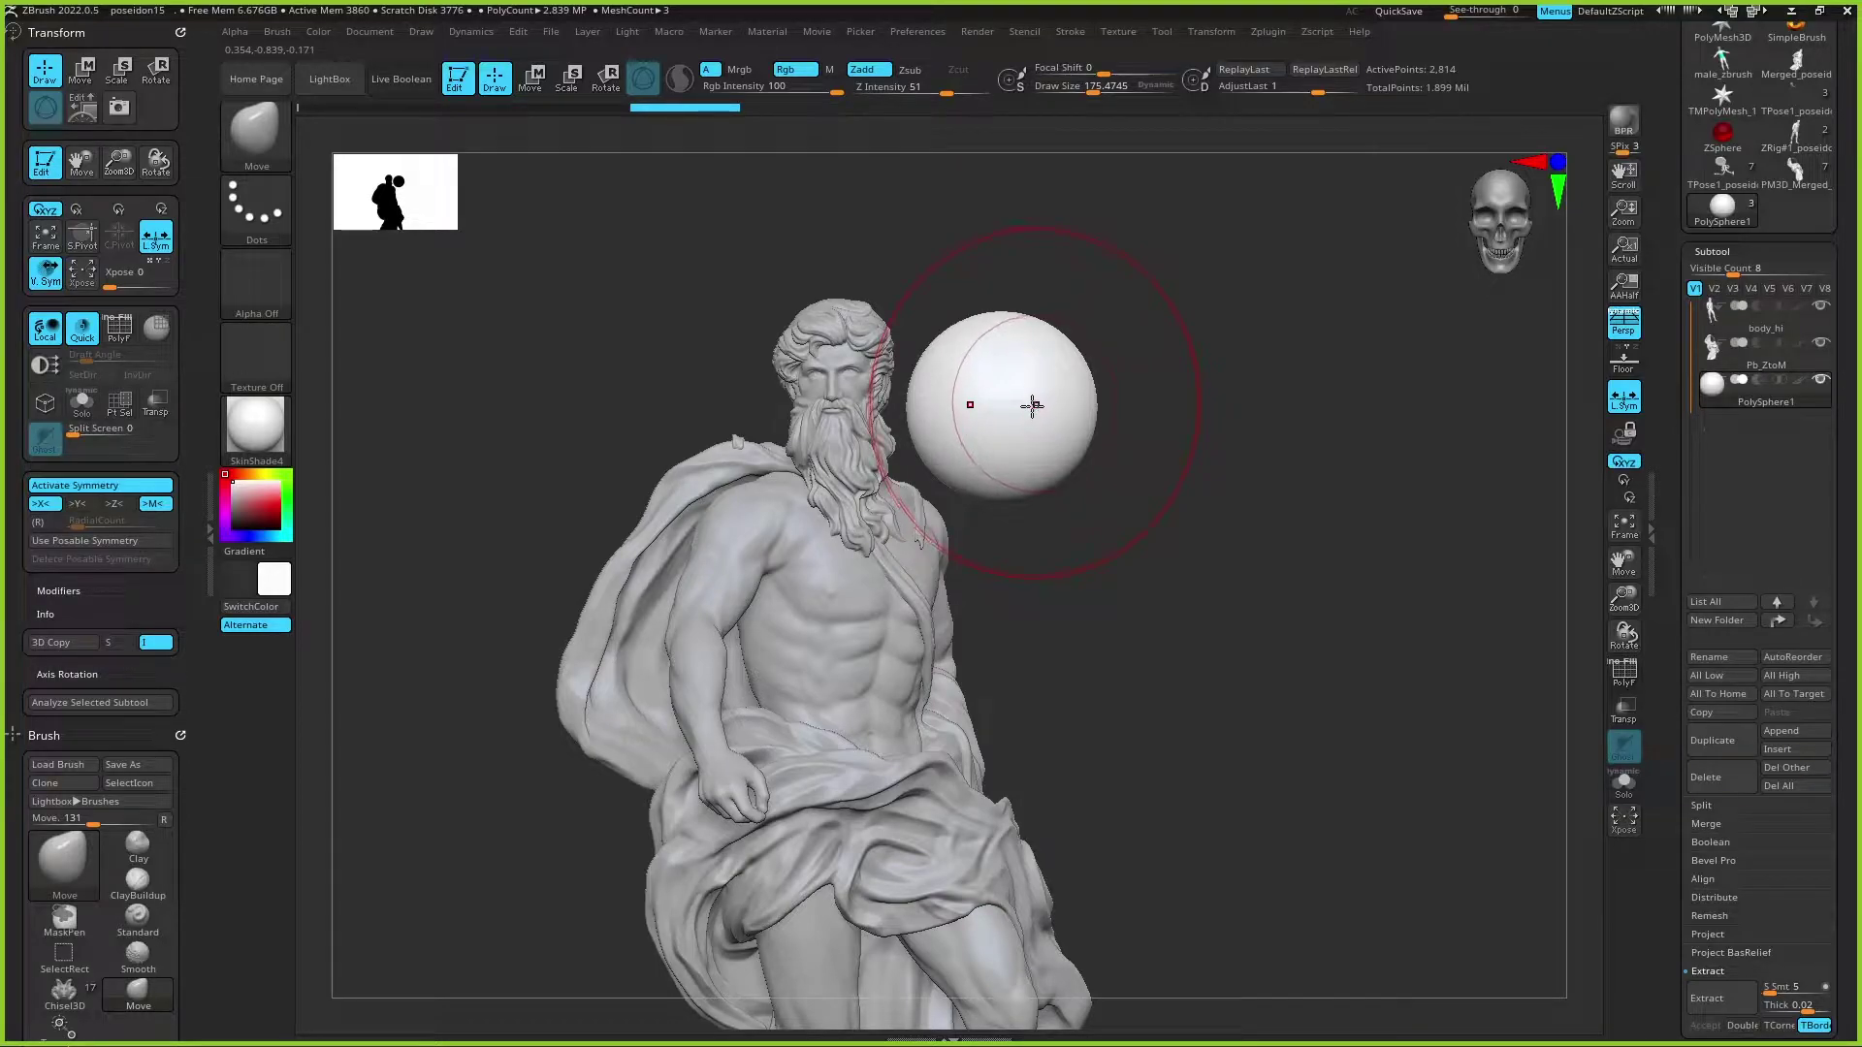
Step: Turn local symmetry off and reduce the brush size to about 35.77
click(1623, 407)
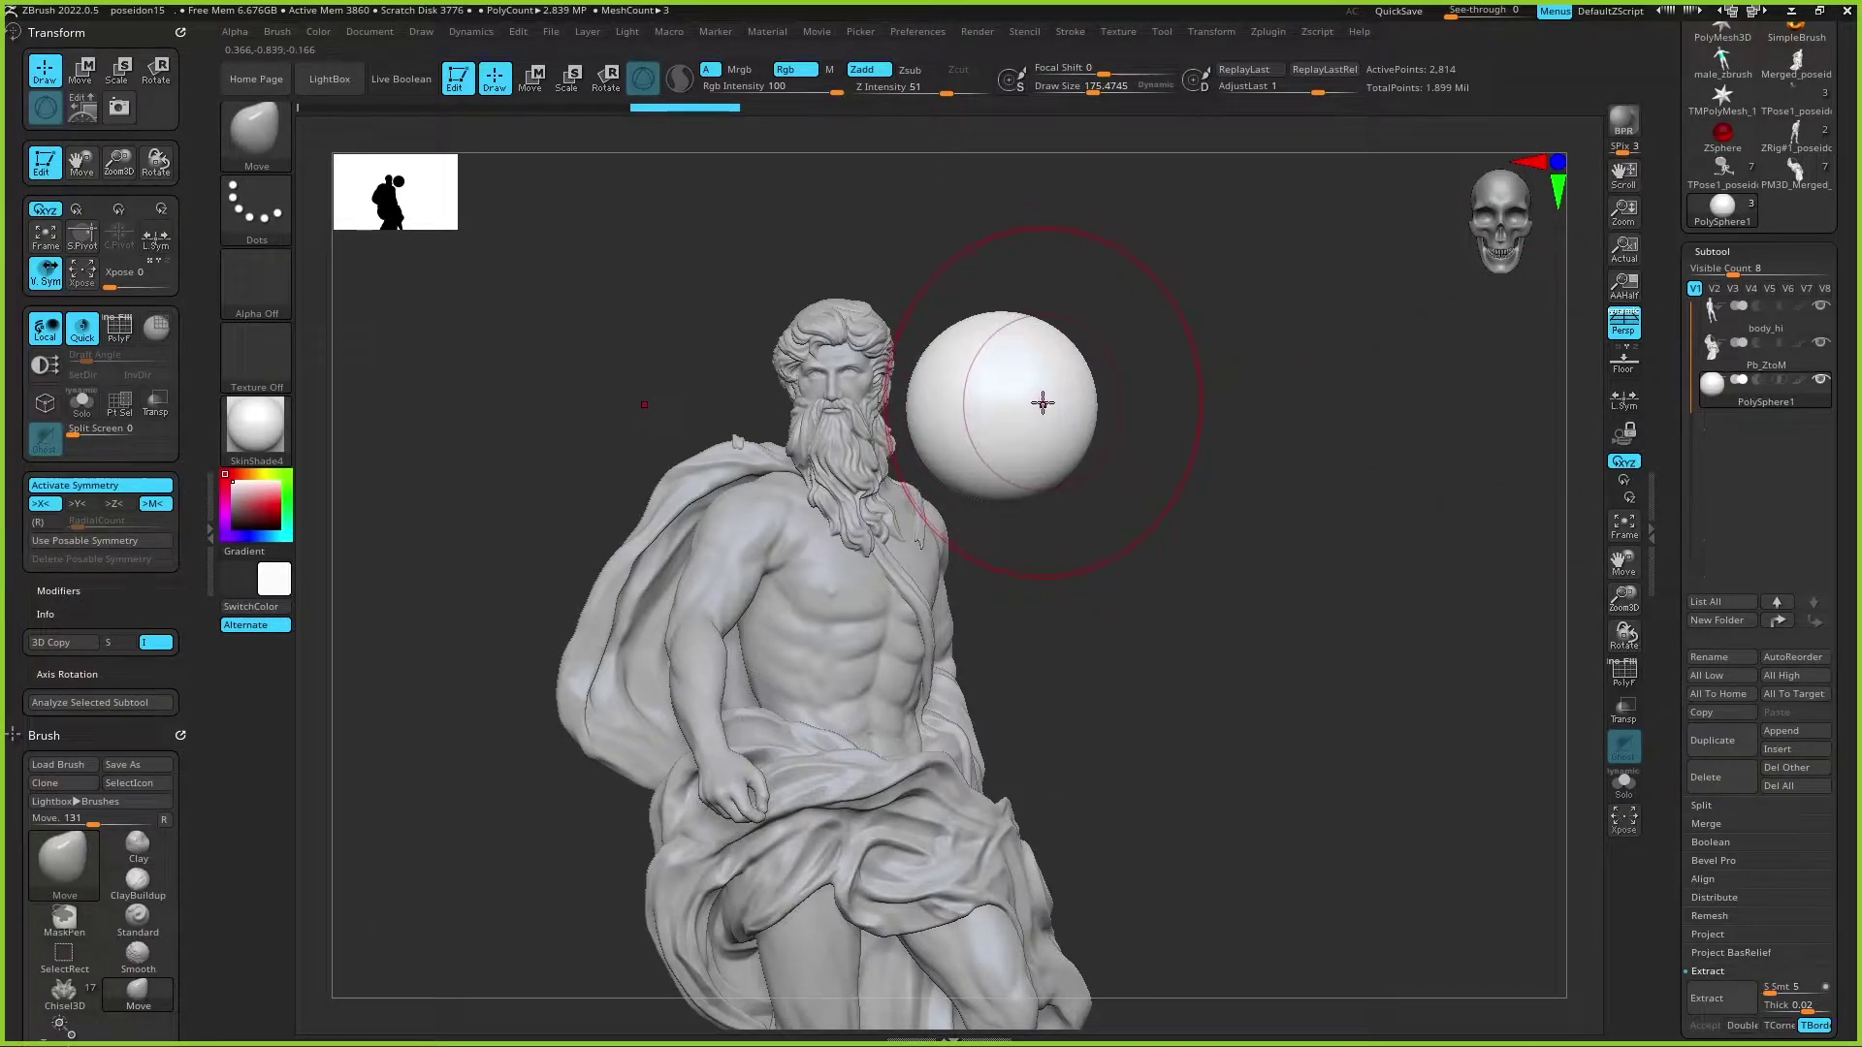
key(s)
drag(1041, 404, 1003, 404)
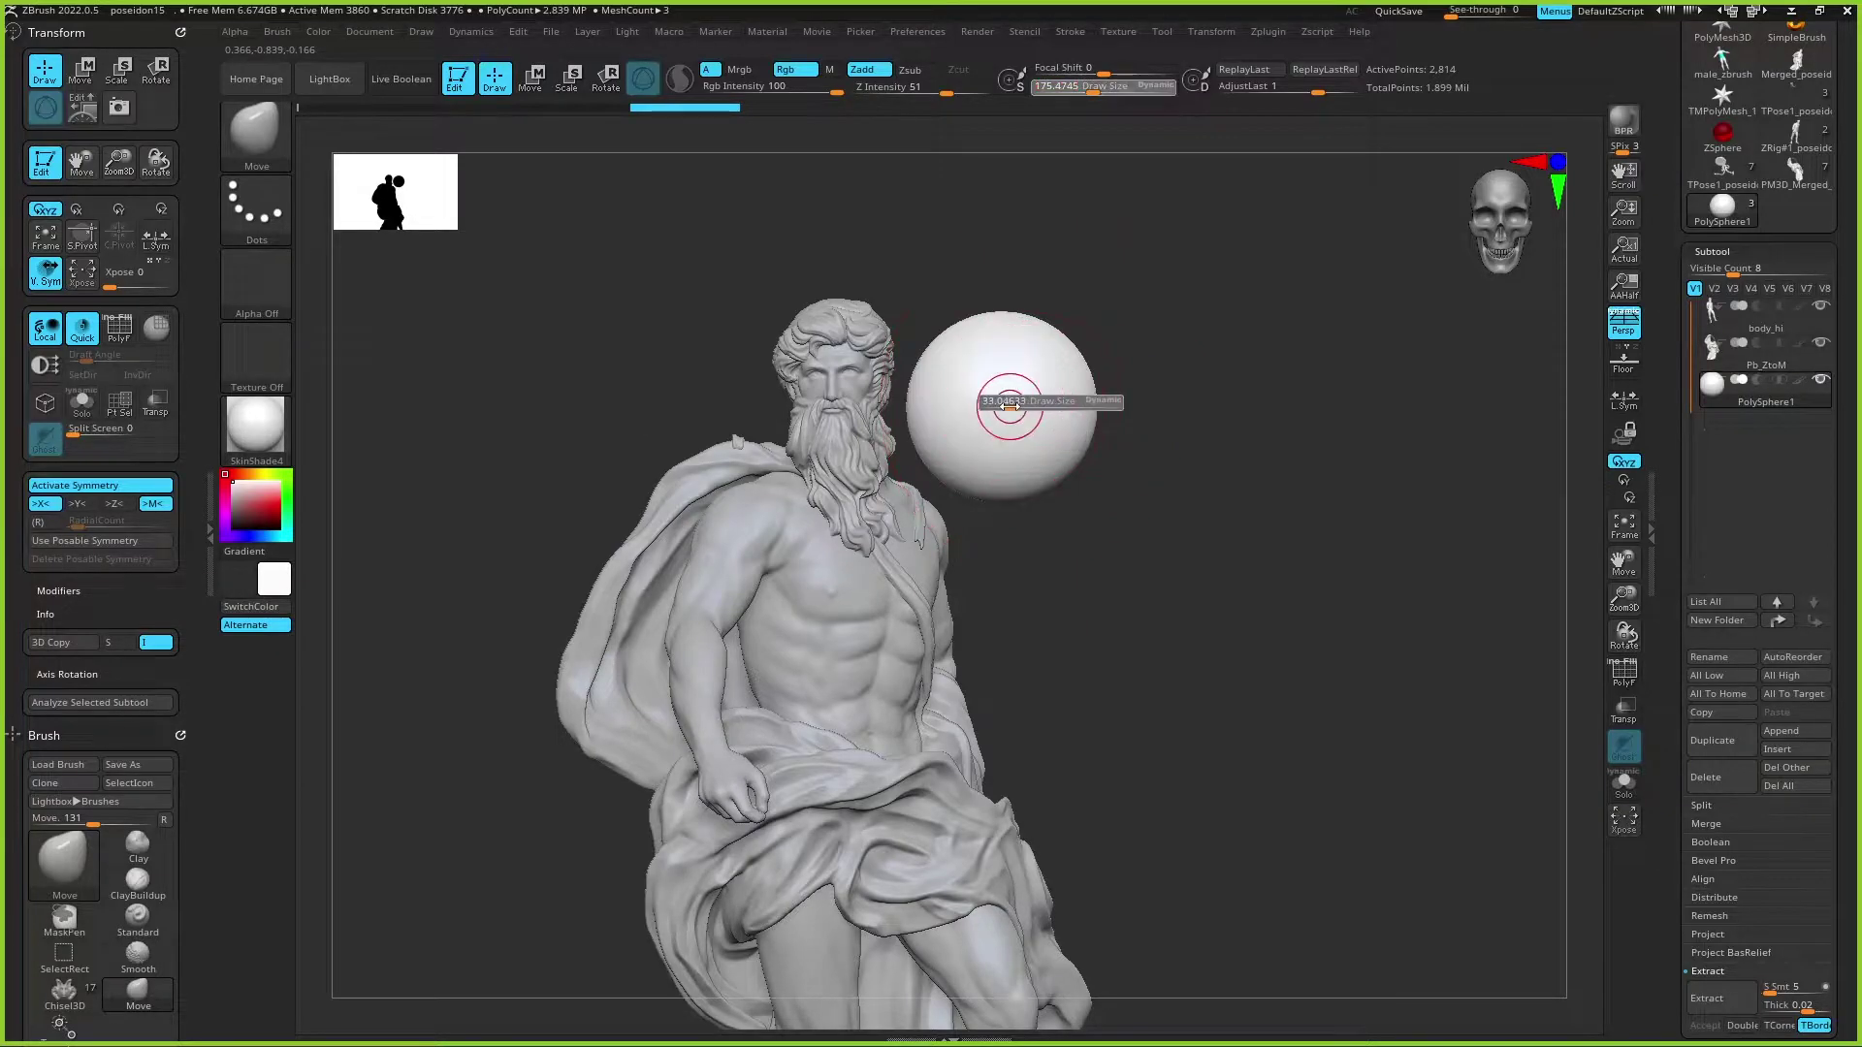
Step: Toggle the floor grid off and on several times, leaving it off
click(1629, 361)
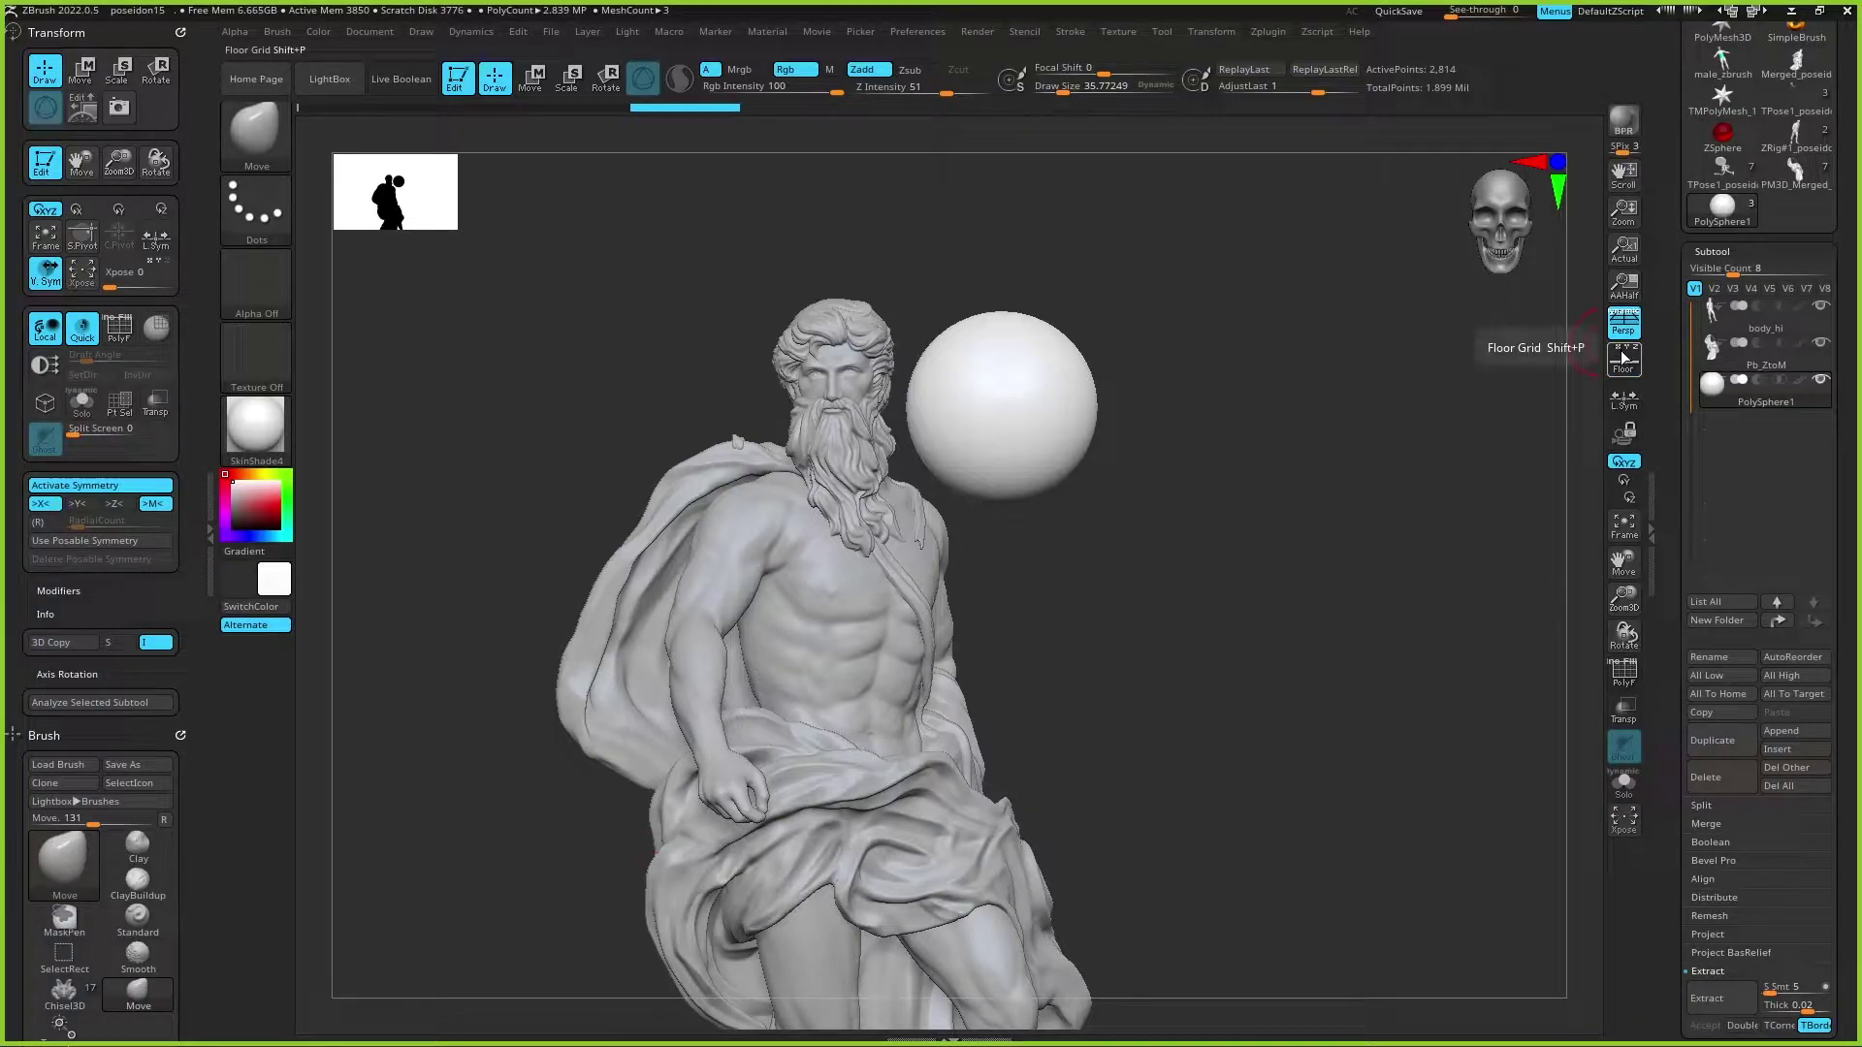
mouse_move(1322, 531)
alt+mouse_down()
mouse_move(1298, 340)
mouse_move(1377, 358)
alt+mouse_up()
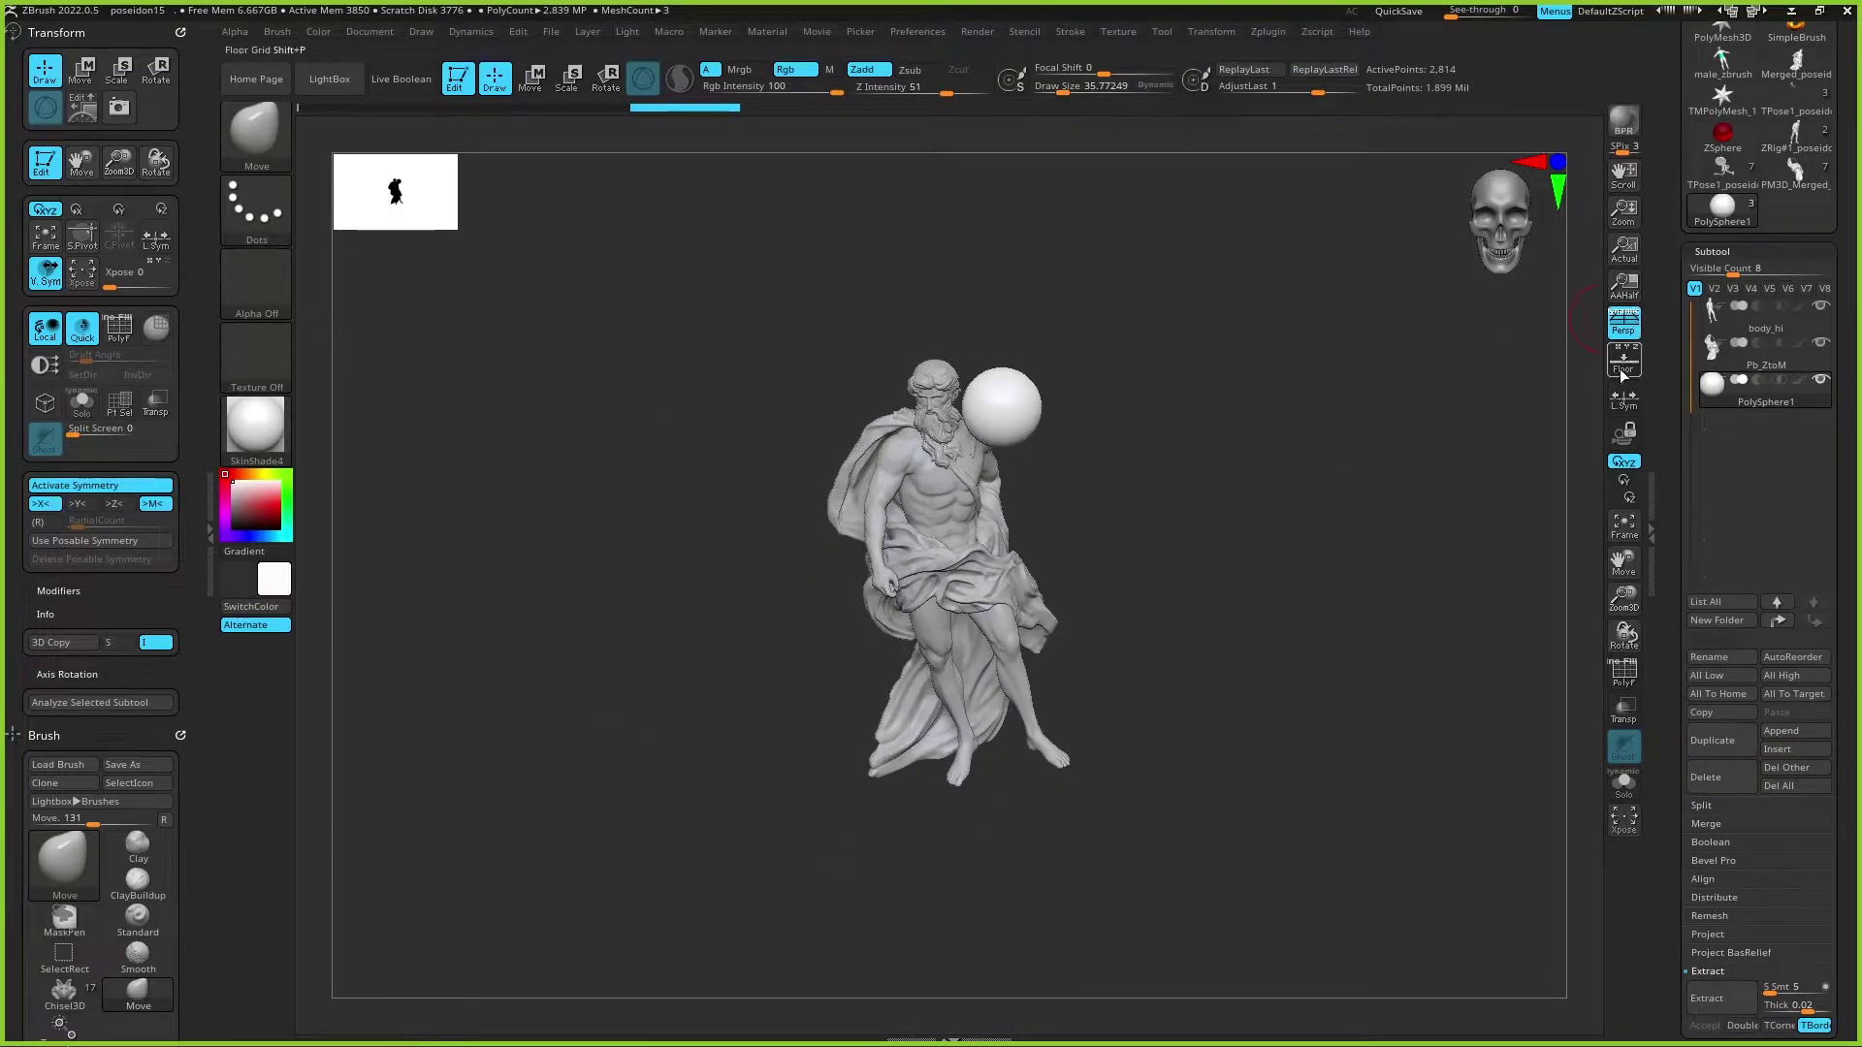
click(1624, 361)
mouse_move(1339, 423)
mouse_down()
mouse_move(1402, 477)
mouse_move(1401, 403)
mouse_move(1355, 511)
mouse_move(1359, 475)
mouse_move(1343, 483)
mouse_up()
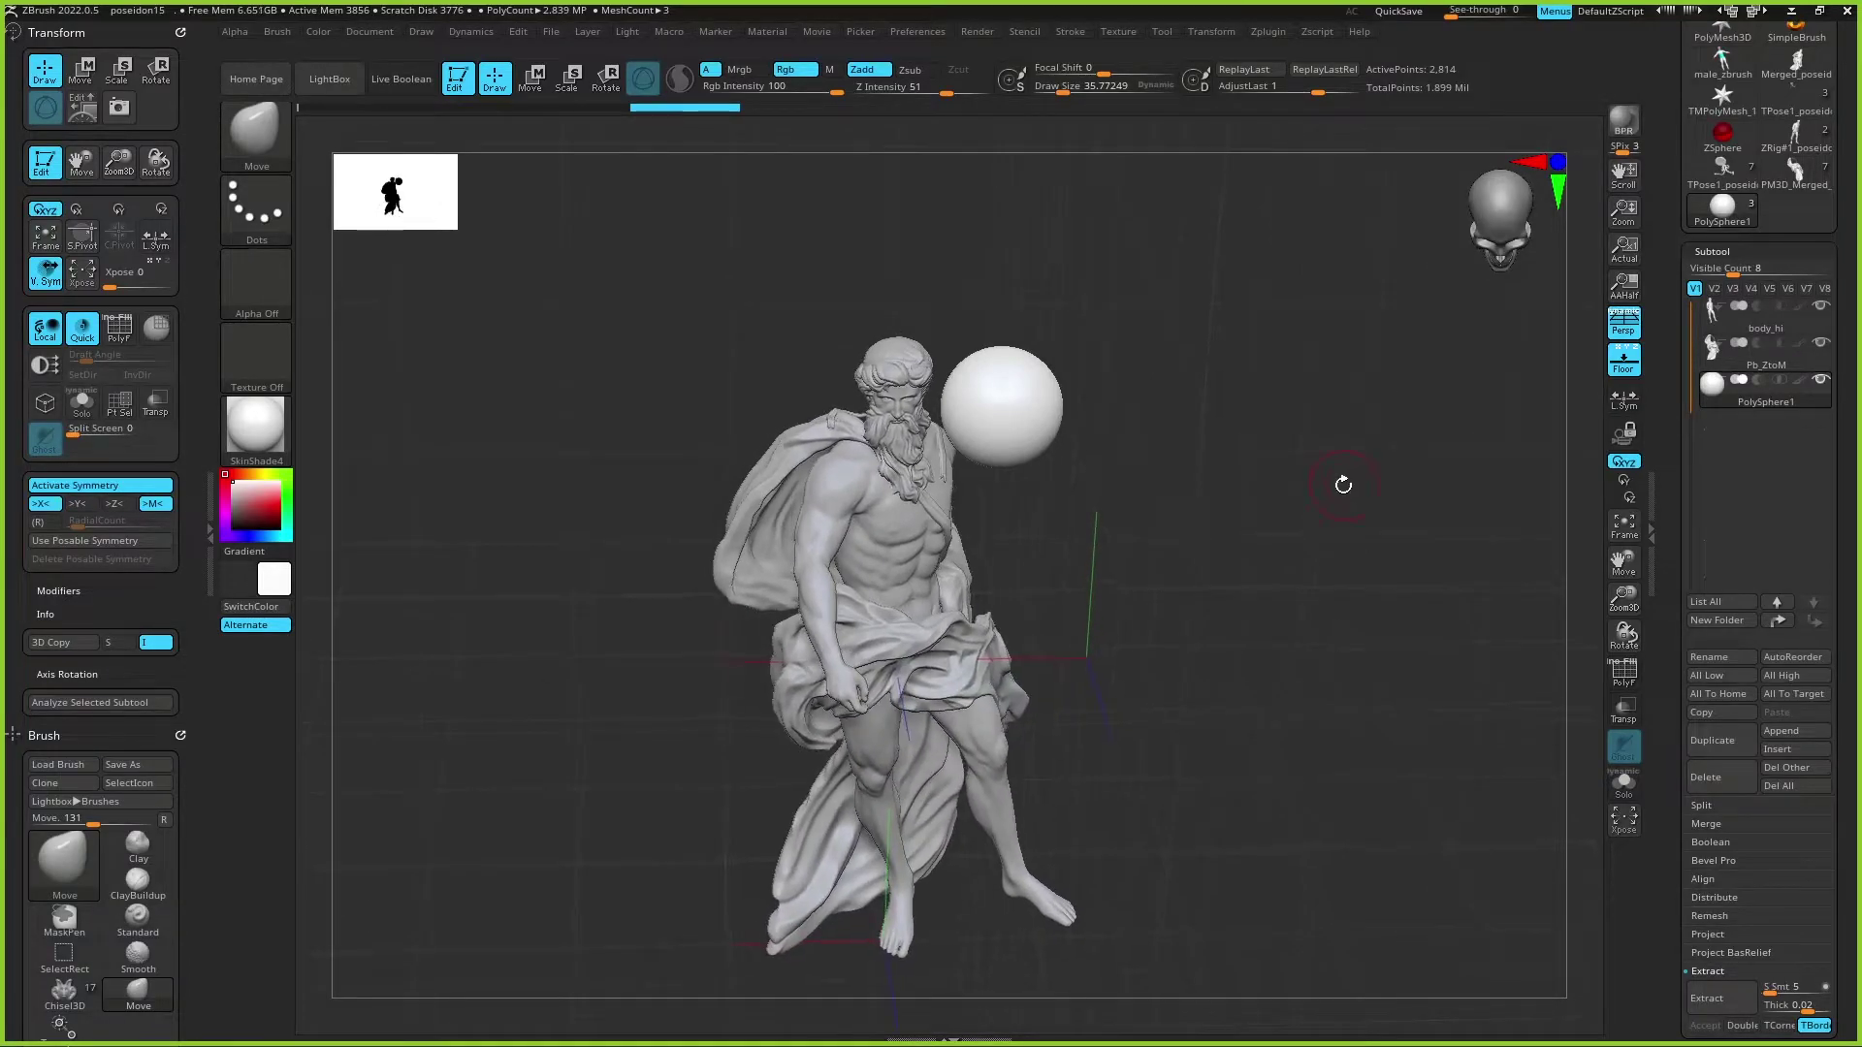
click(1623, 359)
click(1622, 357)
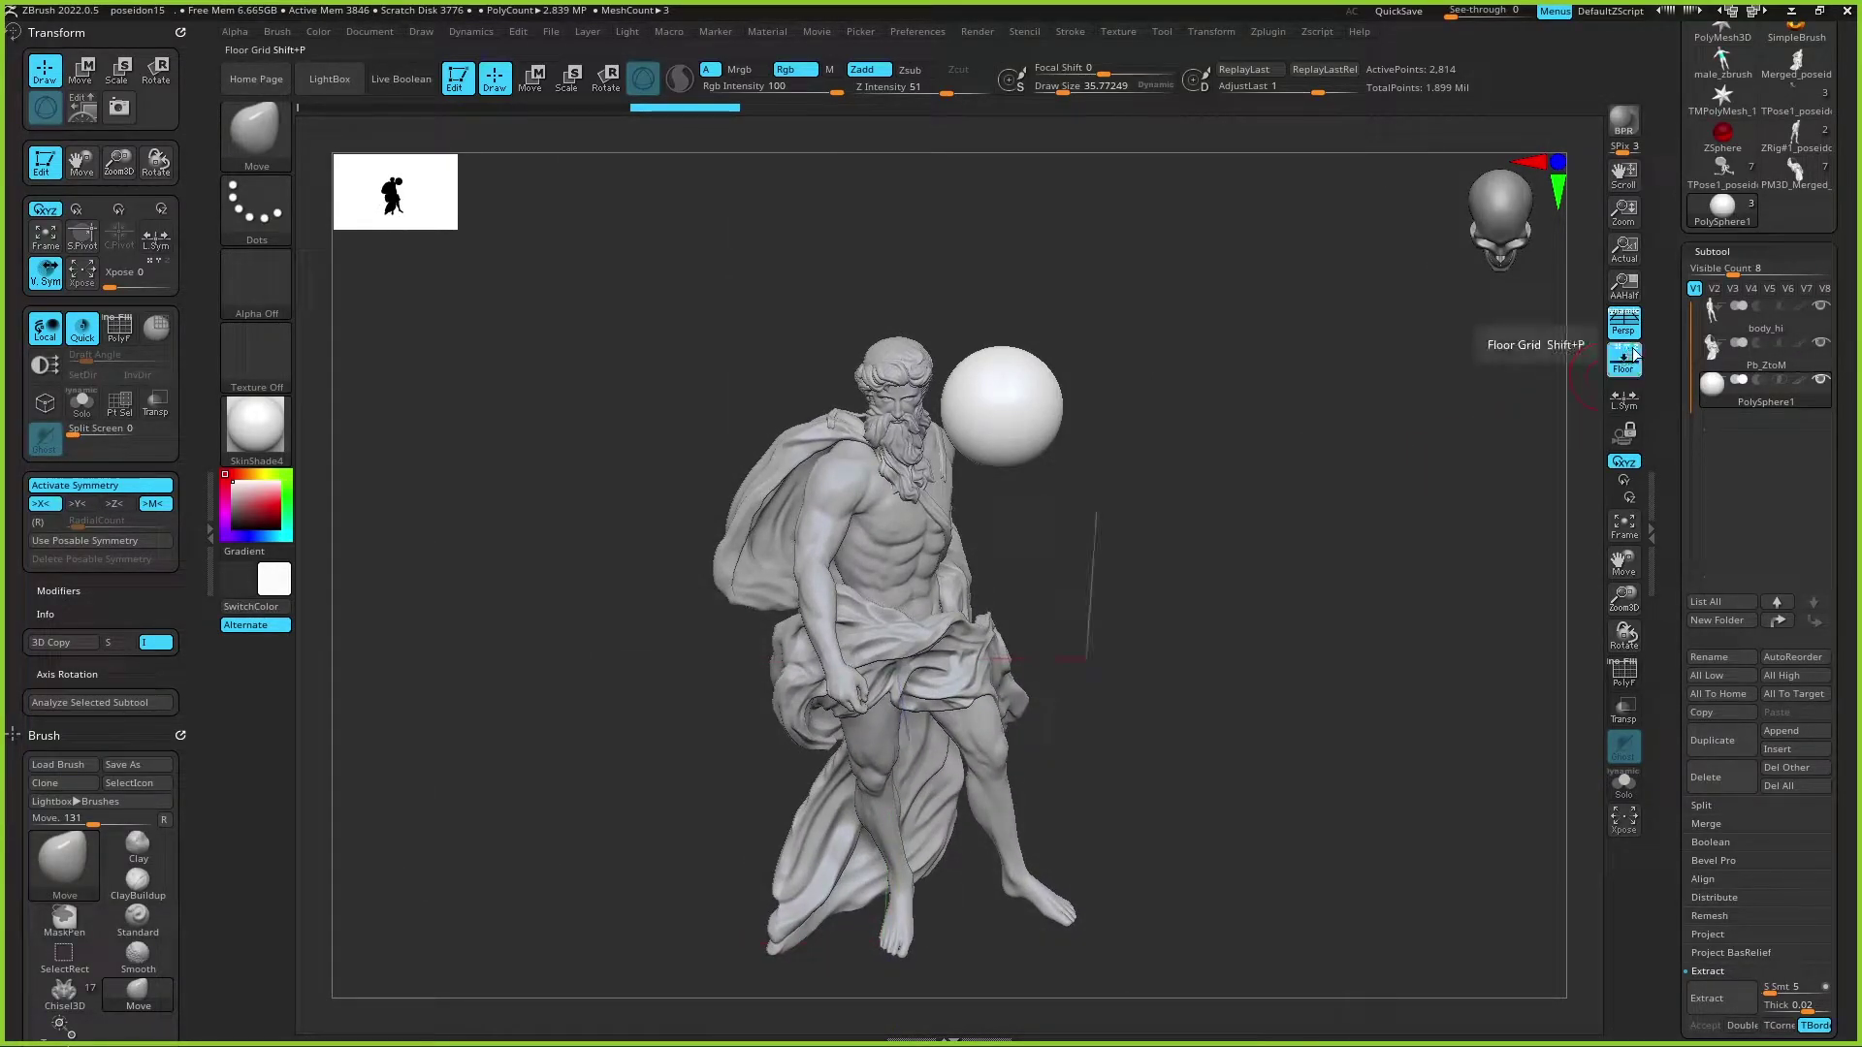
click(1623, 359)
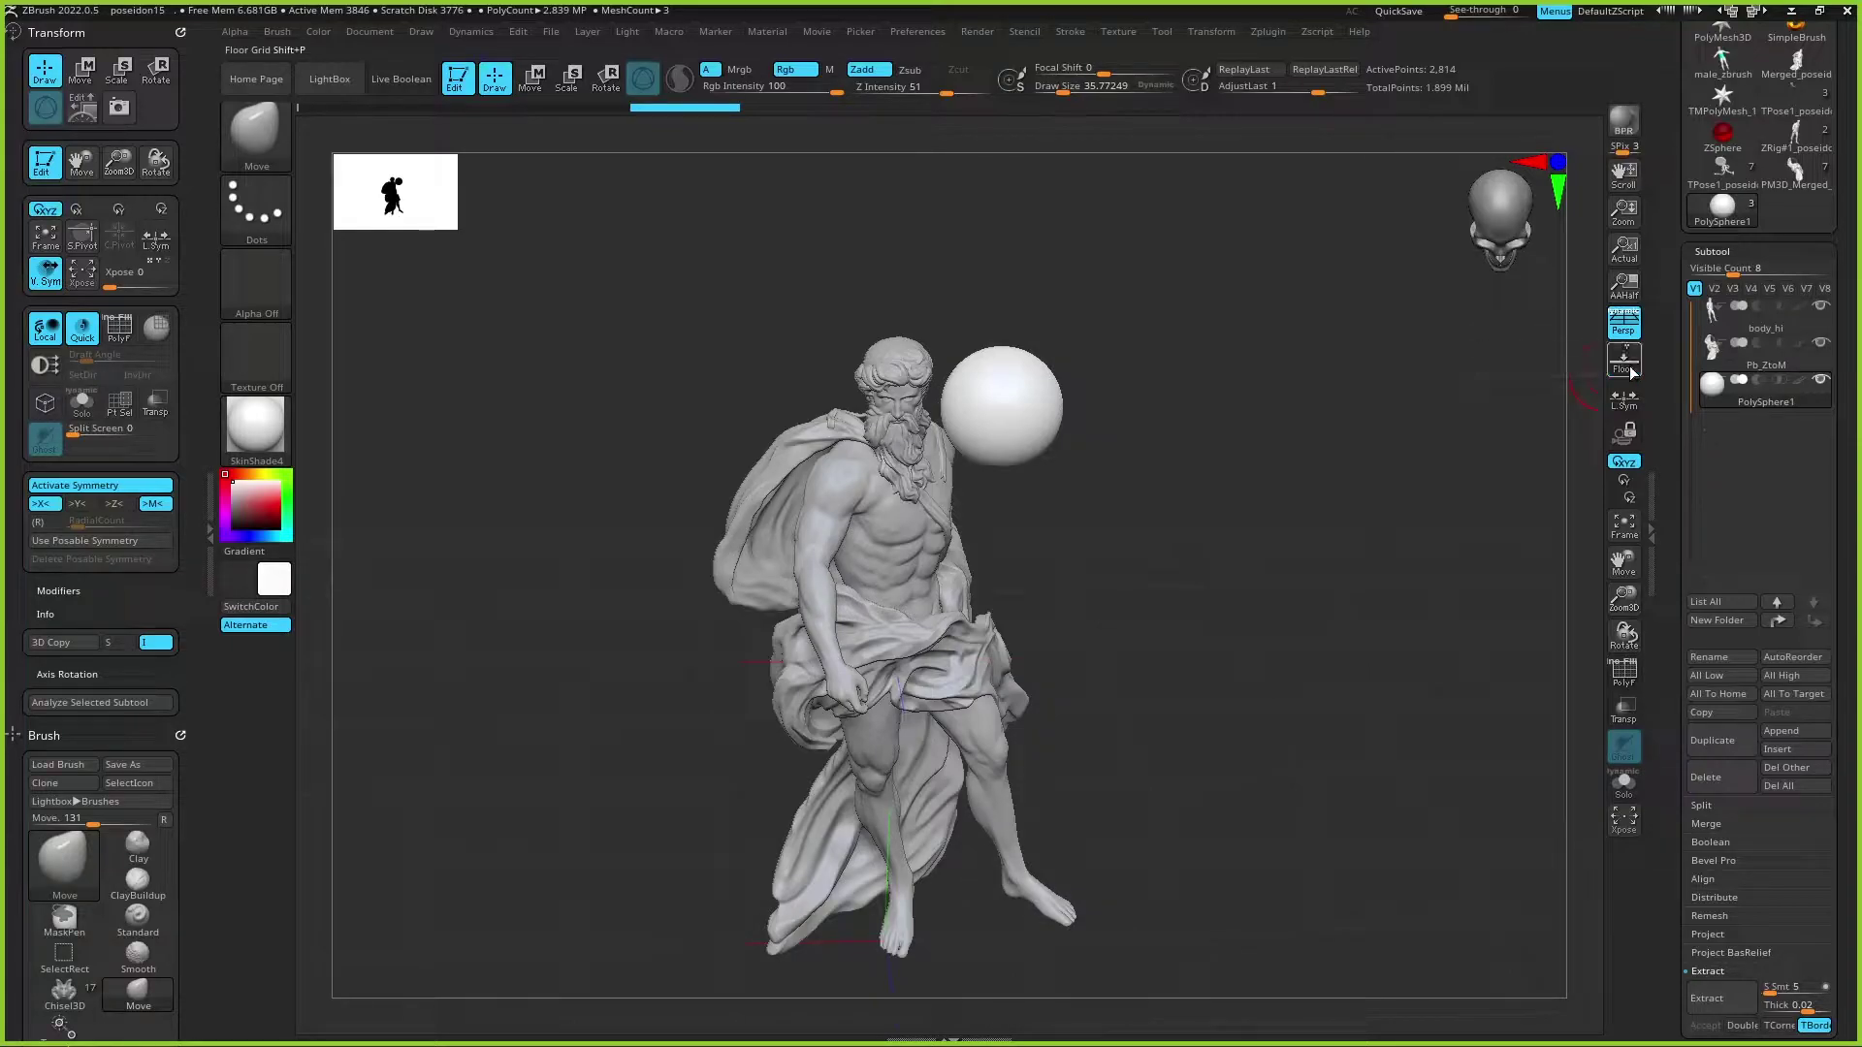
Step: Rotate to a straight front view and toggle local symmetry on and off
mouse_move(1329, 433)
shift+mouse_down()
mouse_move(1302, 402)
mouse_move(1283, 304)
shift+mouse_up()
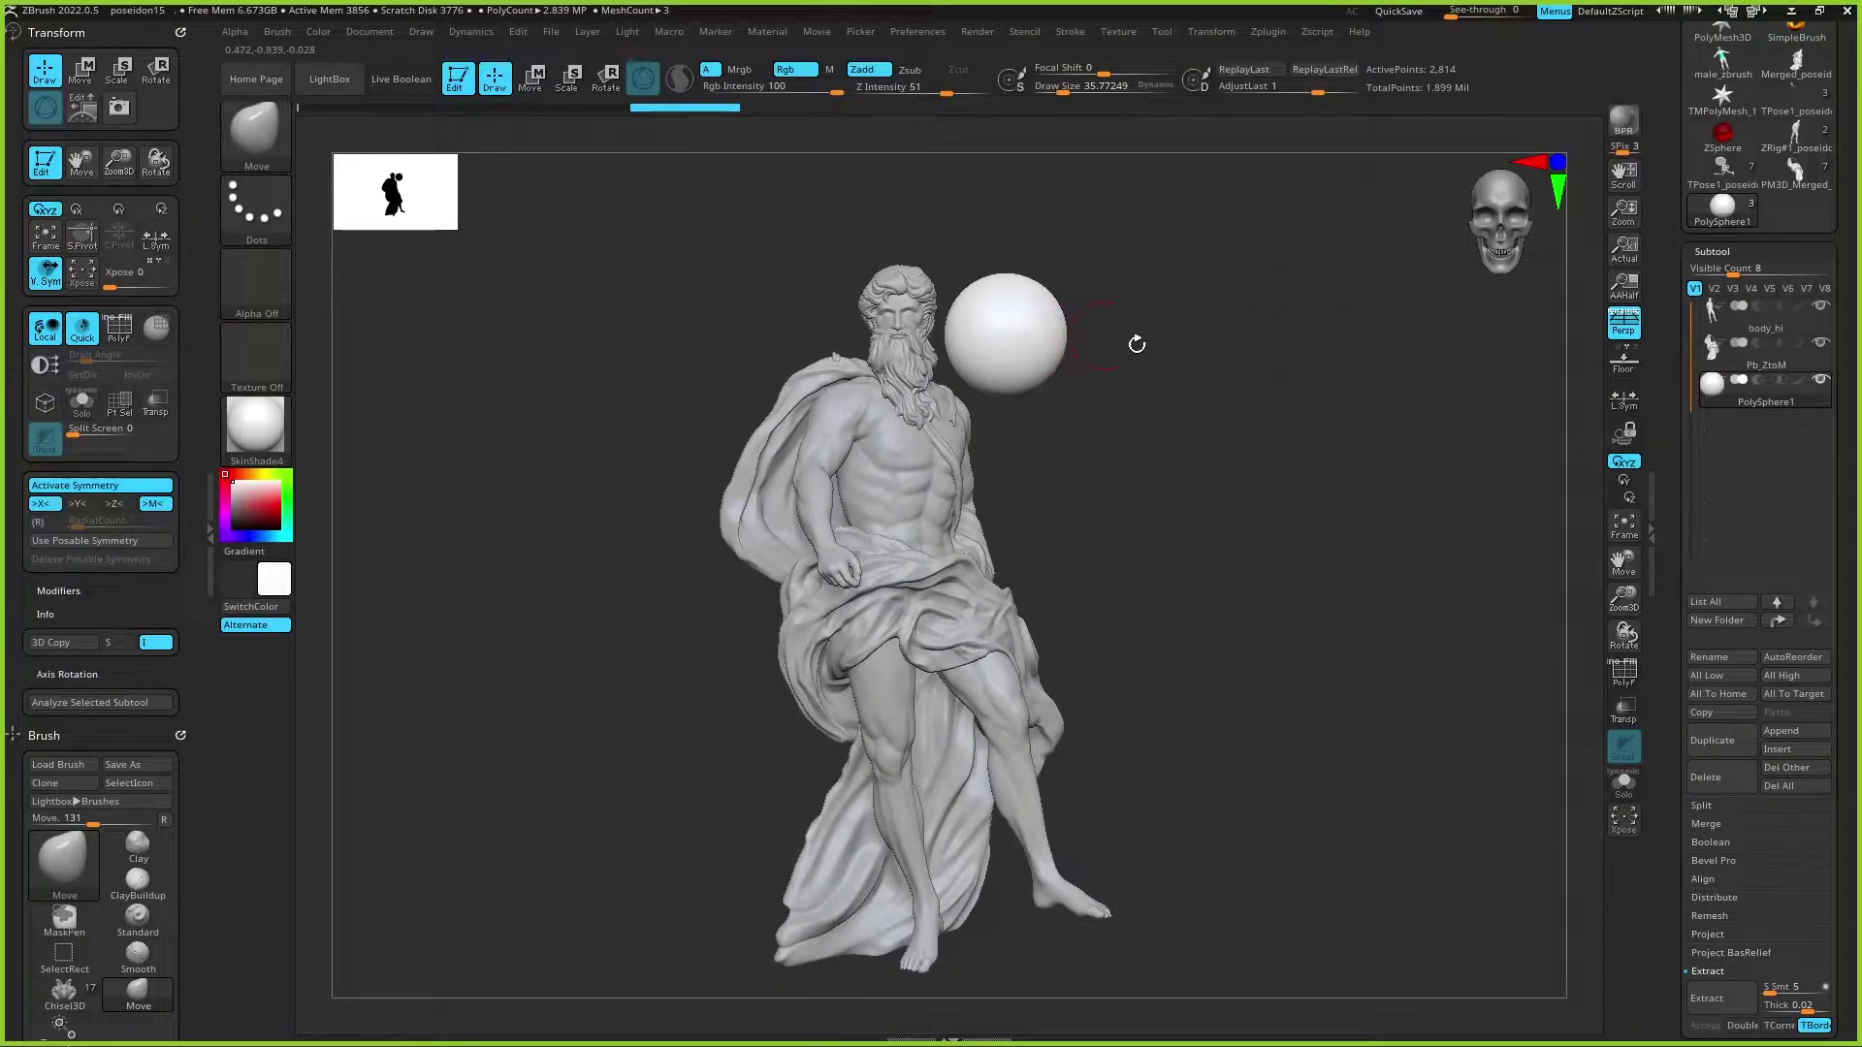
click(1625, 412)
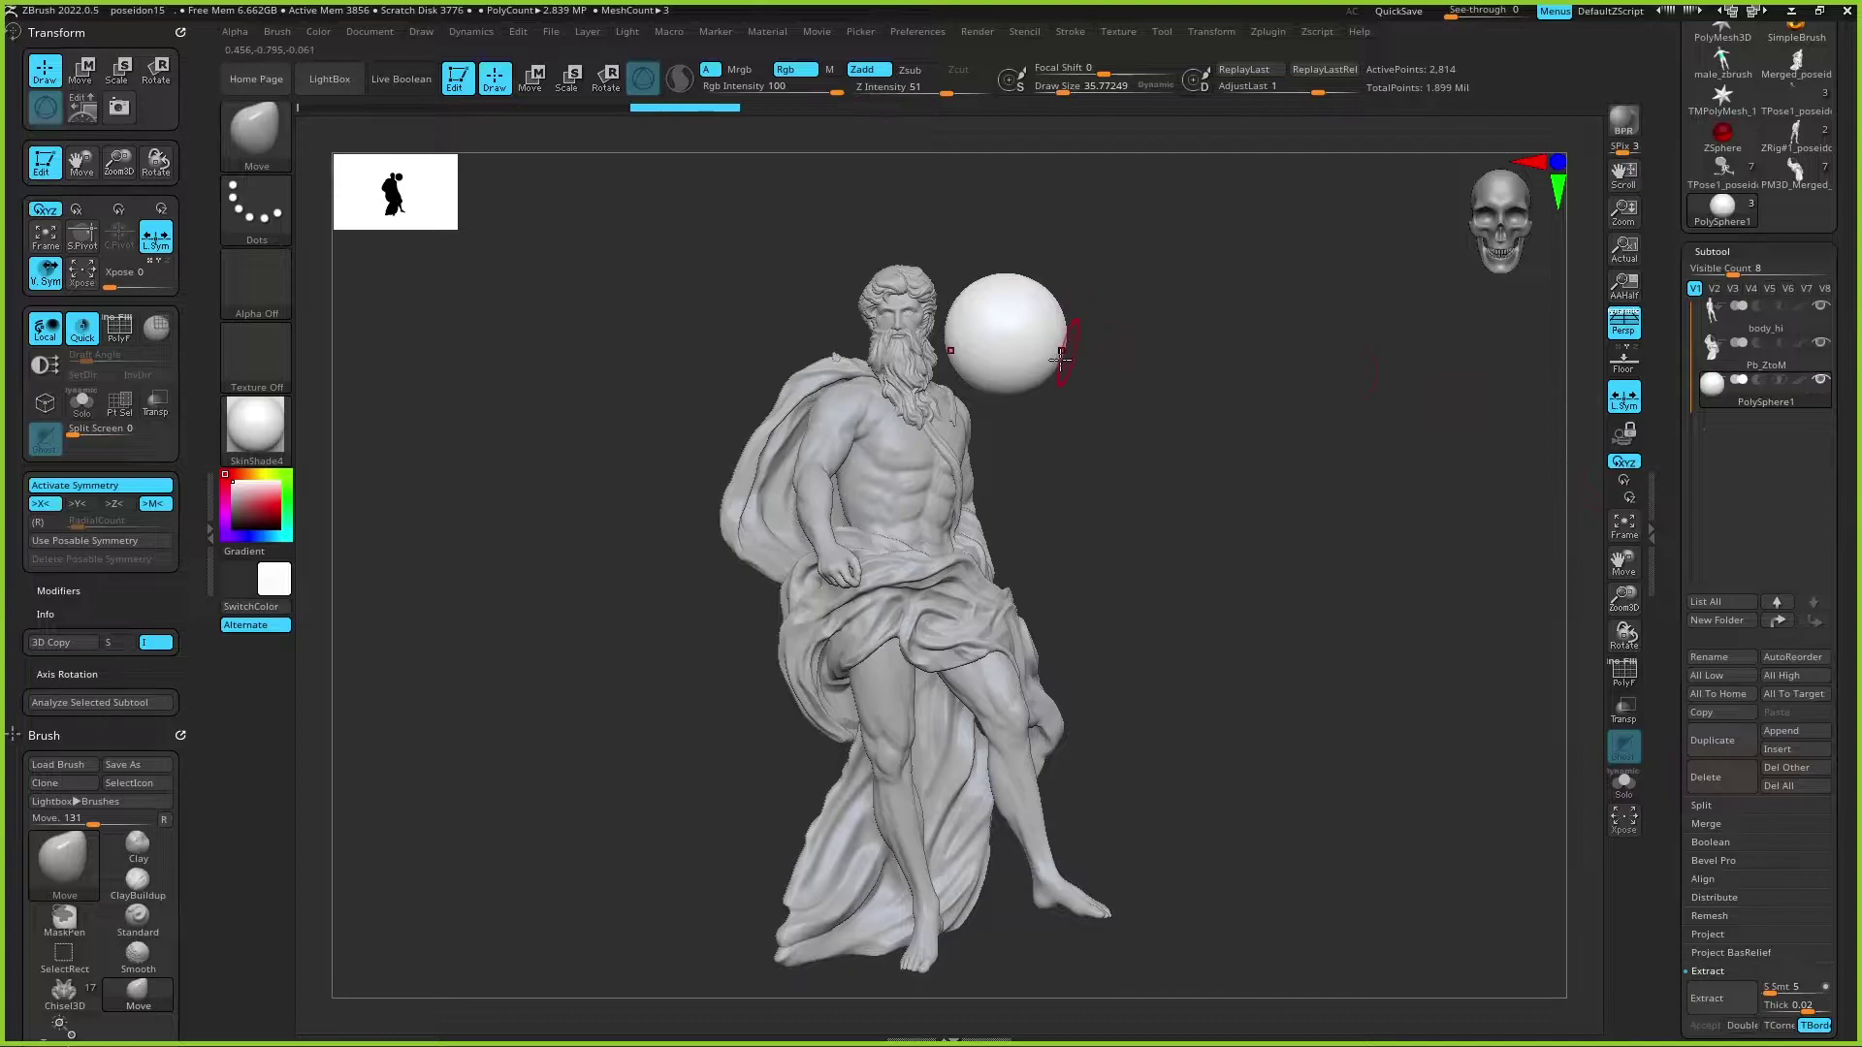
click(1628, 402)
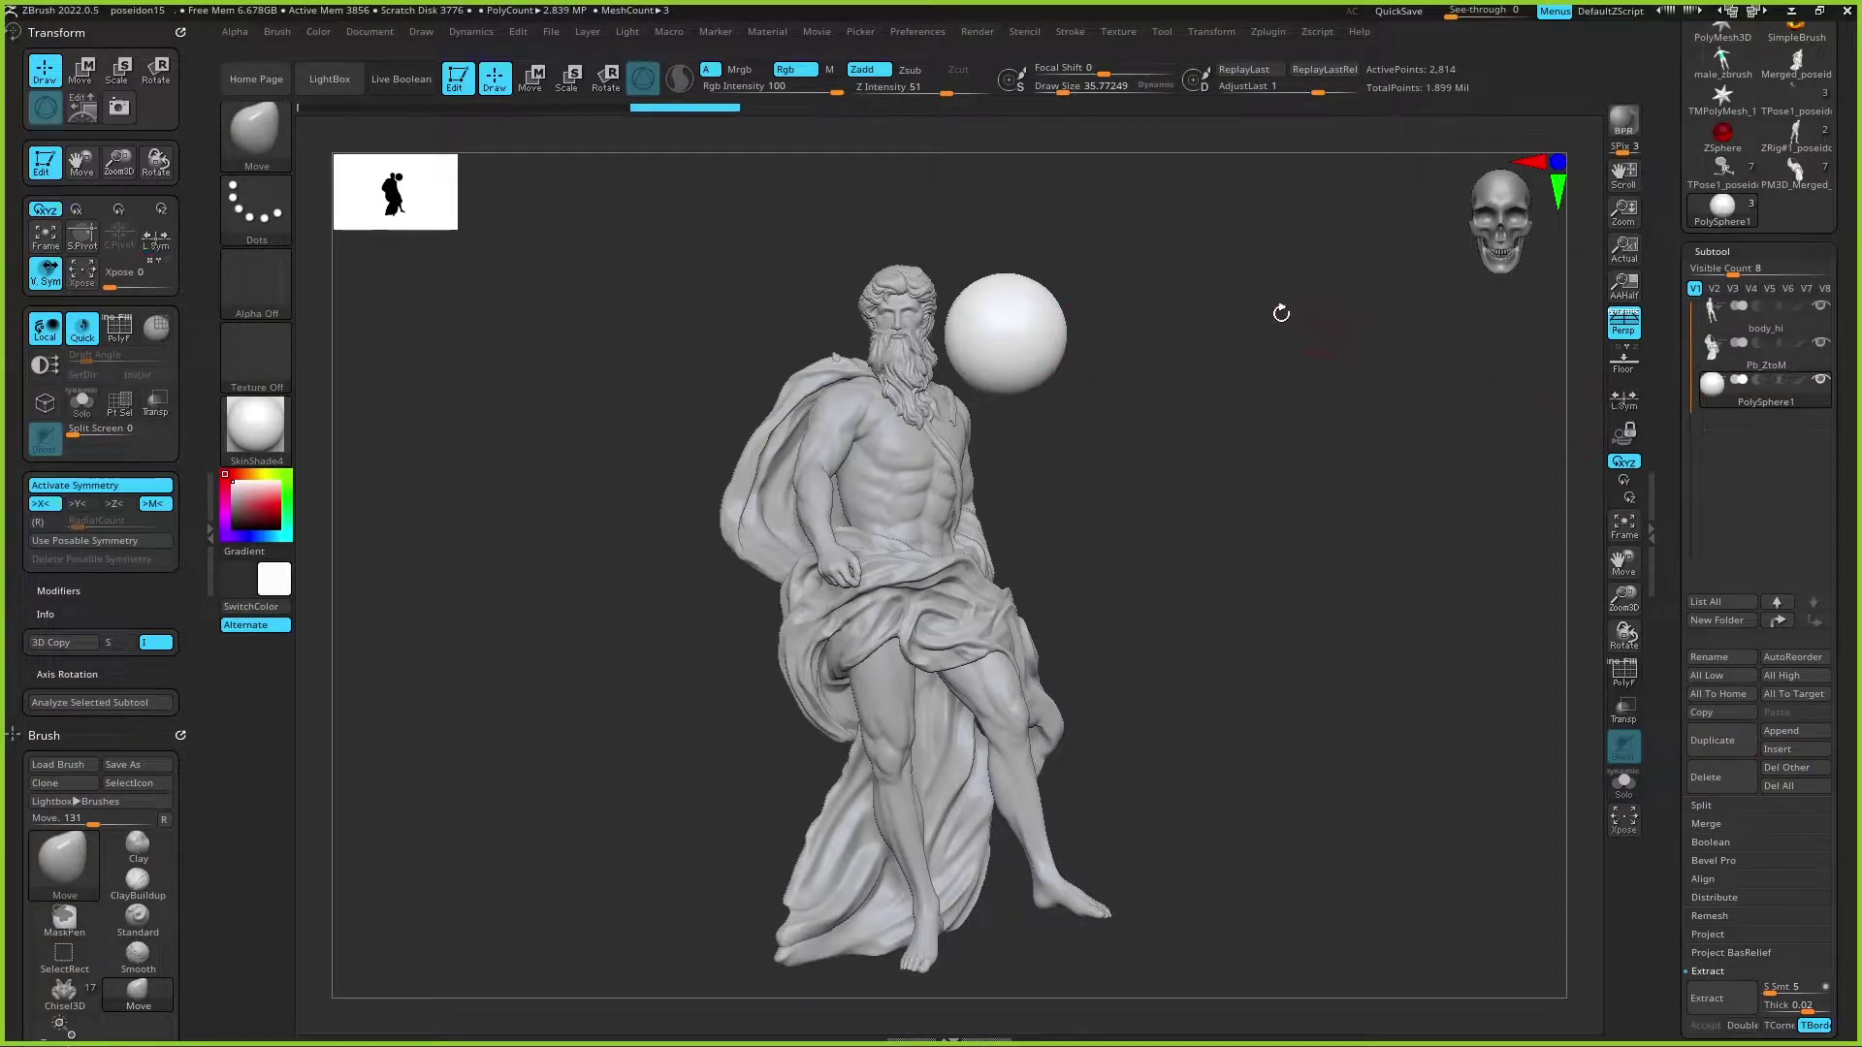
Step: Set the rotation pivot on the sphere, push its surface, and toggle the floor grid
click(82, 242)
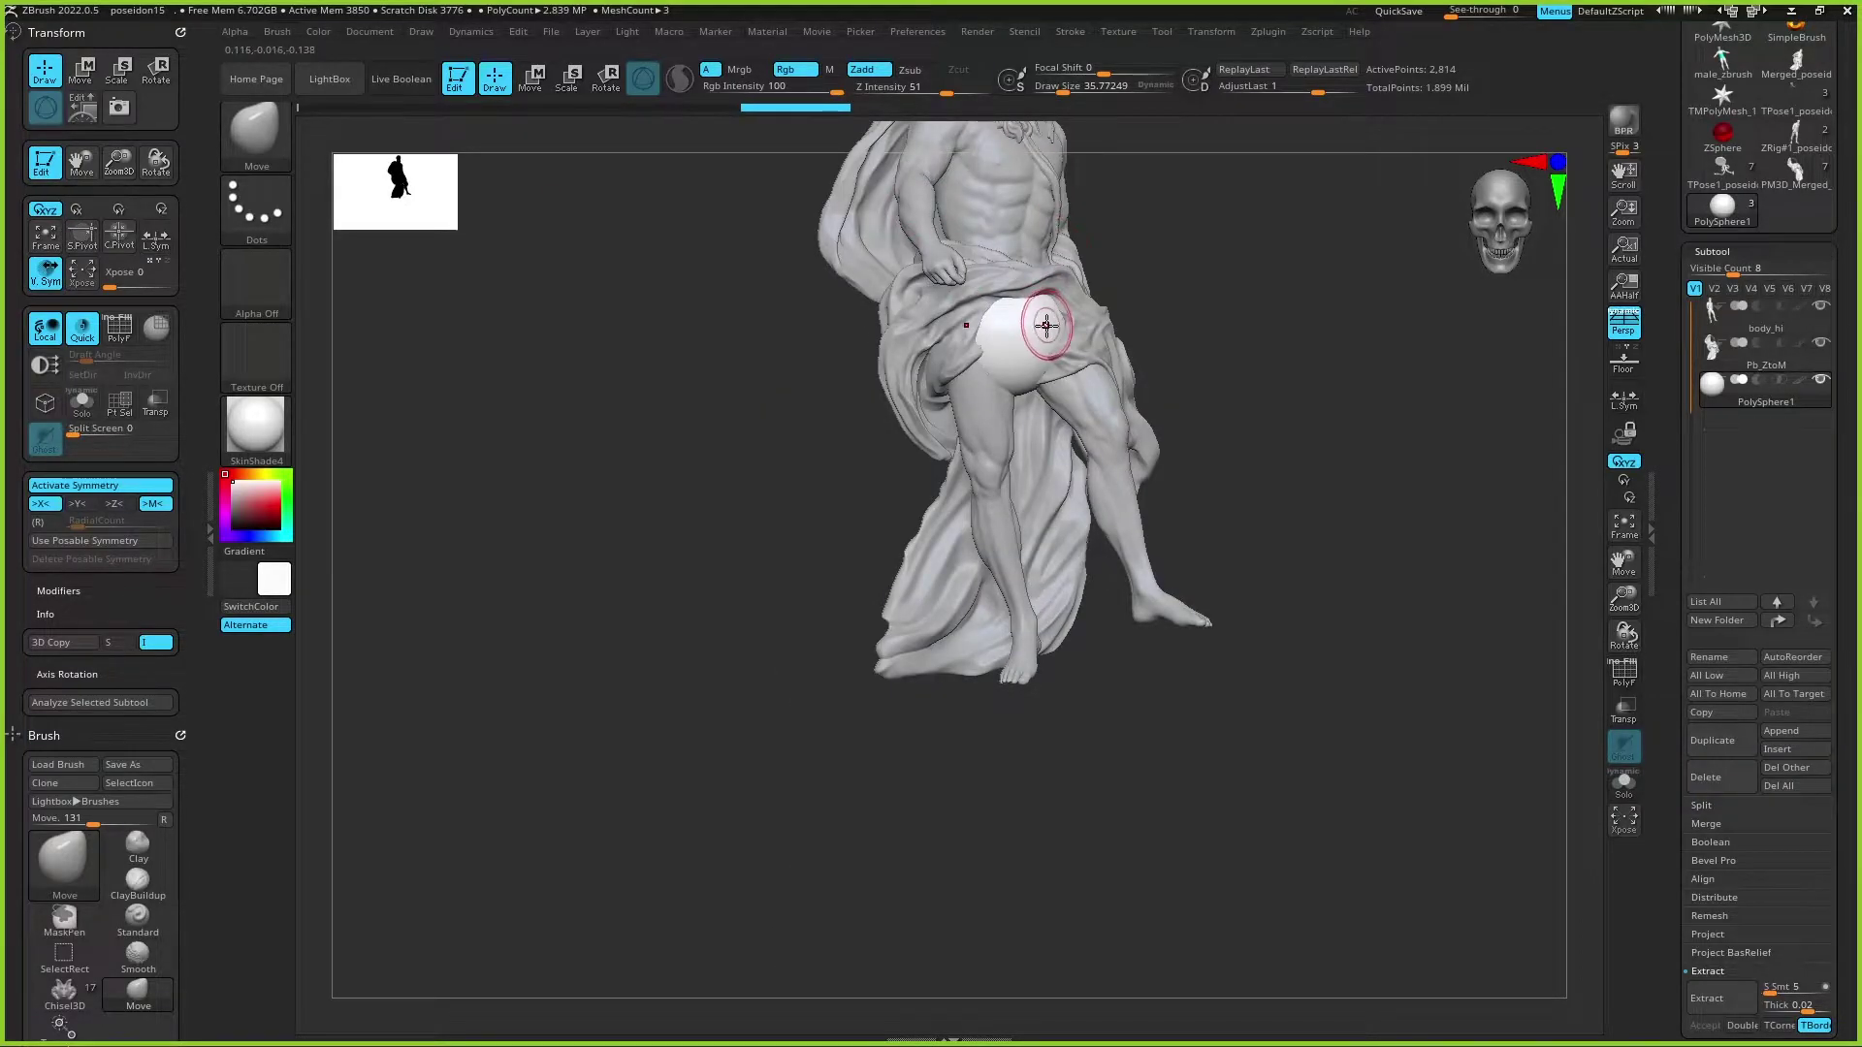
drag(1047, 325, 1052, 329)
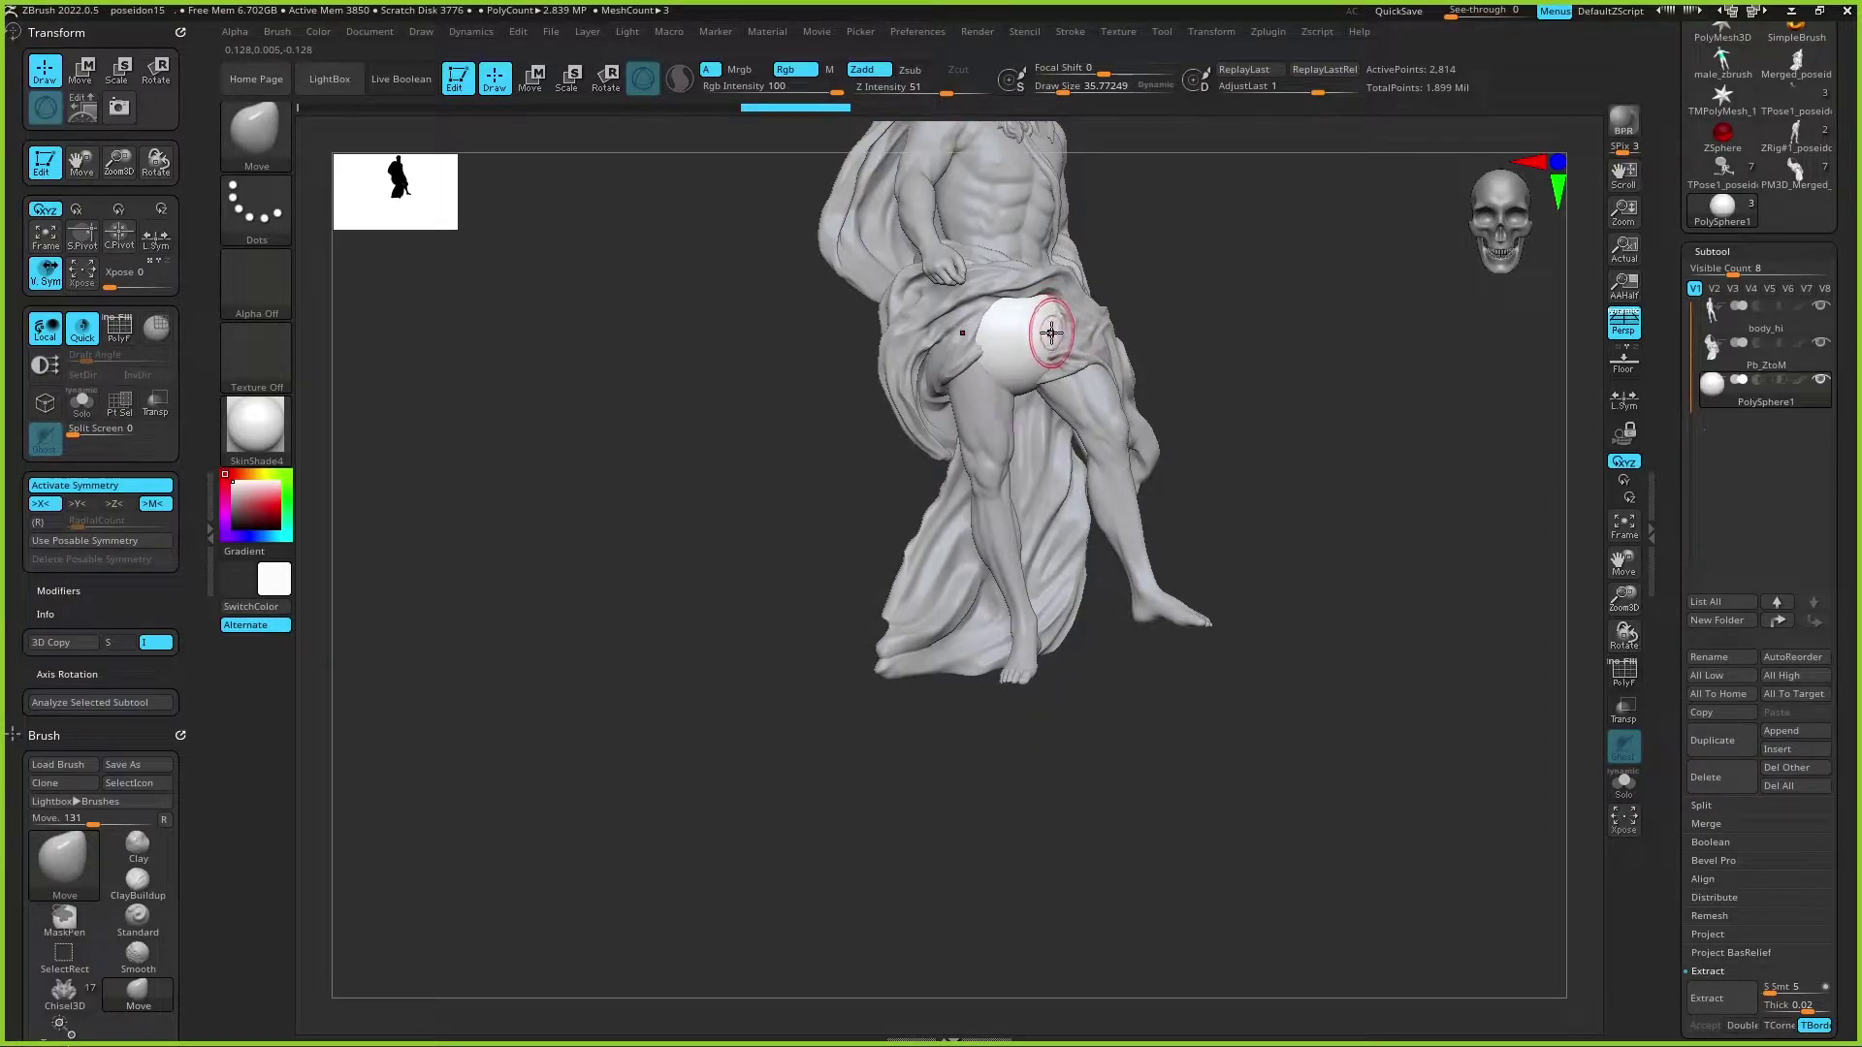
click(1634, 369)
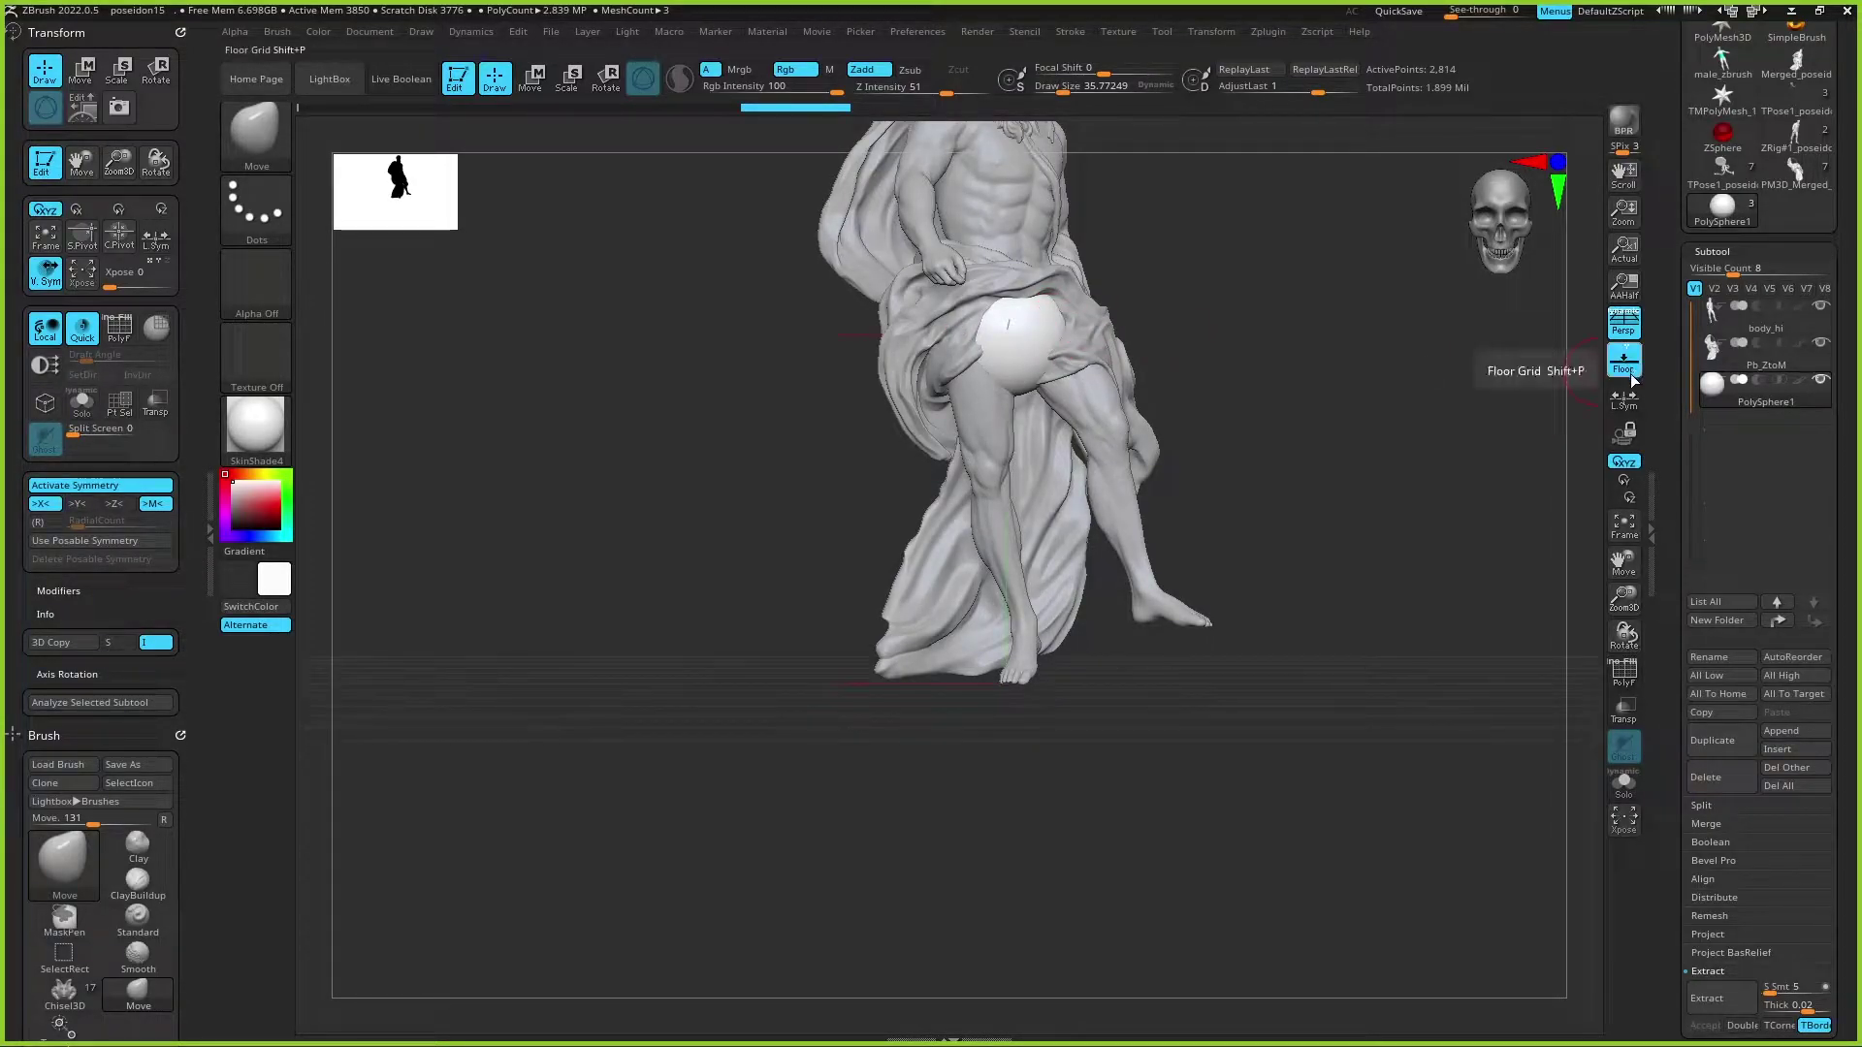
click(1634, 361)
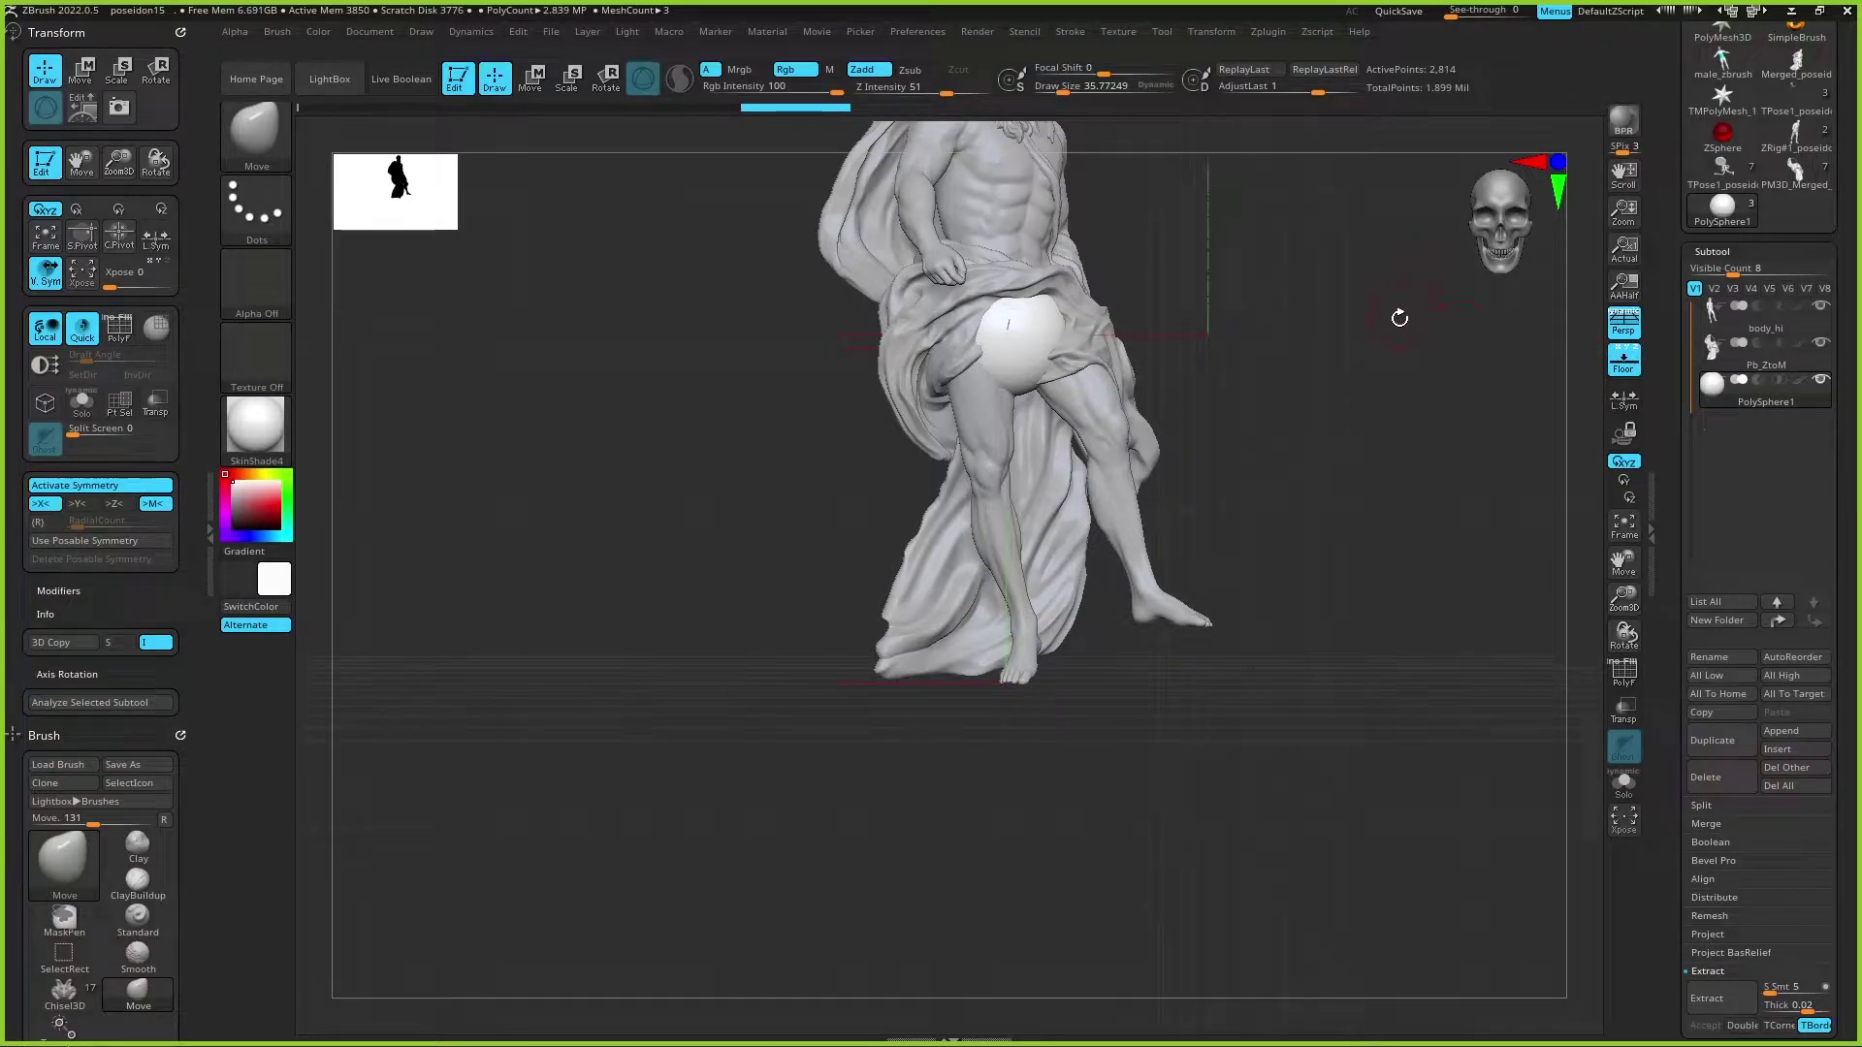
Step: Frame the whole figure, push the sphere under the hip drapery, clear the pivot, and zoom out
alt+drag(1394, 314, 1329, 483)
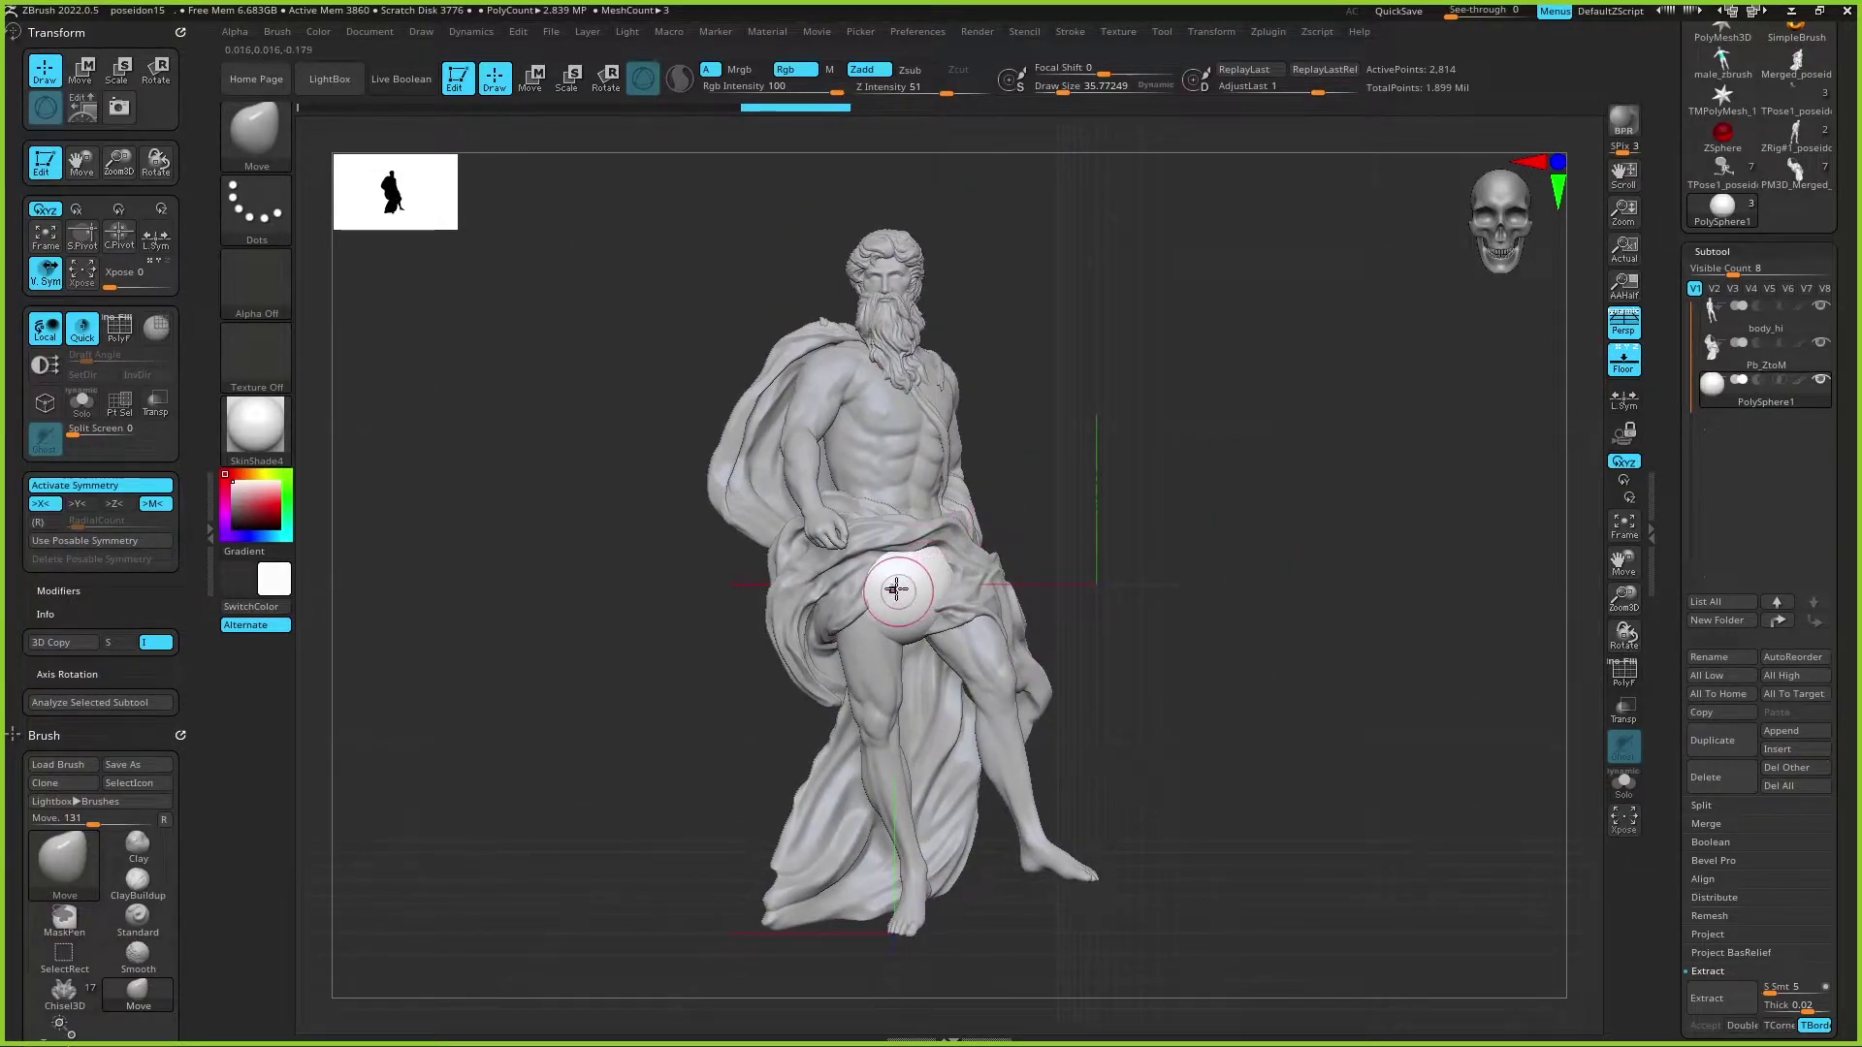
mouse_move(893, 589)
mouse_down()
mouse_move(922, 624)
mouse_move(893, 602)
mouse_move(877, 626)
mouse_move(906, 598)
mouse_up()
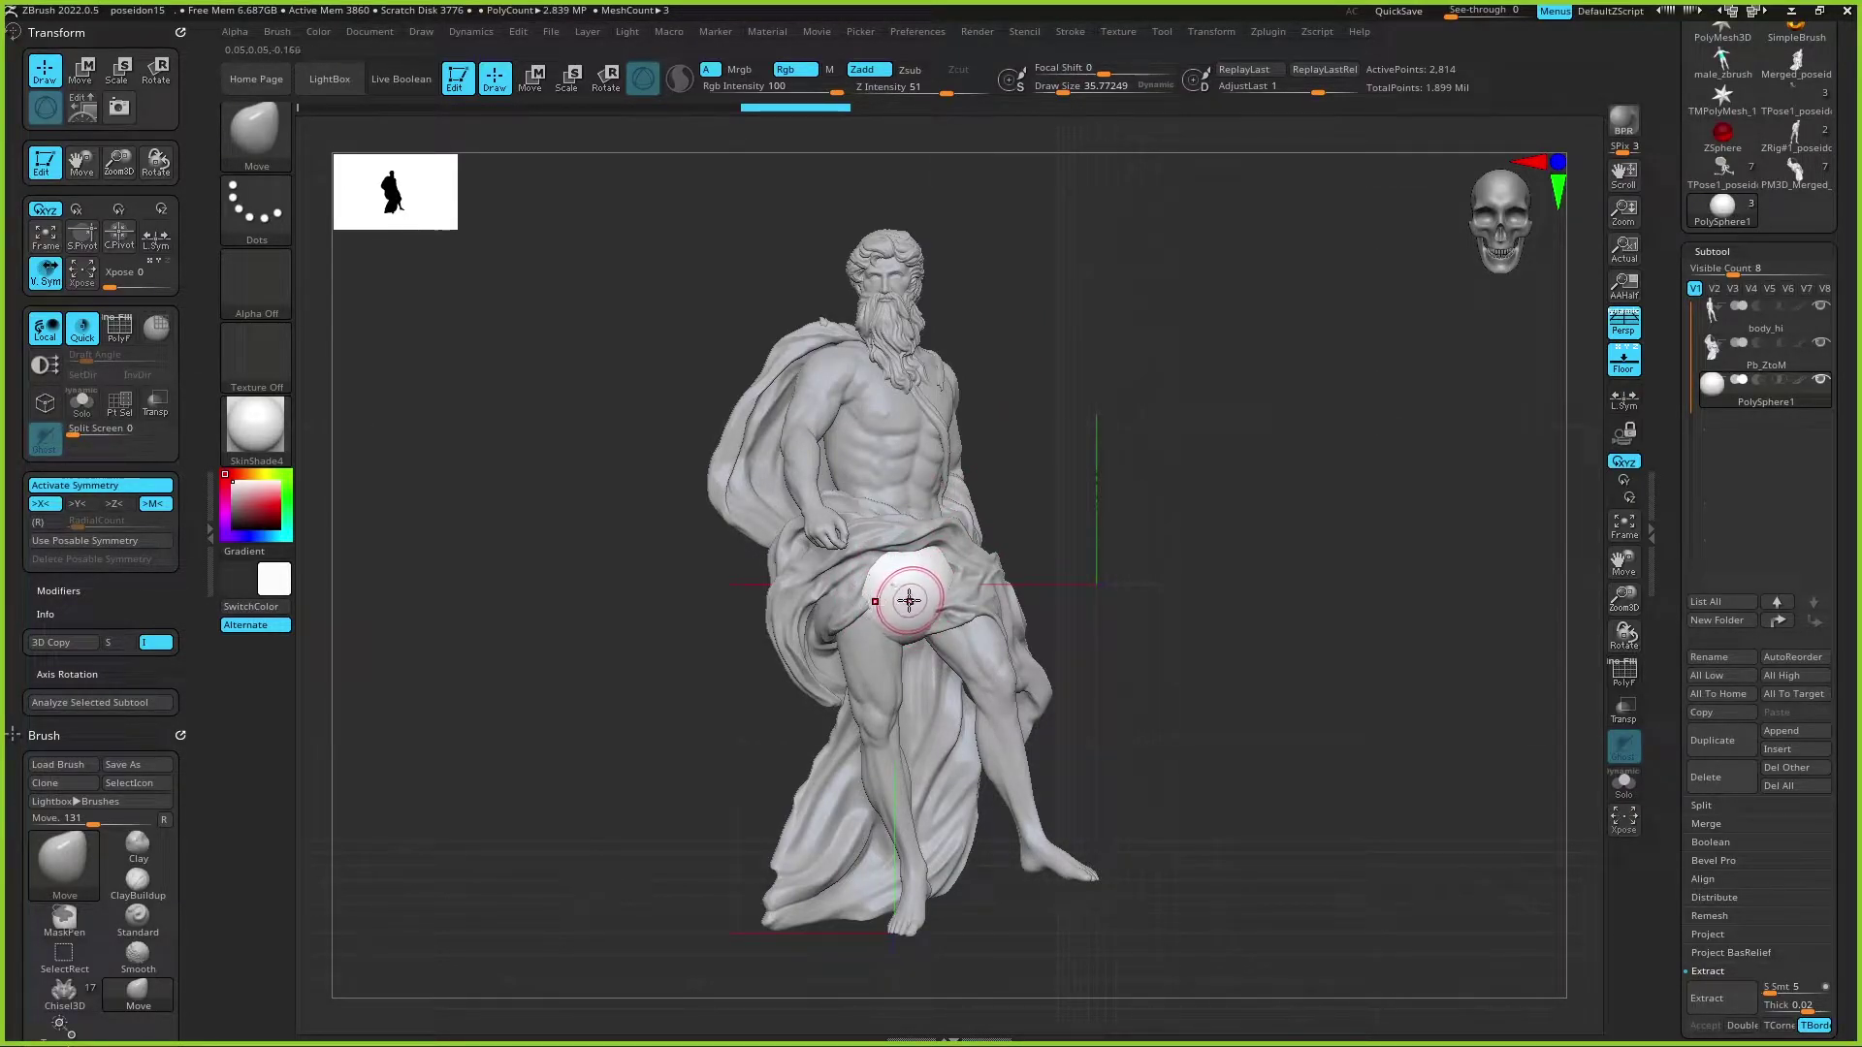
click(124, 248)
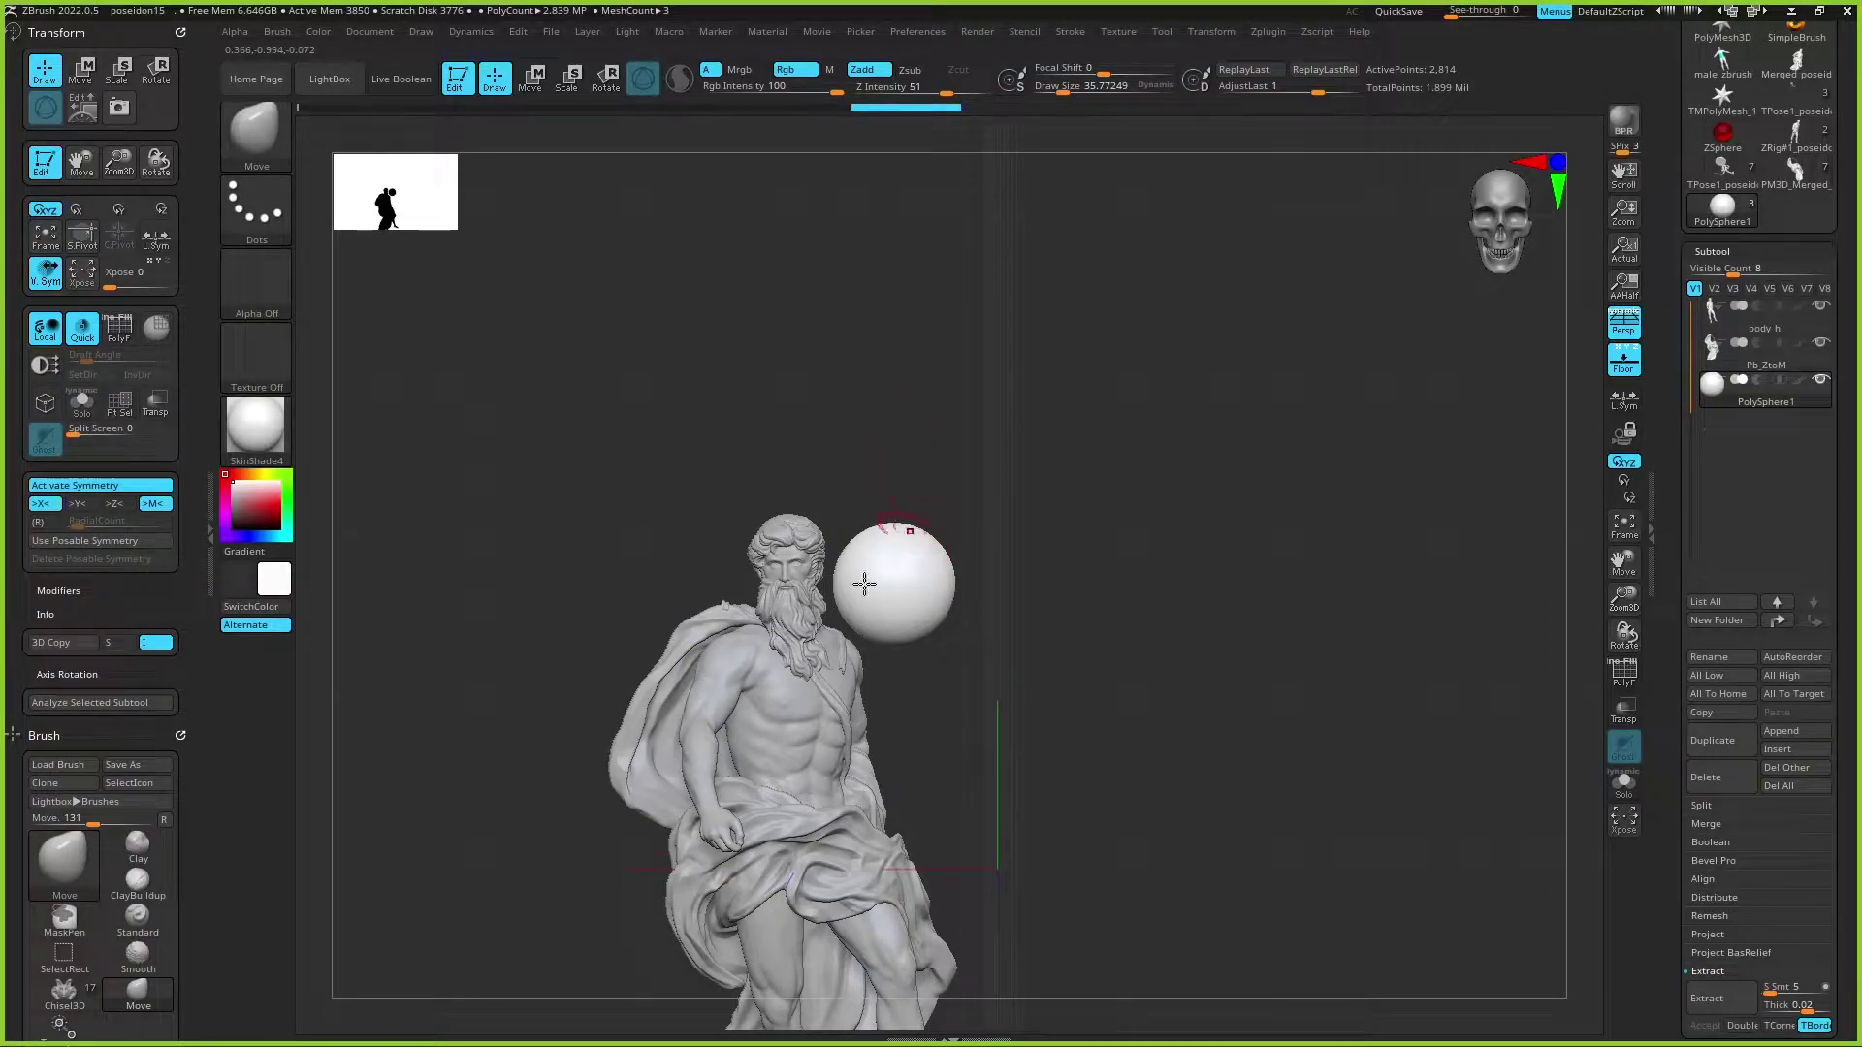
mouse_move(1204, 498)
alt+mouse_down()
mouse_move(1268, 540)
mouse_move(1184, 358)
alt+mouse_up()
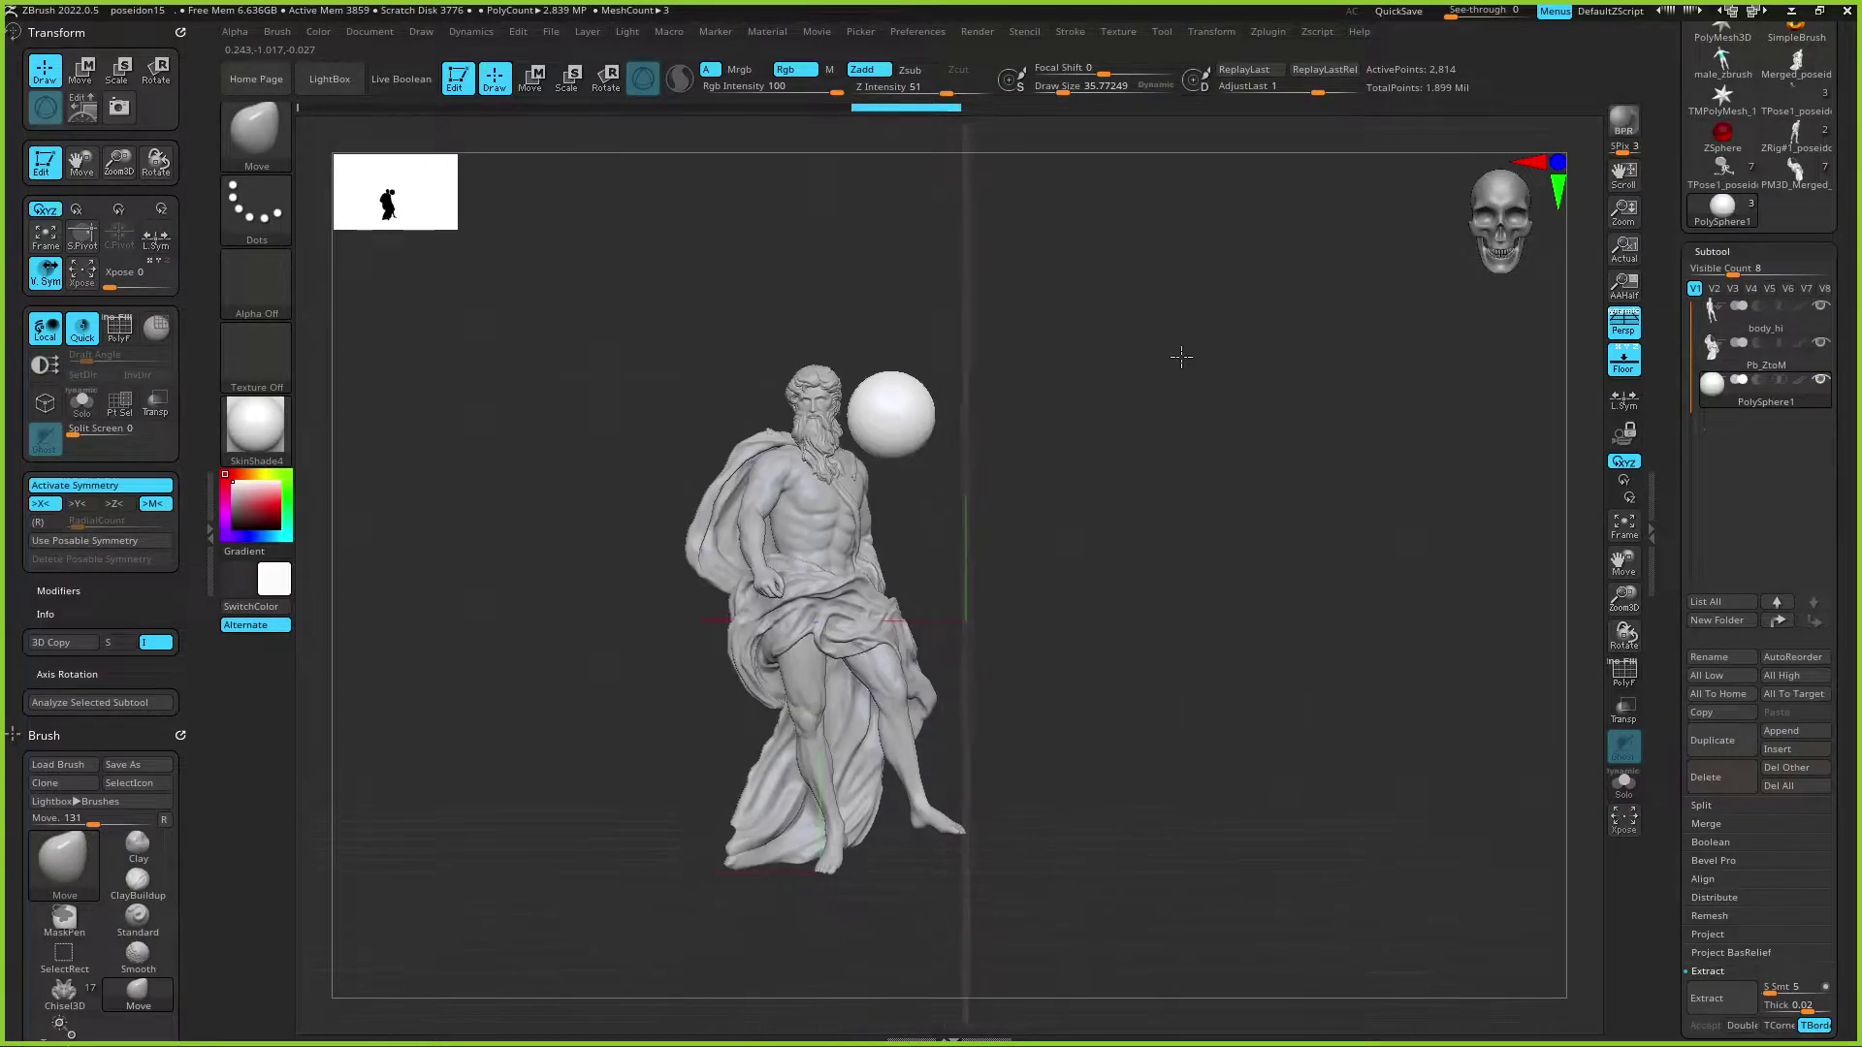
Step: Explode the subtools apart with Xpose, set the amount to 47, and toggle it repeatedly
click(83, 278)
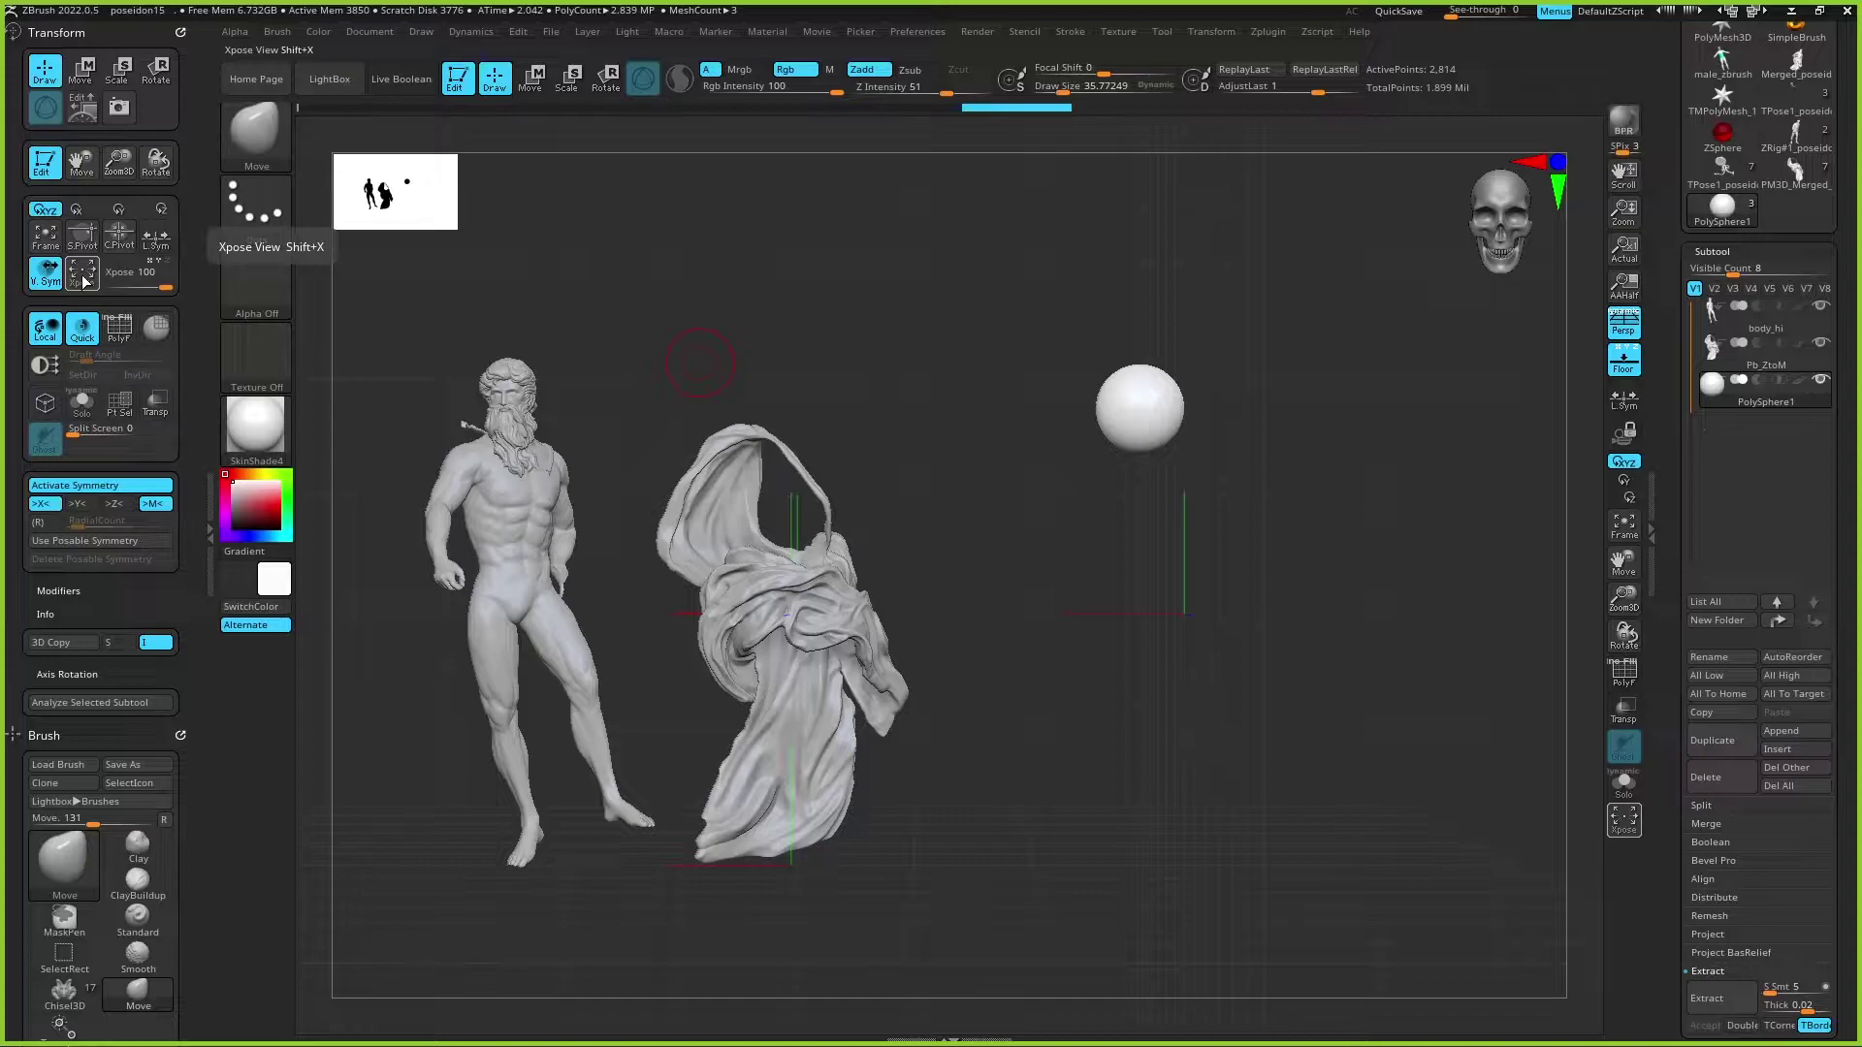
click(83, 279)
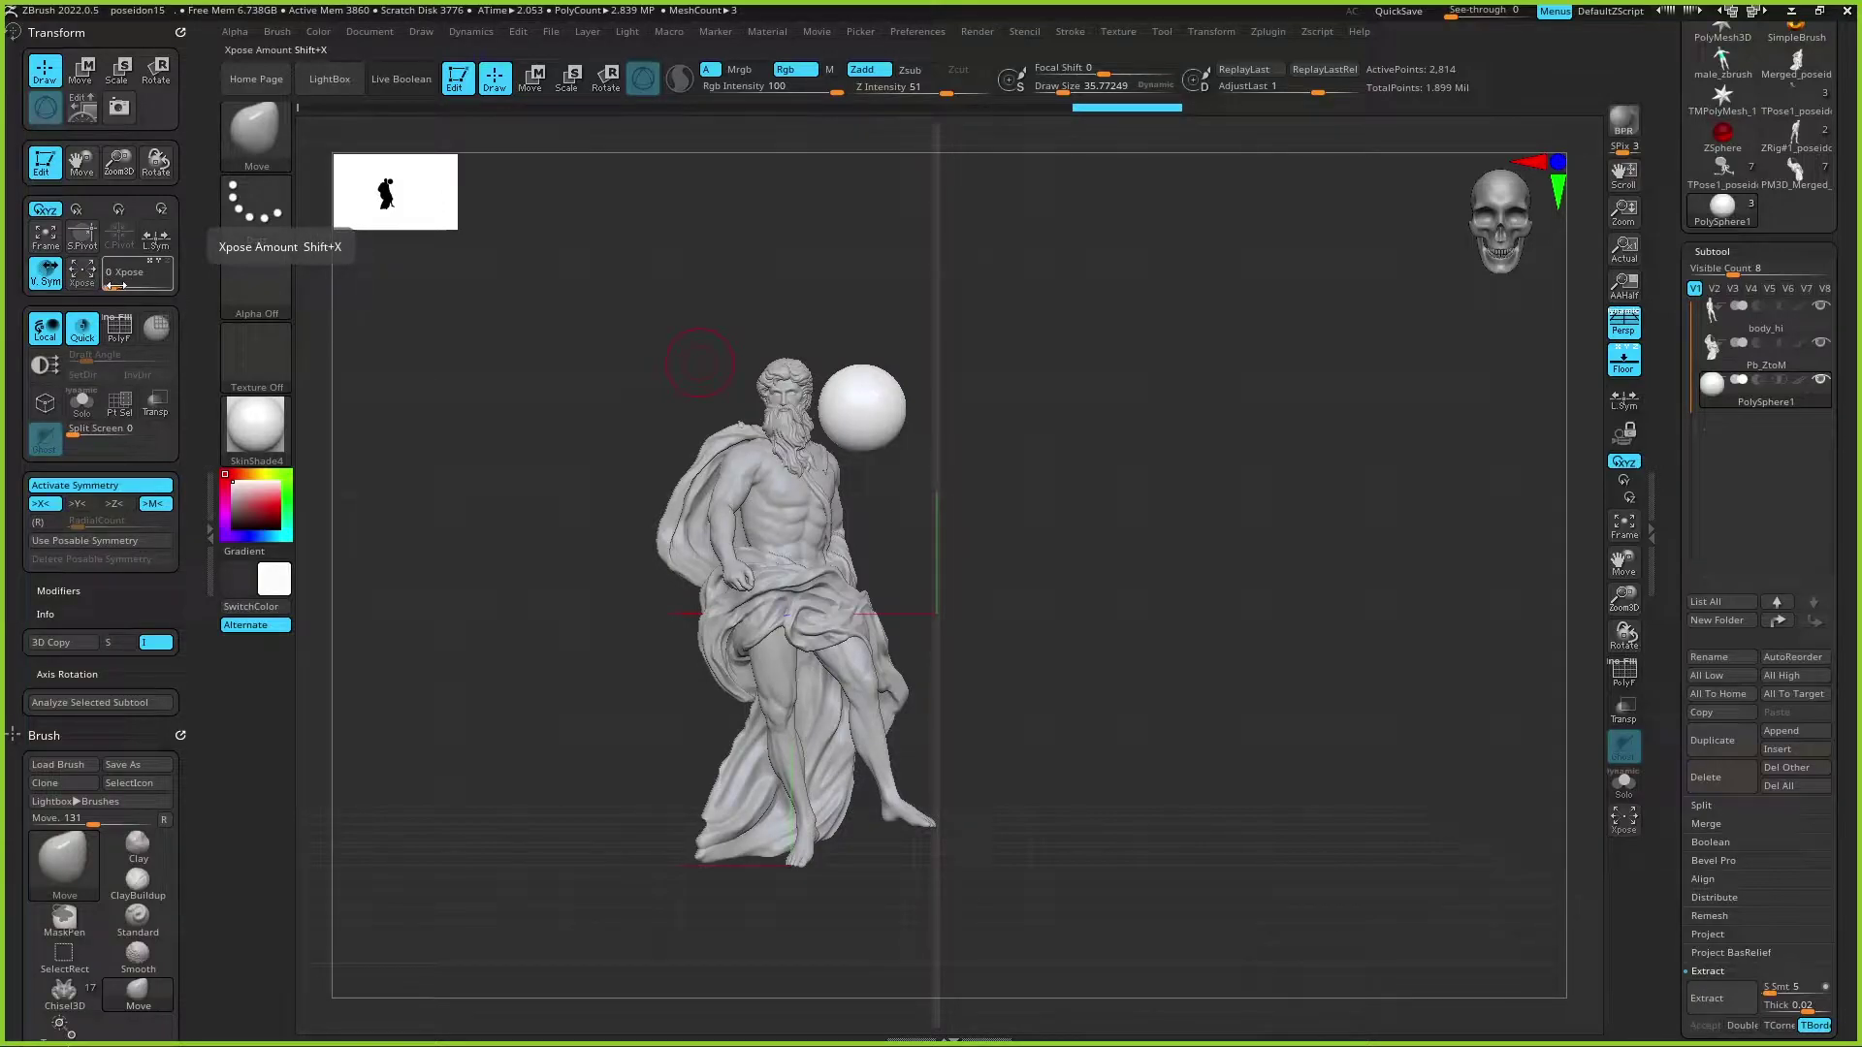
drag(120, 285, 136, 285)
click(83, 276)
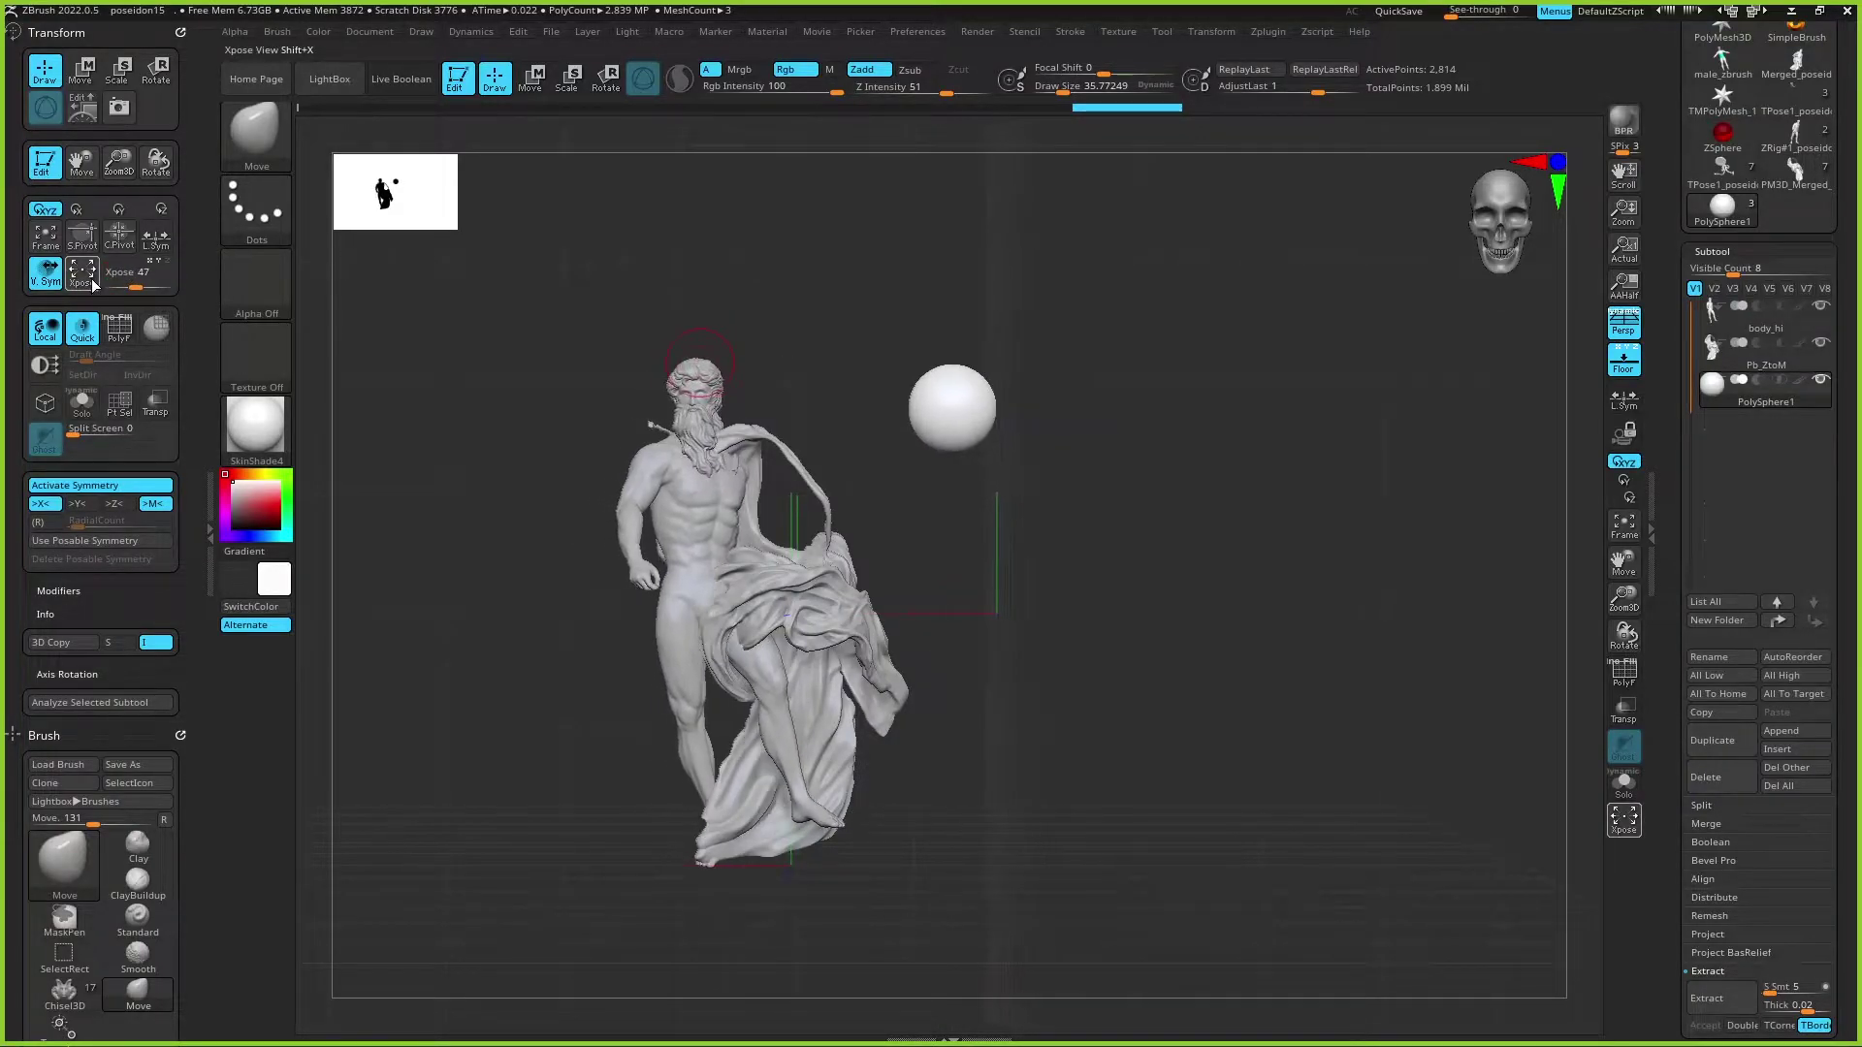
click(84, 276)
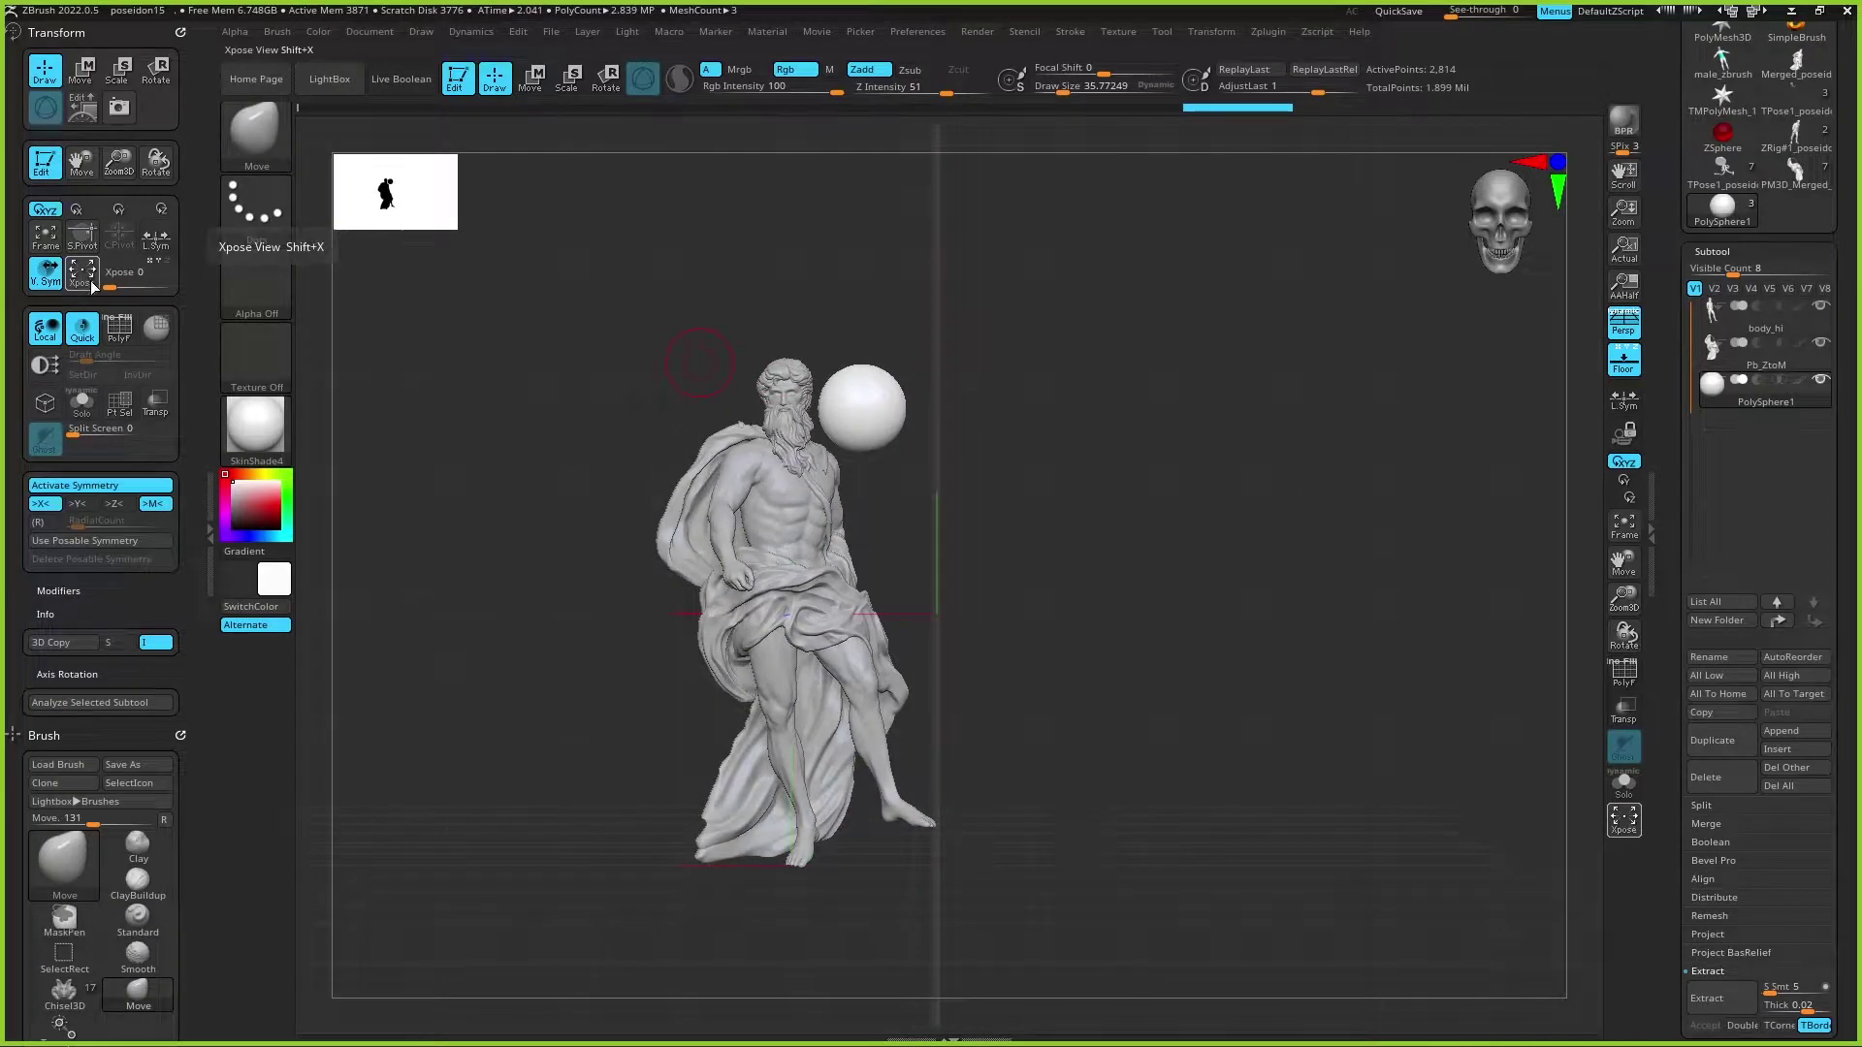
click(93, 286)
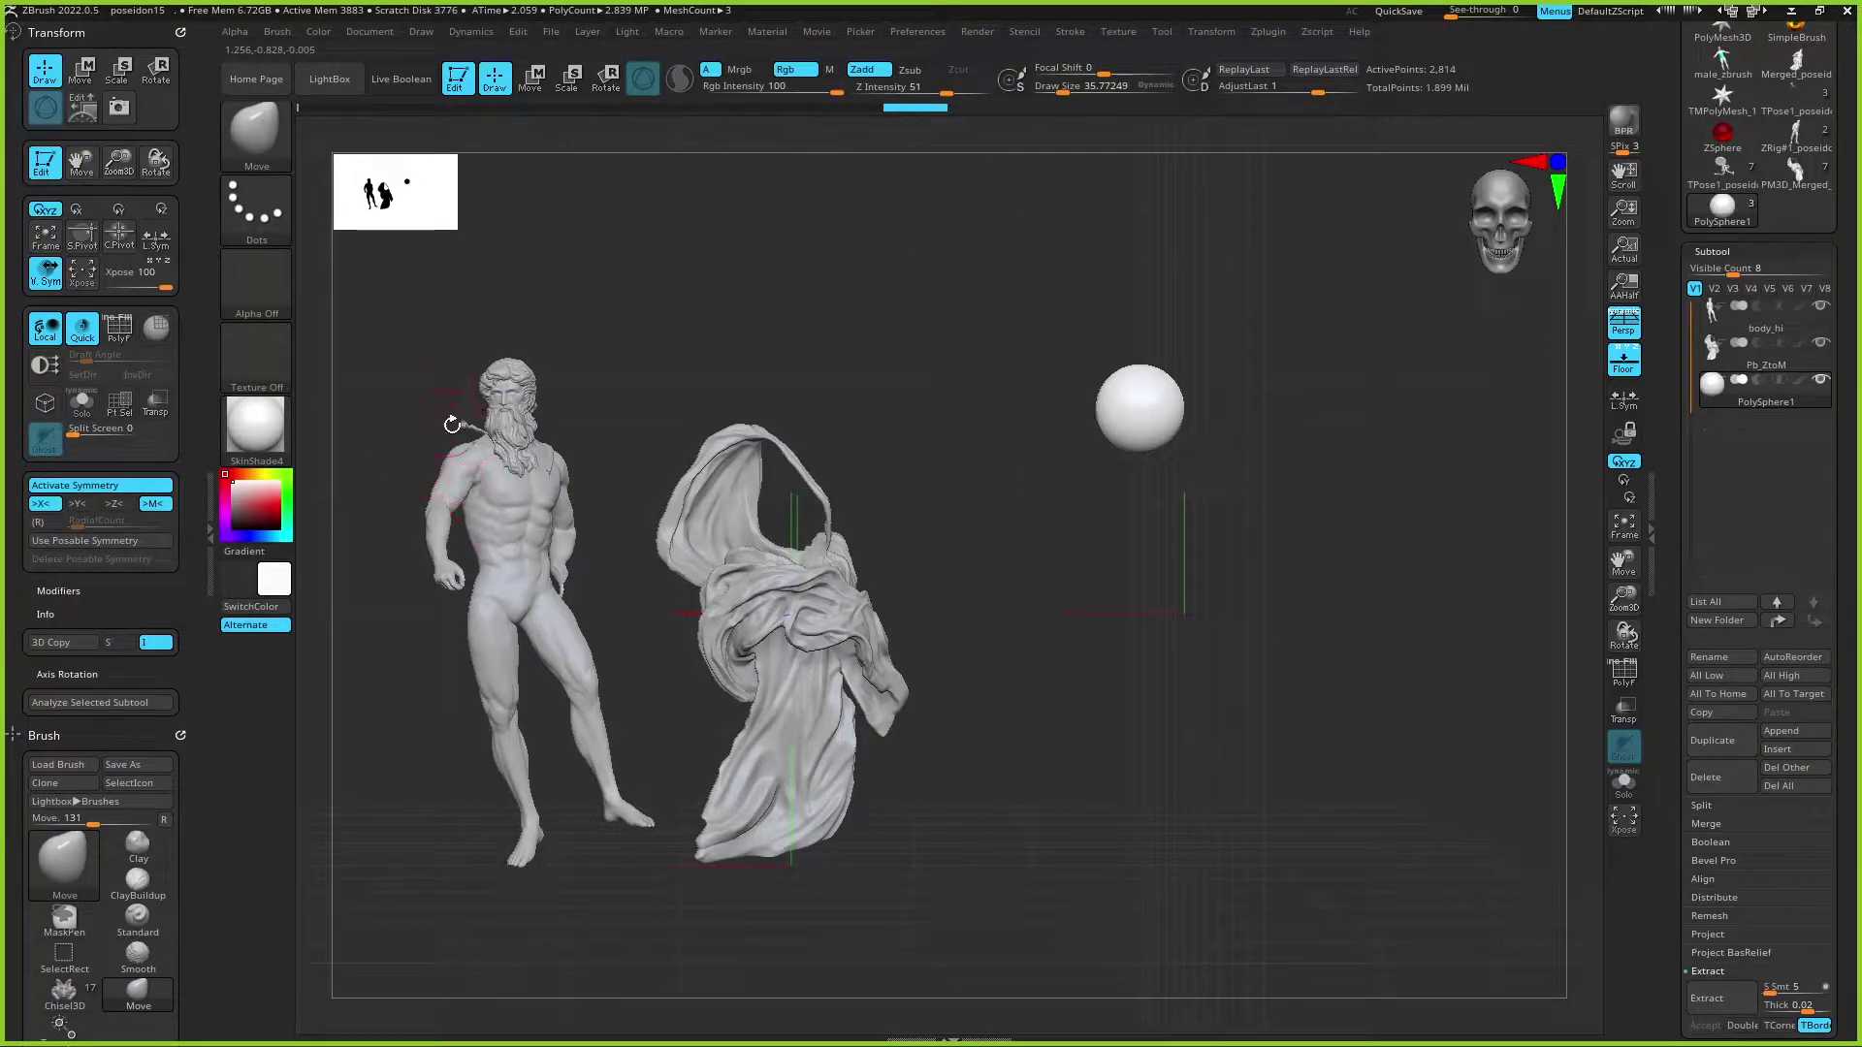
Step: Show PolyFrame, regroup the subtools, hide the floor, zoom out, and open LightBox
key(shift+f)
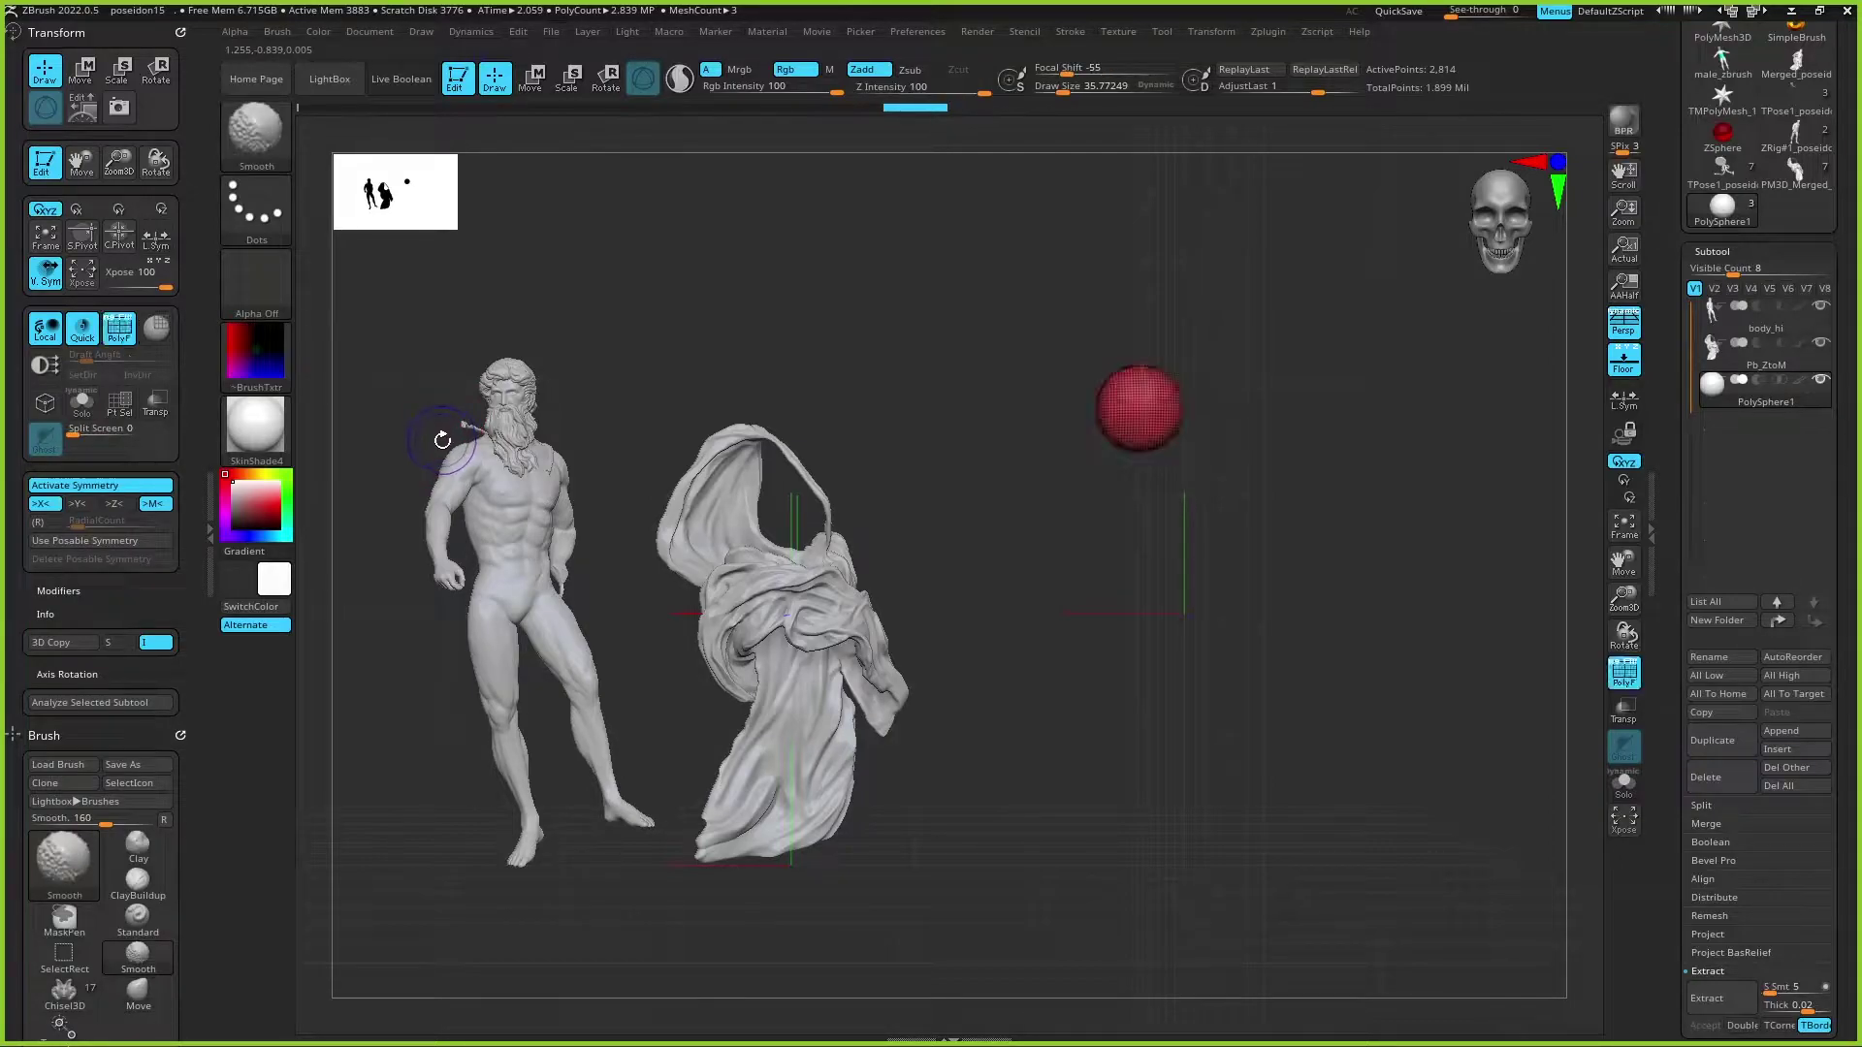
click(1623, 820)
key(shift+x)
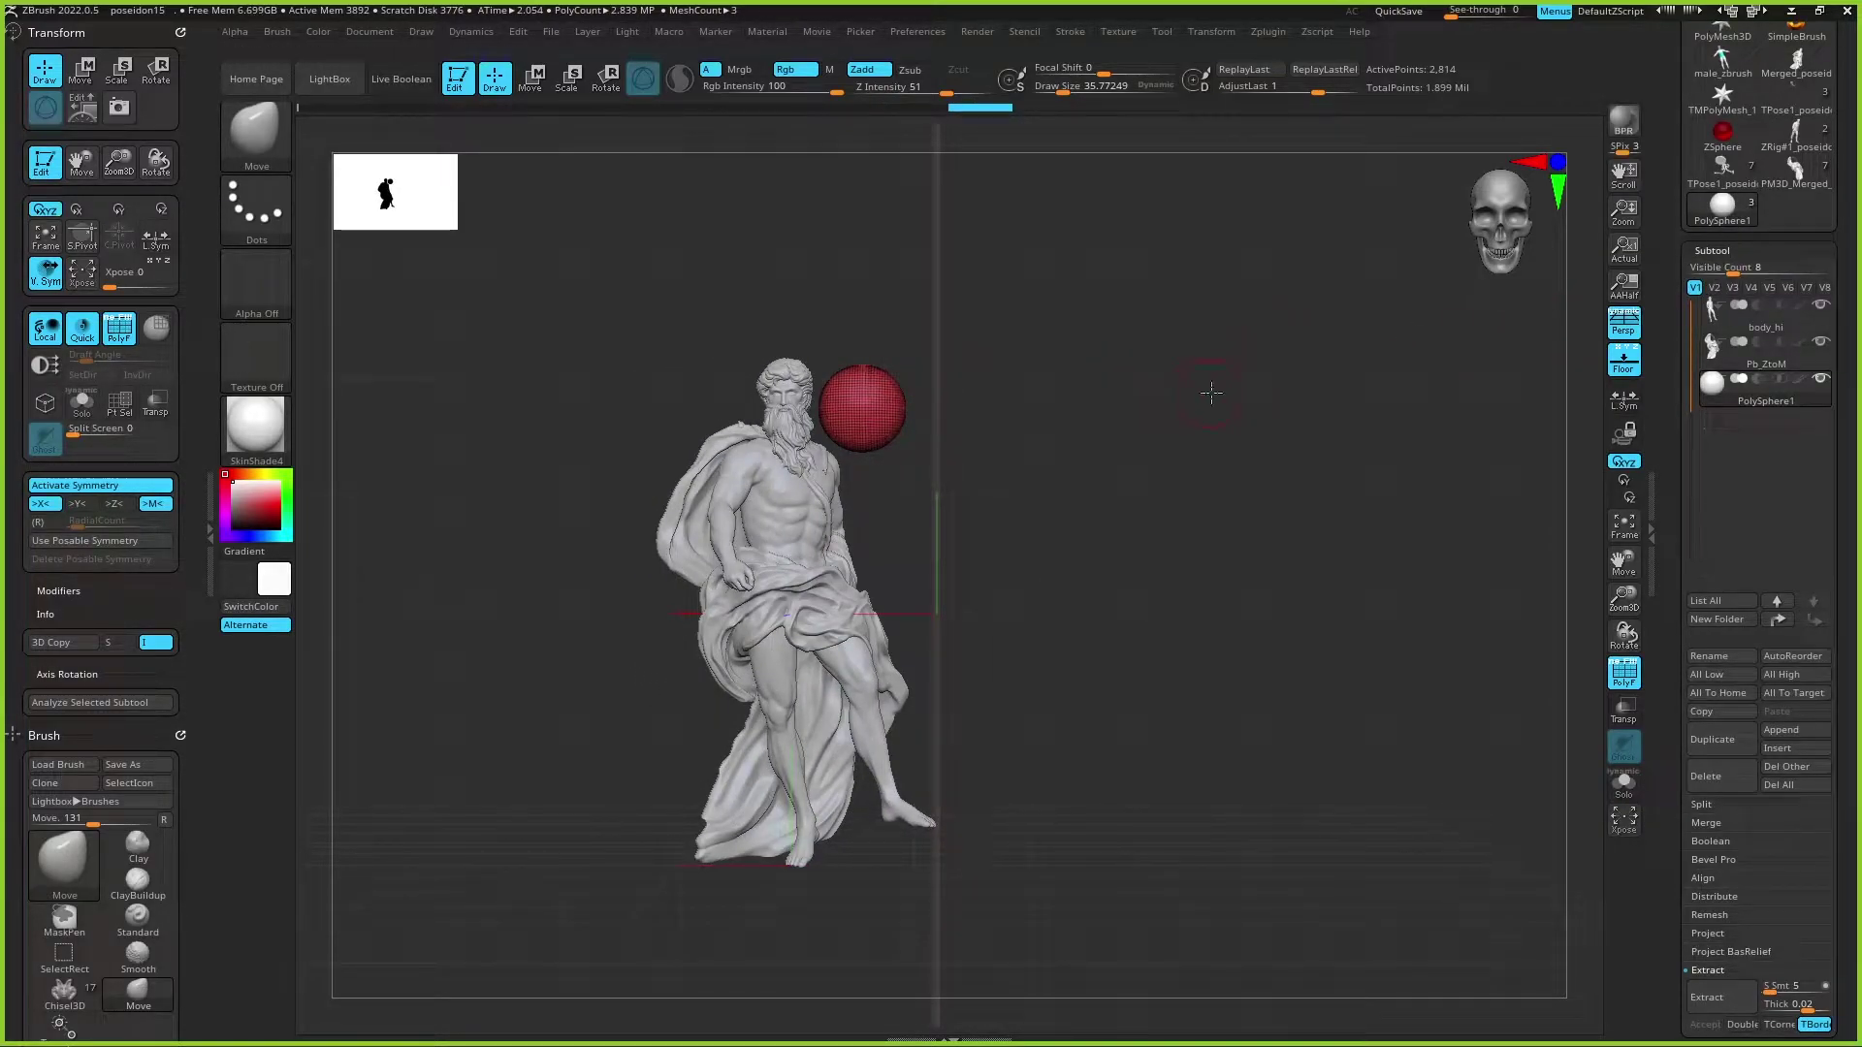
scroll(1212, 397, down, 2)
key(shift+p)
mouse_move(1247, 515)
mouse_down()
mouse_move(1184, 448)
mouse_move(1178, 408)
mouse_up()
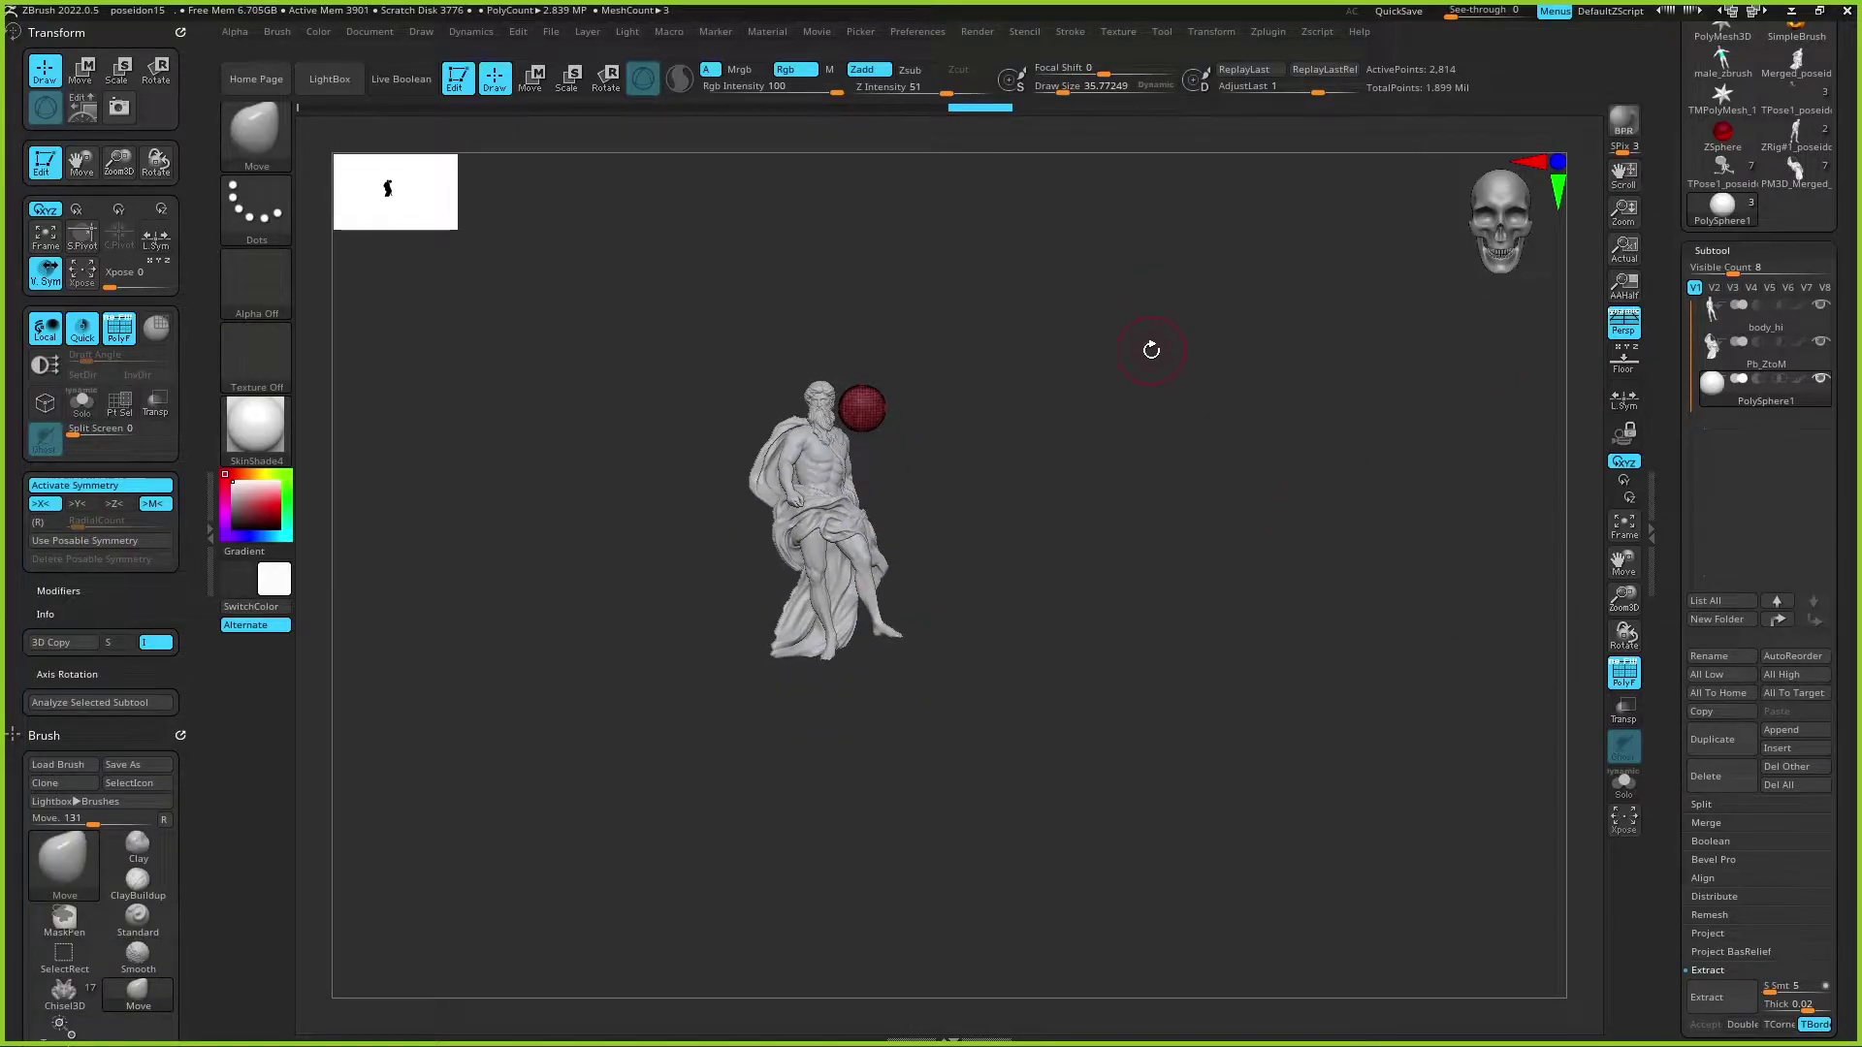
key(comma)
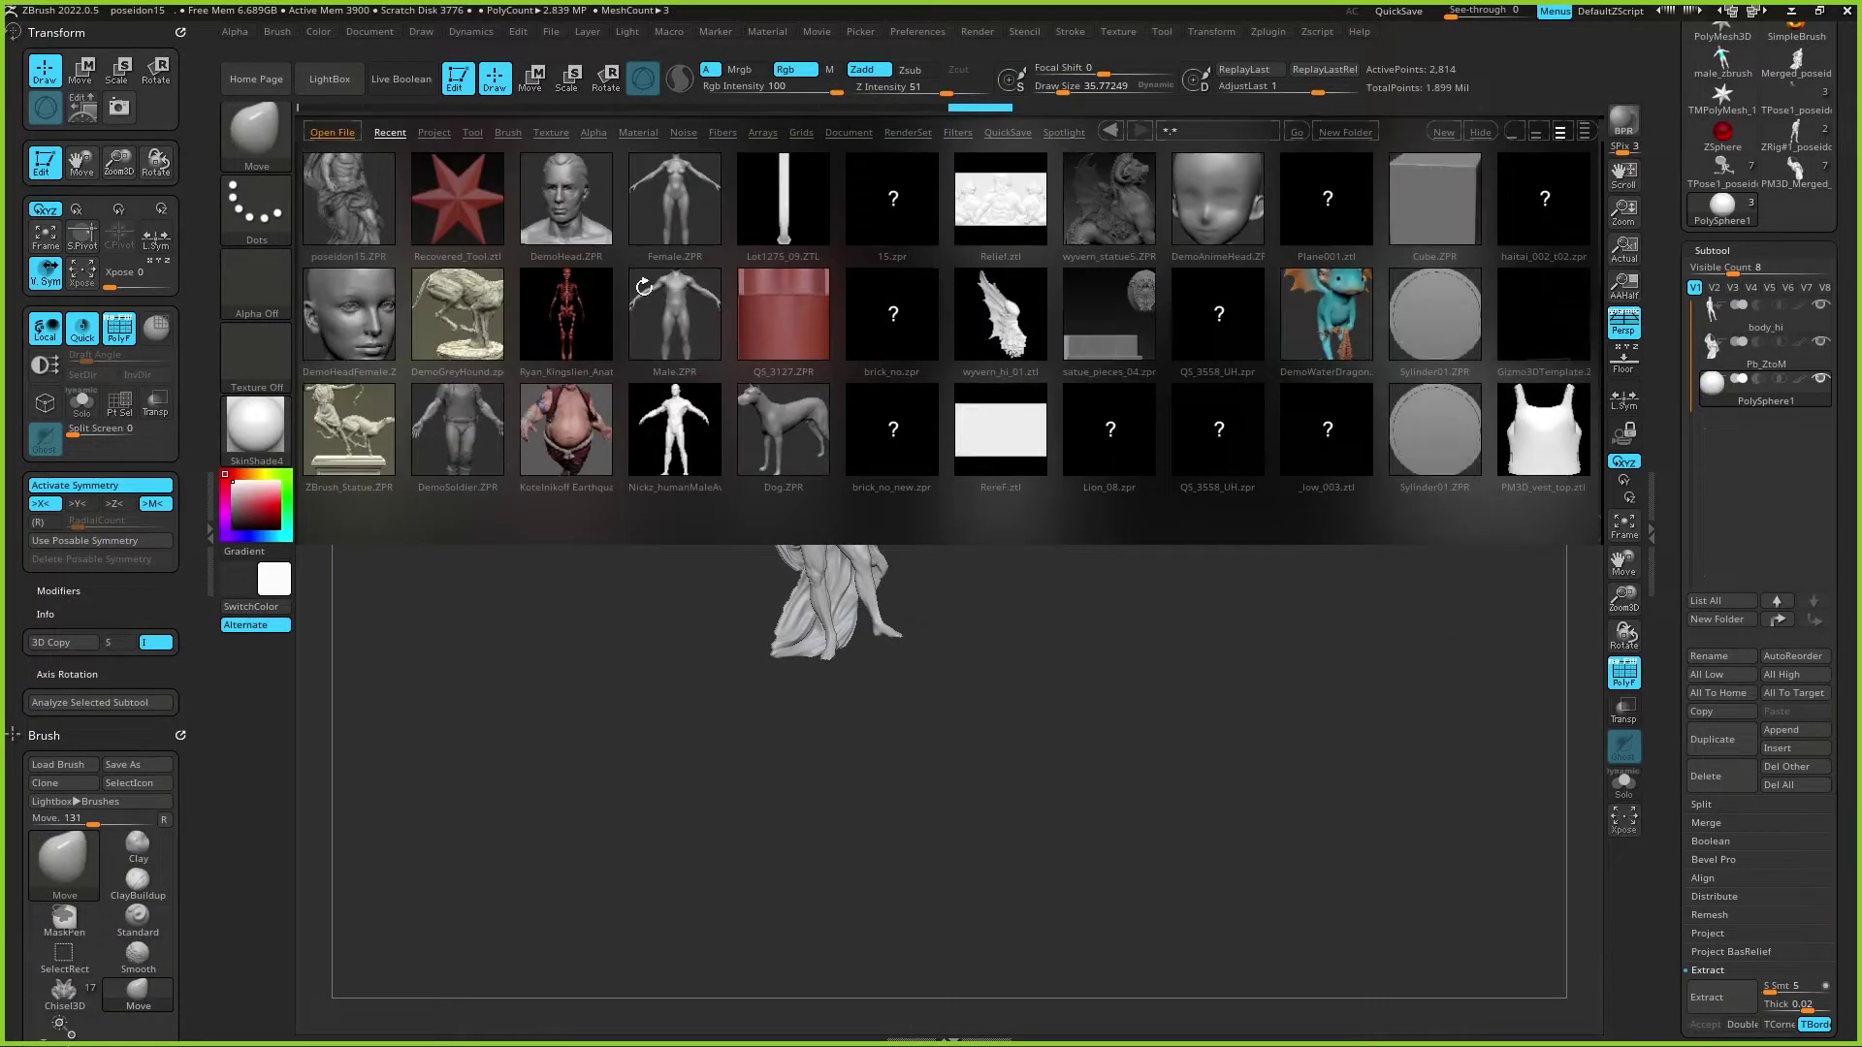
Step: In LightBox, browse Project files and DemoProjects, check Recent, then close LightBox
click(435, 133)
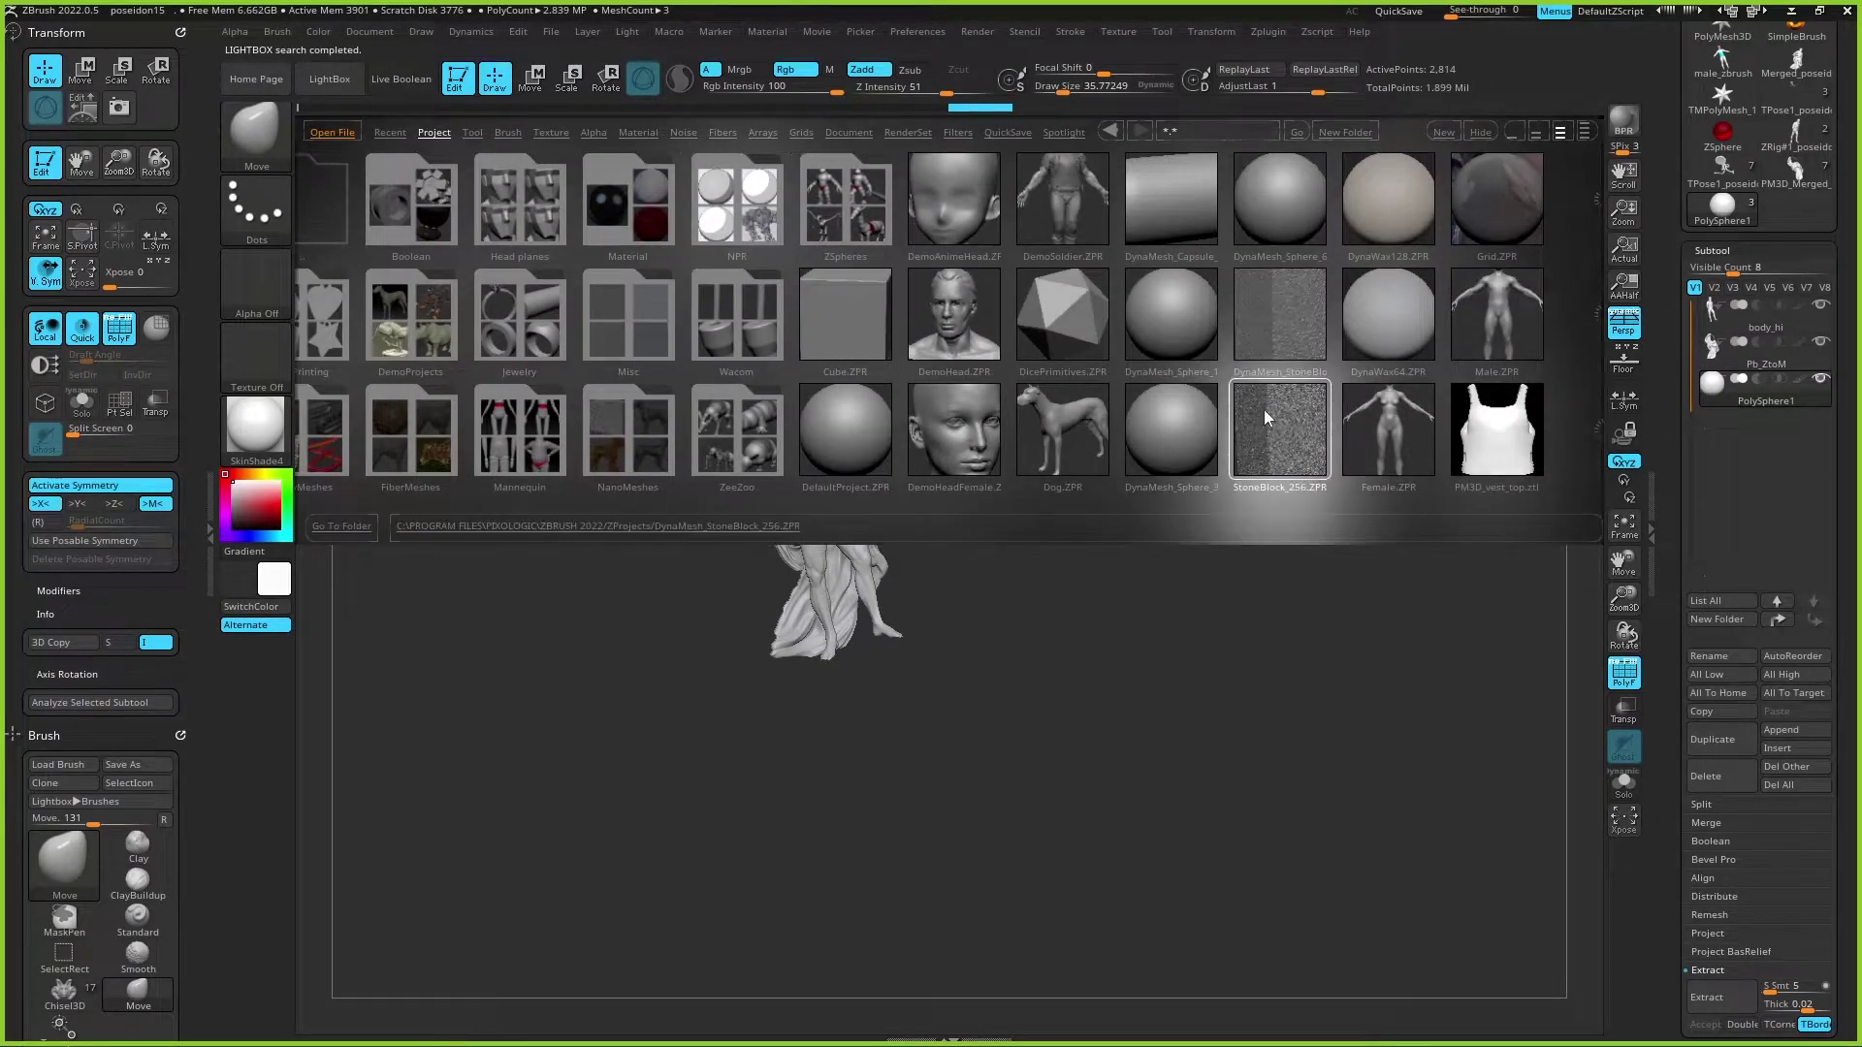
drag(968, 355, 953, 378)
drag(686, 316, 531, 299)
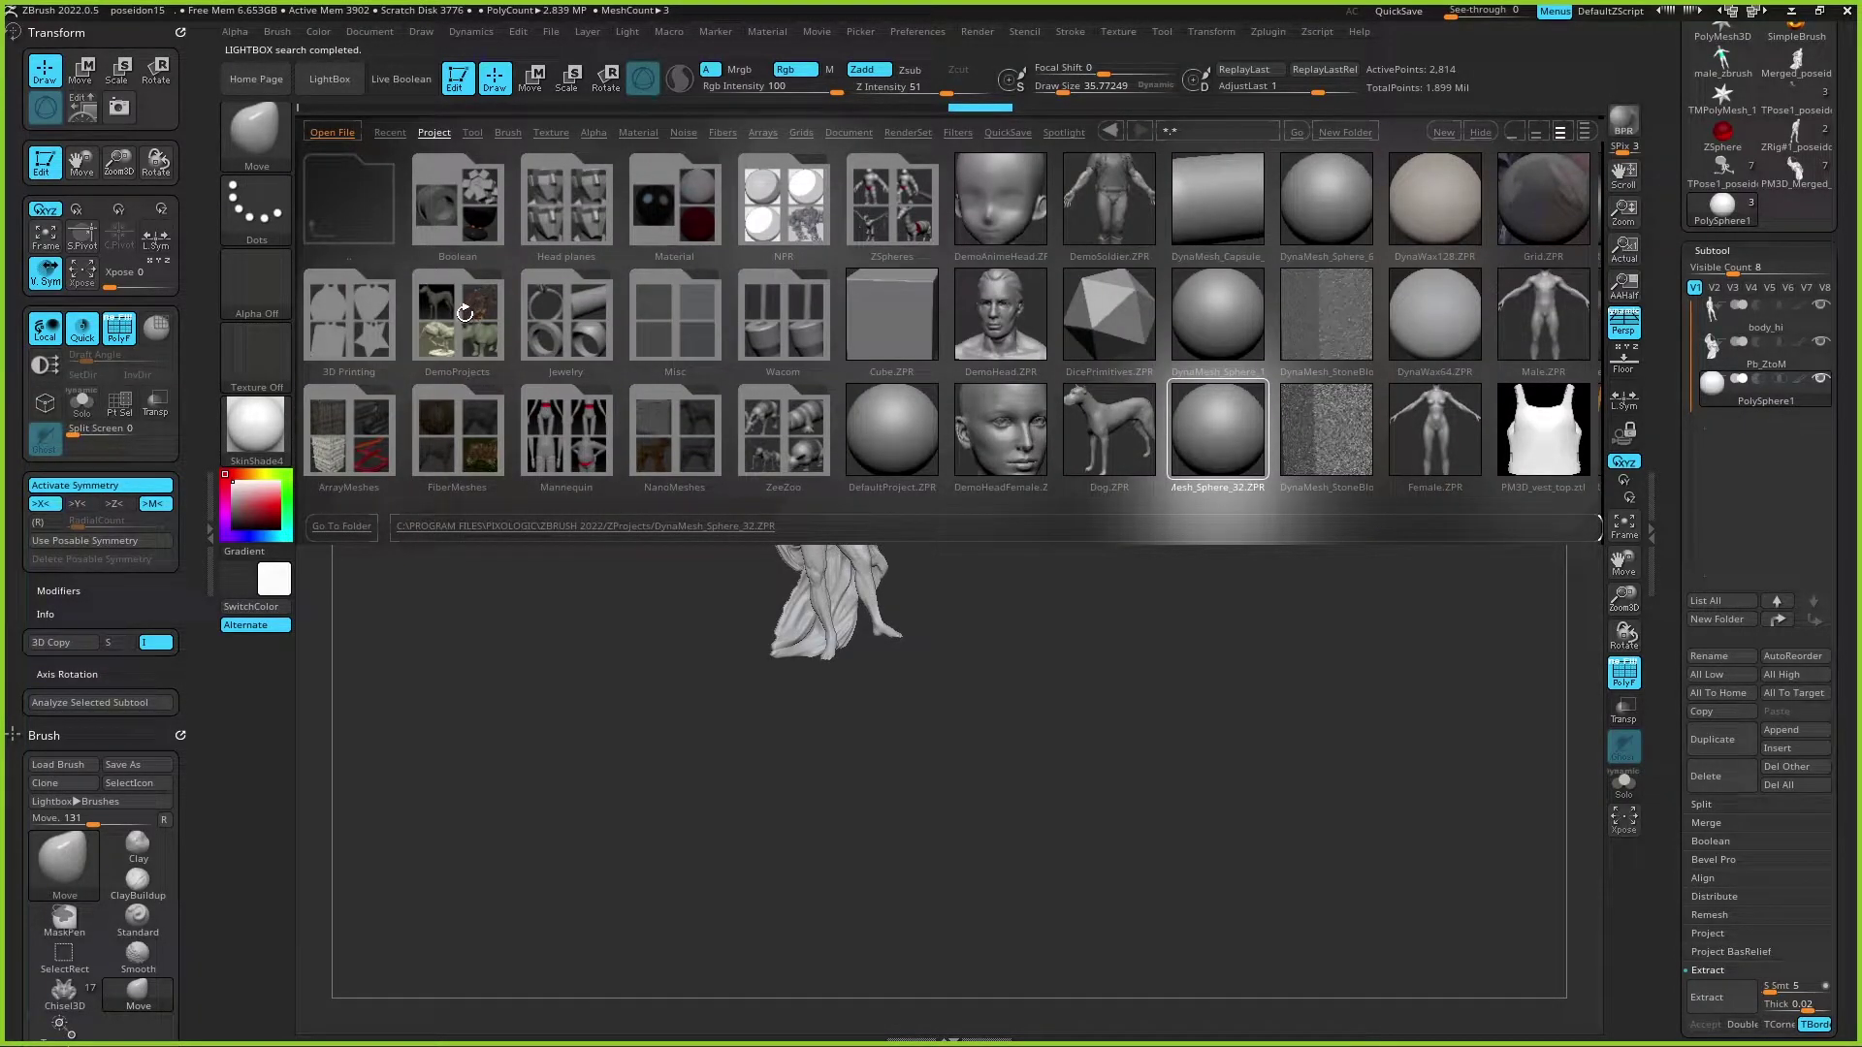
click(464, 313)
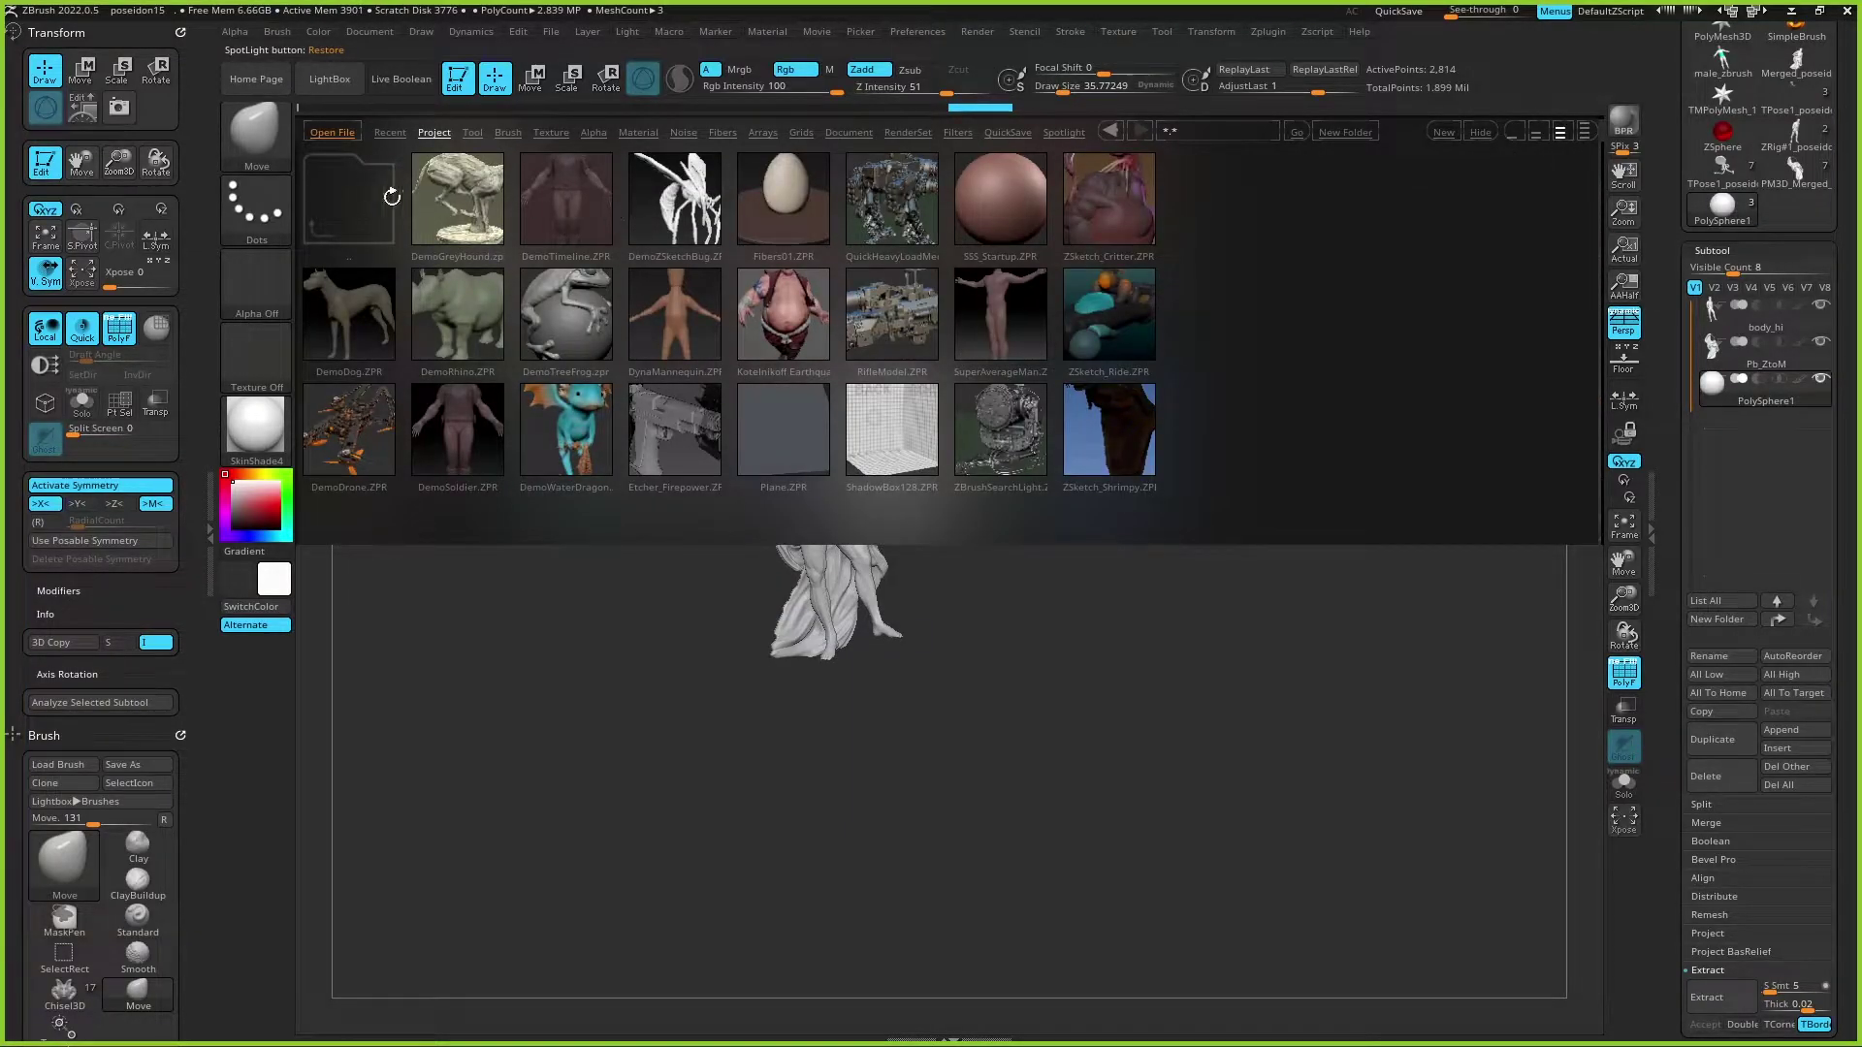
click(364, 206)
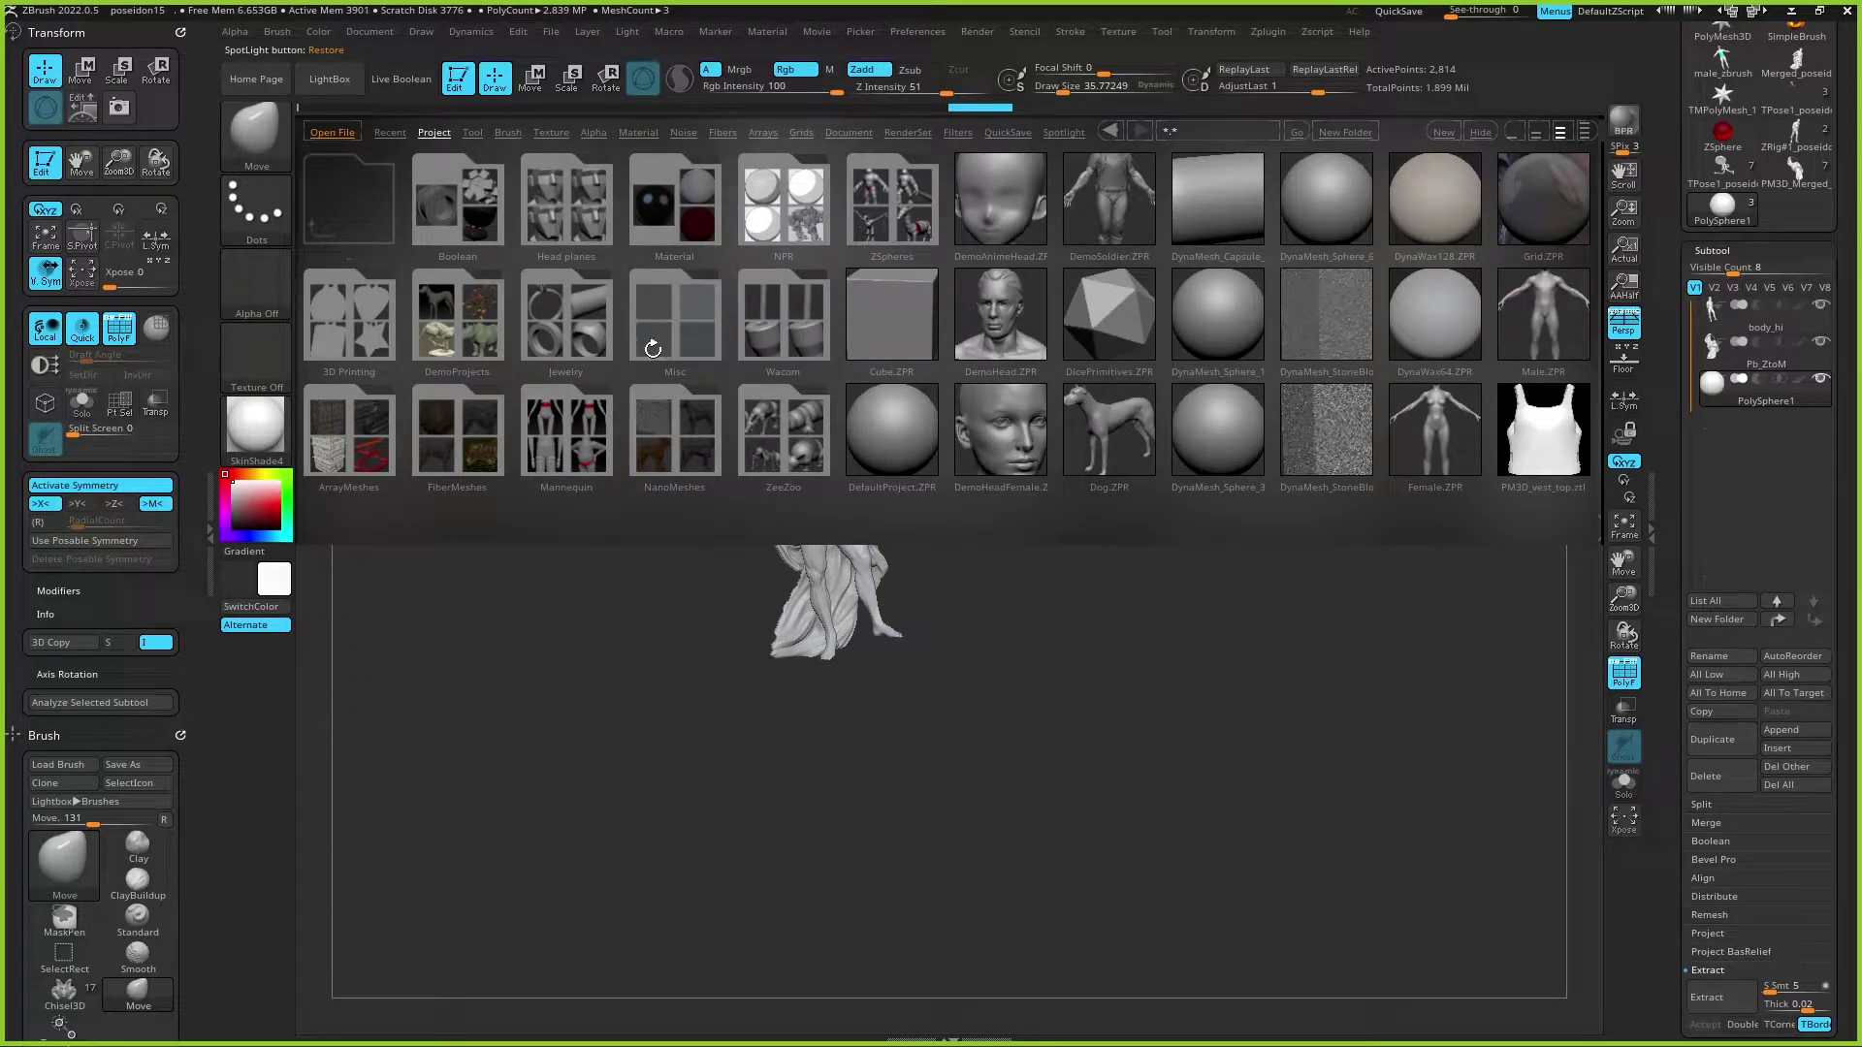
click(383, 133)
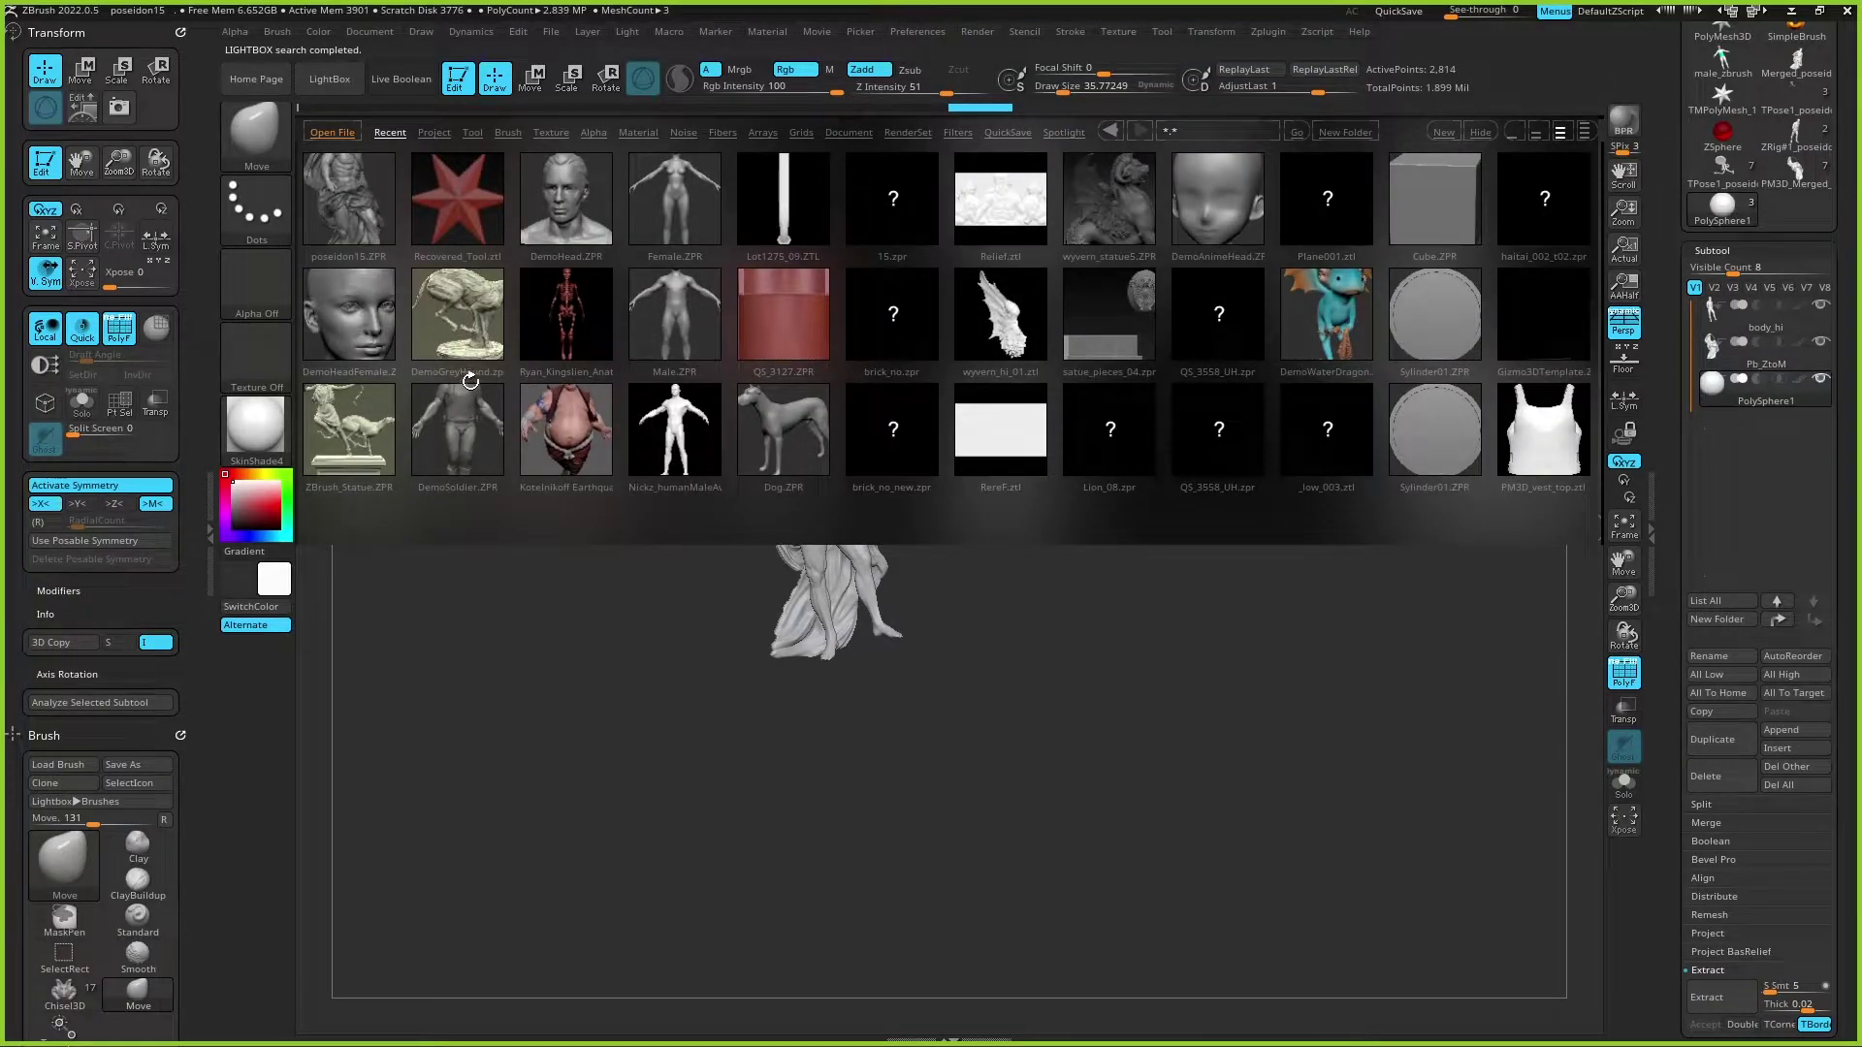
click(433, 132)
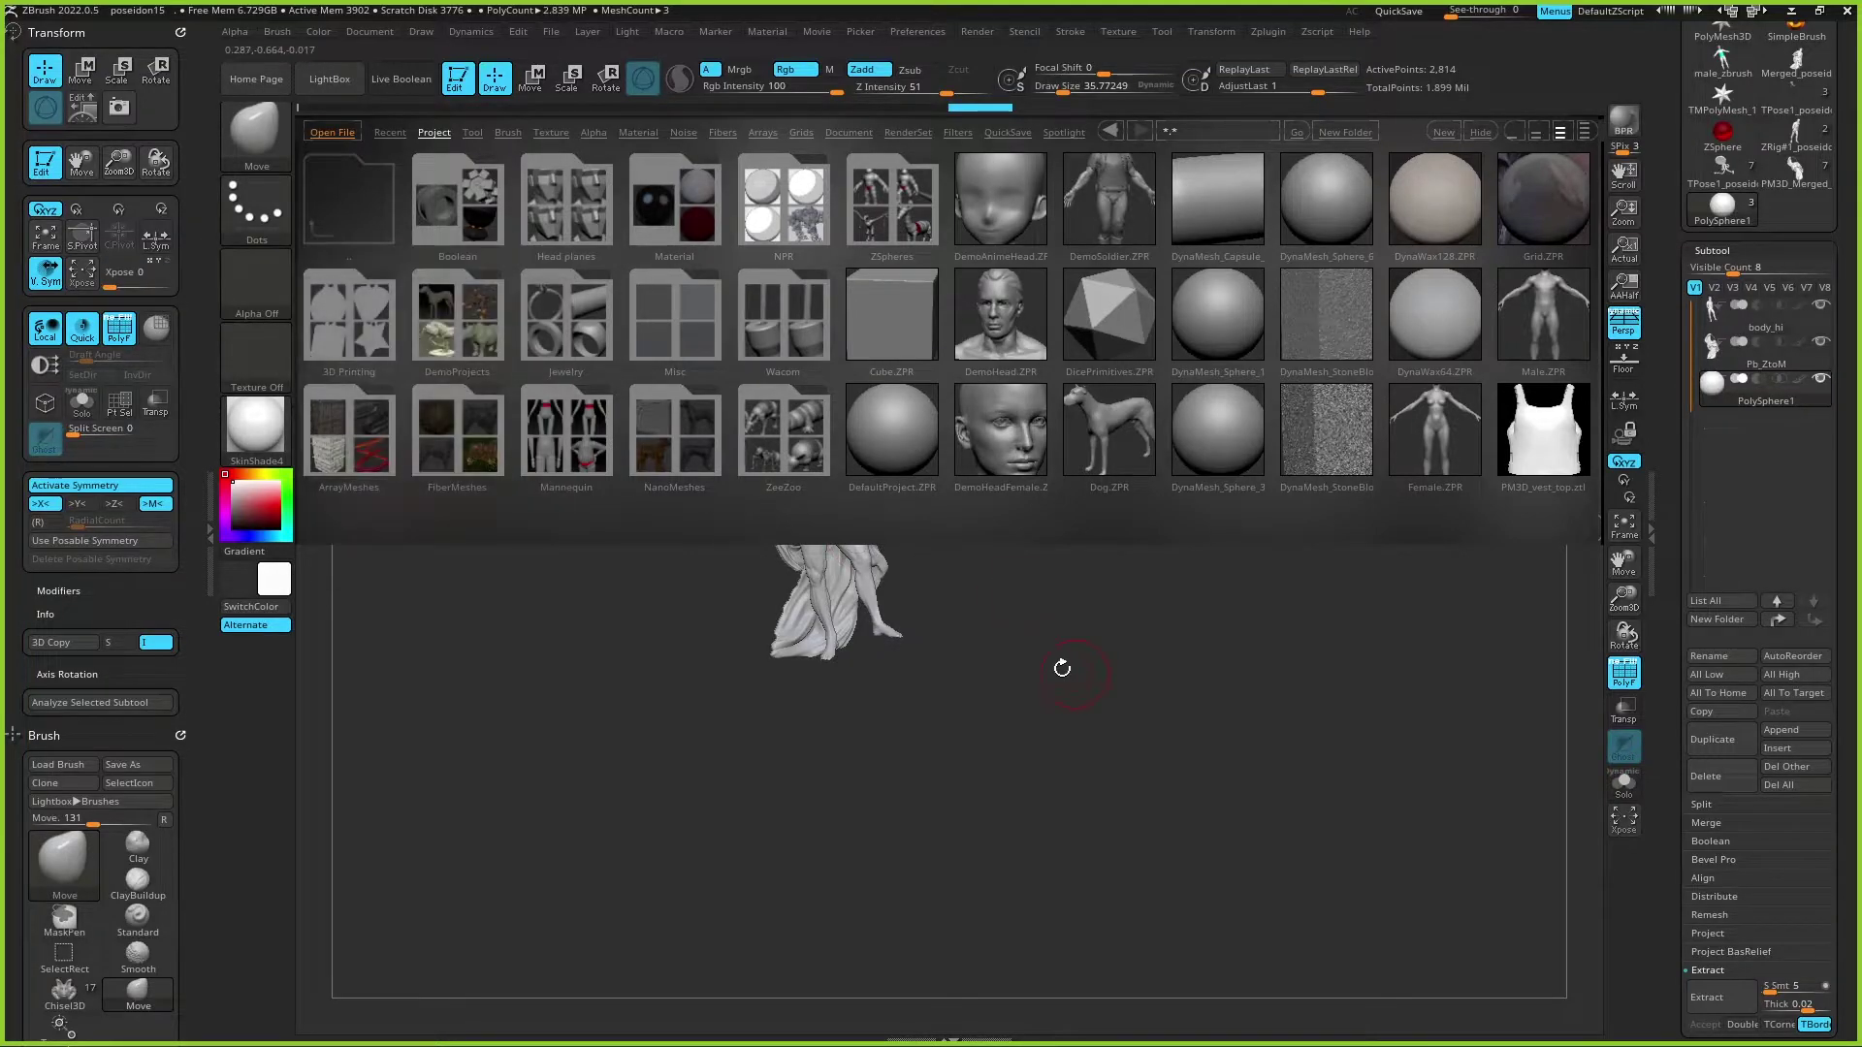
key(comma)
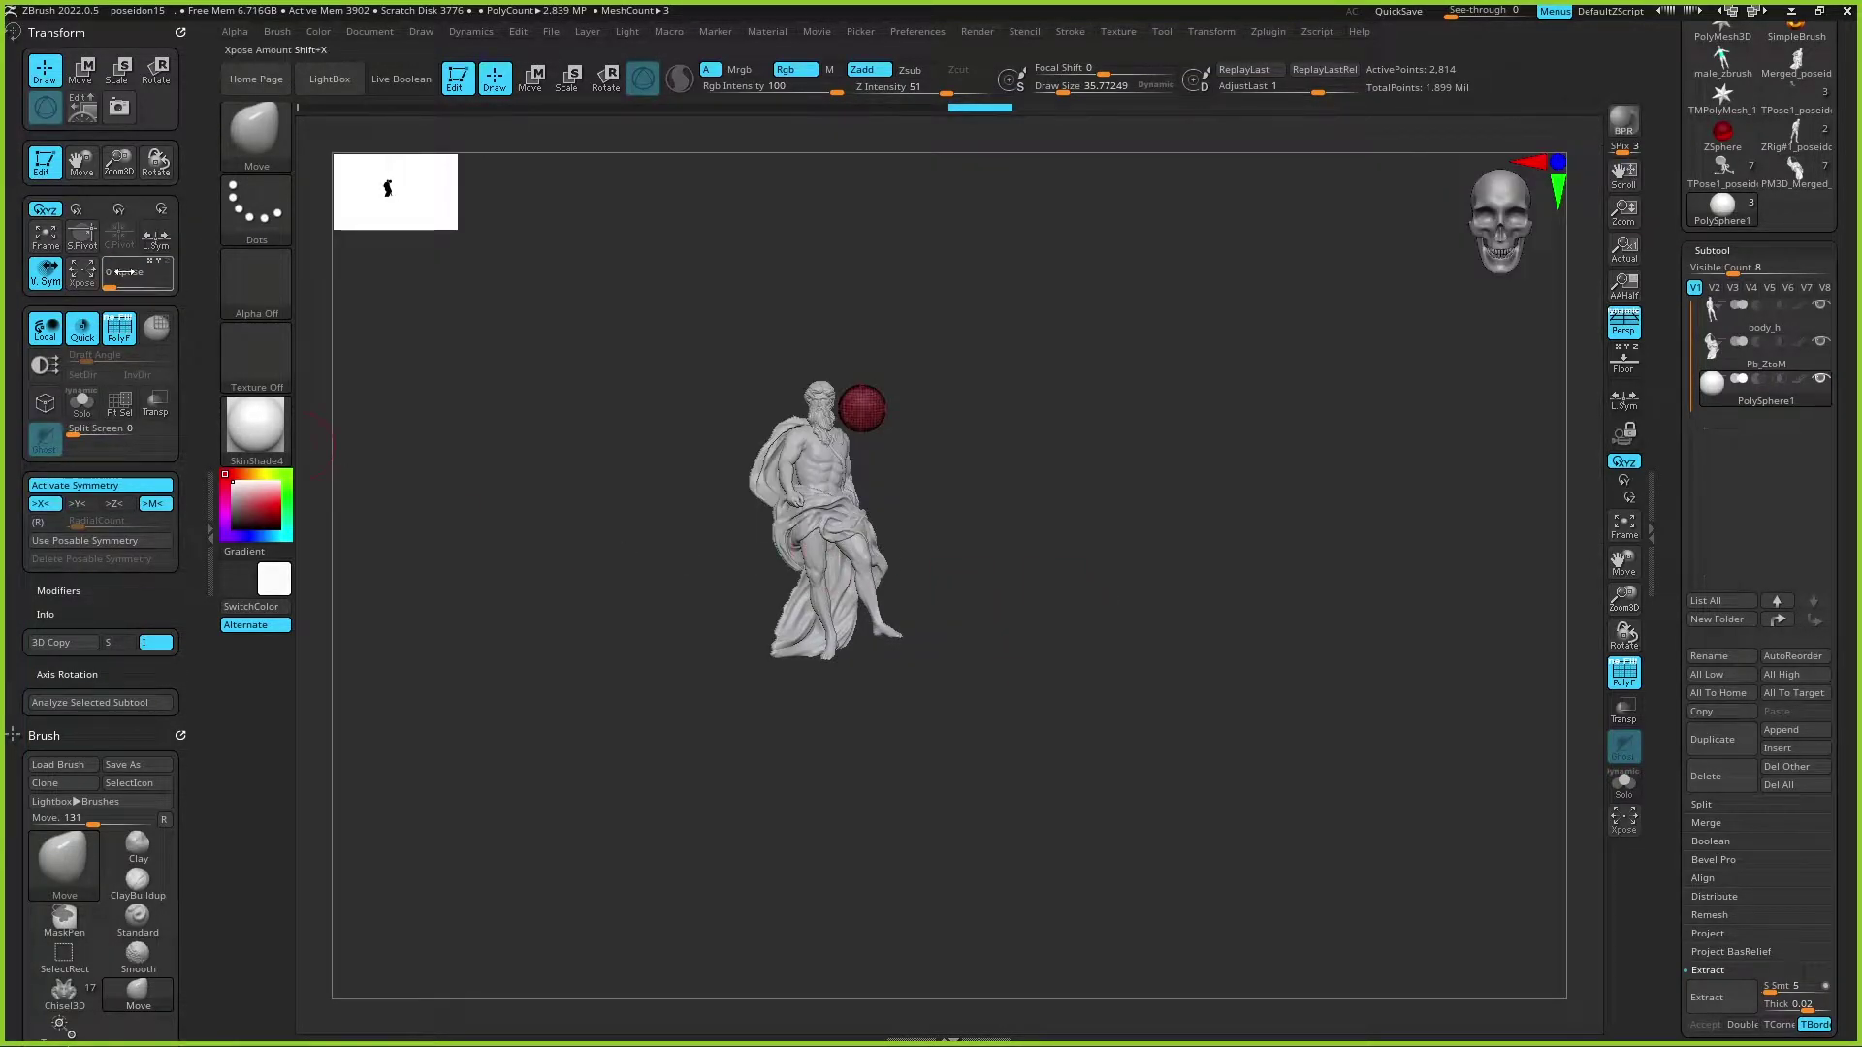
Step: Zoom in, then pick PolySphere from the Tool library to replace the Poseidon model
ctrl+right_drag(1022, 407, 1063, 449)
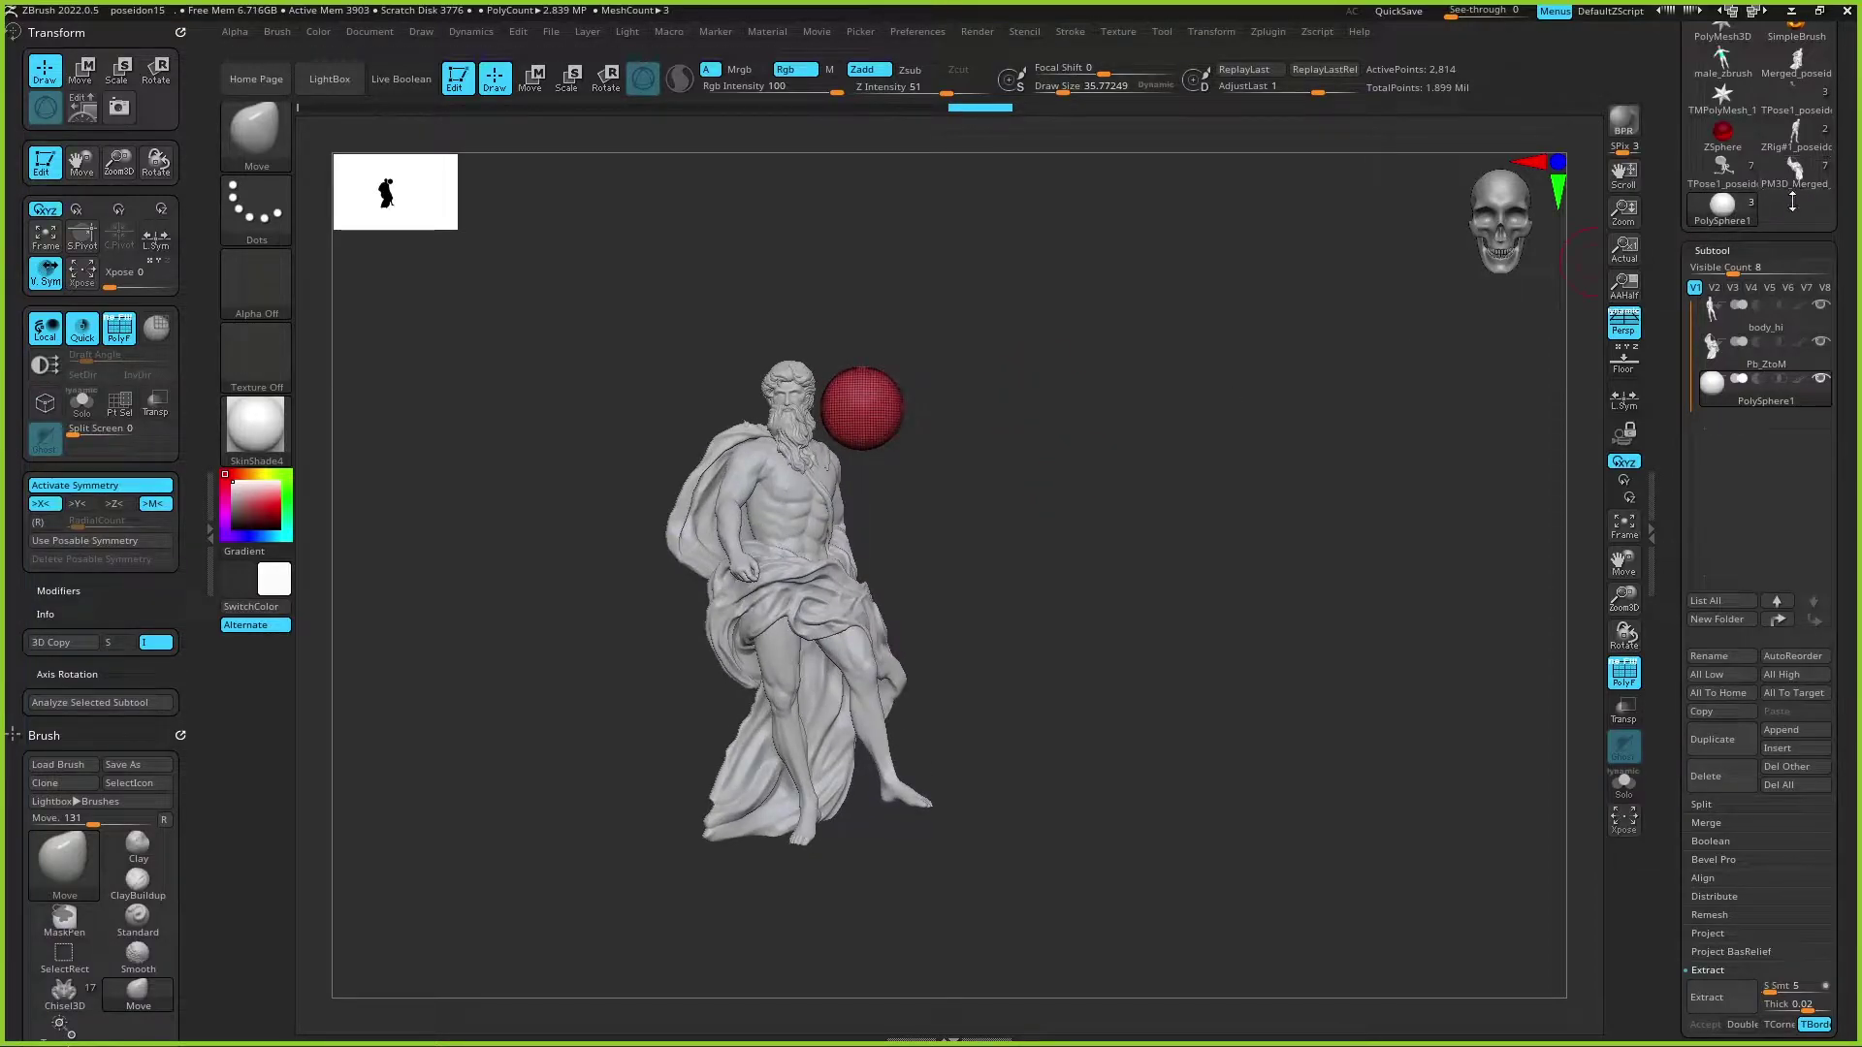
scroll(1840, 145, up, 2)
scroll(1836, 164, up, 2)
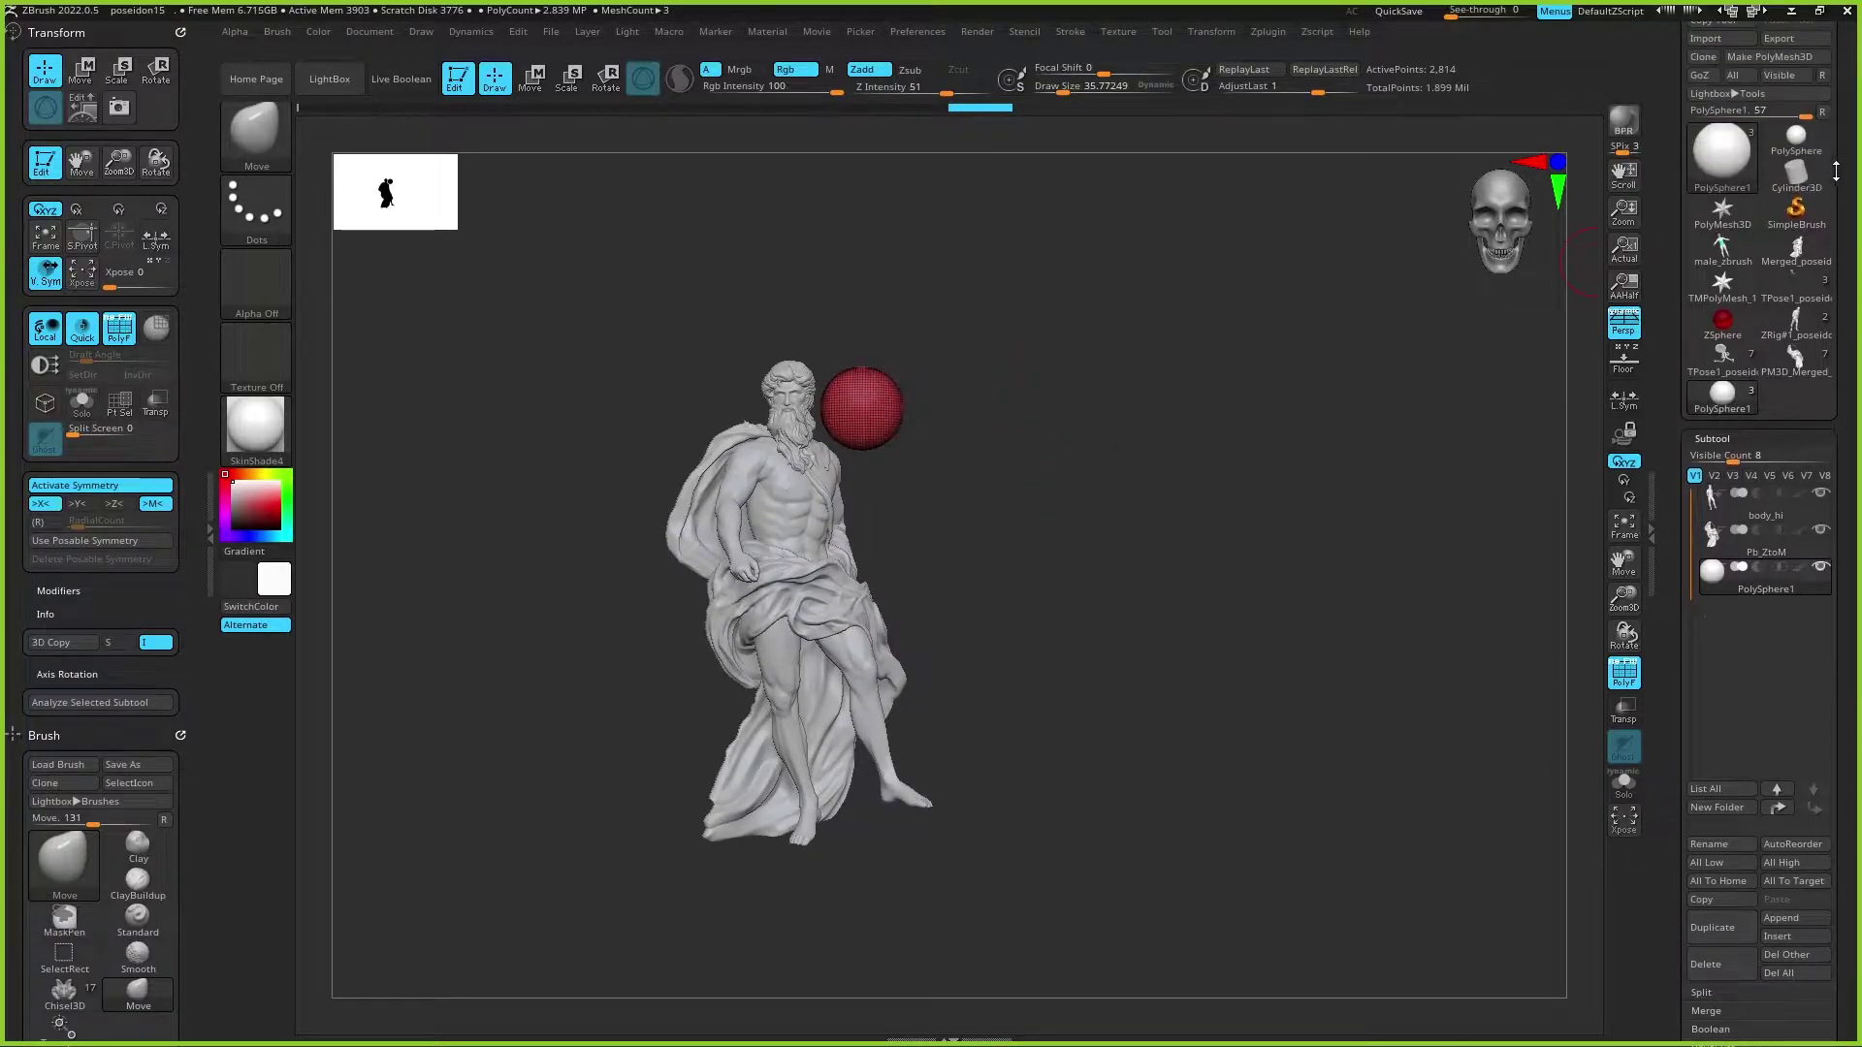
click(1822, 114)
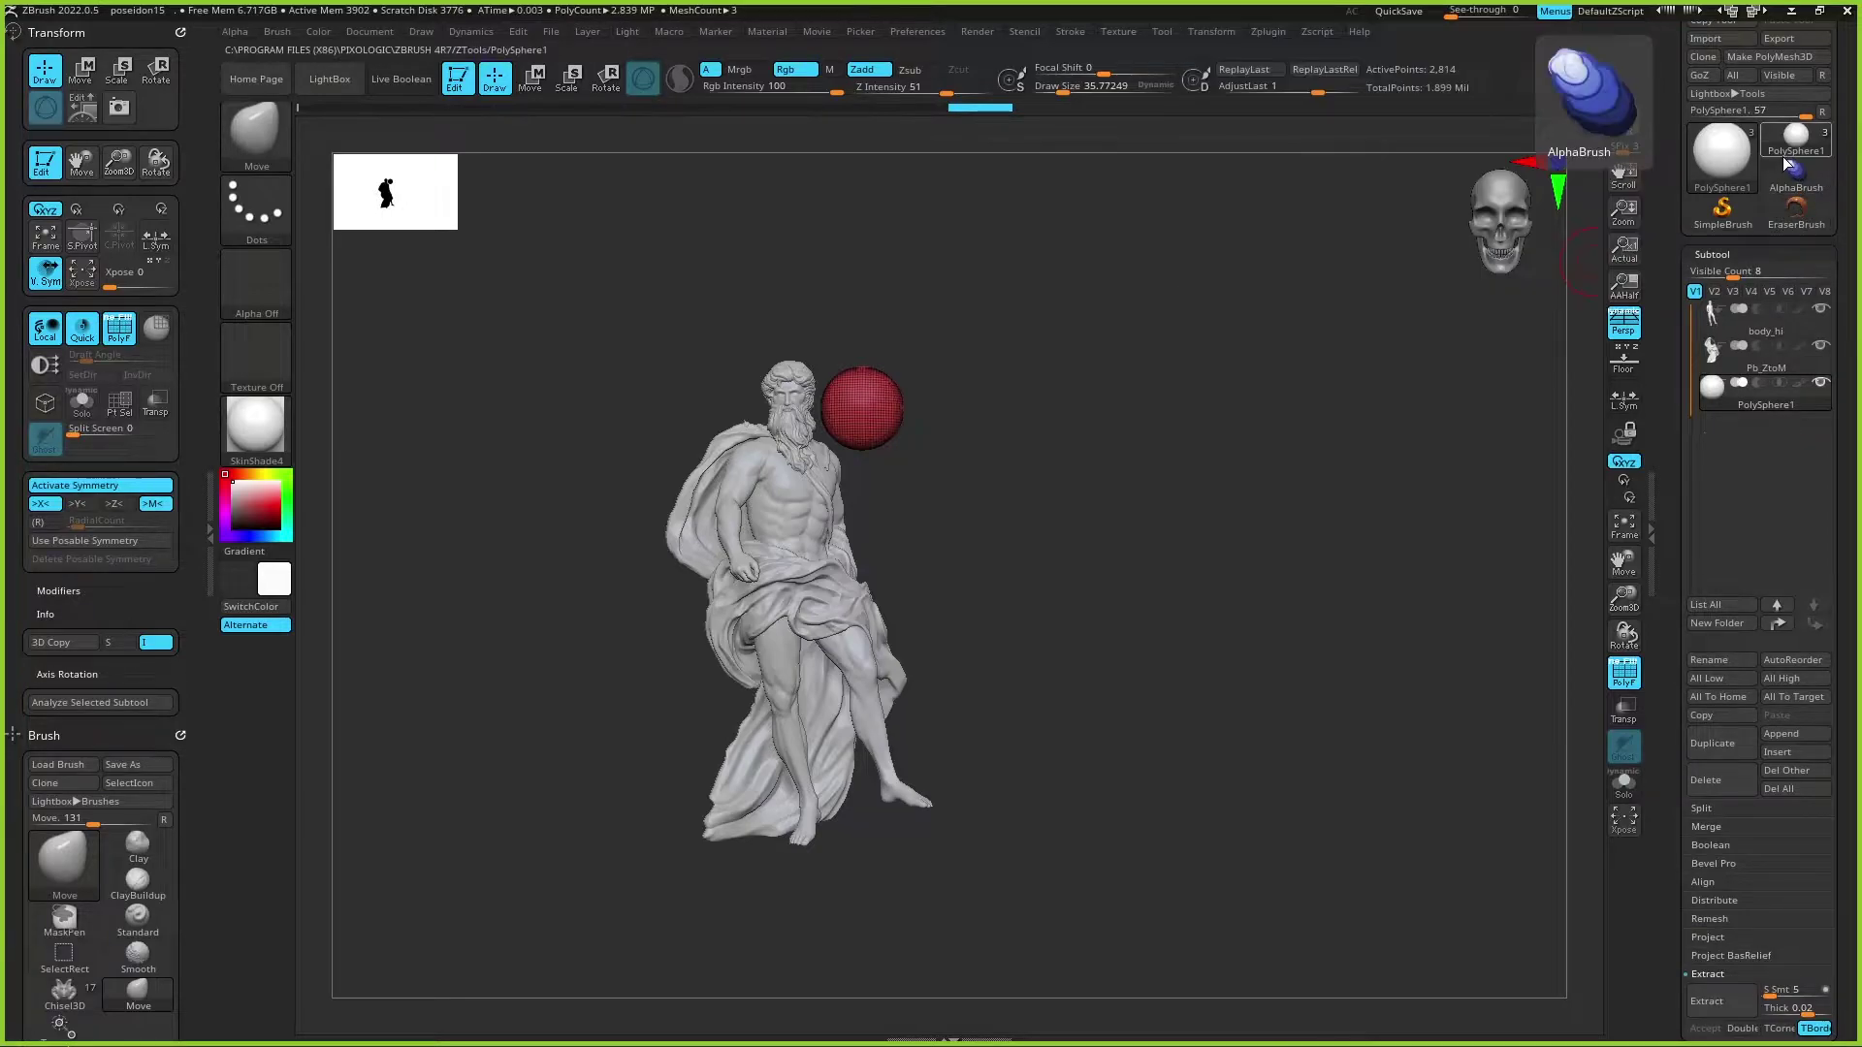
click(1741, 158)
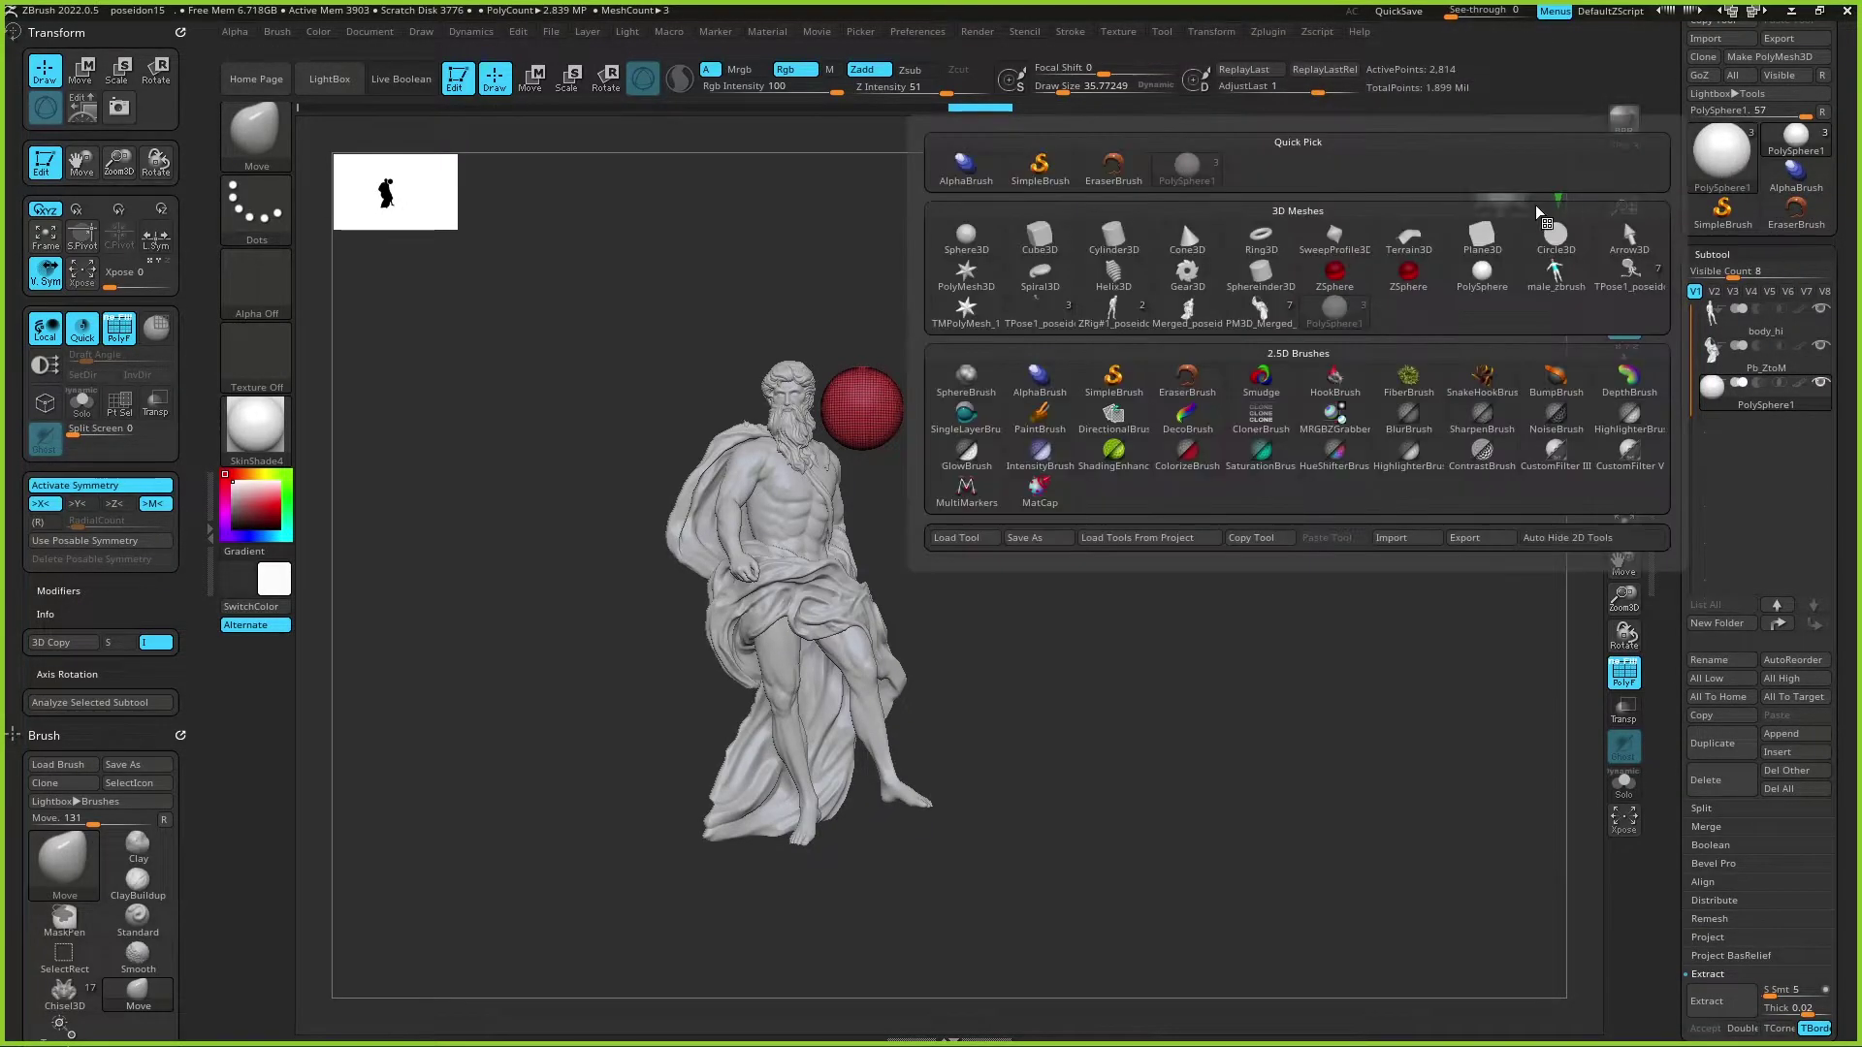
click(1482, 276)
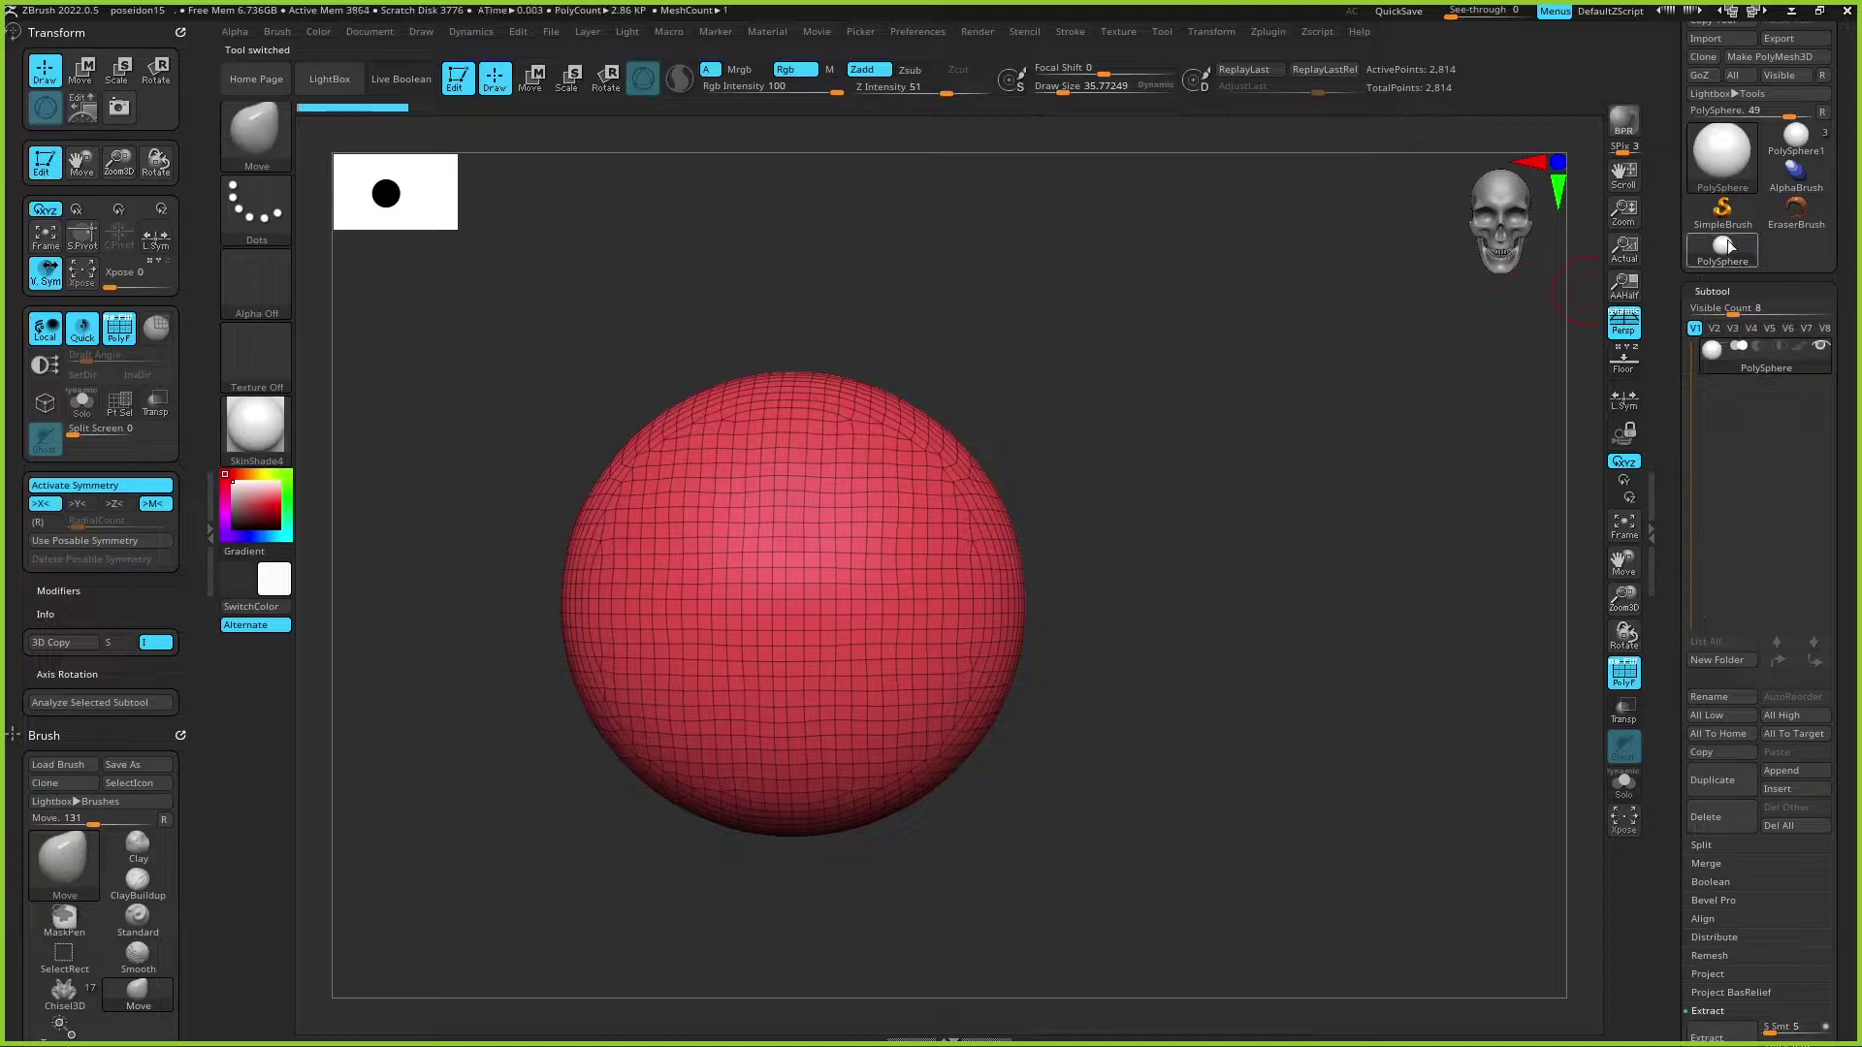
Step: Hide PolyFrame, load Sphere3D, and convert it into the PM3D_Sphere3D polymesh
key(shift+f)
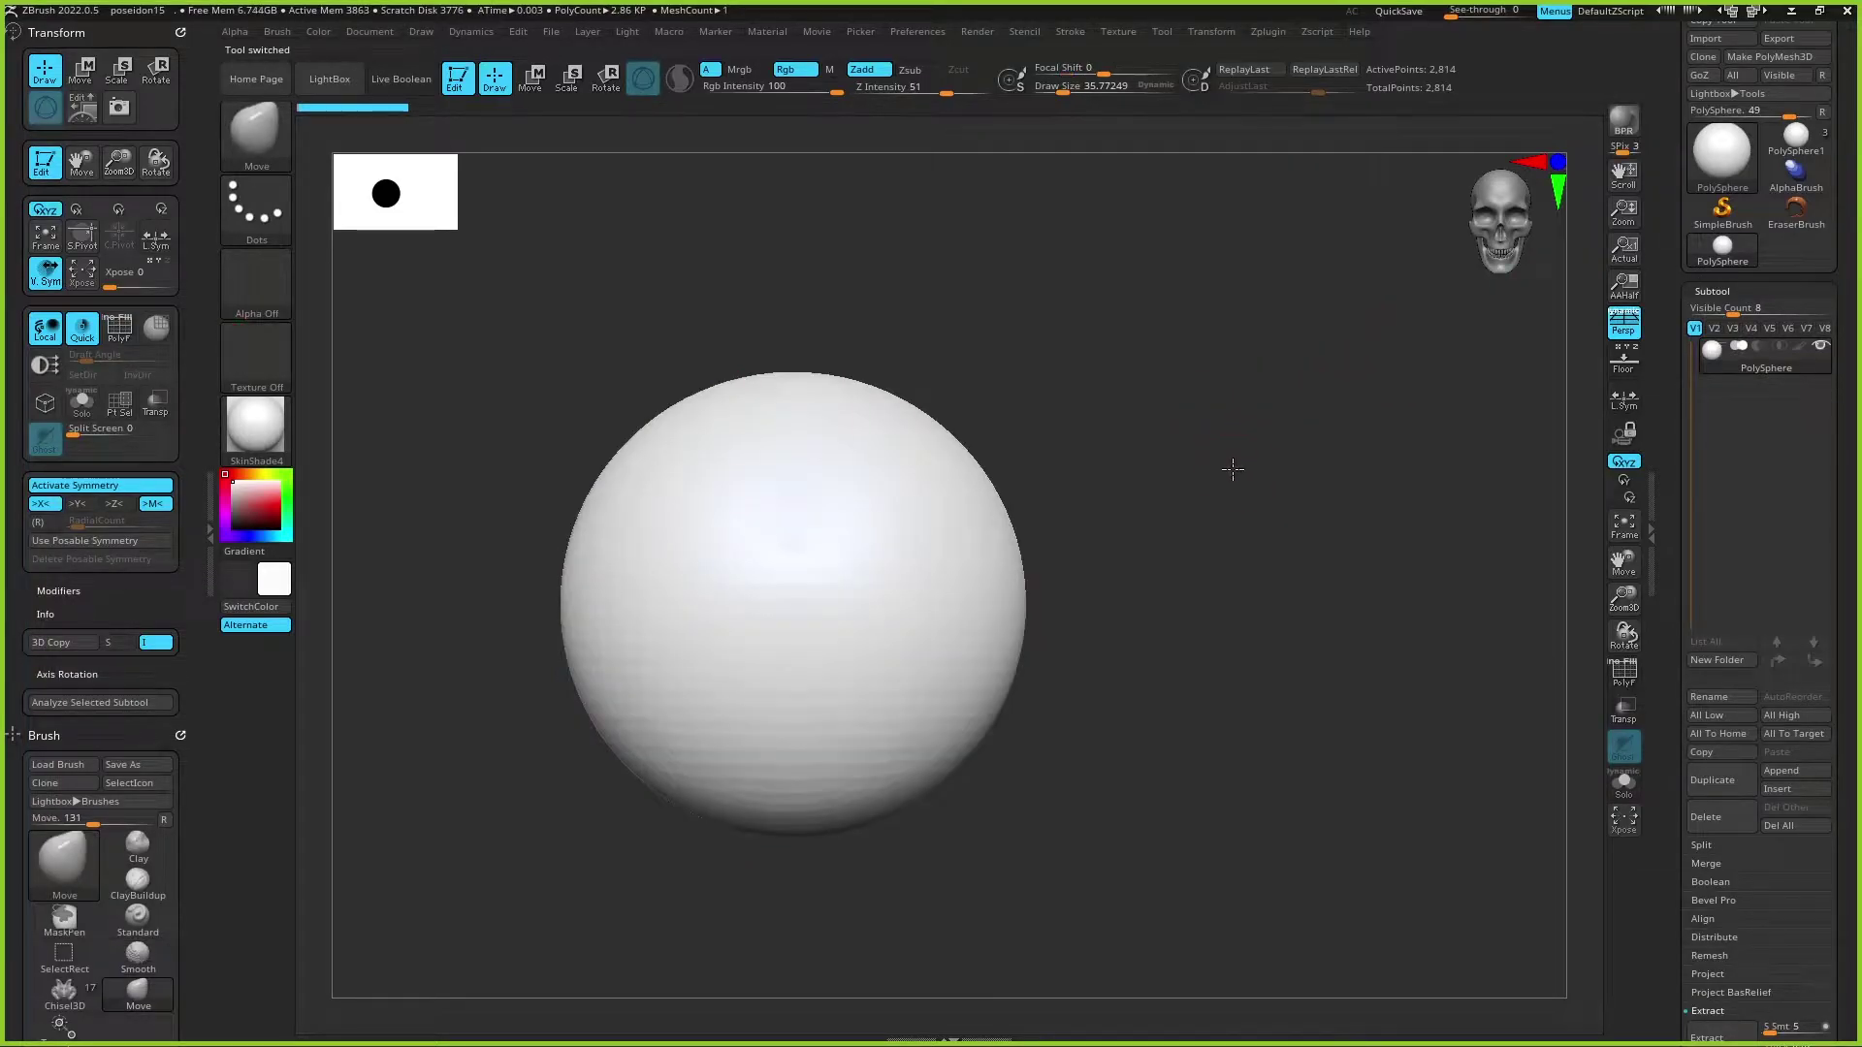
alt+drag(1350, 393, 1486, 362)
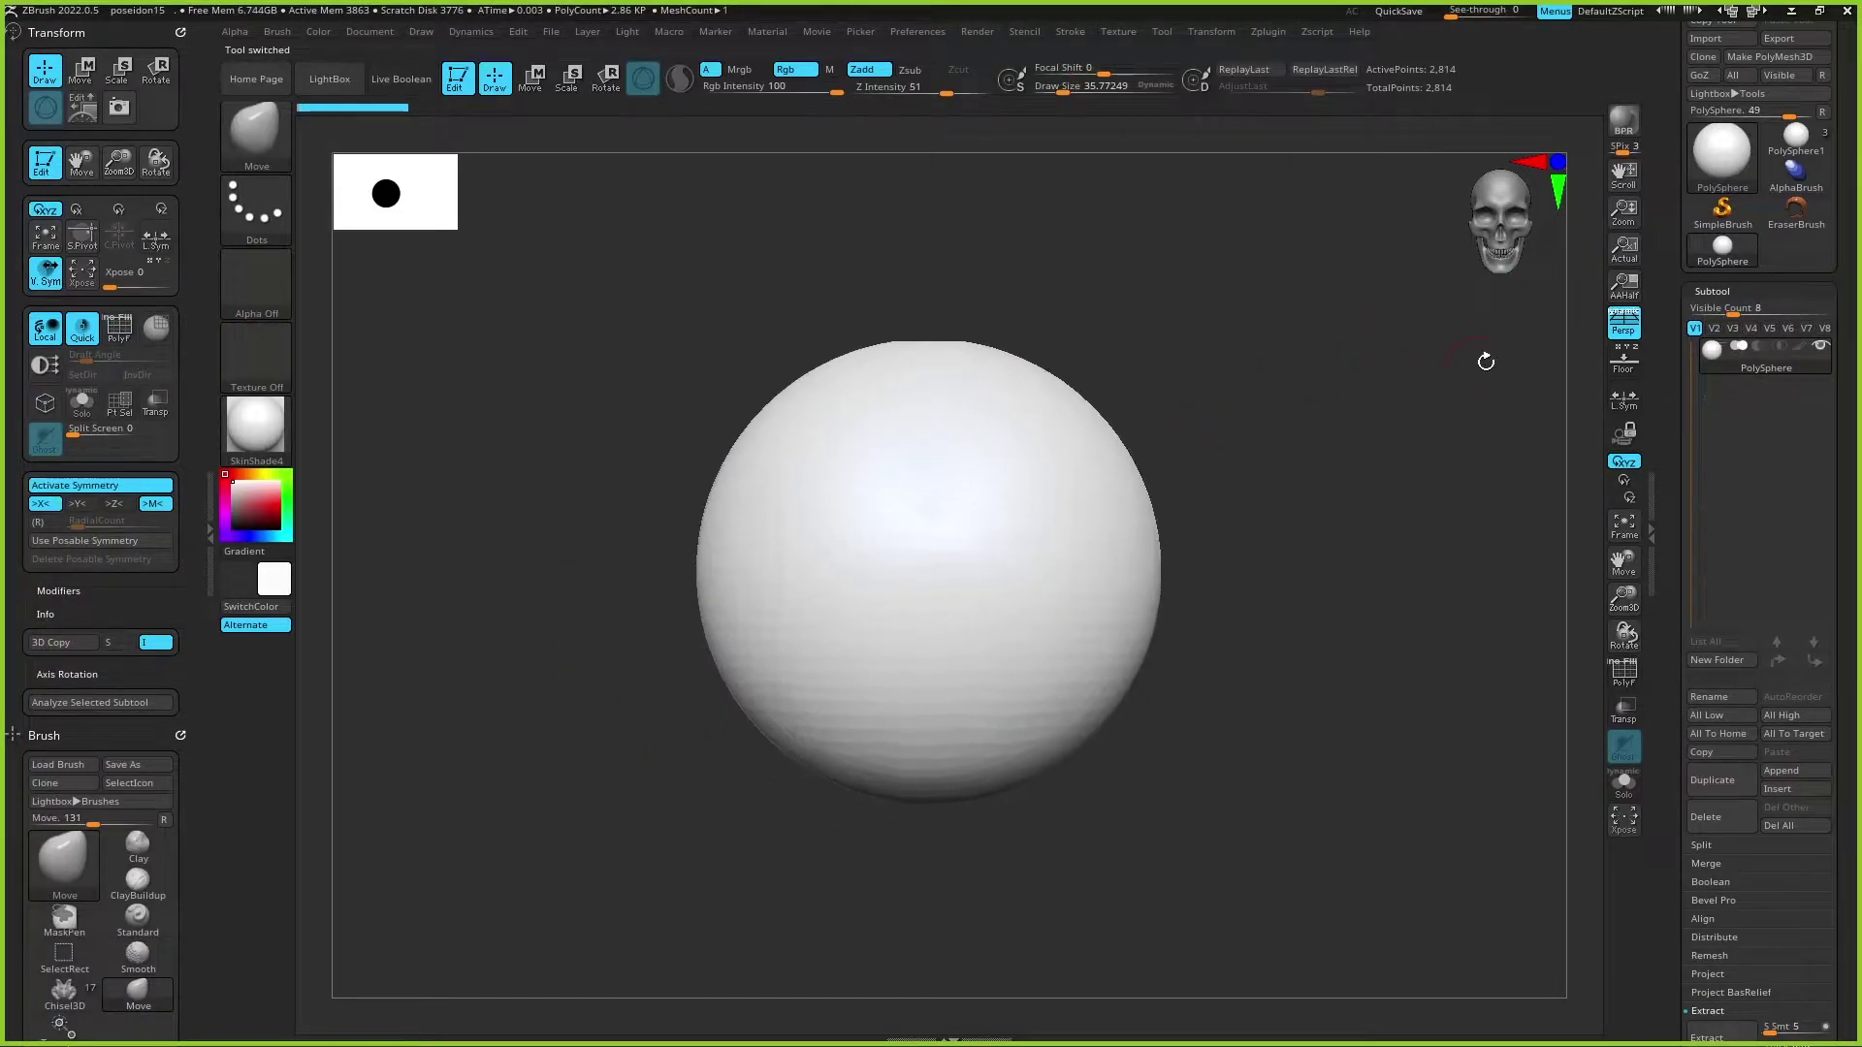
click(1725, 163)
click(997, 238)
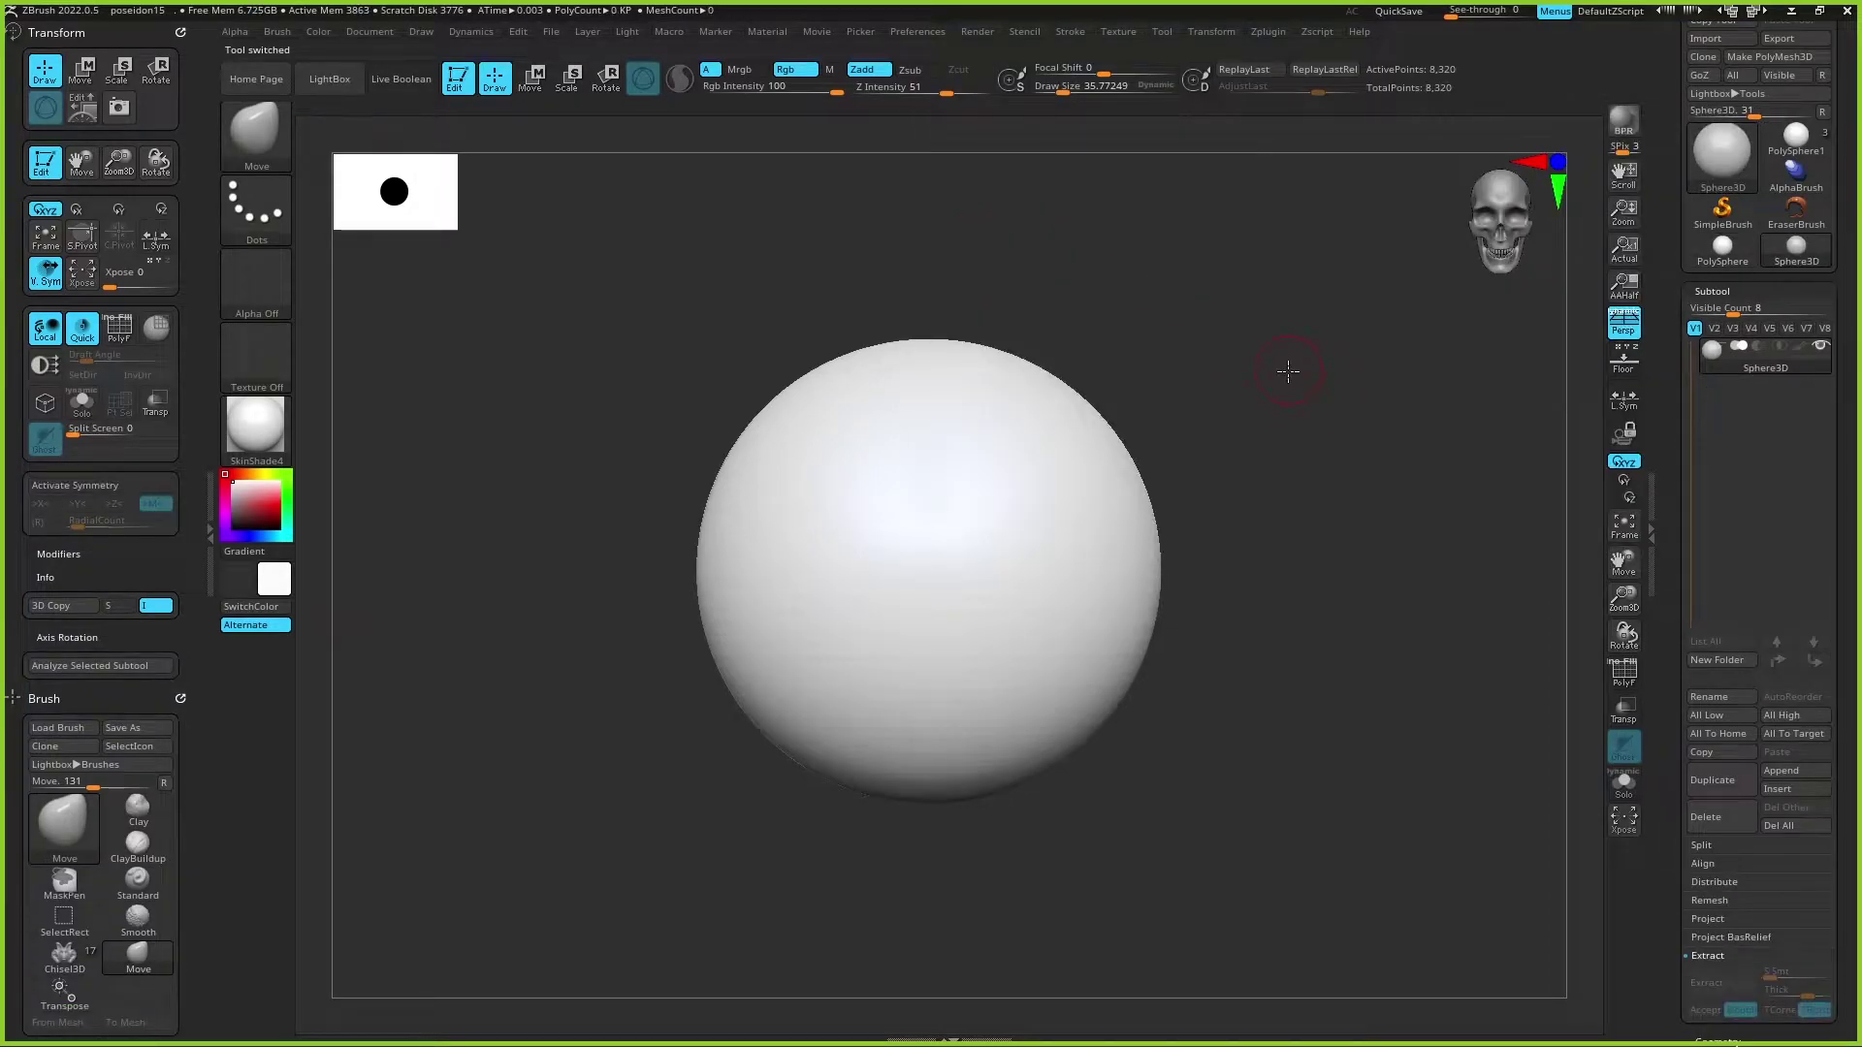
alt+drag(1288, 370, 1541, 282)
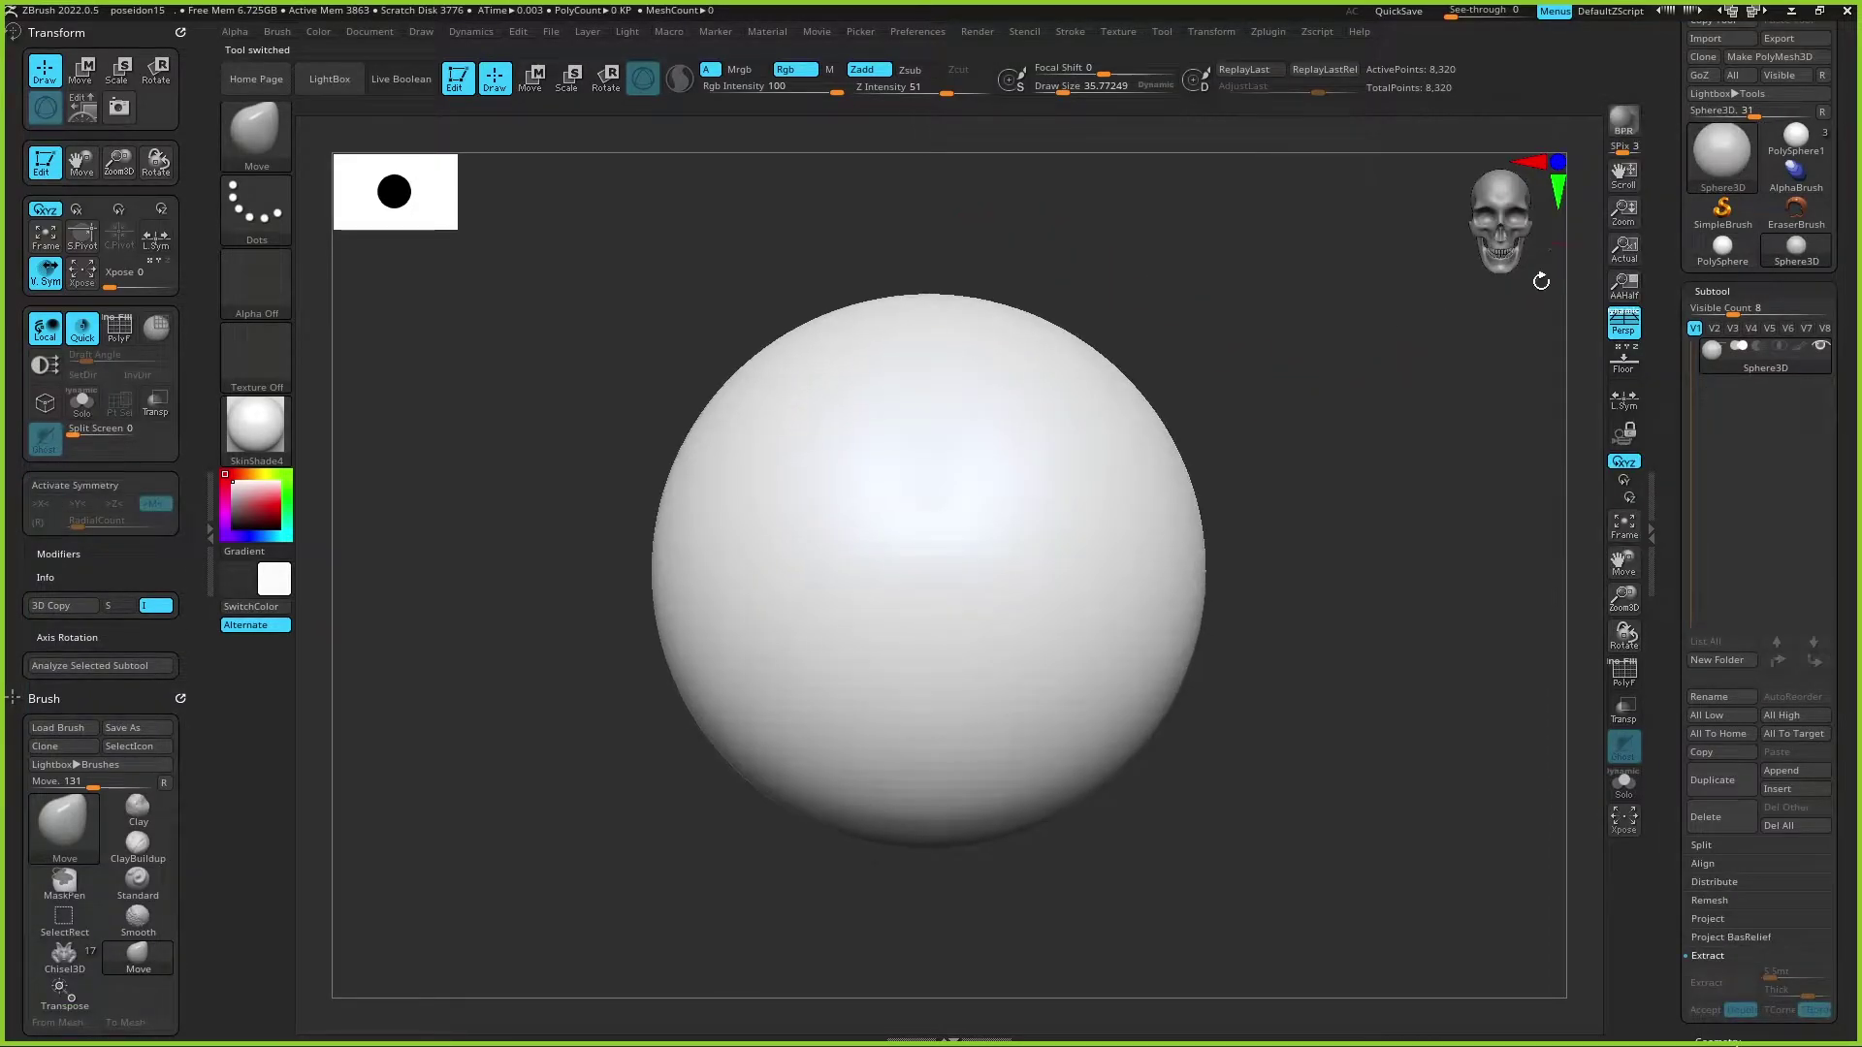
click(1794, 58)
alt+drag(1373, 401, 1376, 371)
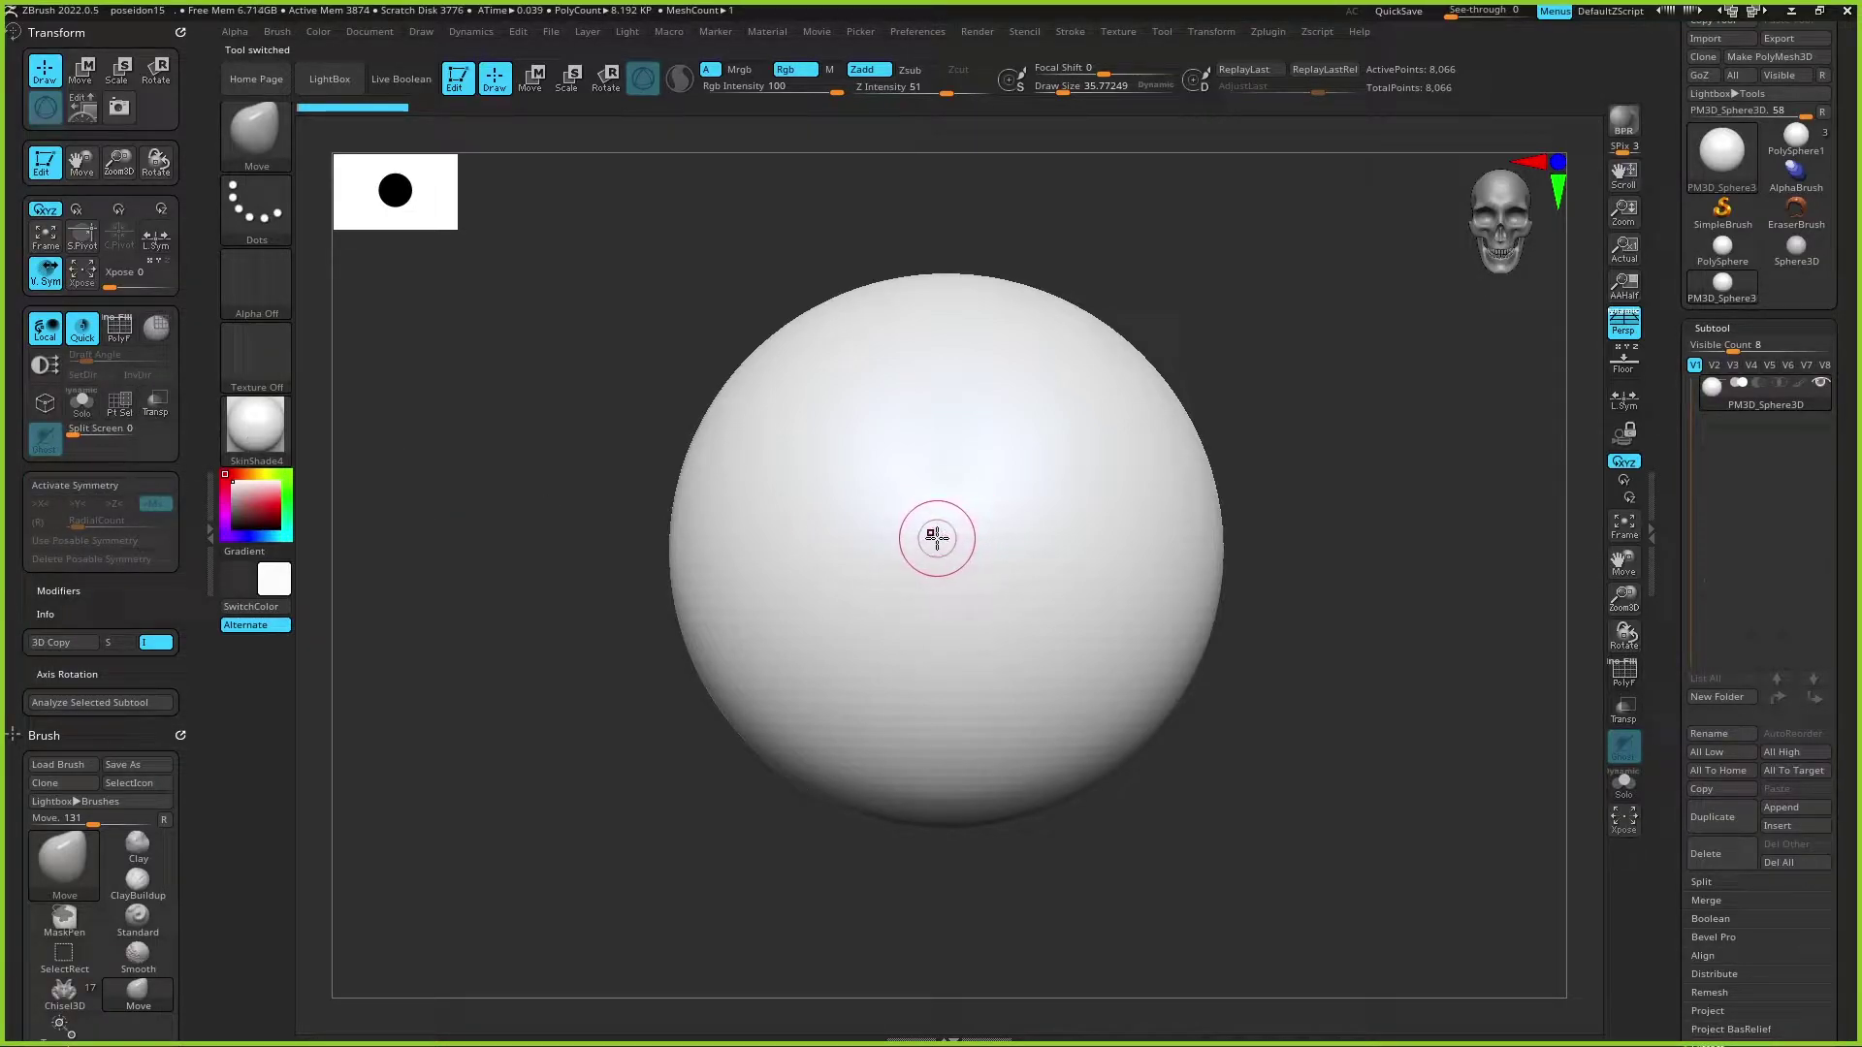
Step: Enable X and Y mirror symmetry on the sphere, checking it from top and front views
key(x)
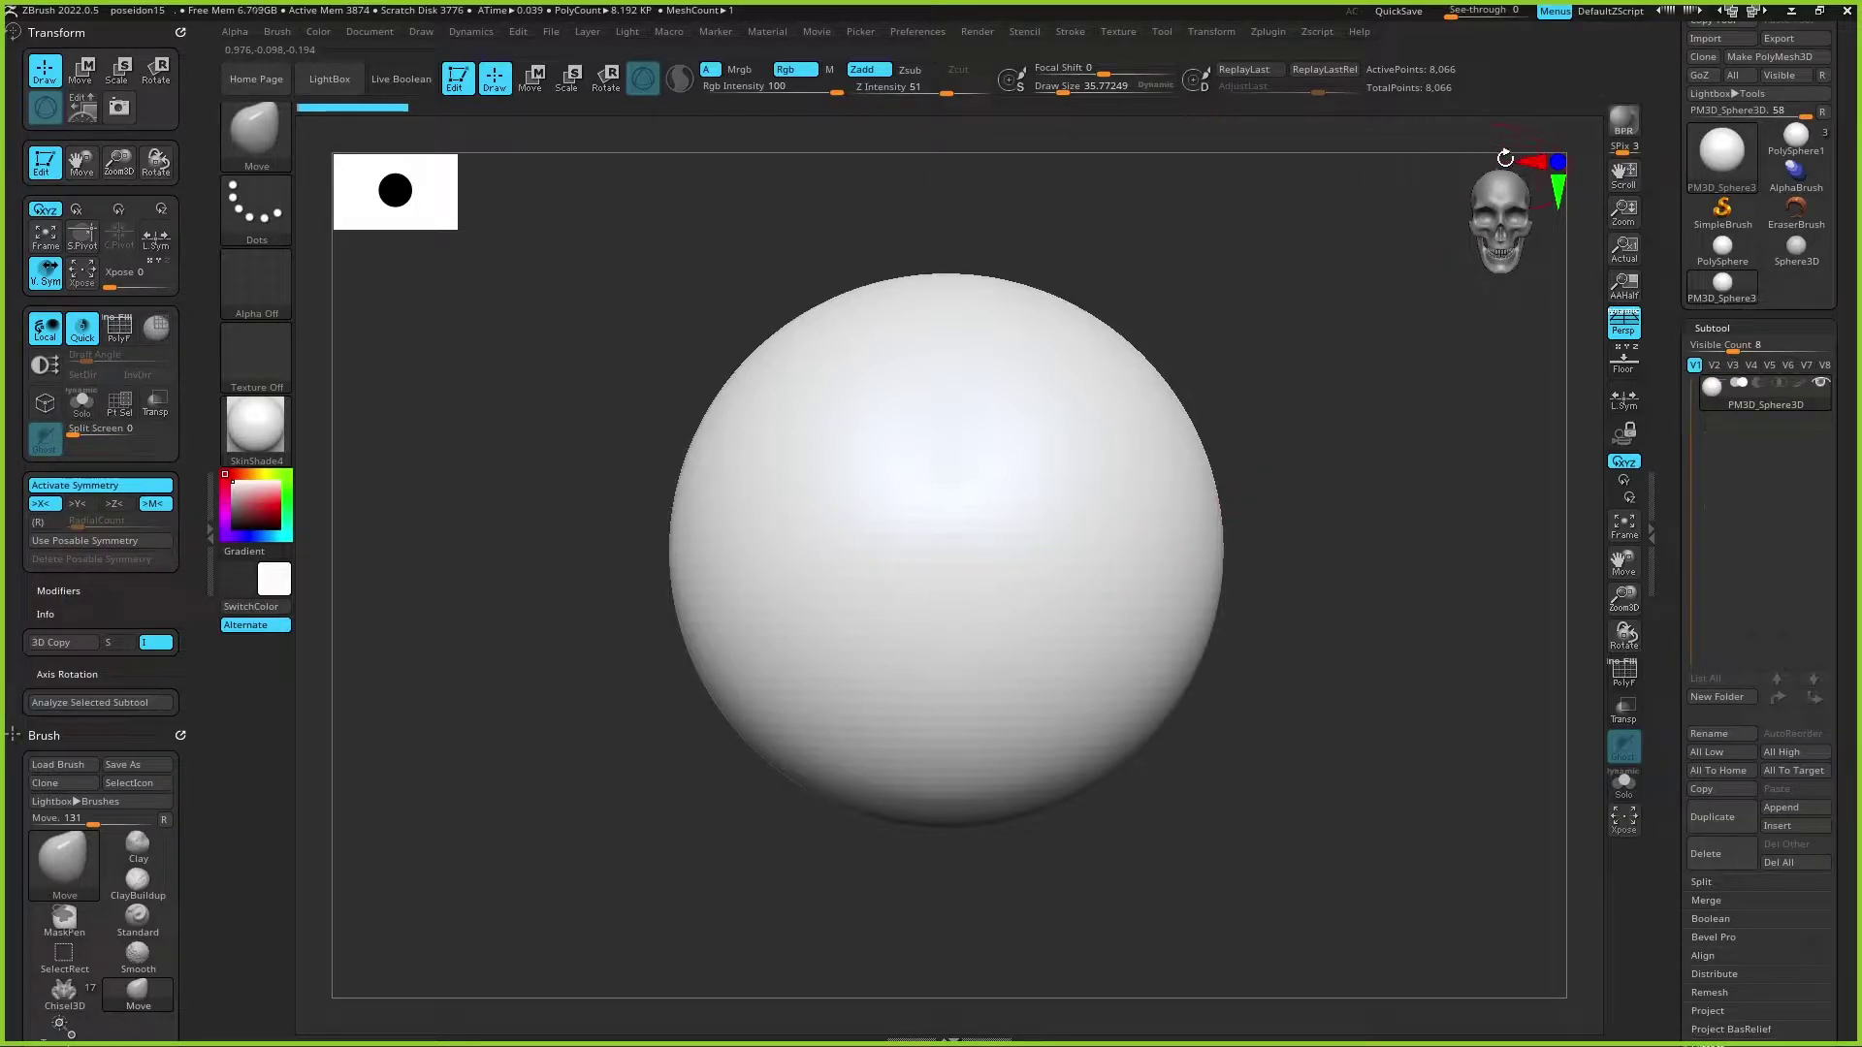
click(80, 506)
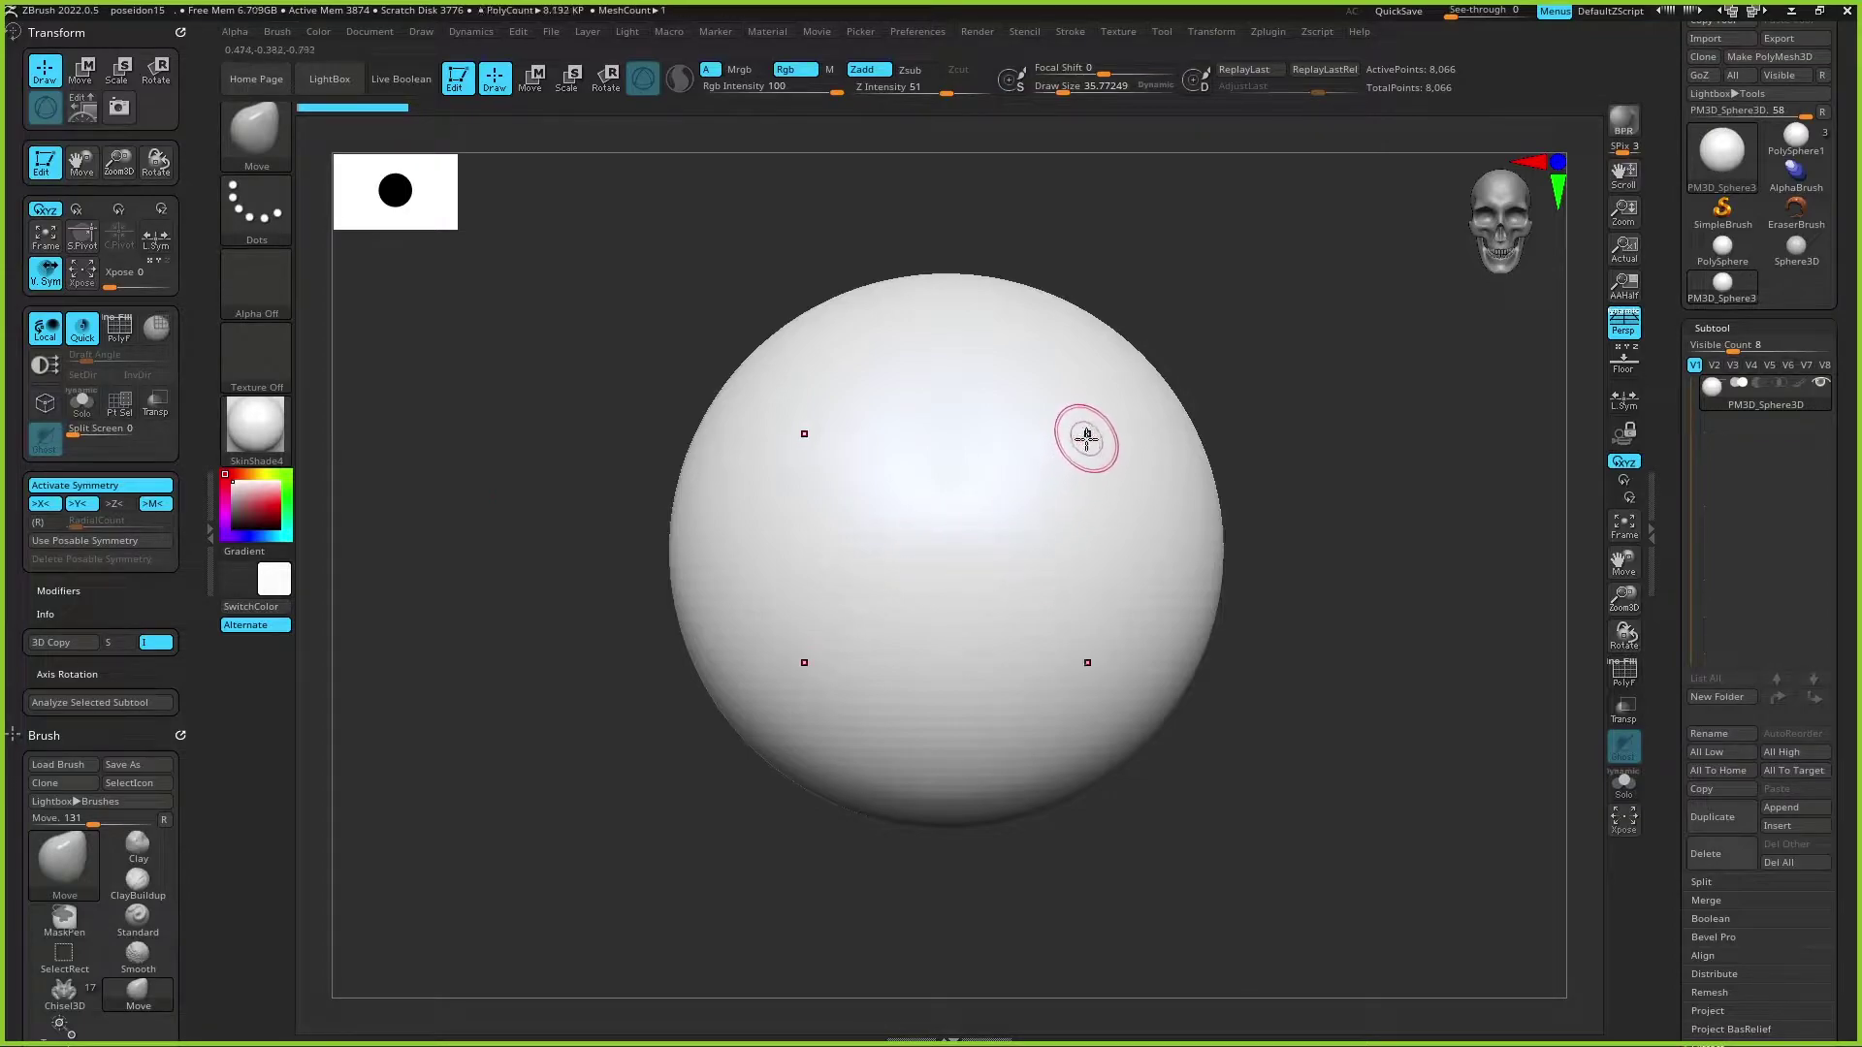
drag(1294, 444, 1290, 507)
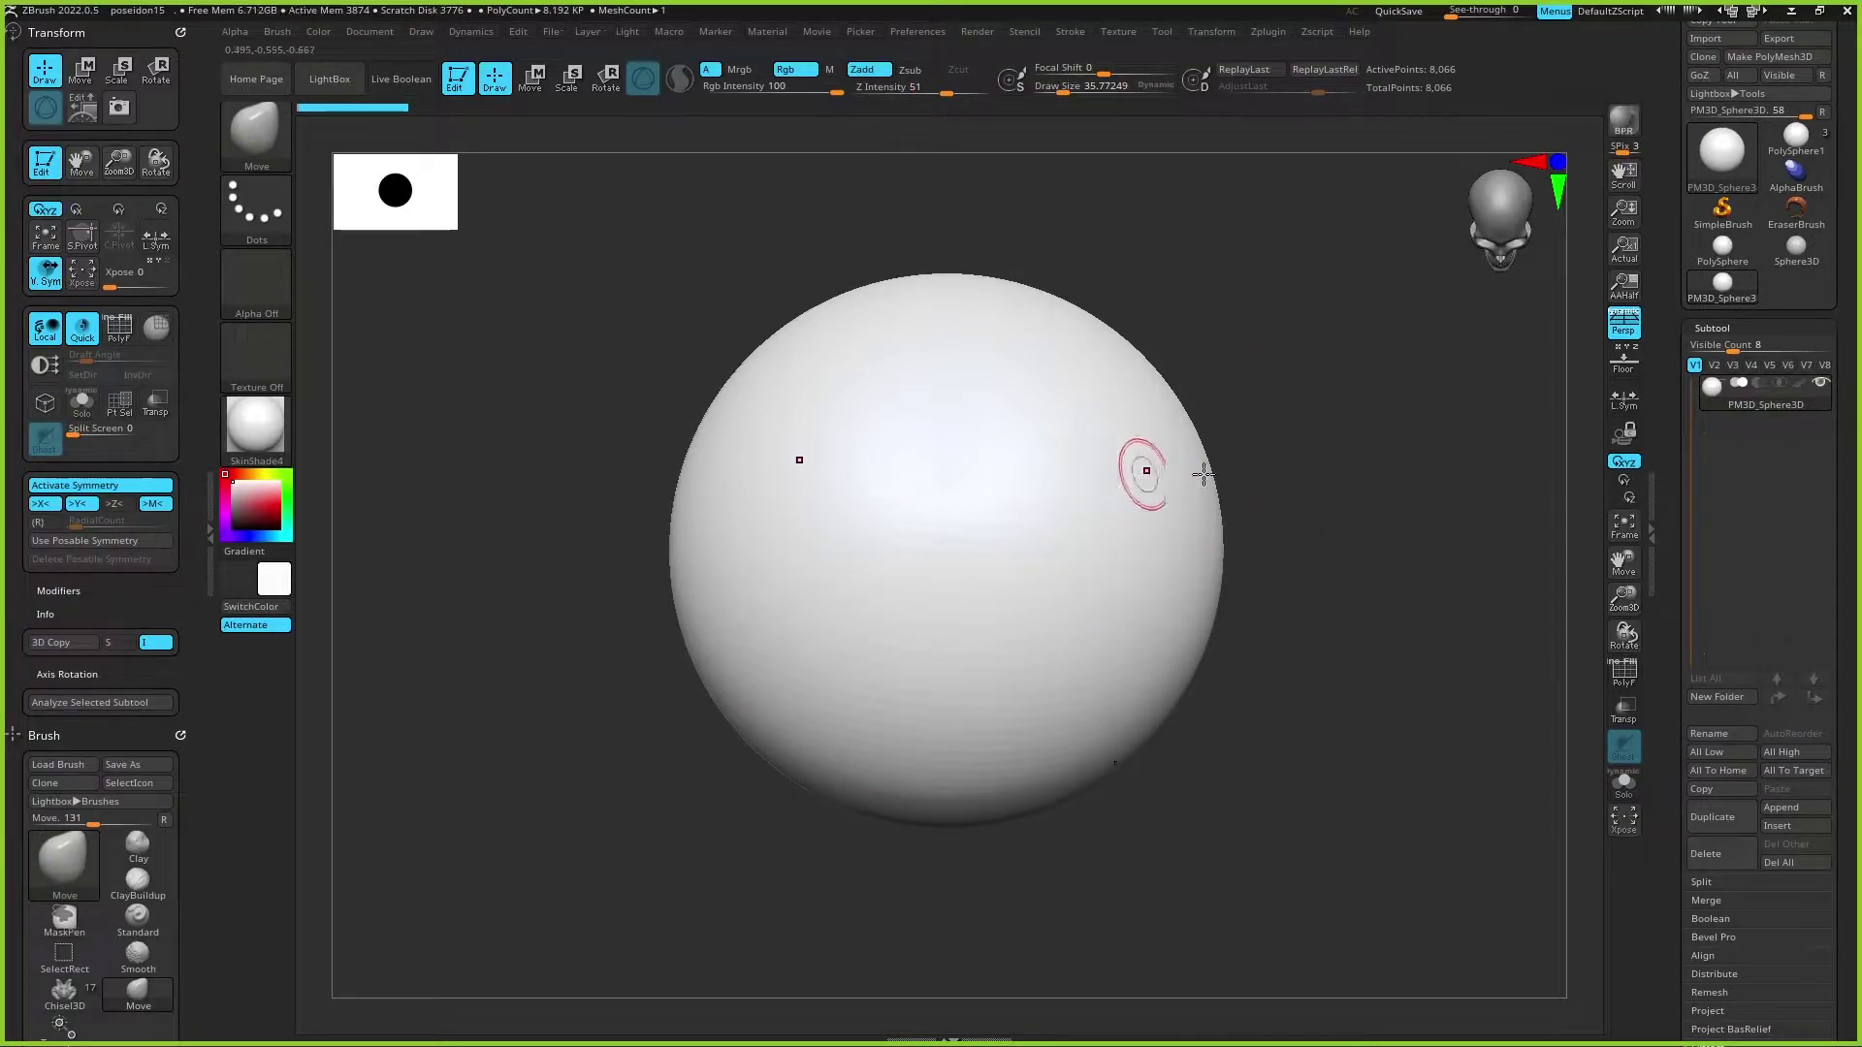
shift+drag(1251, 455, 1280, 403)
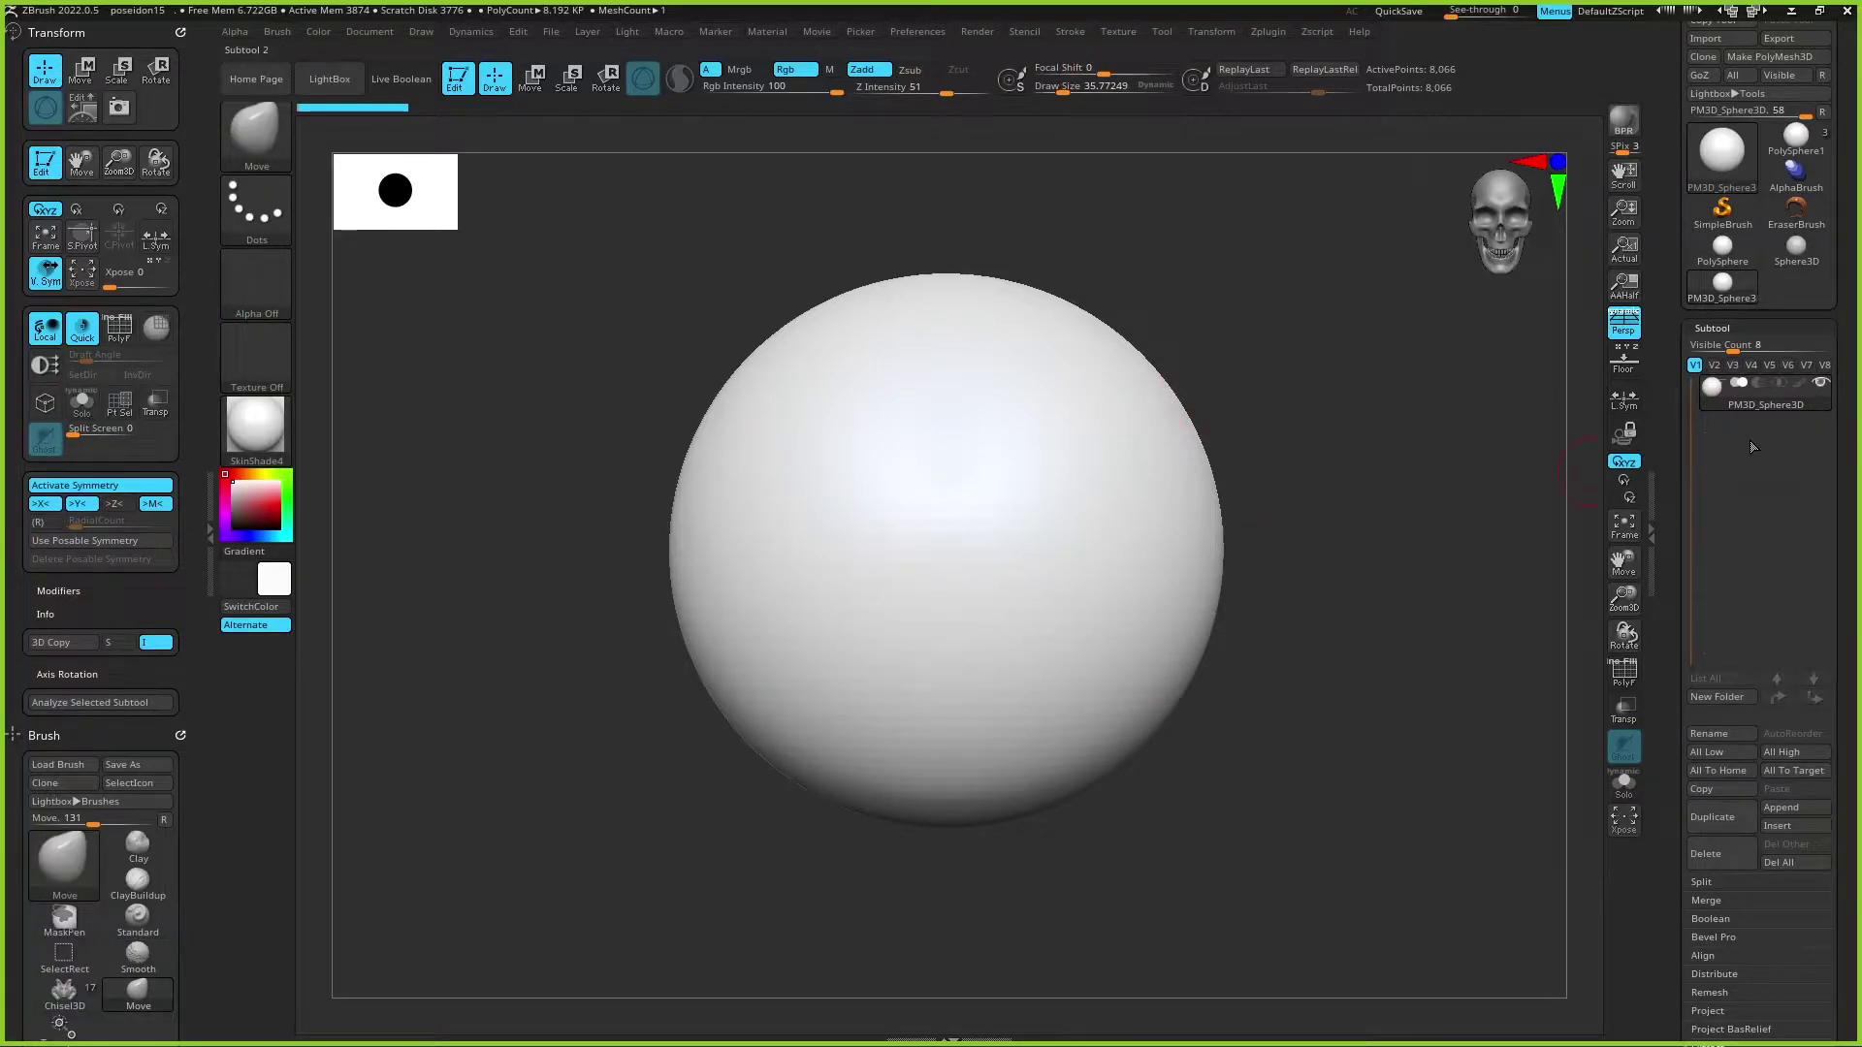
drag(1726, 335, 1726, 331)
Step: Subdivide the sphere twice to SDiv 4 in Tool > Geometry and test a symmetric stroke
click(1732, 324)
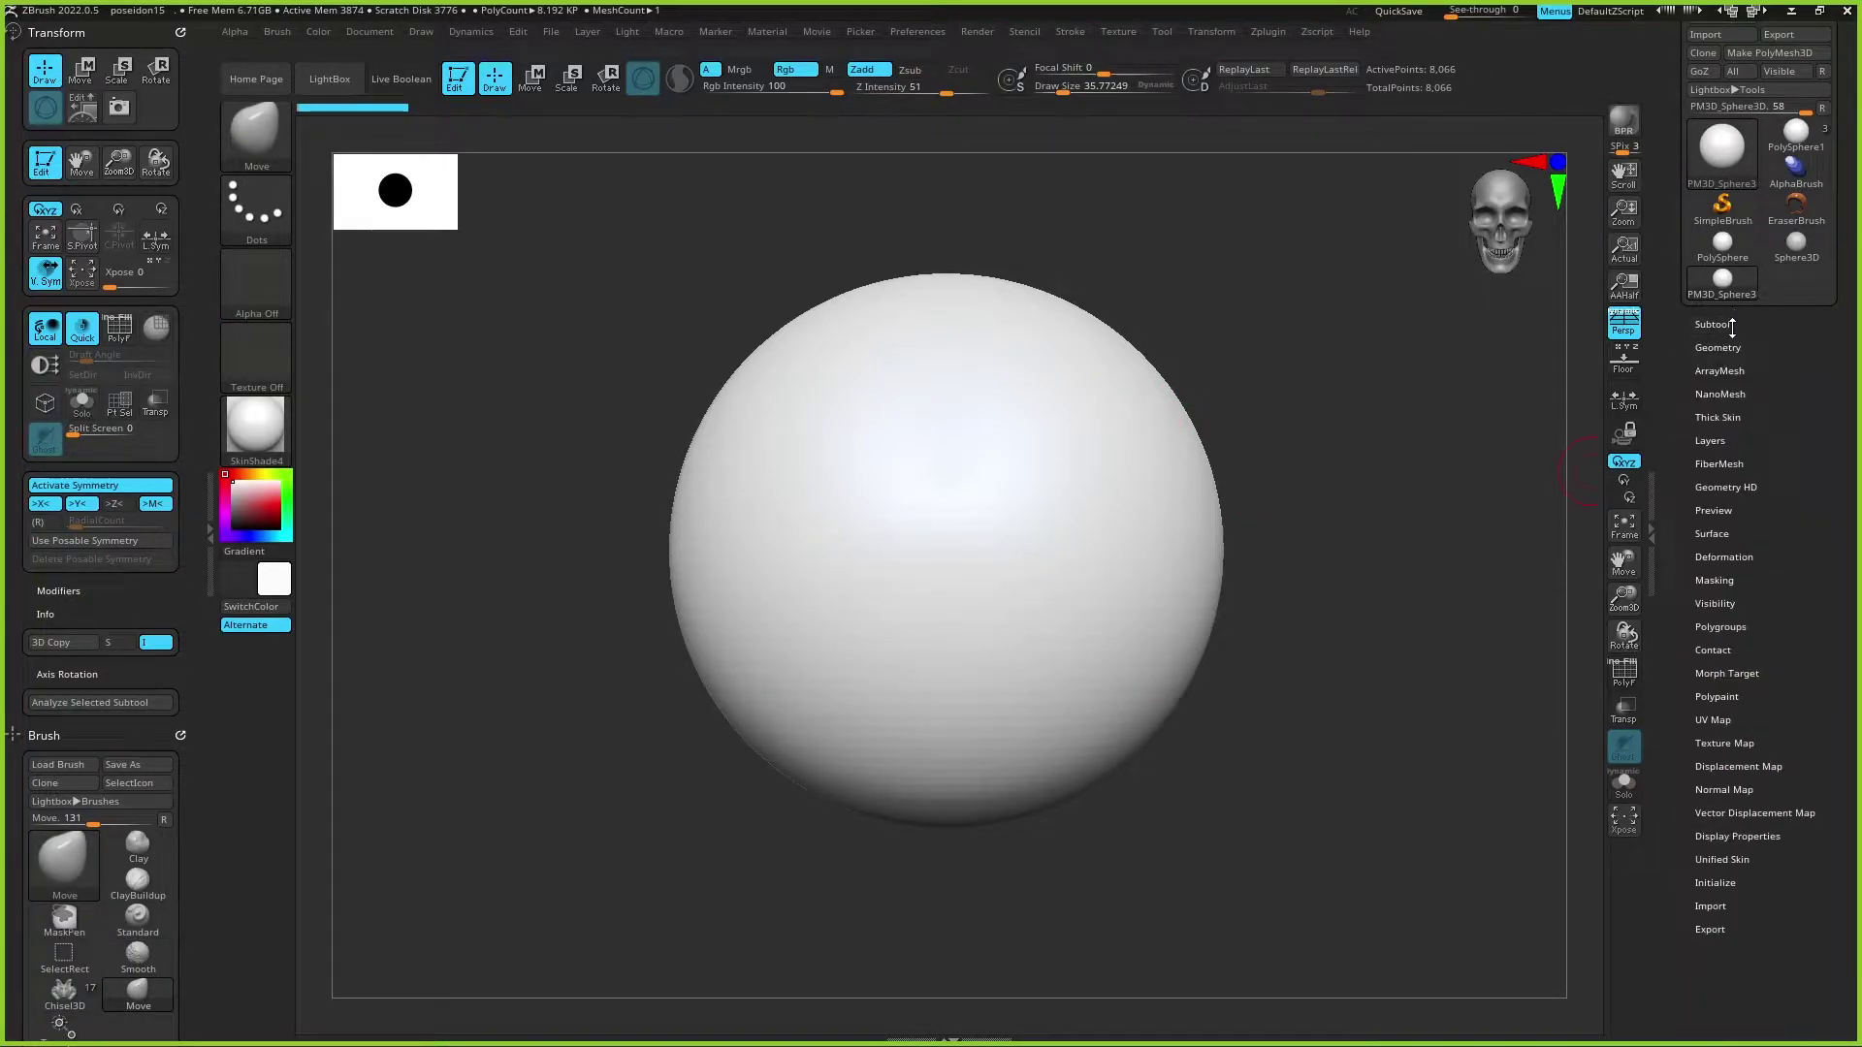
click(1732, 348)
click(1721, 485)
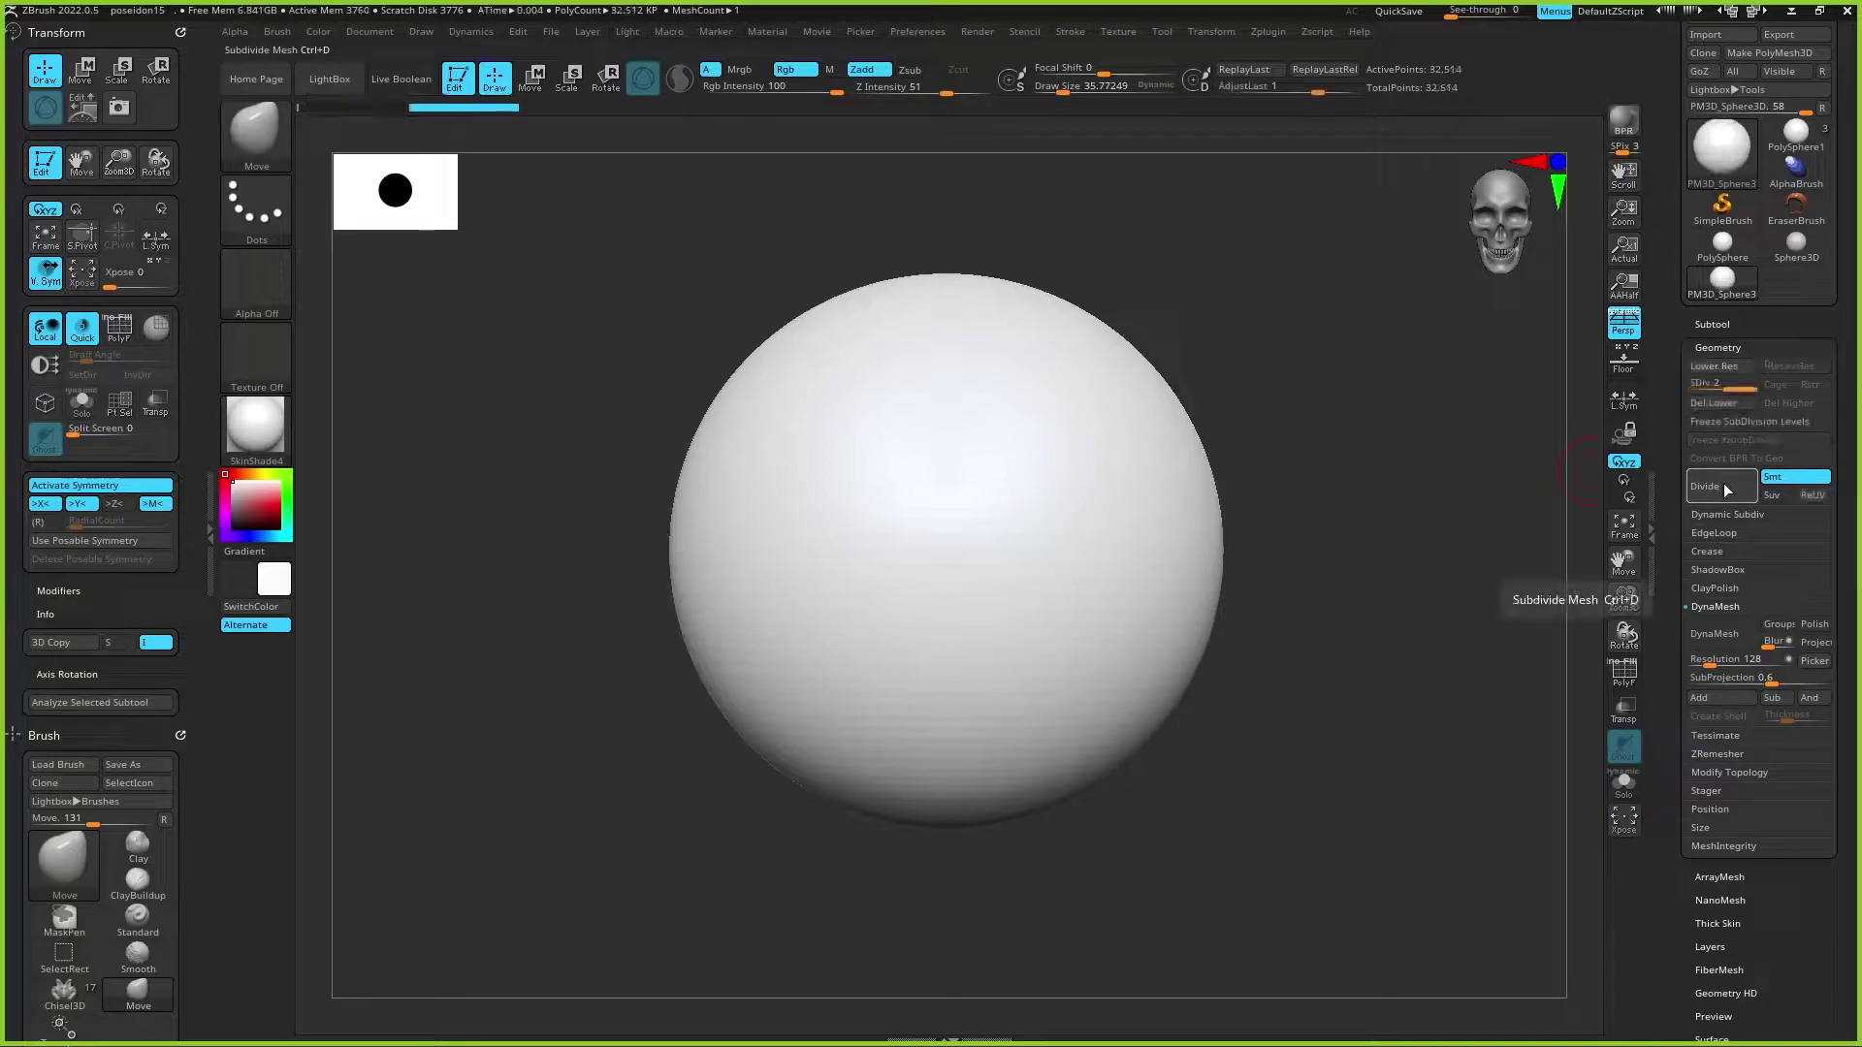
click(1720, 485)
mouse_move(975, 419)
mouse_down()
mouse_move(1072, 449)
mouse_move(1097, 420)
mouse_move(1085, 445)
mouse_move(980, 422)
mouse_move(1089, 469)
mouse_up()
Step: Pick the Standard brush, add Z symmetry, sculpt symmetric bumps, then undo them
click(256, 136)
click(870, 155)
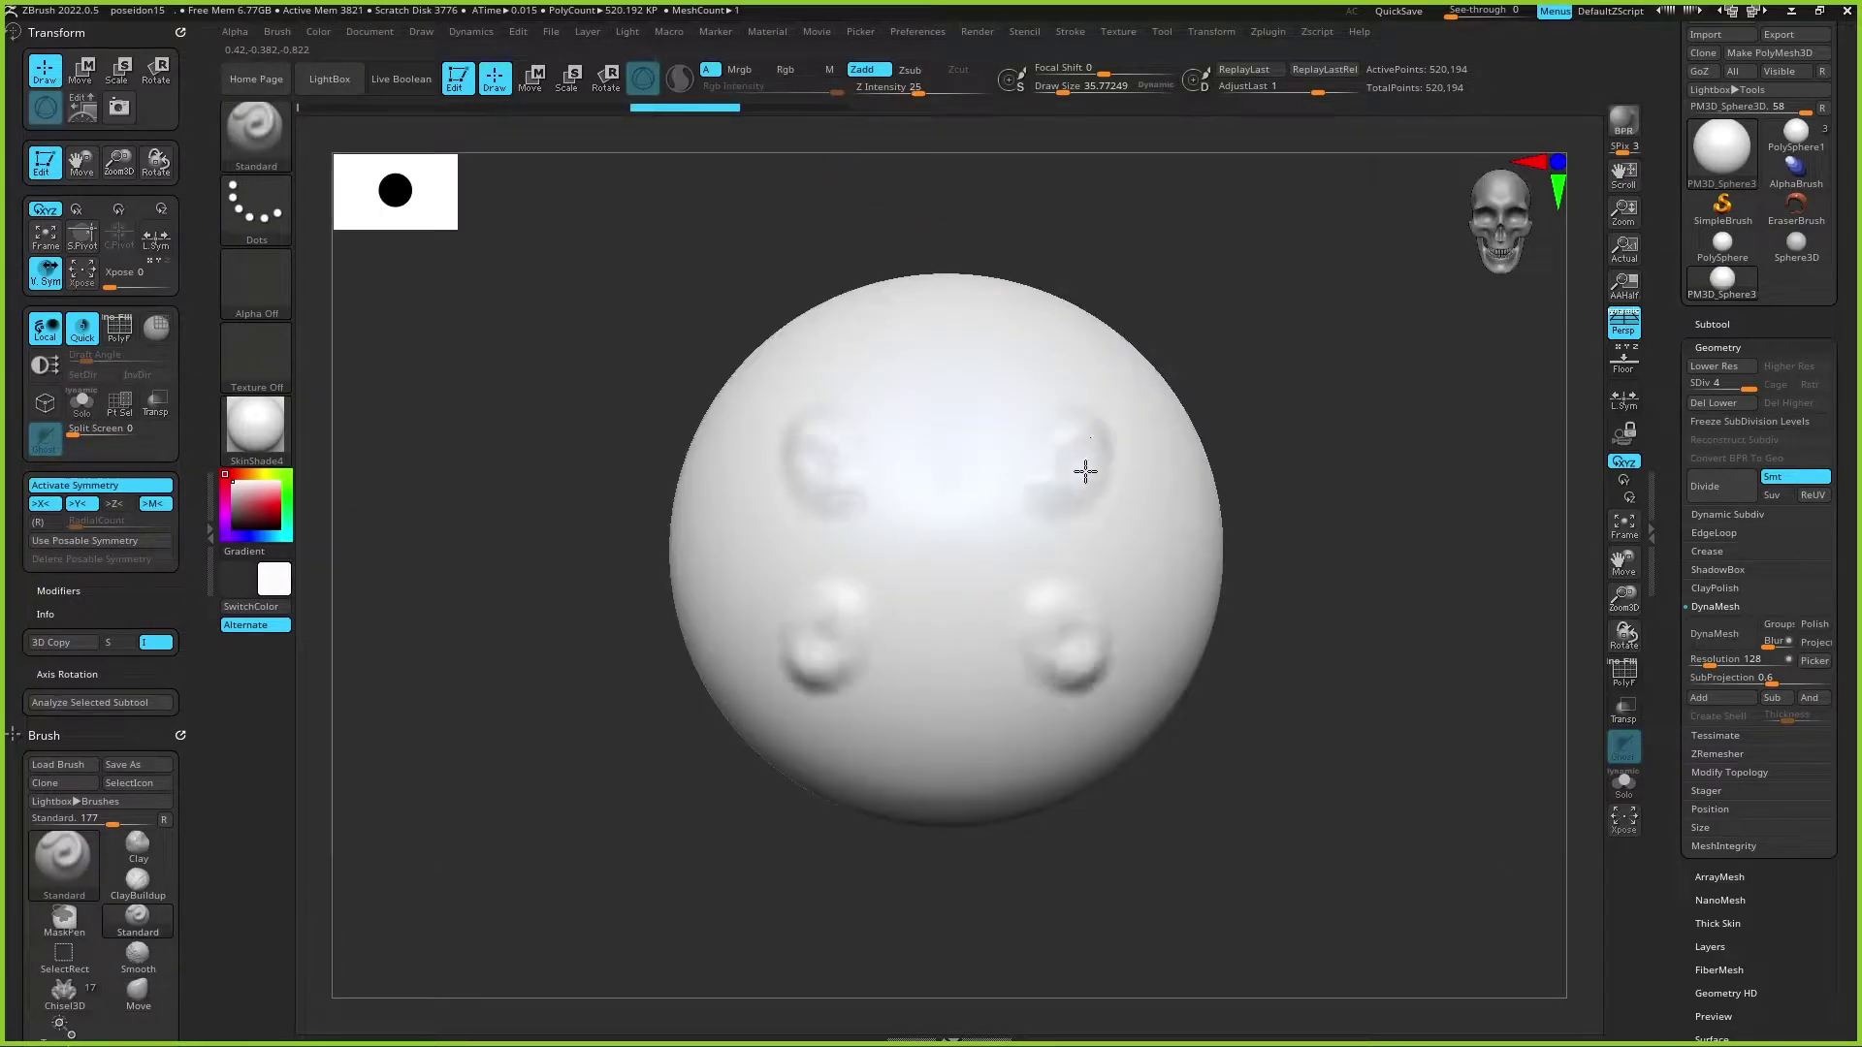
key(ctrl+z)
key(ctrl+z)
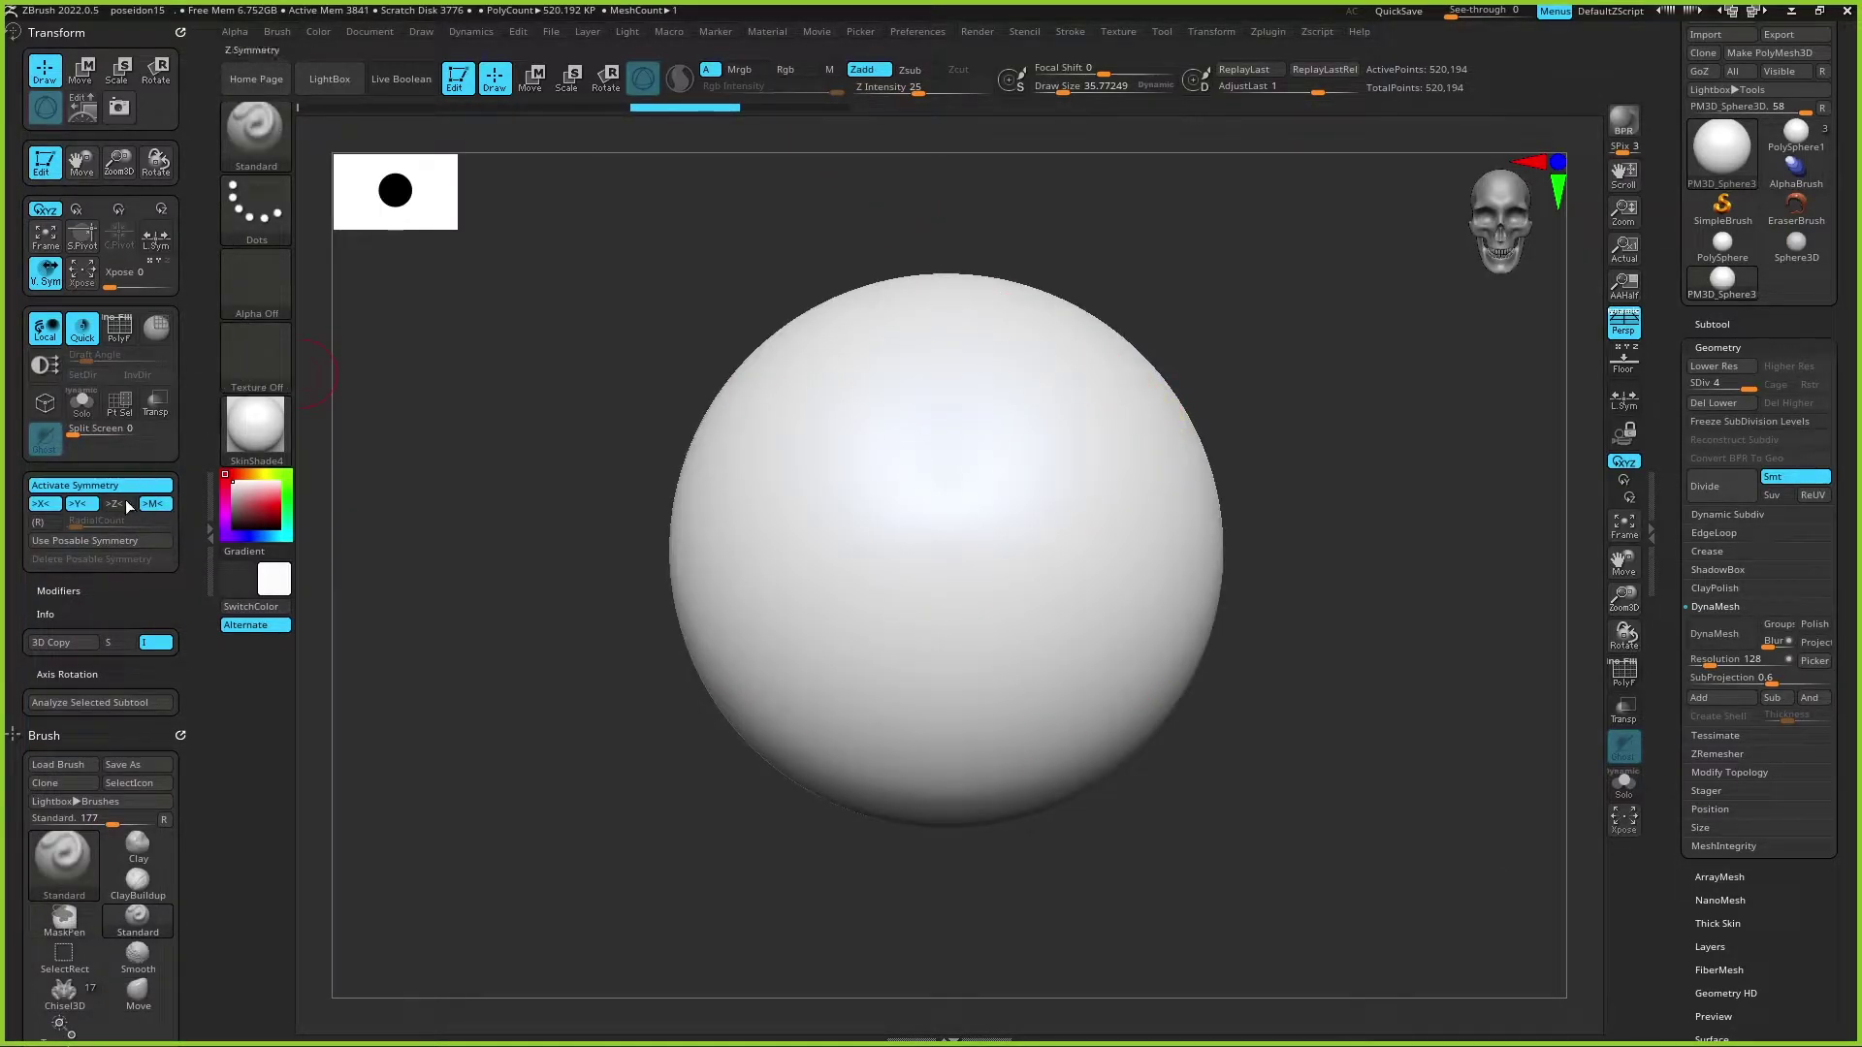
click(124, 504)
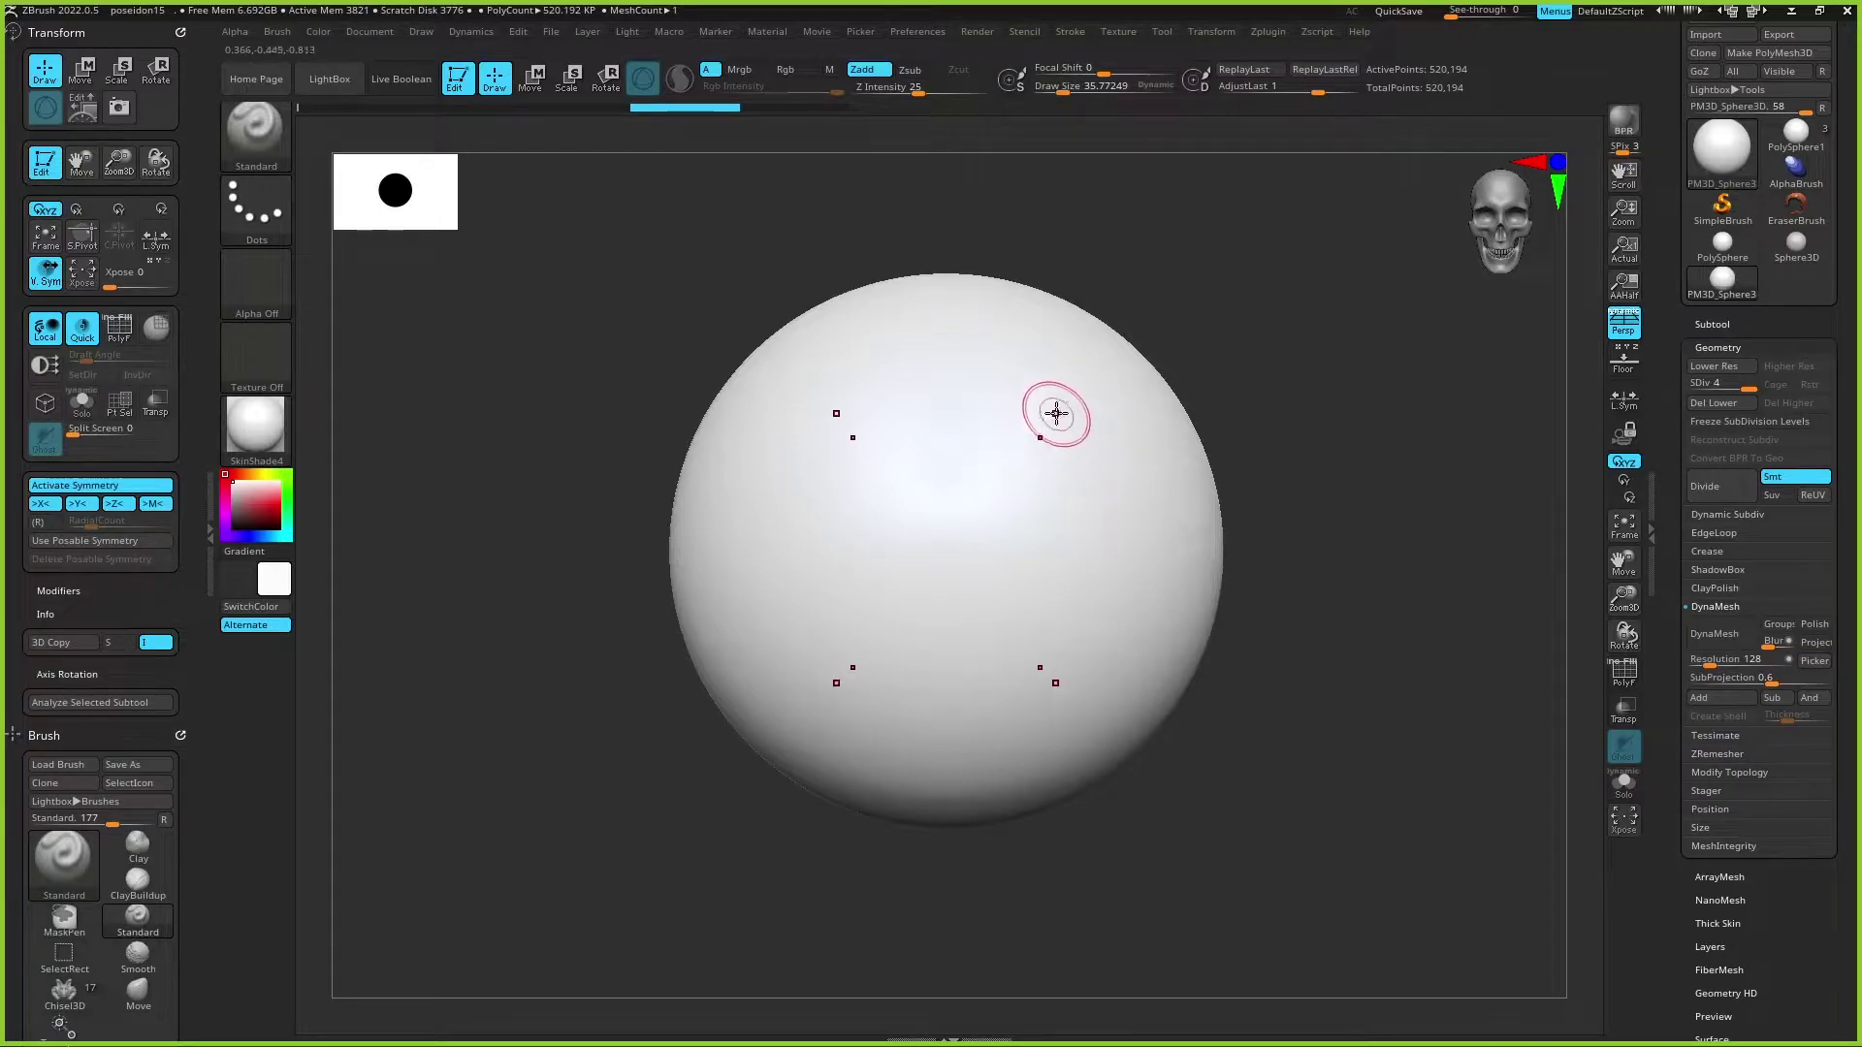
drag(1057, 416, 1052, 405)
mouse_move(1261, 504)
mouse_down()
mouse_move(1306, 440)
mouse_move(1134, 676)
mouse_up()
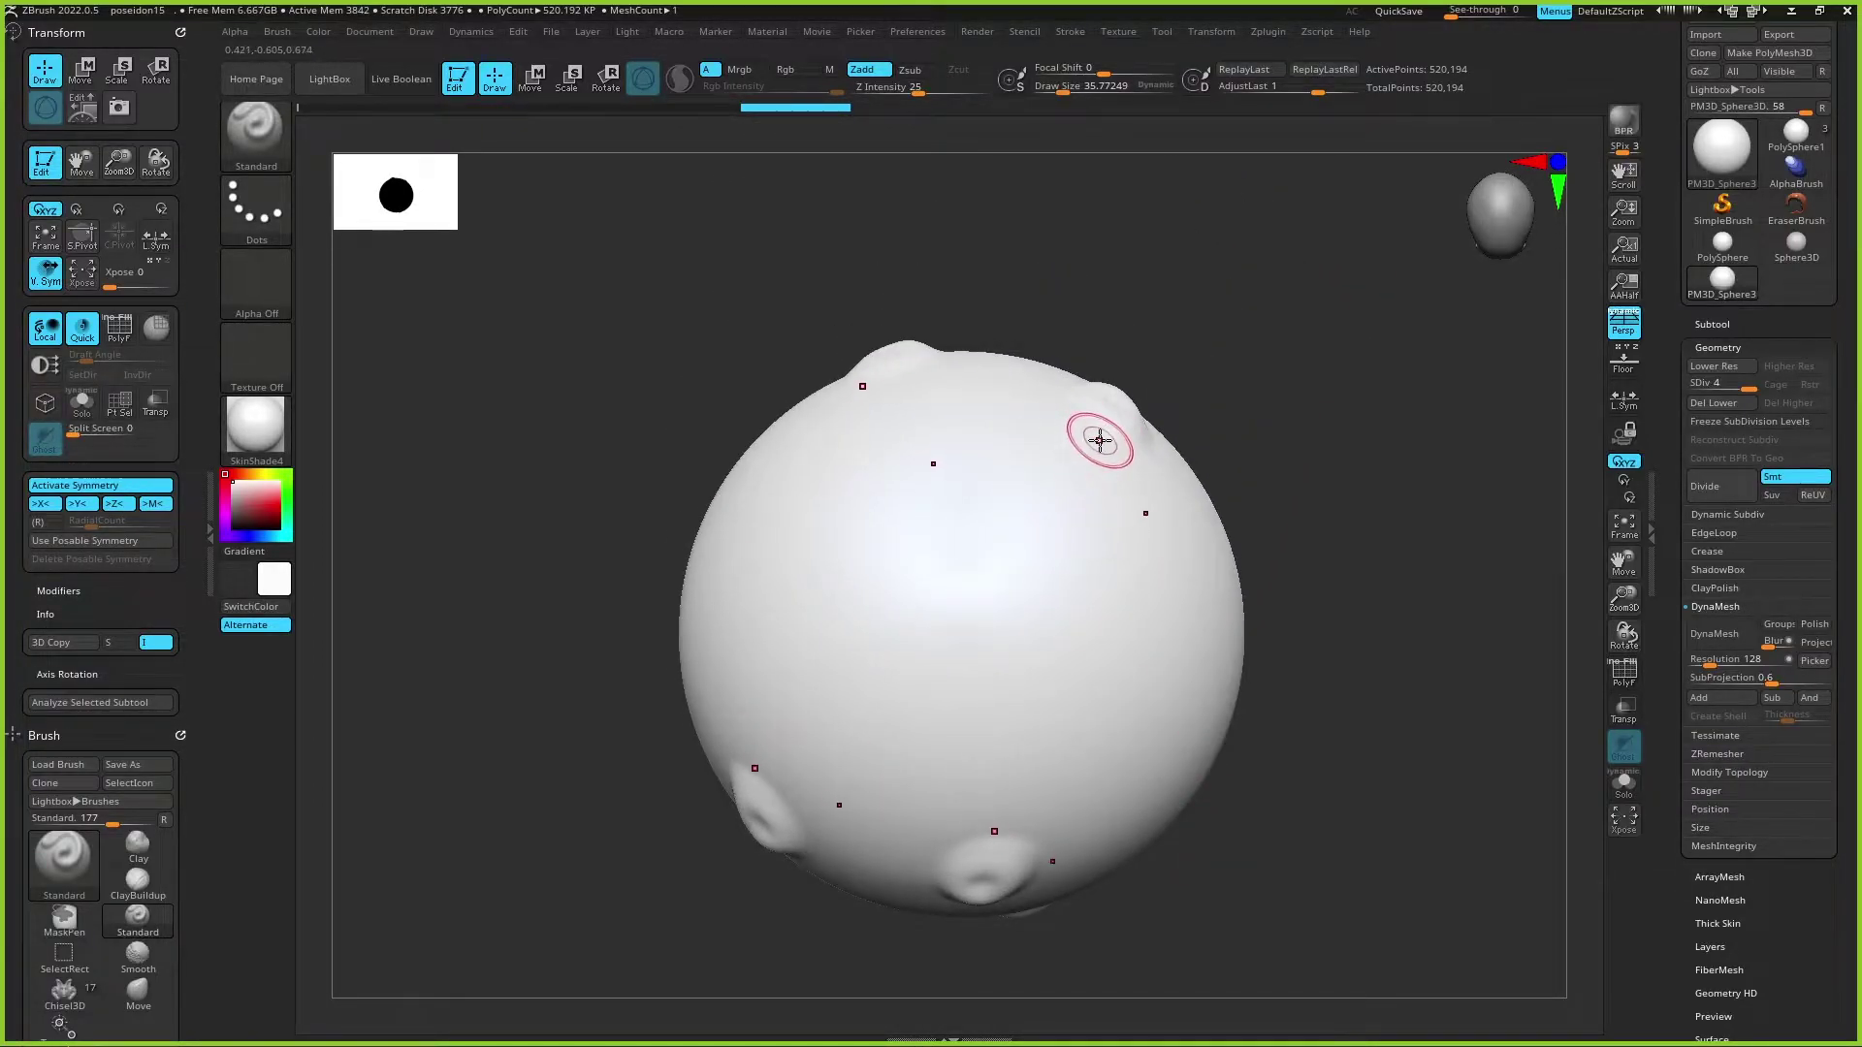
click(1046, 522)
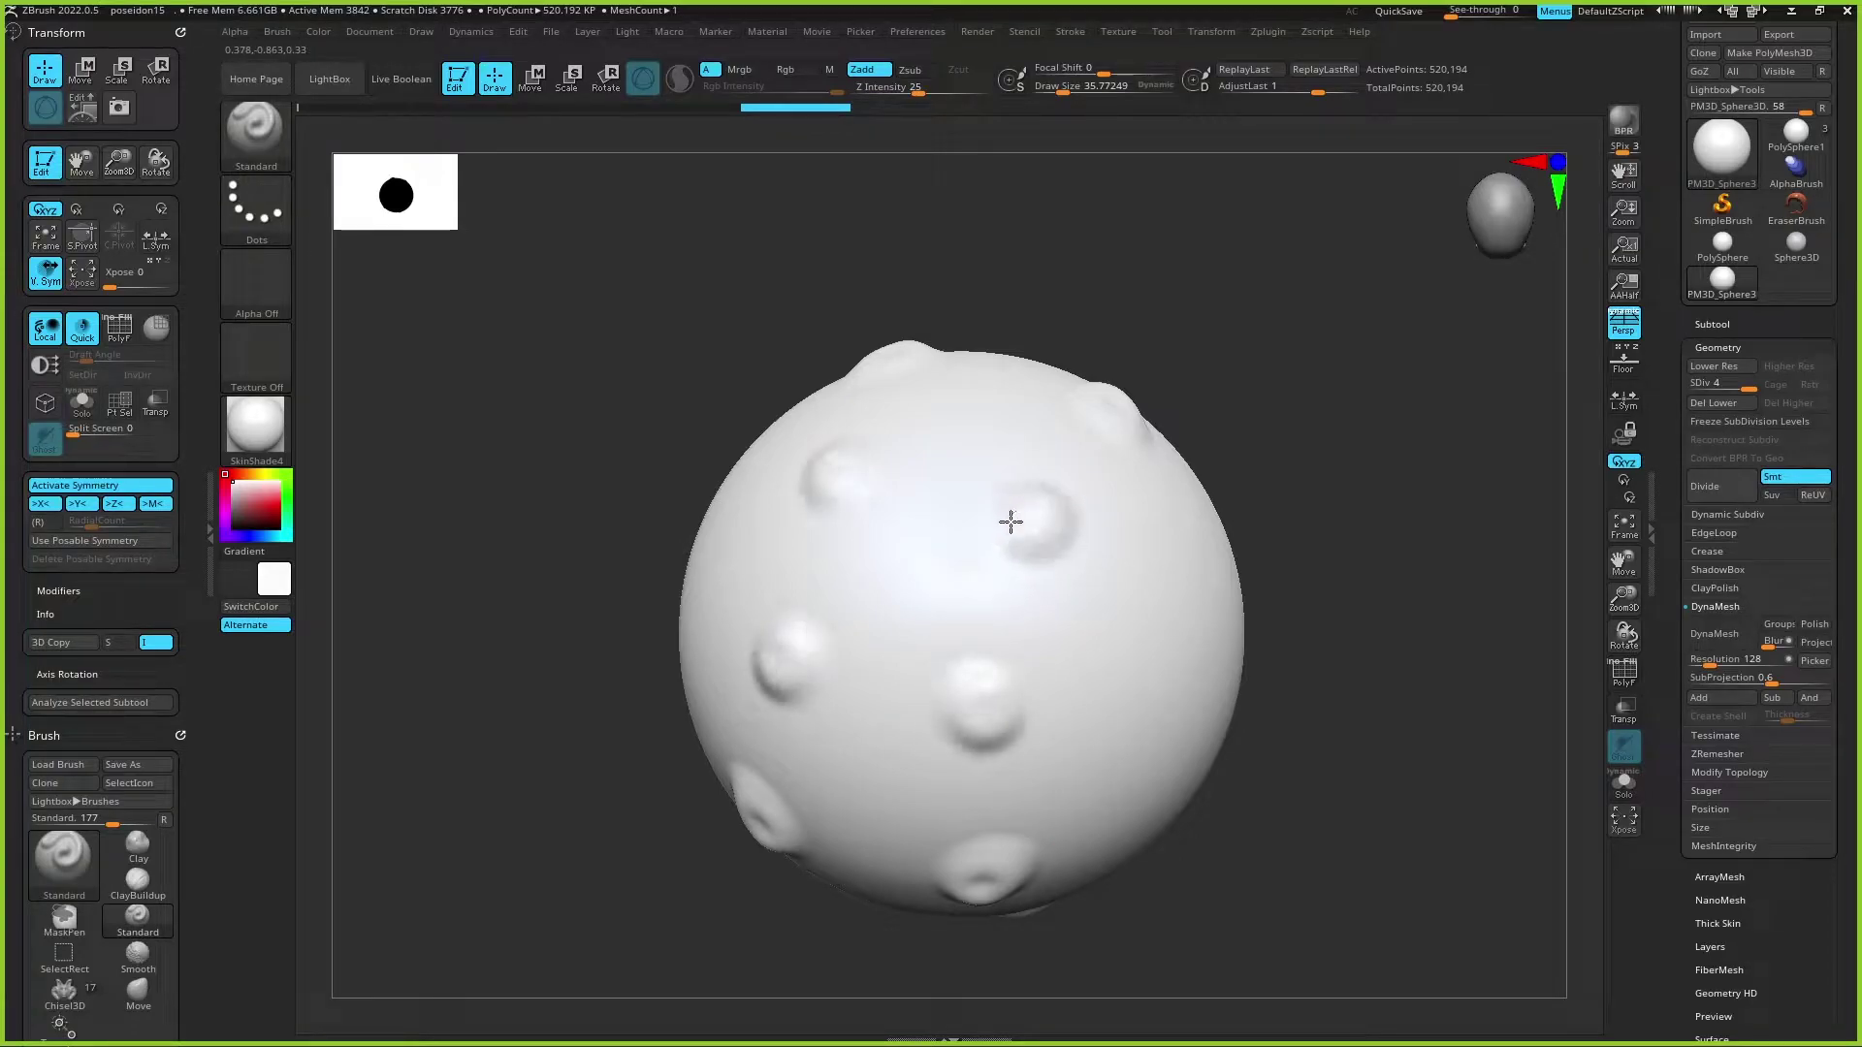
mouse_move(1260, 572)
mouse_down()
mouse_move(1387, 540)
mouse_move(1409, 416)
mouse_move(1355, 402)
mouse_up()
key(ctrl+z)
Step: Turn on radial symmetry with RadialCount 8, sculpt test ridges and bumps, then smooth them away
key(ctrl+z)
key(ctrl+z)
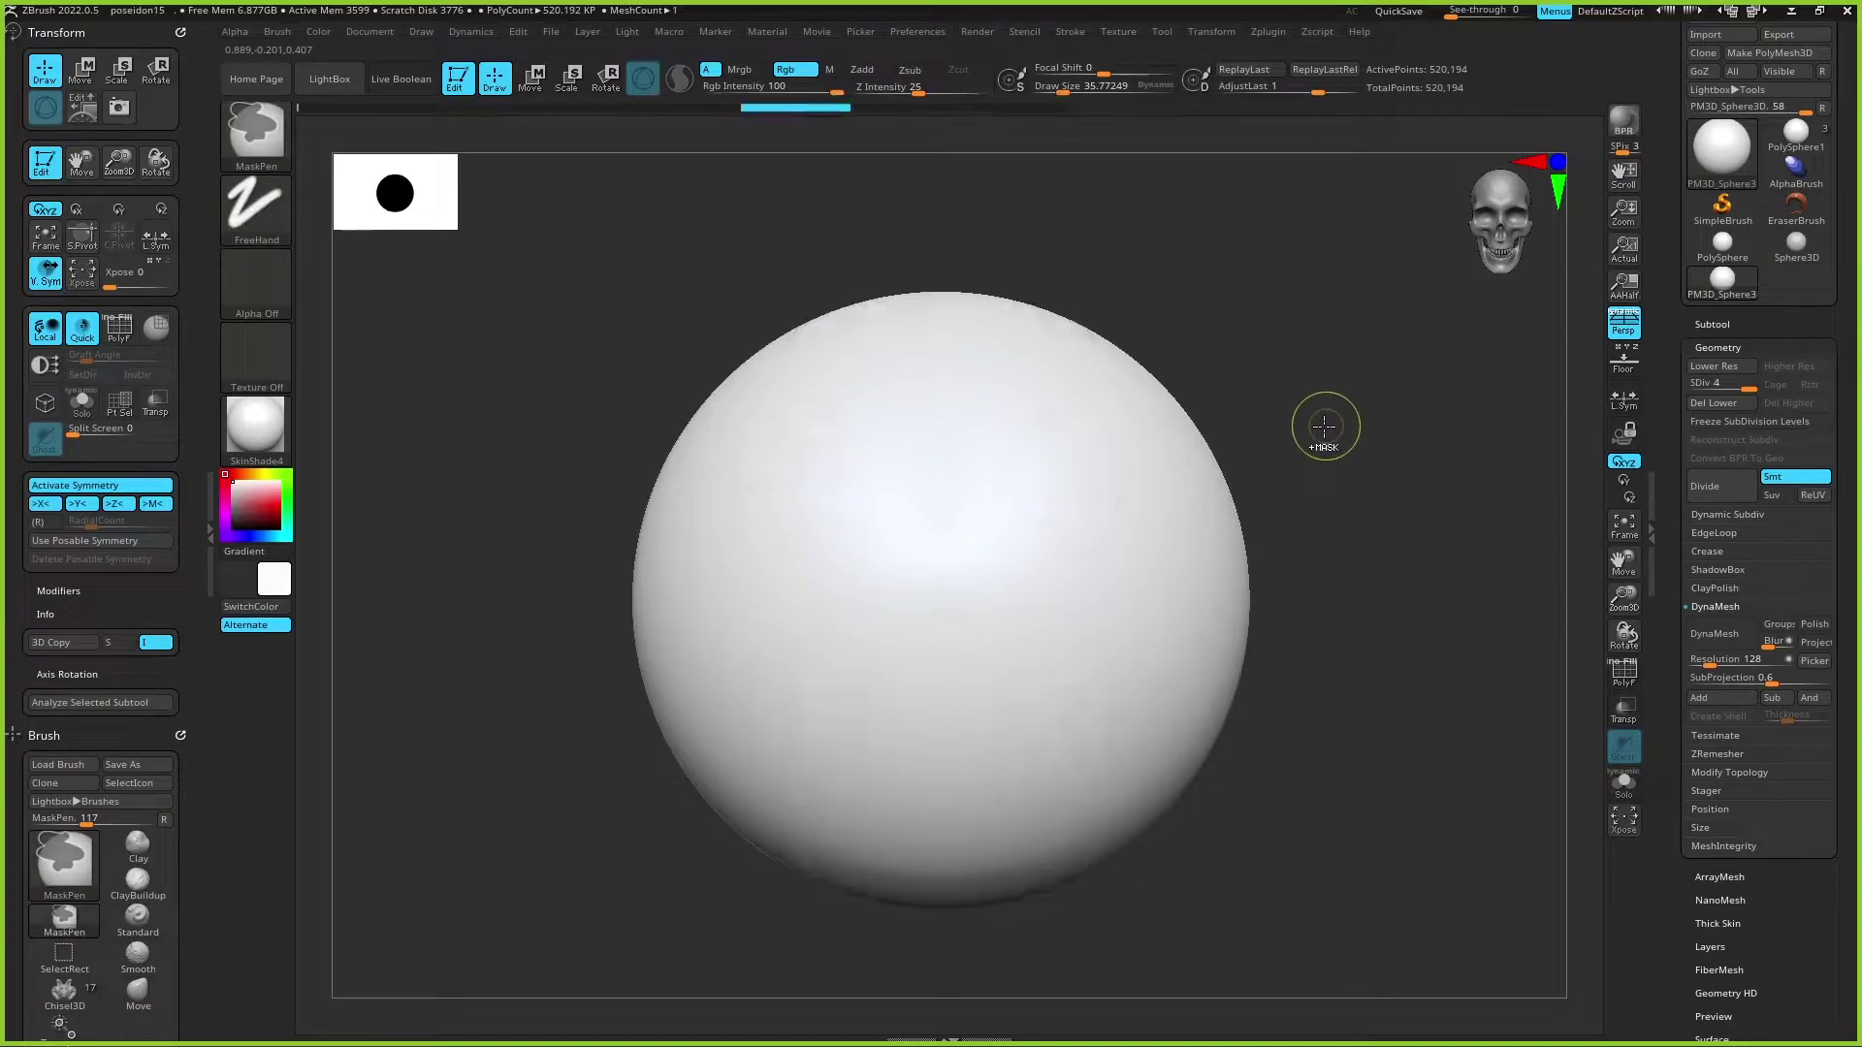
key(ctrl+z)
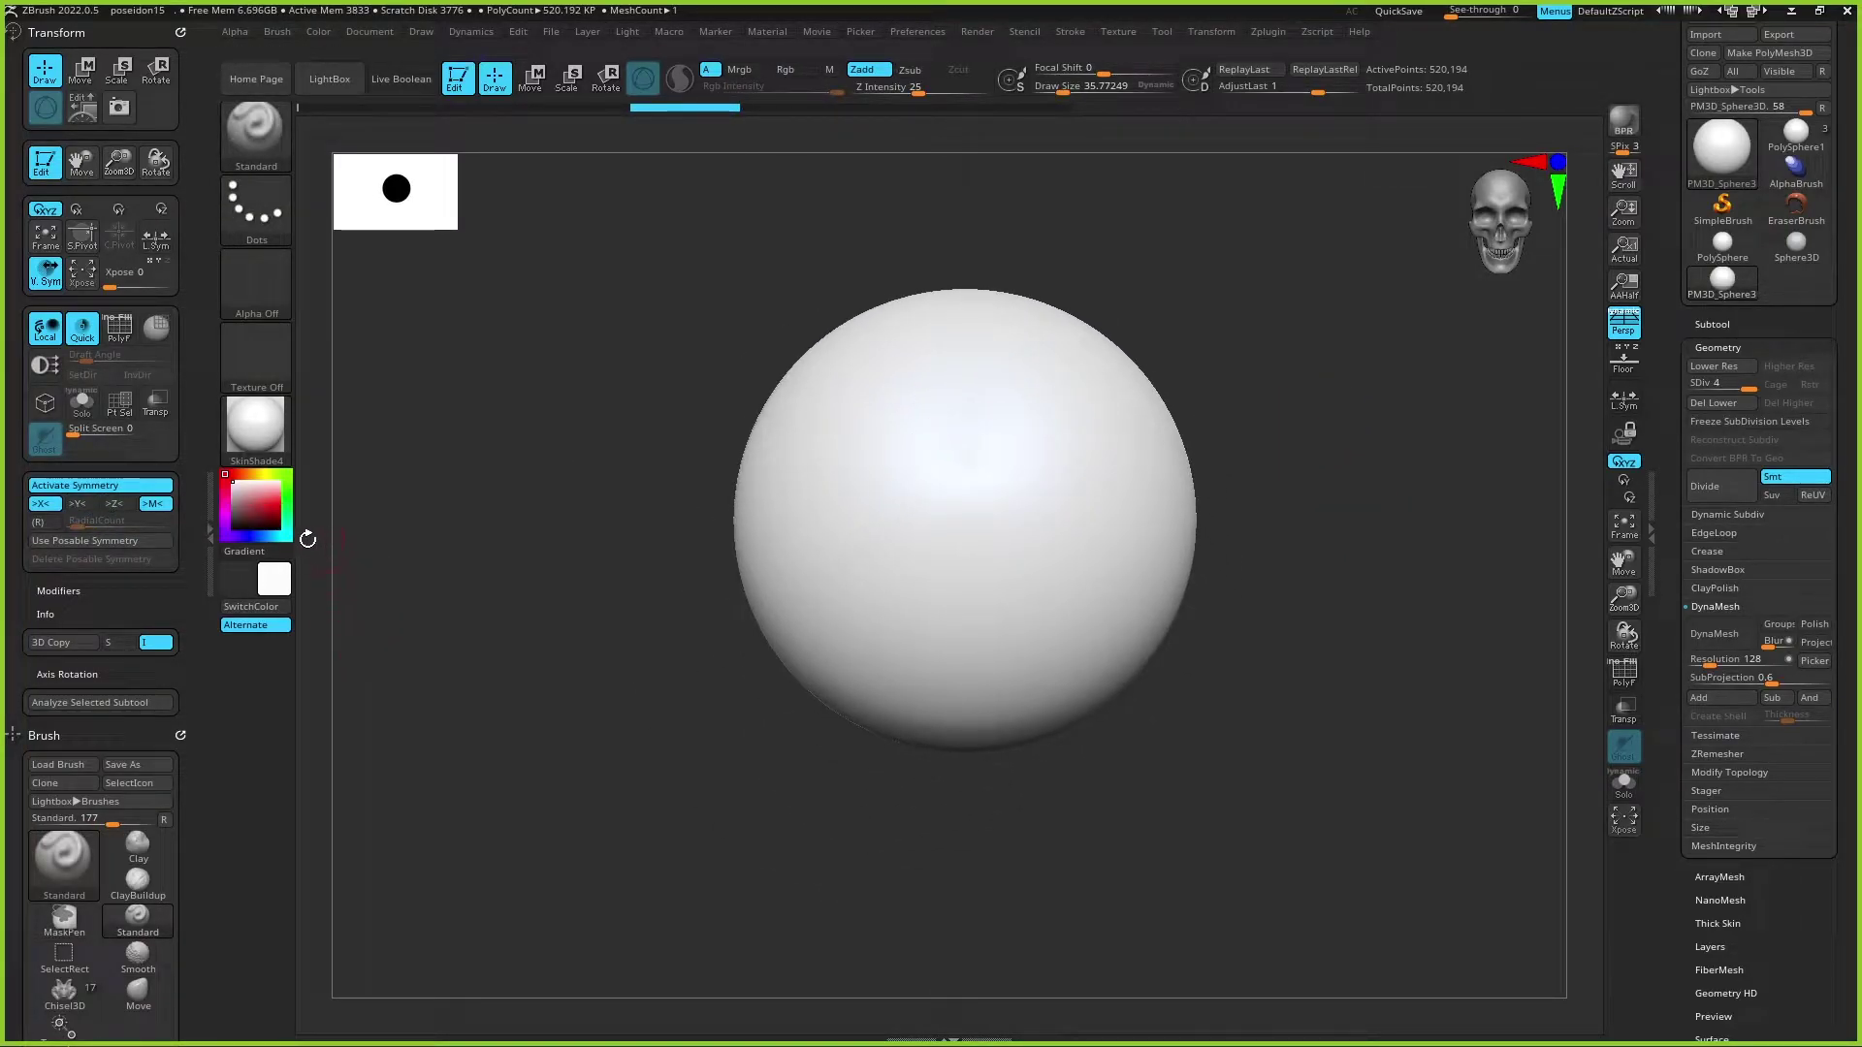
click(47, 528)
click(78, 521)
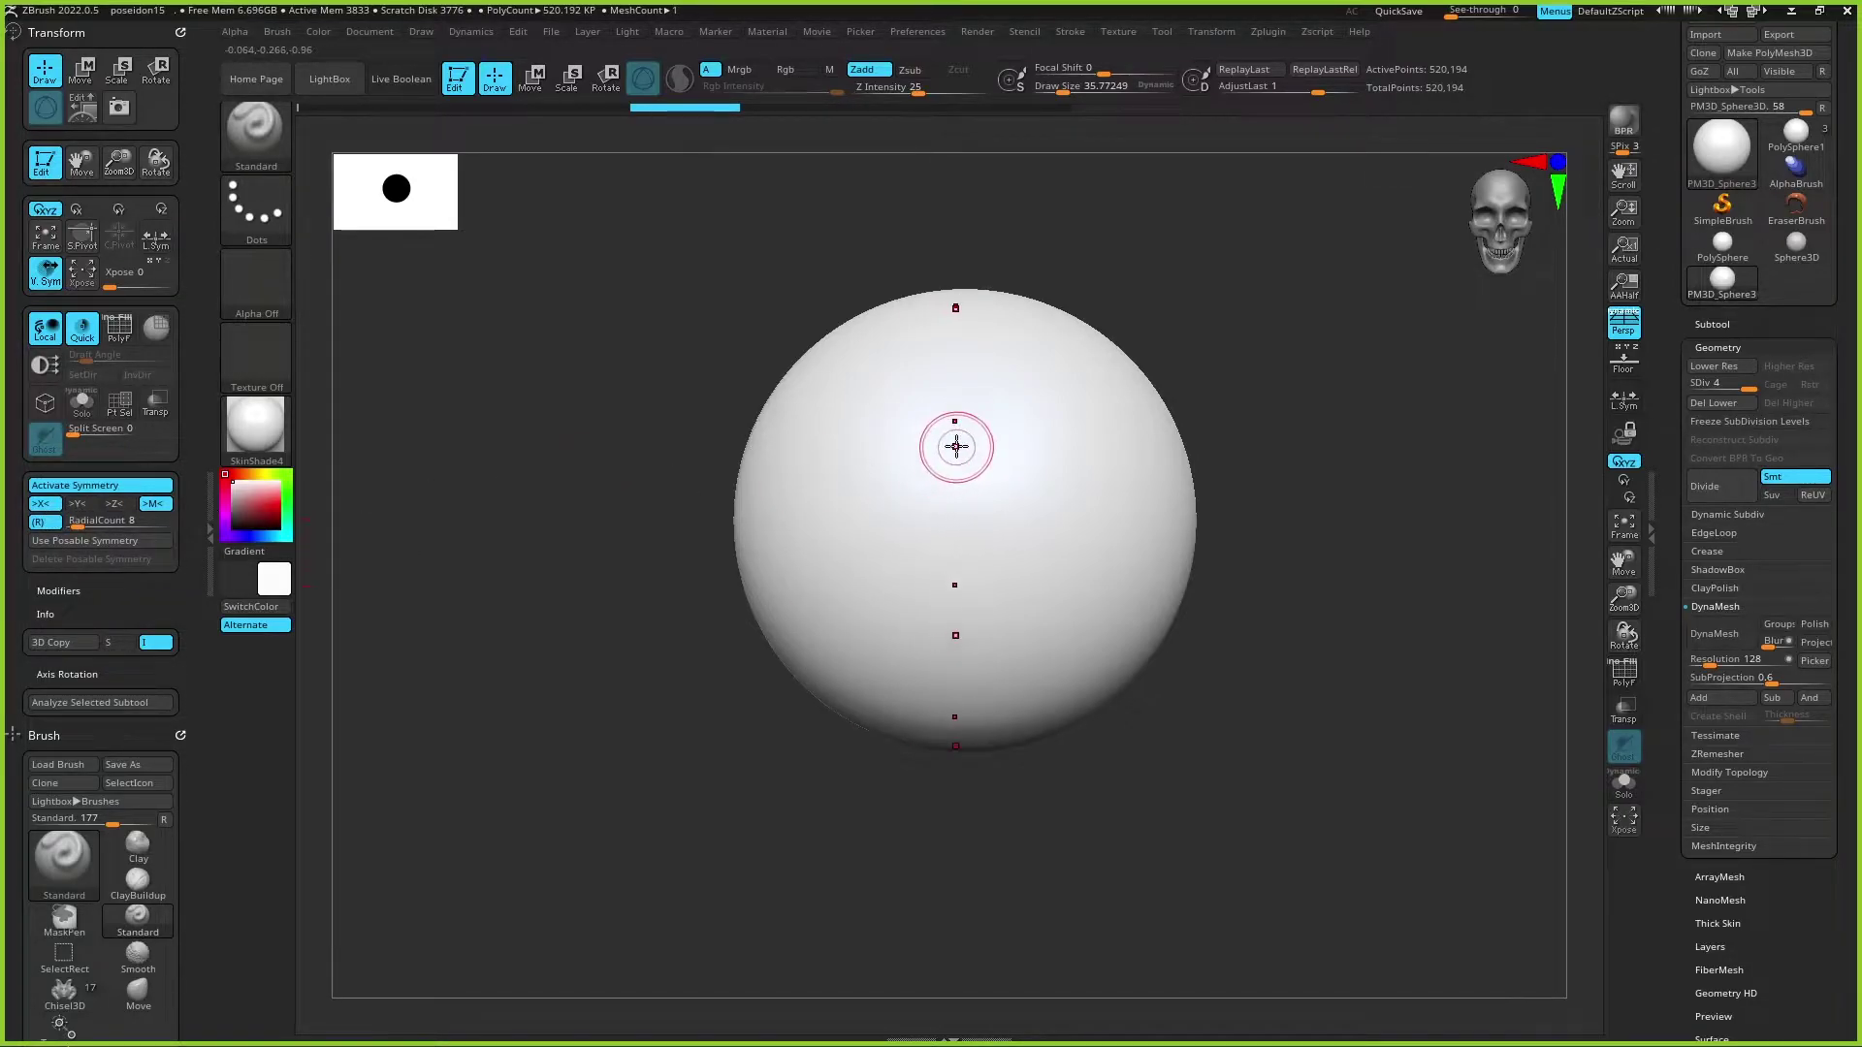
mouse_move(960, 527)
mouse_down()
mouse_move(960, 403)
mouse_move(959, 460)
mouse_up()
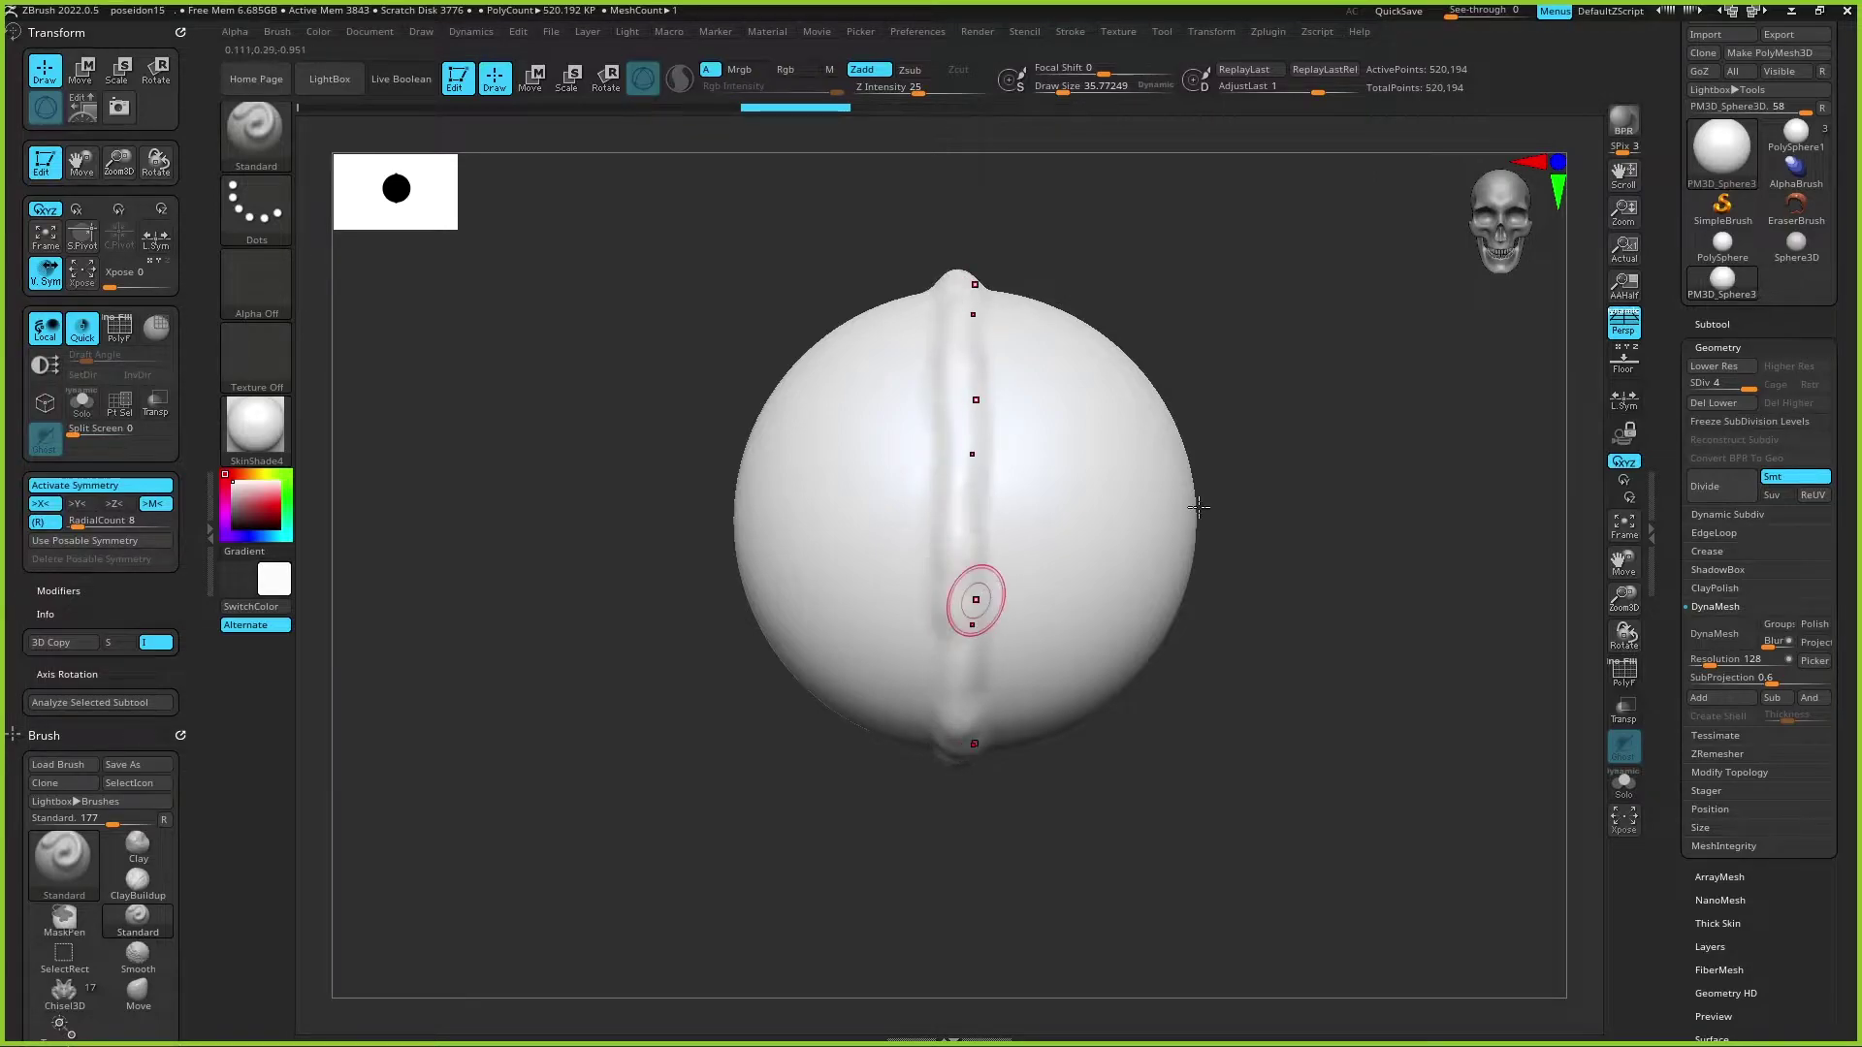
mouse_move(968, 607)
right_down()
mouse_move(1329, 474)
mouse_move(1026, 411)
right_up()
mouse_move(1144, 435)
mouse_down()
mouse_move(1110, 503)
mouse_move(1122, 420)
mouse_up()
right_drag(1122, 420, 838, 559)
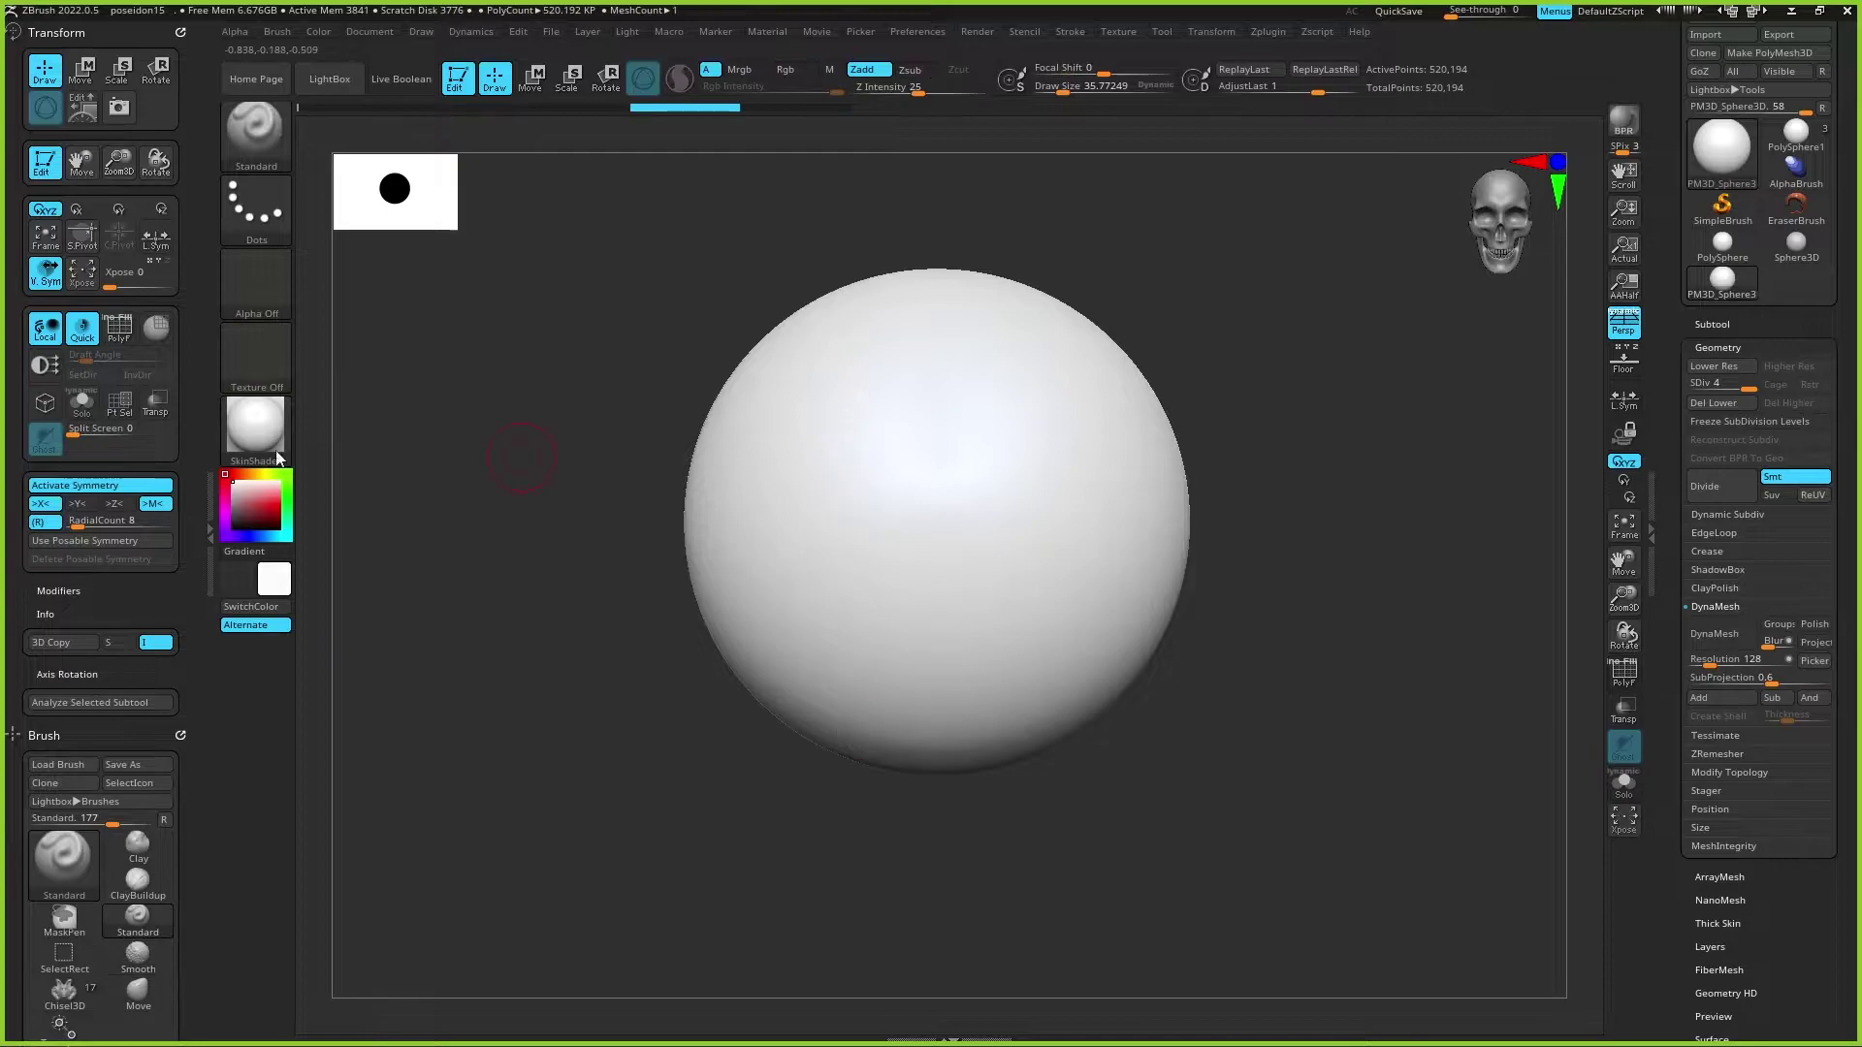
Step: Switch radial symmetry to the Y axis, sculpt rings of eight ridges, and undo them
click(43, 503)
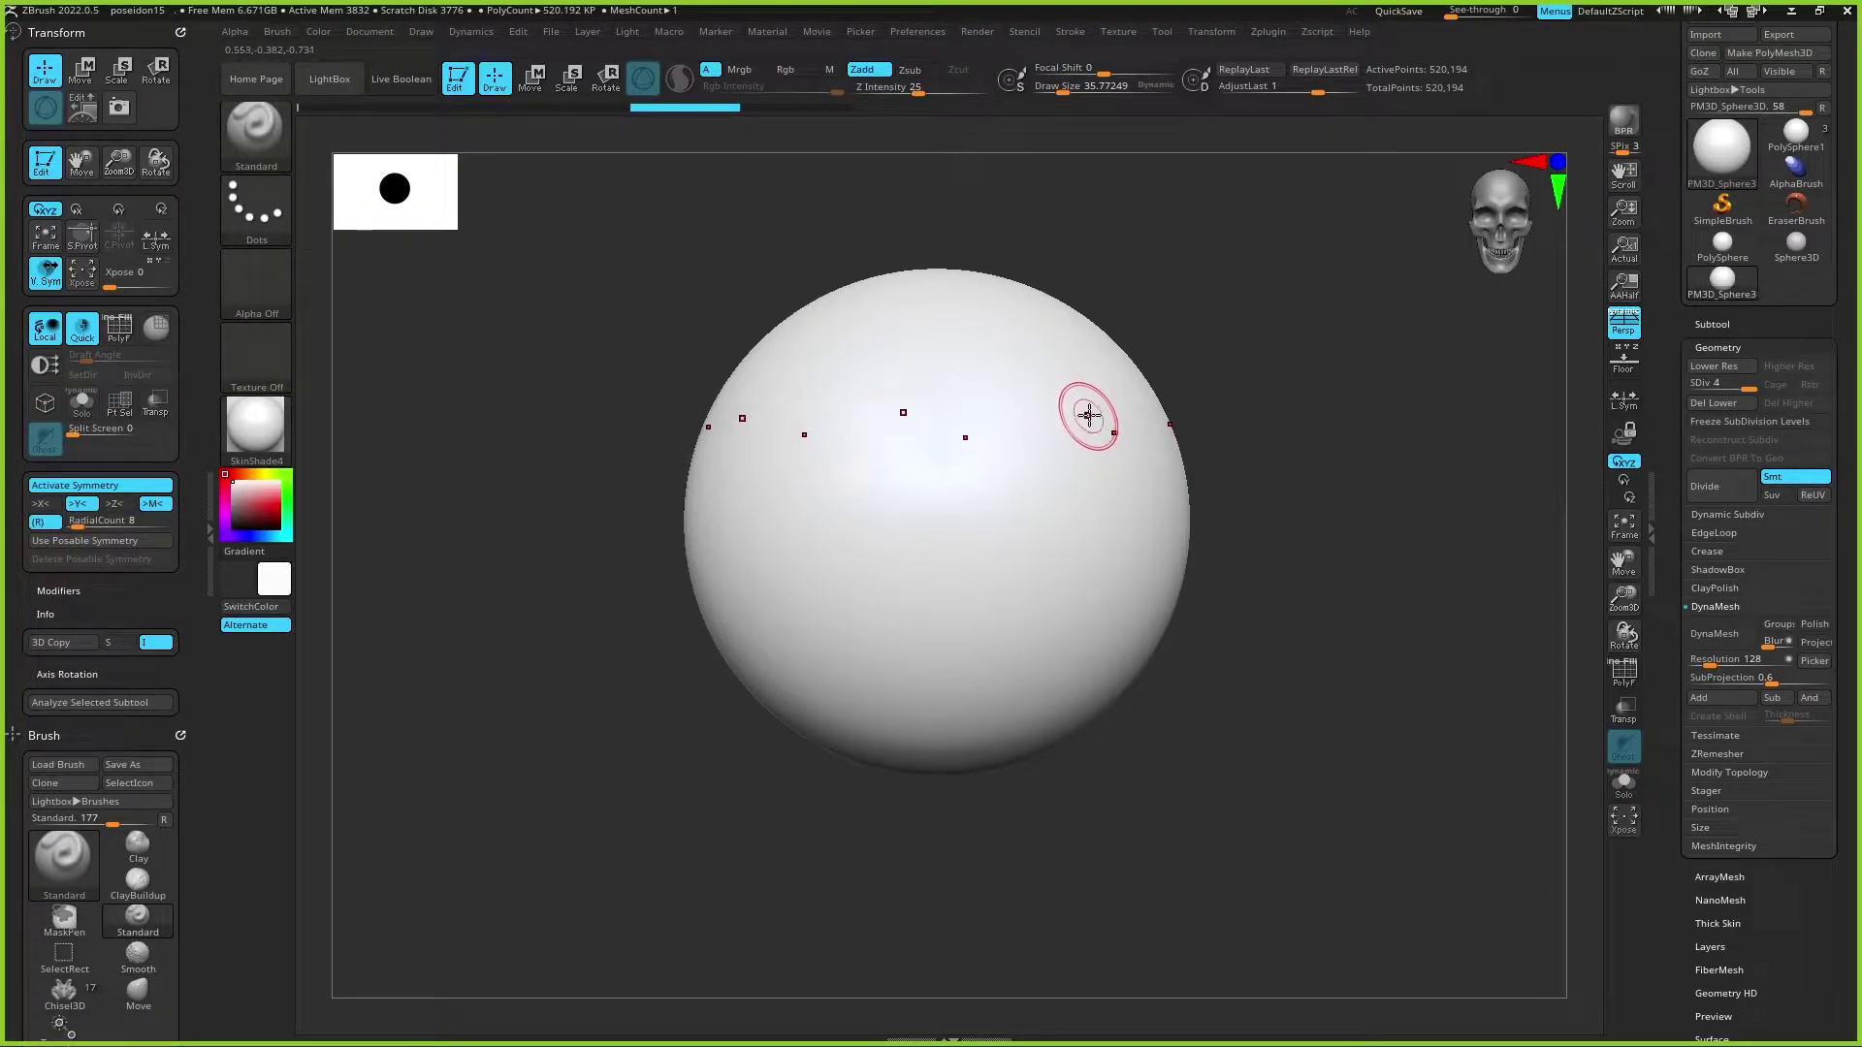
drag(1082, 414, 836, 391)
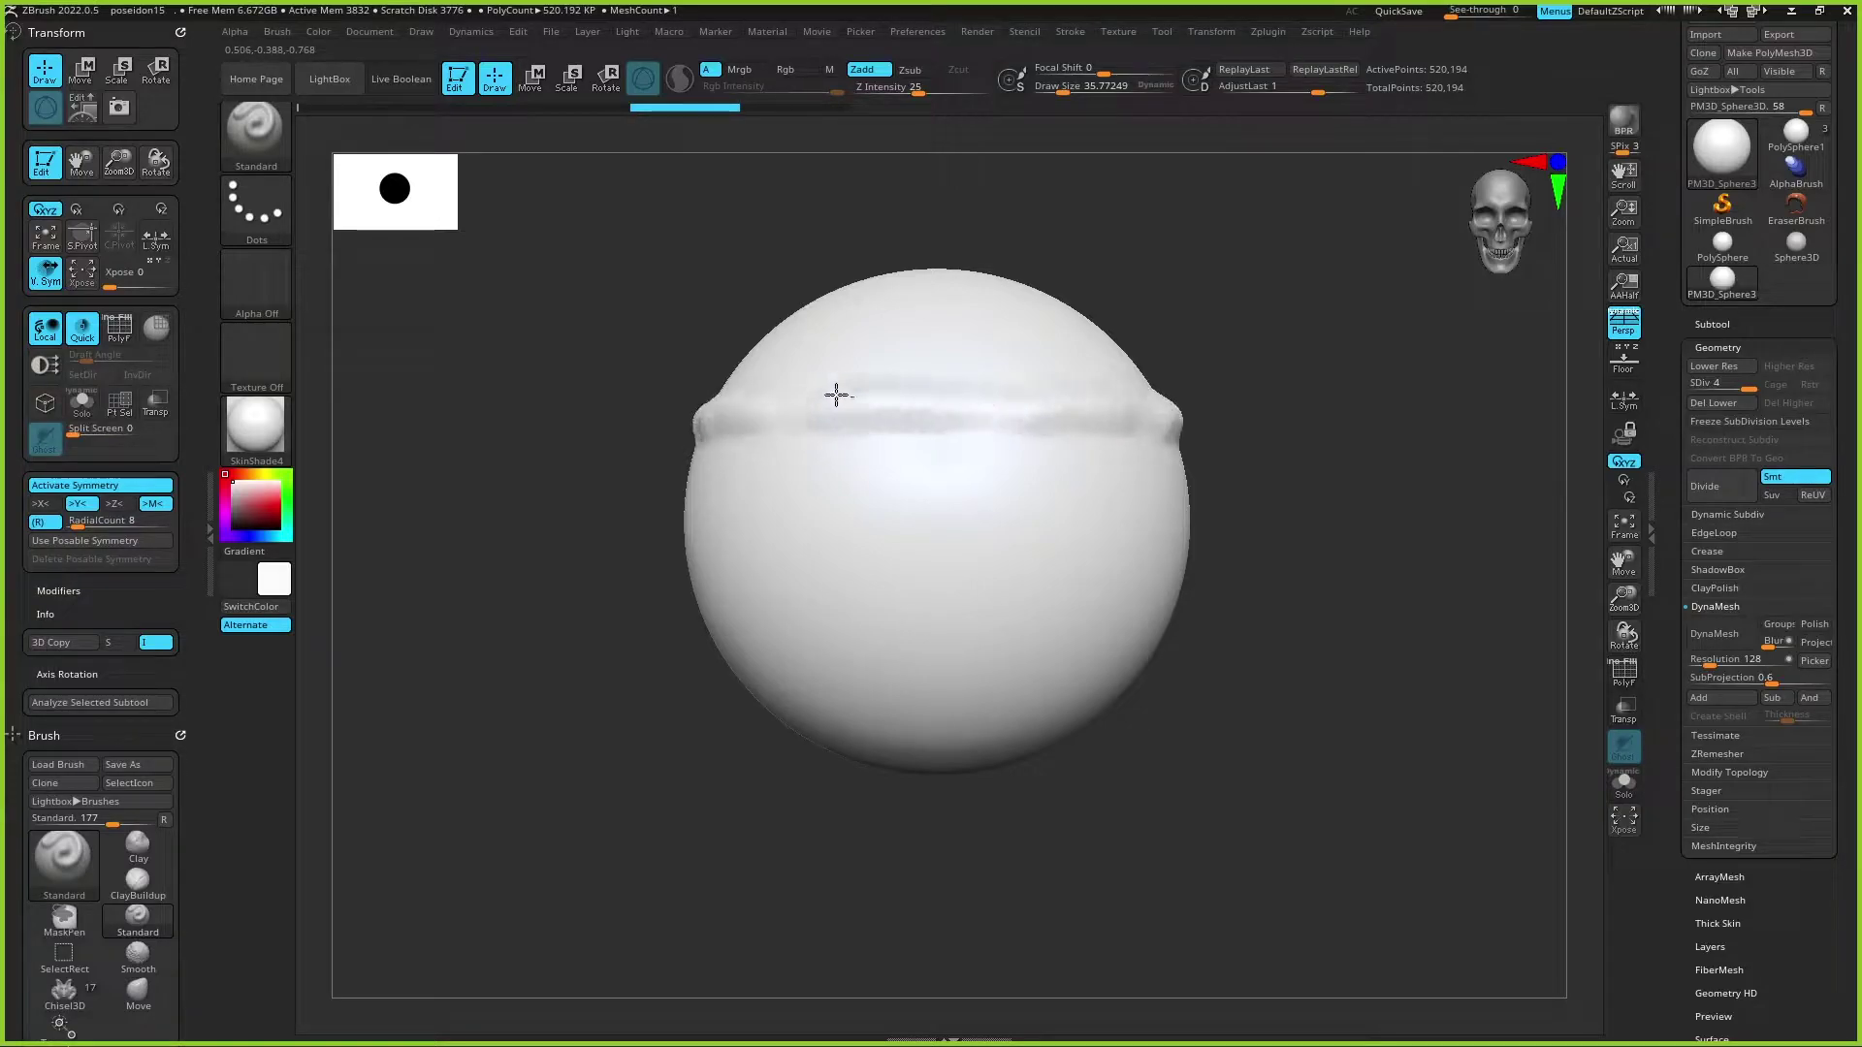
drag(1074, 371, 1352, 445)
key(ctrl+z)
drag(1287, 381, 1346, 407)
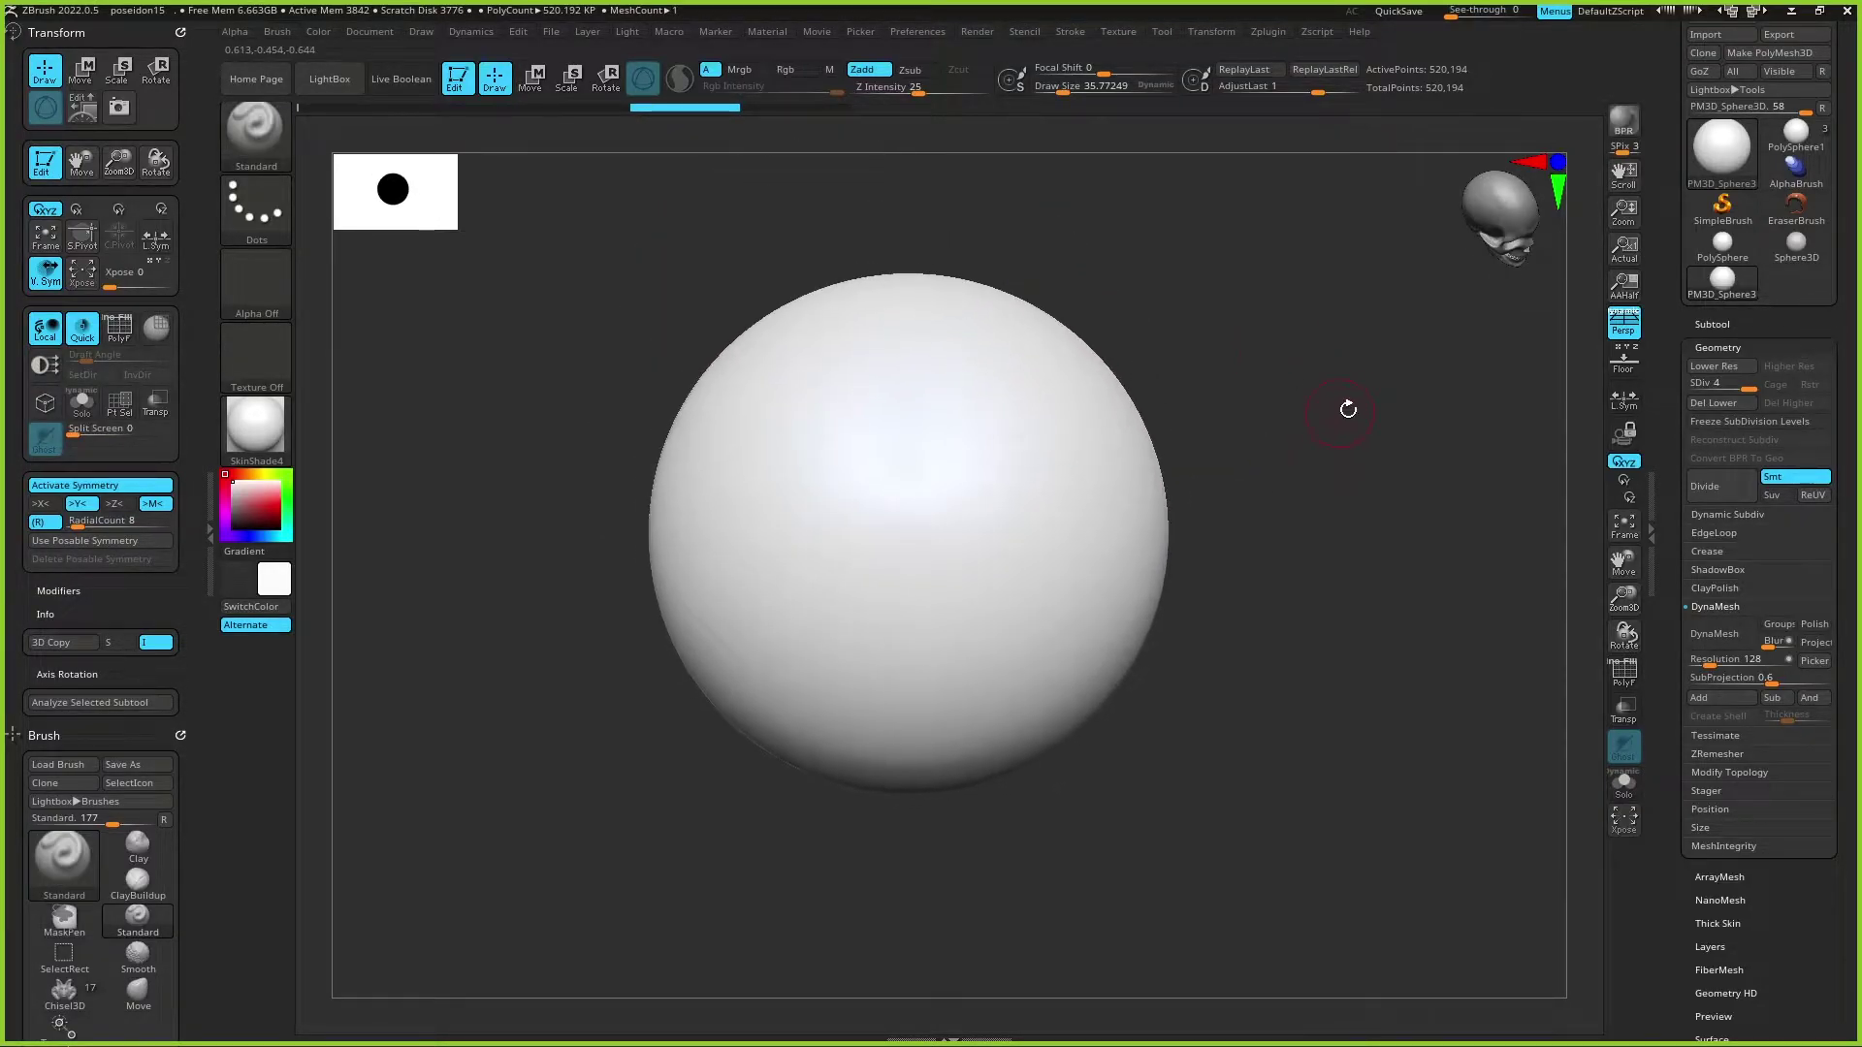
mouse_move(1051, 498)
mouse_down()
mouse_move(1093, 490)
mouse_move(1046, 519)
mouse_move(1115, 621)
mouse_up()
mouse_move(1261, 631)
mouse_down()
mouse_move(1326, 582)
mouse_move(1300, 483)
mouse_up()
key(ctrl+z)
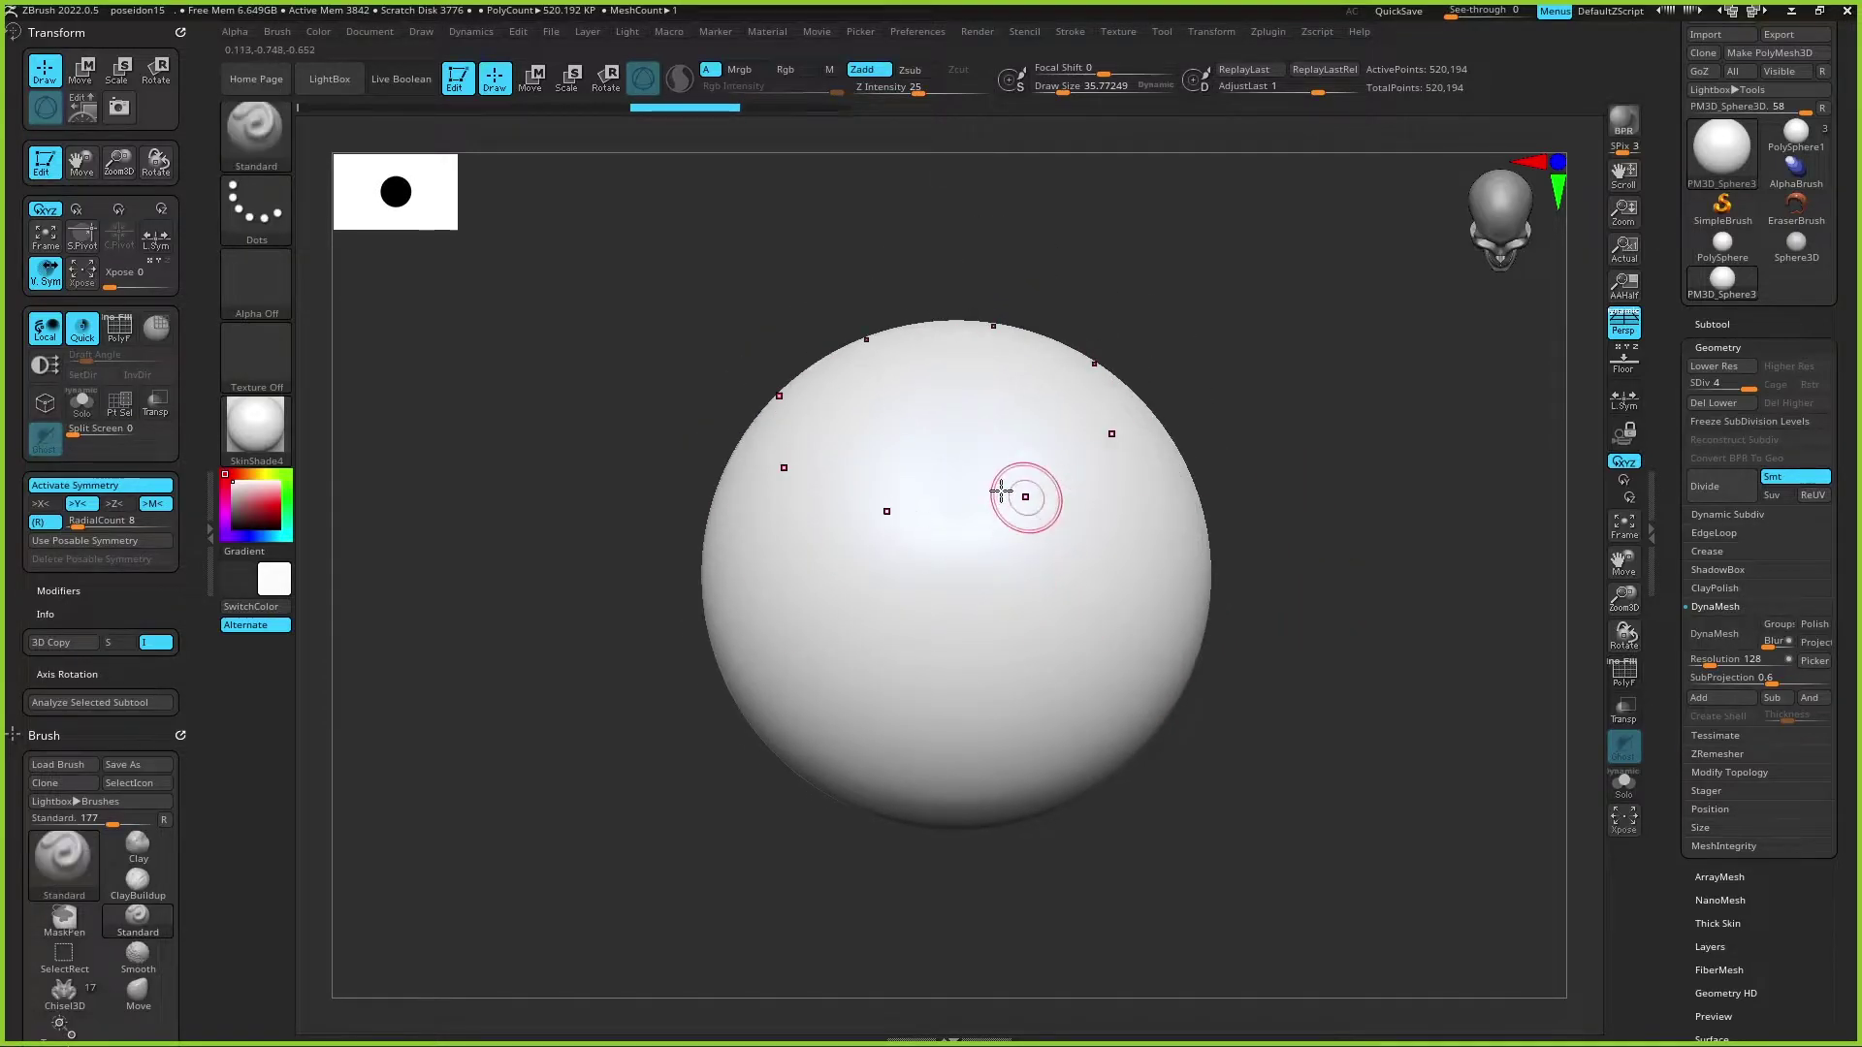
Step: Switch radial symmetry to the Z axis, carve a ring of front ridges, and undo it
click(117, 505)
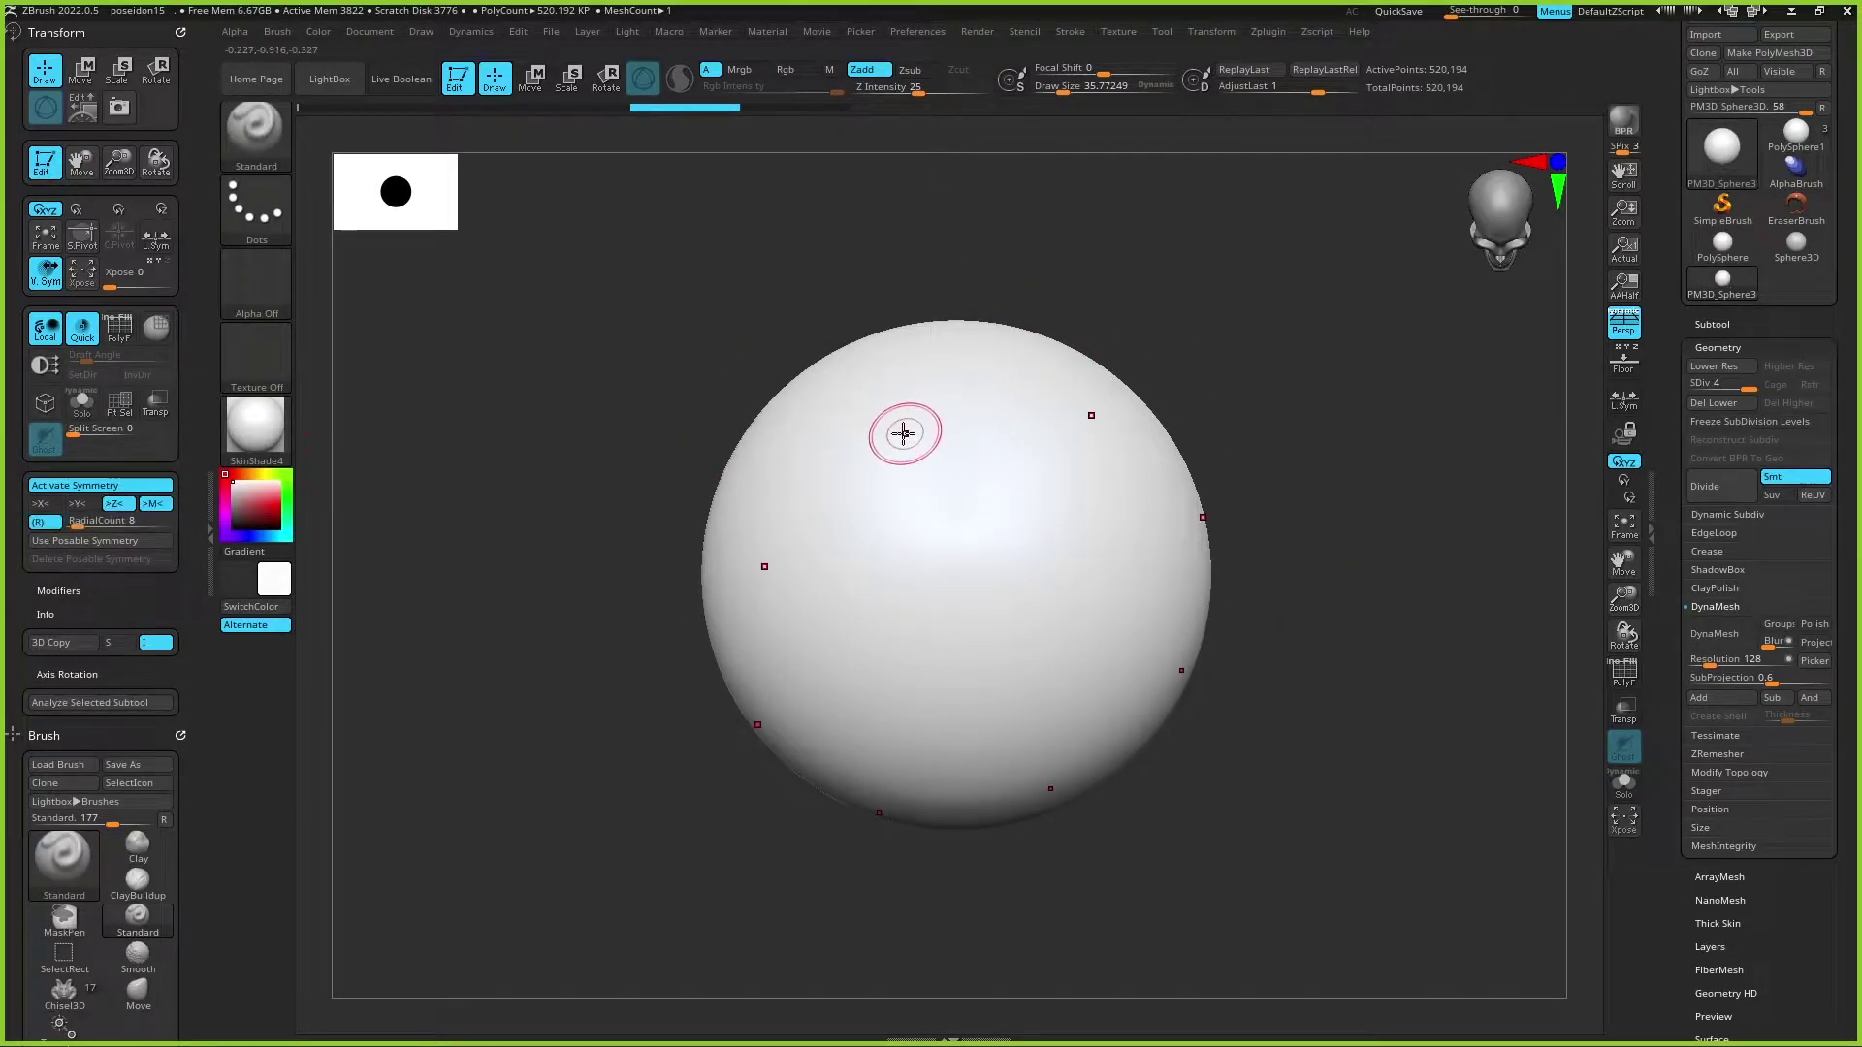
drag(1260, 309, 1313, 208)
mouse_move(1060, 486)
mouse_down()
mouse_move(1123, 576)
mouse_move(1052, 624)
mouse_move(1001, 607)
mouse_up()
key(ctrl+z)
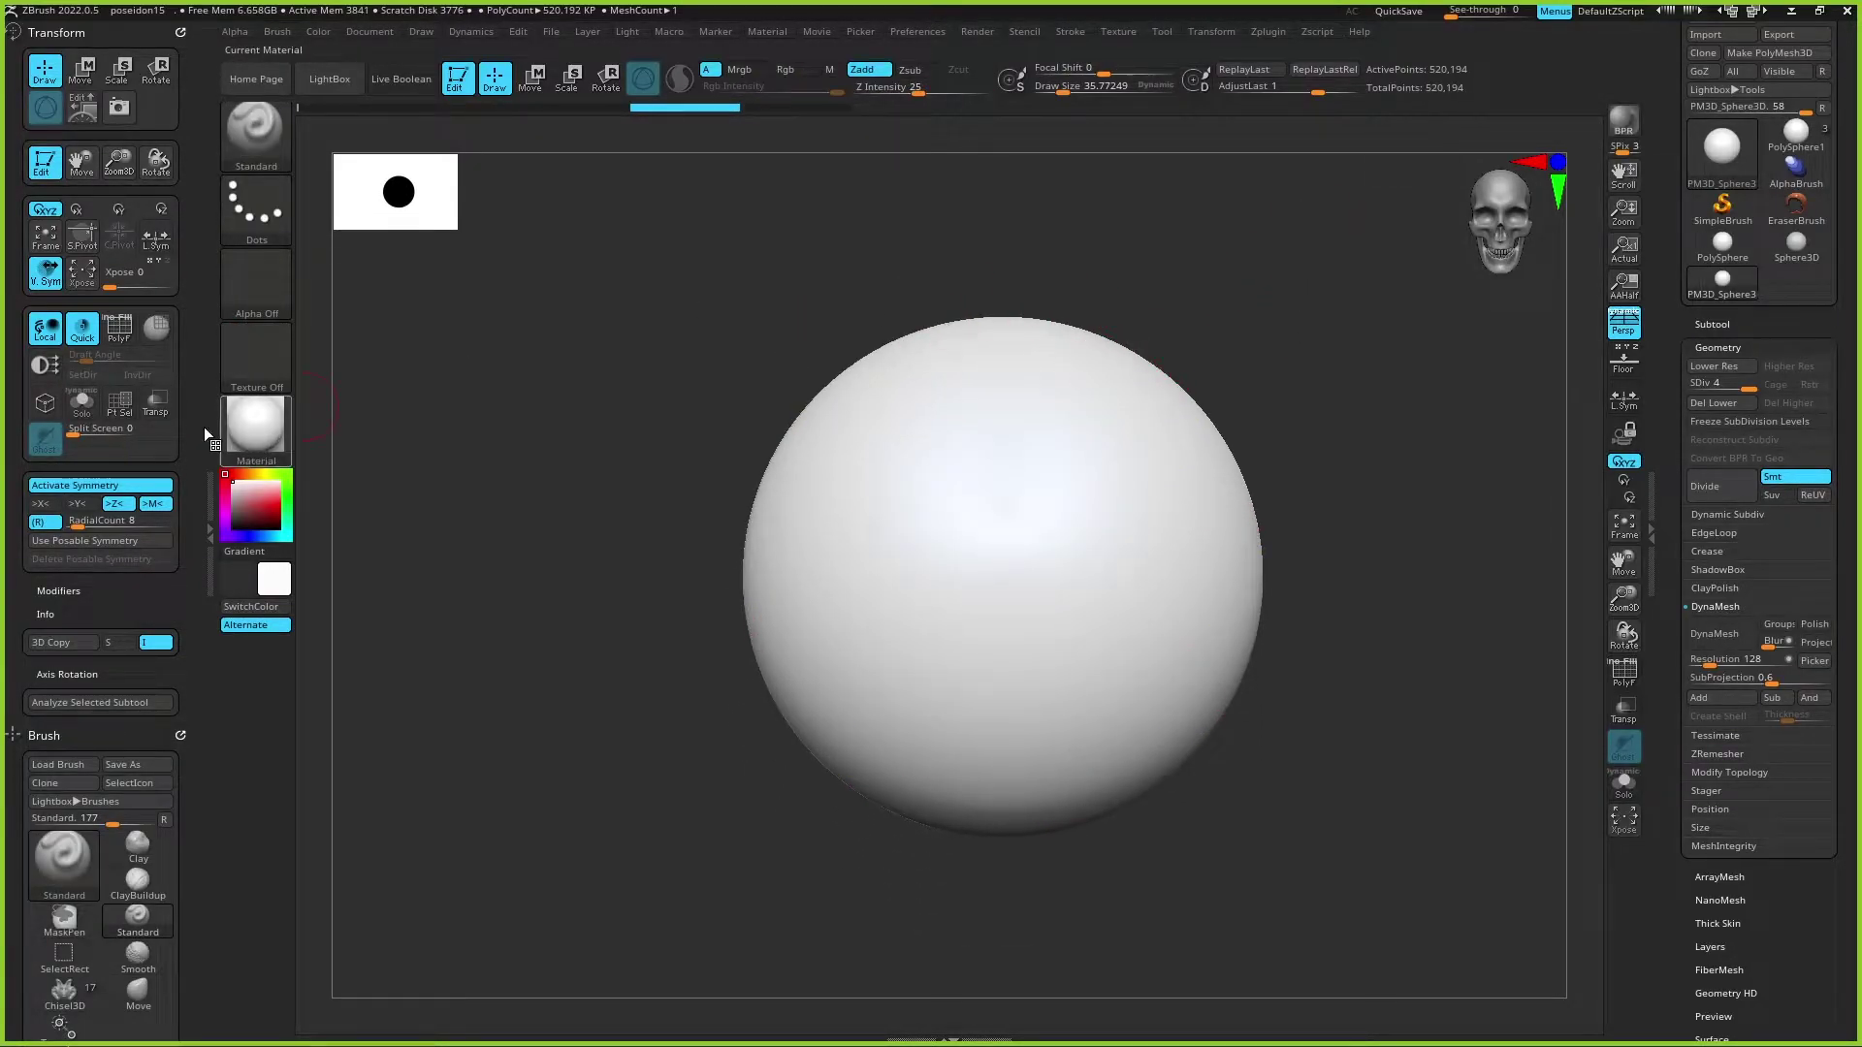
Step: Set radial symmetry around Y with RadialCount 39, sculpt ring grooves, then undo them all
click(41, 504)
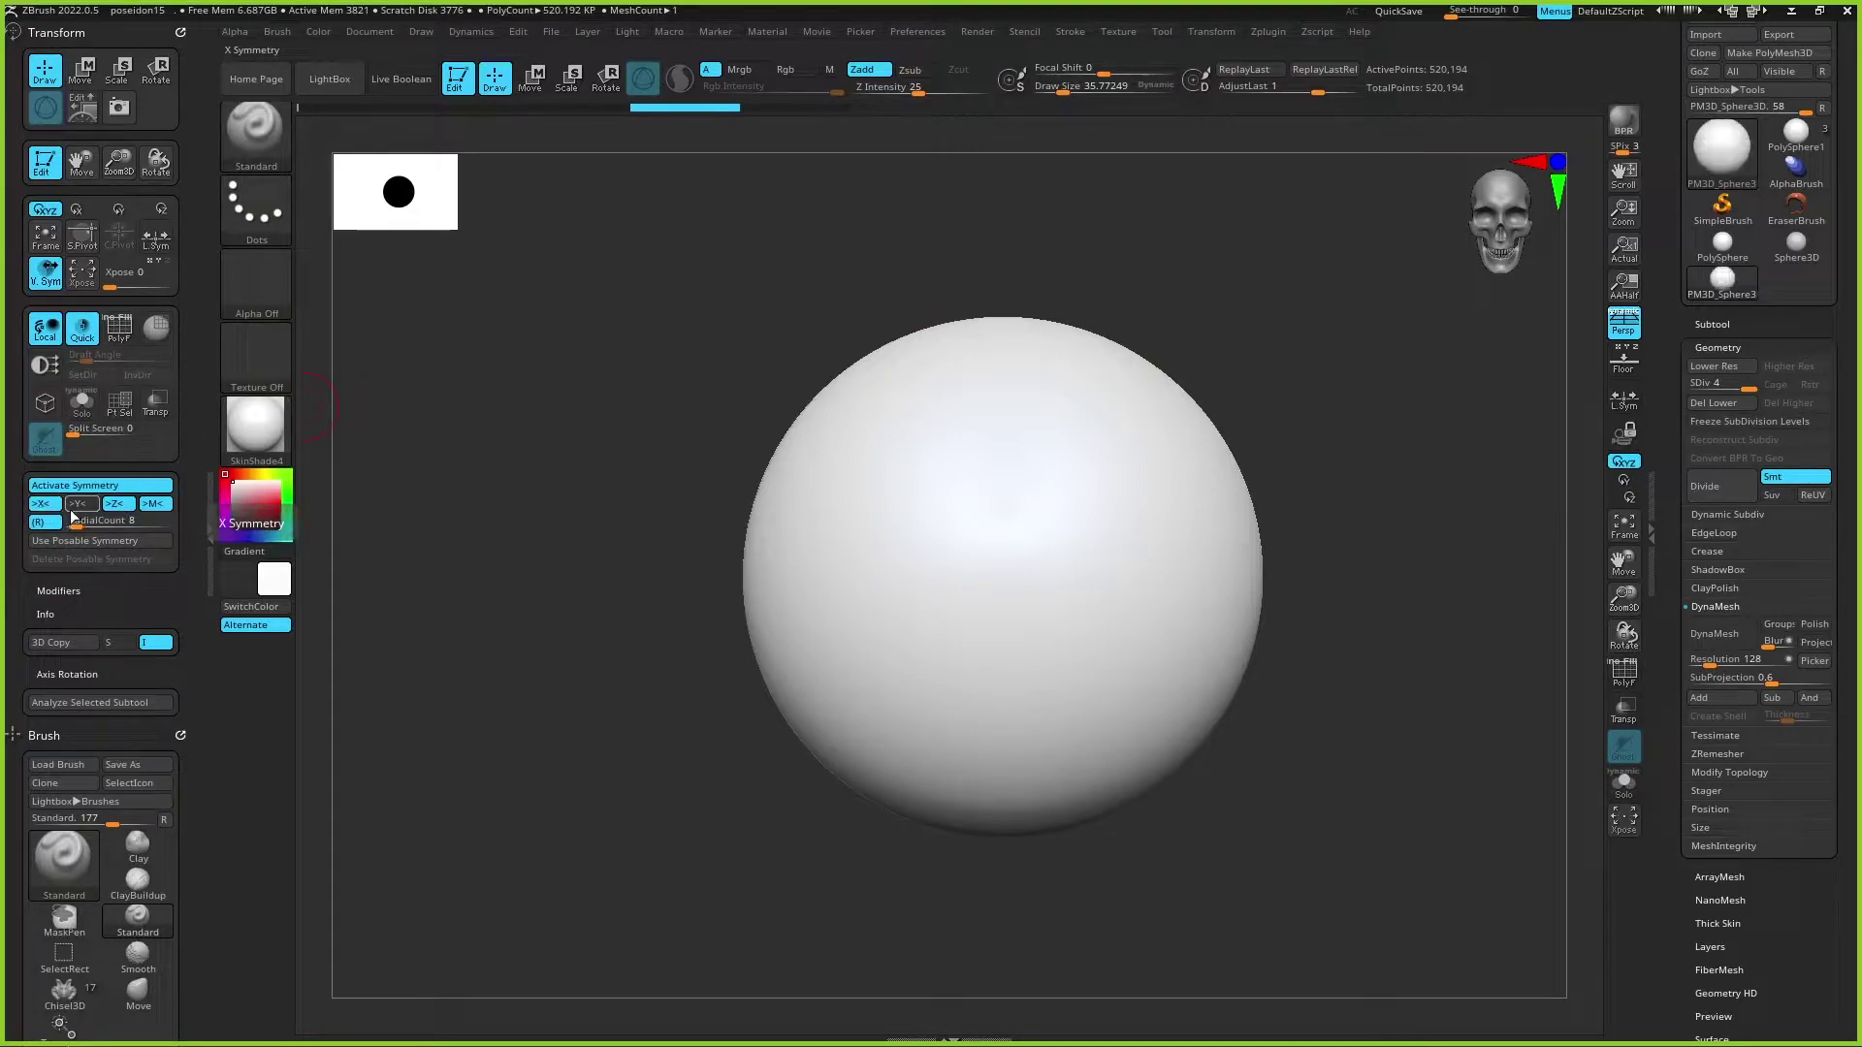
click(116, 504)
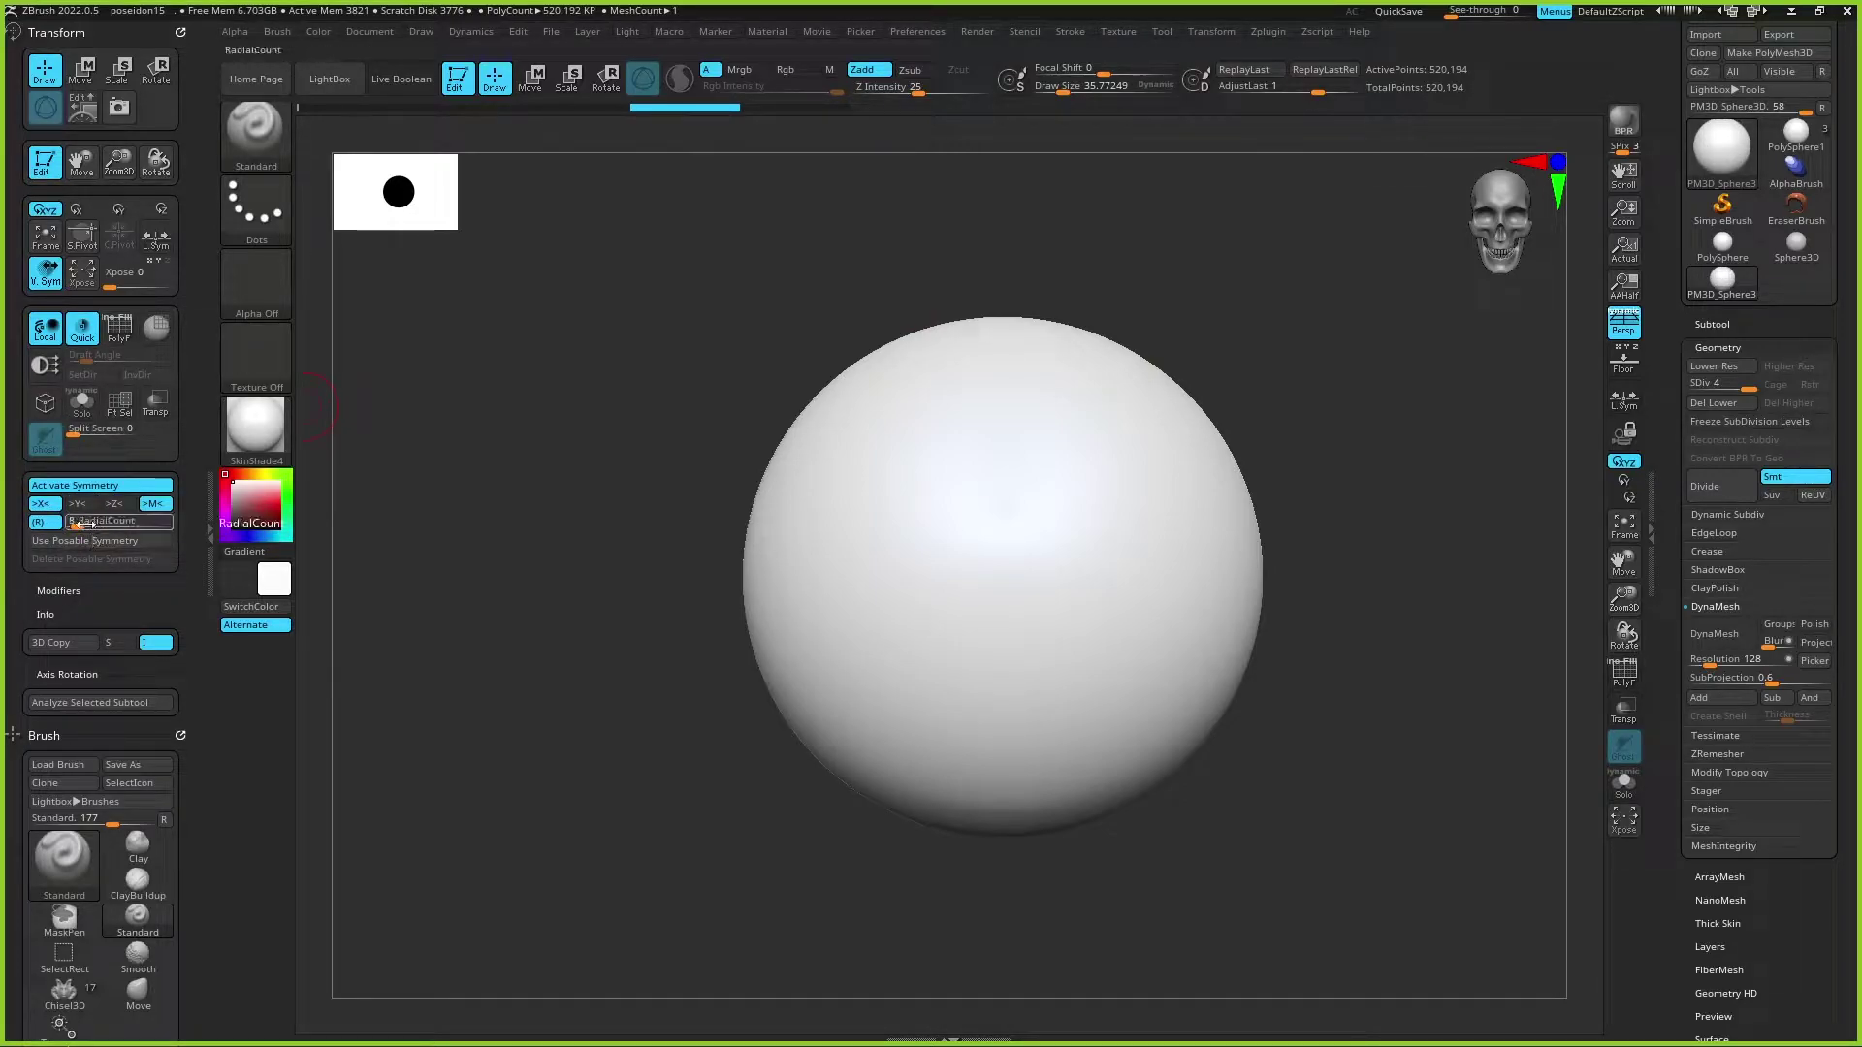
click(78, 504)
drag(78, 524, 109, 525)
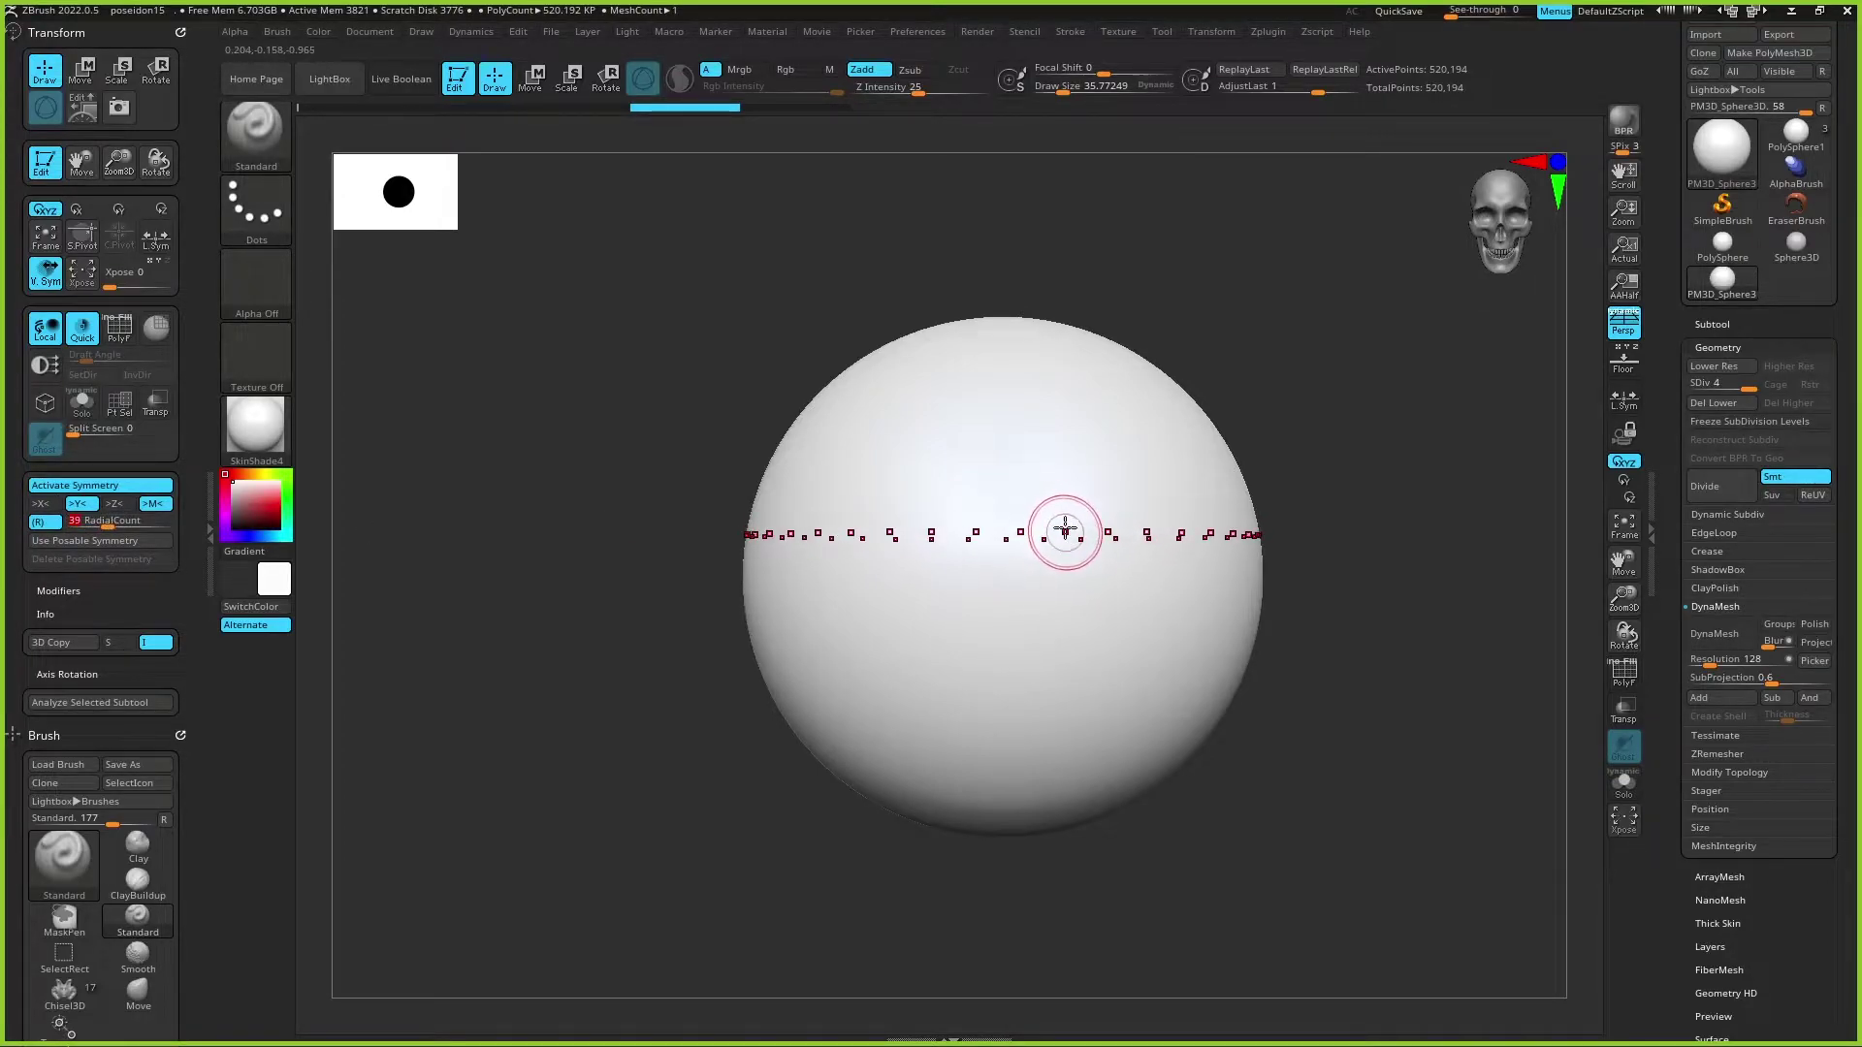
mouse_move(1251, 397)
mouse_down()
mouse_move(1285, 378)
mouse_move(1107, 480)
mouse_move(1184, 466)
mouse_move(1085, 486)
mouse_move(1184, 553)
mouse_move(1143, 560)
mouse_move(1101, 524)
mouse_up()
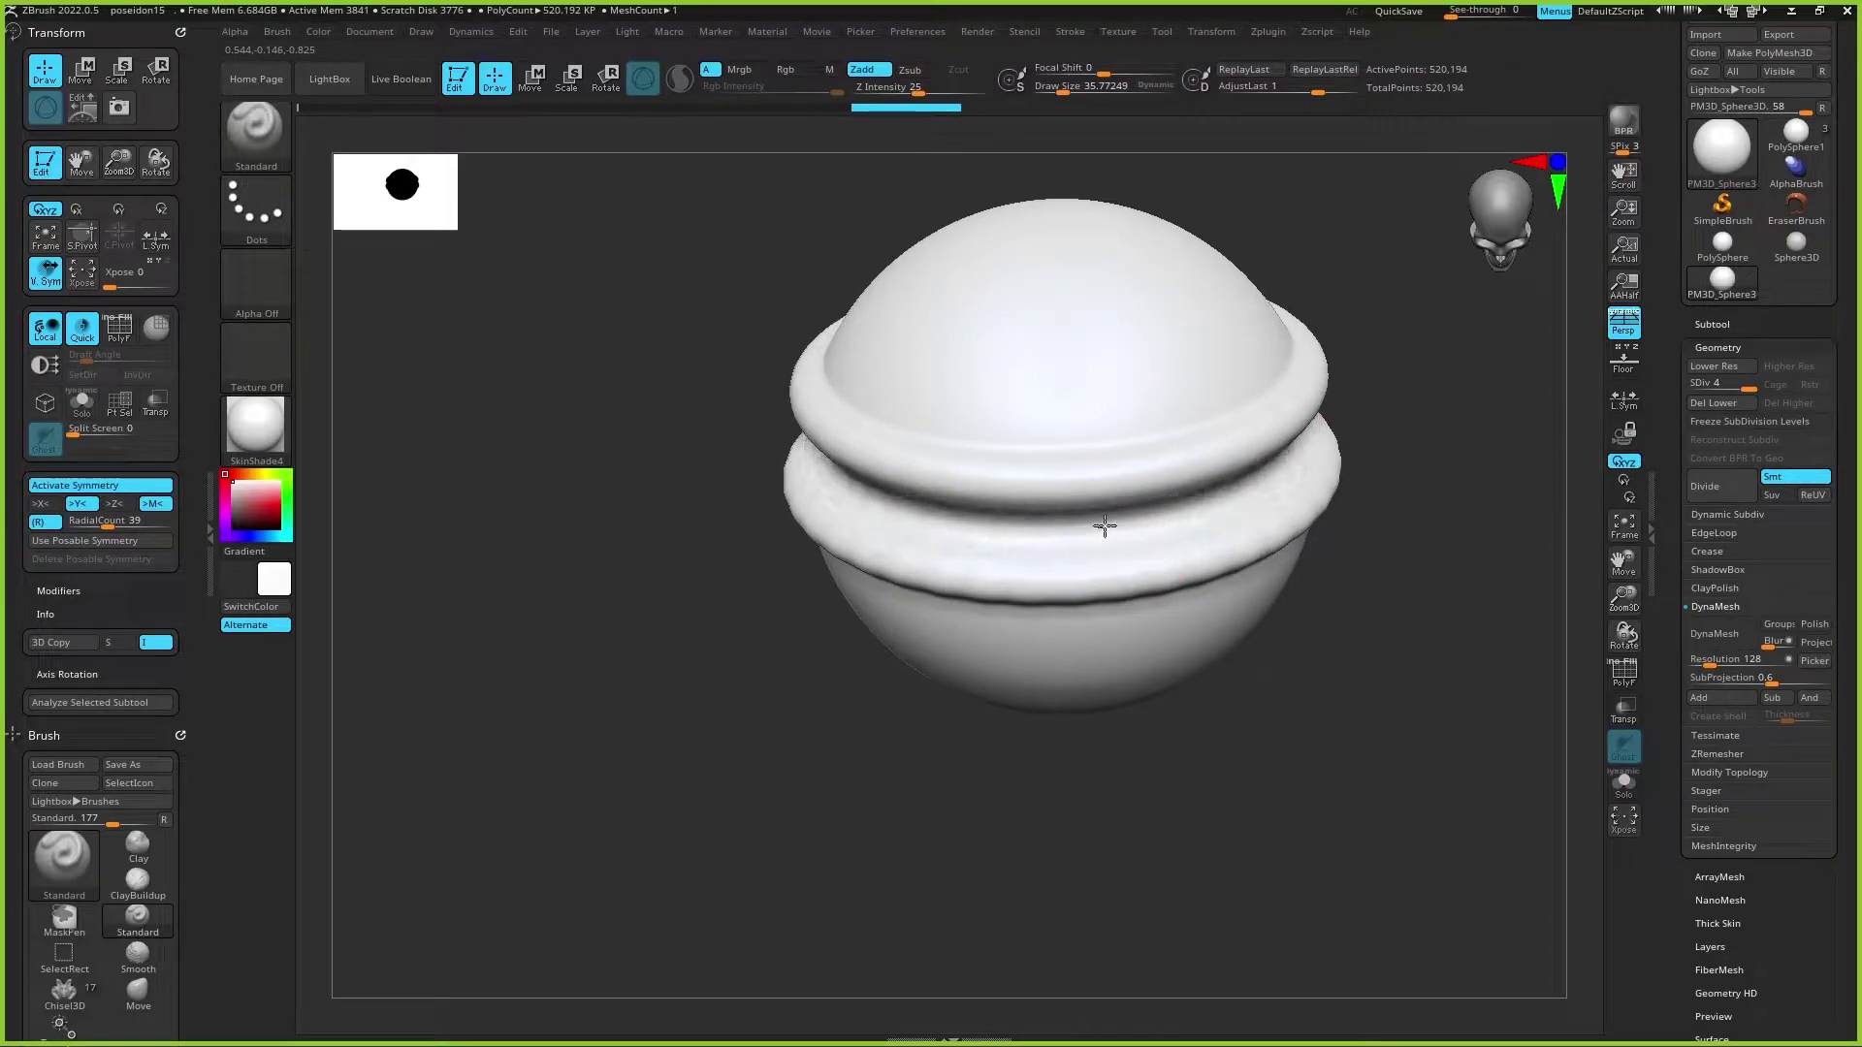
shift+right_drag(1102, 523, 1183, 679)
mouse_move(1183, 679)
mouse_down()
mouse_move(1200, 684)
mouse_move(981, 678)
mouse_up()
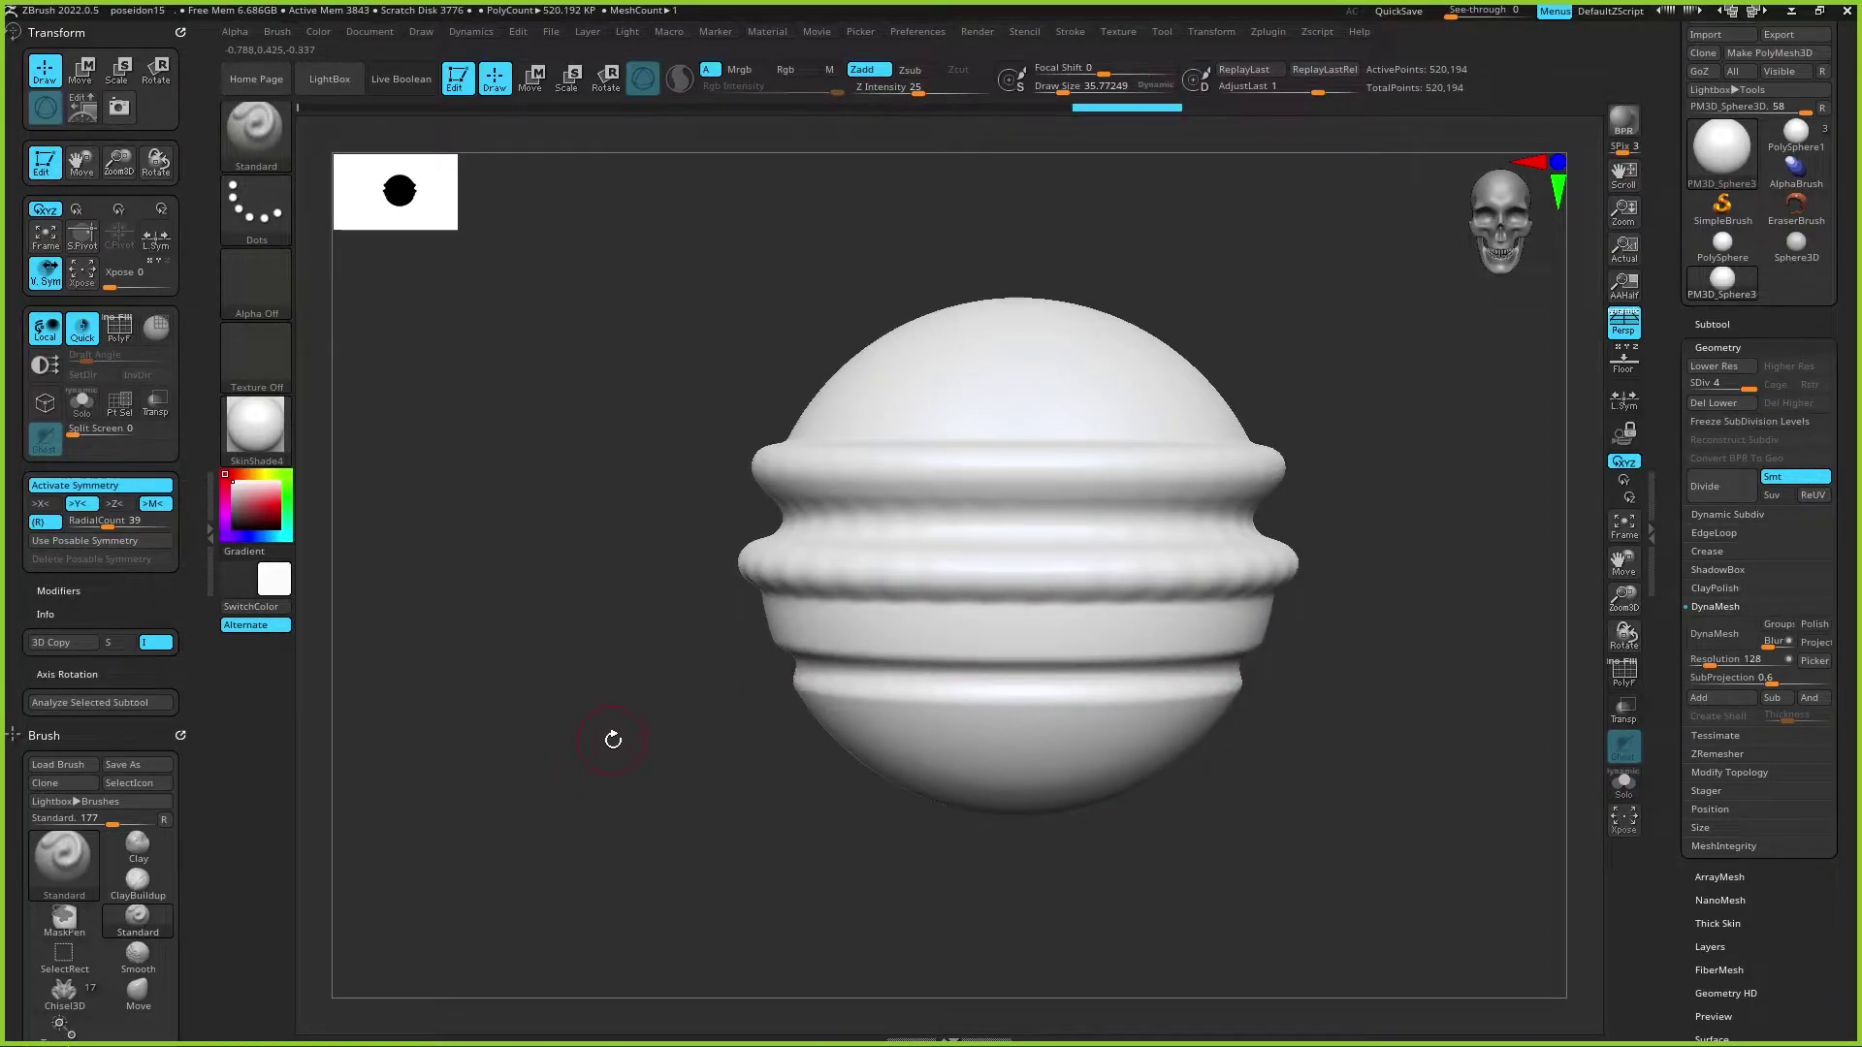
mouse_move(611, 740)
mouse_down()
mouse_move(851, 553)
mouse_move(975, 640)
mouse_up()
key(ctrl+z)
key(ctrl+z)
key(ctrl+z)
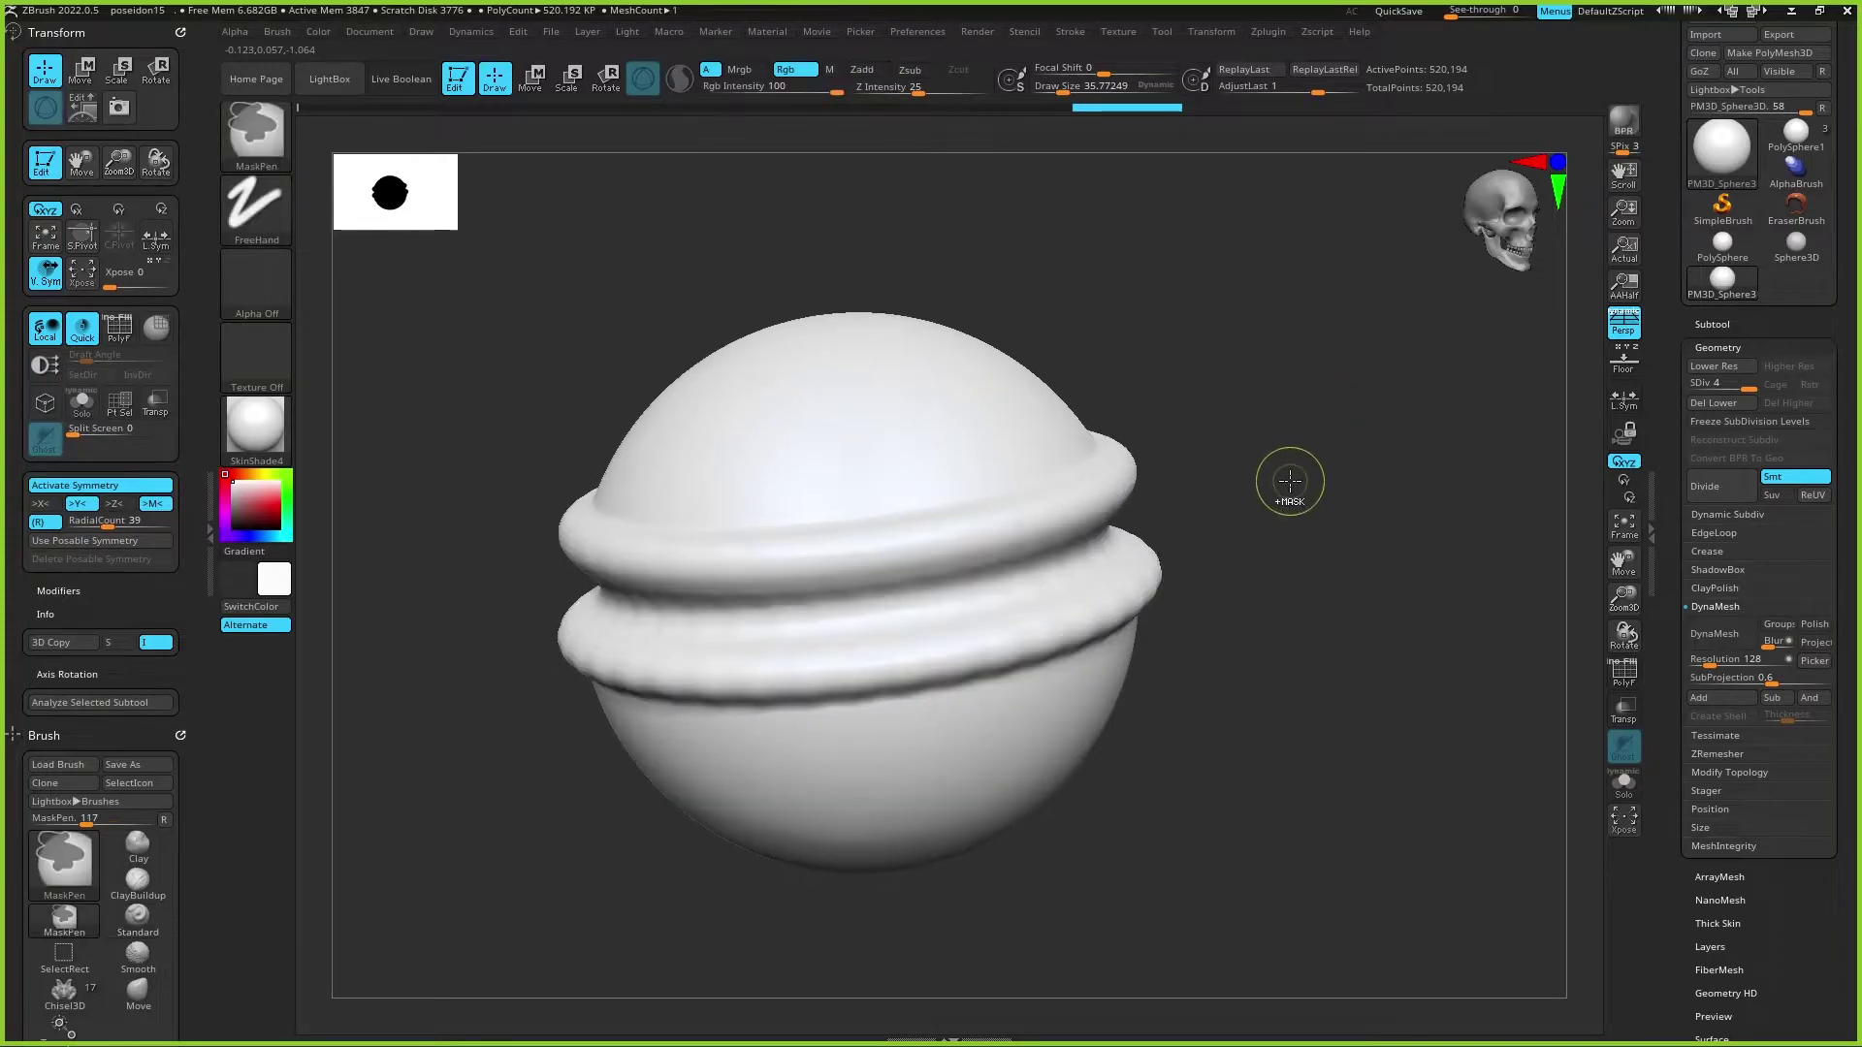
key(ctrl+z)
key(ctrl+z)
key(ctrl+z)
key(ctrl+z)
key(ctrl+z)
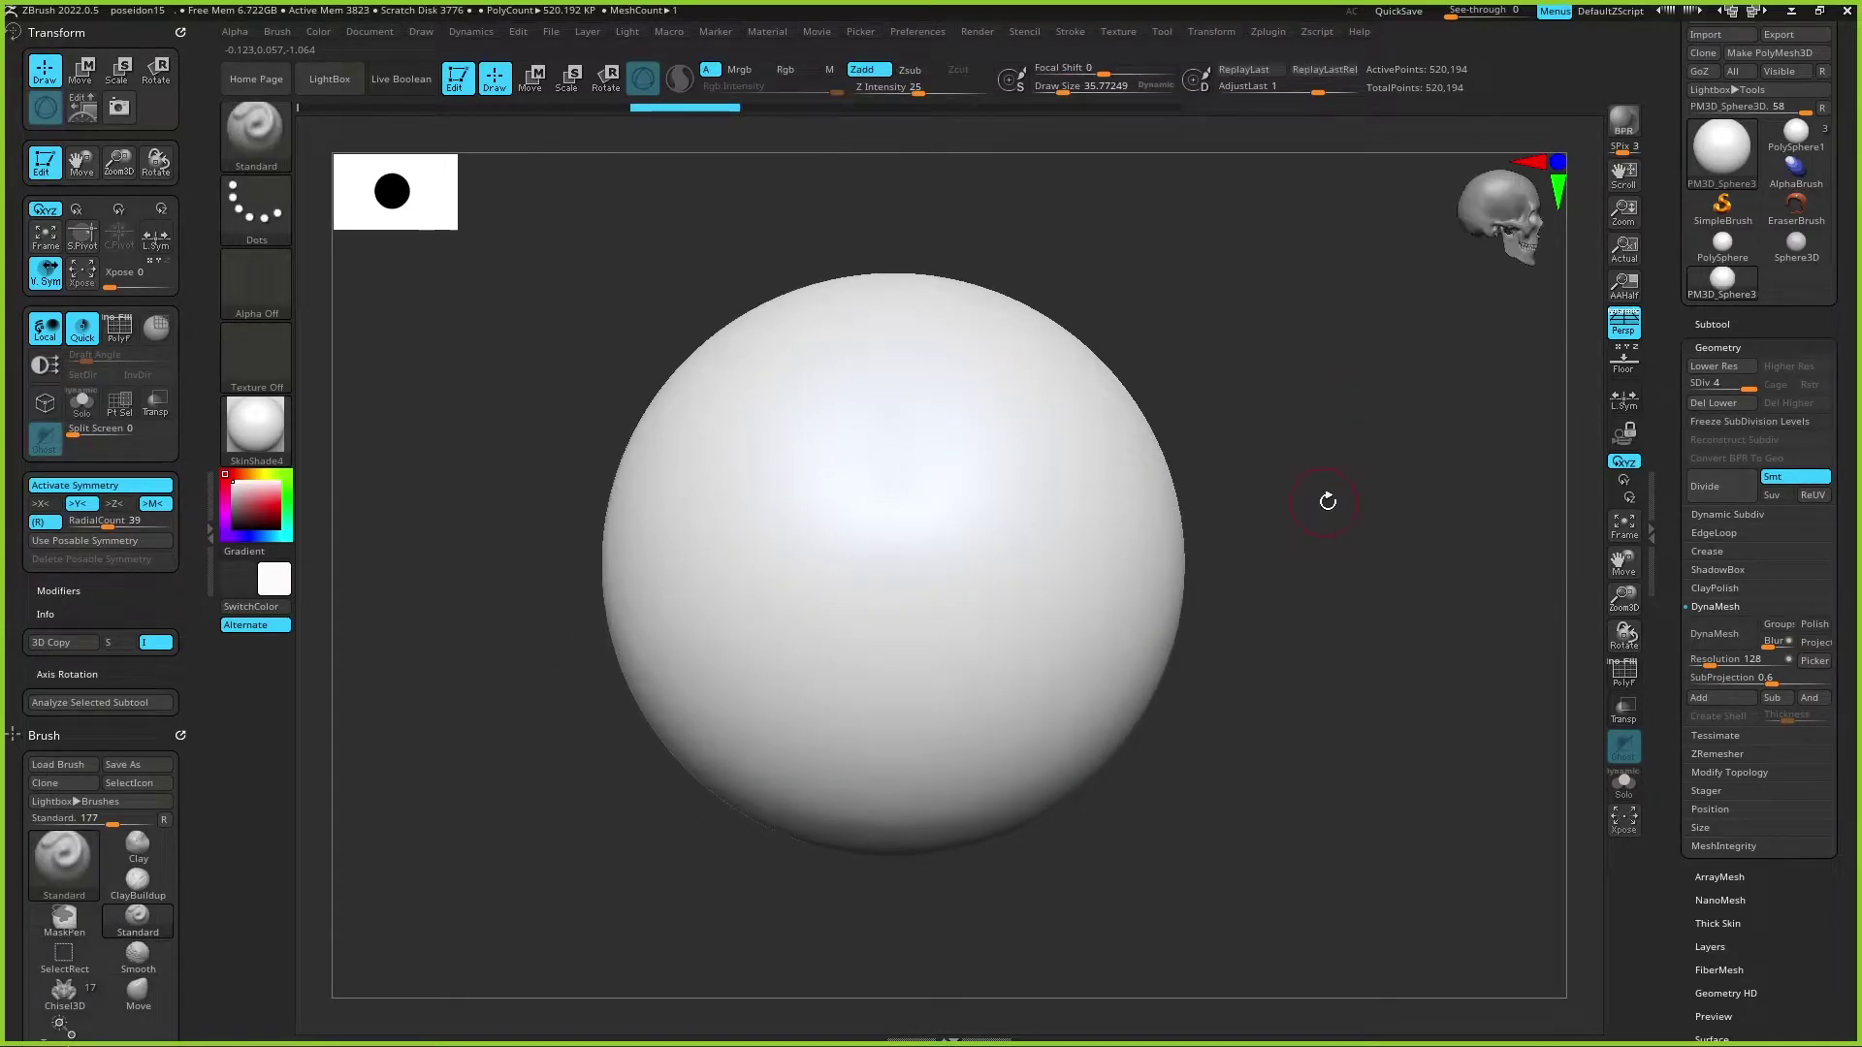
key(ctrl+z)
Step: Switch the radial symmetry axis to Z and set RadialCount to 17
drag(1140, 430, 686, 429)
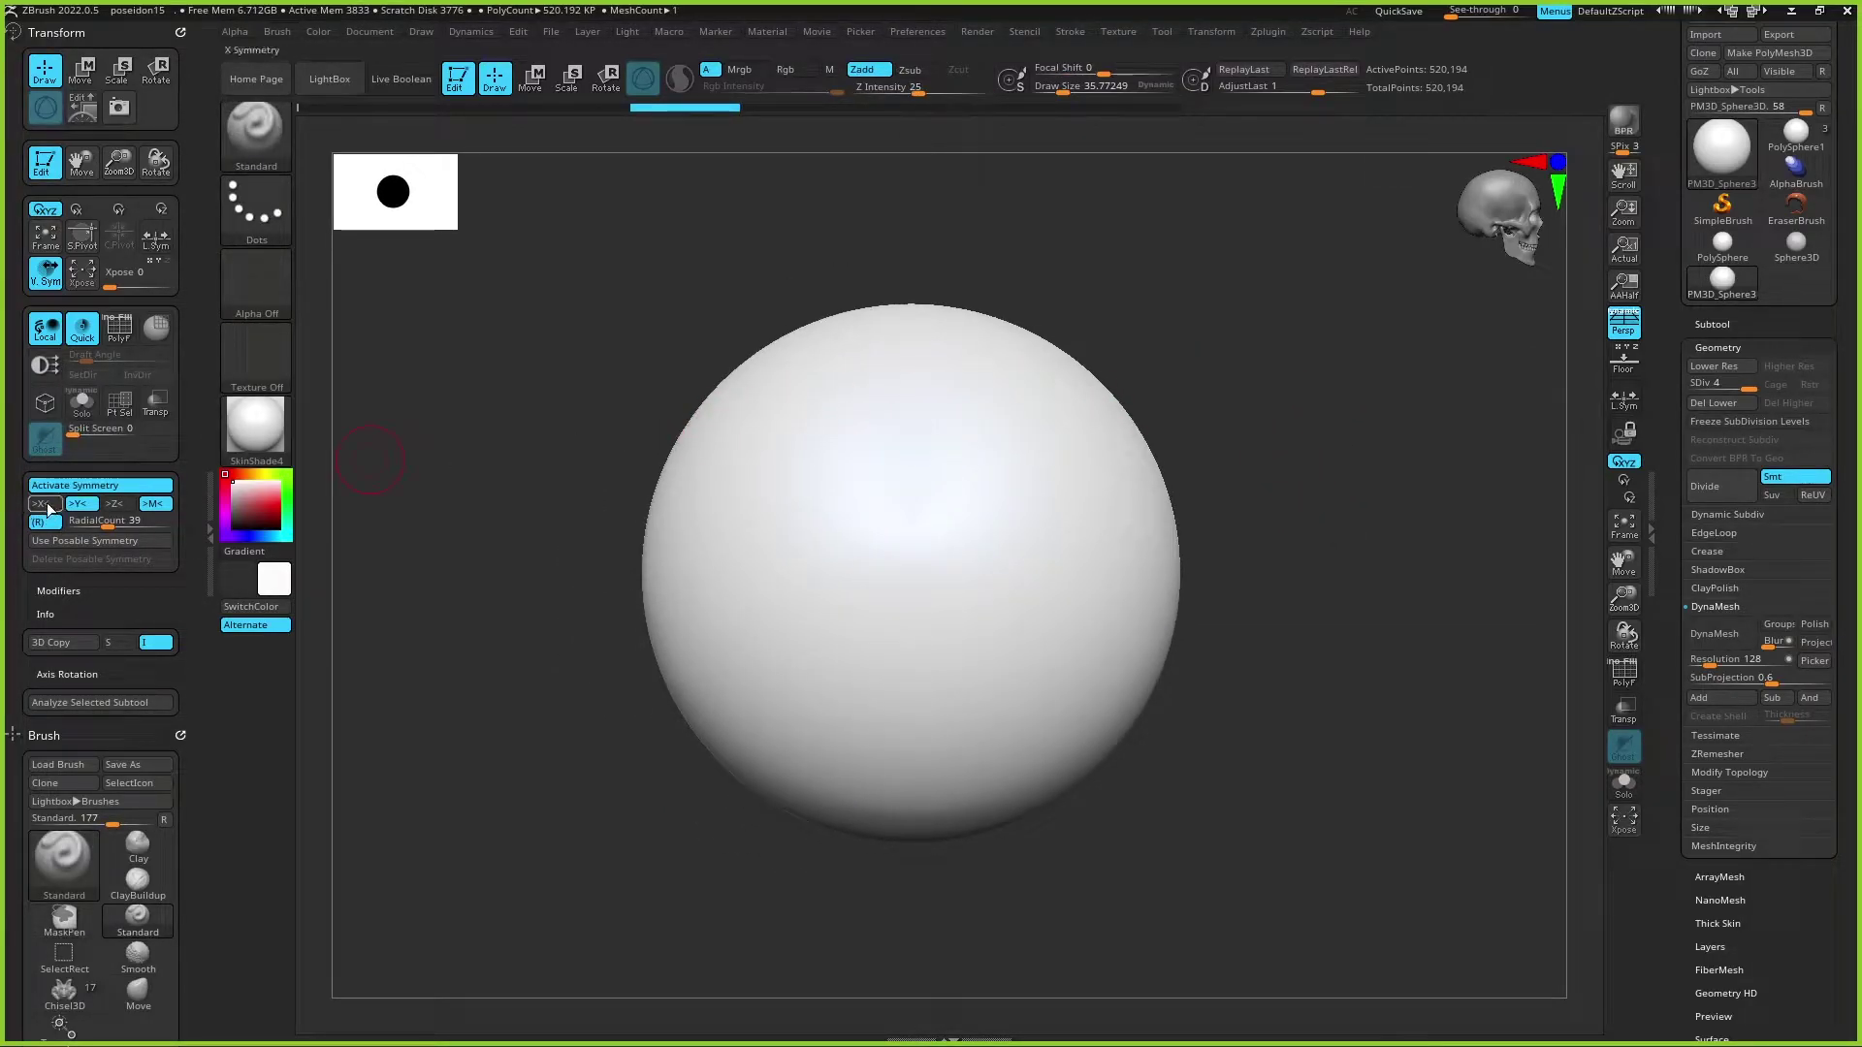
click(118, 505)
mouse_move(97, 524)
mouse_down()
mouse_move(147, 525)
mouse_move(118, 525)
mouse_up()
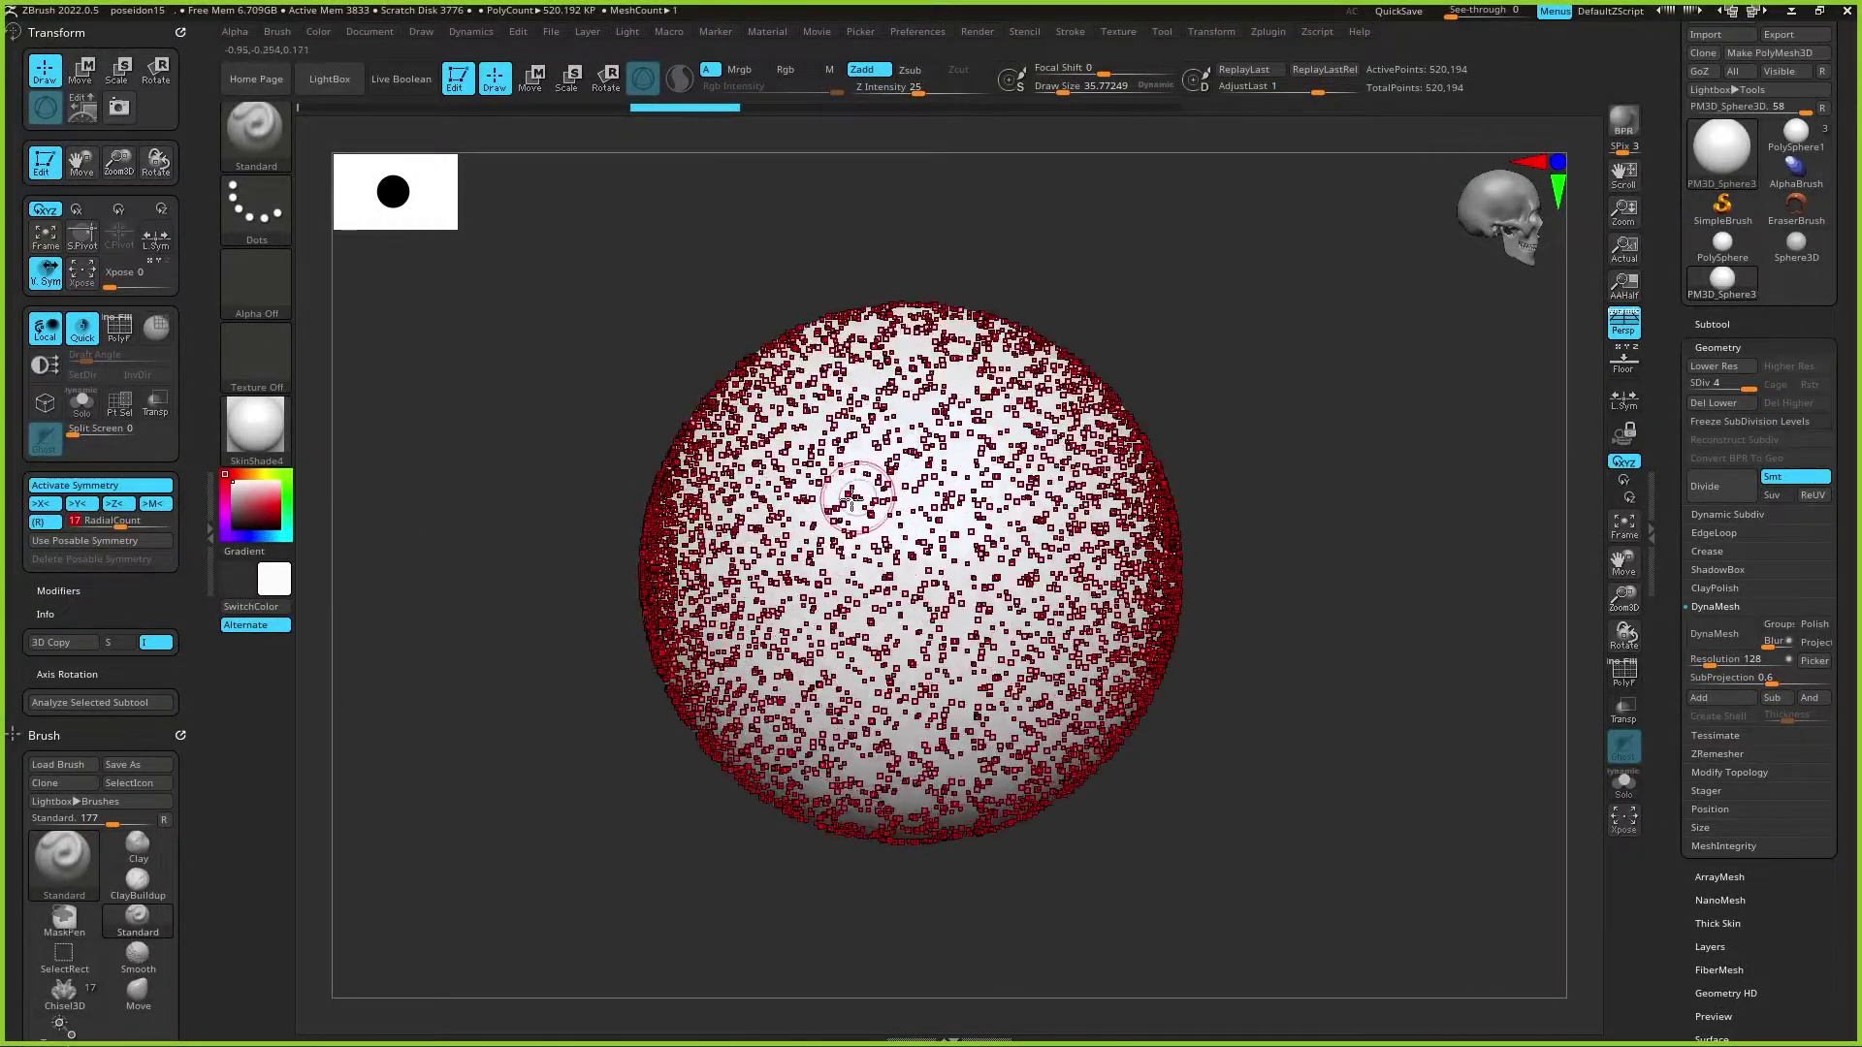
Step: Test radial bumps, lower RadialCount to 8, shrink the brush size, and sculpt swirls
drag(910, 521, 919, 491)
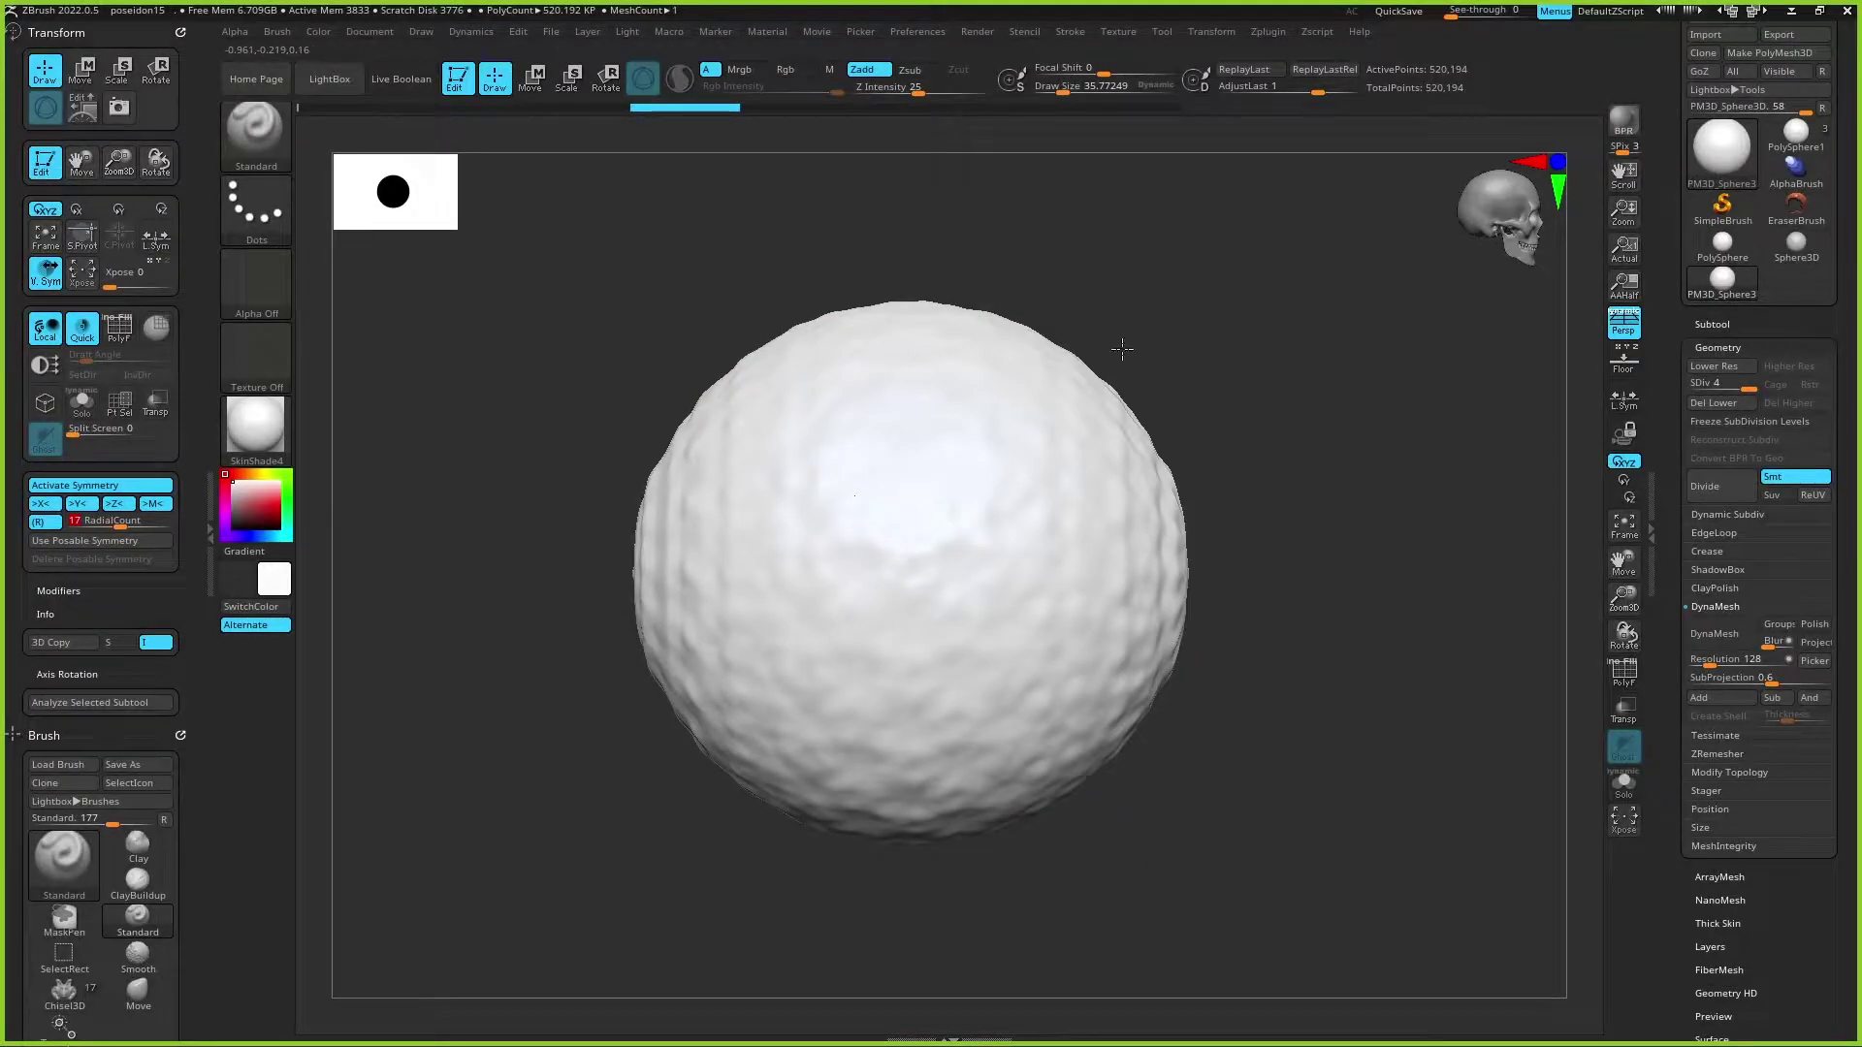
drag(1122, 348, 923, 347)
key(ctrl+z)
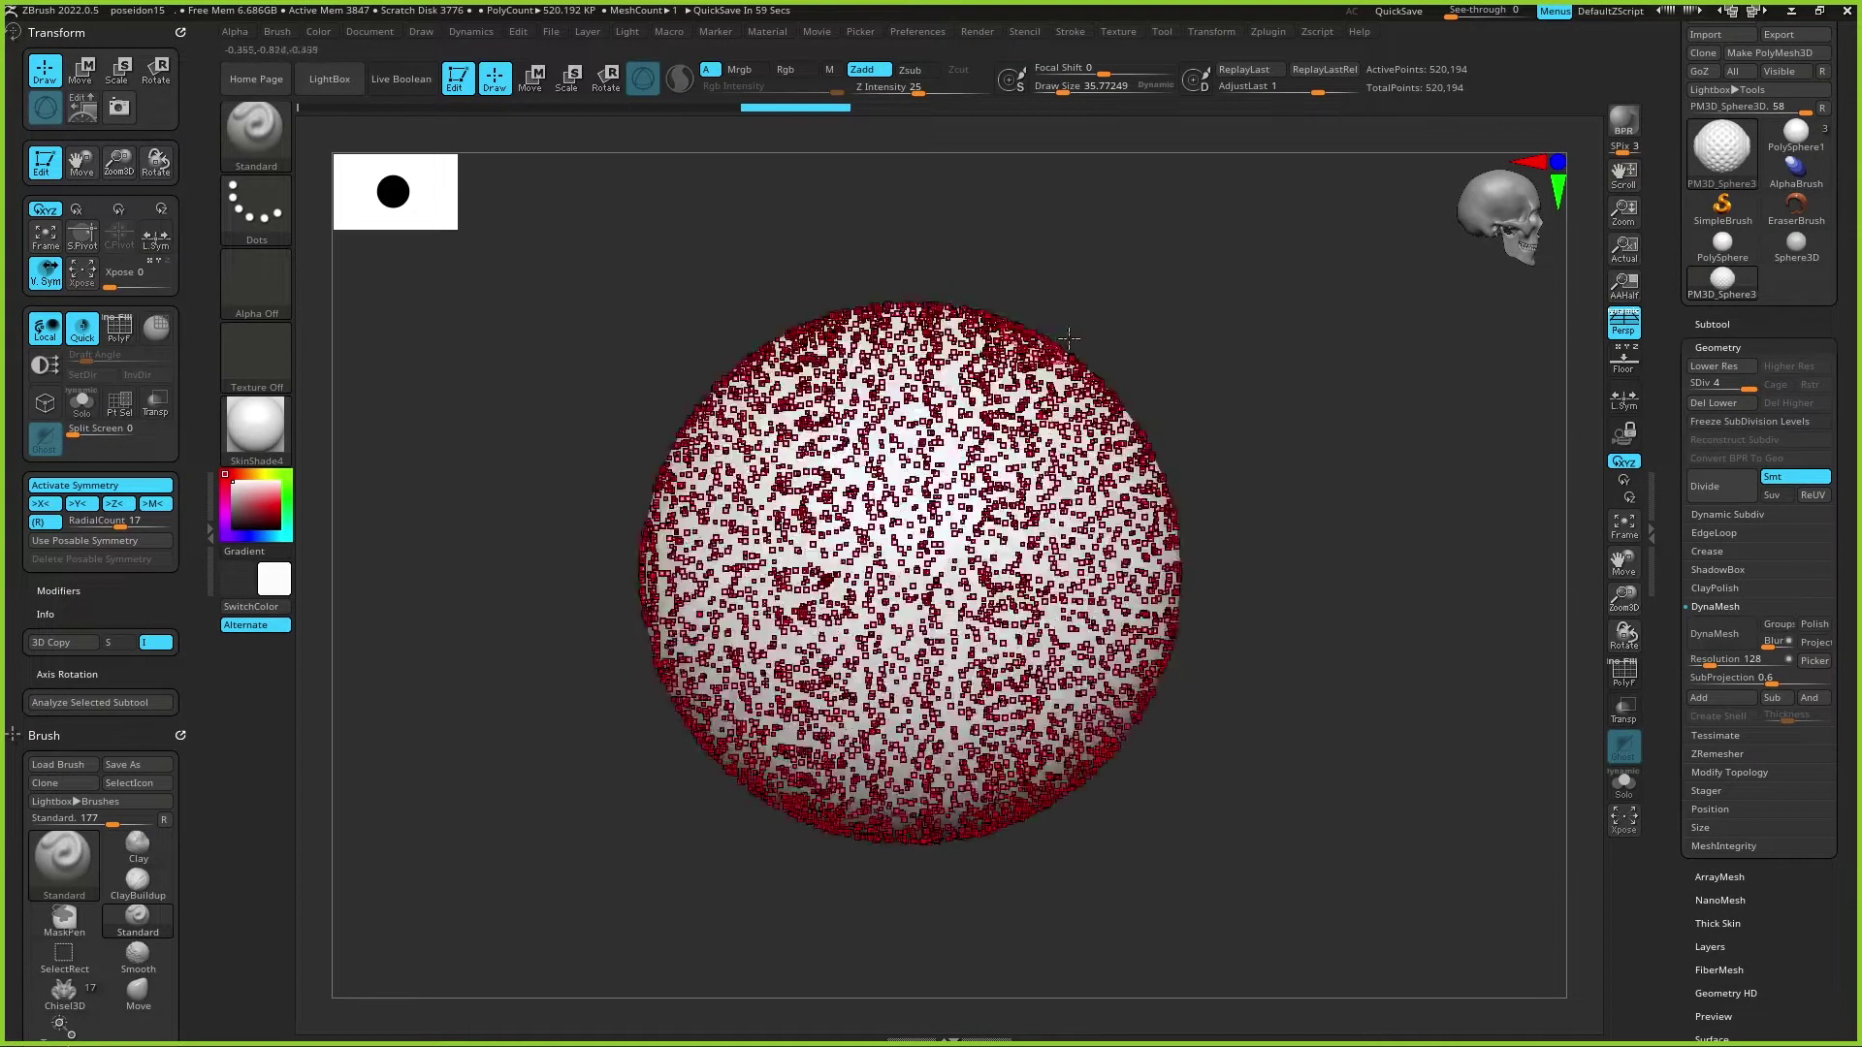
drag(115, 523, 86, 524)
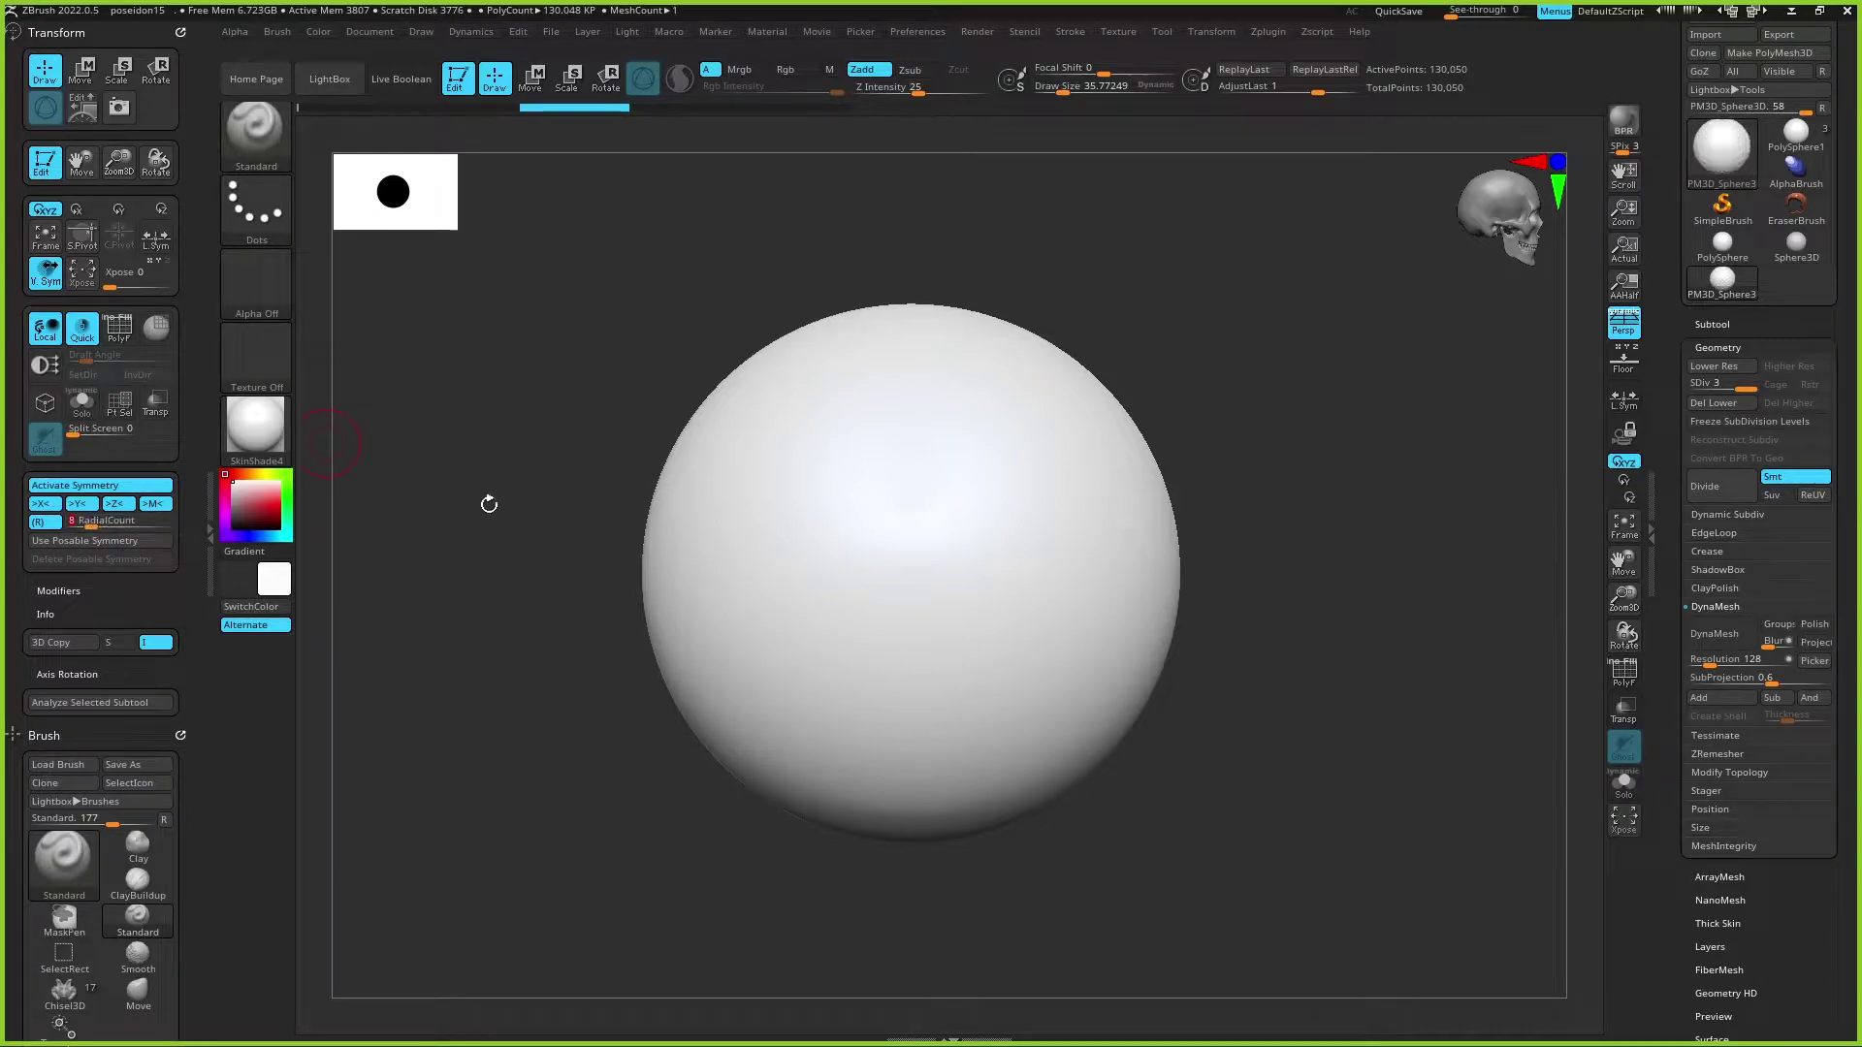
mouse_move(906, 475)
mouse_down()
mouse_move(900, 494)
mouse_move(951, 511)
mouse_move(934, 549)
mouse_up()
key(ctrl+z)
key(ctrl+z)
key(ctrl+z)
key(s)
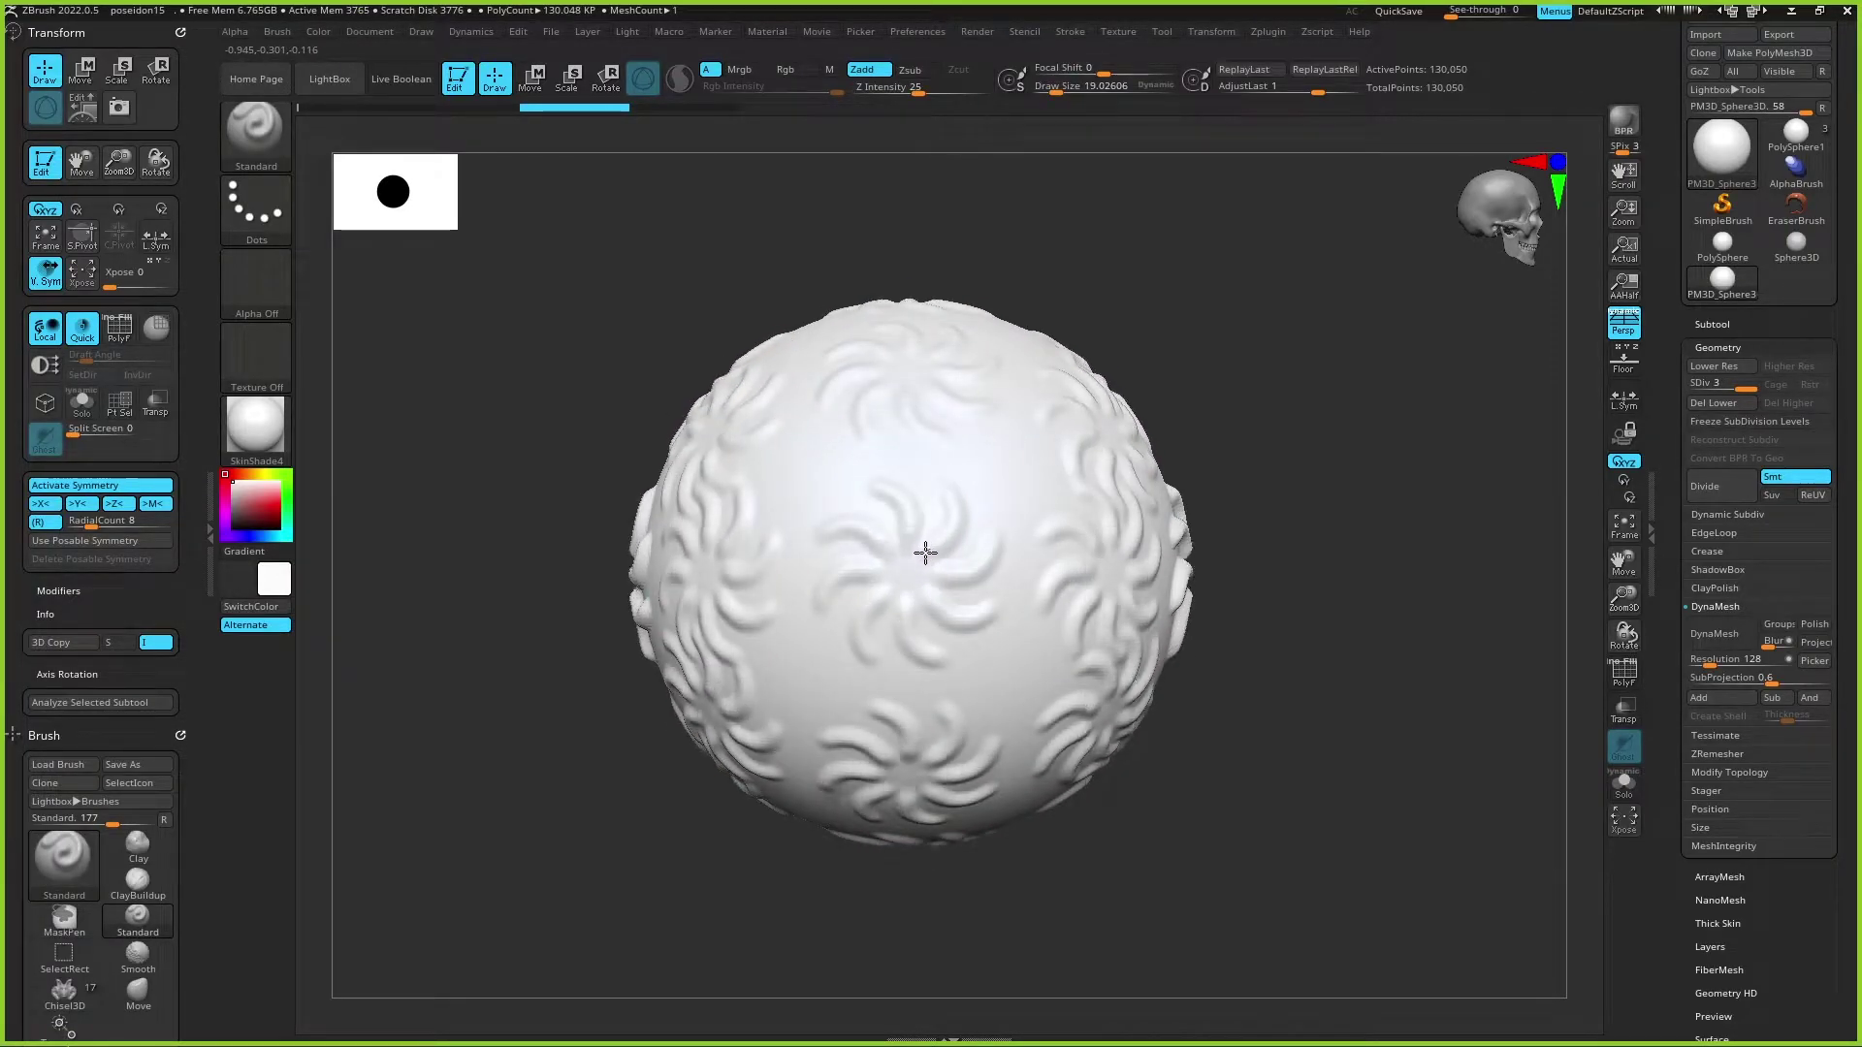
mouse_move(1417, 407)
mouse_down()
mouse_move(1417, 569)
mouse_move(1358, 621)
mouse_move(1399, 468)
mouse_move(1319, 548)
mouse_move(1114, 340)
mouse_up()
Step: Undo the swirls, turn off Y and radial symmetry, then disable symmetry entirely with X
key(ctrl+z)
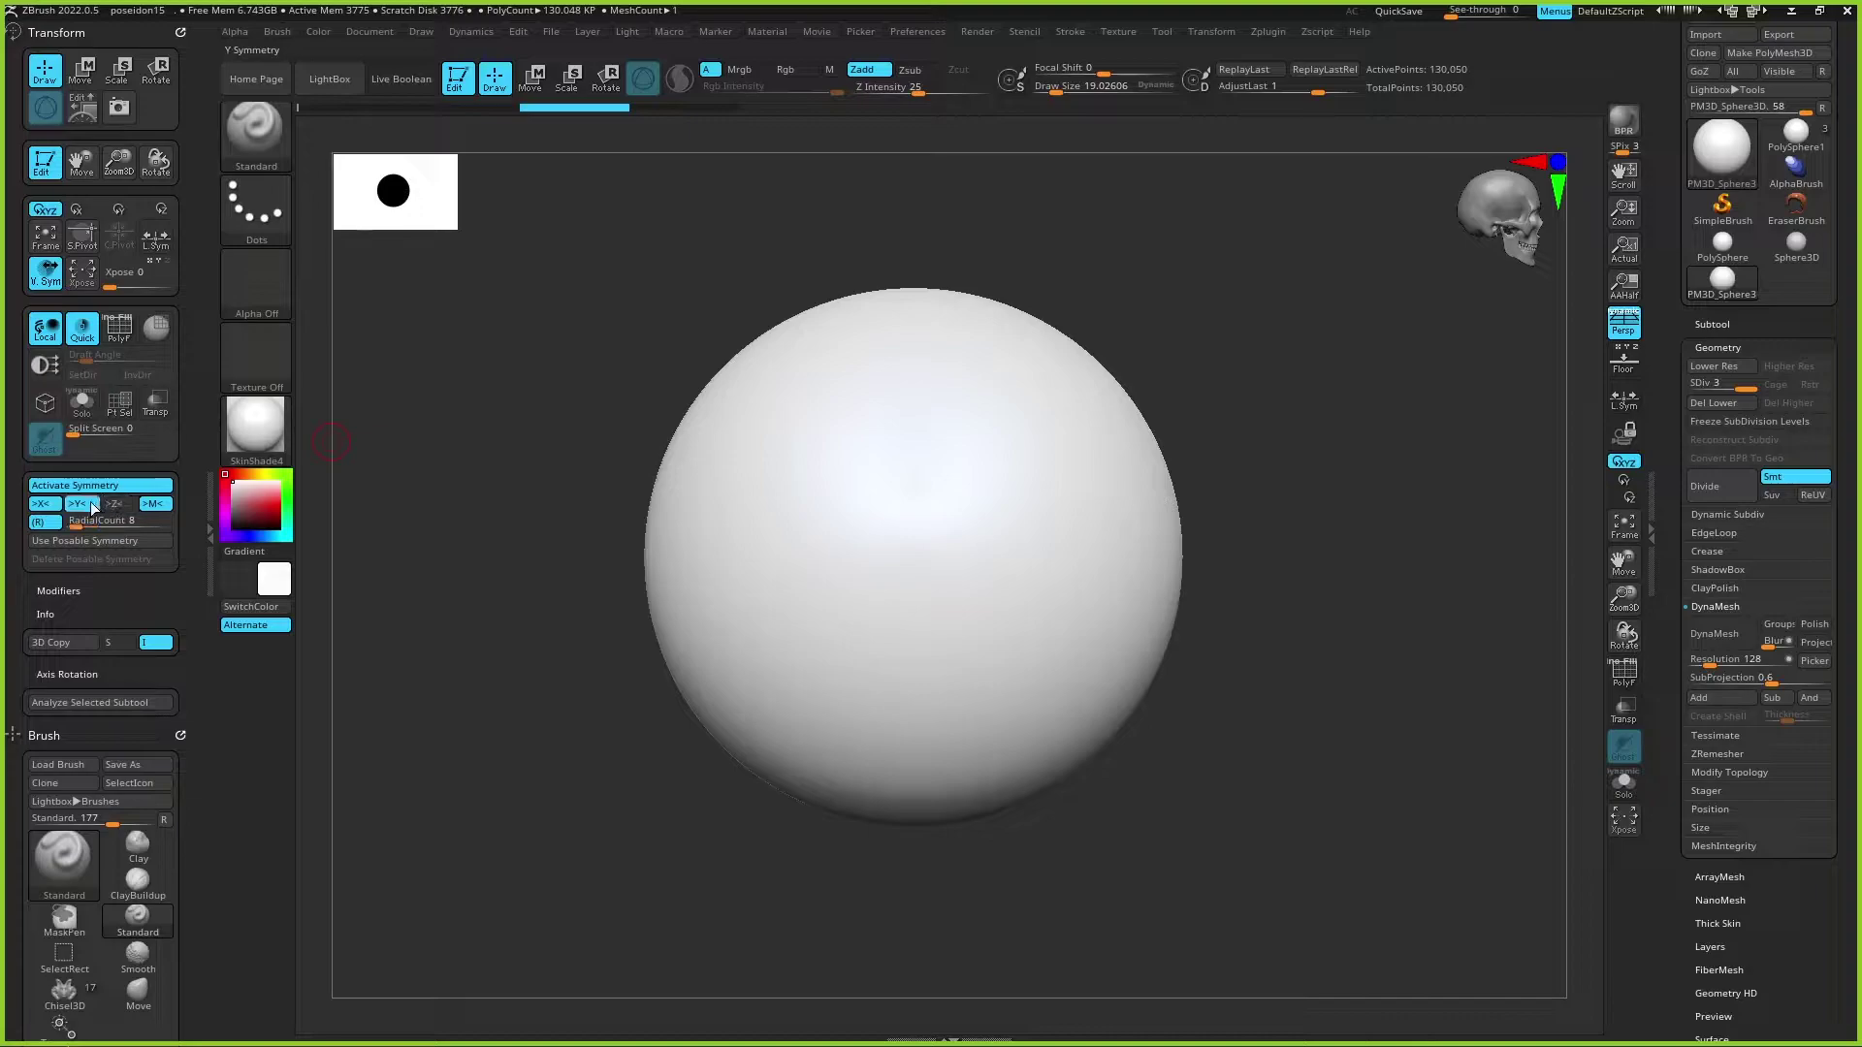
click(94, 505)
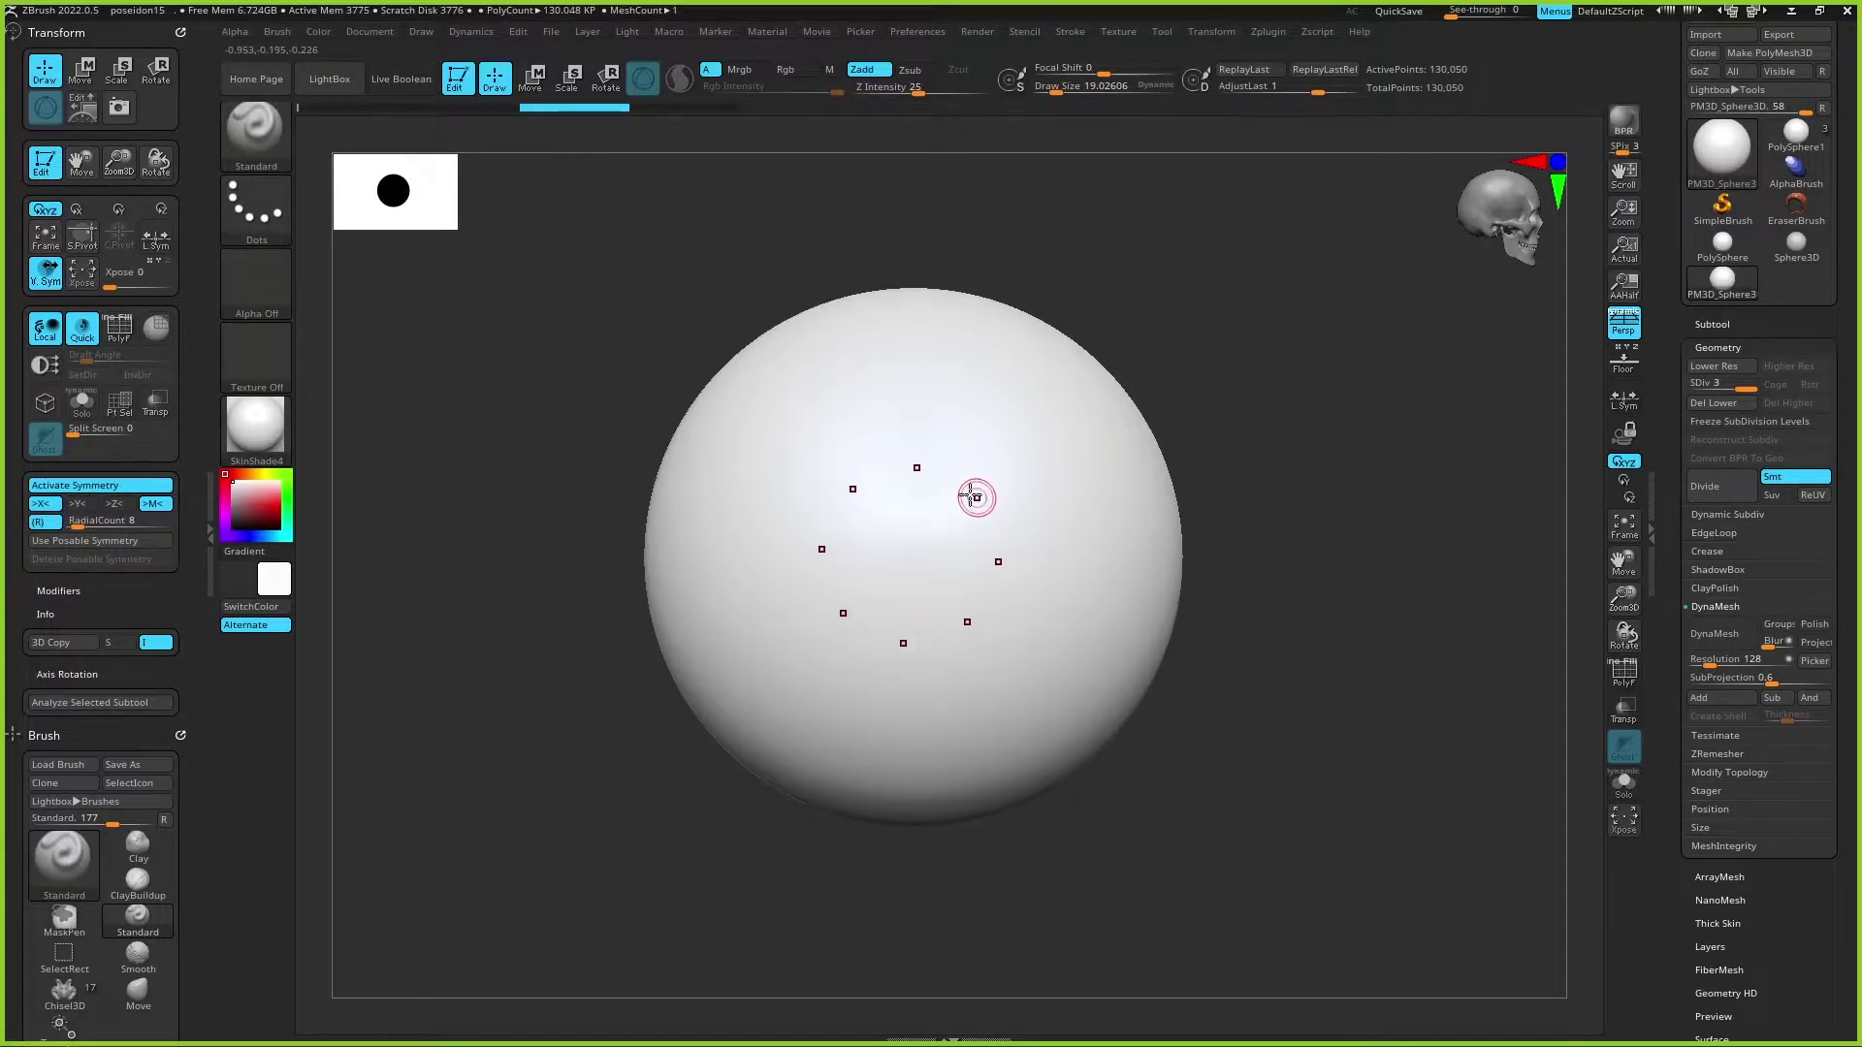
click(43, 523)
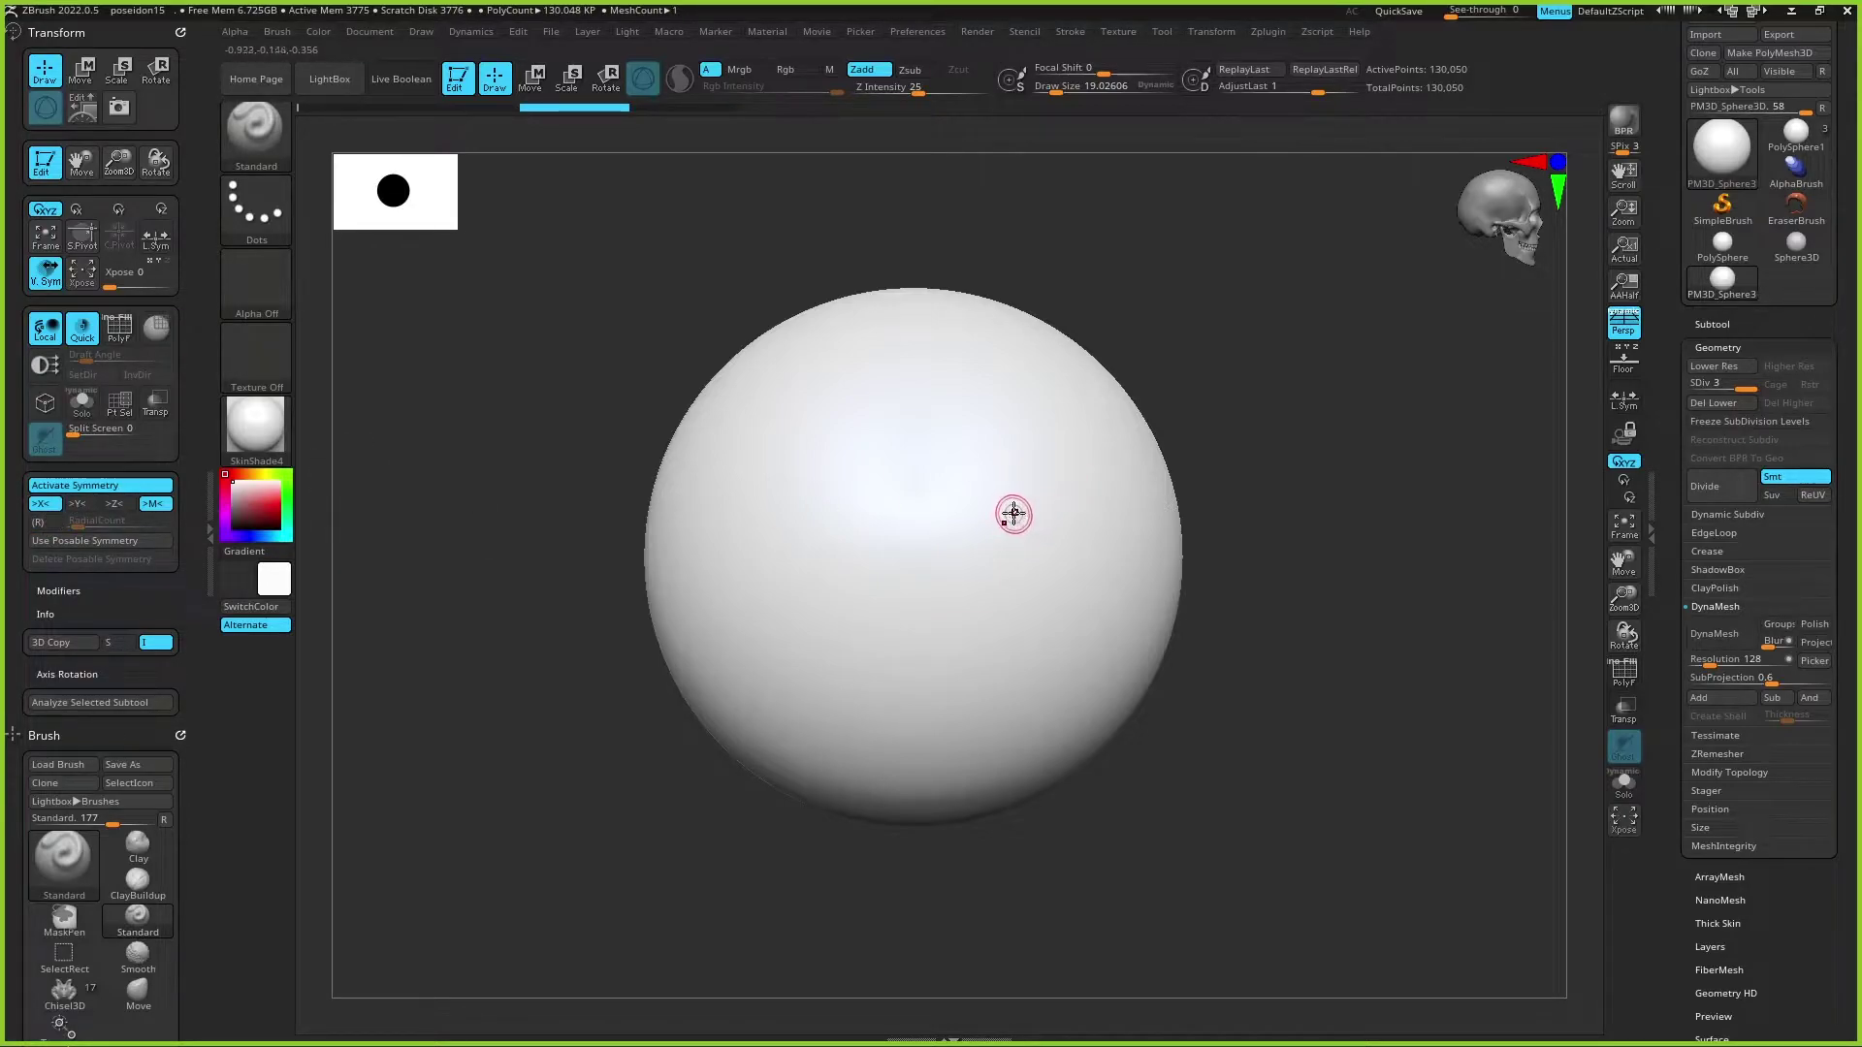
drag(1351, 430, 1267, 444)
drag(851, 653, 602, 602)
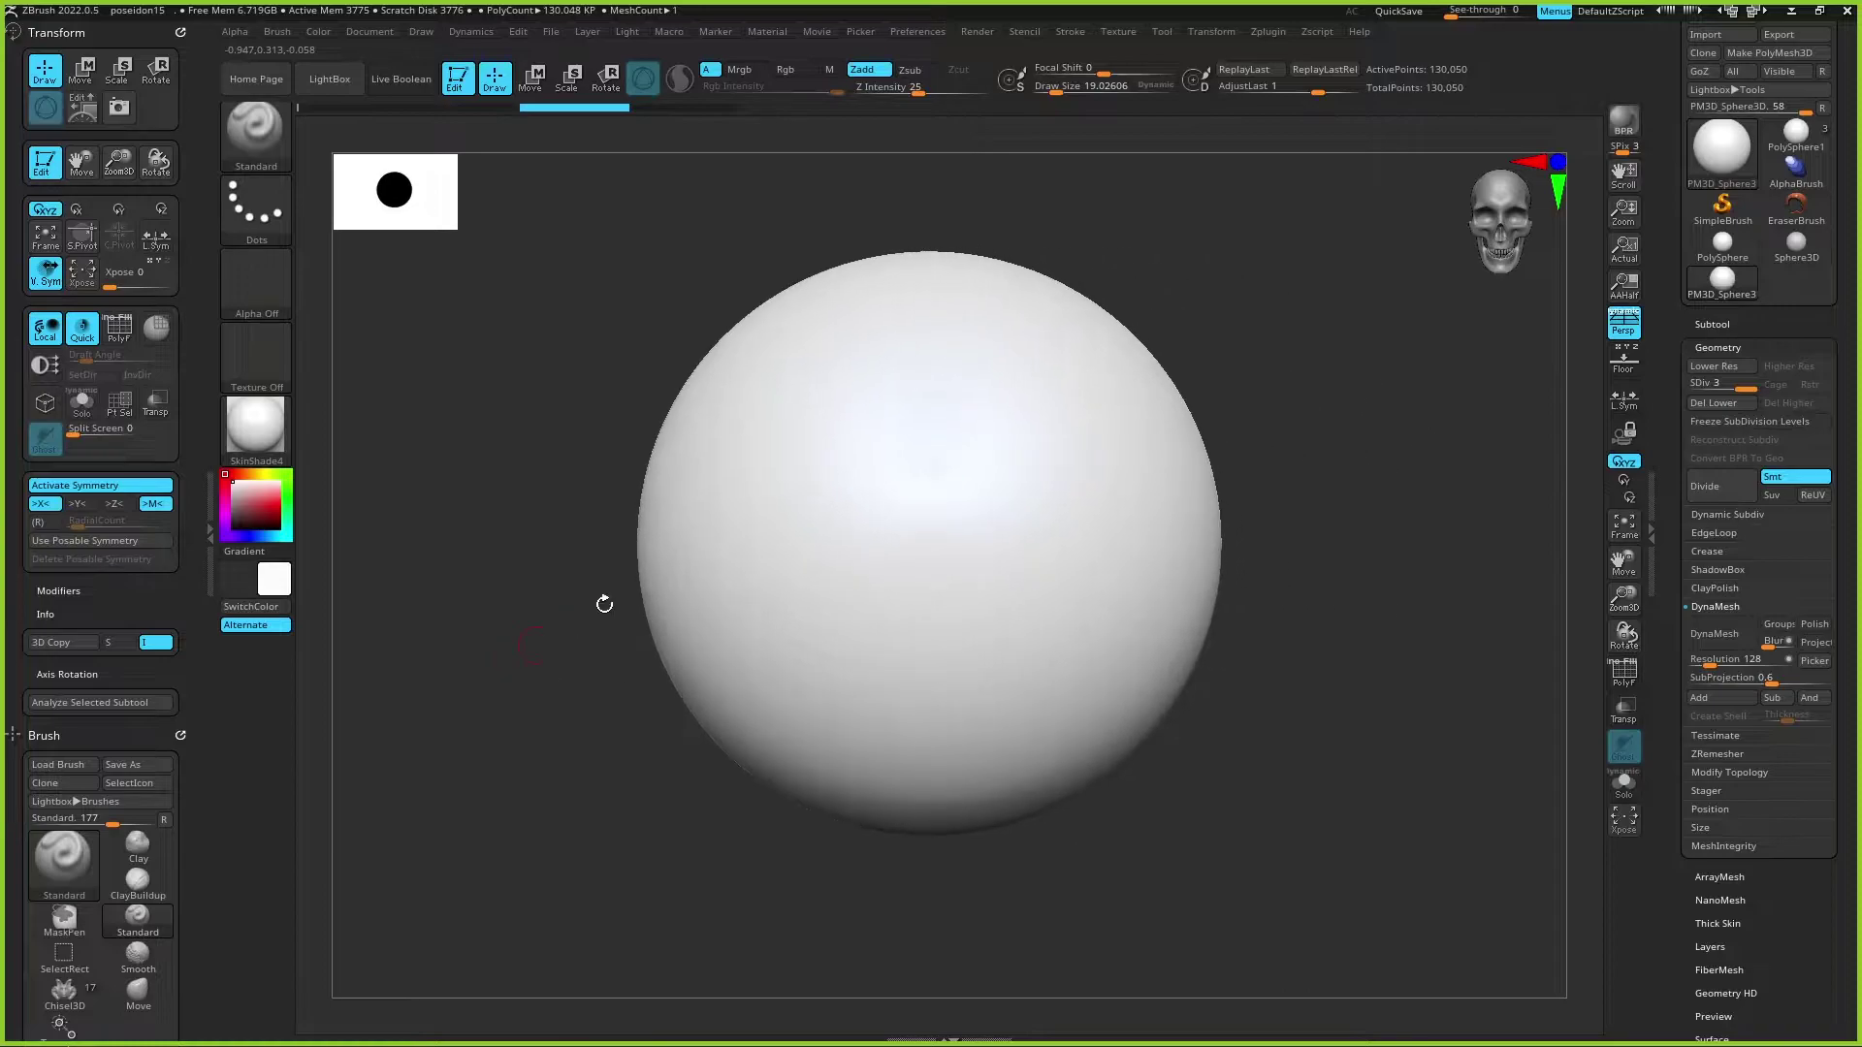
key(x)
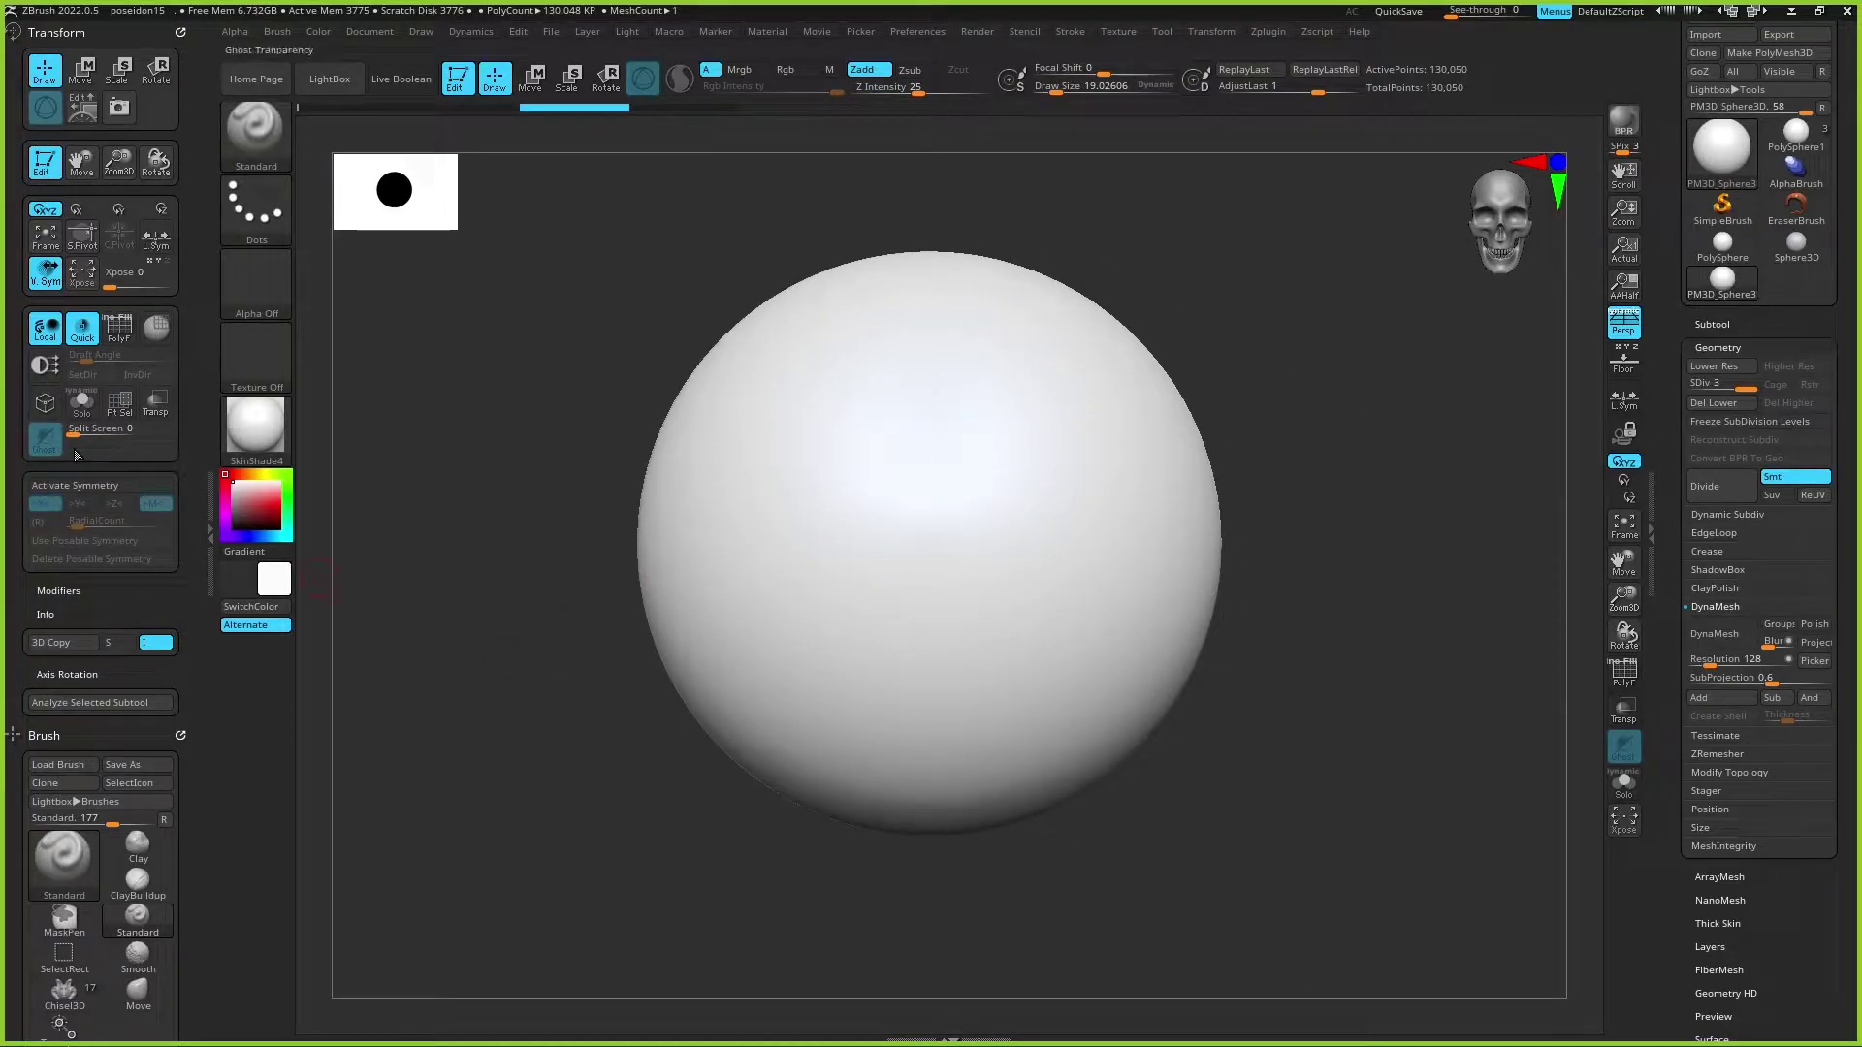
click(116, 587)
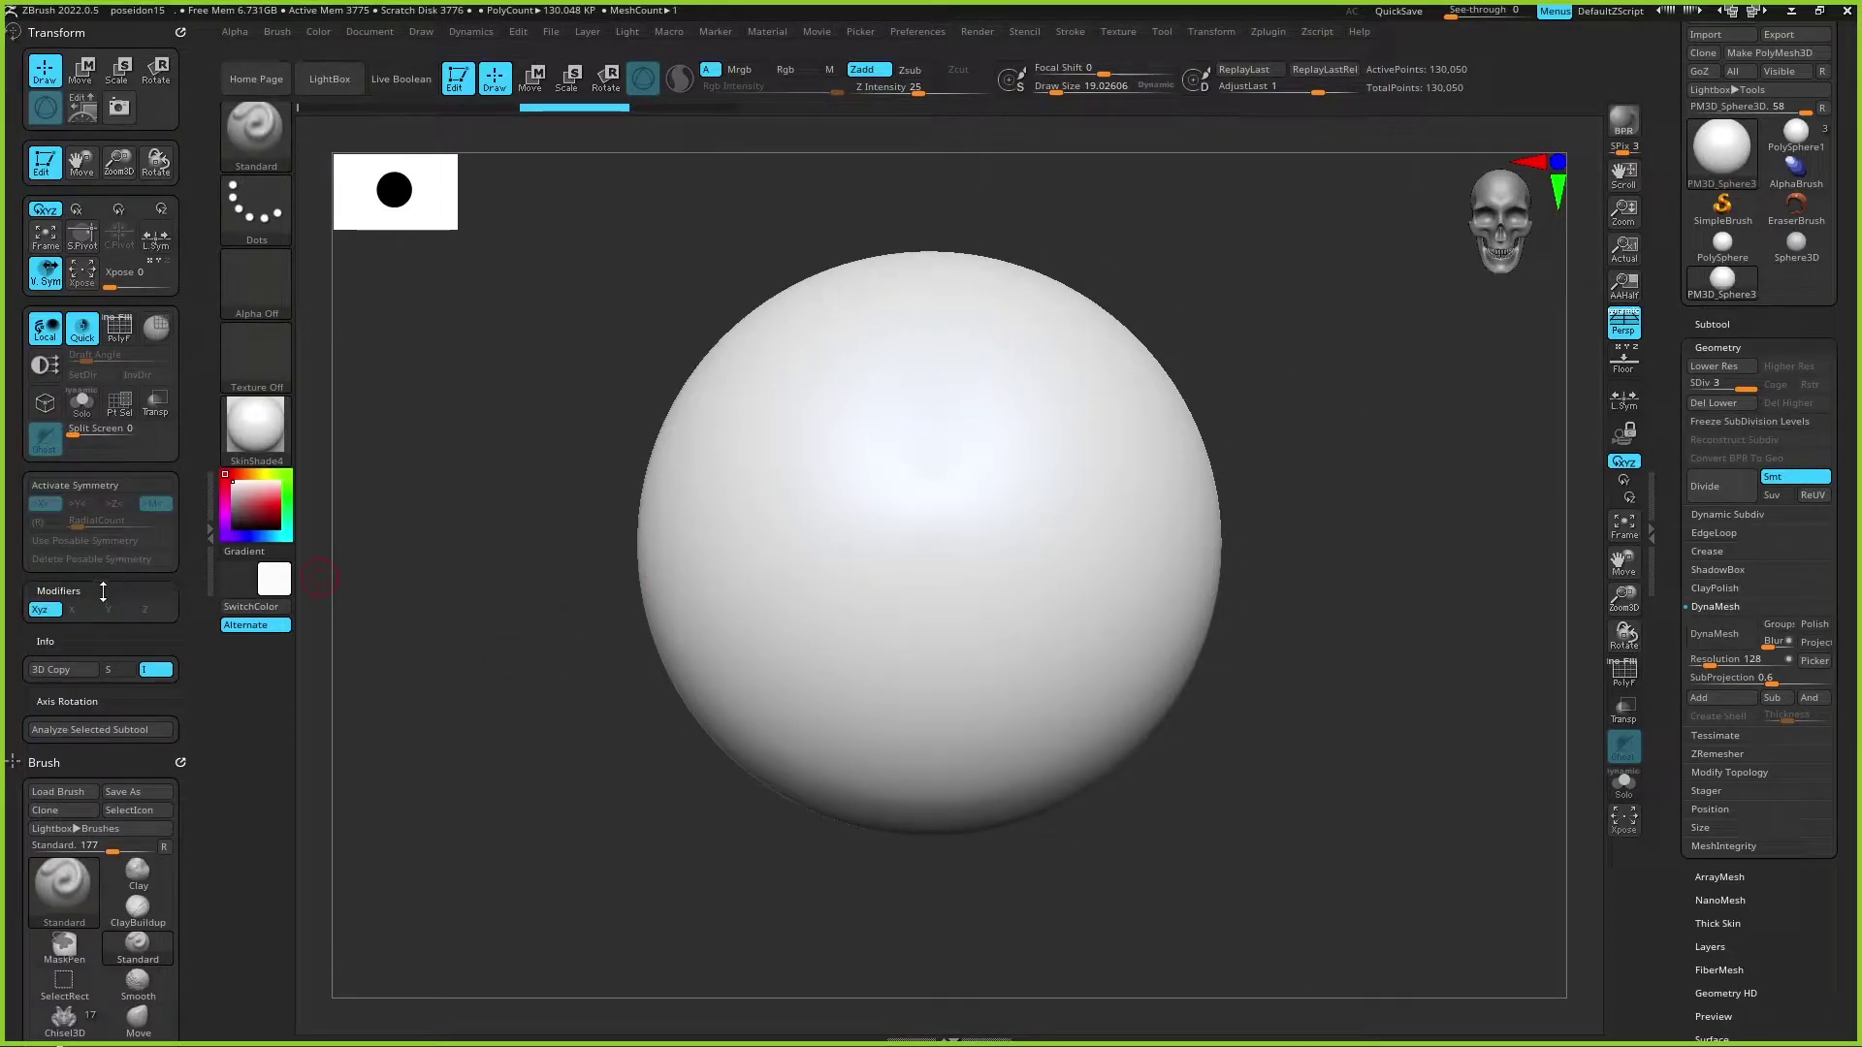
Step: Briefly swap between sphere tools, then load the Poseidon statue model
click(46, 638)
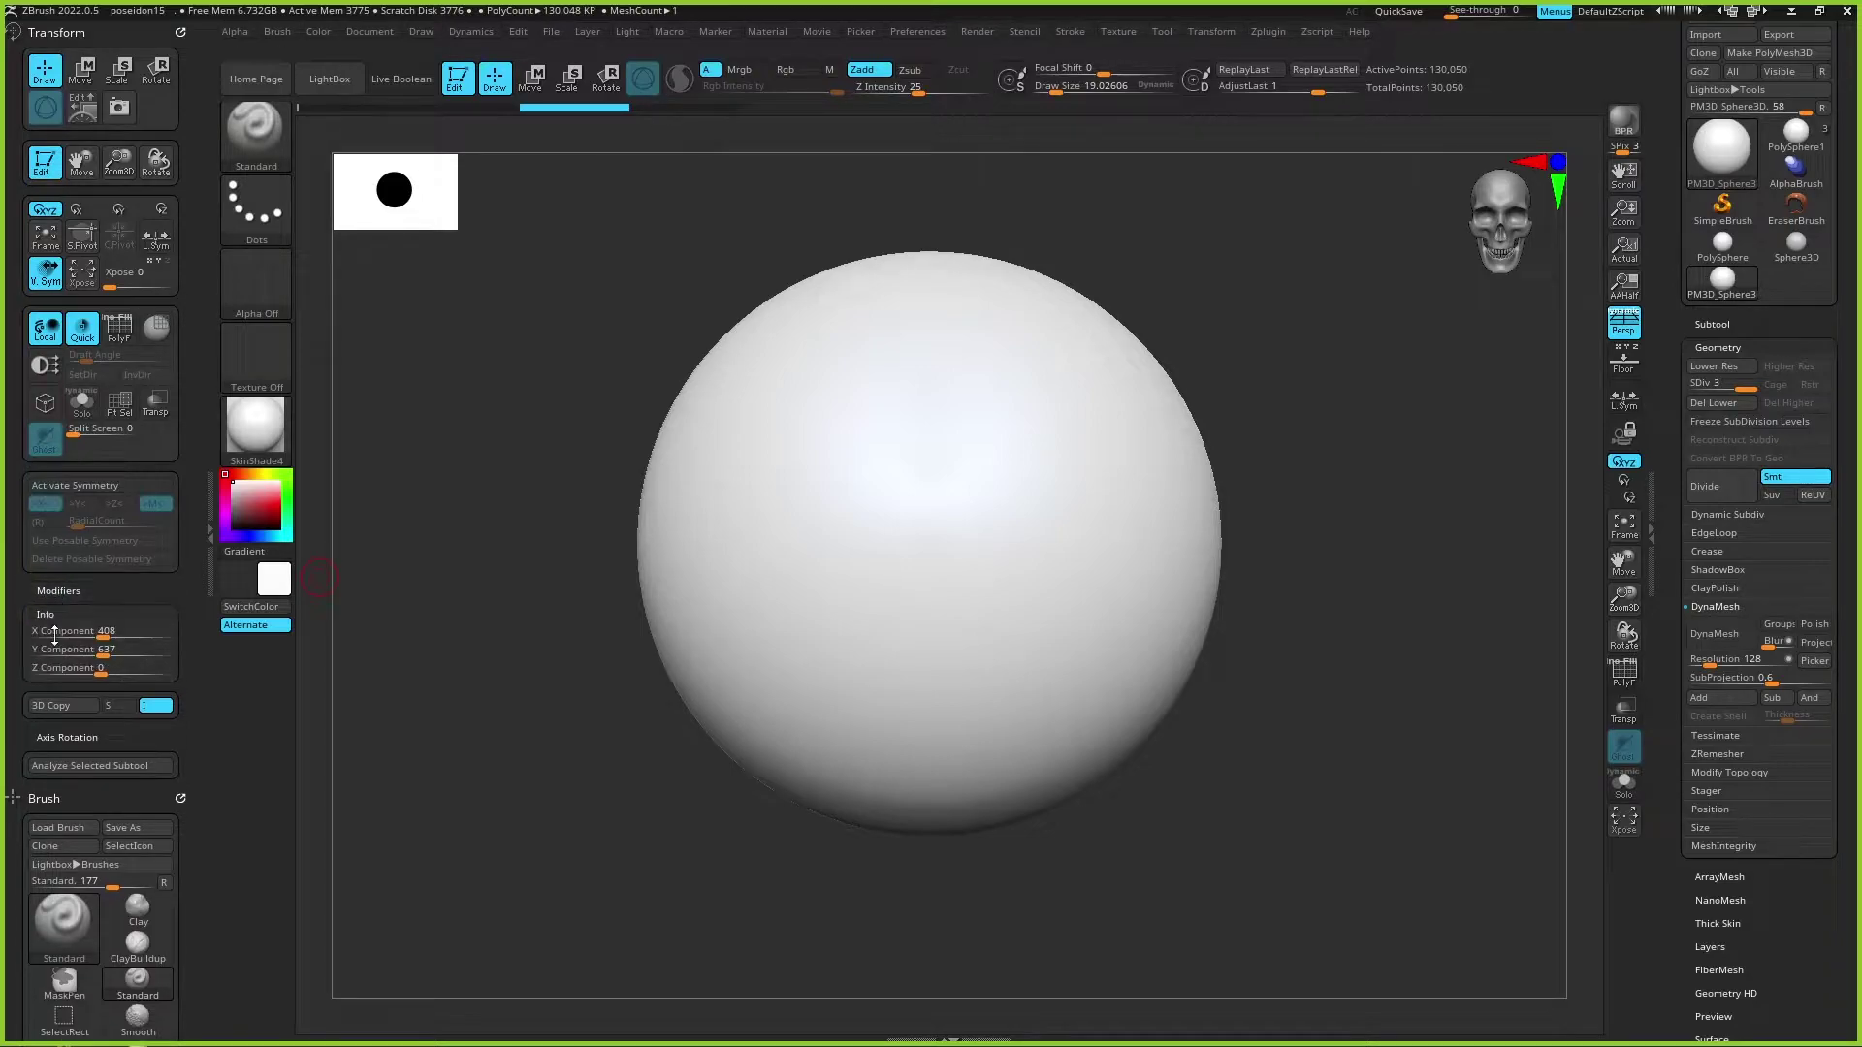
click(104, 590)
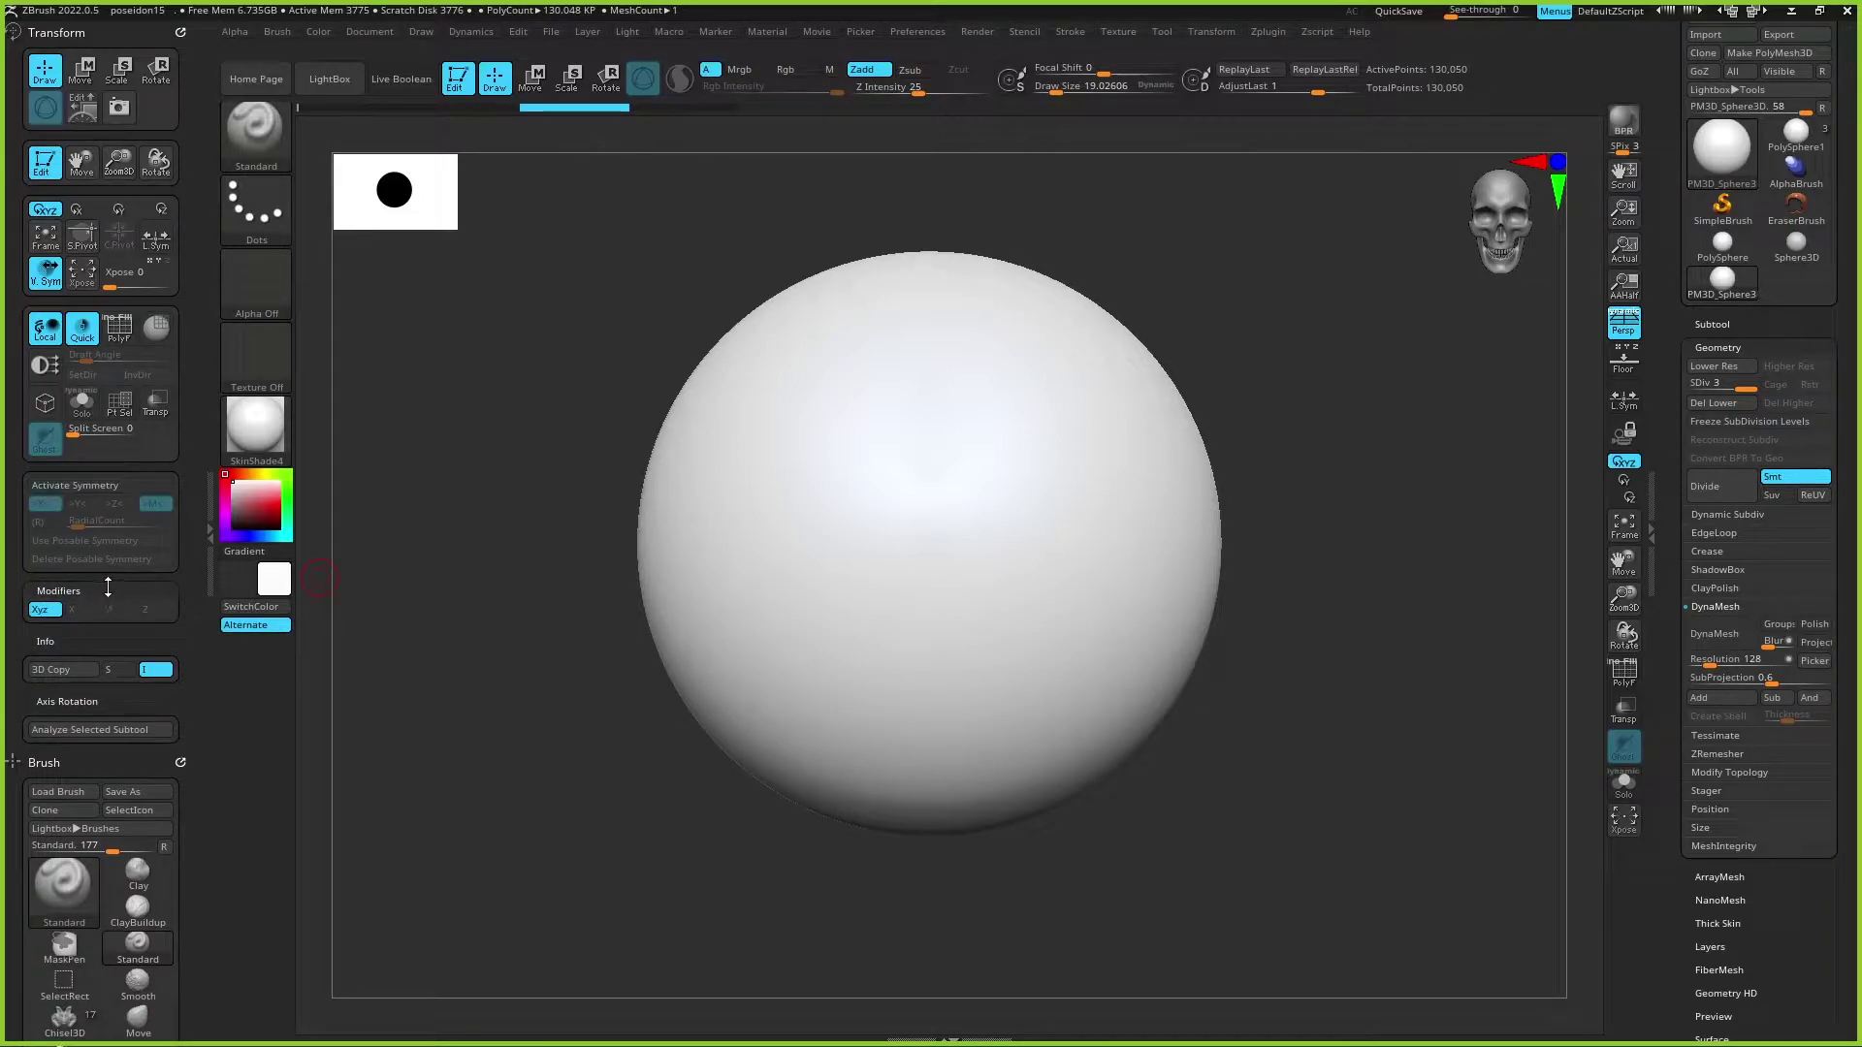
click(107, 701)
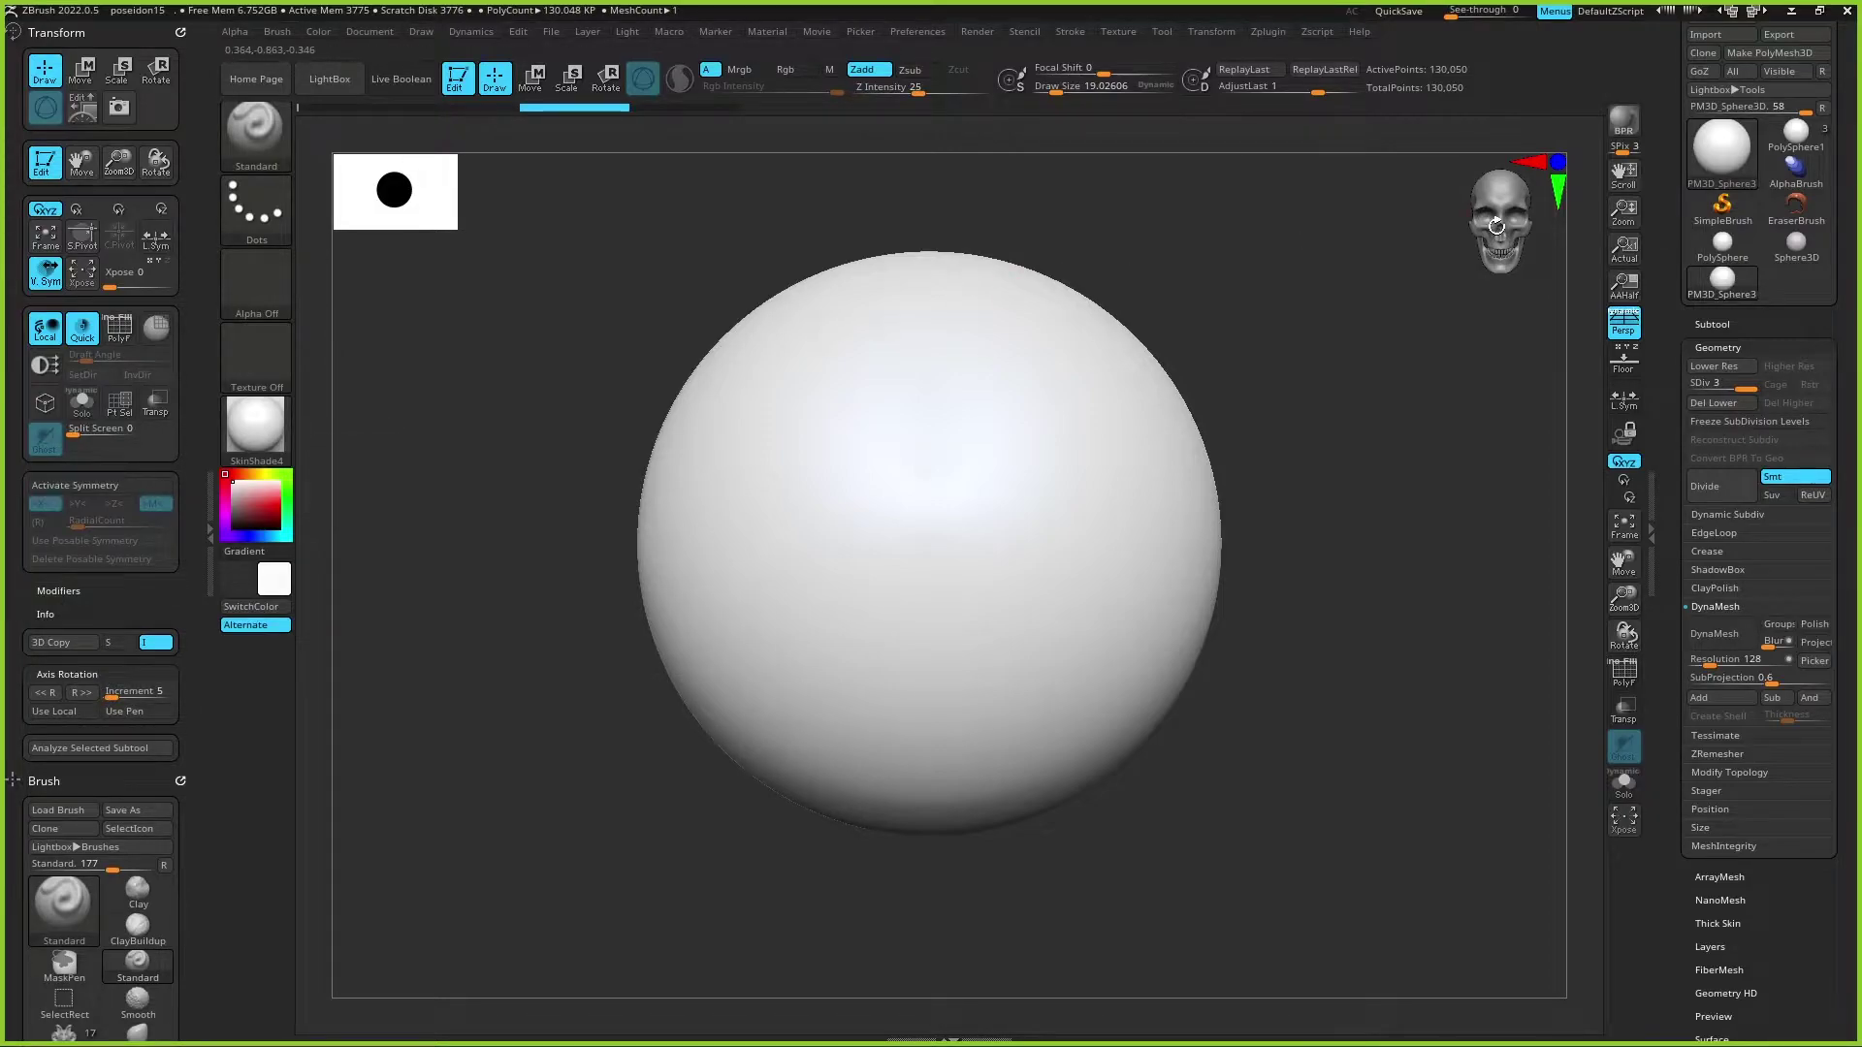
click(1795, 245)
click(1723, 282)
mouse_move(1794, 140)
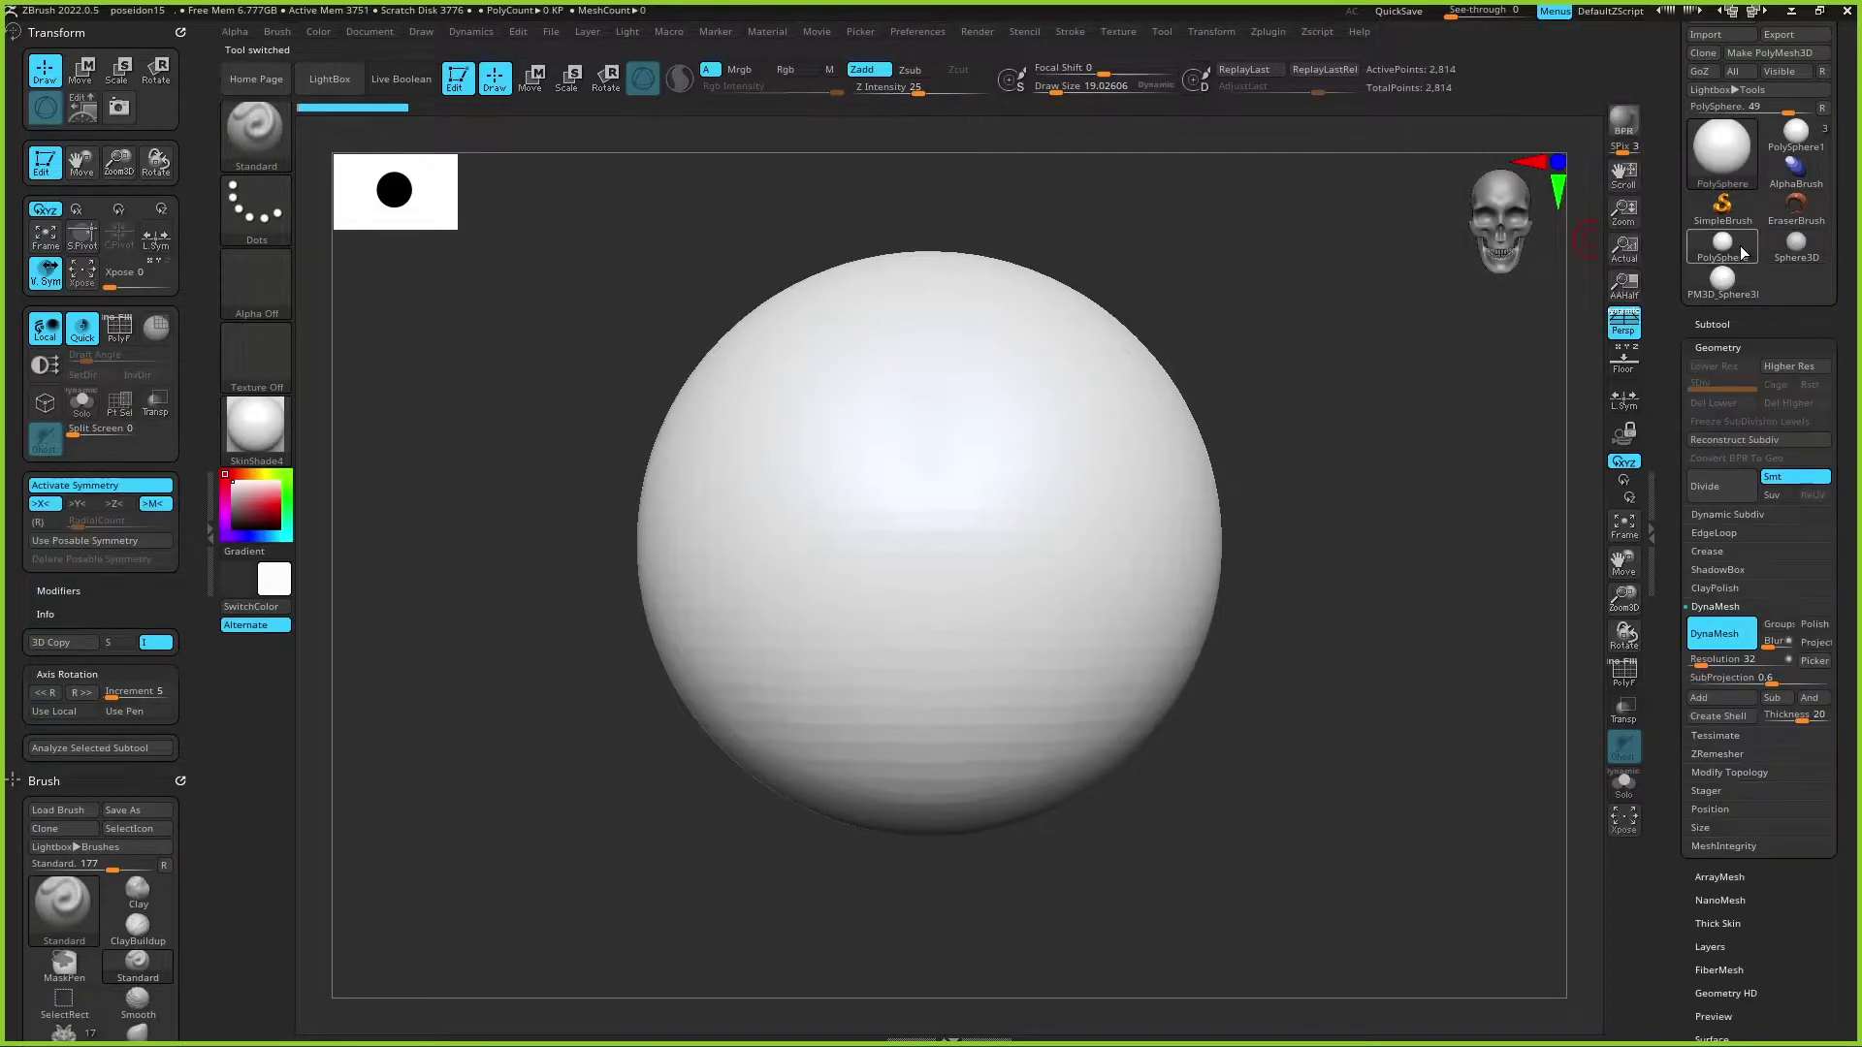
click(1794, 144)
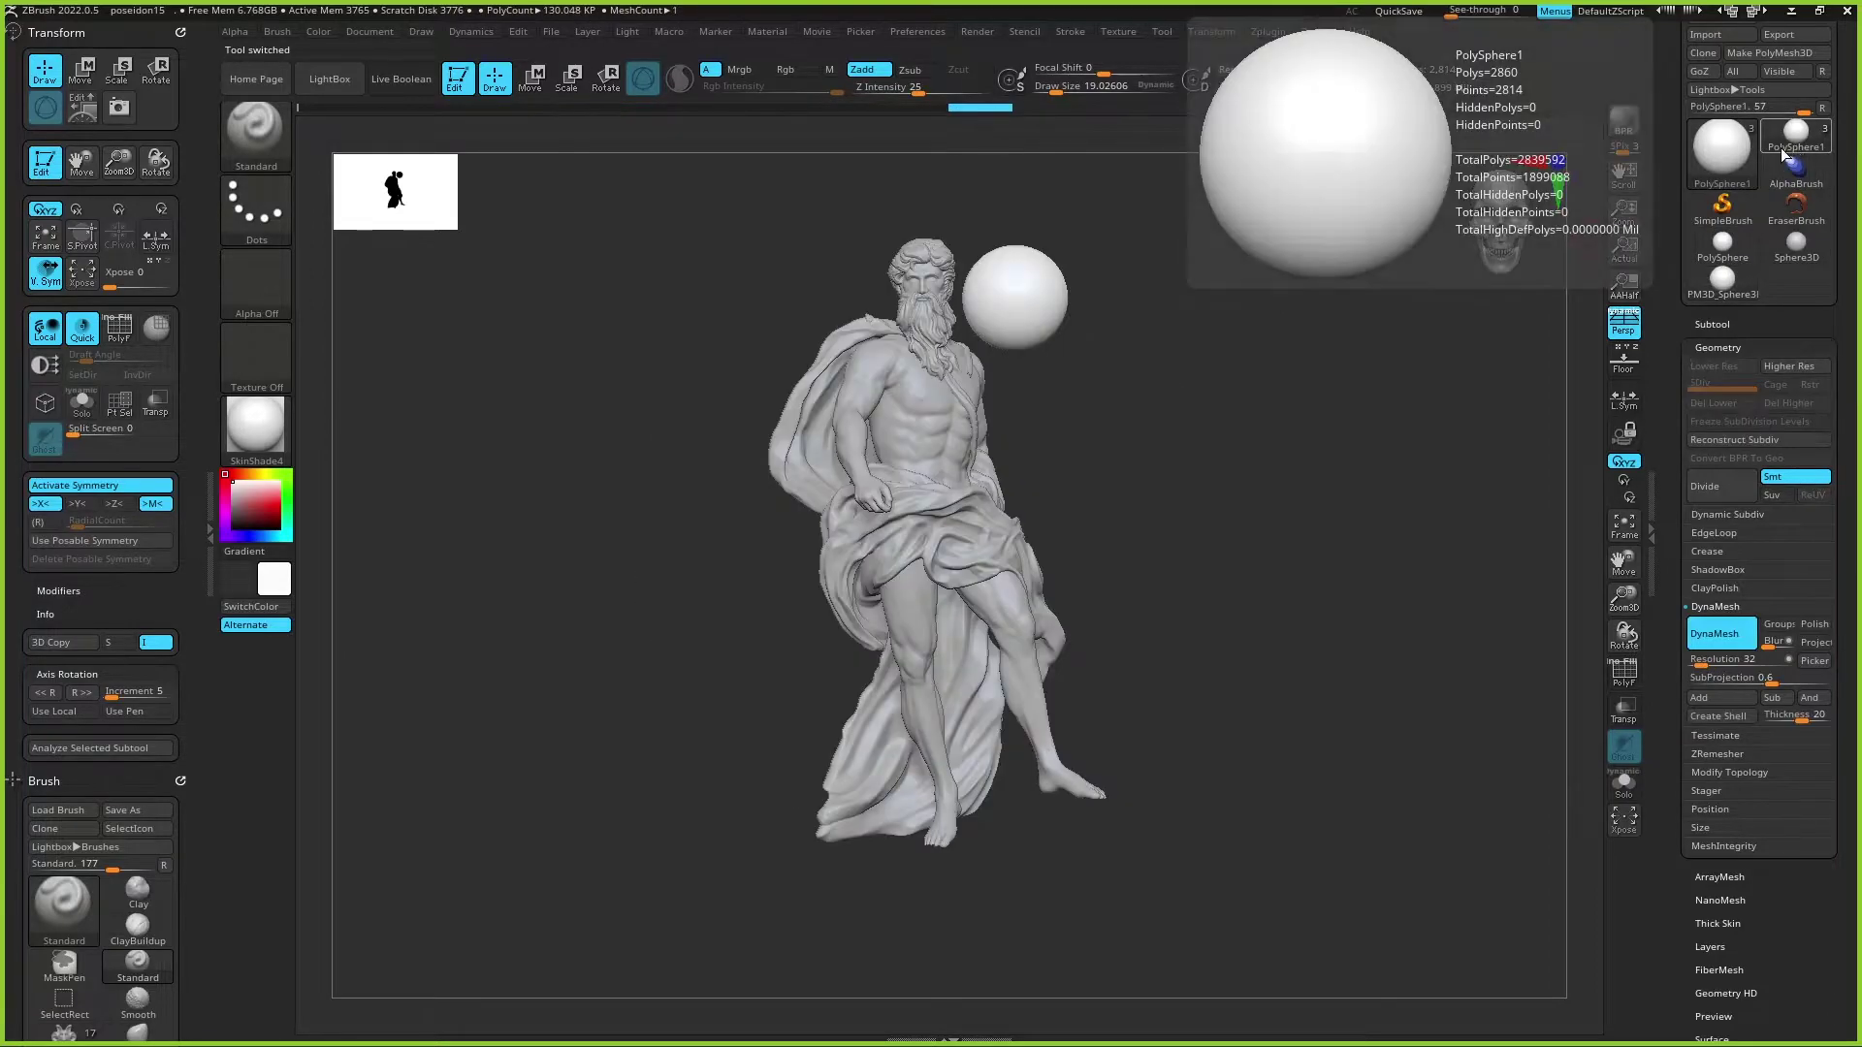
Step: Rotate the statue forward and back in Axis Rotation steps, returning to a front view
click(90, 591)
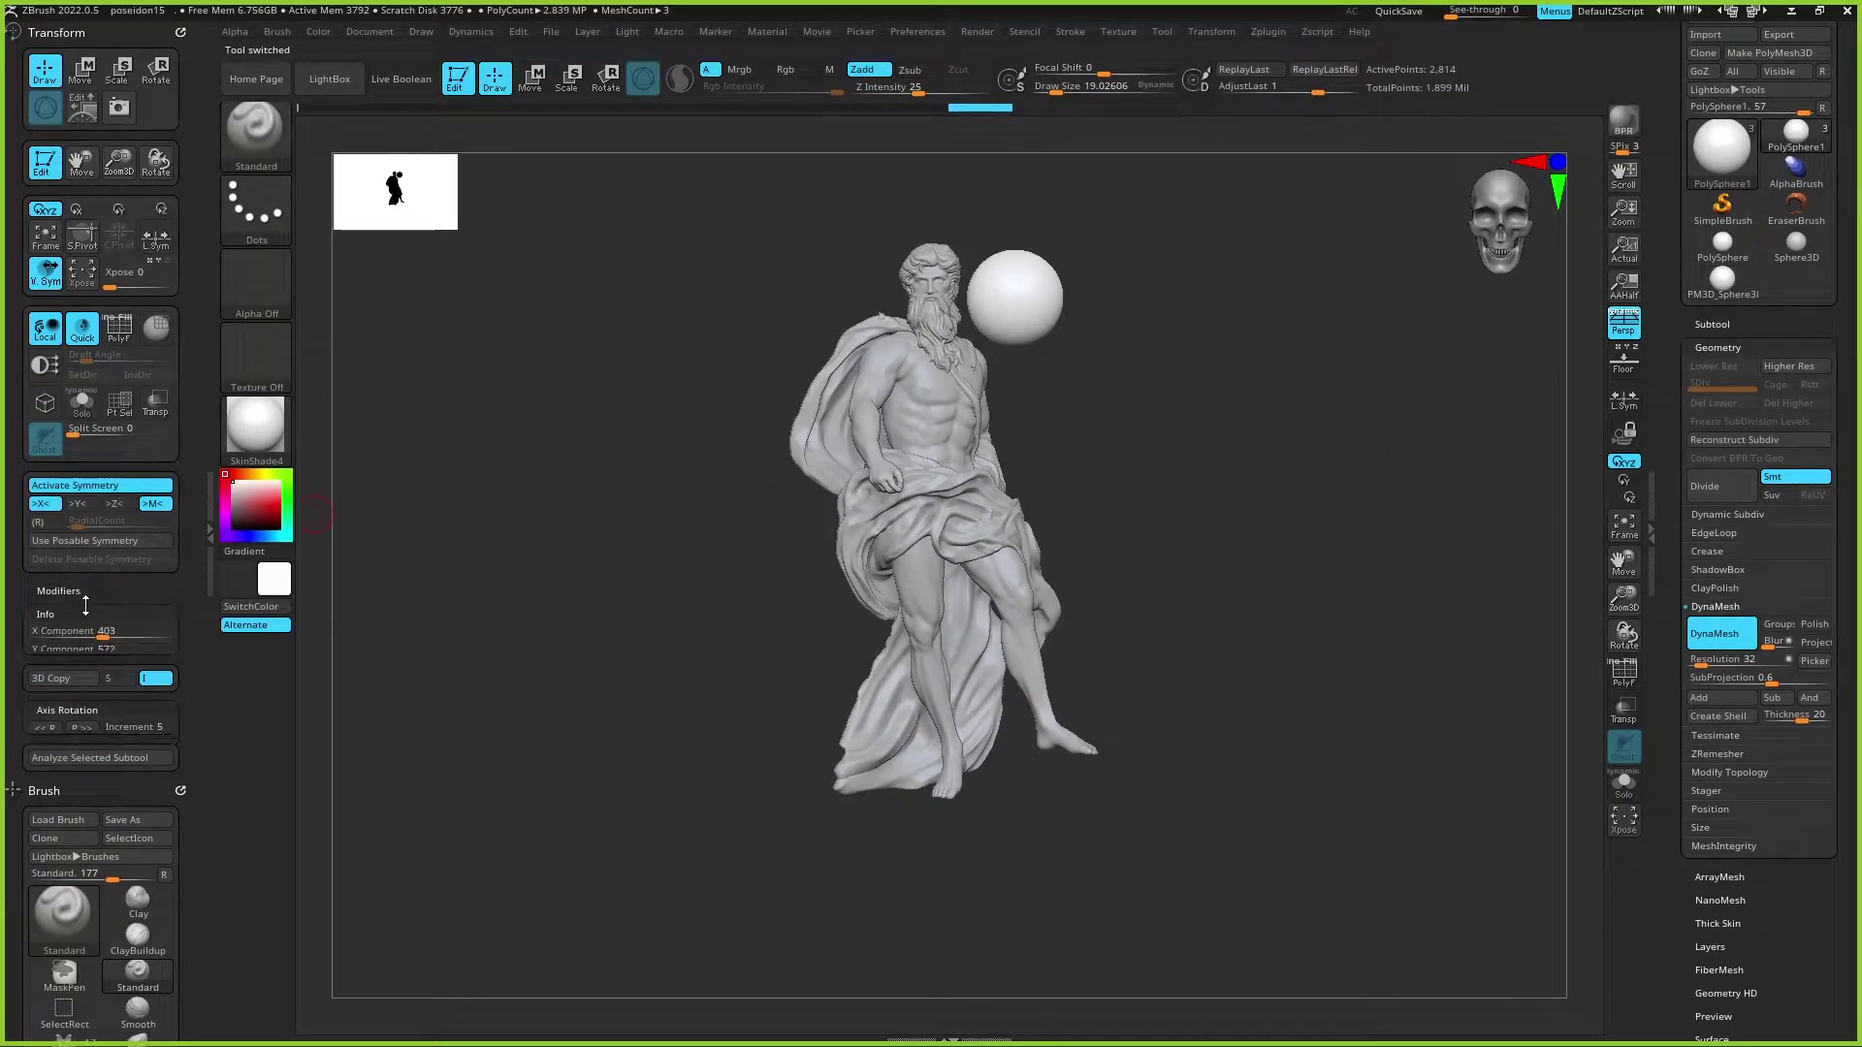
click(80, 737)
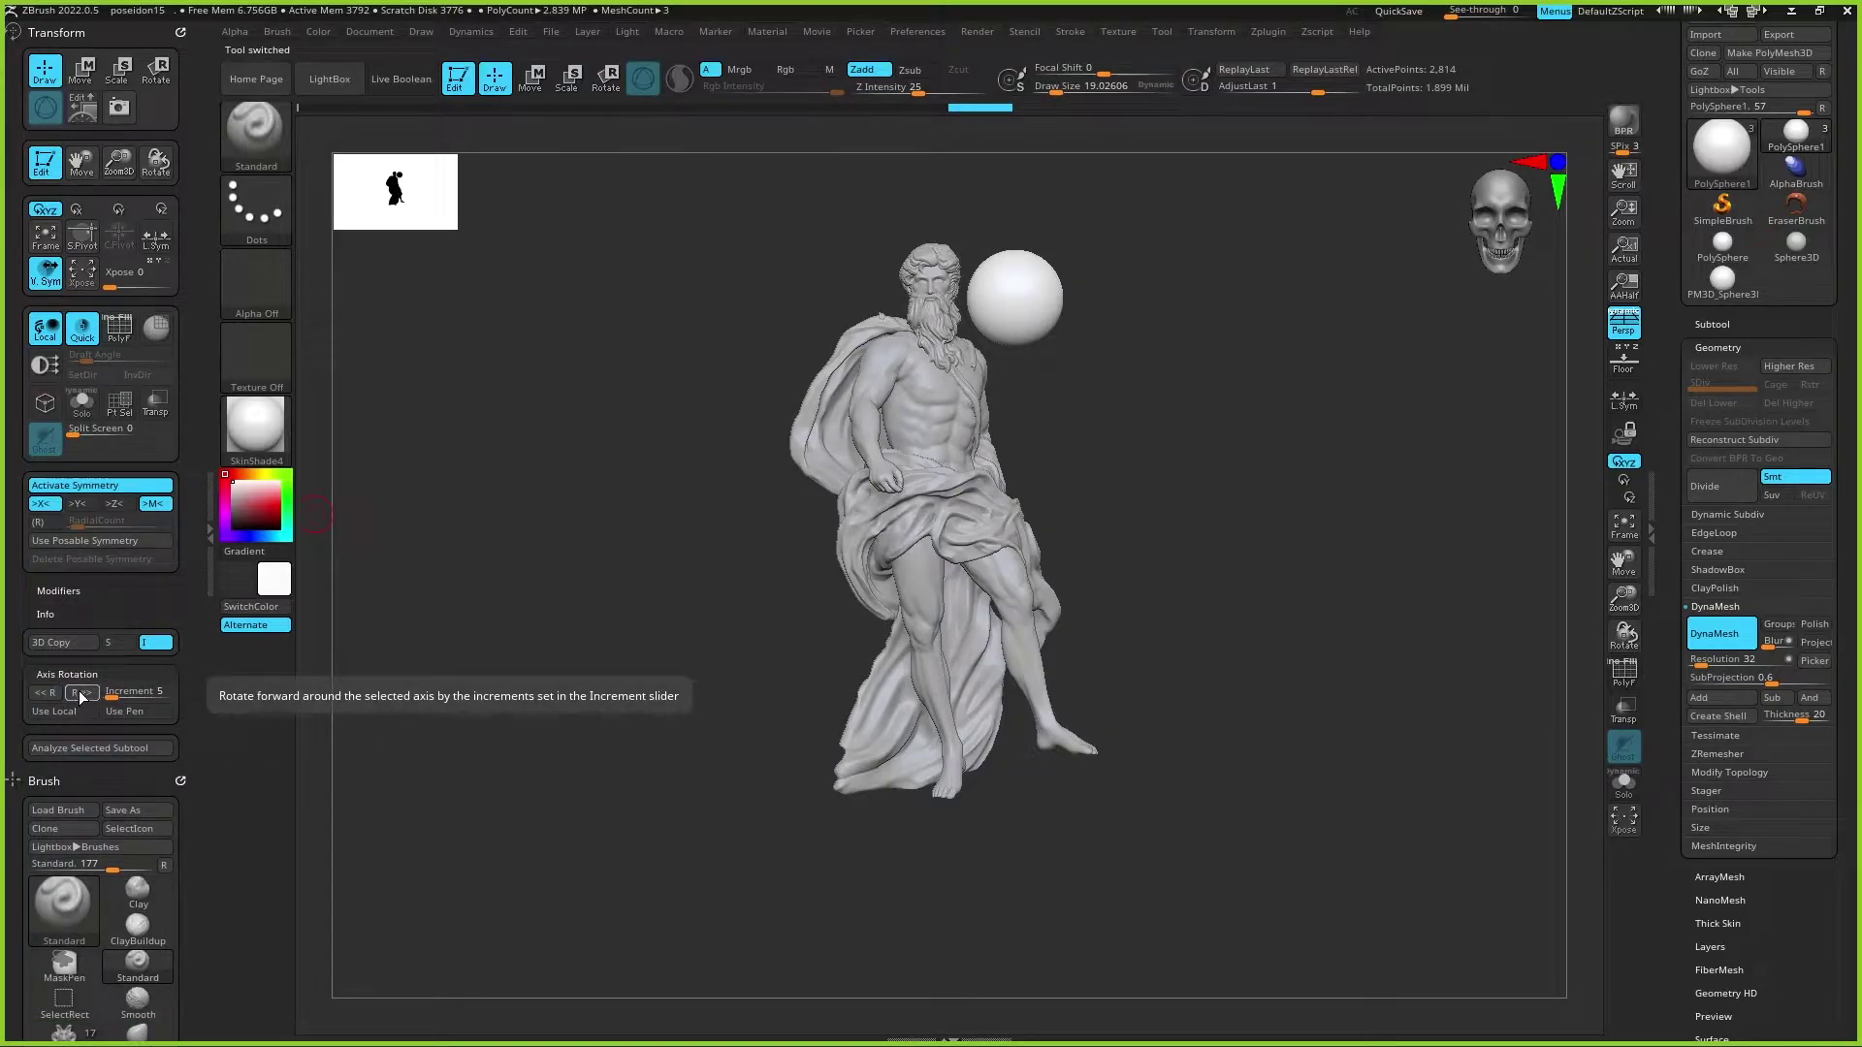
click(81, 694)
click(83, 696)
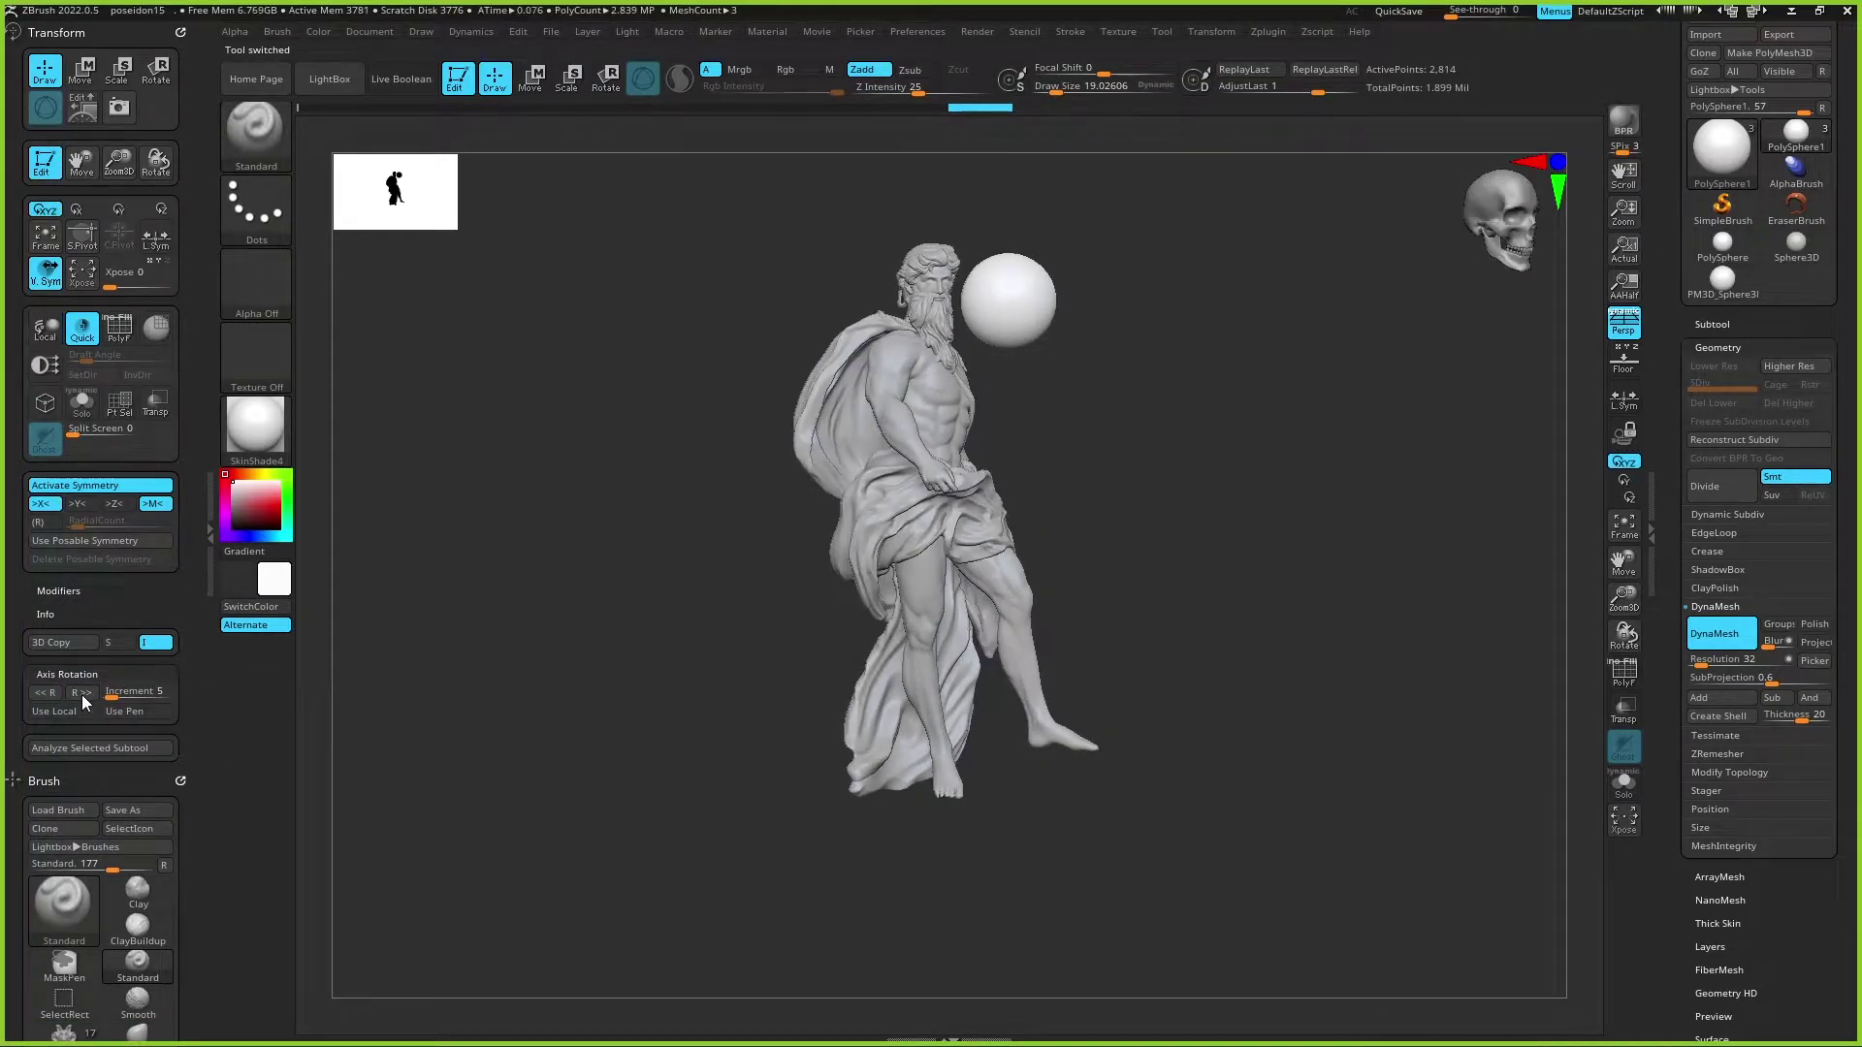
click(82, 694)
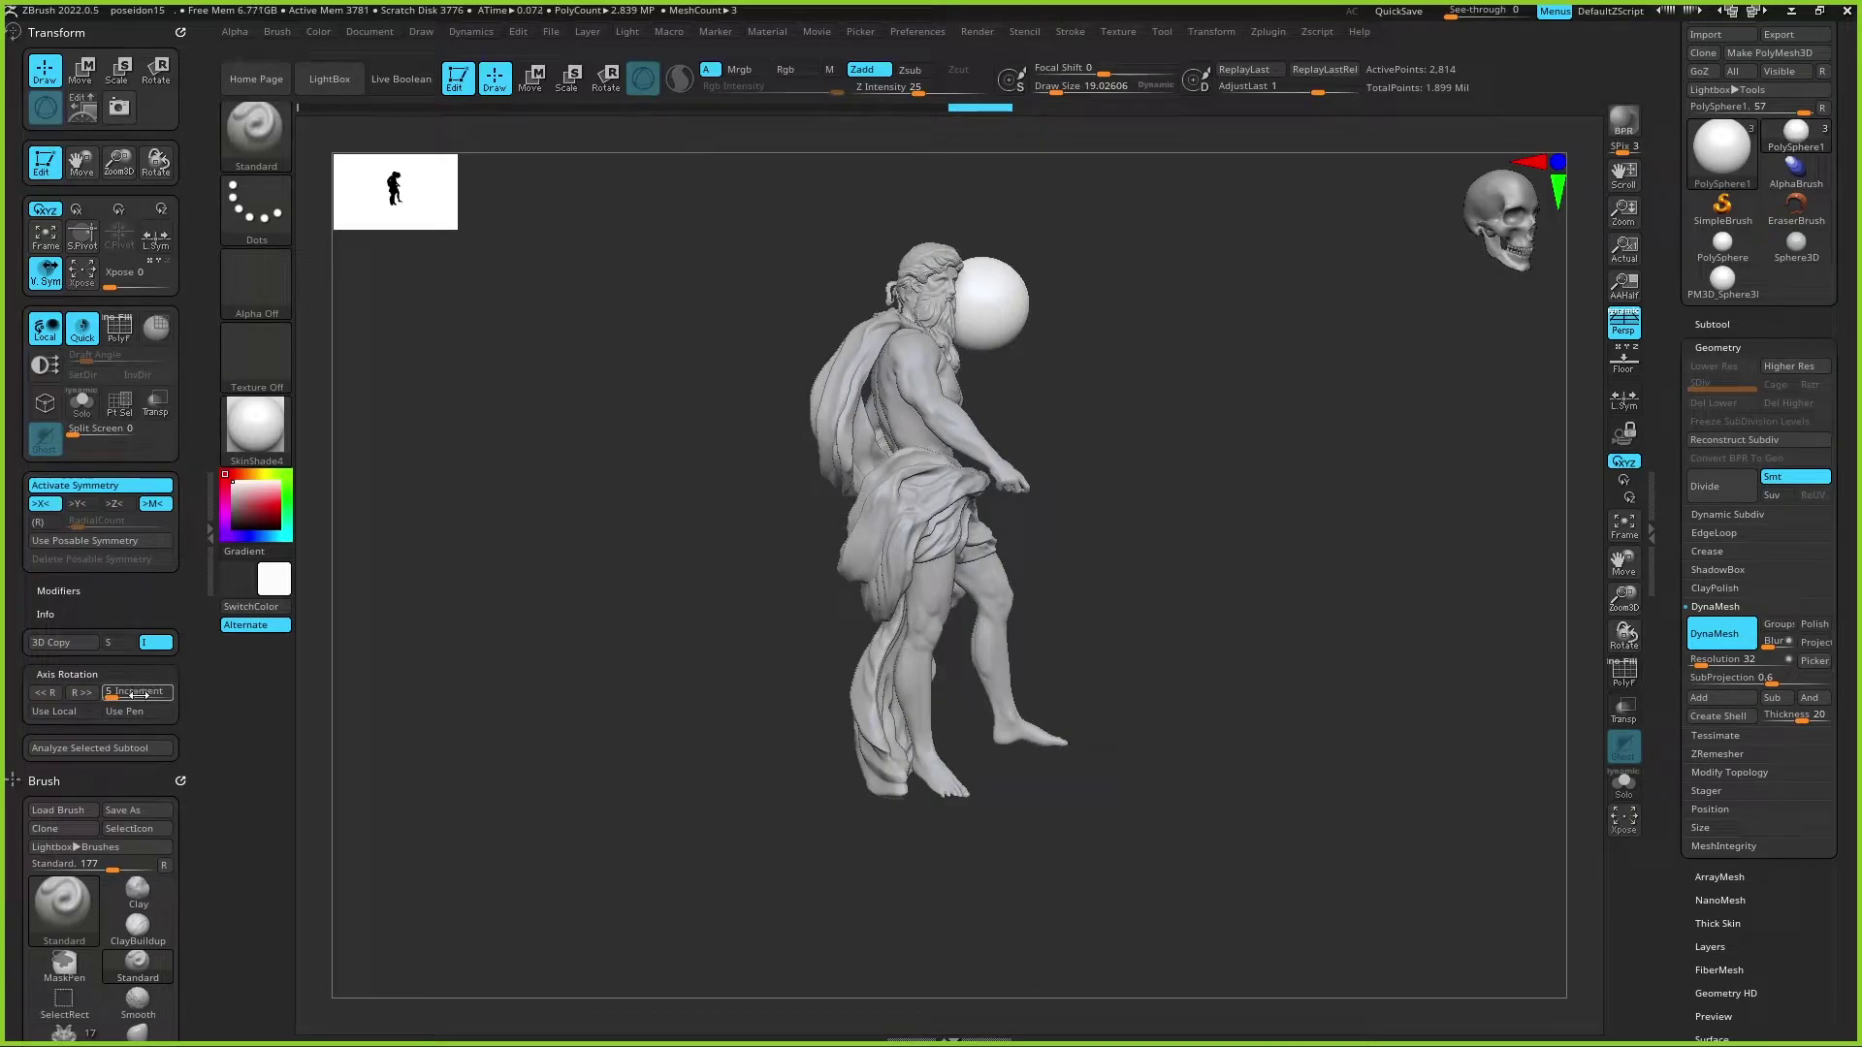
click(54, 694)
click(53, 694)
click(53, 696)
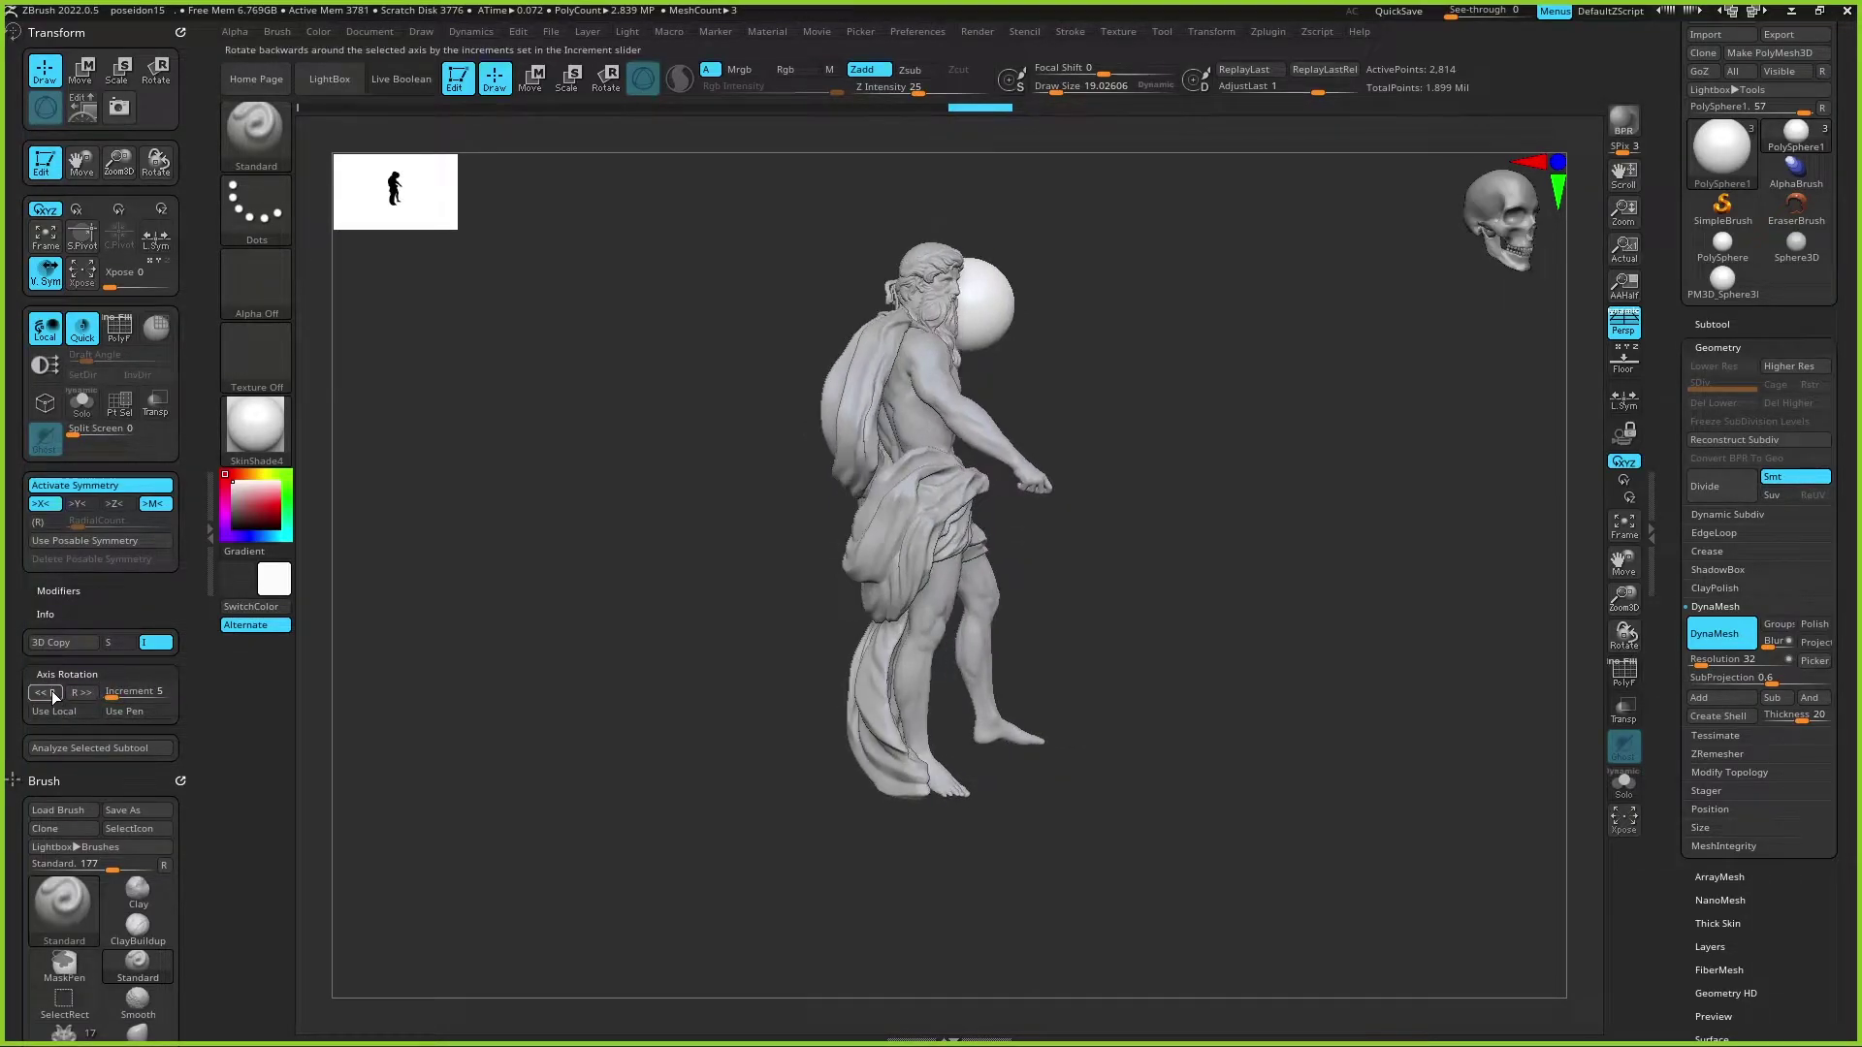
click(52, 696)
click(49, 699)
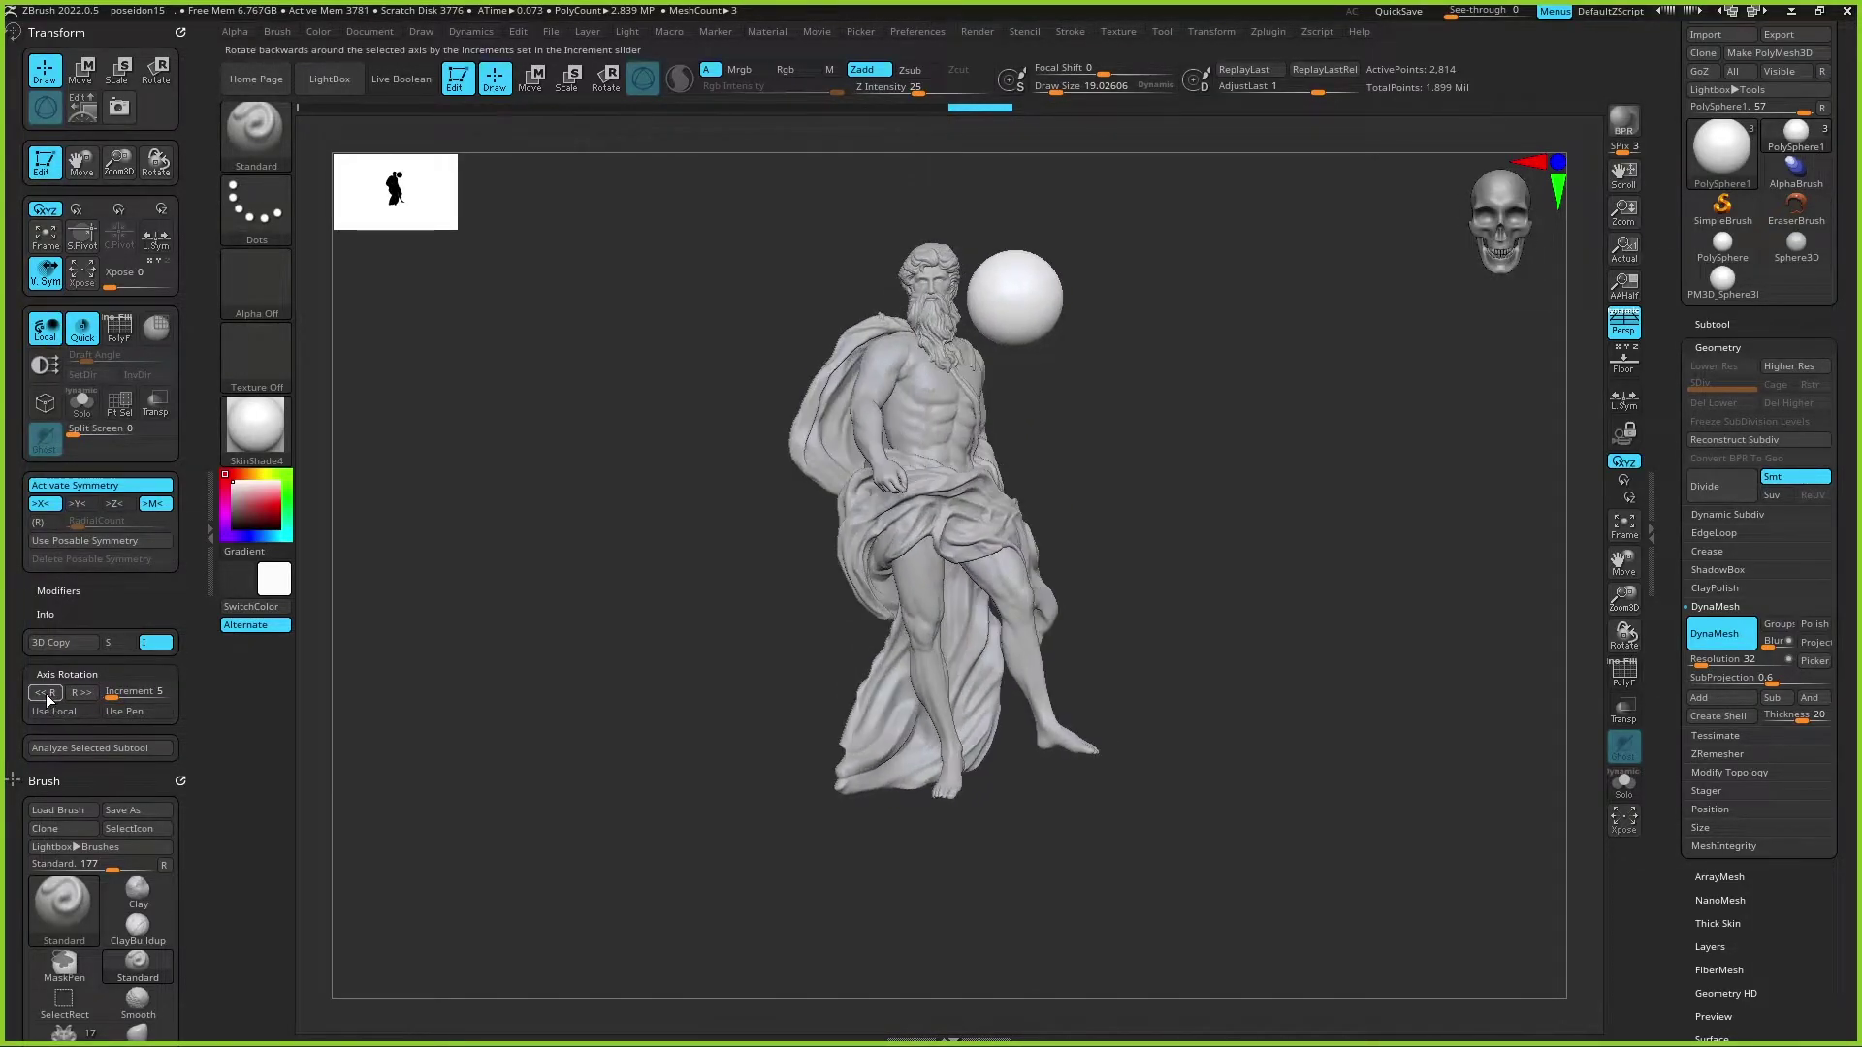
click(48, 698)
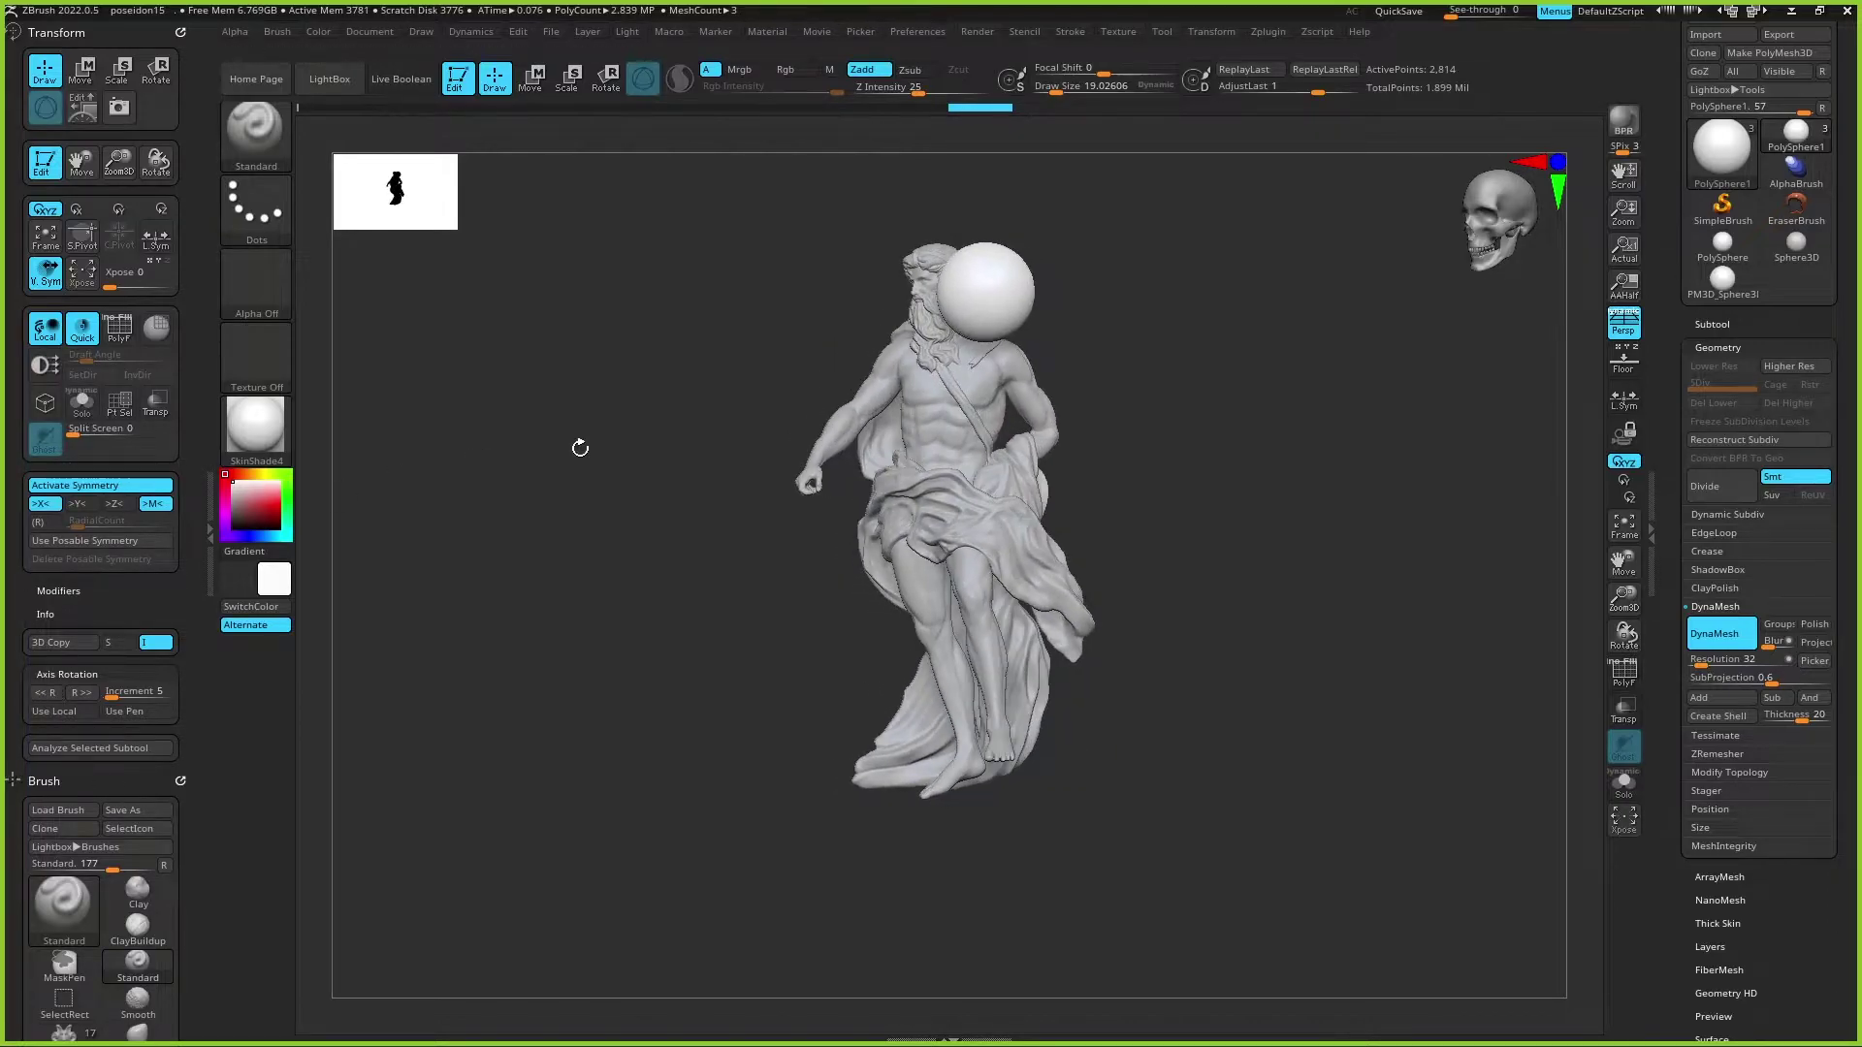
drag(611, 531, 624, 540)
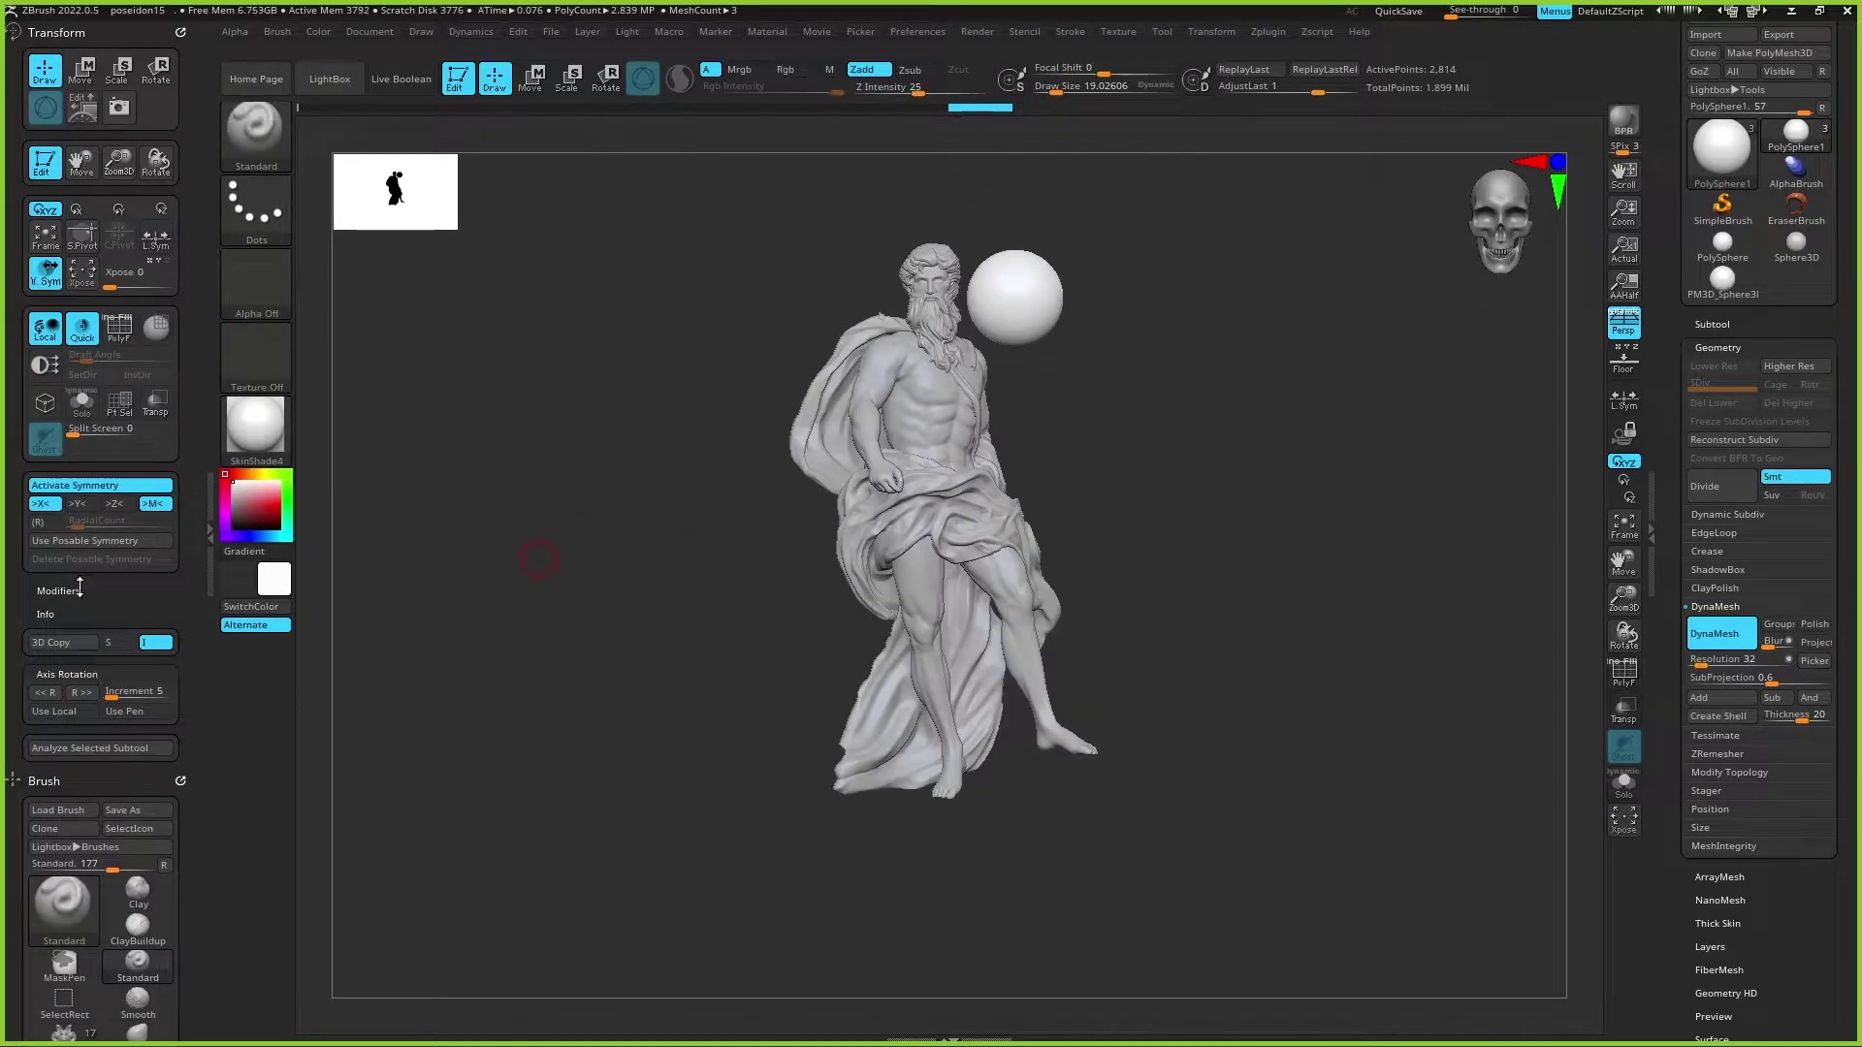
click(94, 676)
click(85, 593)
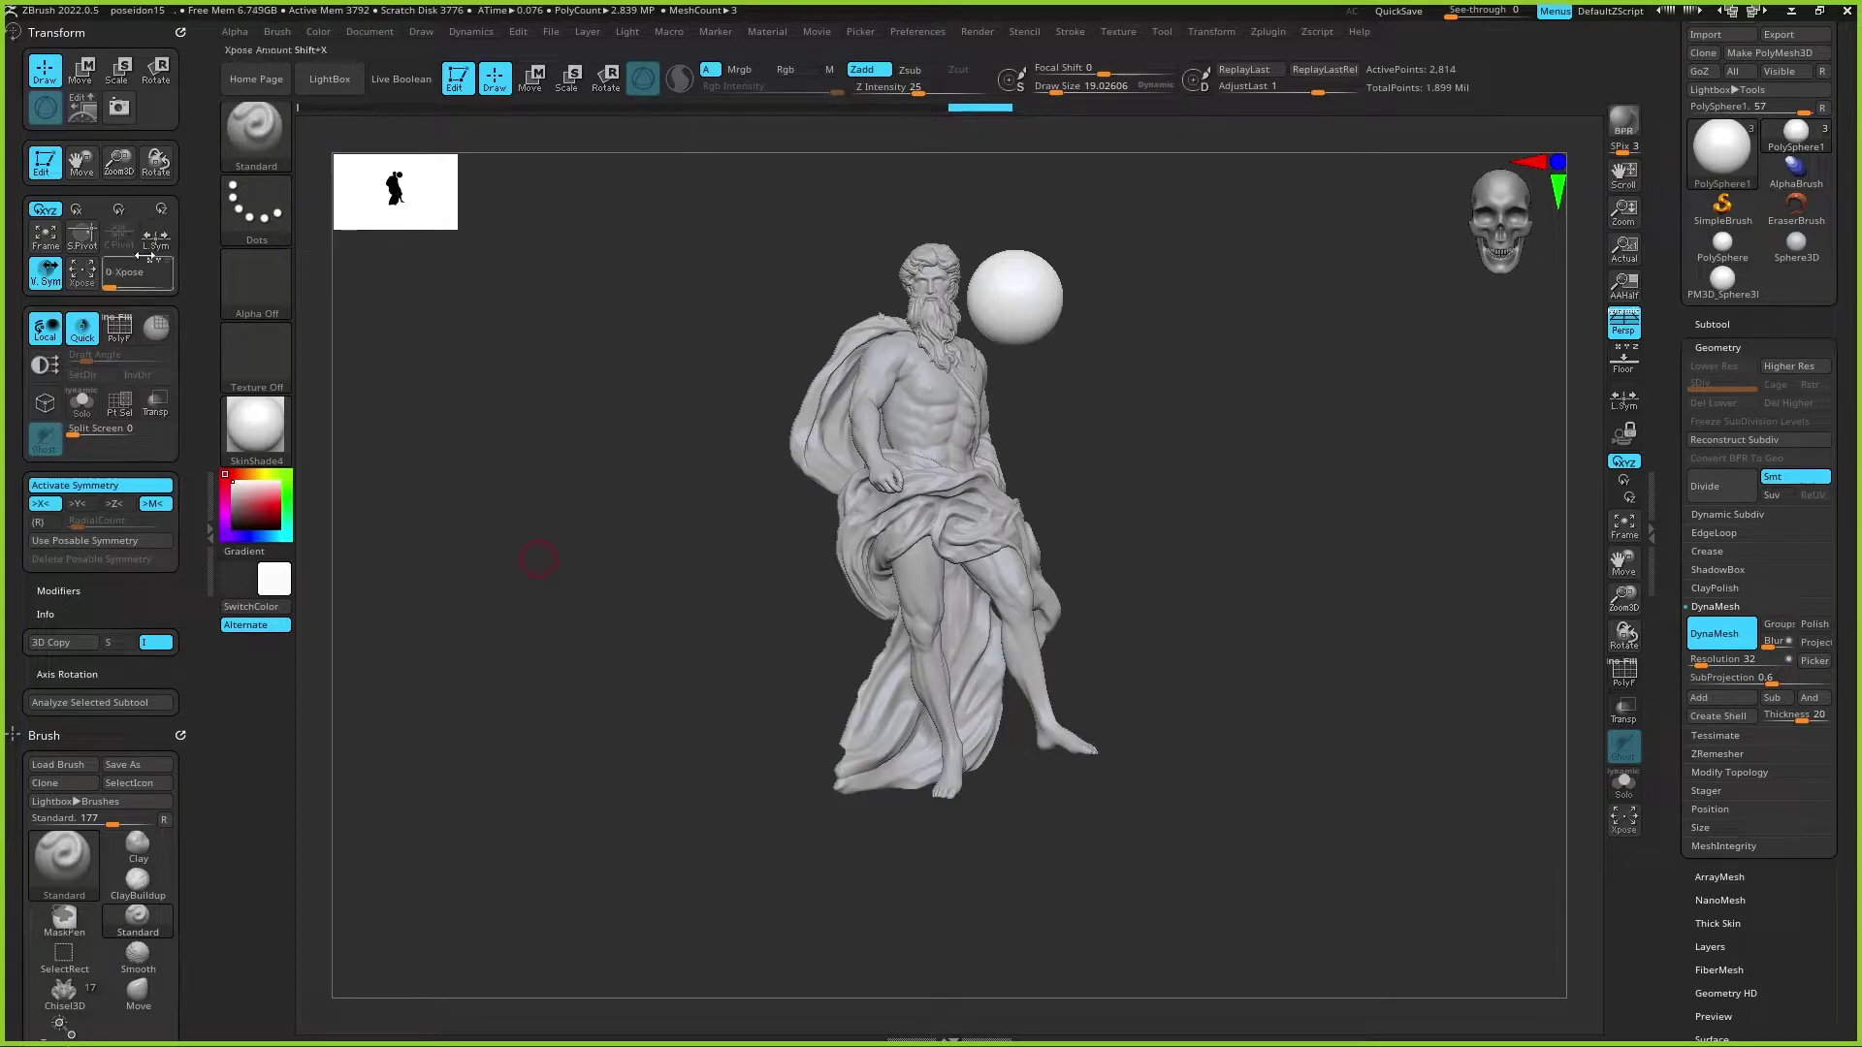
click(86, 417)
click(86, 417)
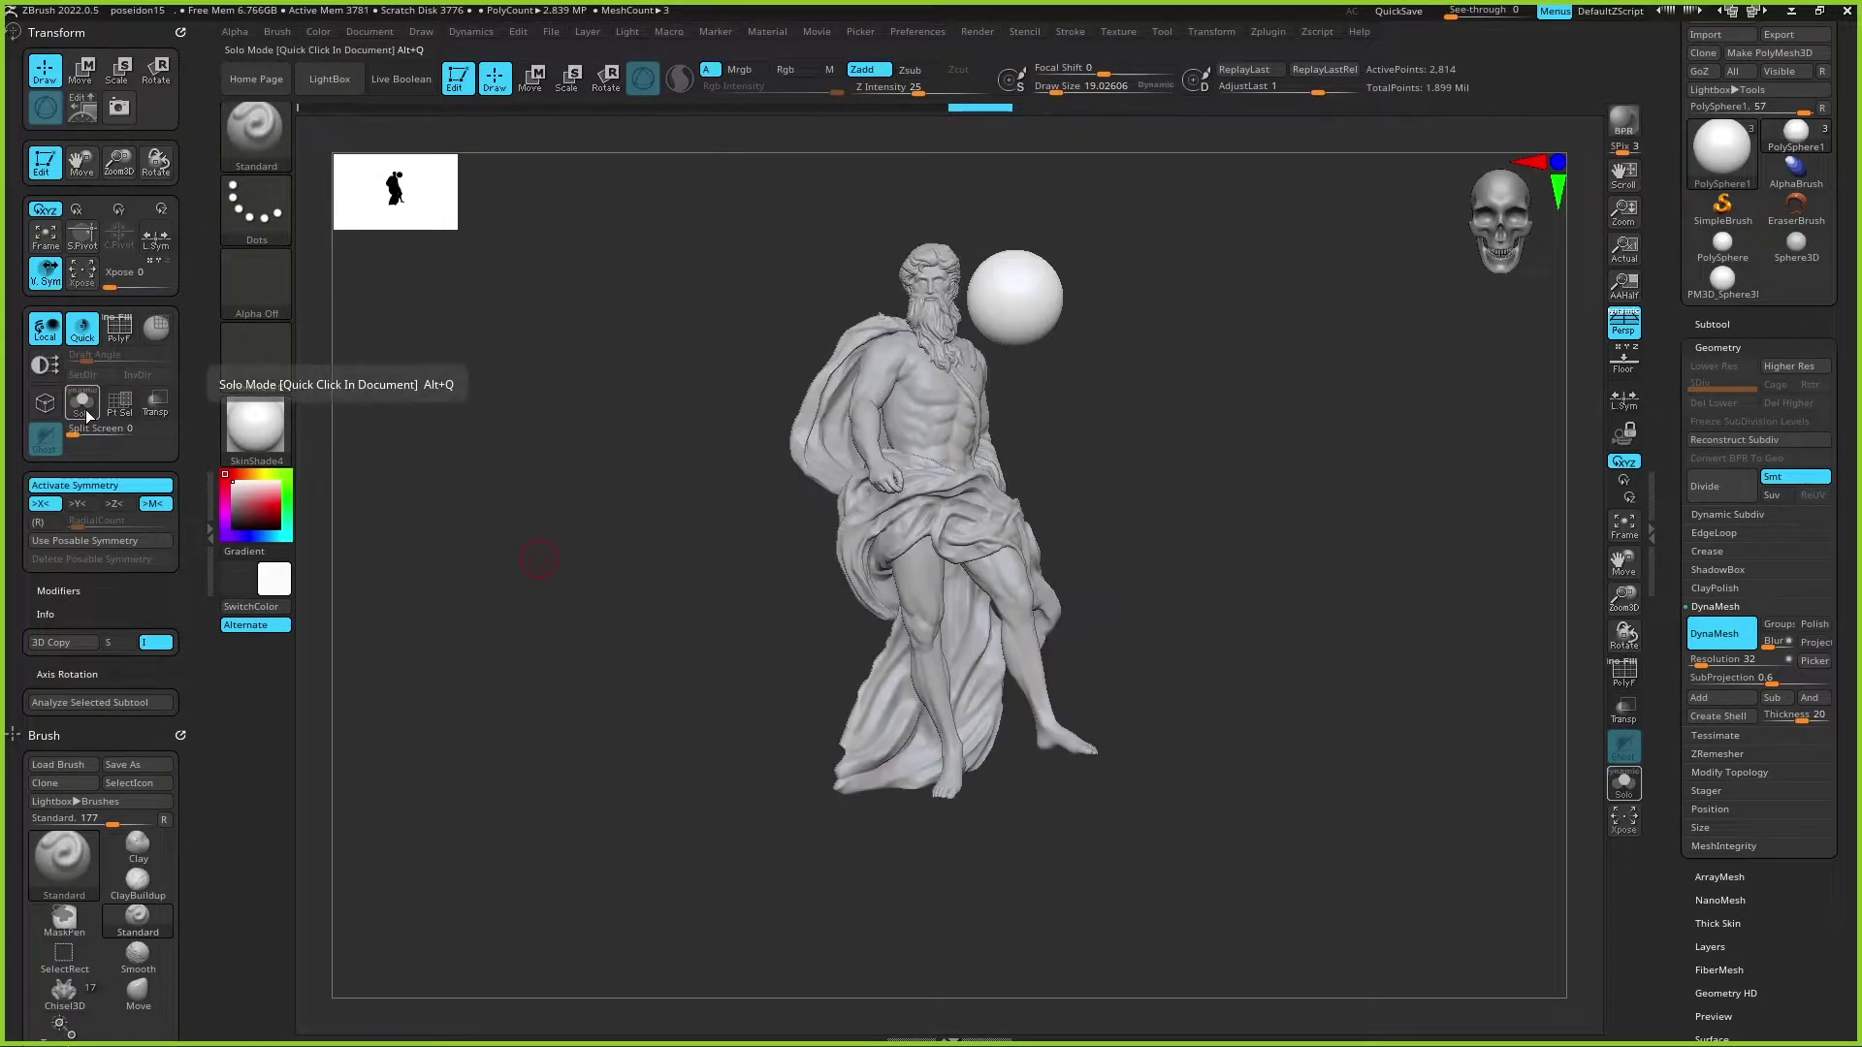
click(87, 417)
click(87, 415)
click(87, 415)
click(87, 415)
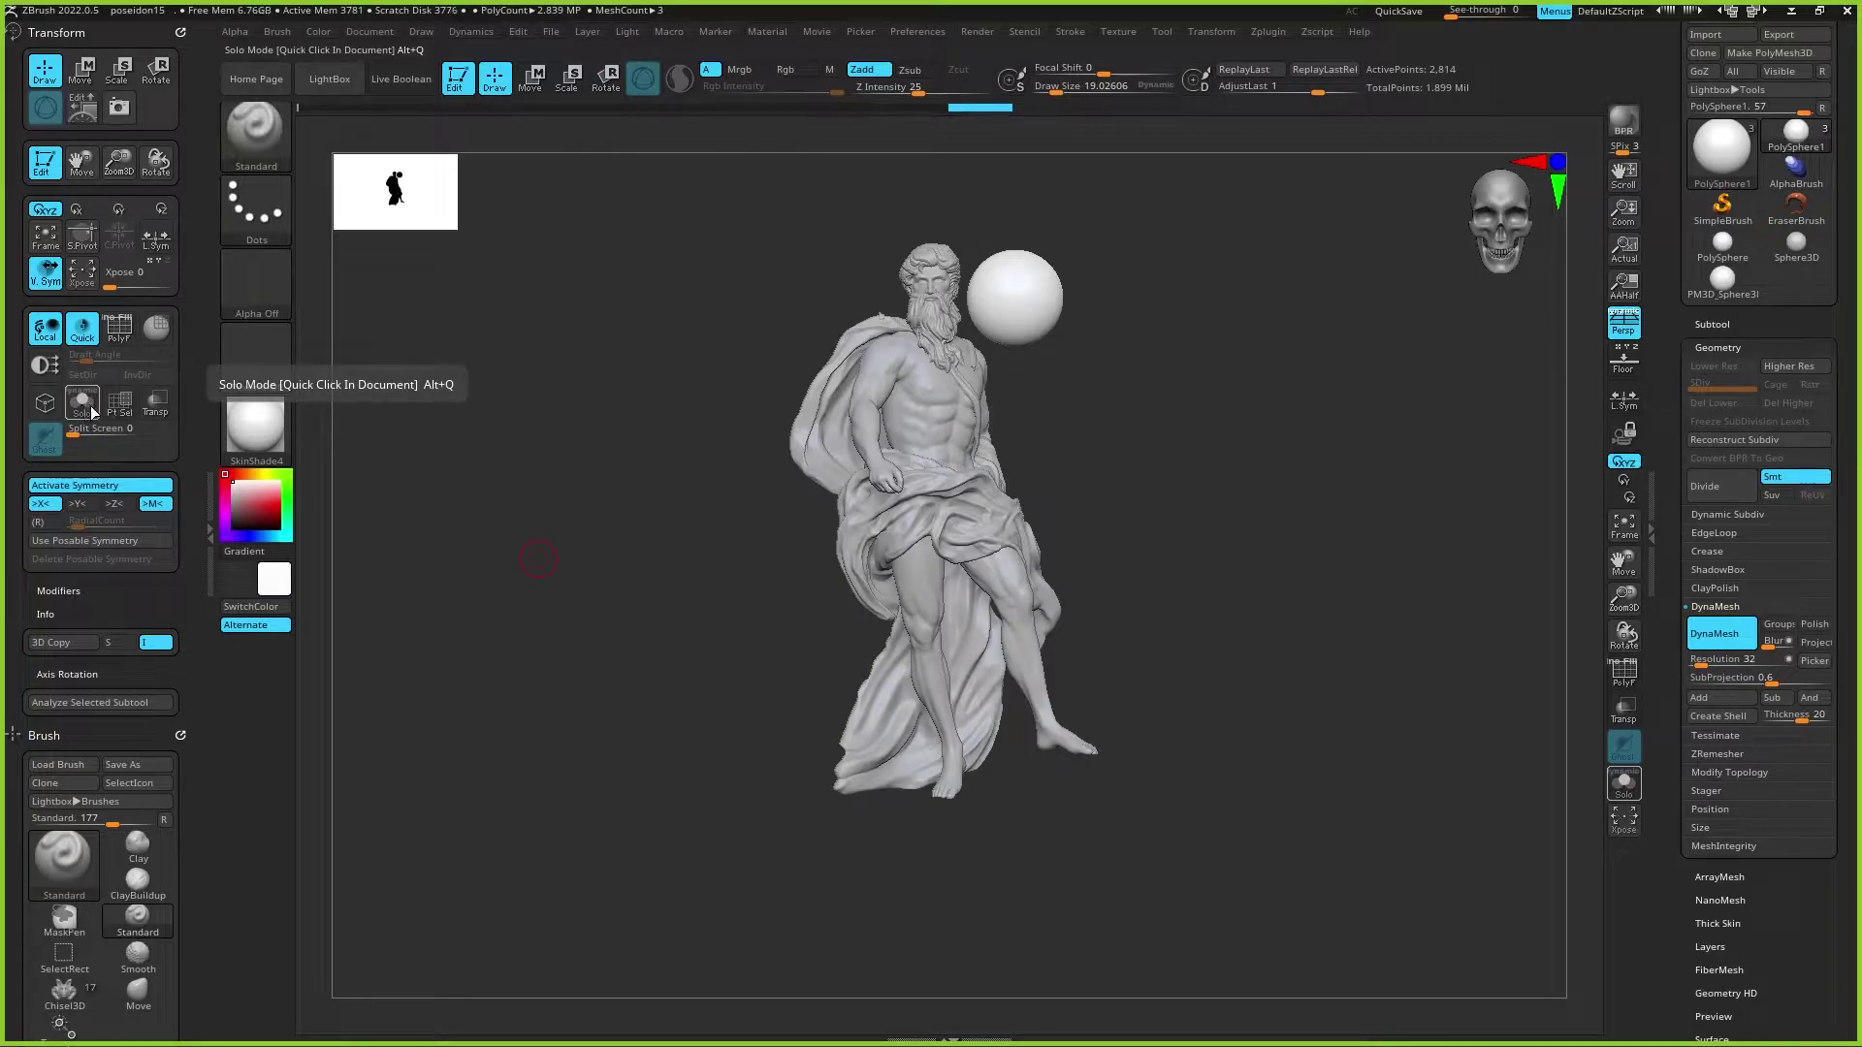
click(87, 415)
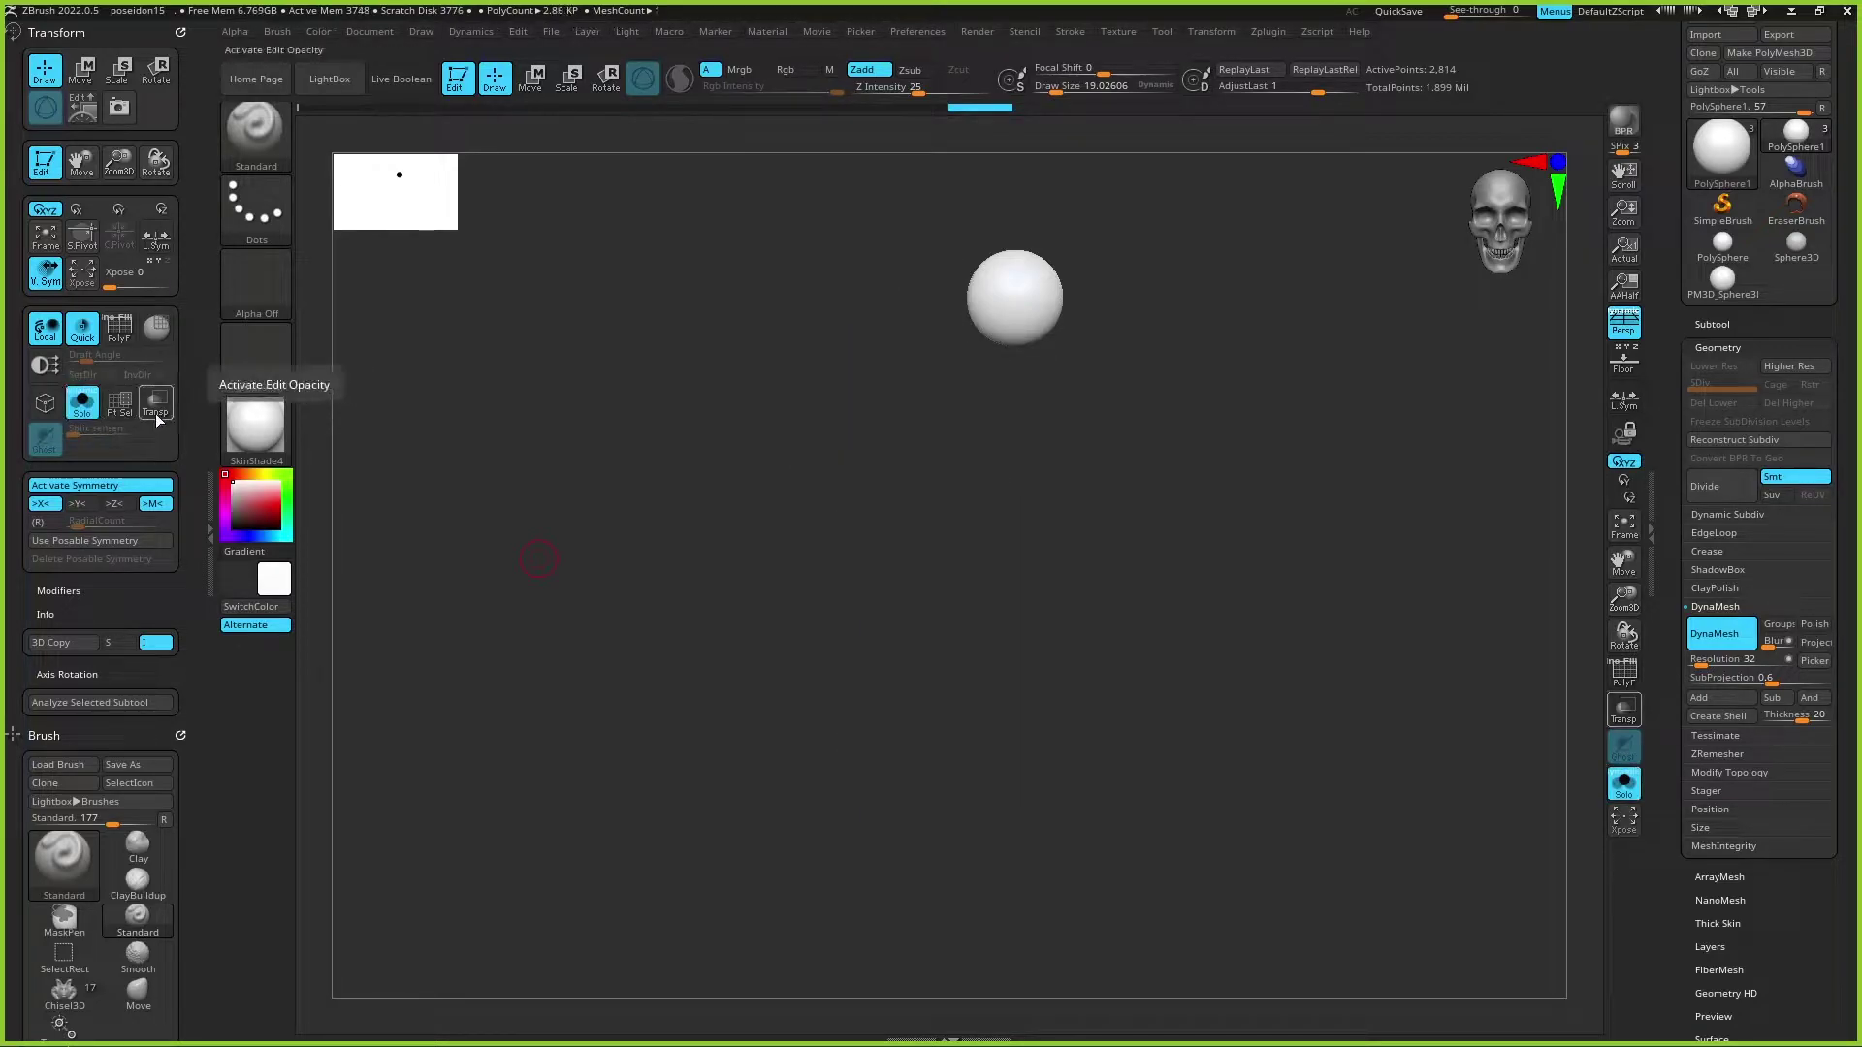
click(81, 403)
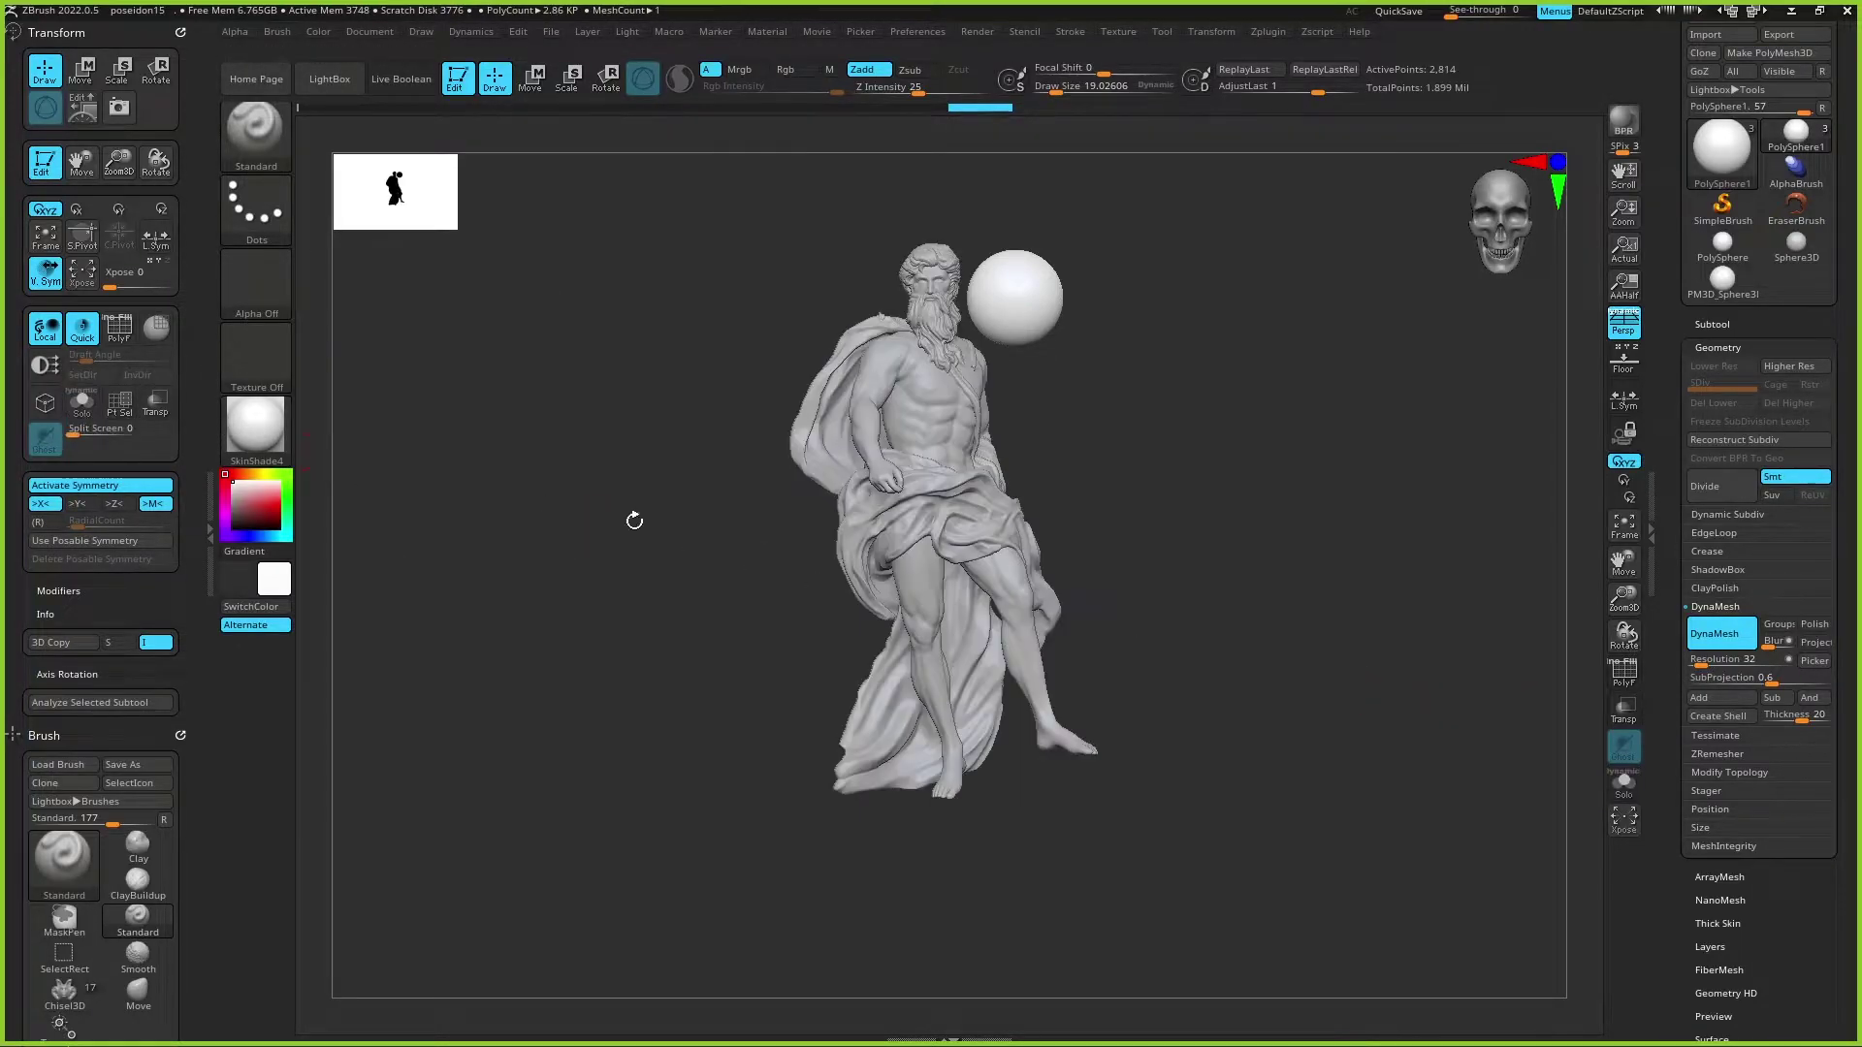
click(1625, 783)
click(1625, 784)
Step: Ghost the Poseidon statue with Transp, orbit and zoom in, then restore solid shading
click(1625, 711)
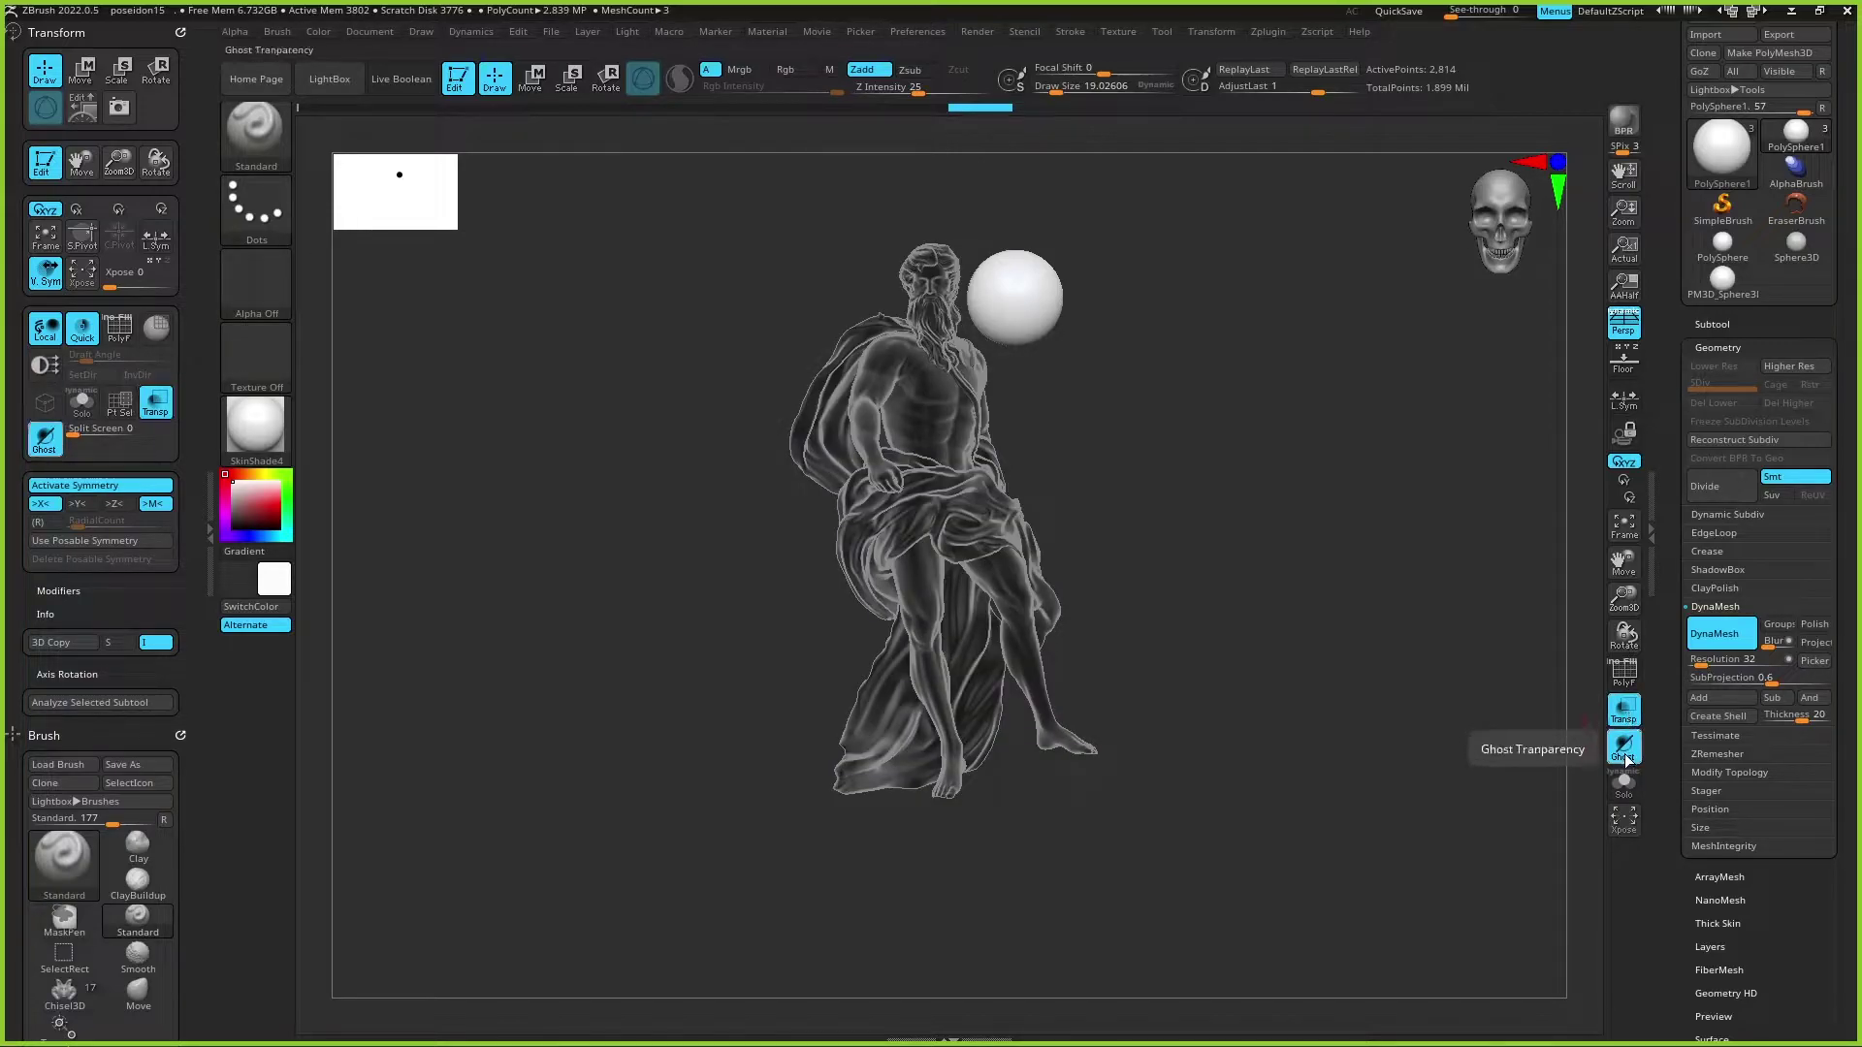
mouse_move(1067, 349)
mouse_down()
mouse_move(1212, 444)
mouse_move(1199, 456)
mouse_move(1197, 440)
mouse_move(1200, 499)
mouse_move(960, 478)
mouse_up()
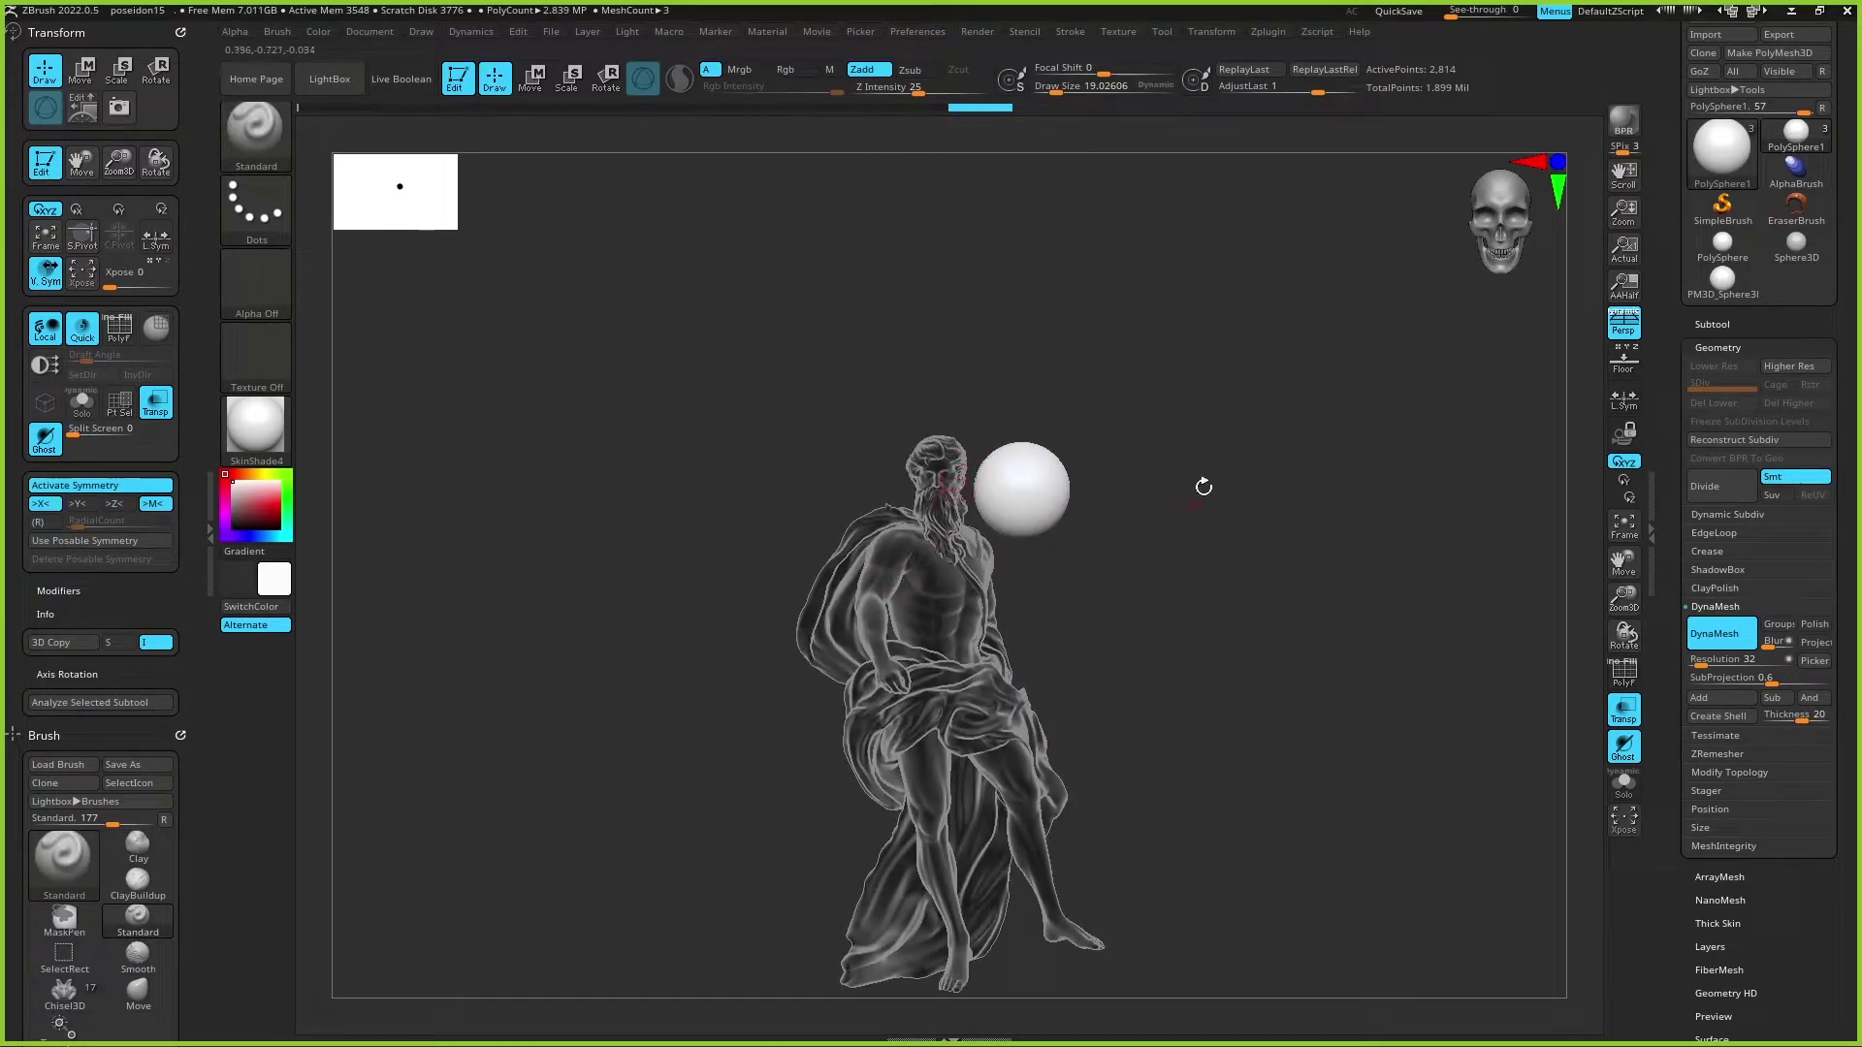
mouse_move(1203, 486)
mouse_down()
mouse_move(1201, 515)
mouse_move(1018, 428)
mouse_up()
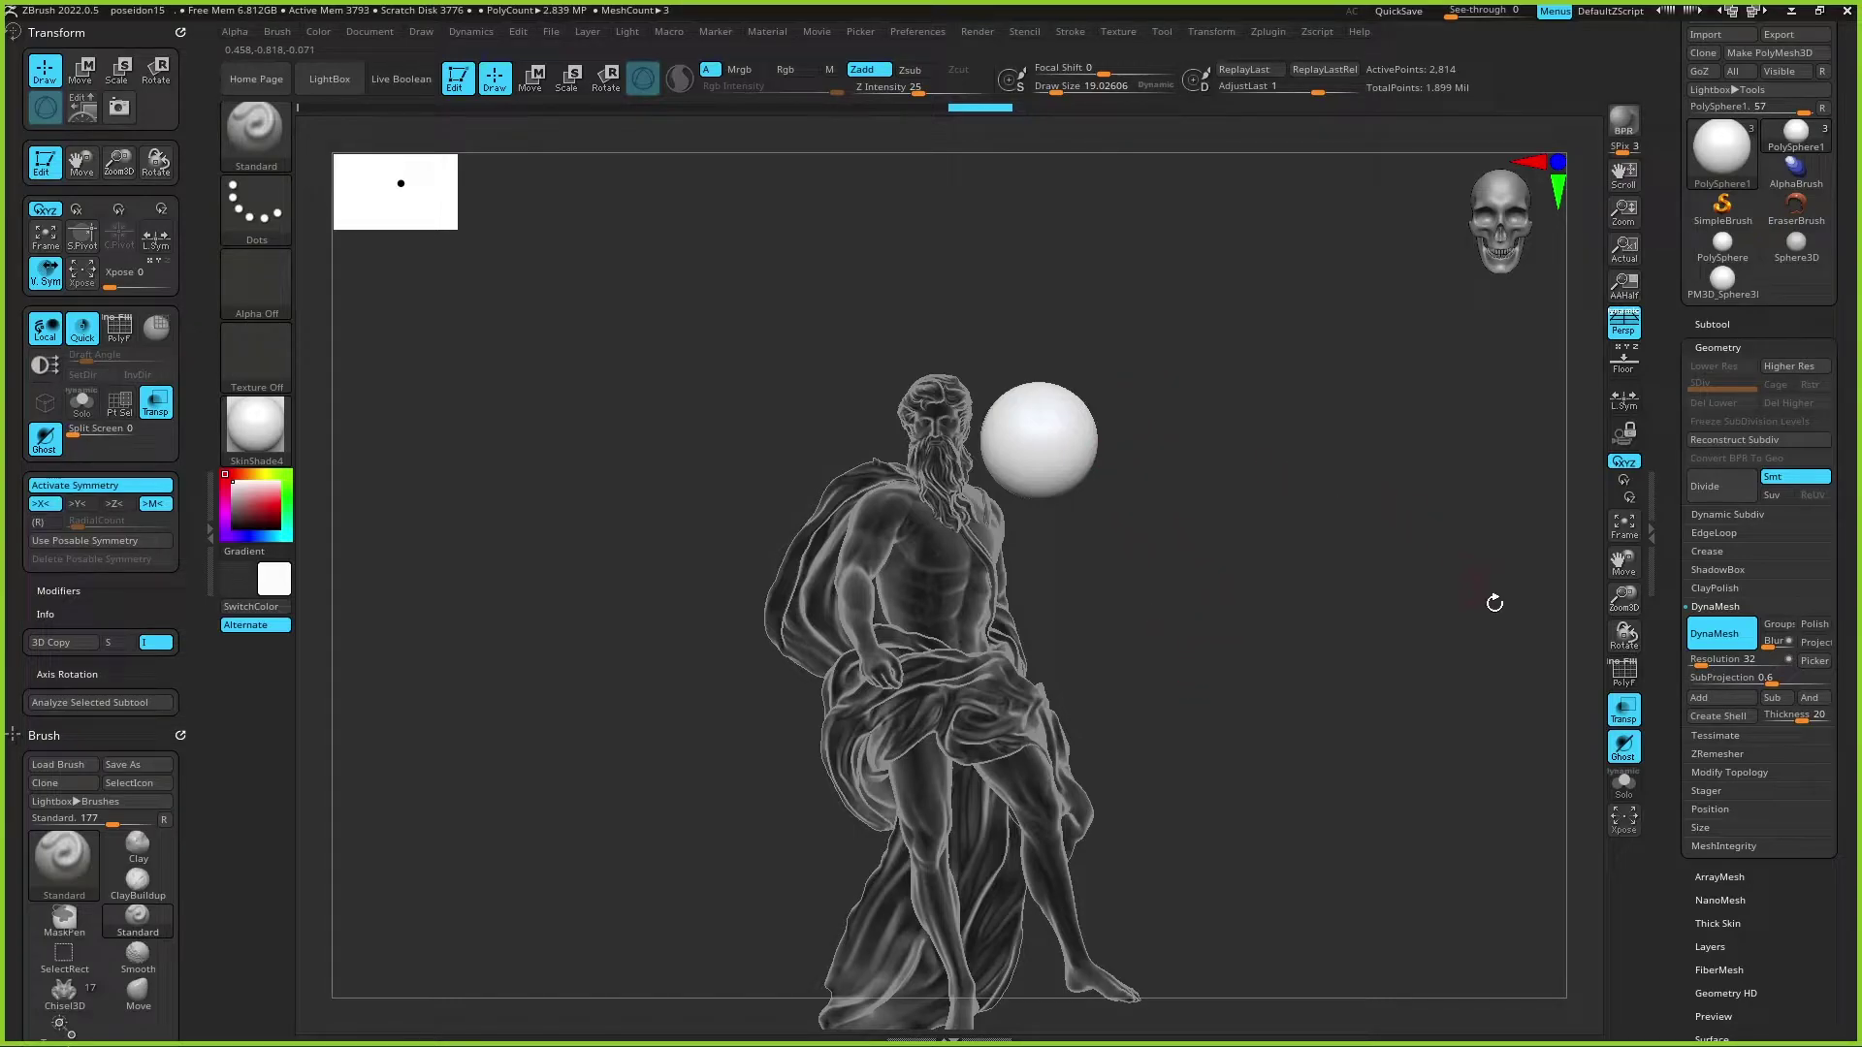
click(1626, 718)
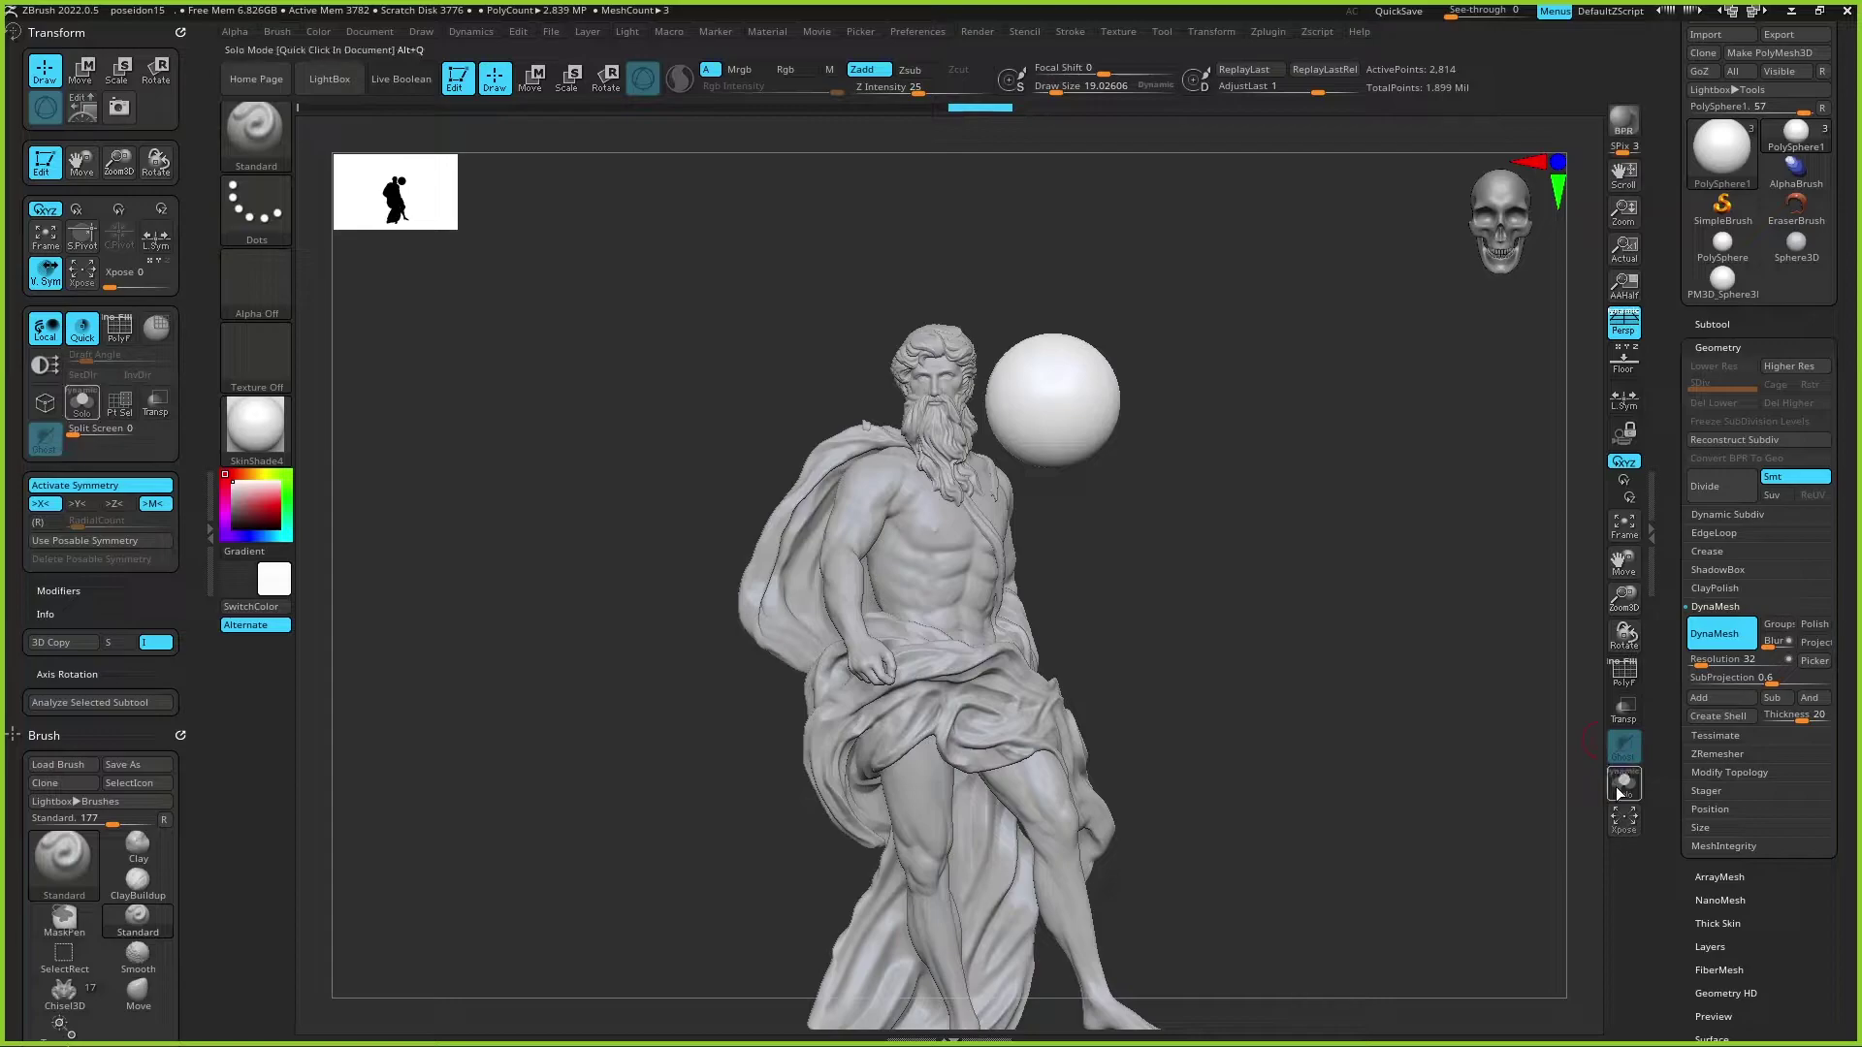
Step: Turn on Solo and step through the statue's subtools one at a time
click(1619, 787)
key(Up)
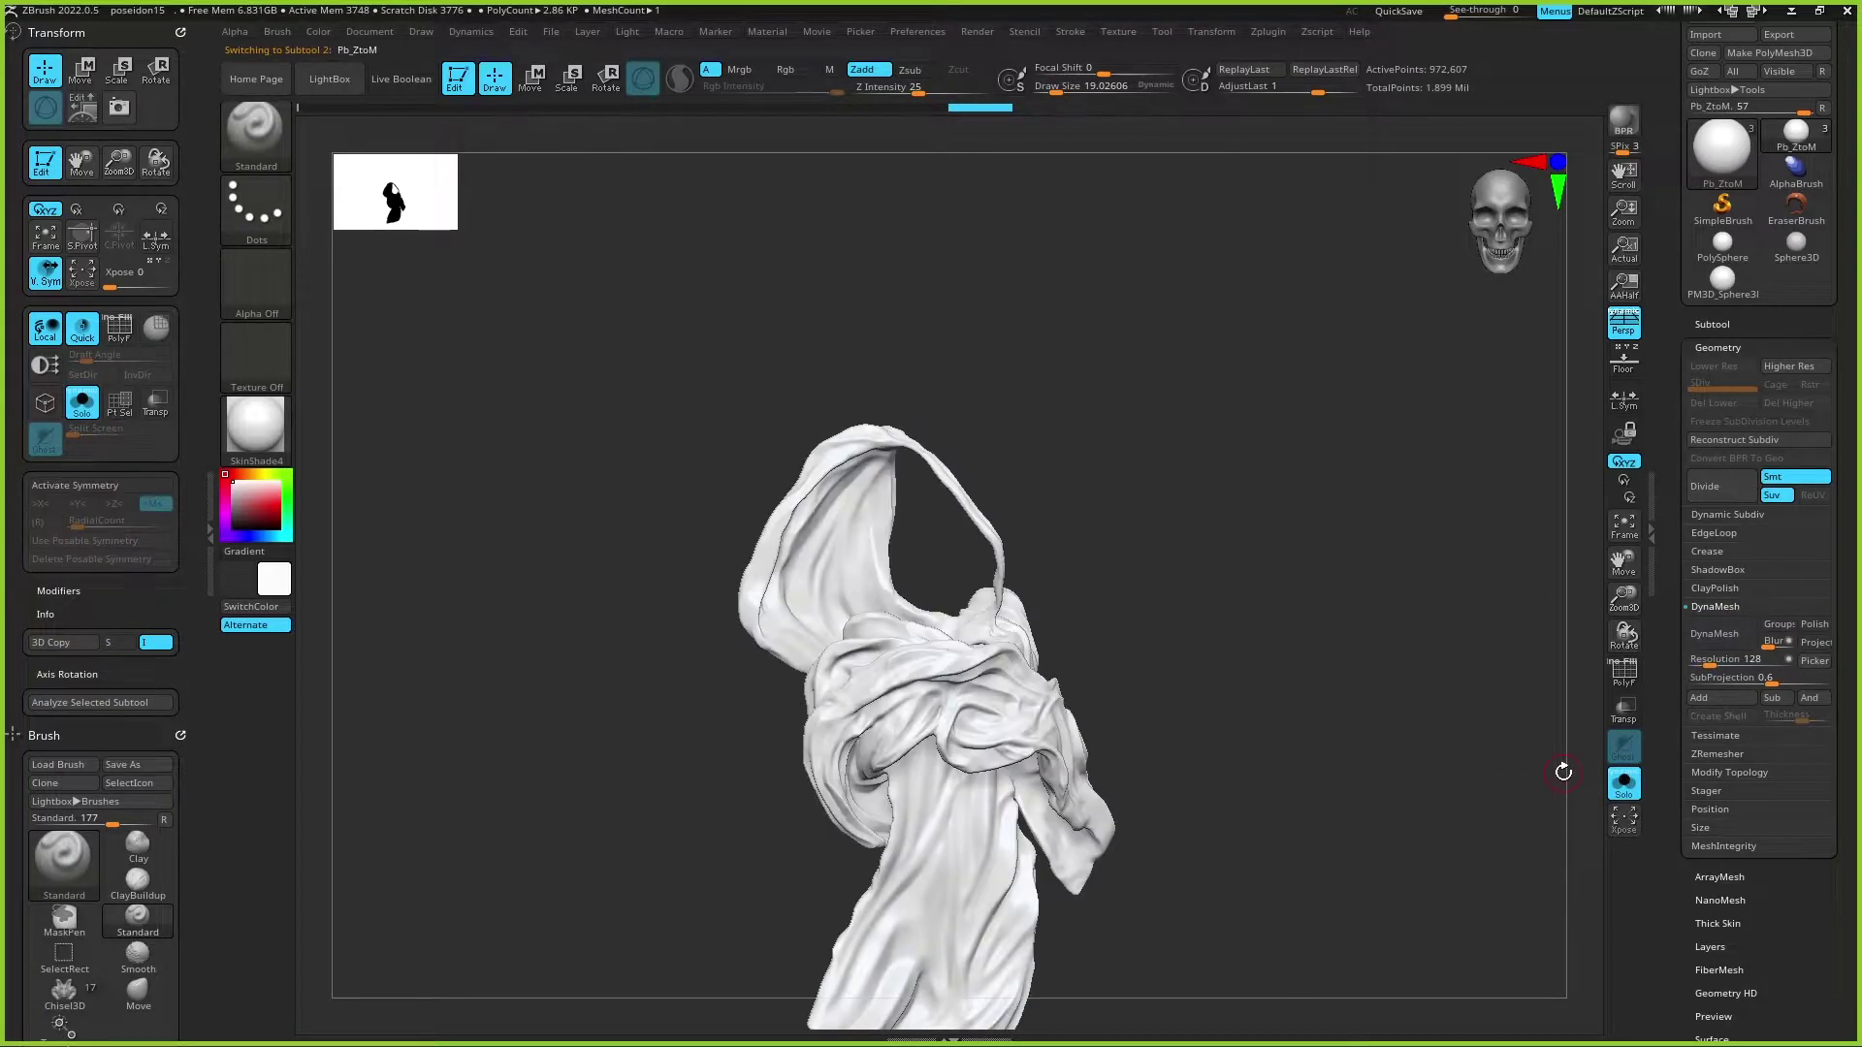
key(Down)
key(Up)
key(Up)
key(Down)
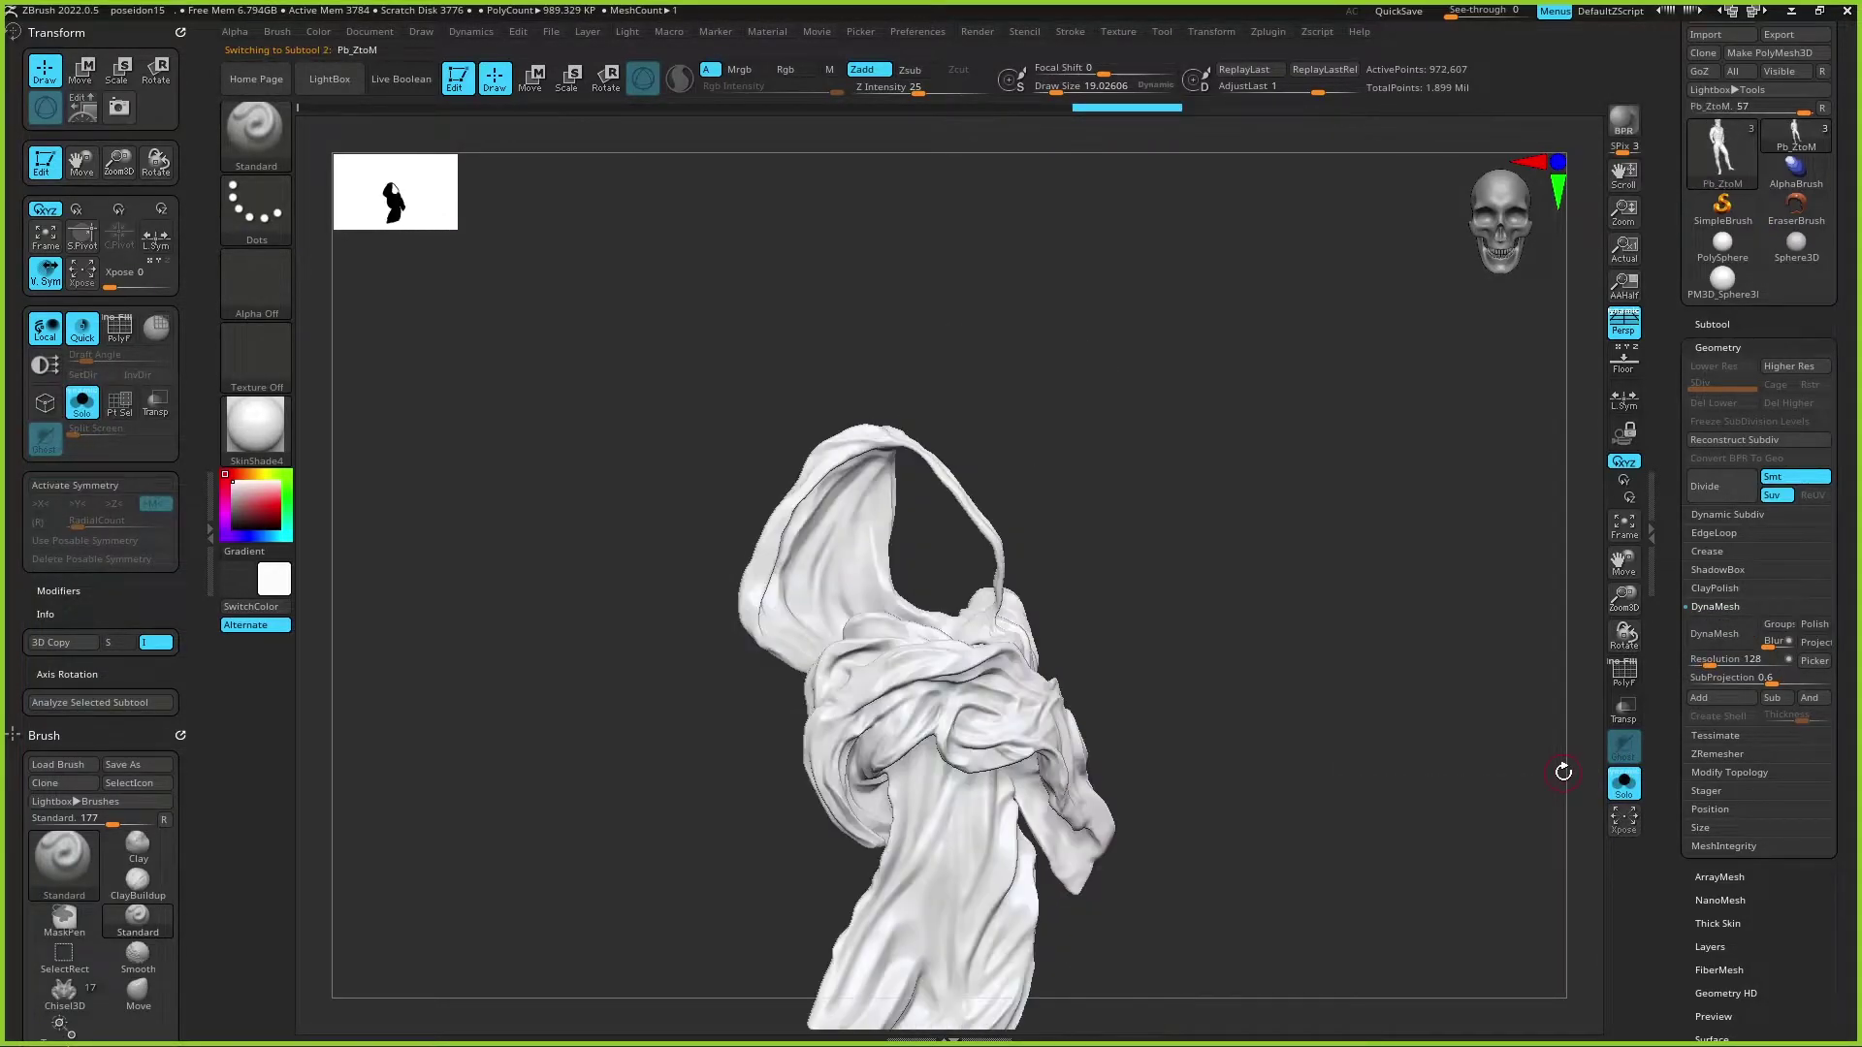
key(Down)
key(Up)
key(Up)
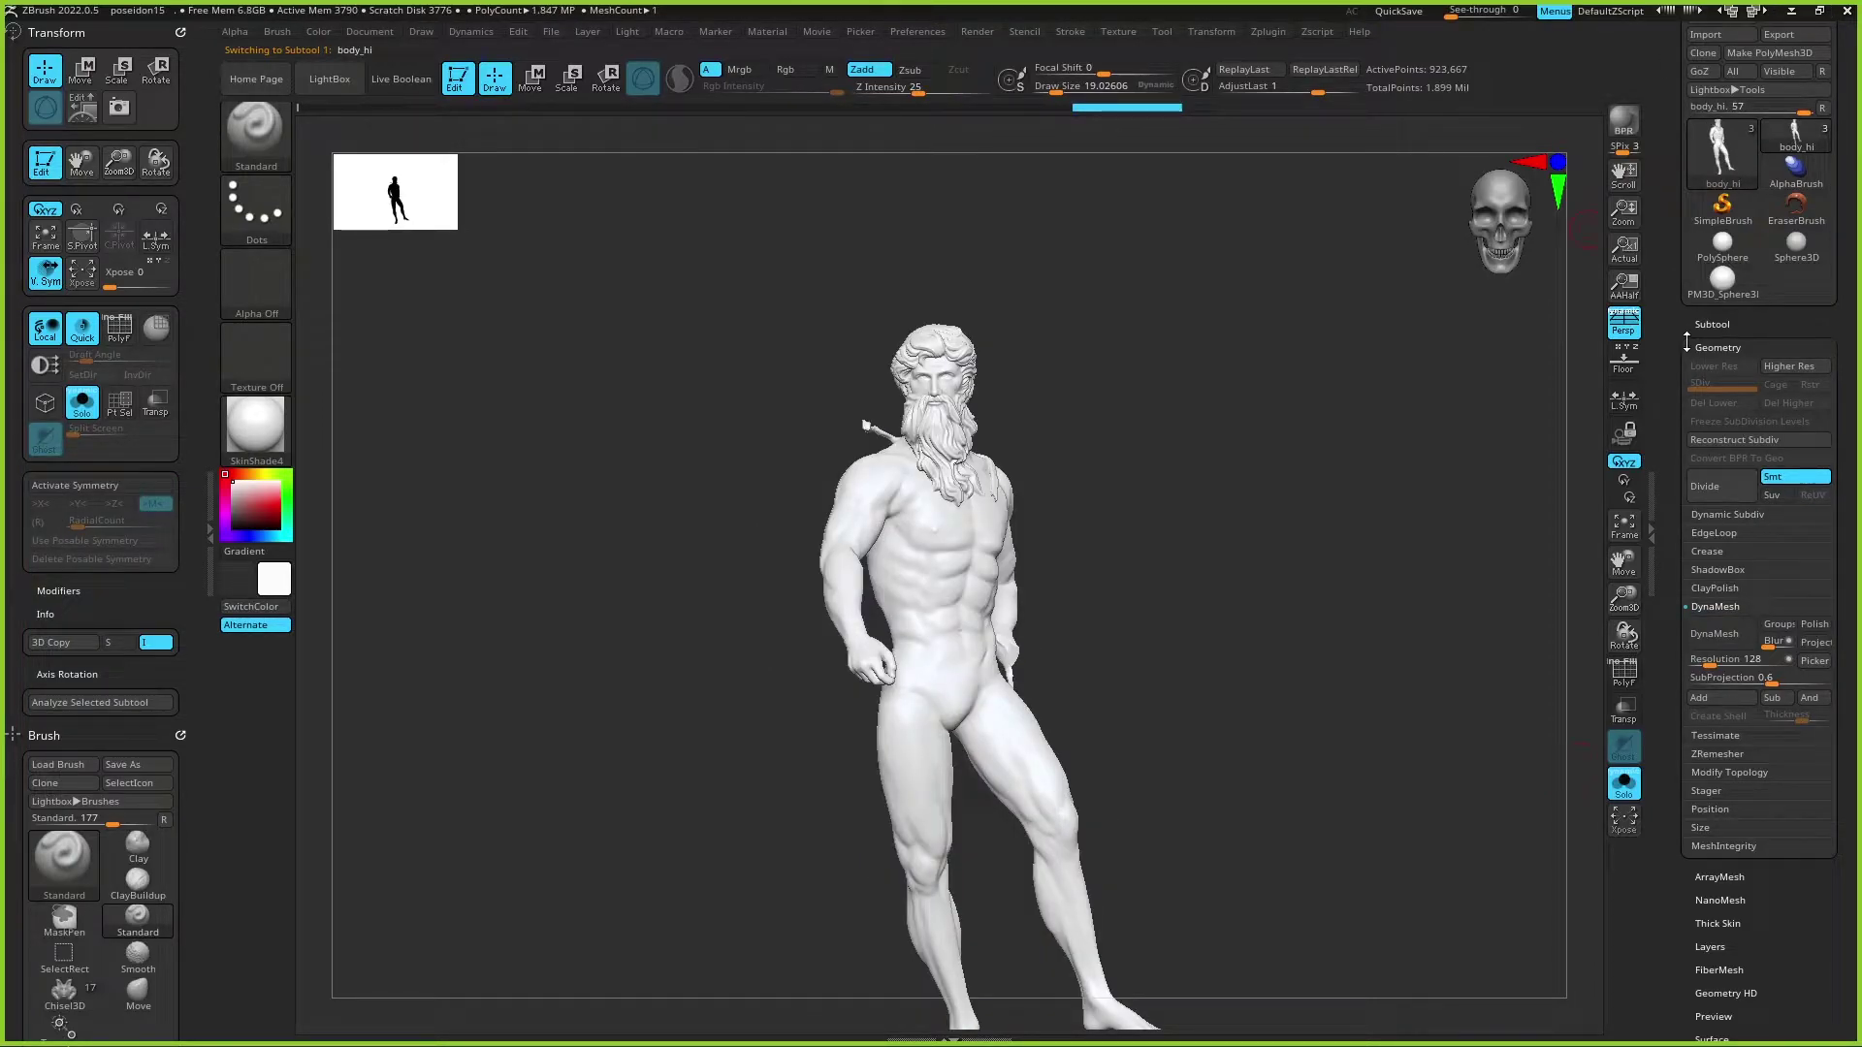
Step: Isolate body_hi and the cloth from the Subtool list, then turn Solo off and select PolySphere1
click(1712, 324)
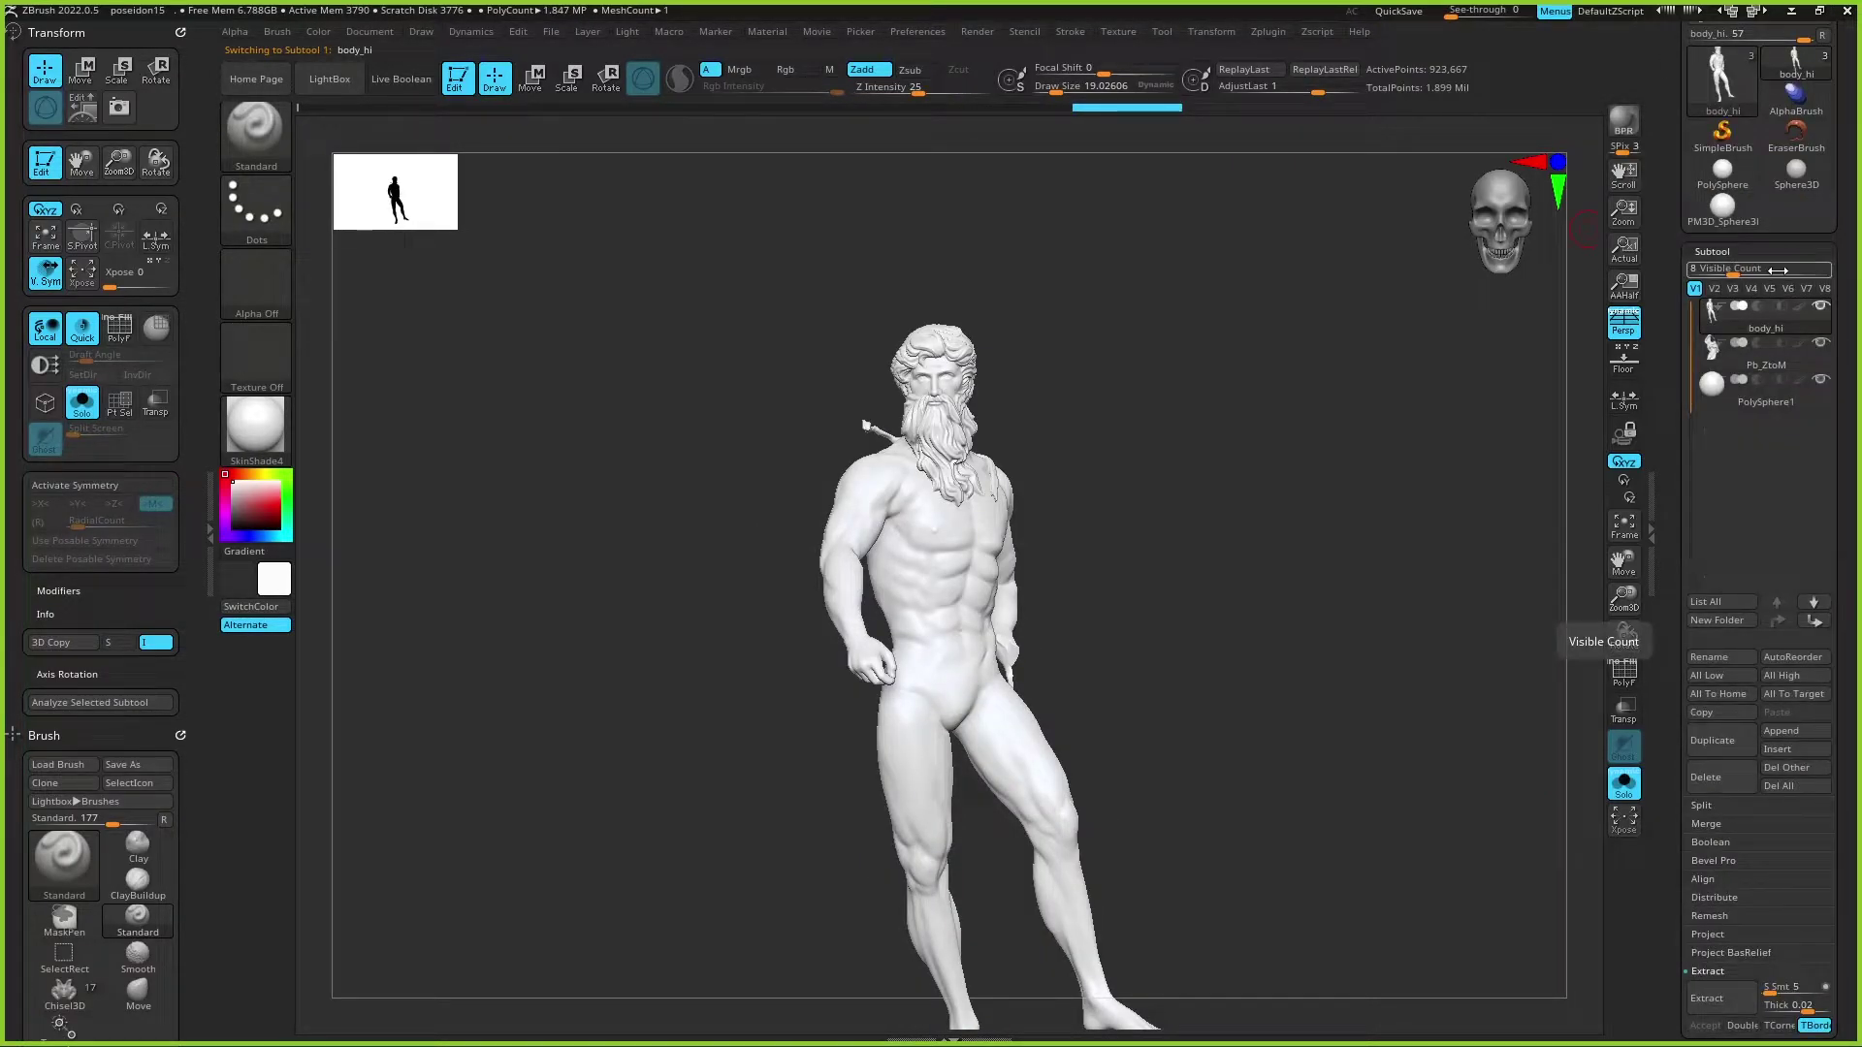
key(Down)
key(Down)
key(Up)
key(Up)
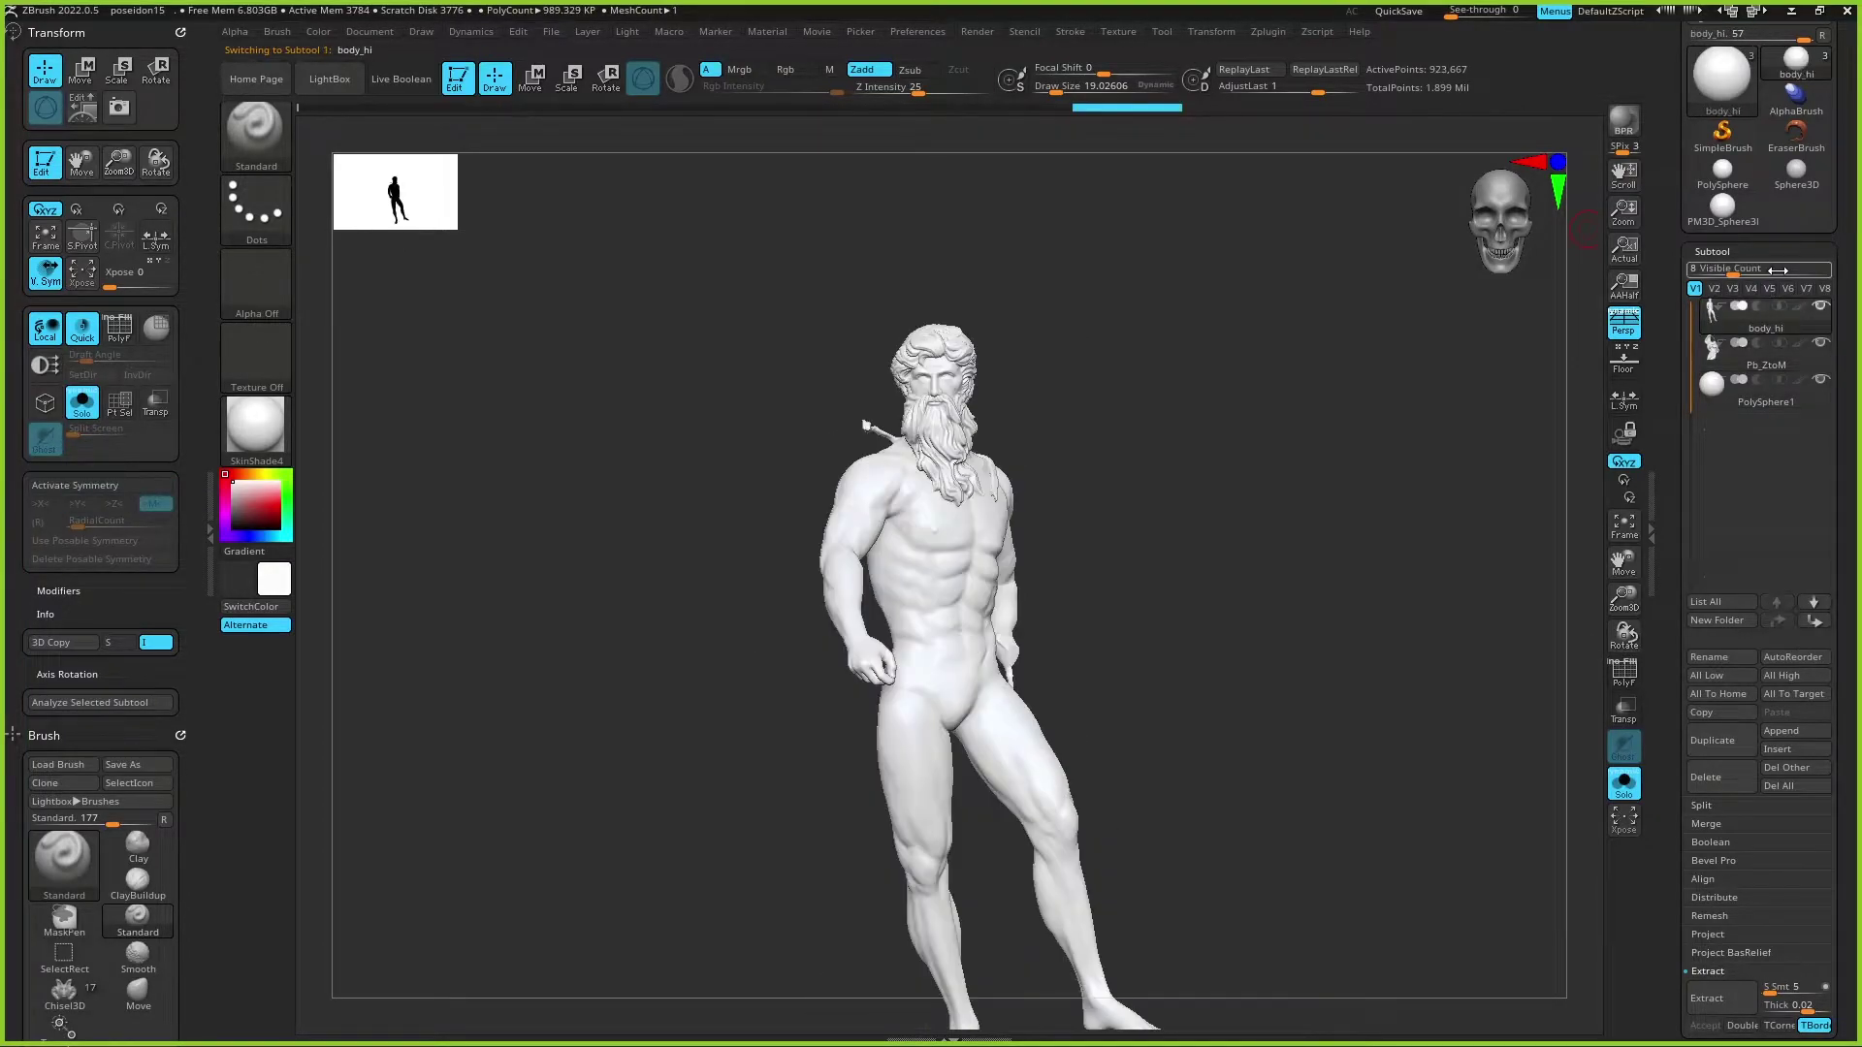
key(Down)
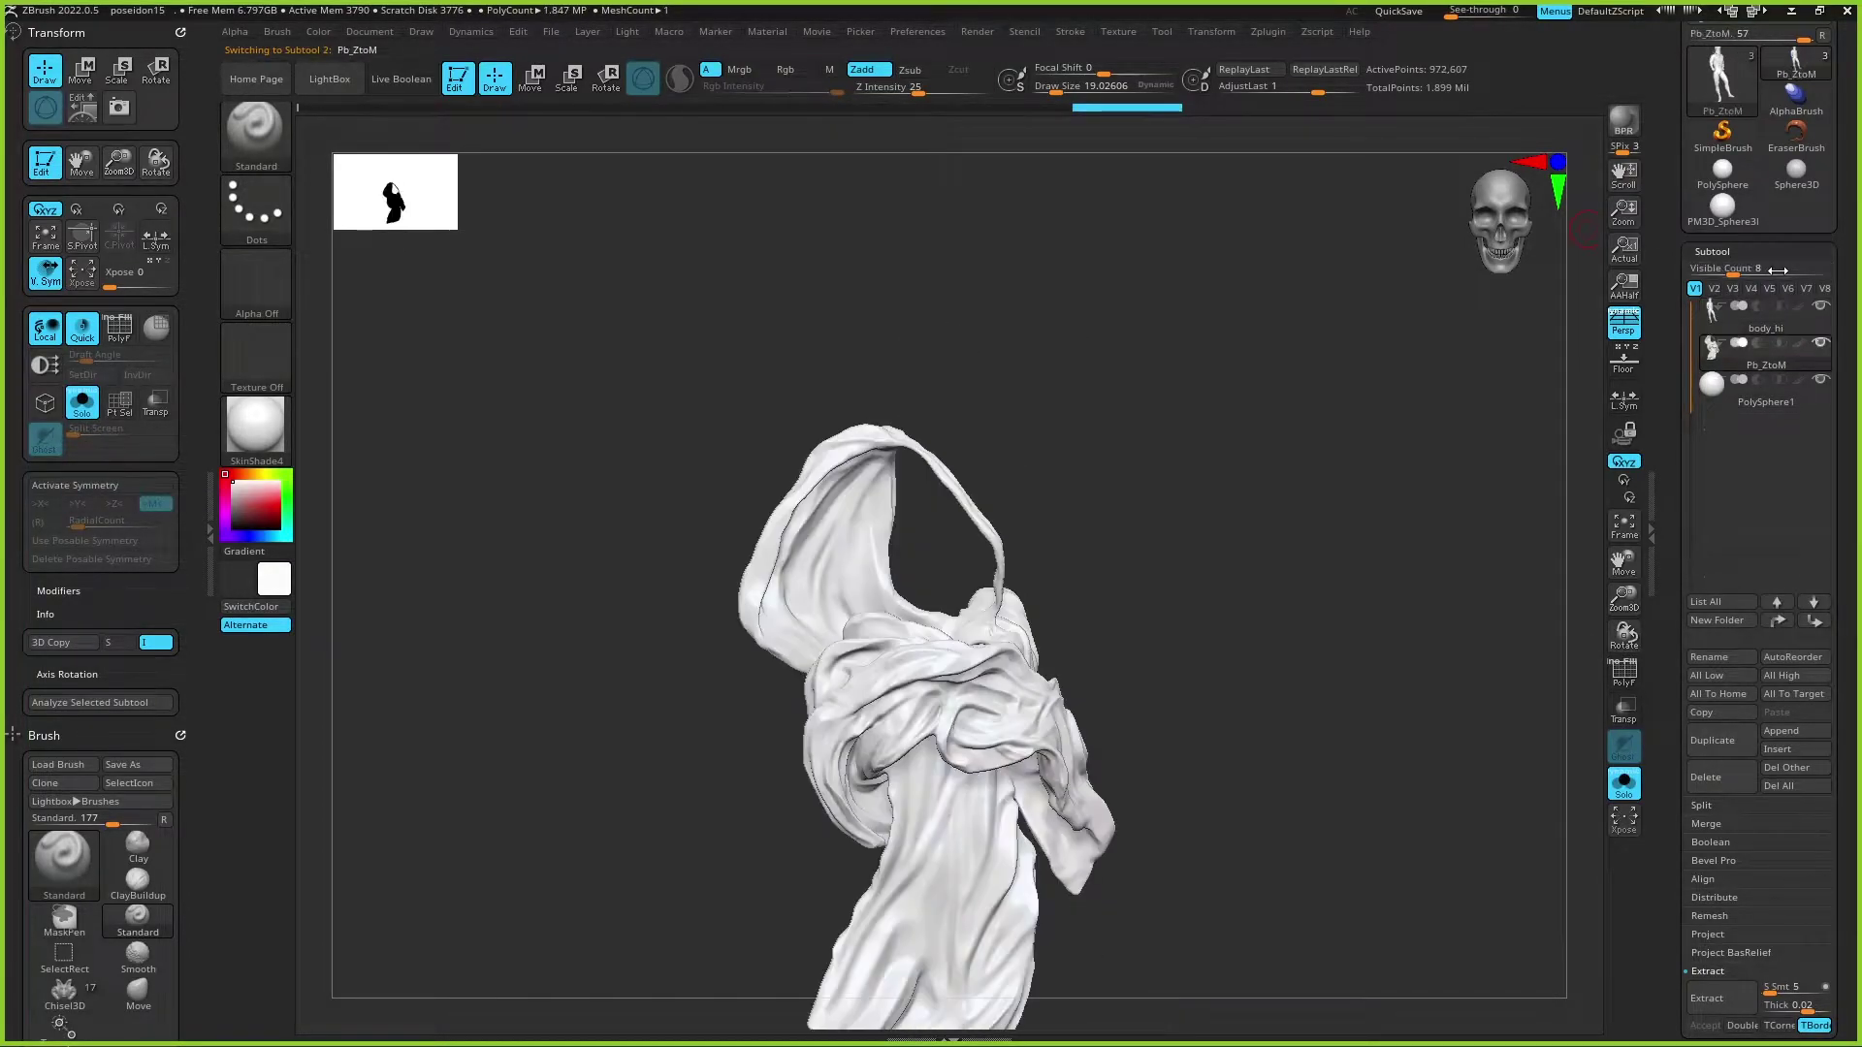
key(Down)
key(Up)
key(Up)
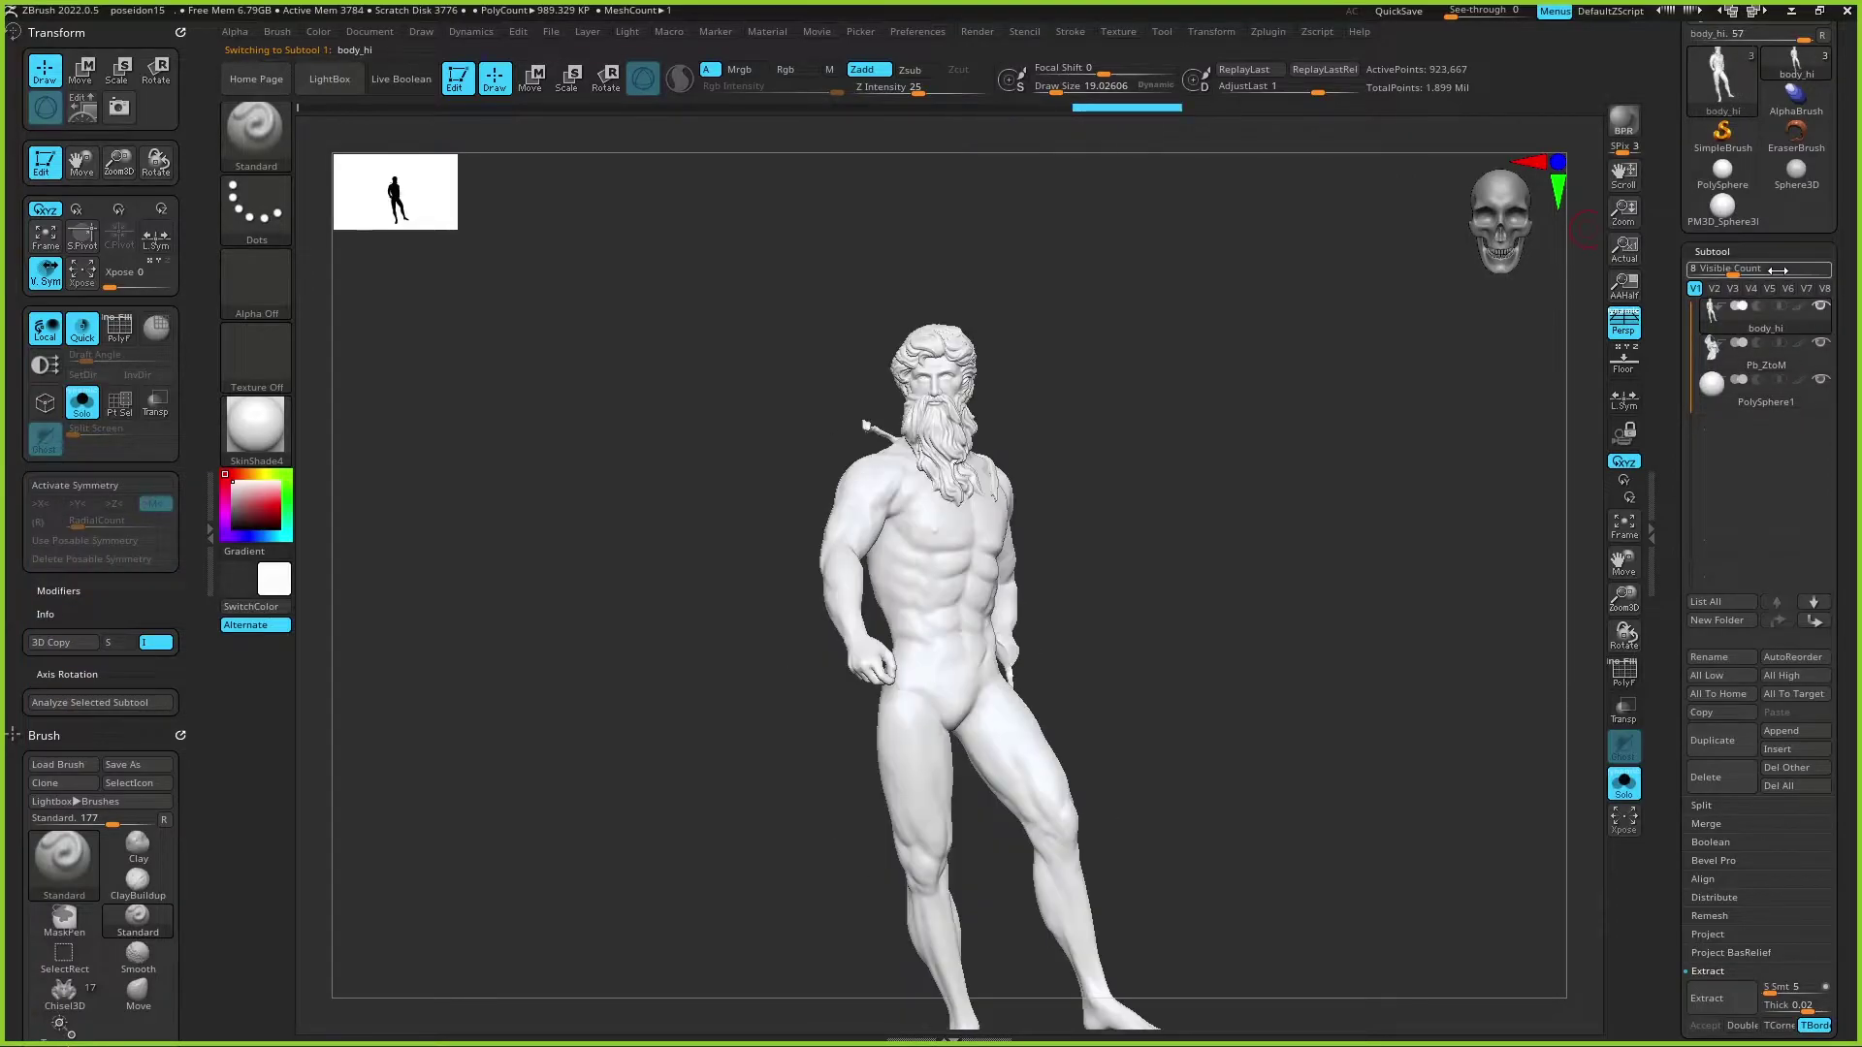
click(1624, 784)
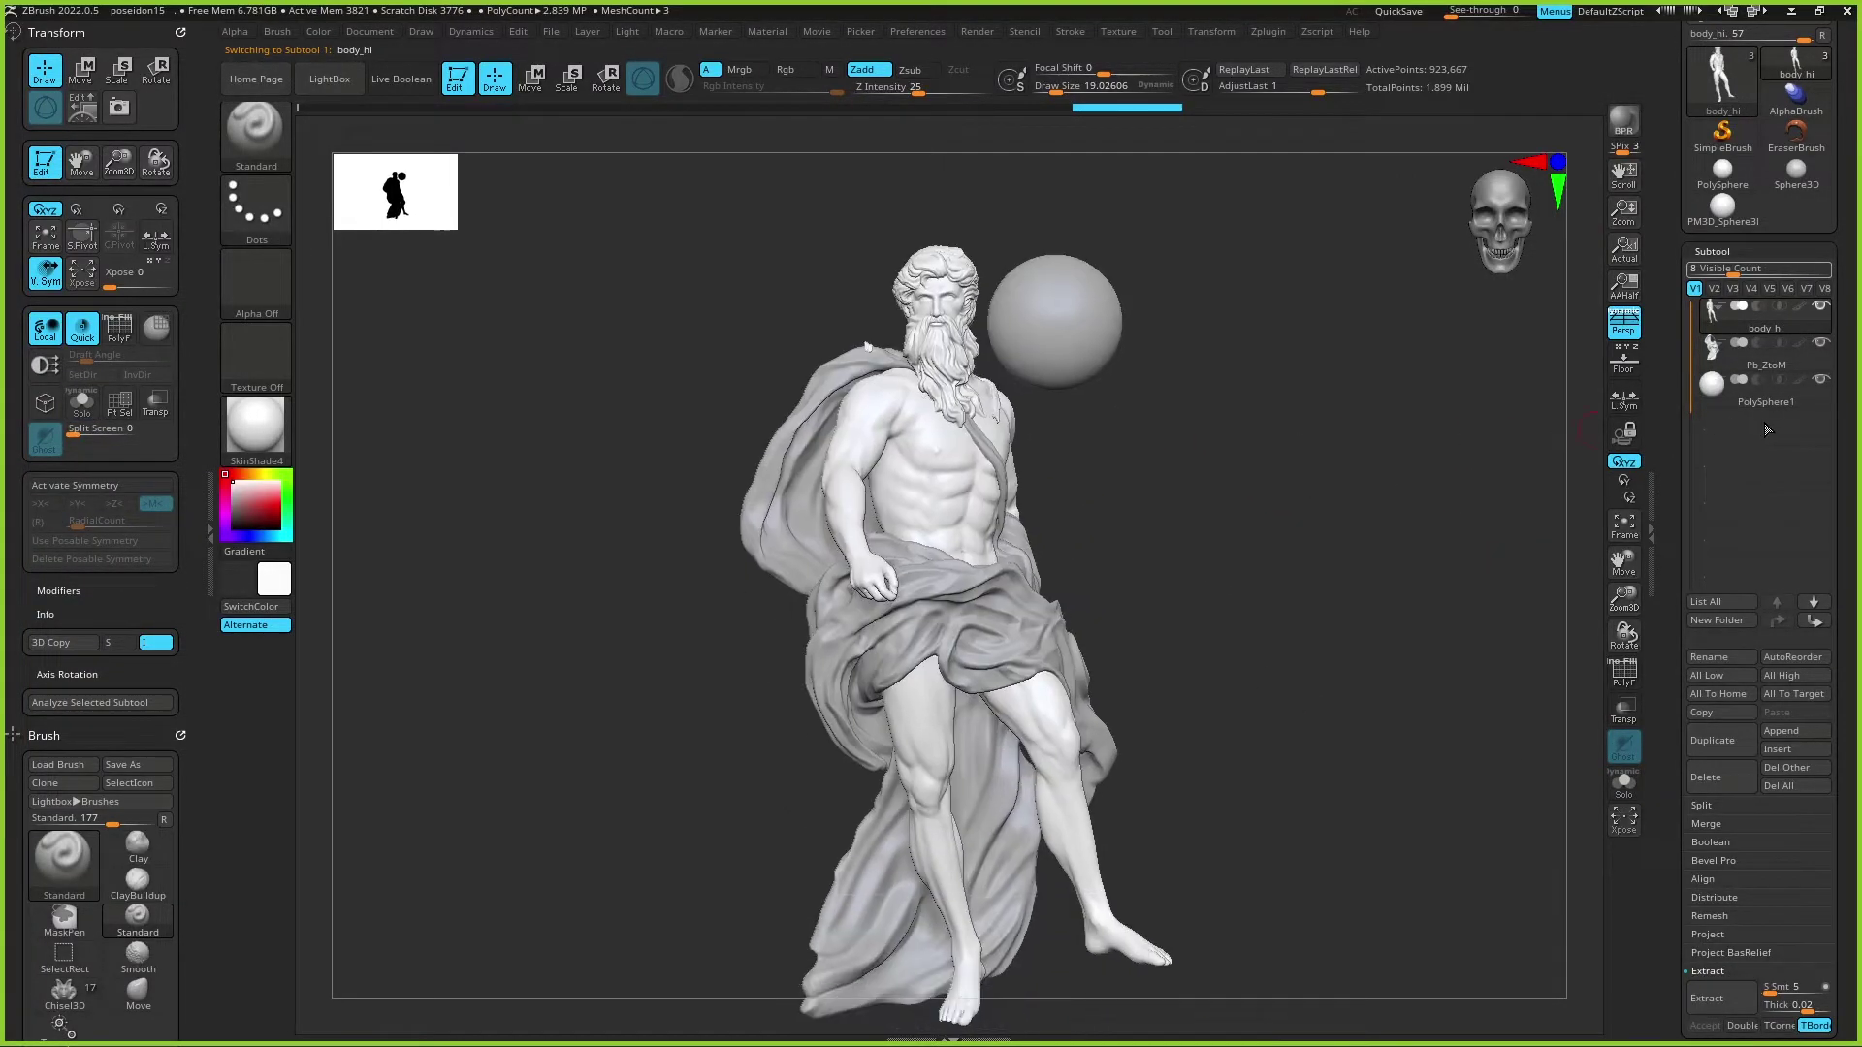
click(1772, 404)
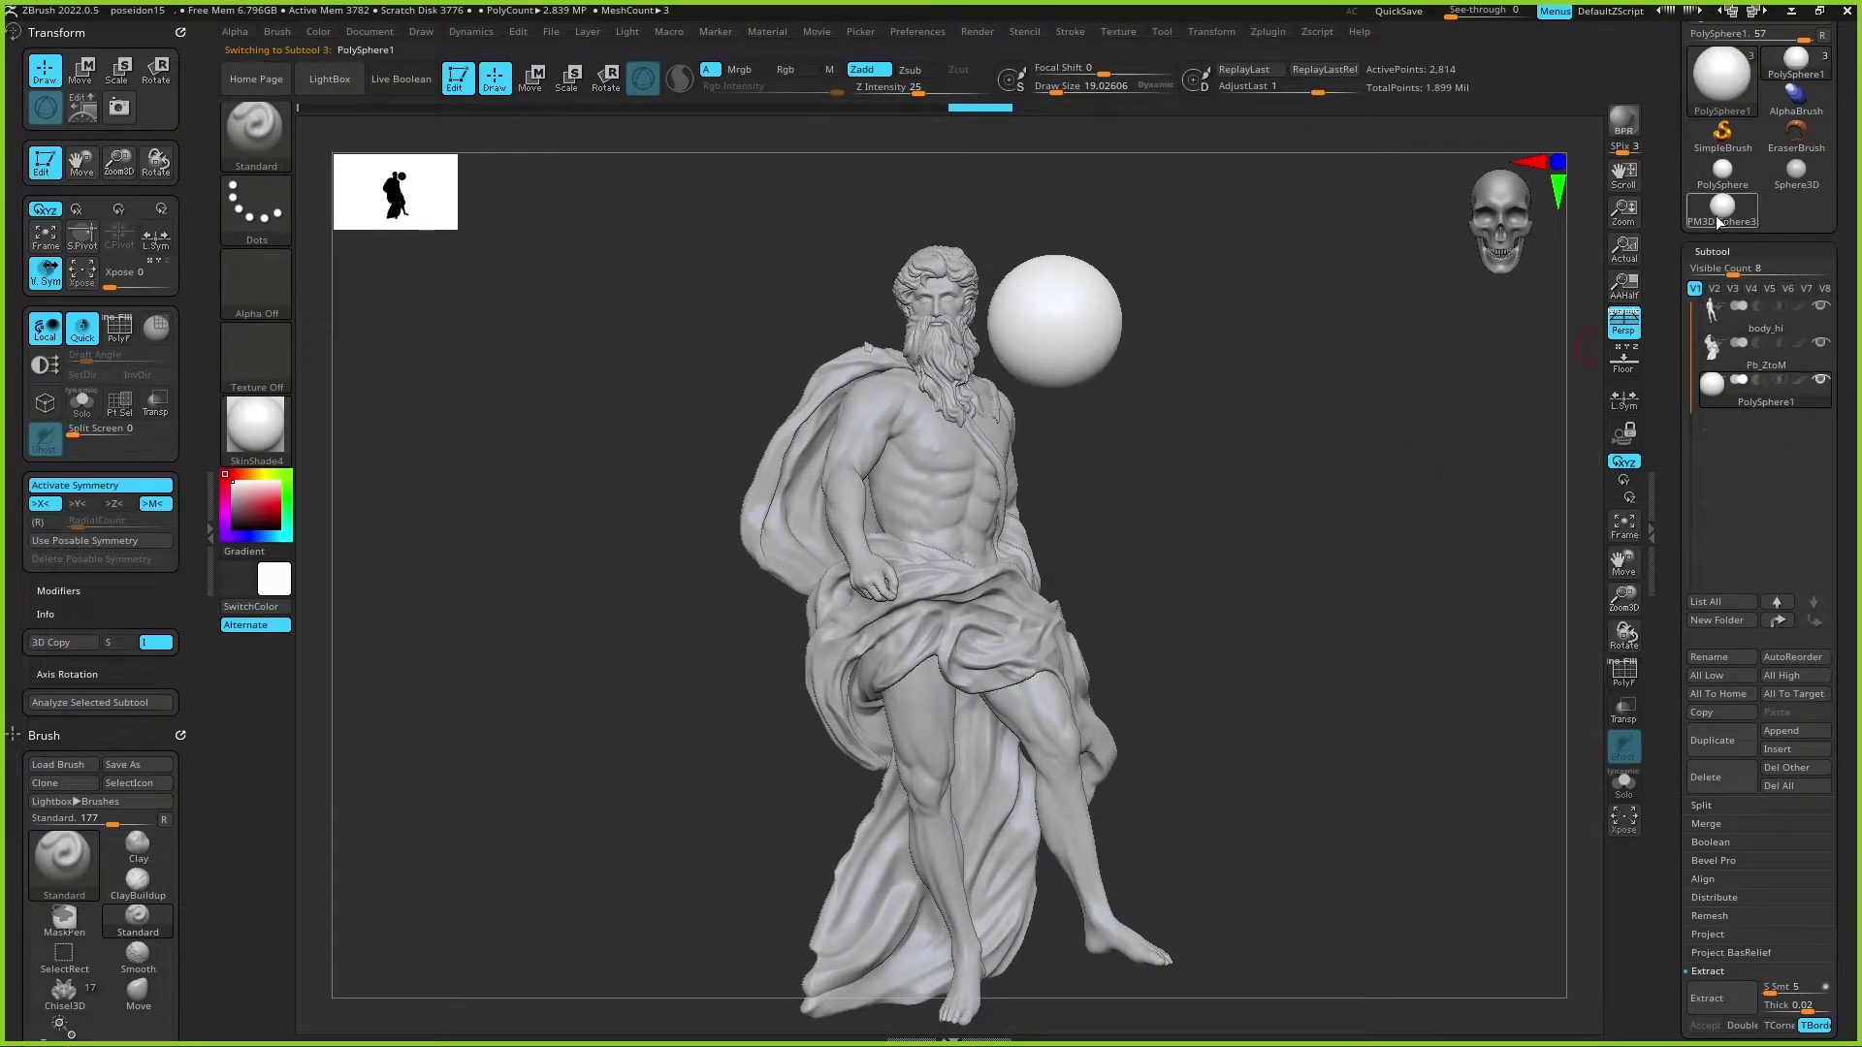
Step: Load the PM3D_Sphere3D tool in place of the statue, collapse Transform, and show the Zplugin menu
click(1717, 219)
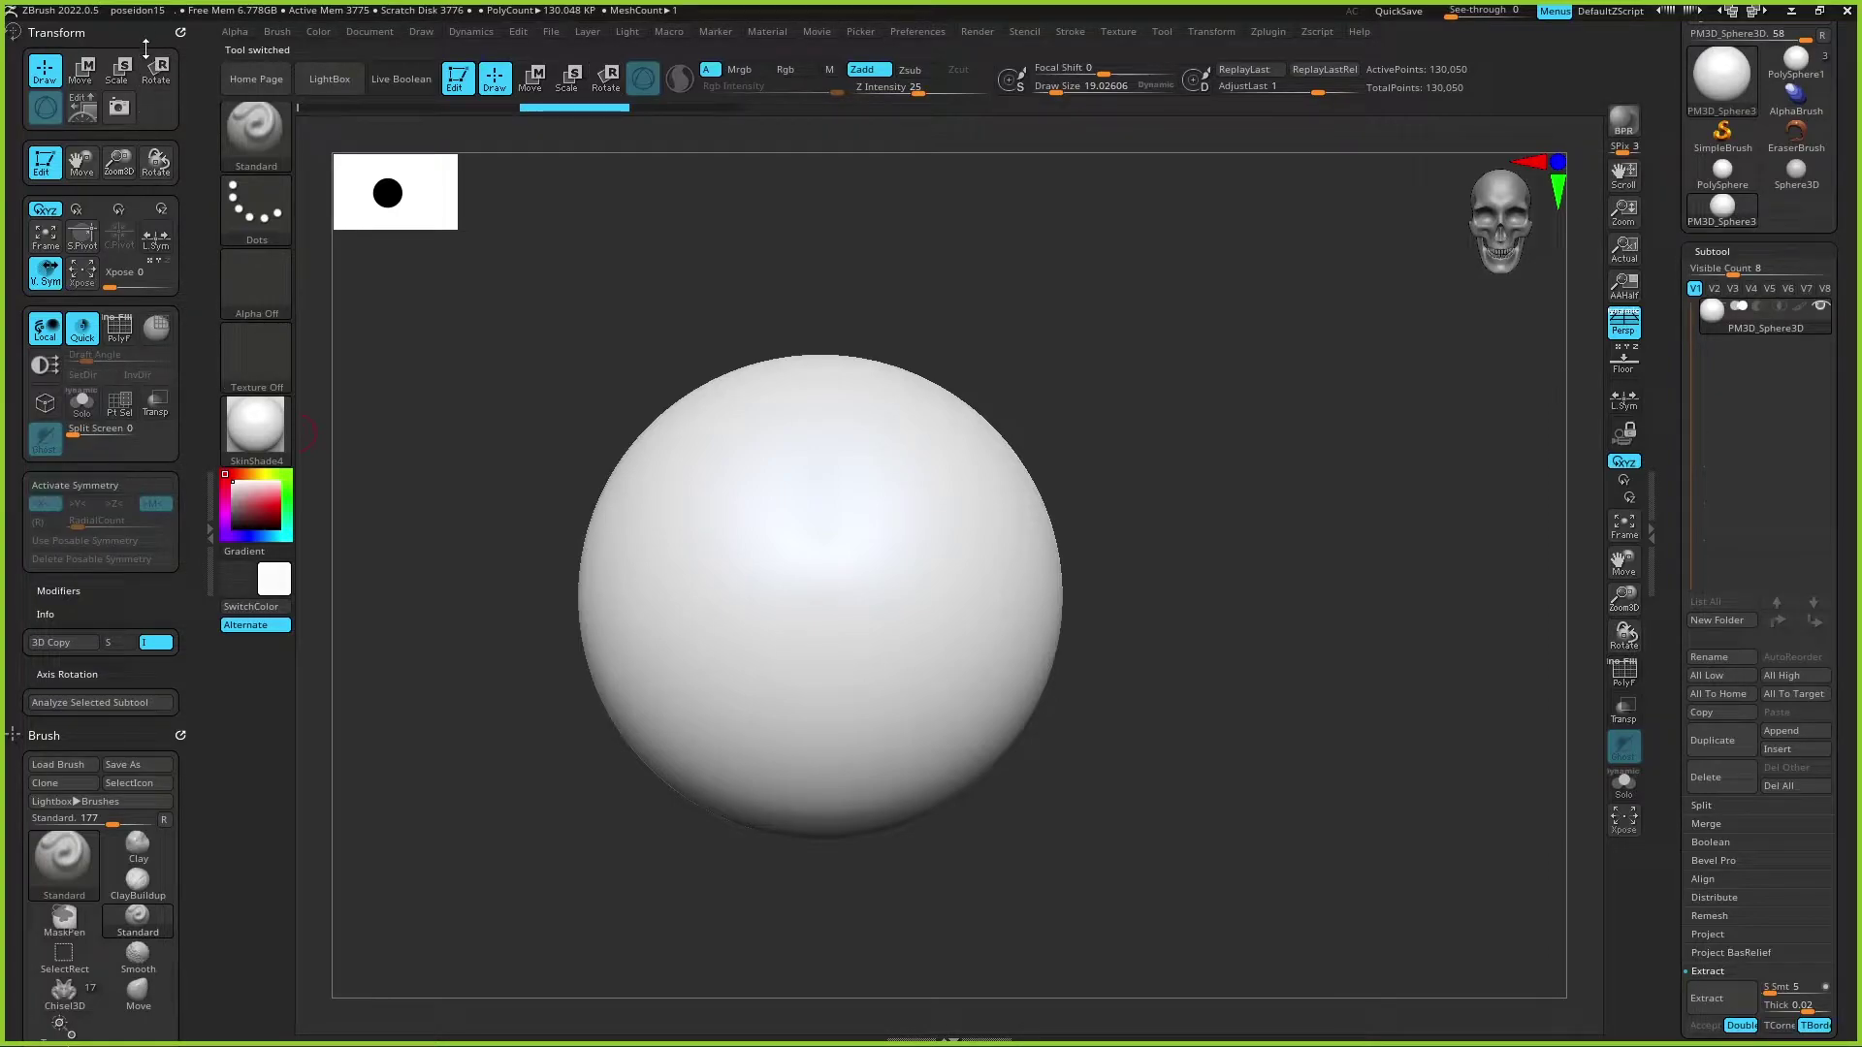
click(182, 34)
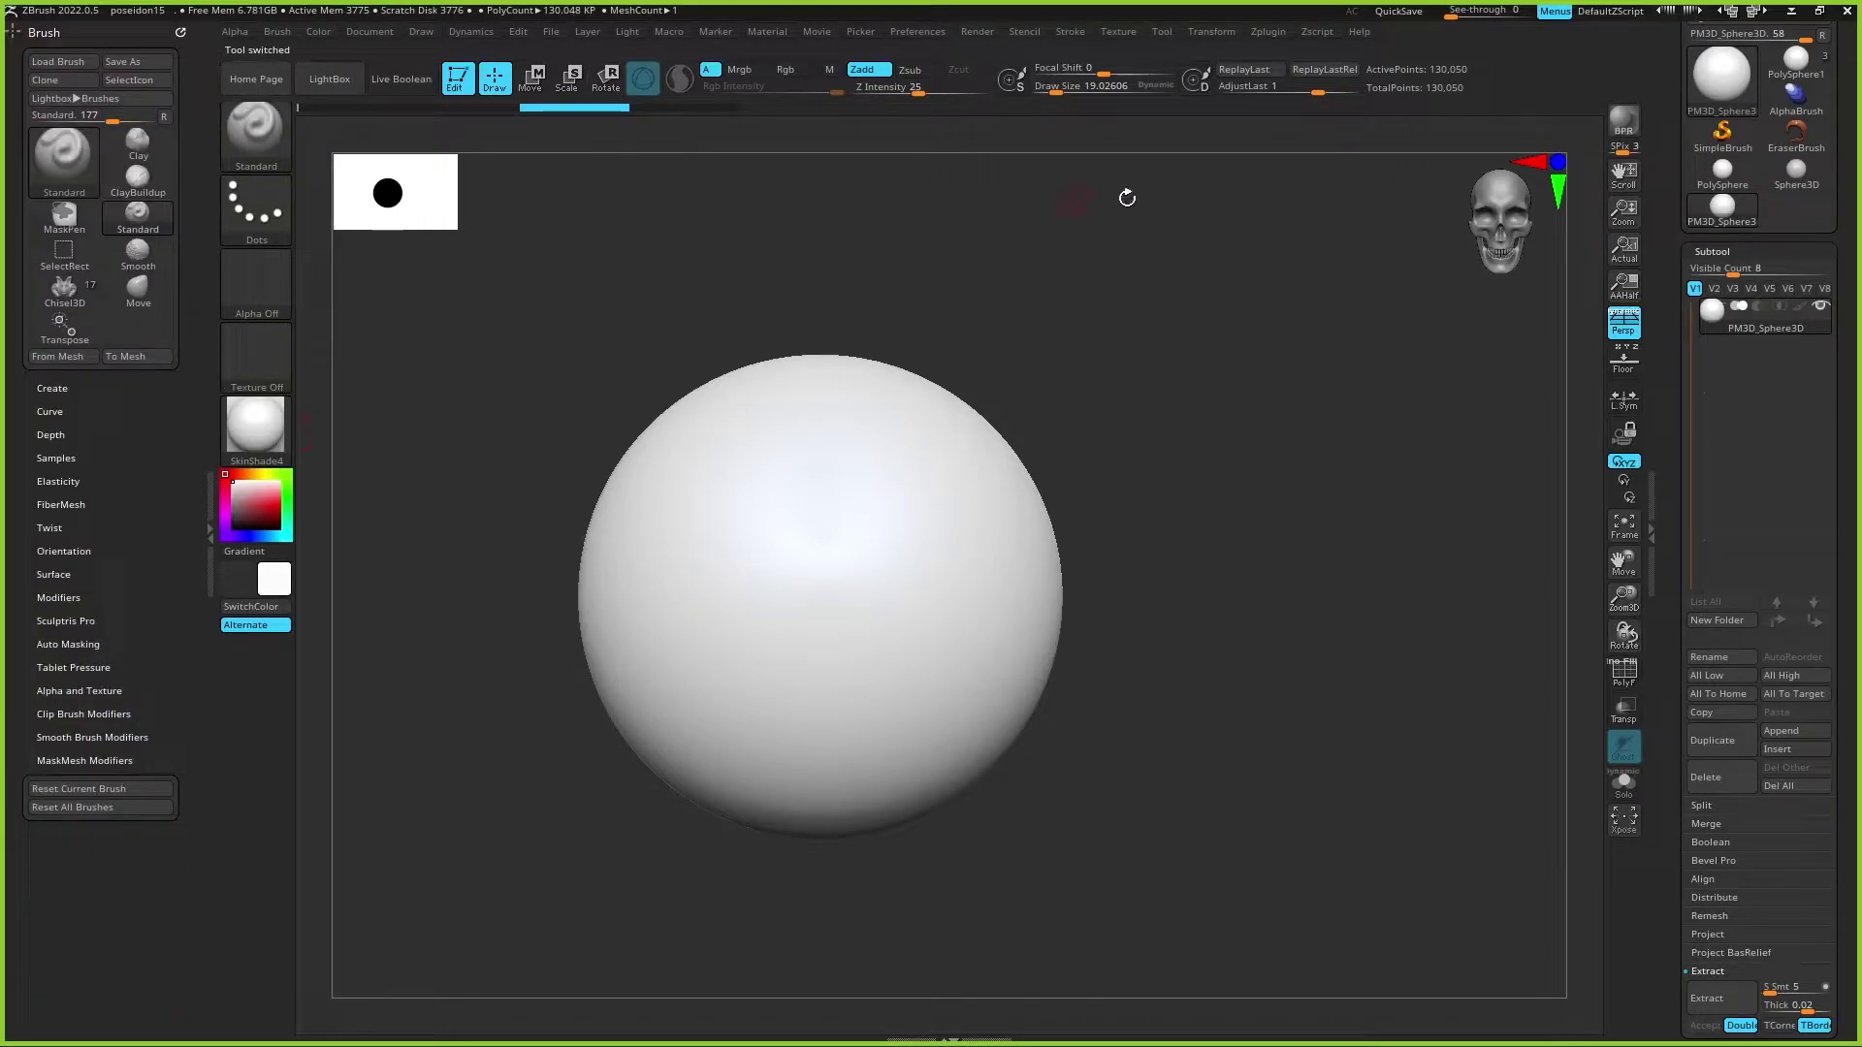
click(1224, 31)
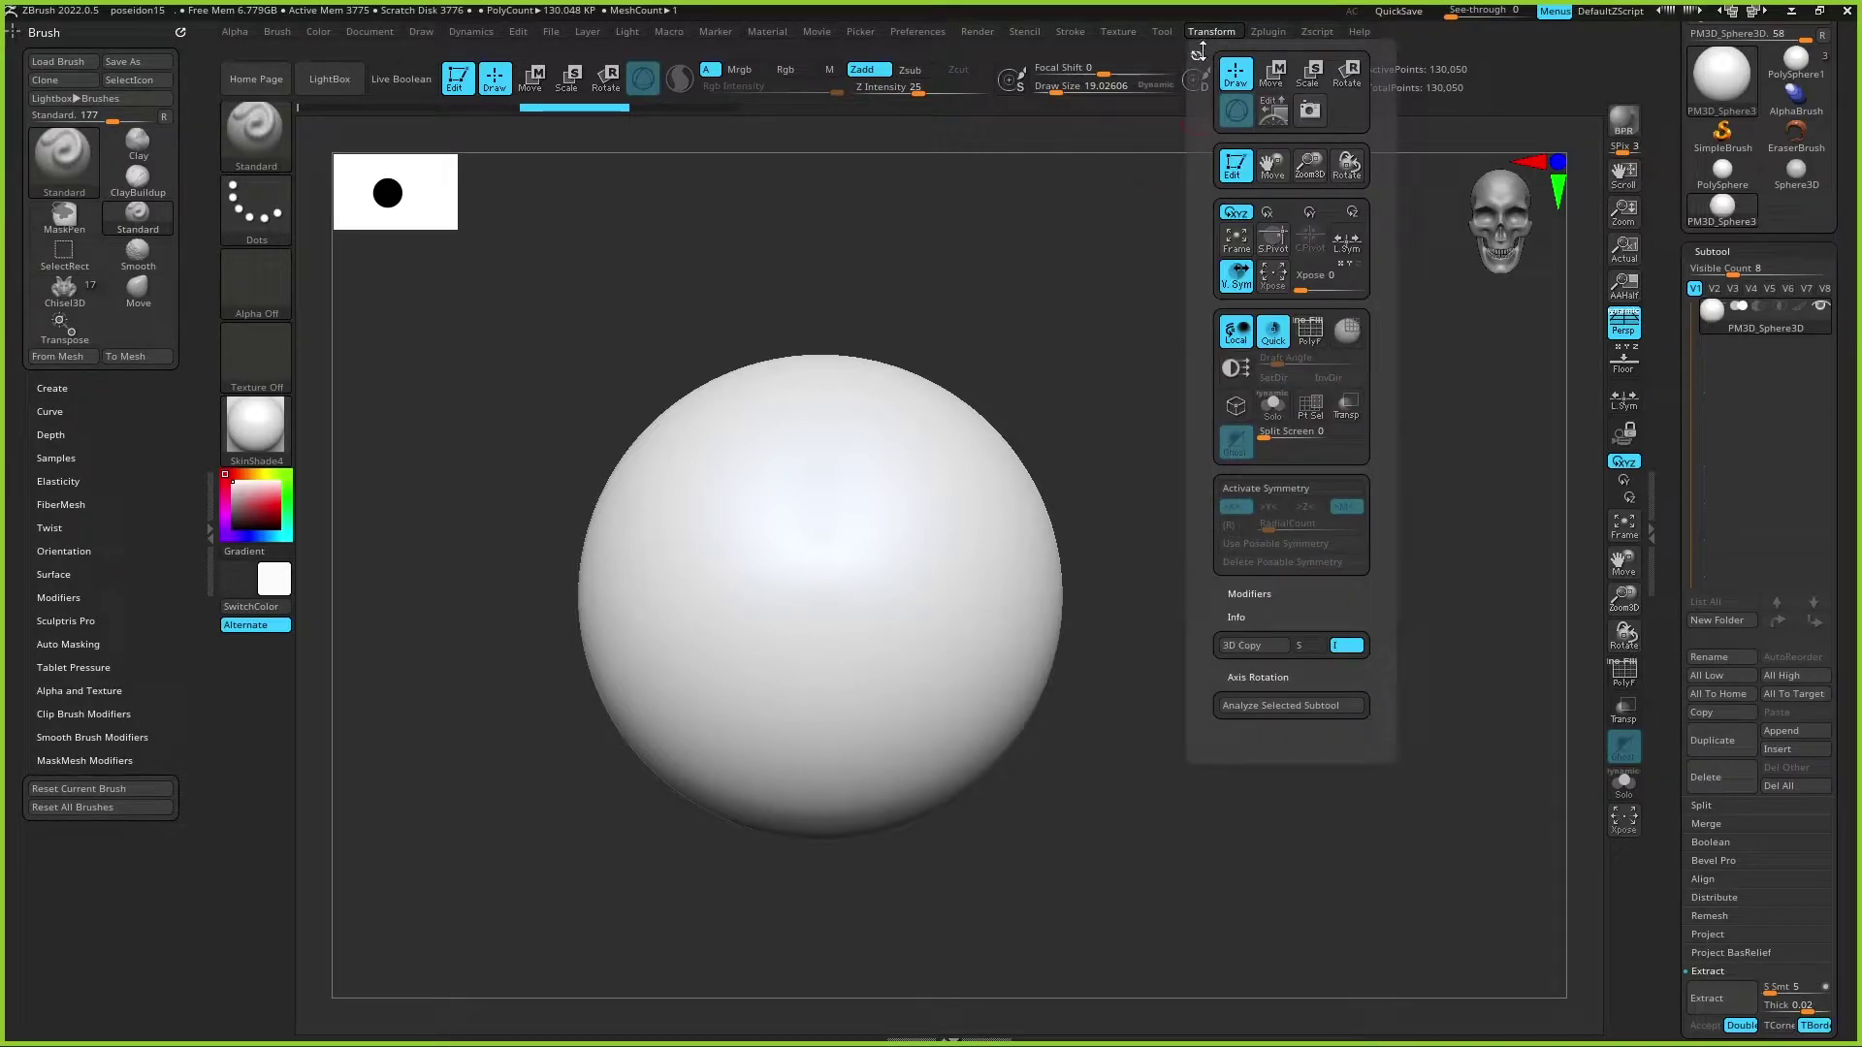
mouse_move(1267, 31)
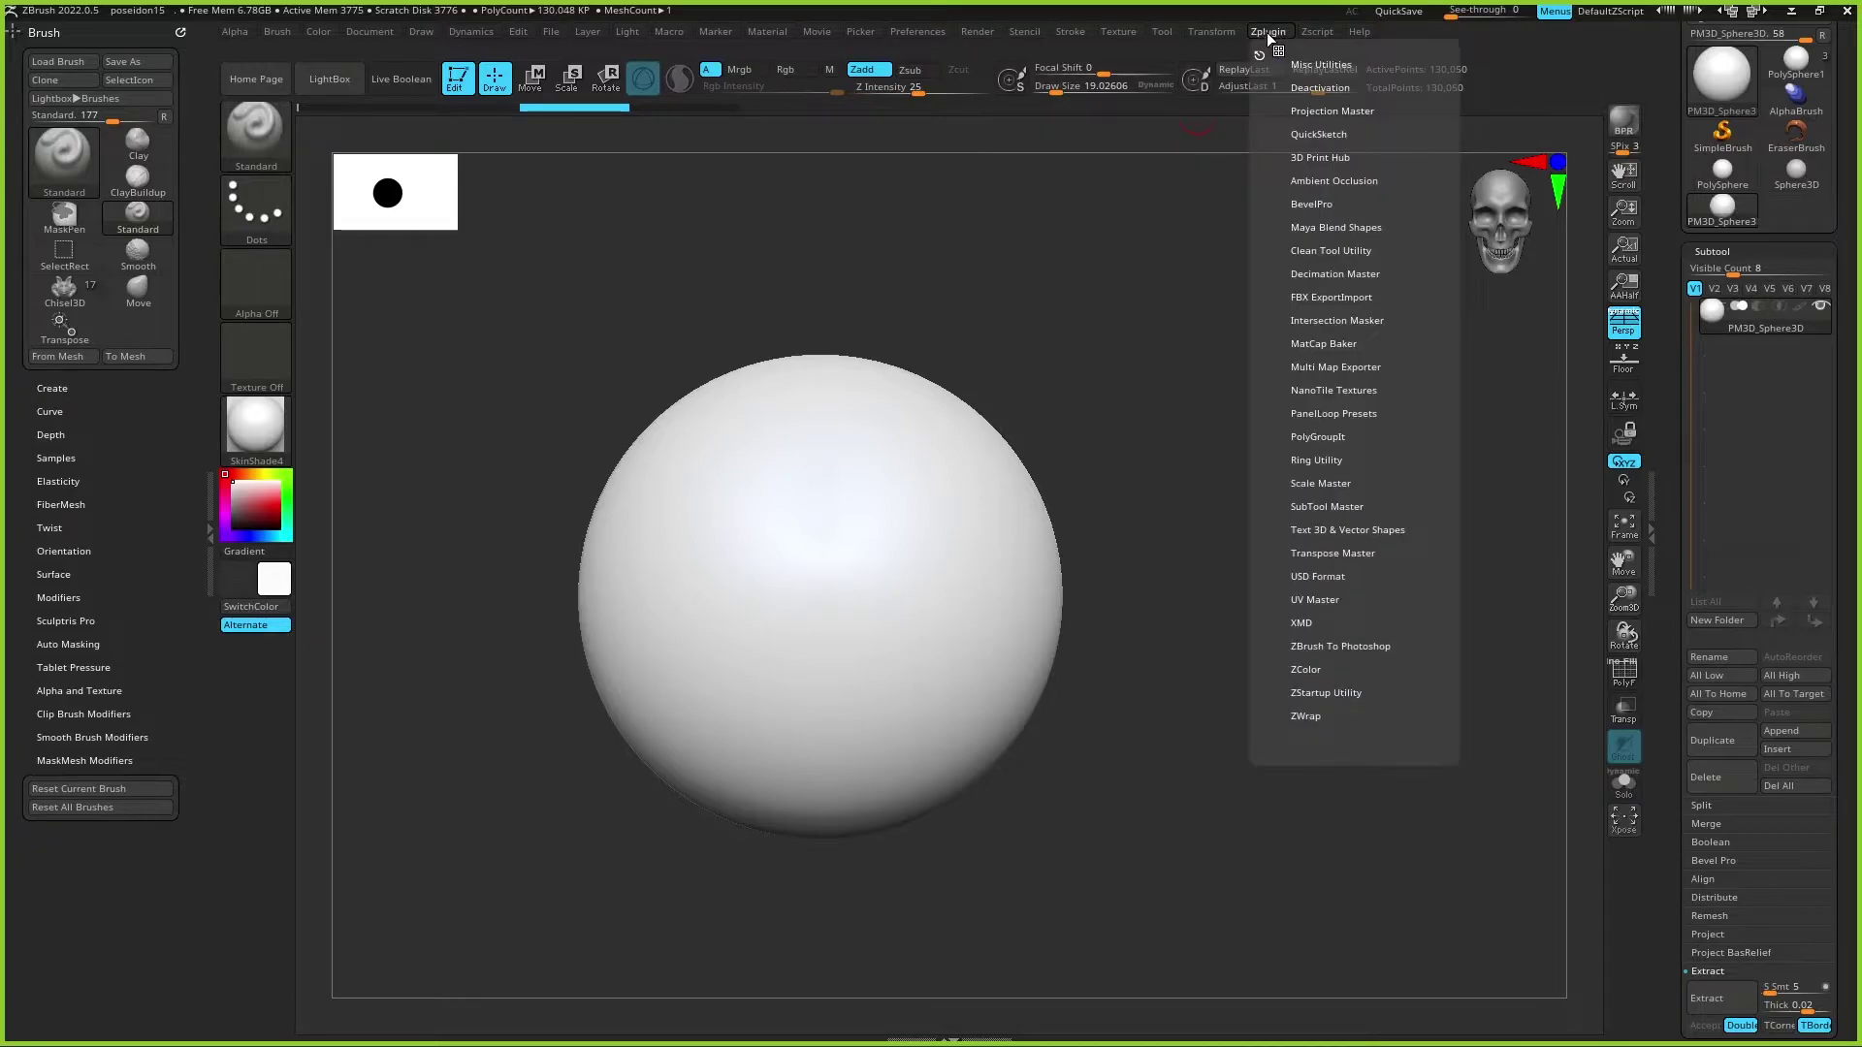
Step: Dock the Zplugin palette in the left tray and browse the Misc Utilities and Deactivation options
drag(1259, 55, 242, 113)
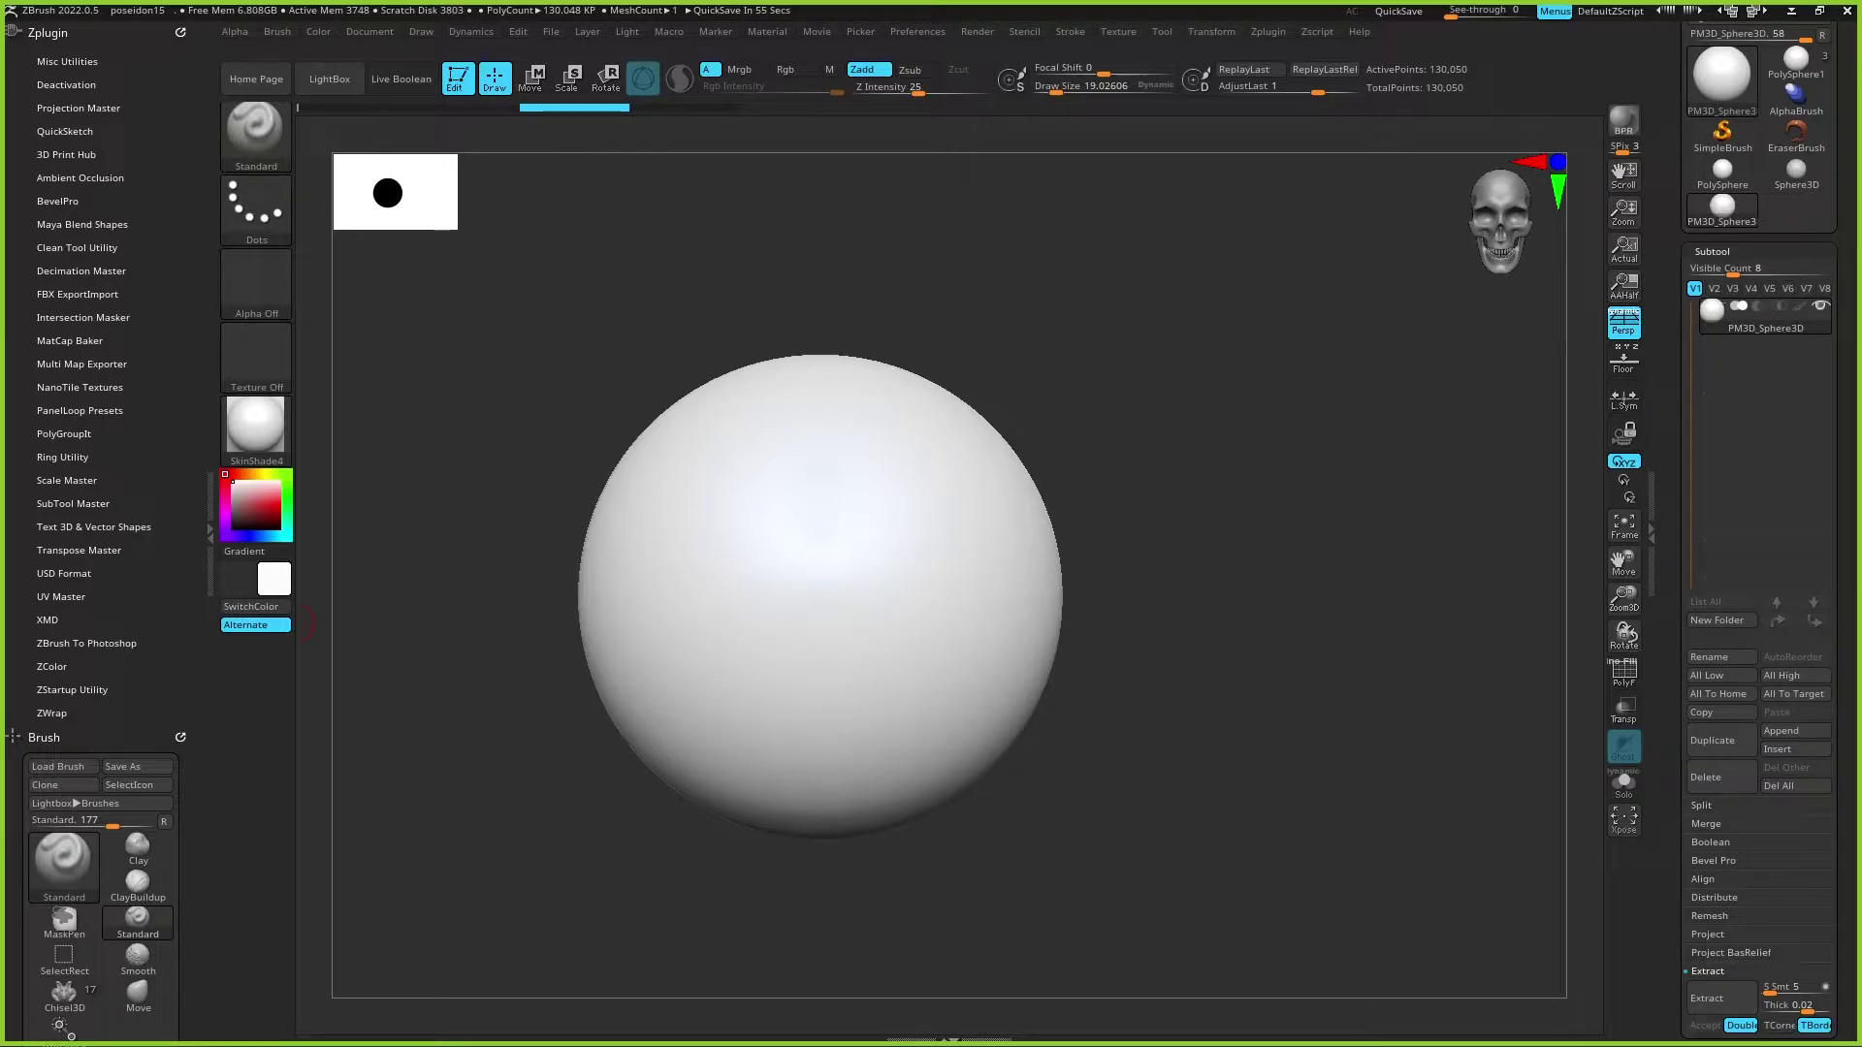
click(94, 60)
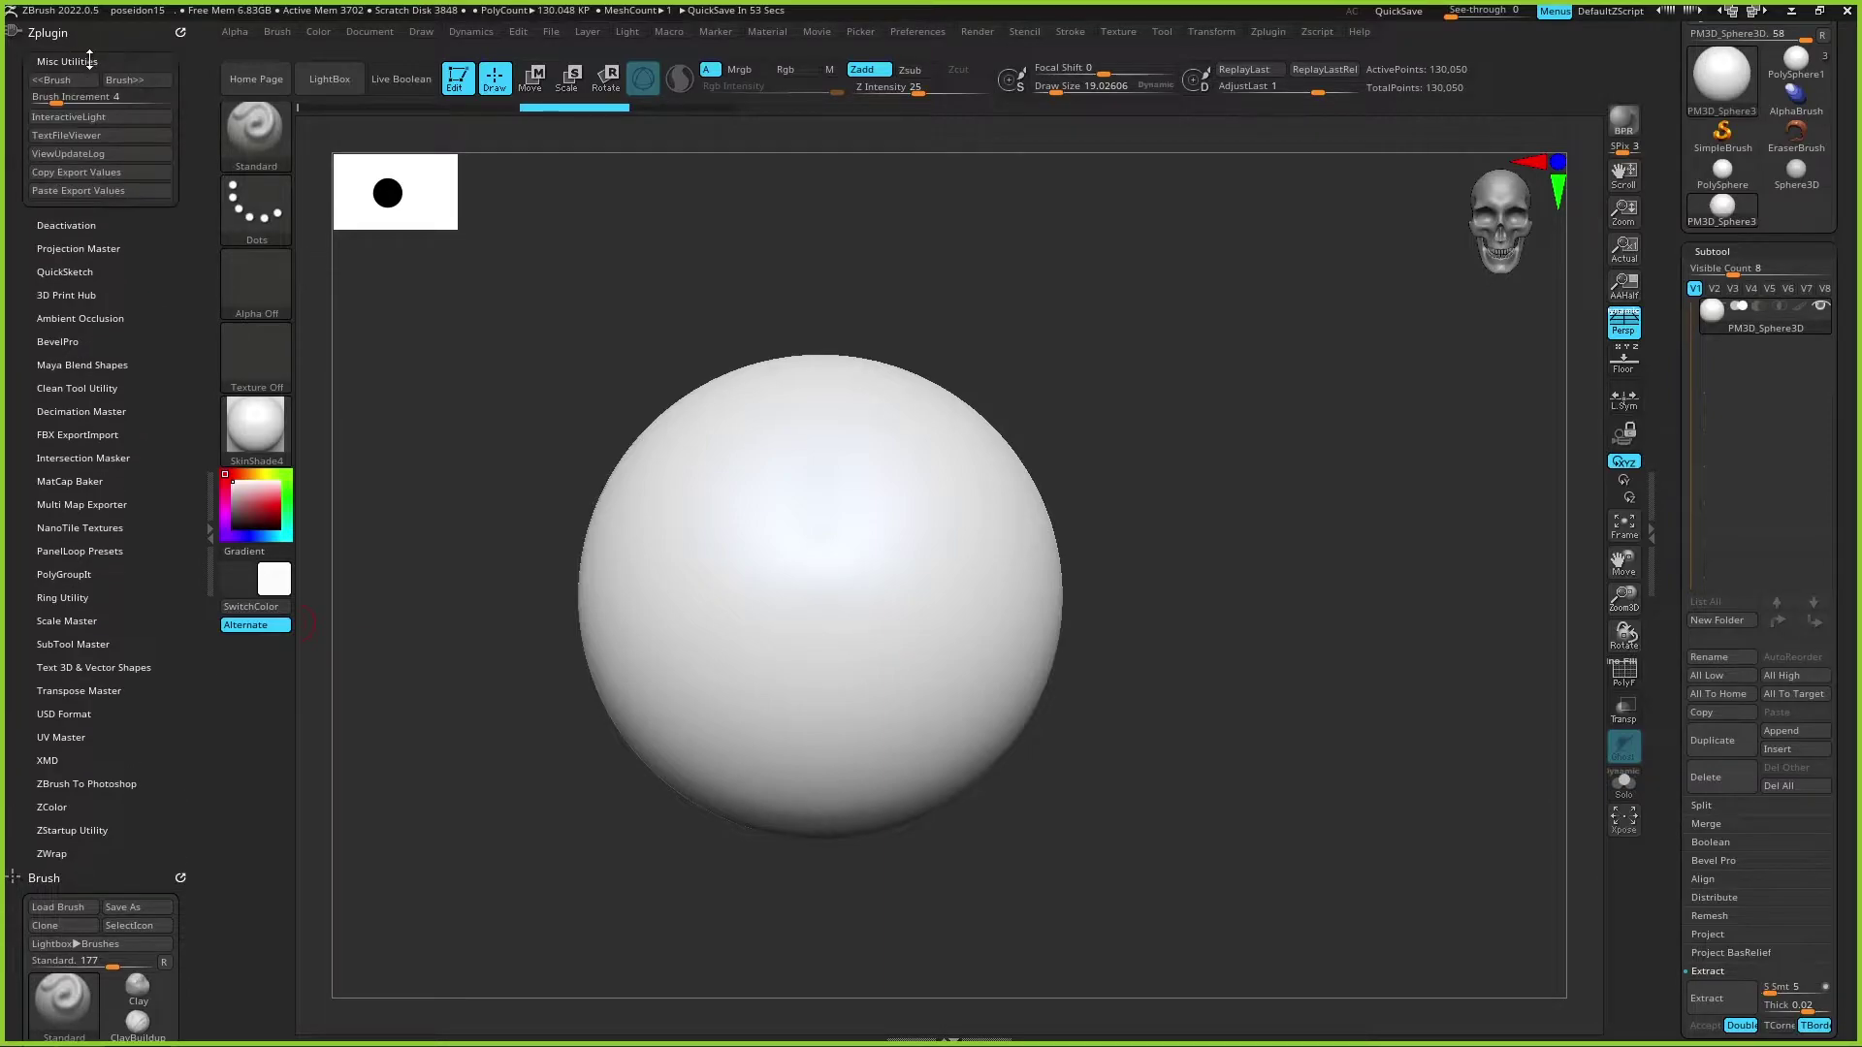
click(96, 60)
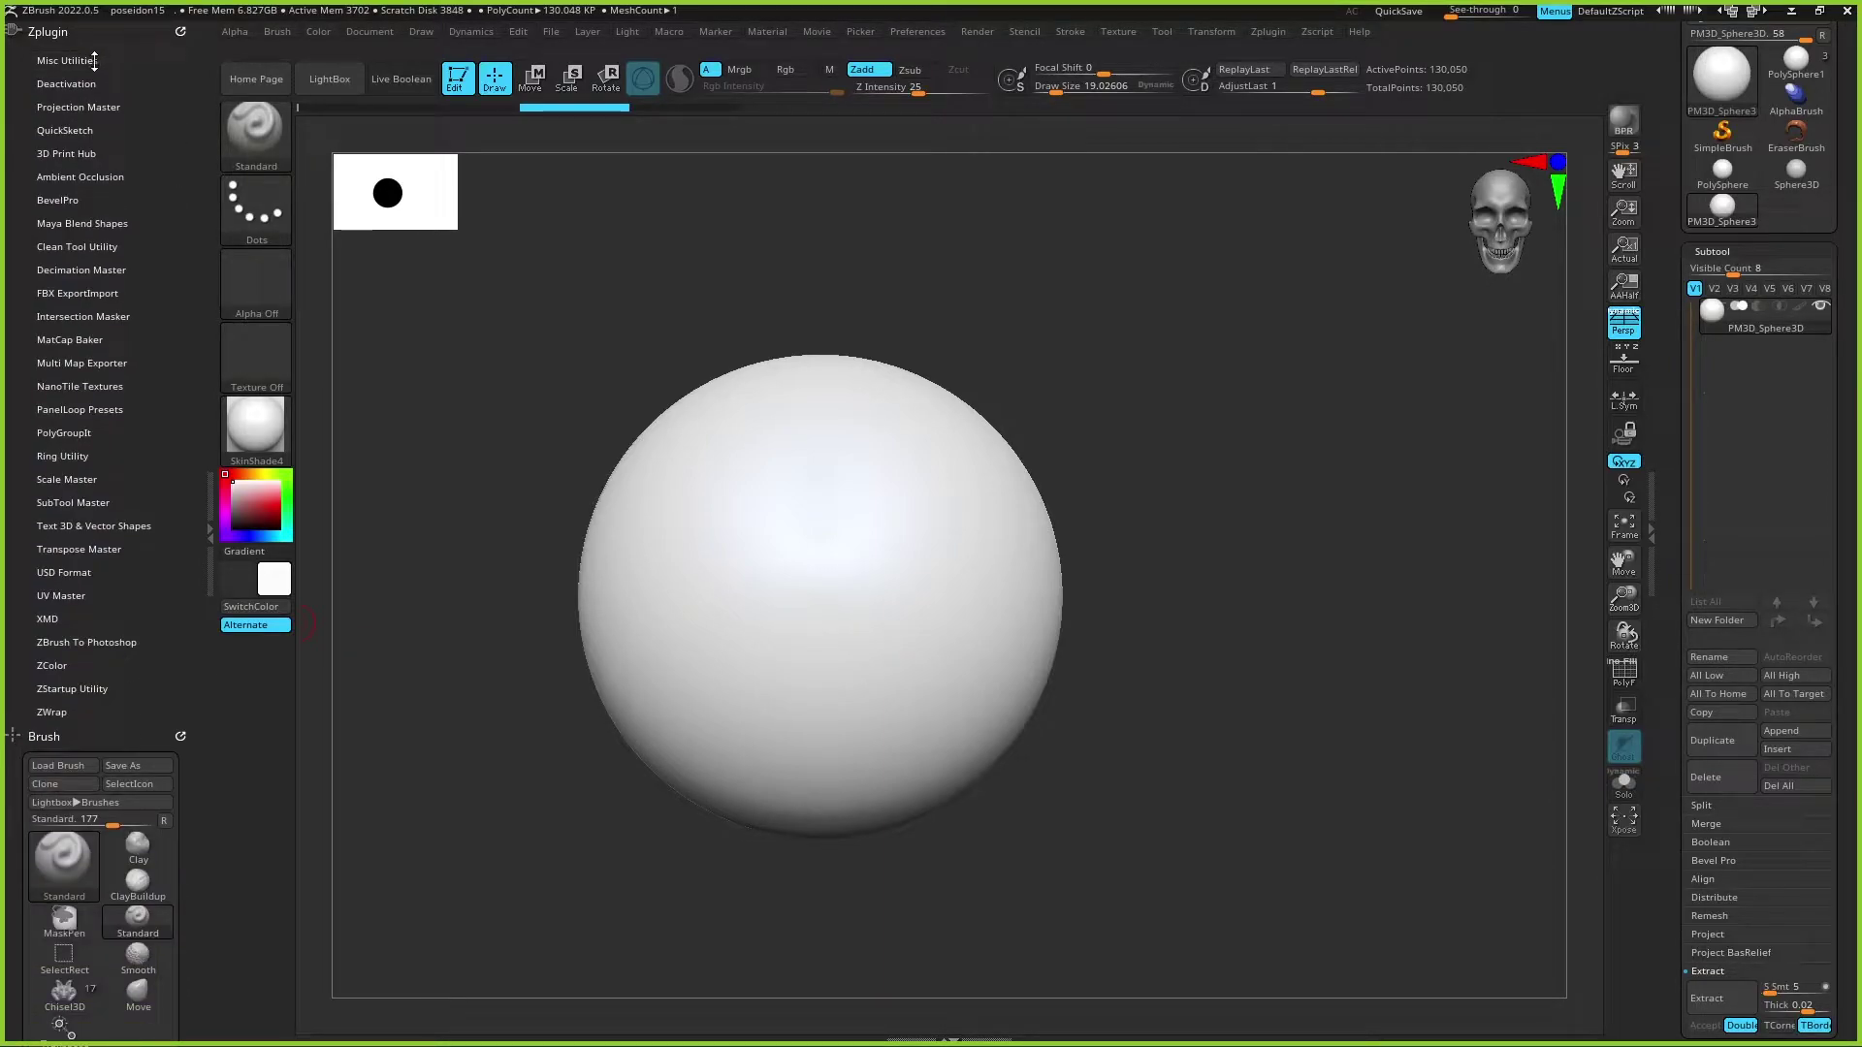
click(94, 60)
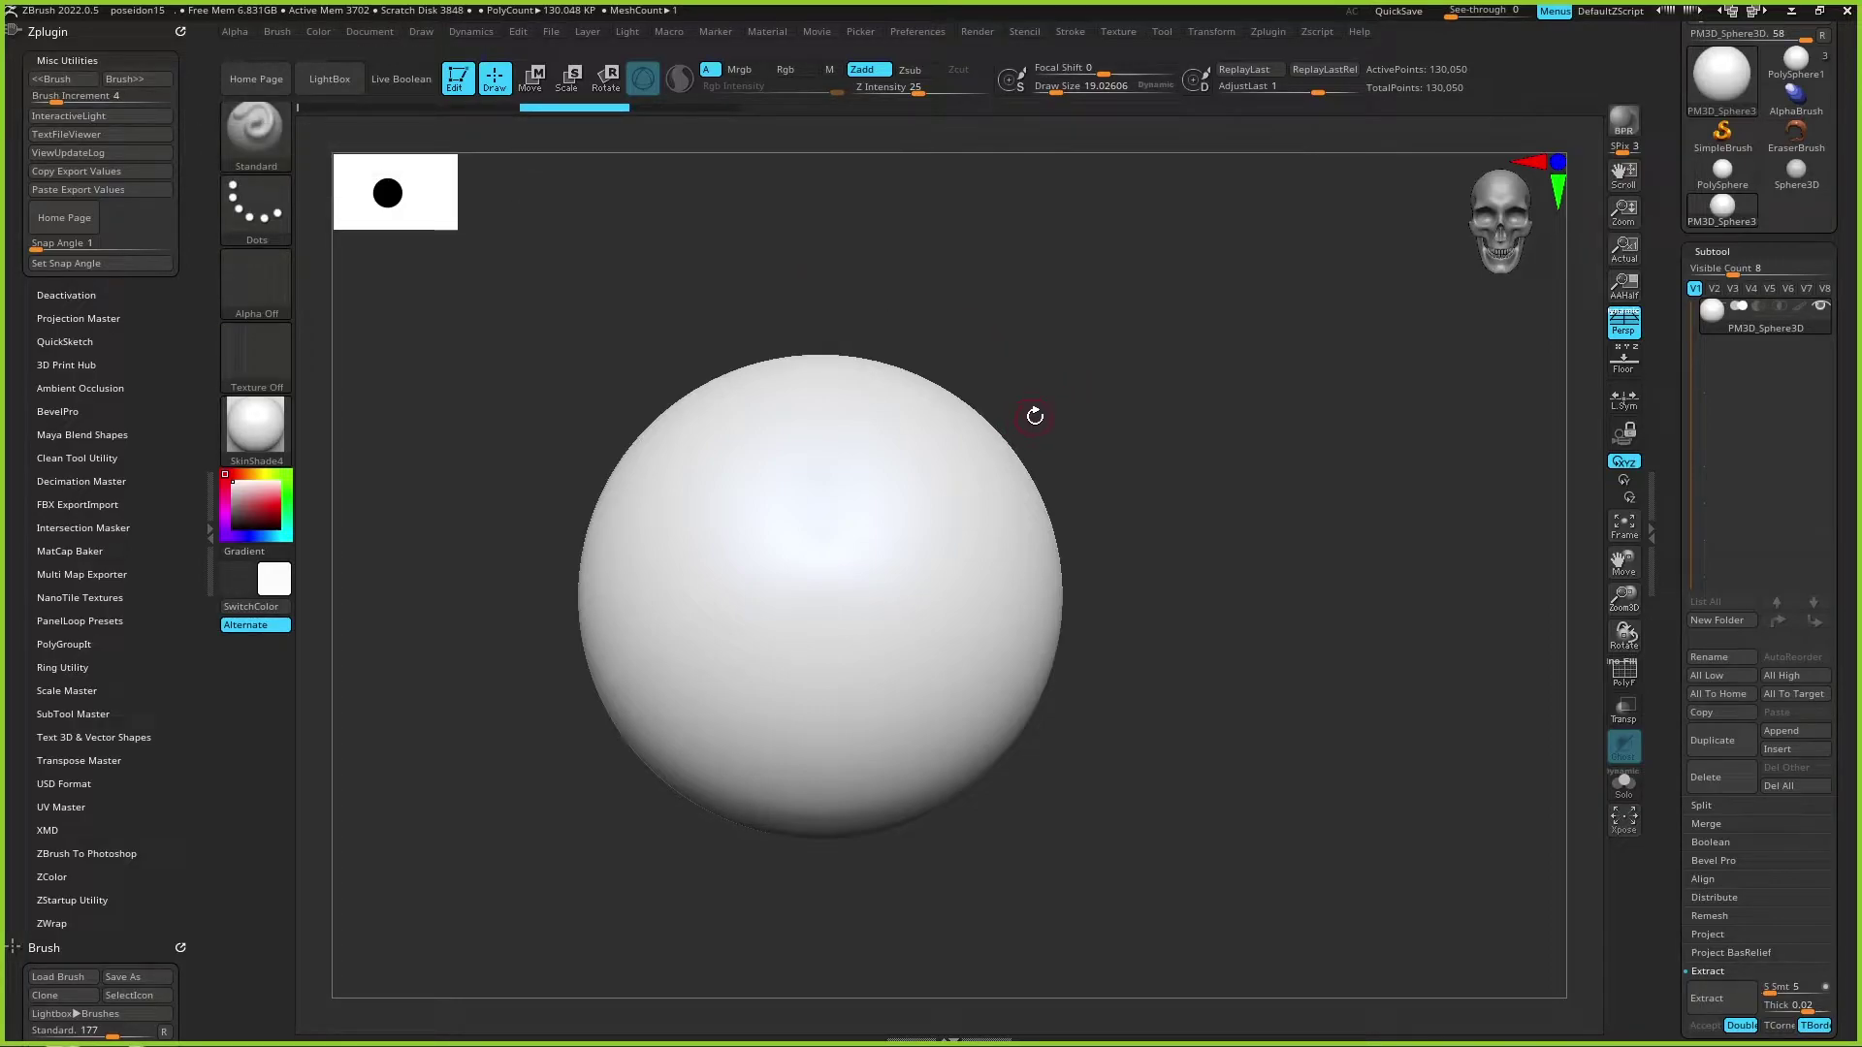
click(96, 59)
click(91, 80)
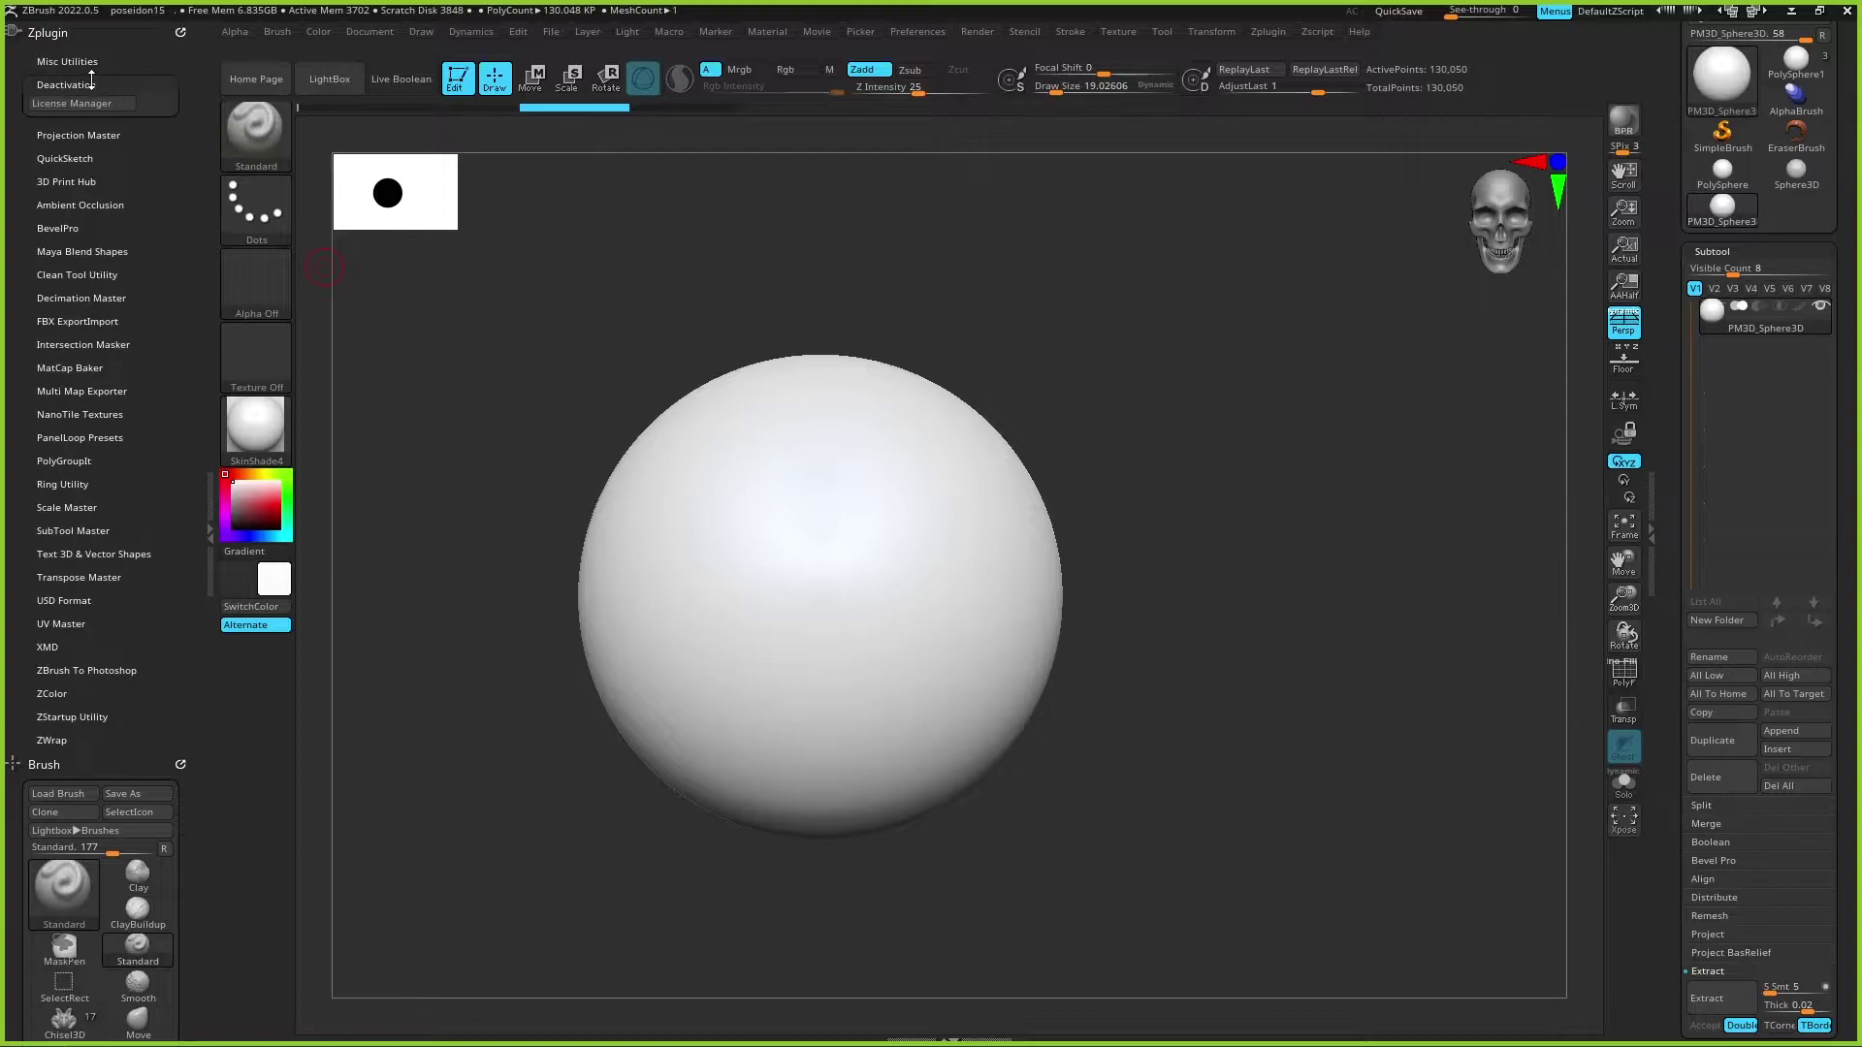
click(92, 82)
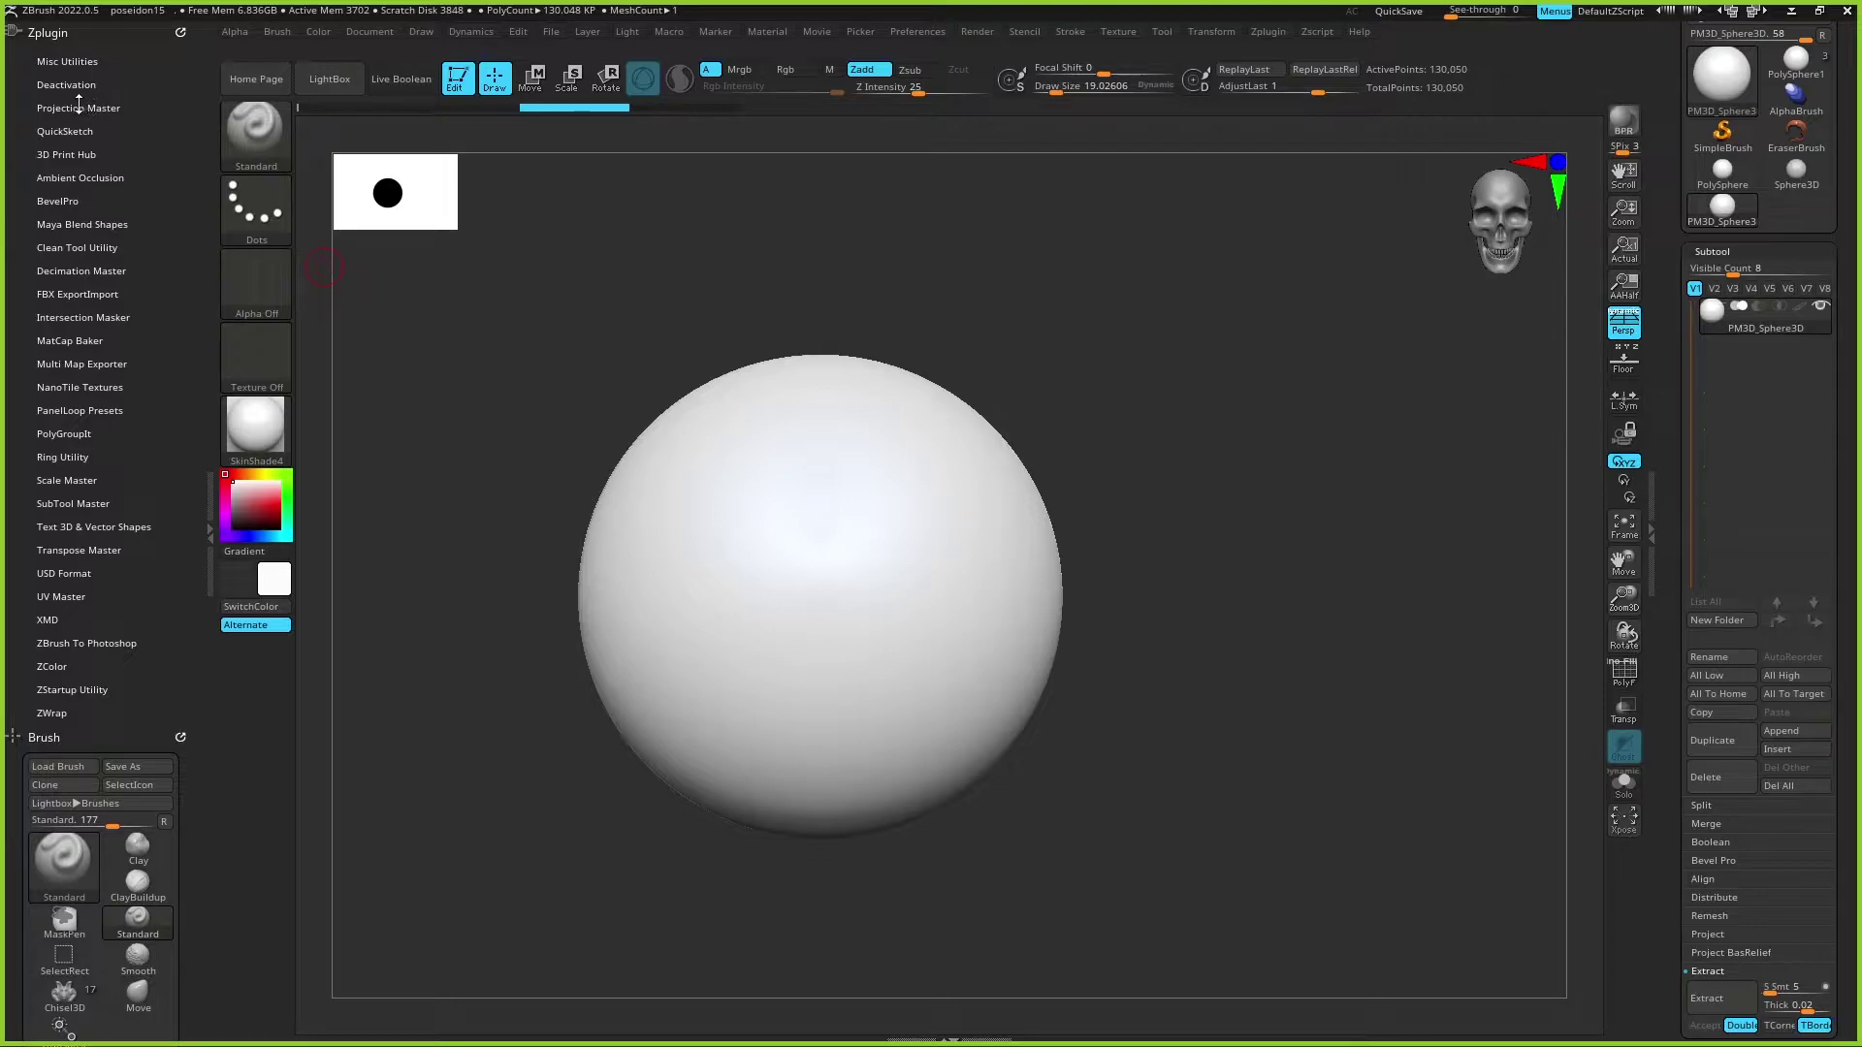
Step: Check the Projection Master section, shift the sphere right, and launch Projection Master with G
click(68, 108)
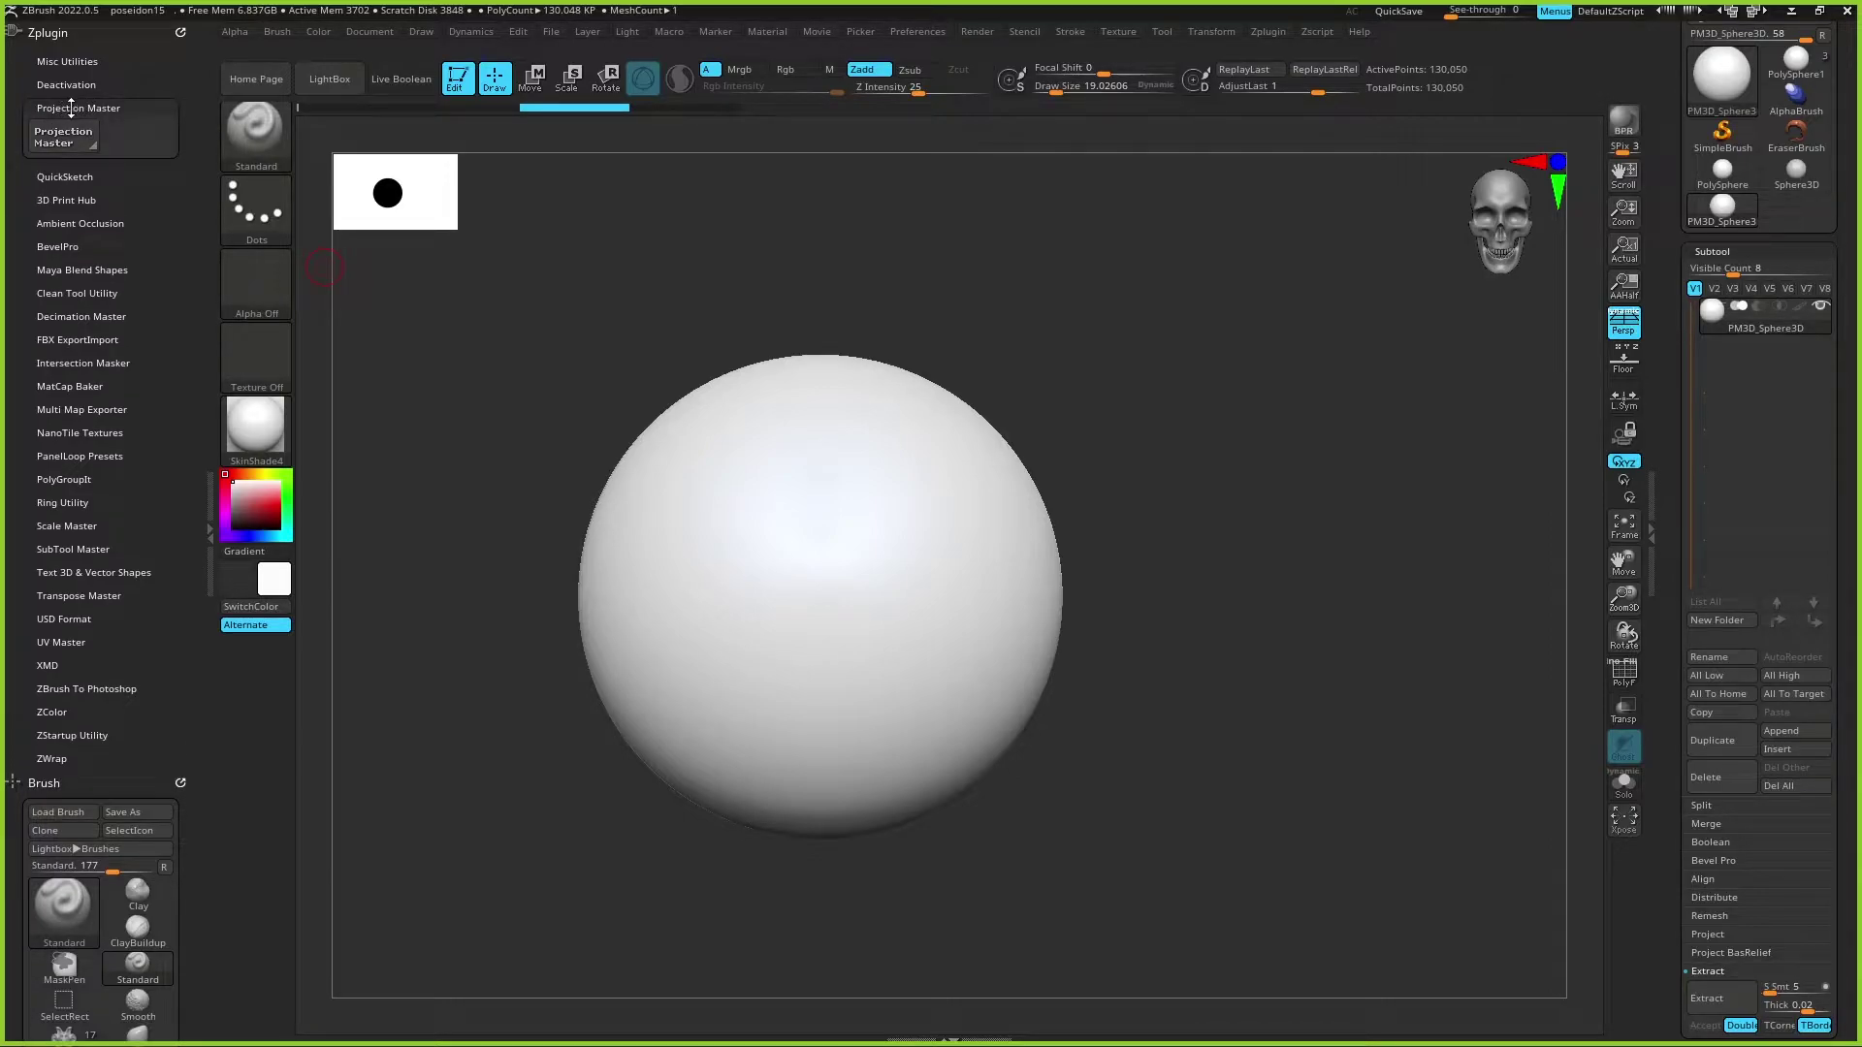
click(85, 108)
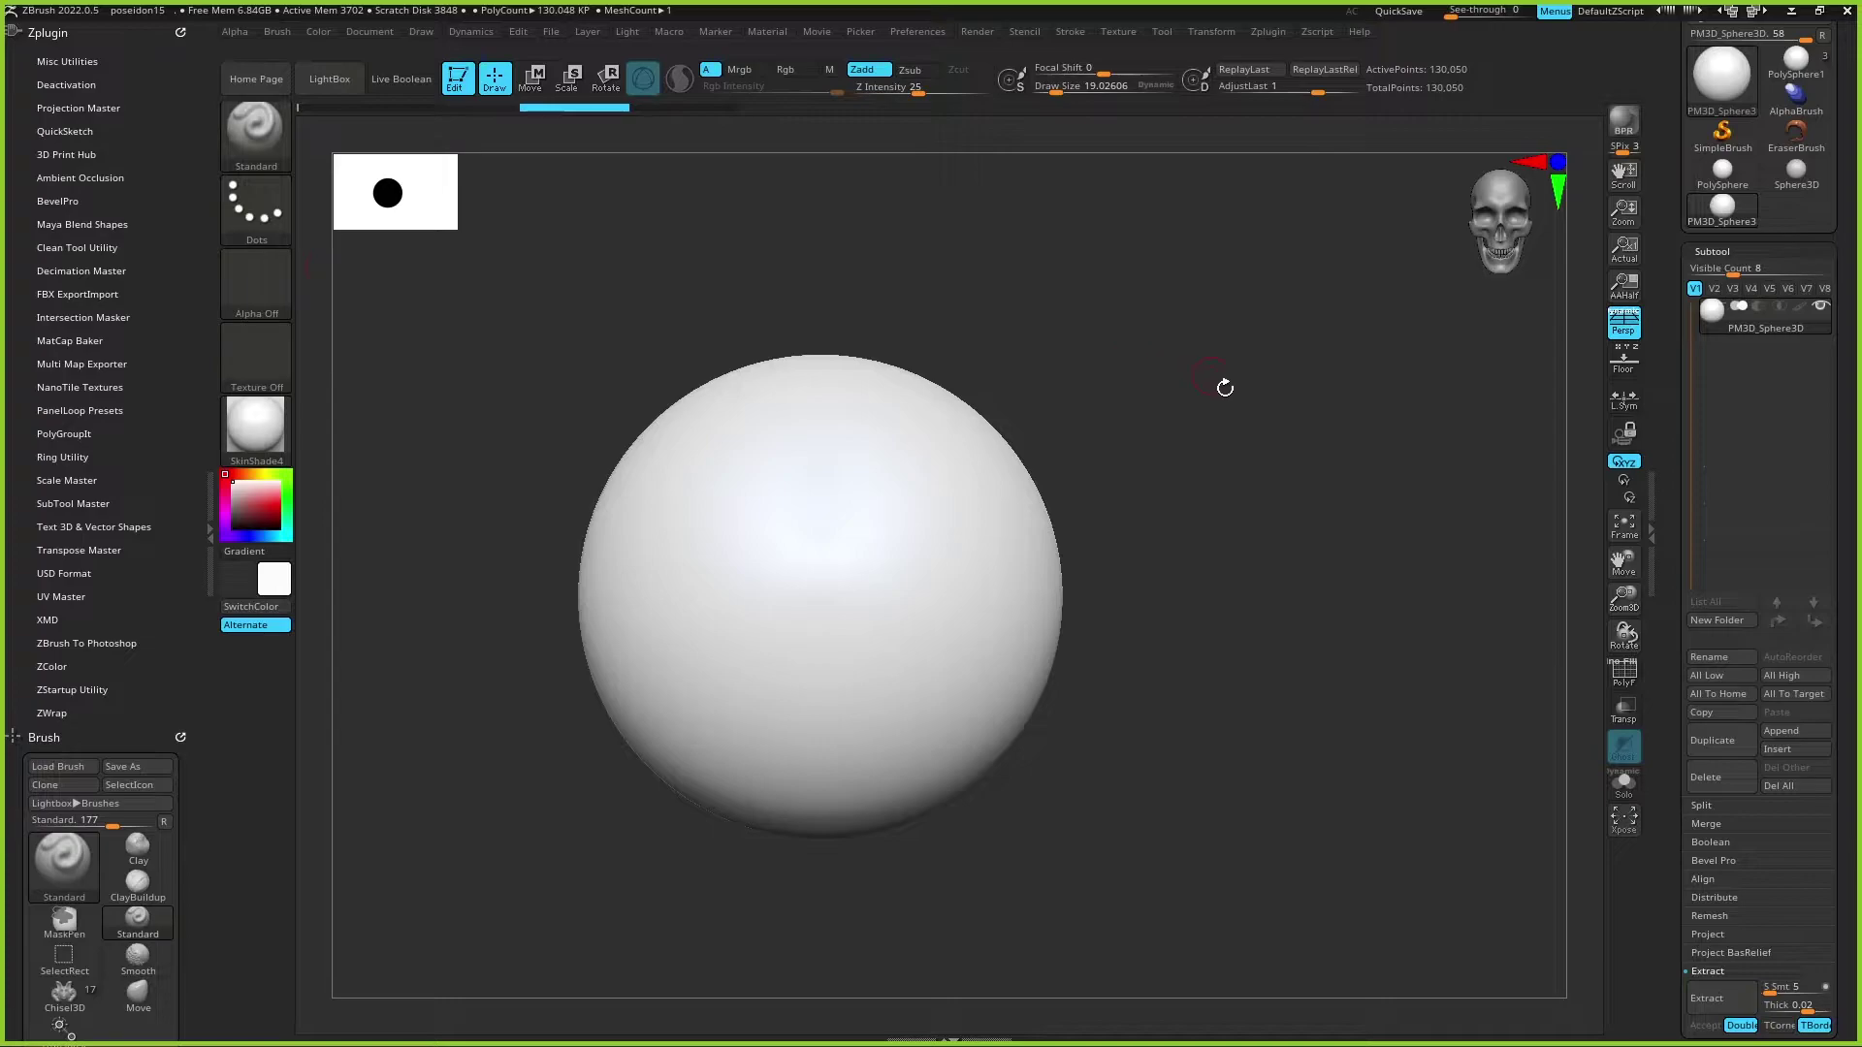
mouse_move(1238, 428)
alt+mouse_down()
mouse_move(1323, 491)
mouse_move(1302, 488)
alt+mouse_up()
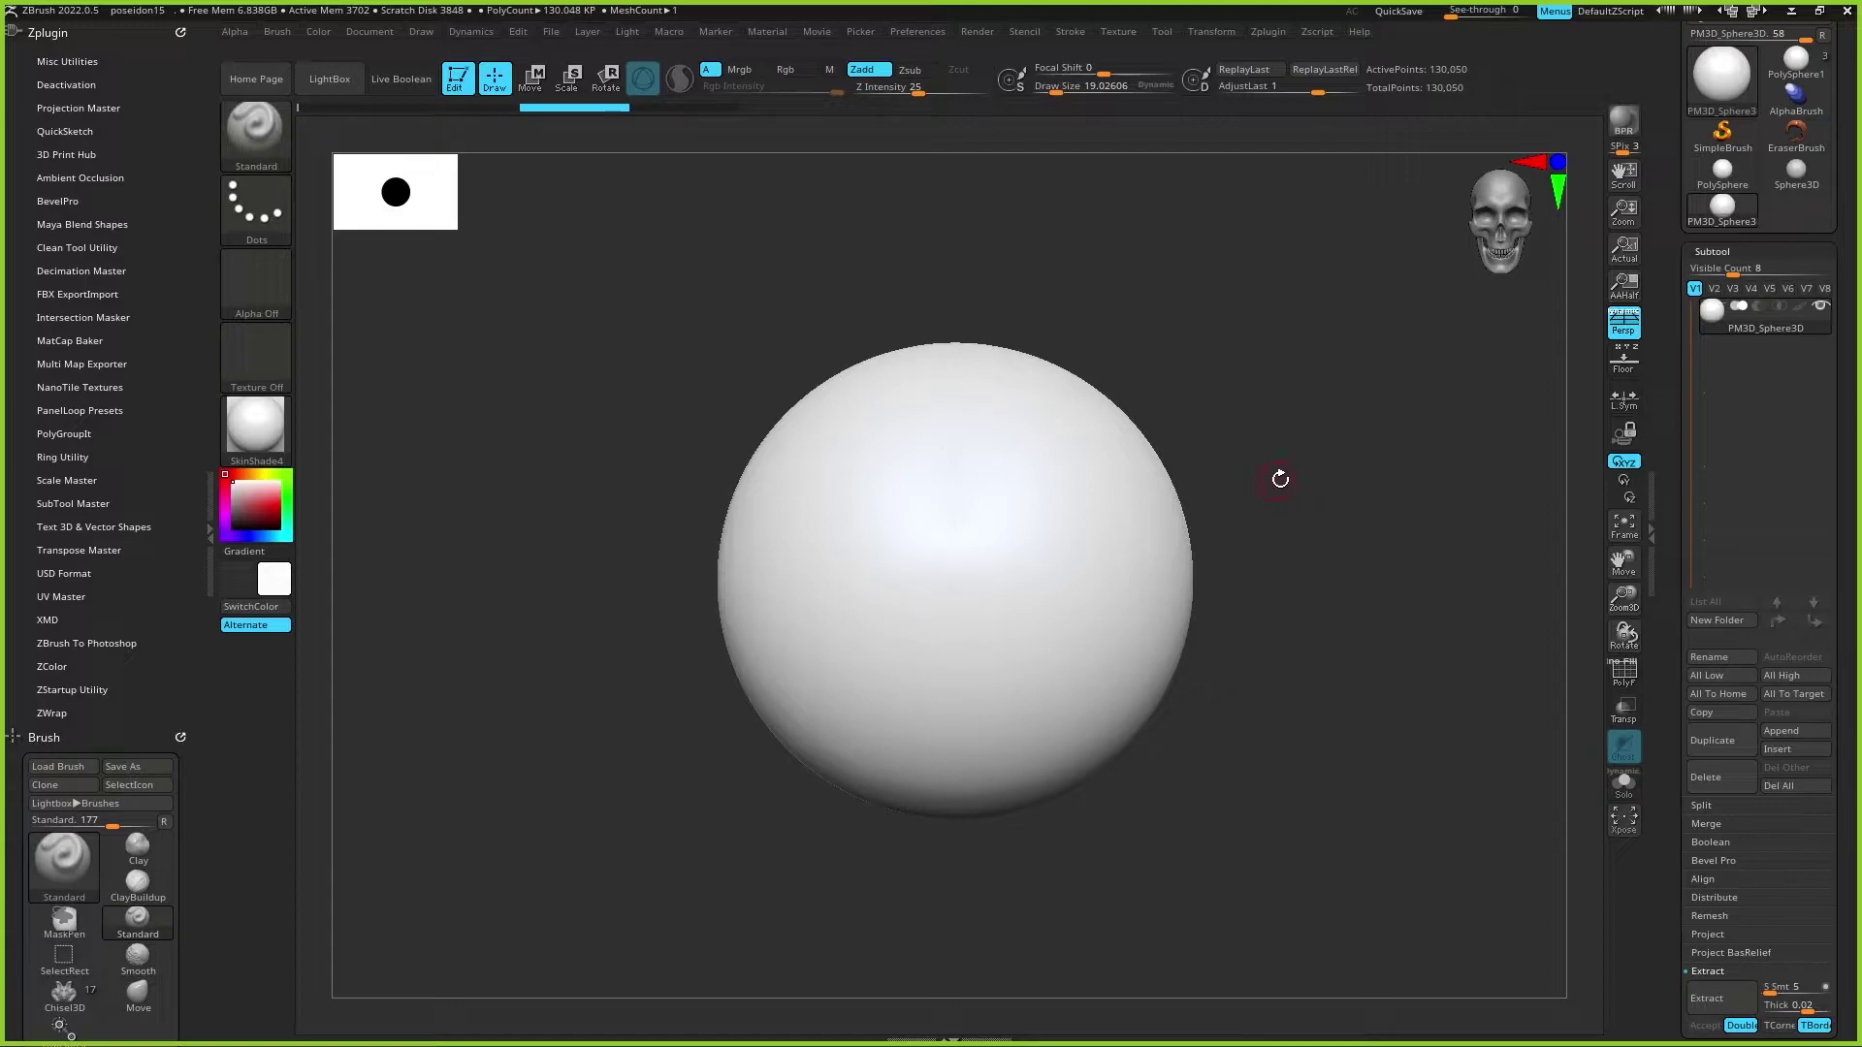
key(g)
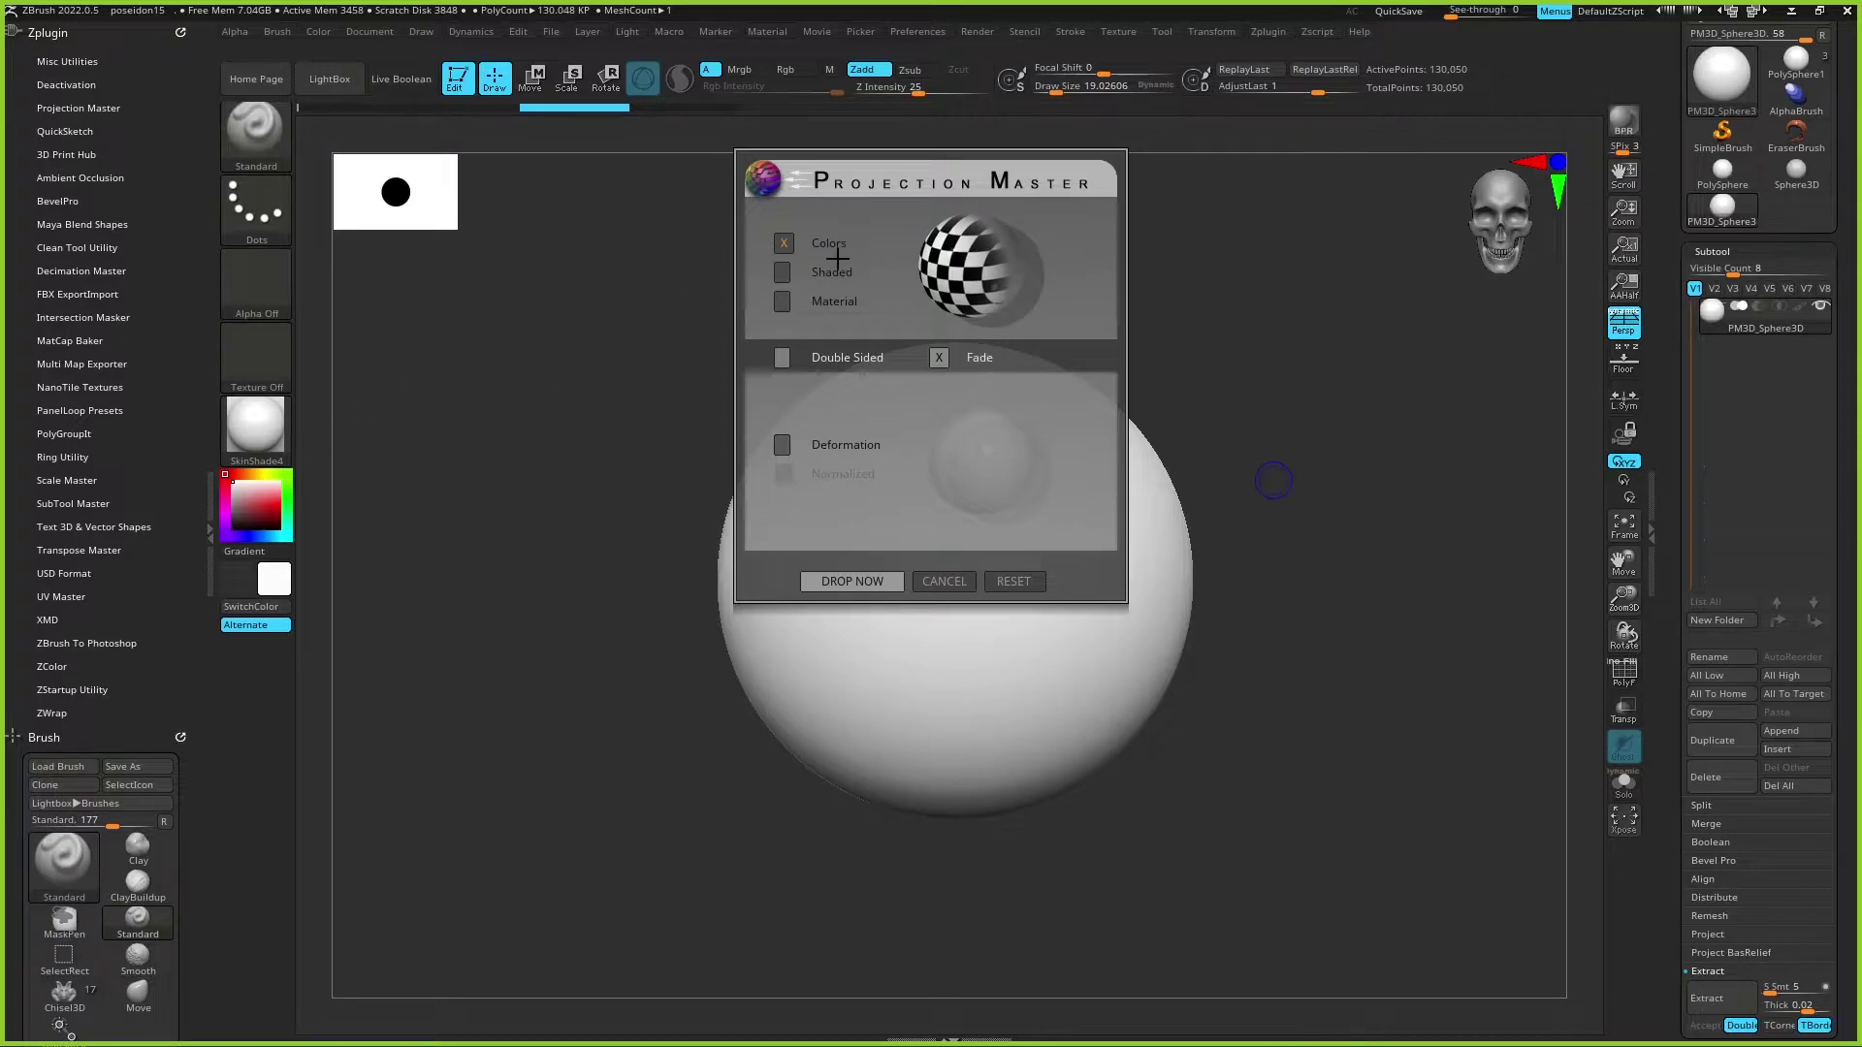
Step: Compare the Shaded and Material projection previews, then switch both off
click(781, 273)
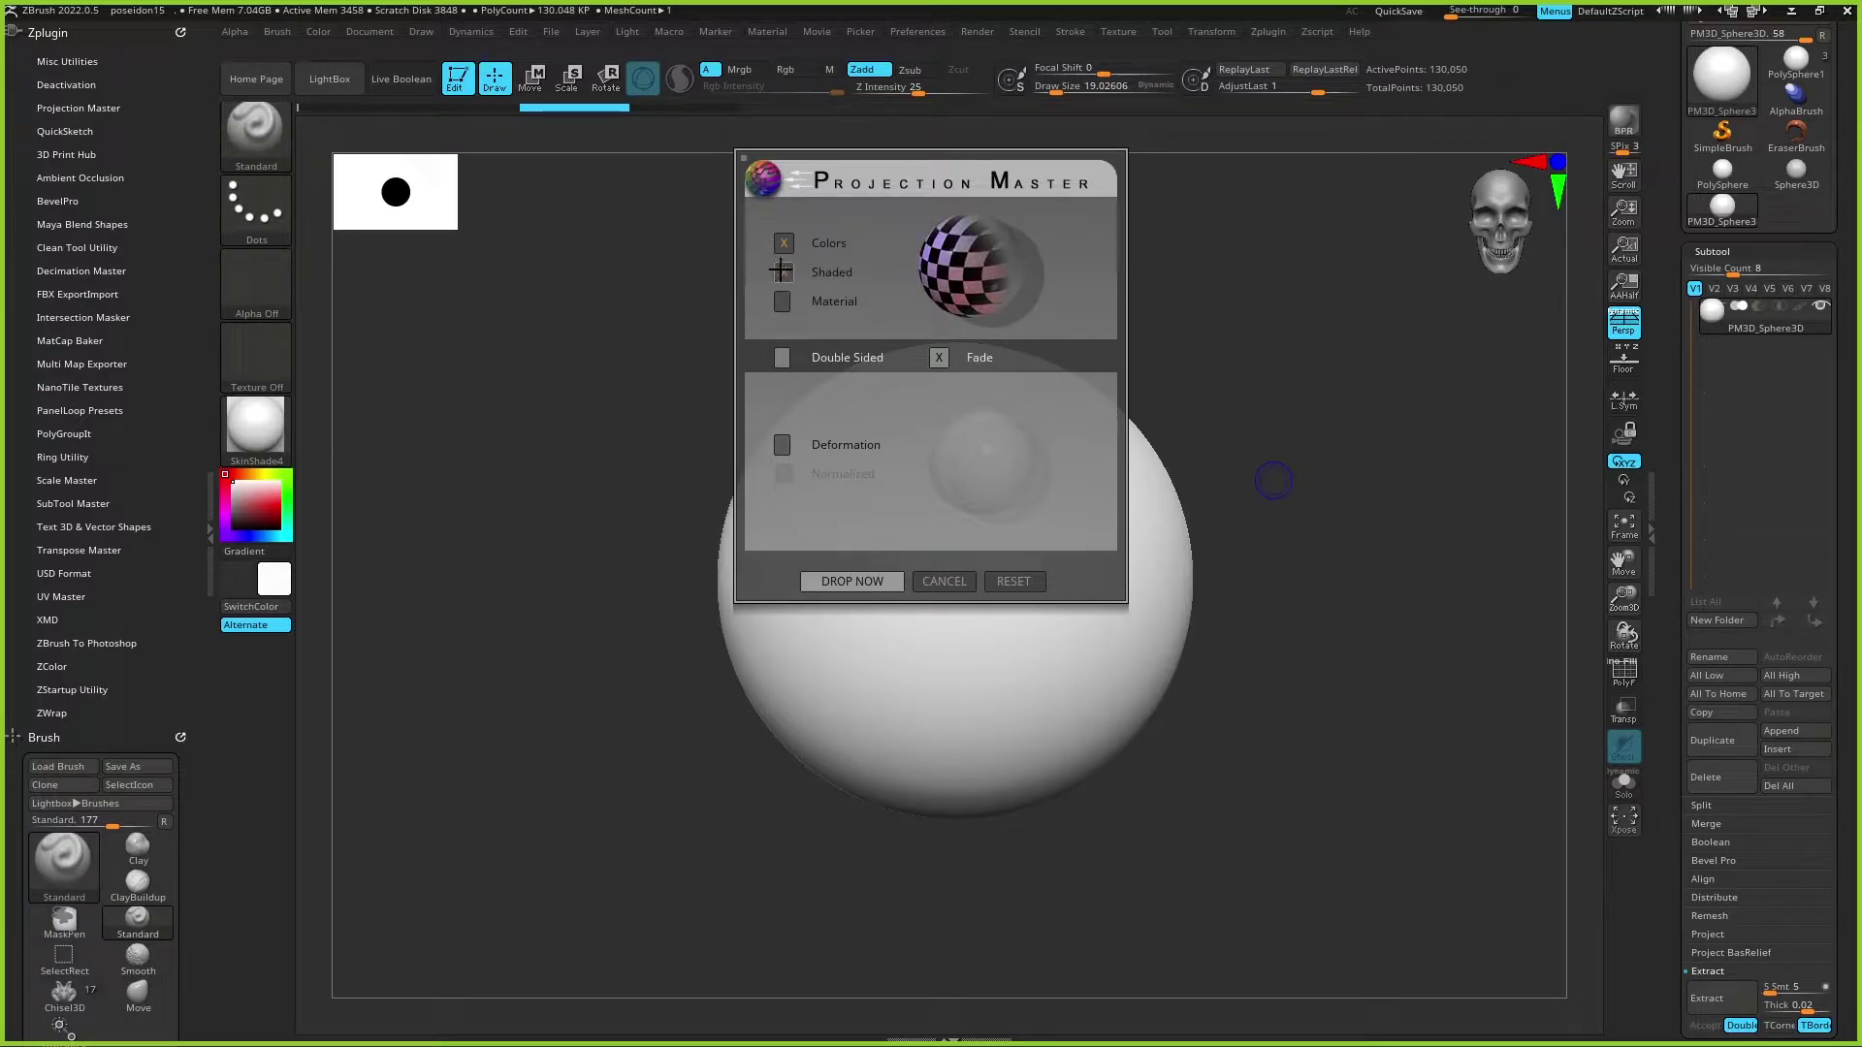
click(780, 272)
click(784, 273)
click(783, 302)
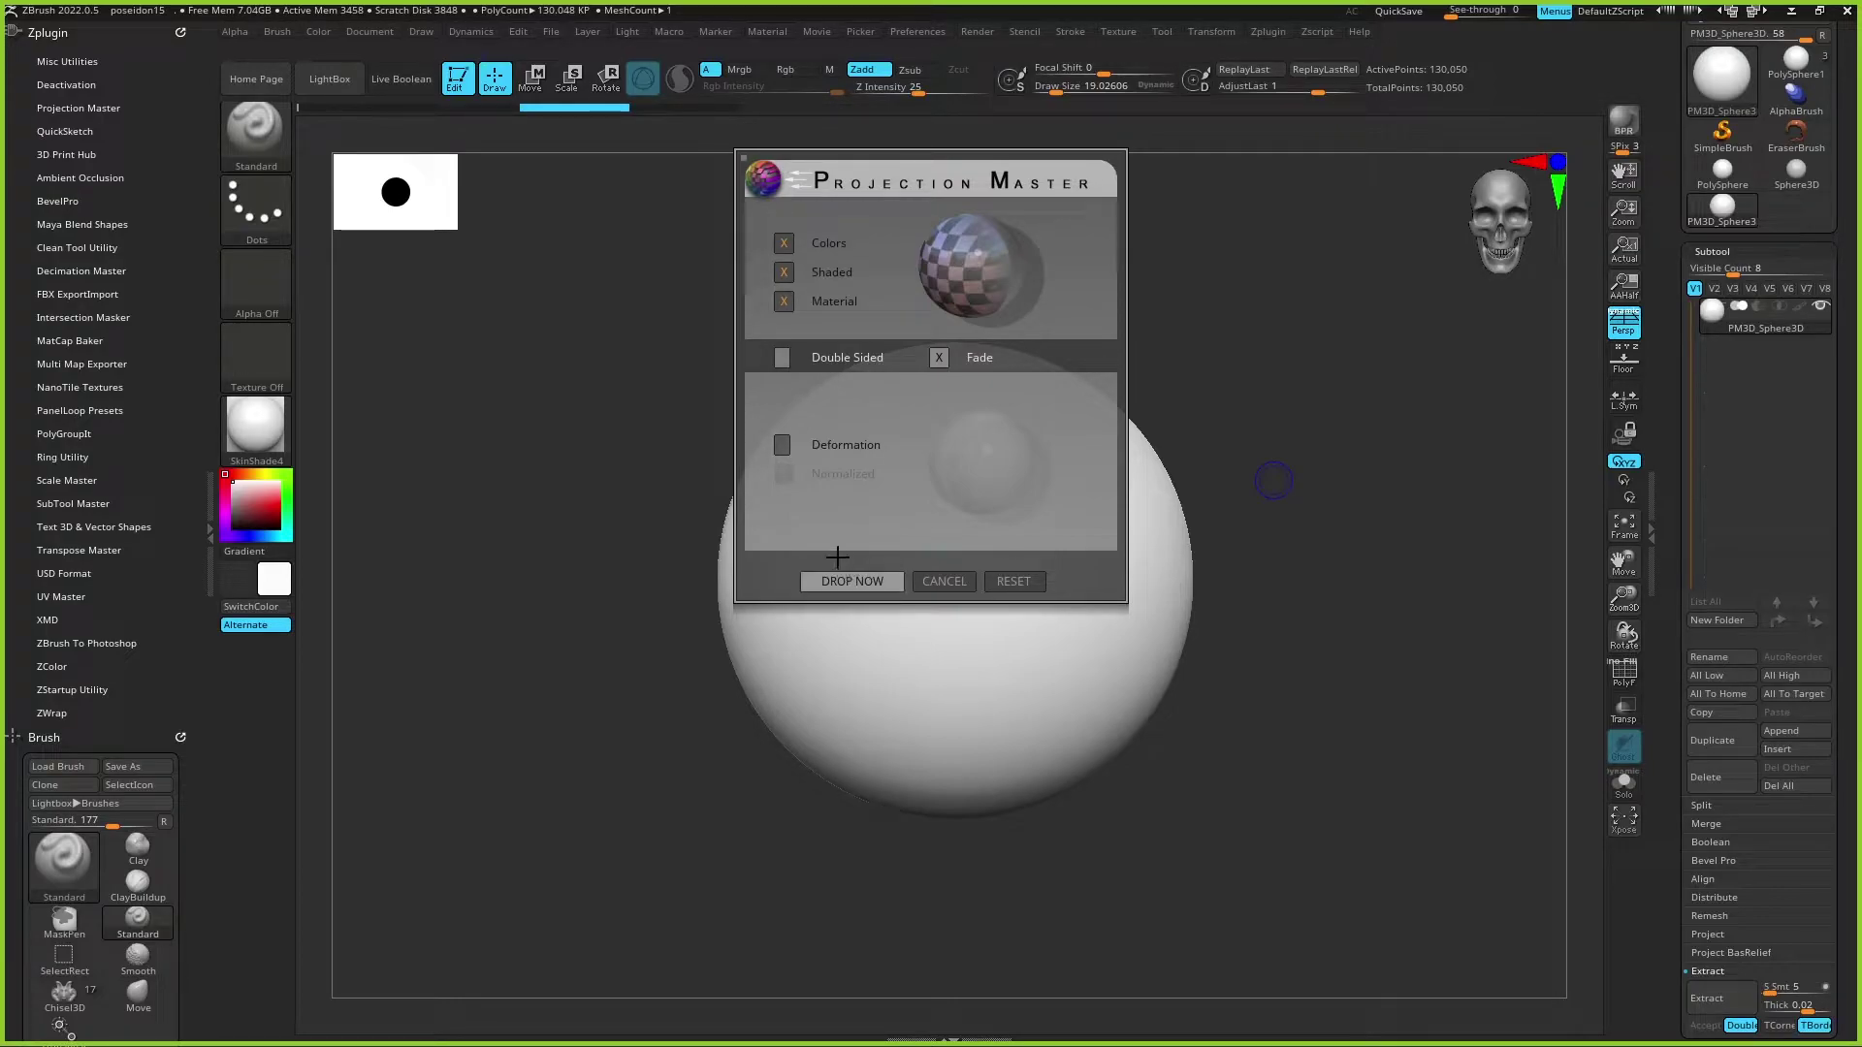
click(782, 272)
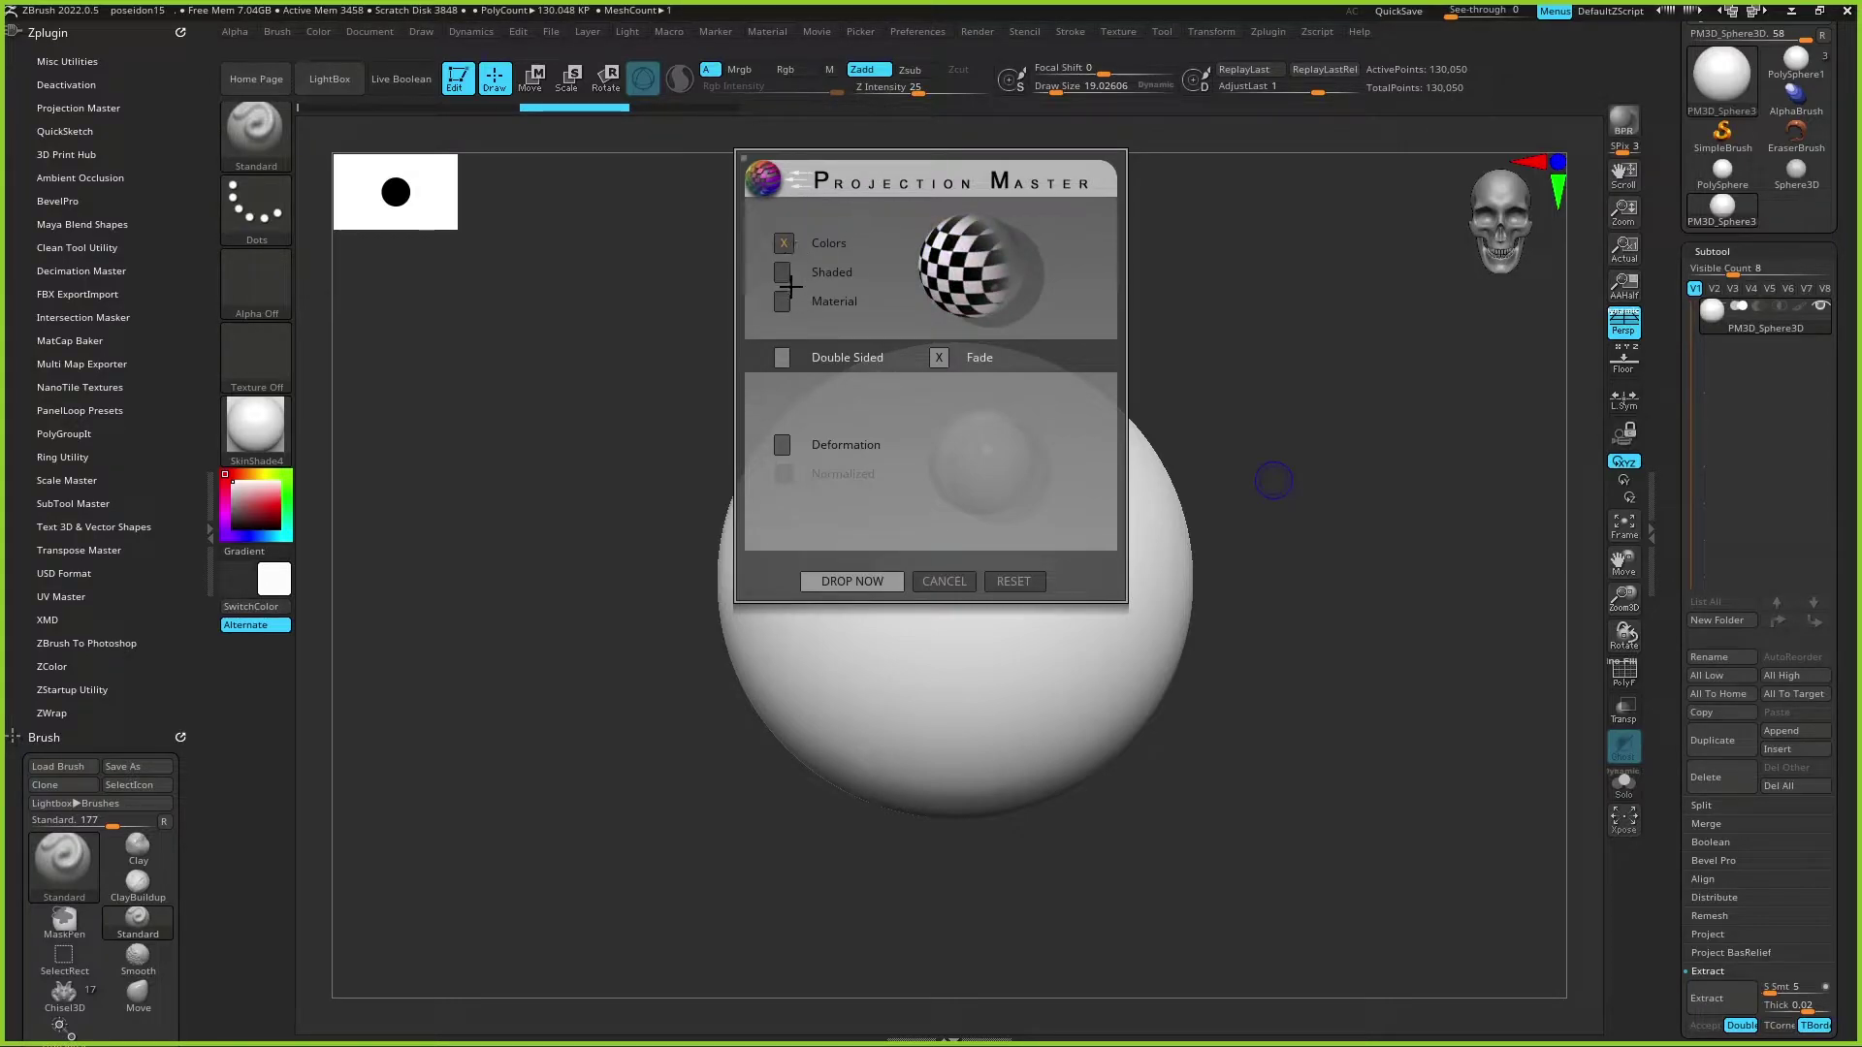
Step: Enable Double Sided and disable Fade, rechecking the previews so only Colors stays on
click(783, 357)
click(938, 356)
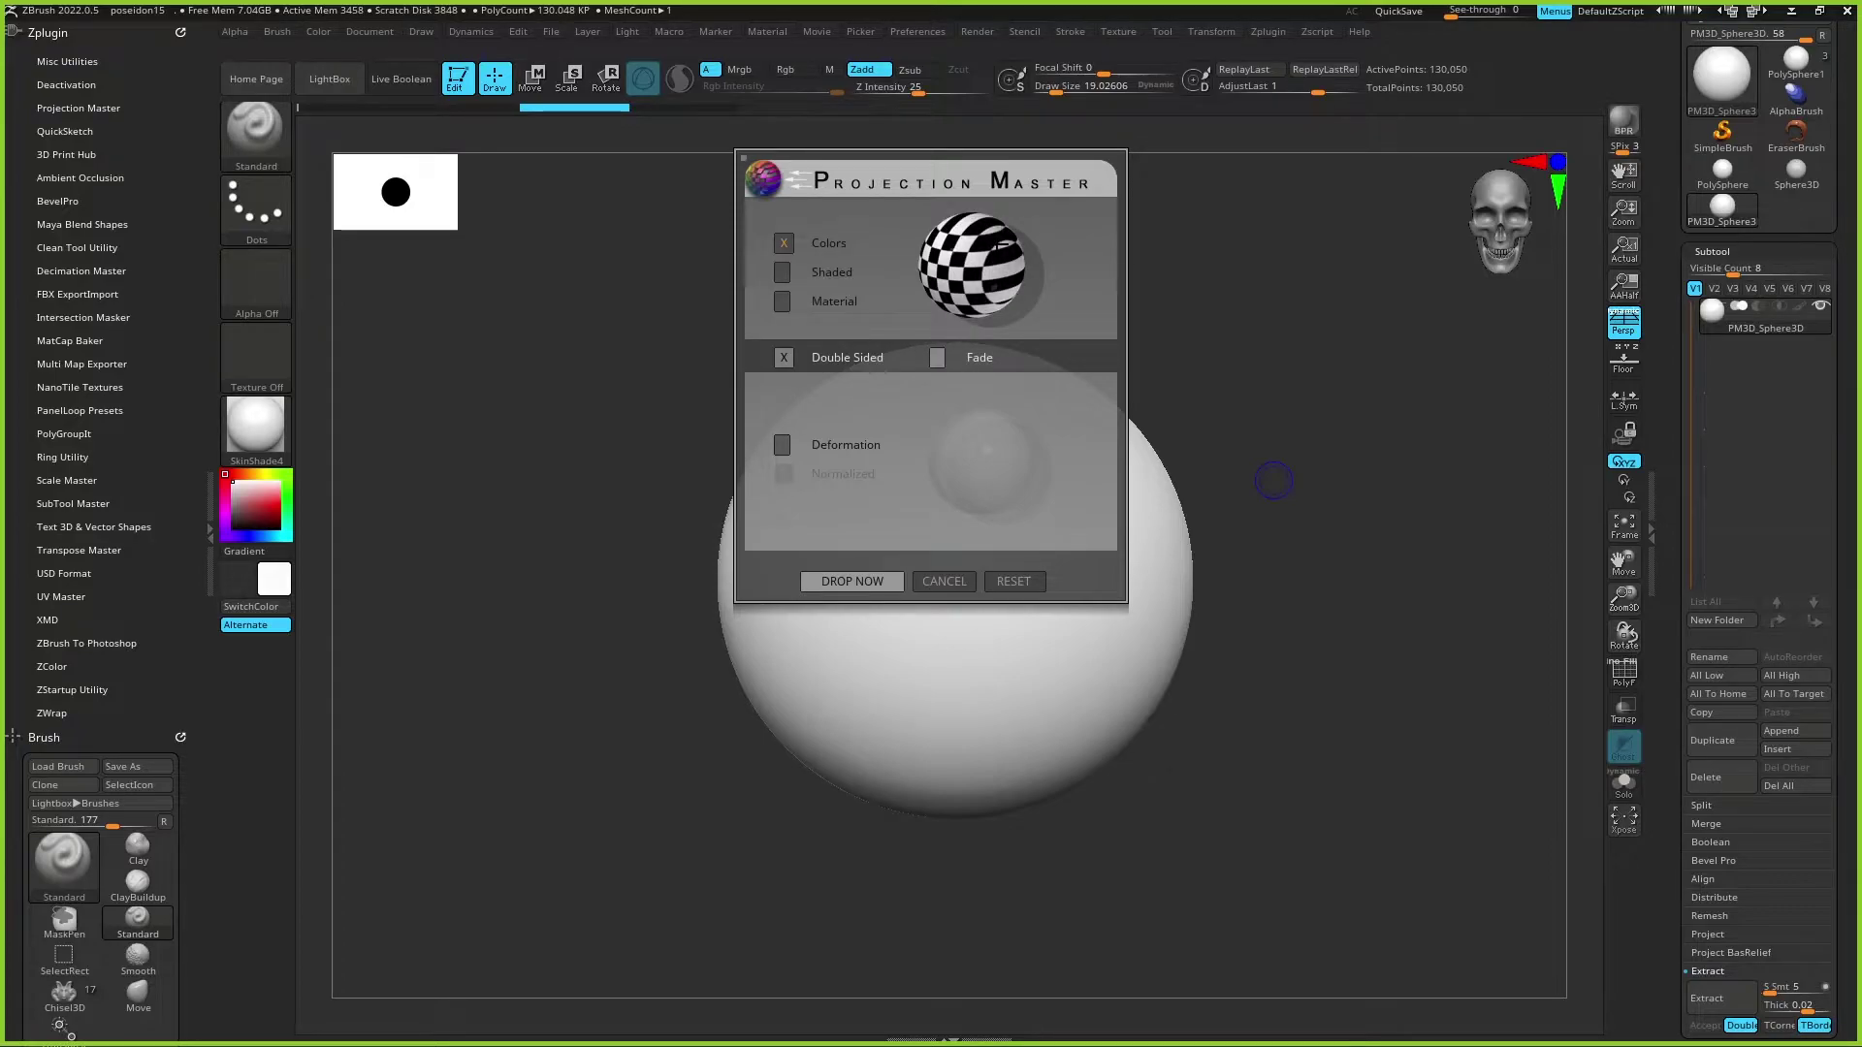
click(783, 278)
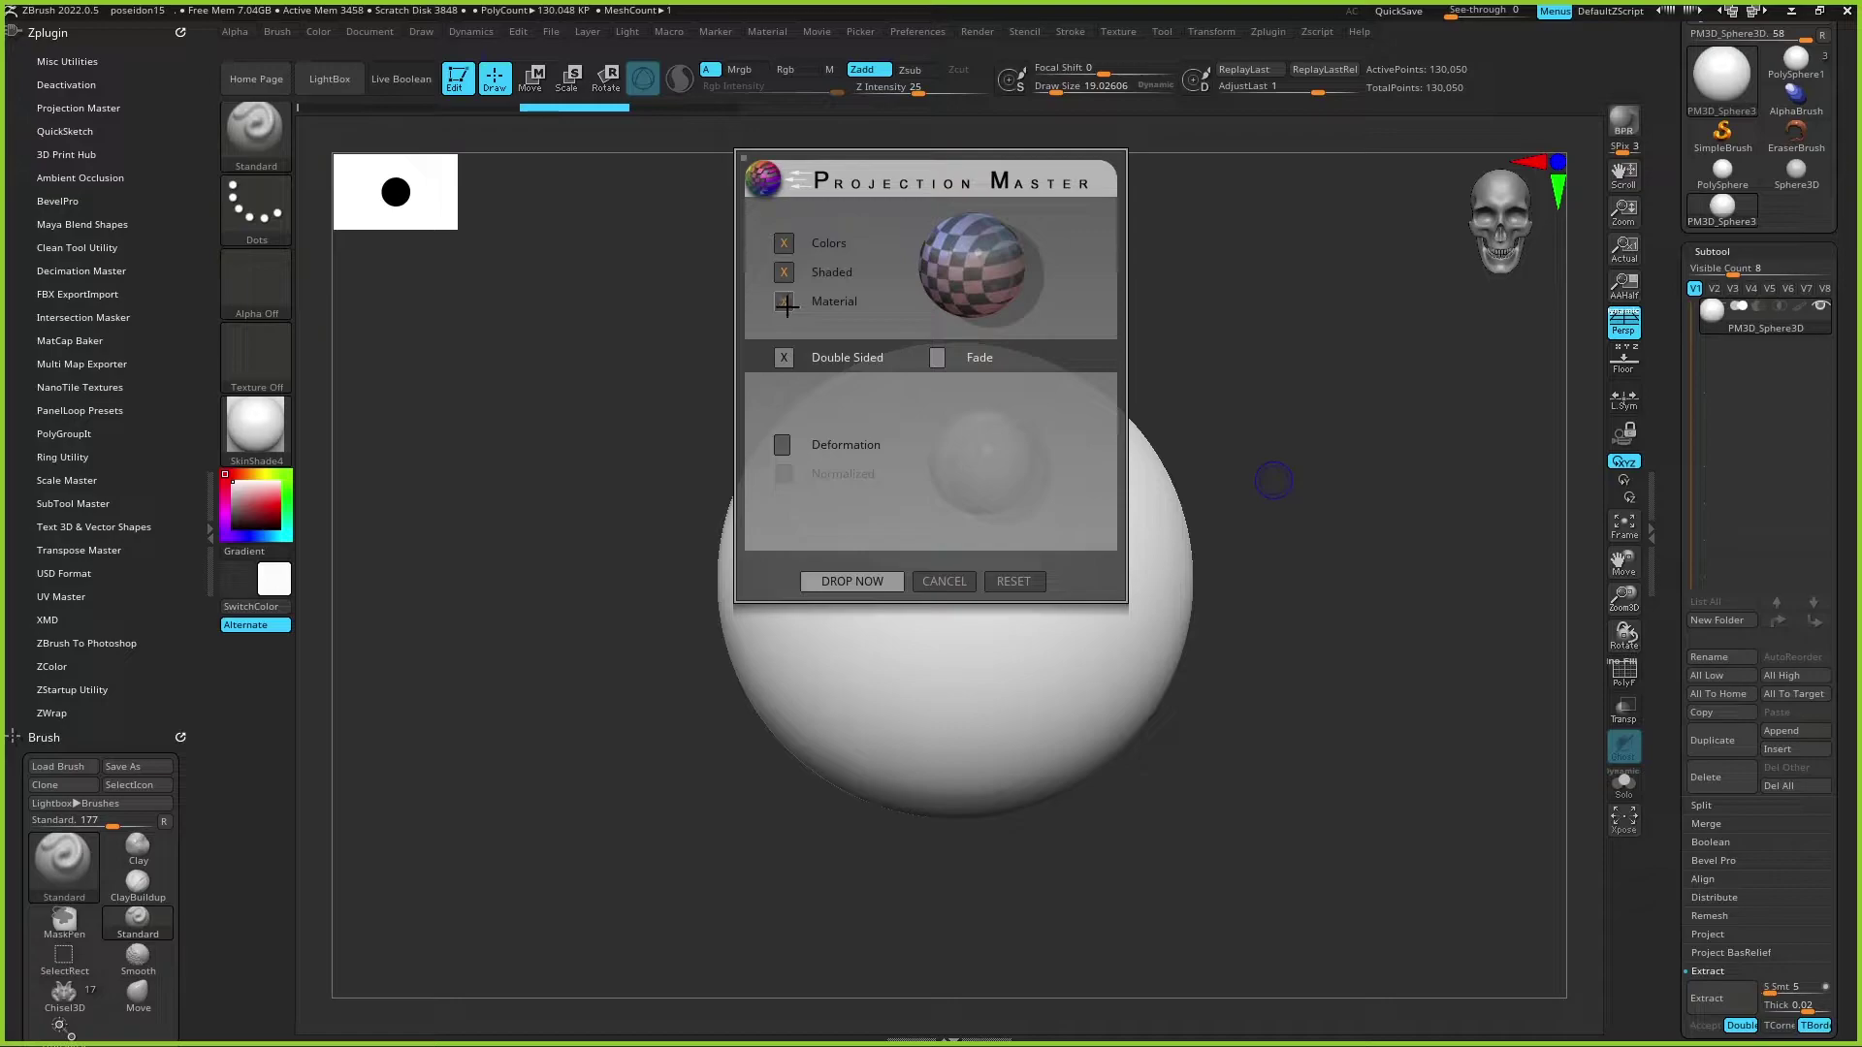
click(783, 302)
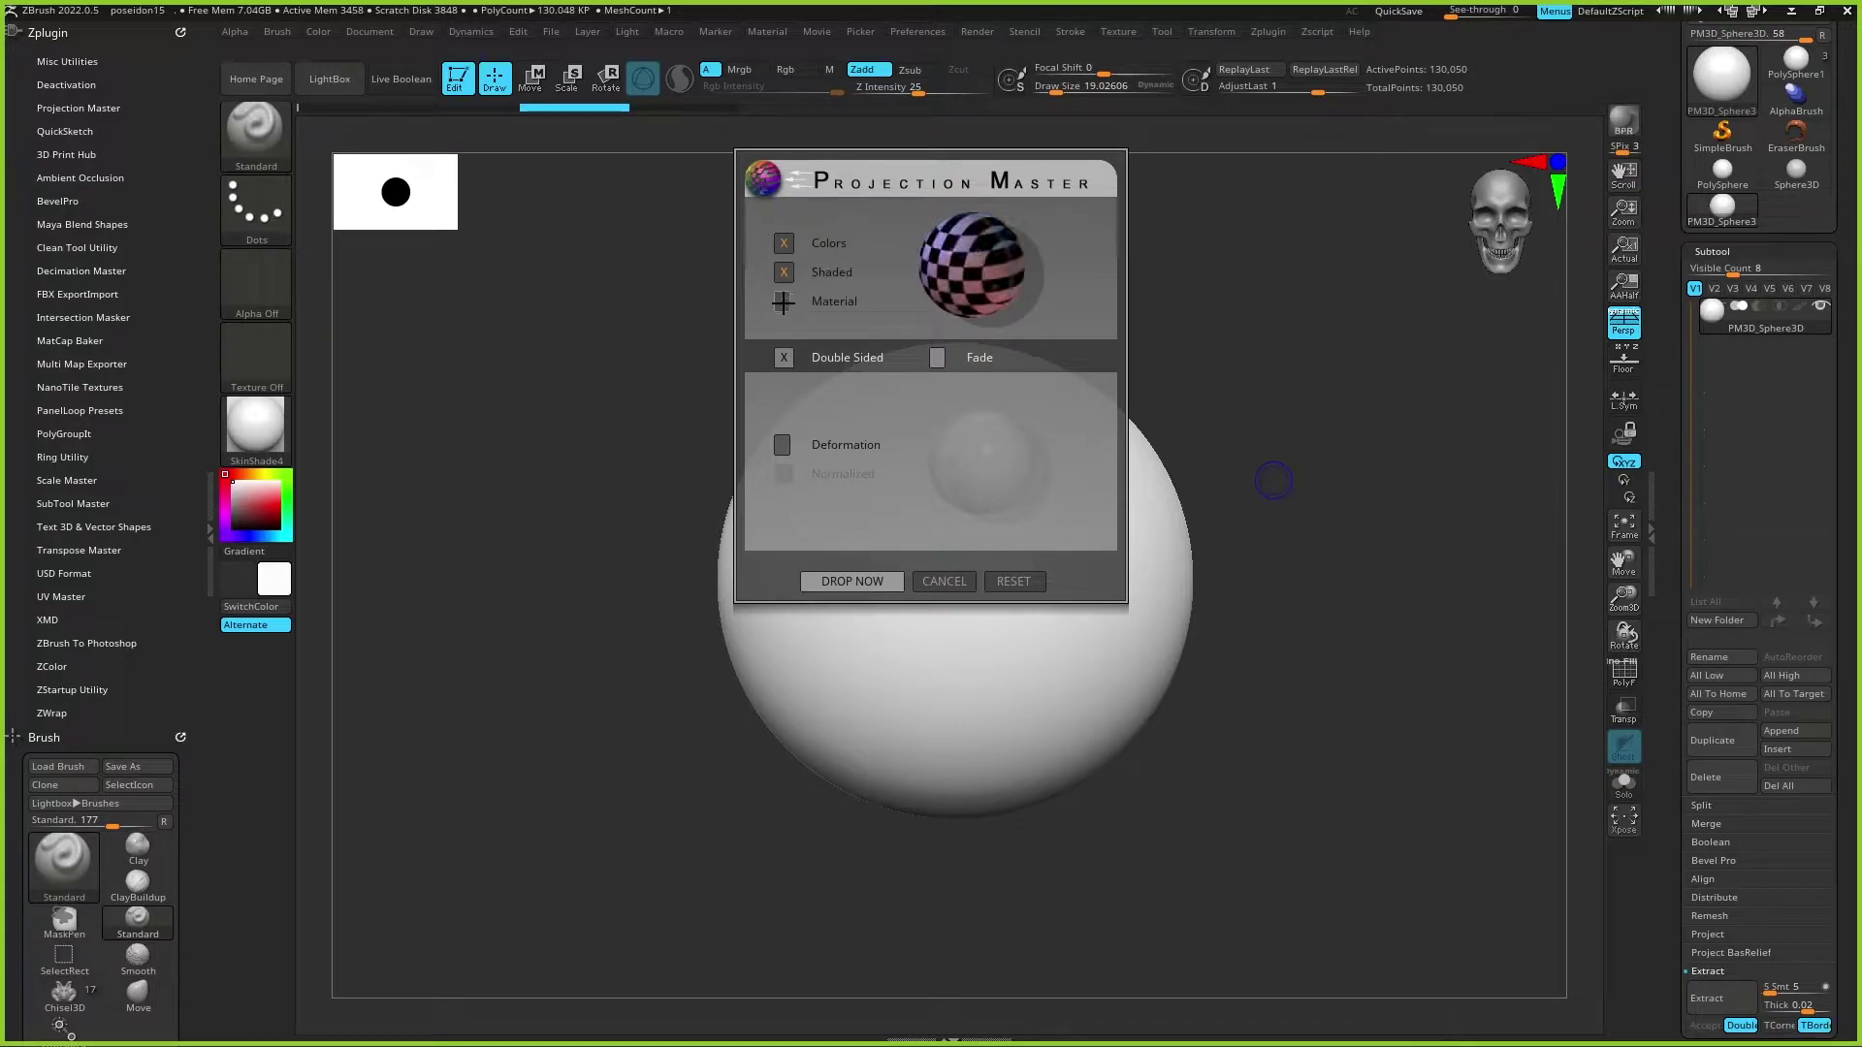
click(783, 272)
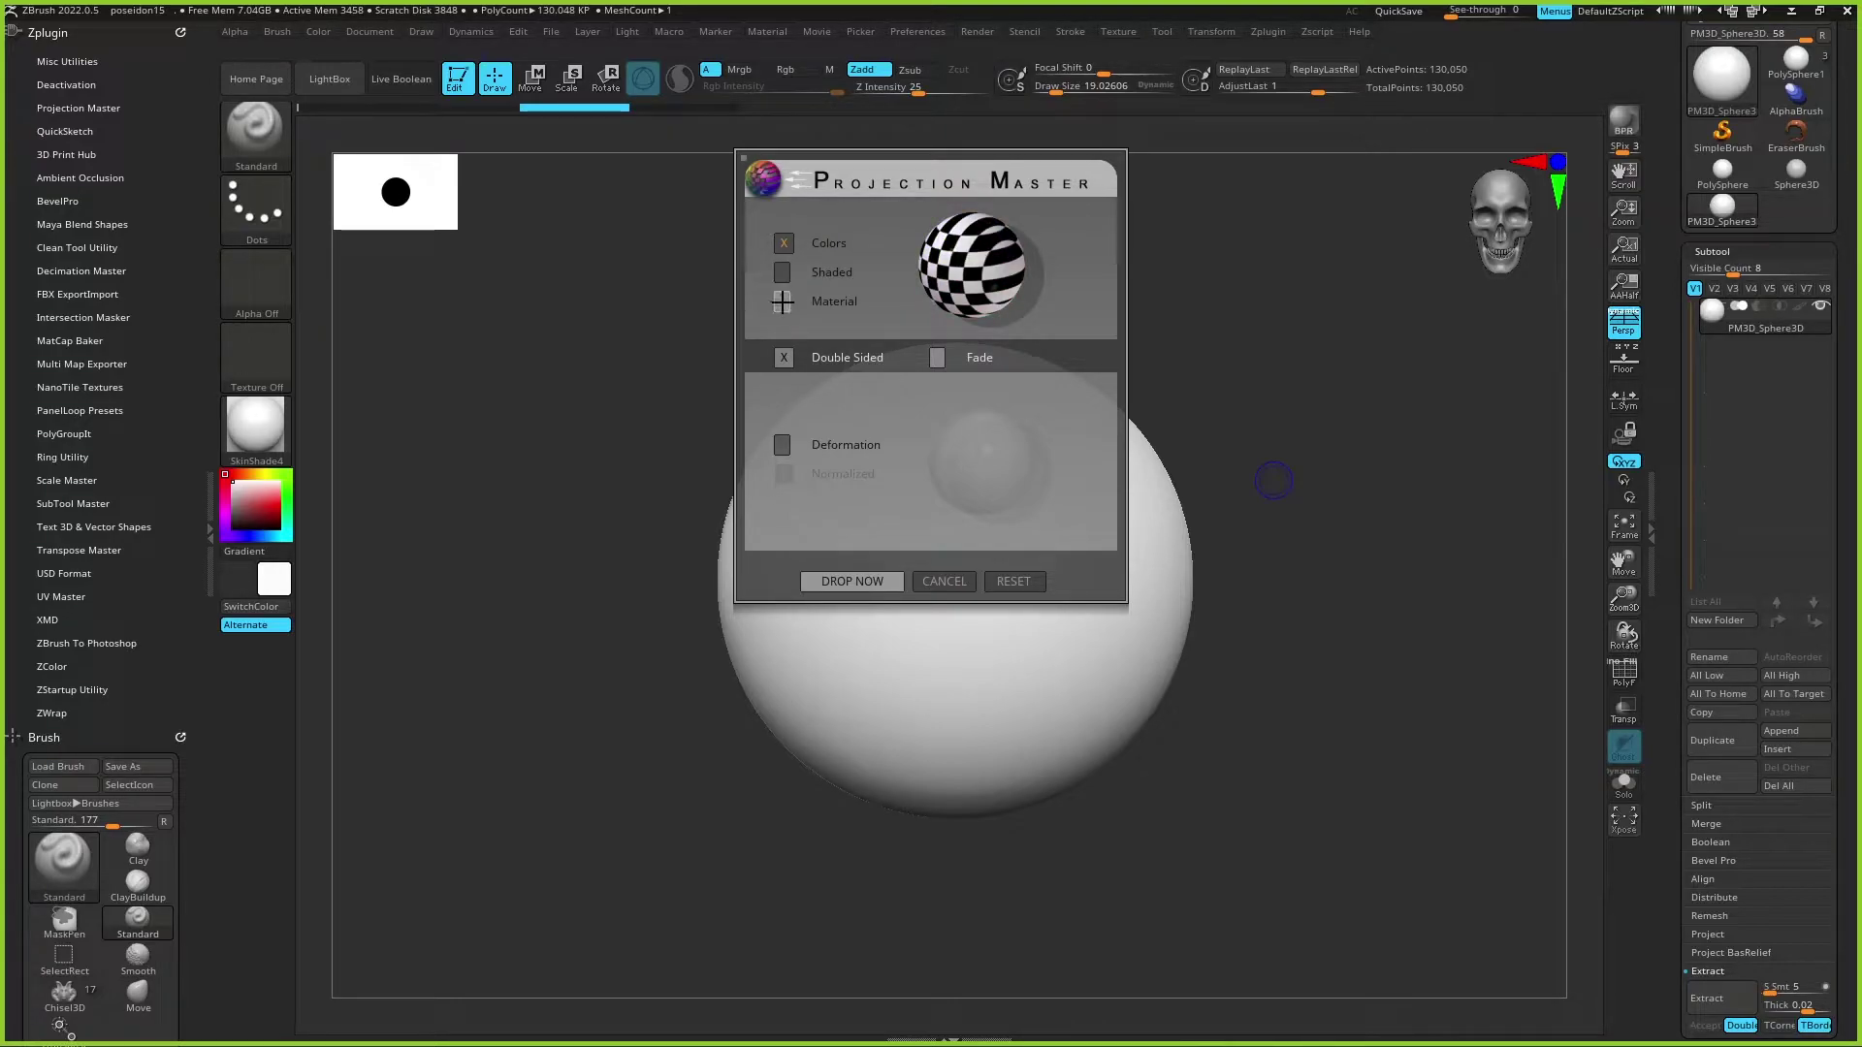
click(782, 302)
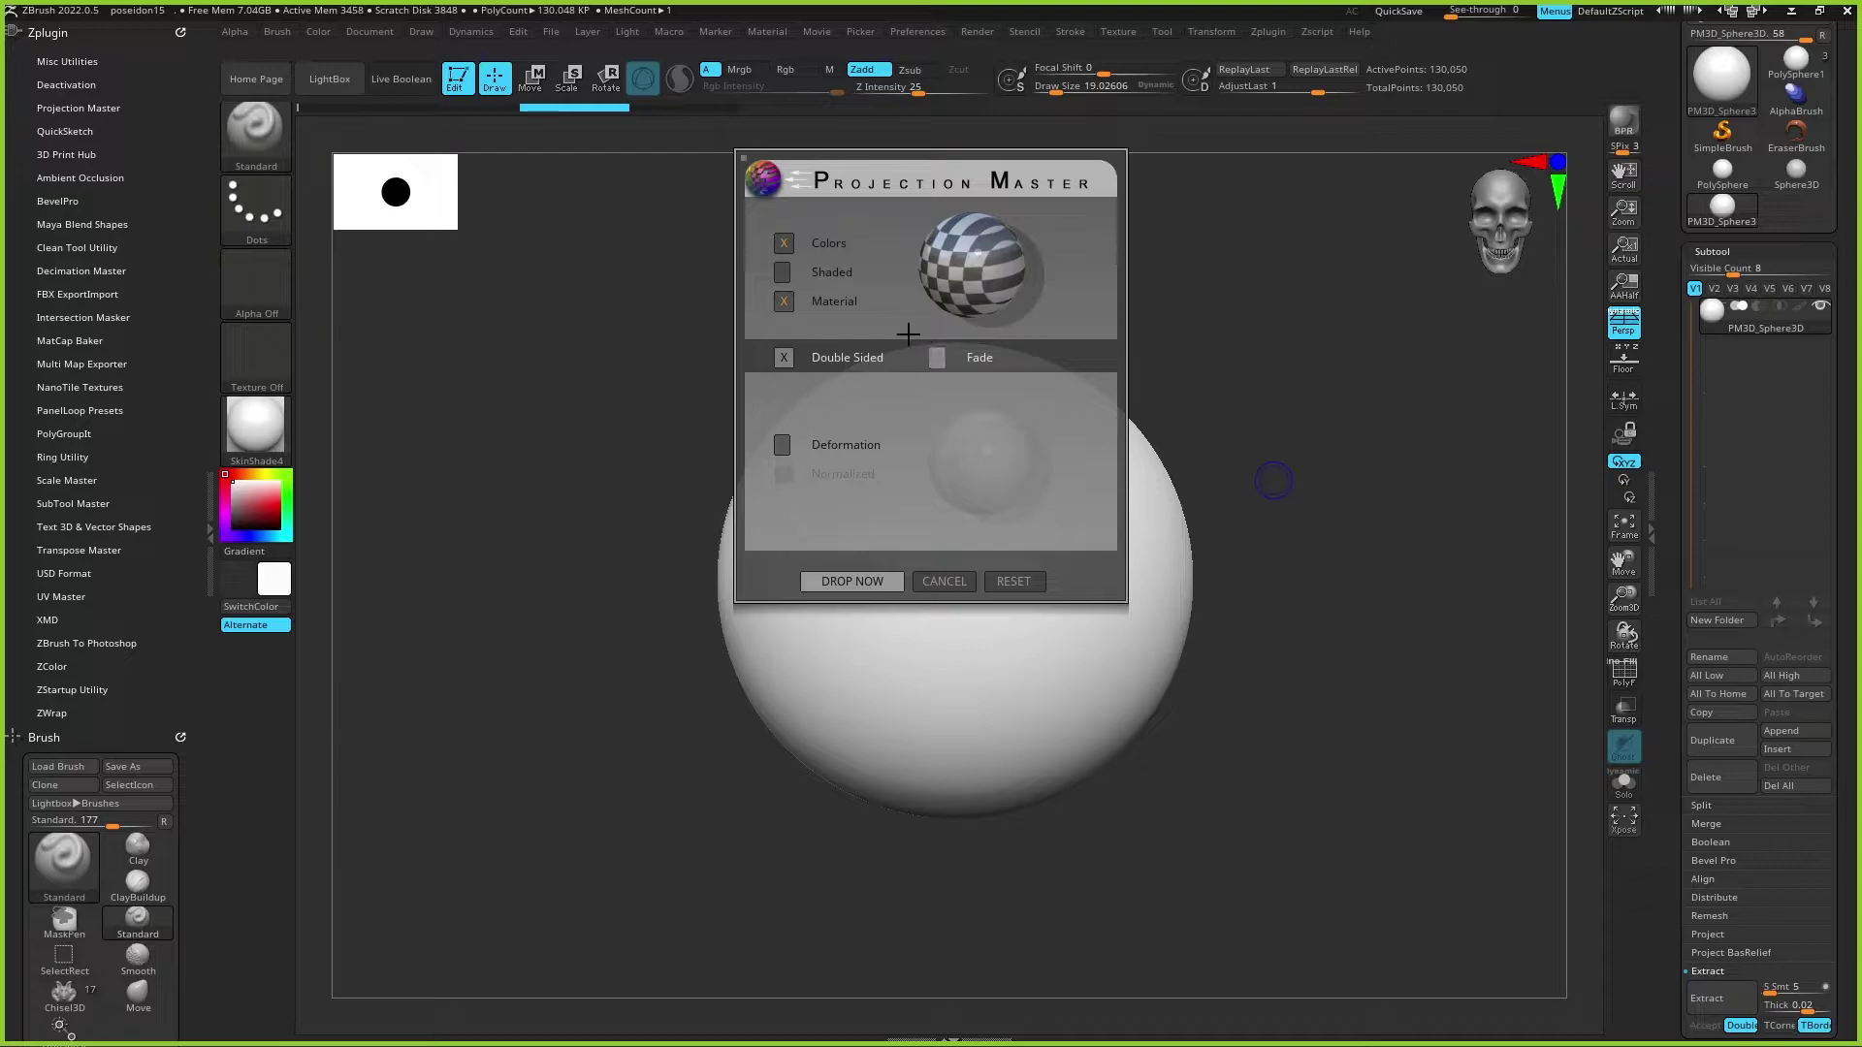
click(783, 301)
click(937, 358)
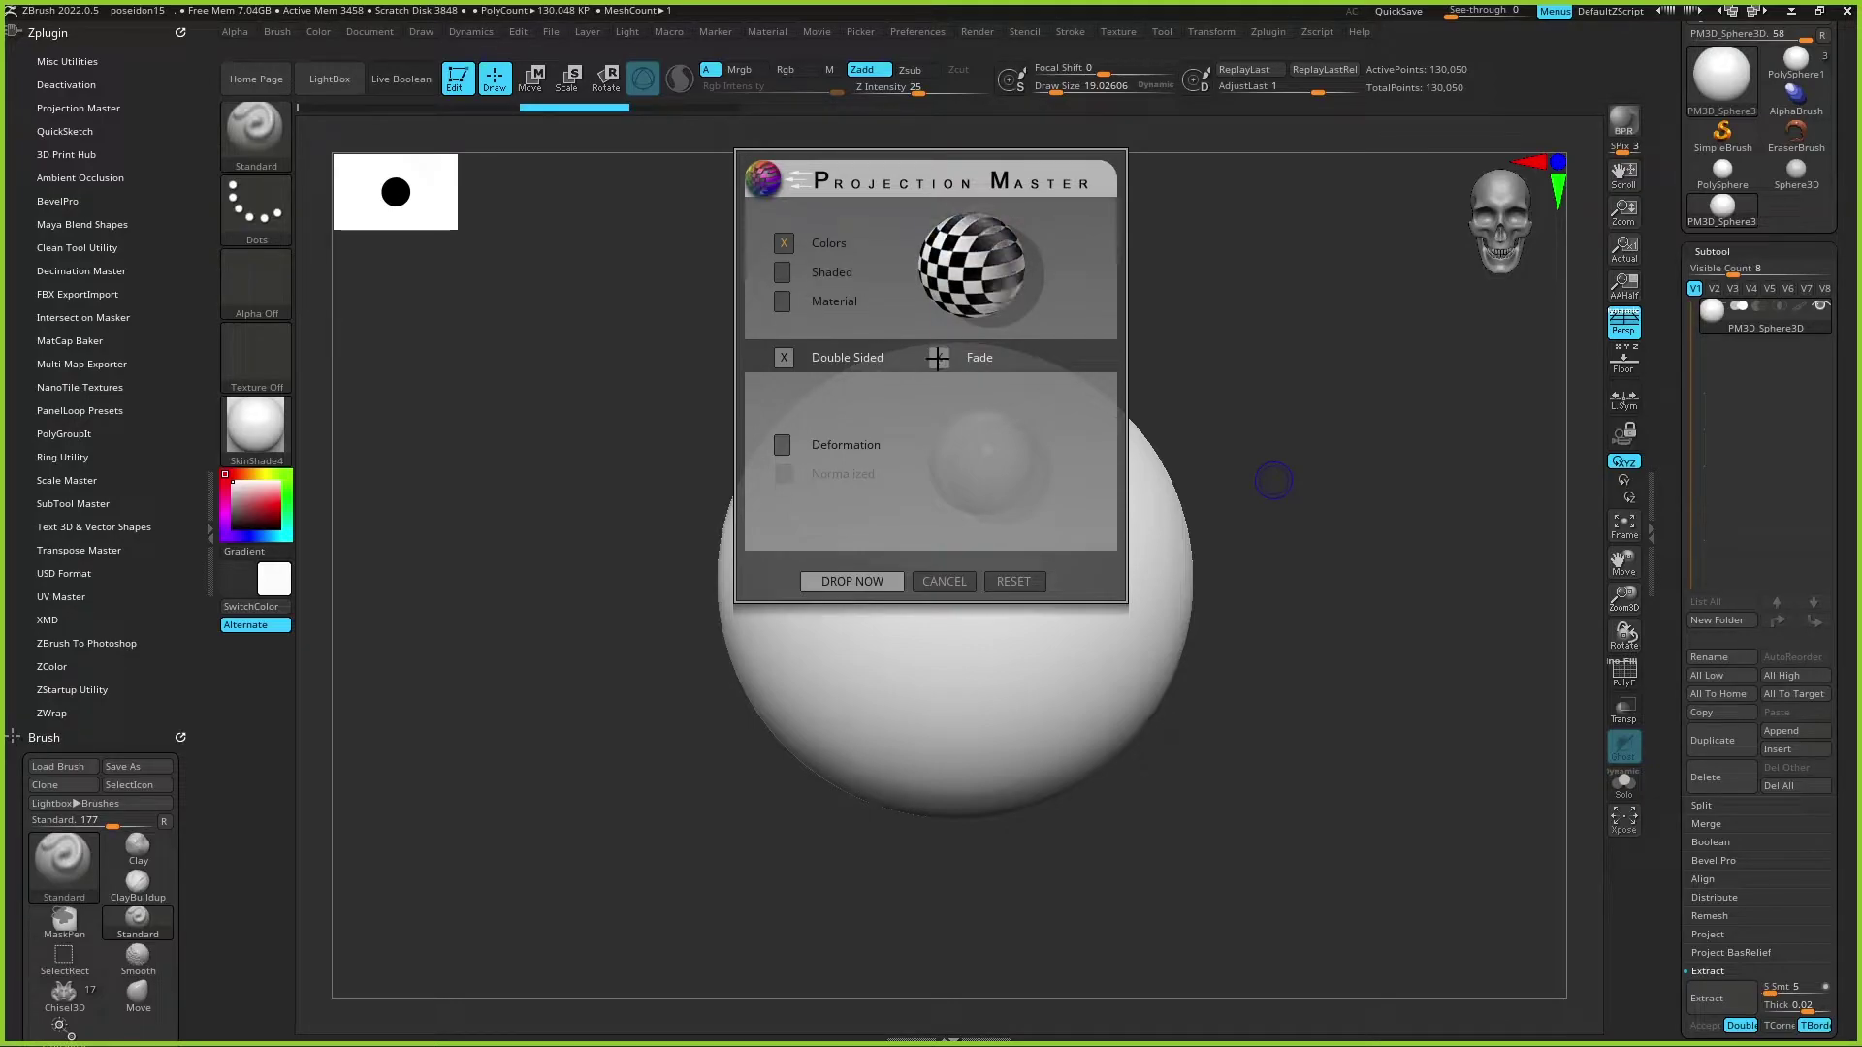
click(938, 358)
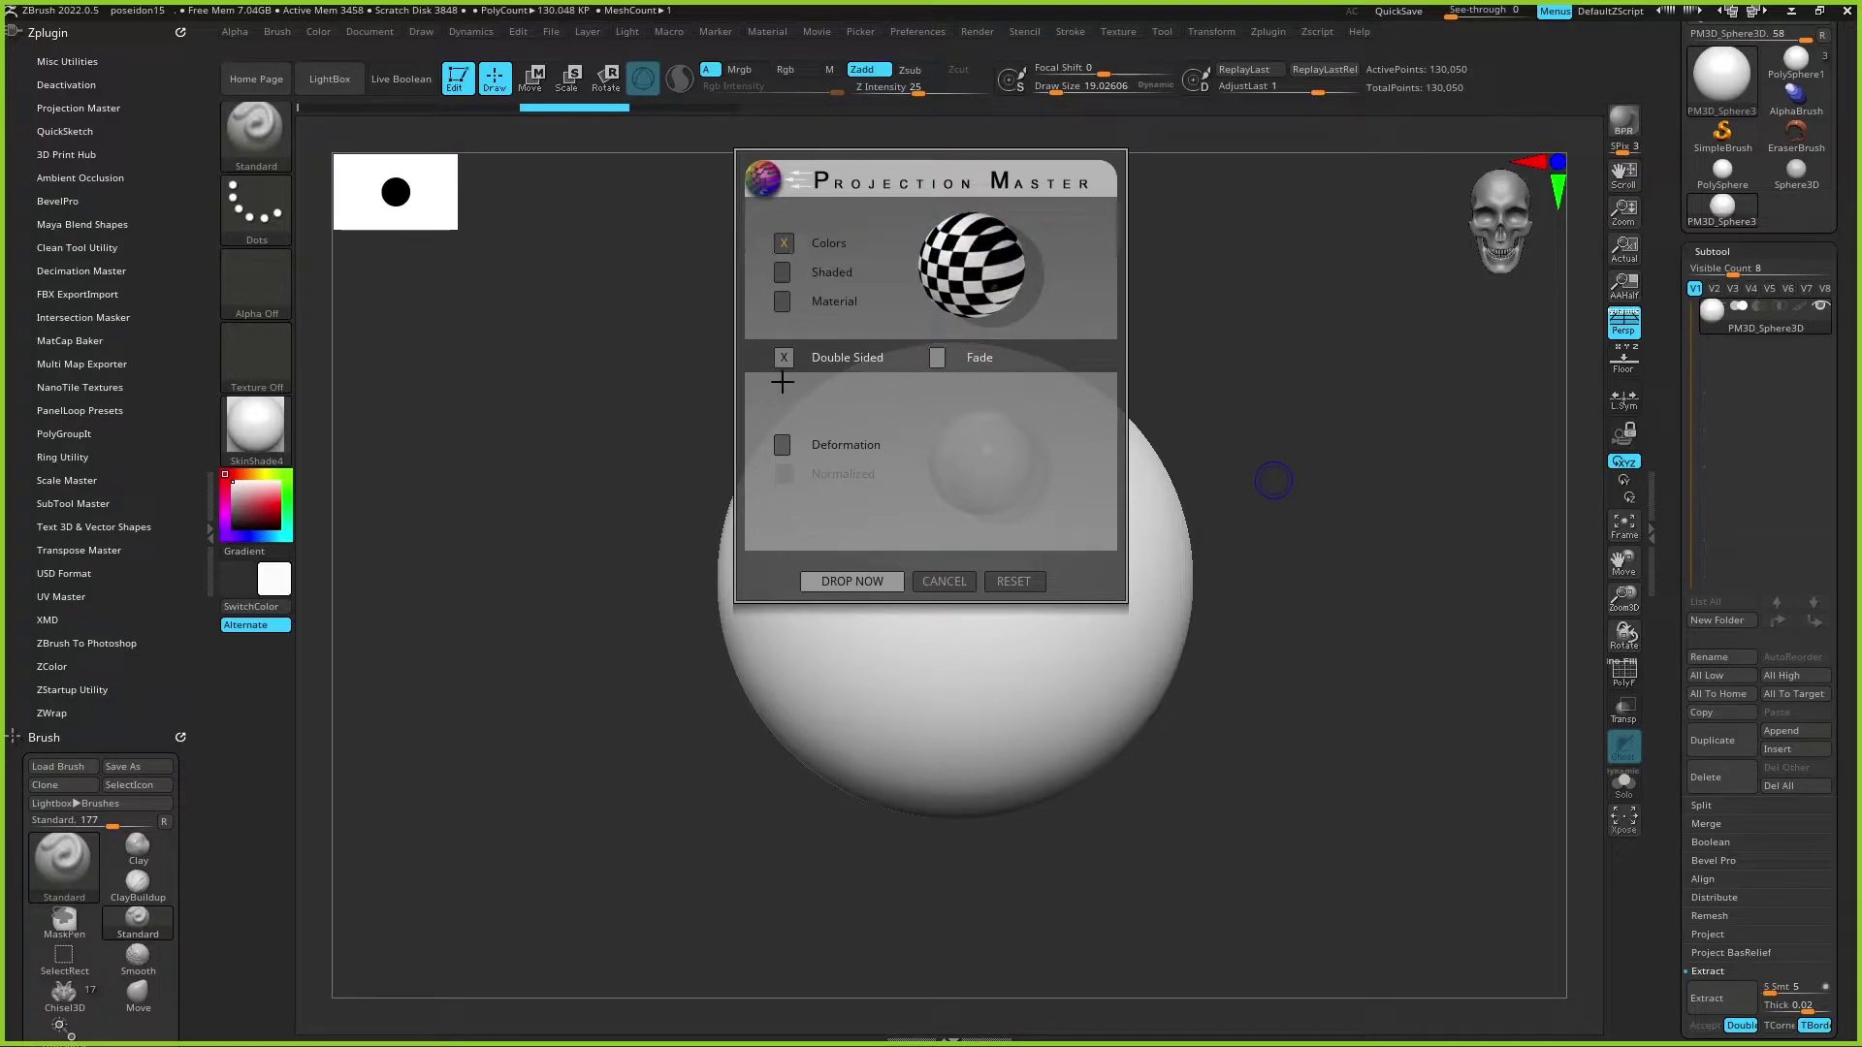
Step: Enable Deformation and preview the options, ending with Colors and Double Sided on and Fade off
click(782, 441)
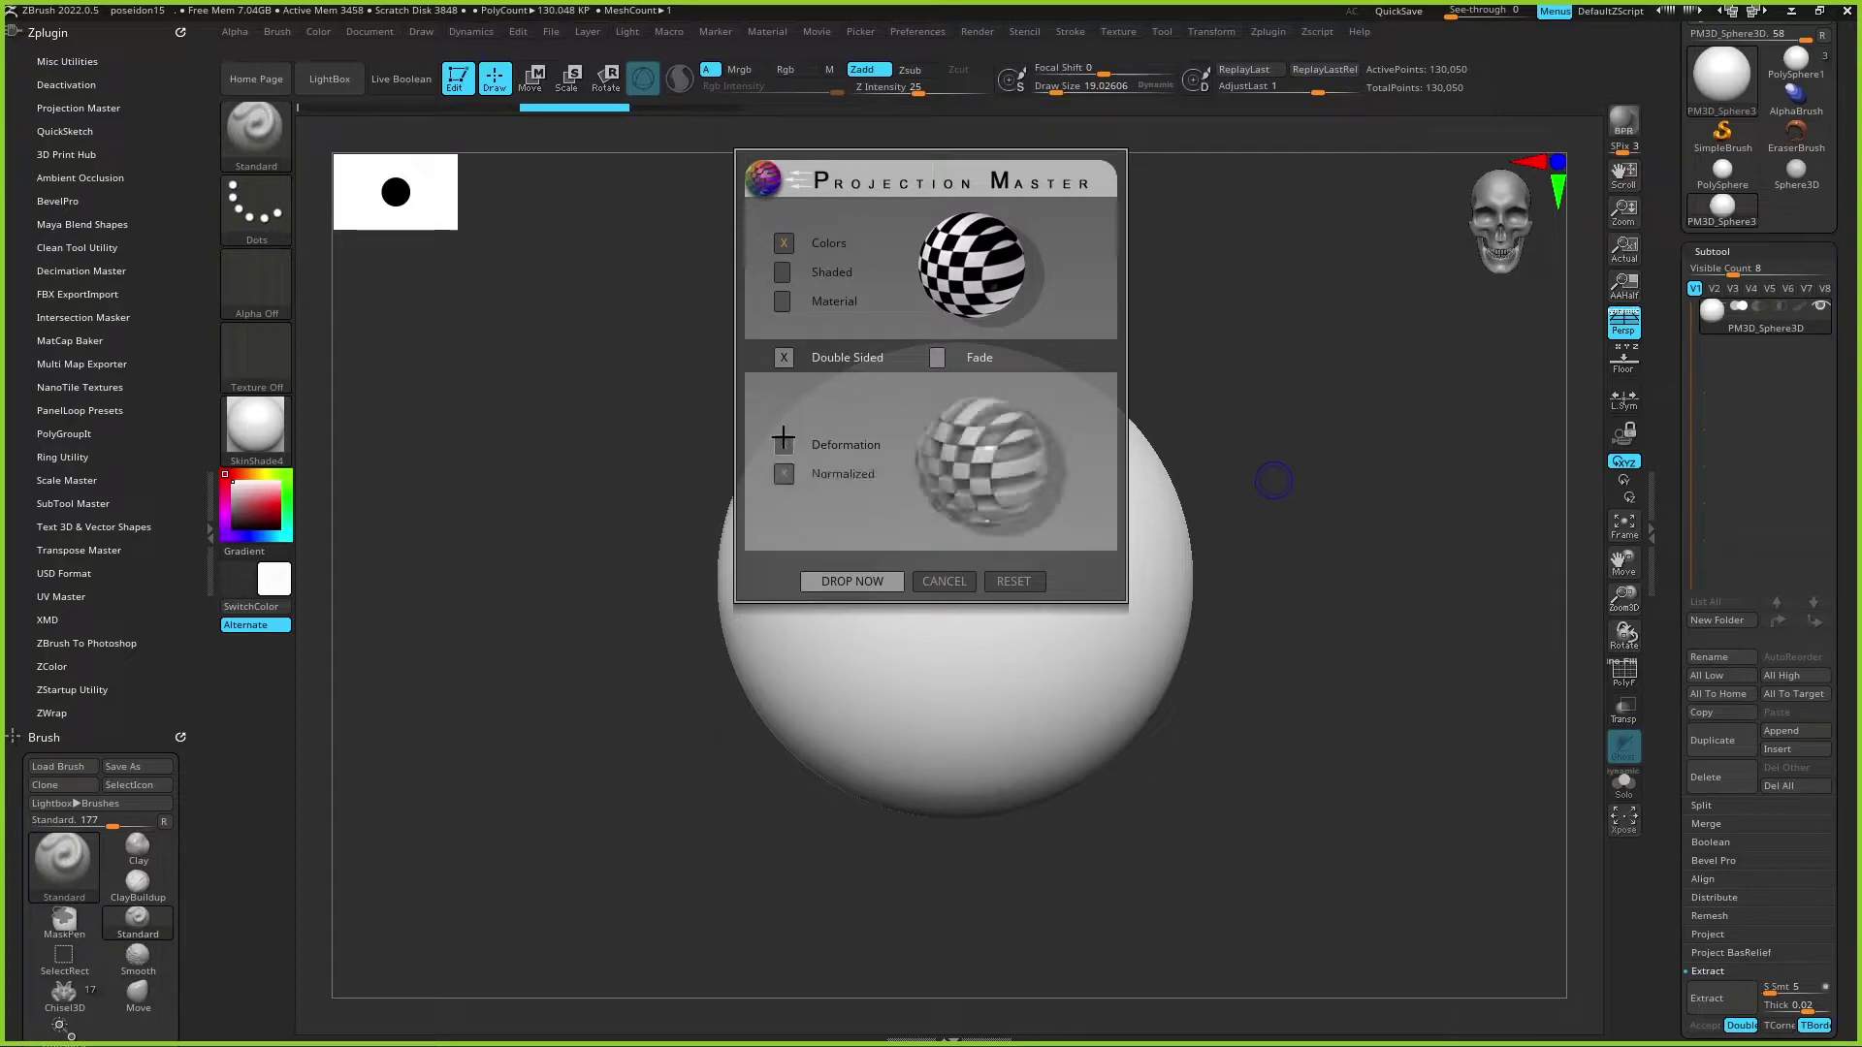
click(933, 356)
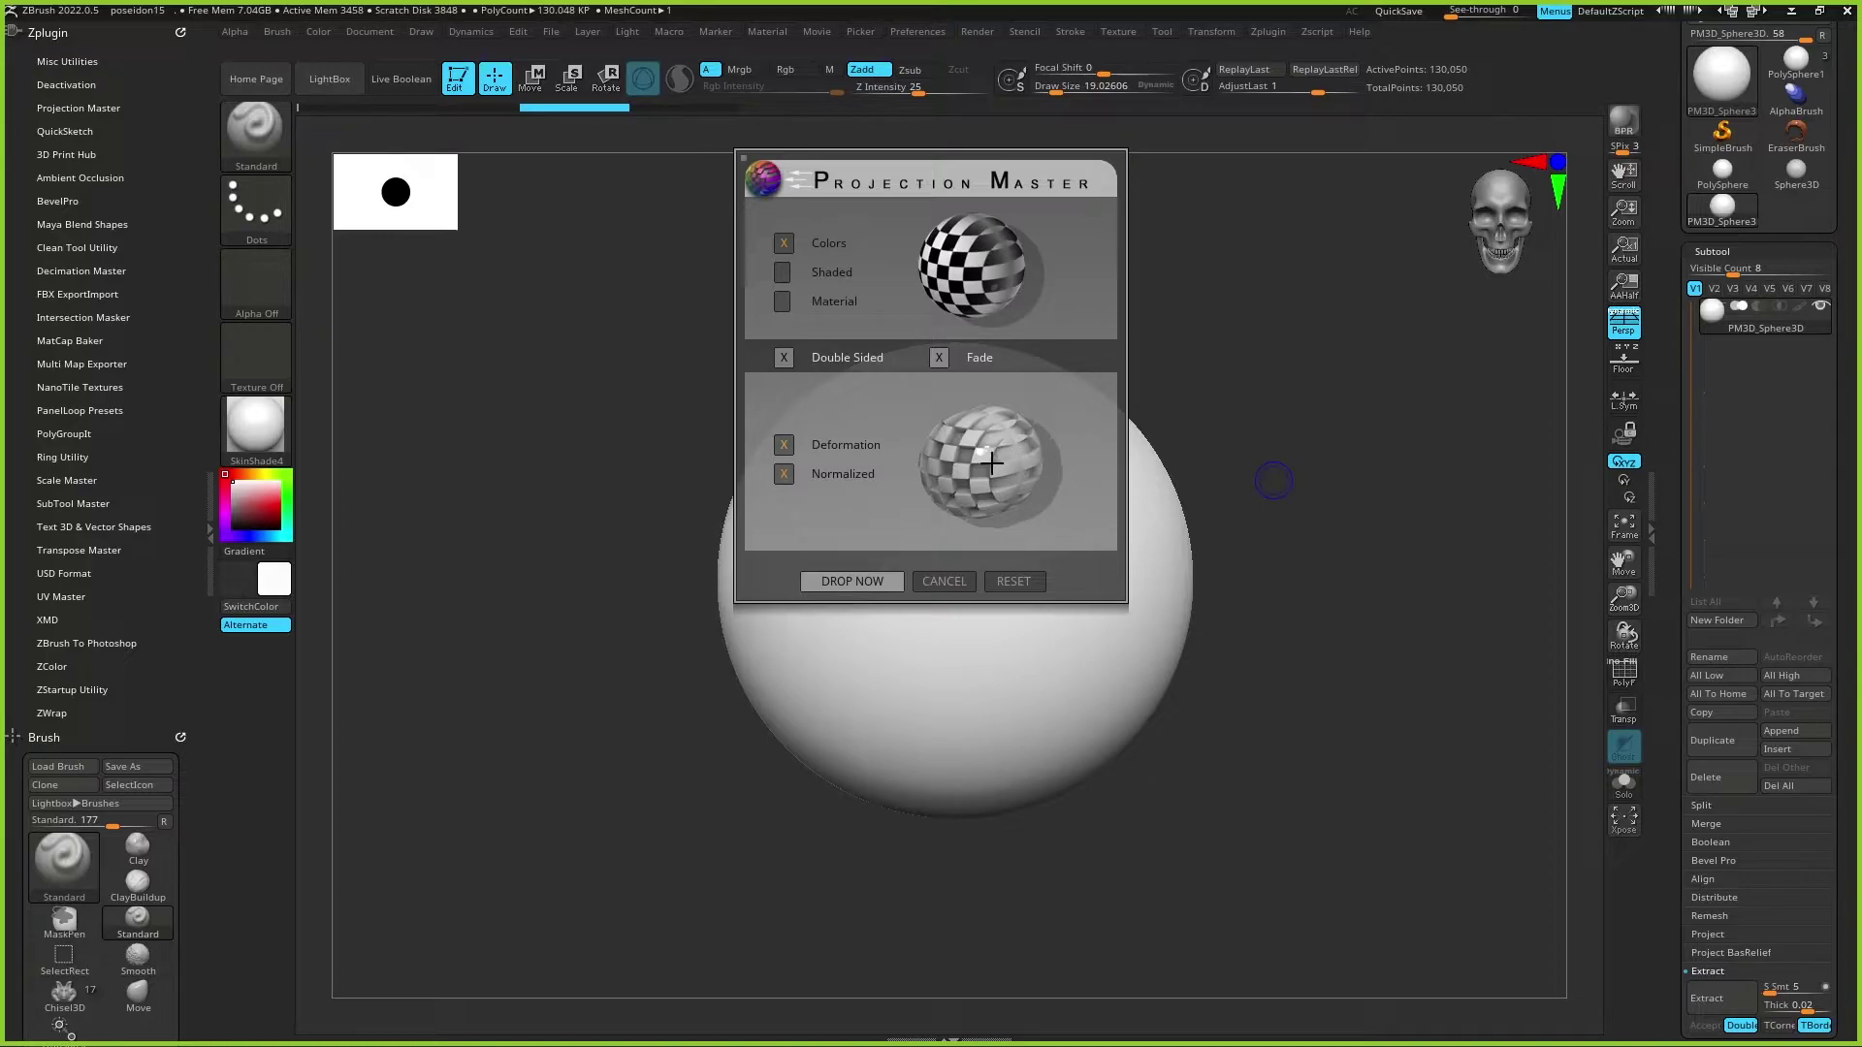
click(783, 357)
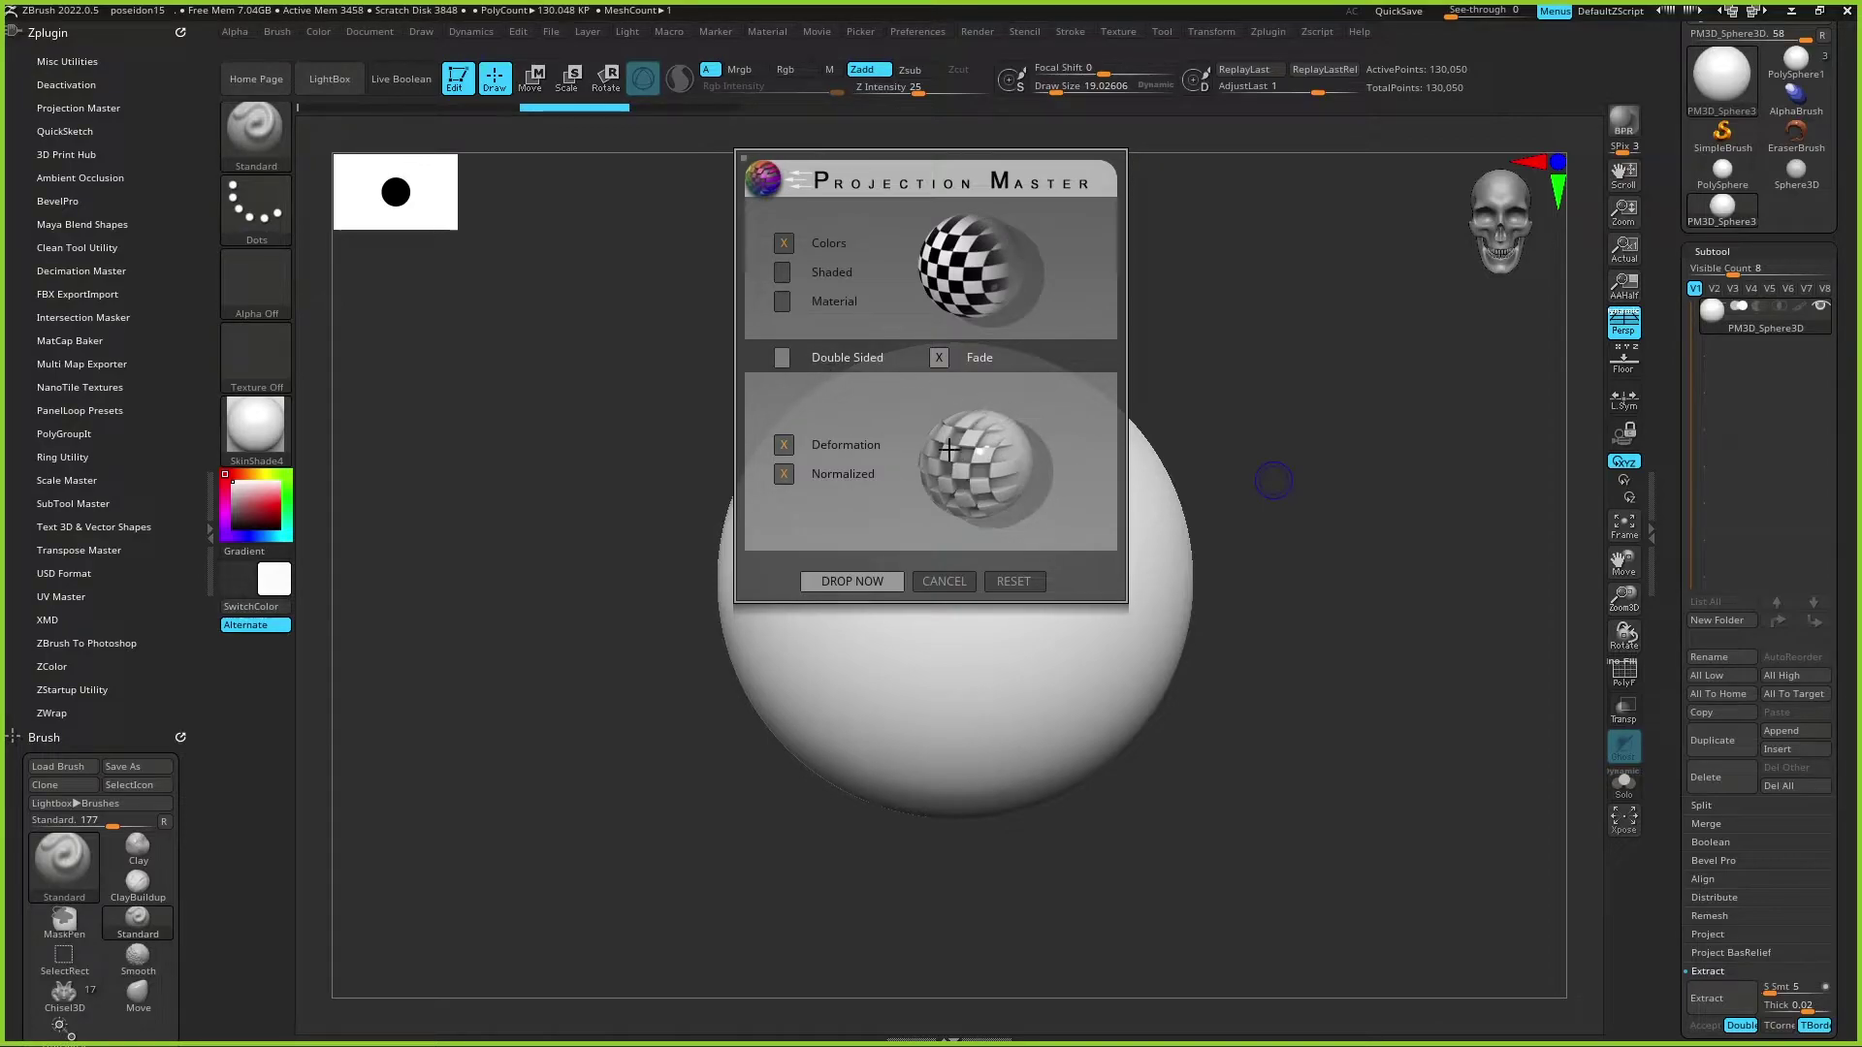
click(773, 358)
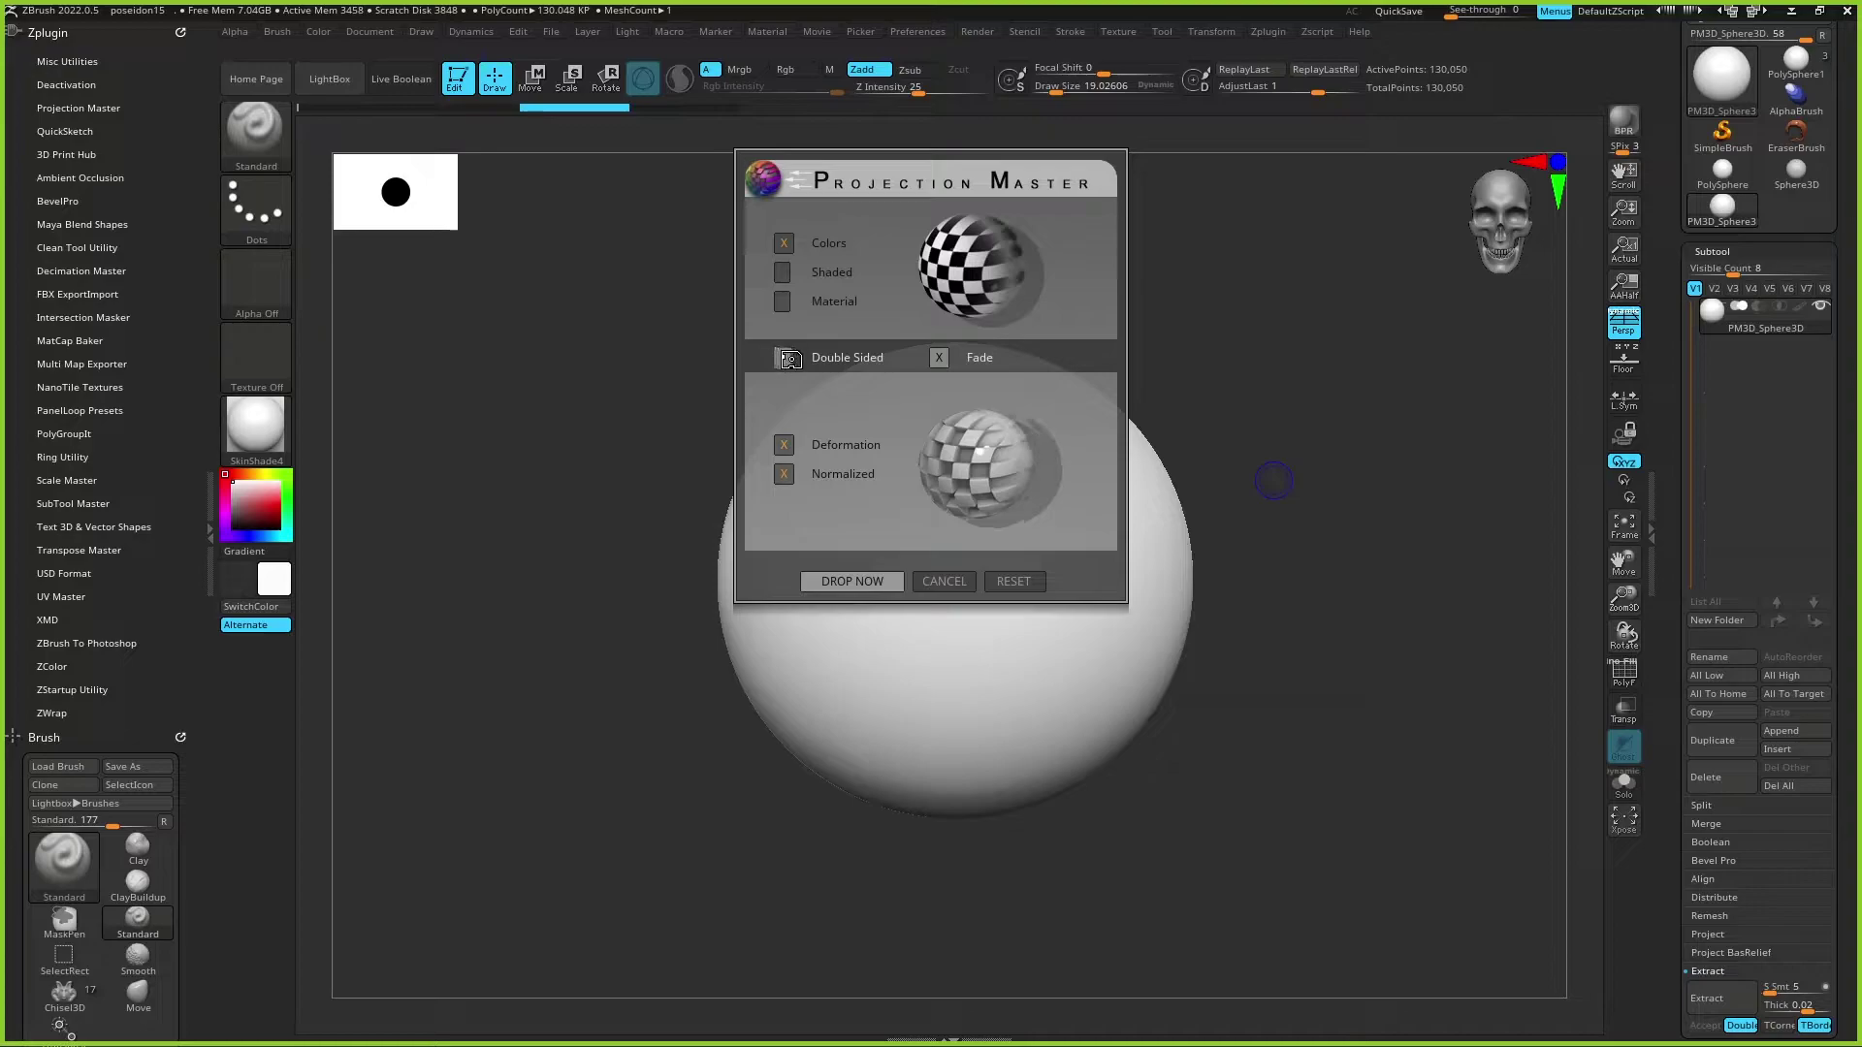
click(937, 357)
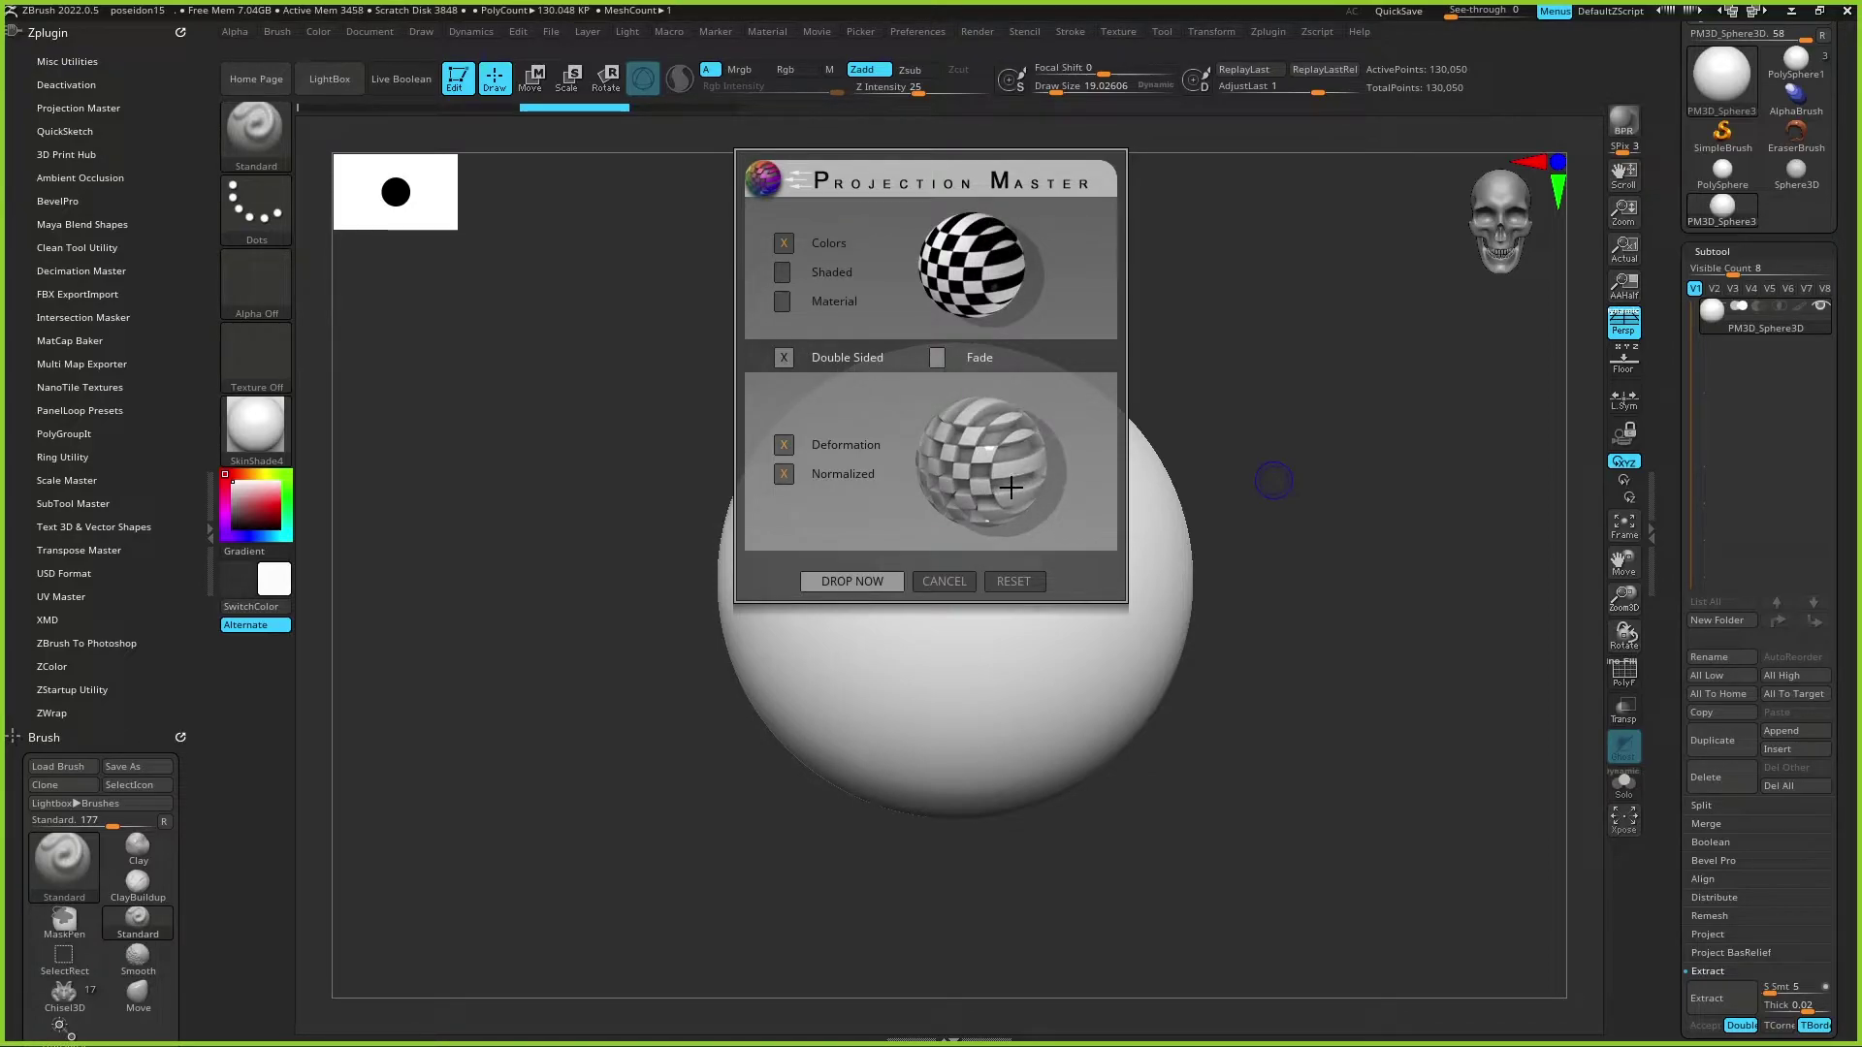
click(785, 243)
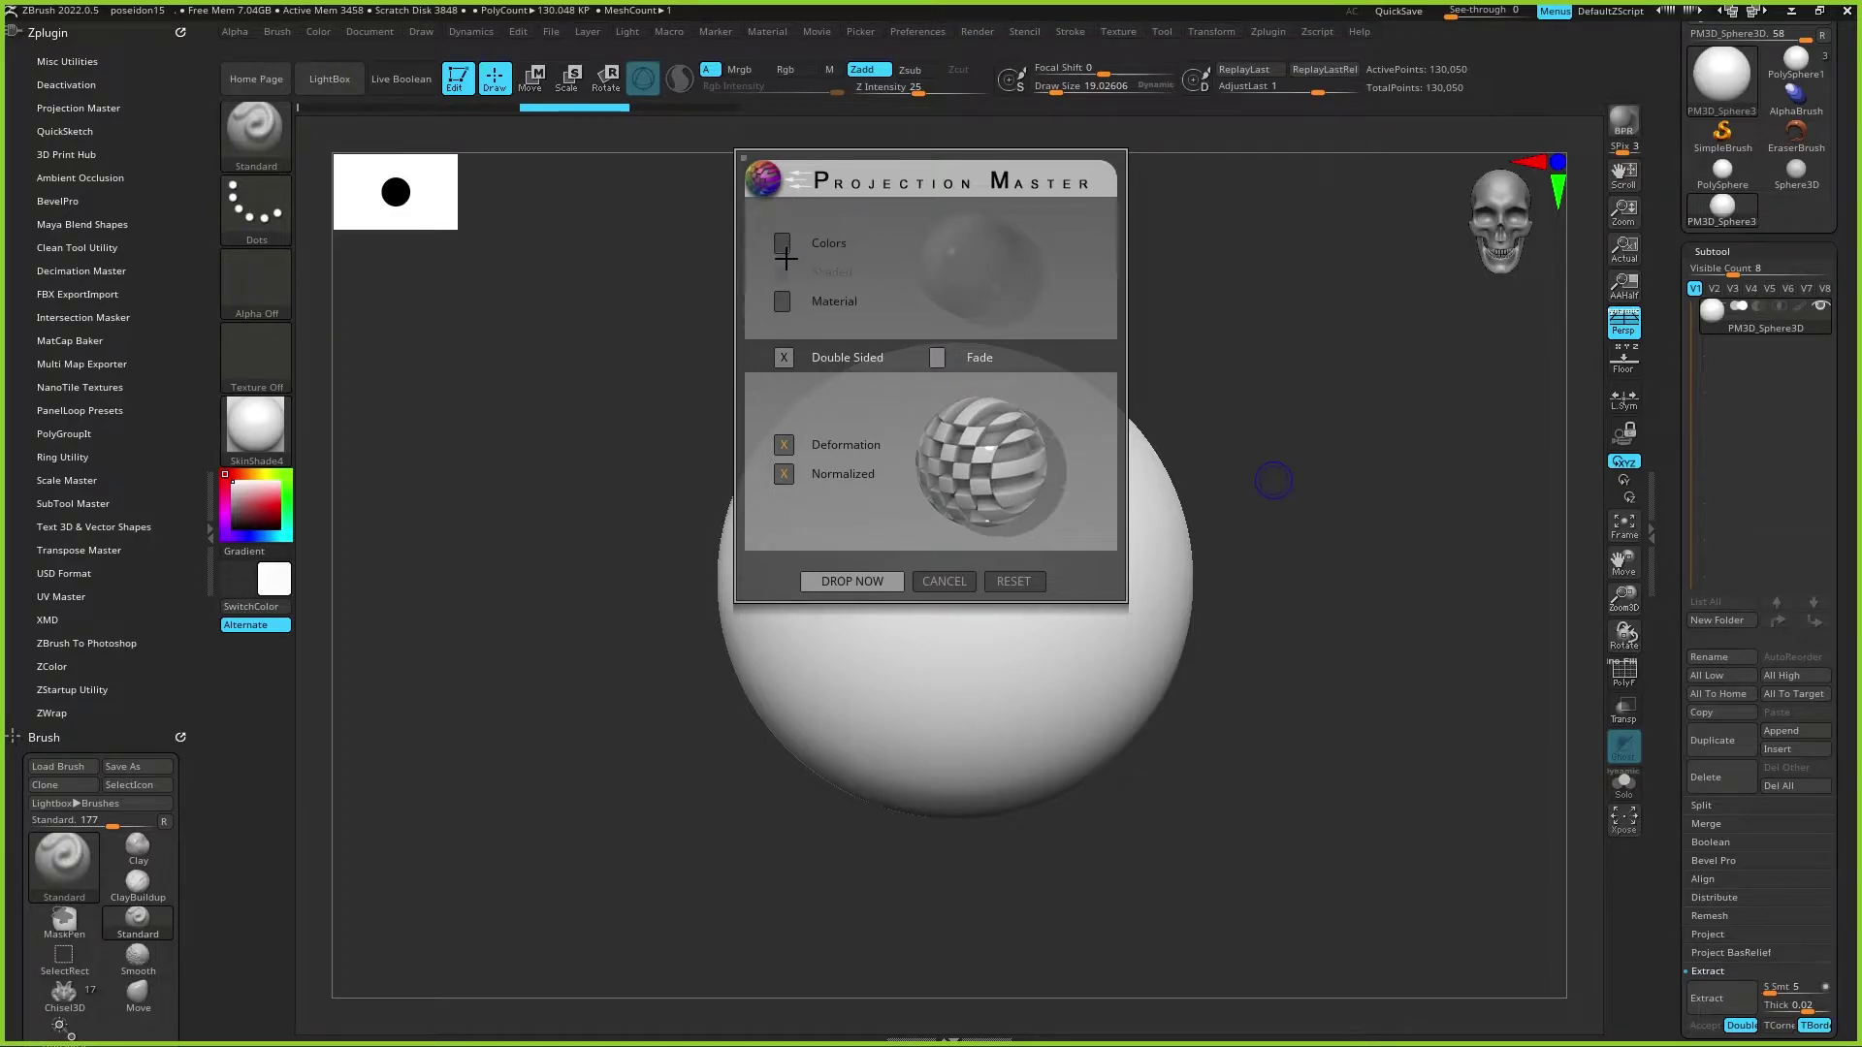
click(784, 243)
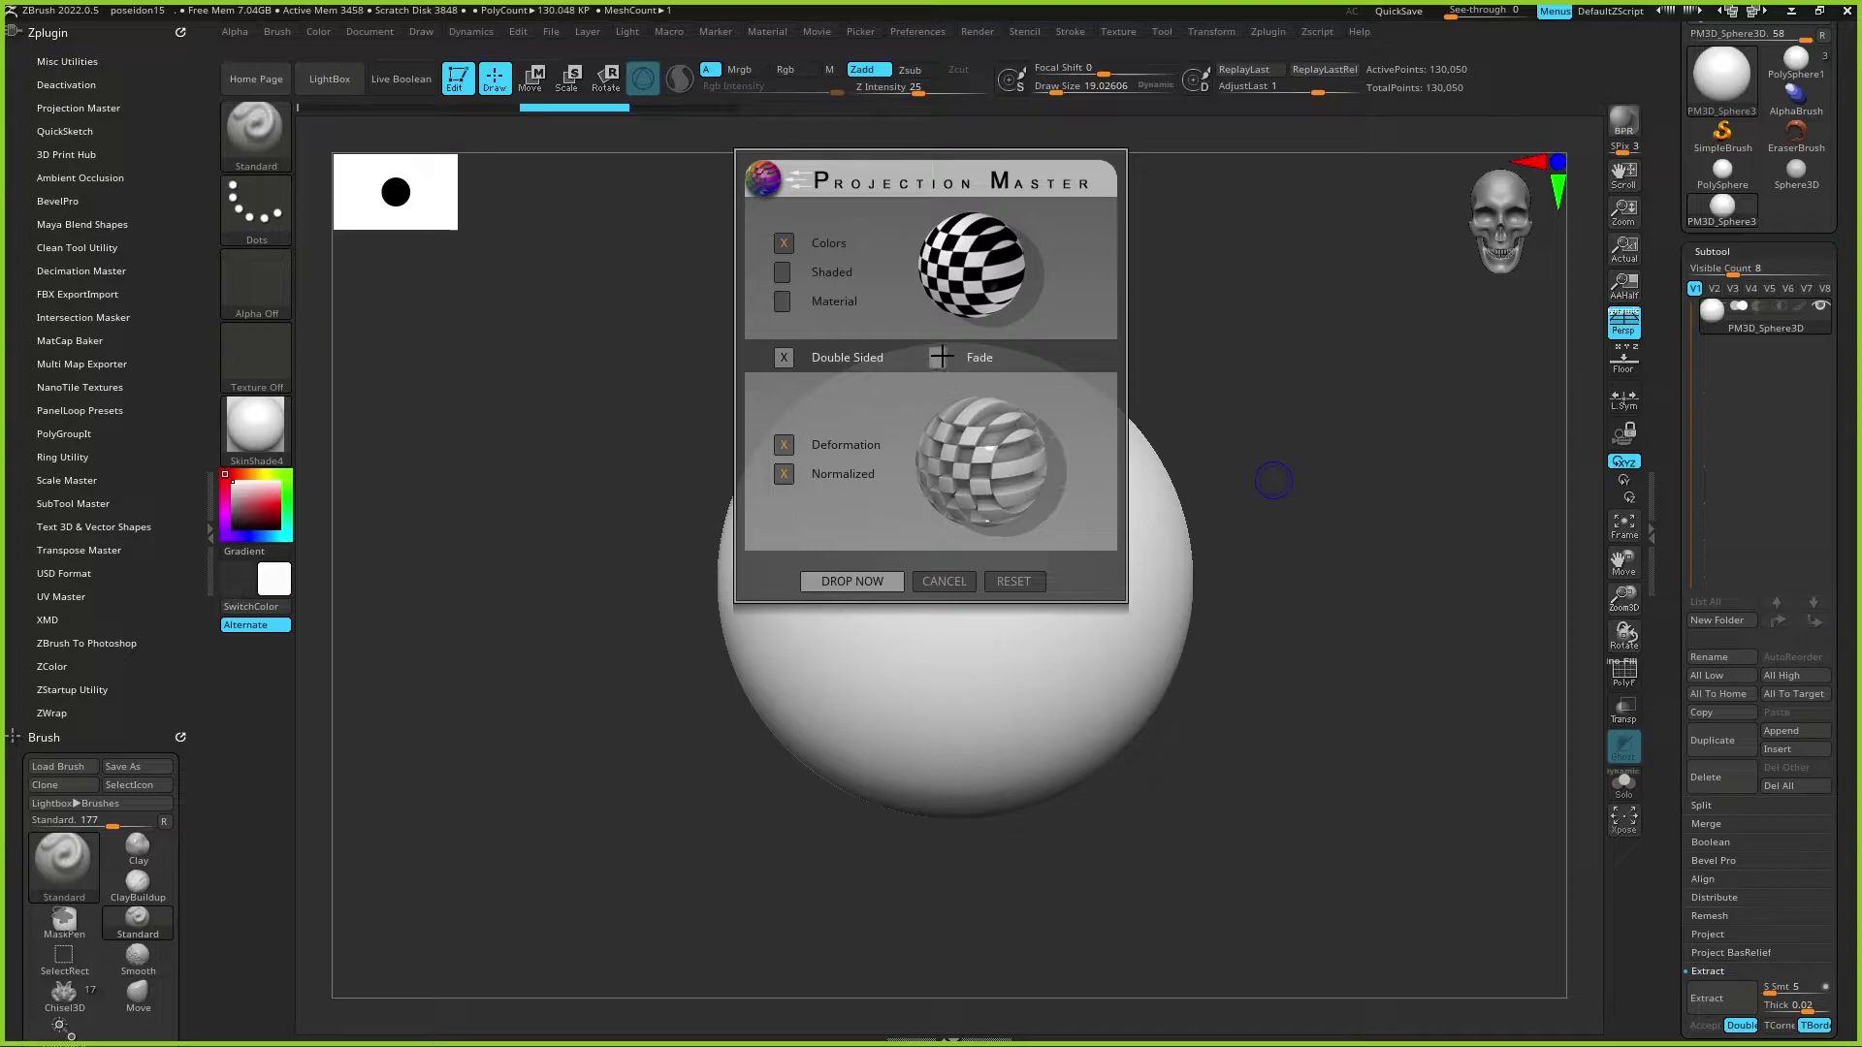
Step: Drop the sphere to the canvas with Activate Texturing
click(877, 584)
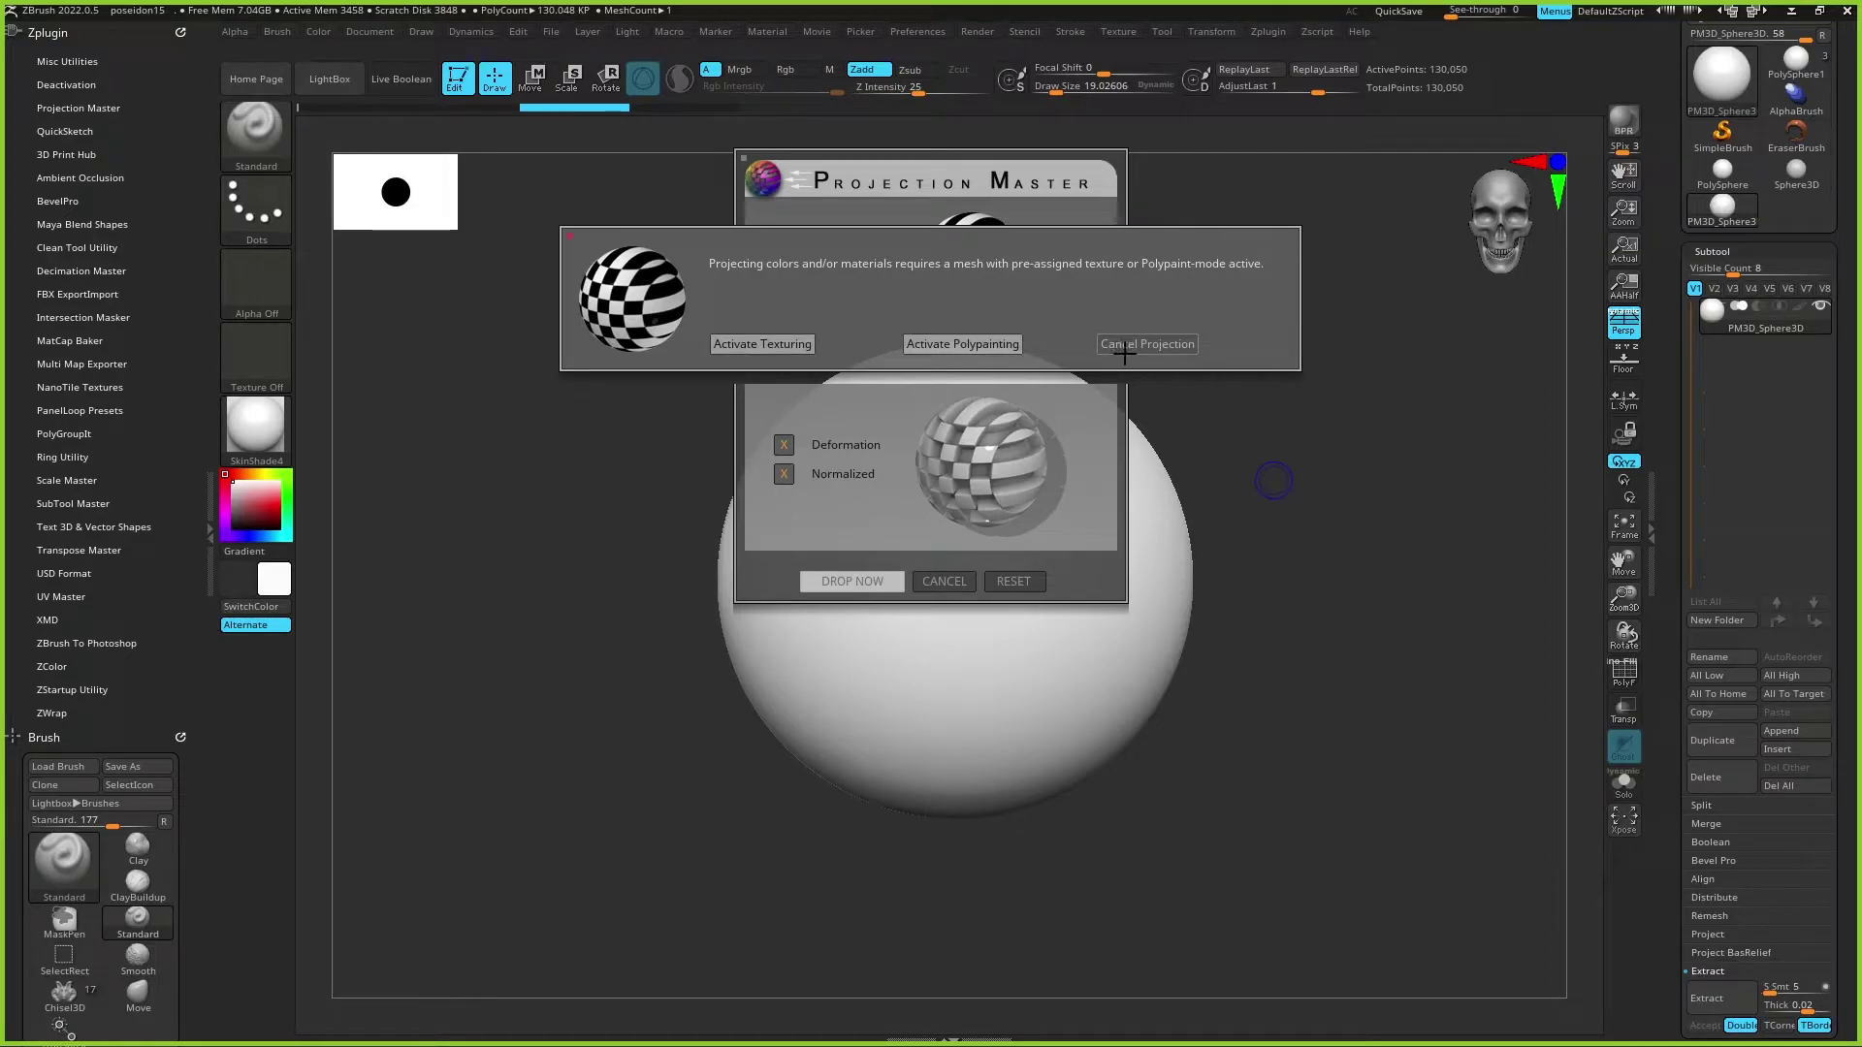
click(732, 345)
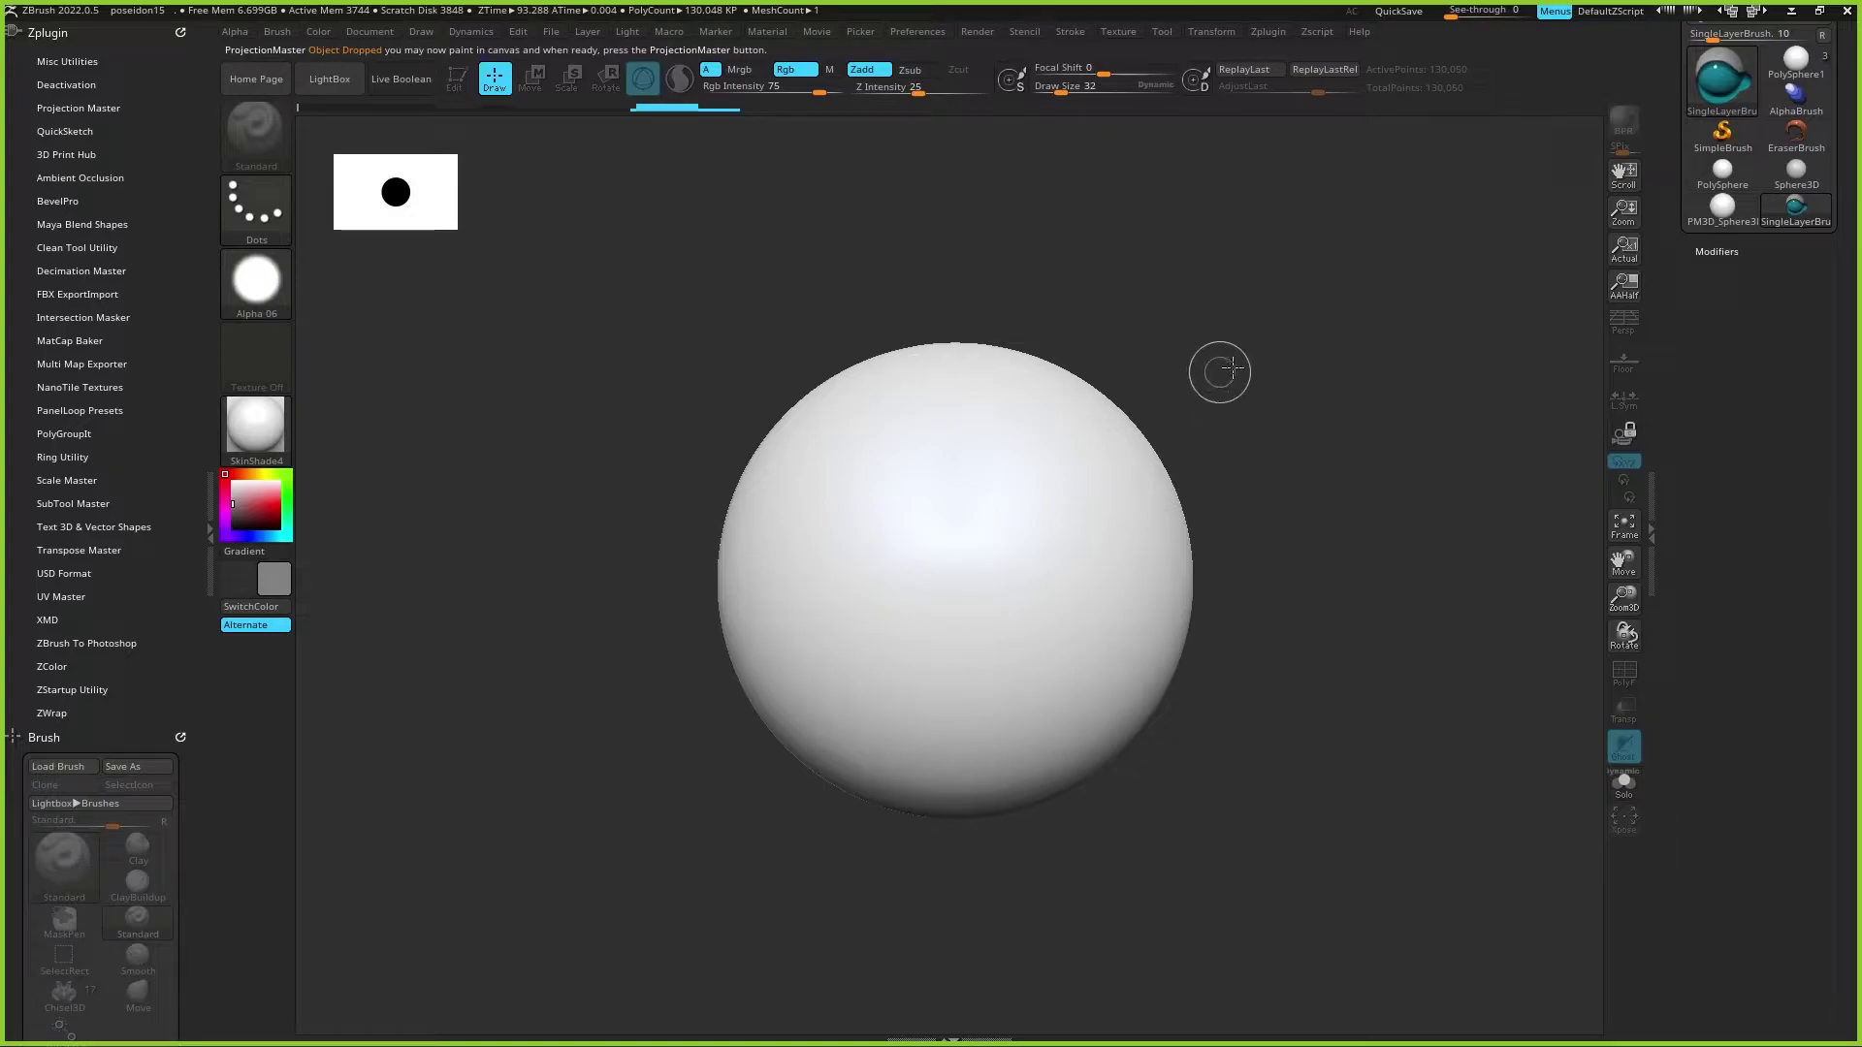
drag(1776, 303, 1775, 458)
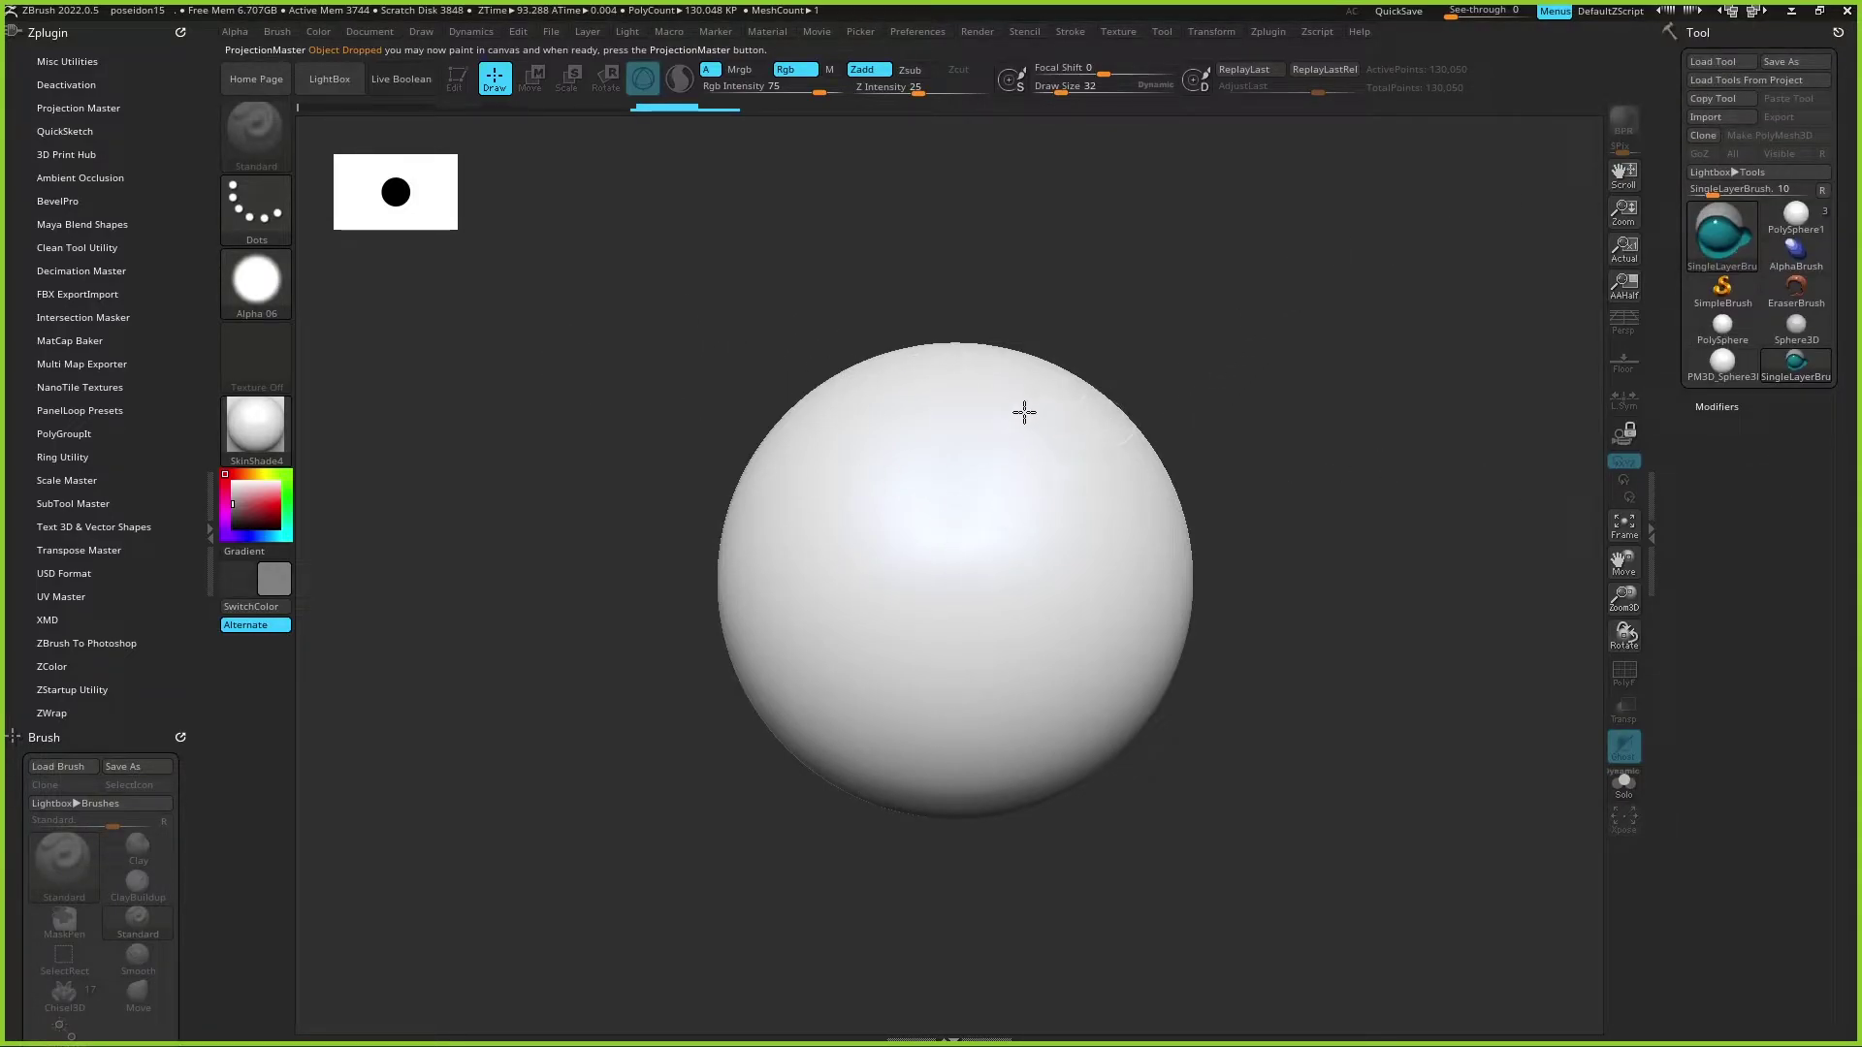
Step: Paint a test stroke across the sphere, undo it, and bring up the tool picker
mouse_move(829, 558)
mouse_down()
mouse_move(1068, 490)
mouse_move(1322, 464)
mouse_up()
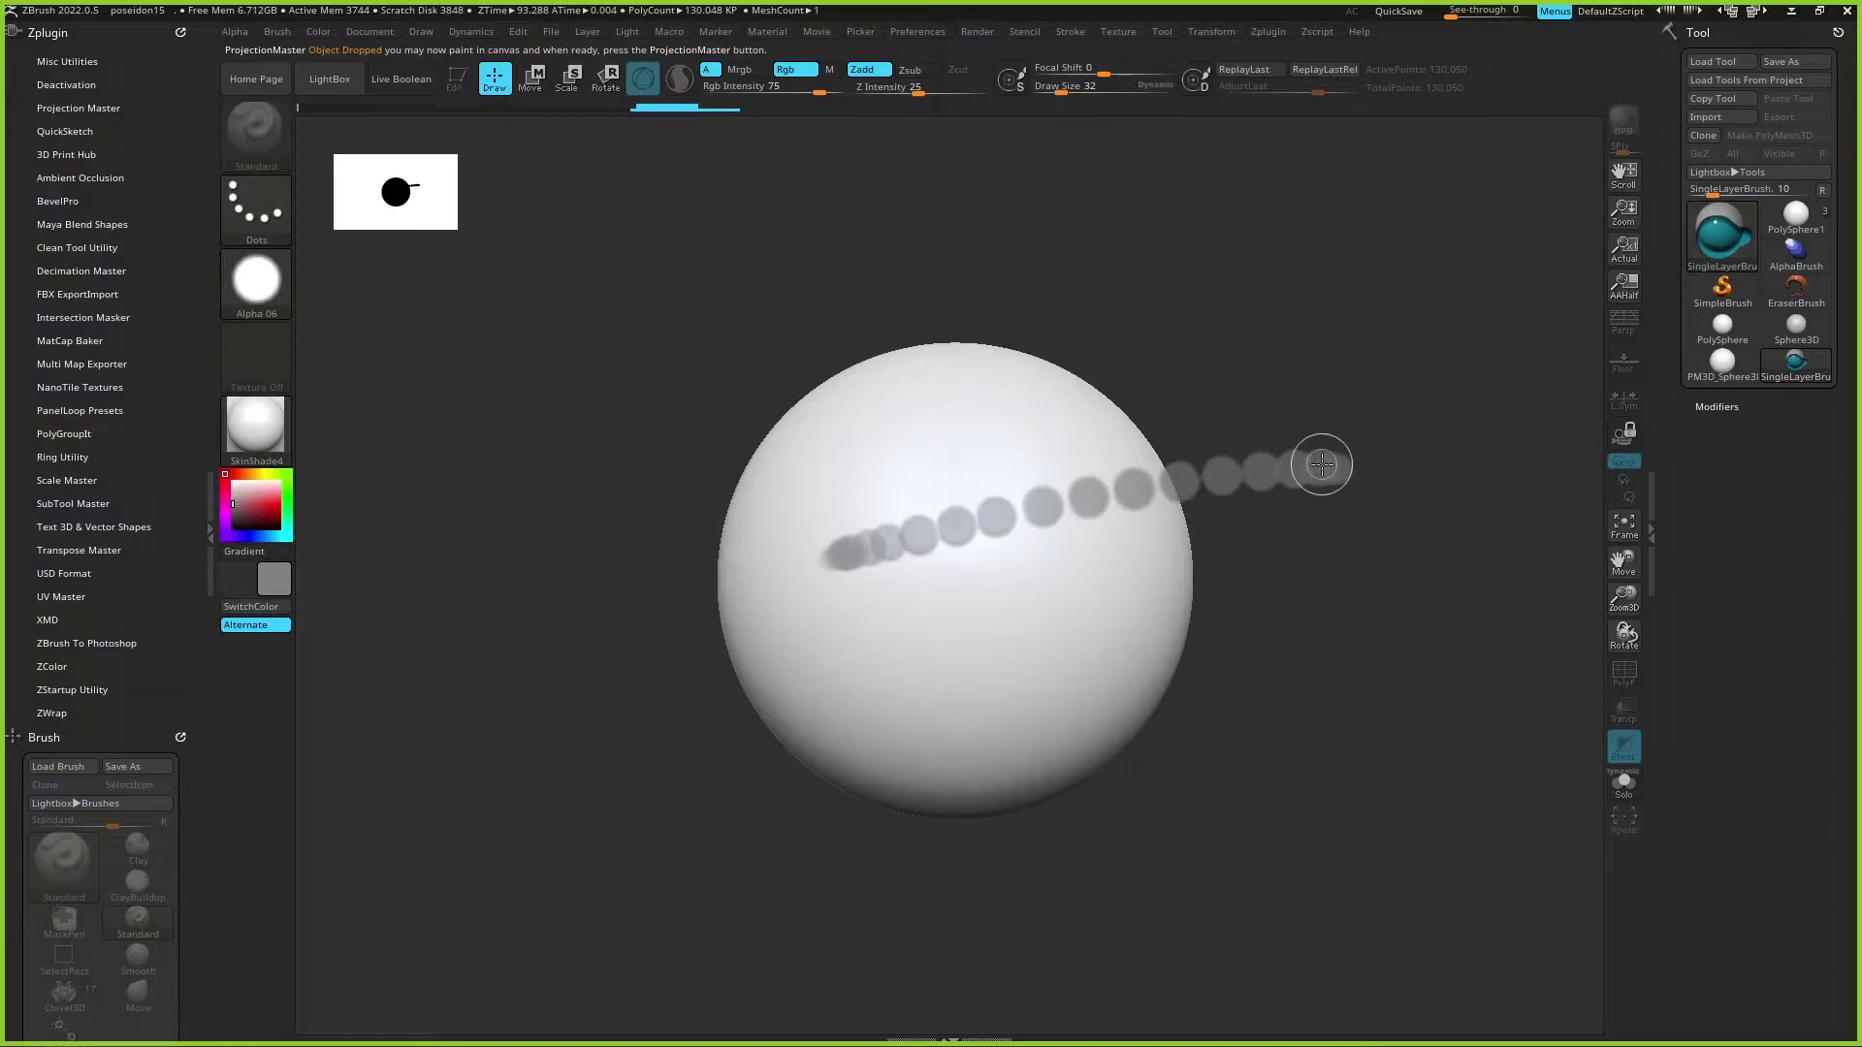
key(ctrl+z)
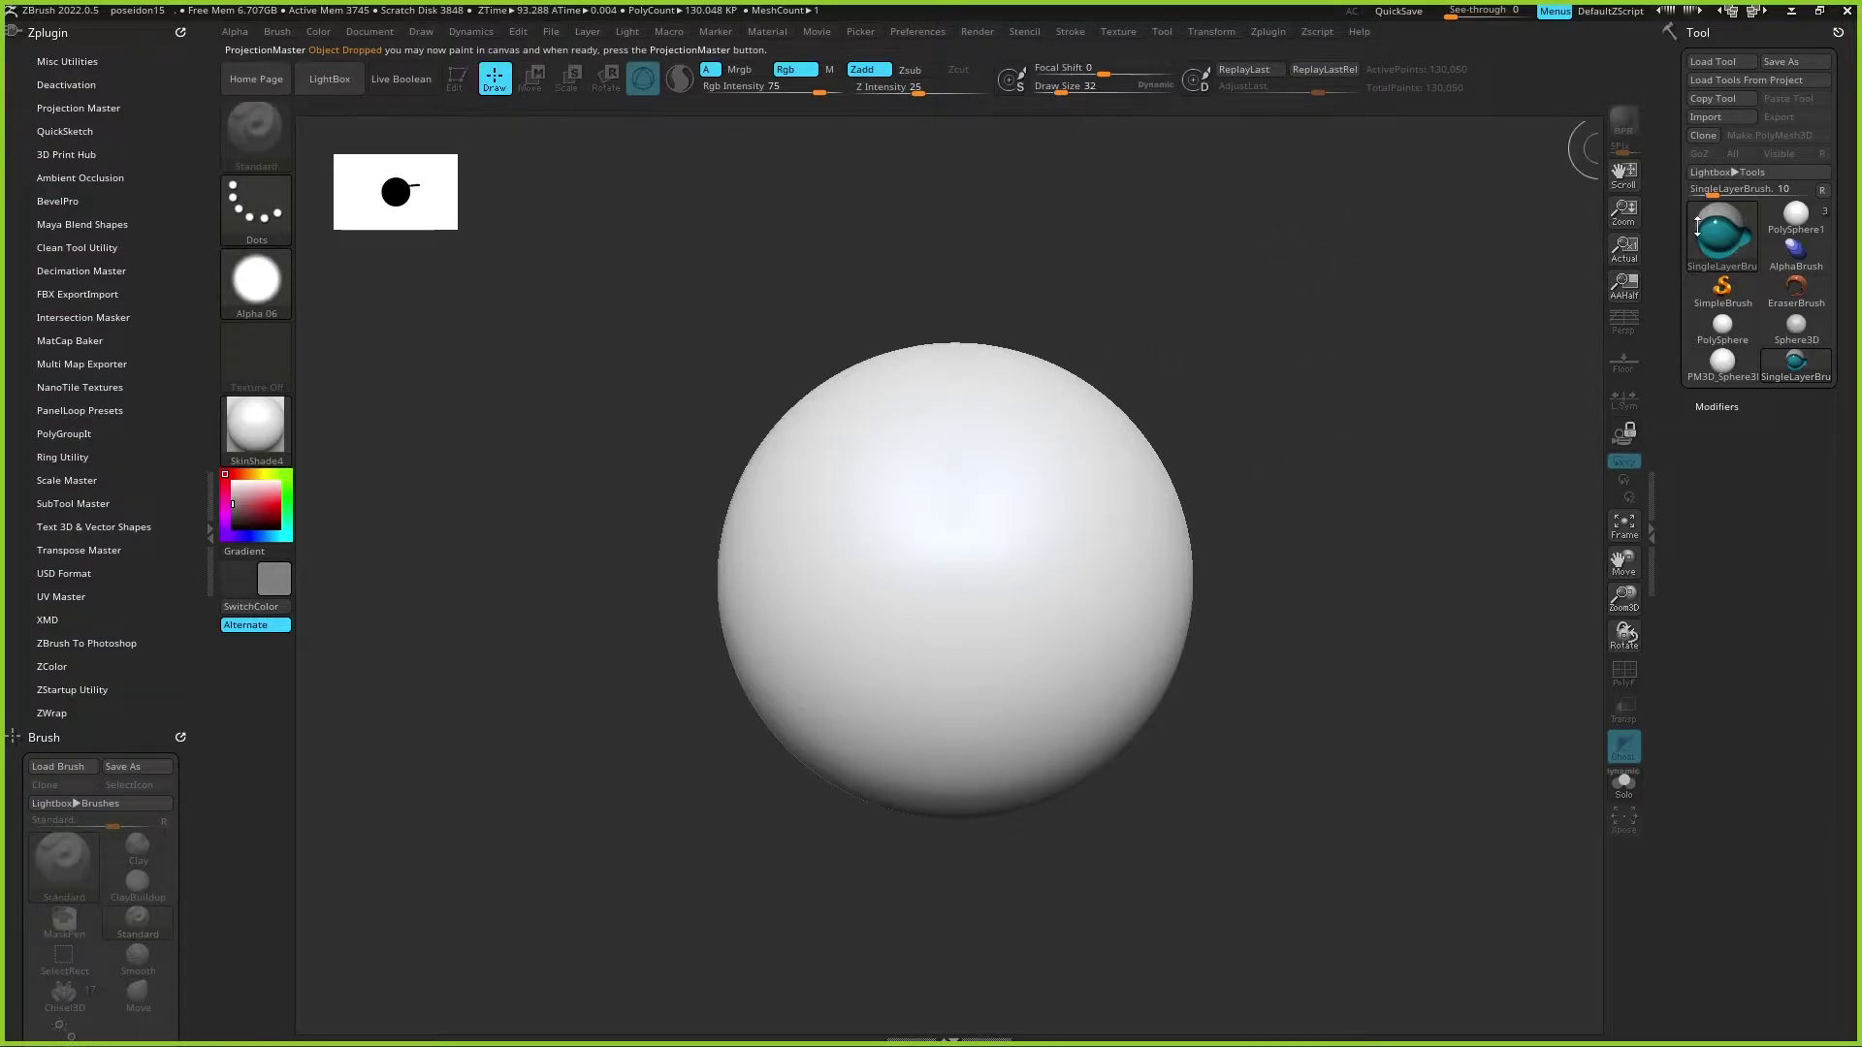
click(1723, 229)
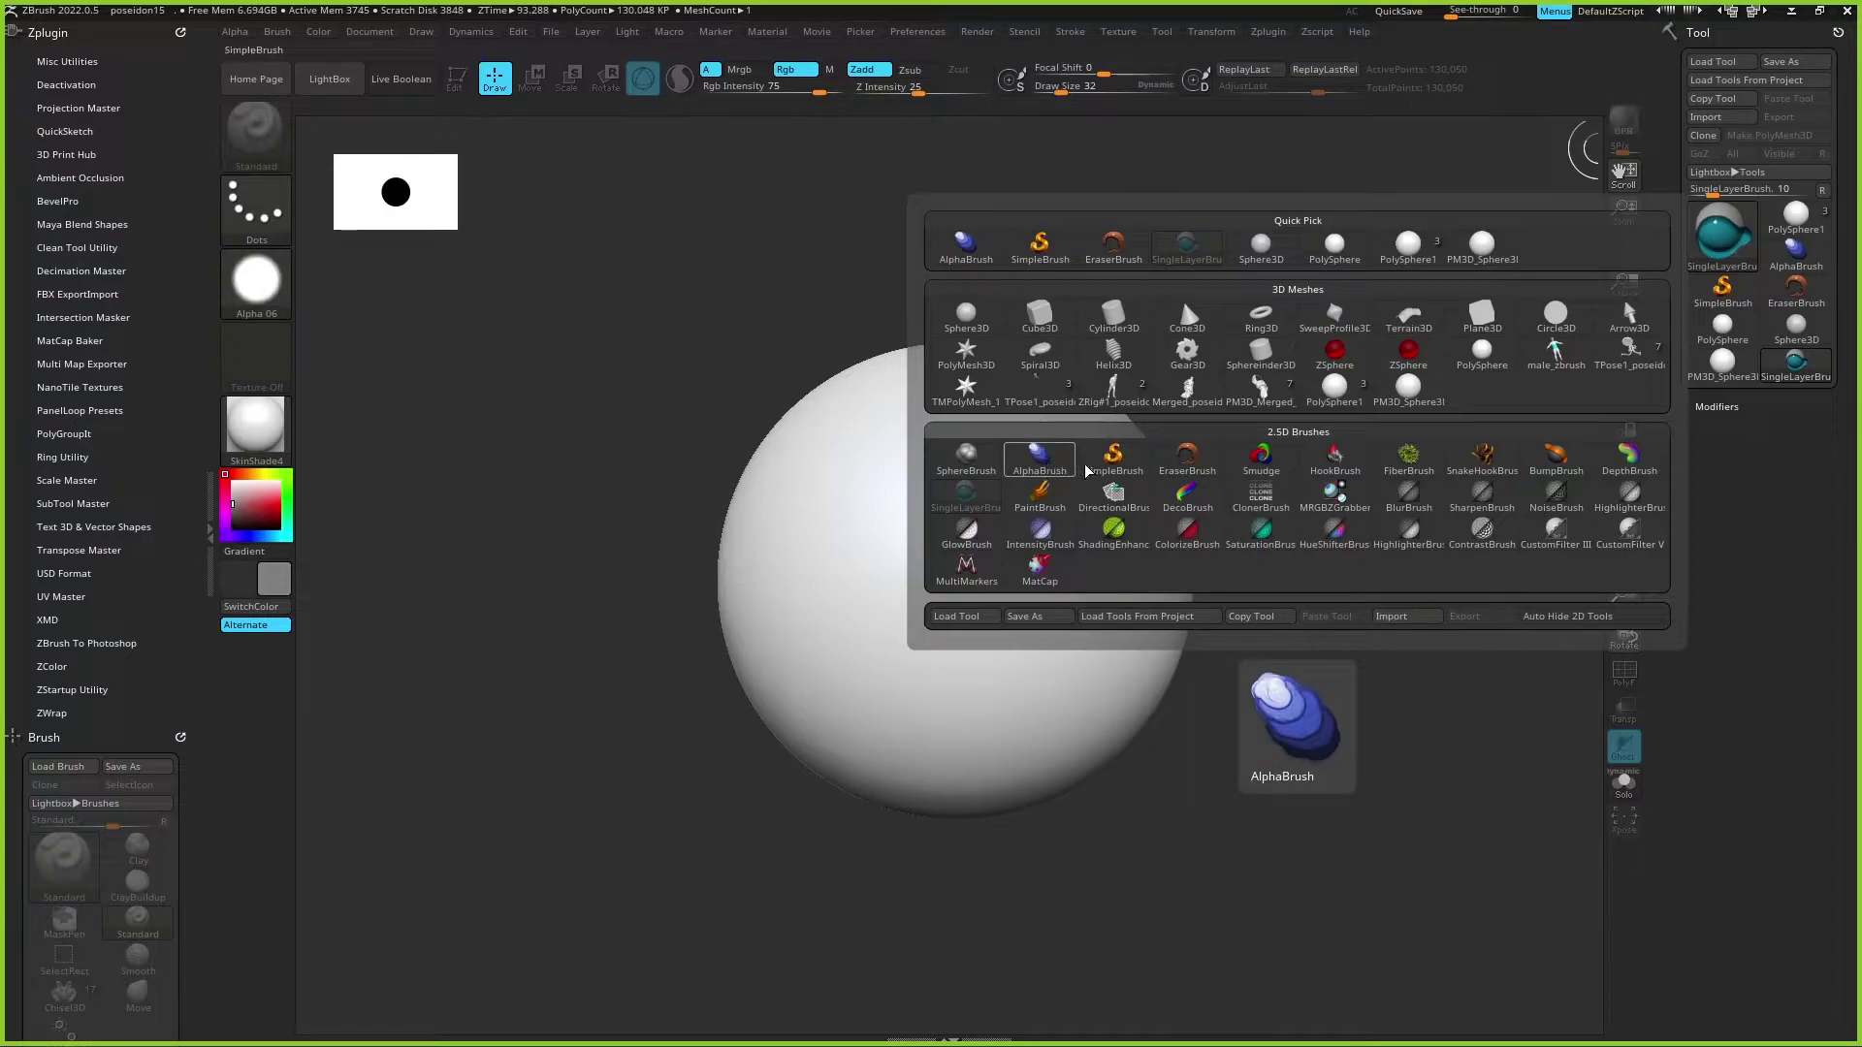
Step: Draw a horizontal BumpBrush band across the sphere using Alpha 06 and the Line stroke, then reopen Projection Master
click(1564, 466)
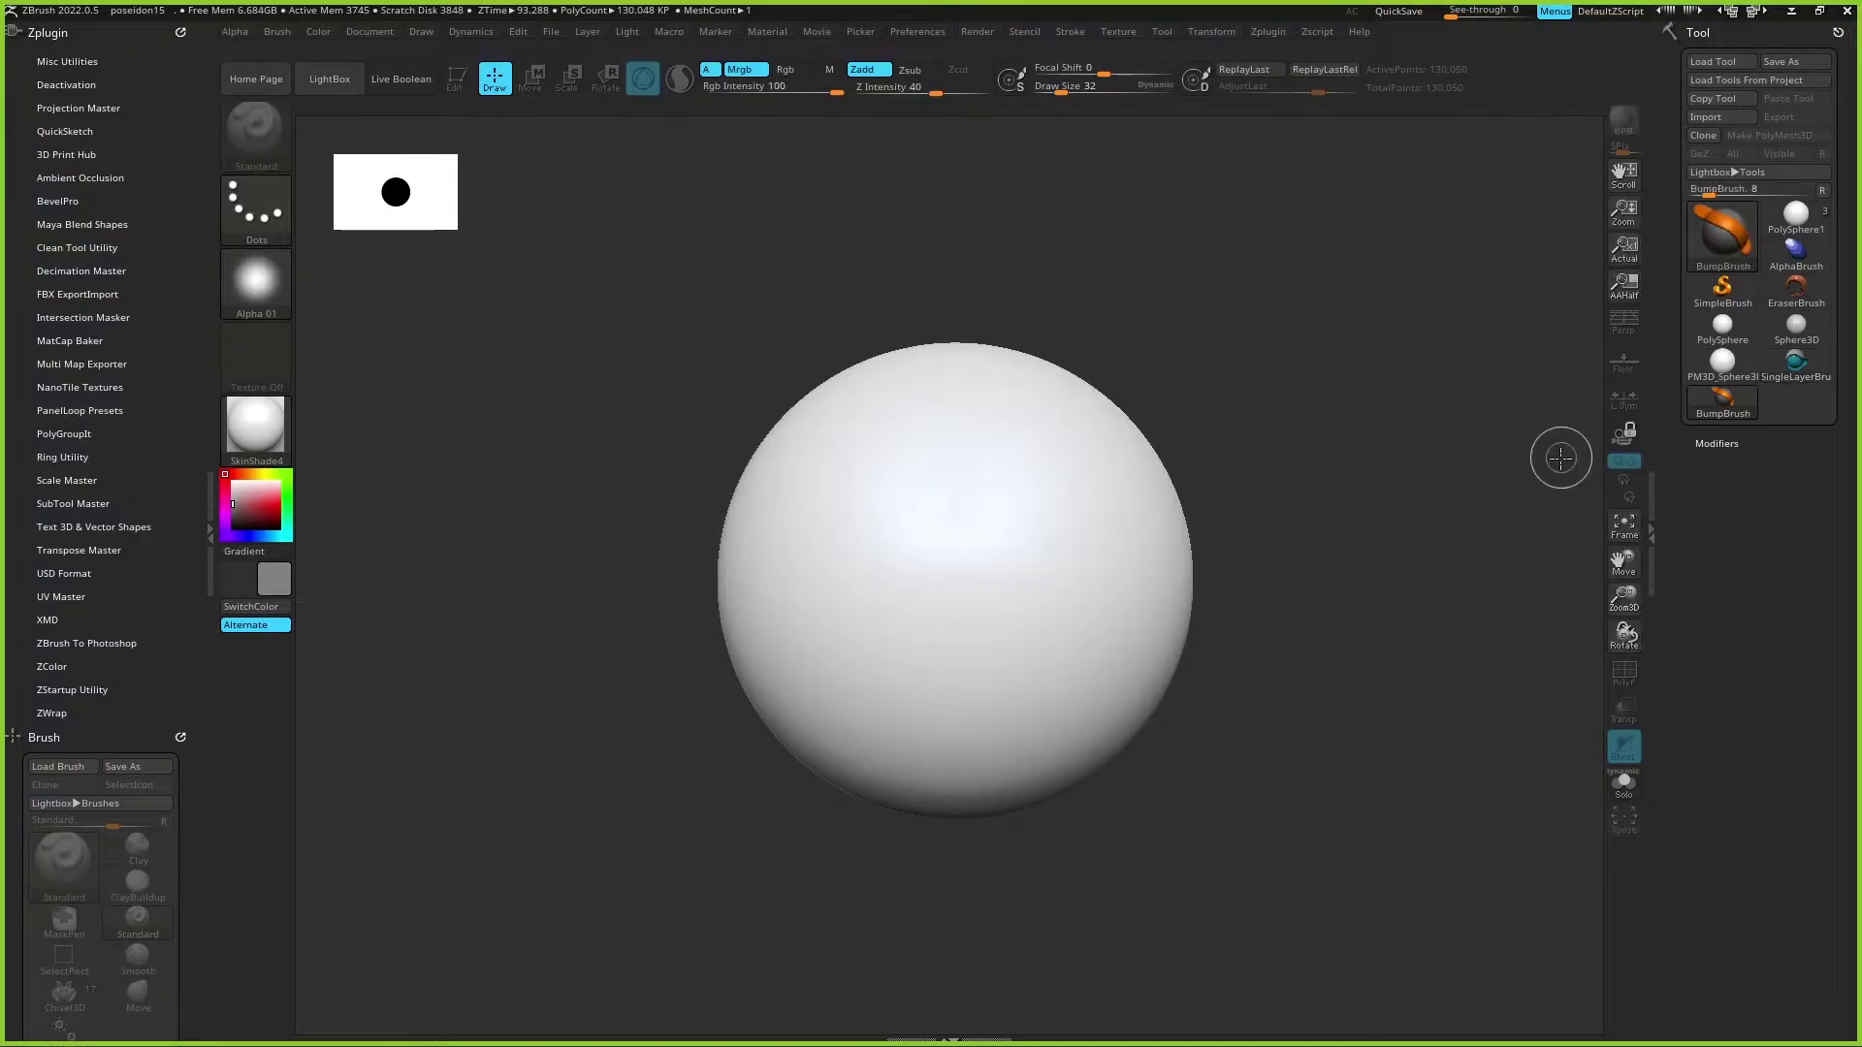
click(281, 304)
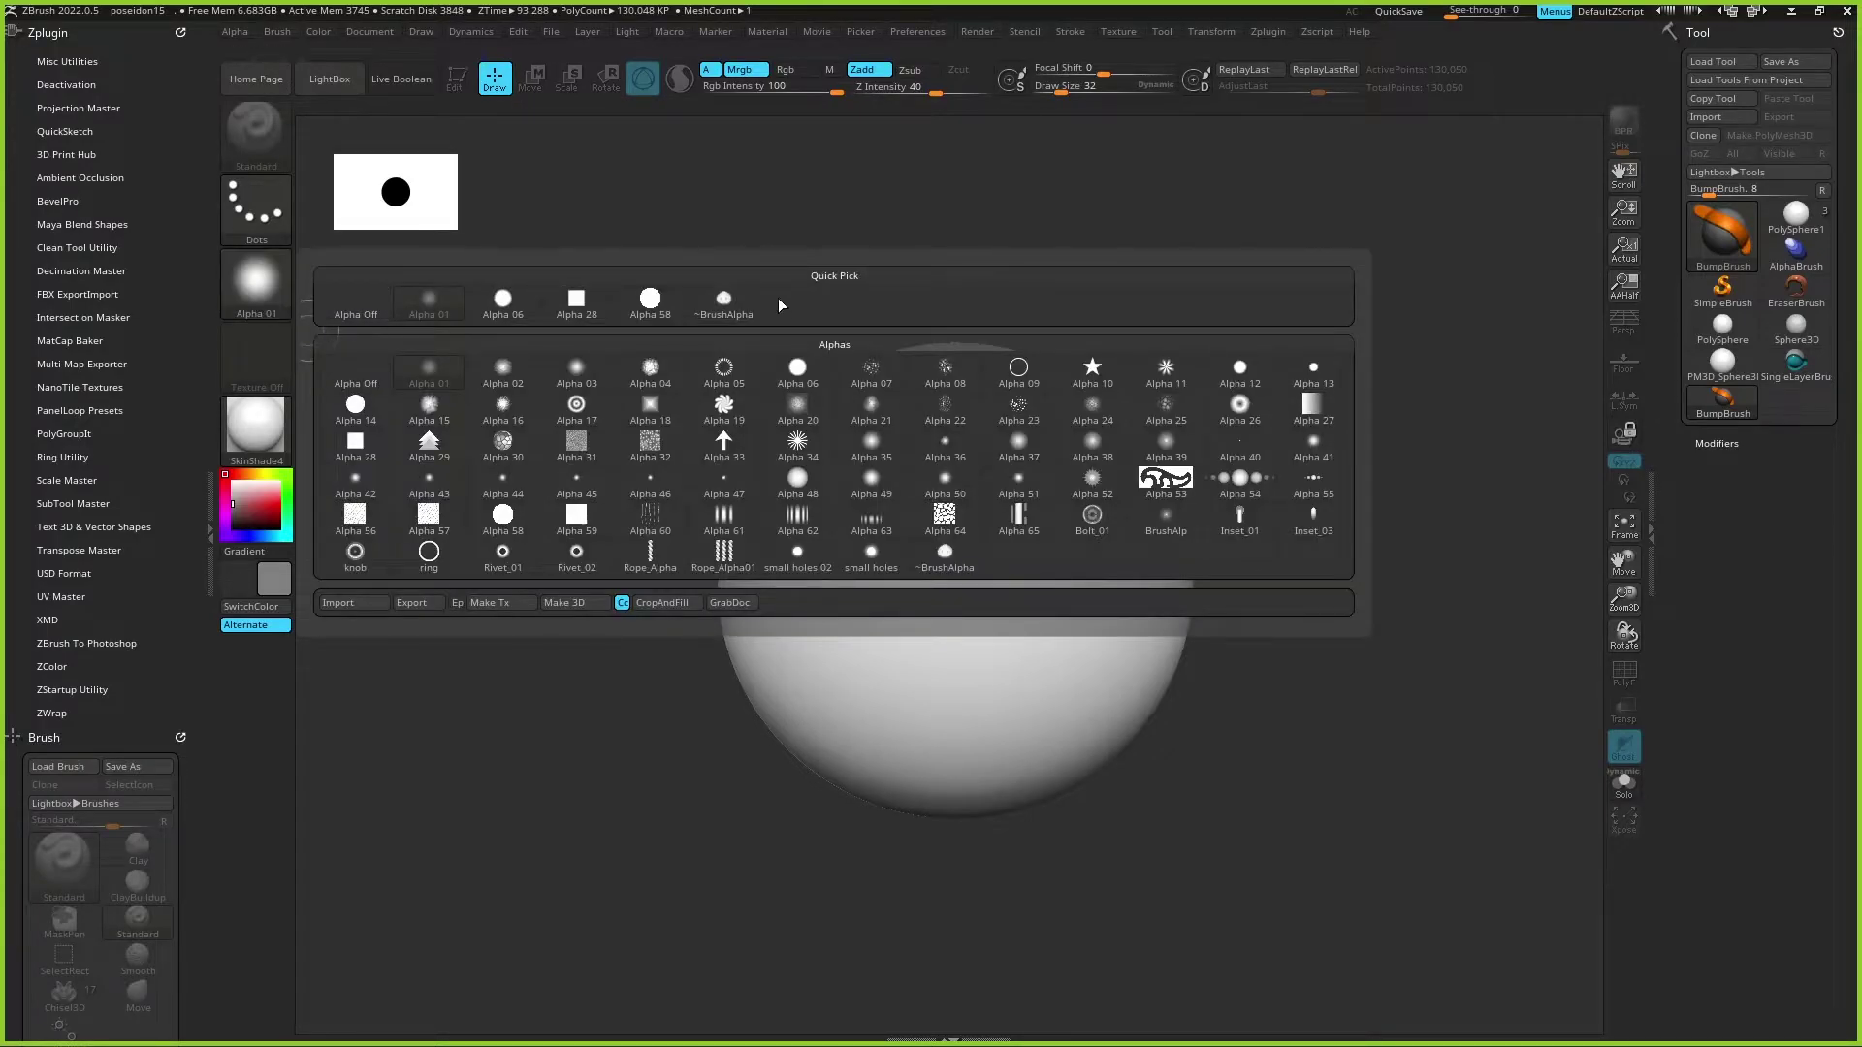
click(503, 303)
click(244, 208)
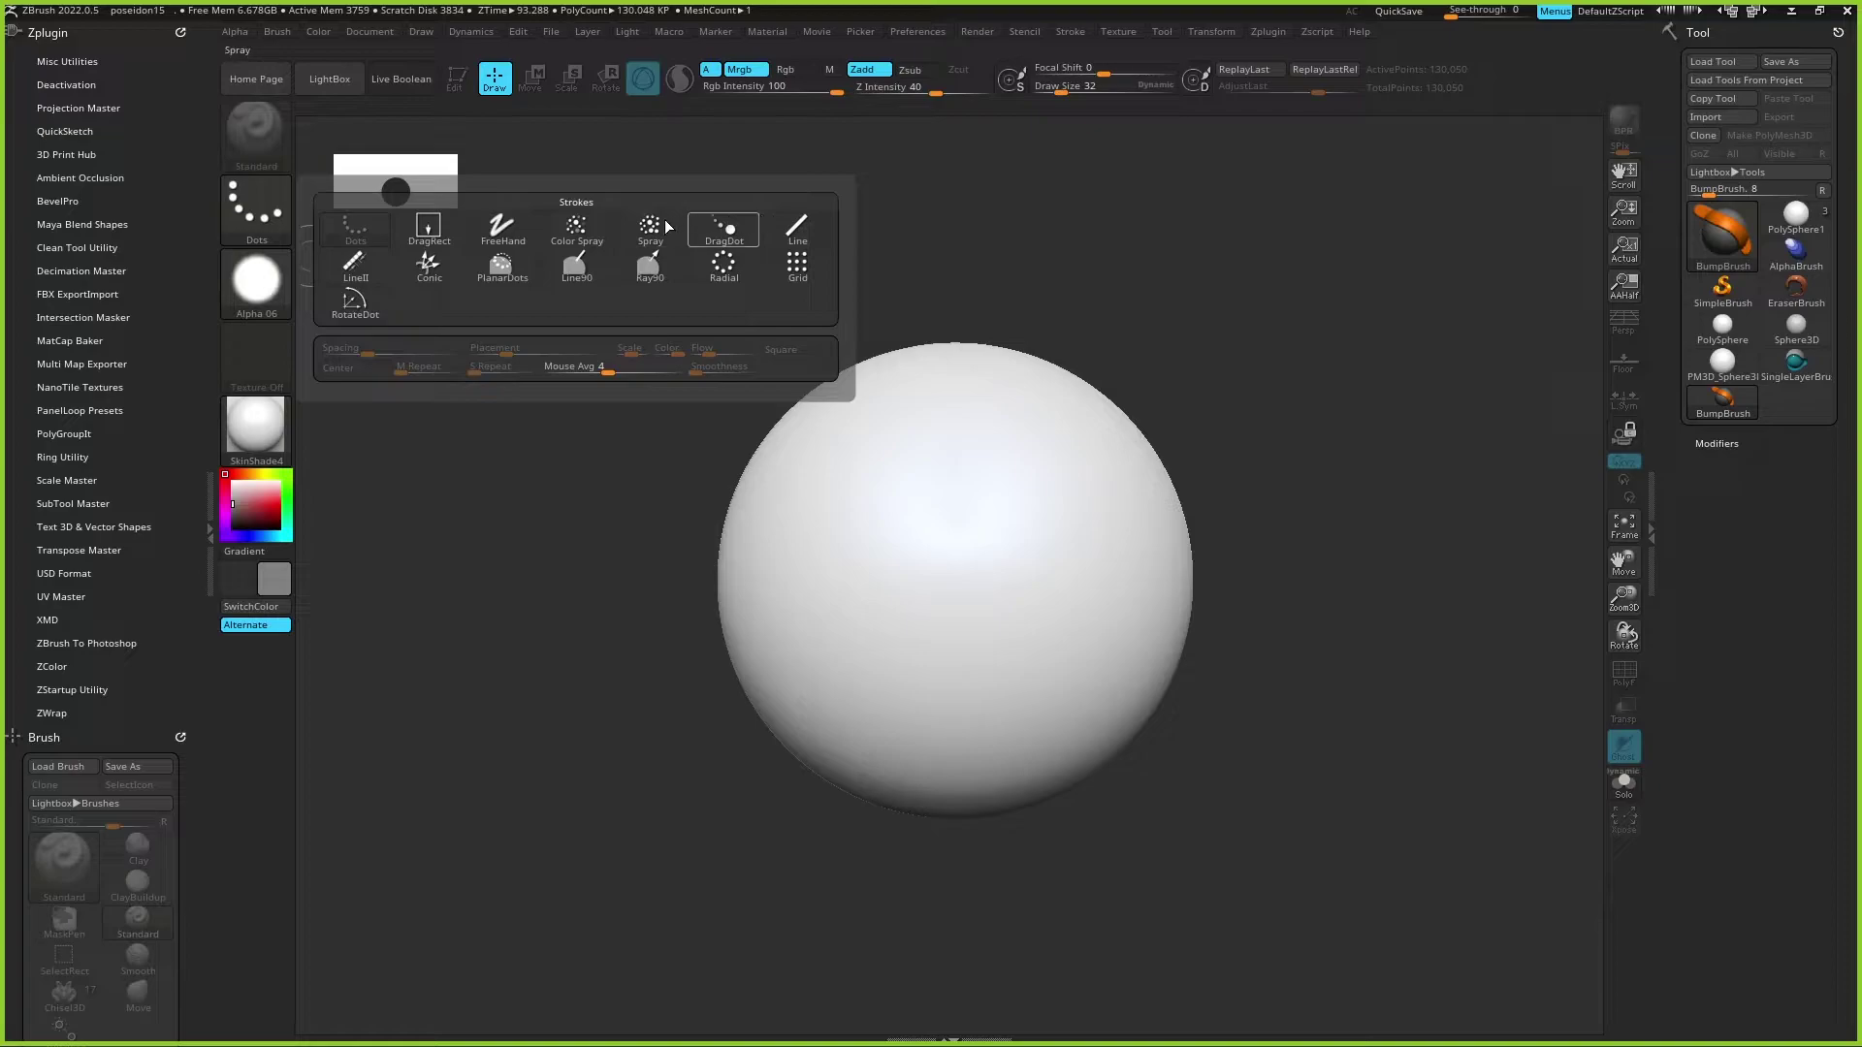
click(803, 230)
drag(574, 573, 1397, 568)
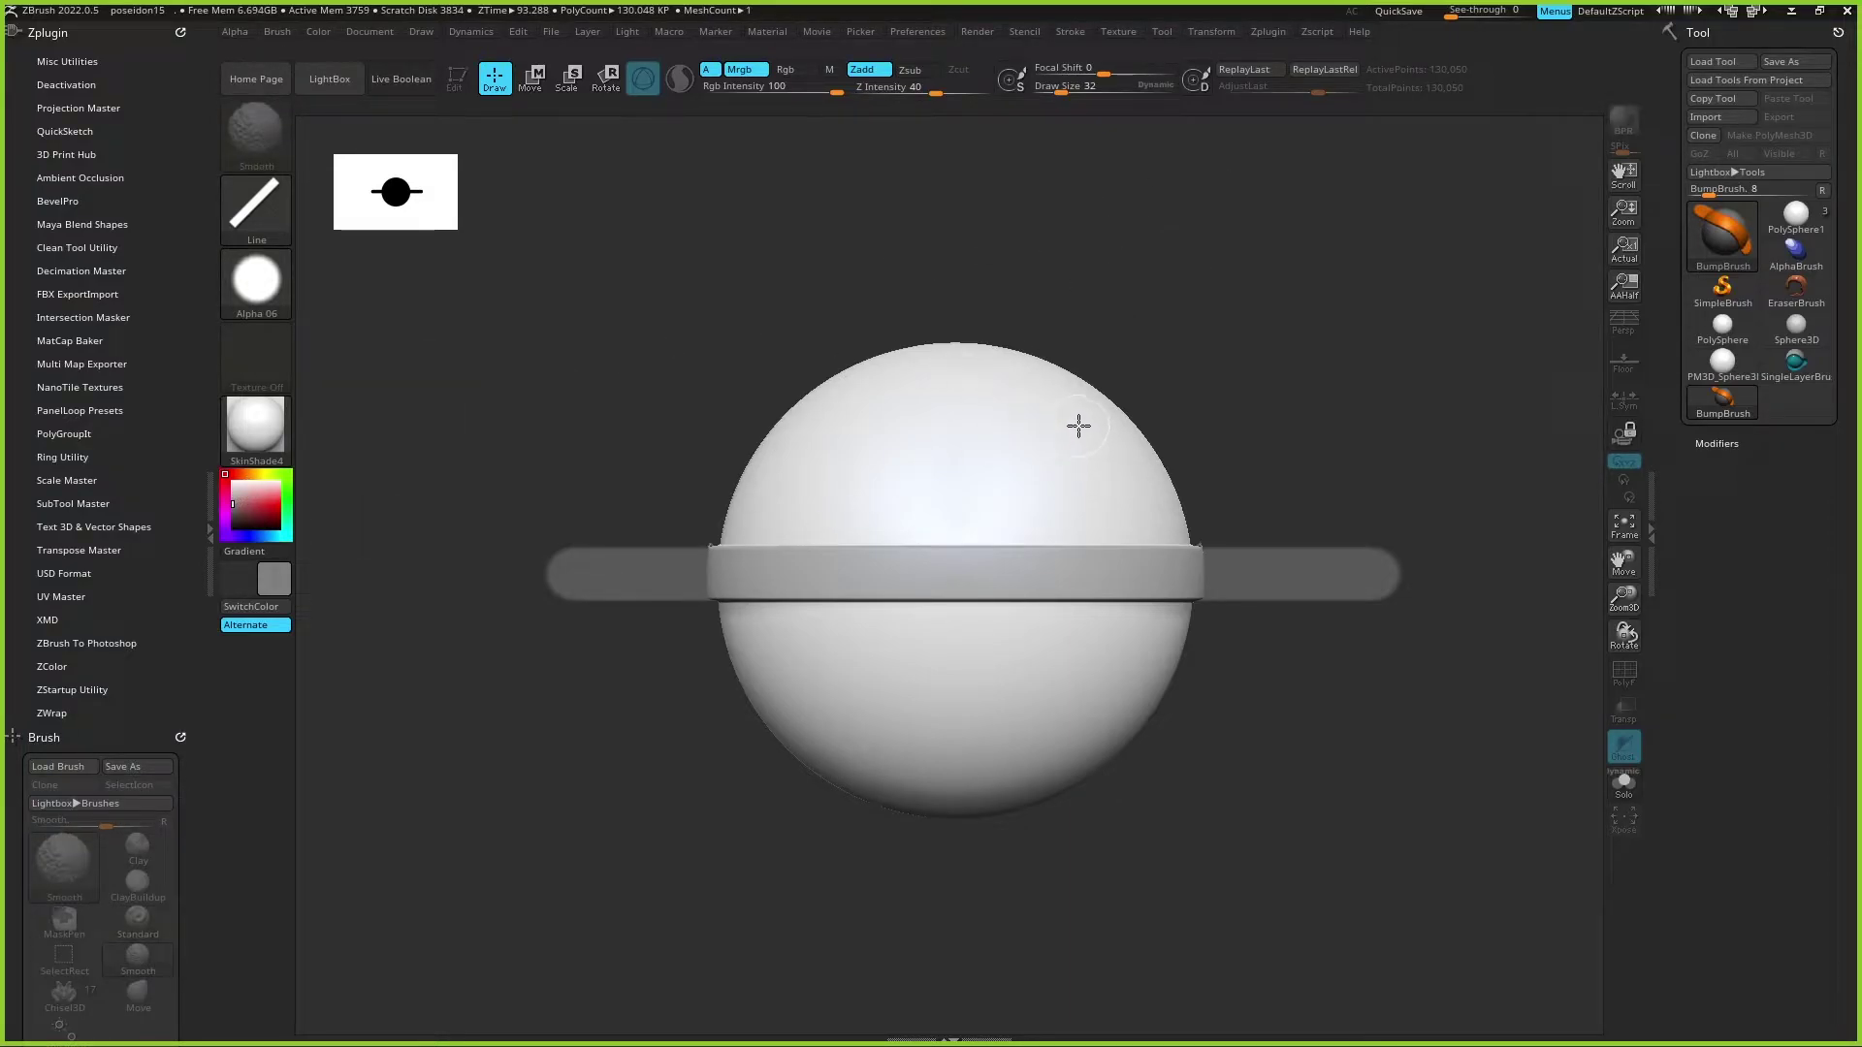
key(g)
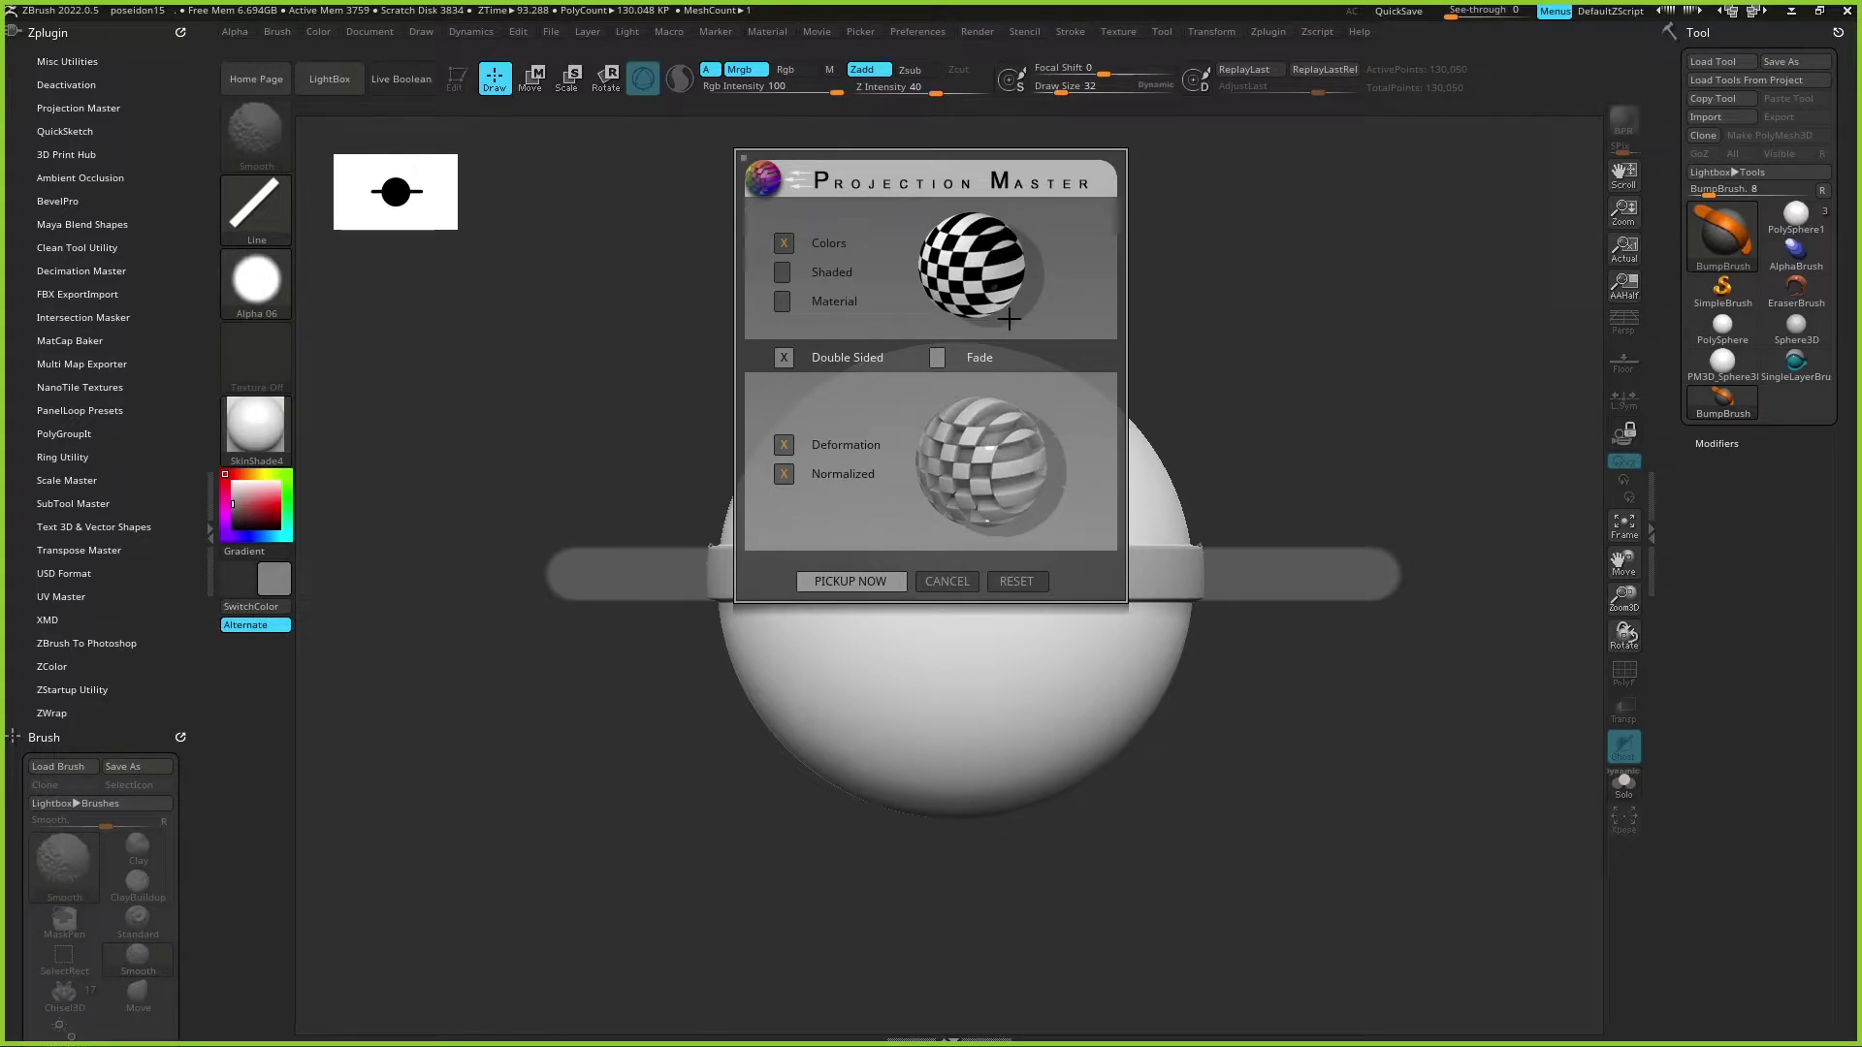
Step: Pick up the band, inspect it, then undo back to the plain sphere
click(857, 572)
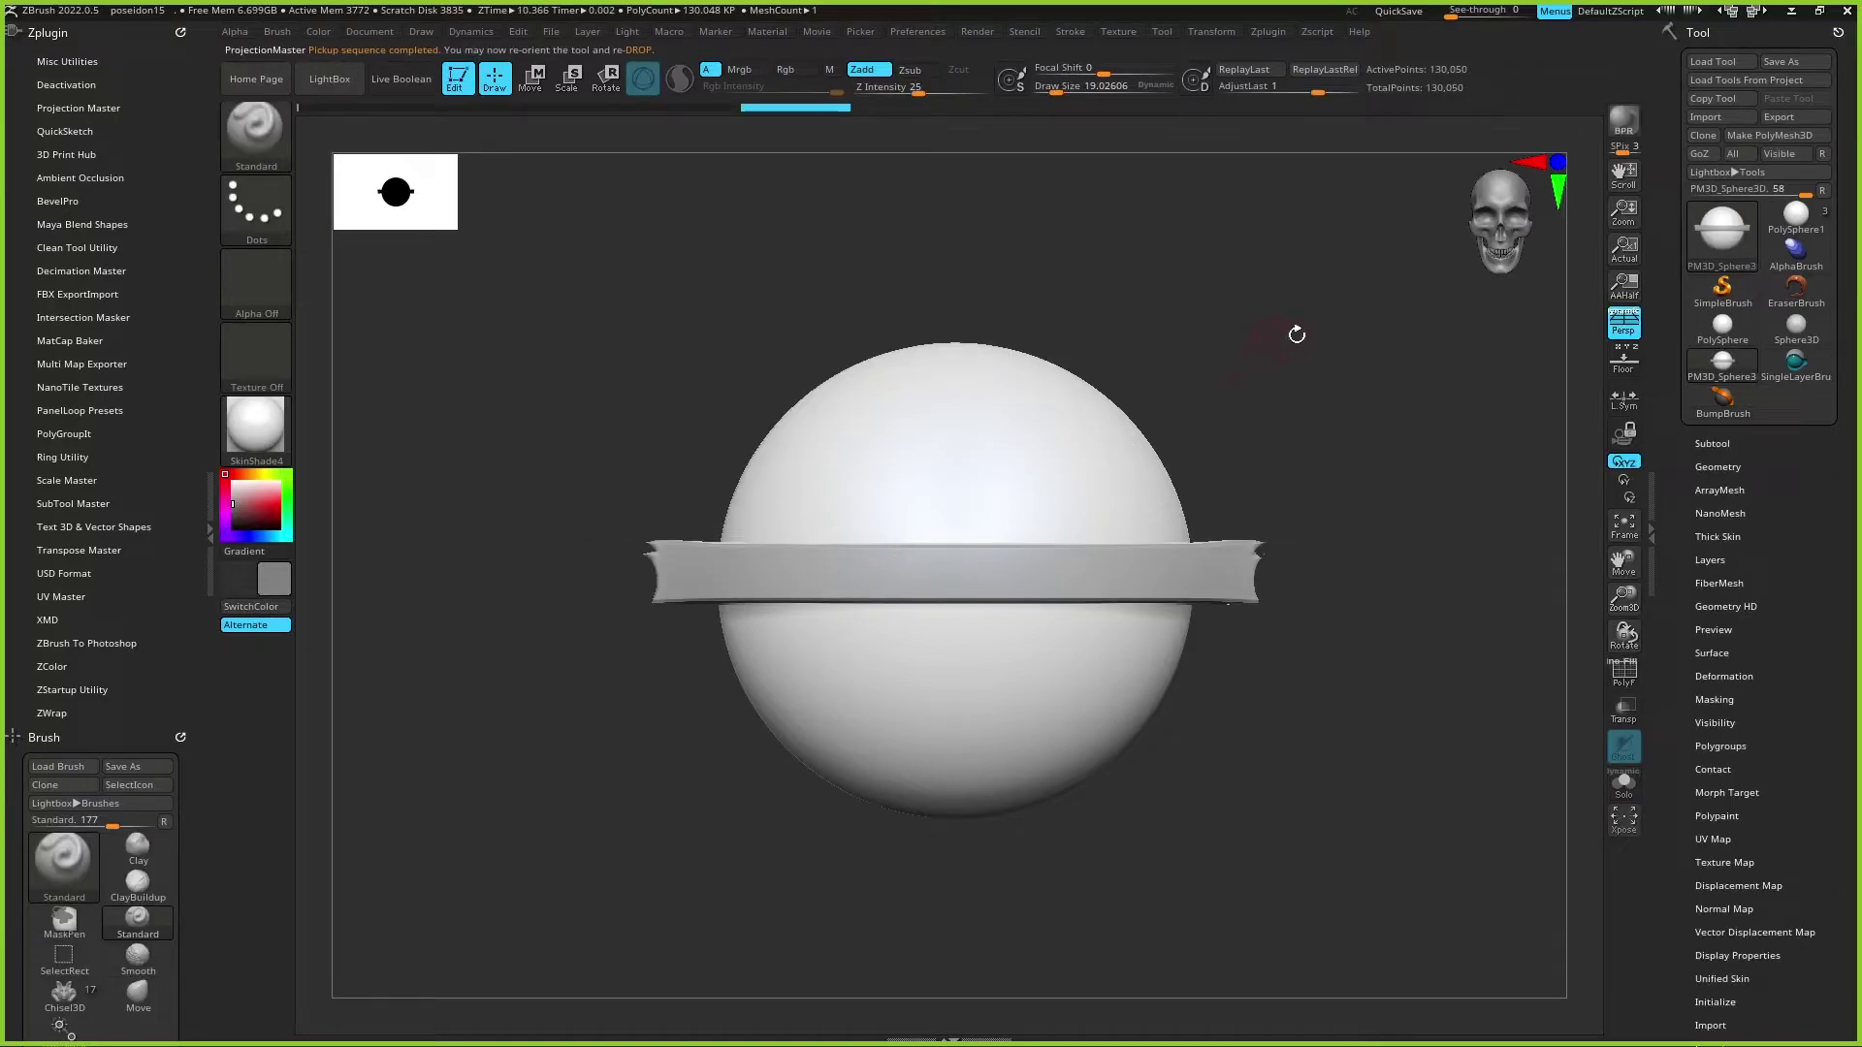
mouse_move(1300, 306)
mouse_down()
mouse_move(1283, 433)
mouse_move(1317, 465)
mouse_move(1238, 407)
mouse_move(1259, 498)
mouse_move(1338, 328)
mouse_move(1322, 287)
mouse_move(1290, 295)
mouse_up()
key(ctrl+z)
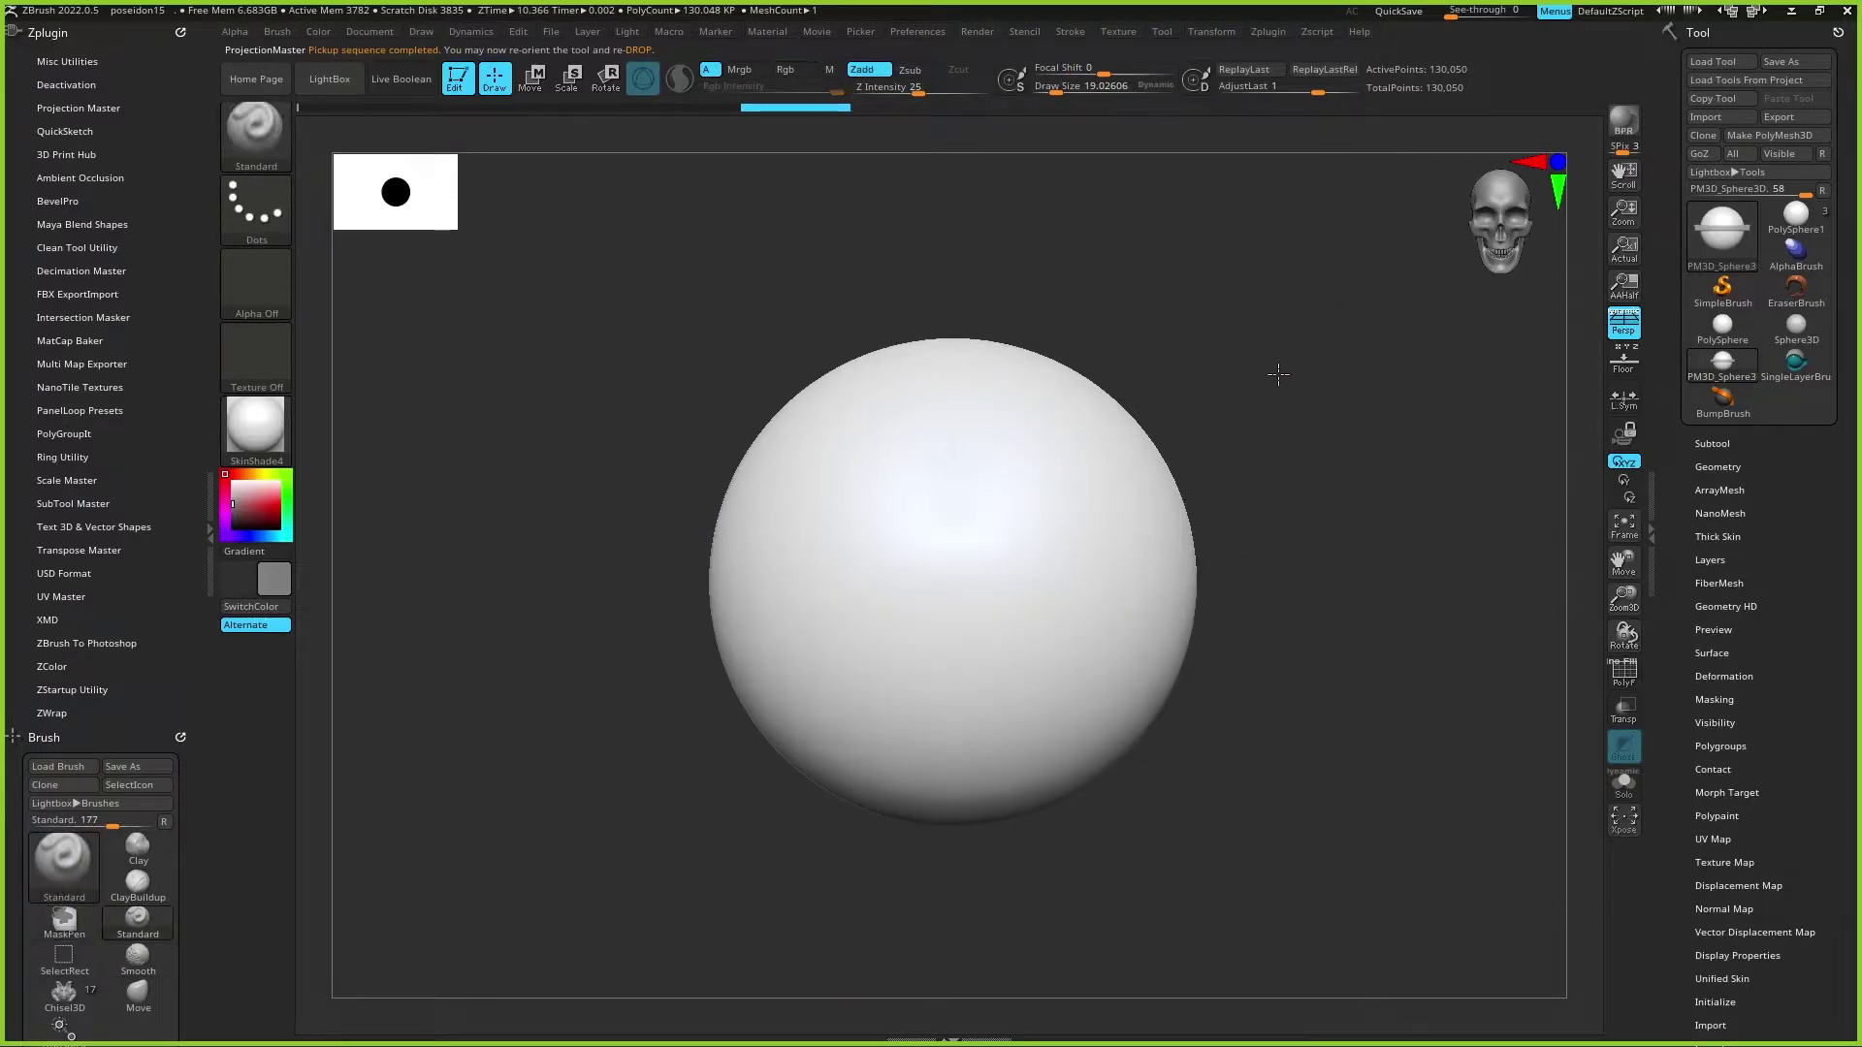
Step: Turn on Double in the sphere's Display Properties and reopen Projection Master
shift+drag(1274, 363, 1309, 394)
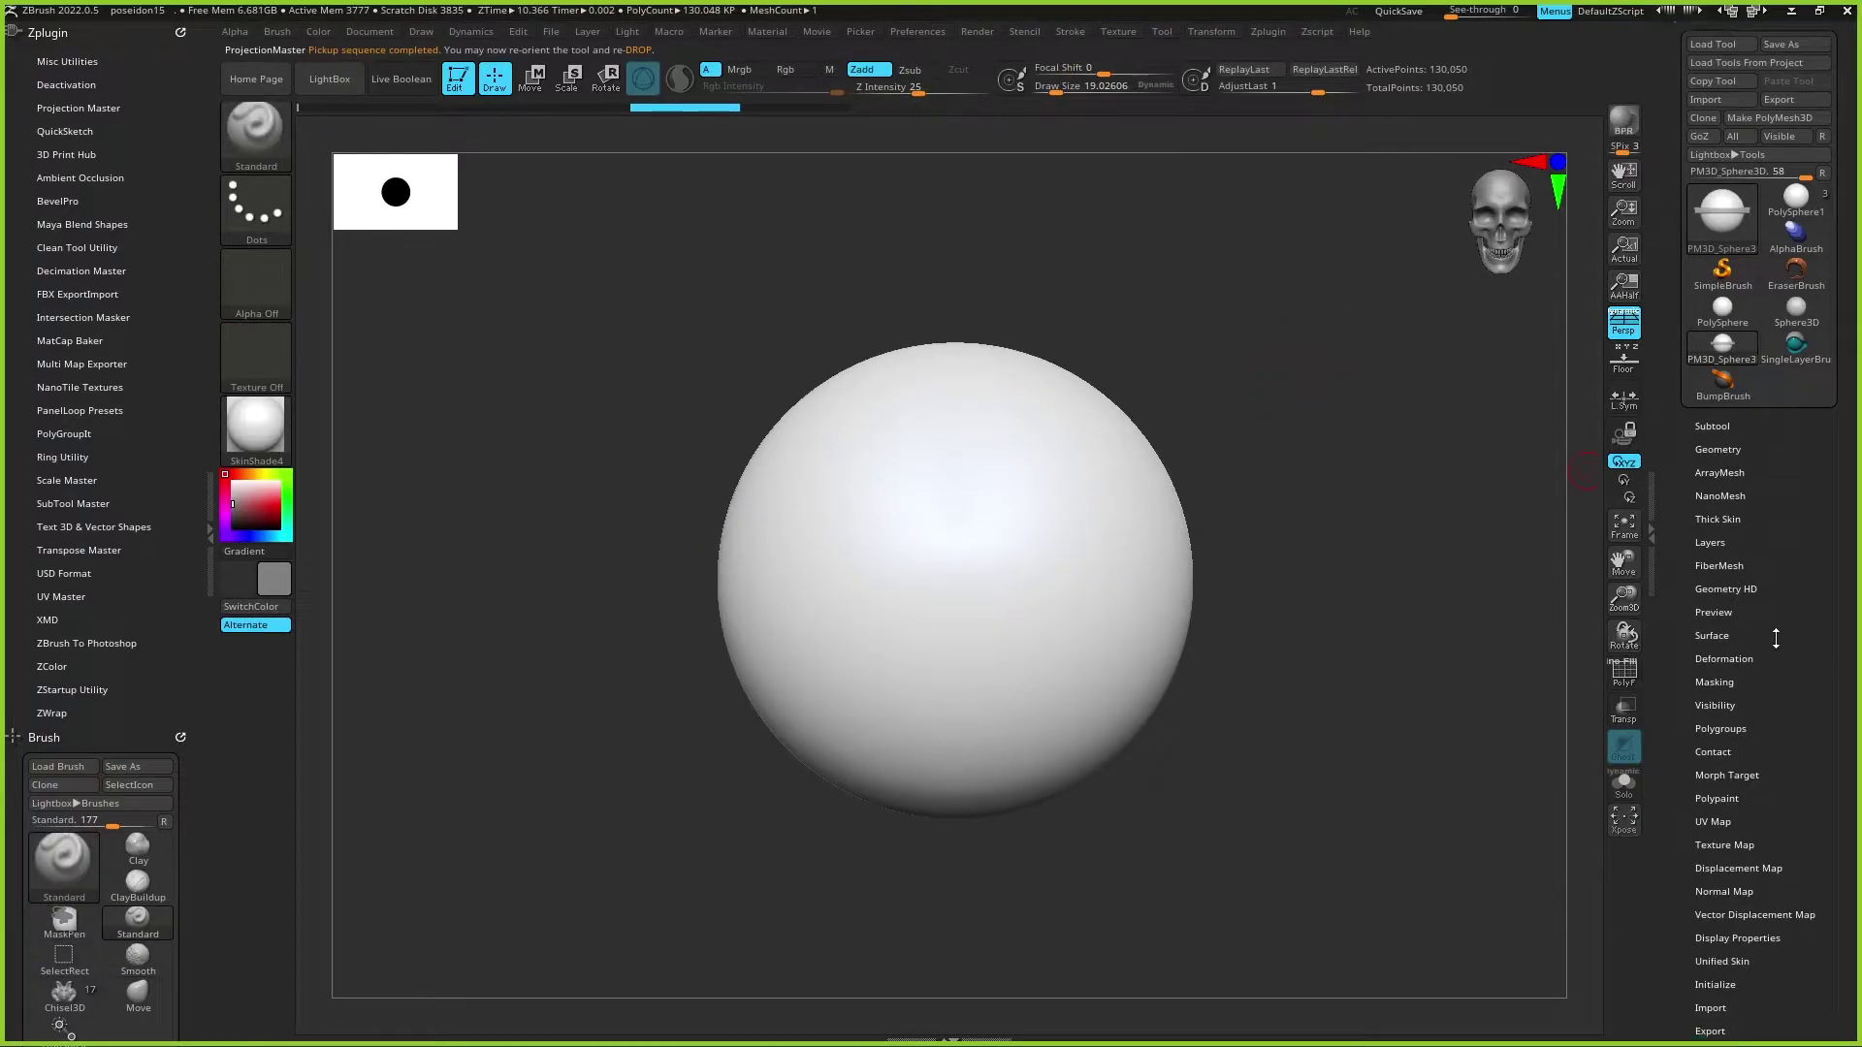
scroll(1774, 621, down, 5)
scroll(1780, 635, down, 2)
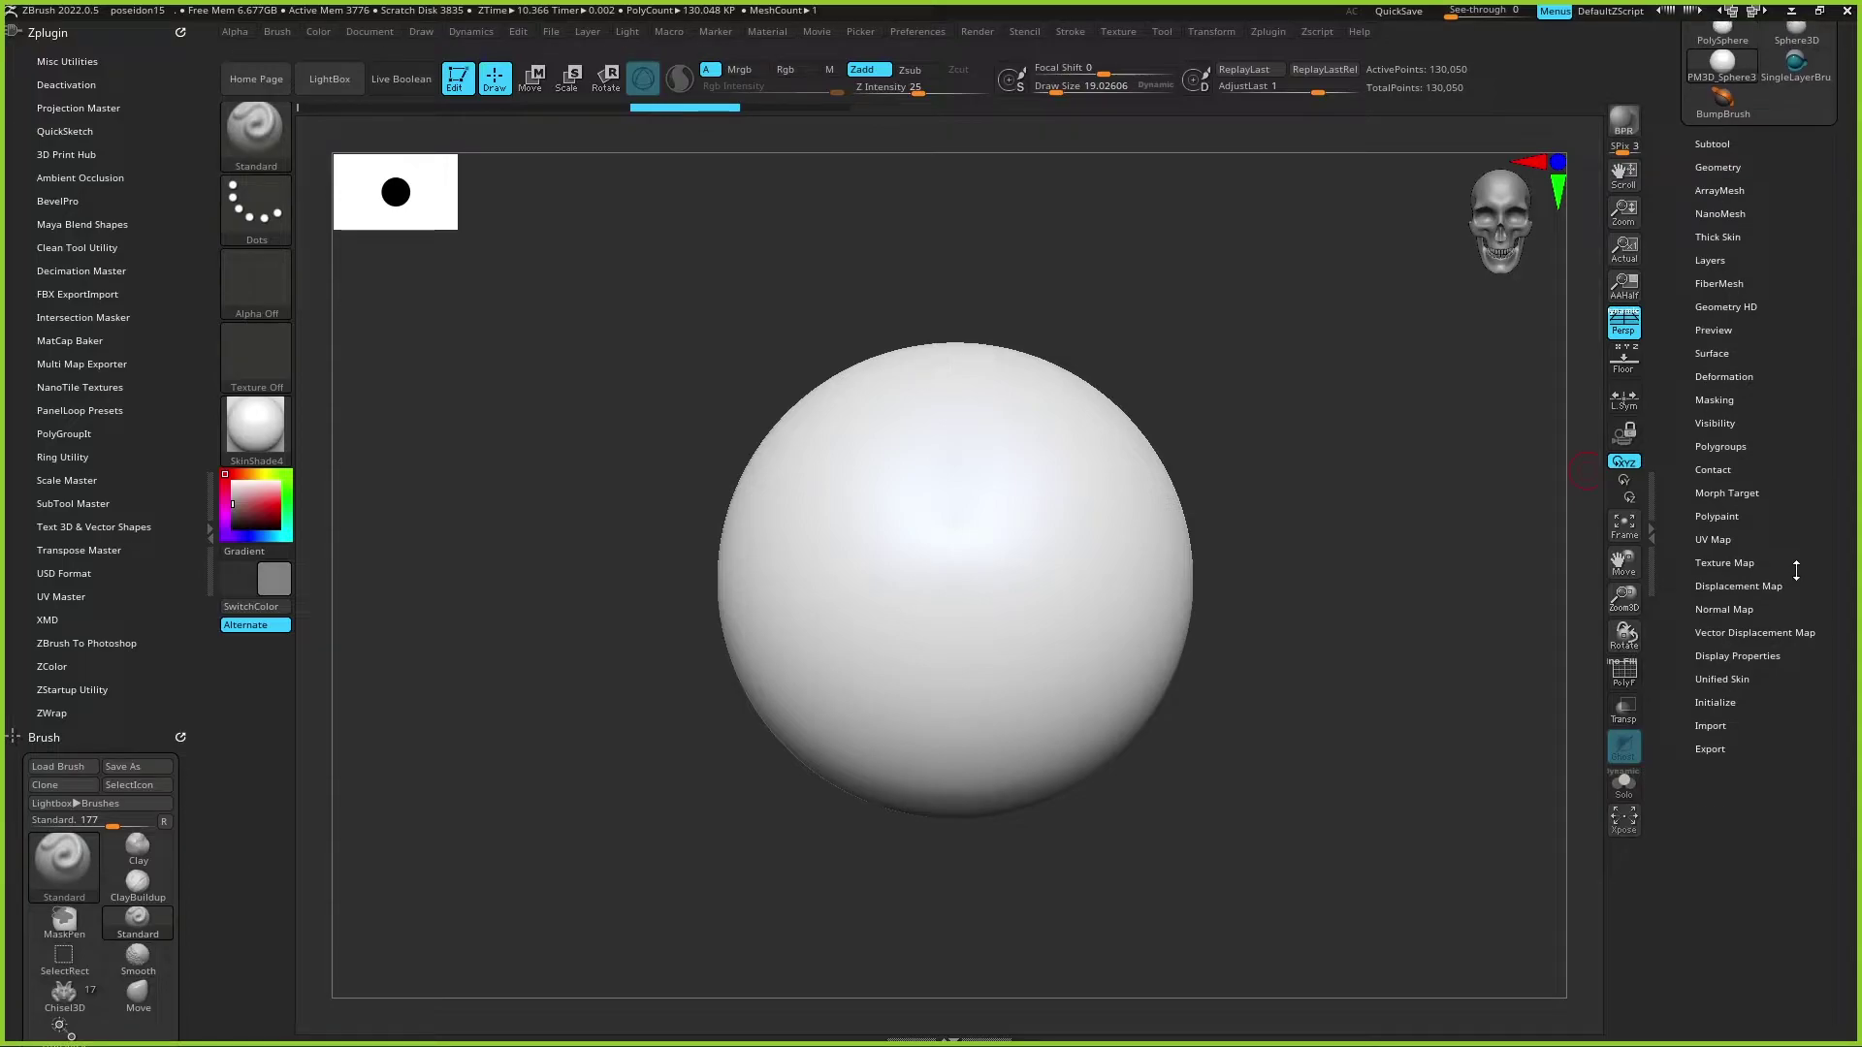
click(1750, 656)
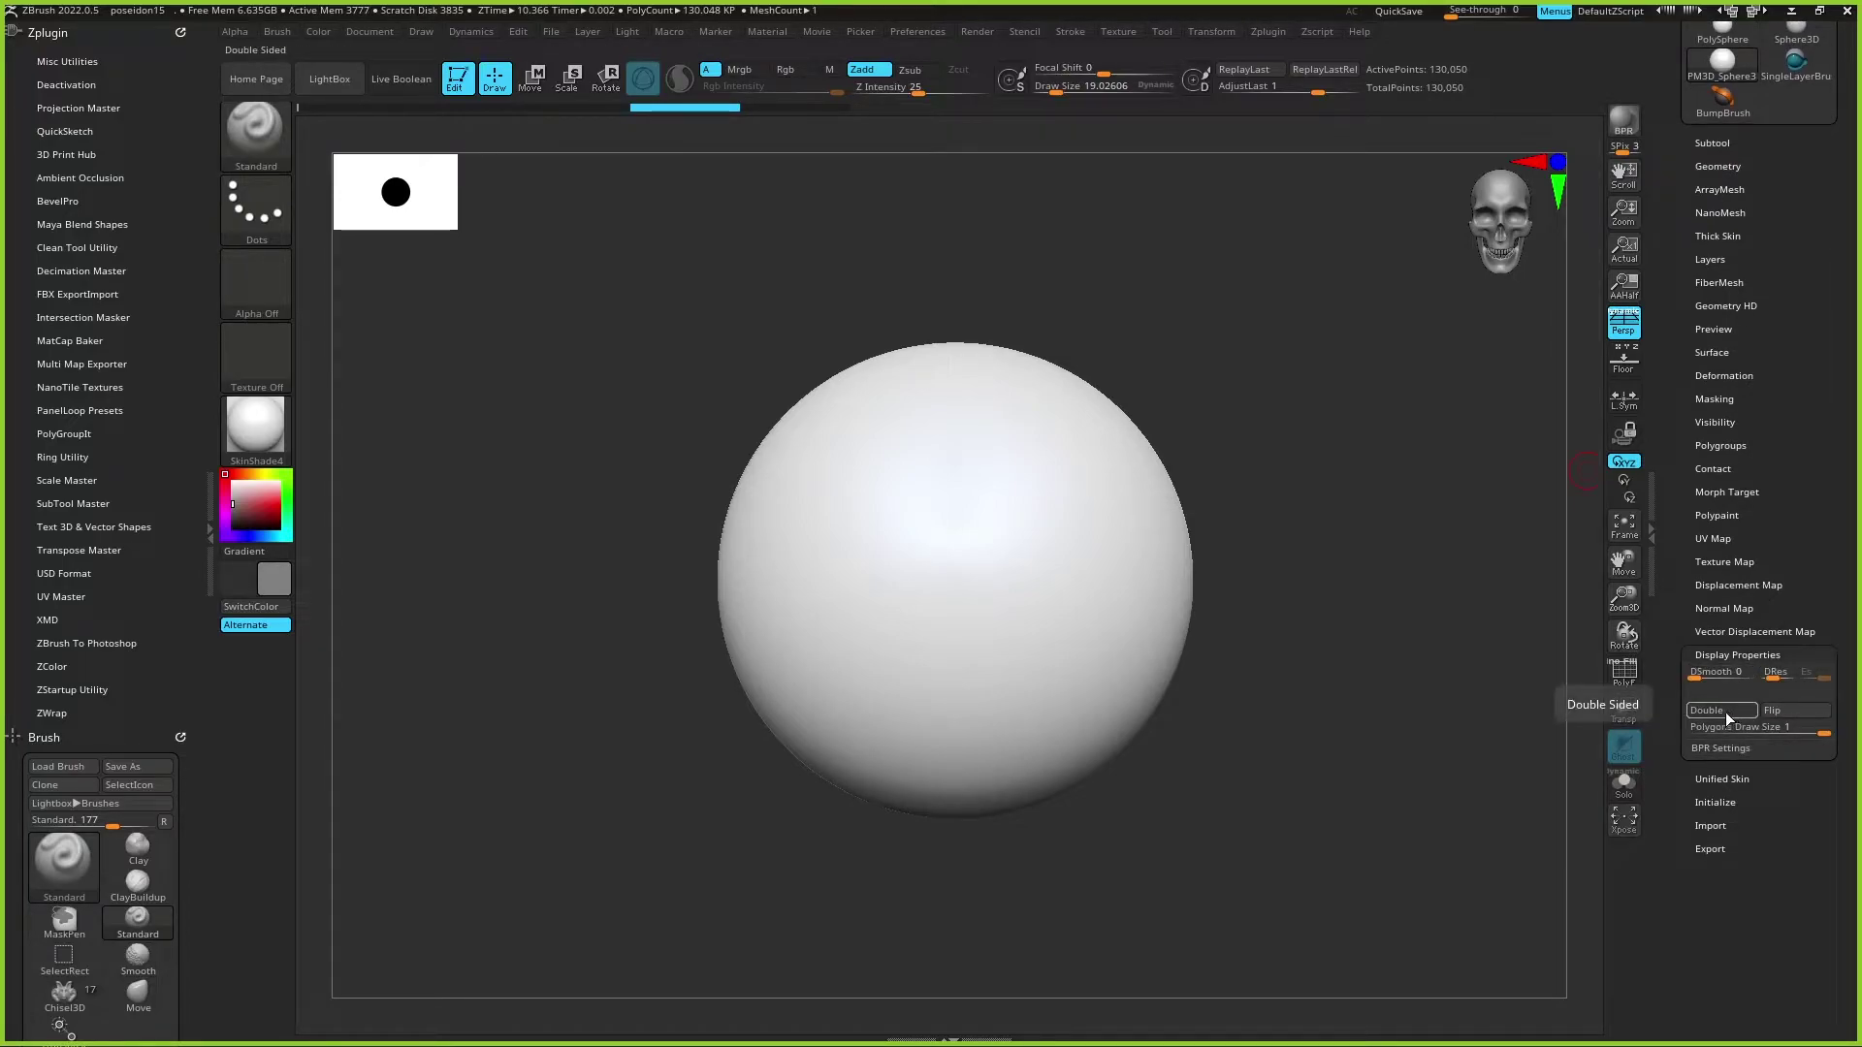
click(1726, 712)
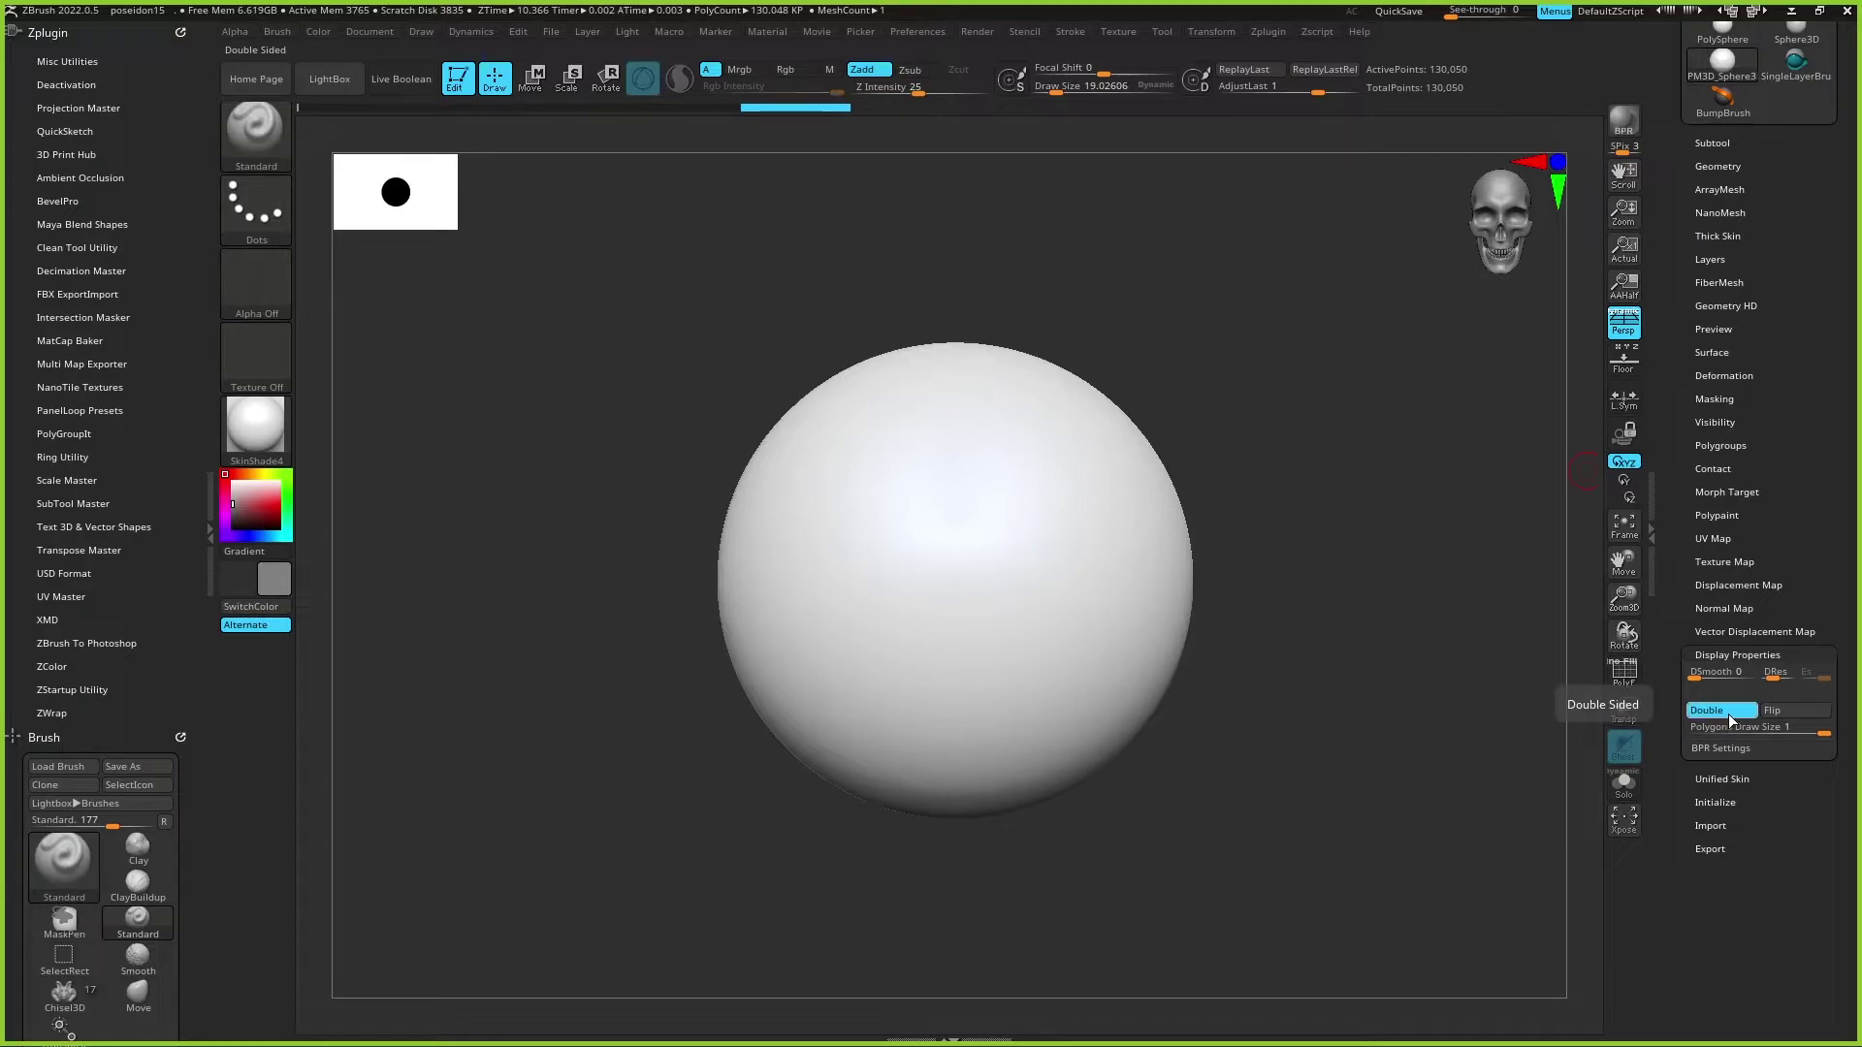
key(g)
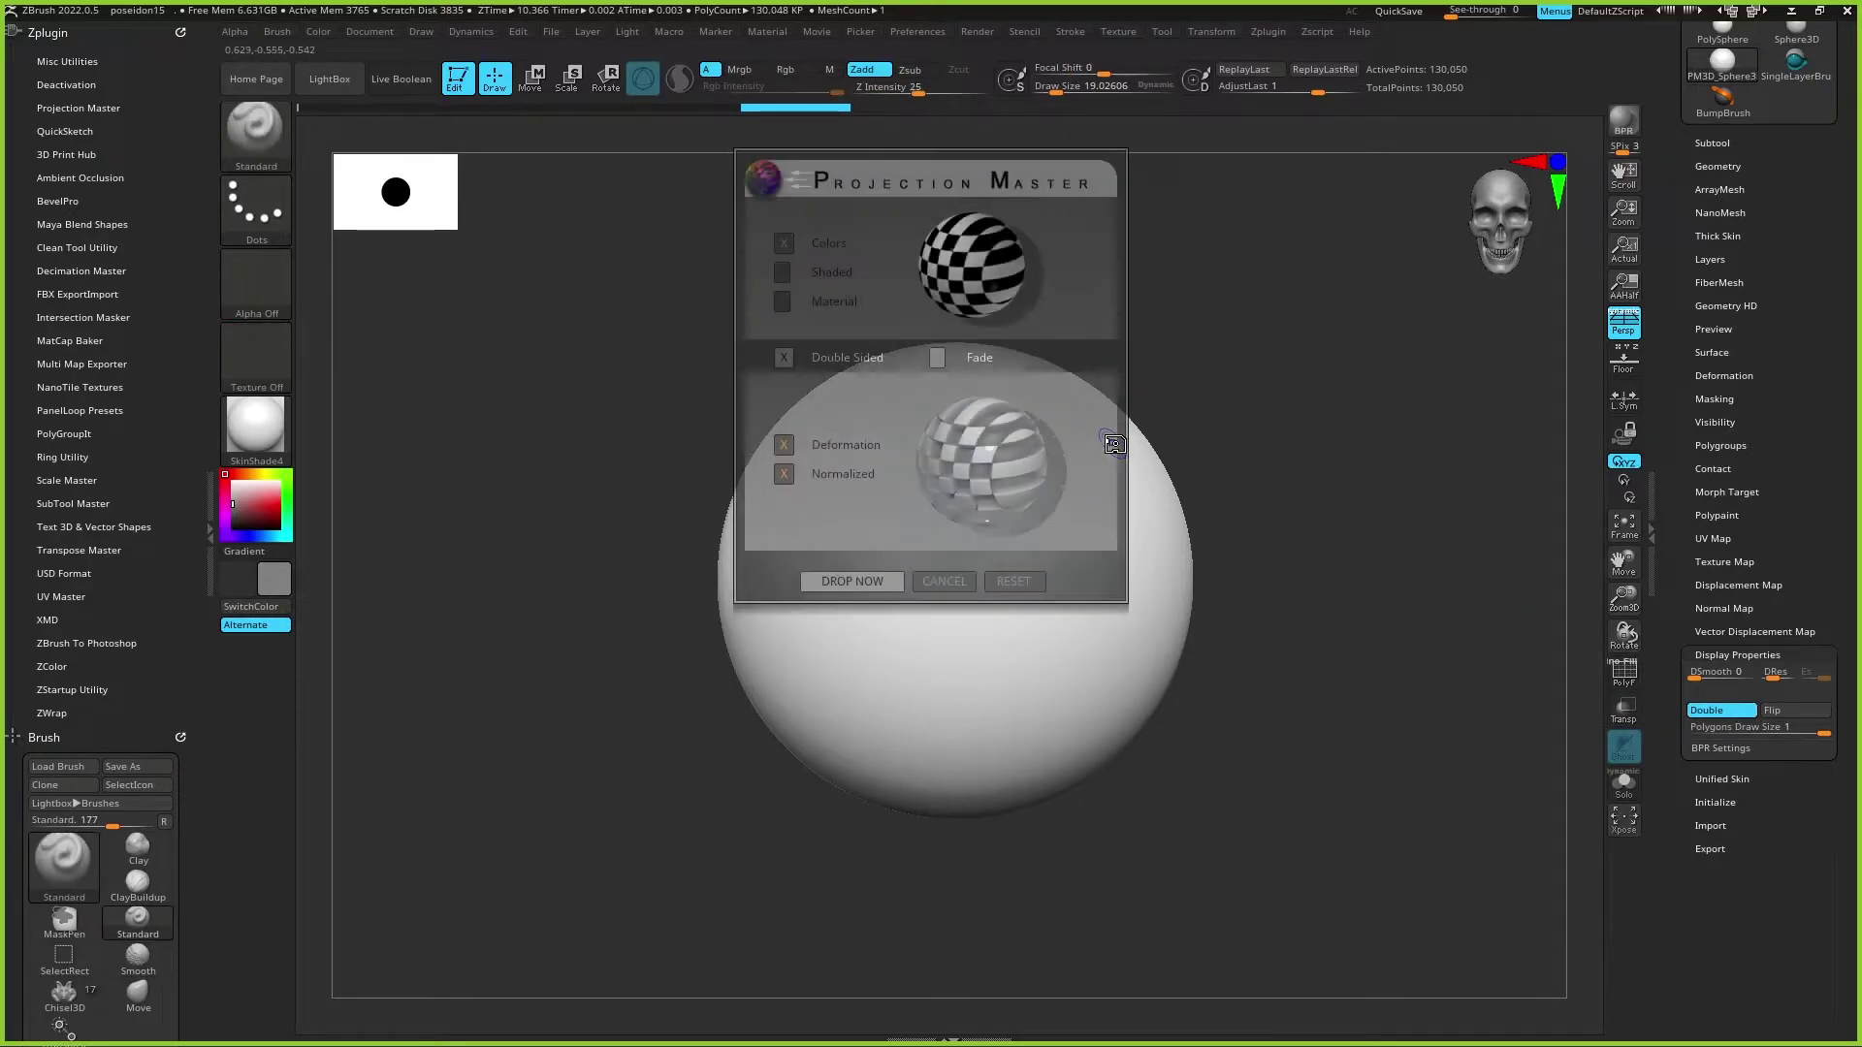
Step: Drop the sphere, lower Z Intensity, and paint two horizontal bands and one vertical band
click(854, 582)
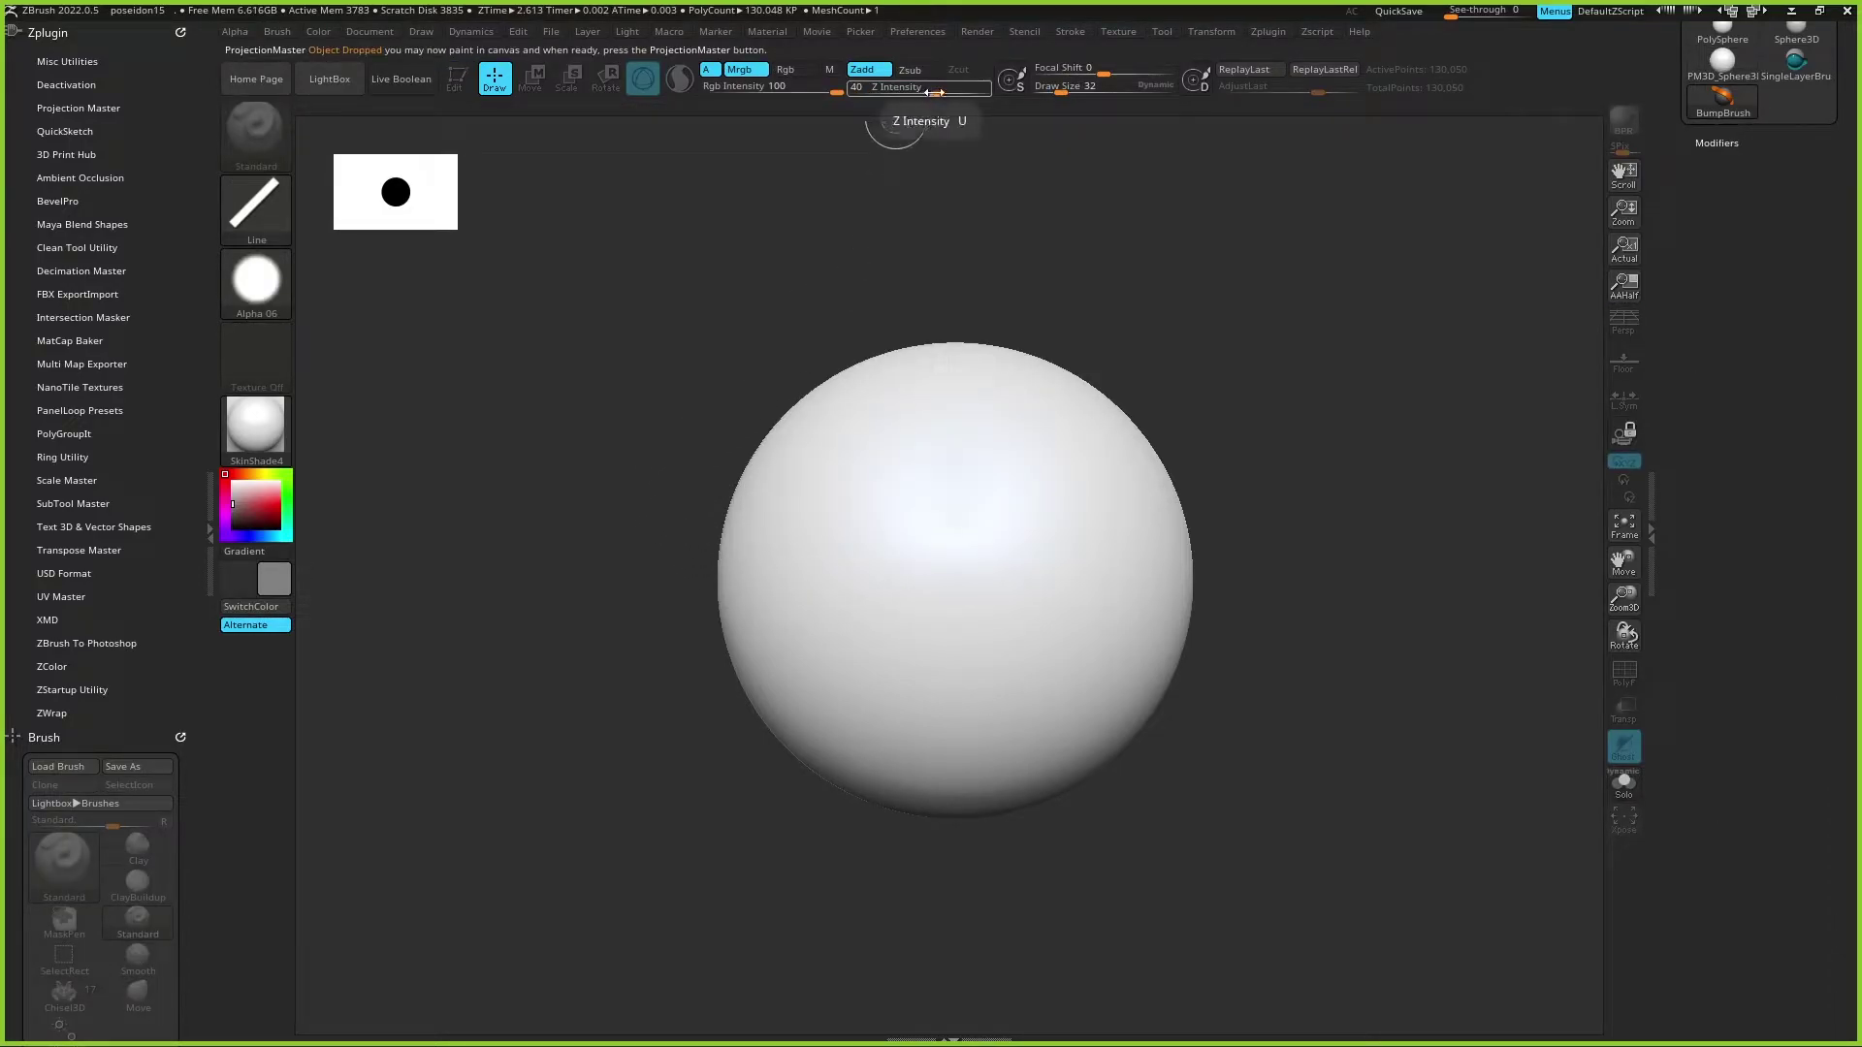
drag(936, 93, 918, 90)
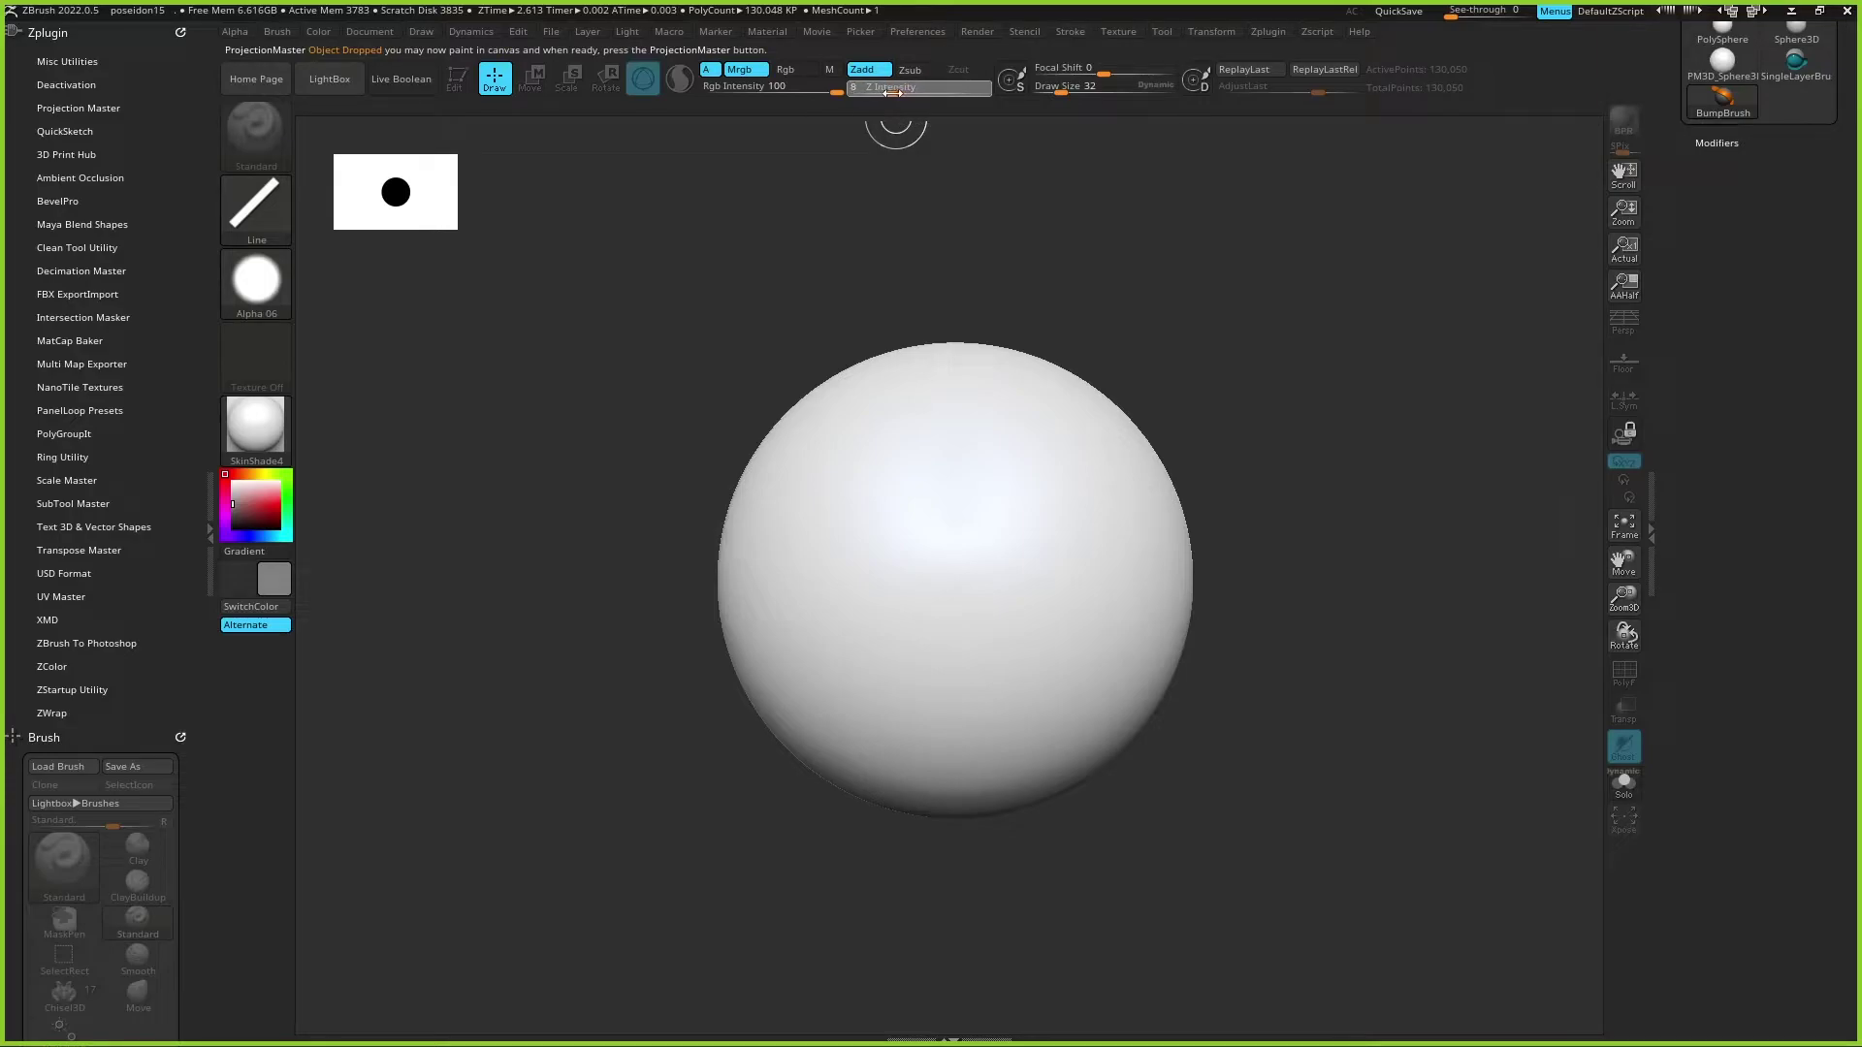
drag(675, 496, 1301, 494)
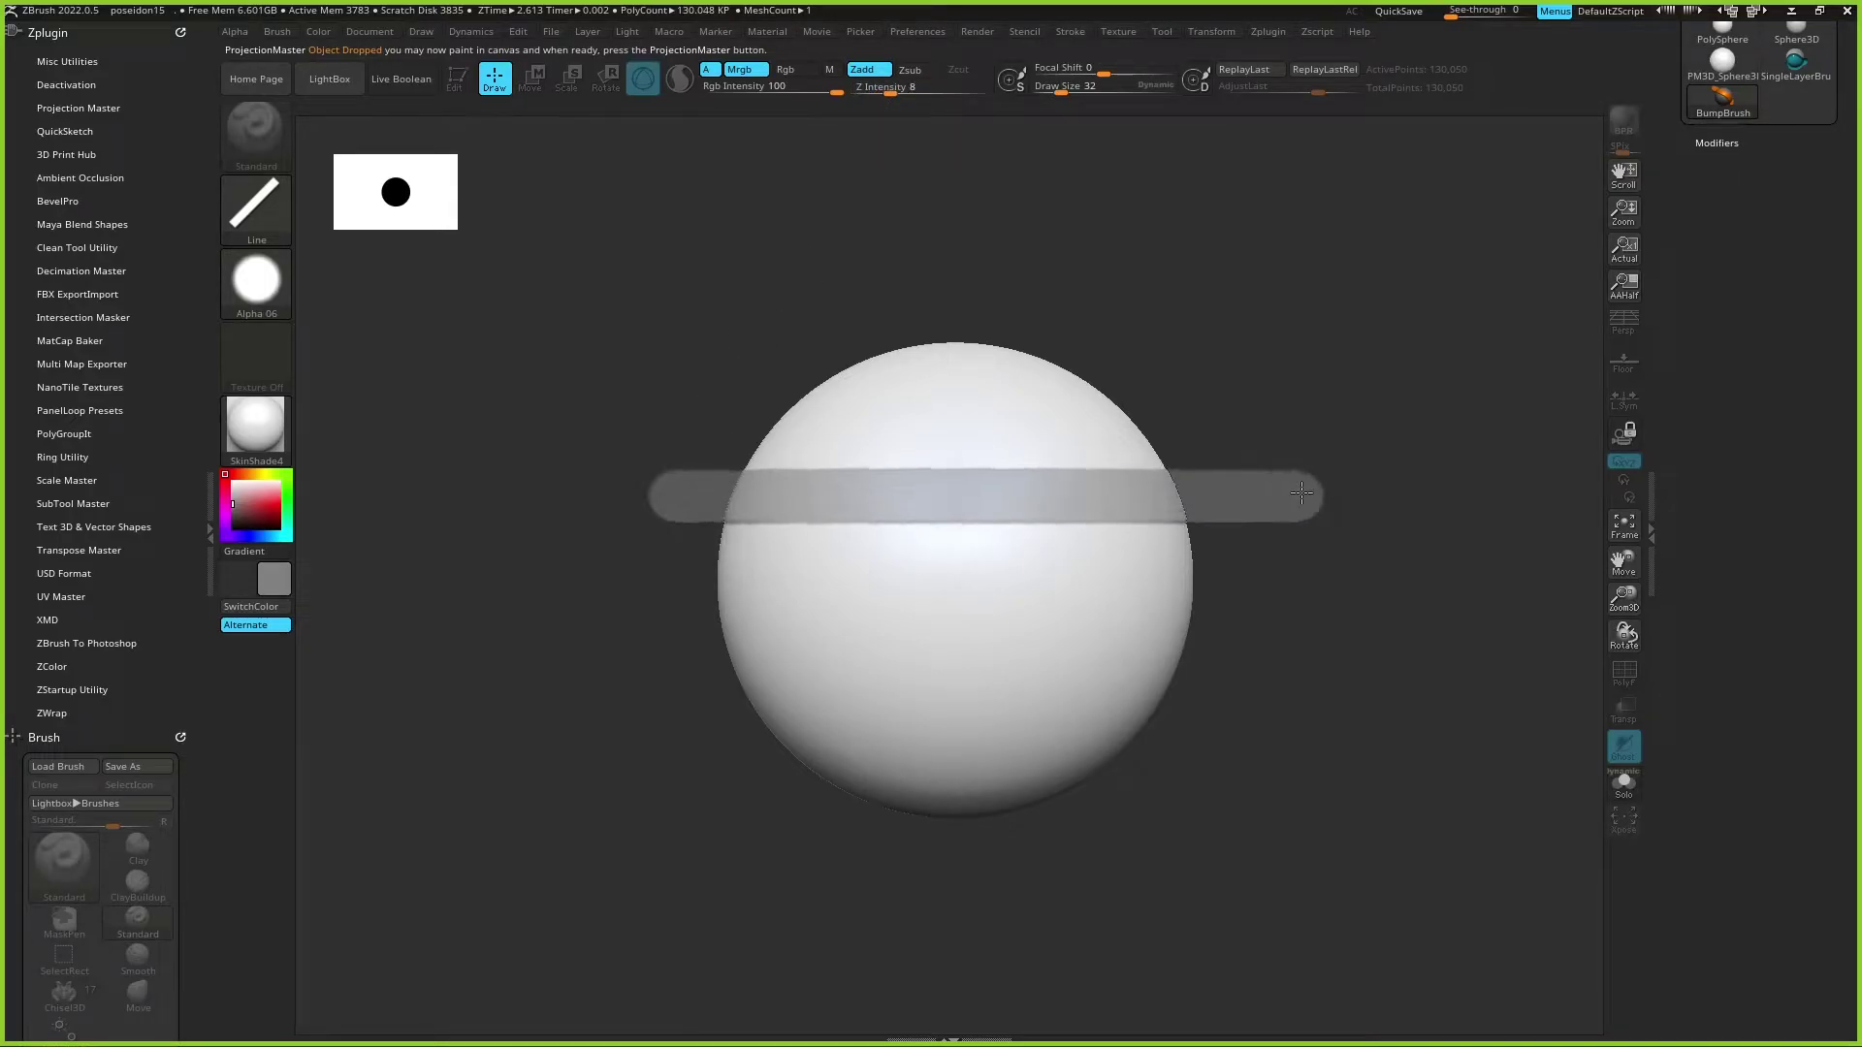
drag(652, 638, 1329, 636)
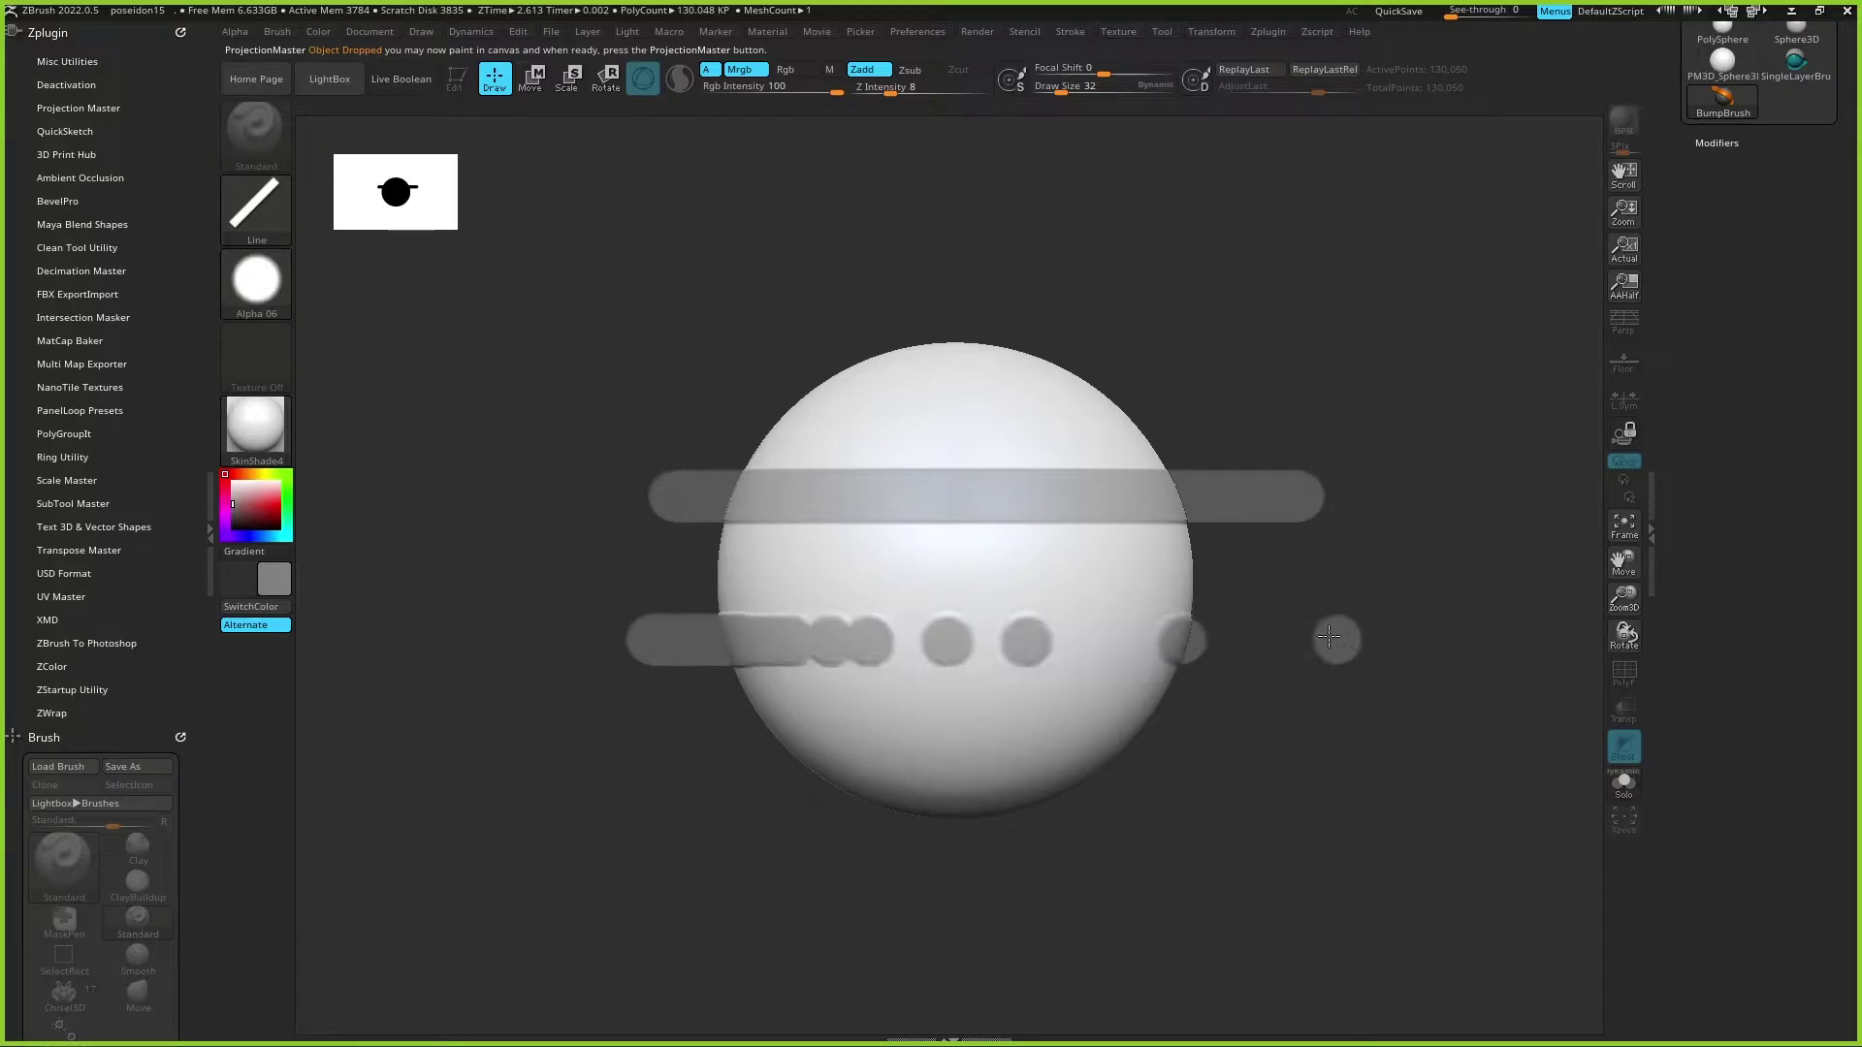
shift+drag(970, 299, 953, 900)
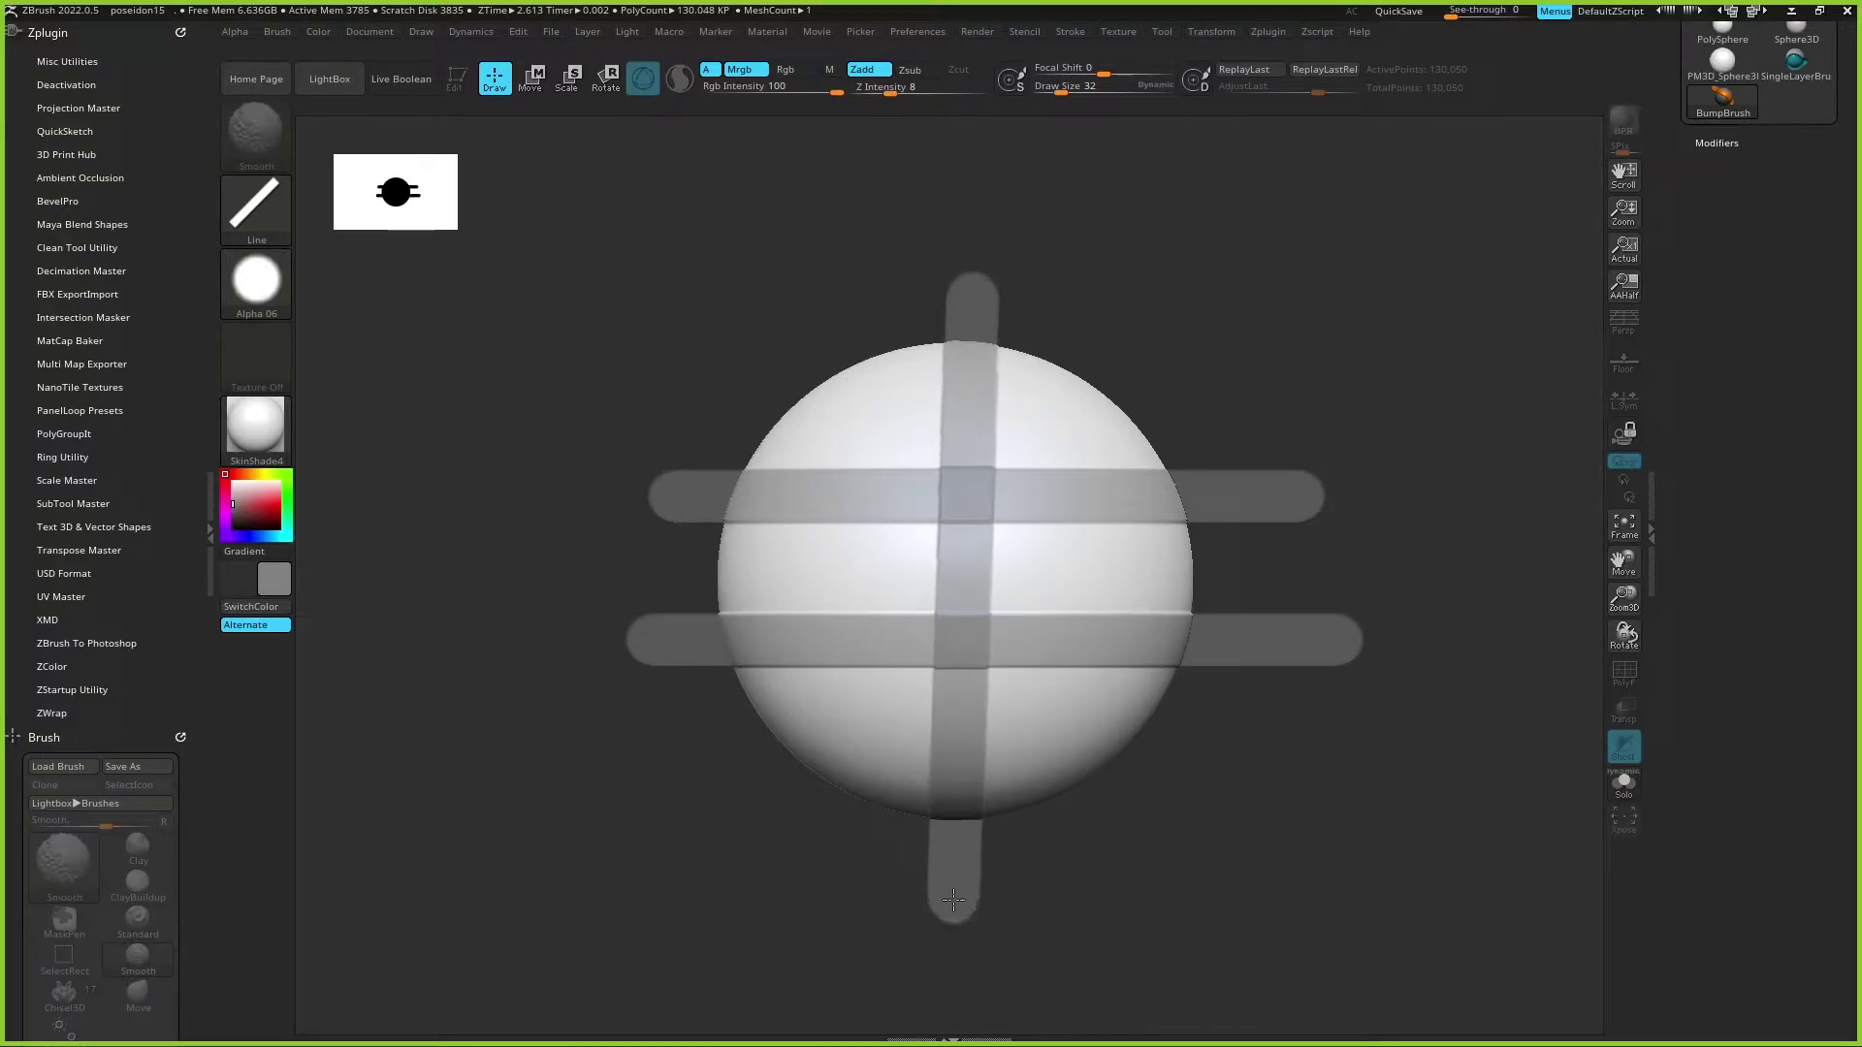
shift+drag(956, 902, 955, 897)
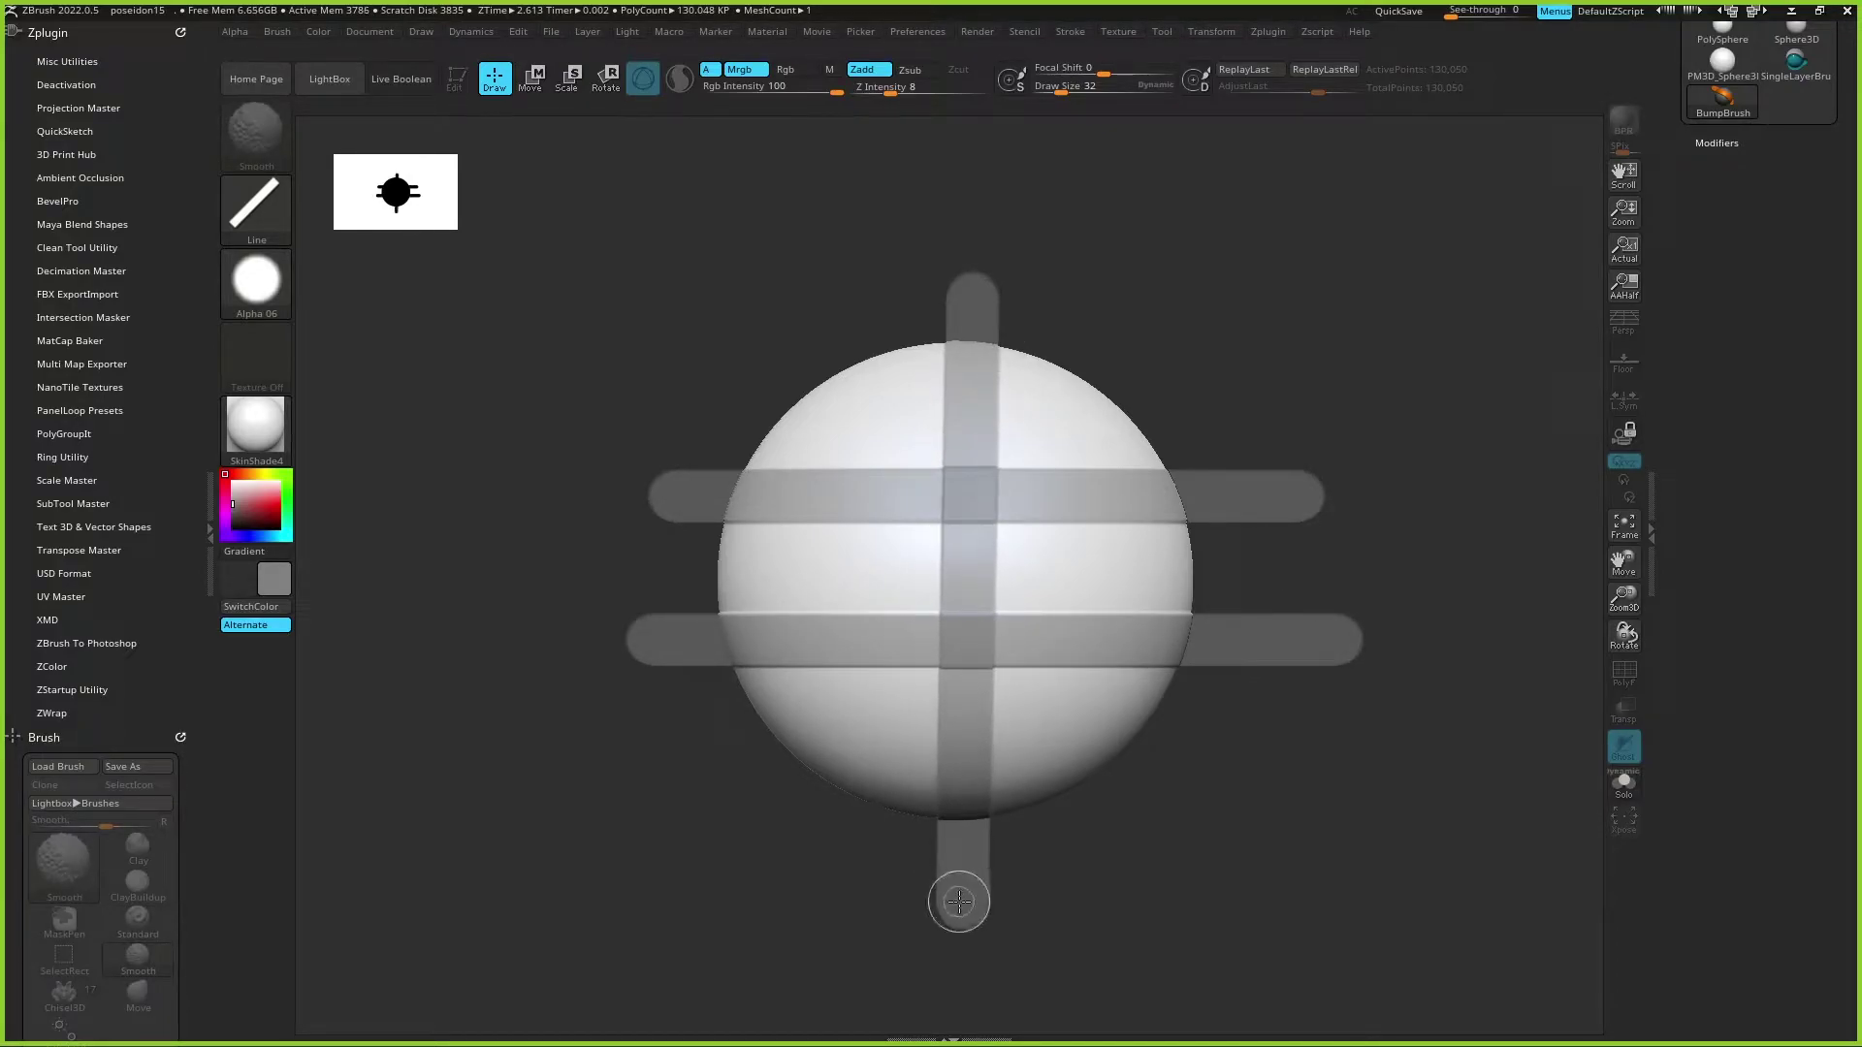
Step: Pick up the bands as geometry, rotate to inspect them, then revert to the smooth sphere
key(g)
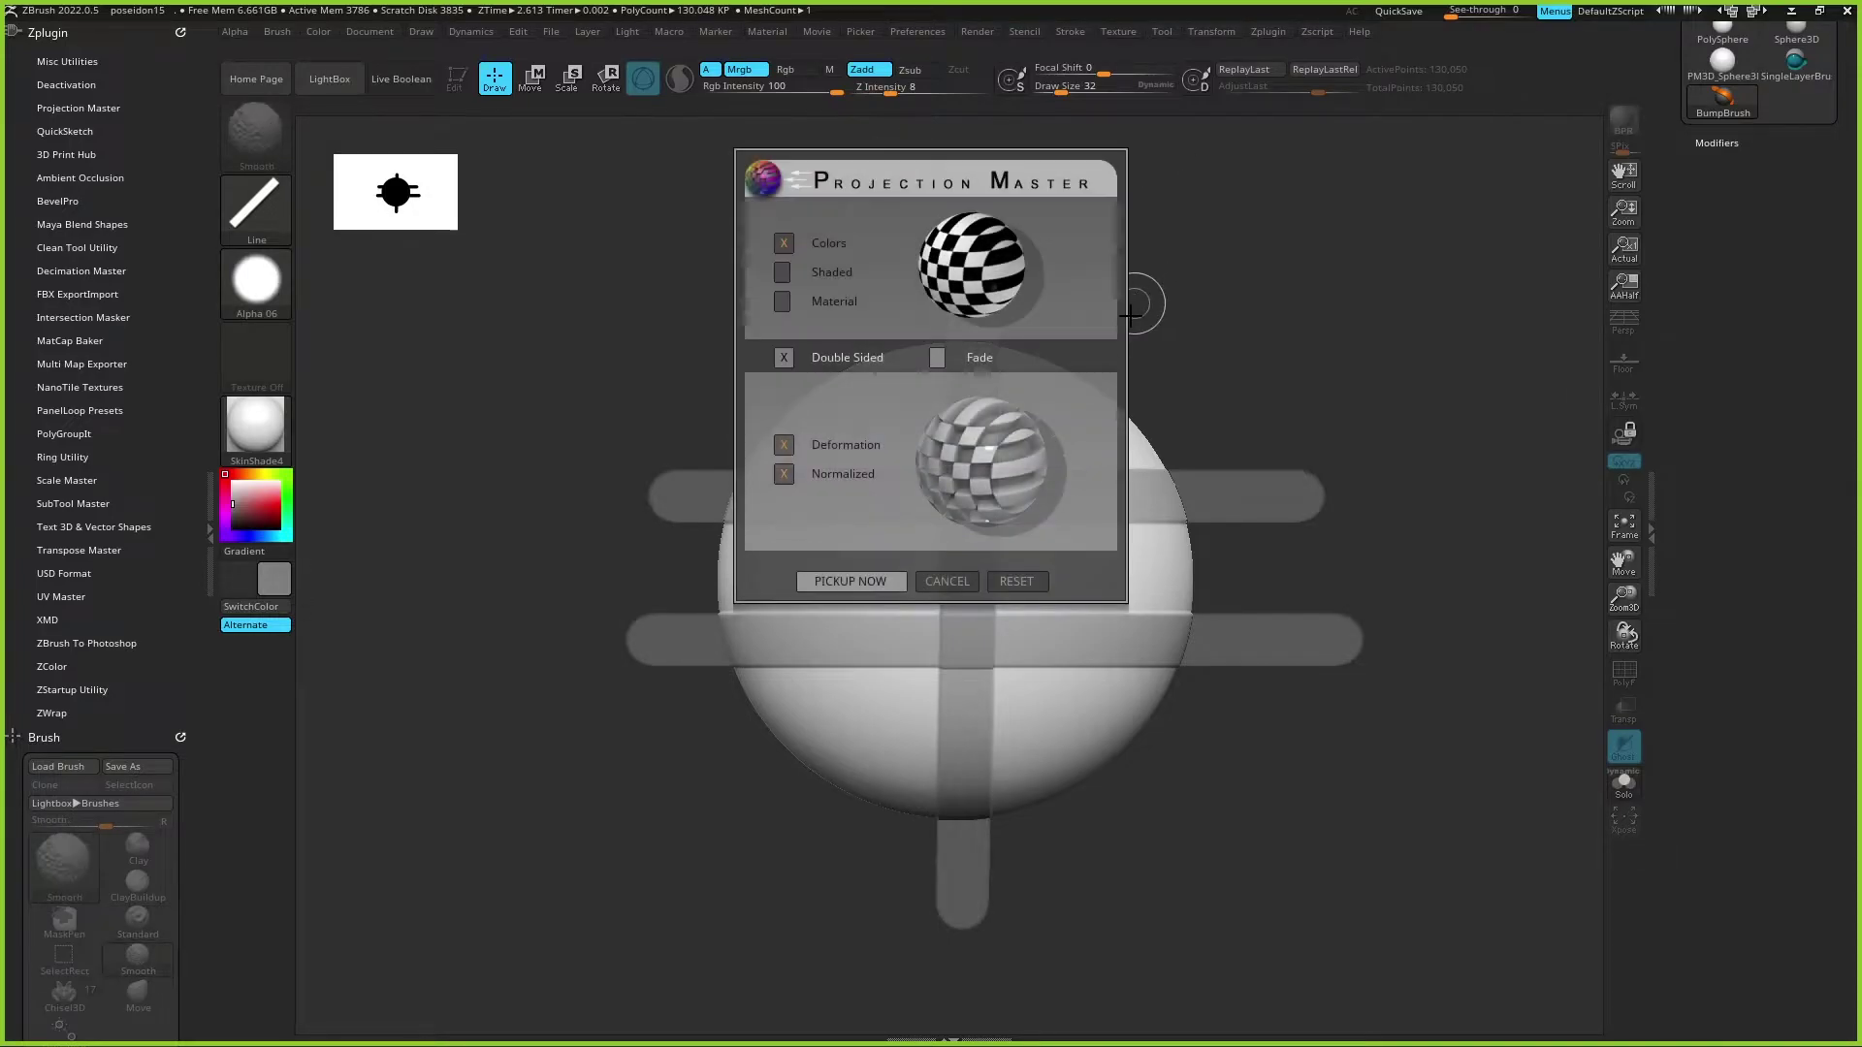
click(866, 583)
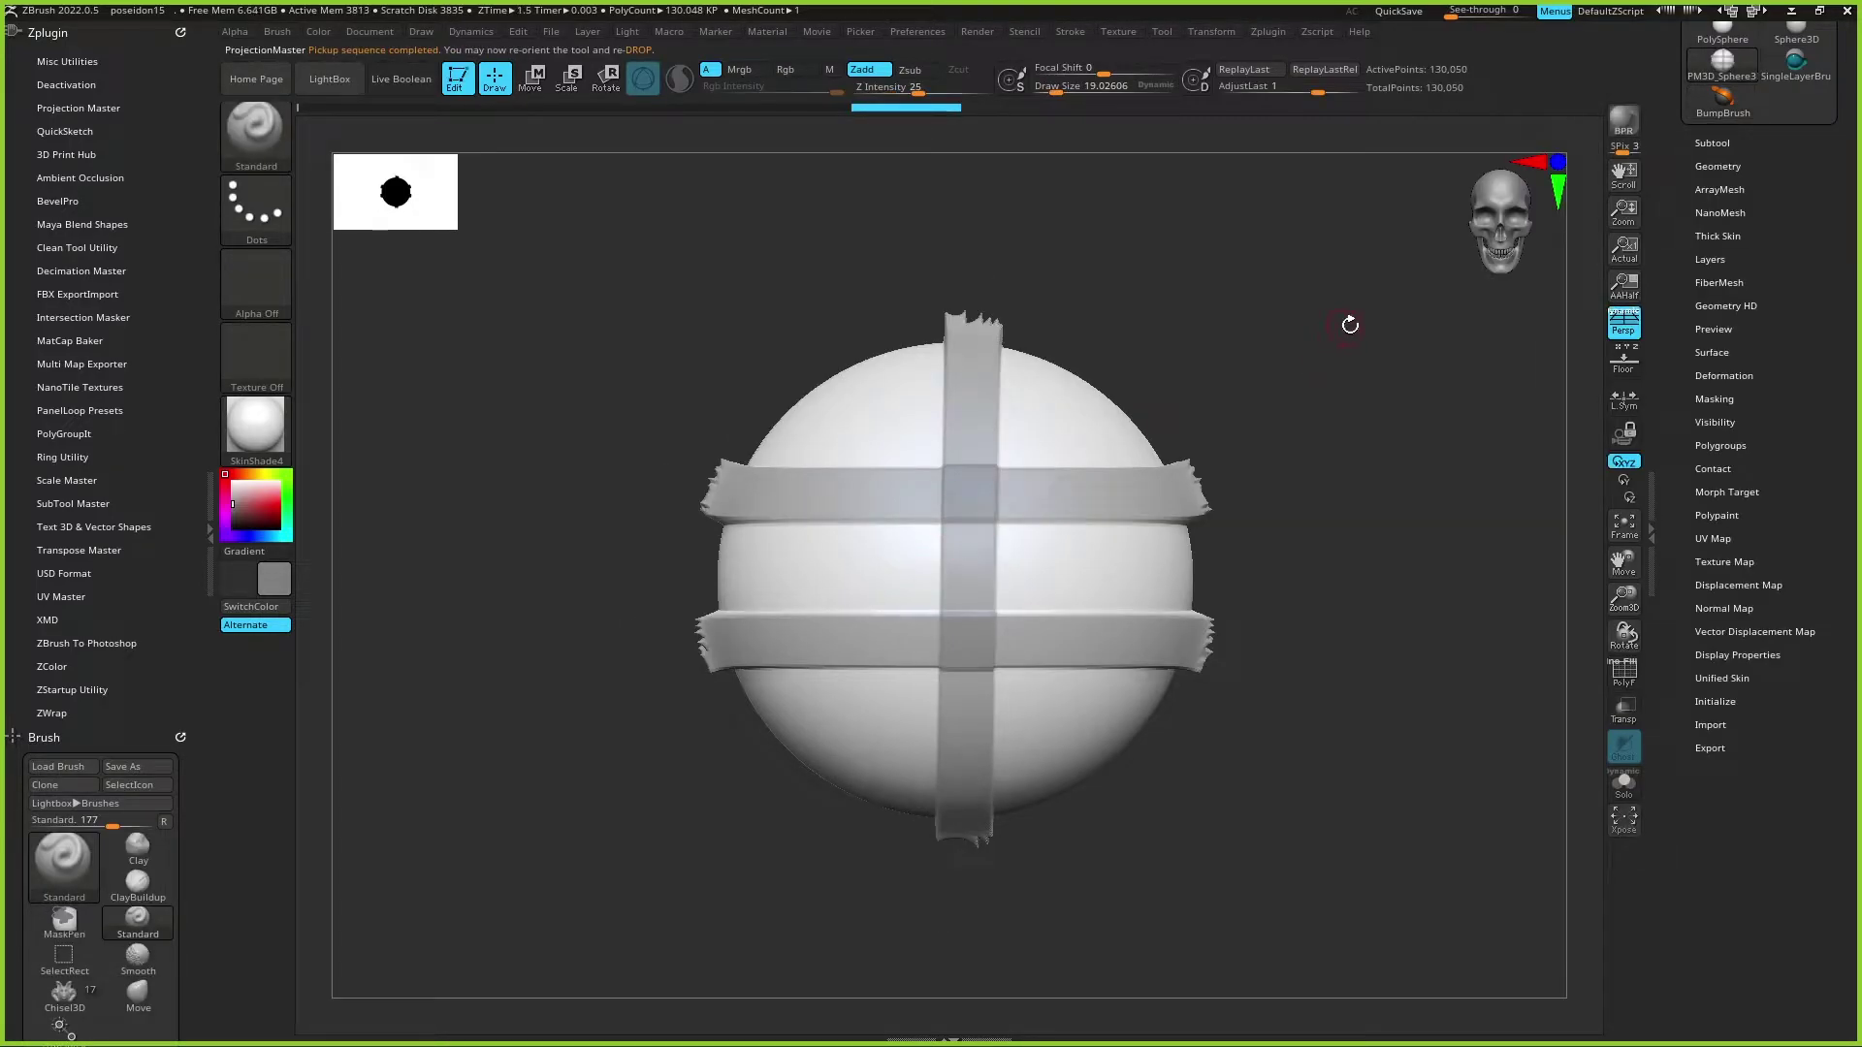
mouse_move(1351, 320)
mouse_down()
mouse_move(1301, 506)
mouse_move(1285, 477)
mouse_move(1098, 563)
mouse_up()
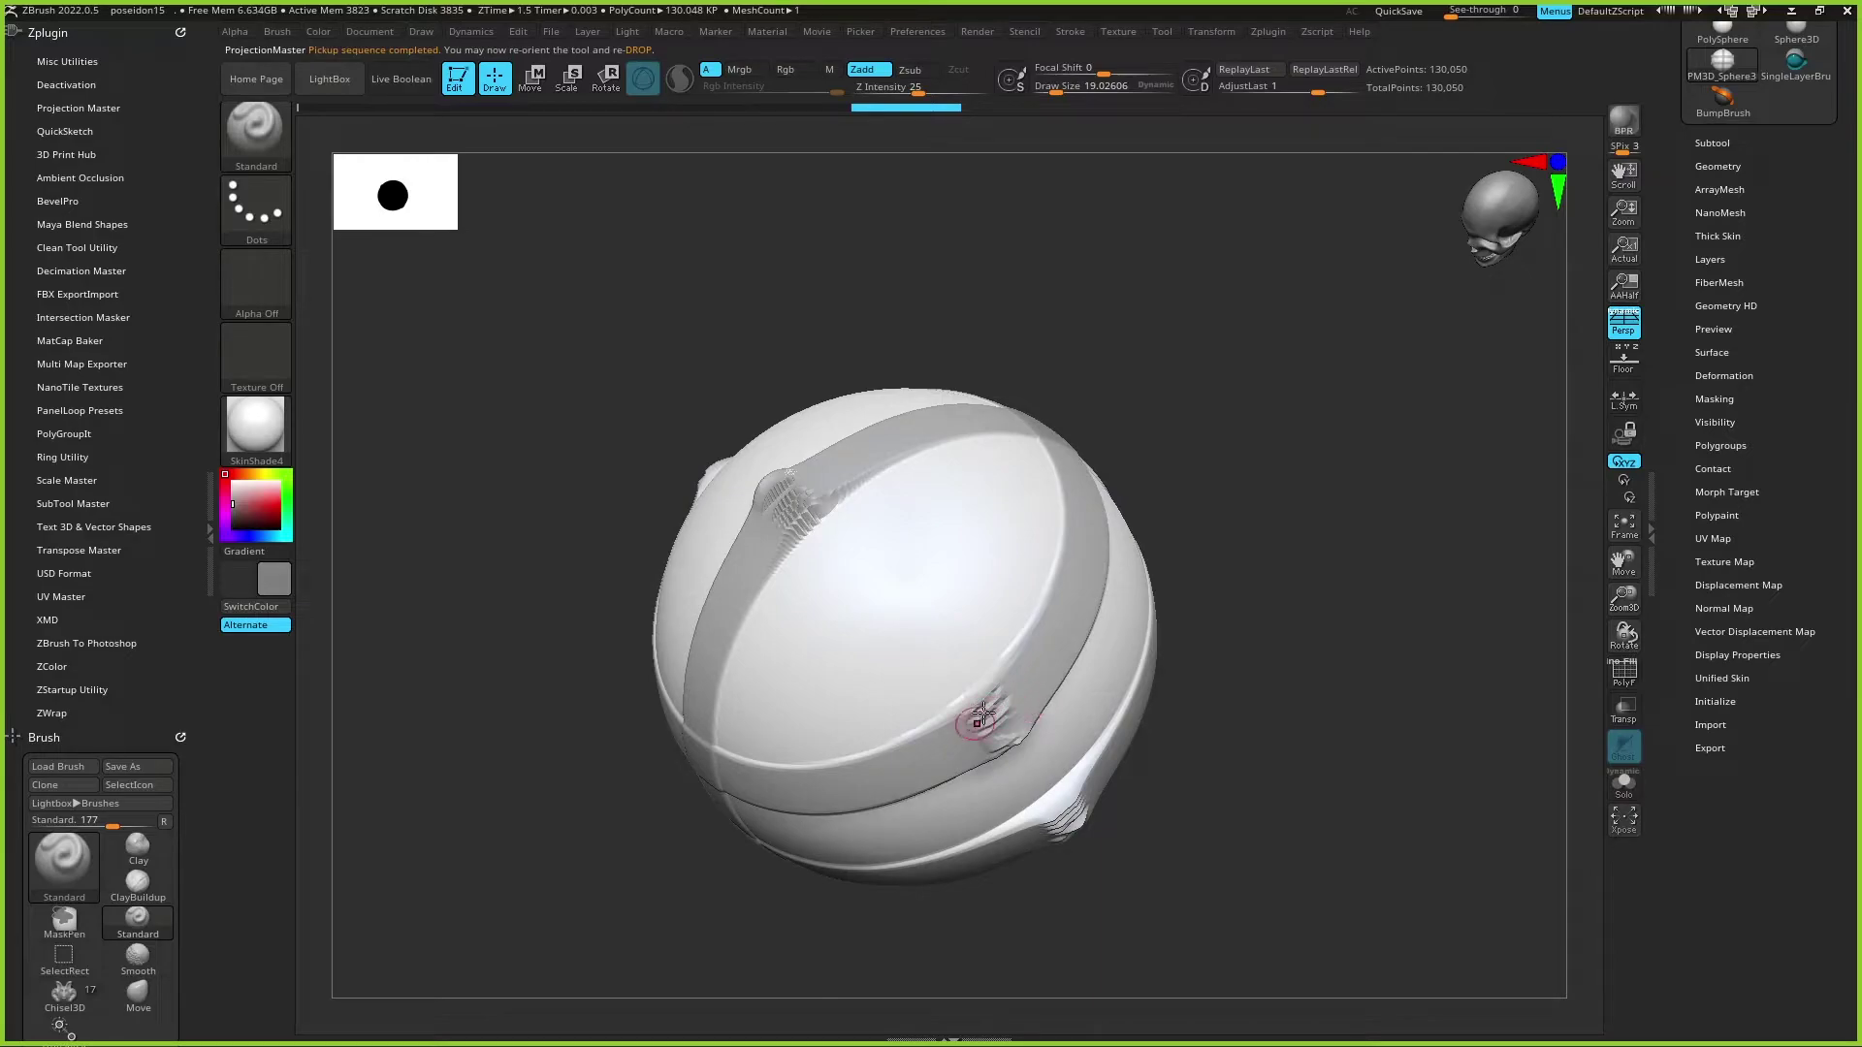
mouse_move(1292, 649)
mouse_down()
mouse_move(1339, 495)
mouse_move(1262, 494)
mouse_up()
key(ctrl)
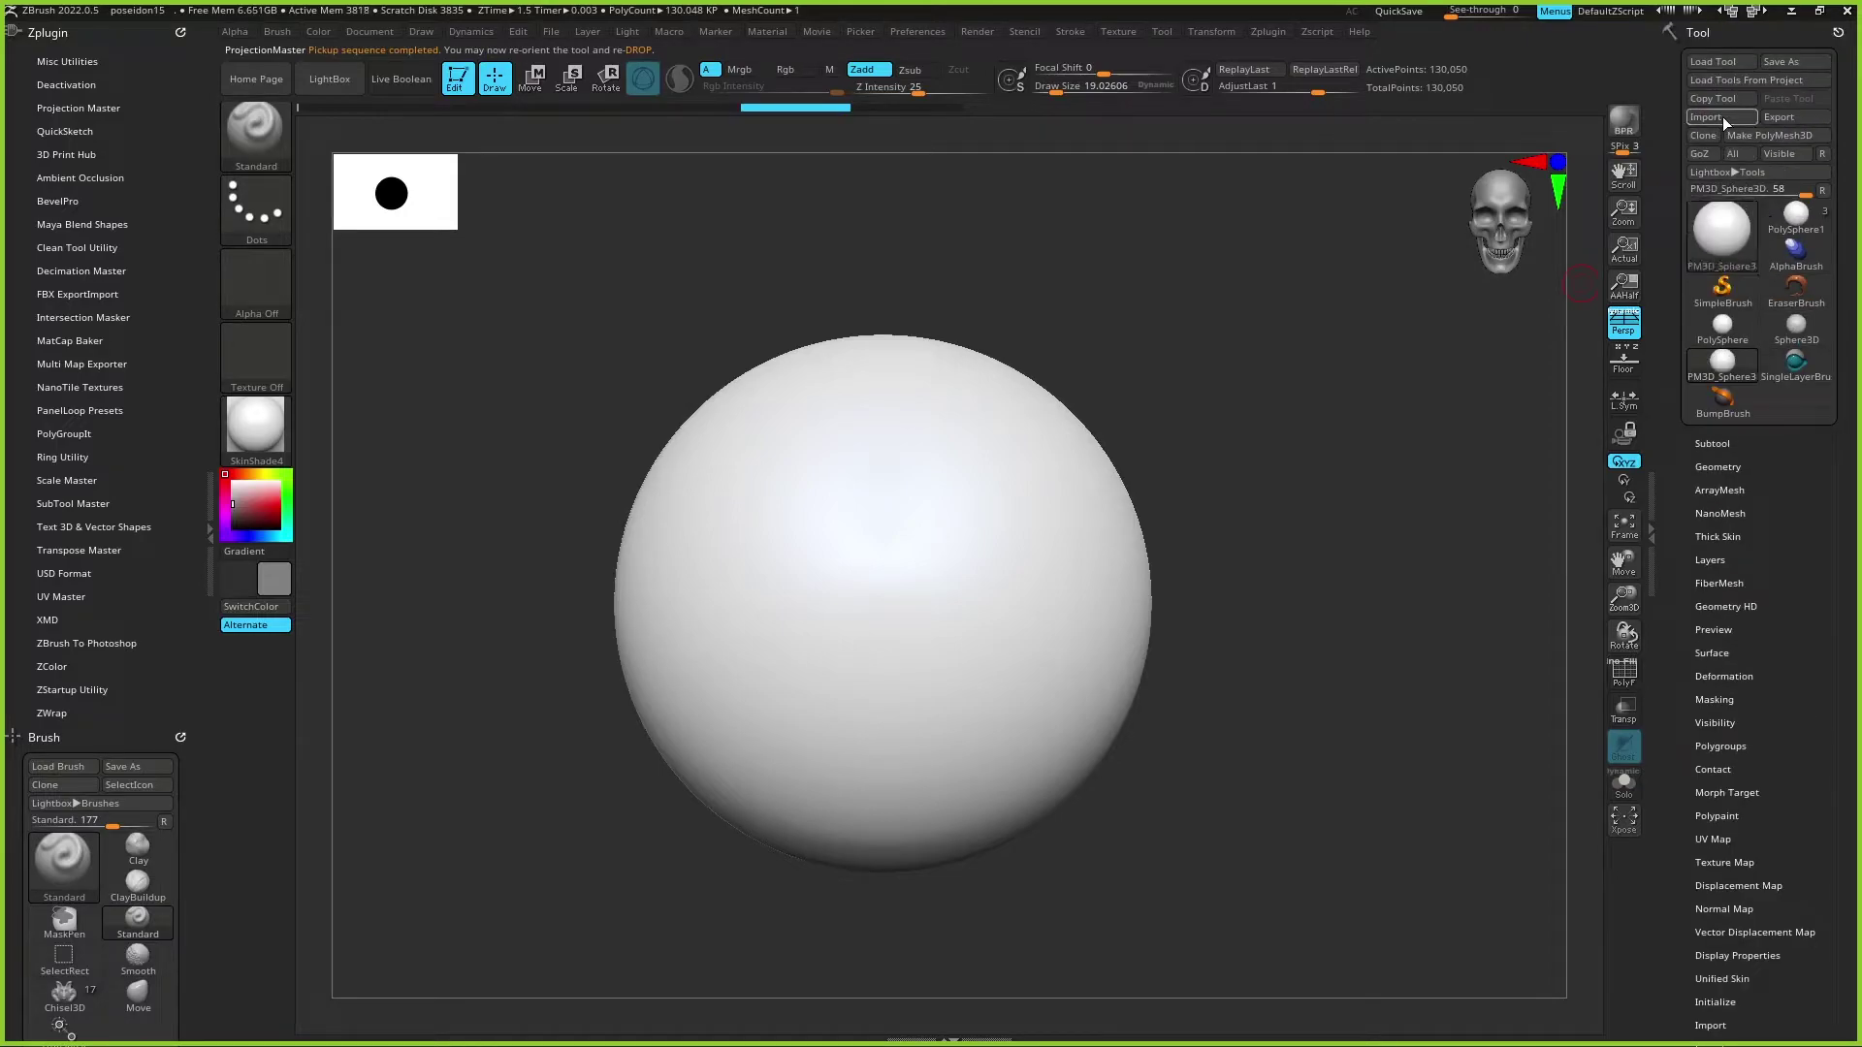
Step: Swap the sphere for Cube3D and convert it with Make PolyMesh3D
click(1712, 238)
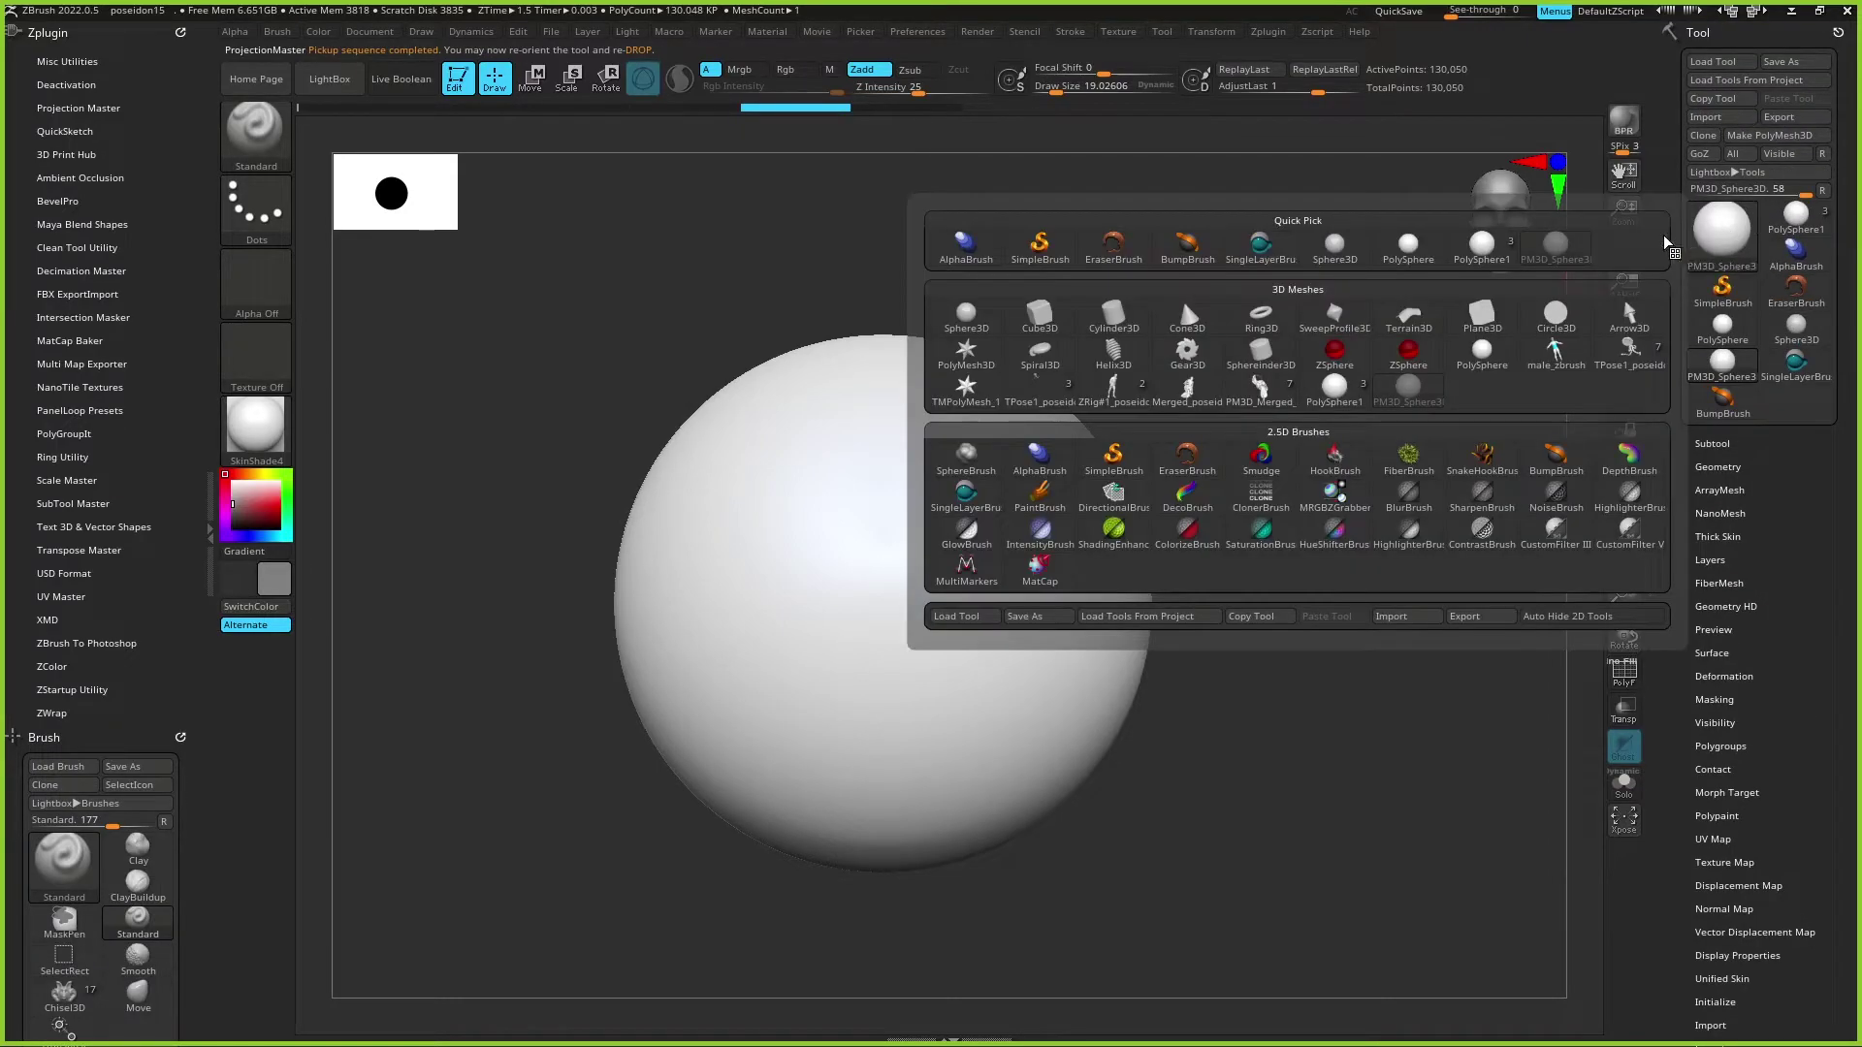
click(1049, 315)
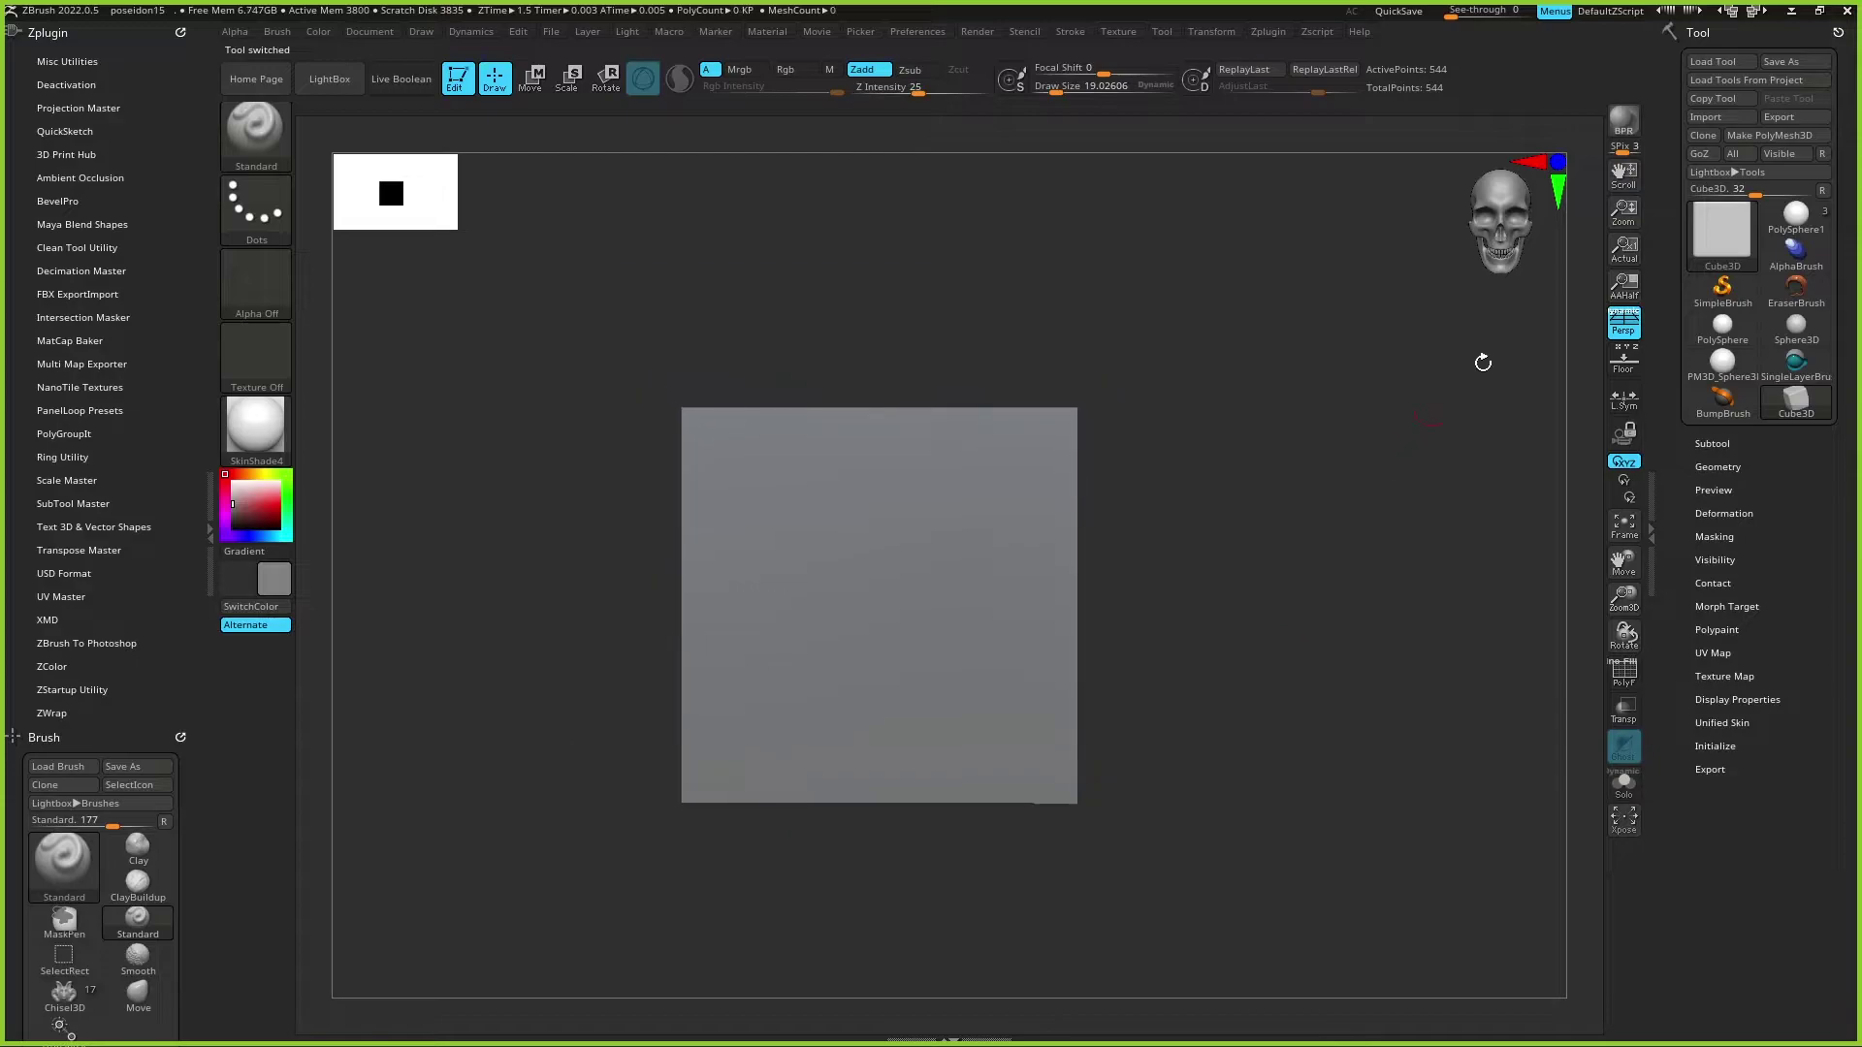
click(1769, 135)
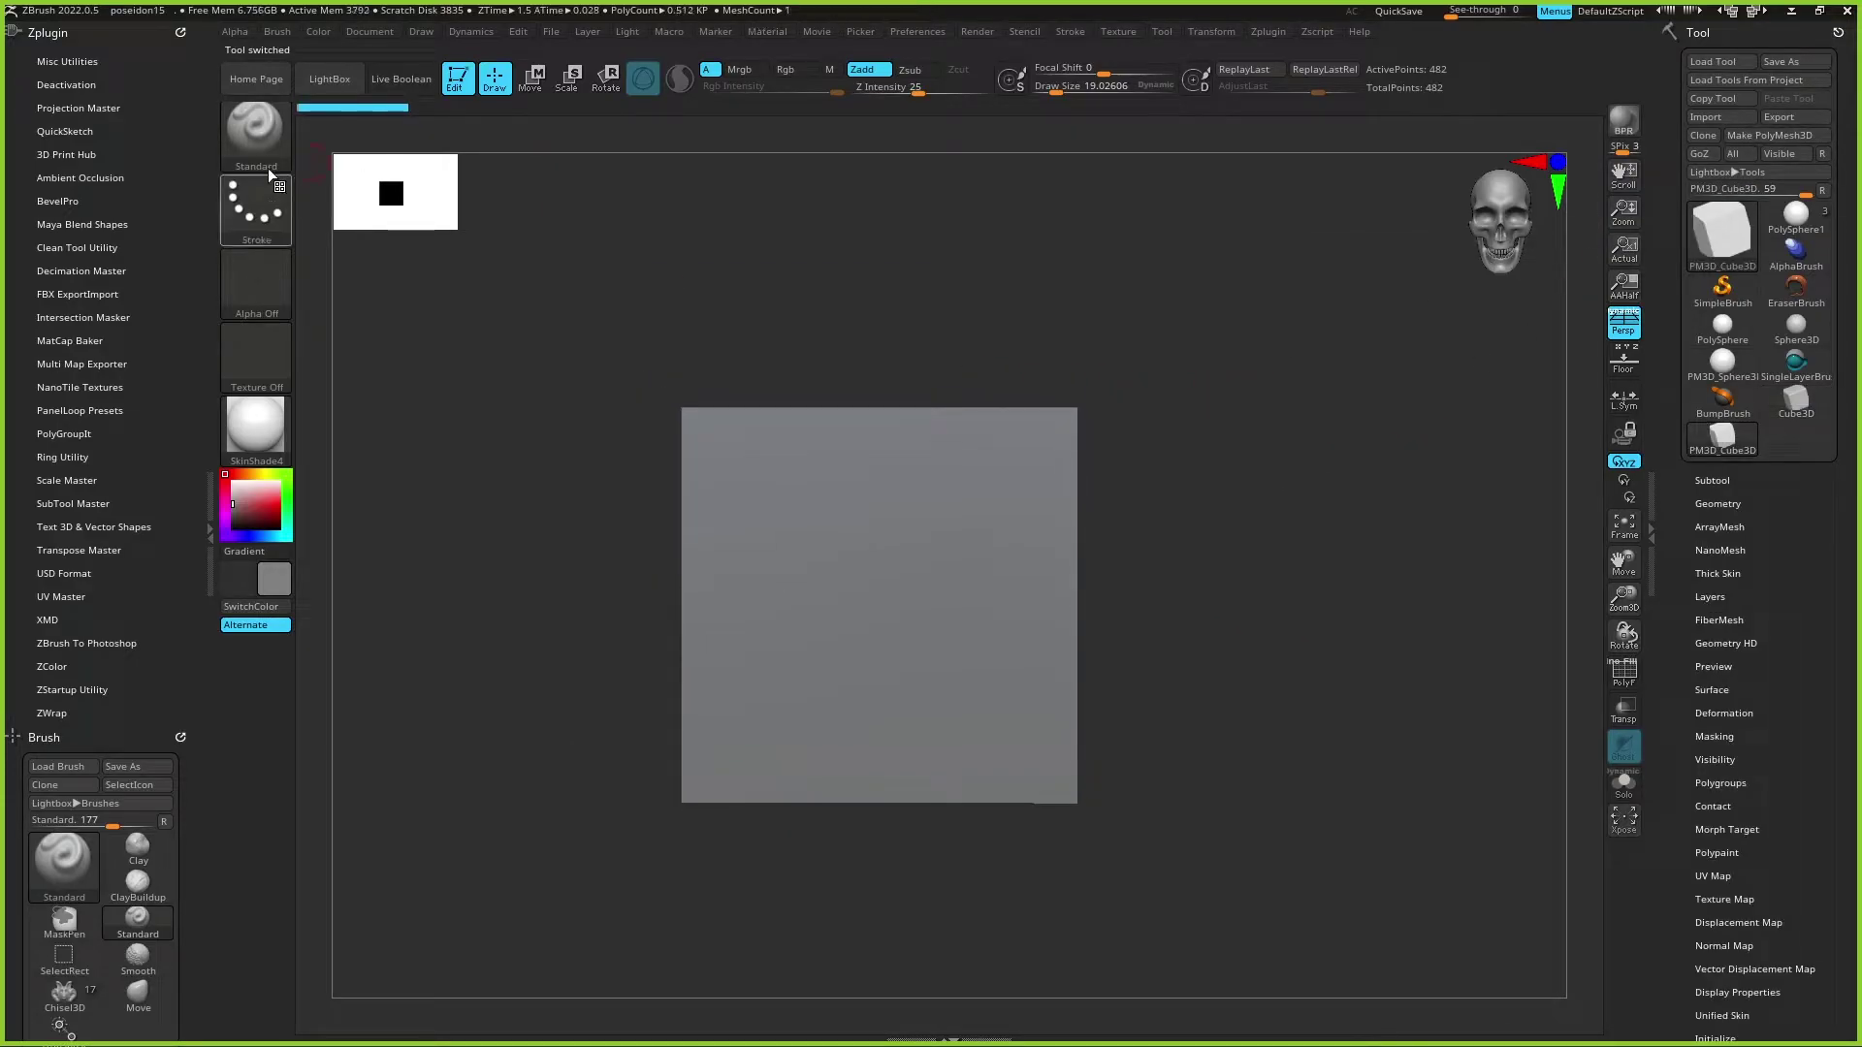
Step: Scale the cube with the Move gizmo, stretching it upward and narrowing its width
click(528, 81)
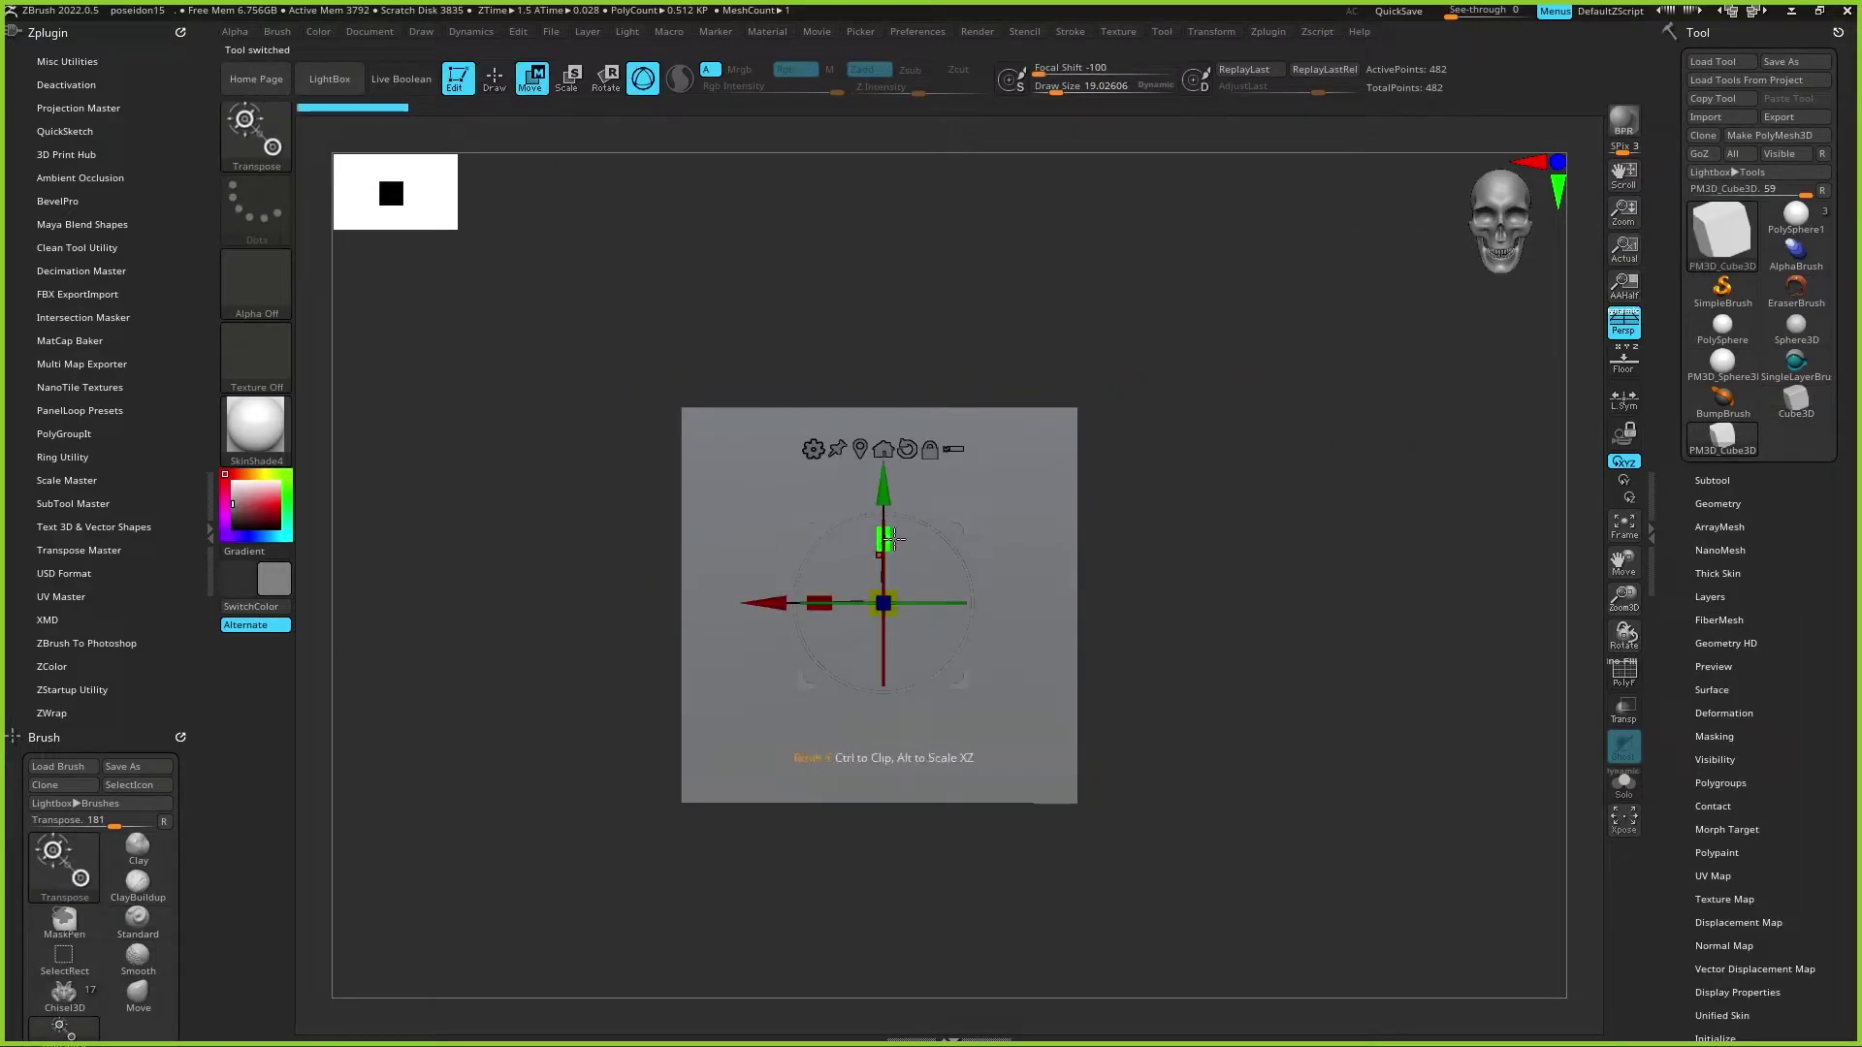
drag(883, 540, 931, 410)
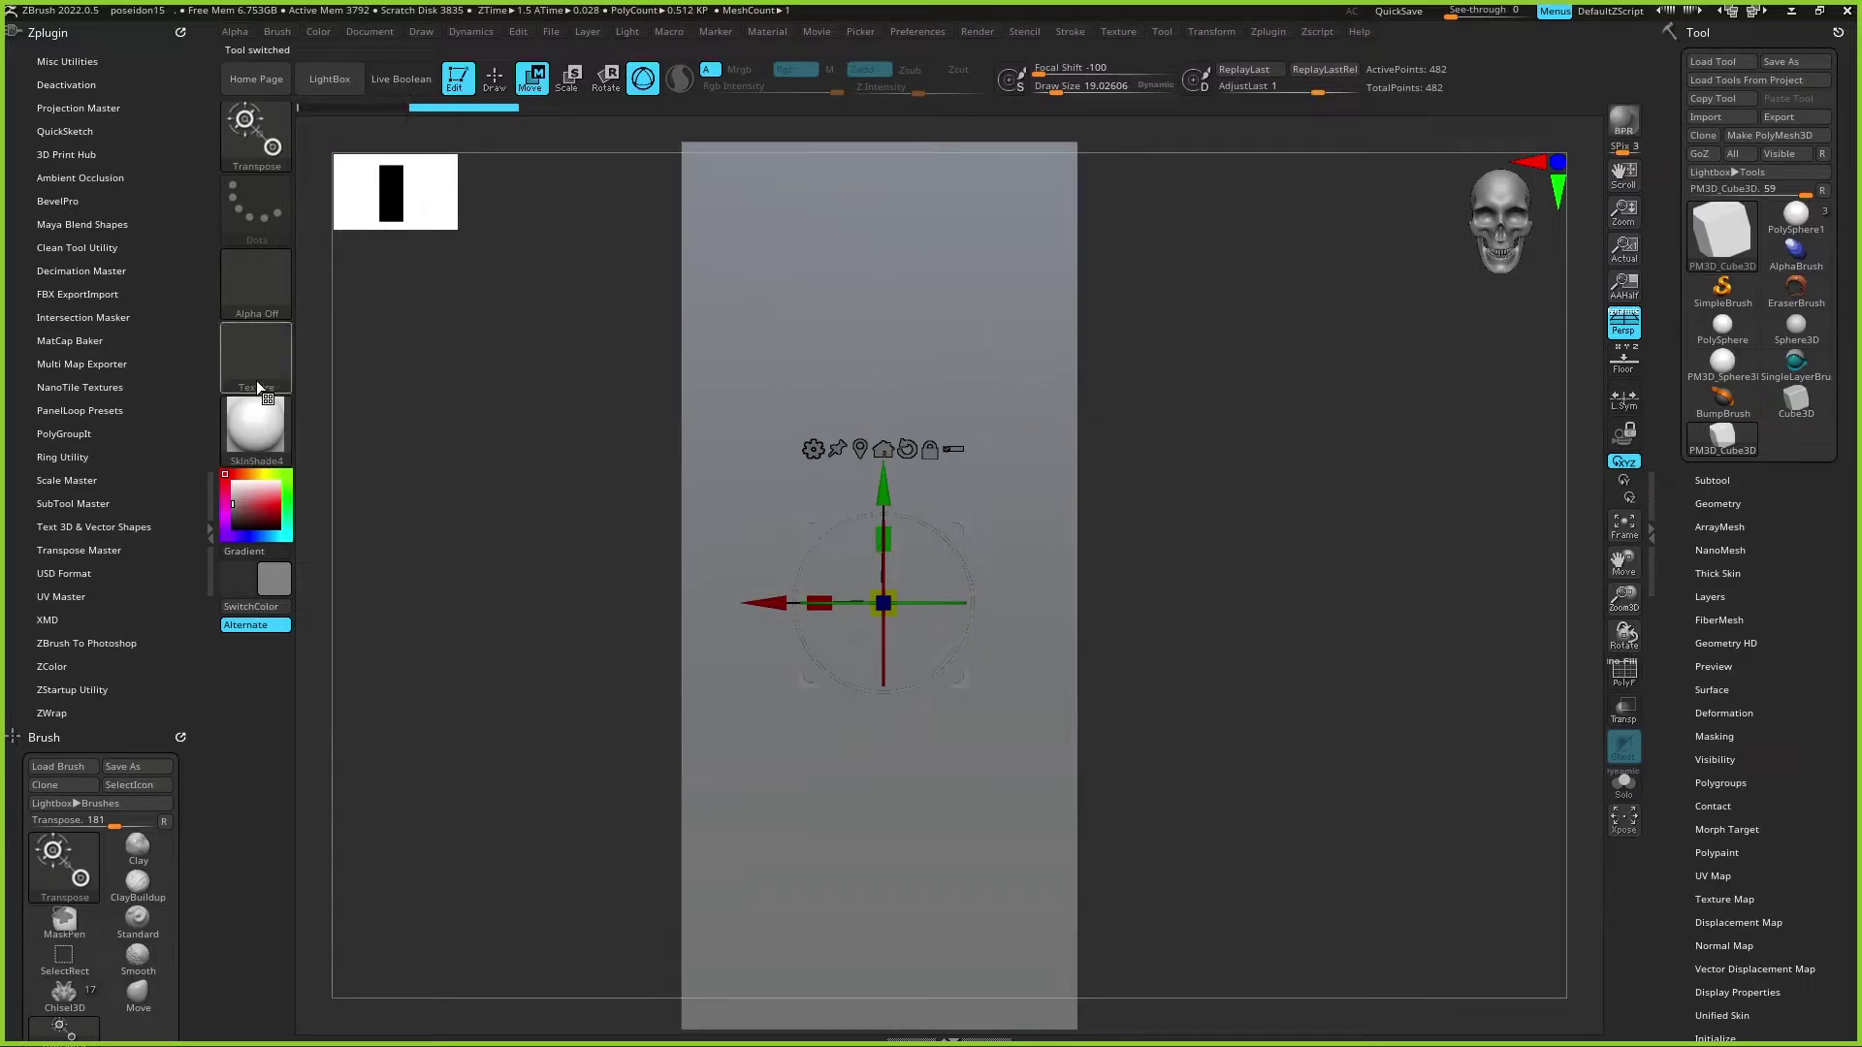
mouse_move(1051, 397)
mouse_down()
mouse_move(1292, 420)
mouse_move(1242, 486)
mouse_move(1145, 490)
mouse_up()
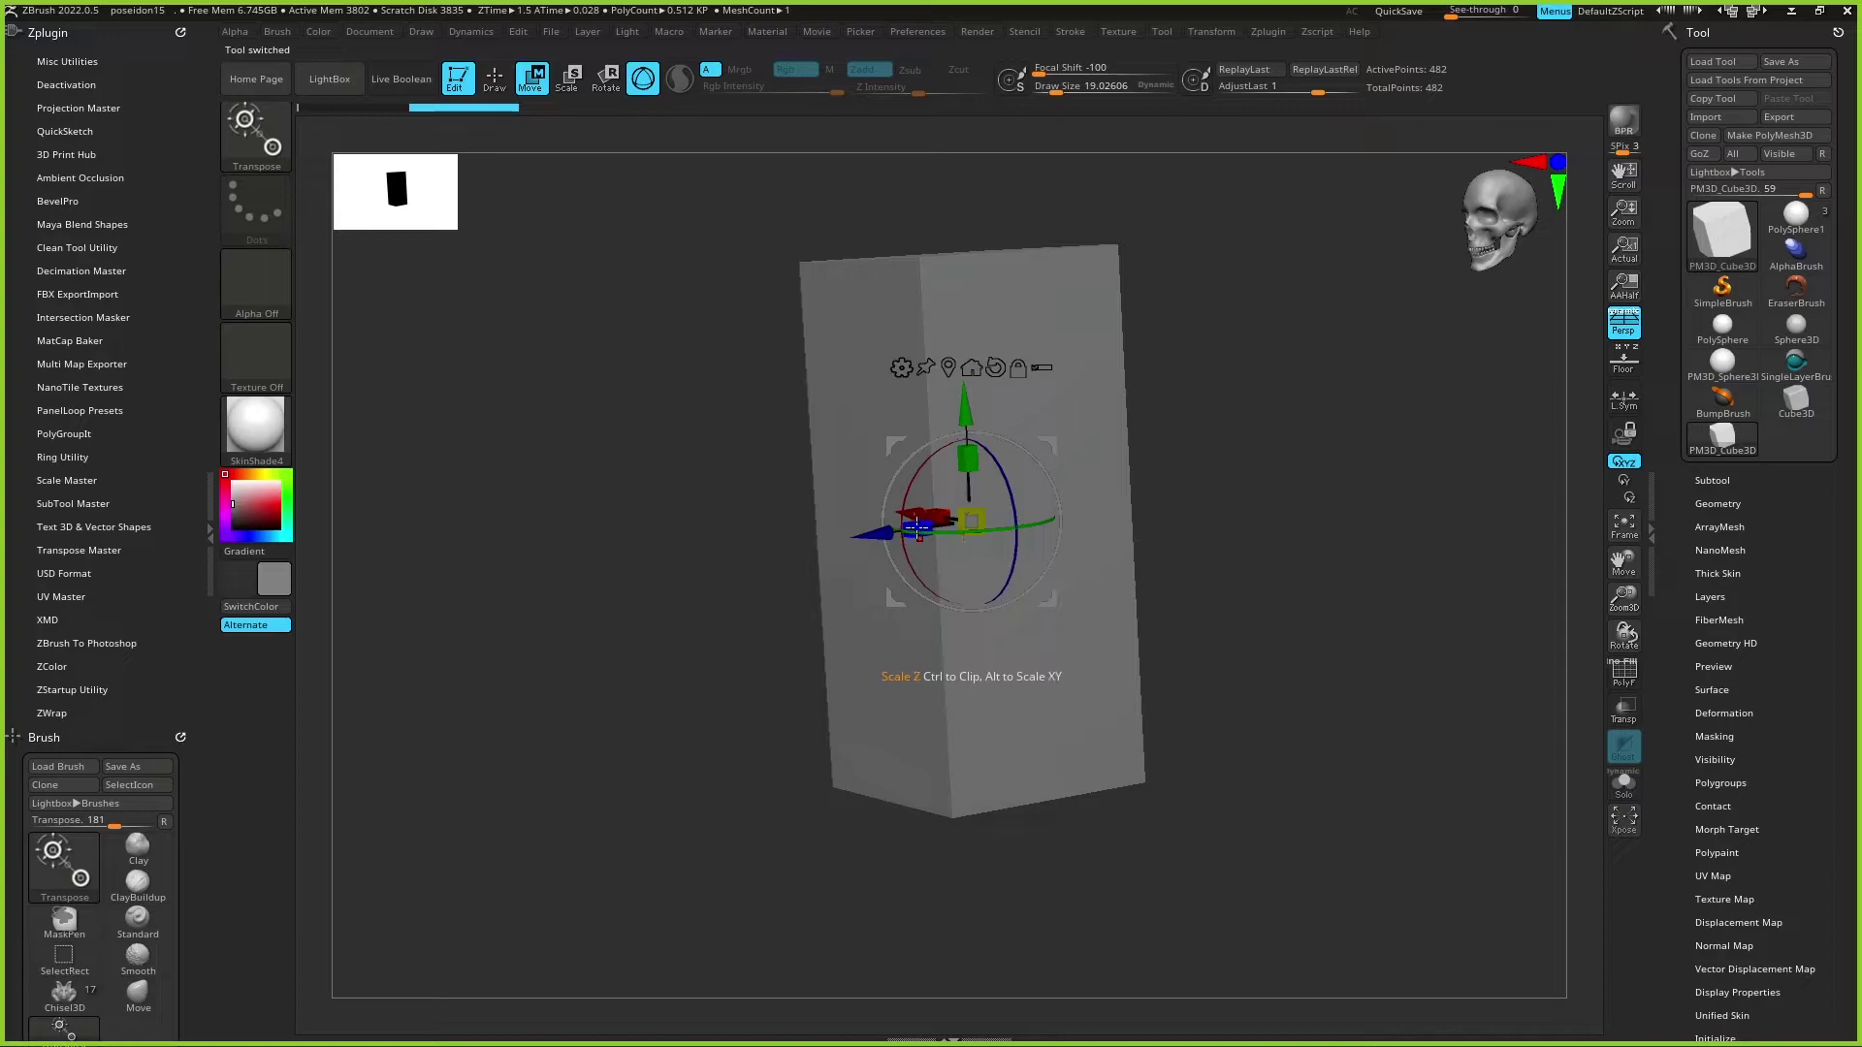
shift+right_drag(917, 527, 939, 511)
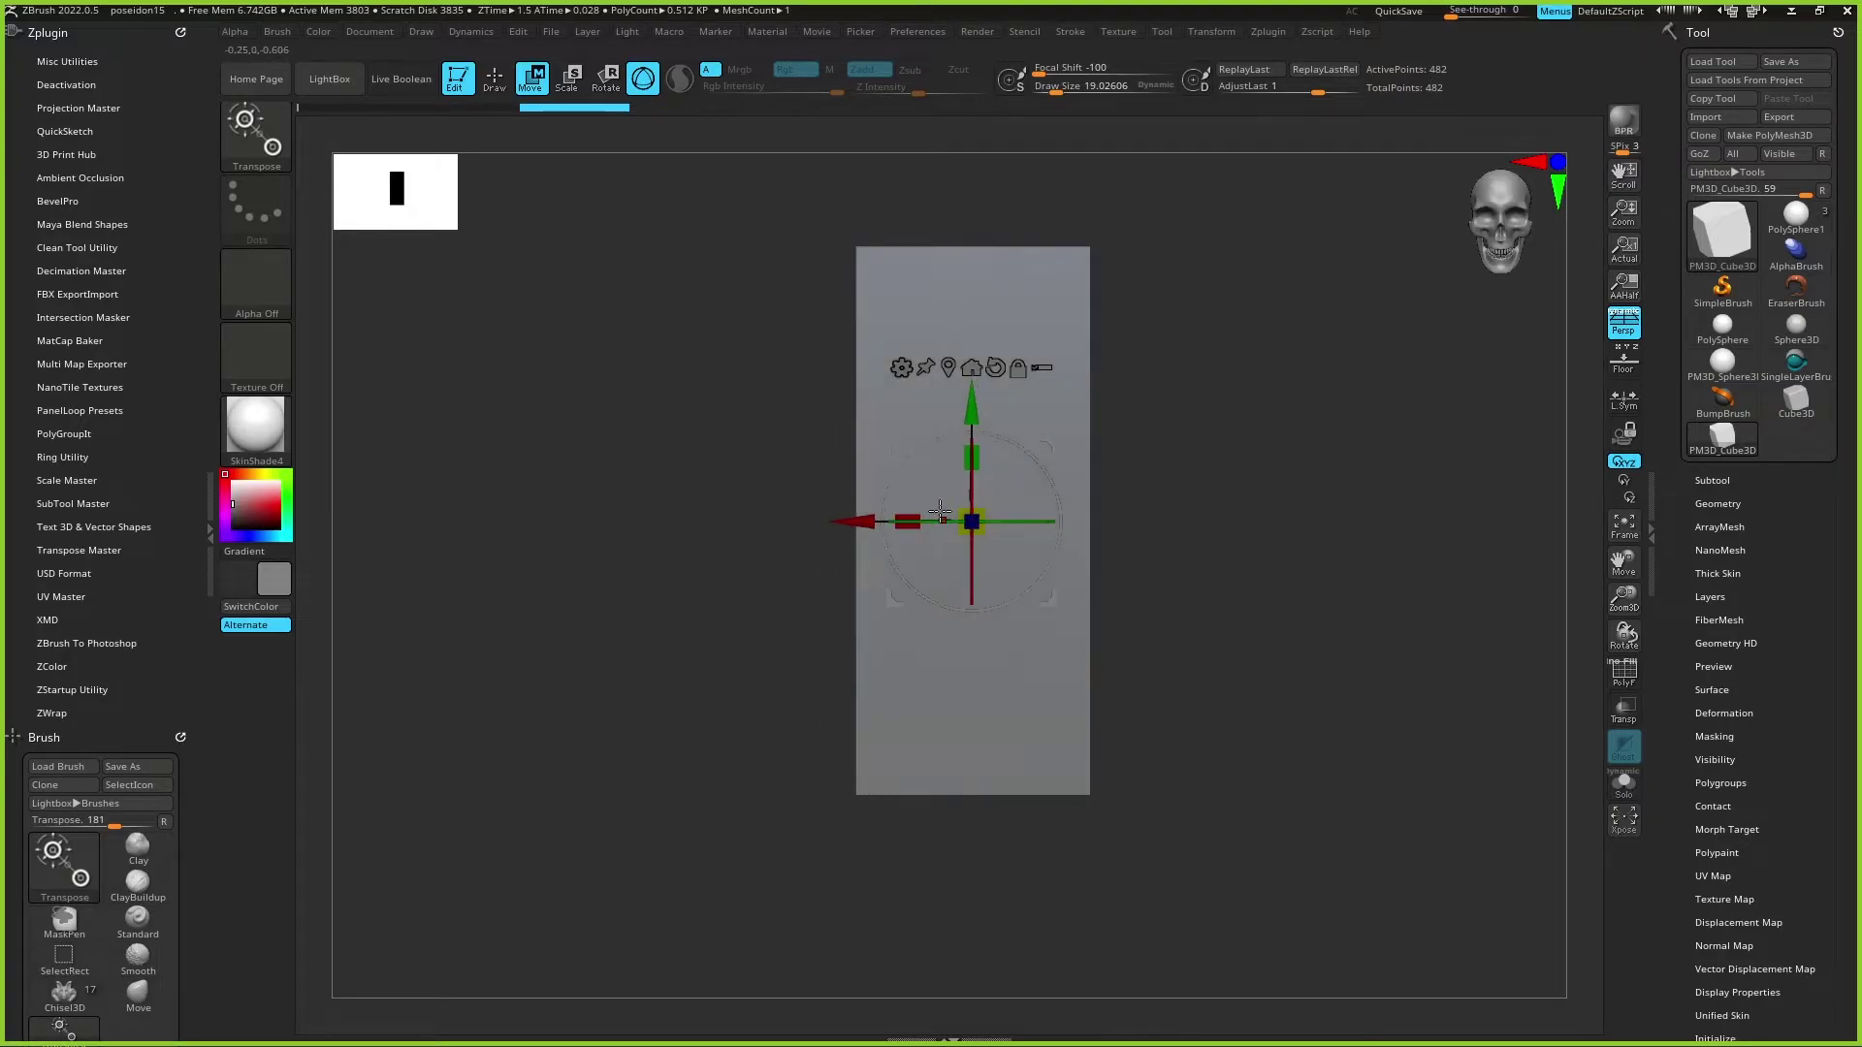
drag(908, 521, 960, 521)
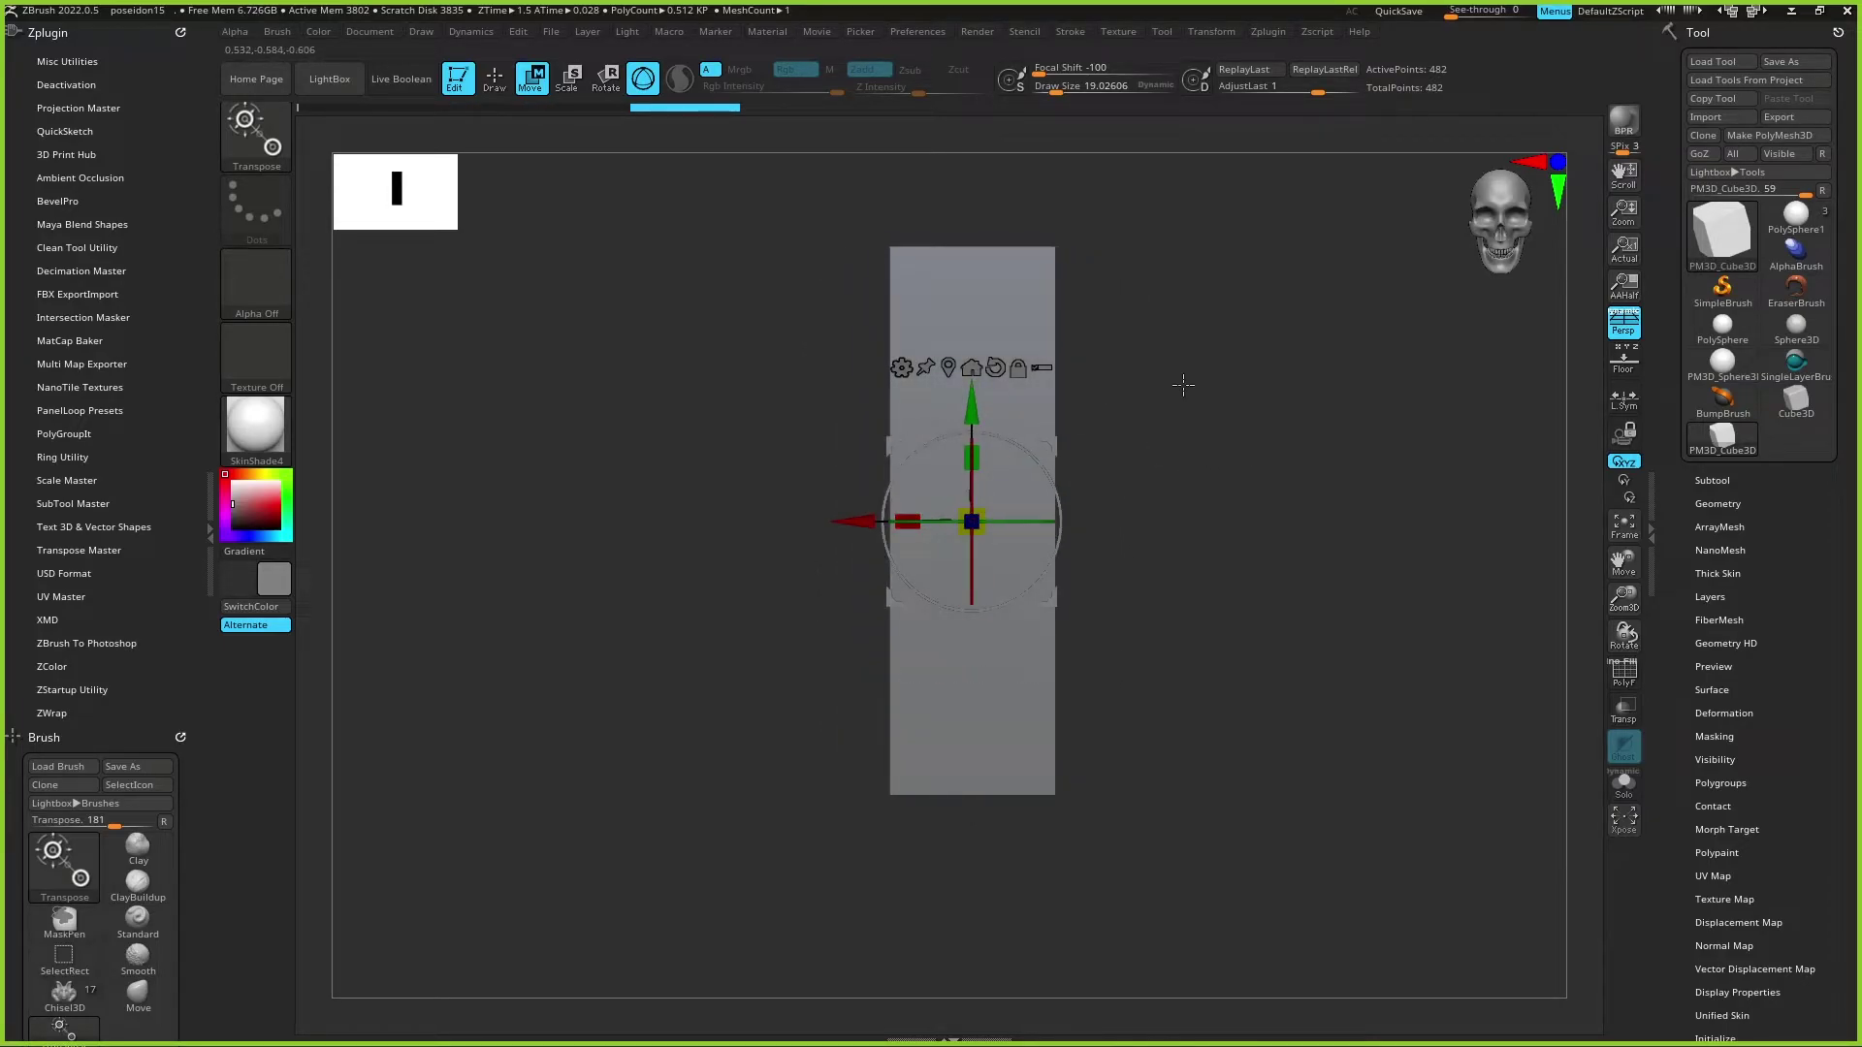
Step: Return to Draw mode, frame the bar, and set its colour to white
click(495, 82)
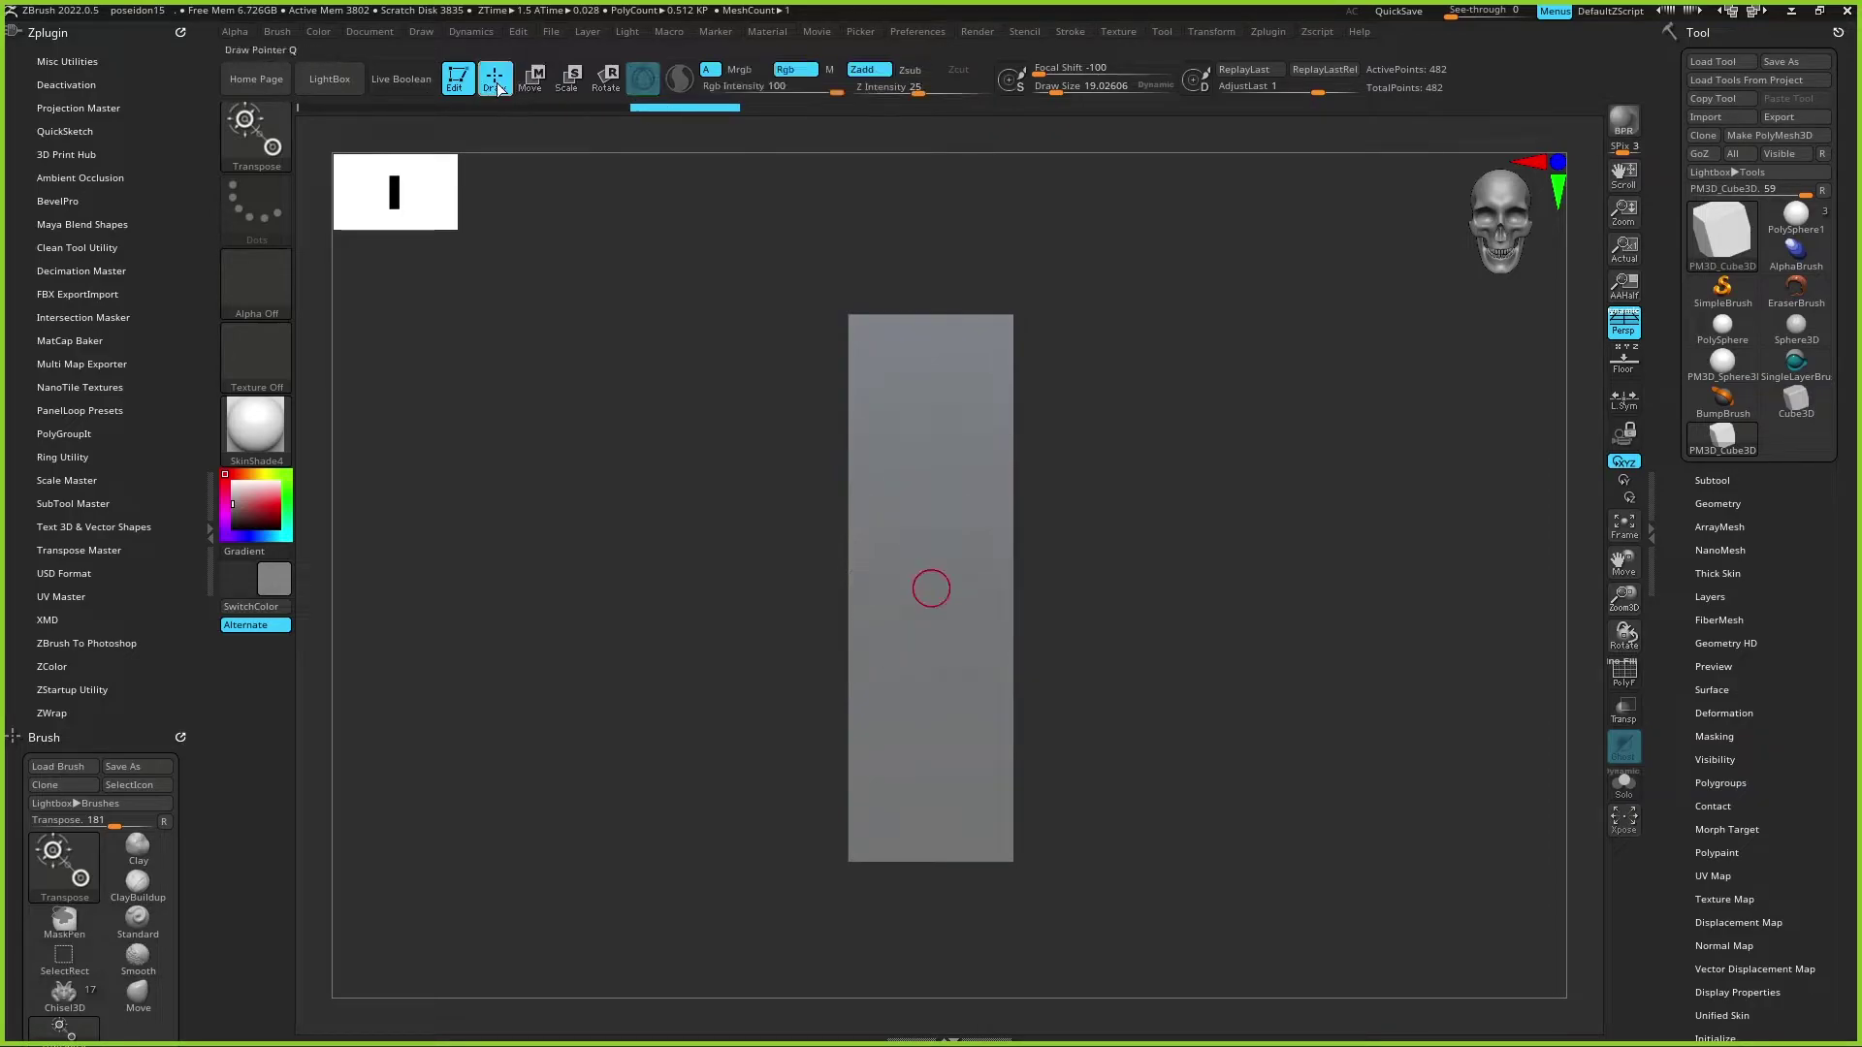
key(f)
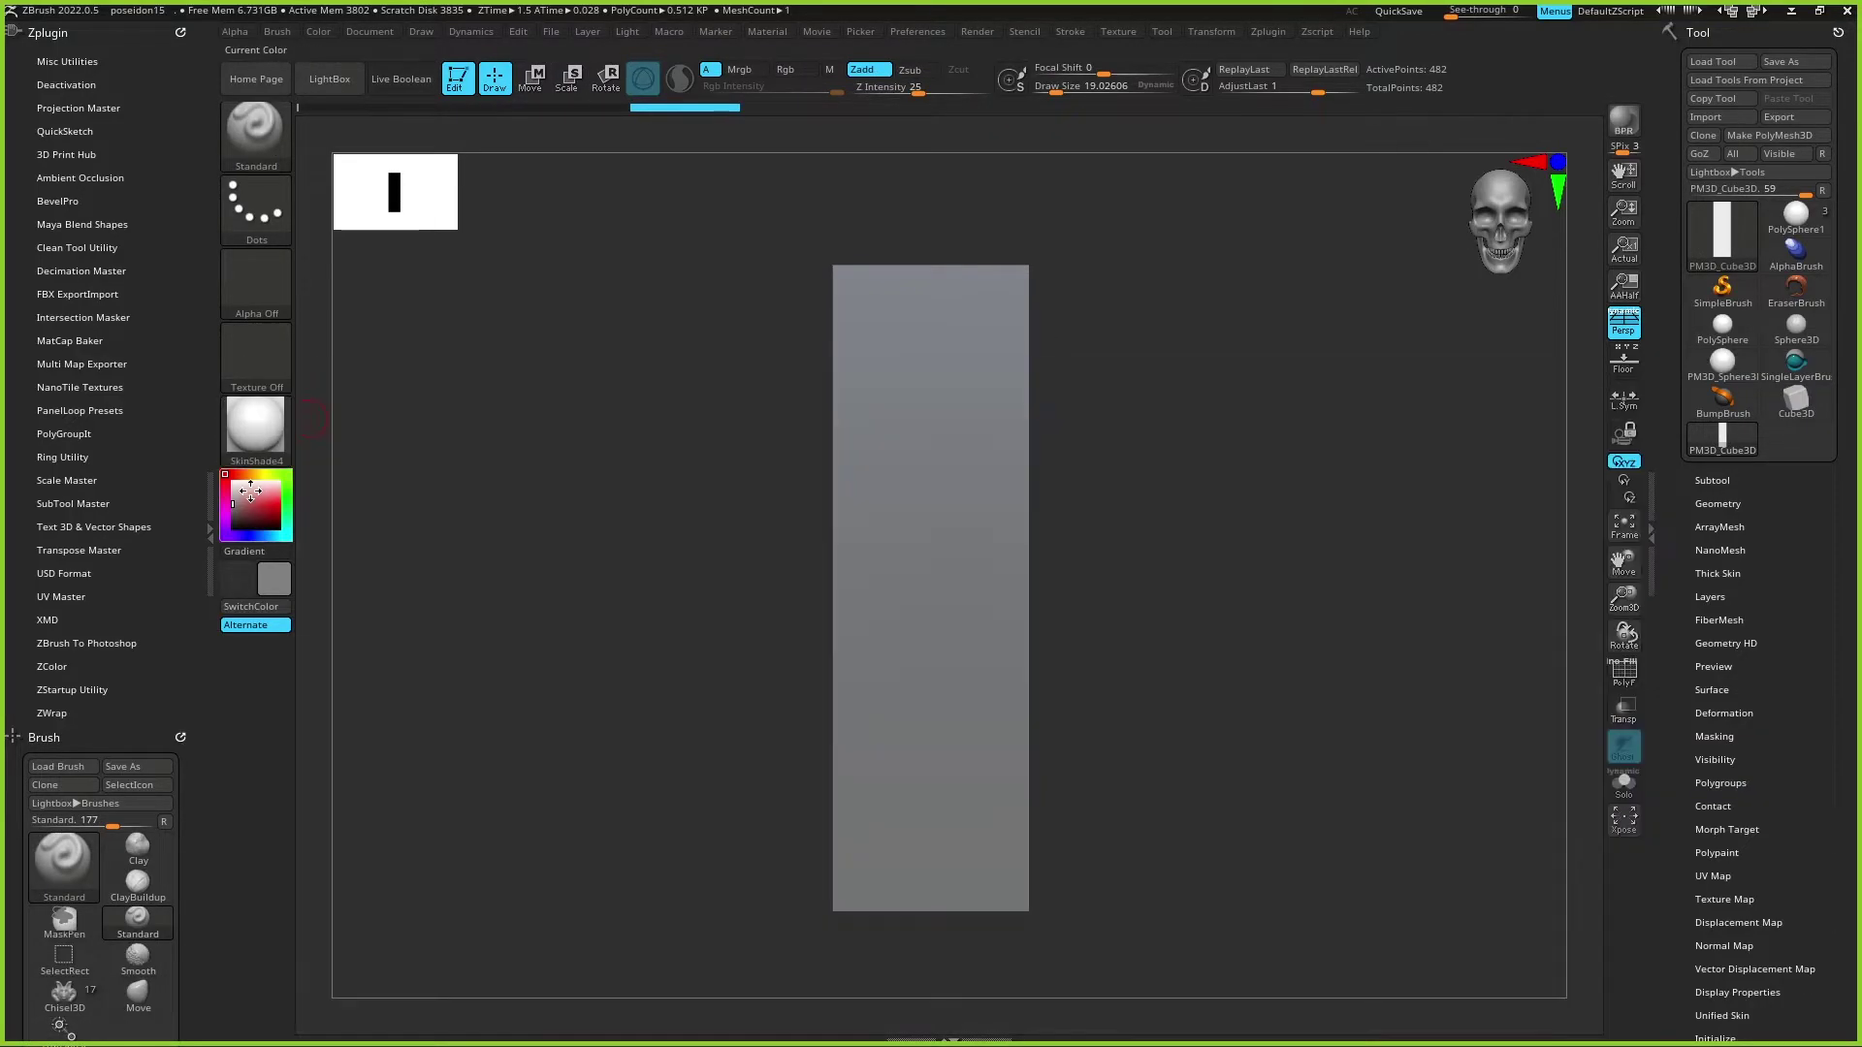
drag(251, 493, 229, 478)
drag(1255, 498, 1226, 540)
Step: Remesh the bar with DynaMesh at resolution 128 and view it straight from the front
click(1719, 504)
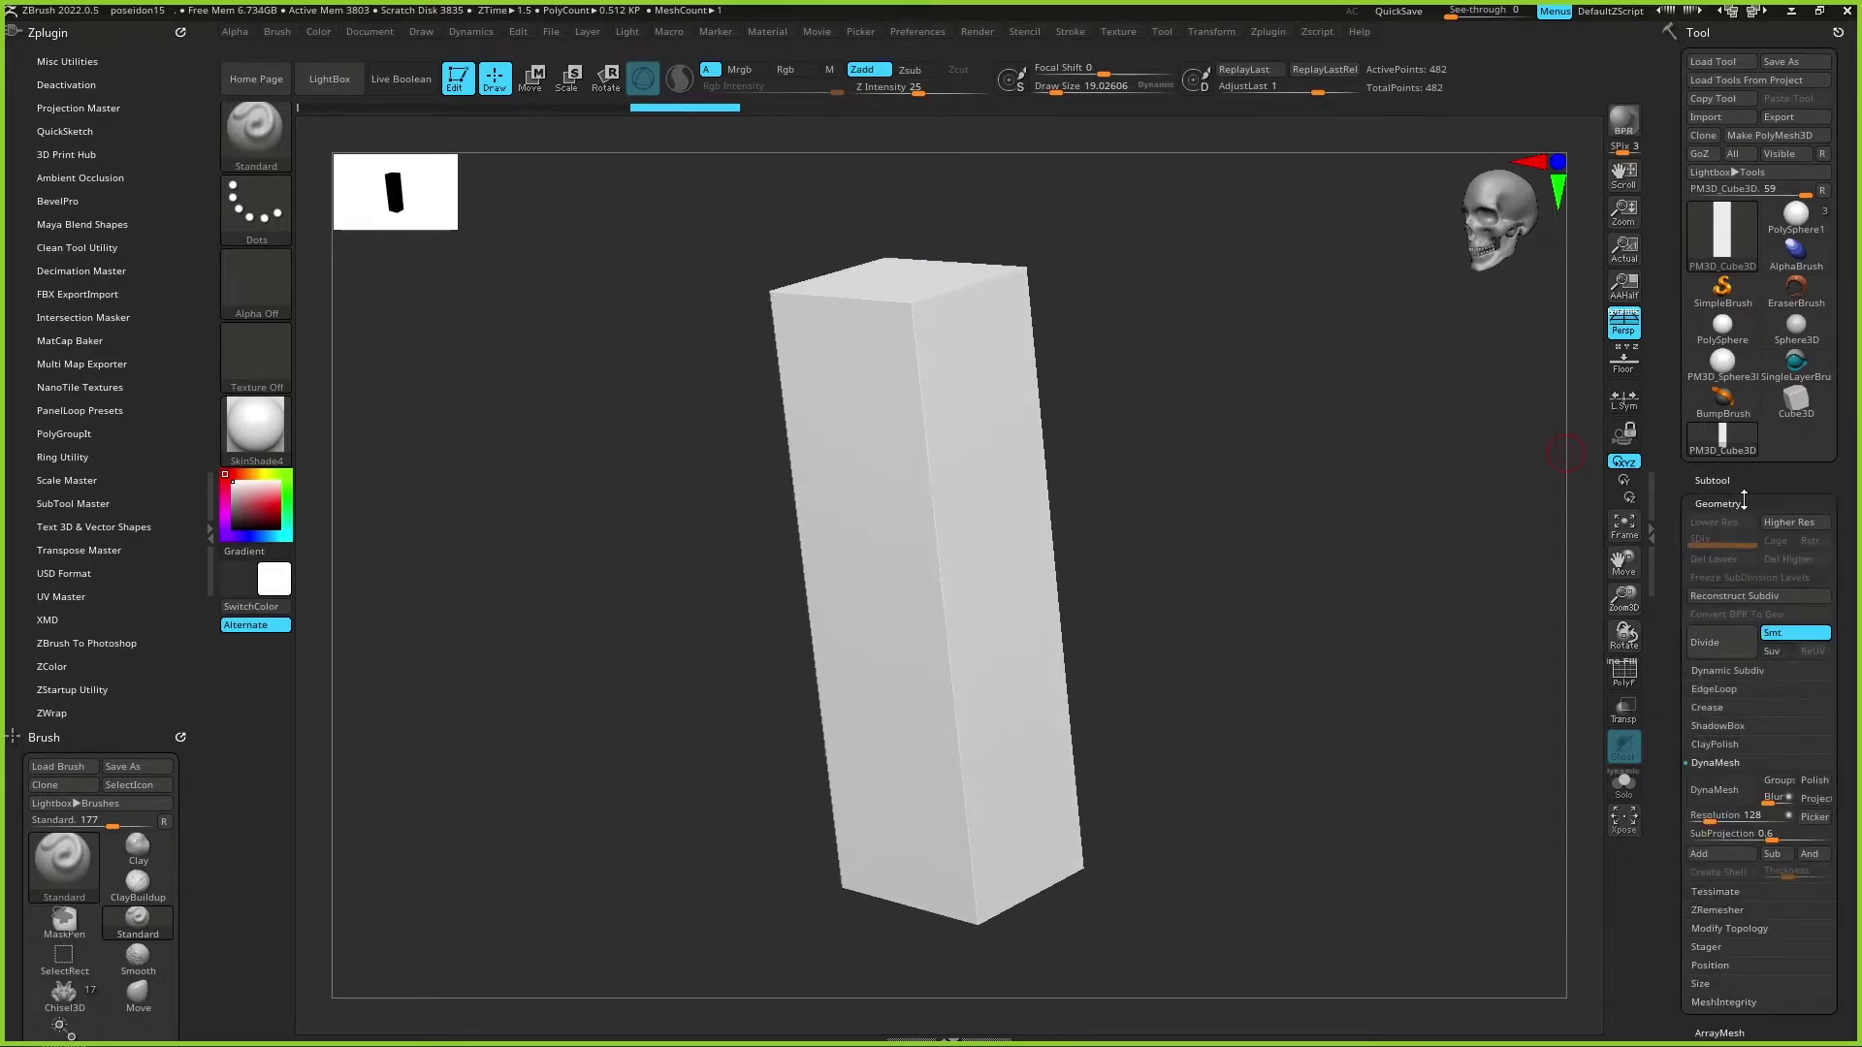
mouse_move(1750, 500)
mouse_down()
mouse_move(1747, 412)
mouse_move(1735, 533)
mouse_up()
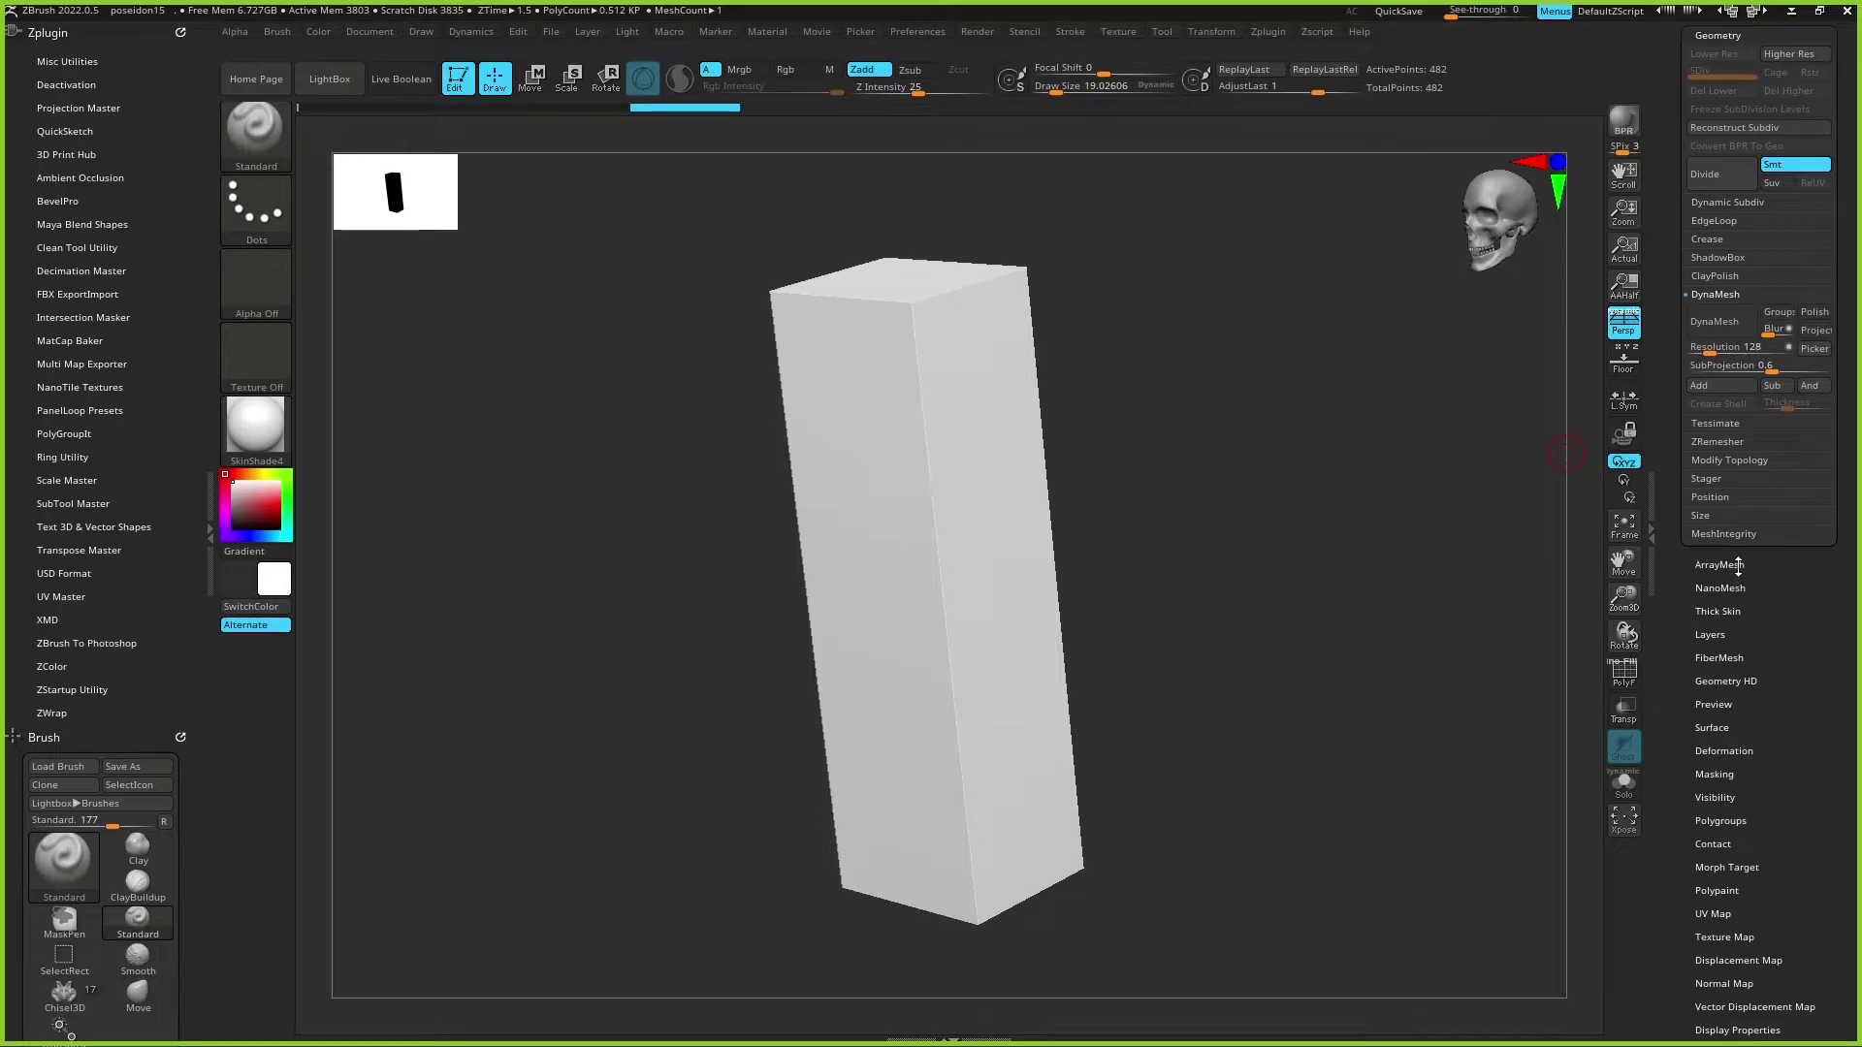
click(1734, 559)
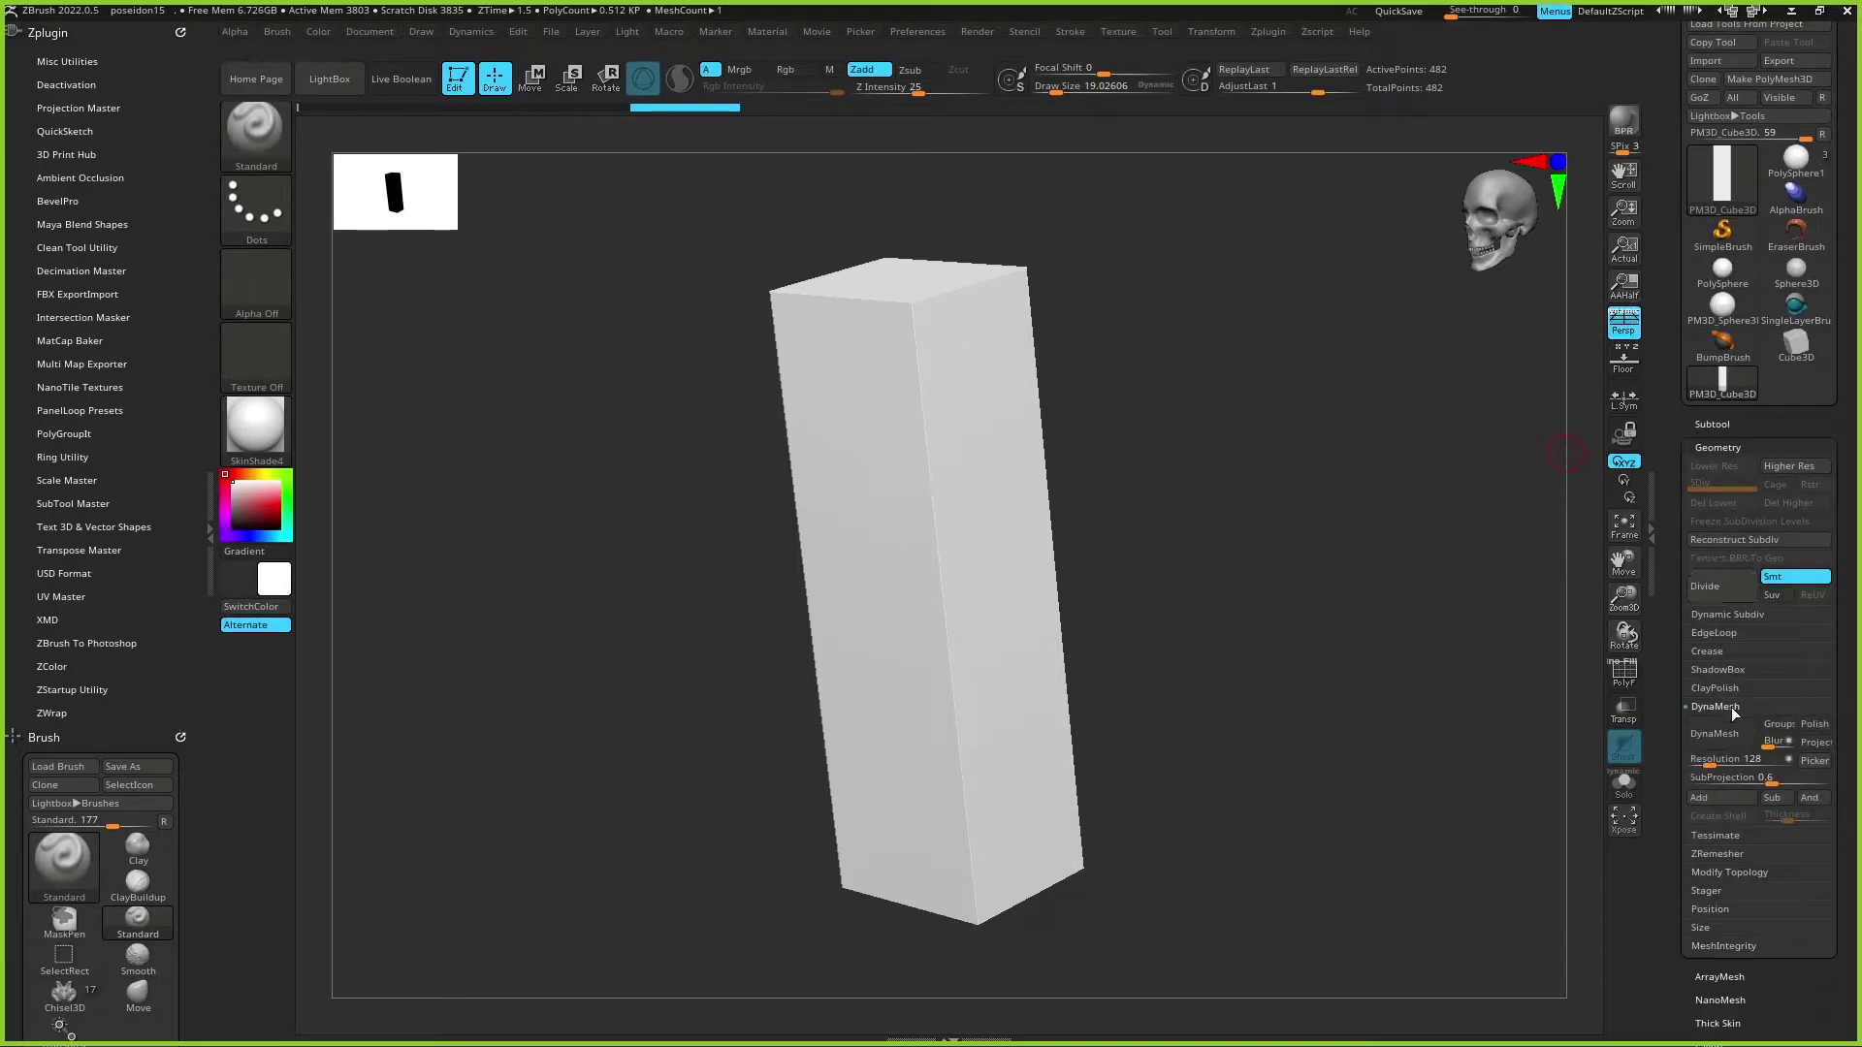
click(1729, 741)
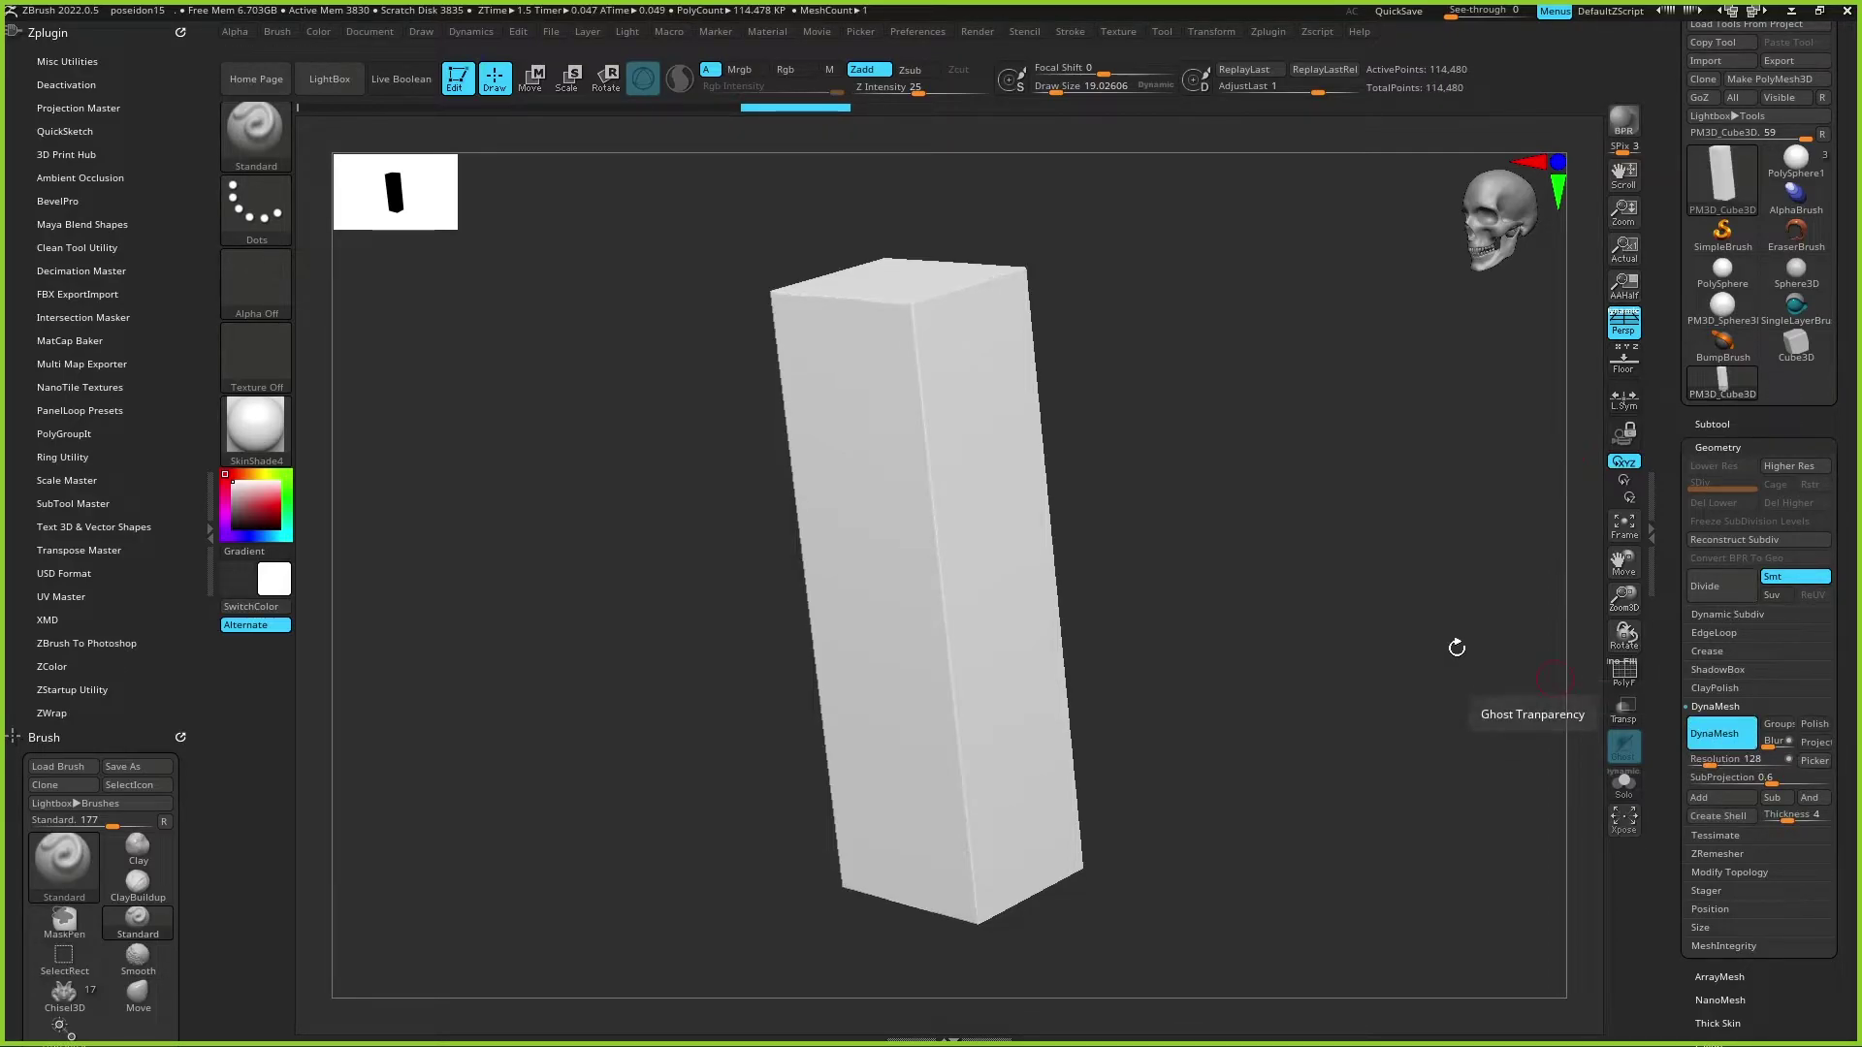
mouse_move(1454, 643)
mouse_down()
mouse_move(1246, 501)
mouse_move(1124, 315)
mouse_up()
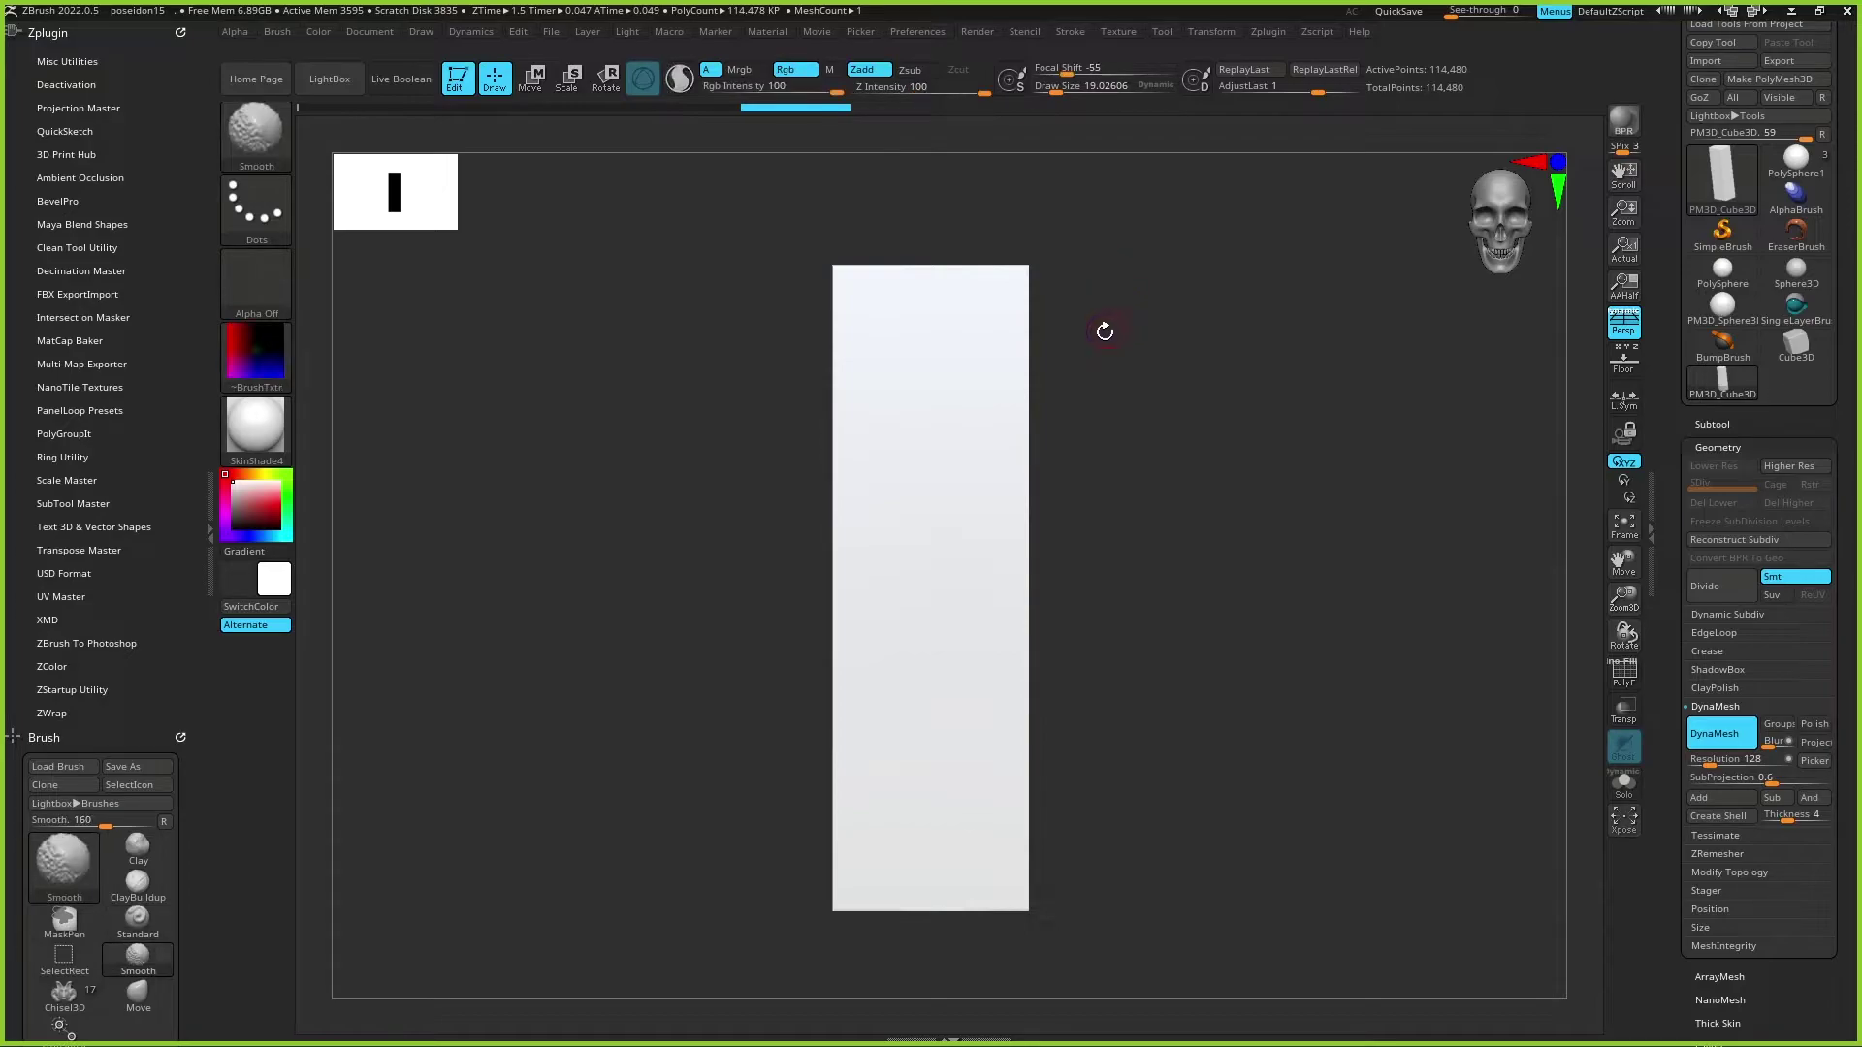
Step: Set Projection Master to Deformation, Double Sided, no Colors or Fade, then cancel it
key(g)
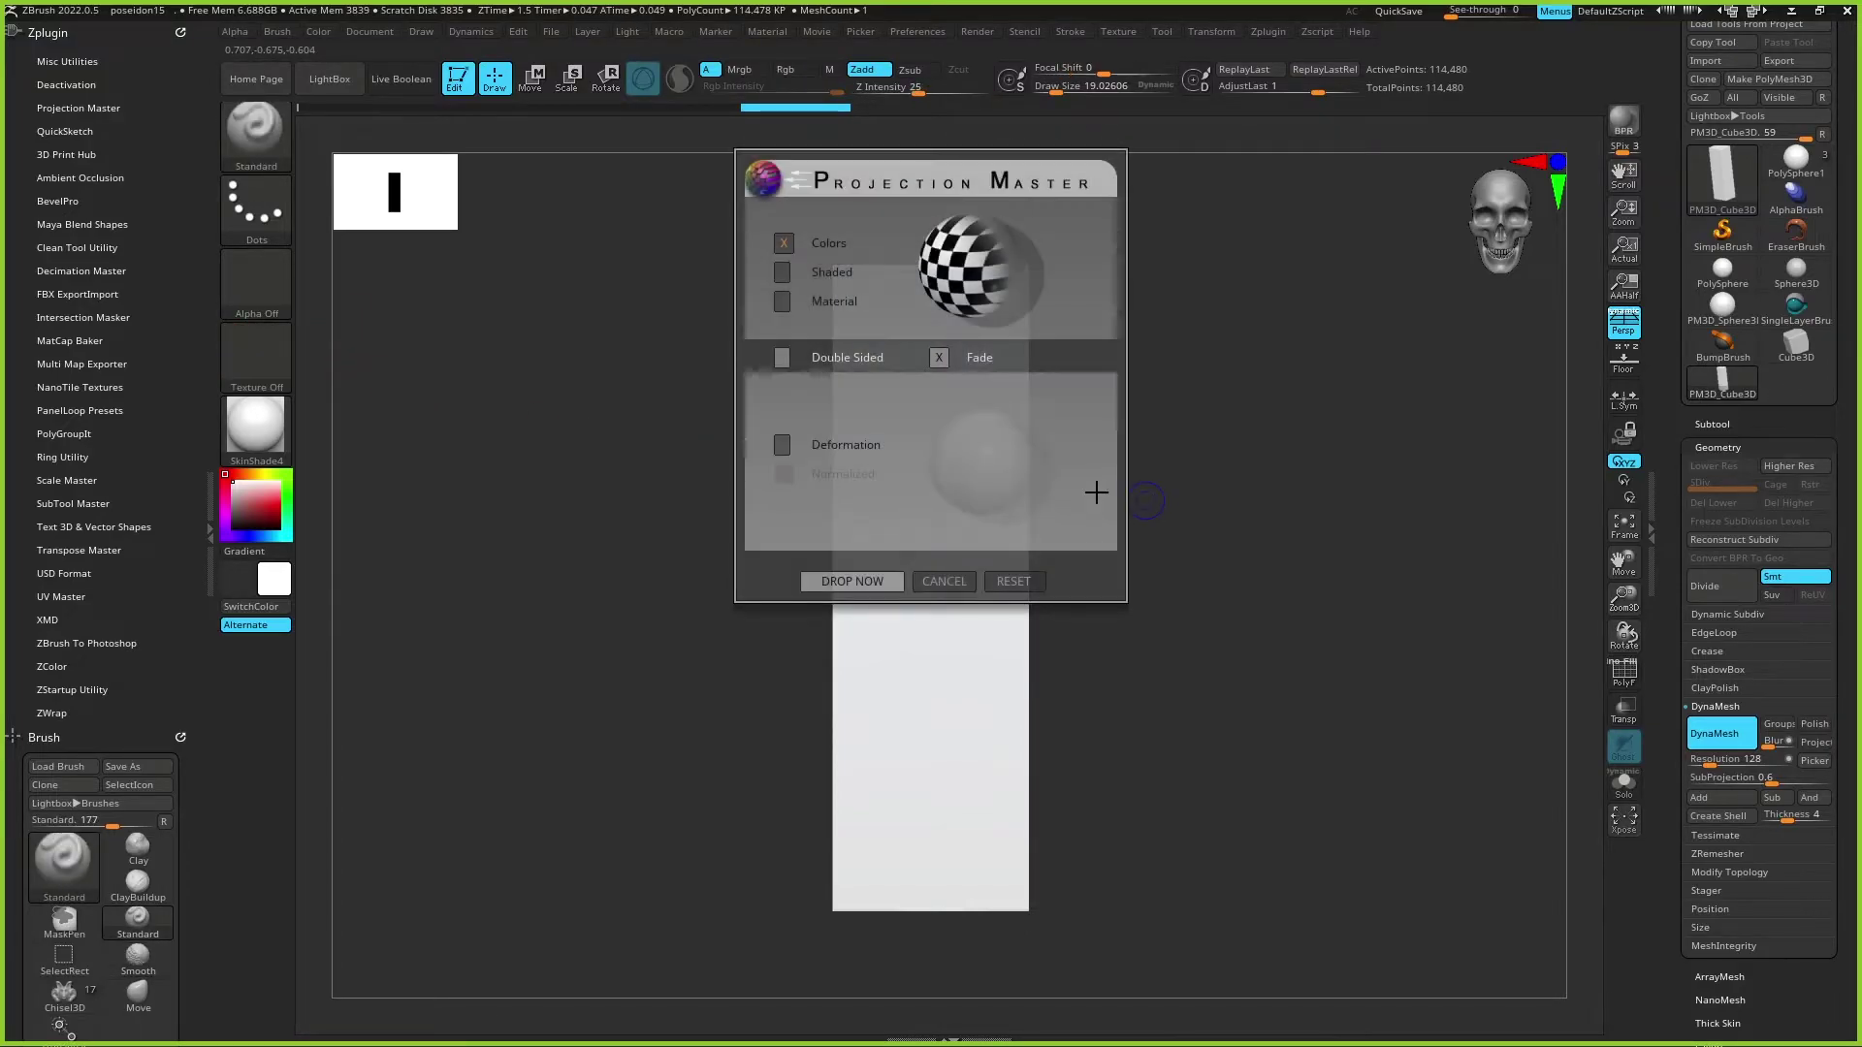
click(783, 244)
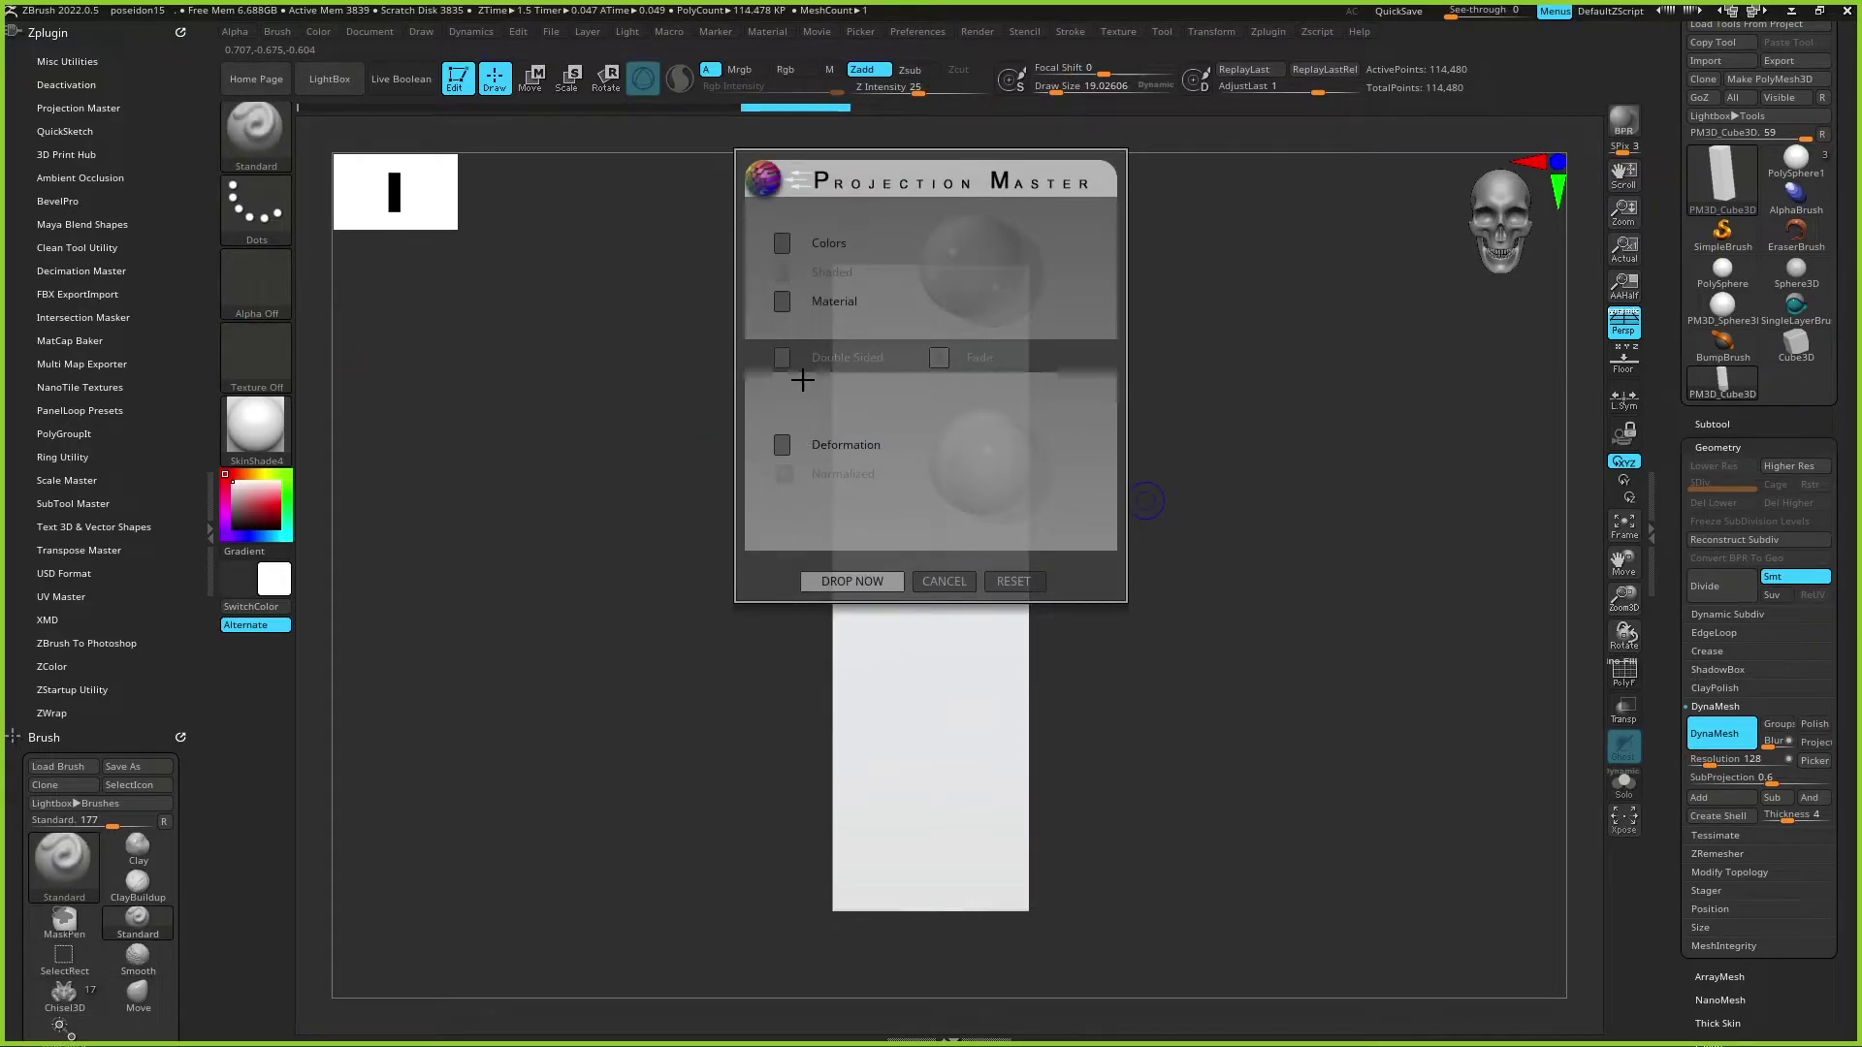
click(781, 446)
click(784, 359)
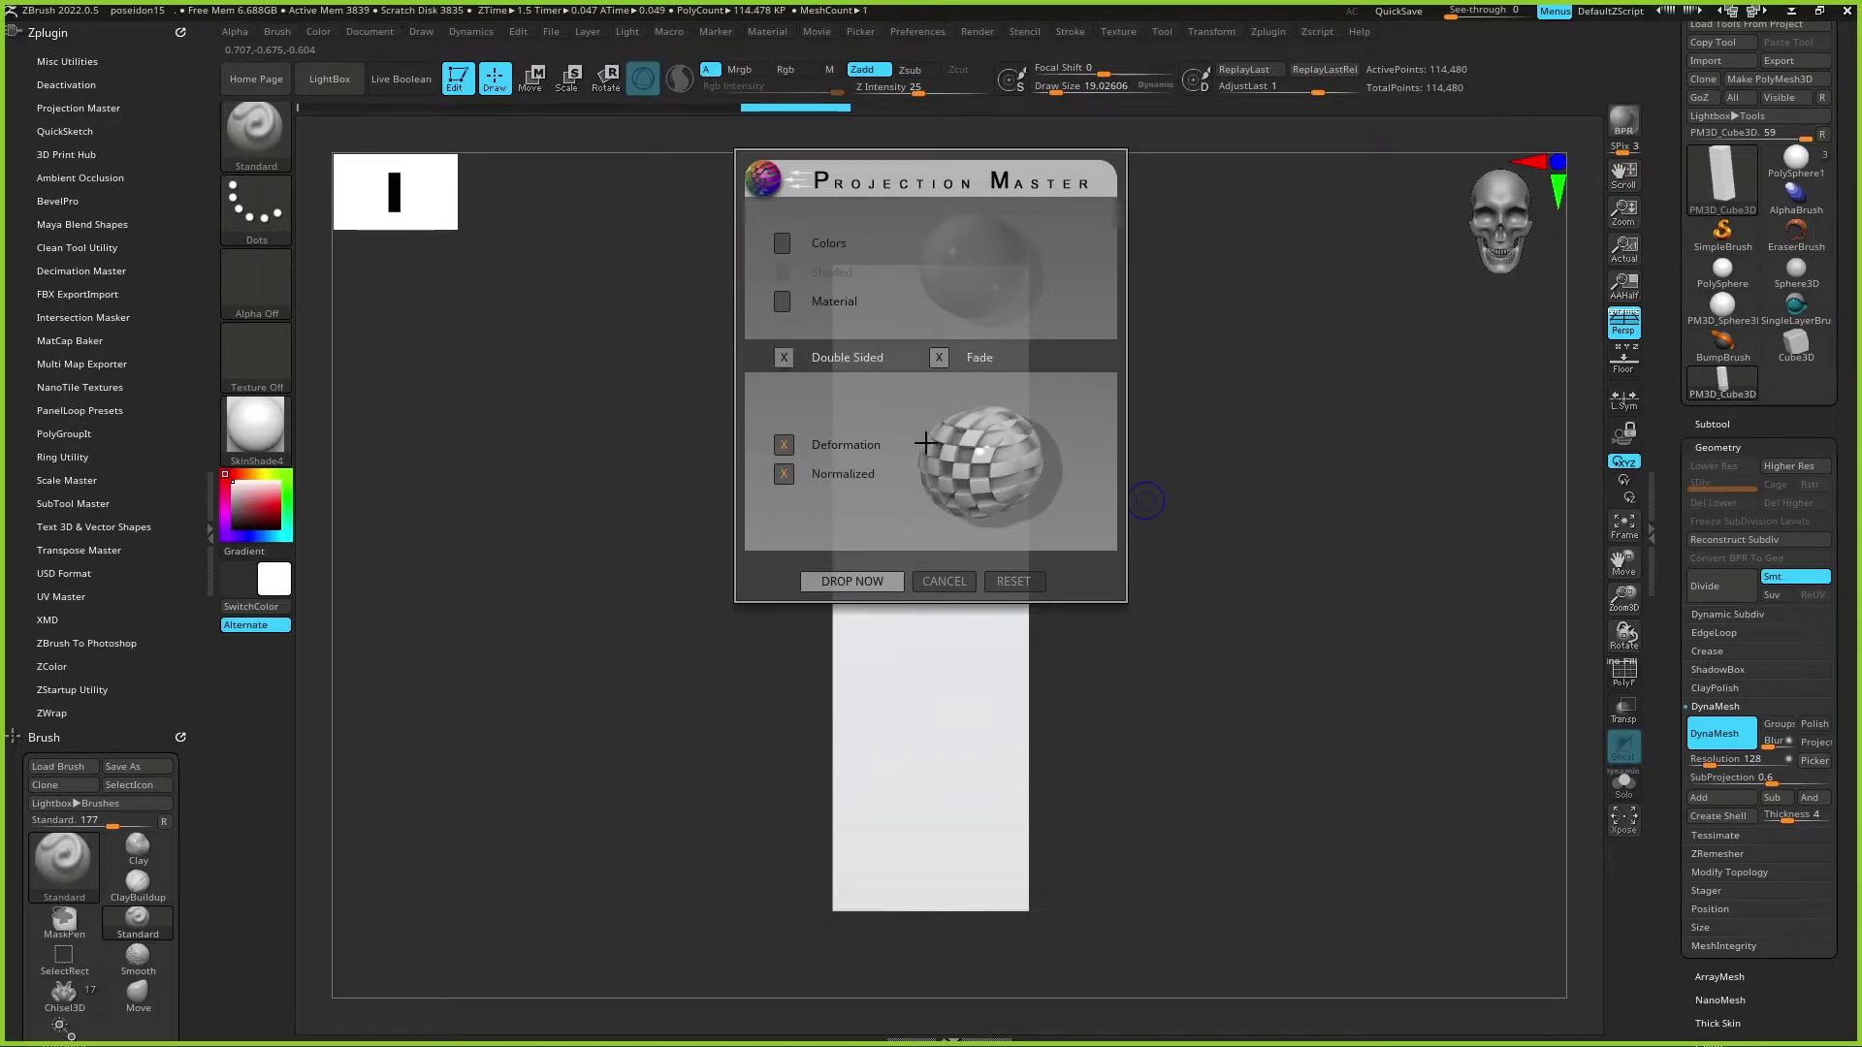
click(937, 364)
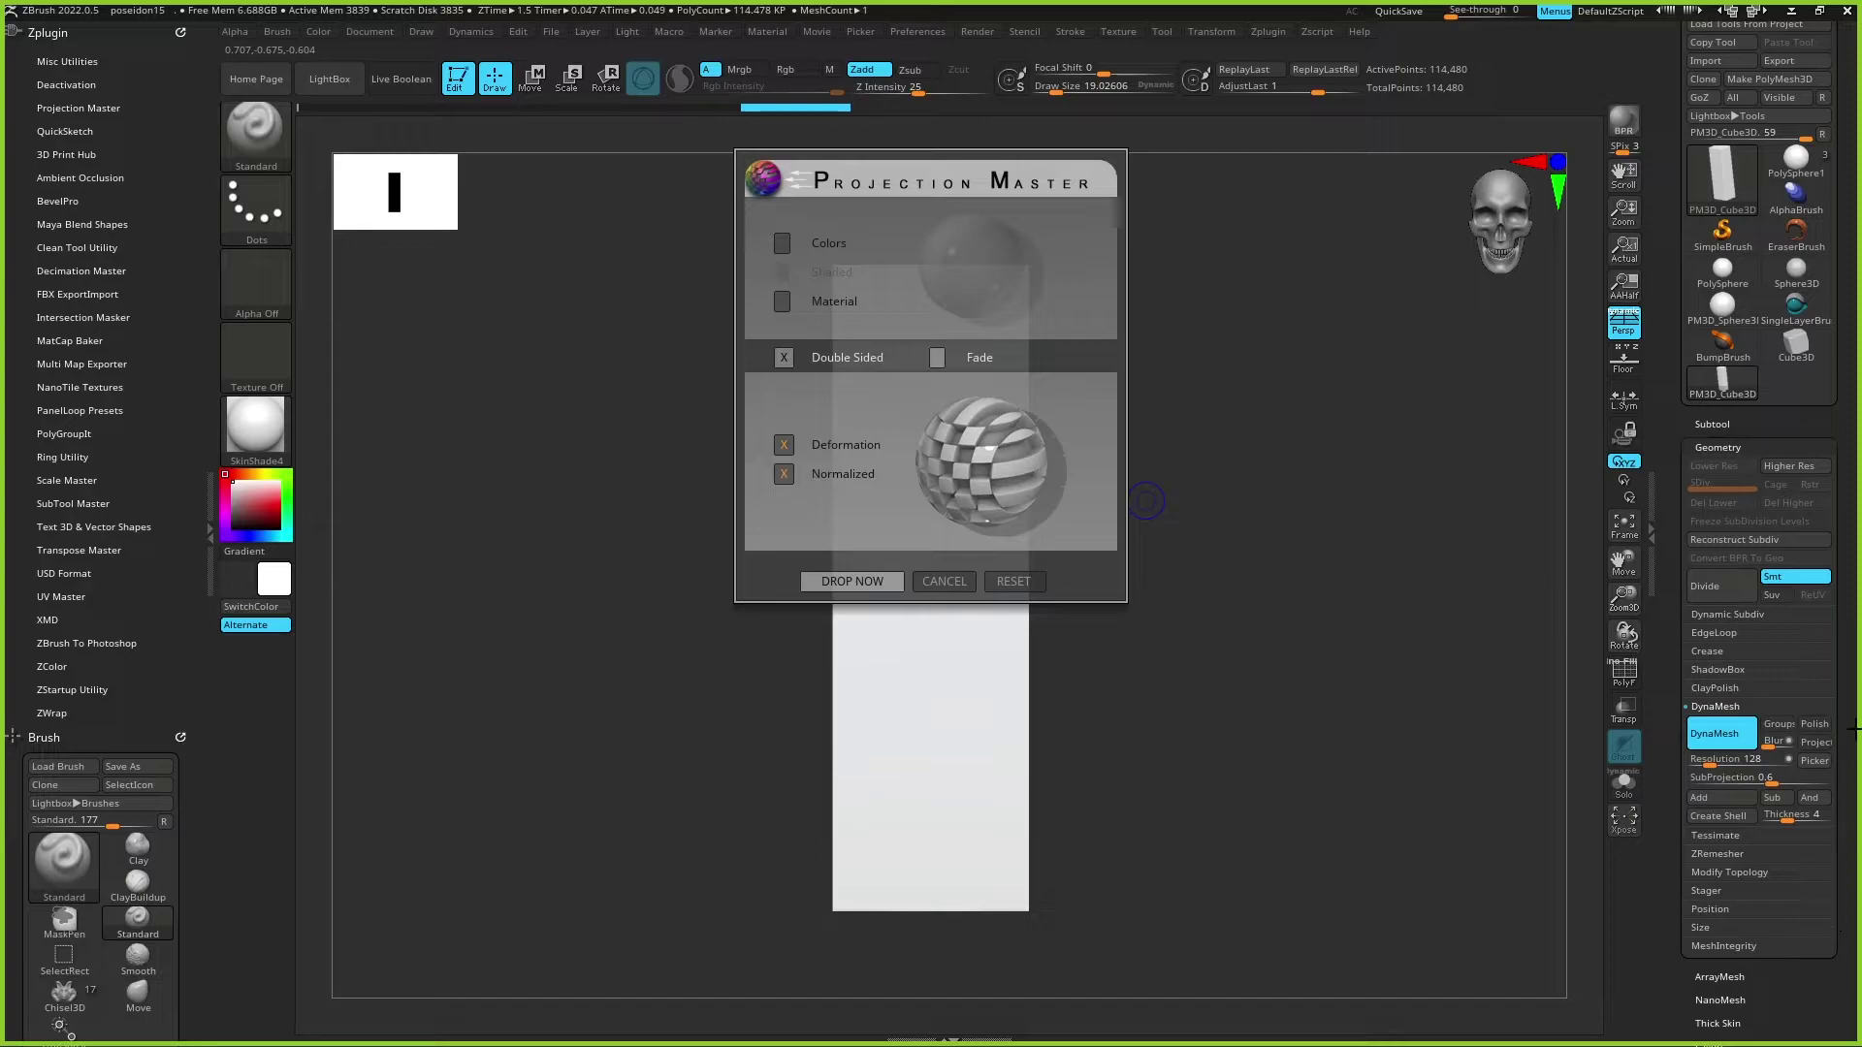
key(Escape)
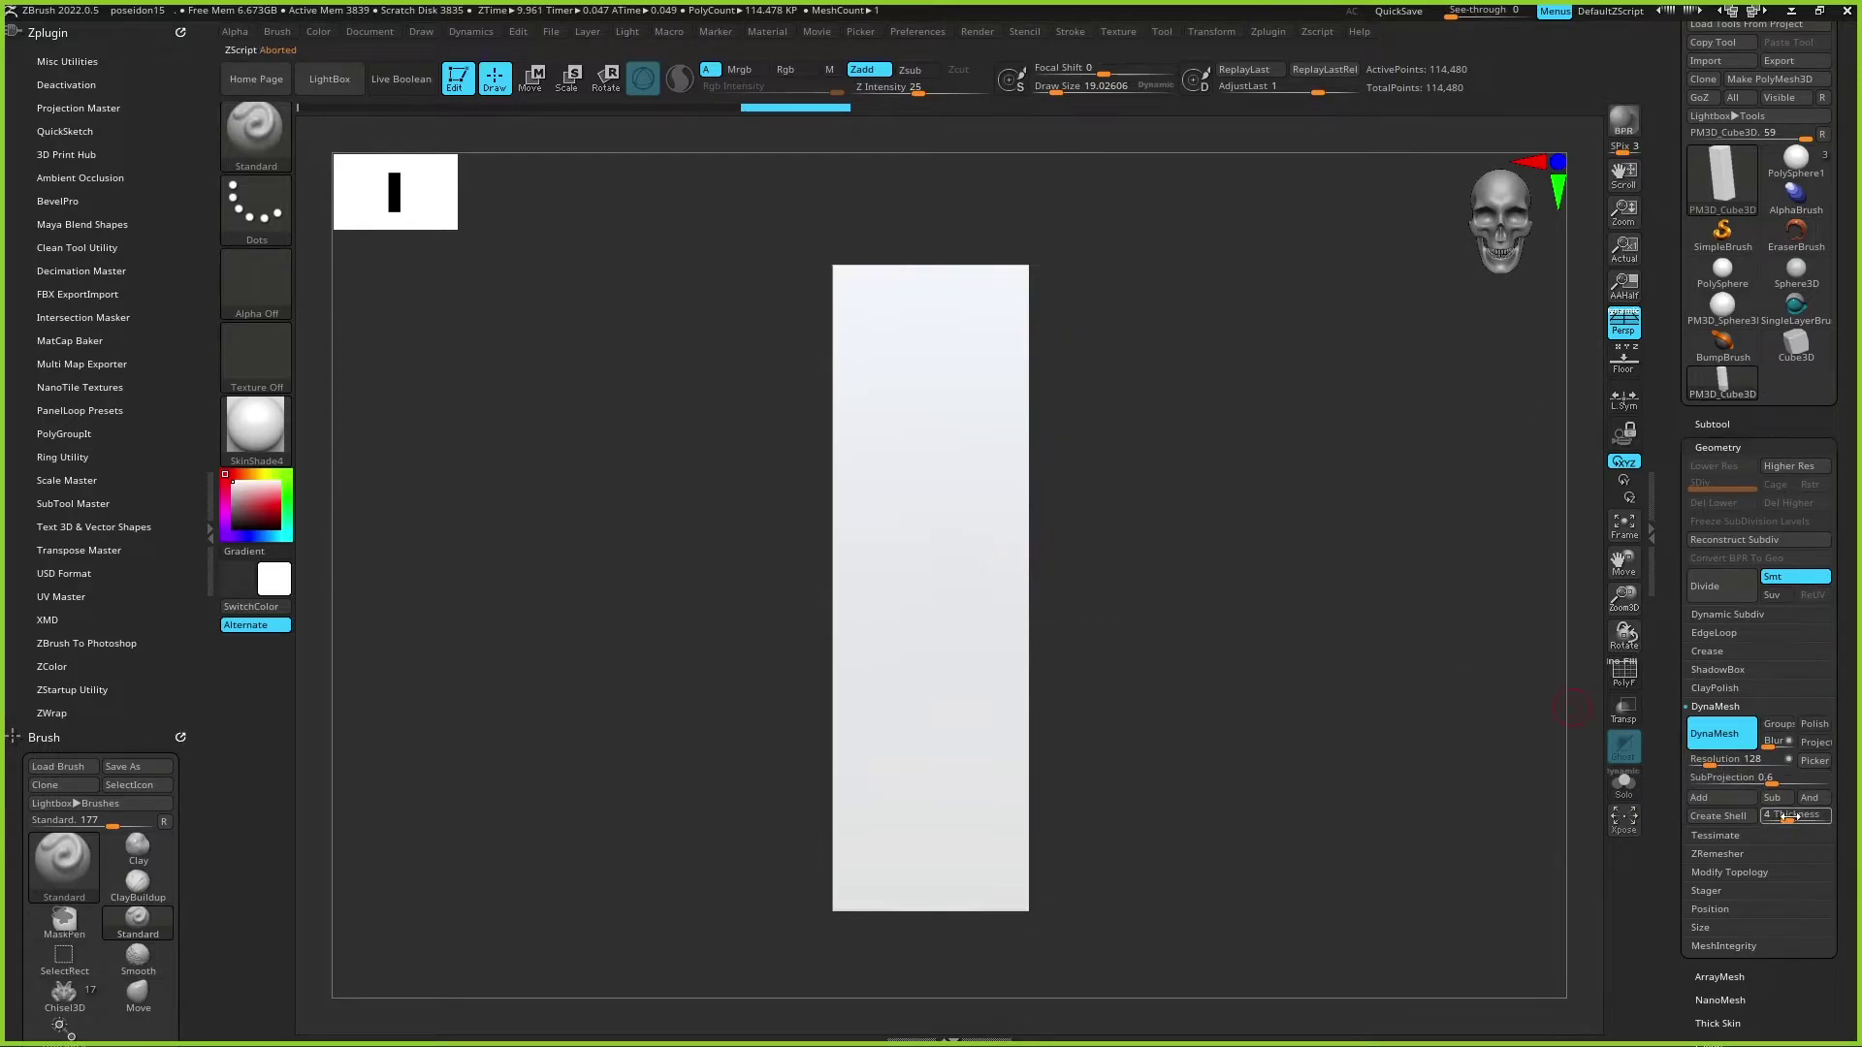
Step: Enable Double in the model's Display Properties
scroll(1858, 587, down, 10)
scroll(1742, 667, down, 1)
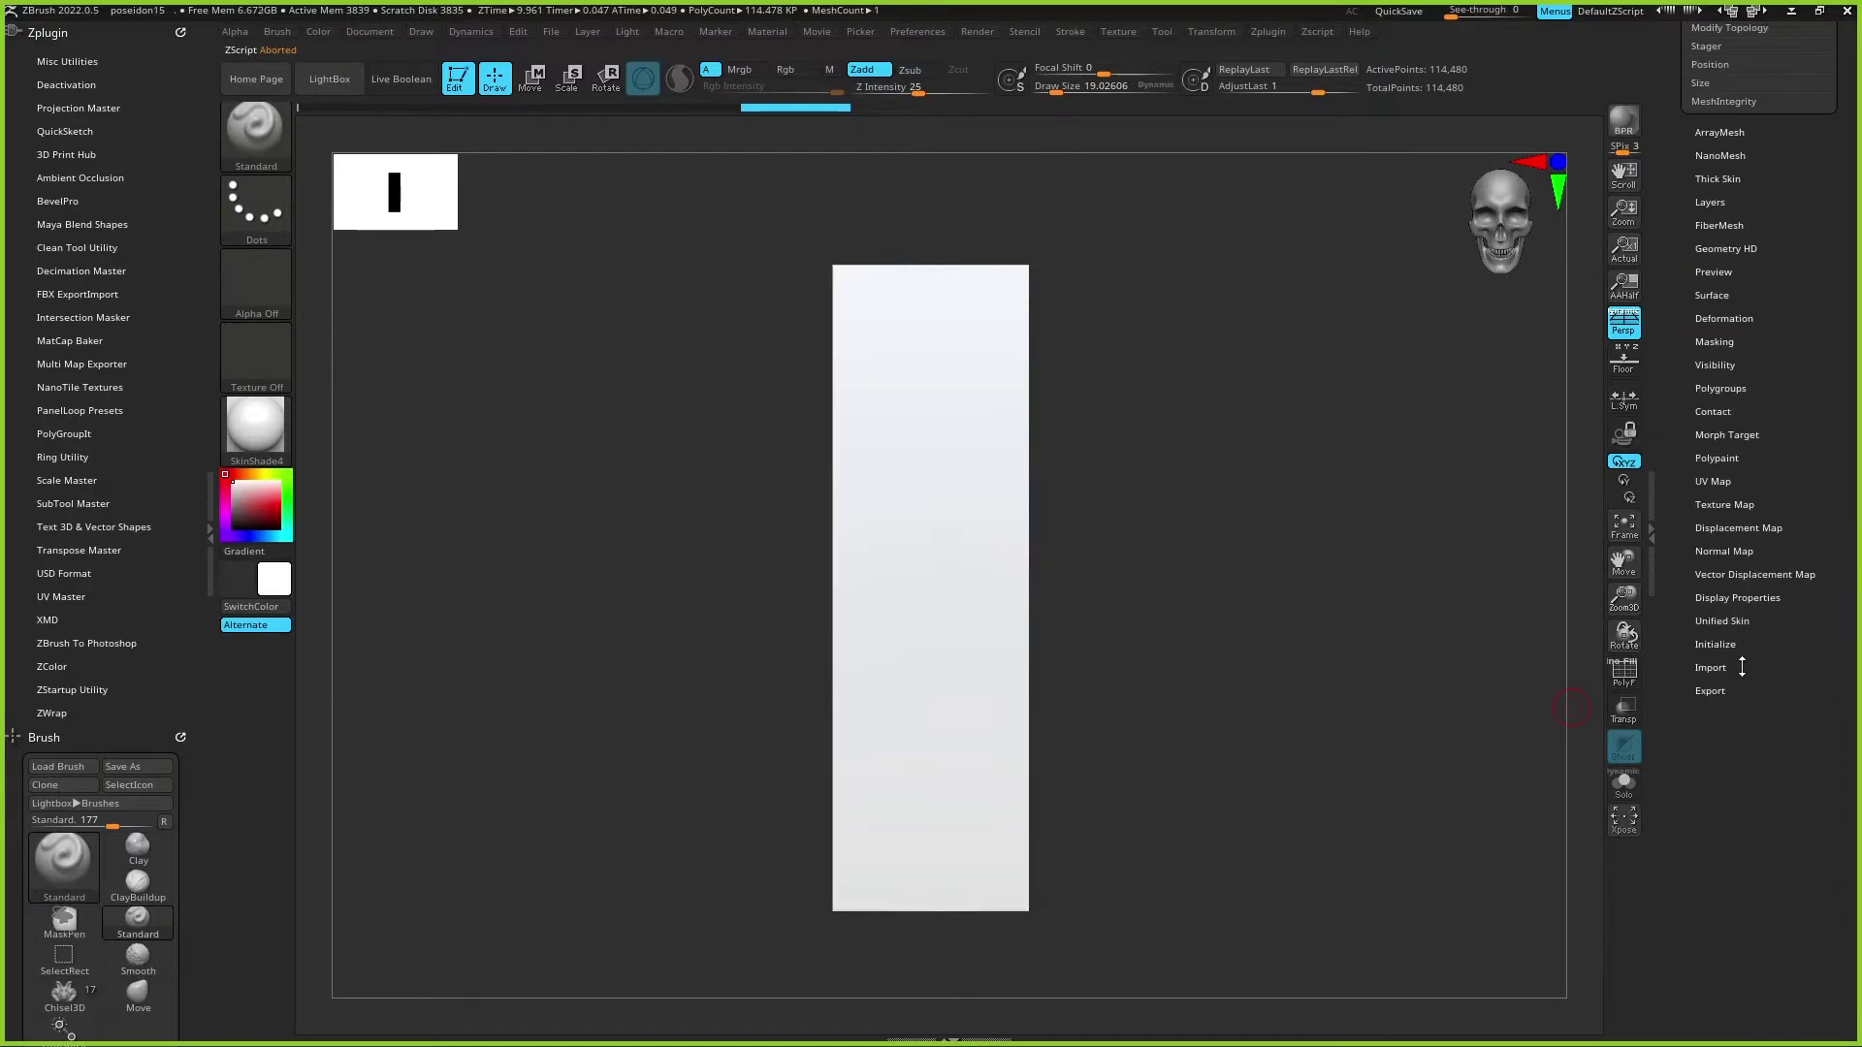
click(1747, 597)
click(1735, 580)
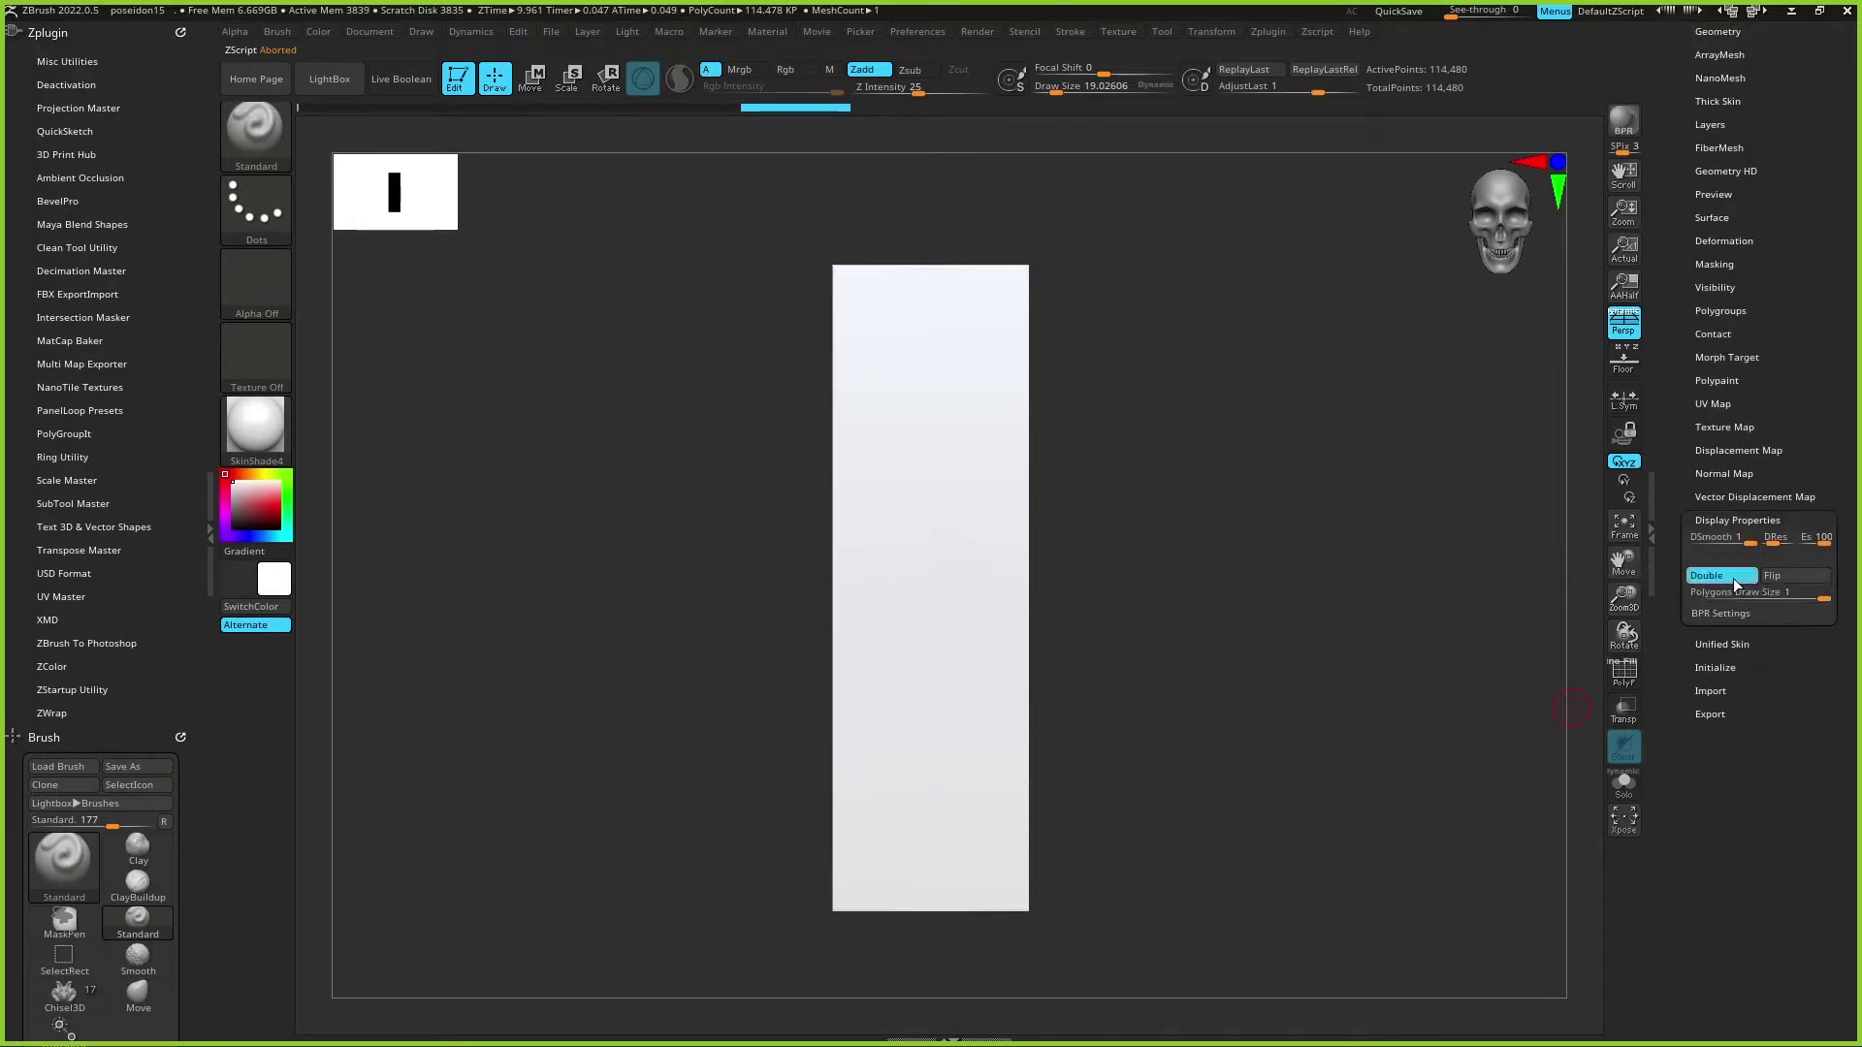
Step: Drop the model through Projection Master with Colors off and Deformation on
key(g)
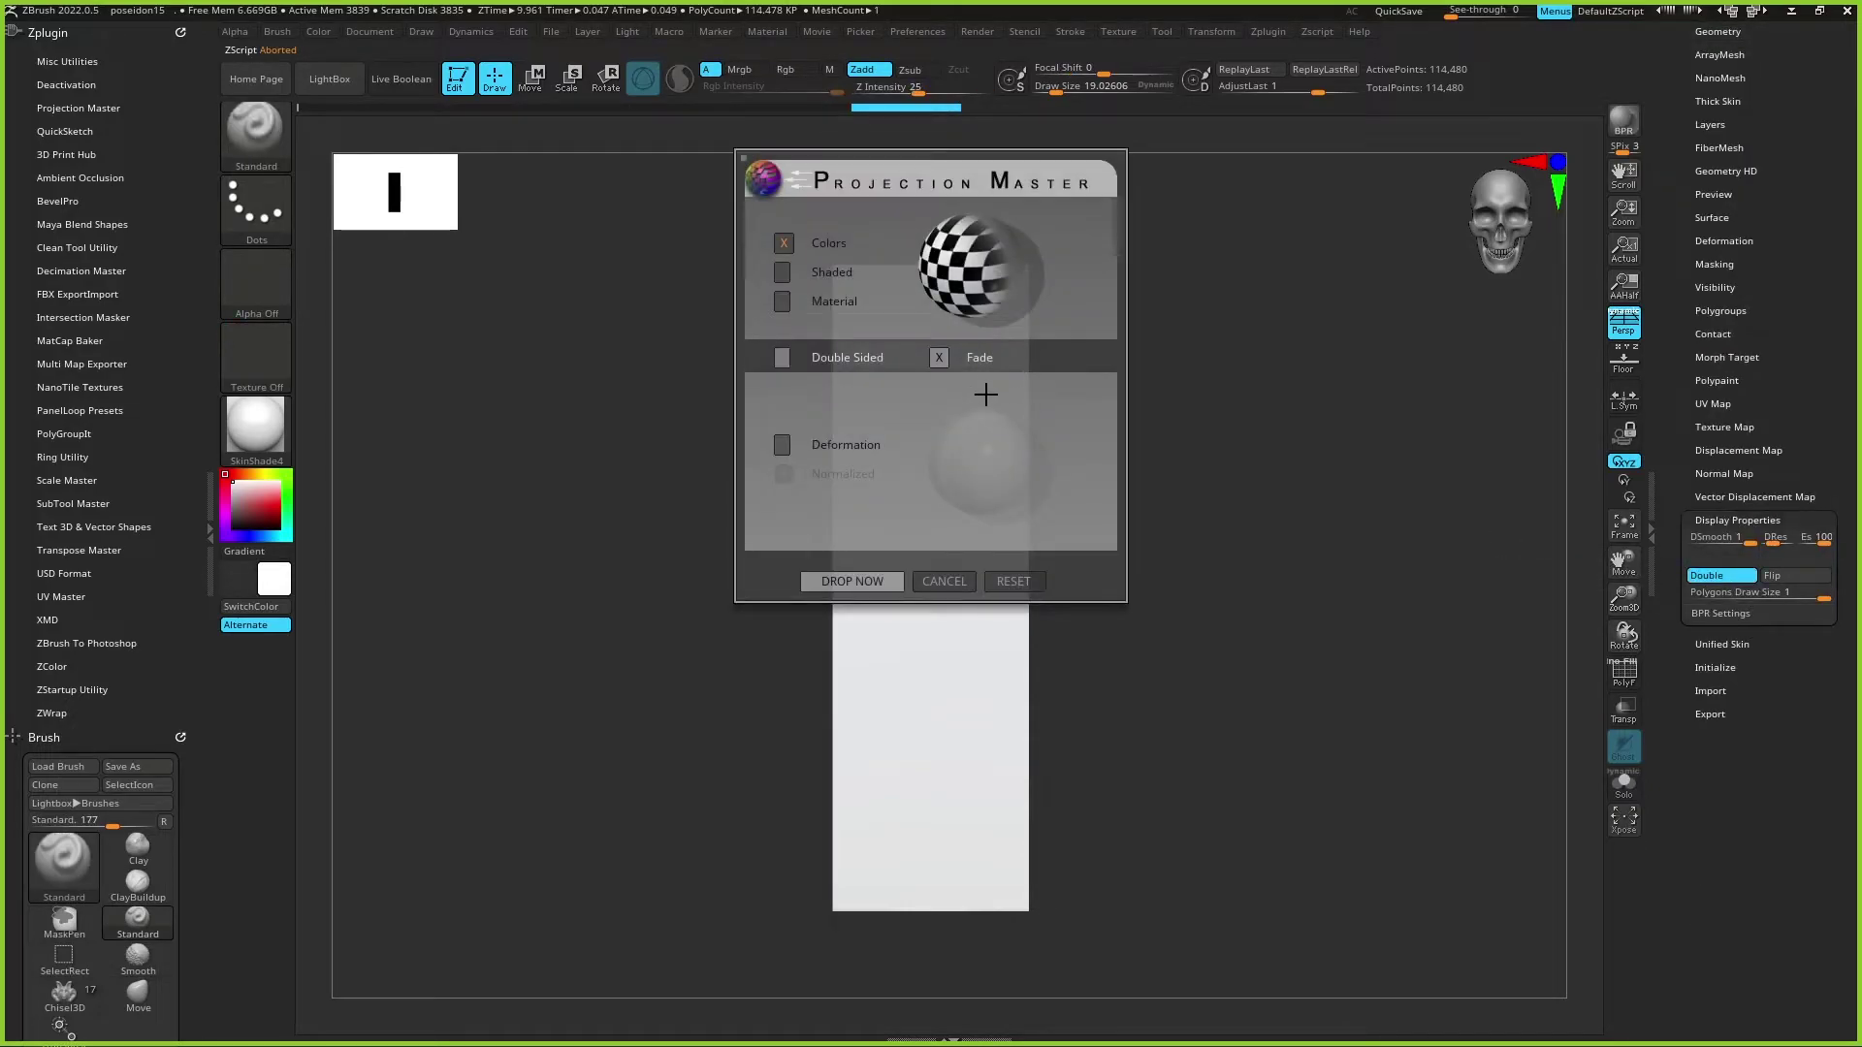
click(784, 243)
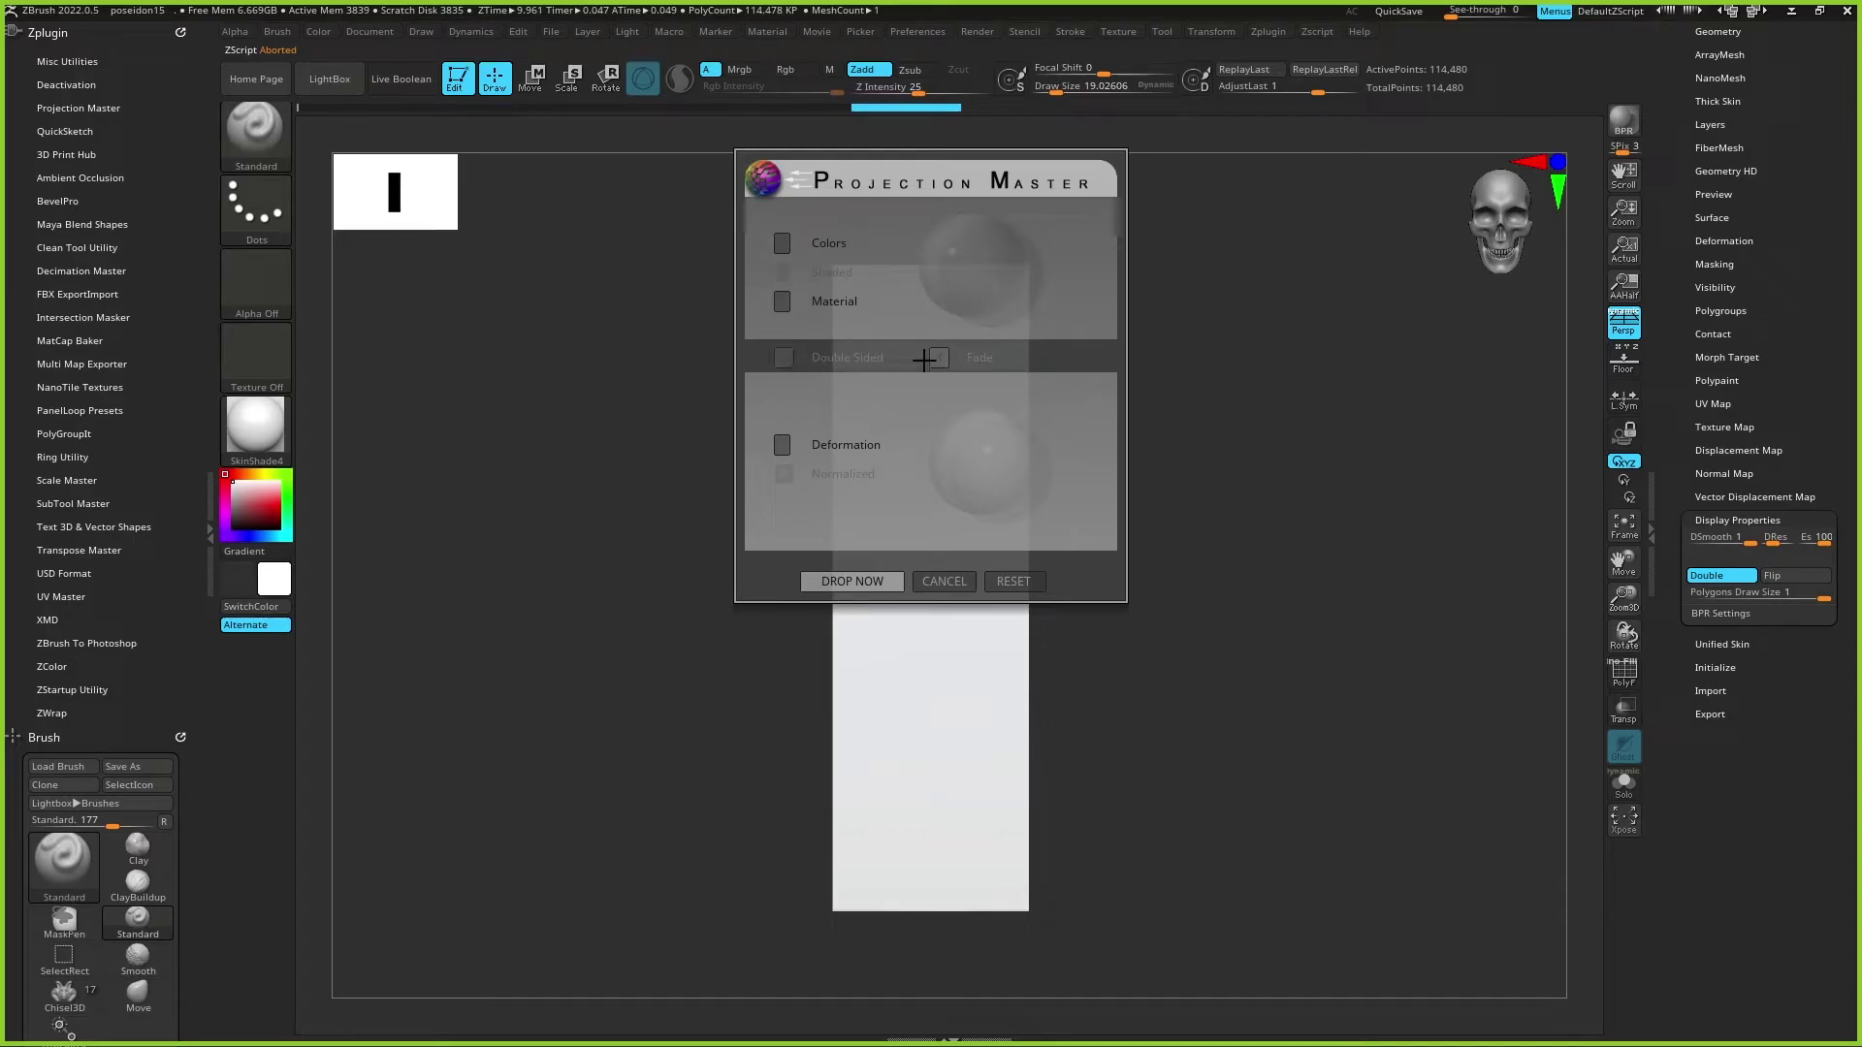
click(781, 442)
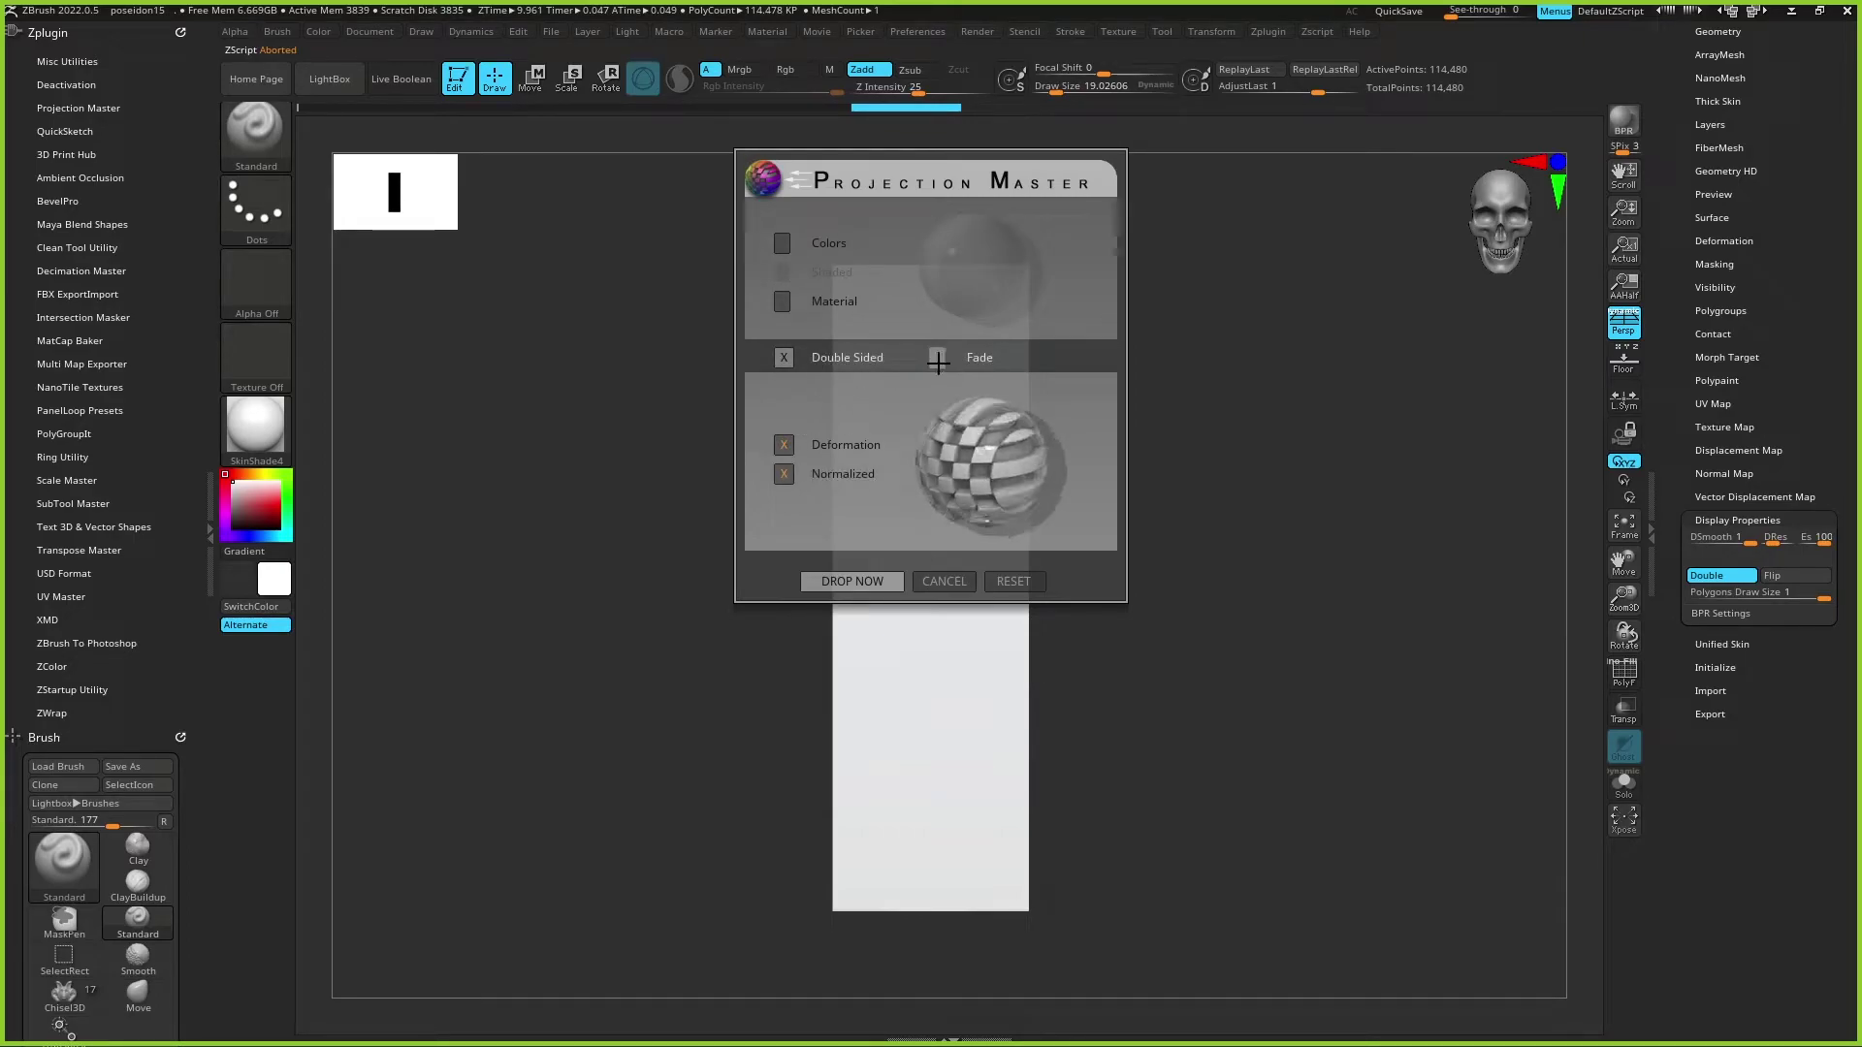
click(871, 581)
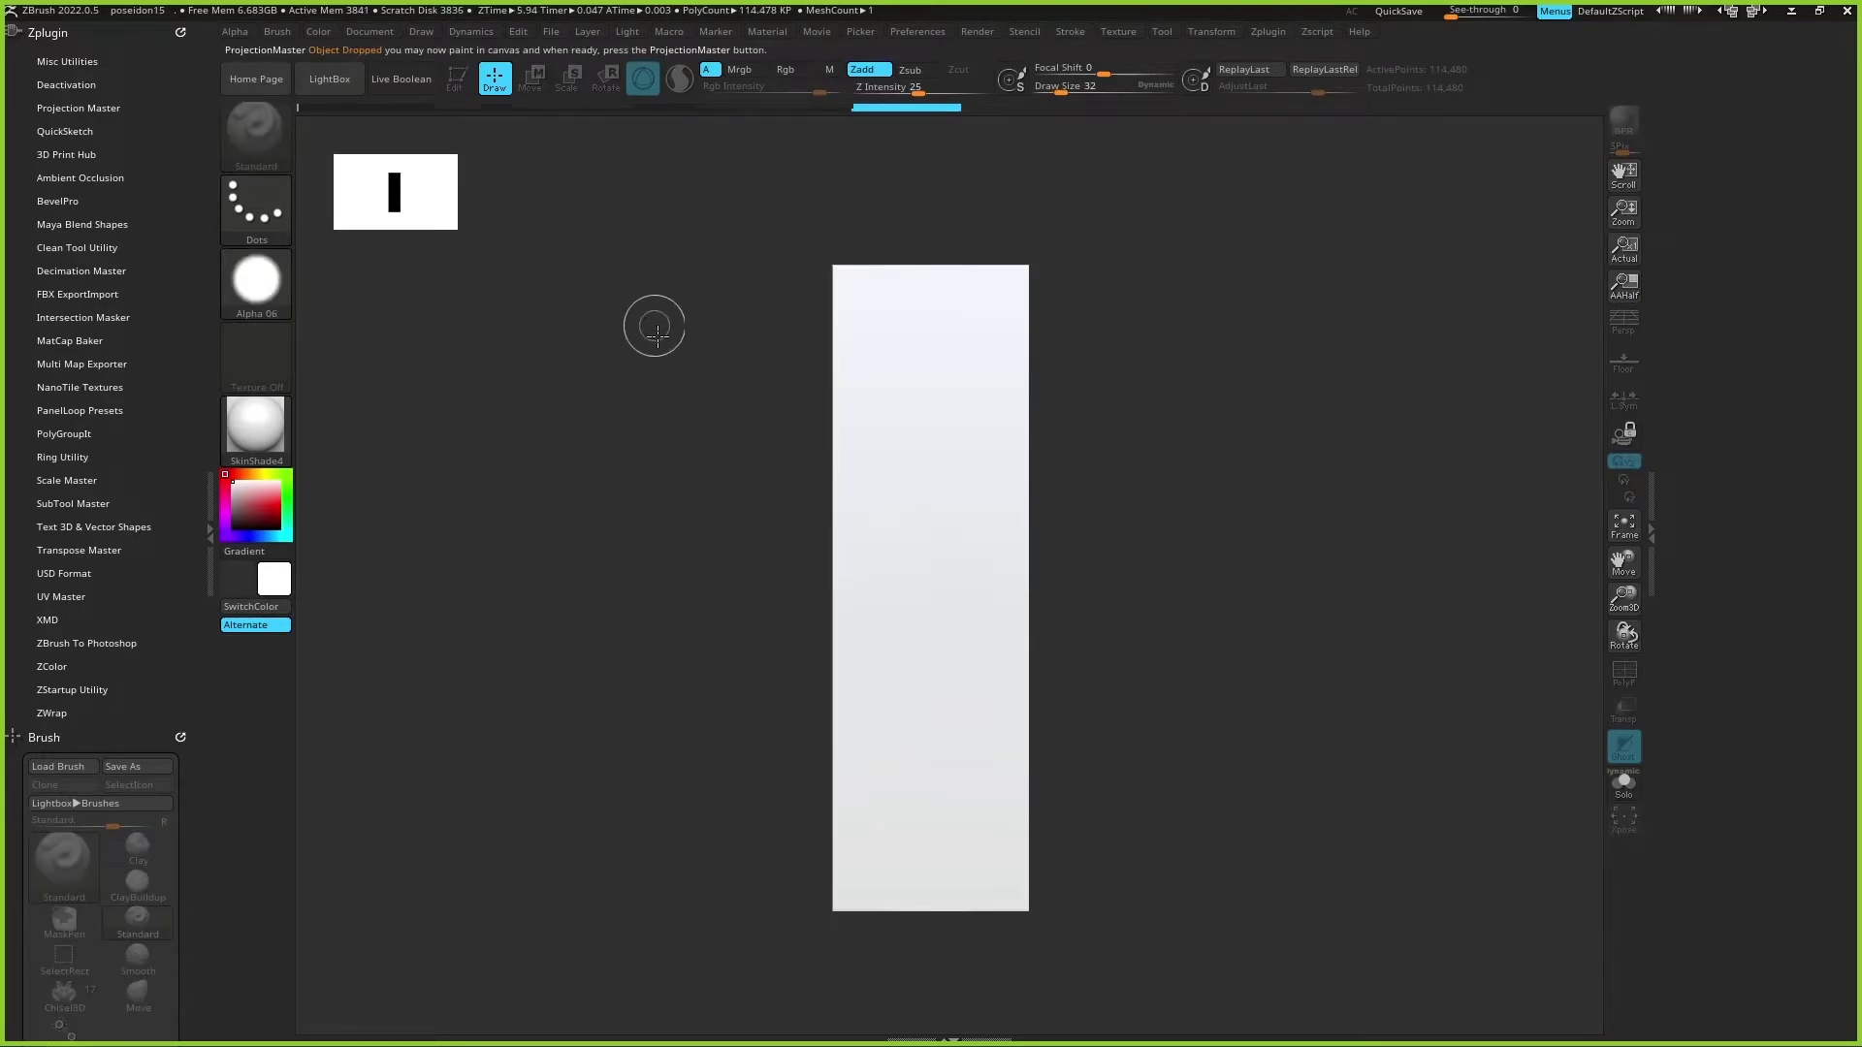
Step: Carve two horizontal Line-stroke grooves near the bar's top with Draw Size about 15
click(264, 205)
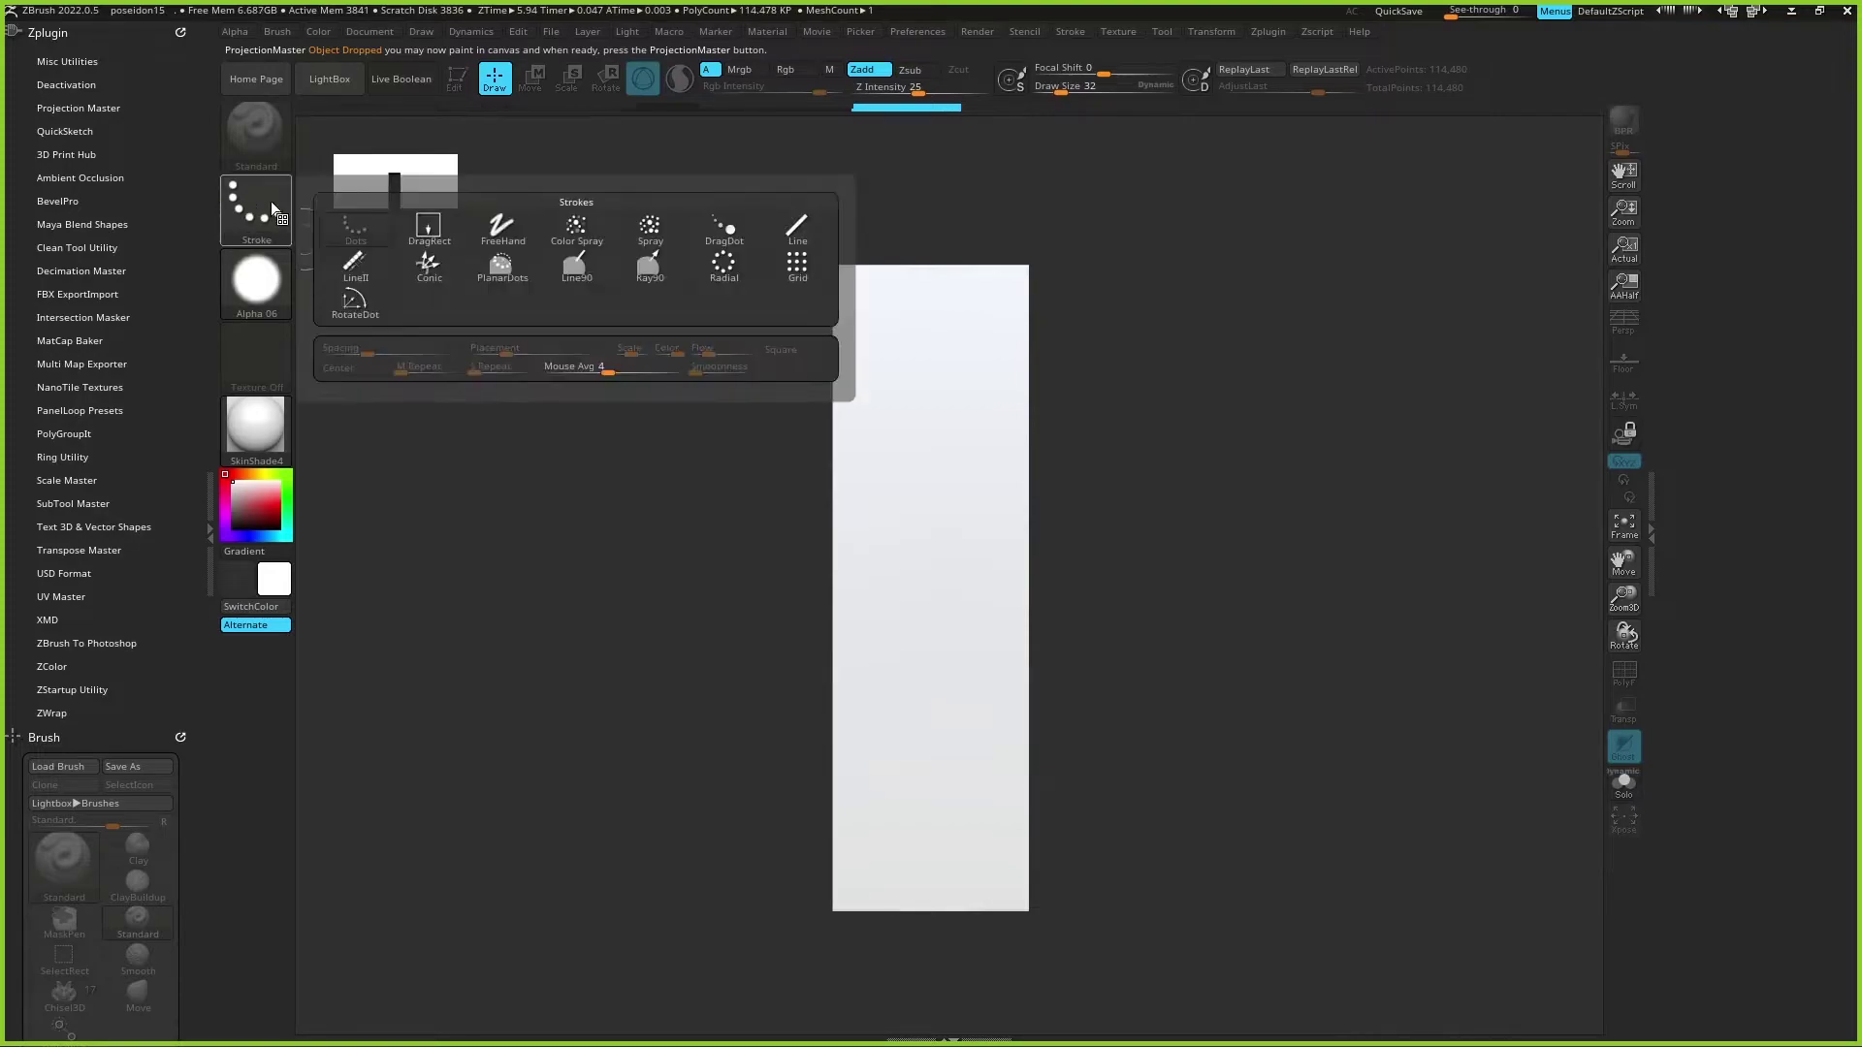
click(790, 235)
drag(831, 333, 1116, 323)
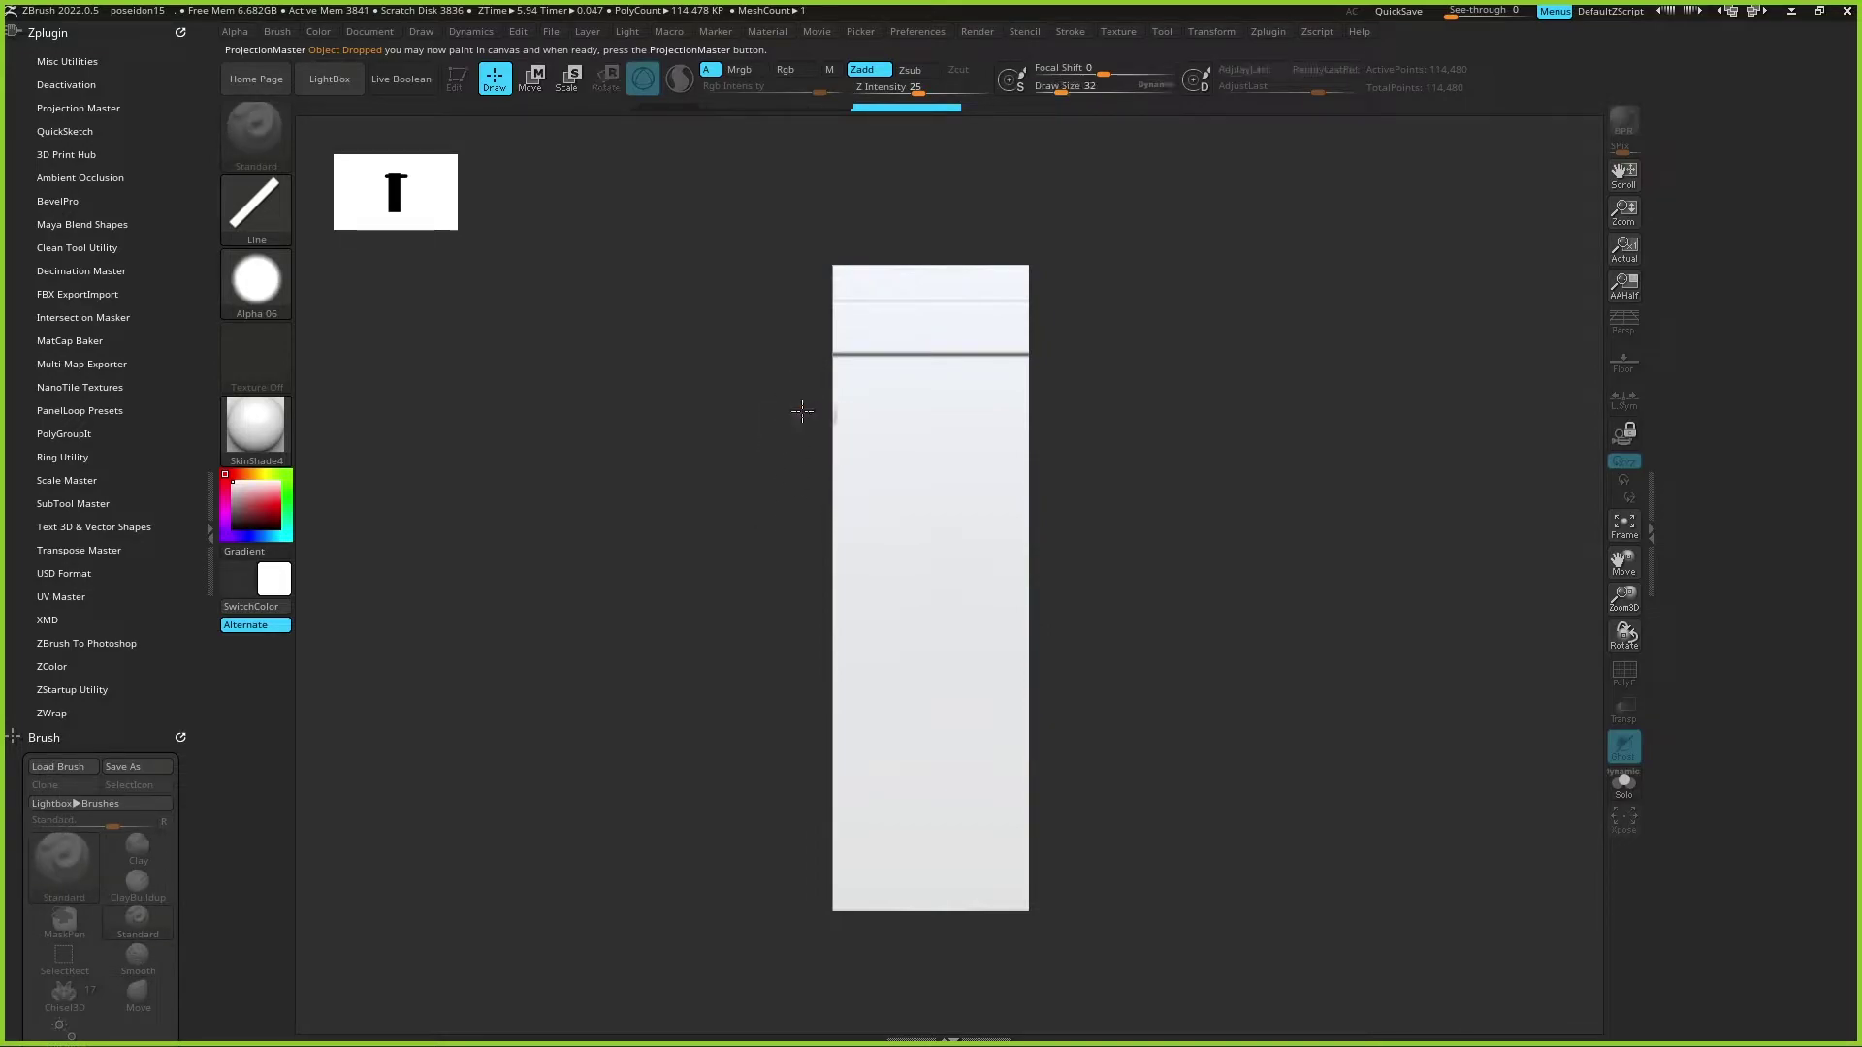
drag(1060, 85, 1054, 85)
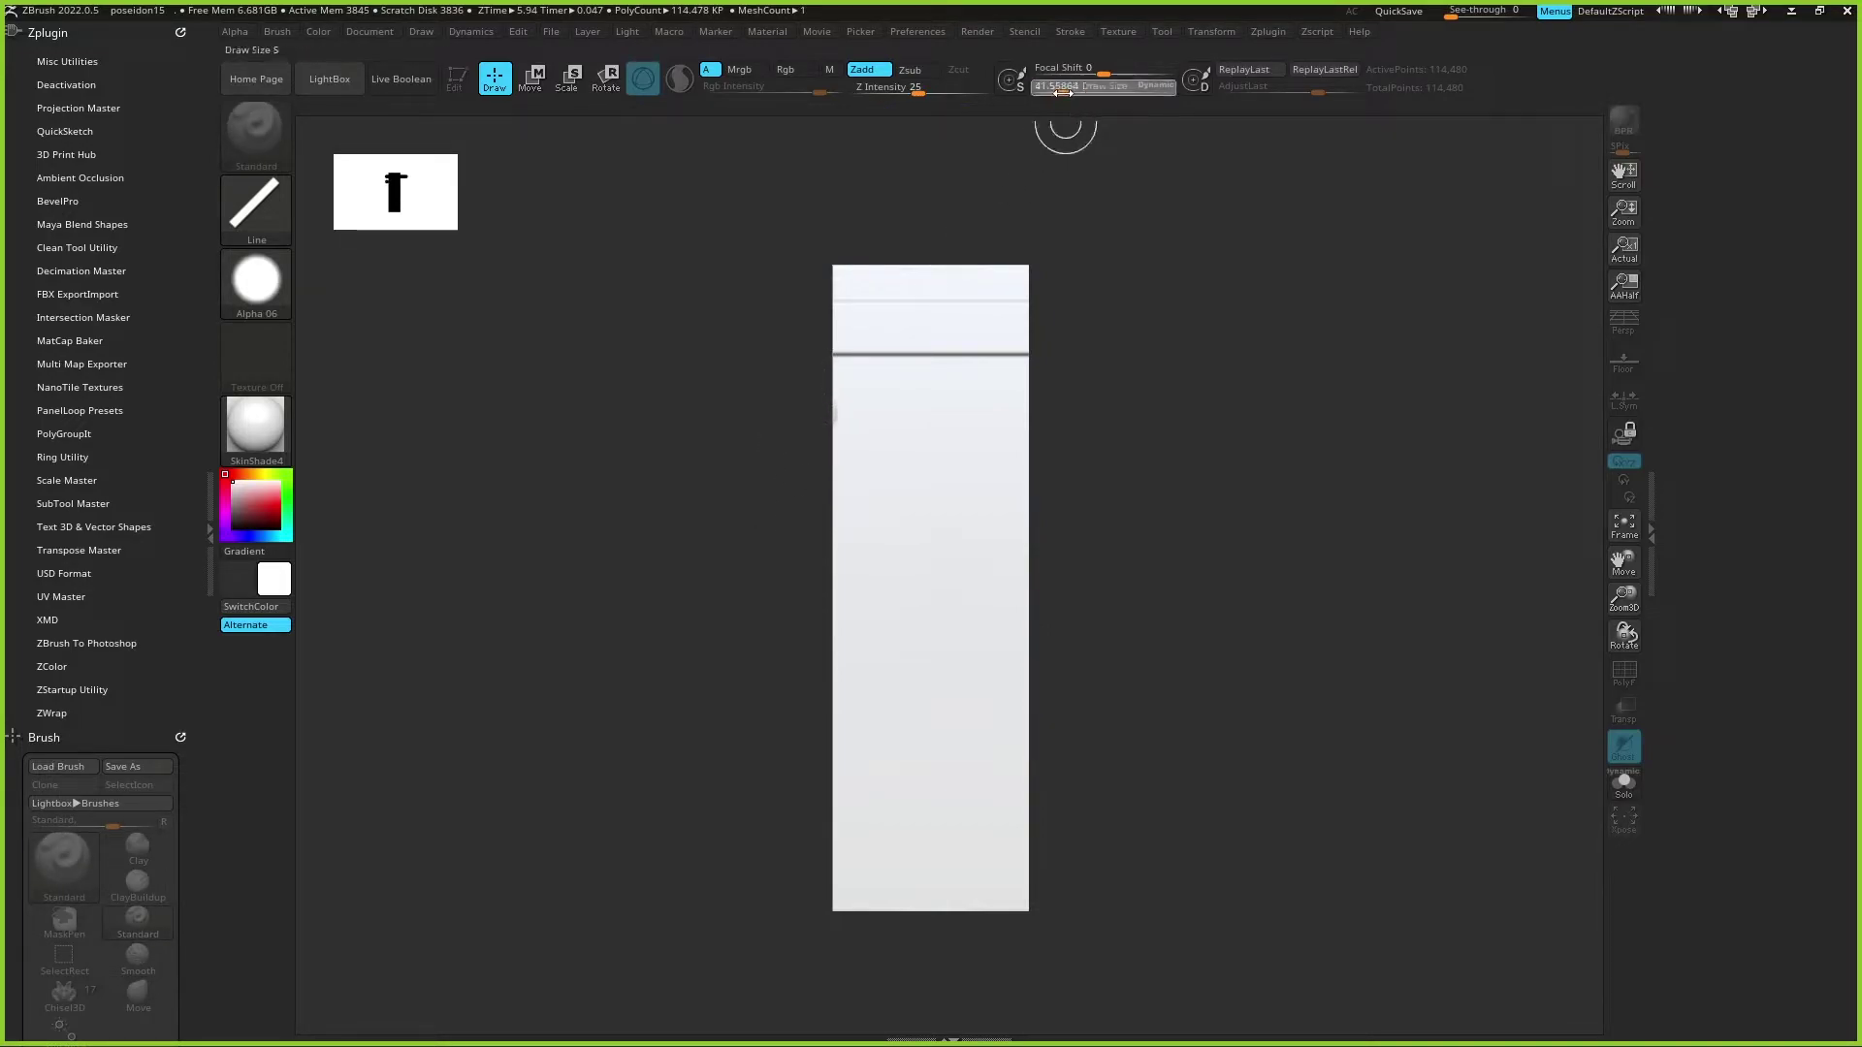
drag(814, 396, 1068, 396)
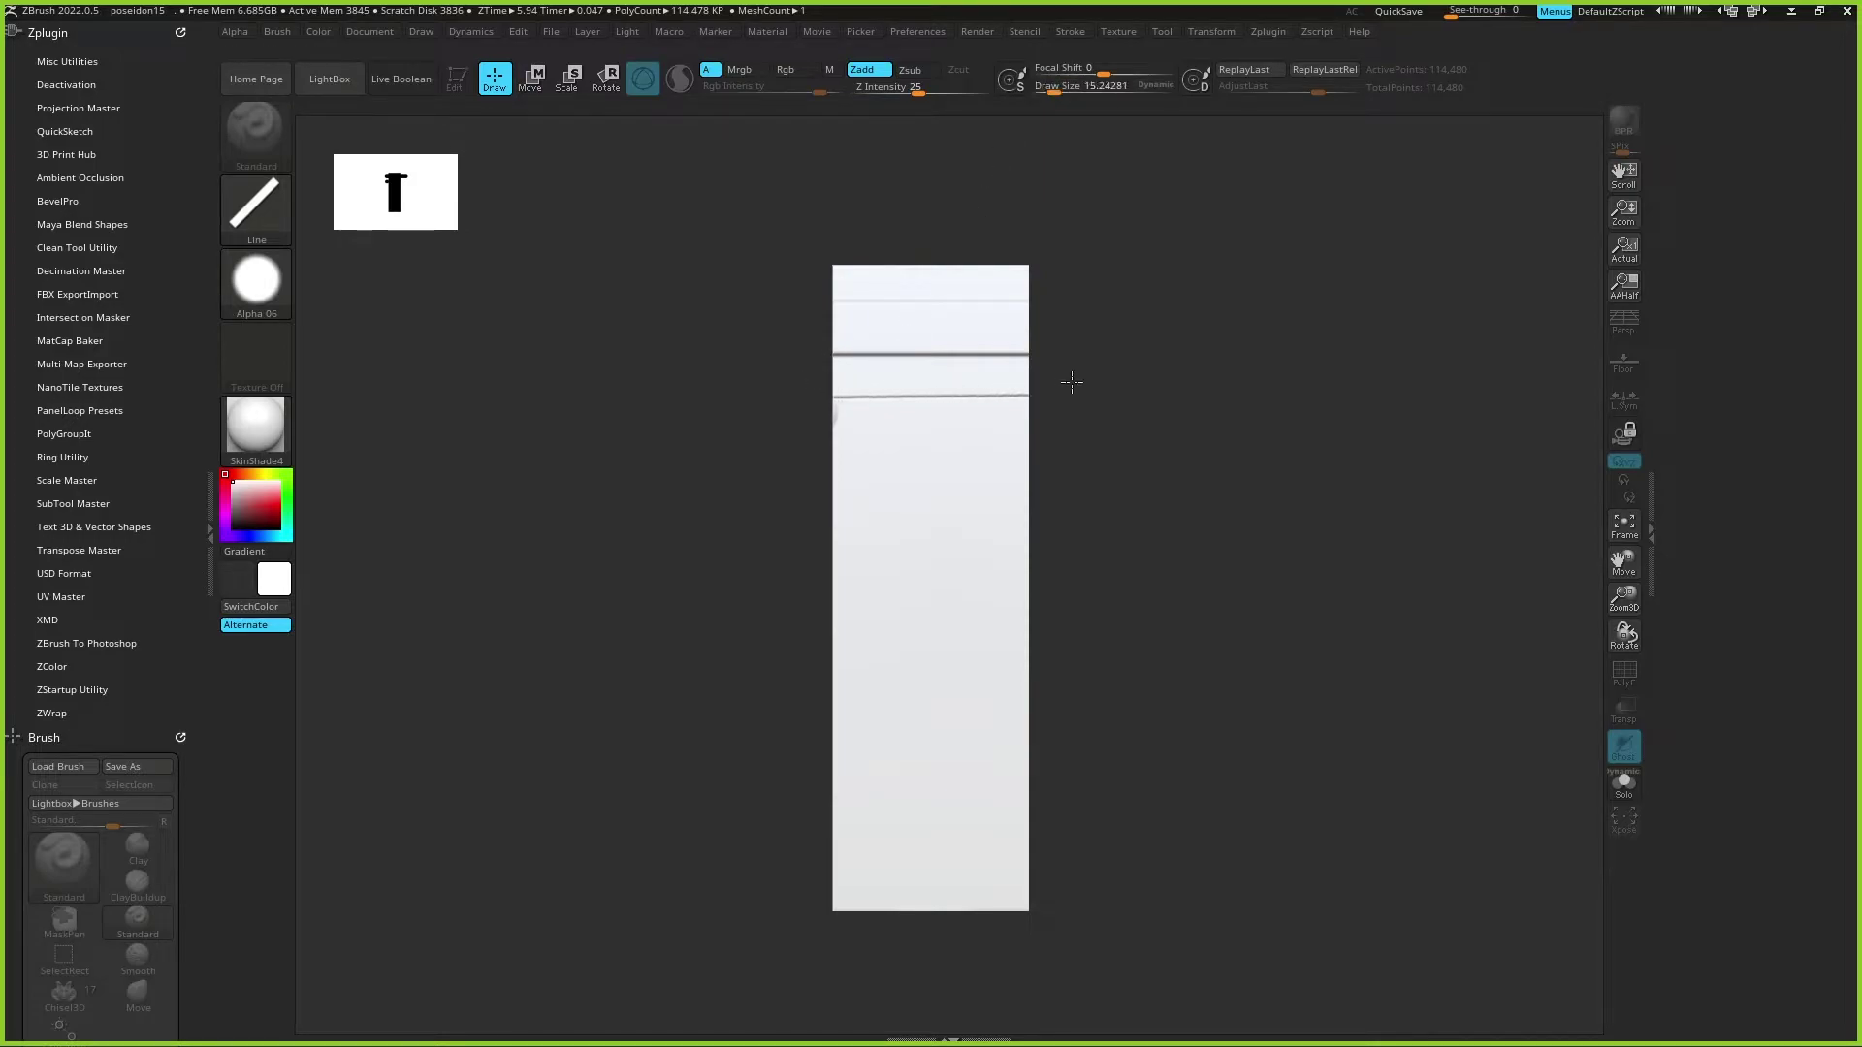
Step: Carve two horizontal grooves near the bar's bottom, redoing the first one slightly lower
drag(815, 778, 1086, 781)
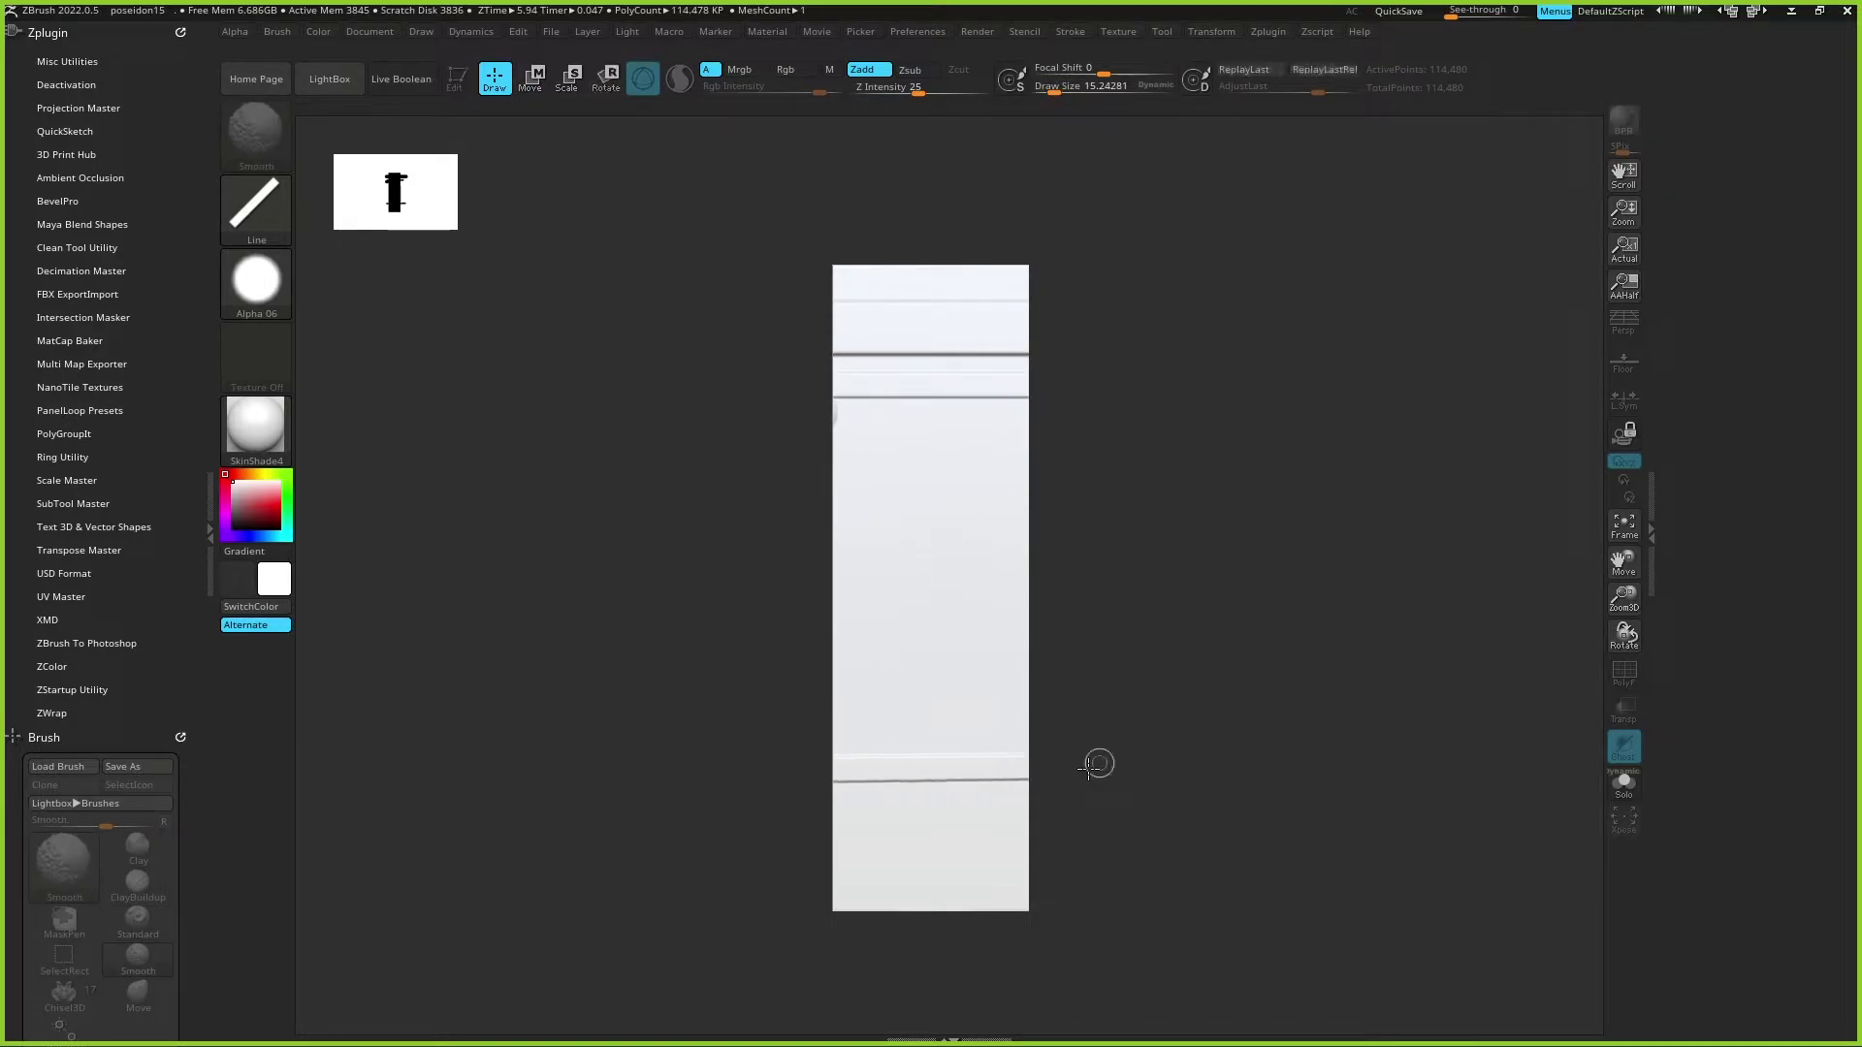
key(ctrl+z)
drag(815, 796, 1114, 798)
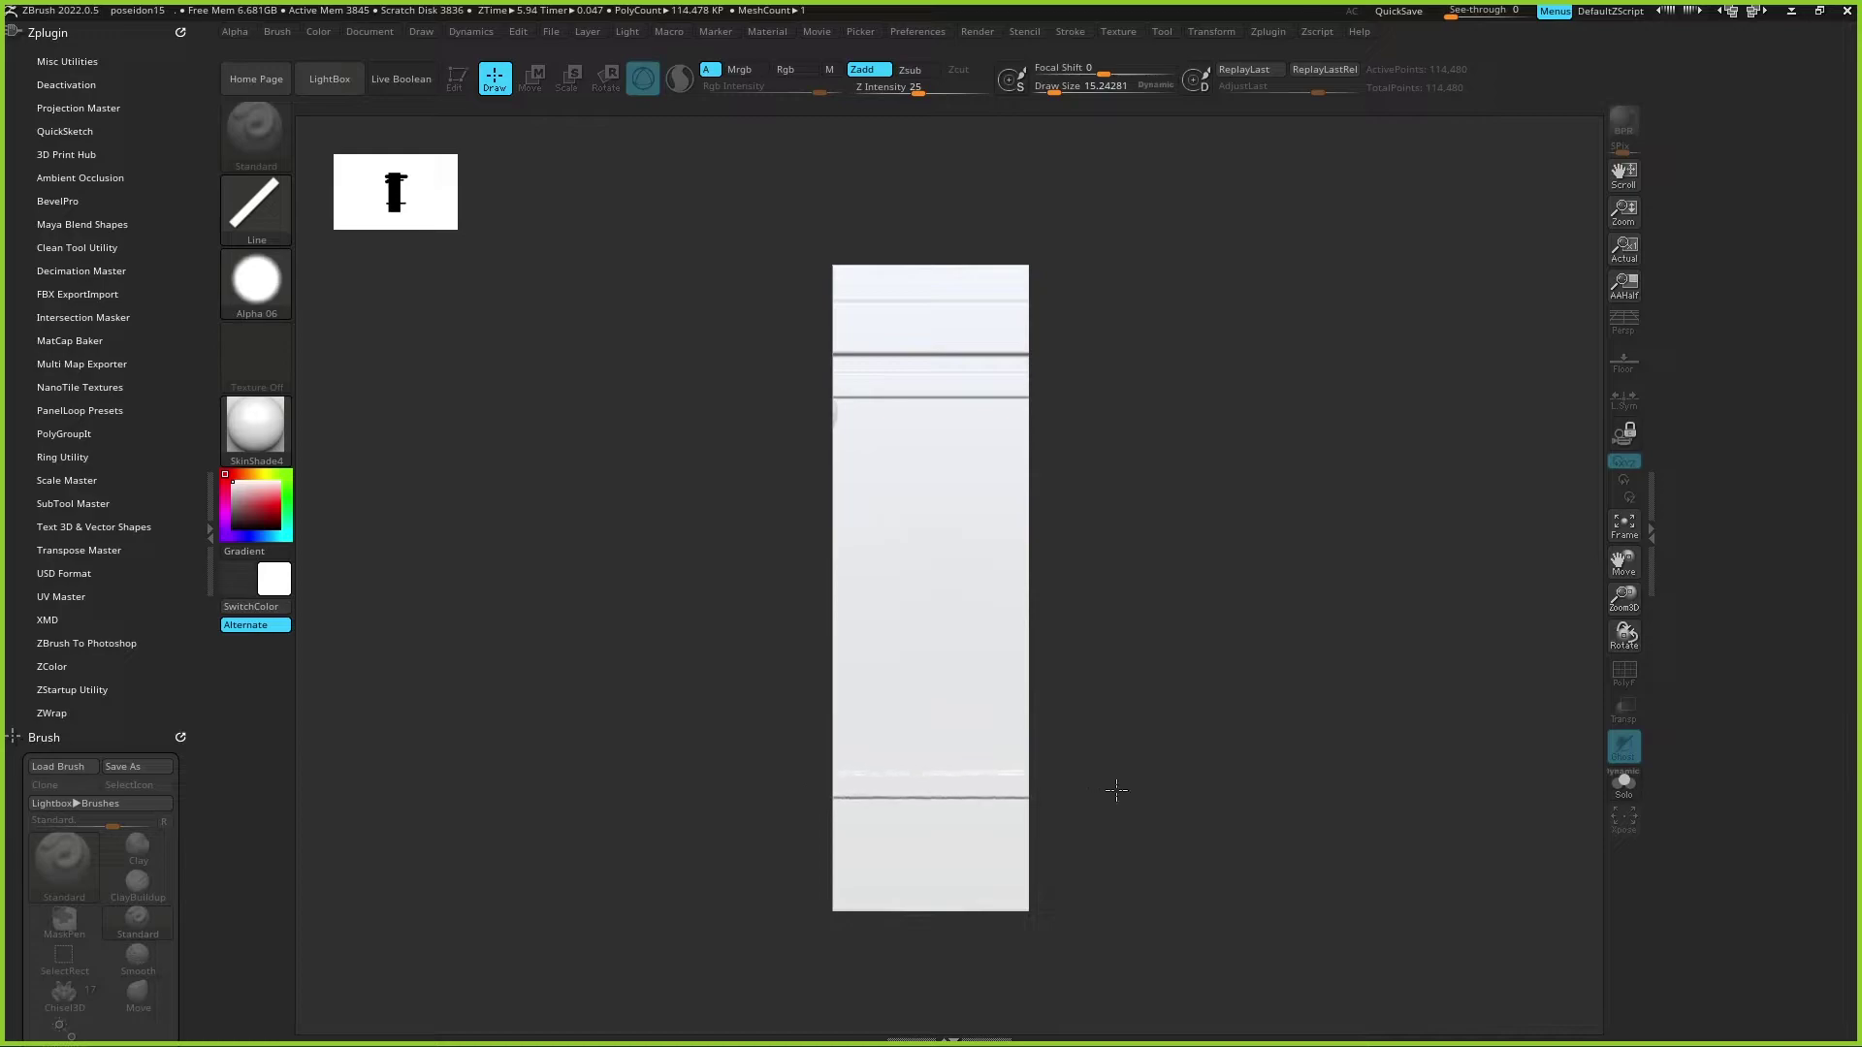
drag(795, 845, 1106, 846)
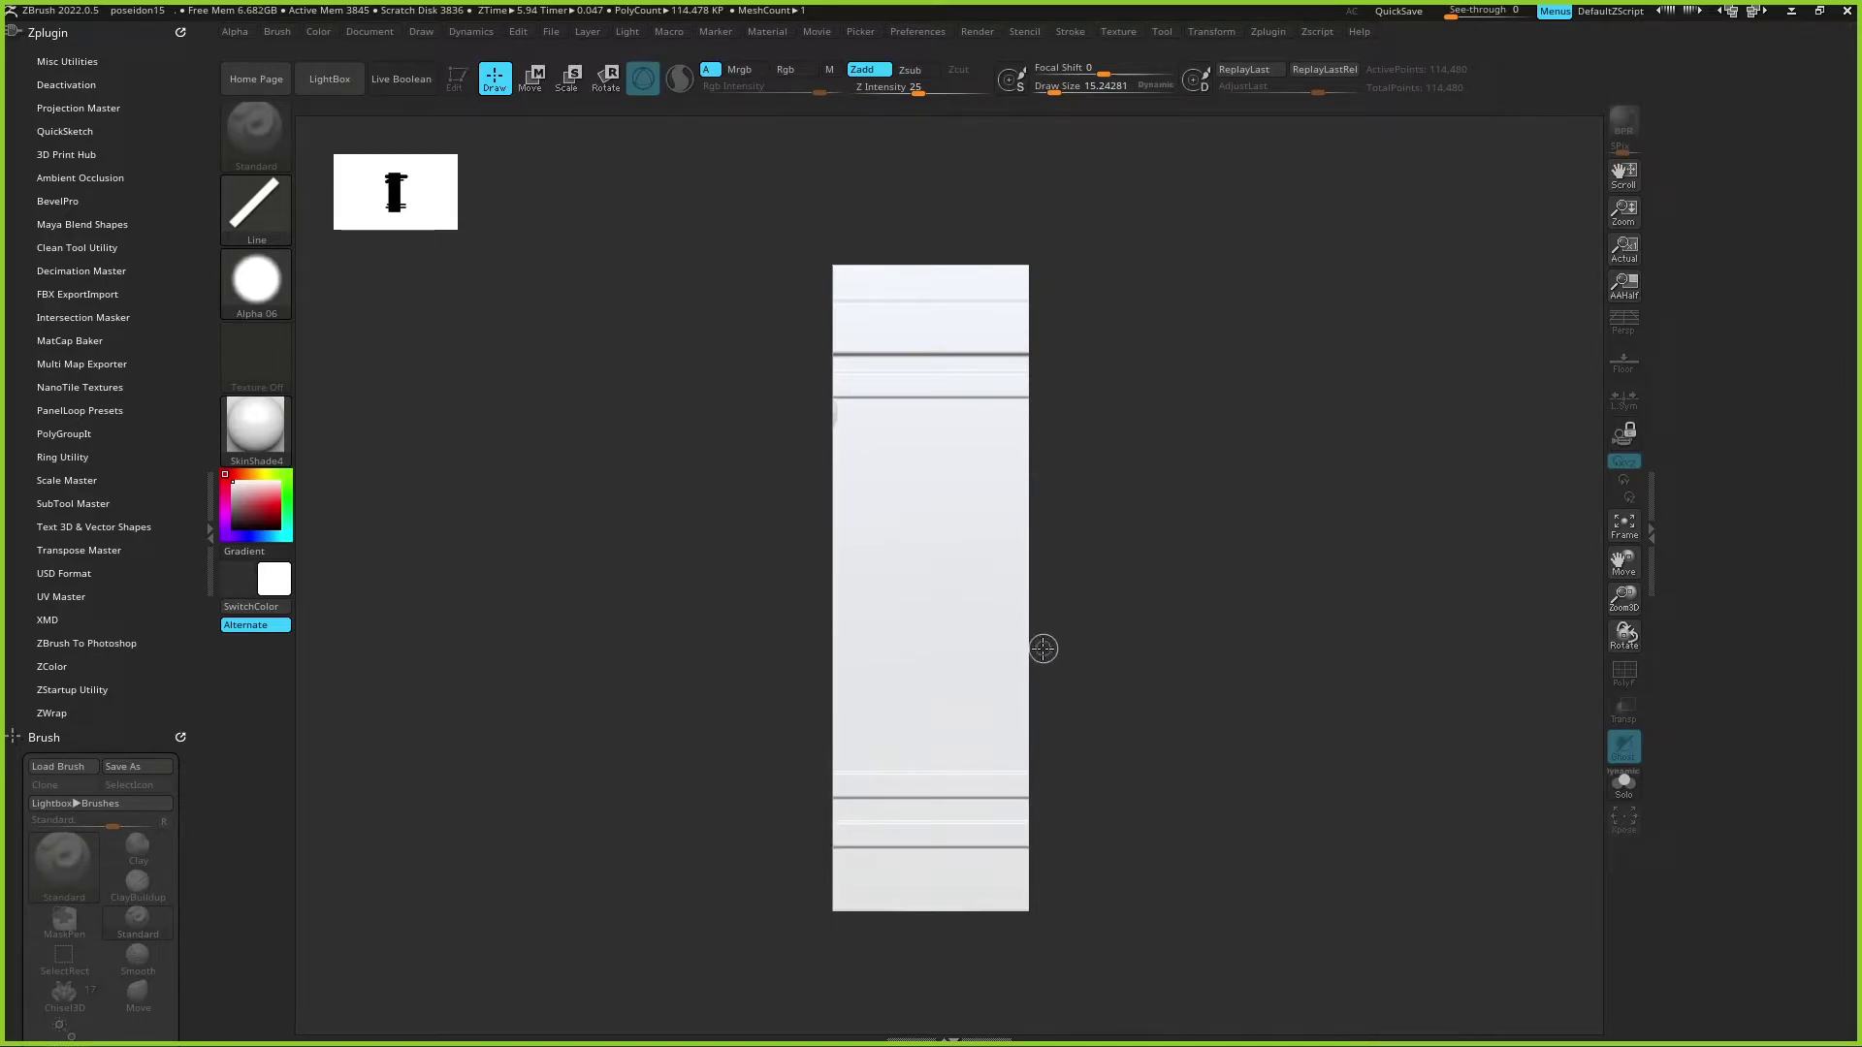
Step: Pick up the four drawn lines as raised bands, inspect them with perspective off, then undo
key(g)
click(850, 581)
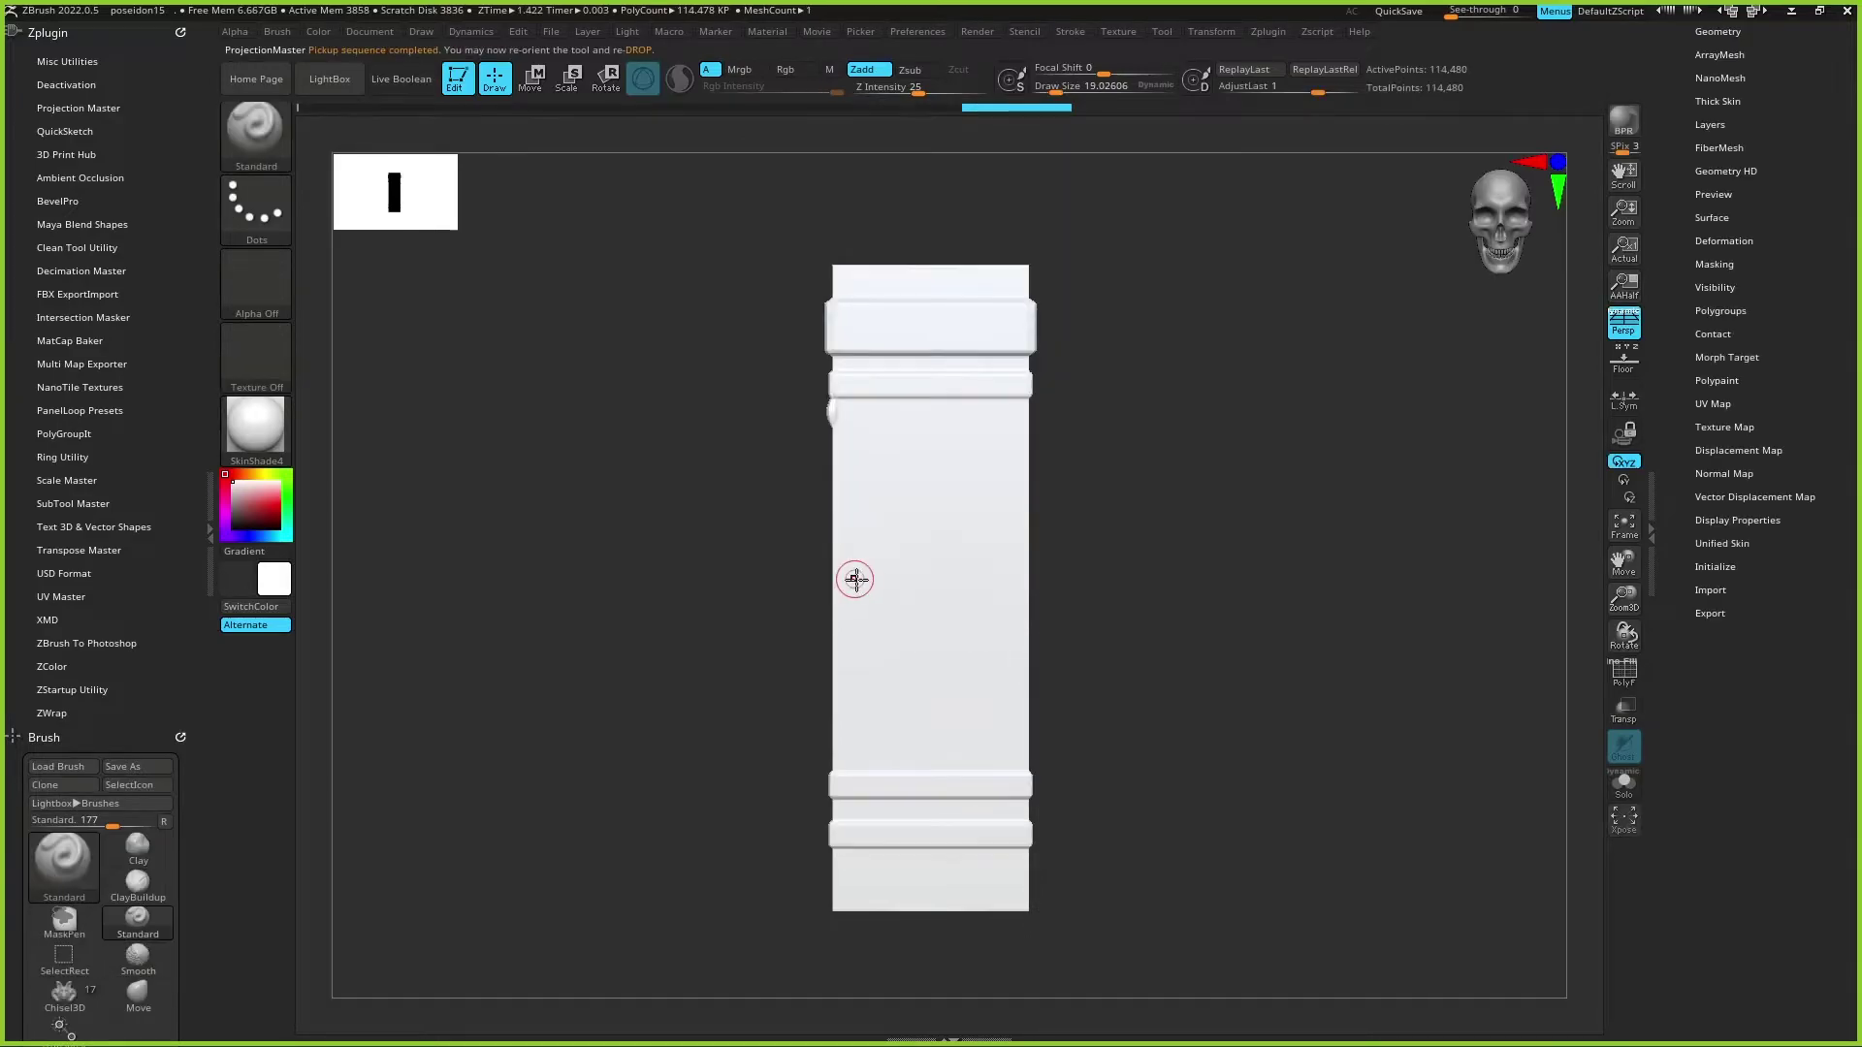
mouse_move(1232, 548)
mouse_down()
mouse_move(1209, 544)
mouse_move(1185, 628)
mouse_move(1238, 611)
mouse_move(1213, 603)
mouse_up()
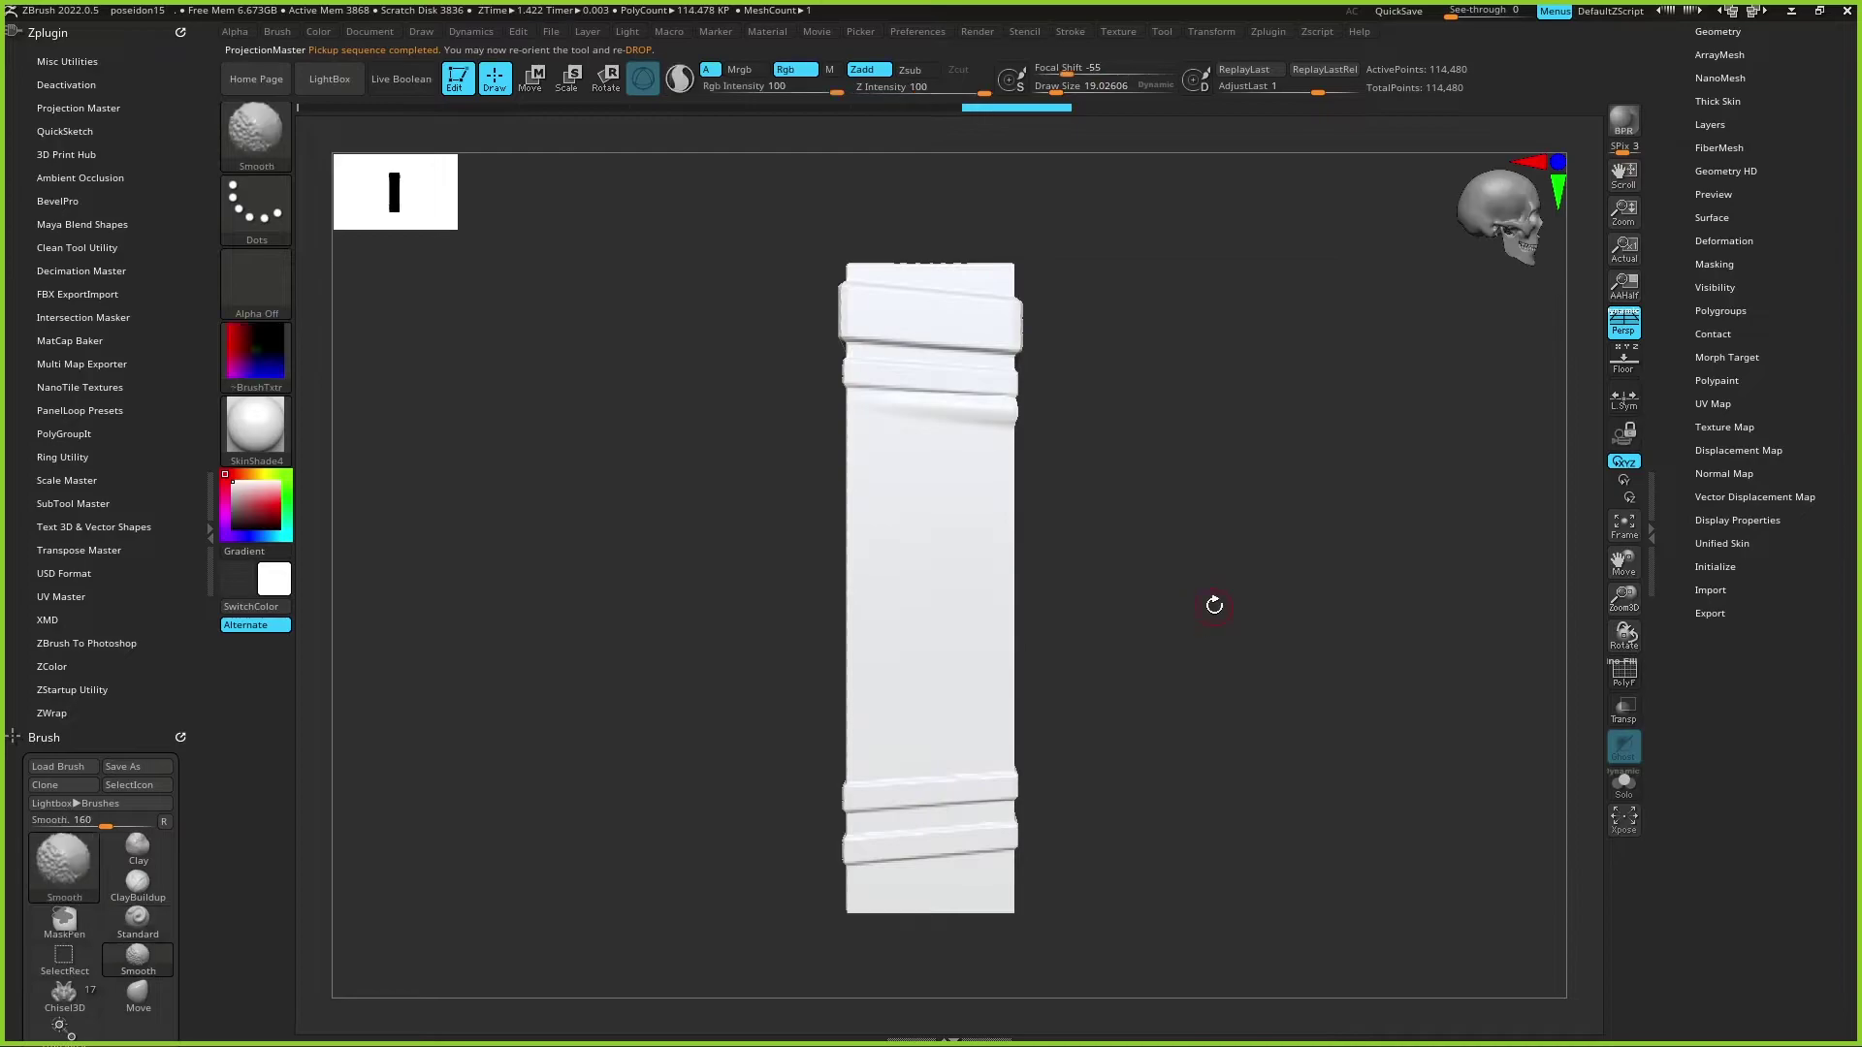
click(1623, 333)
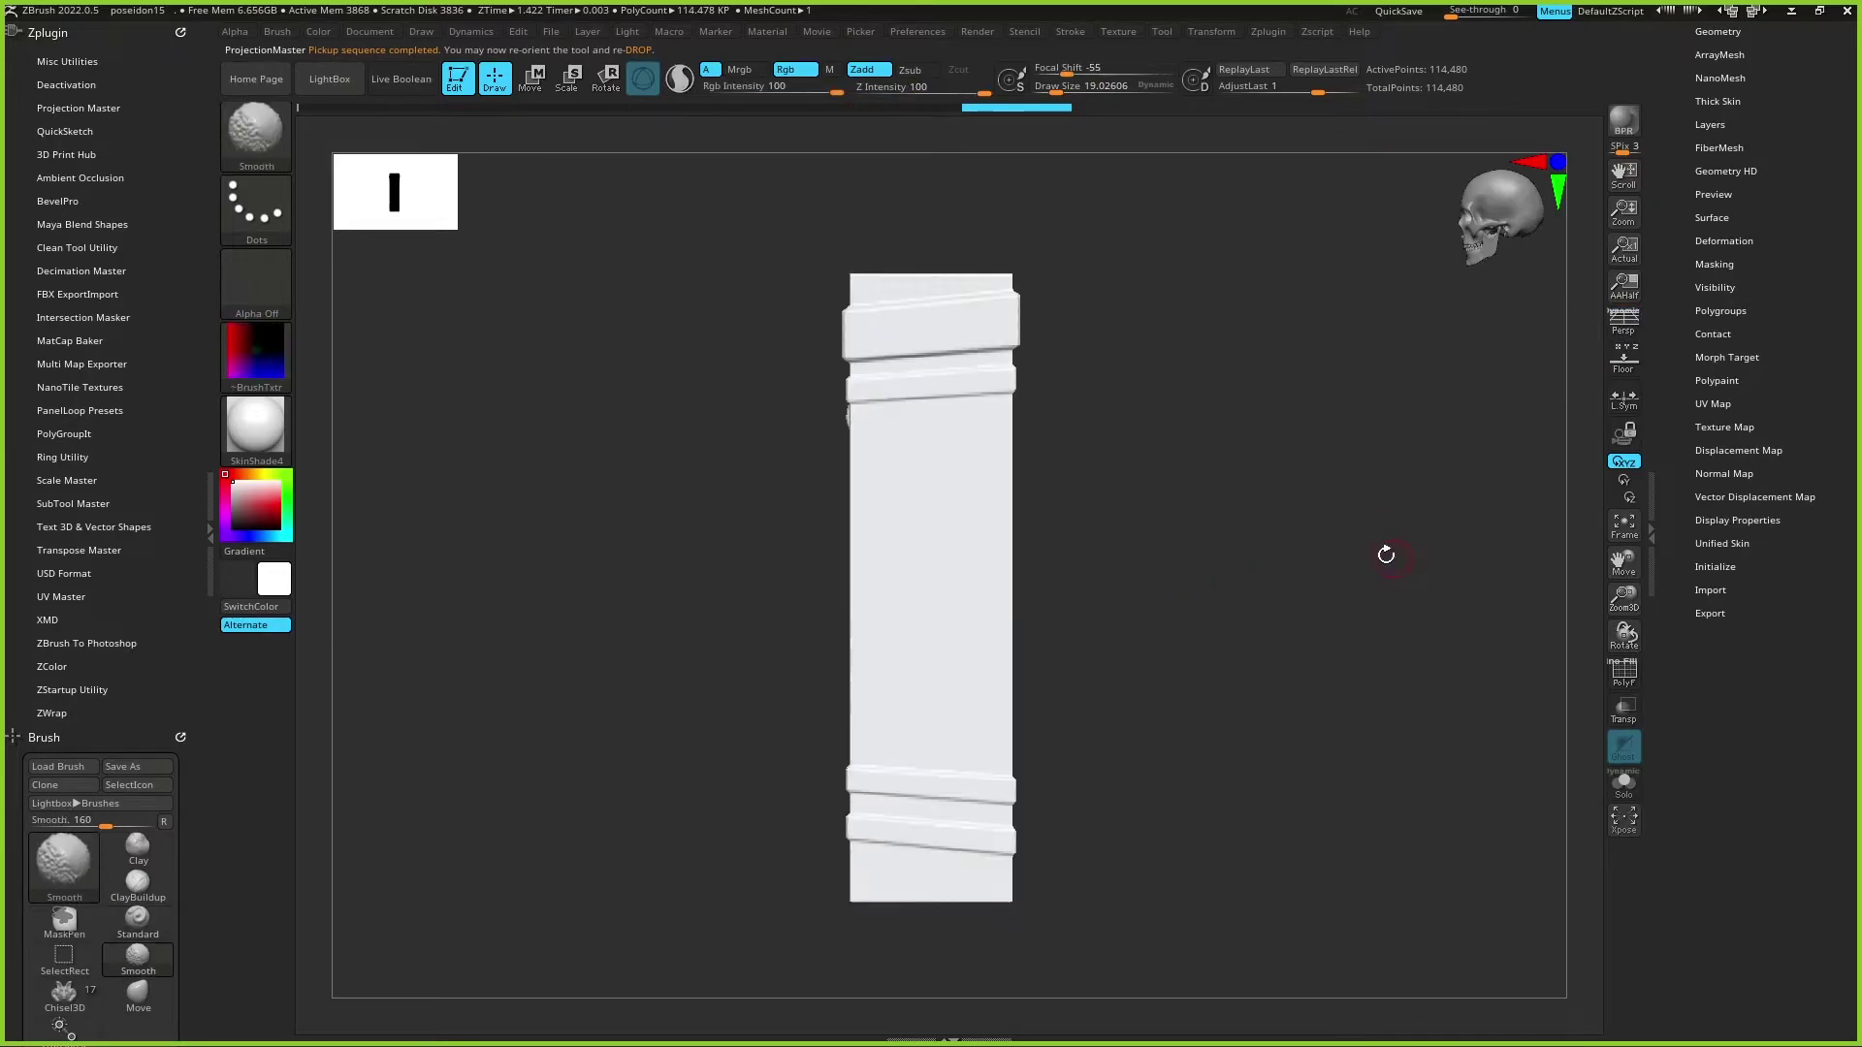
key(ctrl)
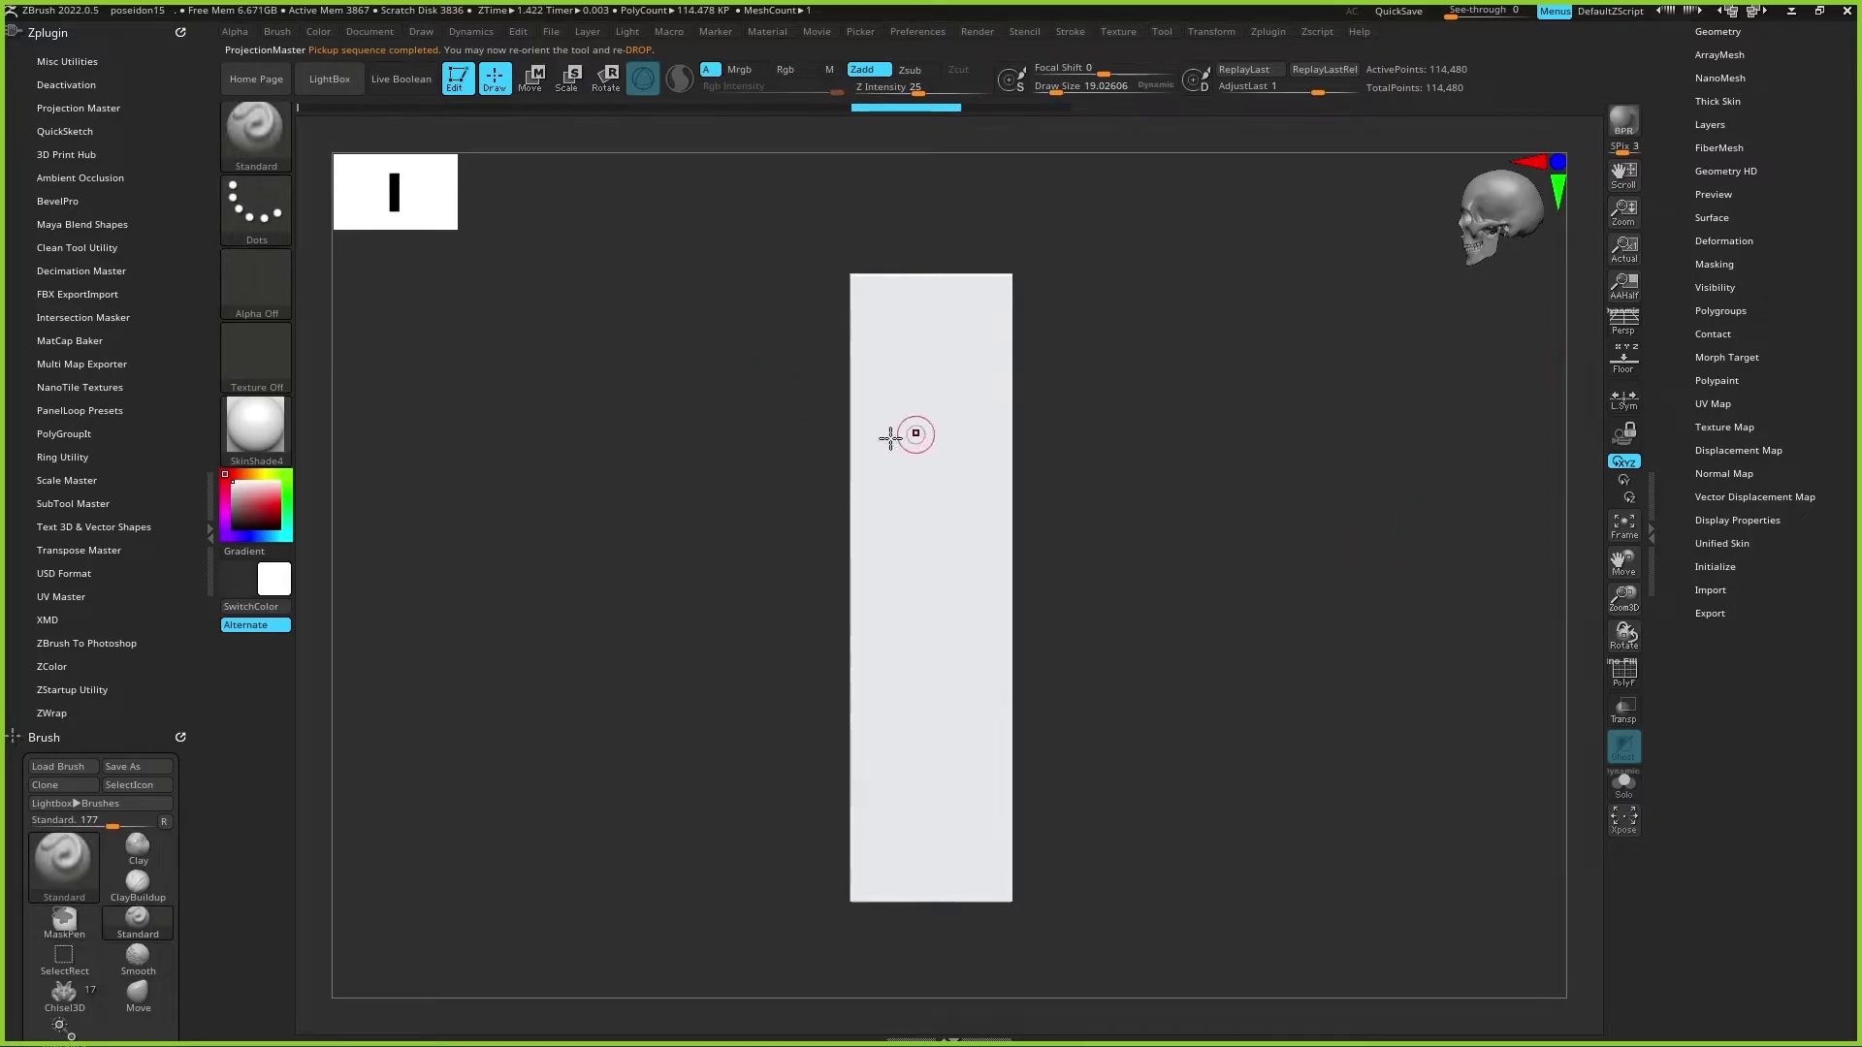
Step: Drop the pillar and draw three grooves: two near the top and one near the bottom
key(g)
click(831, 577)
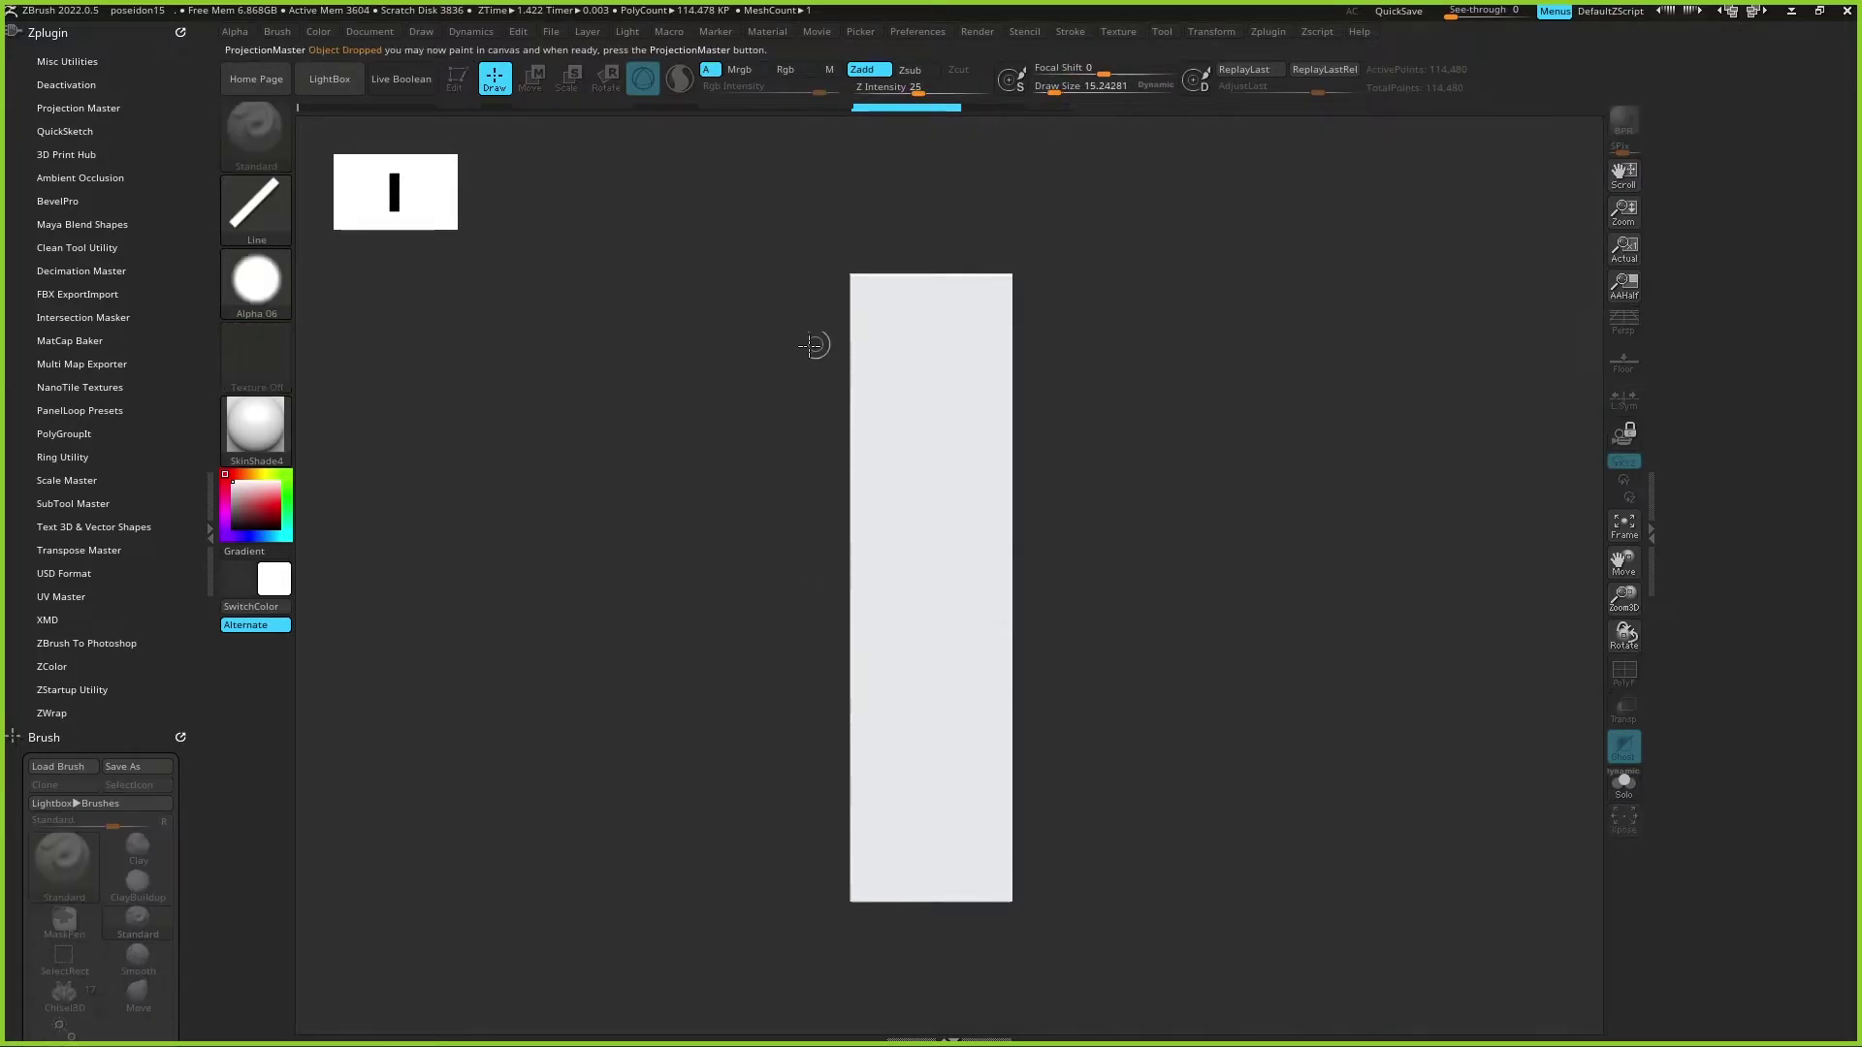
drag(814, 334, 1044, 326)
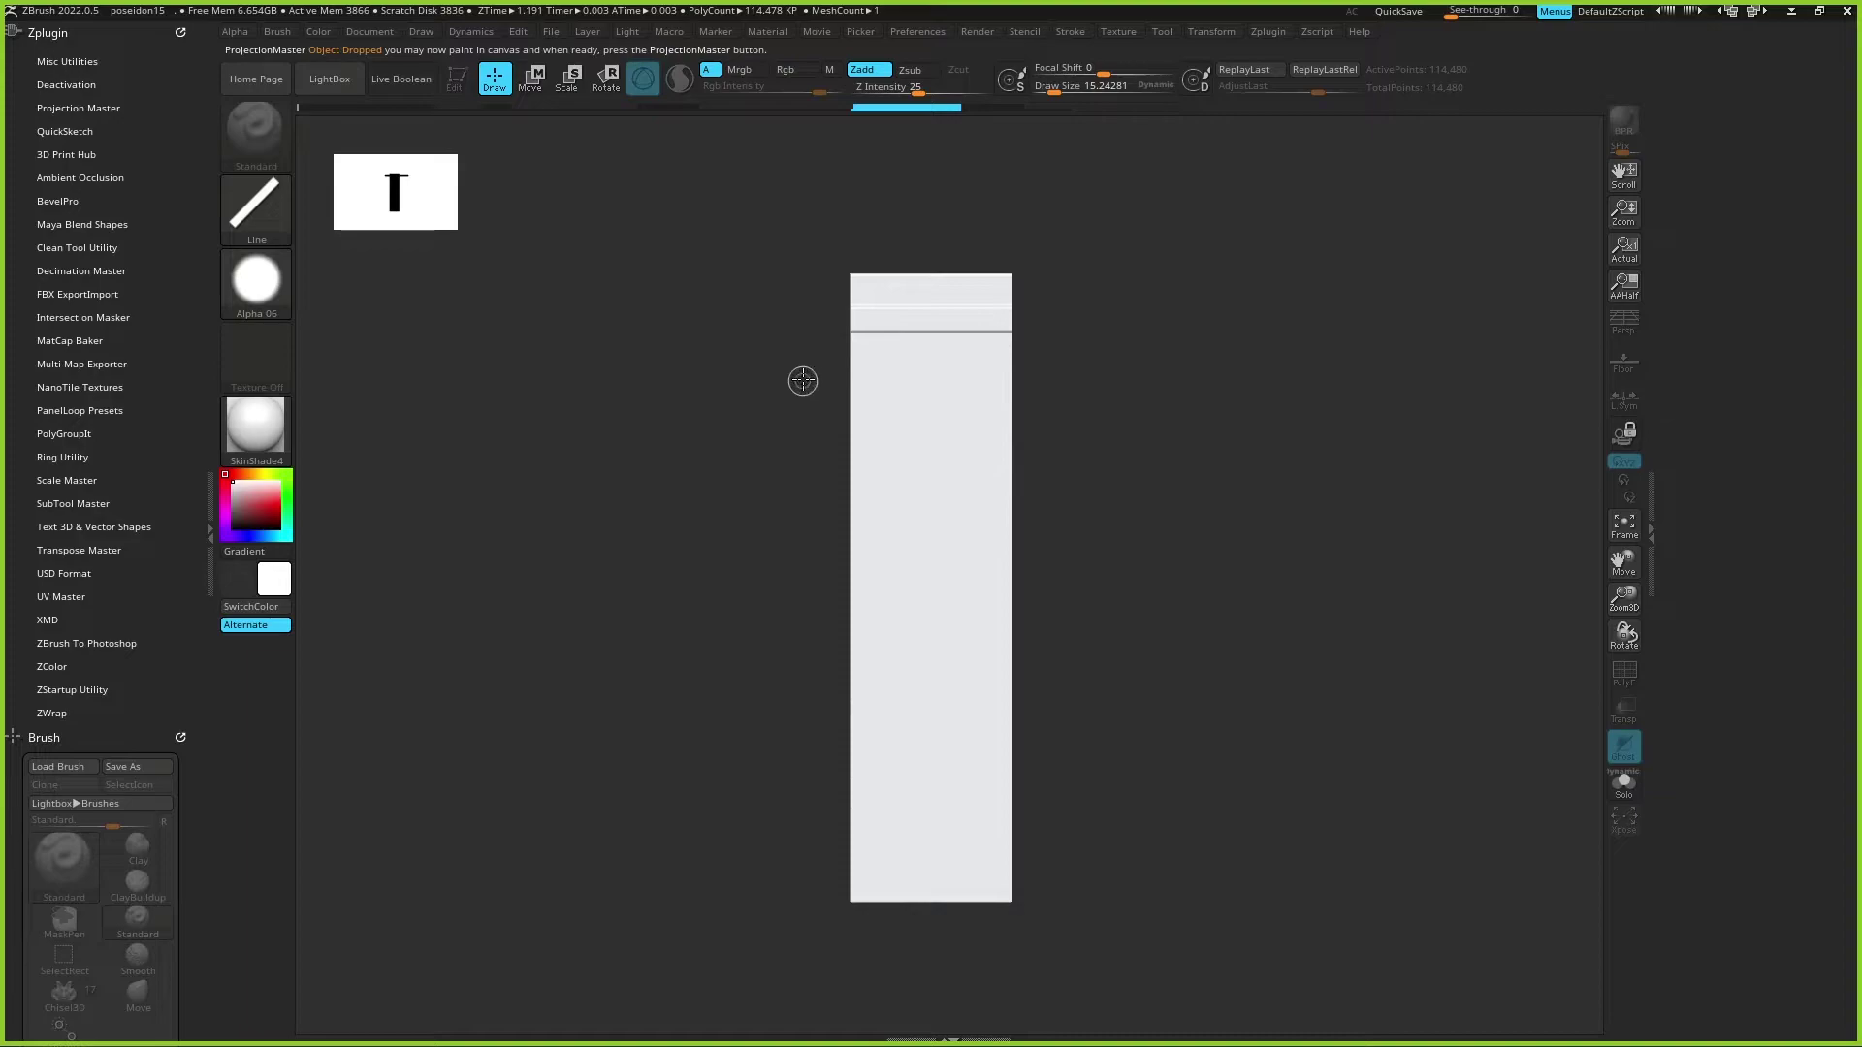
drag(851, 377, 1090, 378)
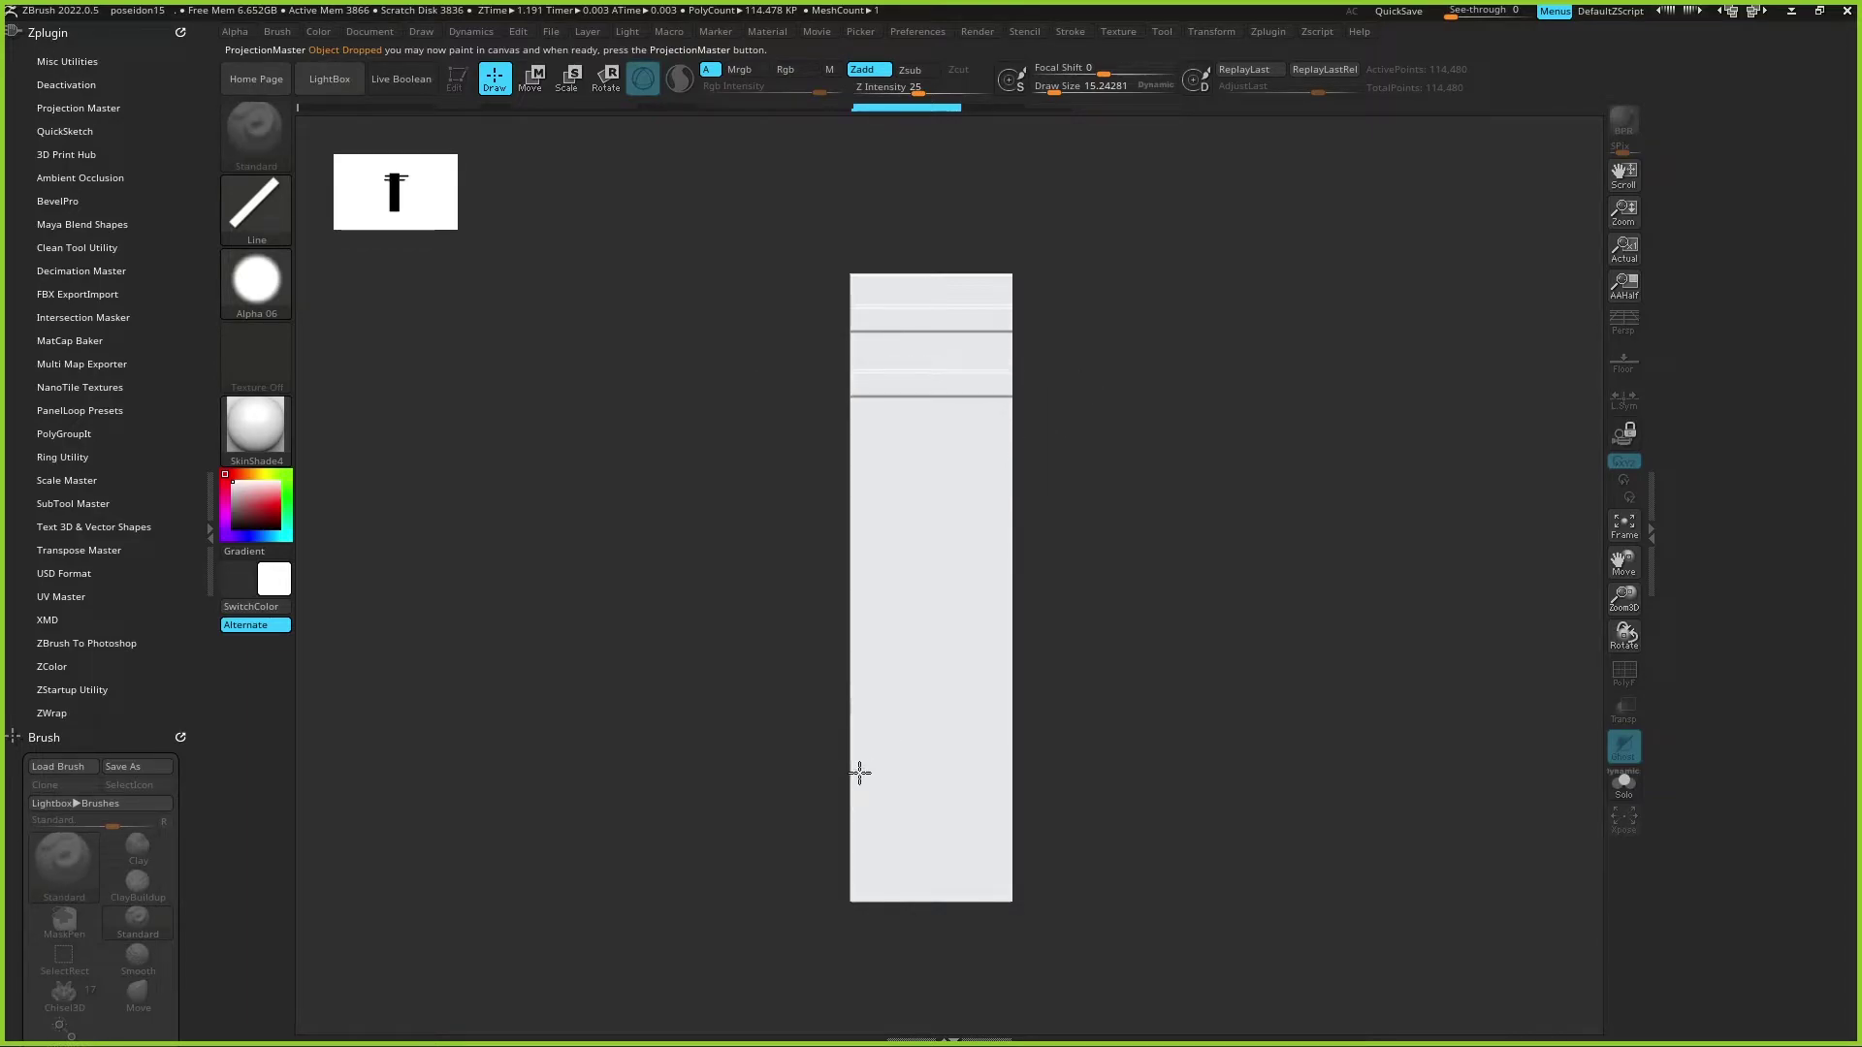
drag(793, 766, 1105, 764)
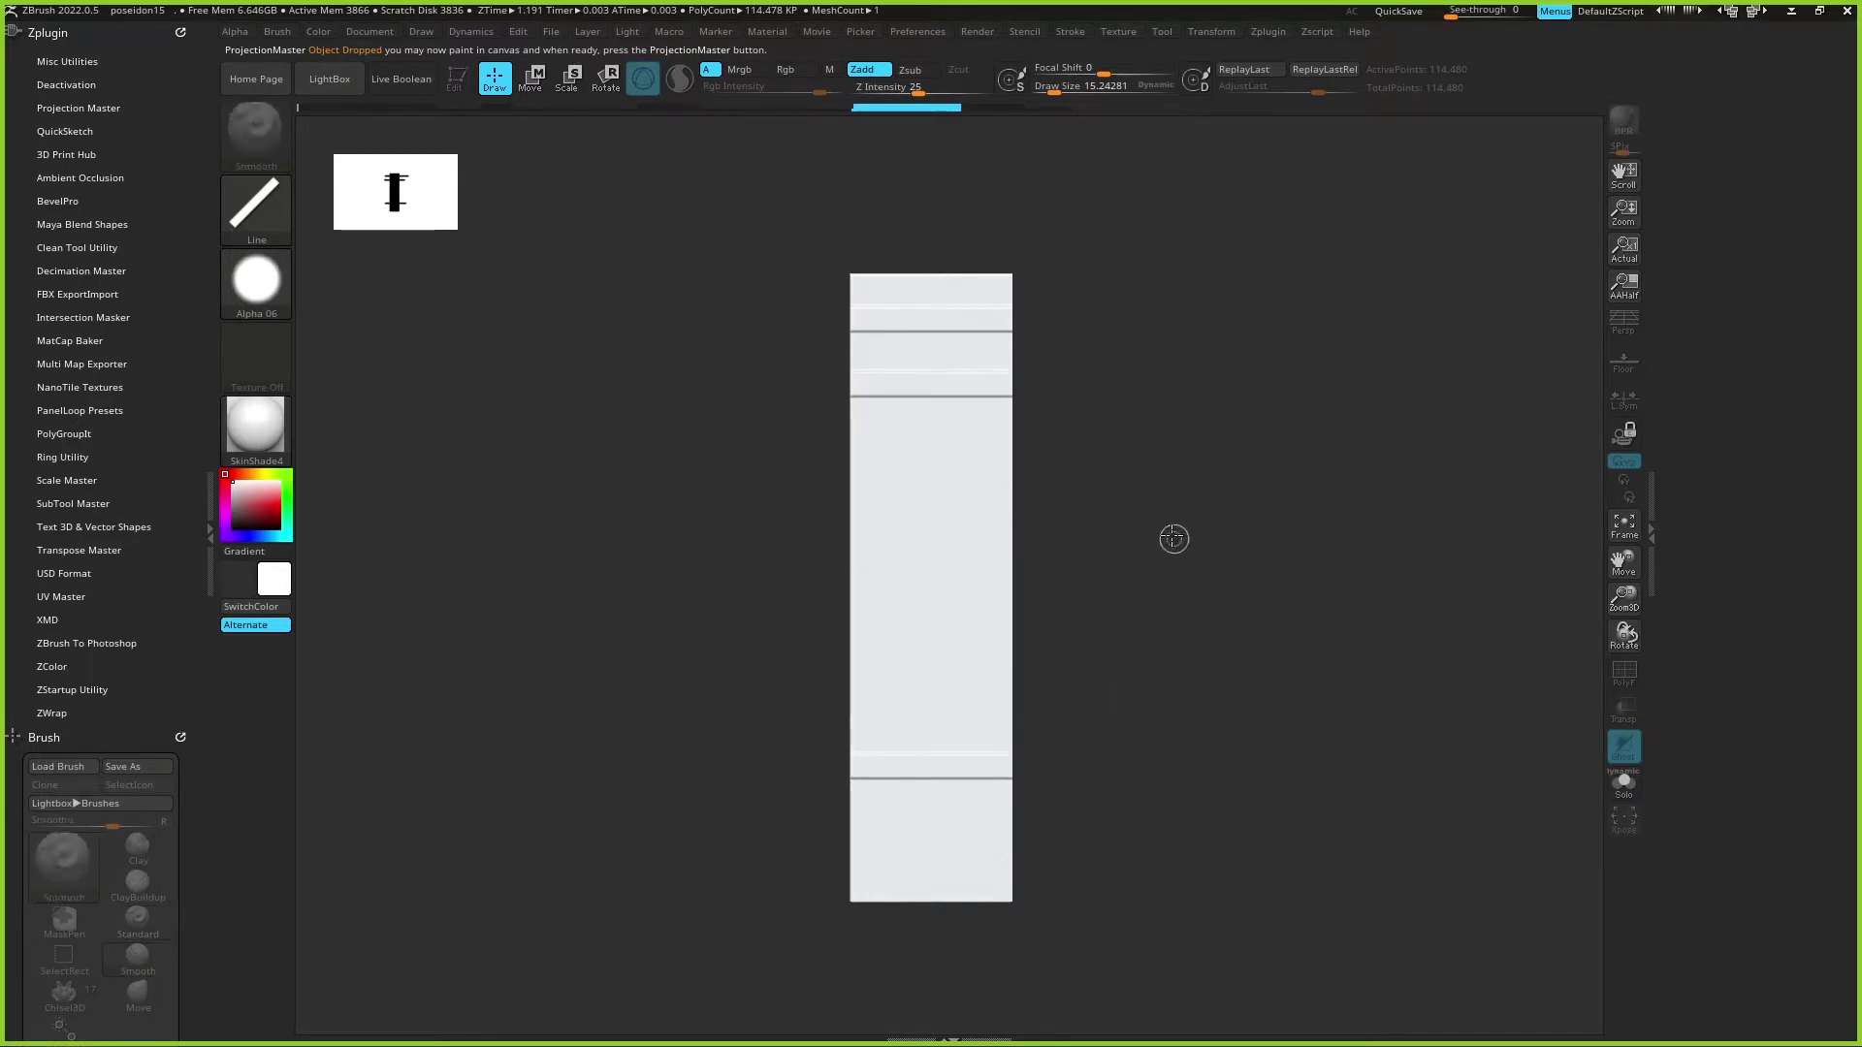
Step: Pick the three grooves up as raised bands and rotate the pillar to check them
key(g)
click(846, 581)
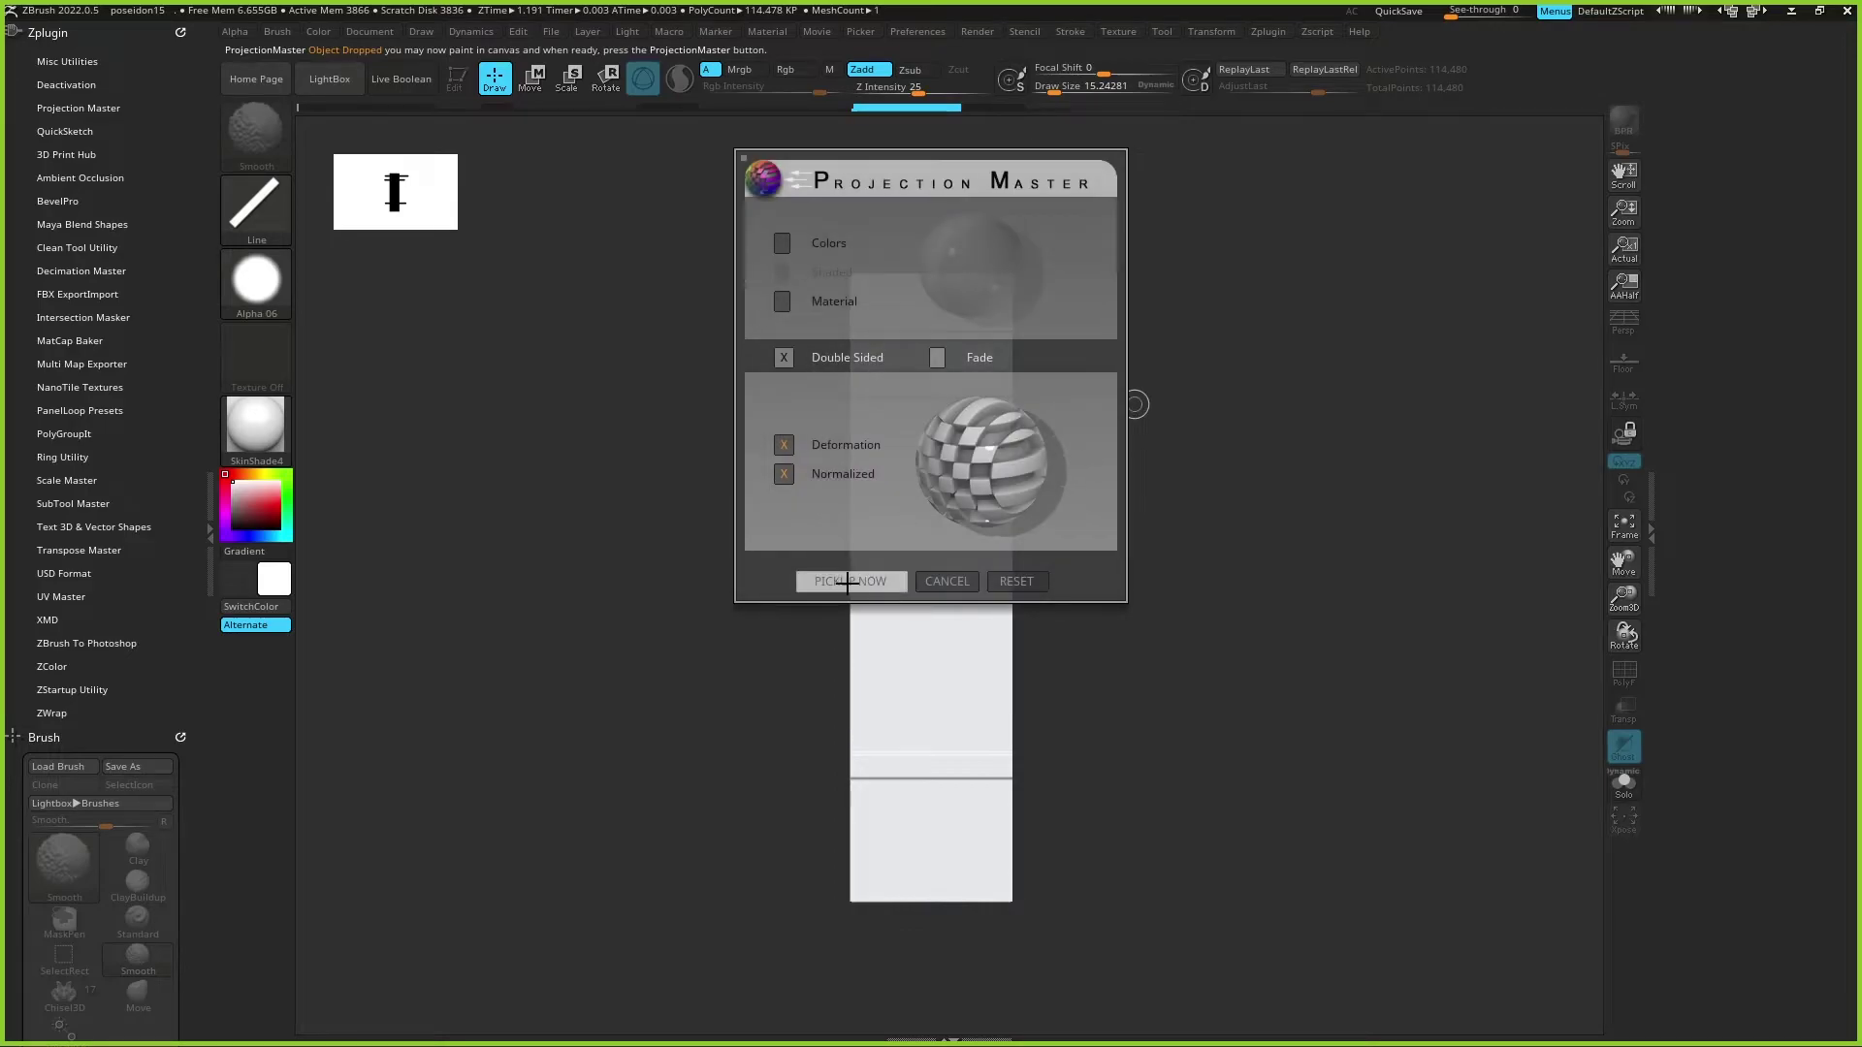
mouse_move(1255, 498)
mouse_down()
mouse_move(1308, 487)
mouse_move(1060, 507)
mouse_move(1359, 499)
mouse_move(1076, 477)
mouse_up()
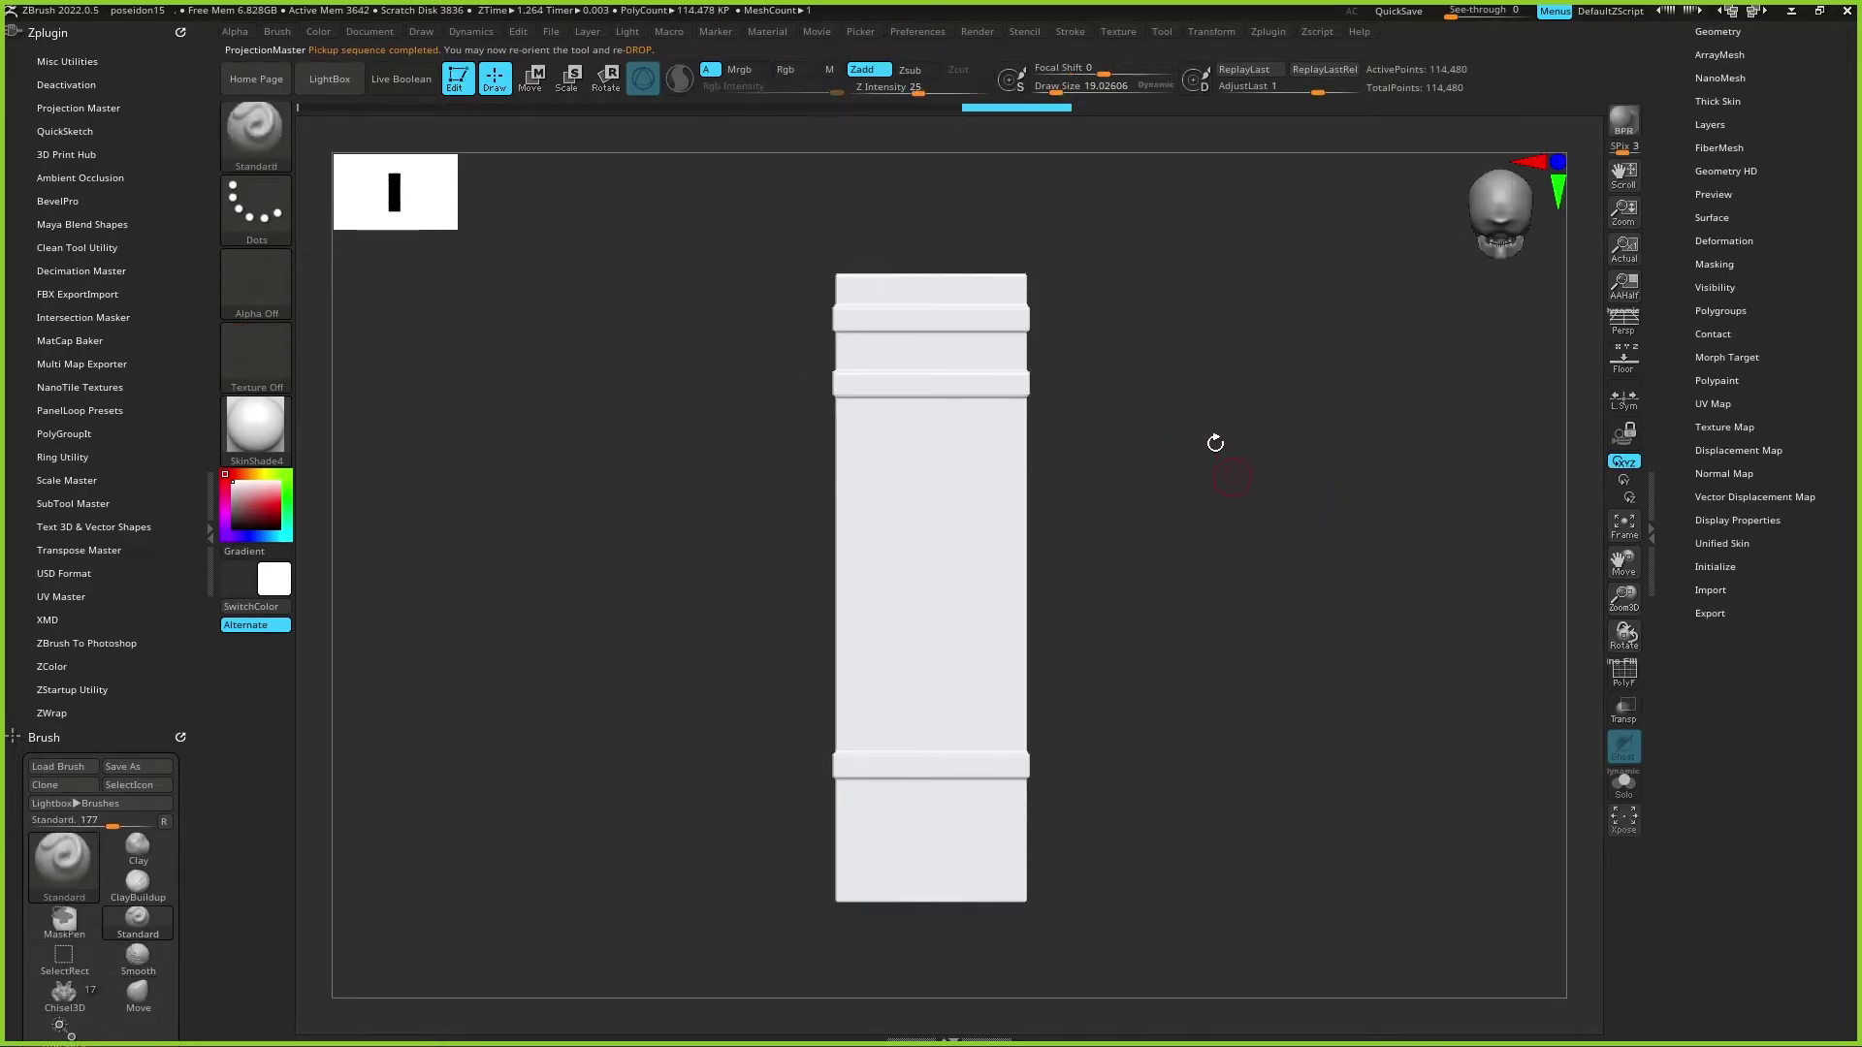
mouse_move(1253, 512)
mouse_down()
mouse_move(1244, 478)
mouse_move(1277, 478)
mouse_up()
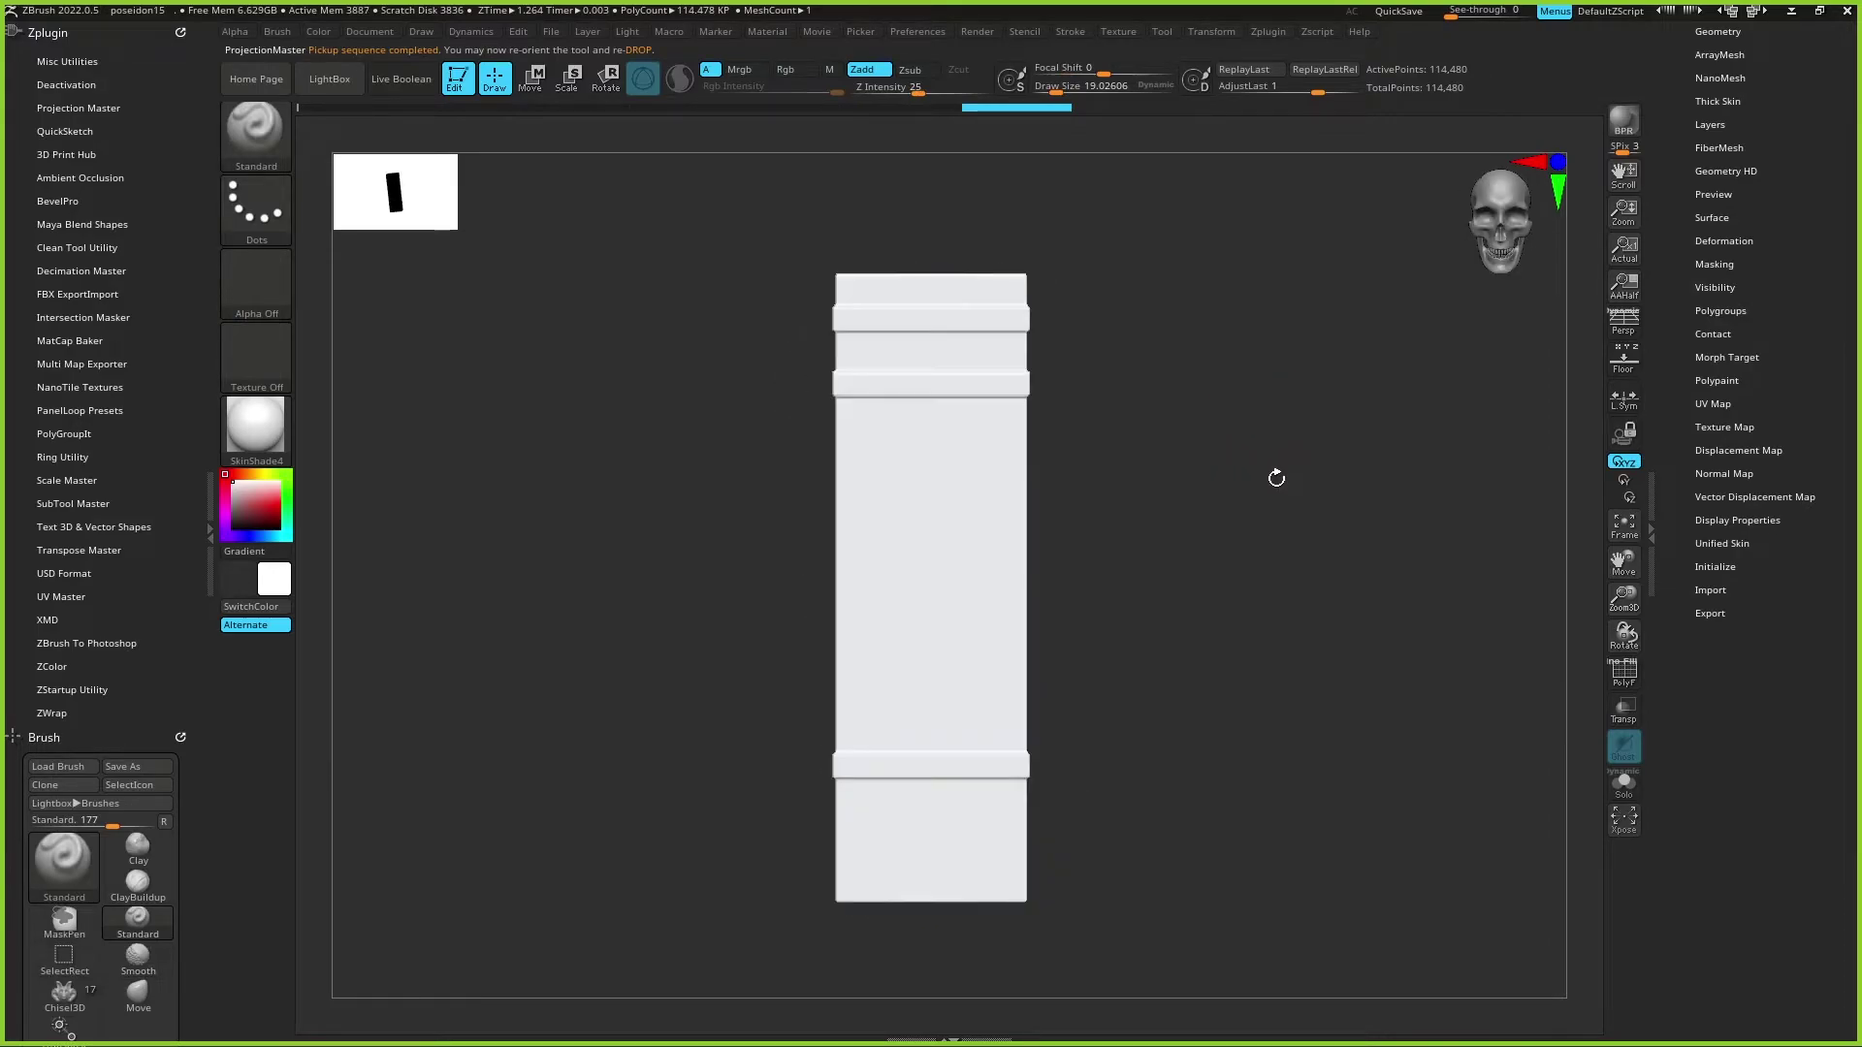
shift+drag(1215, 382, 348, 328)
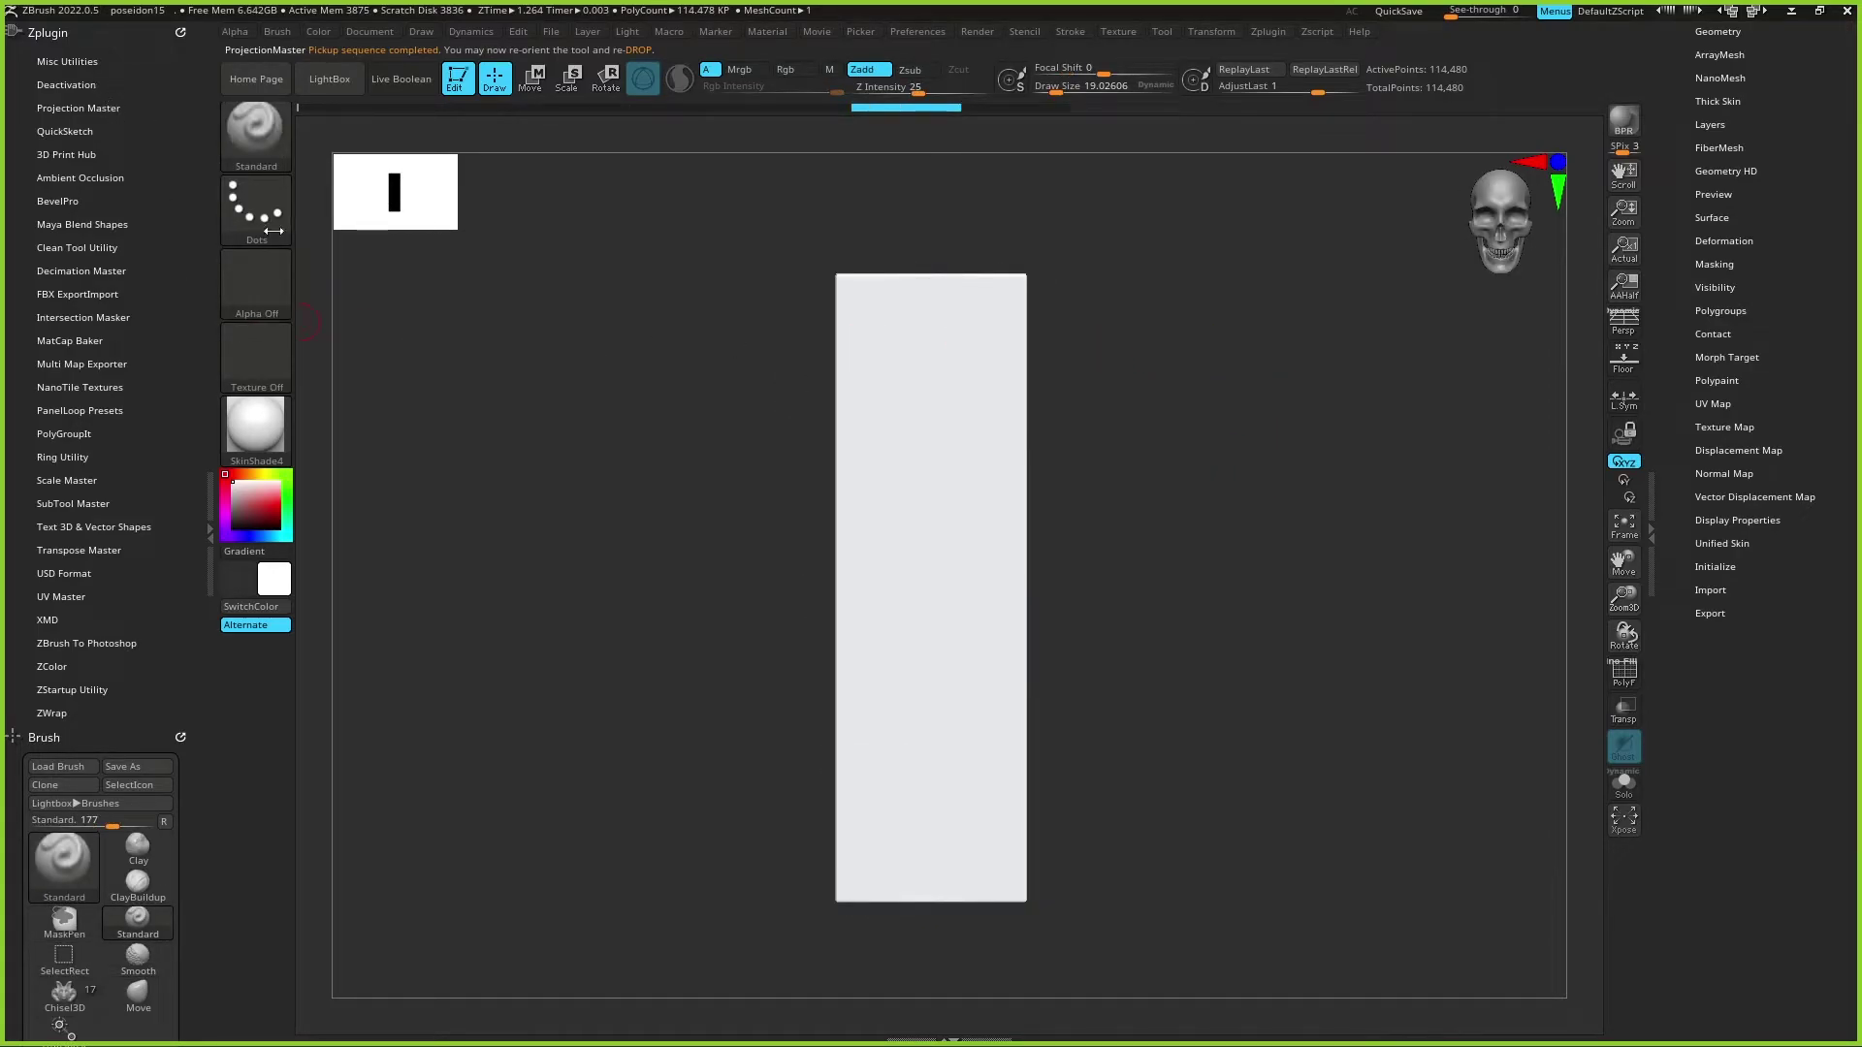
Step: Cancel Projection Master once, then reopen it and drop the plain pillar onto the canvas
key(g)
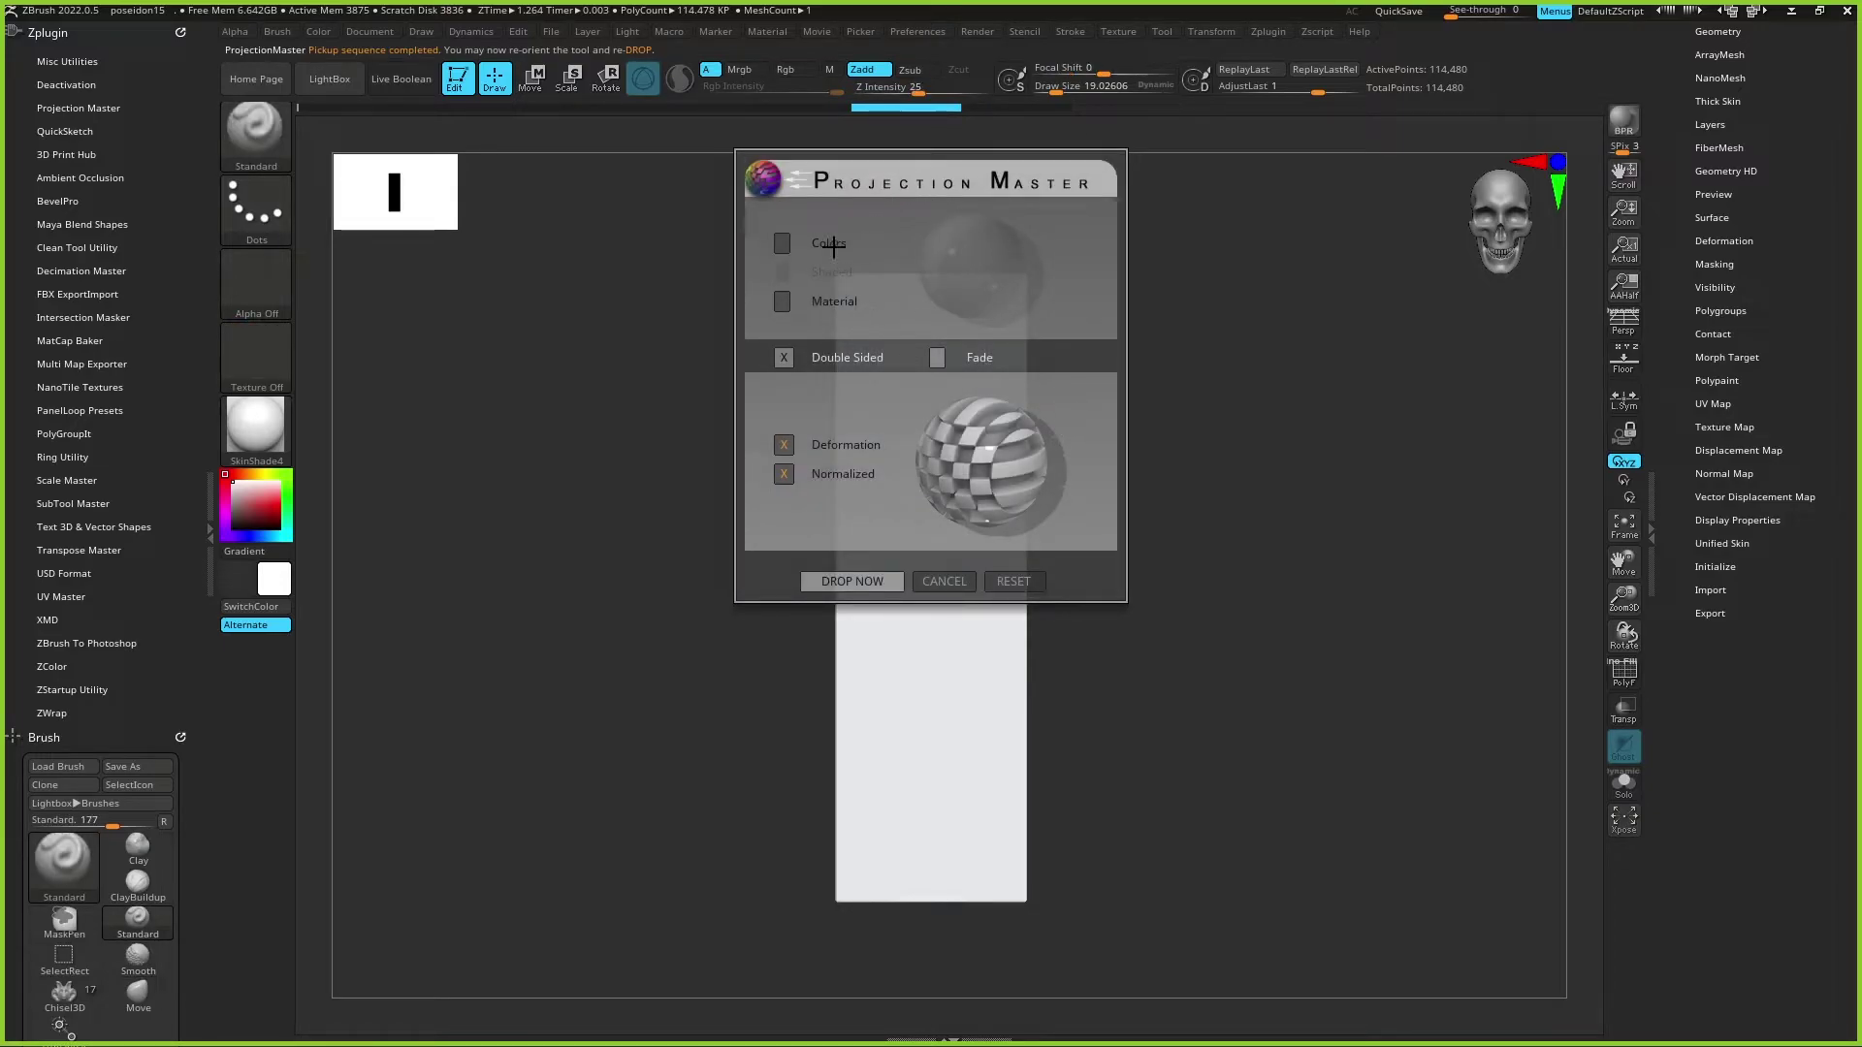
click(966, 579)
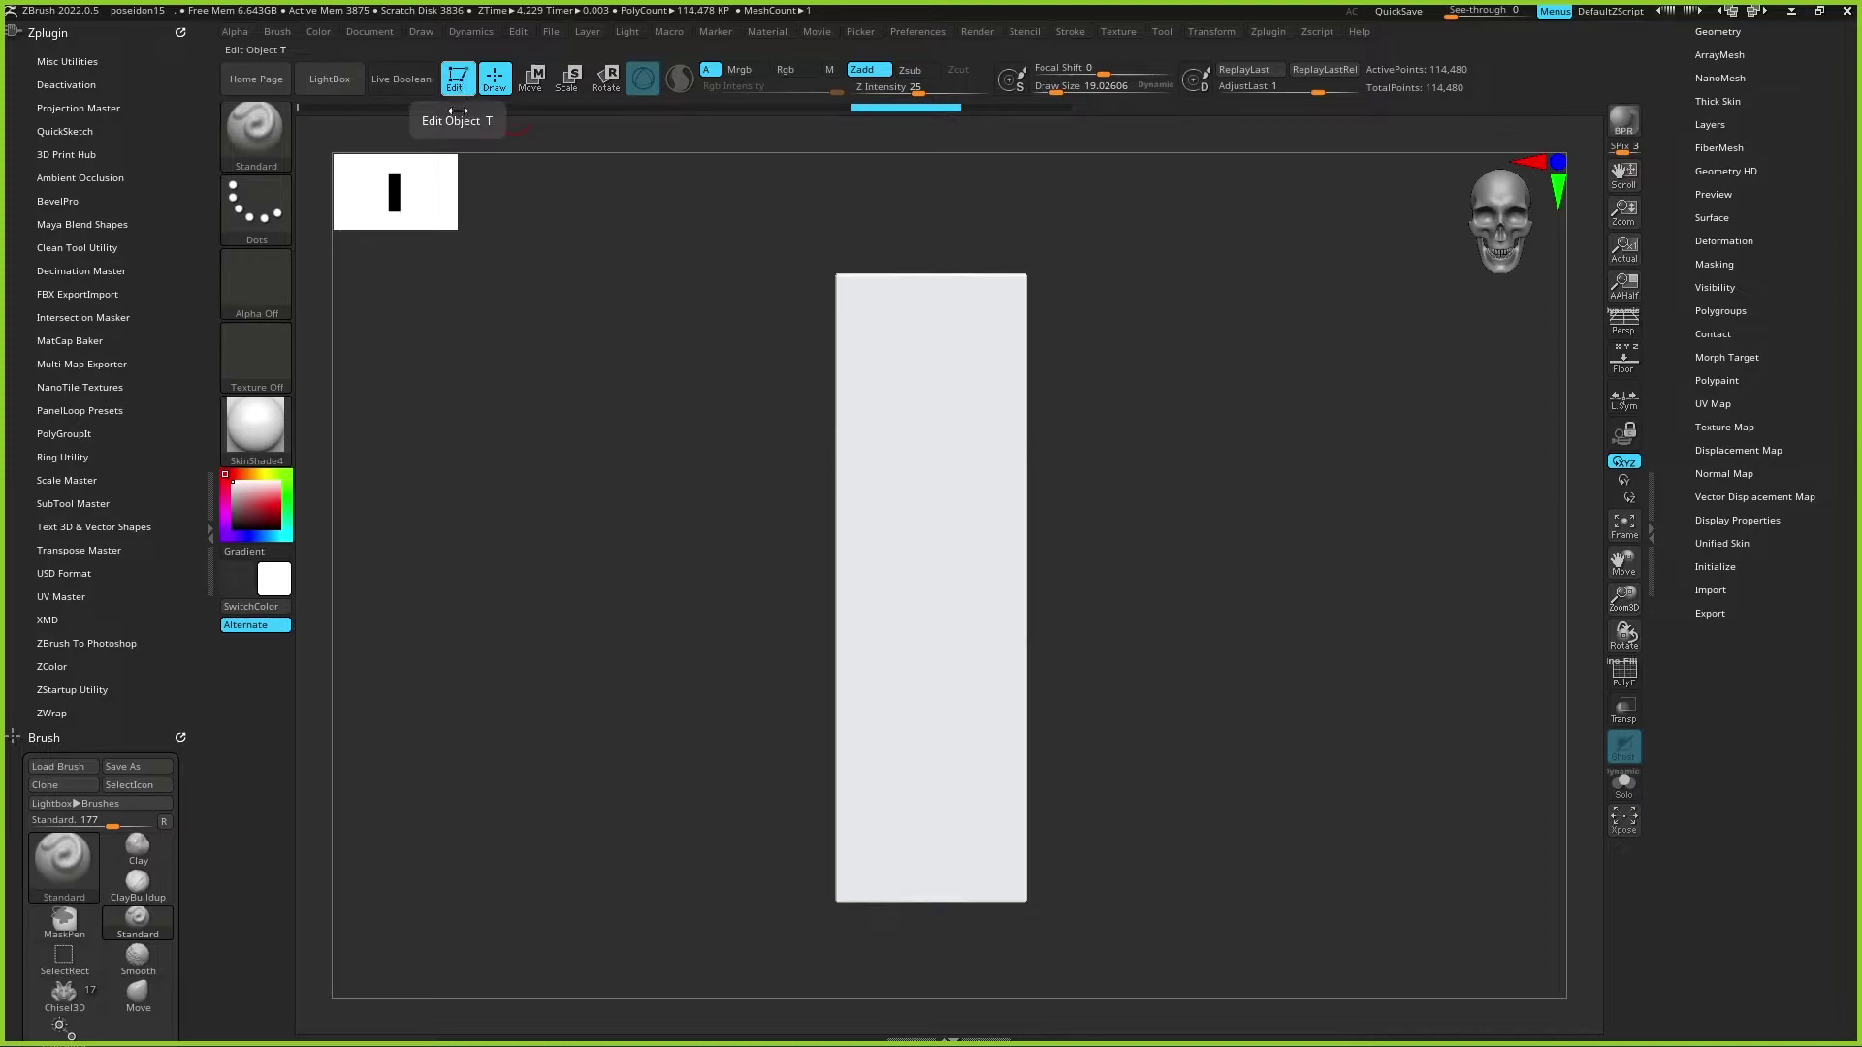
key(g)
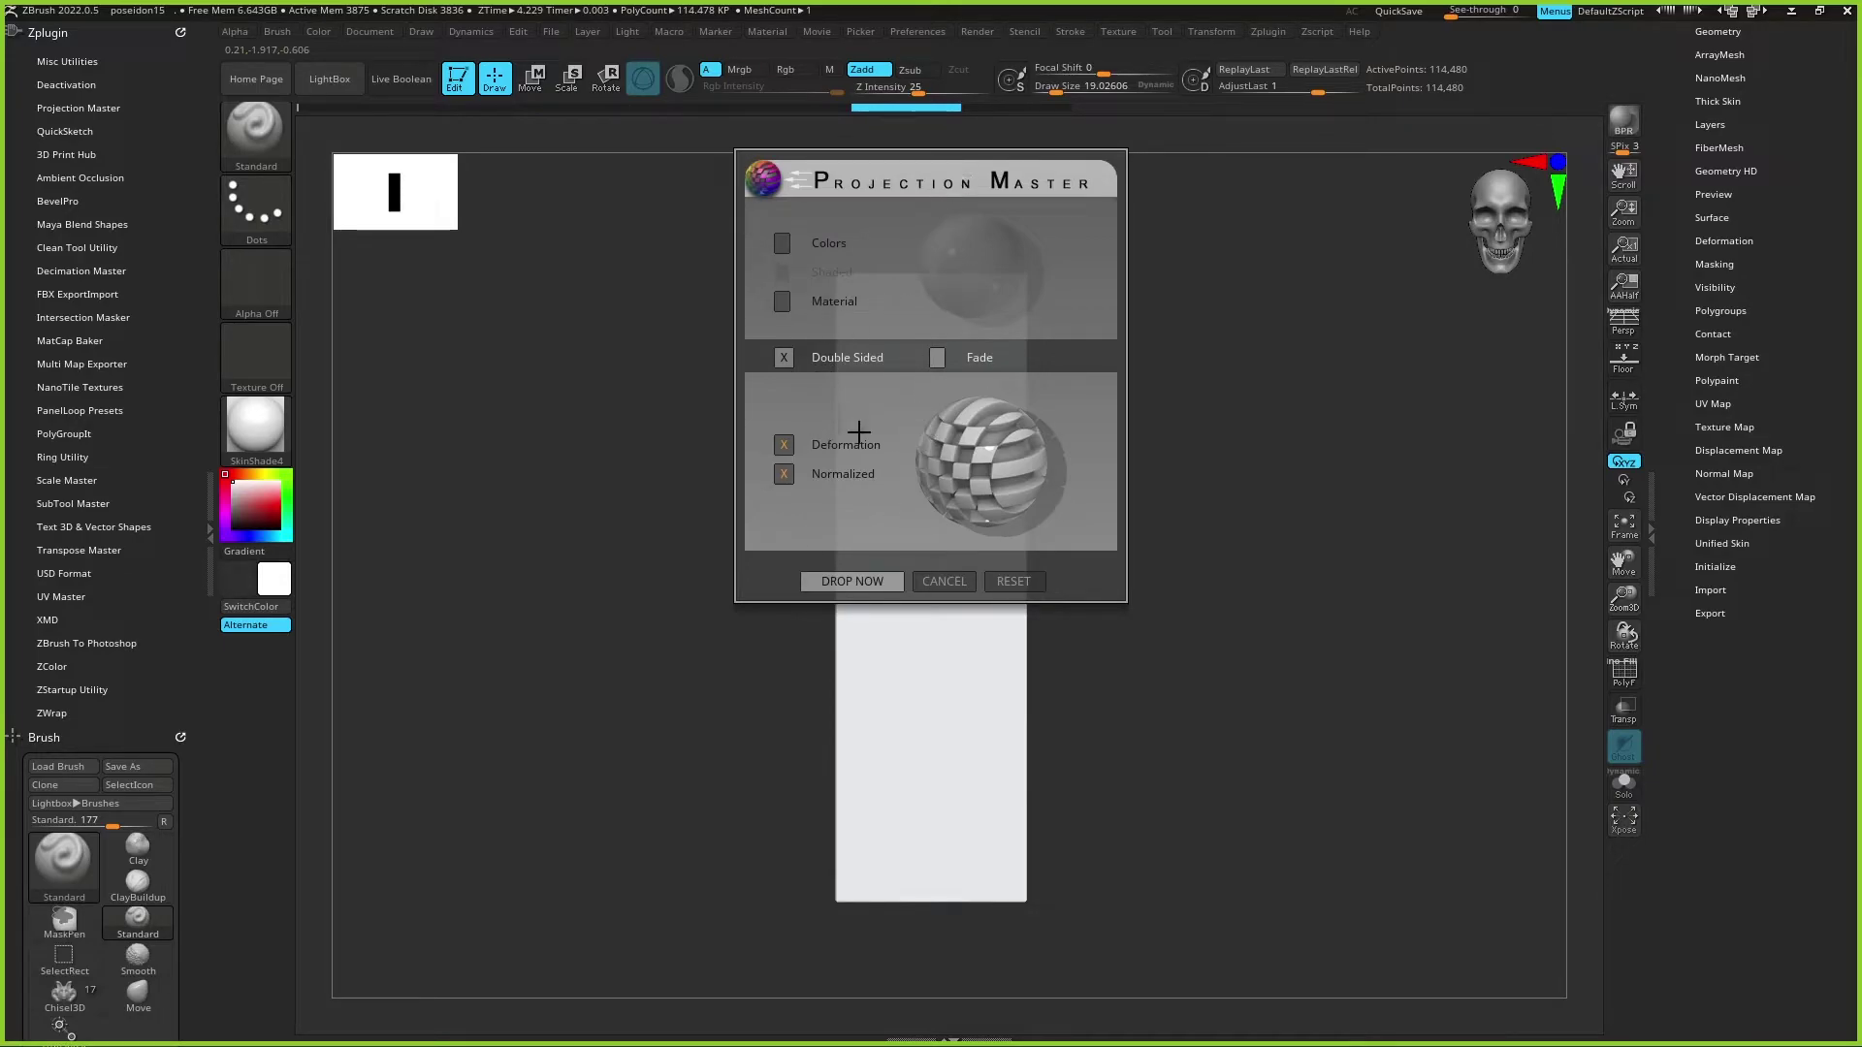
click(880, 582)
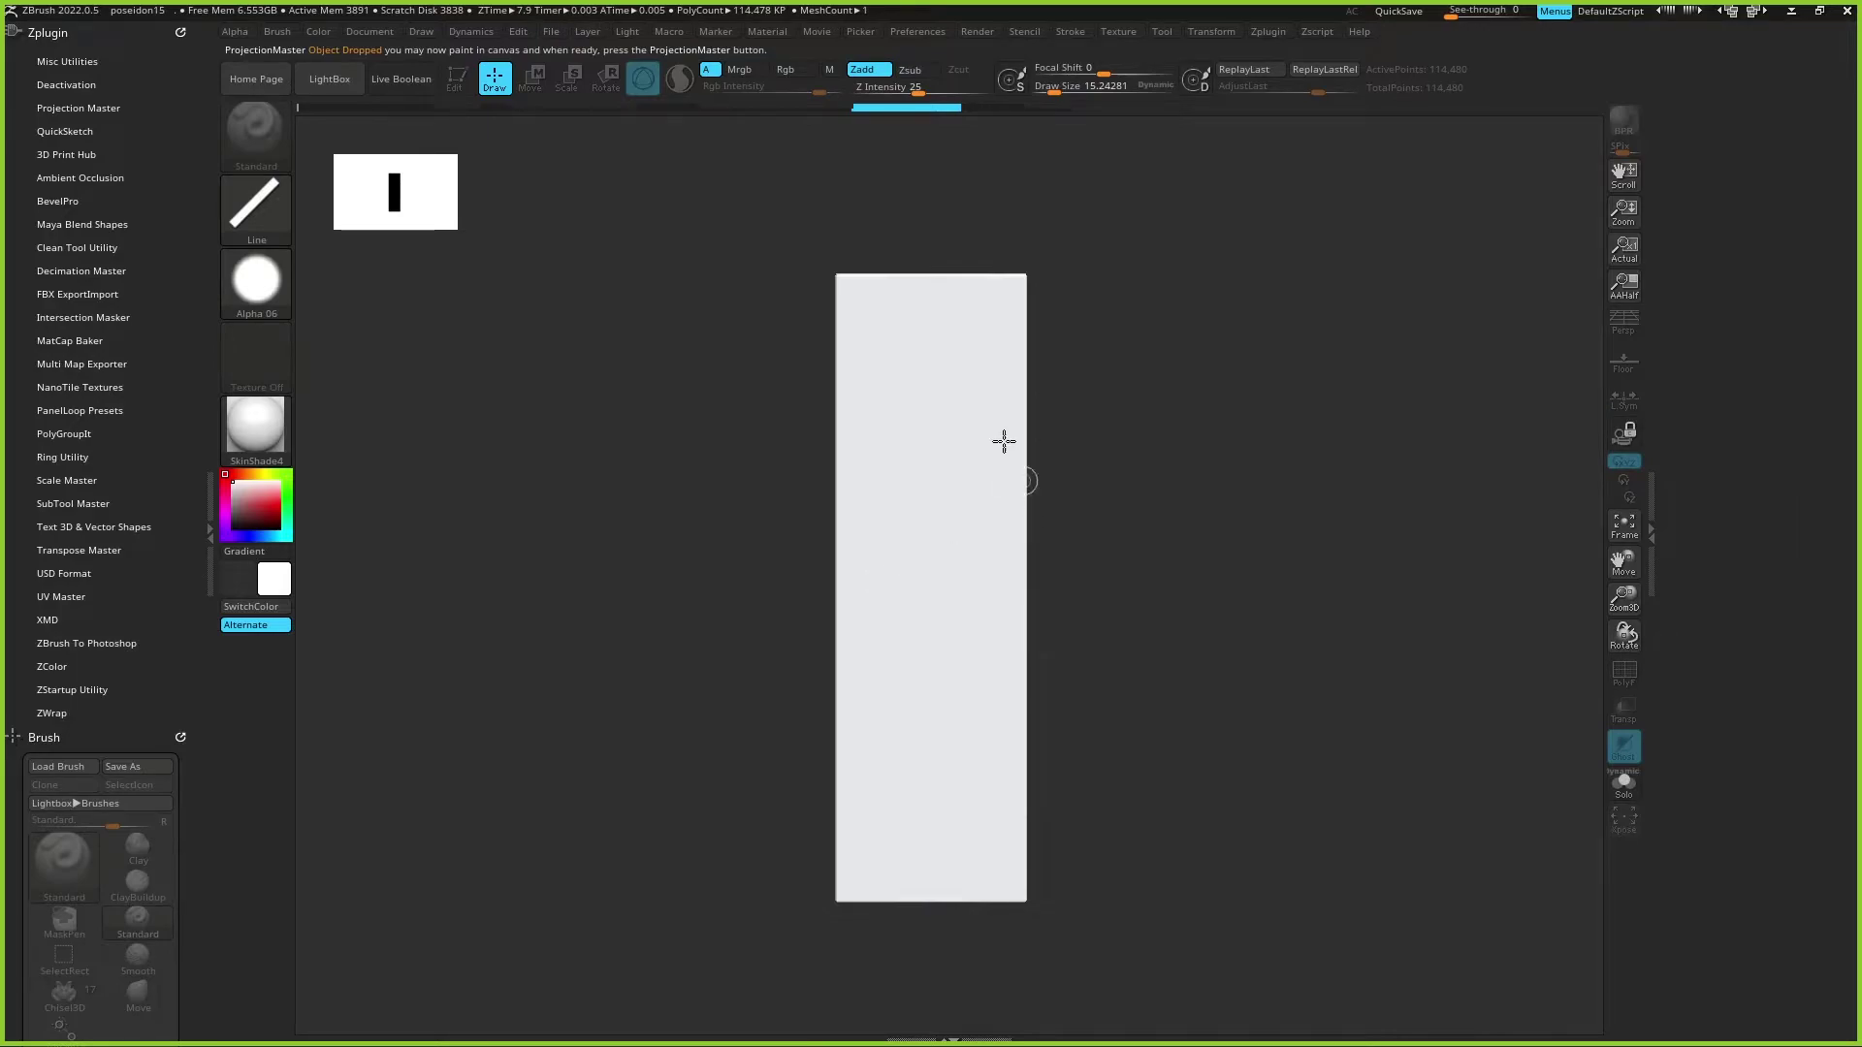
Step: Stamp the Alpha 64 cell pattern on the upper pillar using the DragRect stroke
click(257, 284)
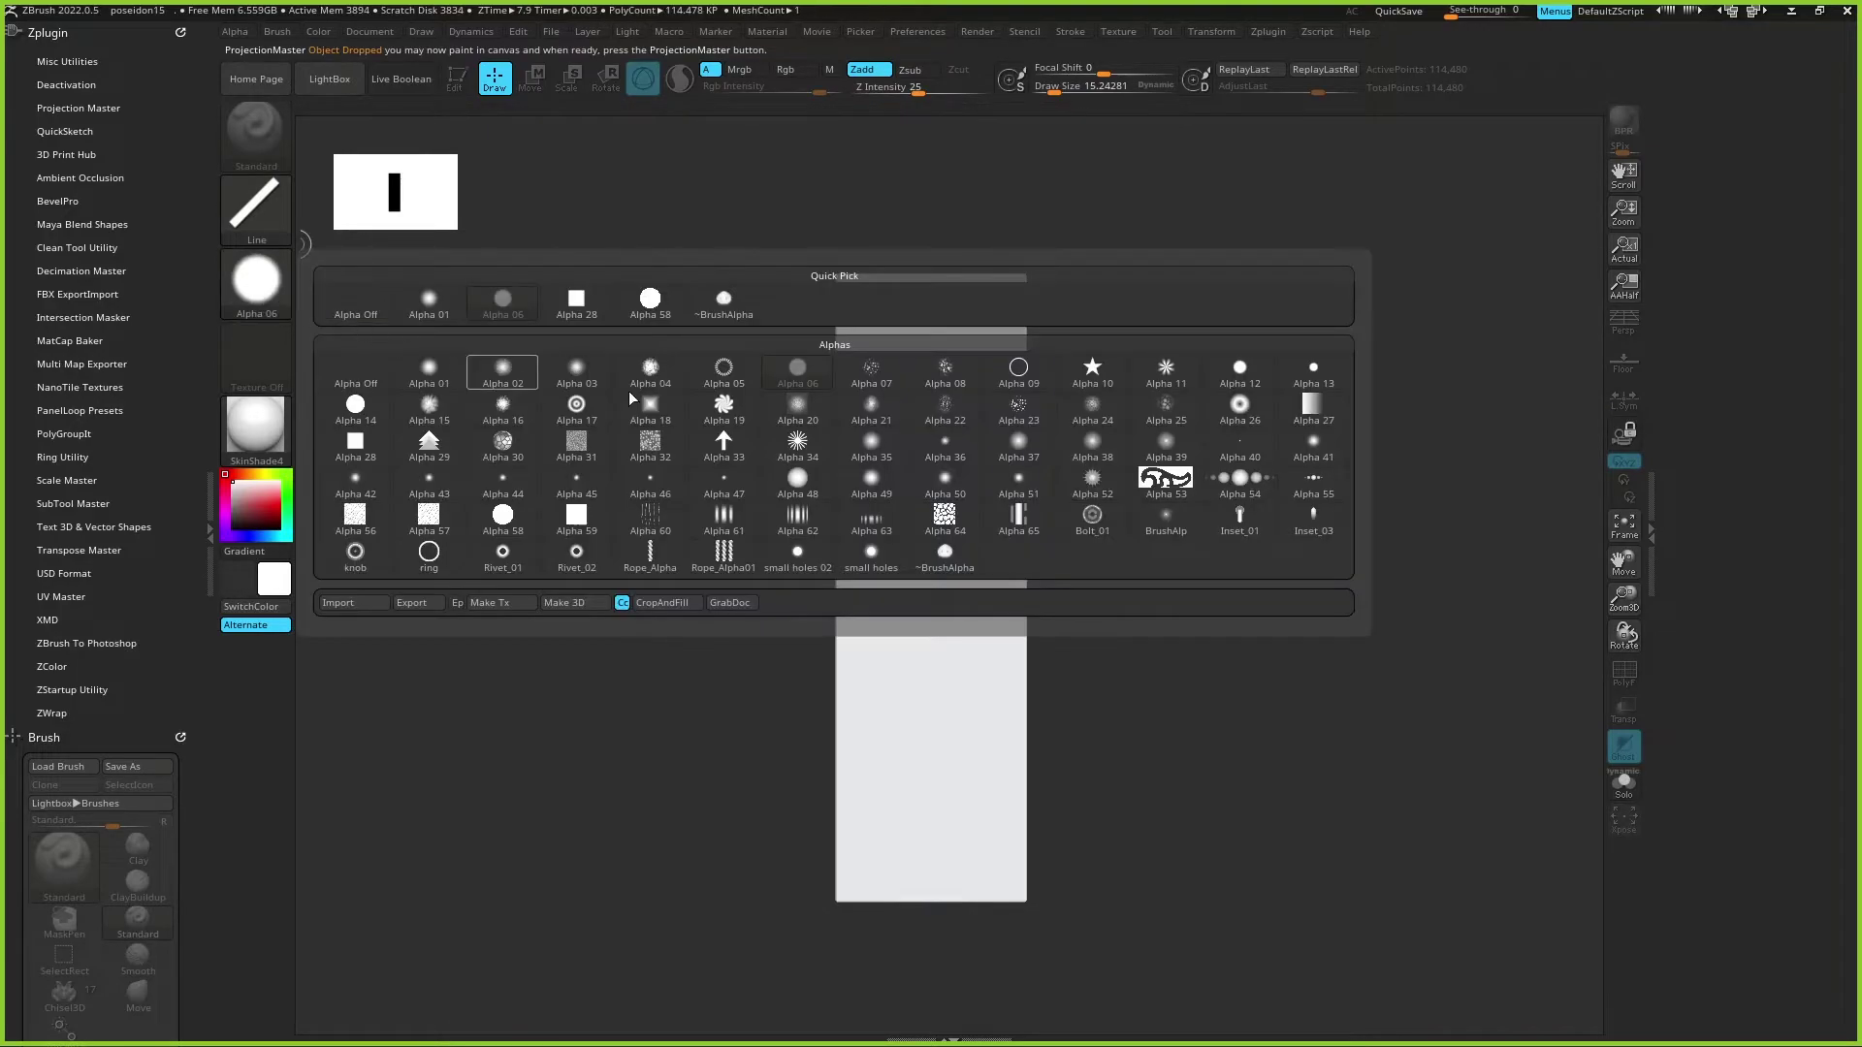
click(944, 515)
click(262, 209)
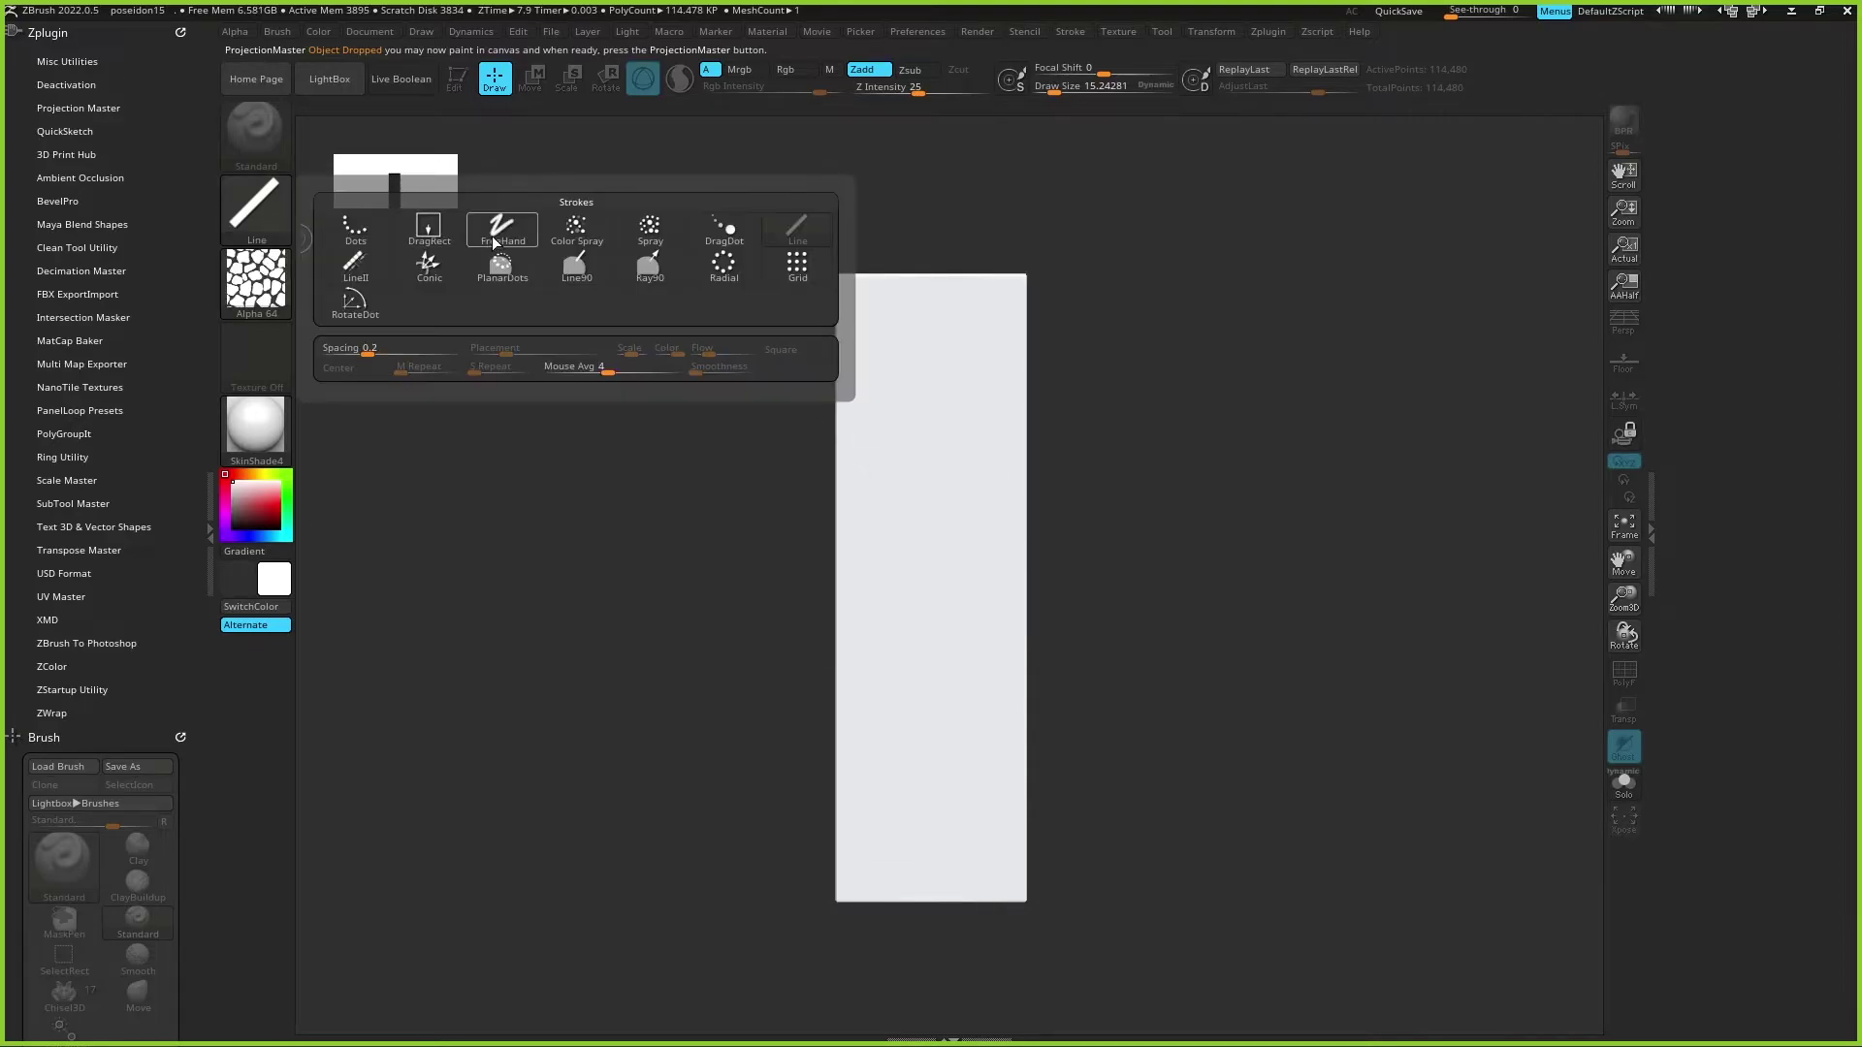
click(446, 231)
drag(918, 425, 947, 504)
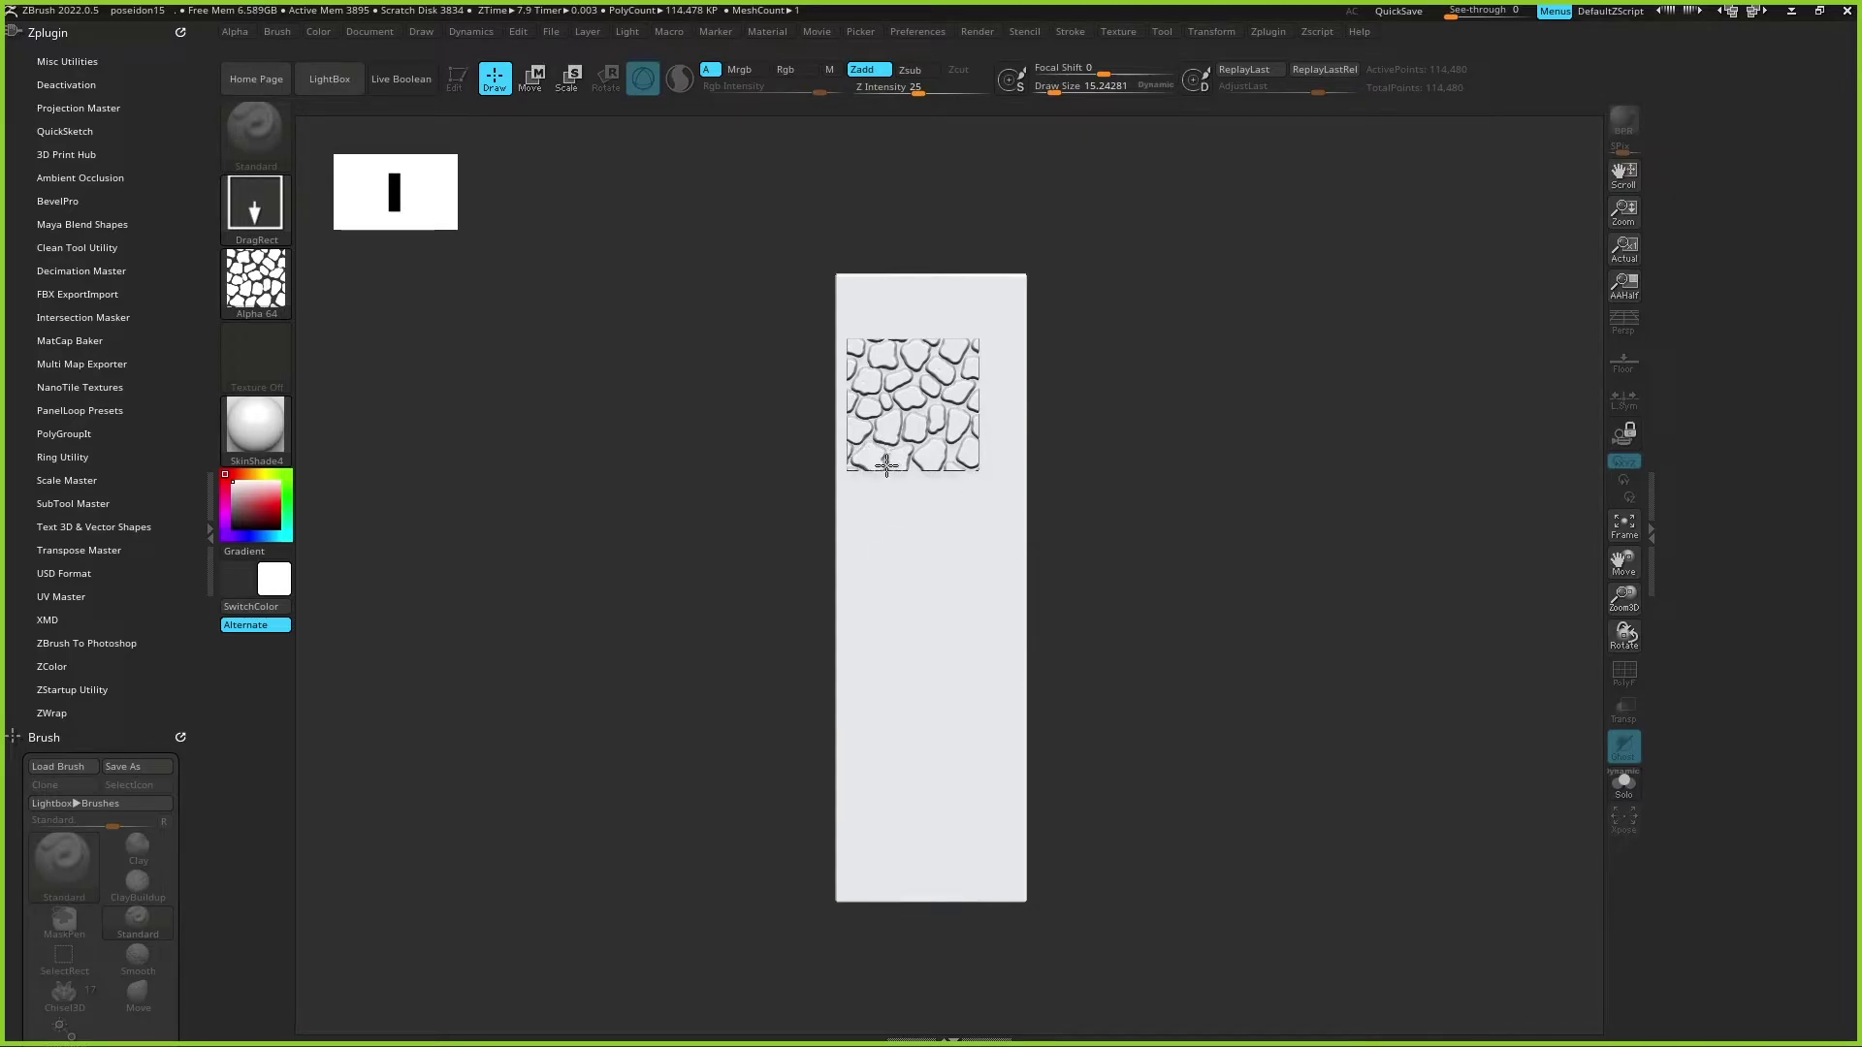
Step: Pick the stamped cell pattern up onto the 3D pillar and reframe the front view
key(g)
click(849, 578)
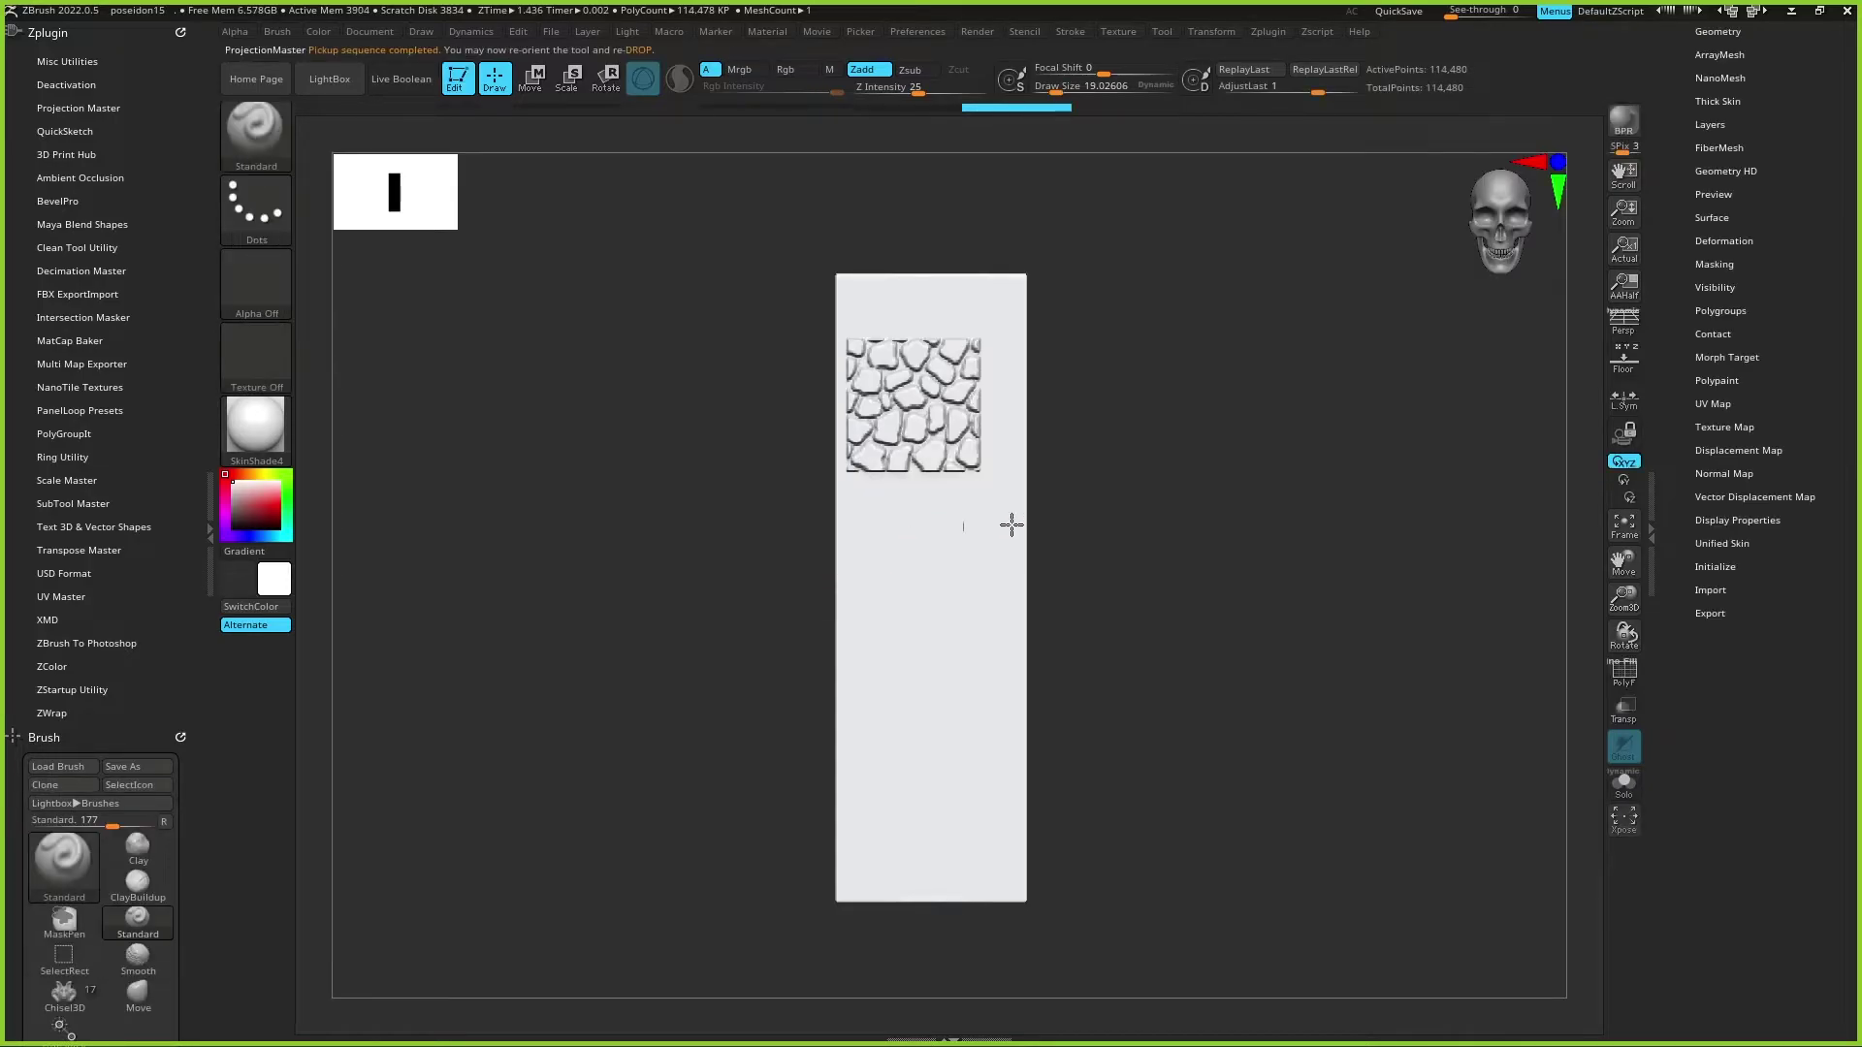
mouse_move(1251, 465)
mouse_down()
mouse_move(1068, 486)
mouse_move(1291, 453)
mouse_move(1222, 436)
mouse_up()
key(f)
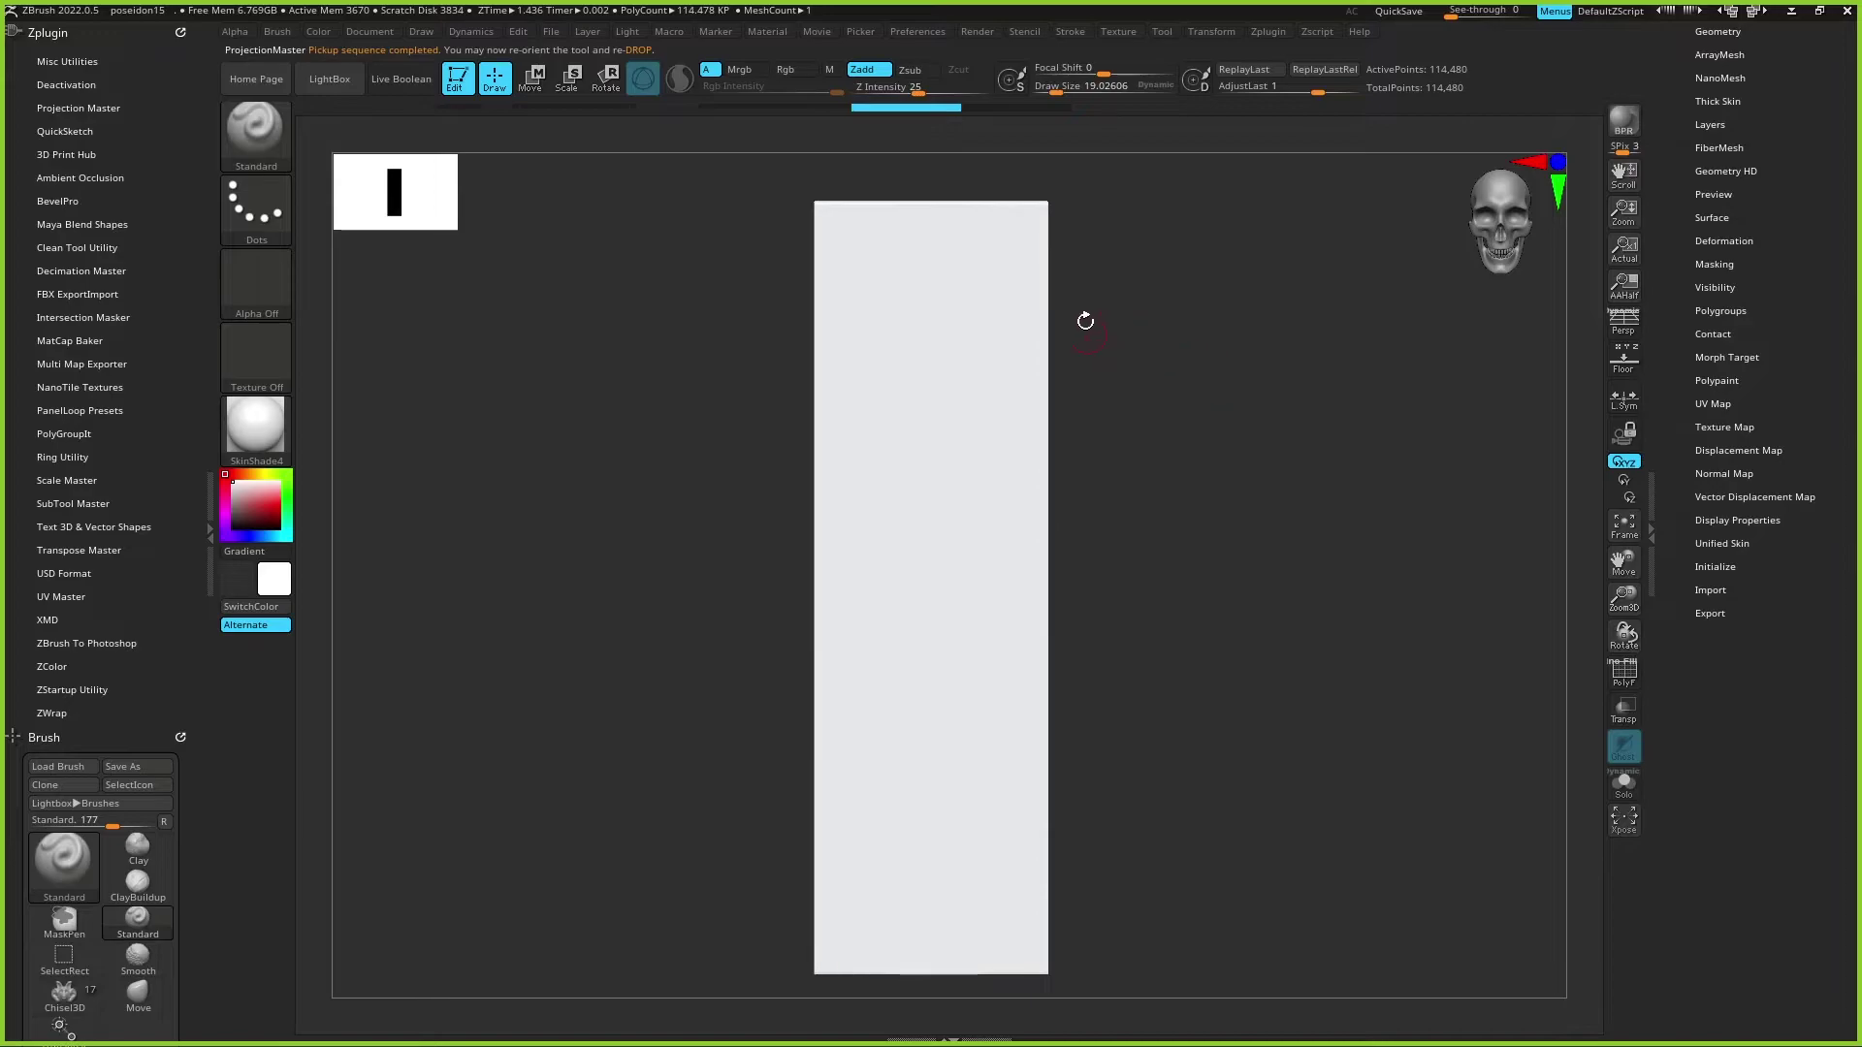
Step: Reselect the Alpha 64 cobblestone alpha with DragRect and make a test stamp on the pillar
click(265, 262)
click(723, 295)
click(256, 209)
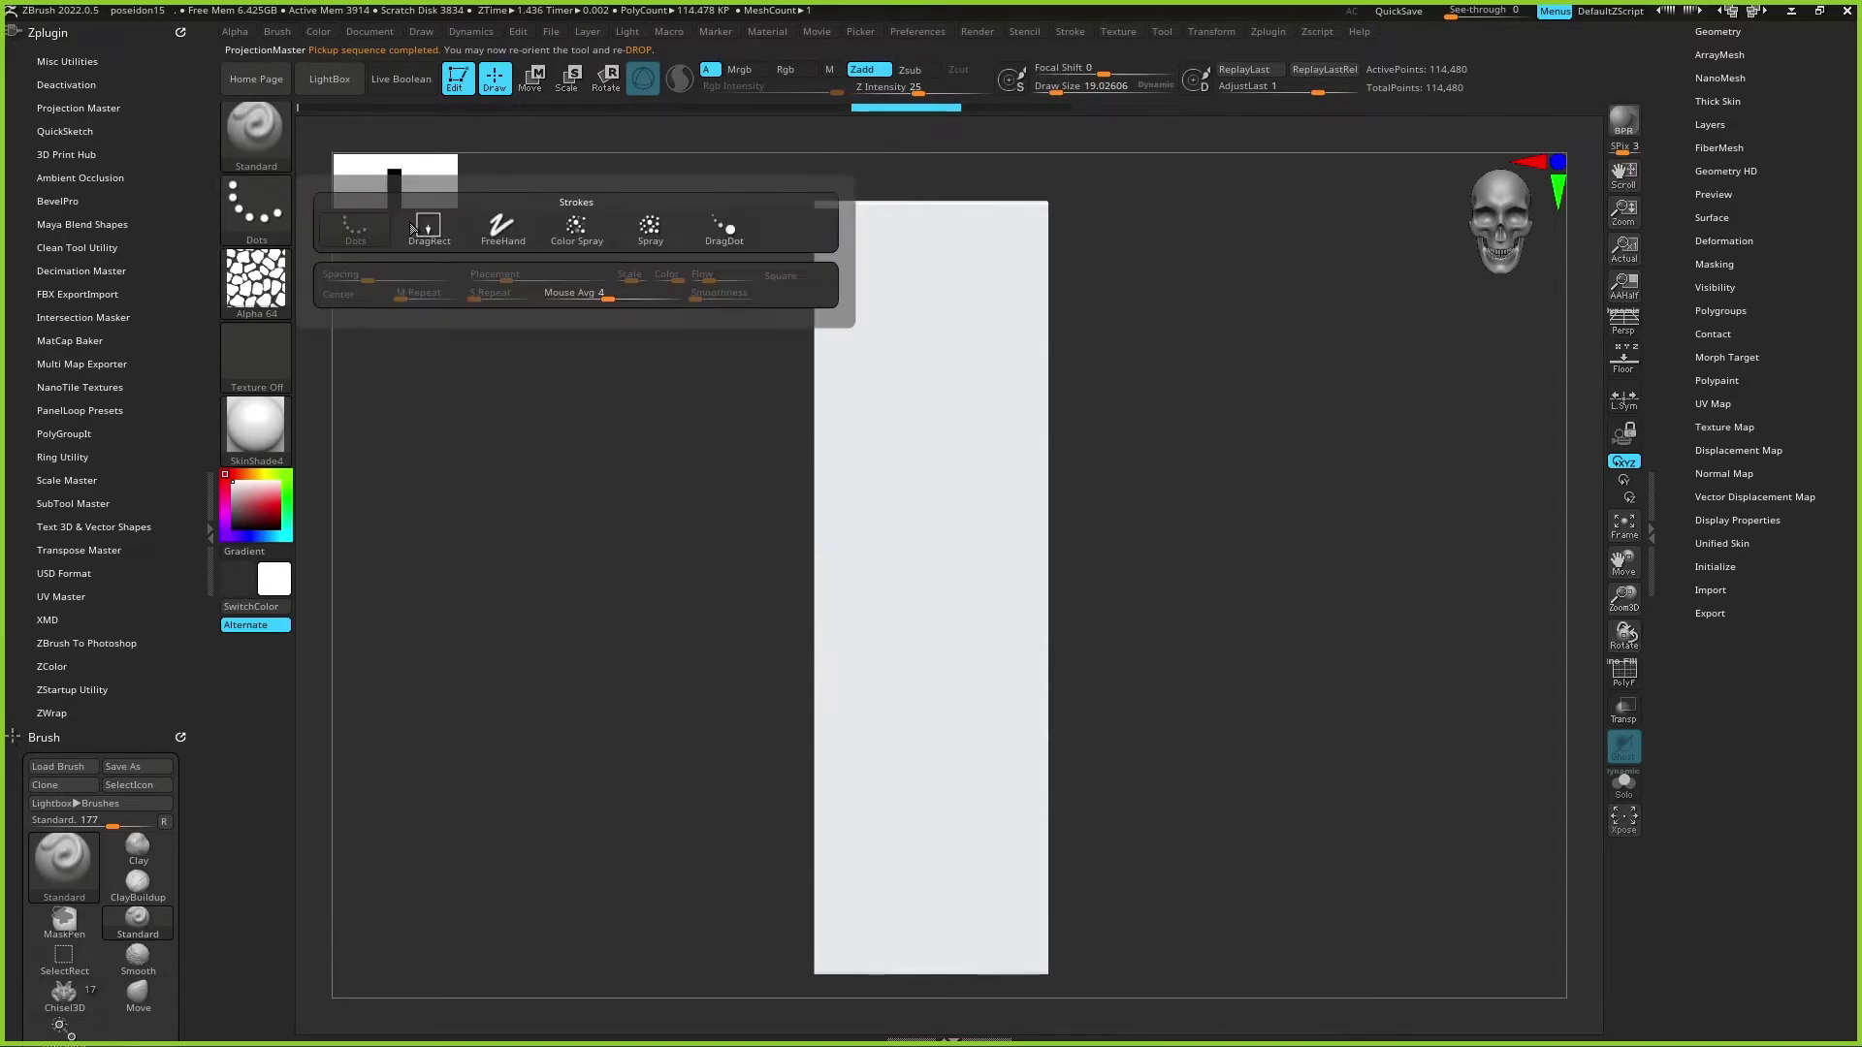
click(412, 229)
drag(898, 378, 931, 491)
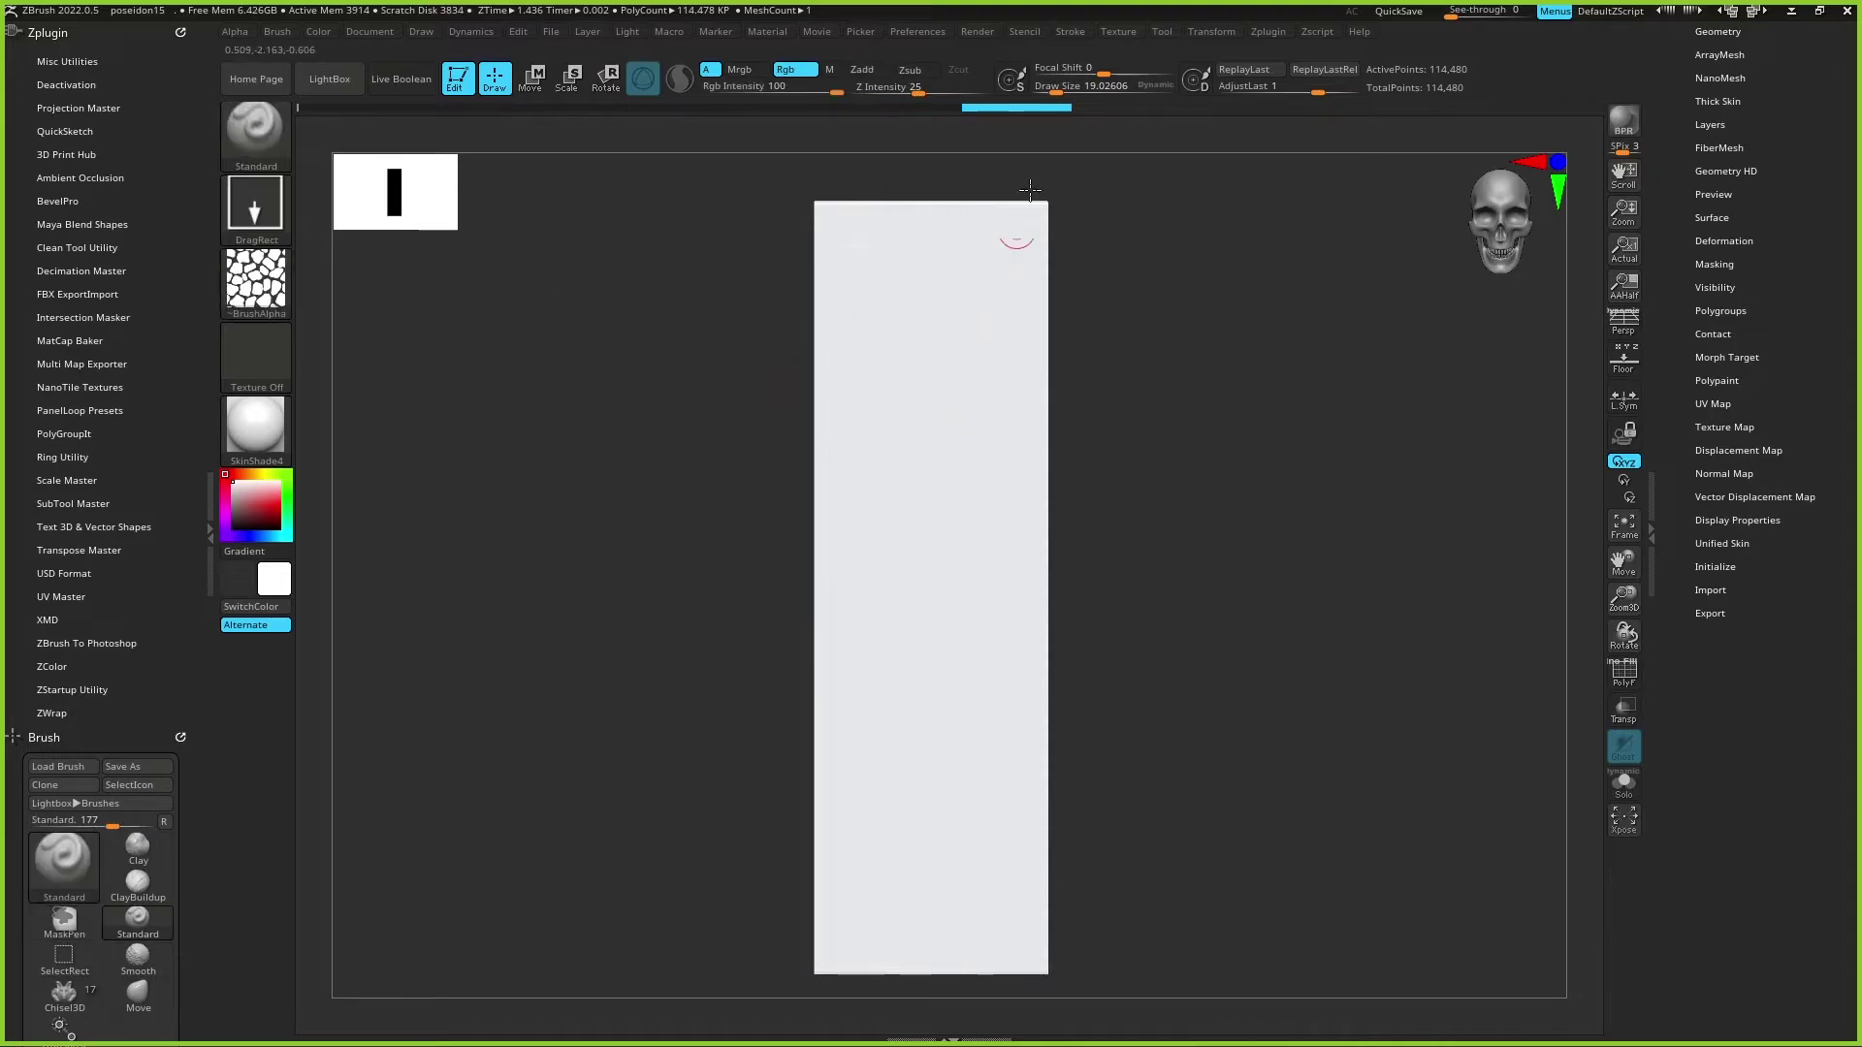
Step: Stamp the cobblestone pattern again with Focal Shift -100, inspect it, then undo
drag(1103, 71, 1030, 71)
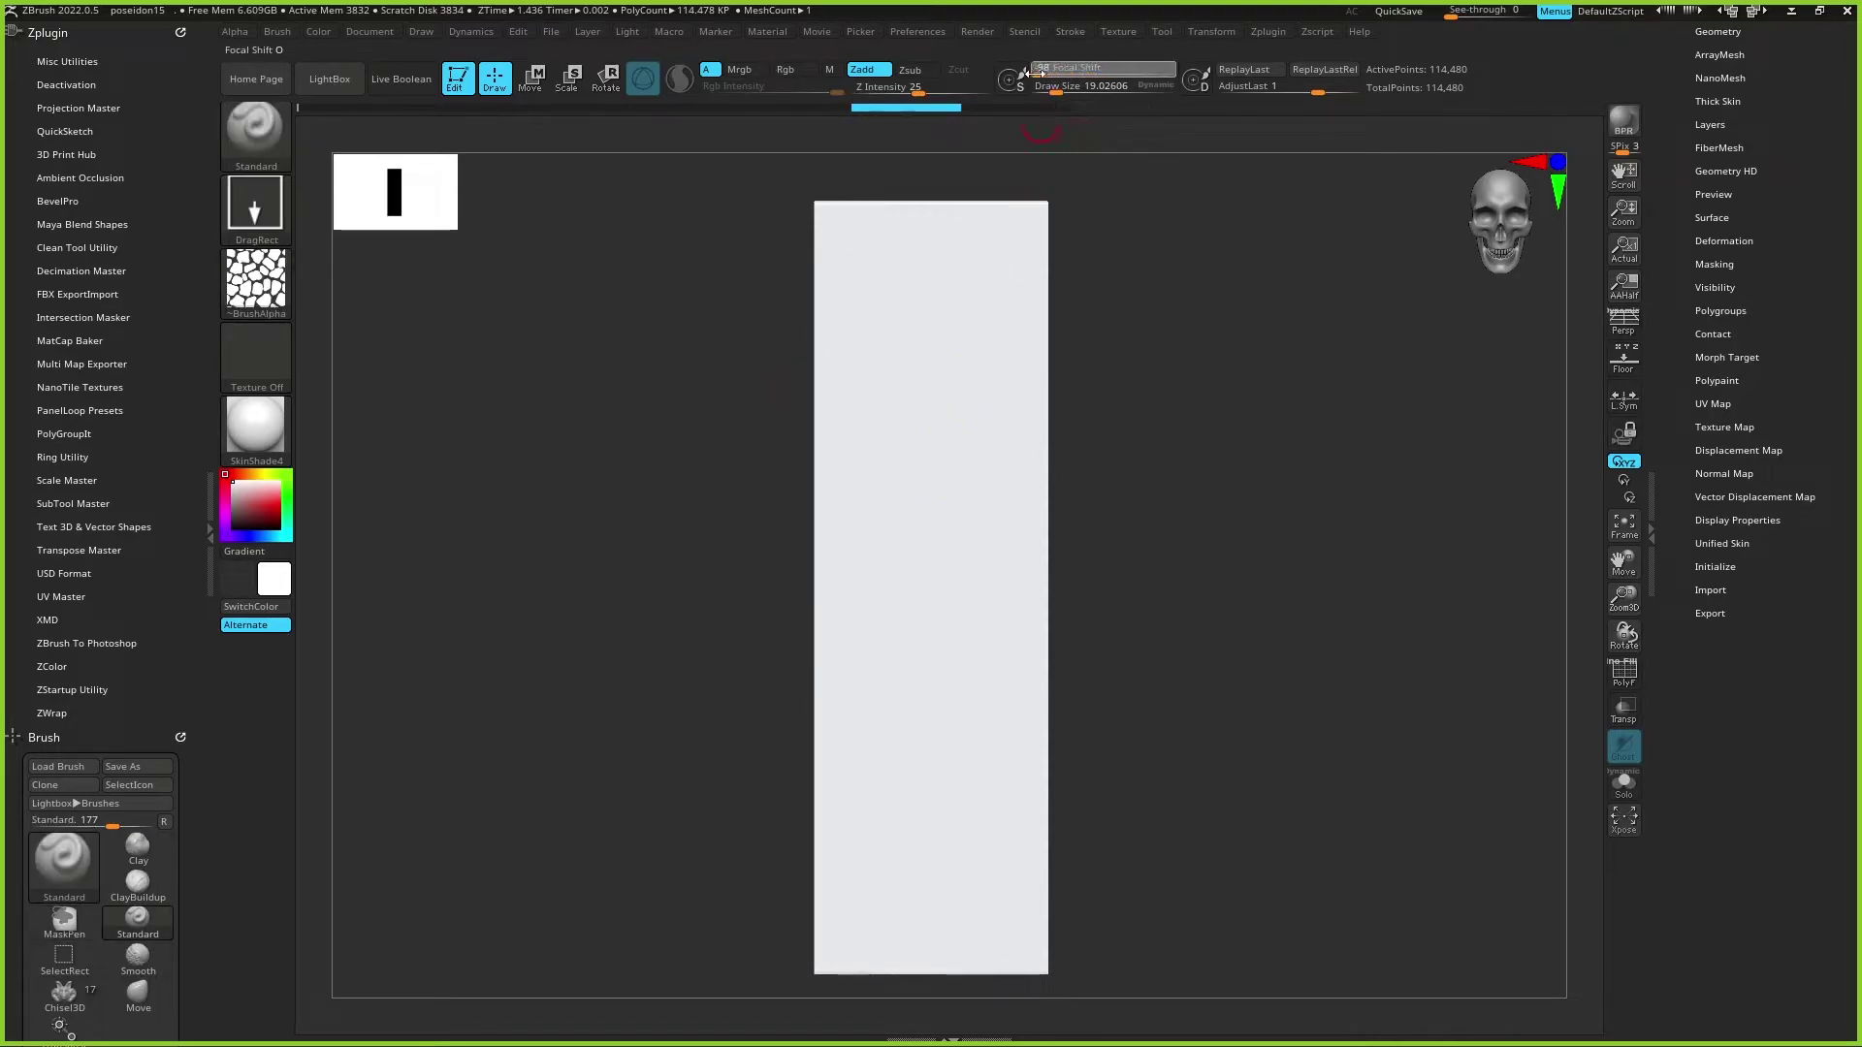
drag(931, 405, 927, 527)
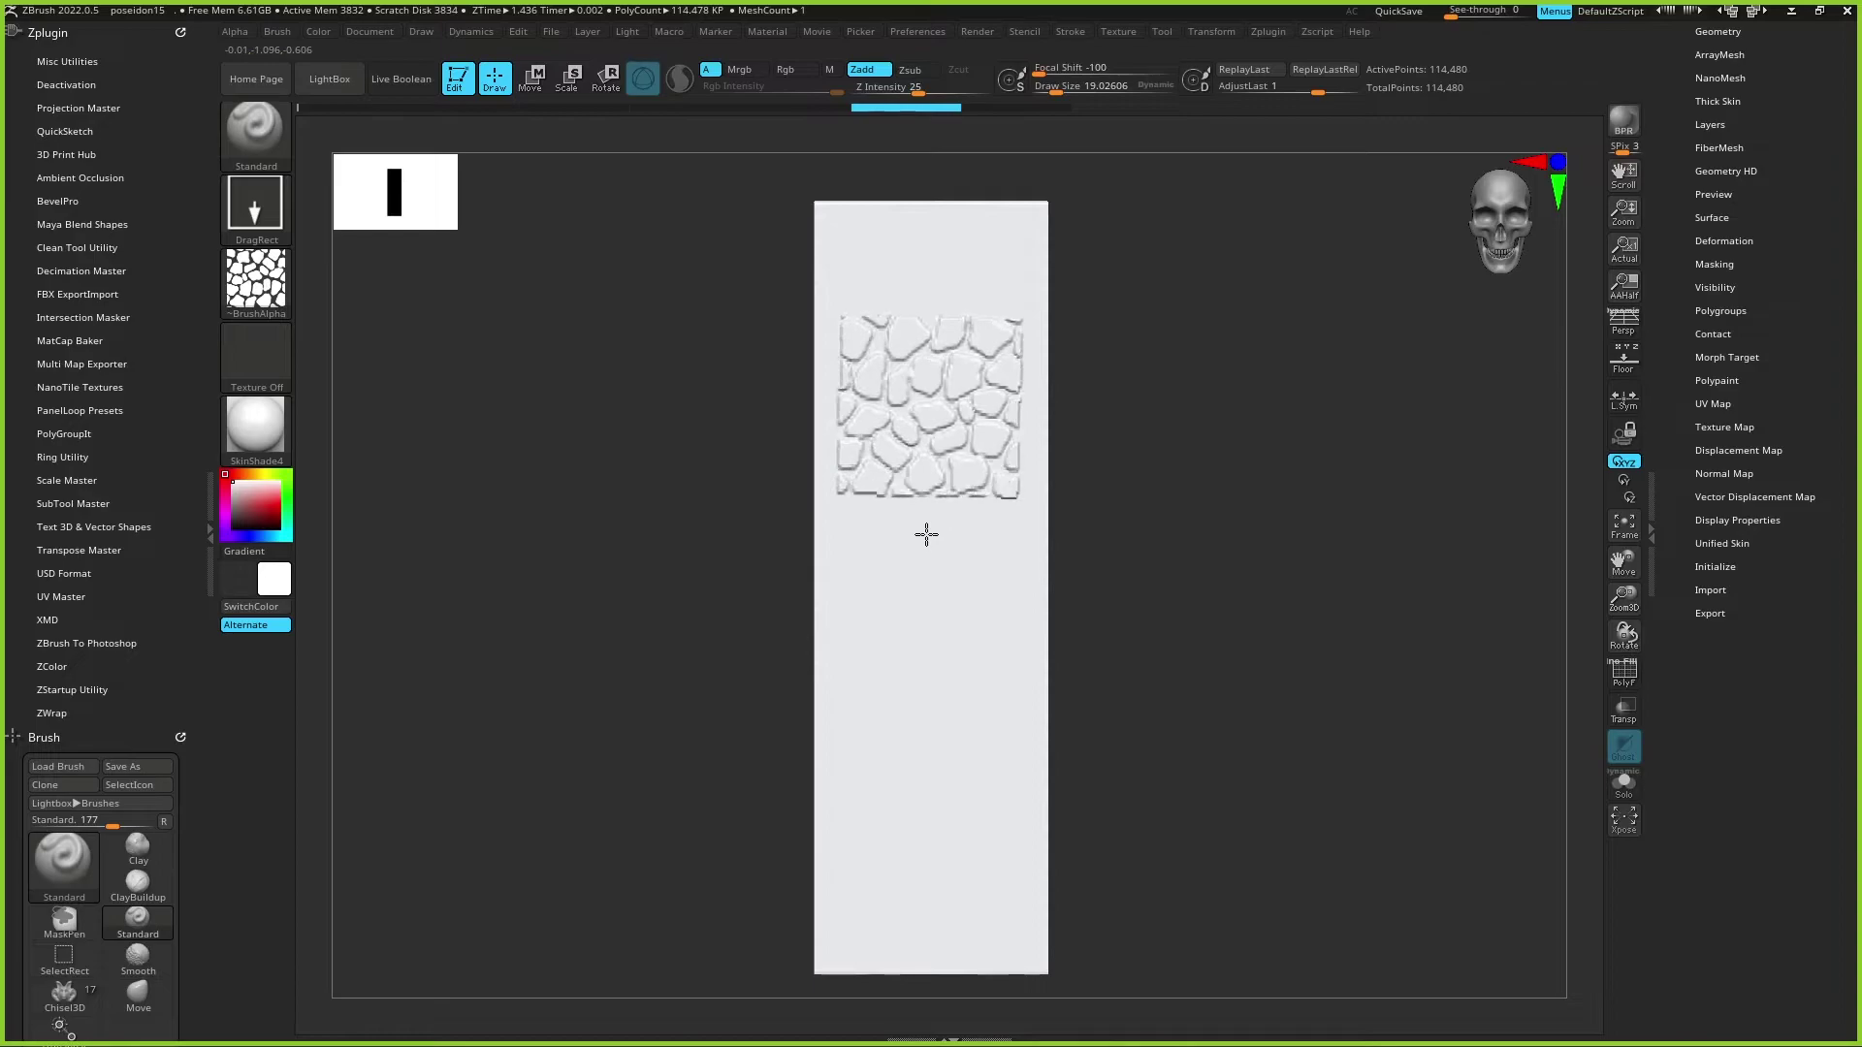
drag(1299, 482, 1247, 457)
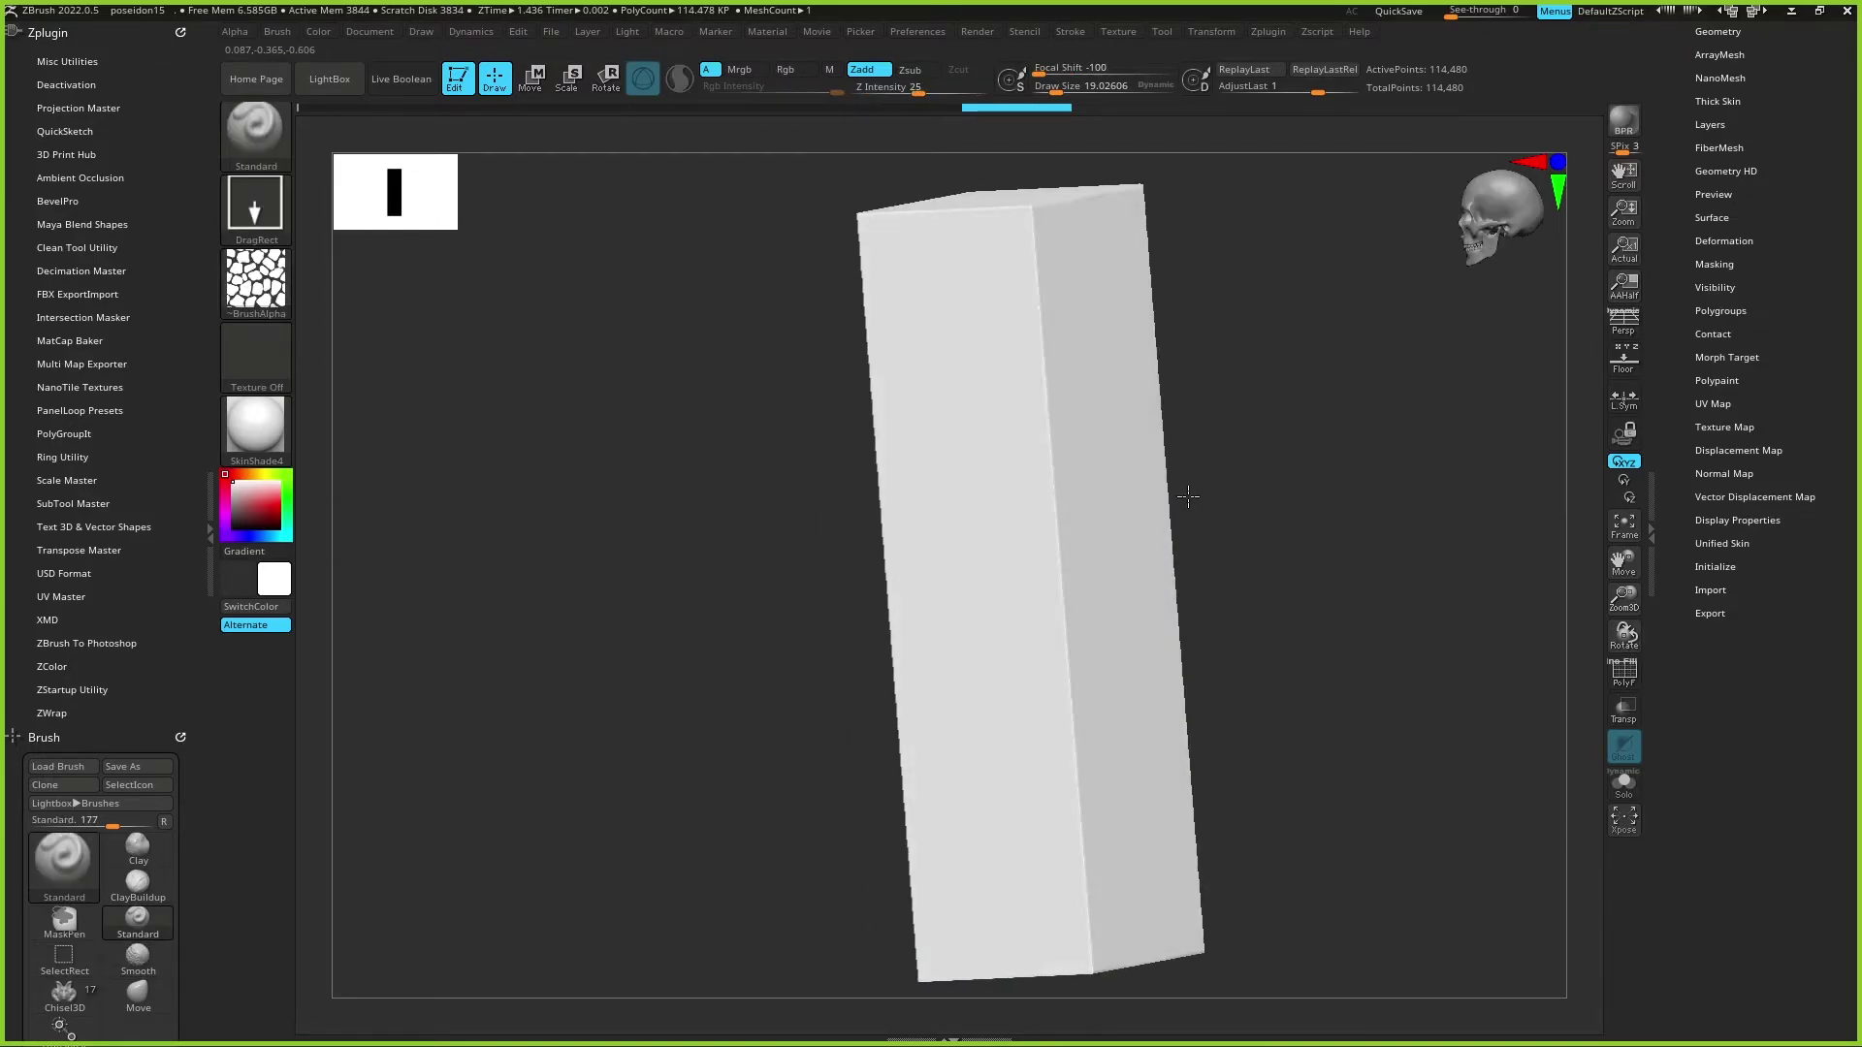
key(ctrl+z)
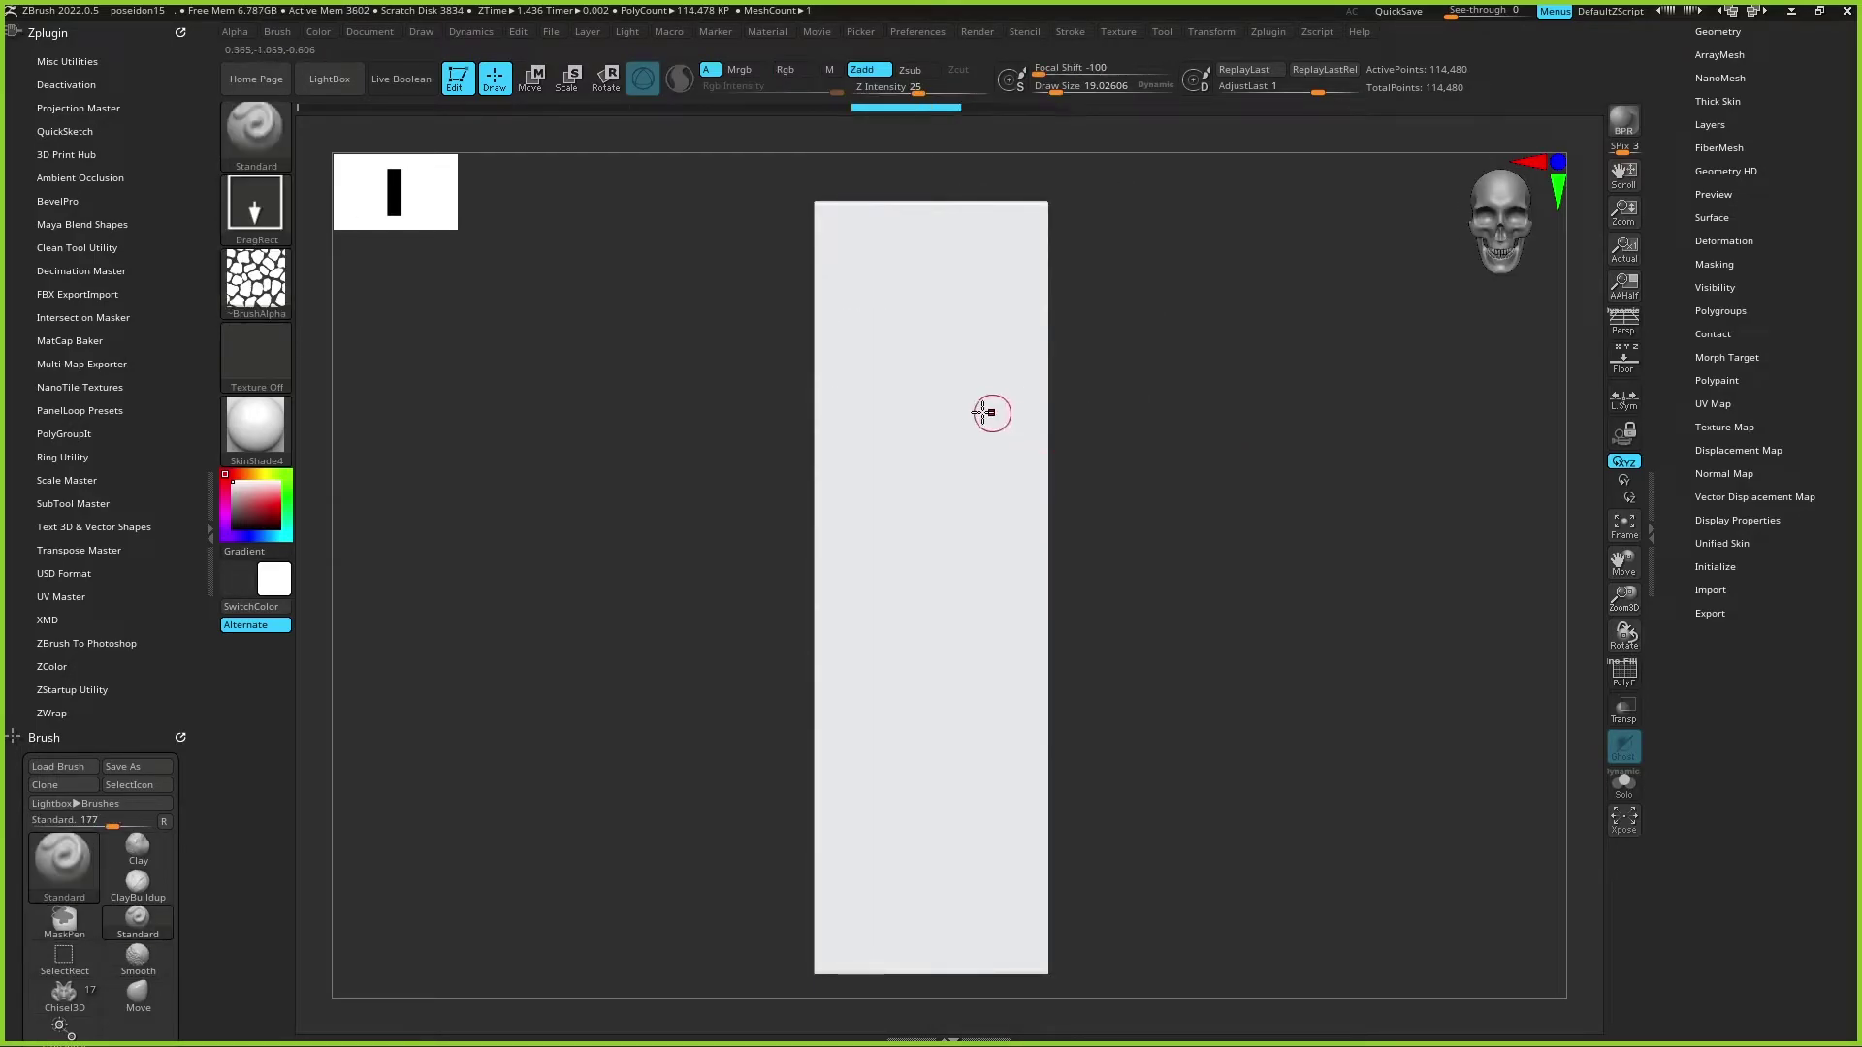
Step: Undo the stamp, try a mirrored cobblestone stamp with symmetry on, then turn symmetry off
key(ctrl+z)
click(1220, 32)
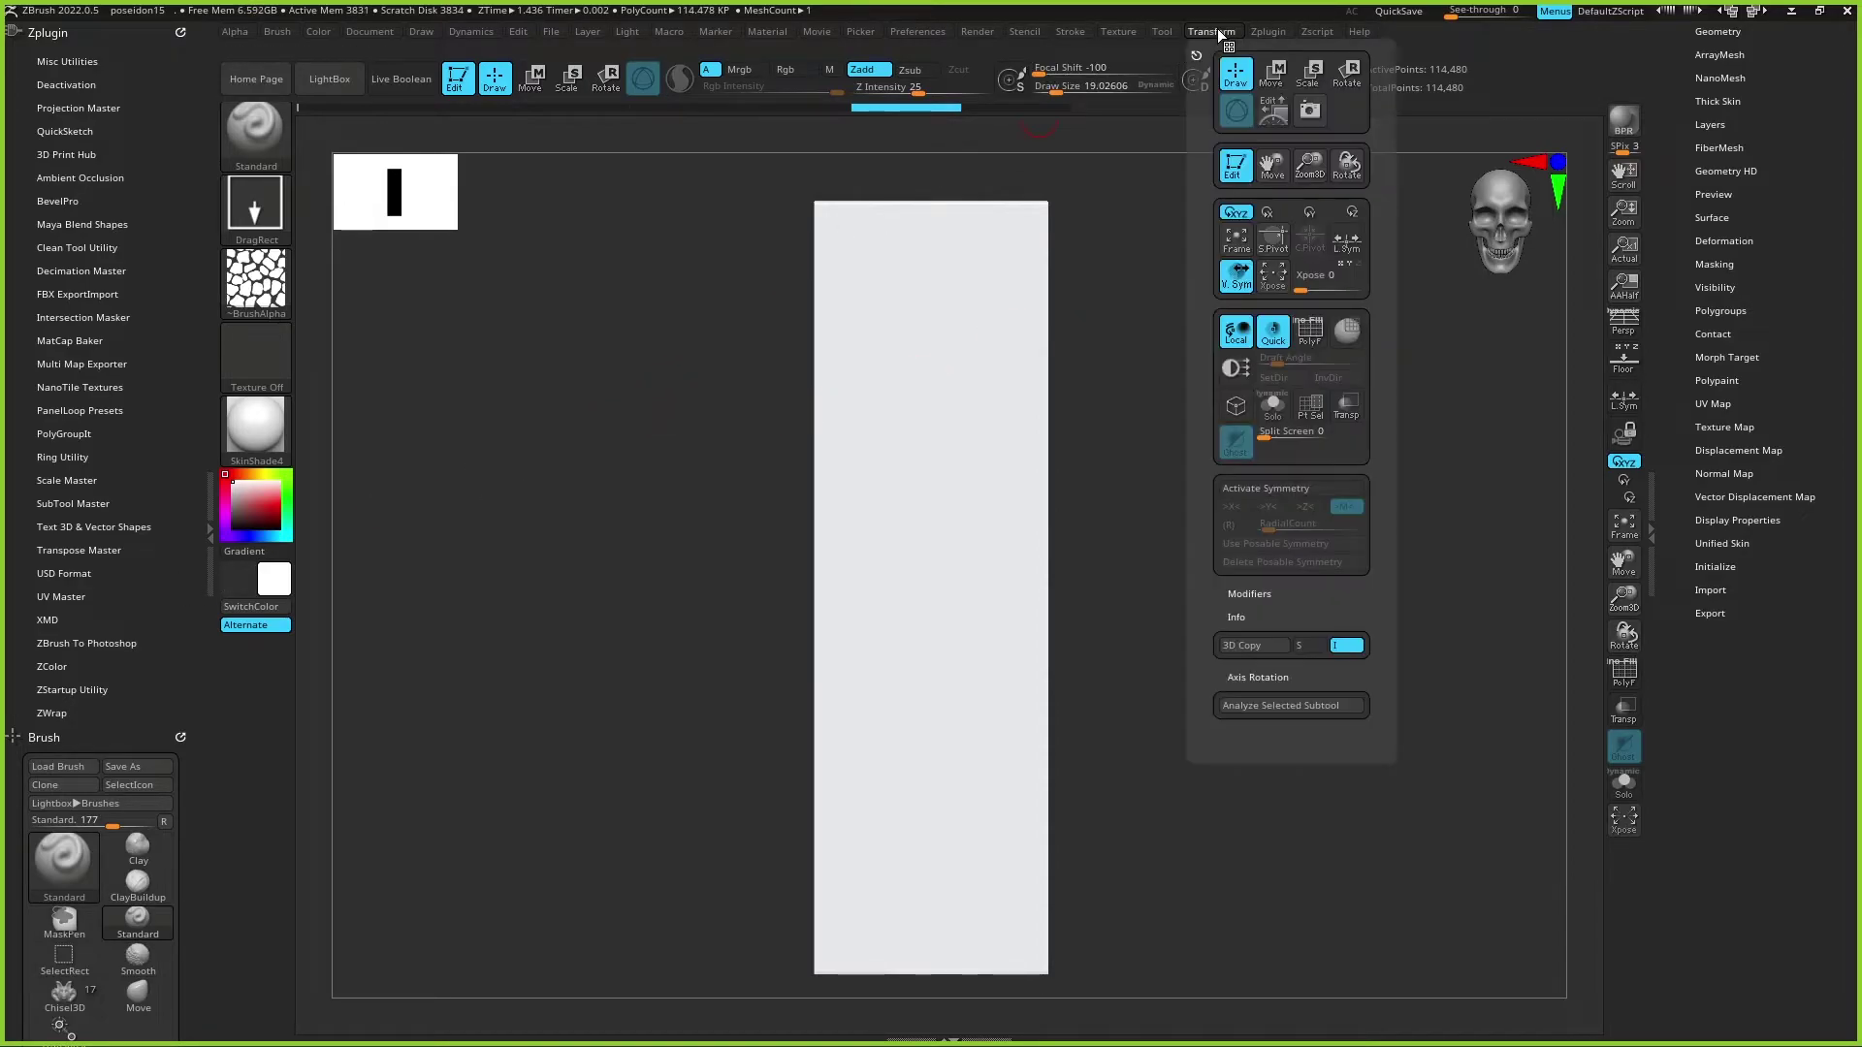
click(1306, 509)
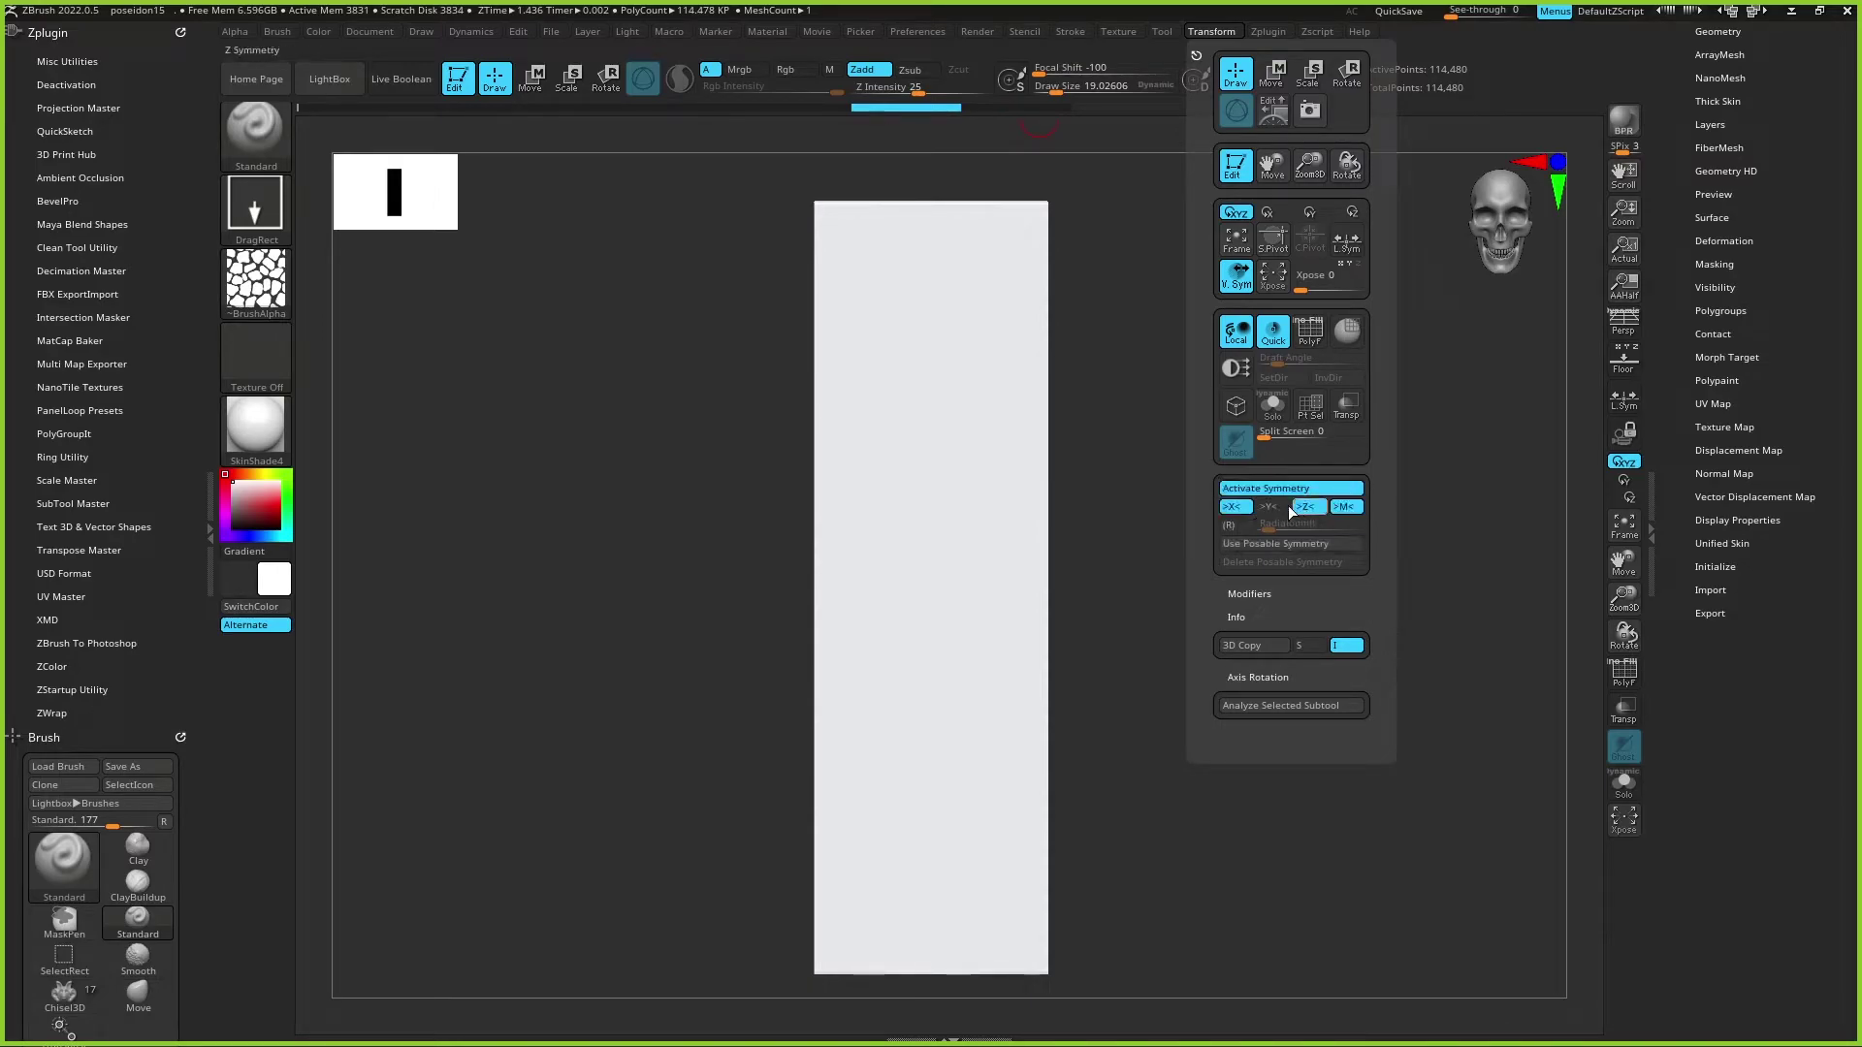
drag(931, 387, 926, 511)
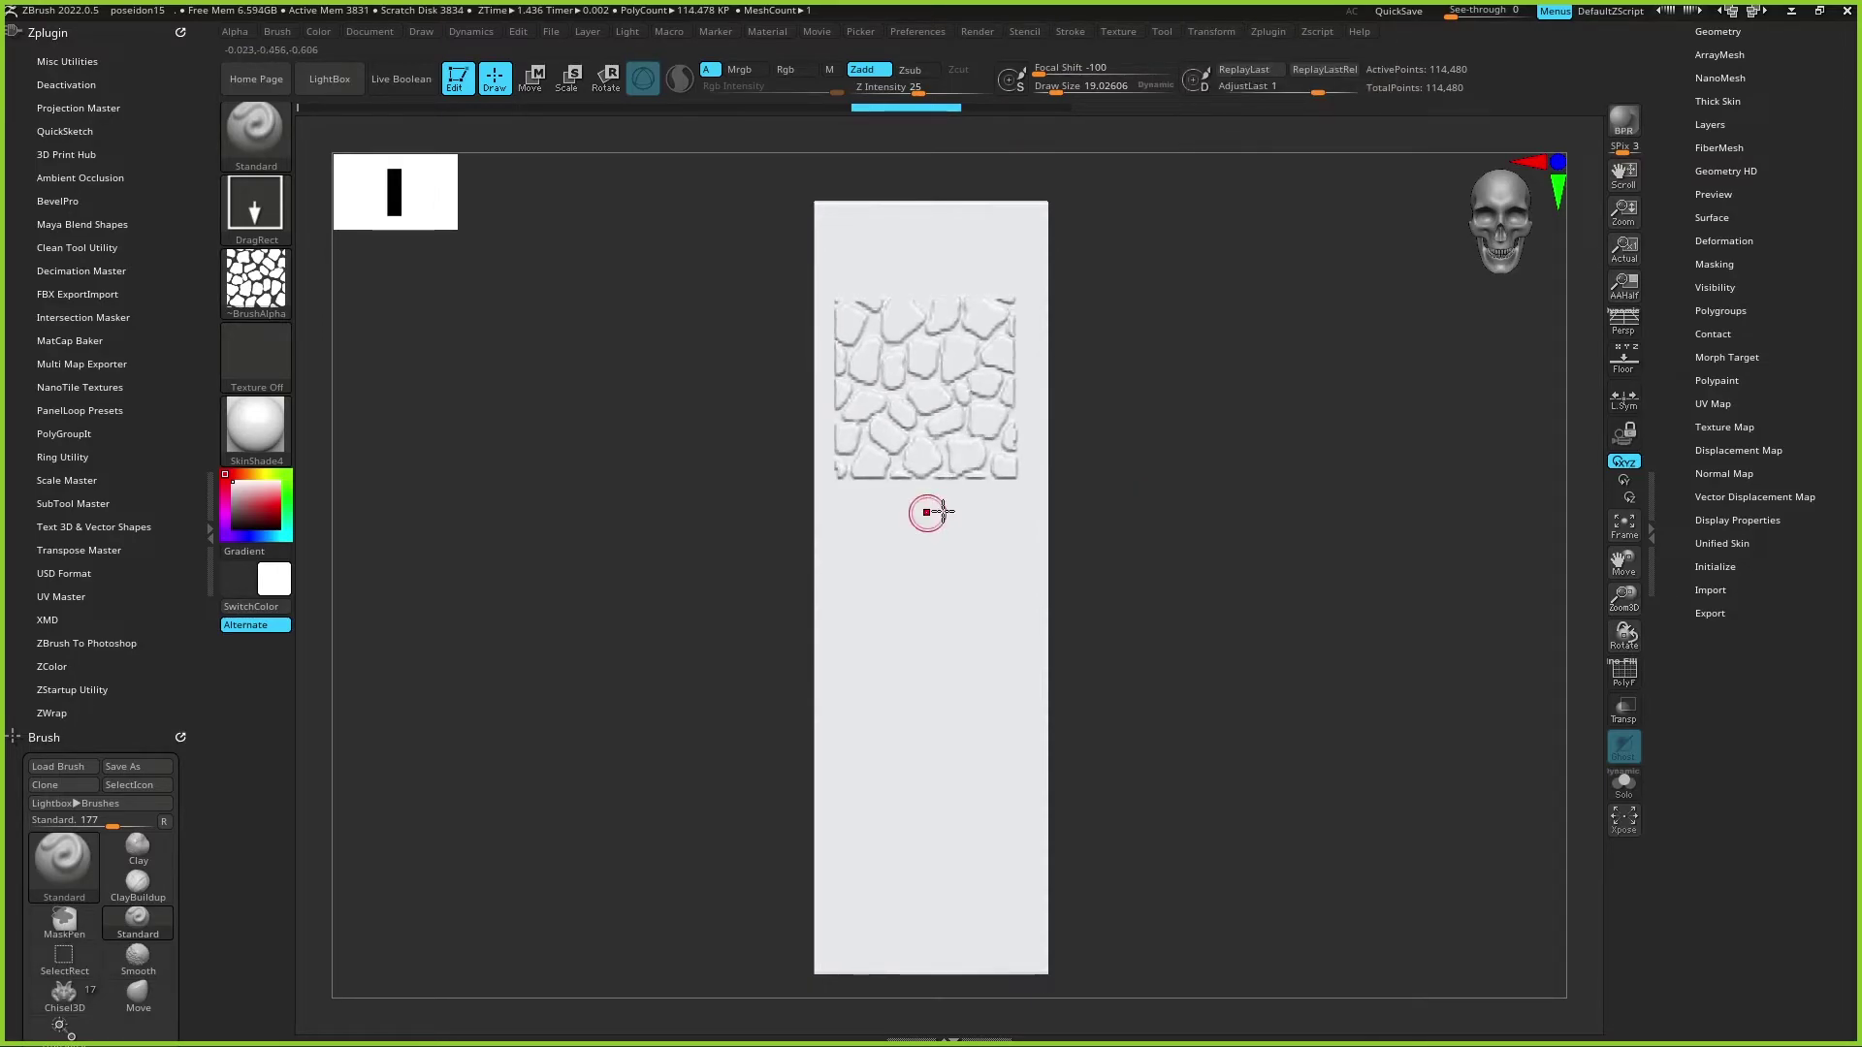
mouse_move(1077, 514)
mouse_down()
mouse_move(1313, 466)
mouse_move(1293, 444)
mouse_move(1338, 137)
mouse_up()
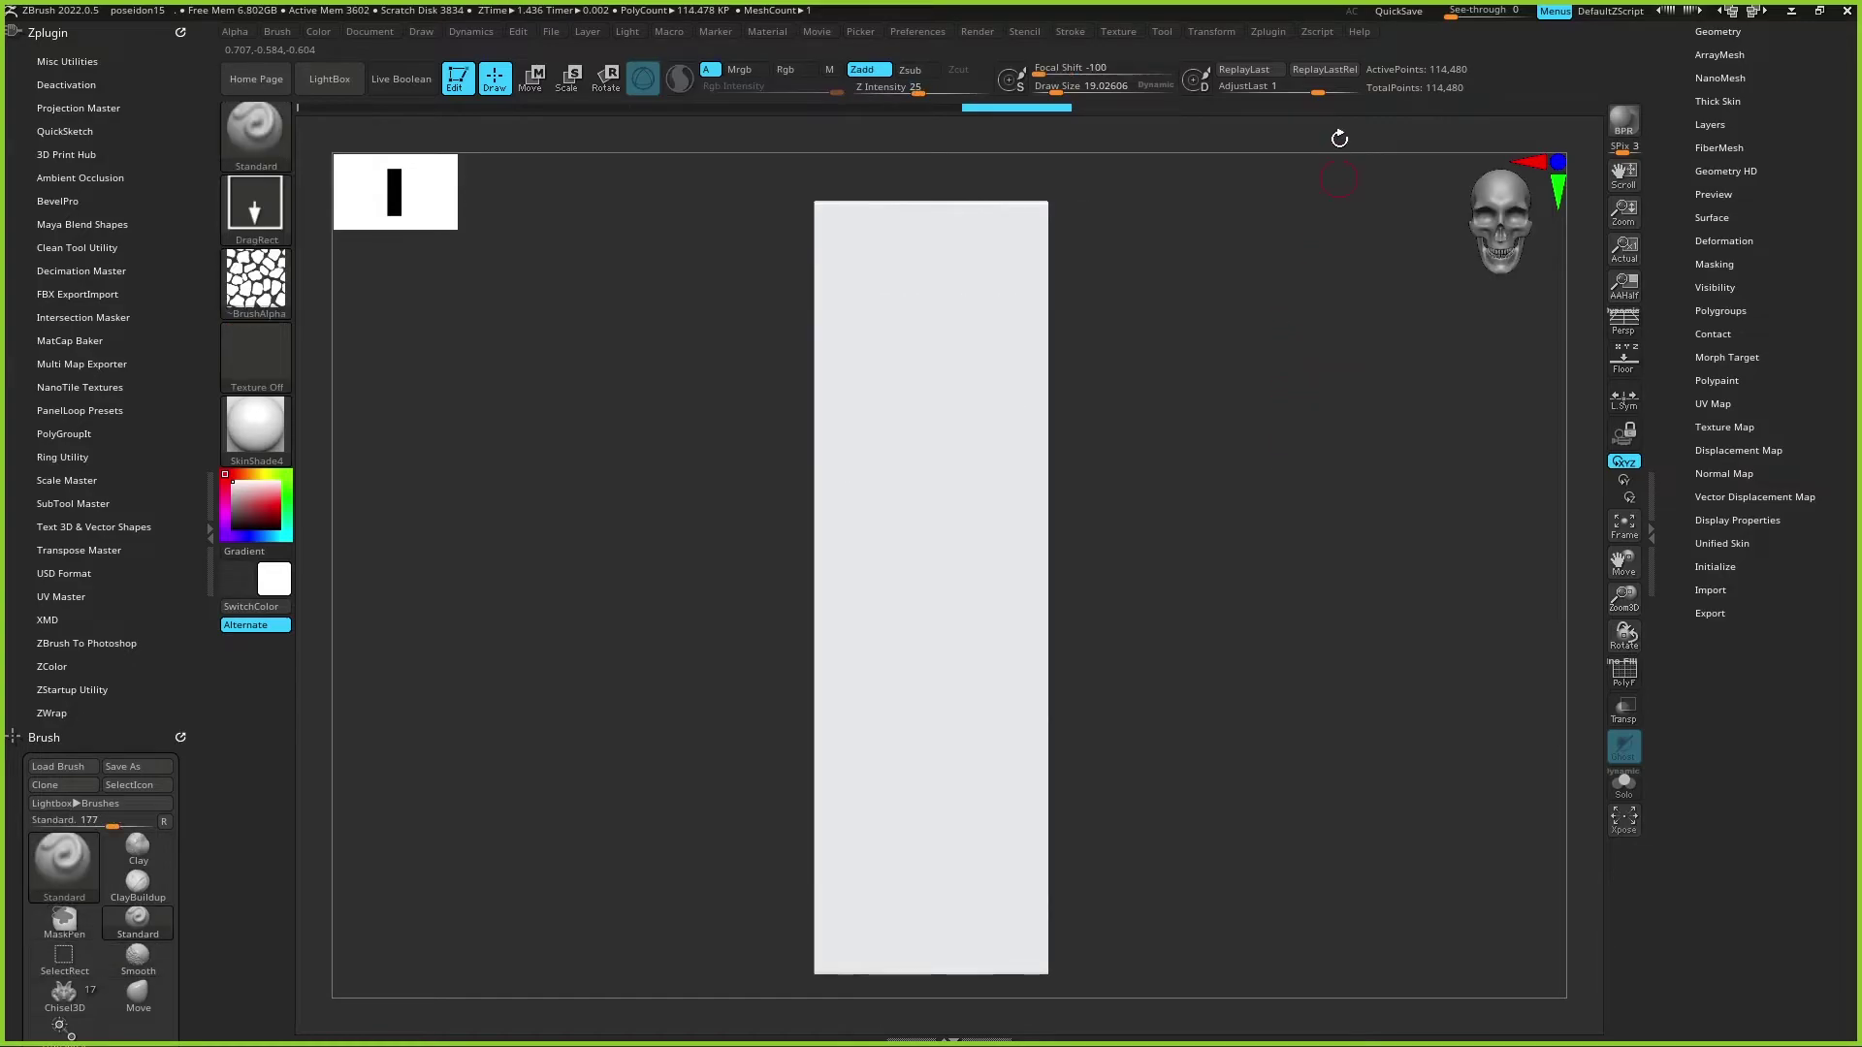
click(1219, 38)
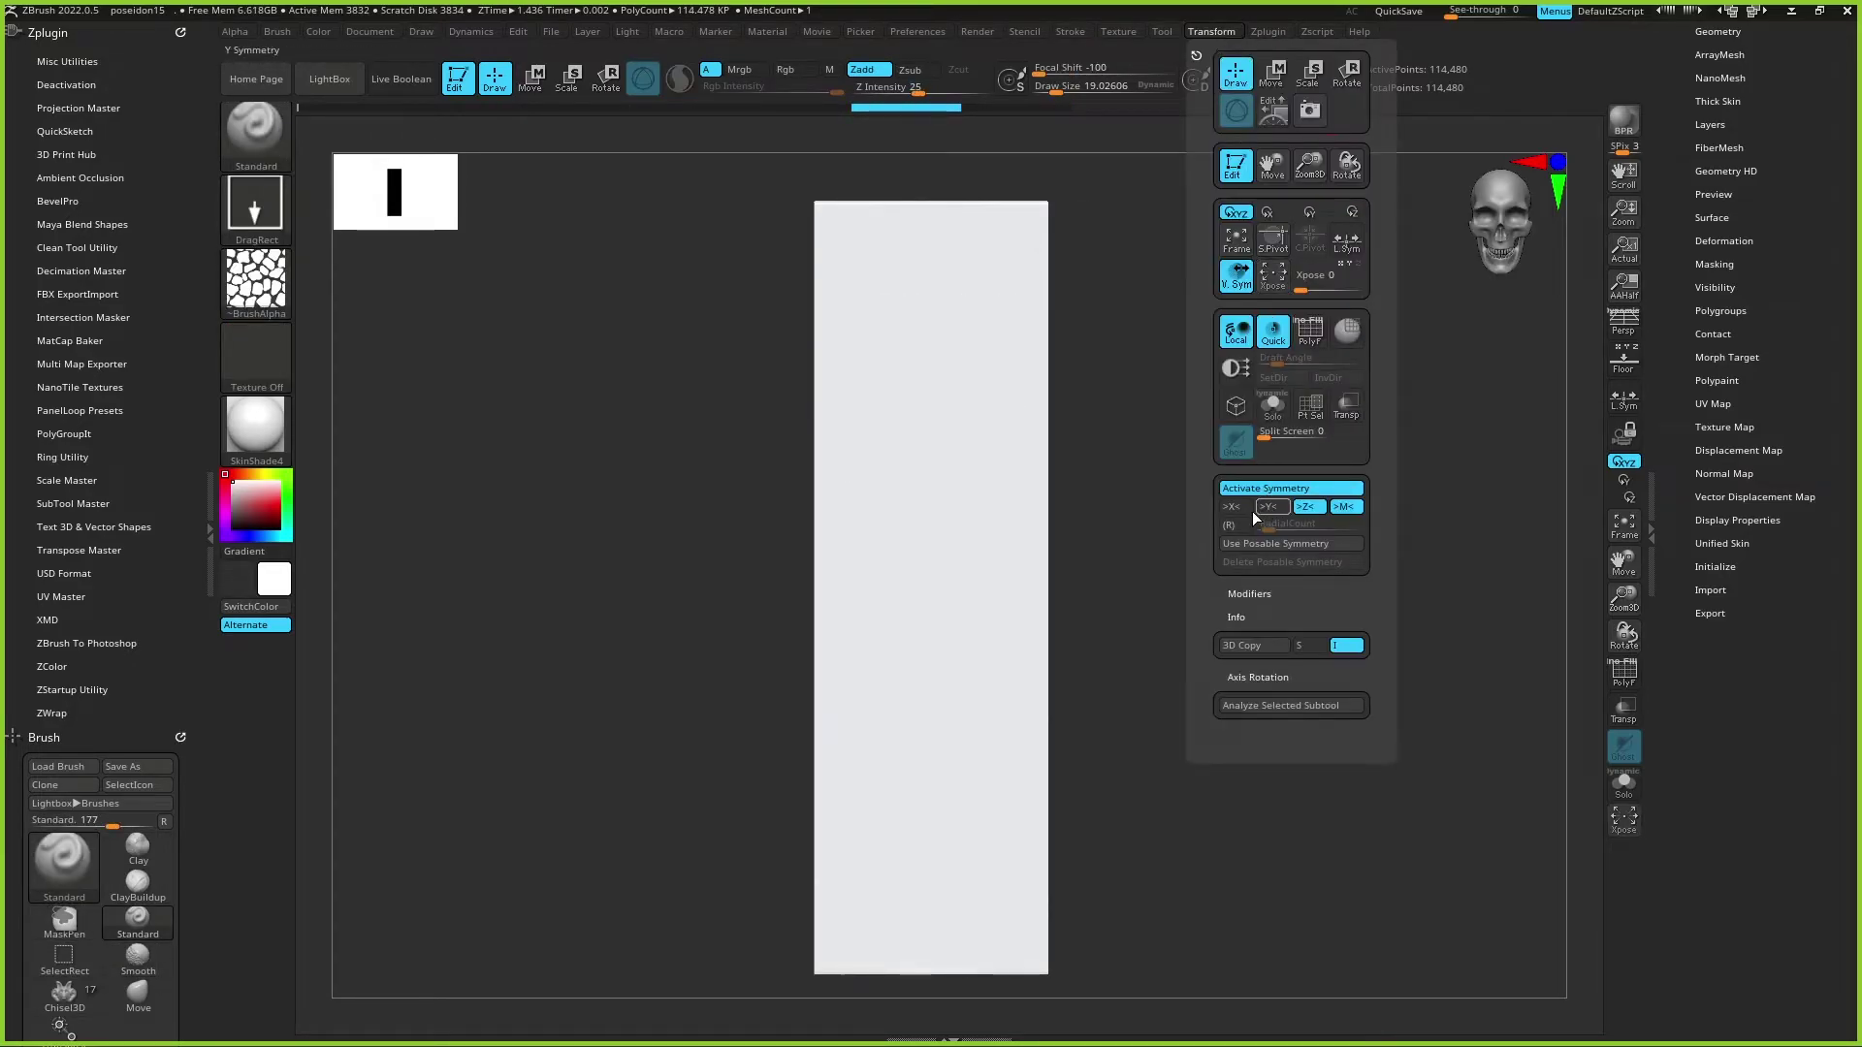
click(1271, 493)
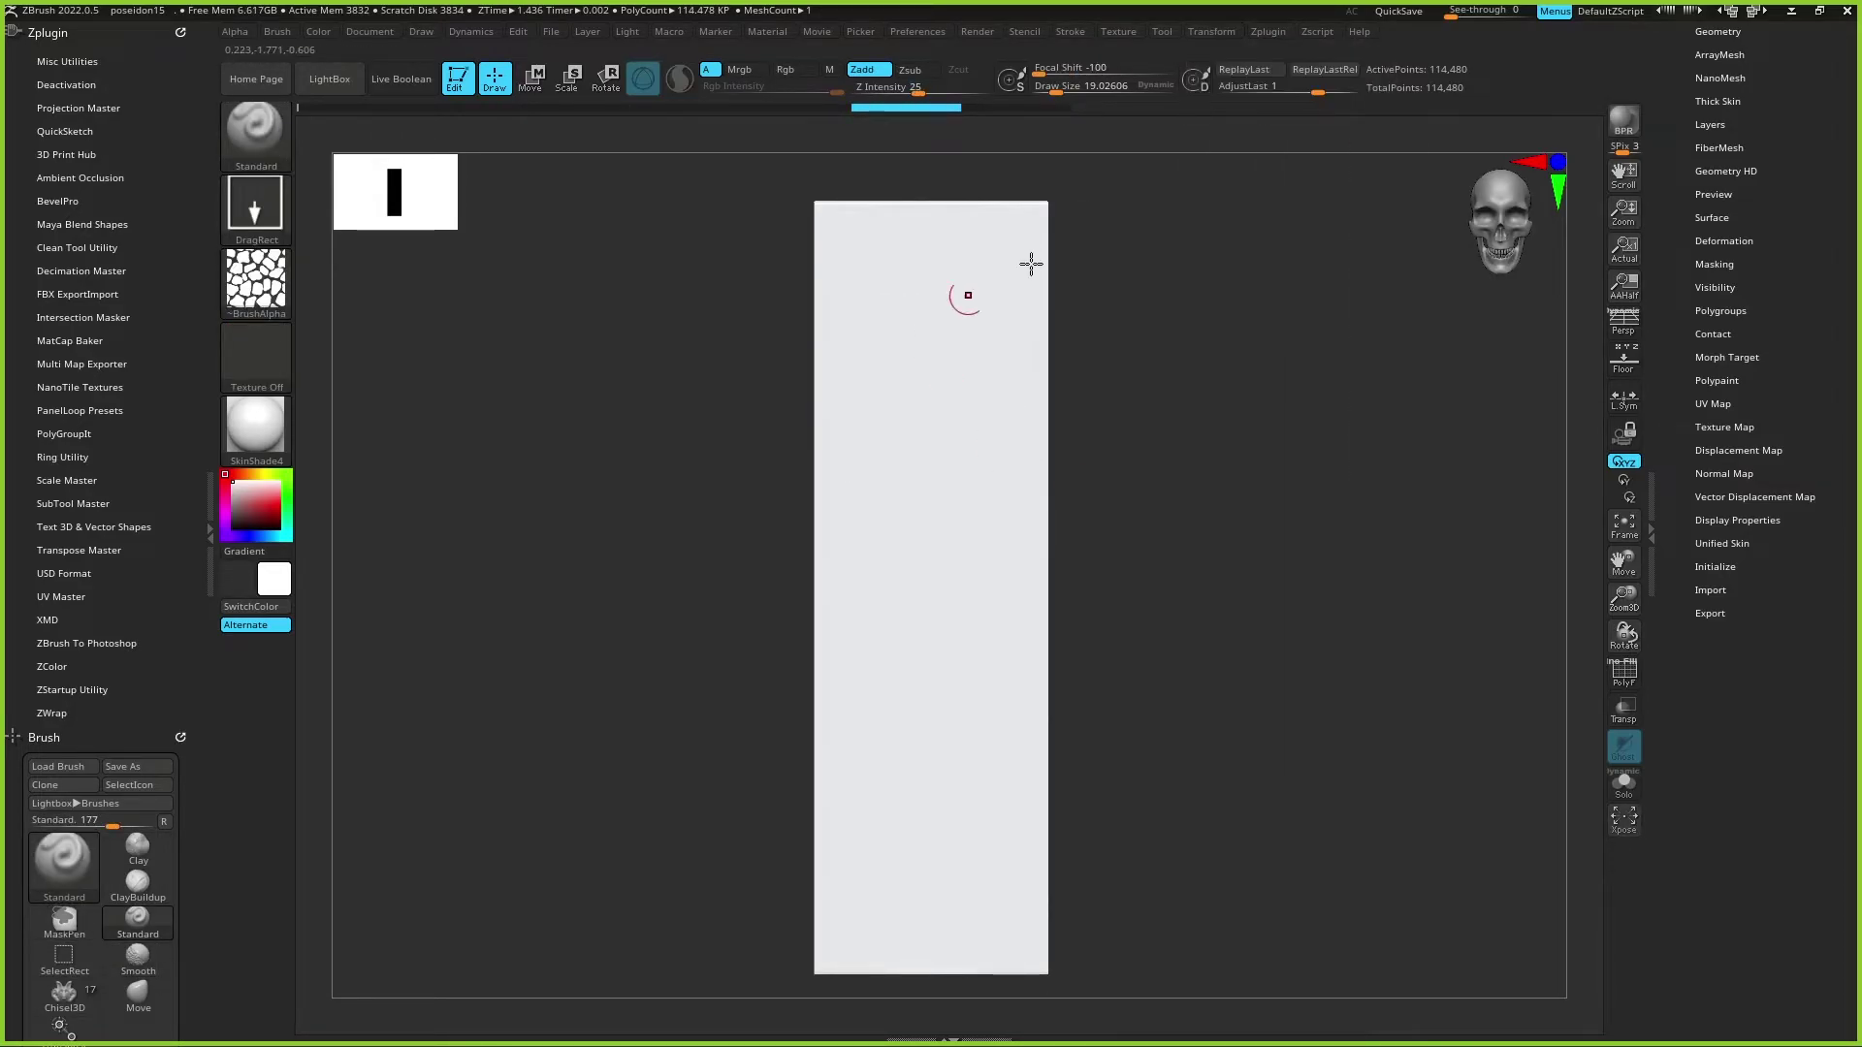
Step: Set the brush to Alpha Off with the FreeHand stroke
click(256, 282)
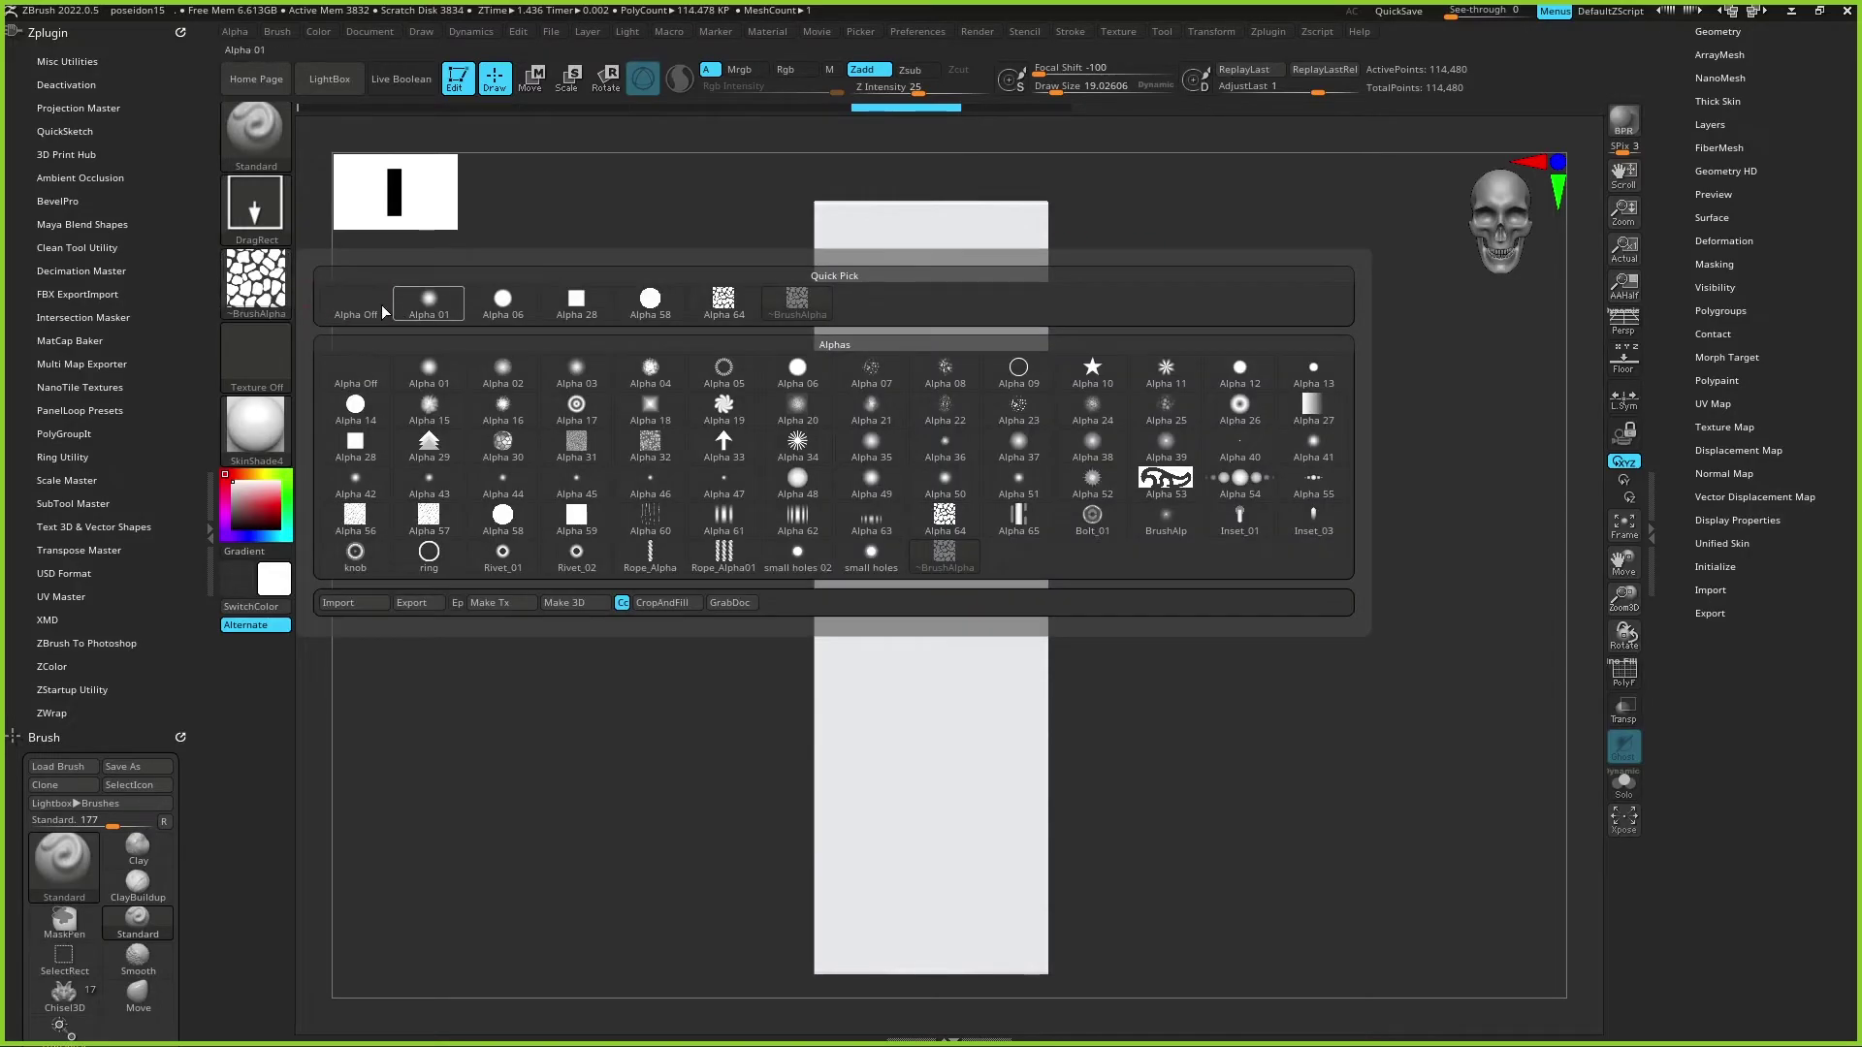
click(382, 290)
click(256, 206)
click(500, 229)
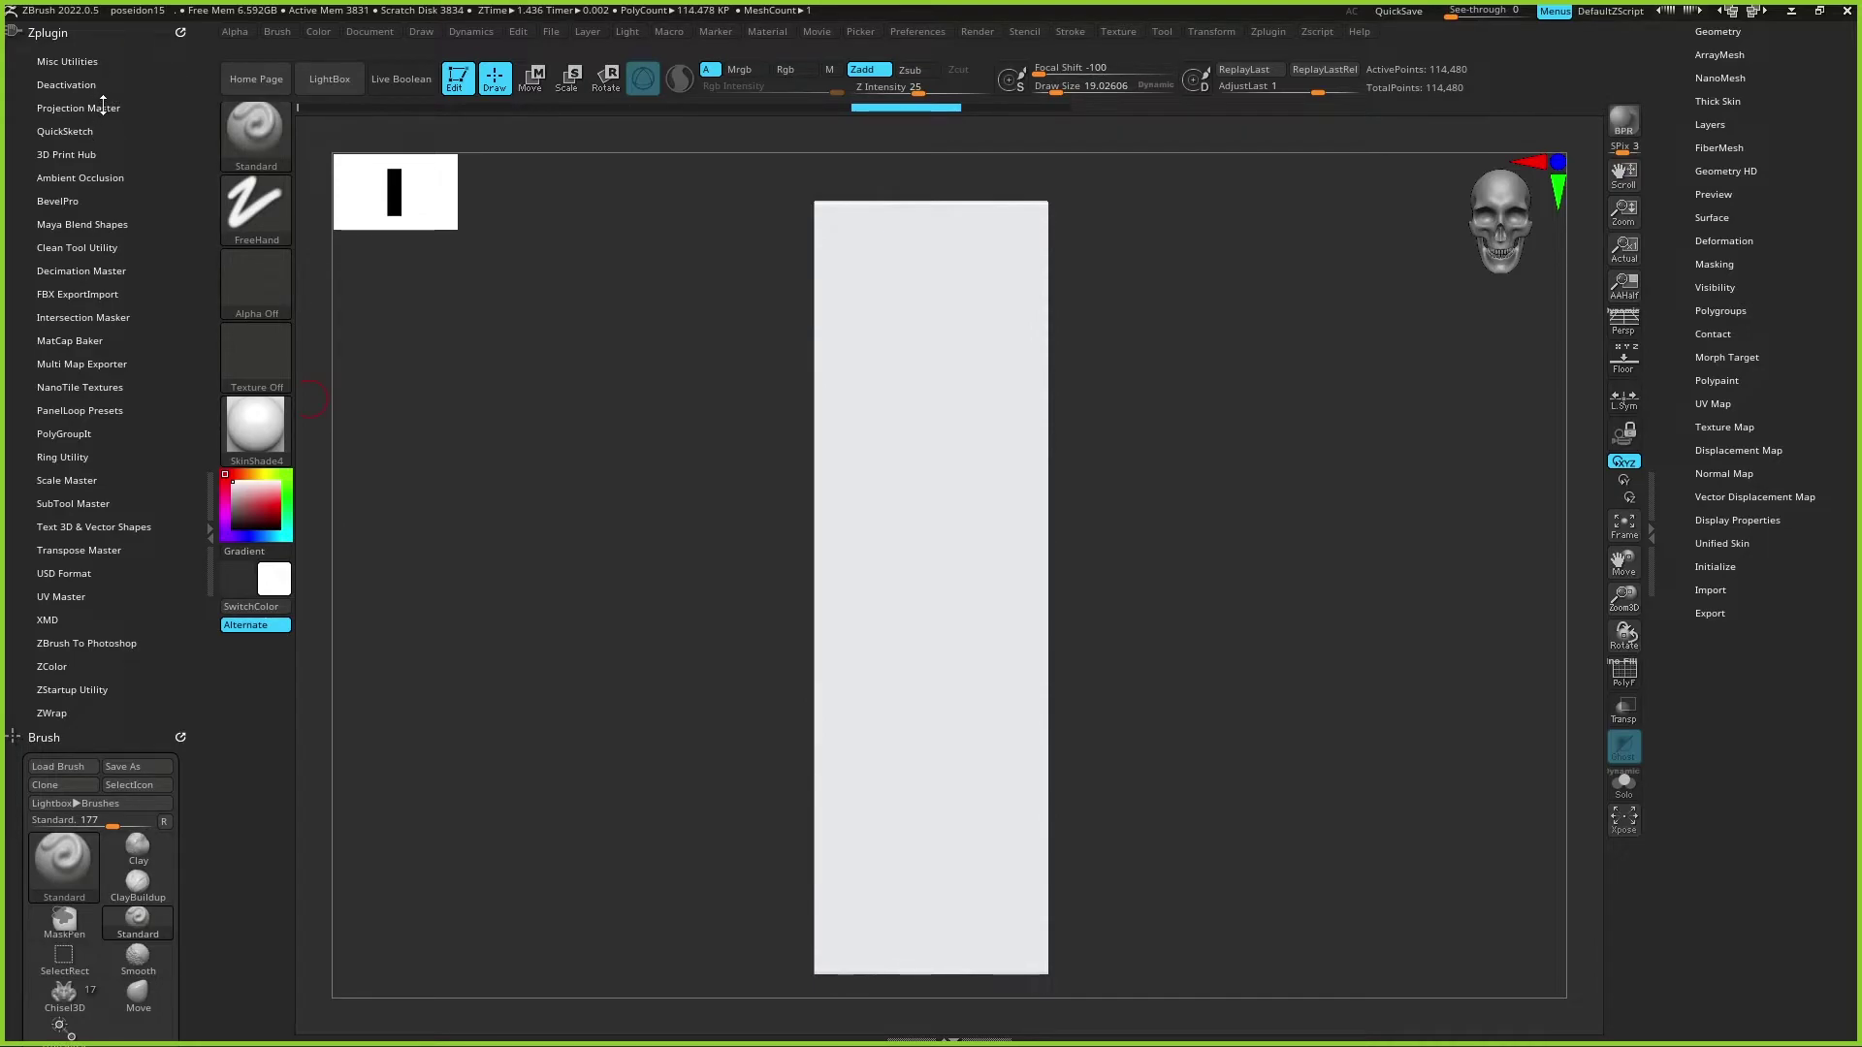
Step: Expand and collapse the Zplugin 3D Print Hub options, then open LightBox
drag(102, 110, 106, 140)
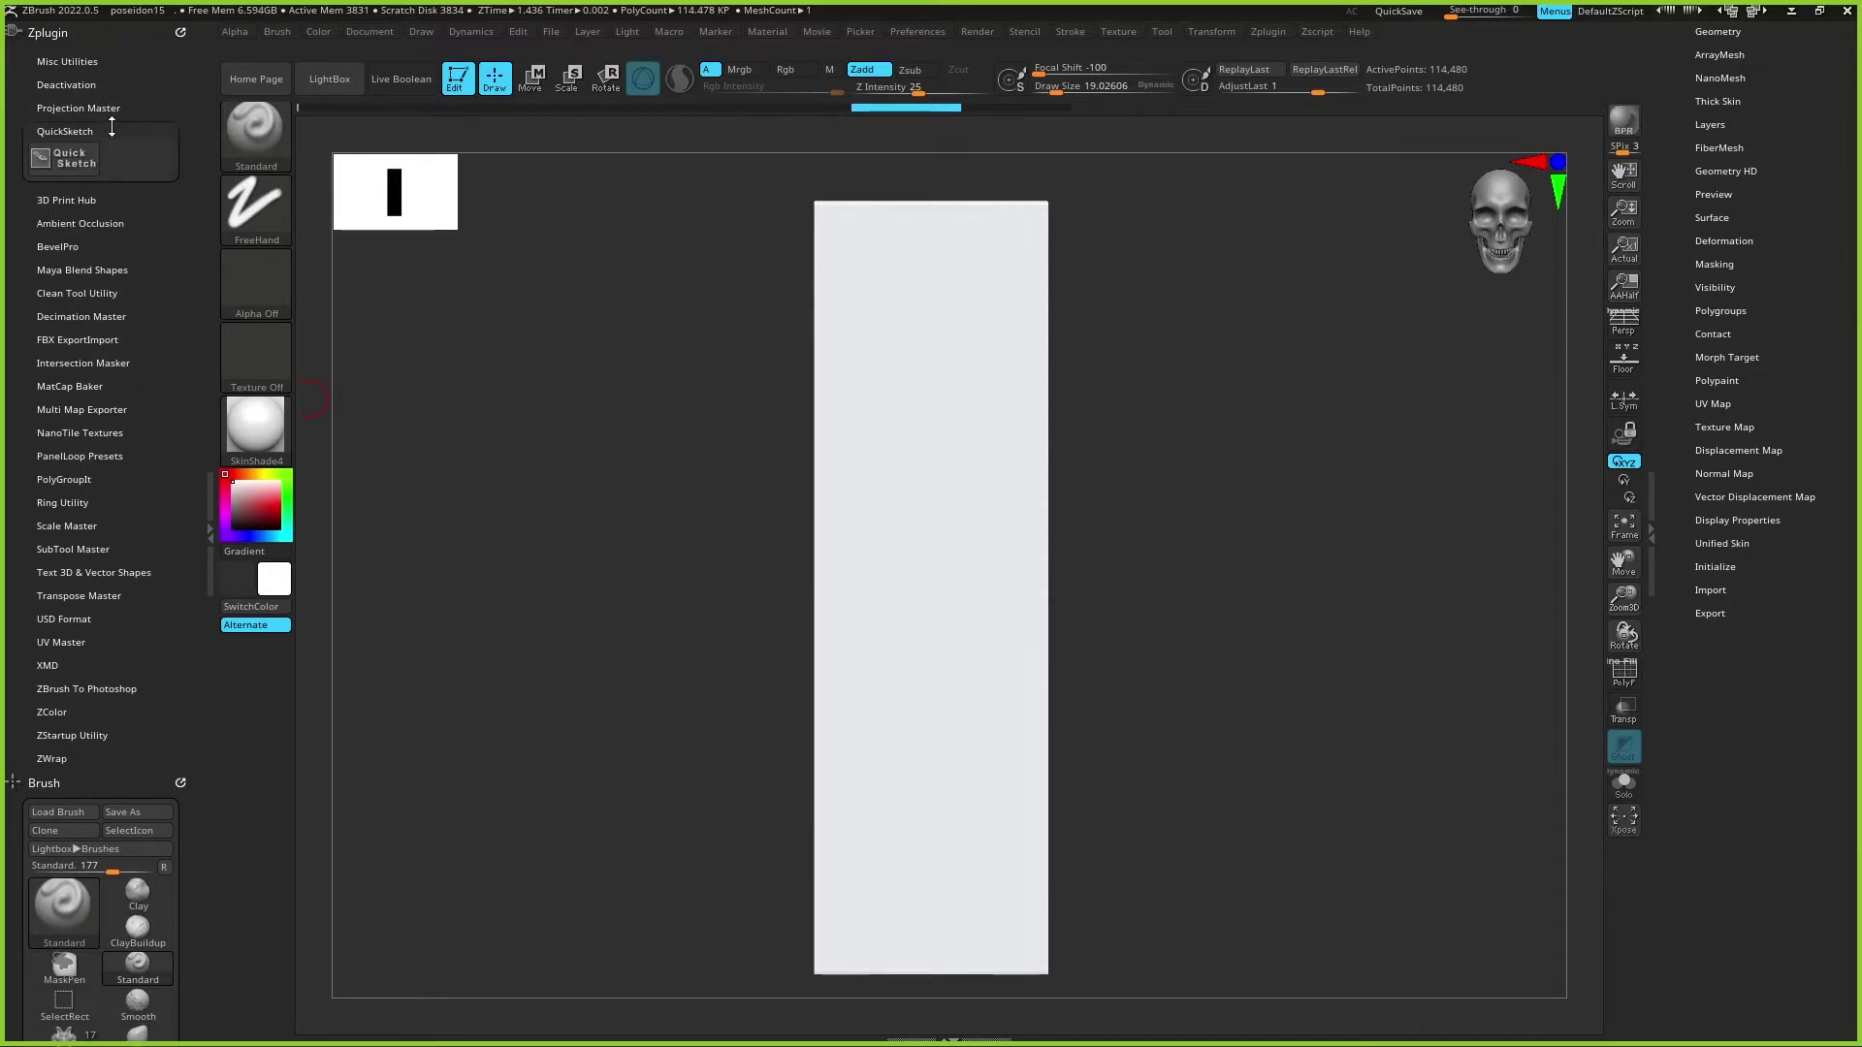
click(97, 155)
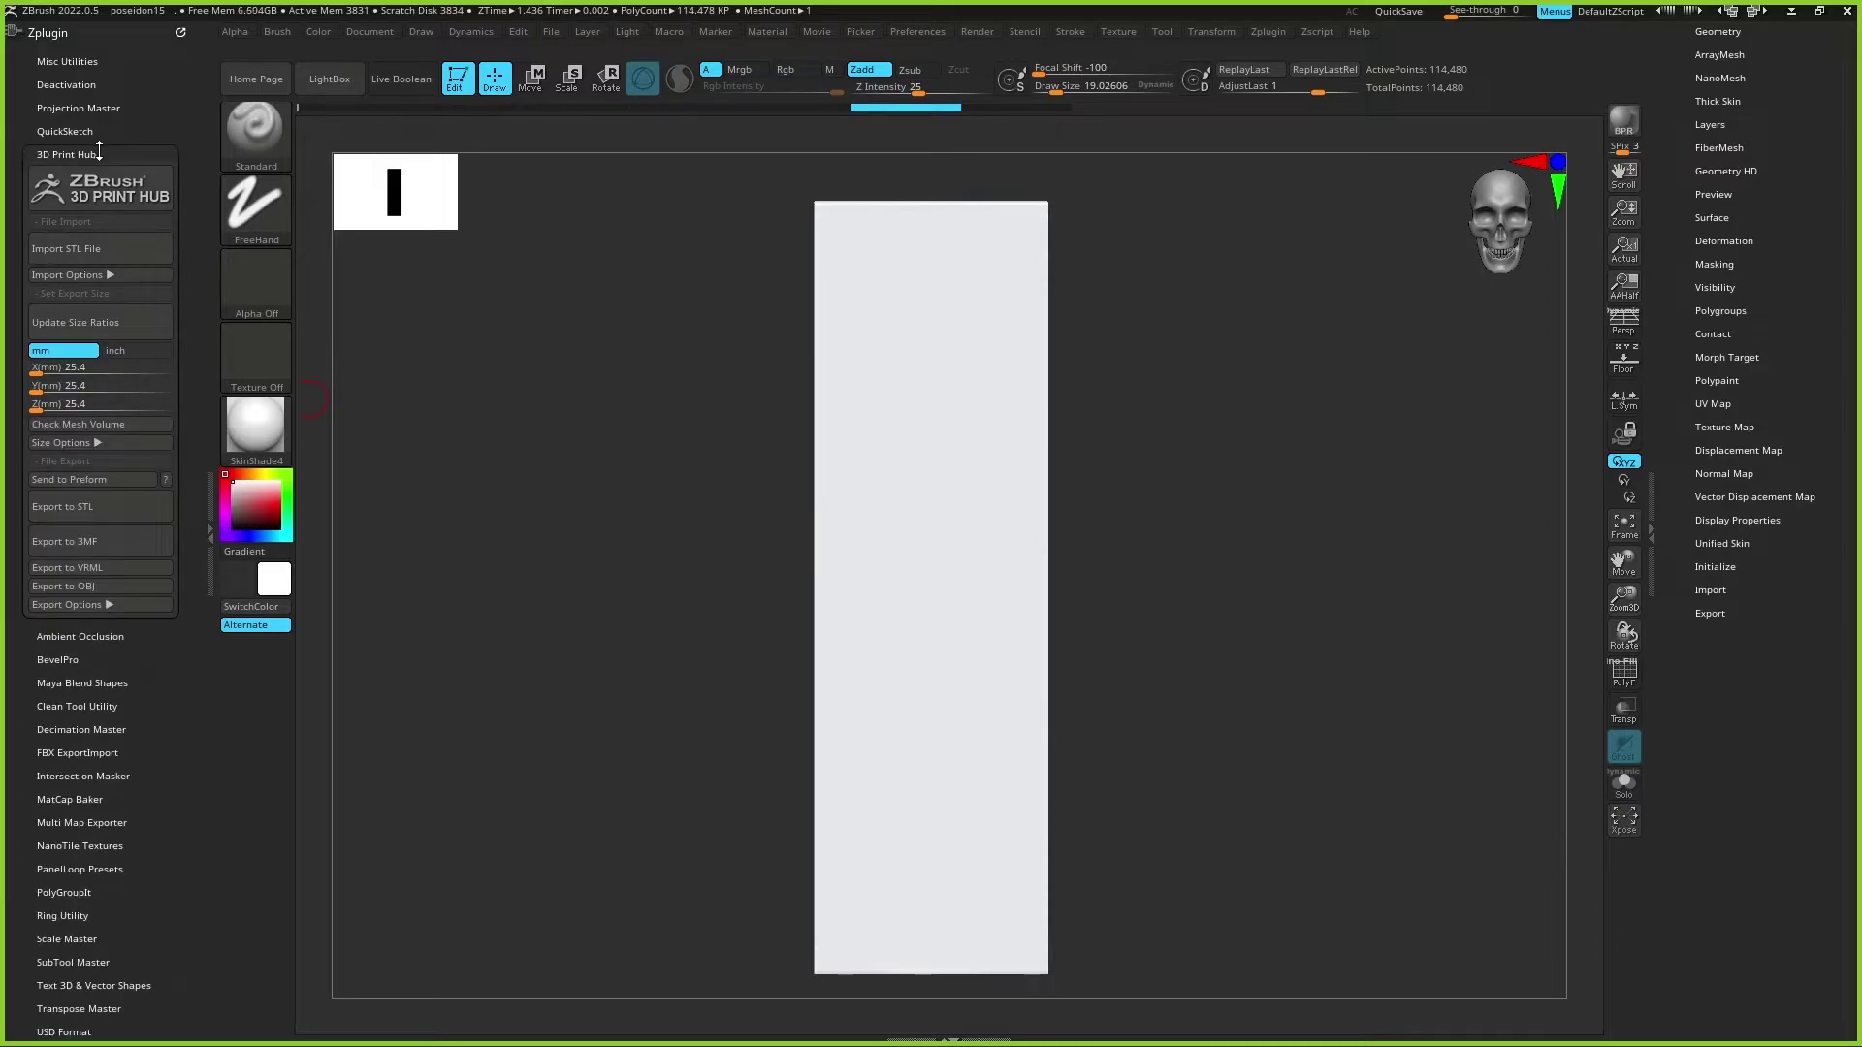
click(101, 151)
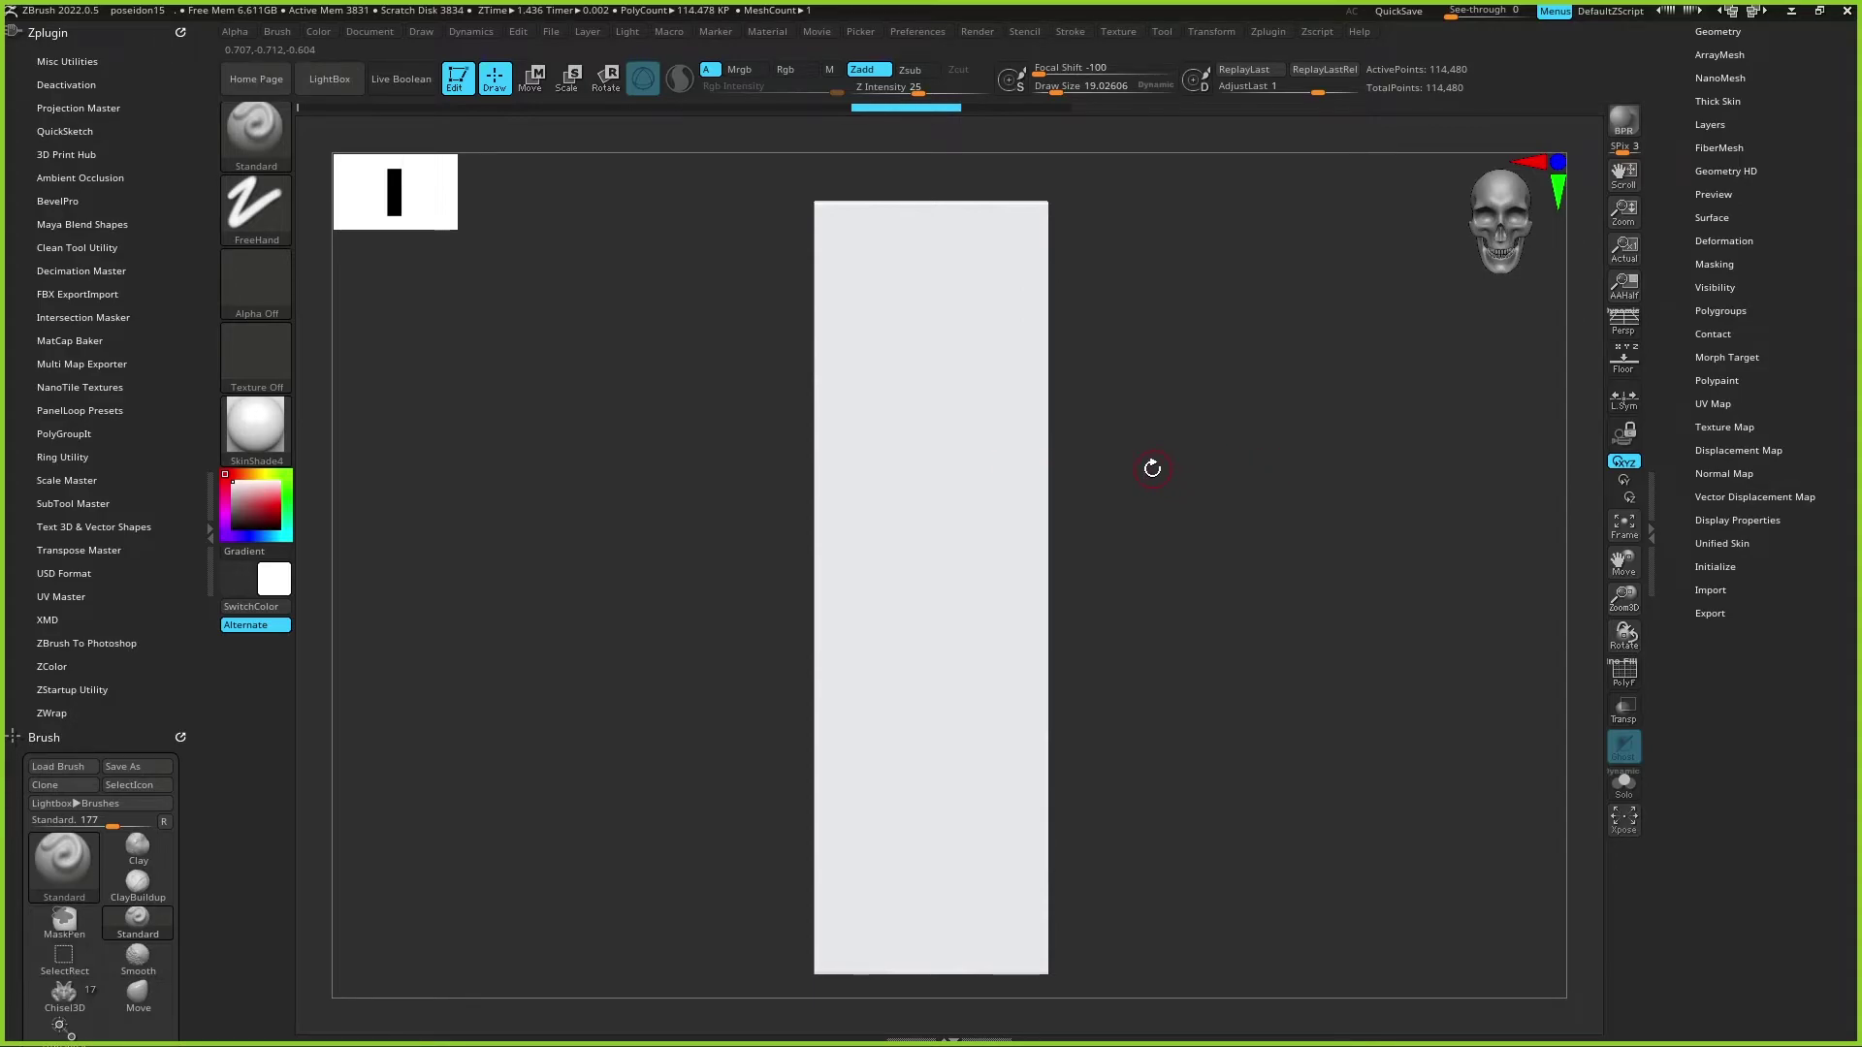
key(comma)
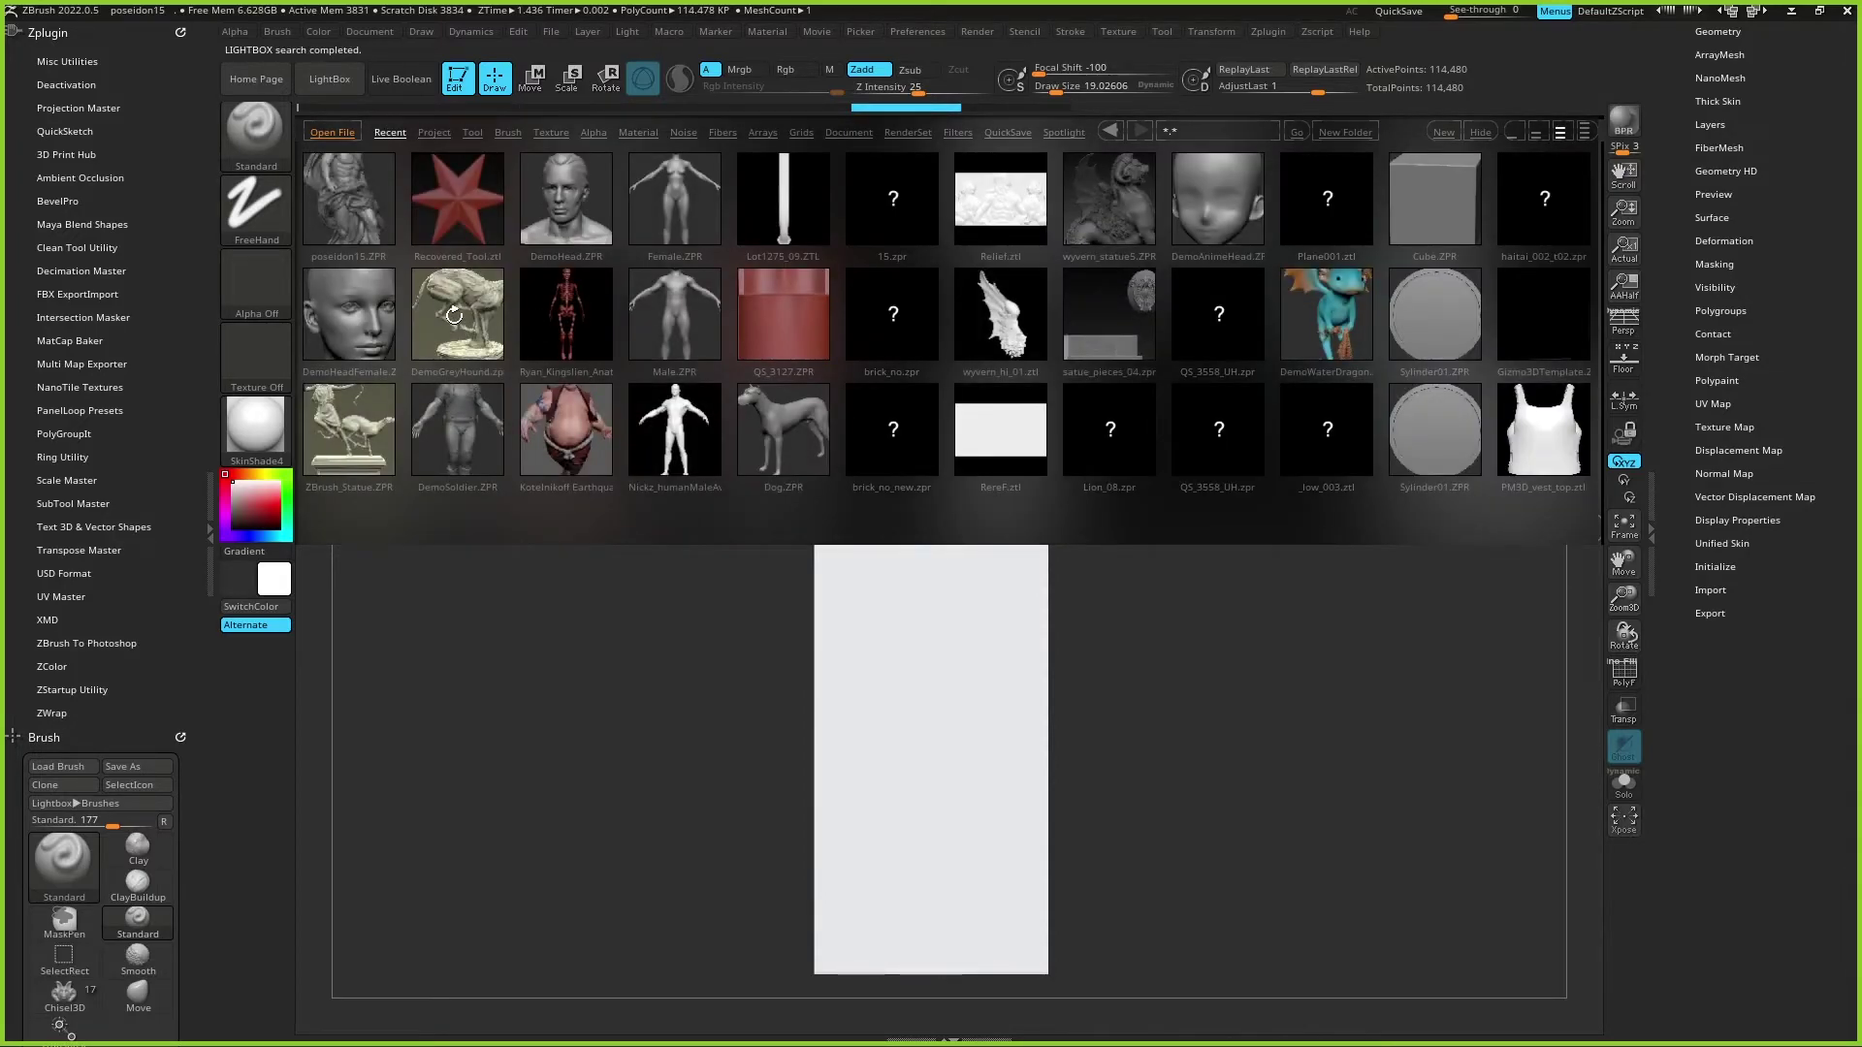
Step: Open the poseidon15 project without saving changes and frame the statue
double_click(340, 186)
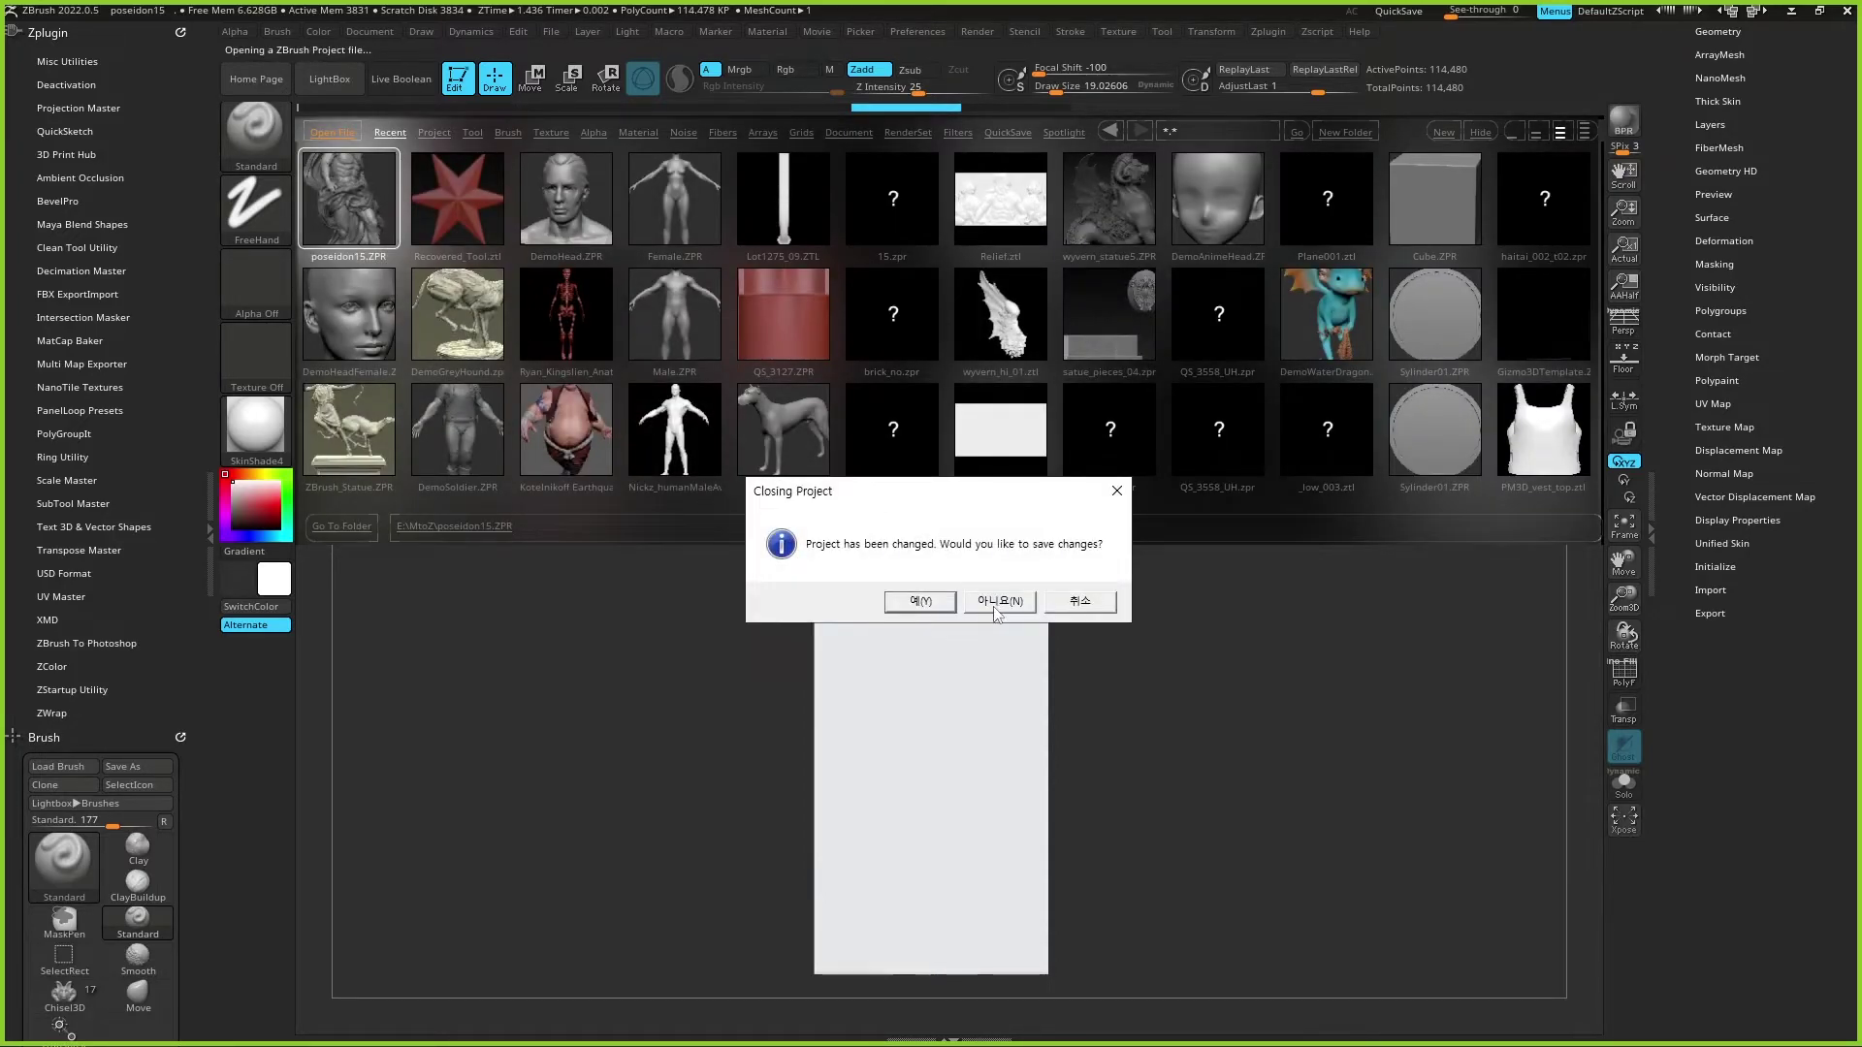
click(995, 609)
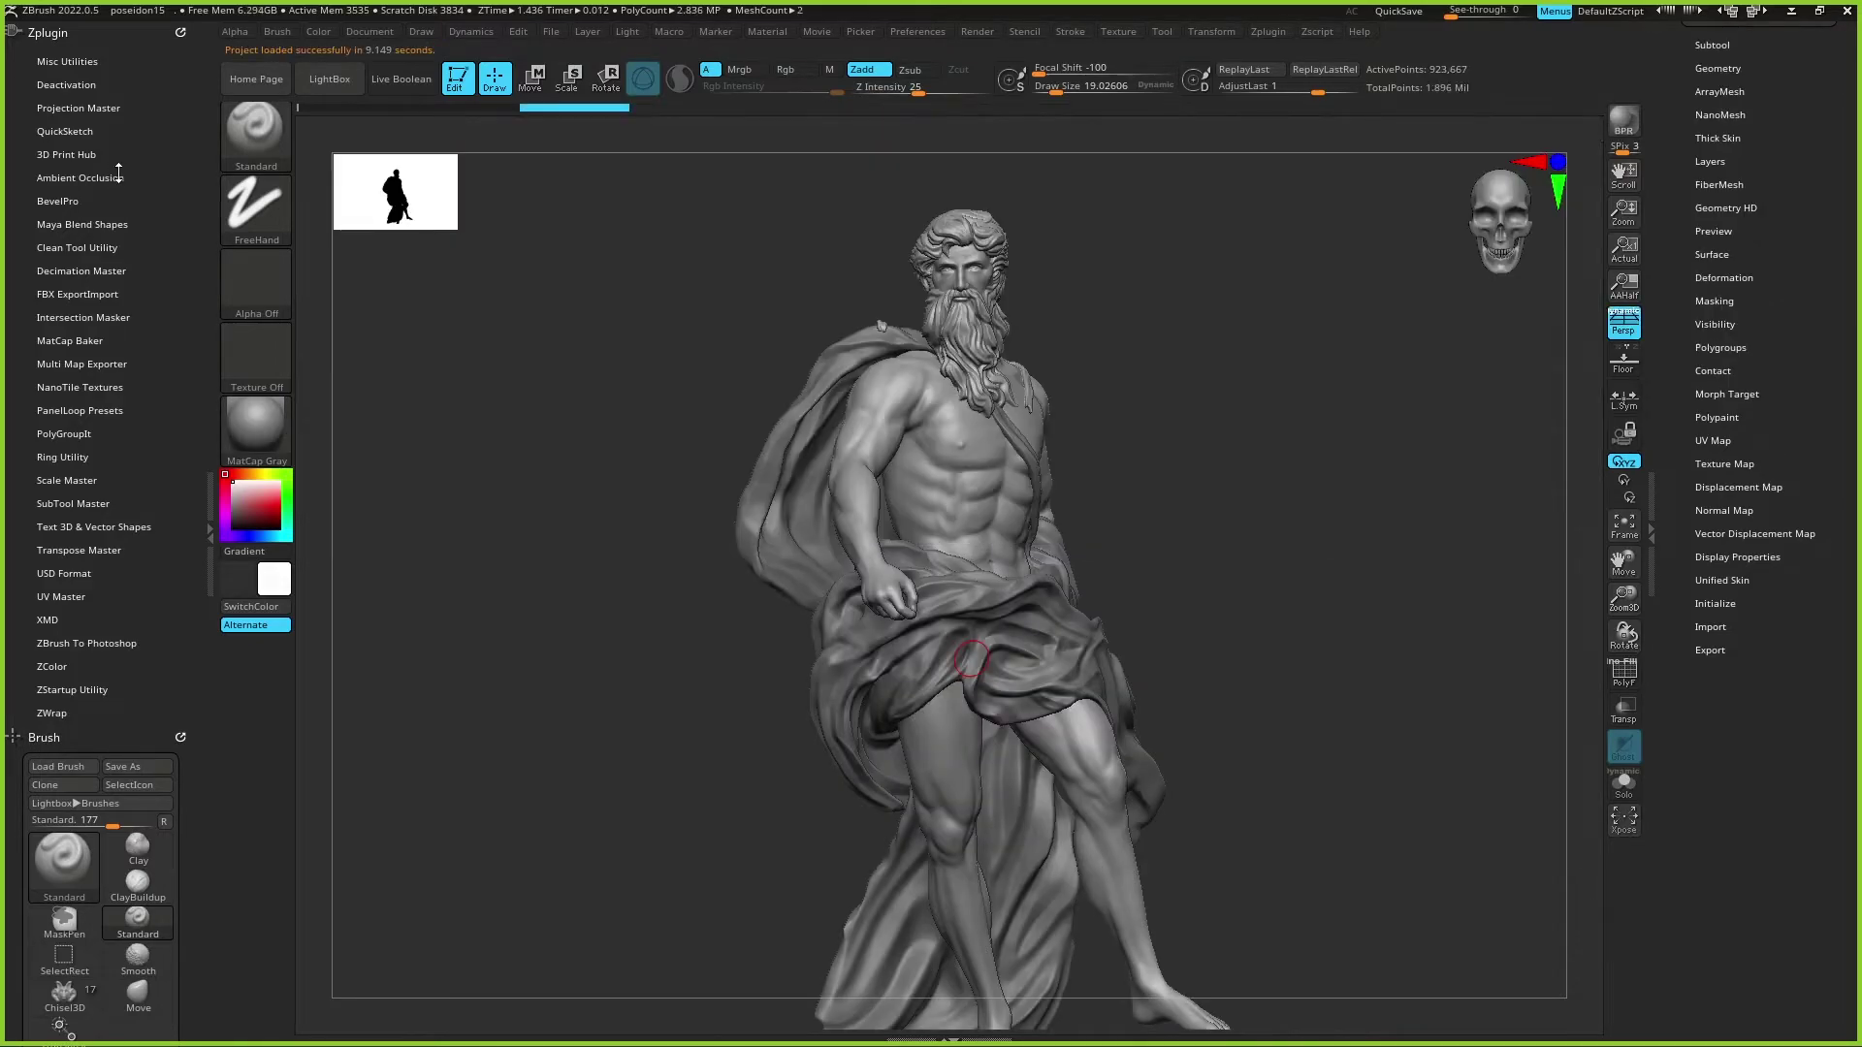
key(f)
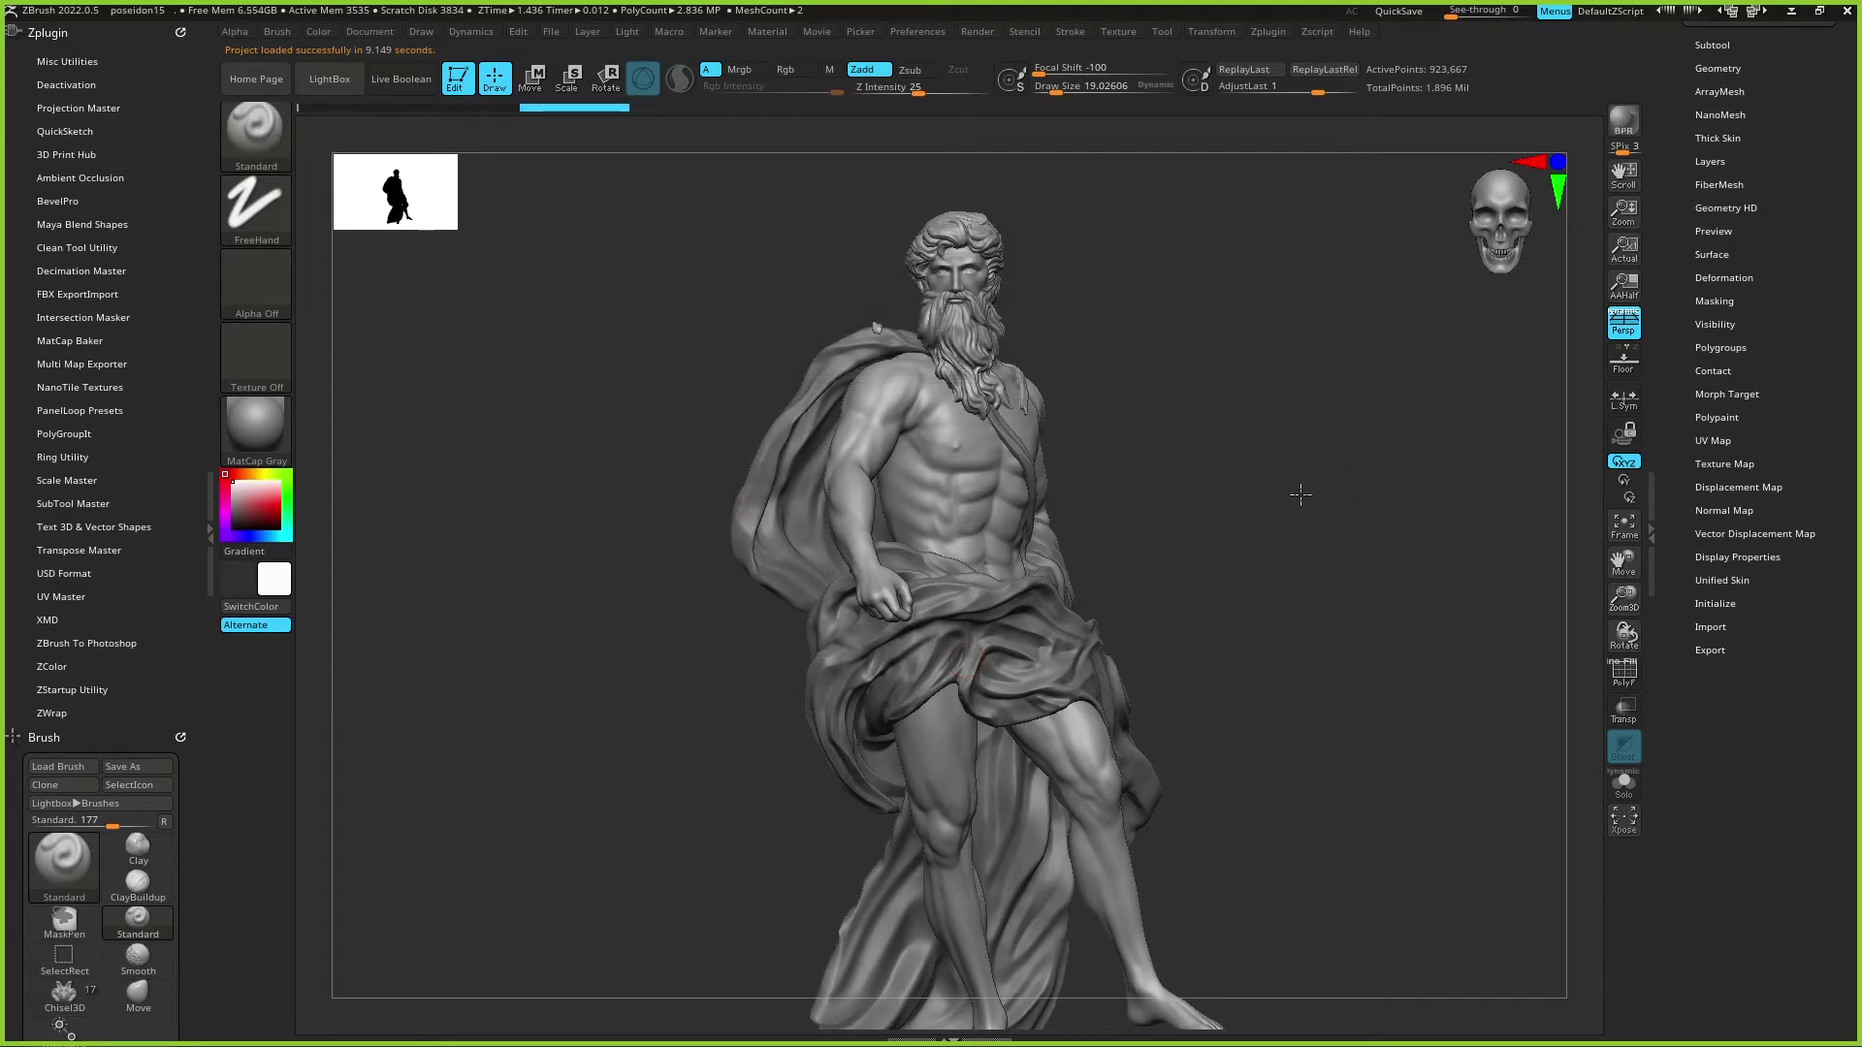
drag(1221, 429, 343, 475)
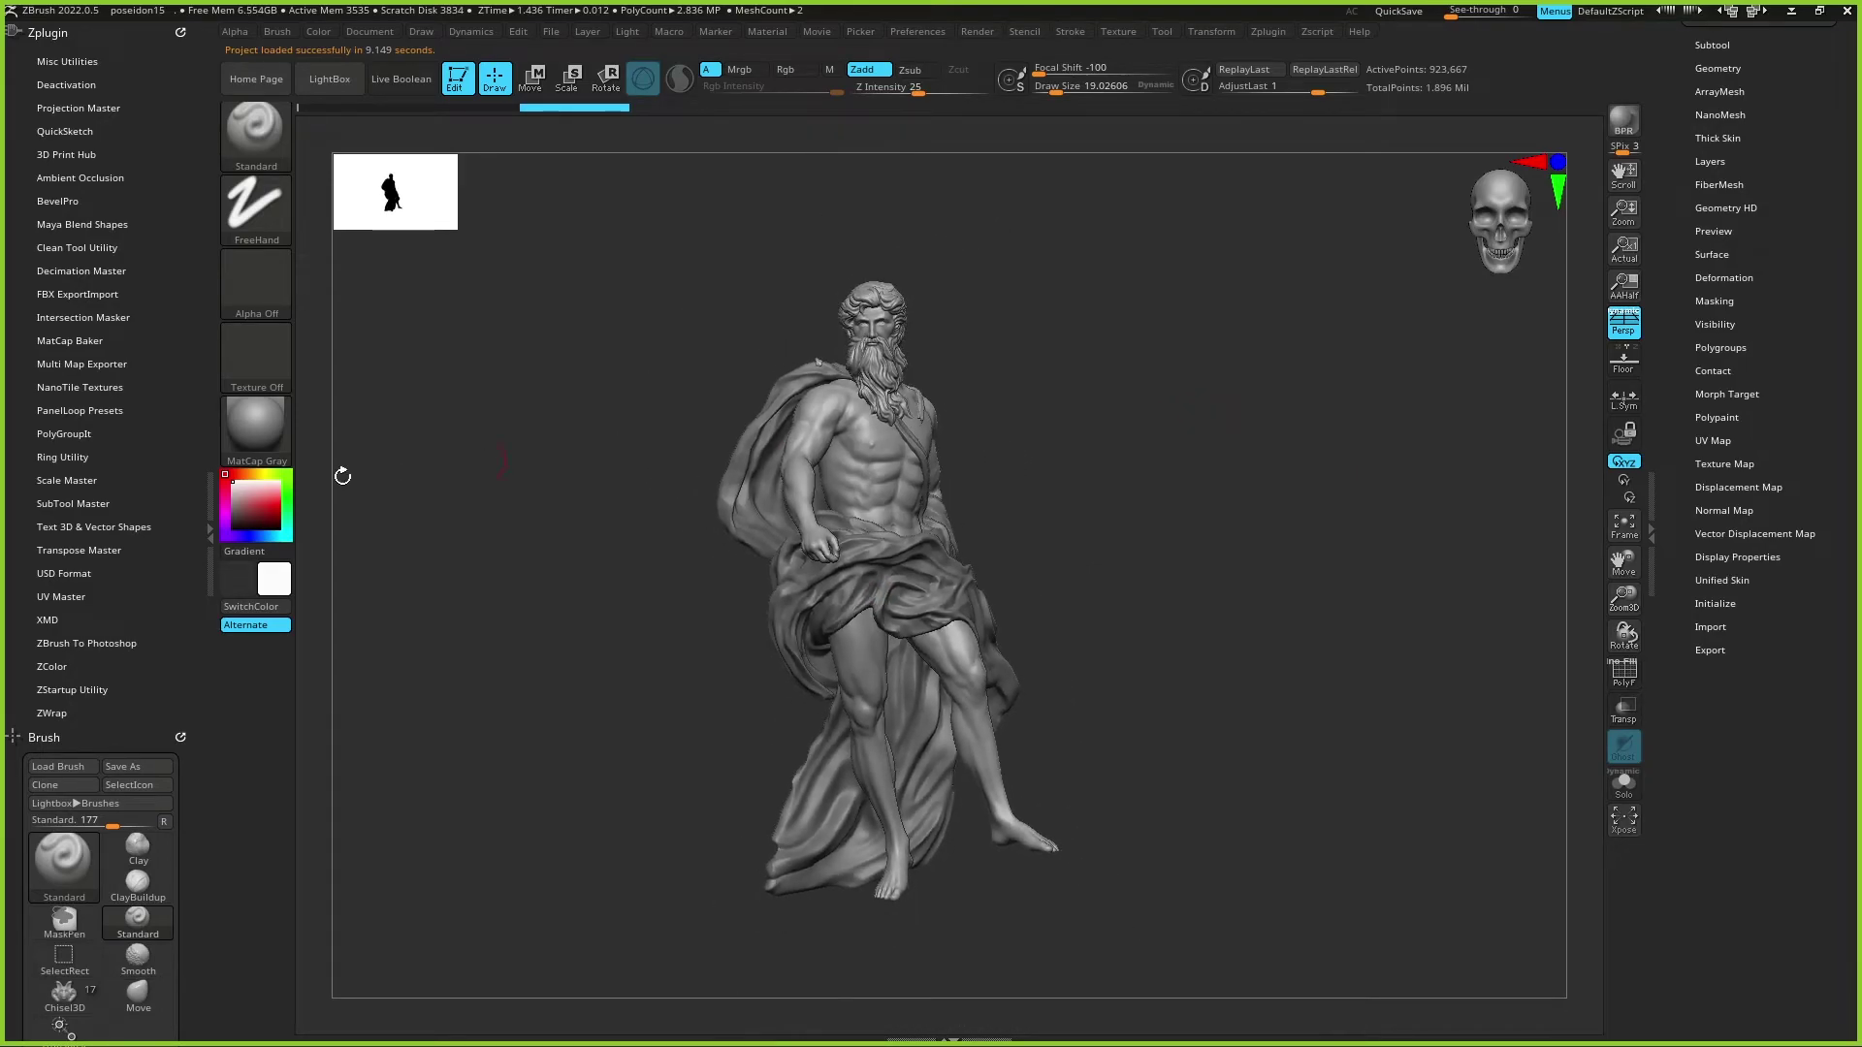
Step: Apply the Flat Color material to the statue
click(246, 428)
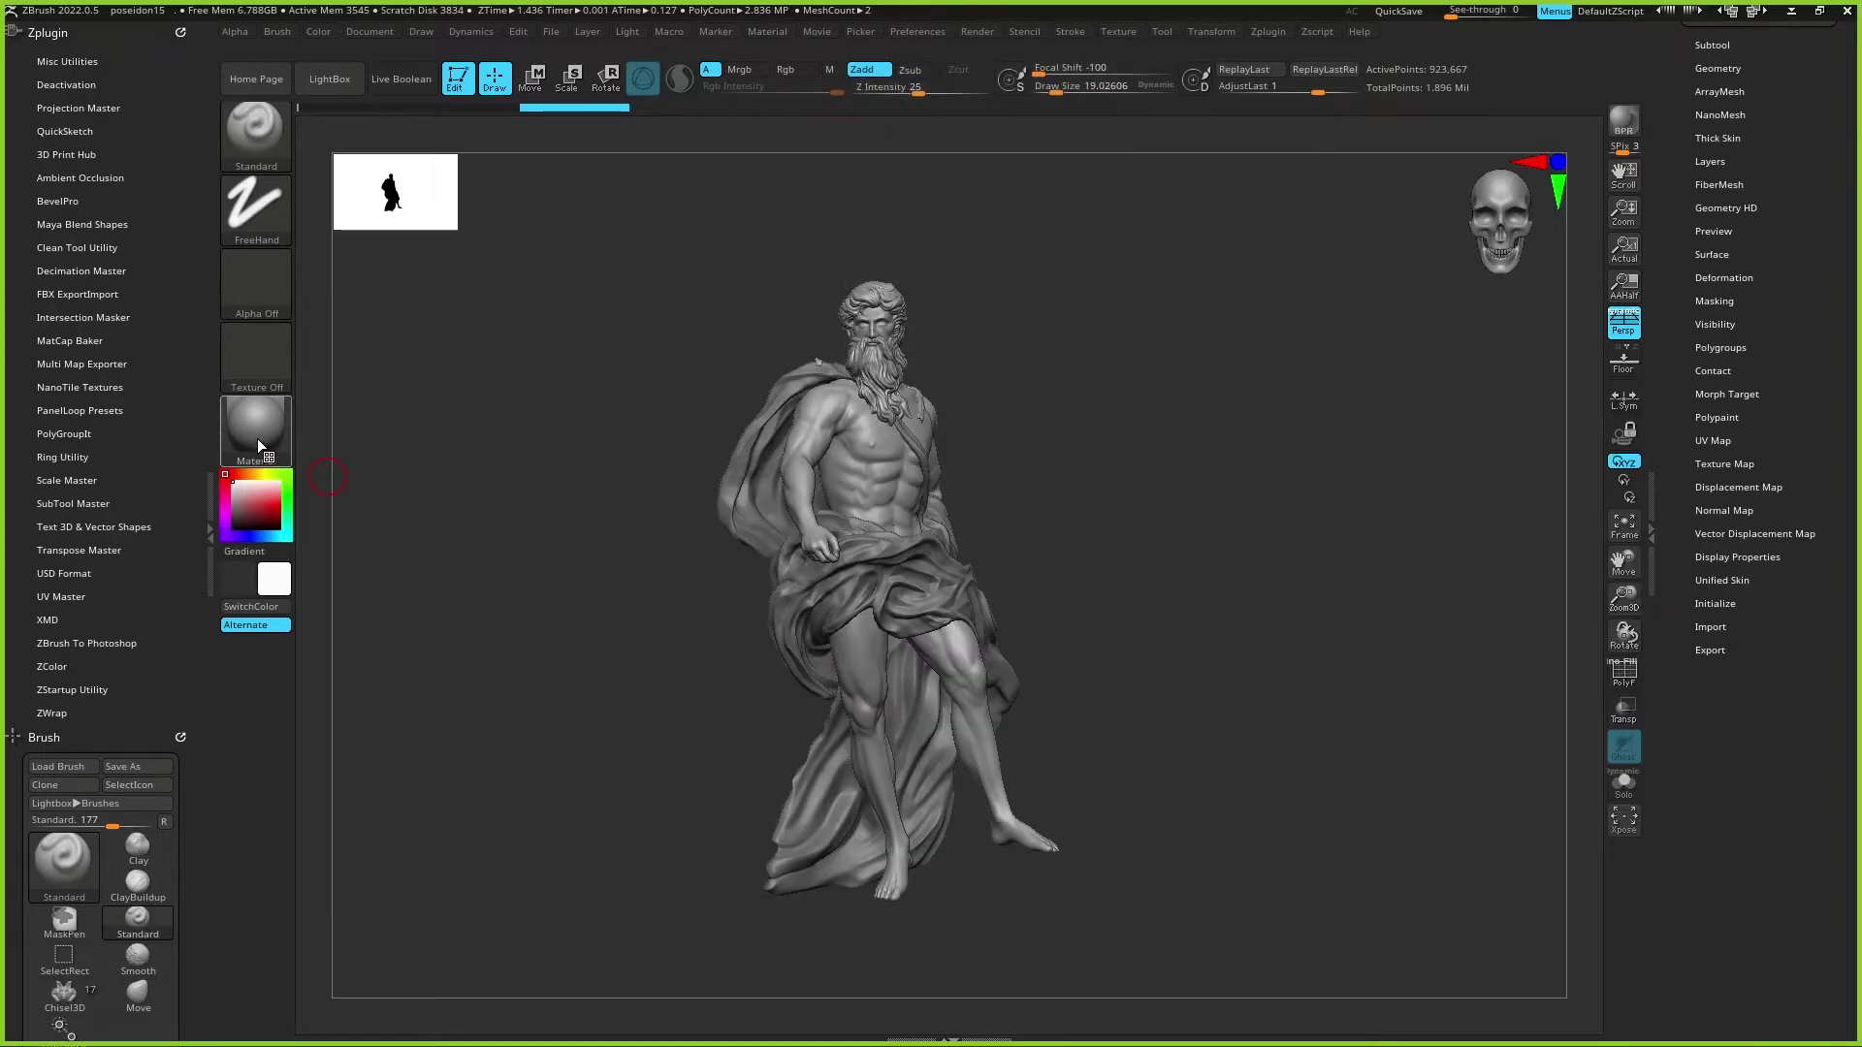
click(258, 438)
click(364, 861)
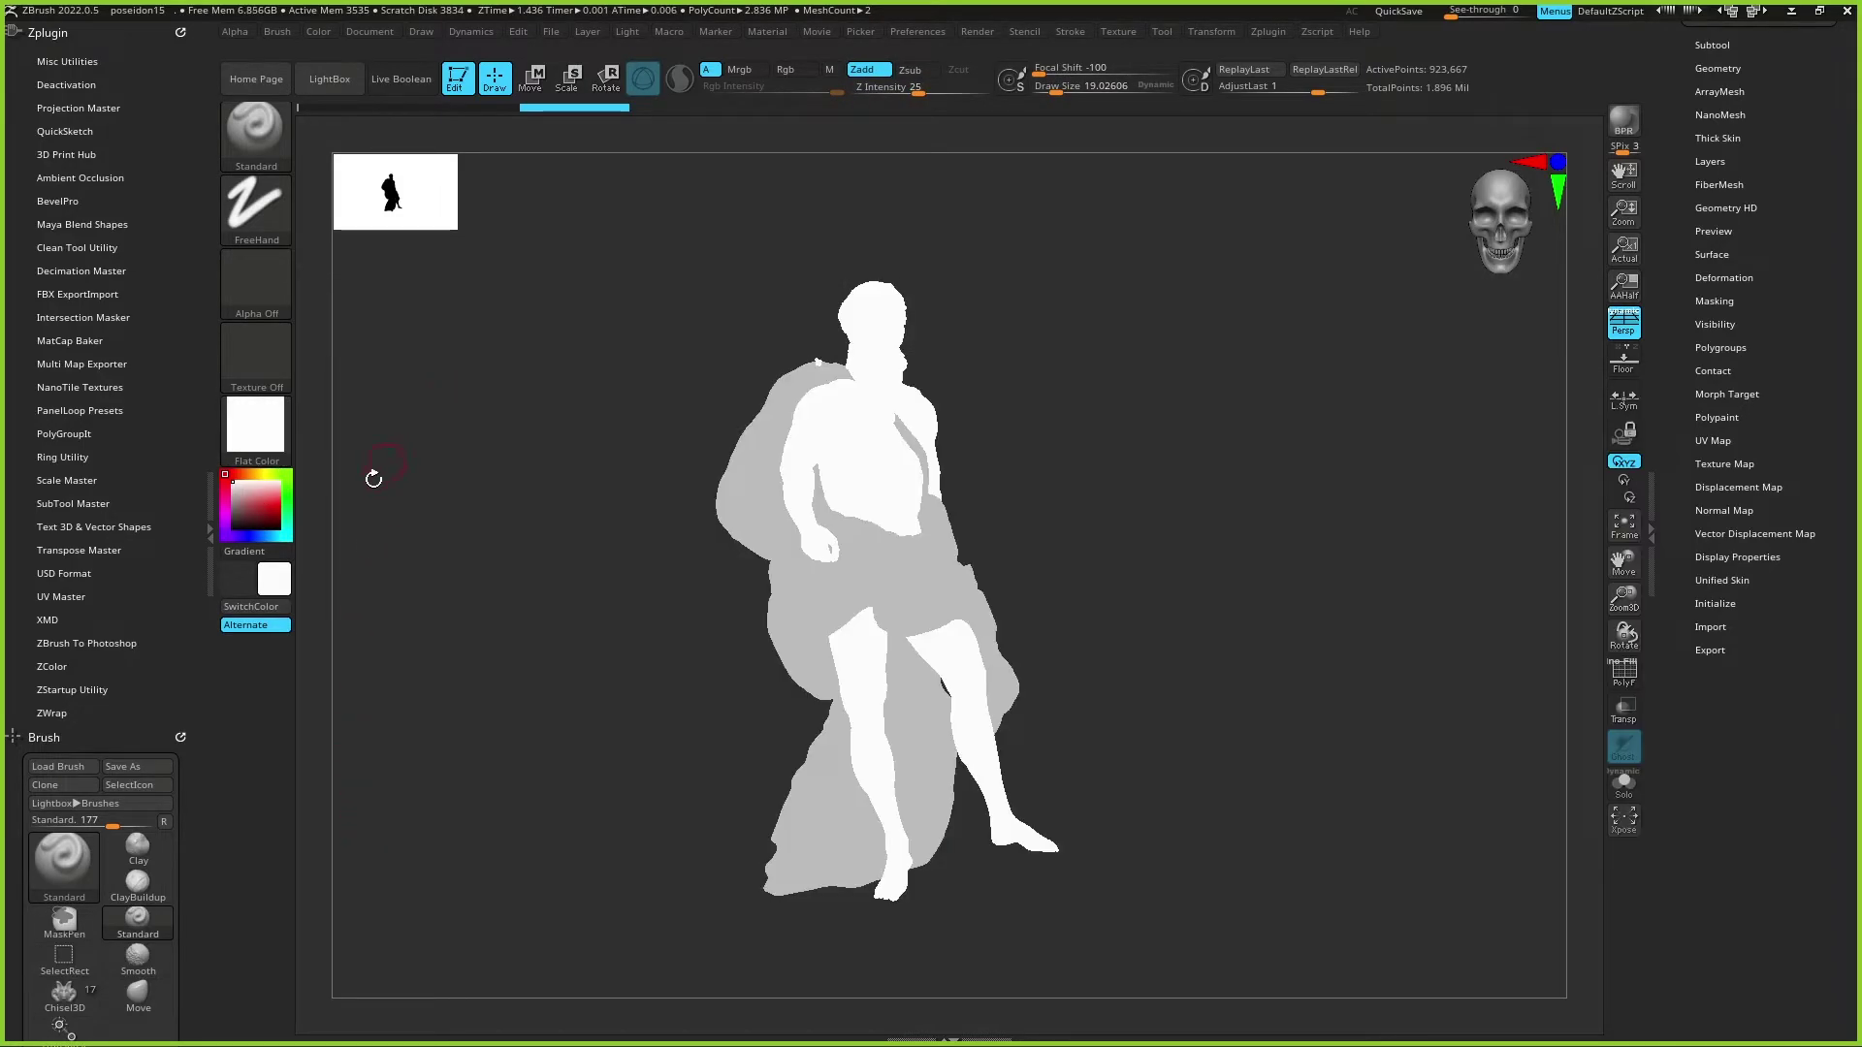
Step: In Zplugin > Ambient Occlusion, set Distance to about 0.57 and enable OcclusionVolume
click(103, 172)
click(41, 198)
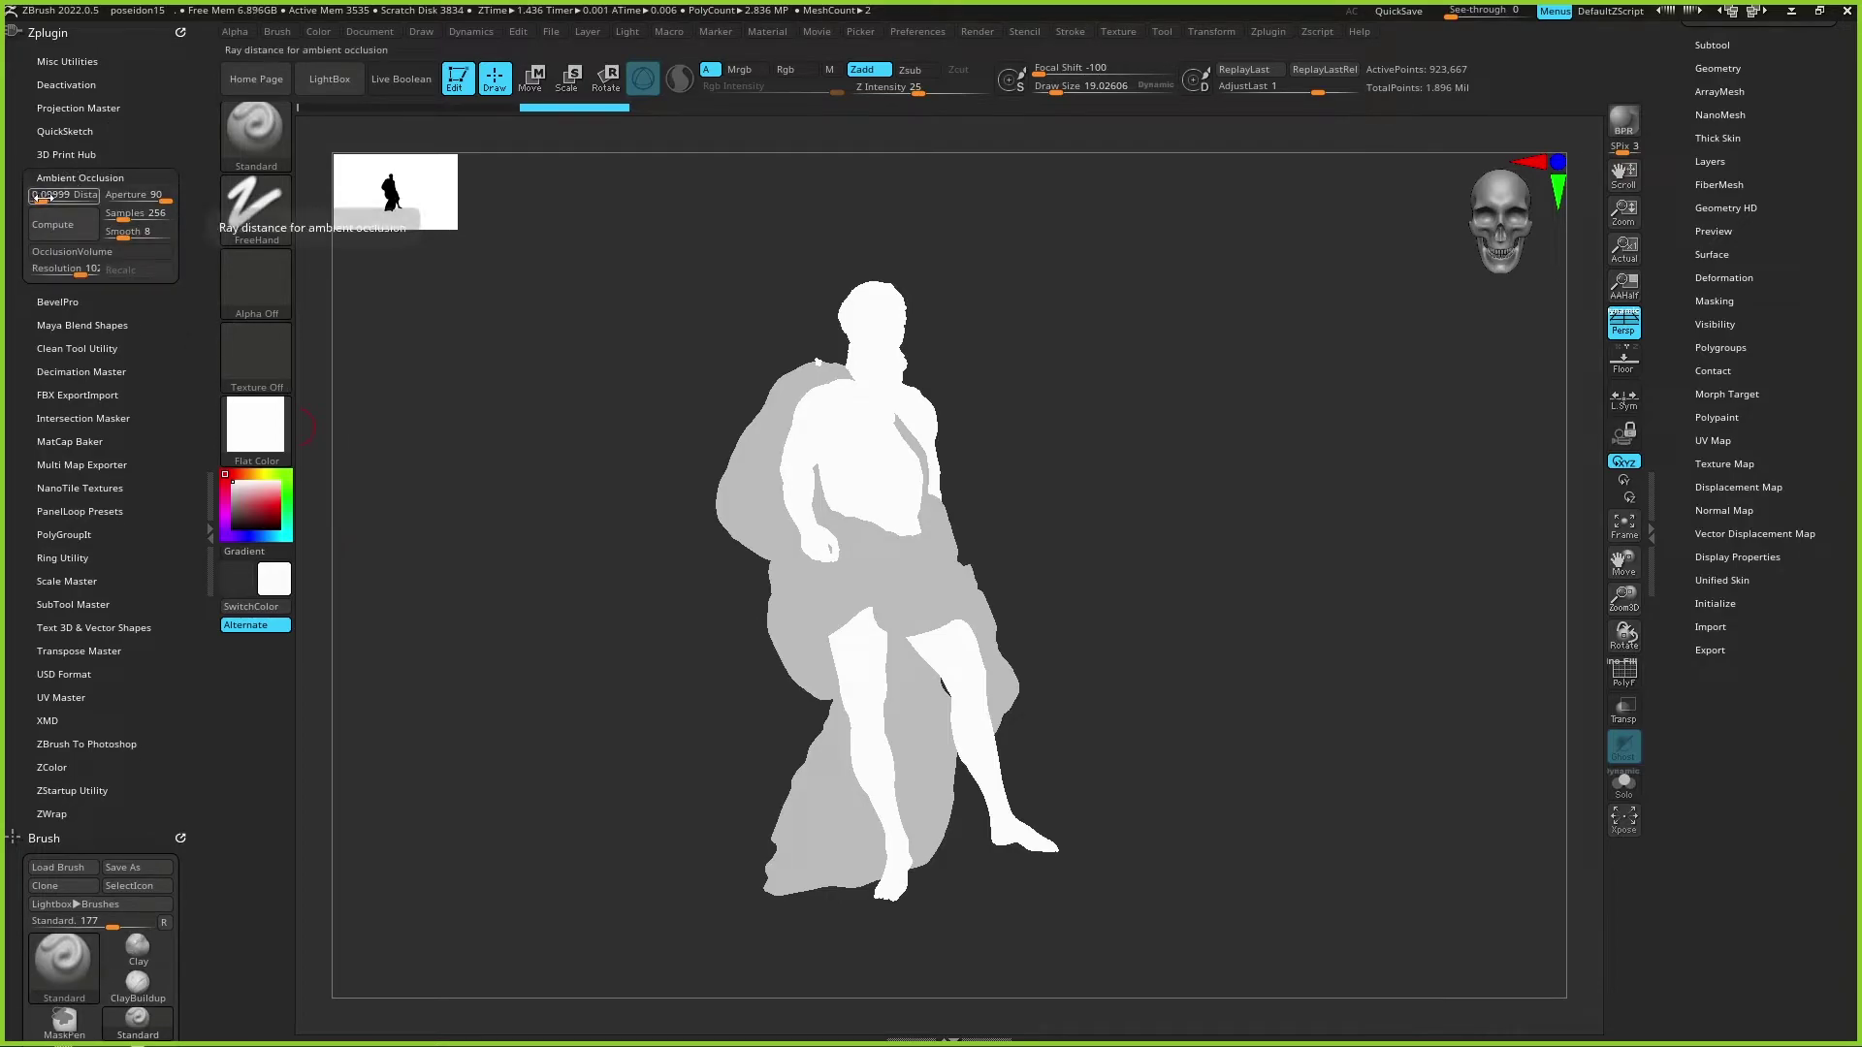
drag(41, 199, 52, 200)
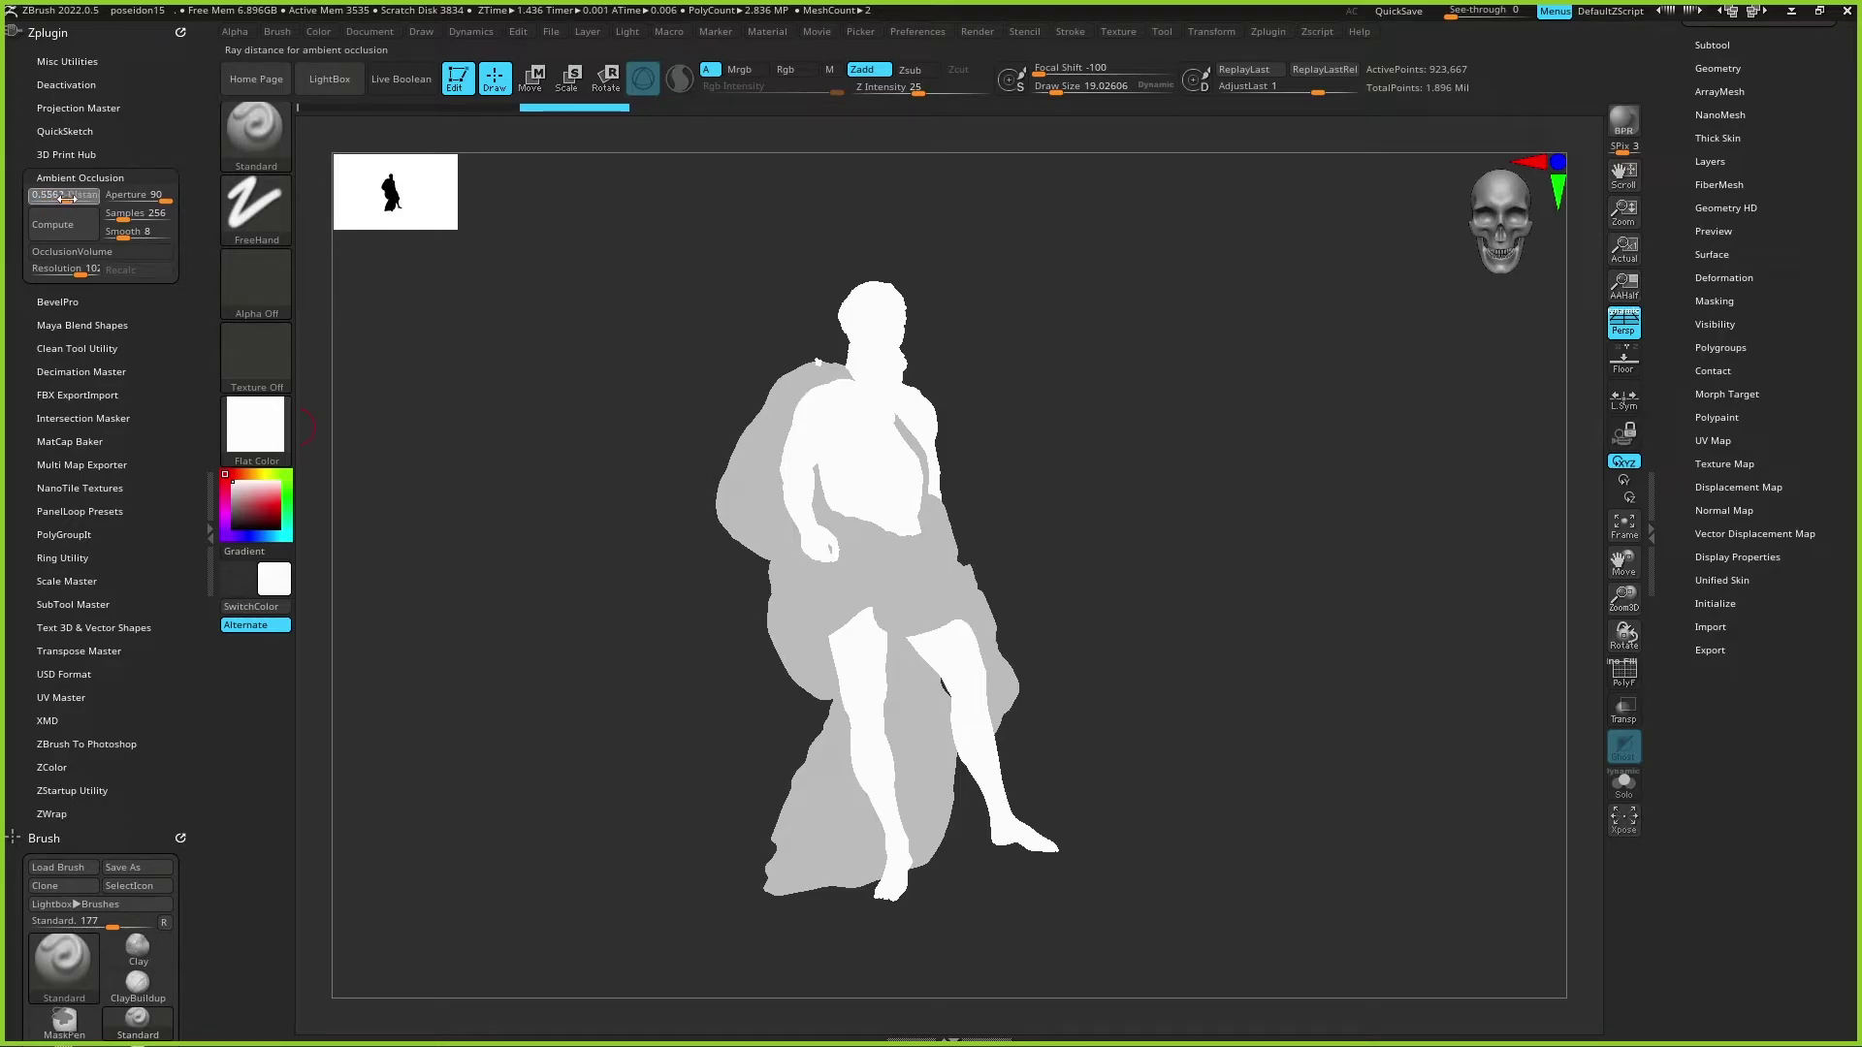
click(96, 254)
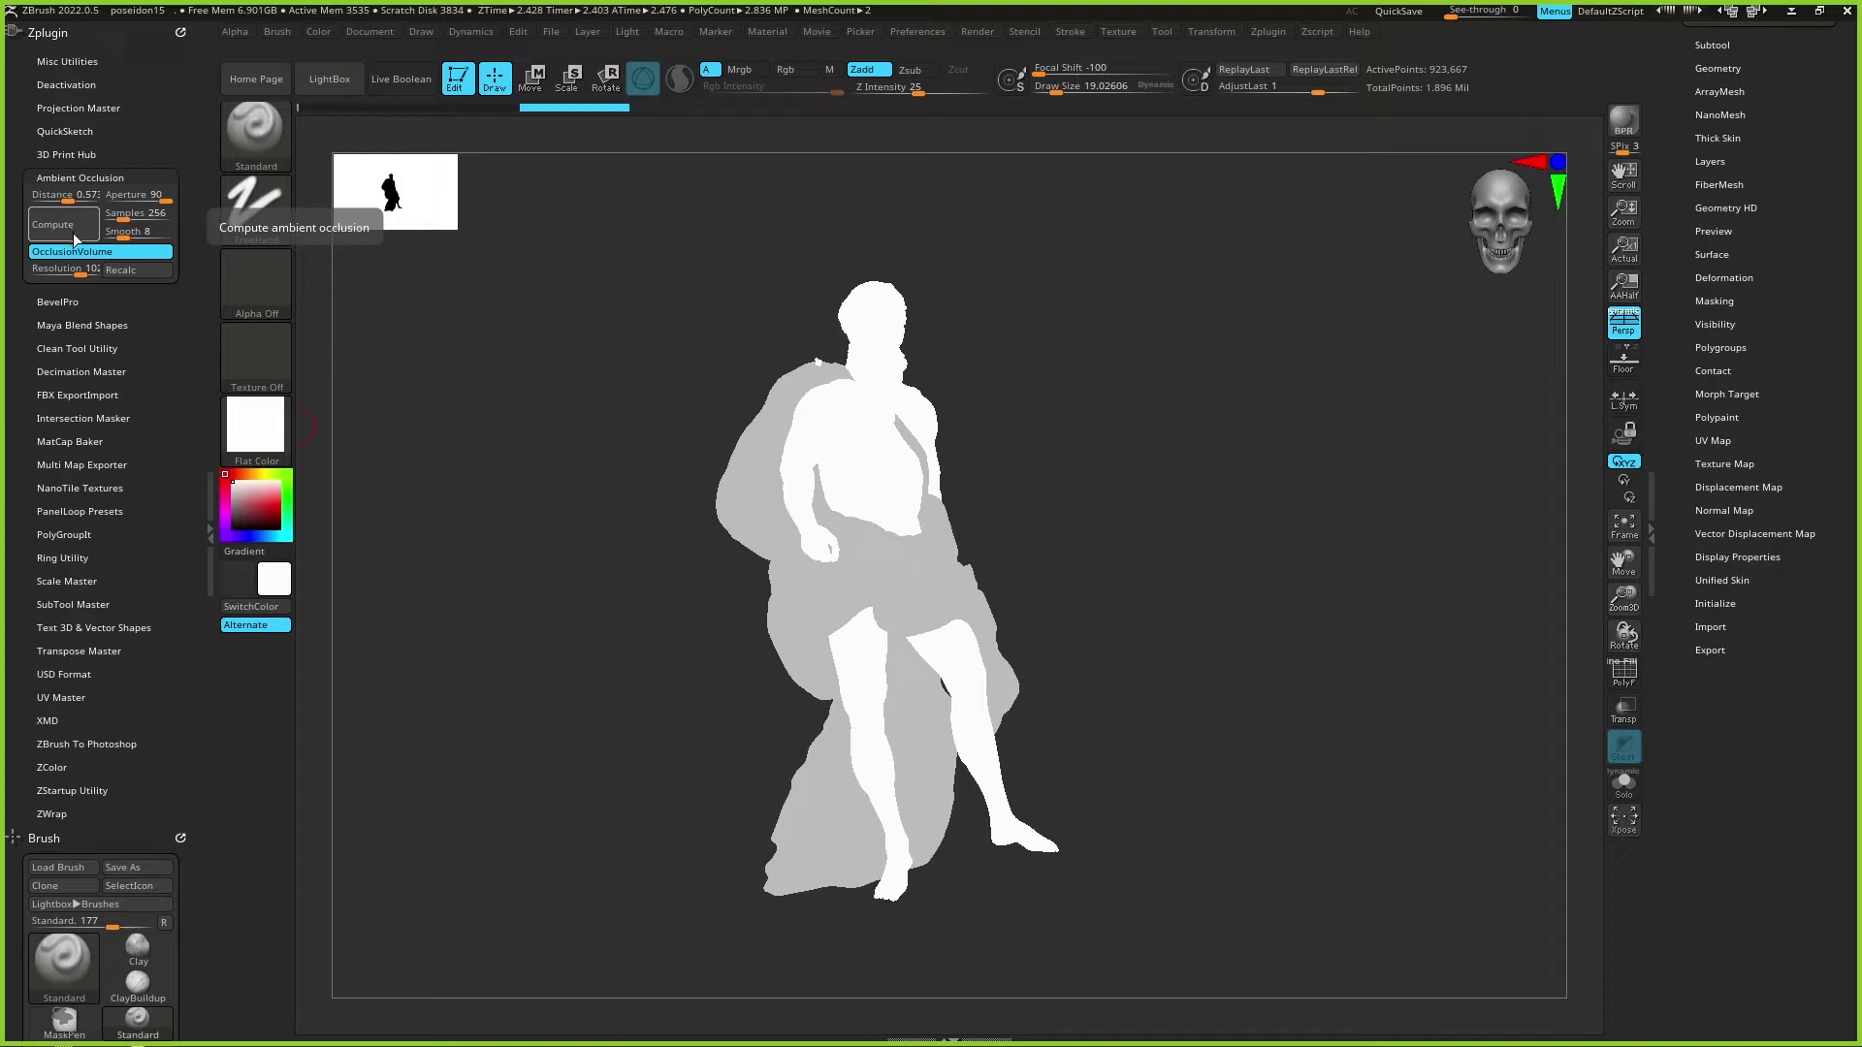
Step: Compute ambient occlusion on the statue and rotate it to view the shading
click(72, 225)
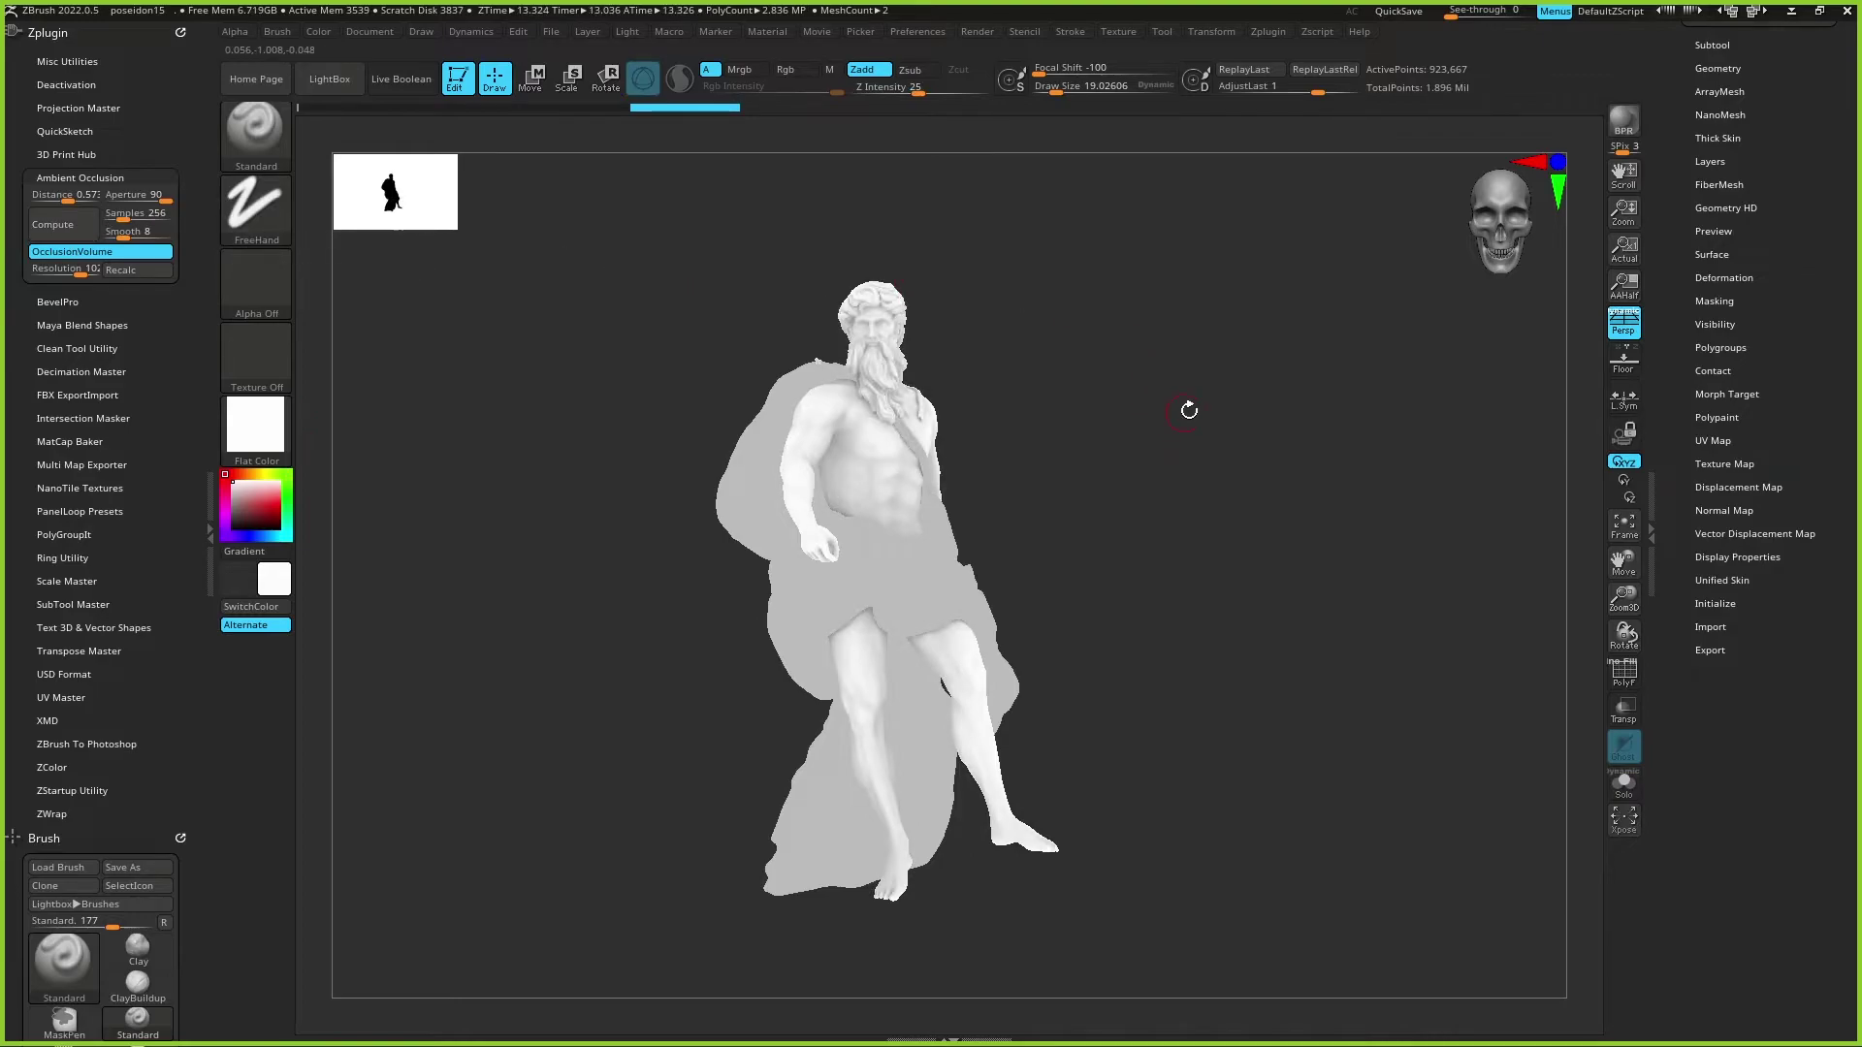
mouse_move(1169, 396)
mouse_down()
mouse_move(1280, 439)
mouse_move(1154, 408)
mouse_up()
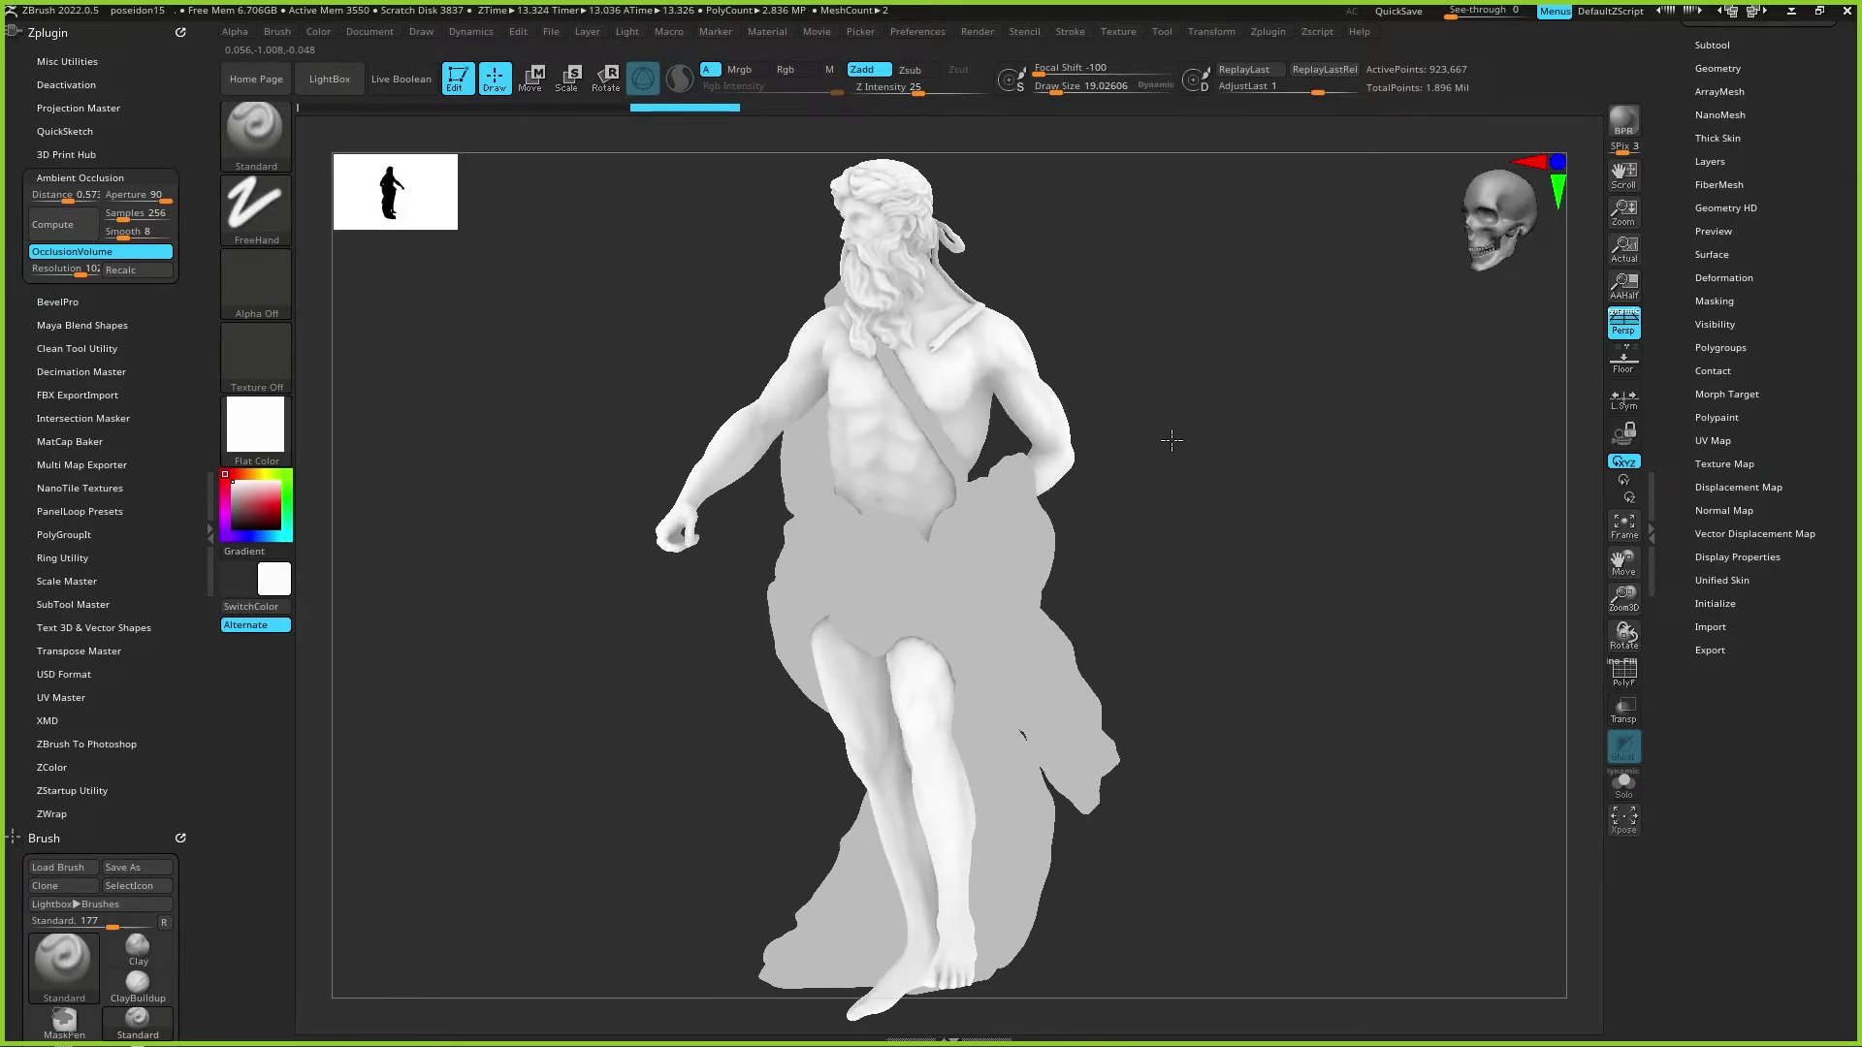
Step: Try MatCap Gray on the statue, then switch it to the SkinShade4 material
click(256, 425)
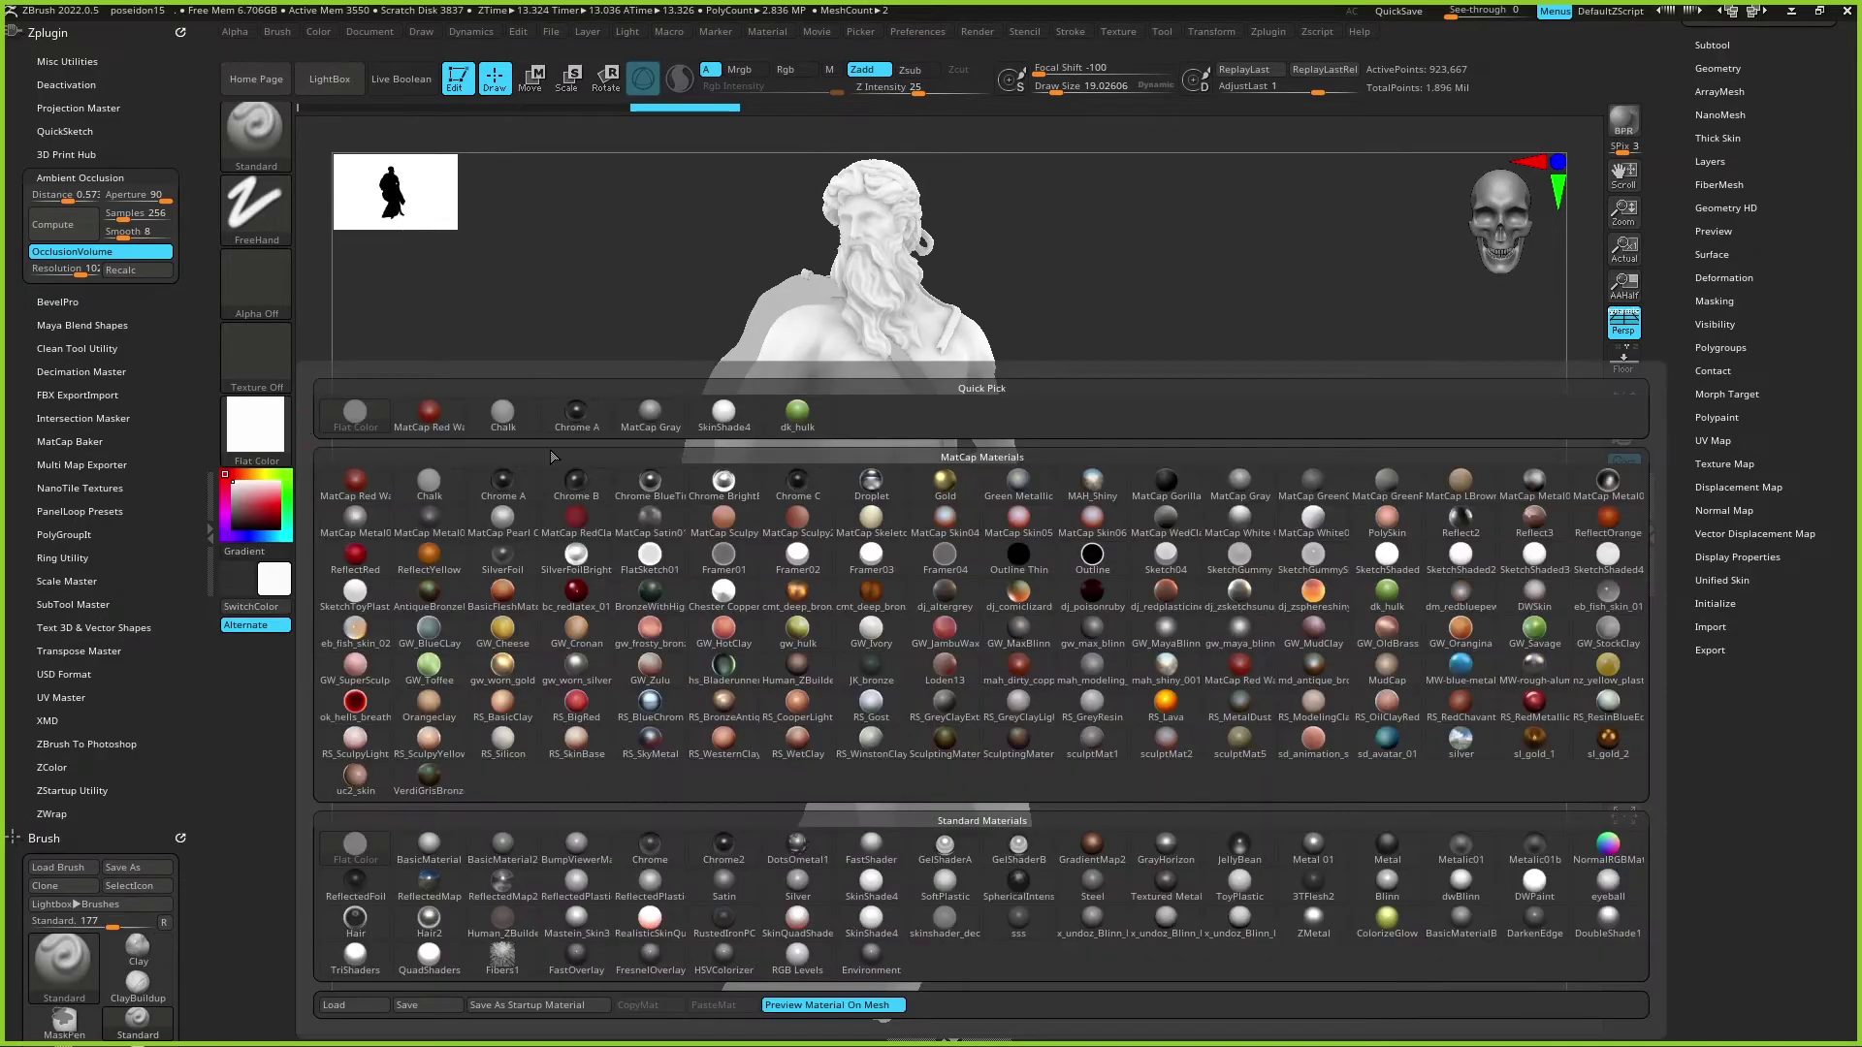
click(659, 422)
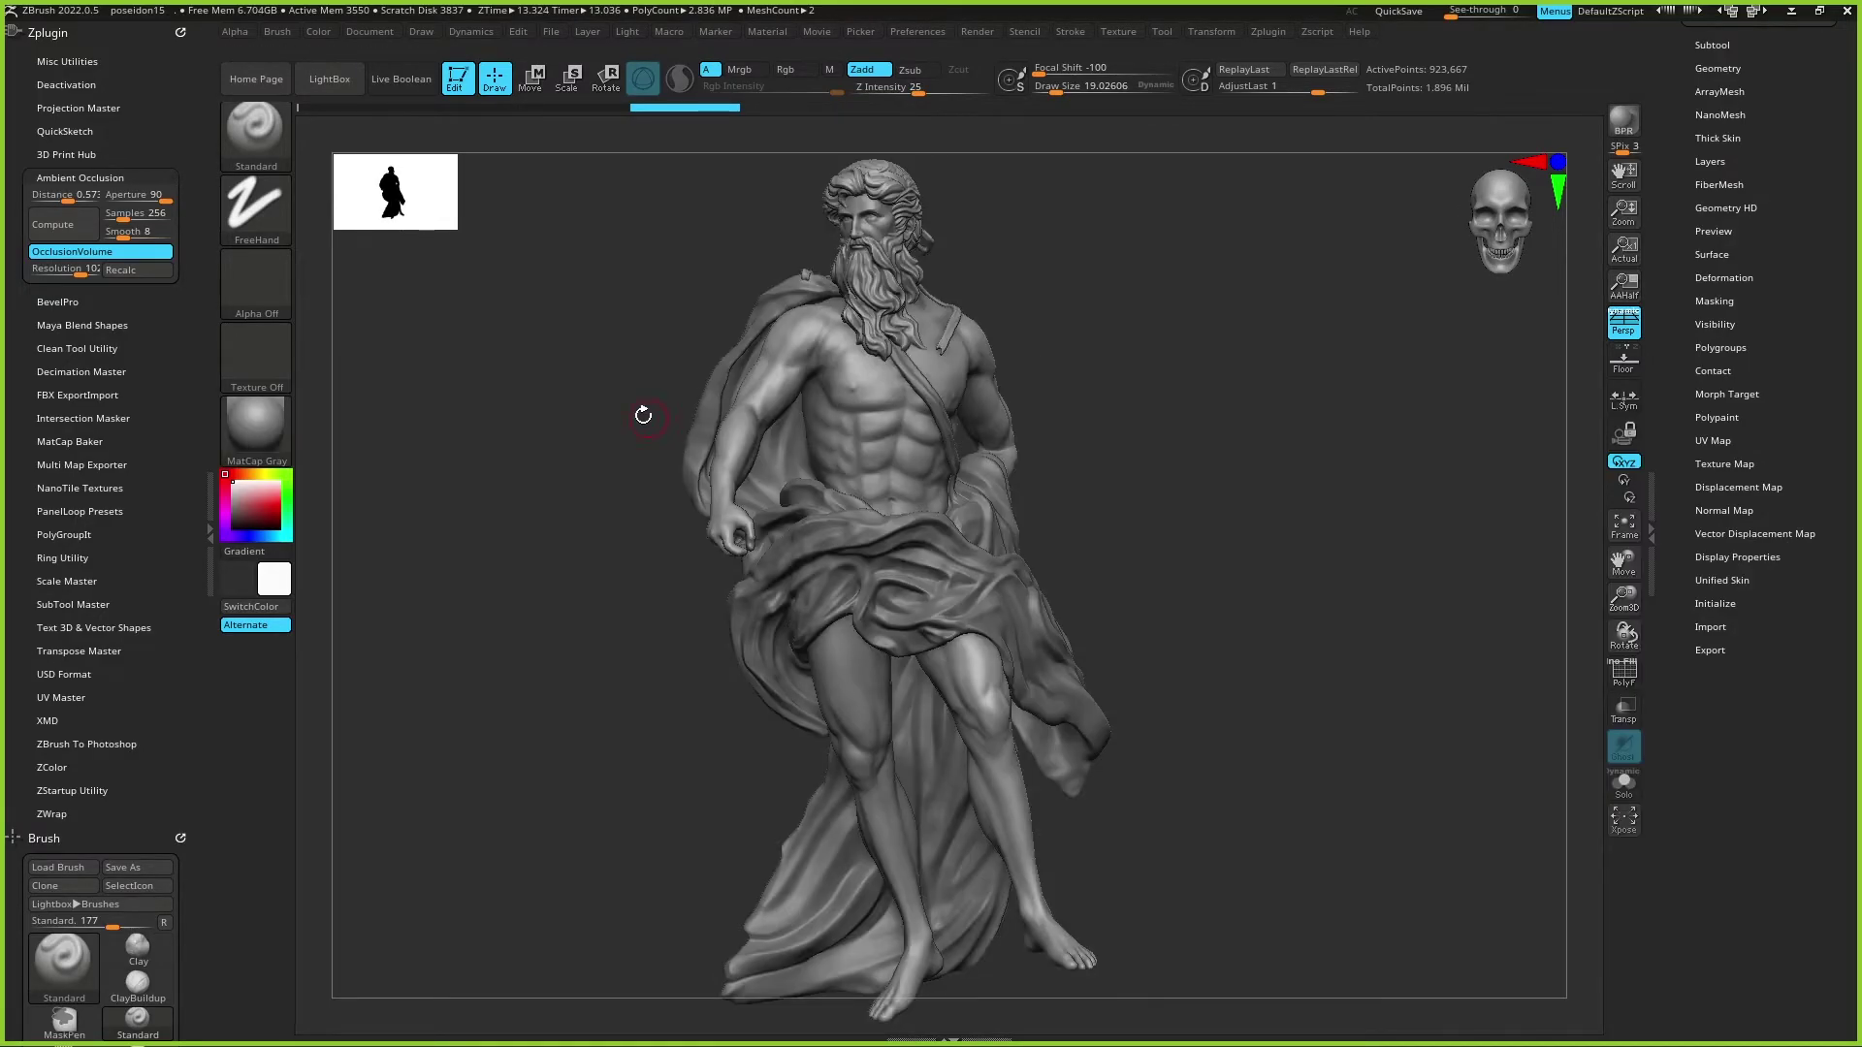
click(262, 427)
click(734, 419)
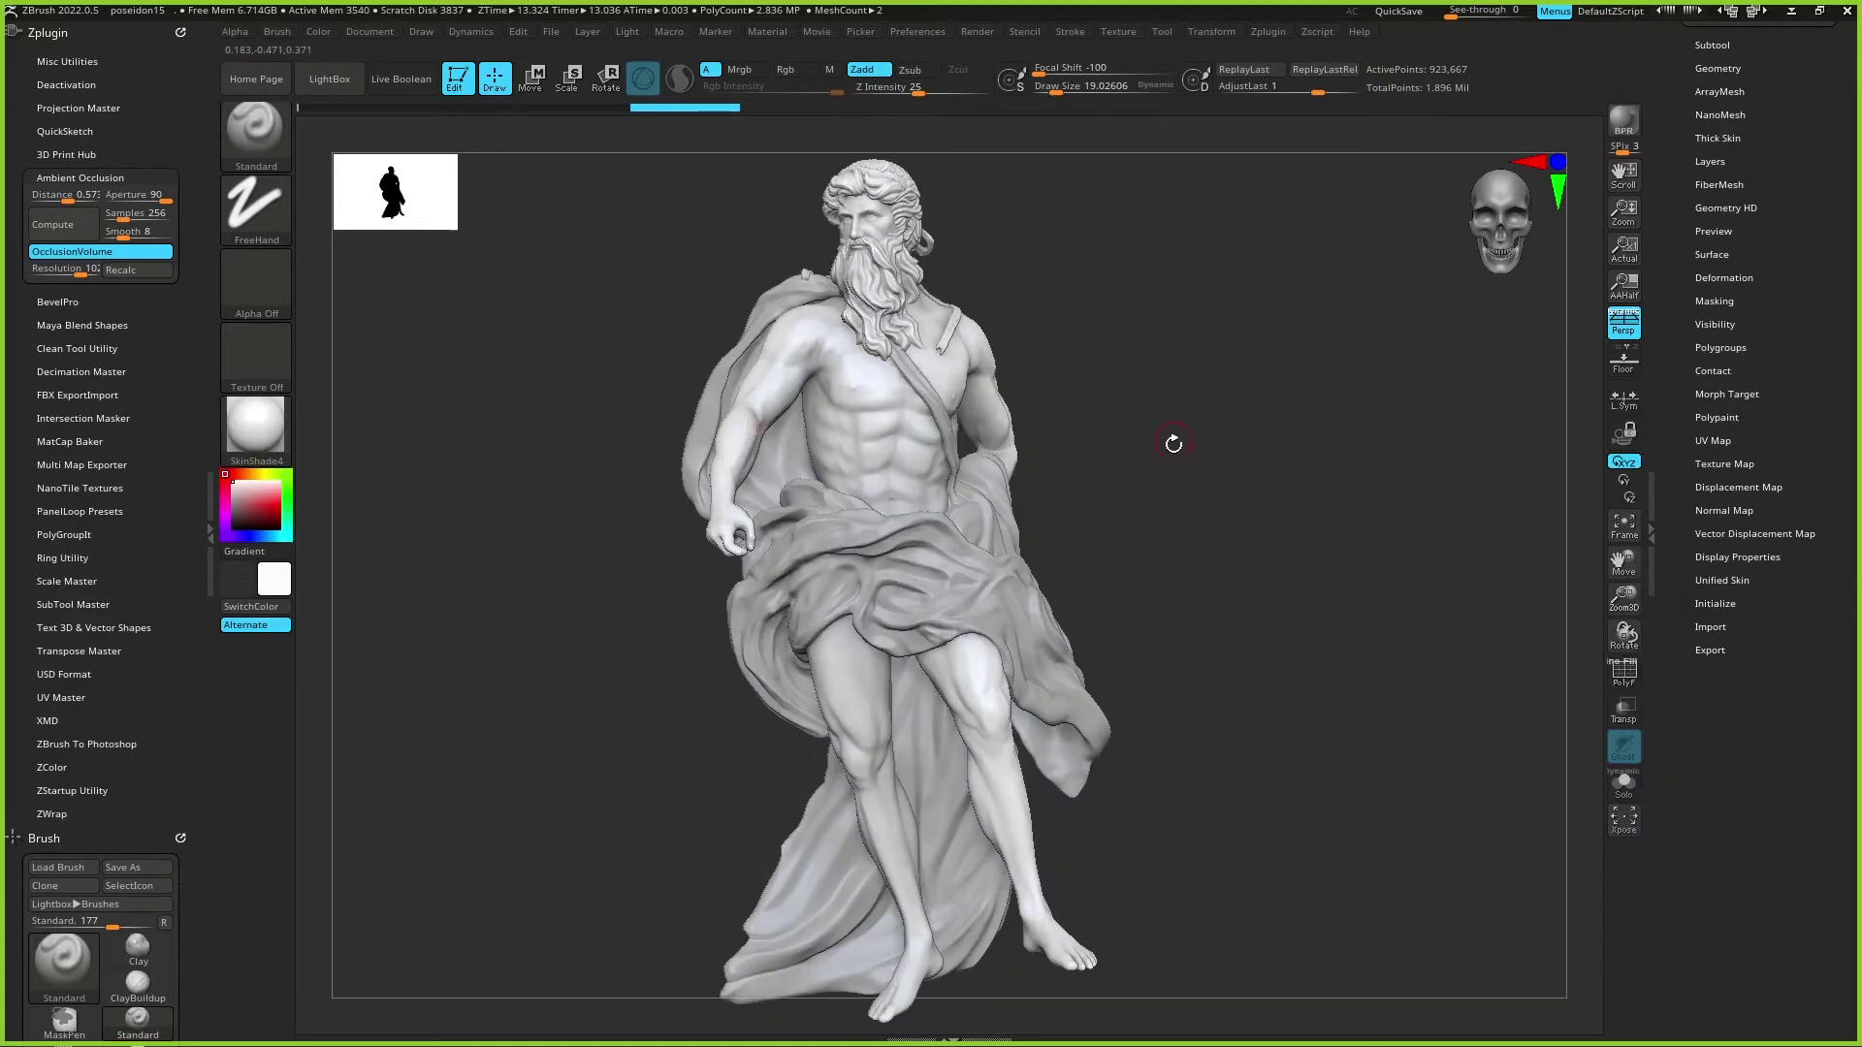
Step: Clear the statue's mask, rotate it, and collapse the Ambient Occlusion settings
mouse_move(1239, 471)
mouse_down()
mouse_move(1232, 449)
mouse_move(1252, 458)
mouse_move(1232, 465)
mouse_move(1253, 470)
mouse_move(1204, 417)
mouse_up()
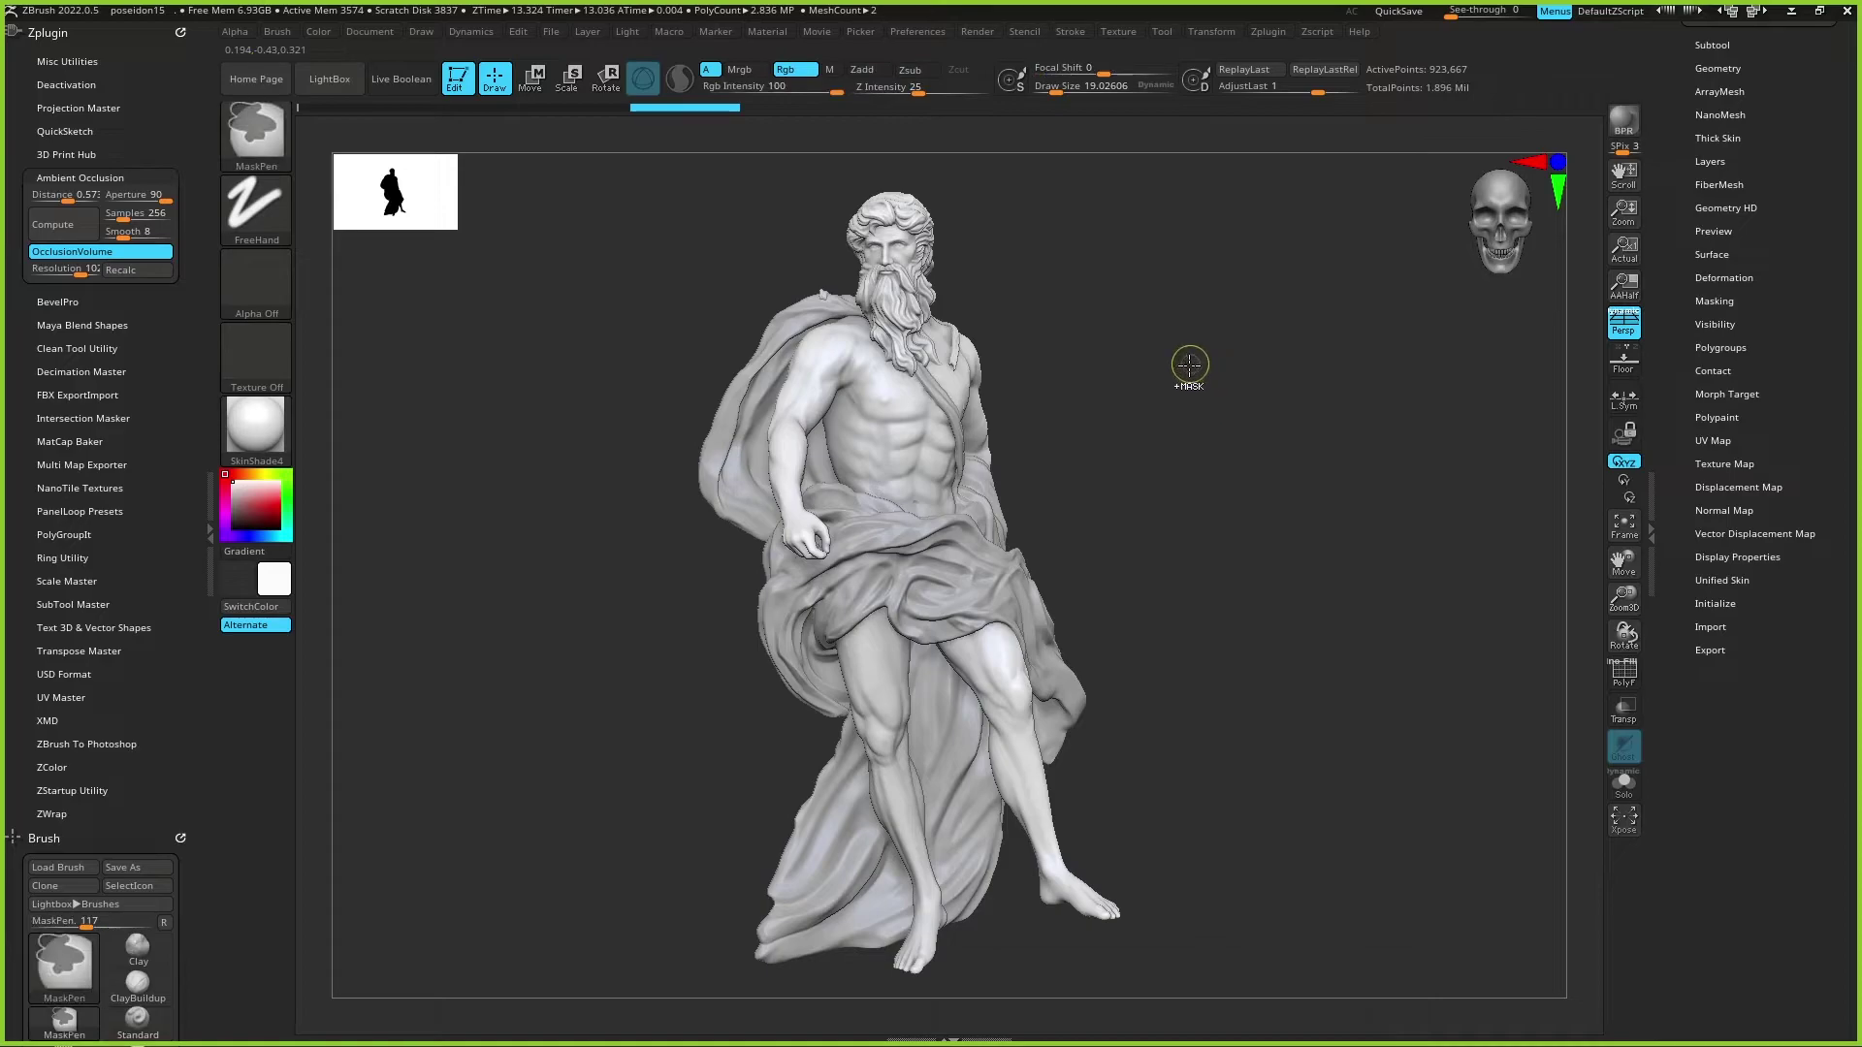
ctrl+drag(1189, 366, 1324, 538)
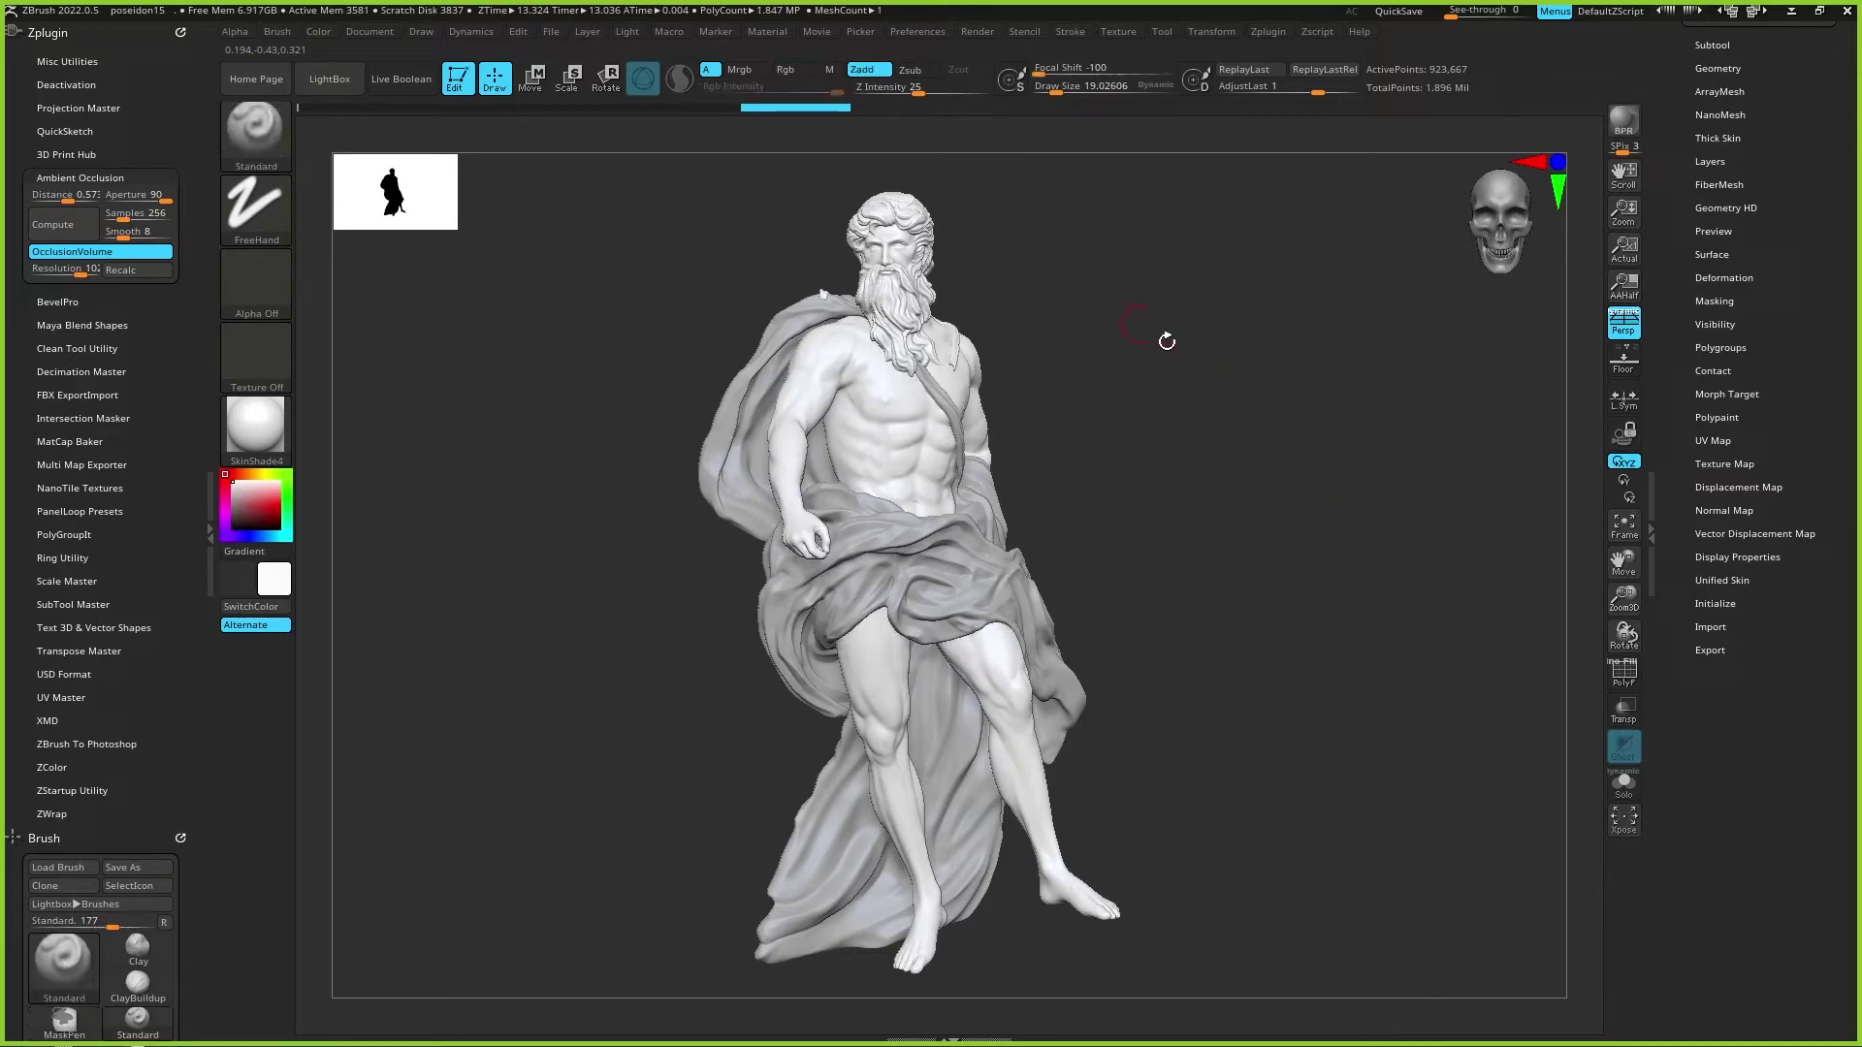
mouse_move(1219, 397)
mouse_down()
mouse_move(1190, 410)
mouse_move(1280, 407)
mouse_up()
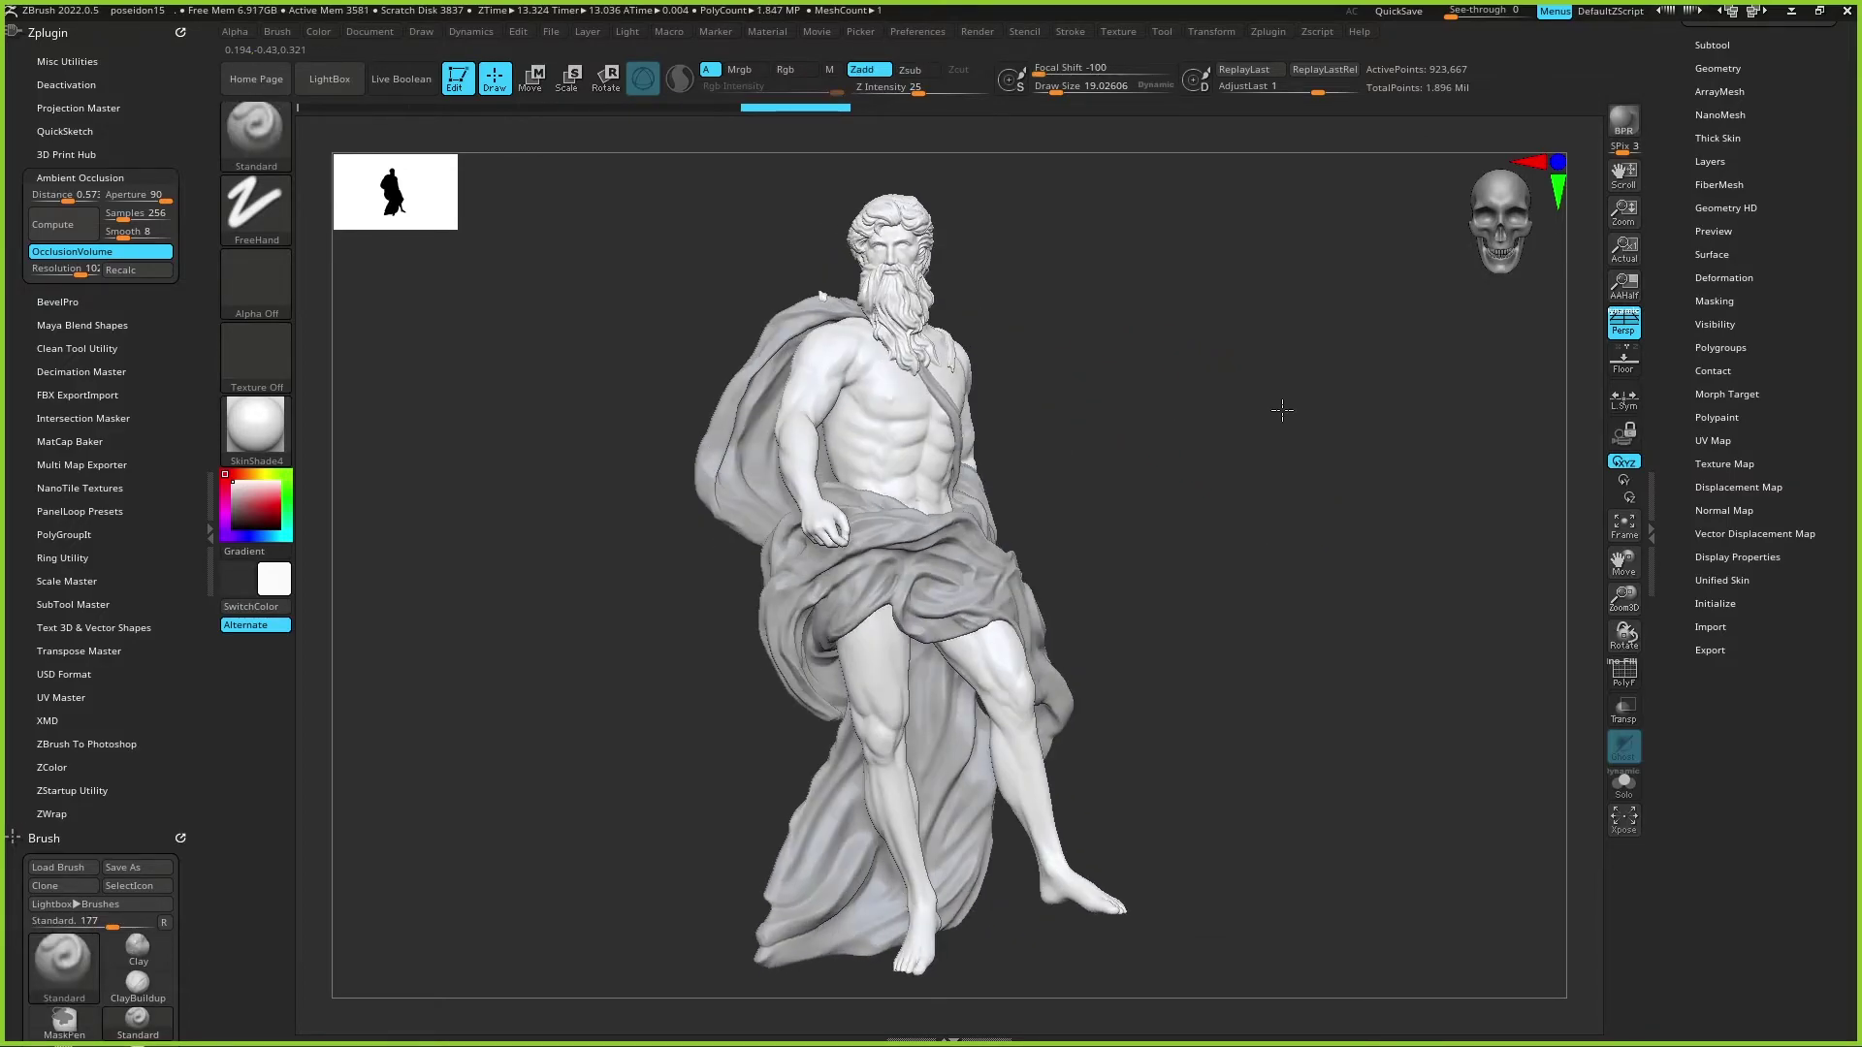
click(116, 177)
Step: Set a new scene light direction with Shift+L, then rotate the statue to view it from behind
click(107, 62)
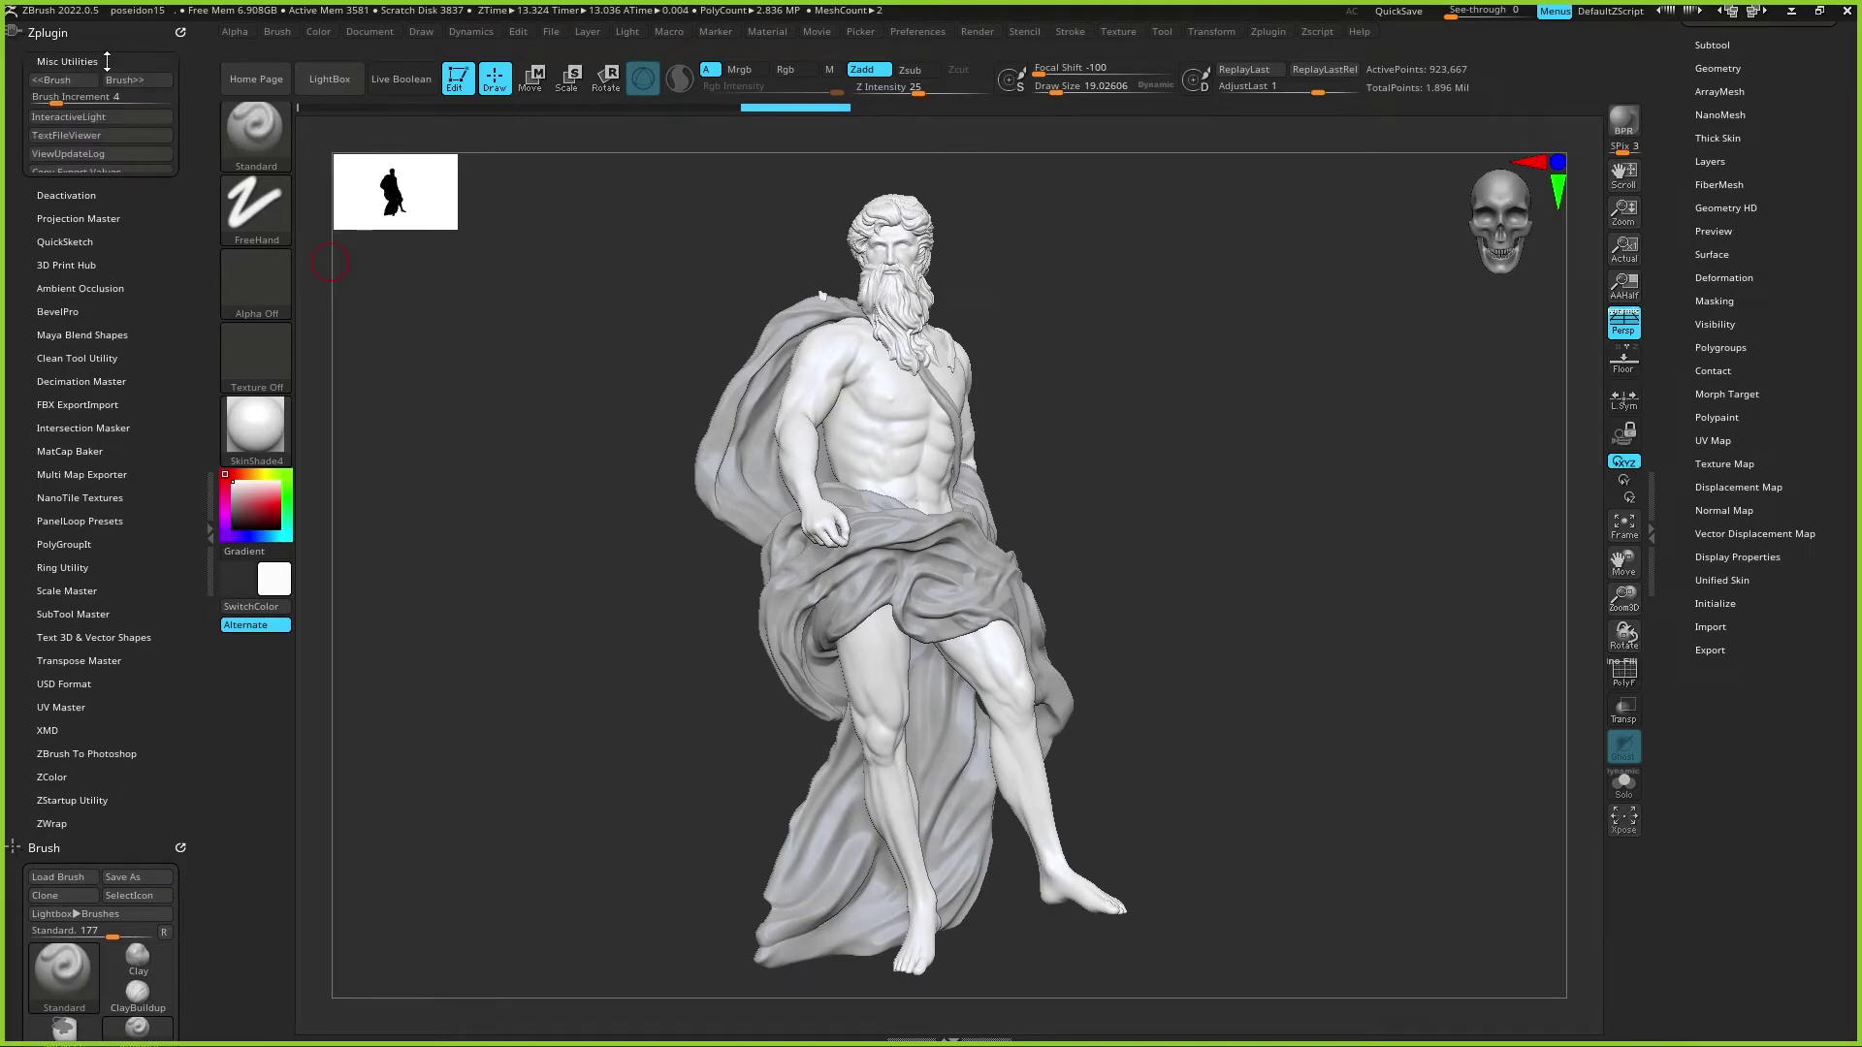
click(110, 61)
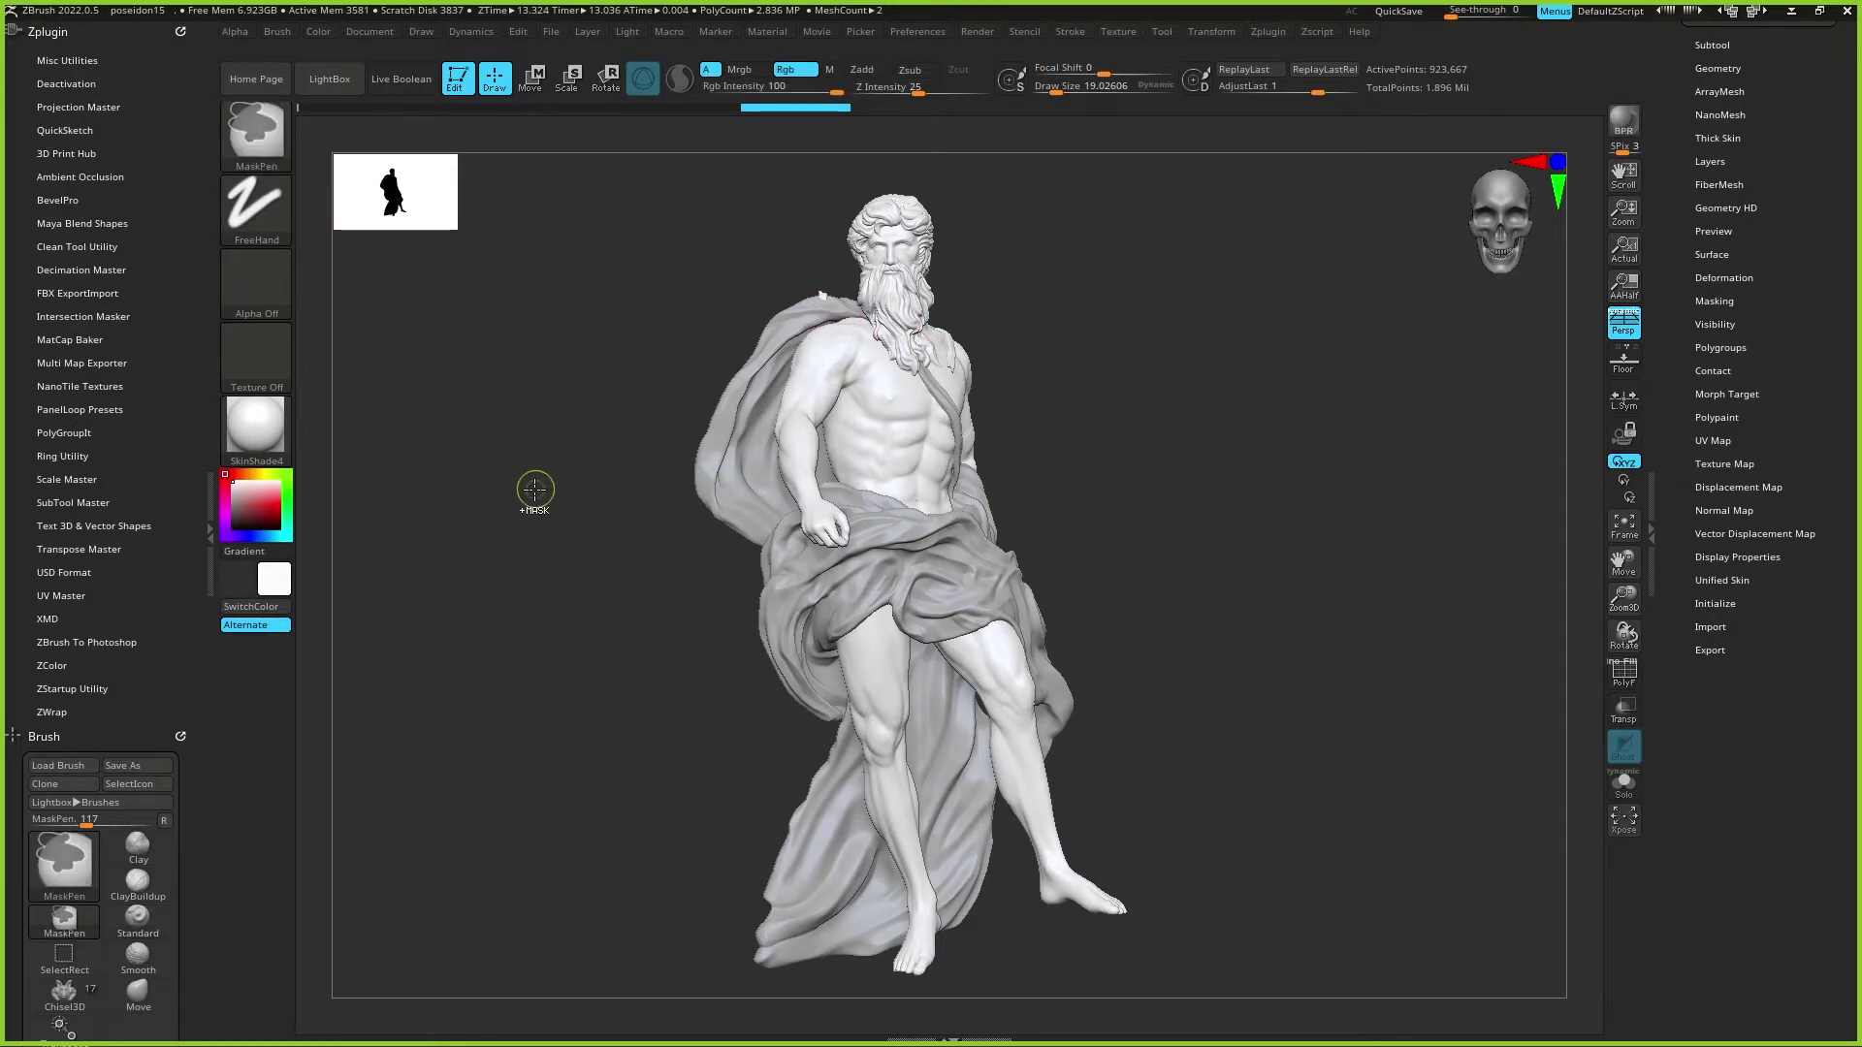
key(shift+l)
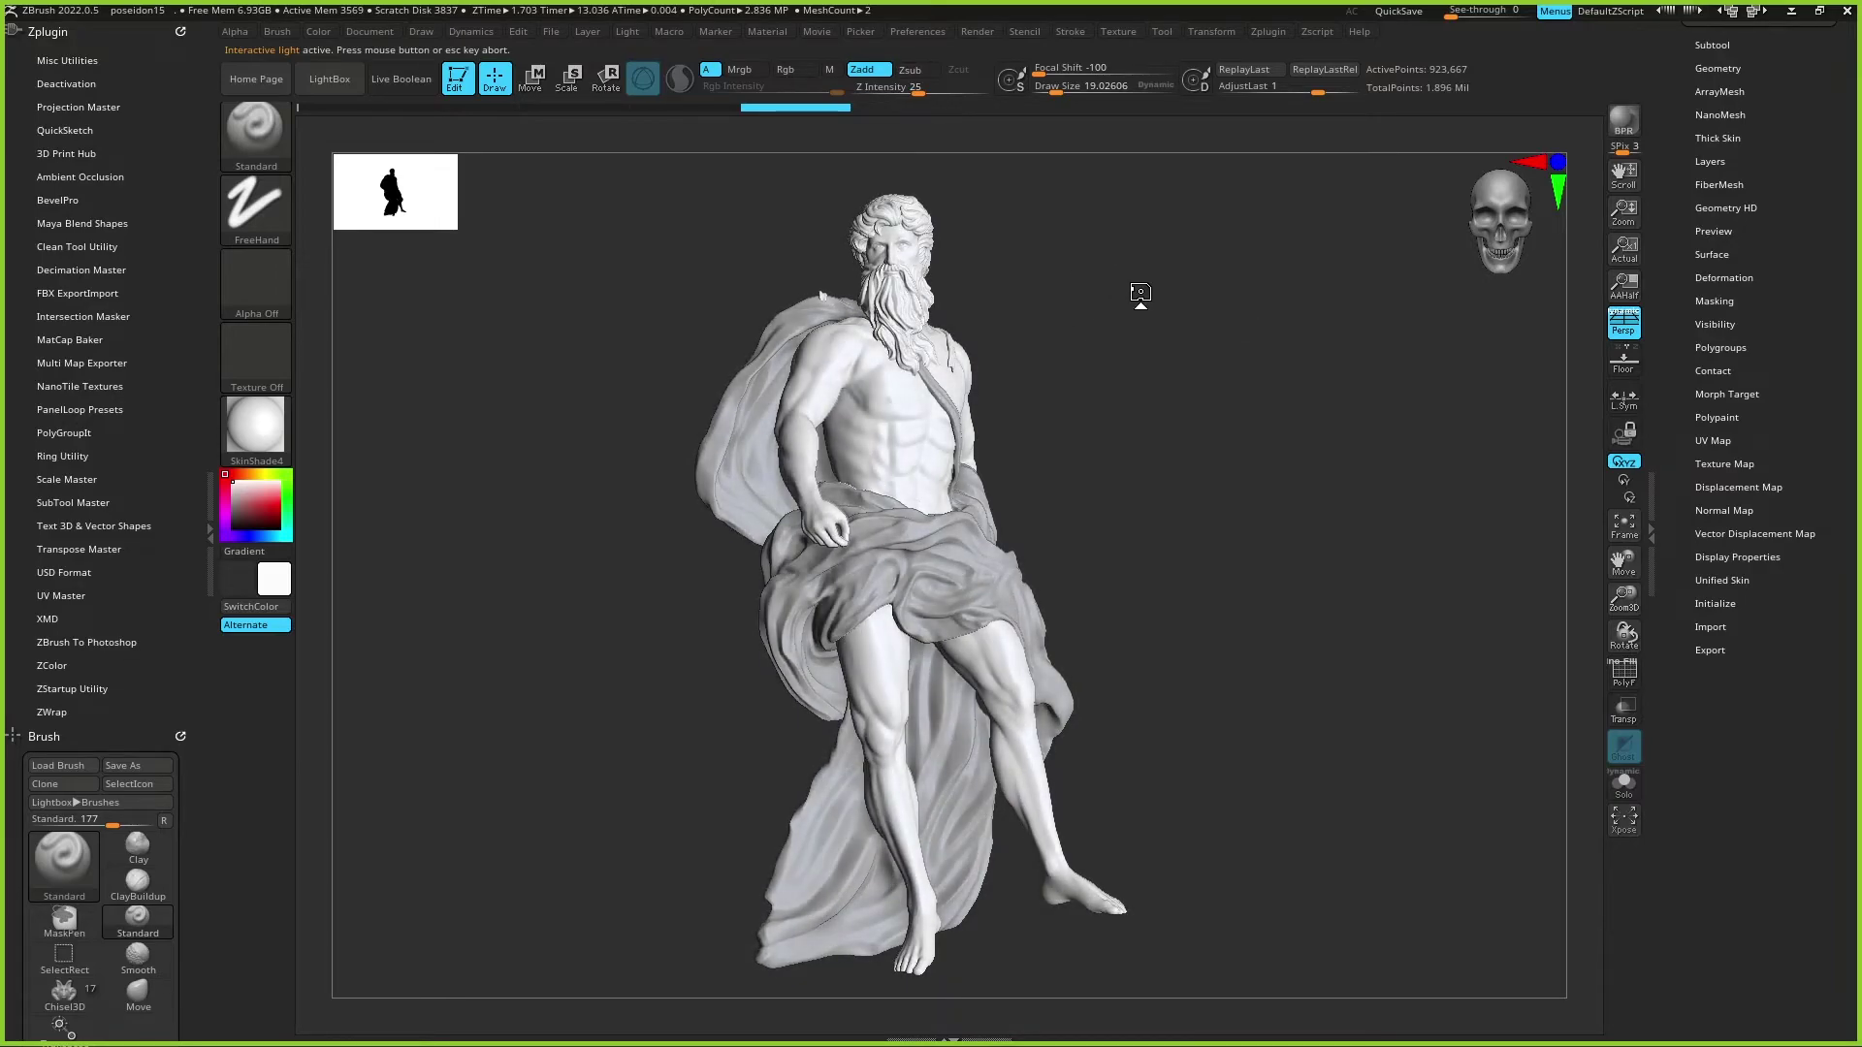
click(1130, 305)
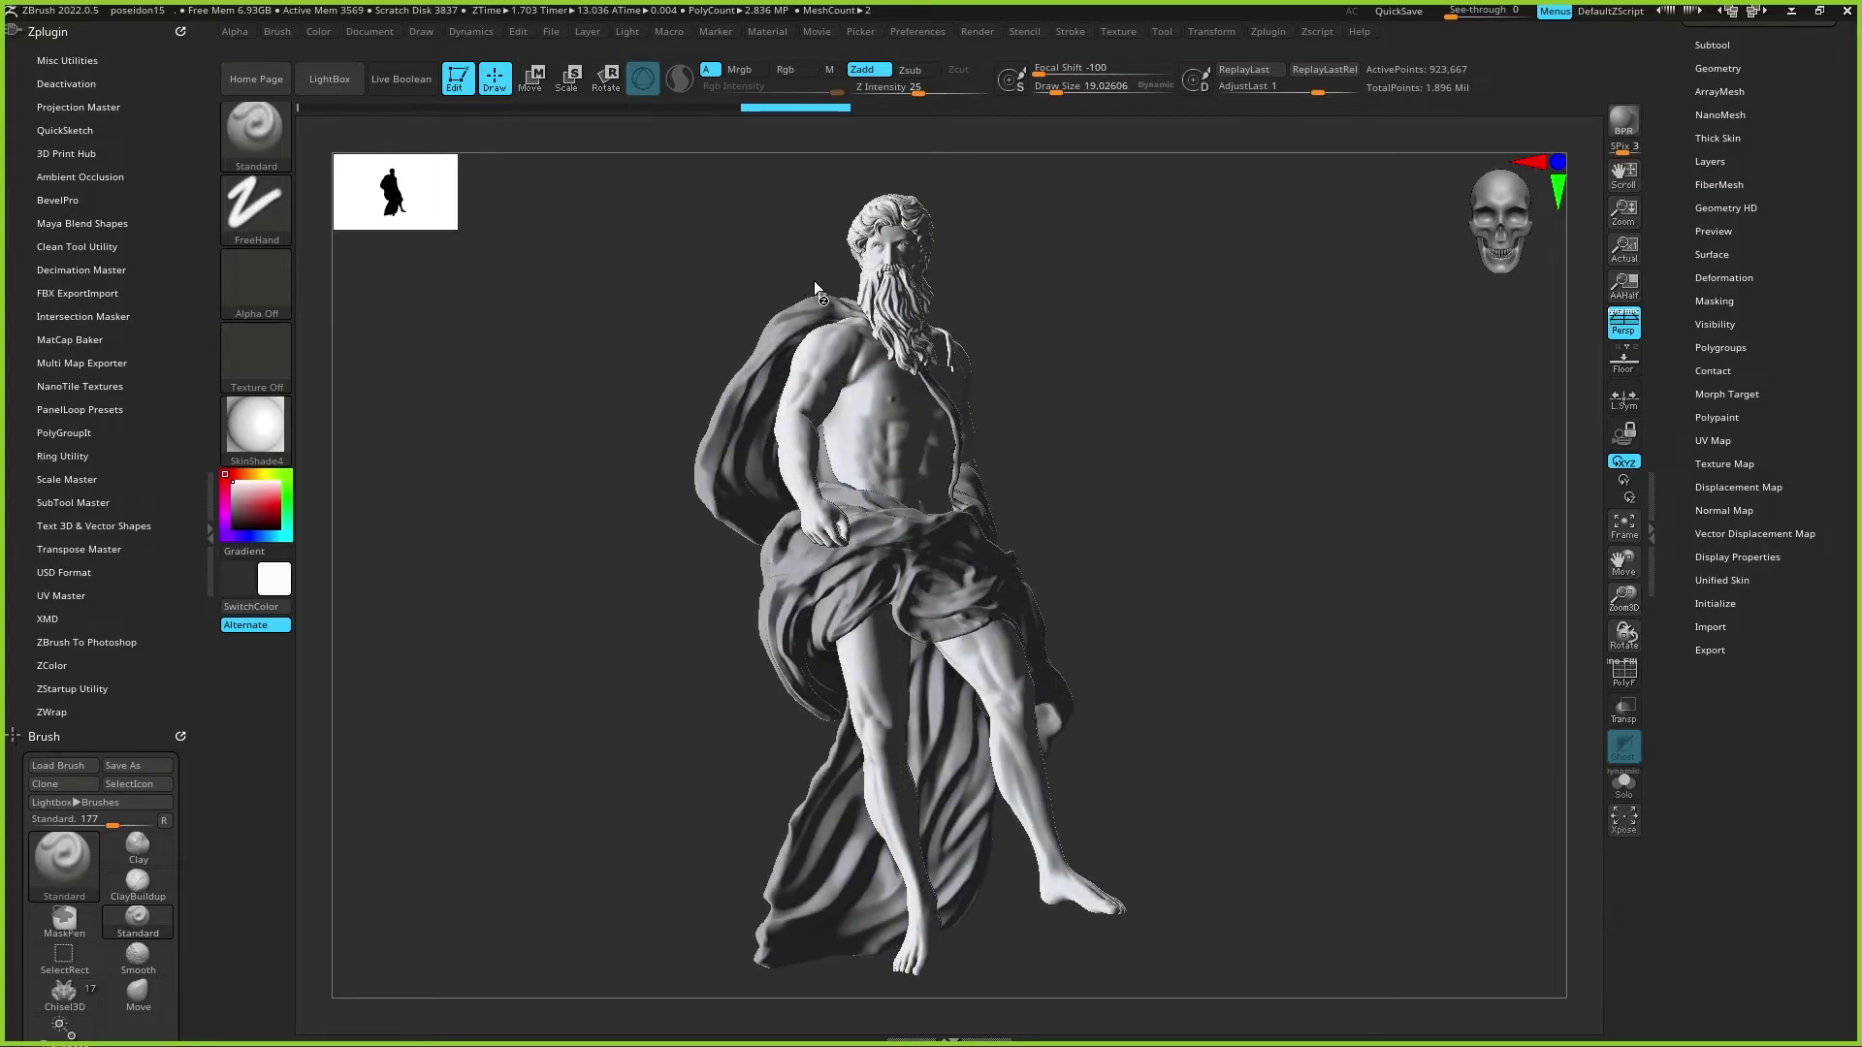
mouse_move(859, 291)
mouse_down()
mouse_move(1244, 375)
mouse_move(1097, 353)
mouse_move(1177, 432)
mouse_move(1212, 400)
mouse_move(1217, 287)
mouse_up()
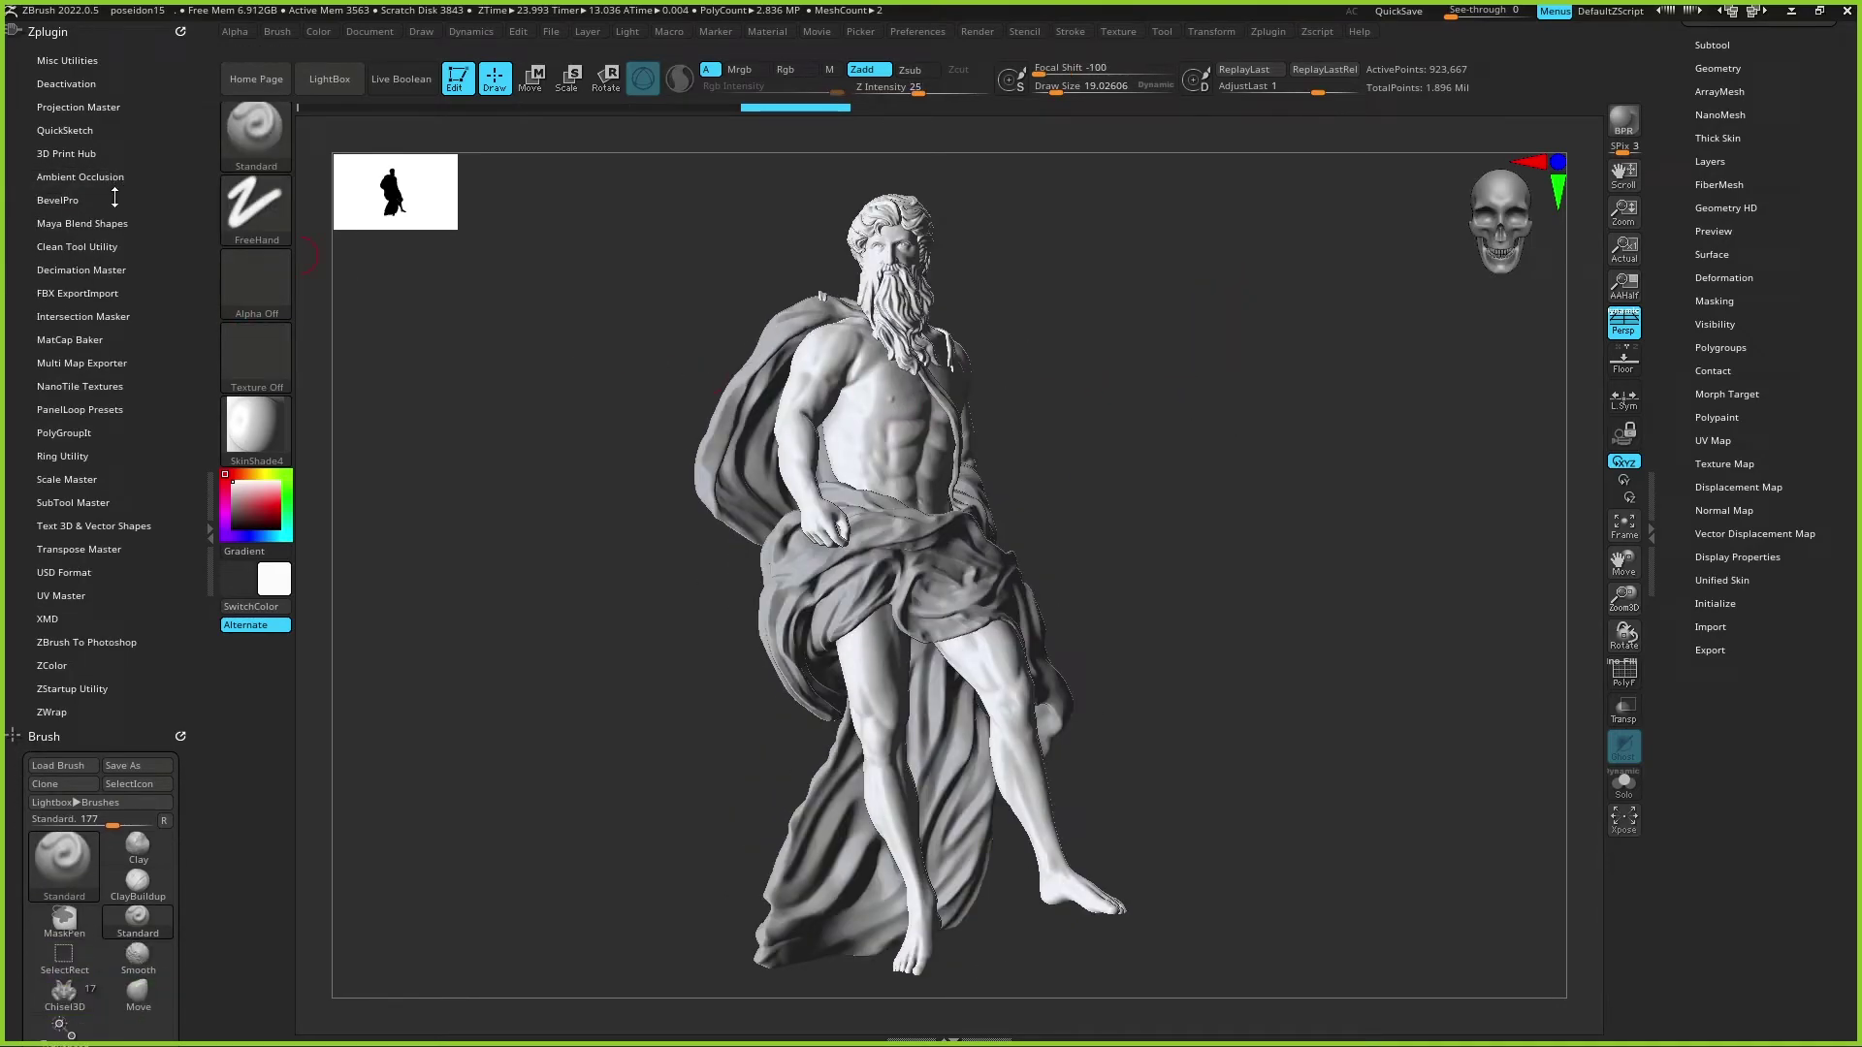
Step: Check the BevelPro plugin entry and the Subtool palette's Bevel Pro options
click(119, 198)
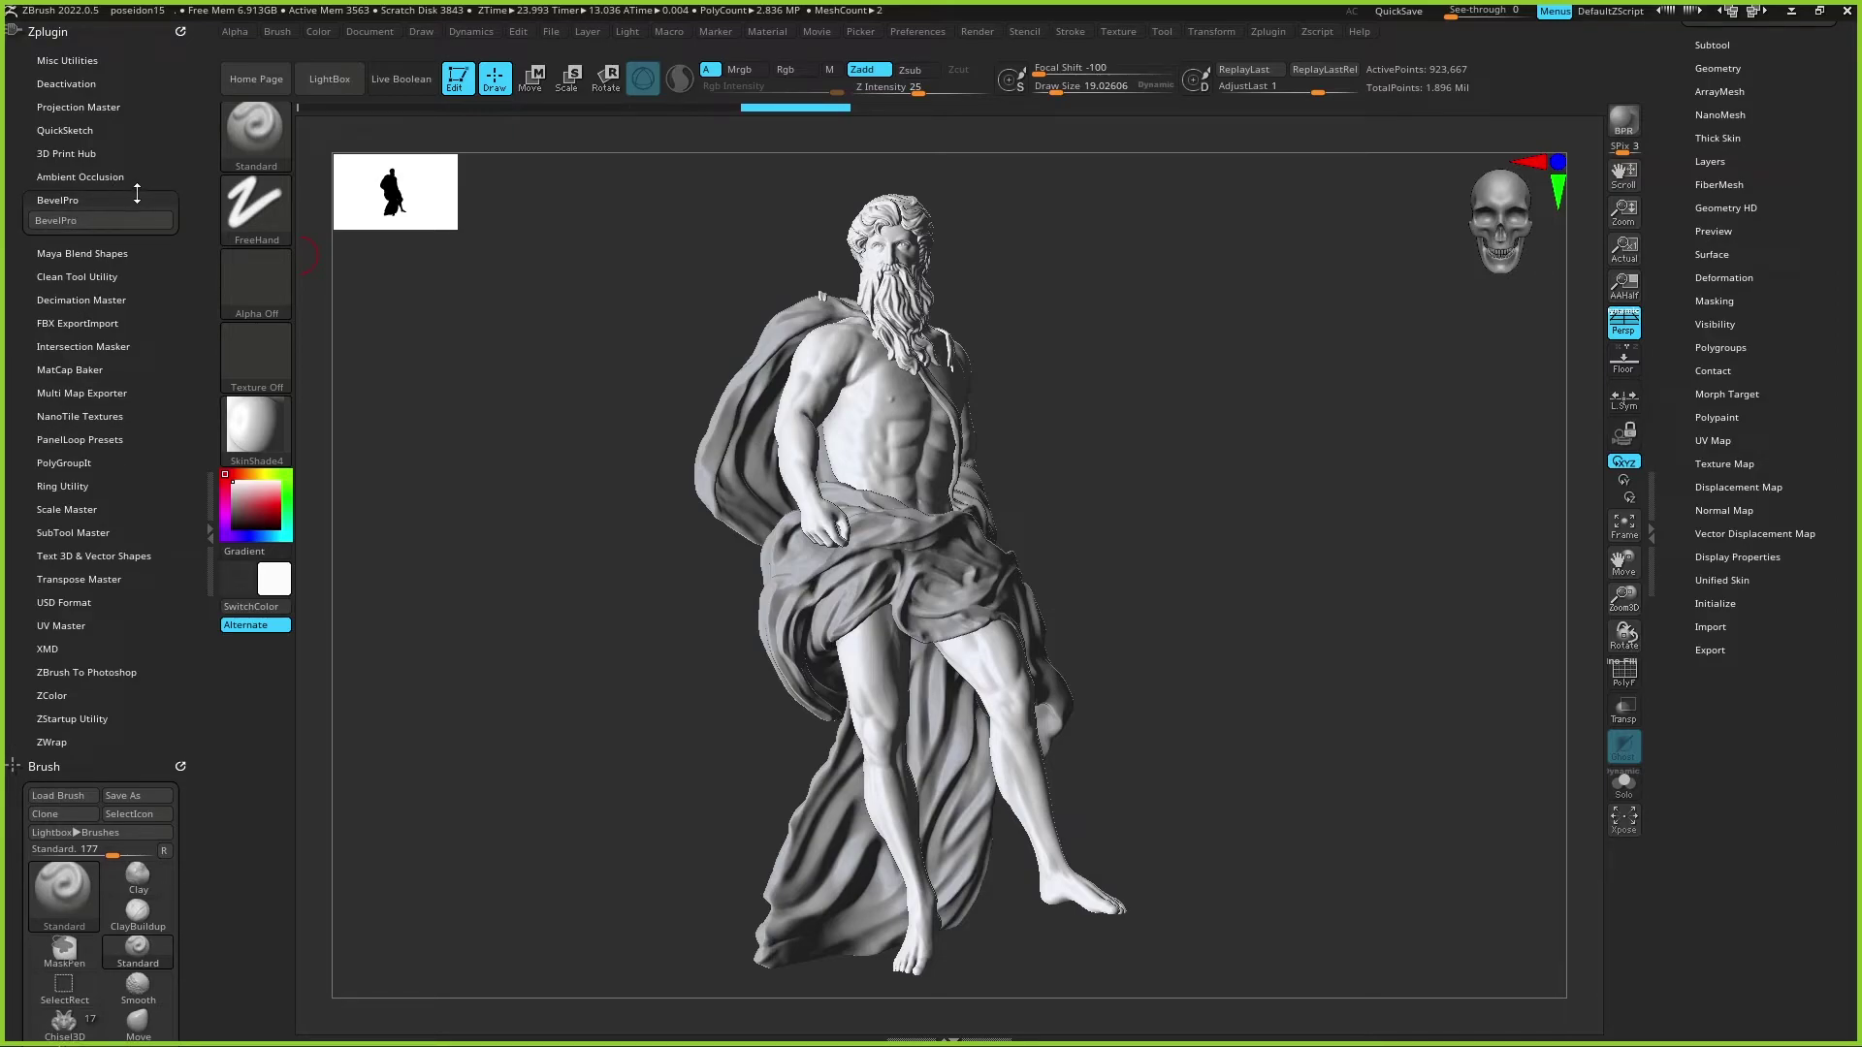
click(136, 195)
drag(1827, 195, 1826, 333)
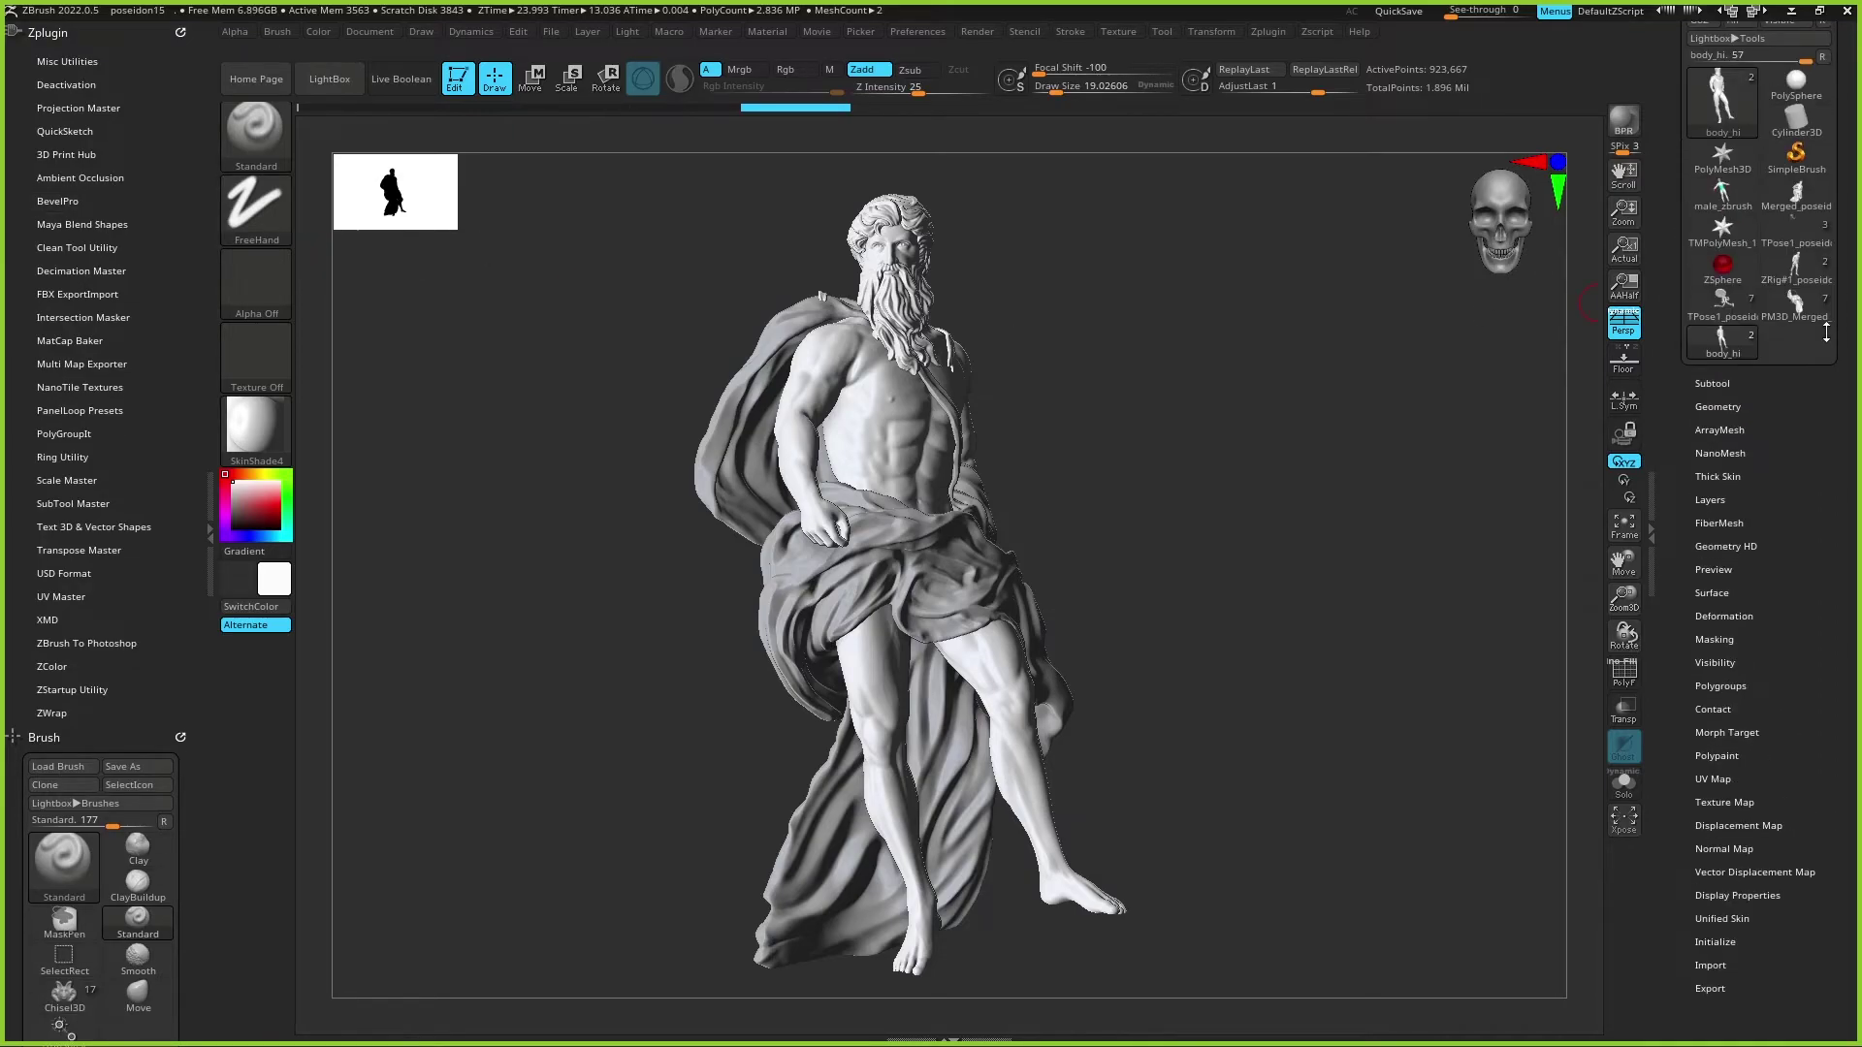
click(1743, 387)
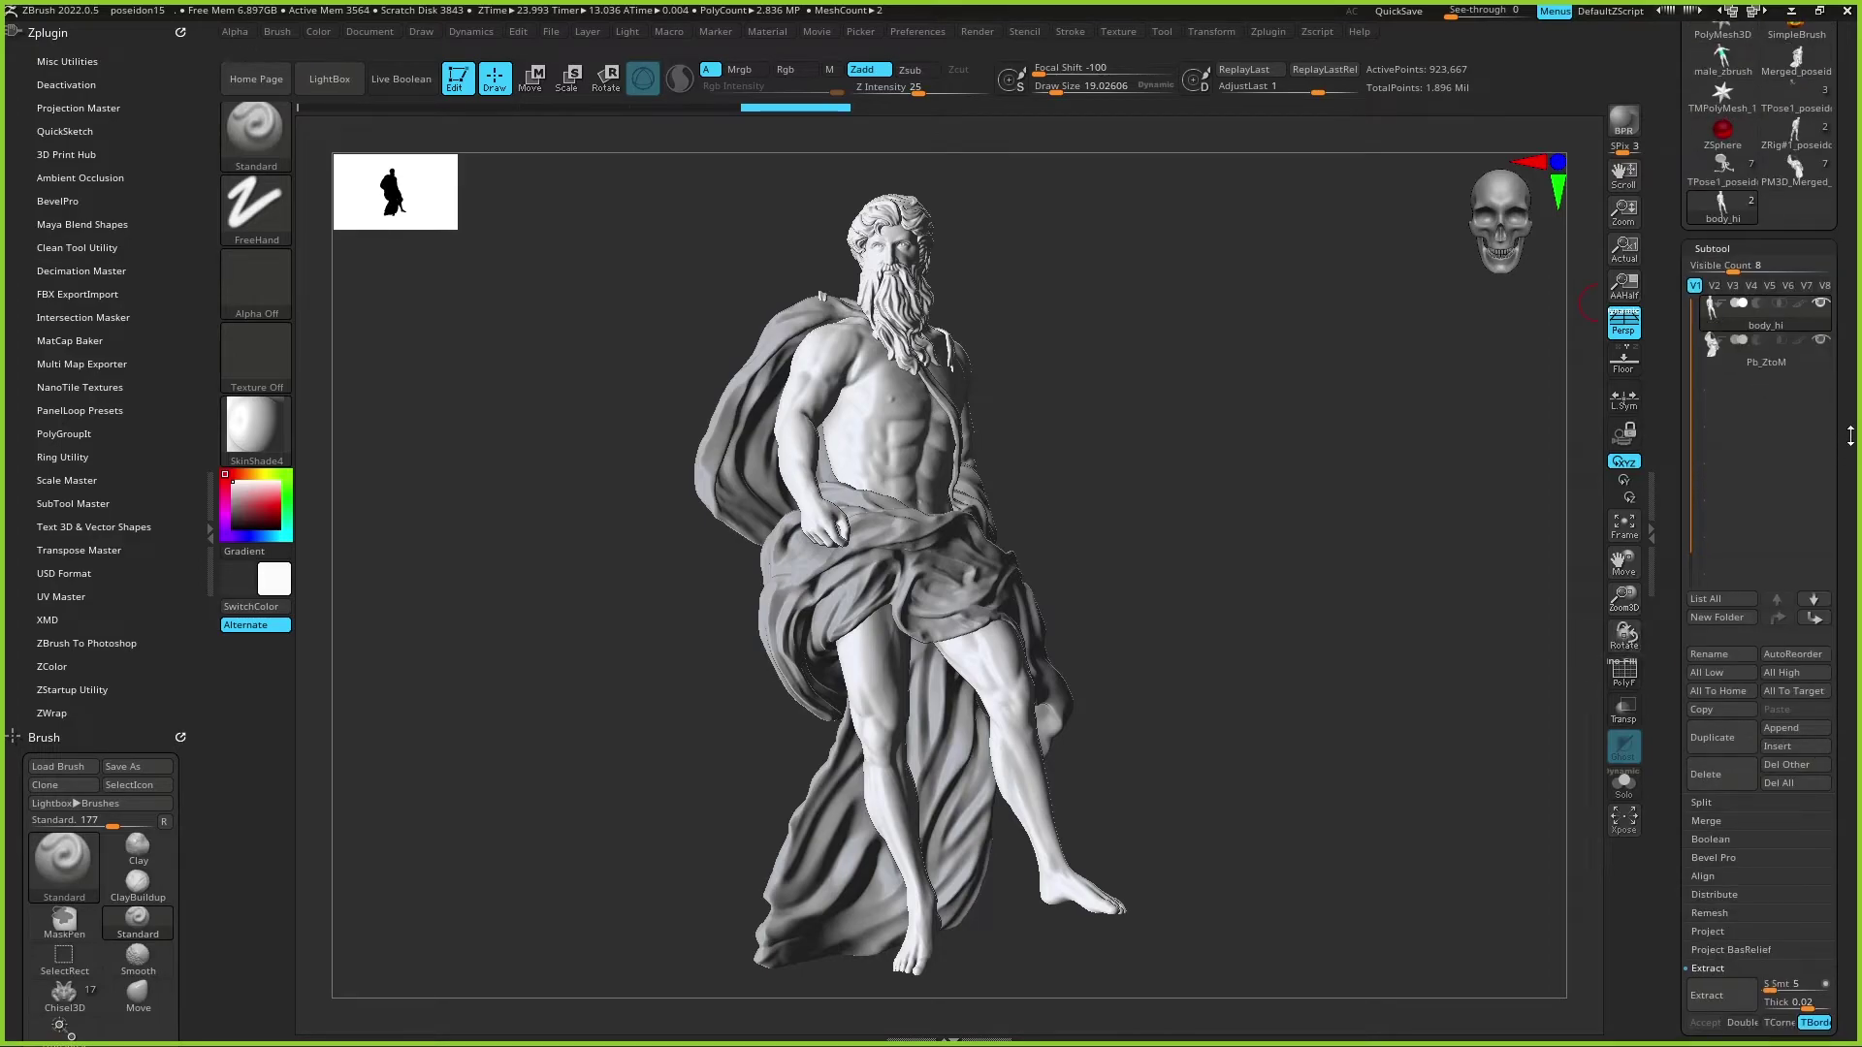
scroll(1784, 388, down, 5)
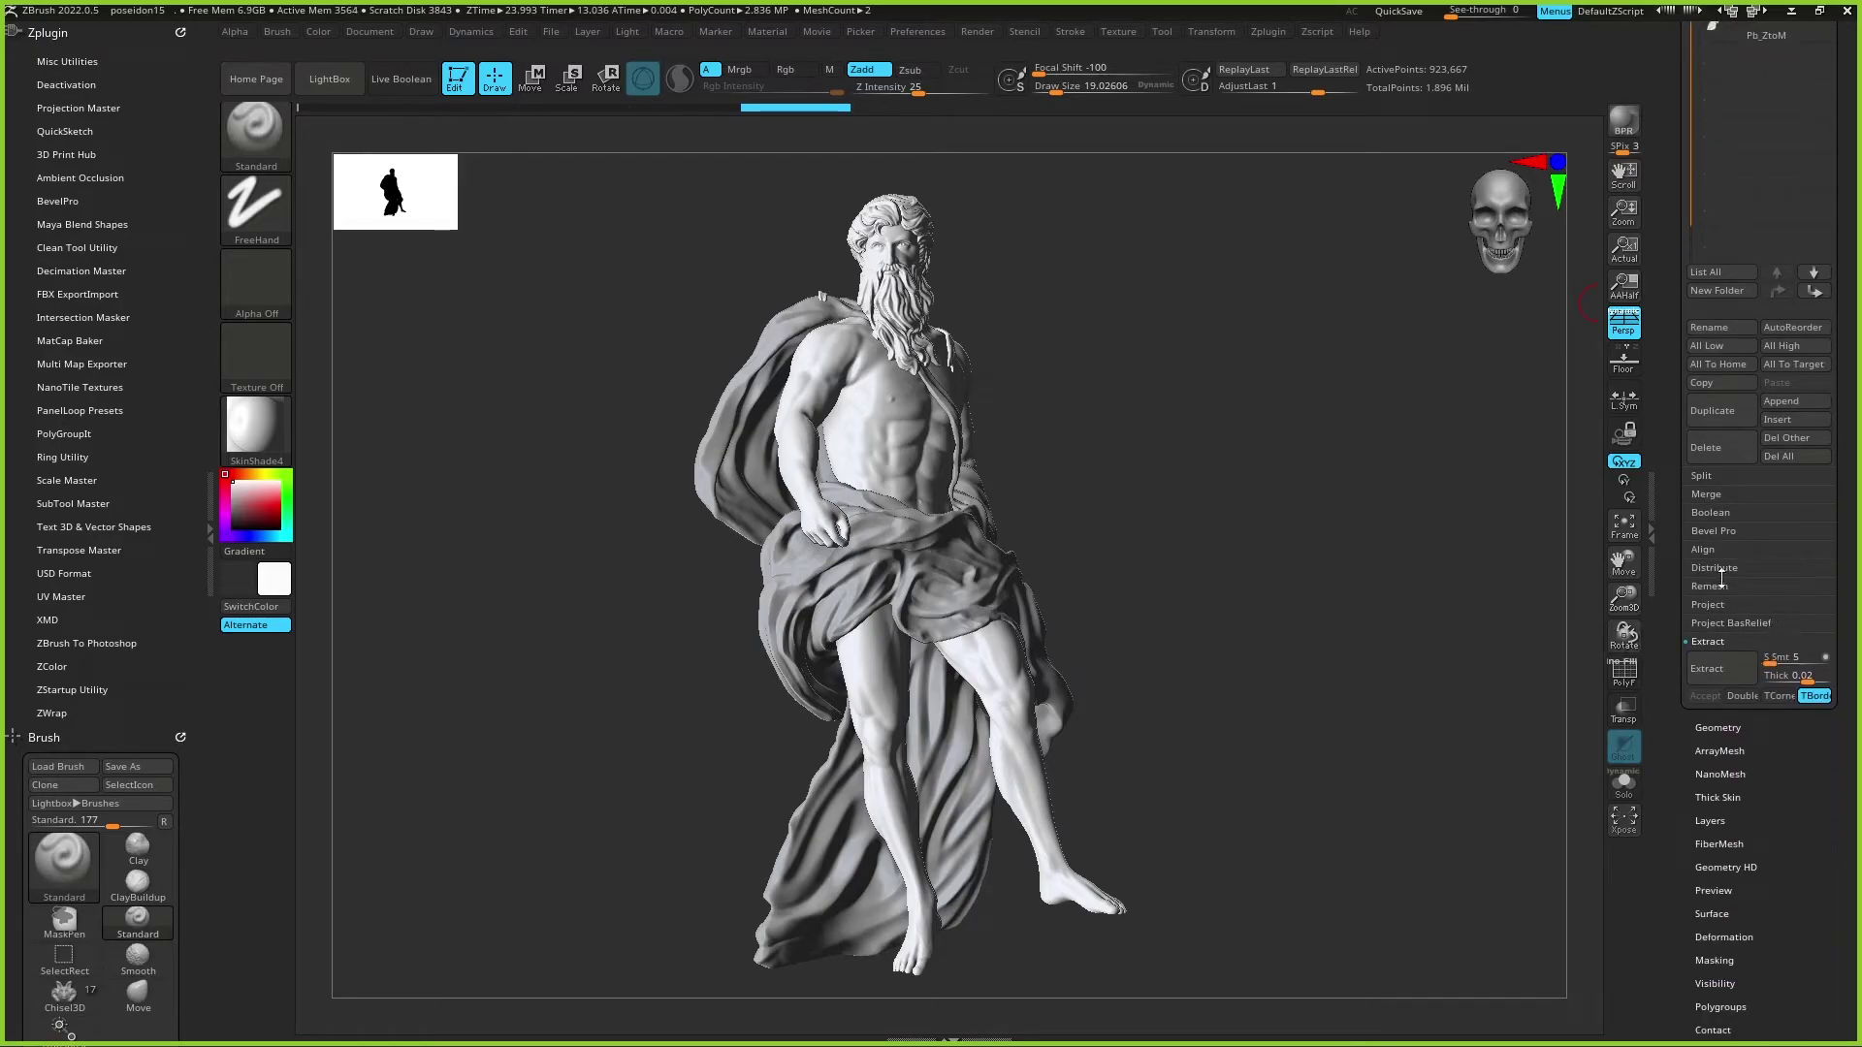
click(1763, 533)
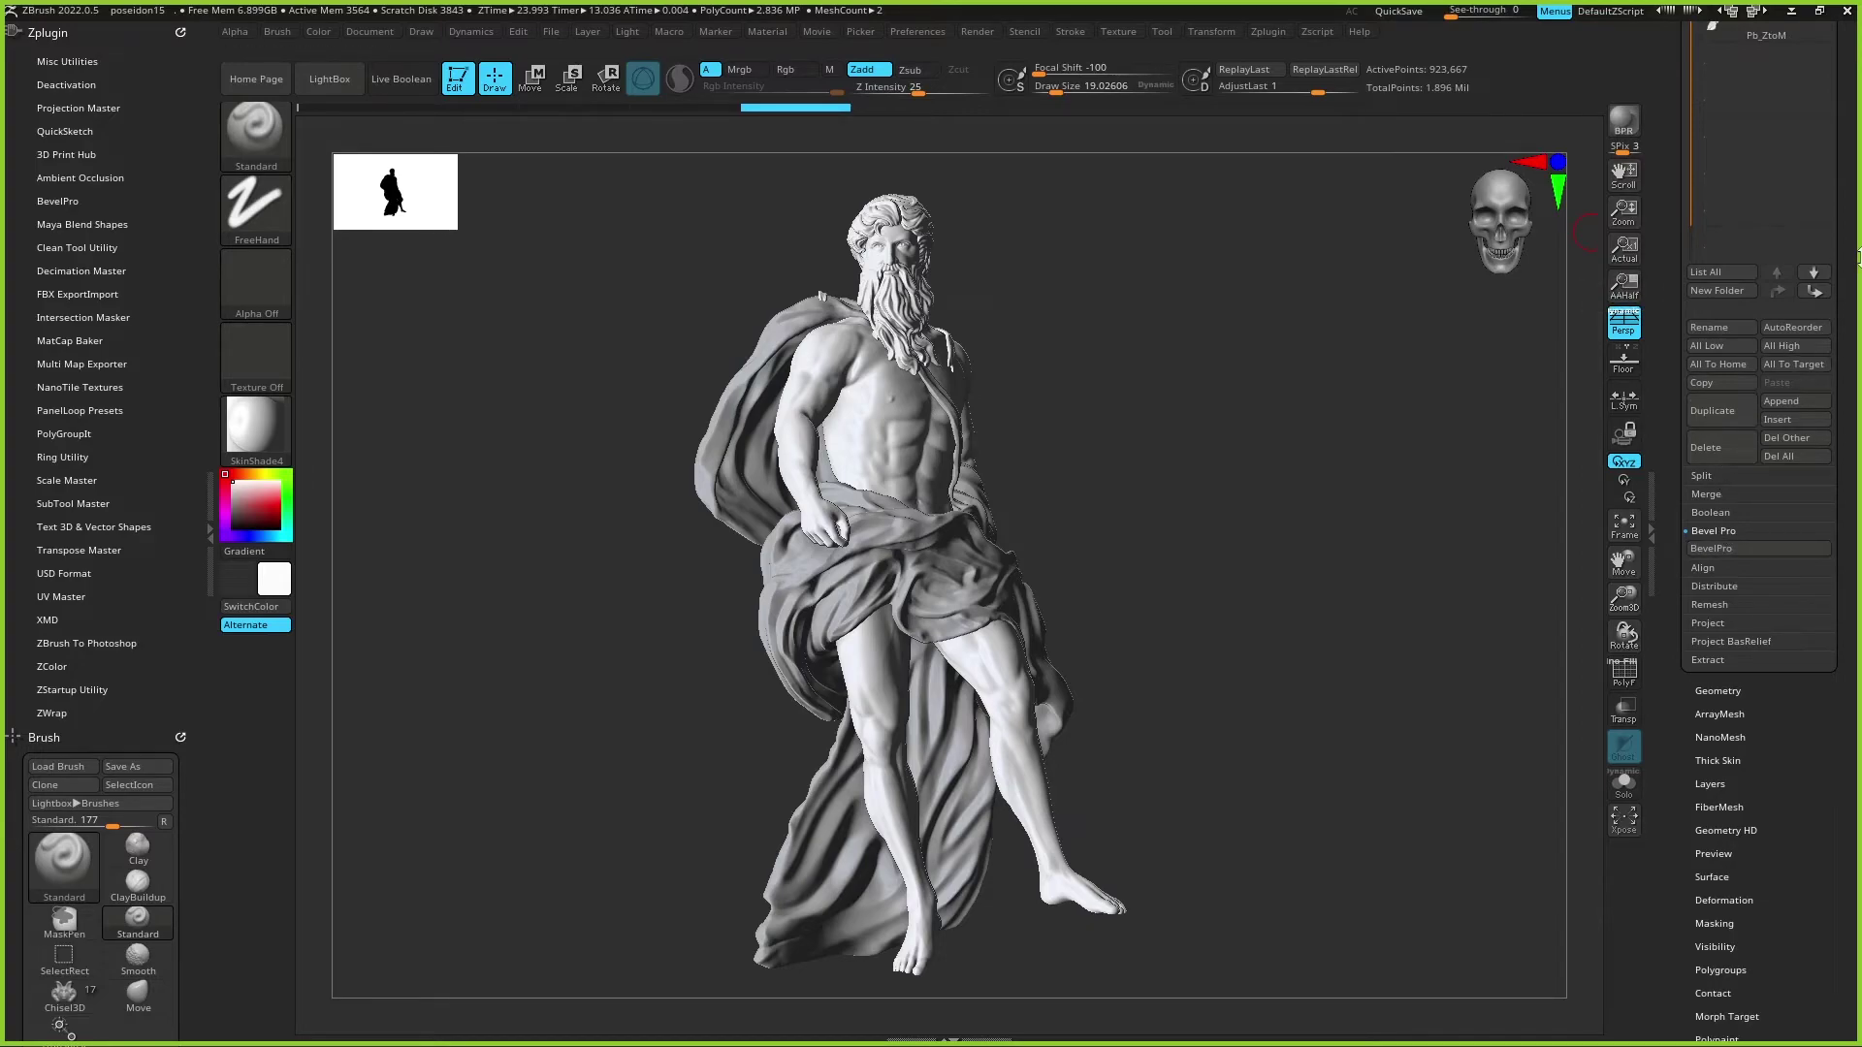
Step: Pick the Cylinder3D primitive from the Tool palette as the active tool
scroll(1797, 384, up, 5)
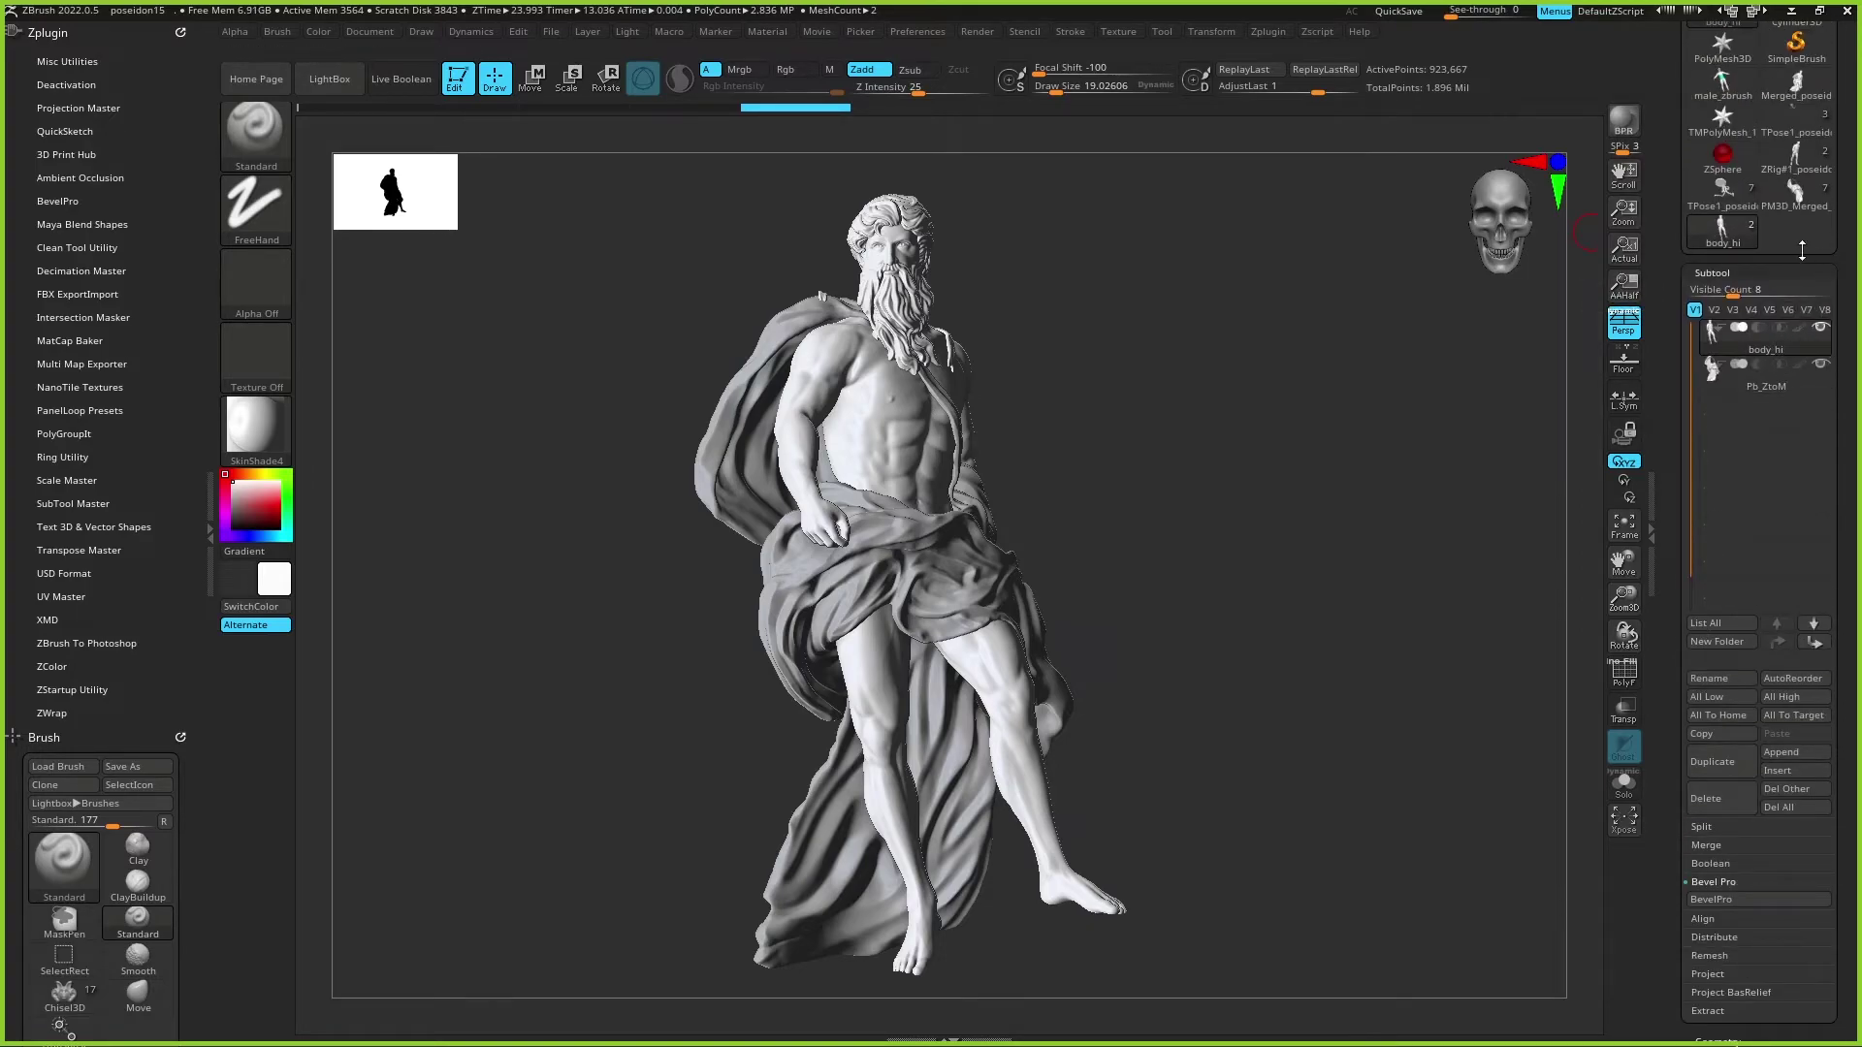
scroll(1830, 213, up, 3)
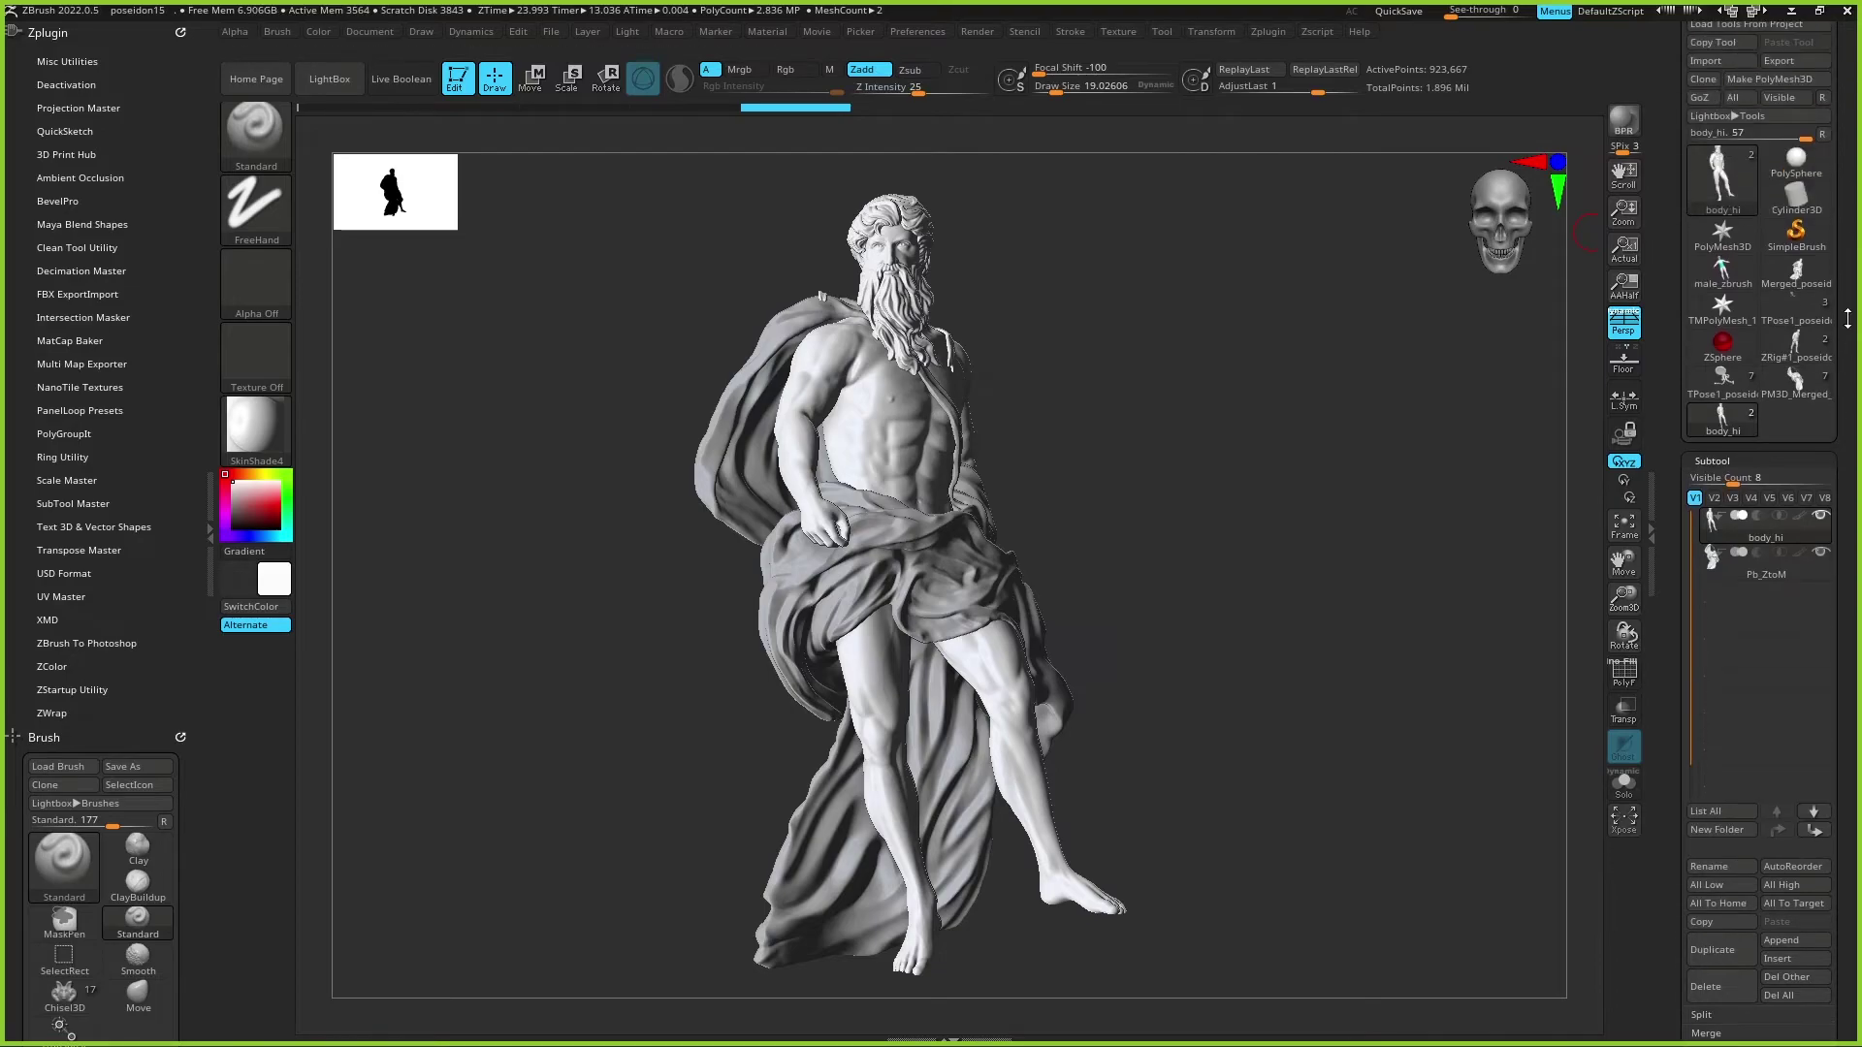
click(1796, 257)
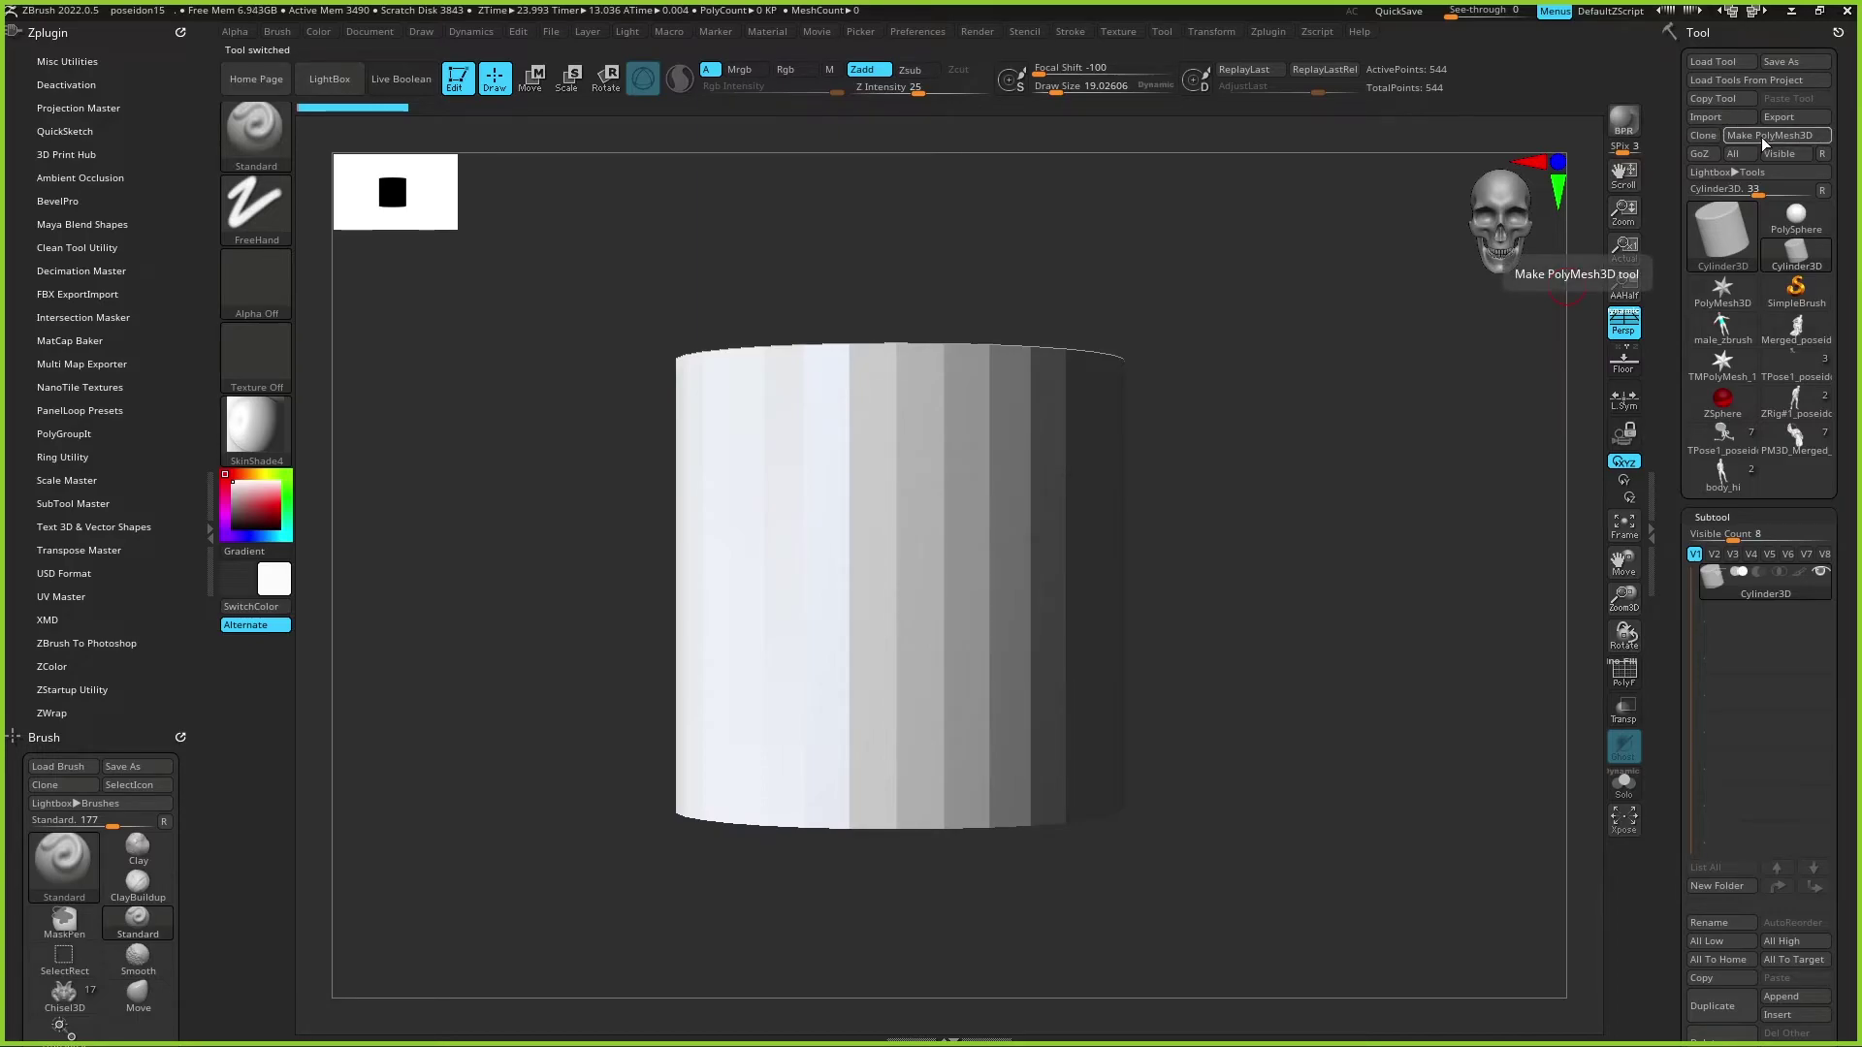
Step: Convert the cylinder to a PM3D_Cylinder3D polymesh and try BevelPro, which rejects its single polygroup
click(1760, 138)
drag(1842, 482, 1857, 335)
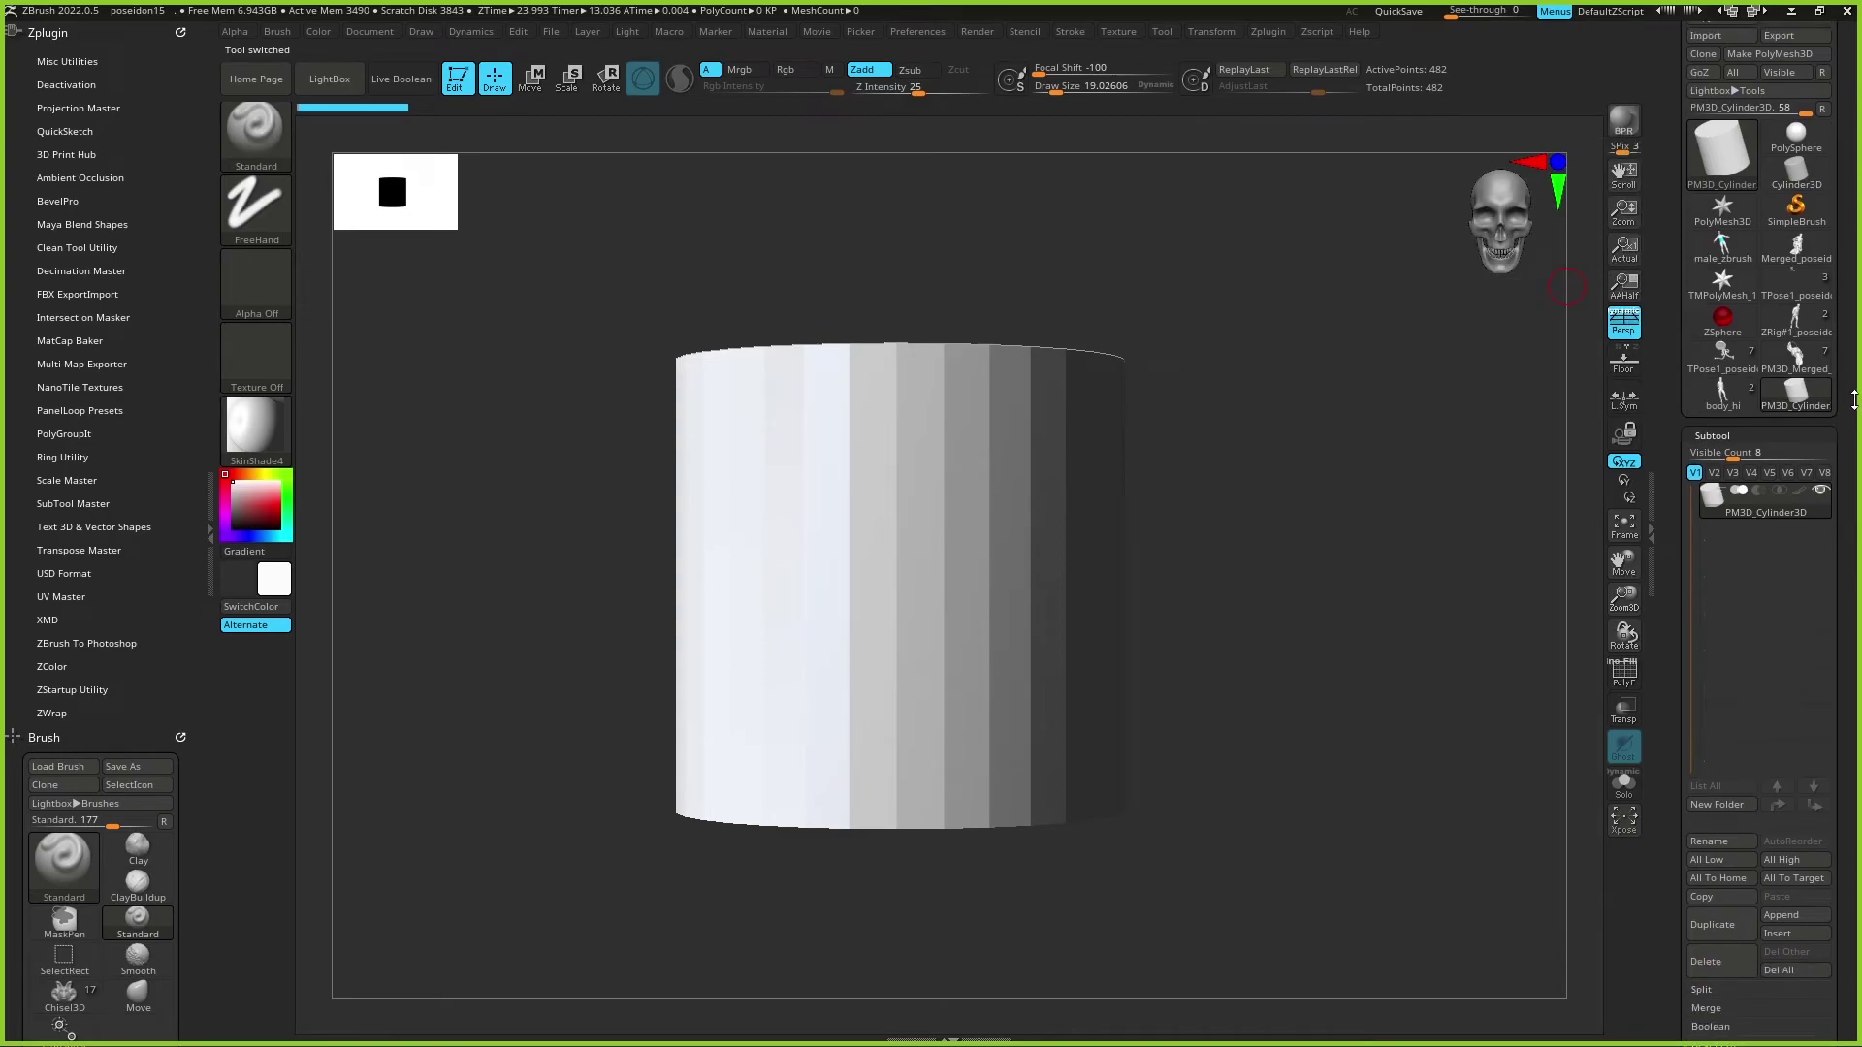
scroll(1730, 560, down, 2)
scroll(1731, 560, down, 2)
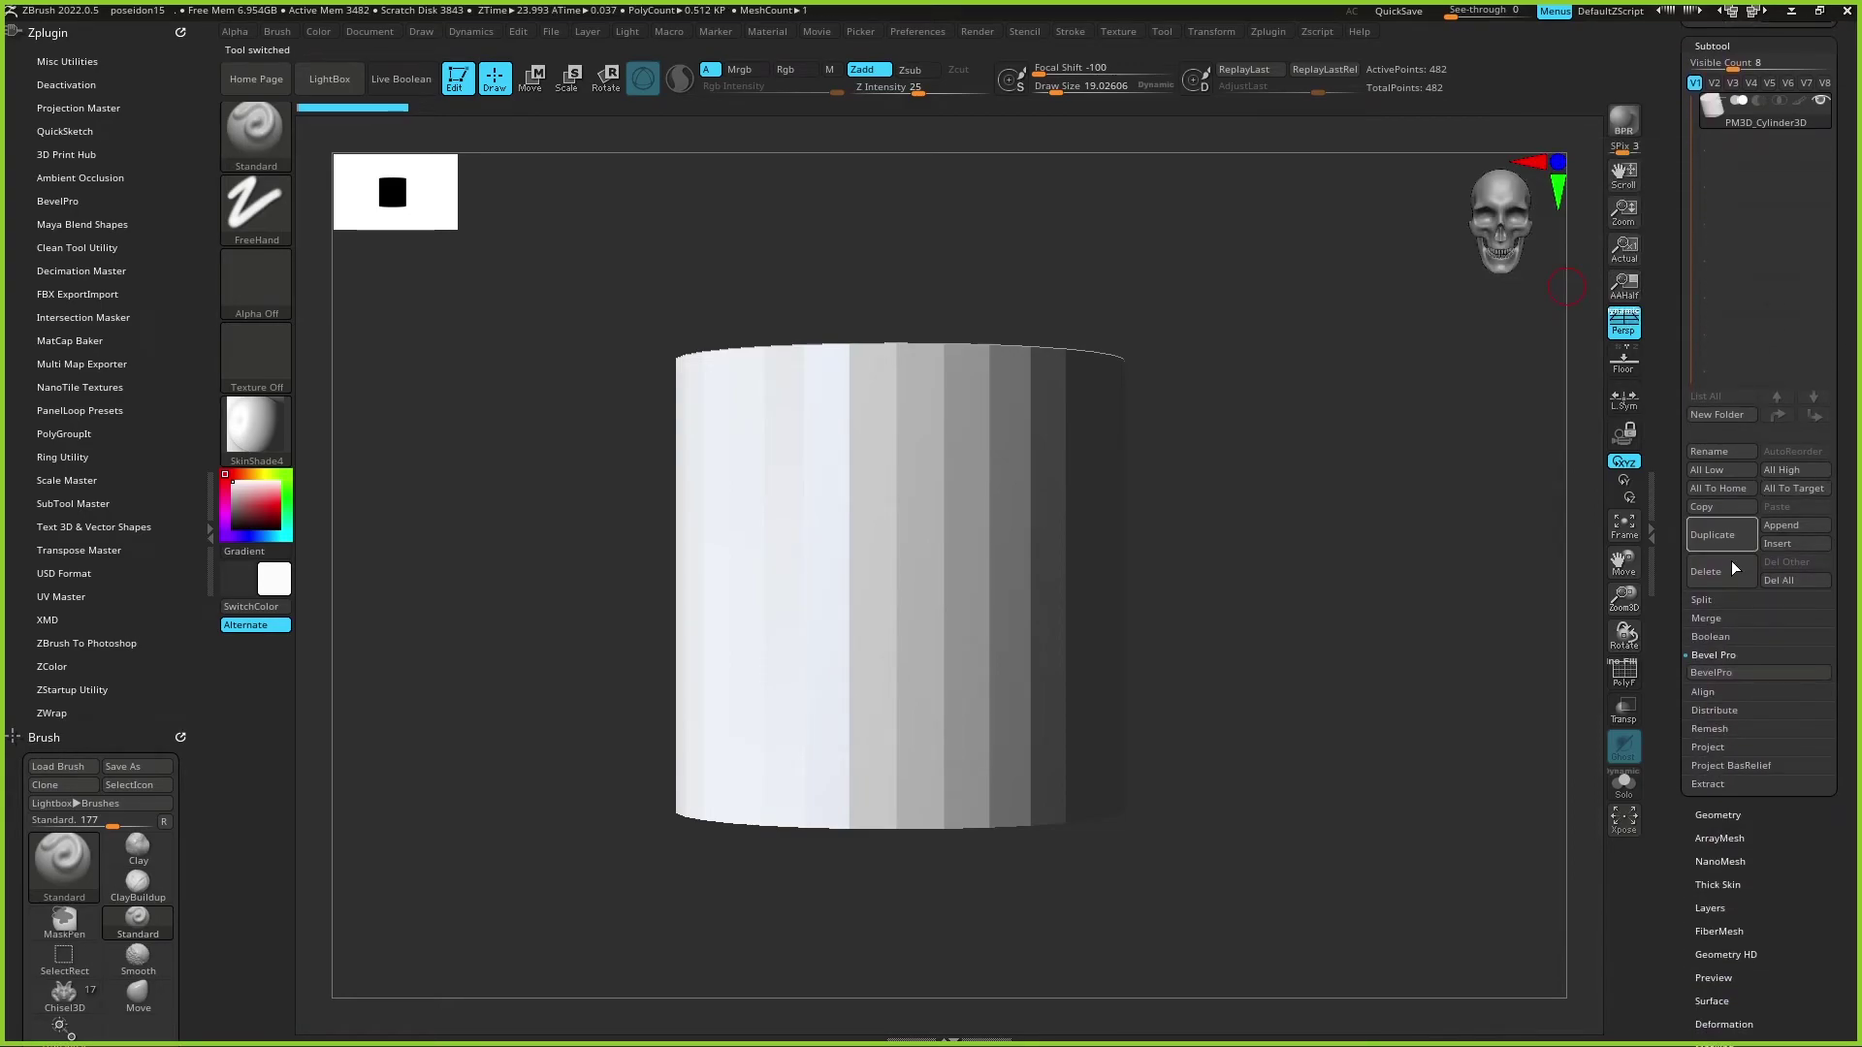
click(1710, 675)
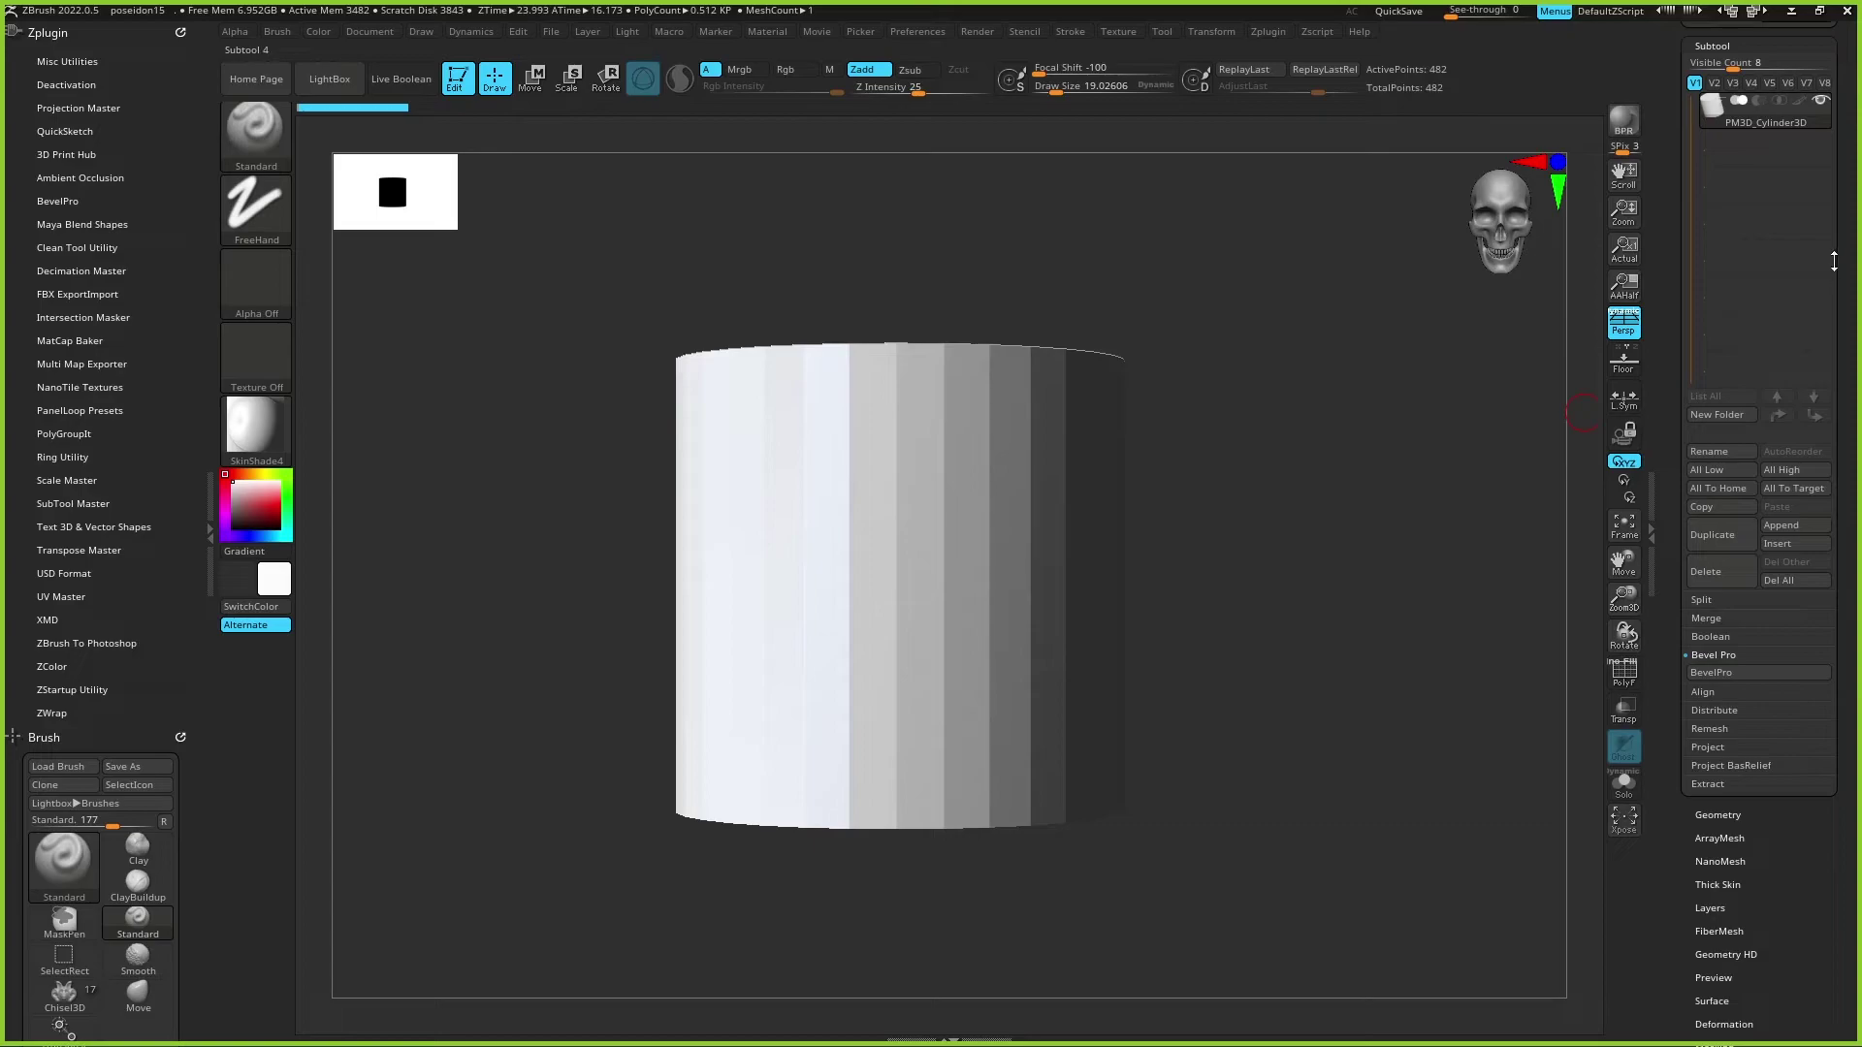
scroll(1834, 262, up, 5)
mouse_move(1423, 572)
mouse_down()
mouse_move(1407, 638)
mouse_move(1367, 578)
mouse_up()
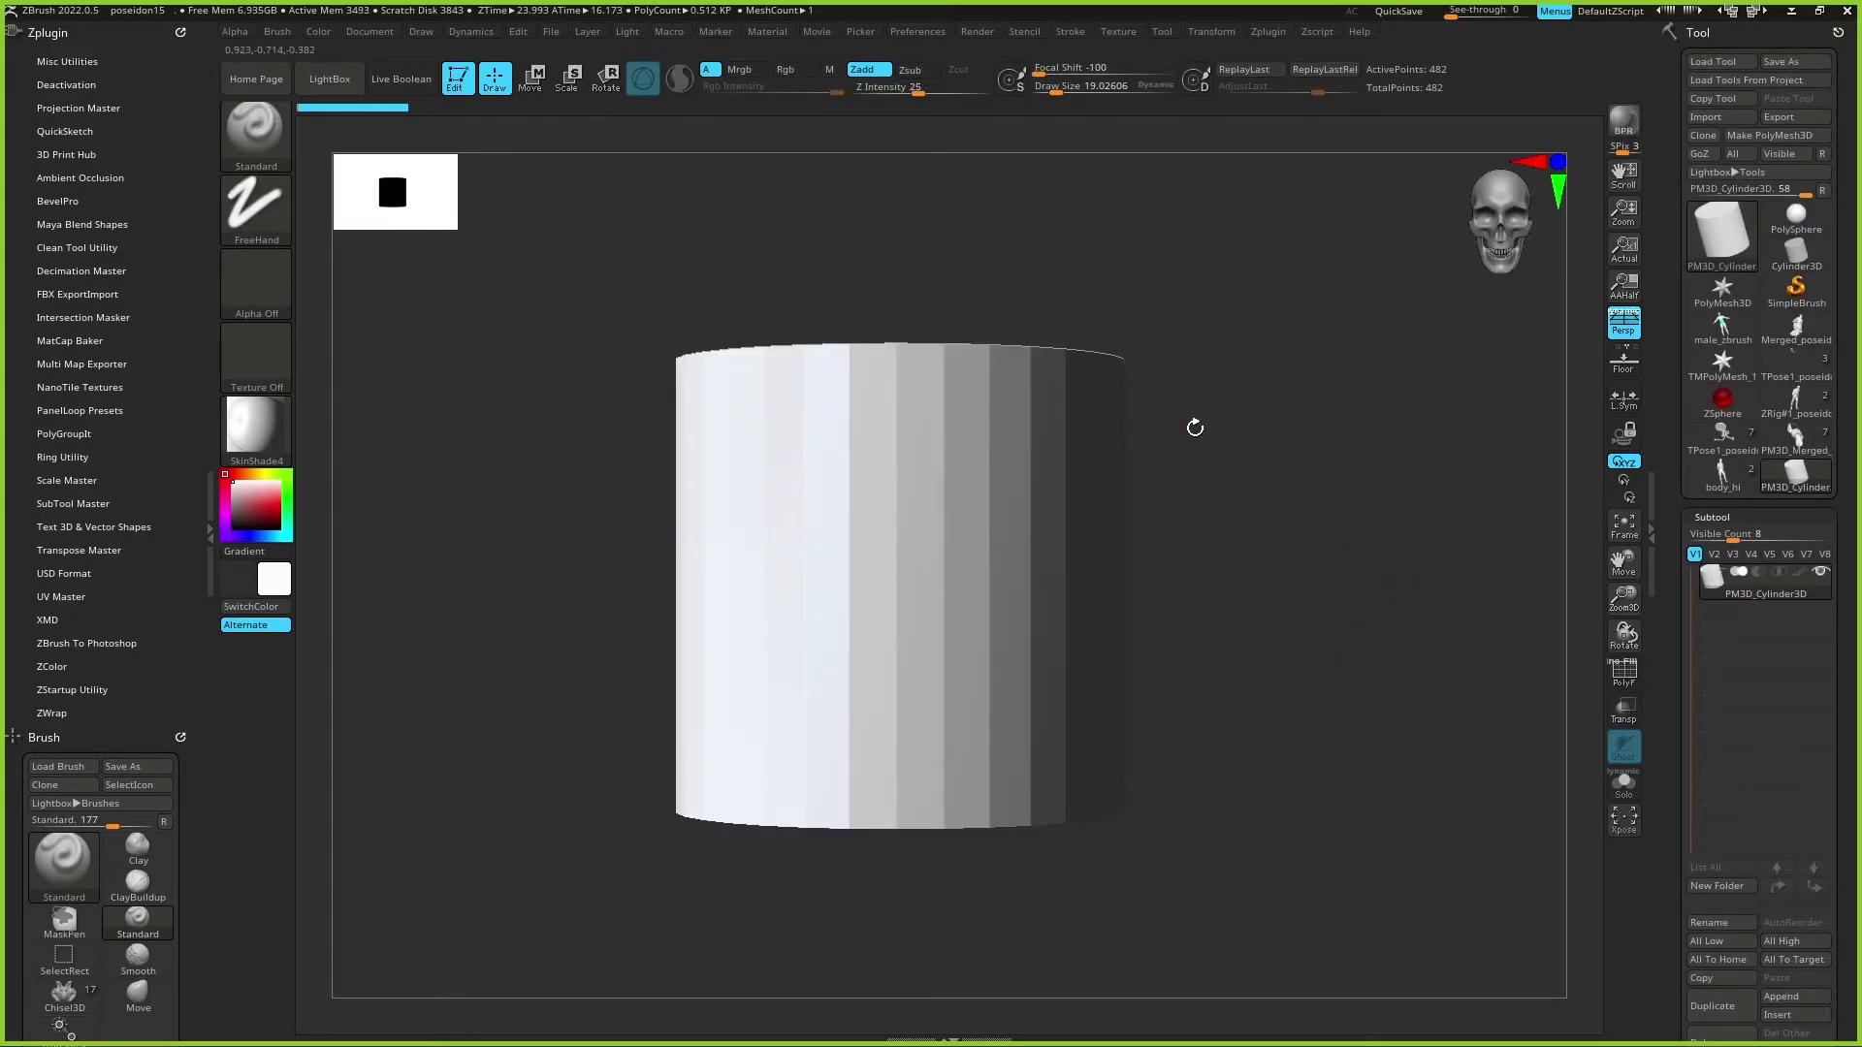
Step: Apply MatCap Gray to the cylinder and test a subdivision, then undo it
click(256, 426)
click(627, 425)
drag(1391, 615, 1341, 693)
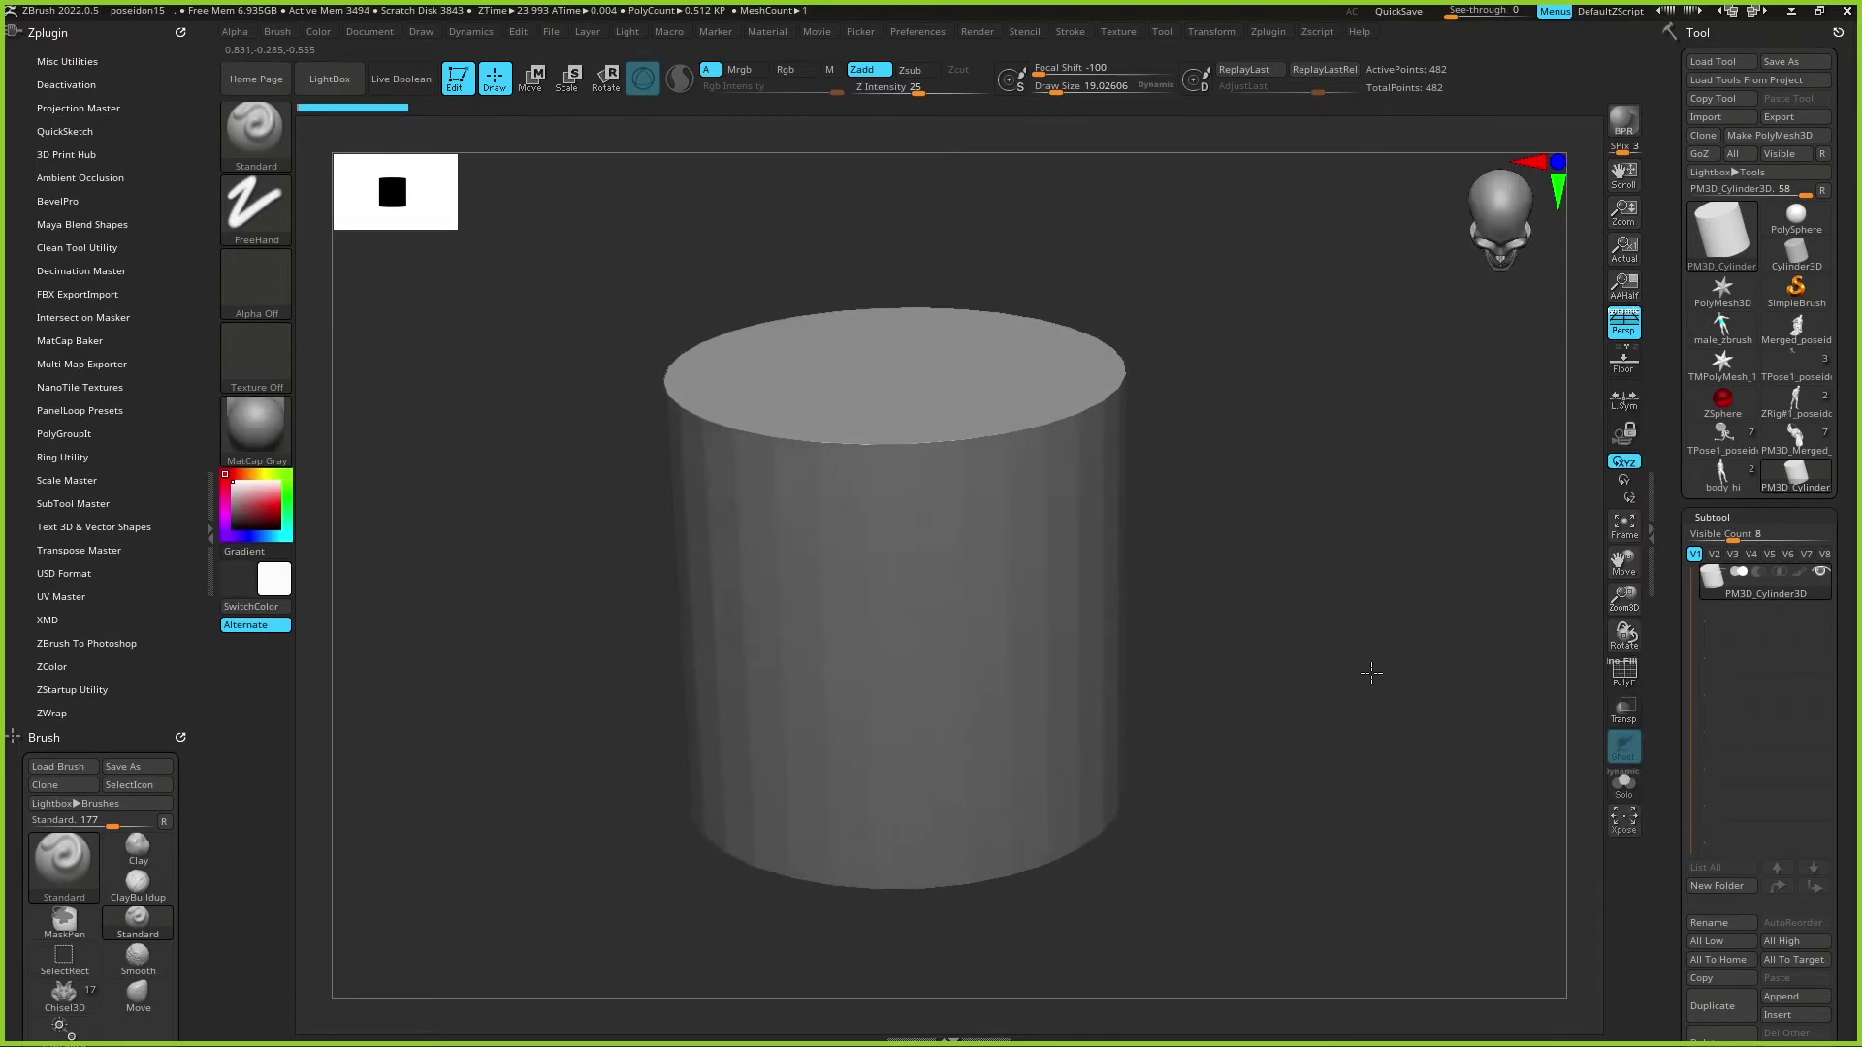
key(ctrl+d)
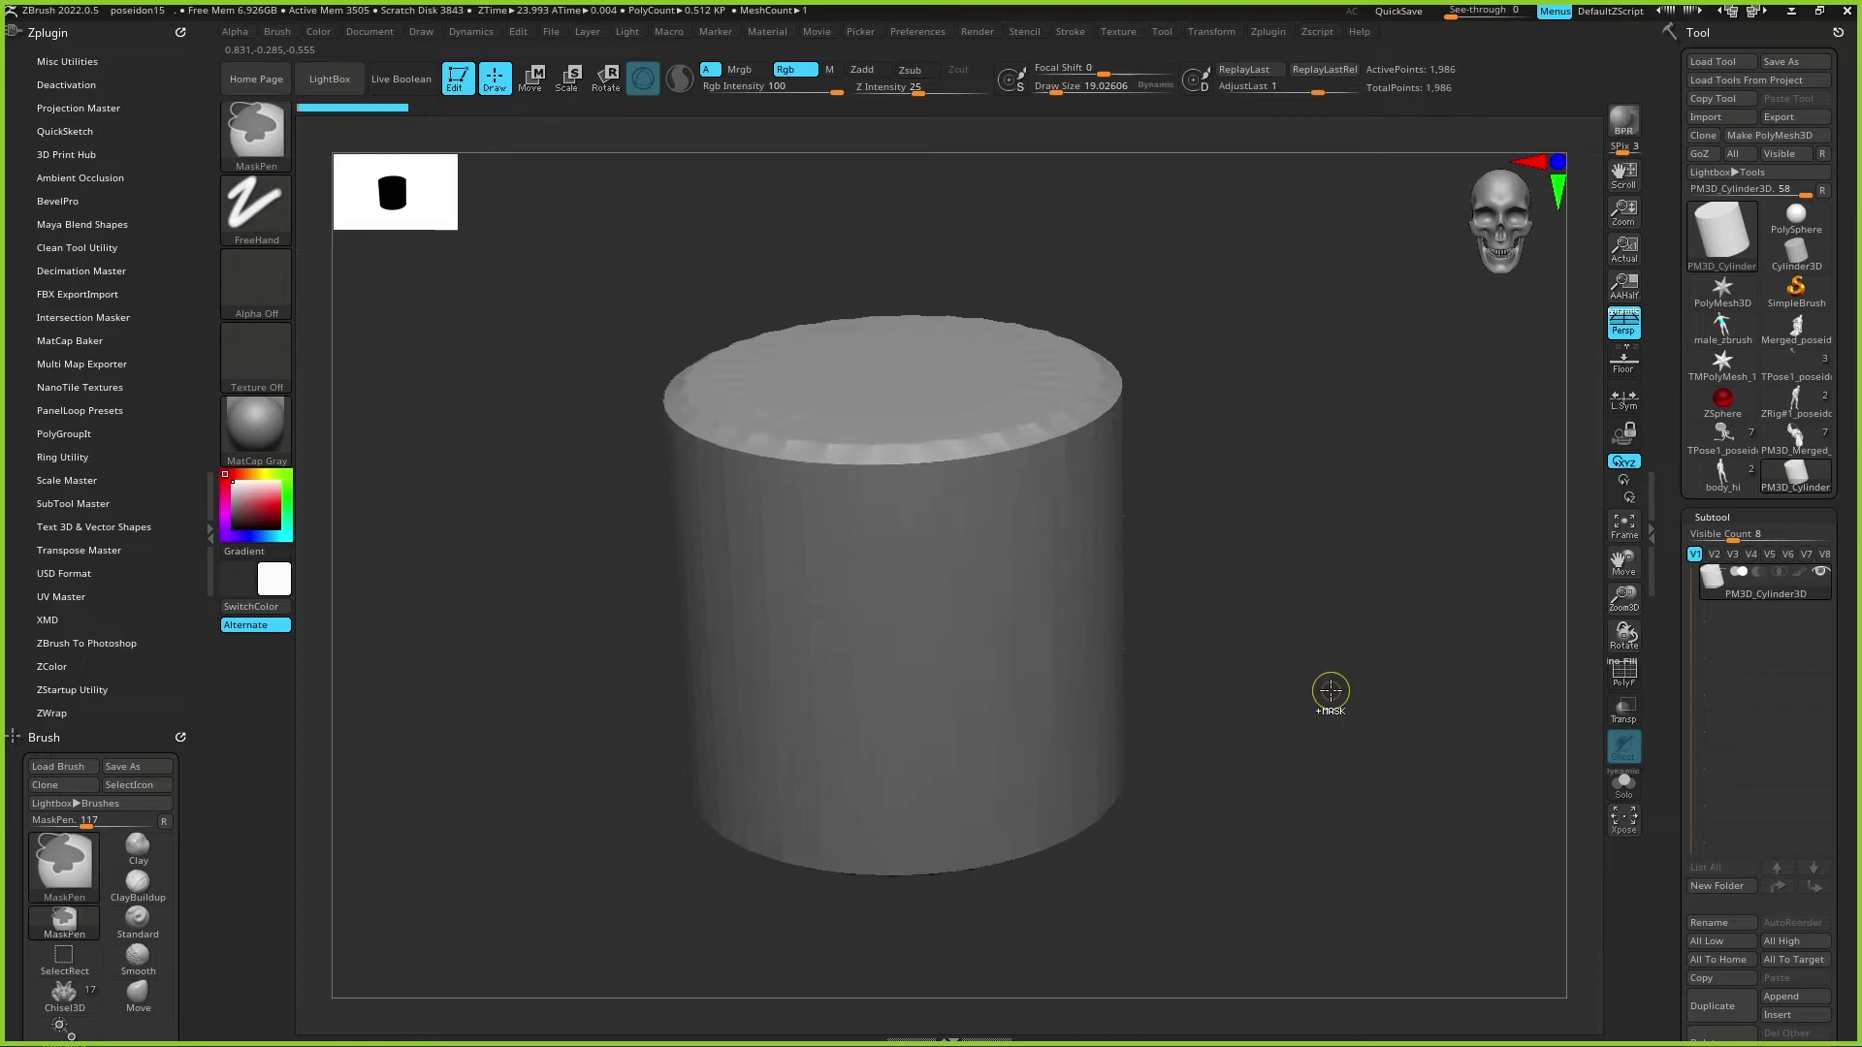
key(ctrl+z)
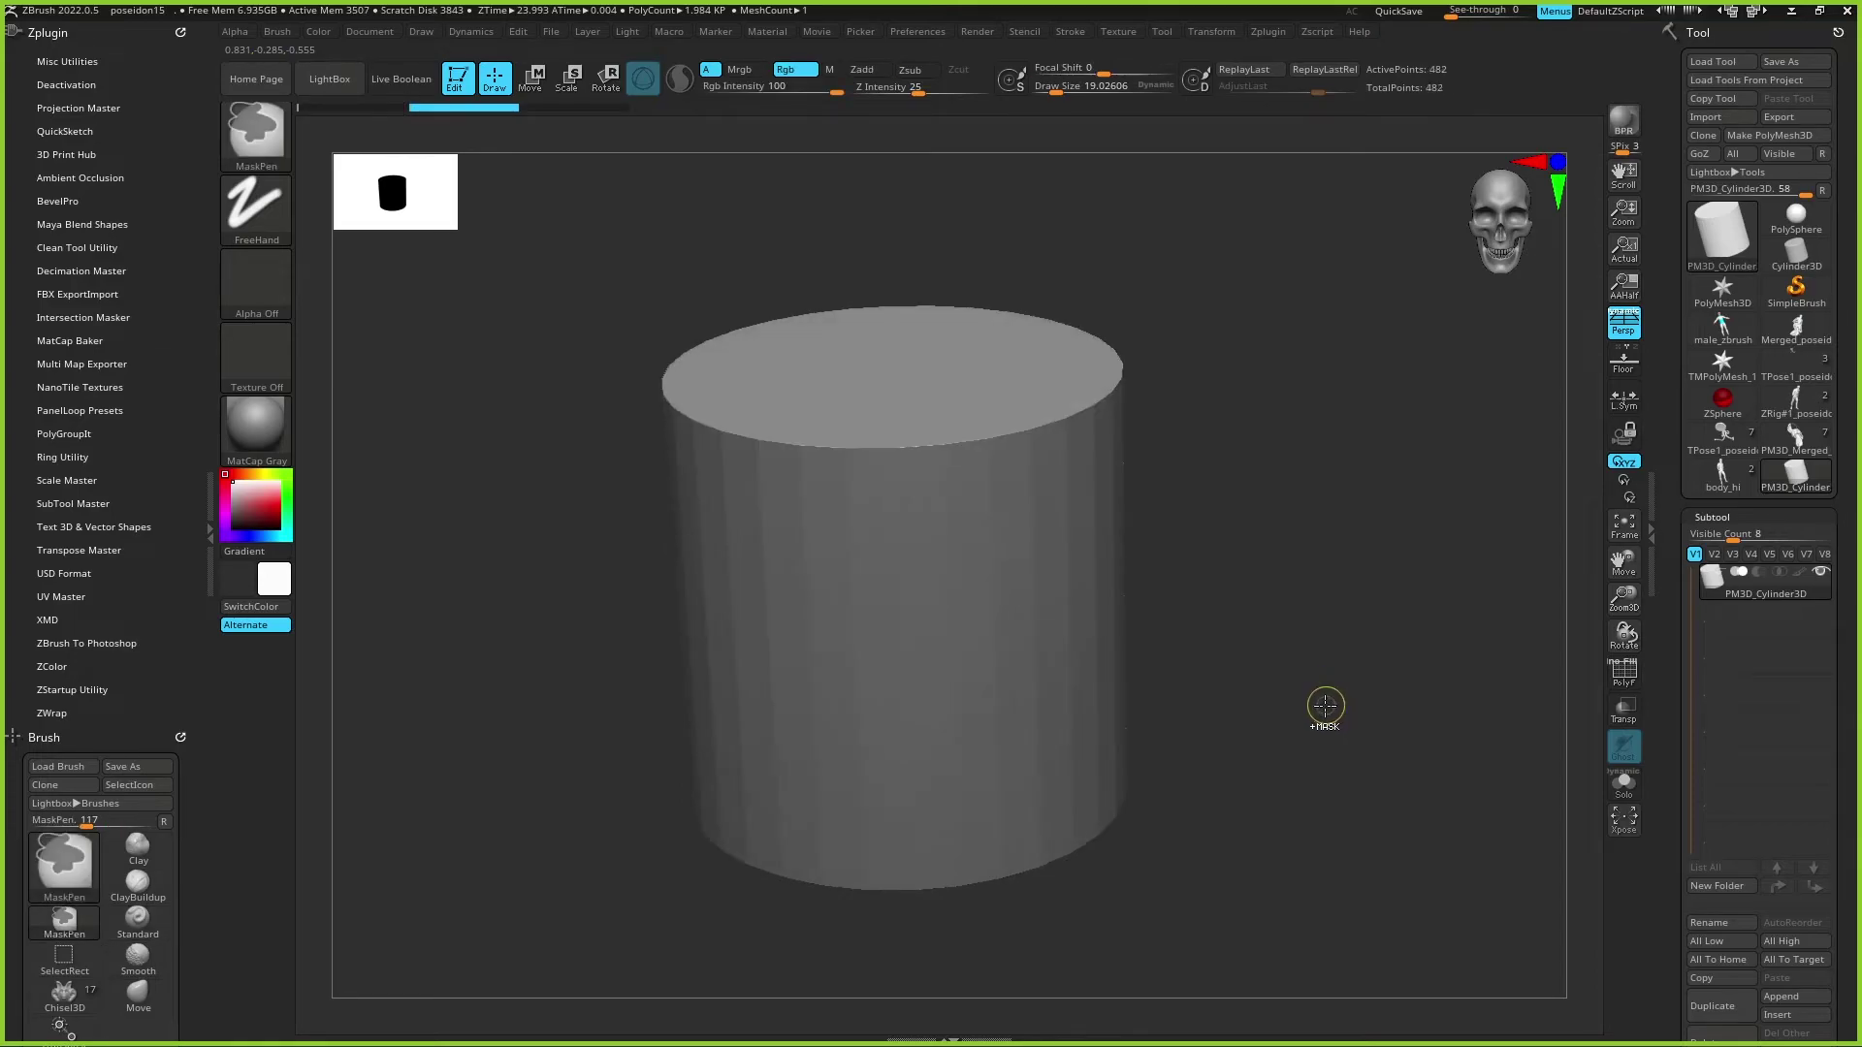
drag(1322, 707, 1334, 638)
Step: Show the PolyF wireframe, briefly isolate the top cap, and load the front-view cylinder into BevelPro
scroll(1846, 503, down, 5)
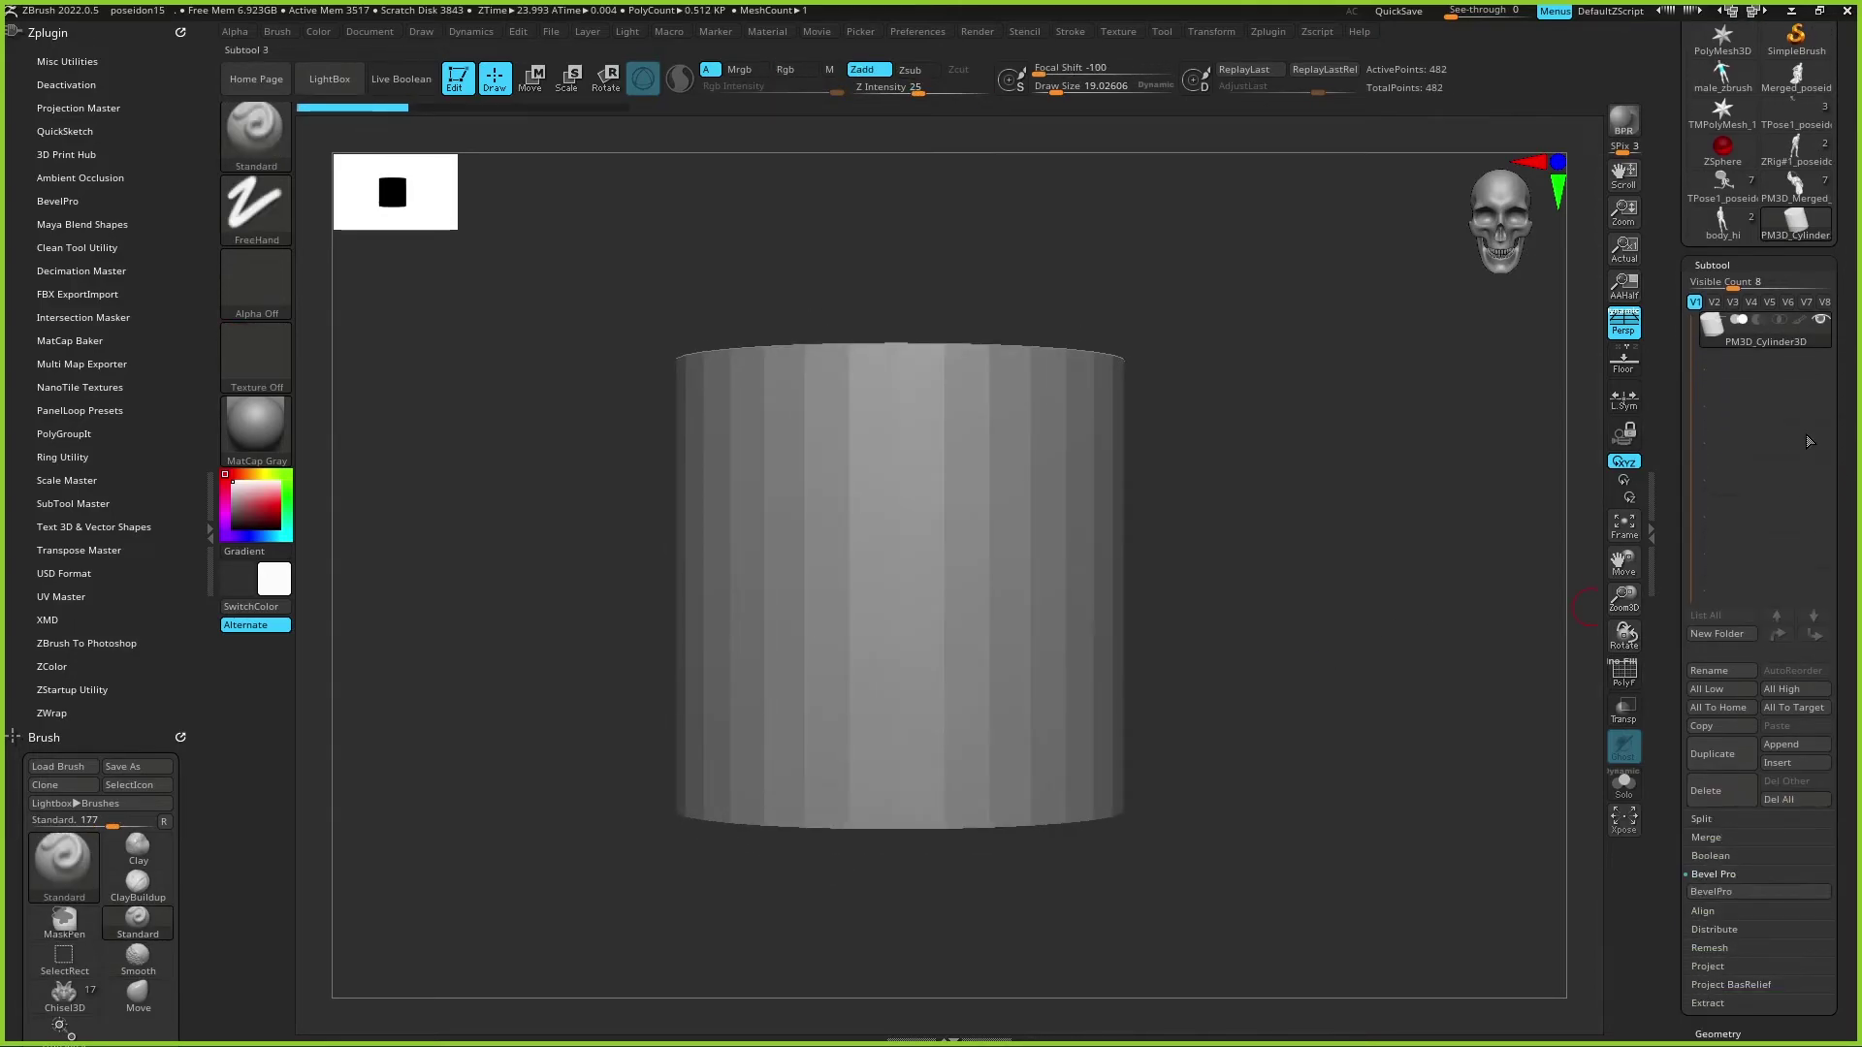
scroll(1846, 504, down, 1)
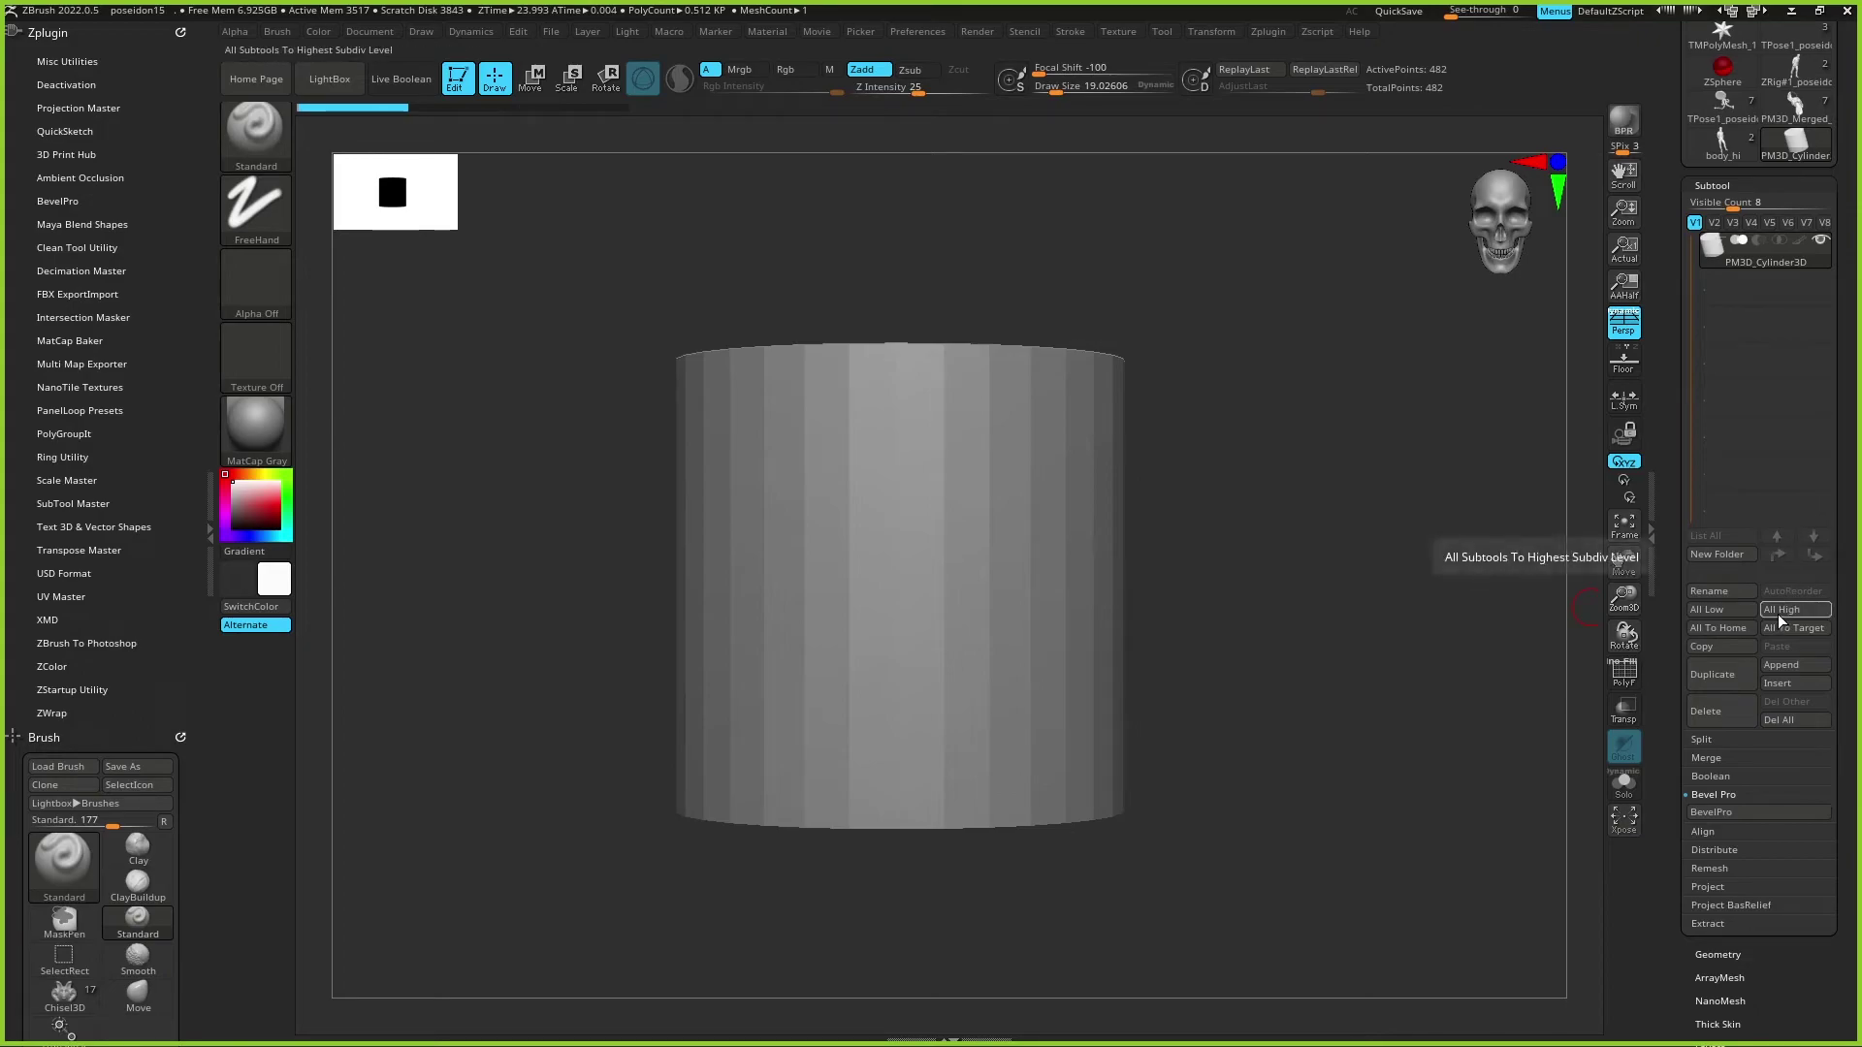
key(shift+f)
key(shift+f)
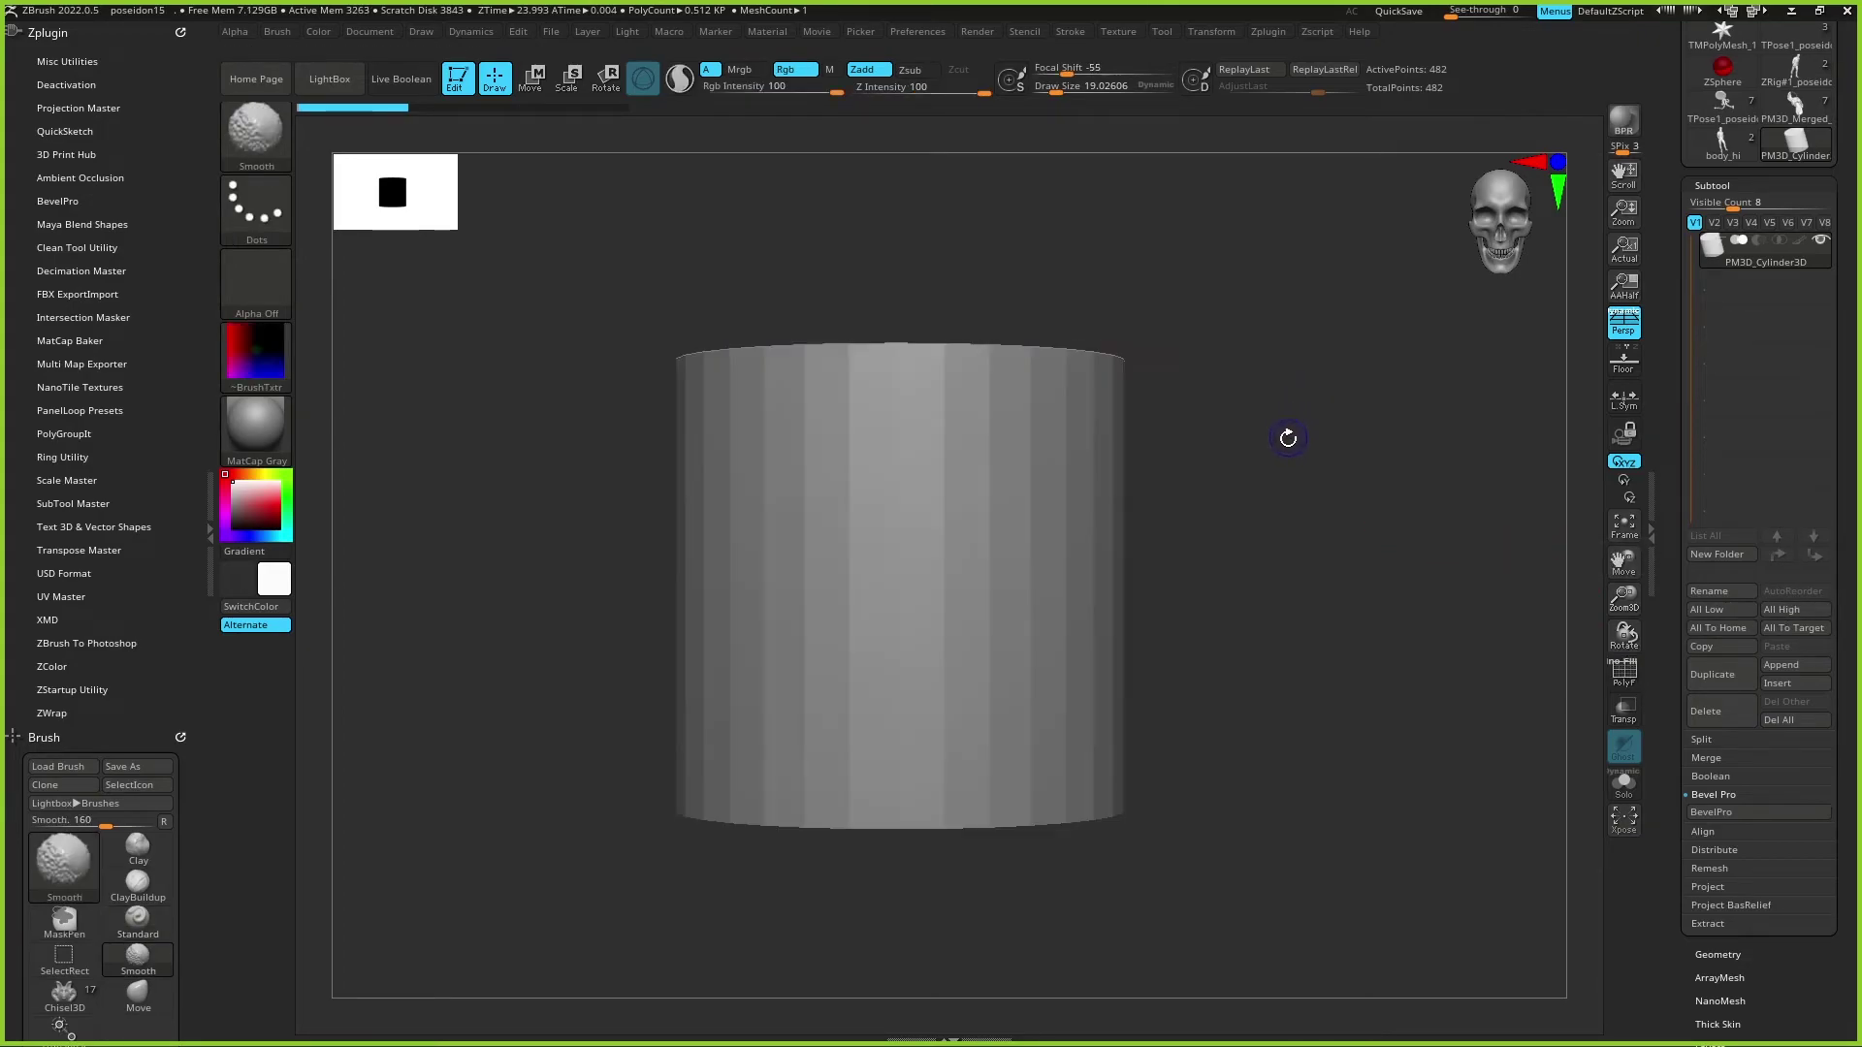
key(shift)
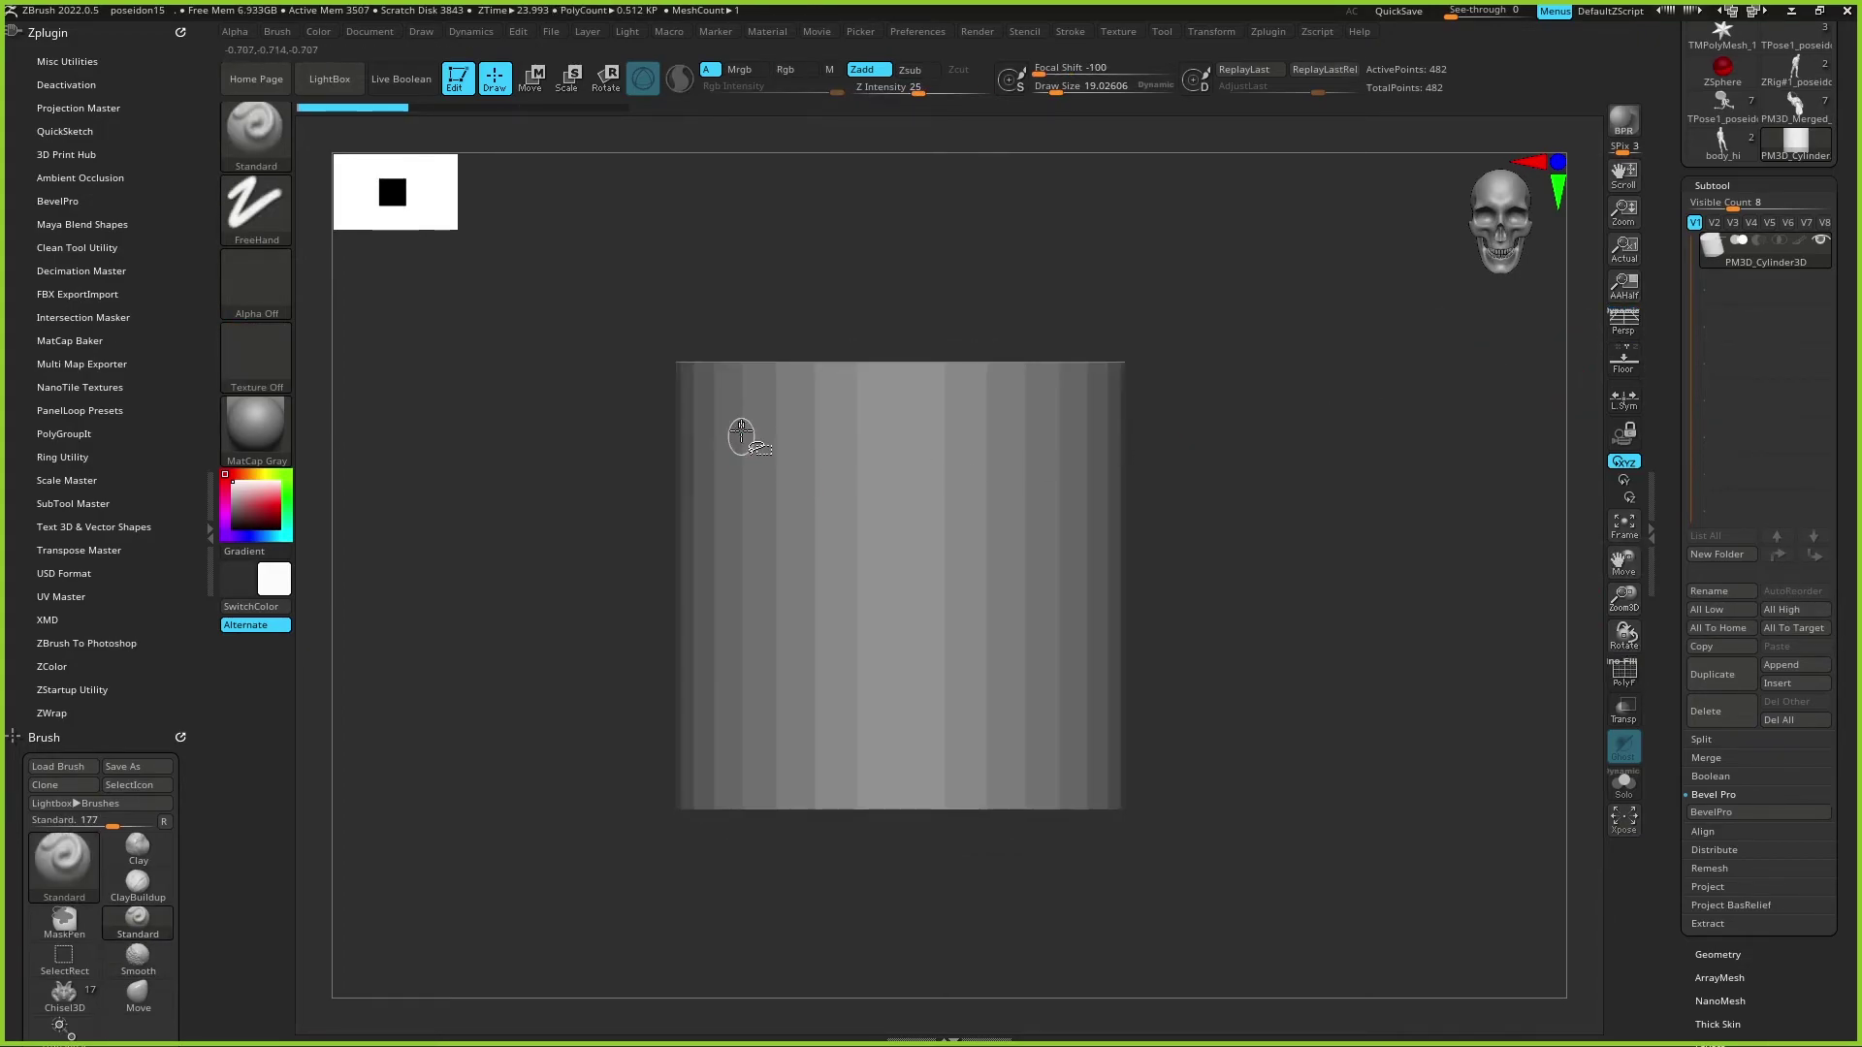
mouse_move(644, 376)
ctrl+shift+mouse_down()
mouse_move(1149, 594)
mouse_move(1280, 818)
mouse_move(1309, 387)
mouse_move(1304, 635)
ctrl+shift+mouse_up()
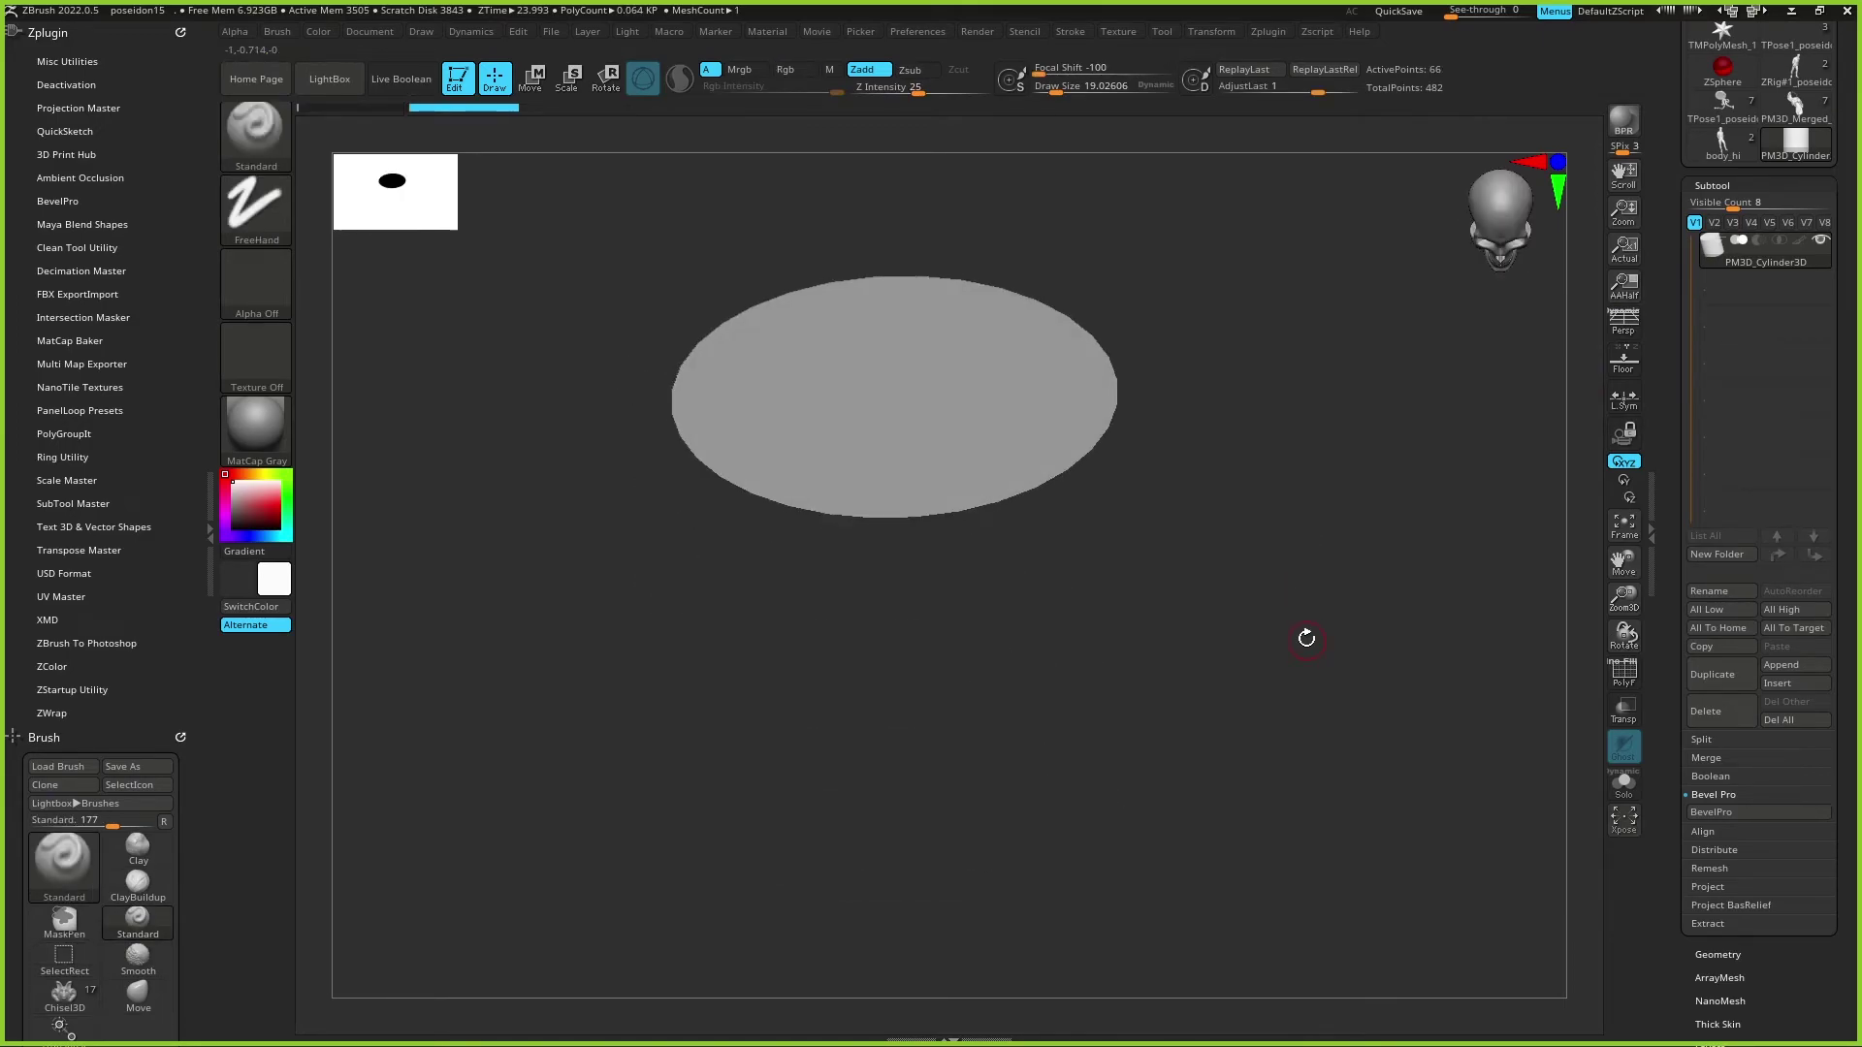
key(ctrl)
key(shift+f)
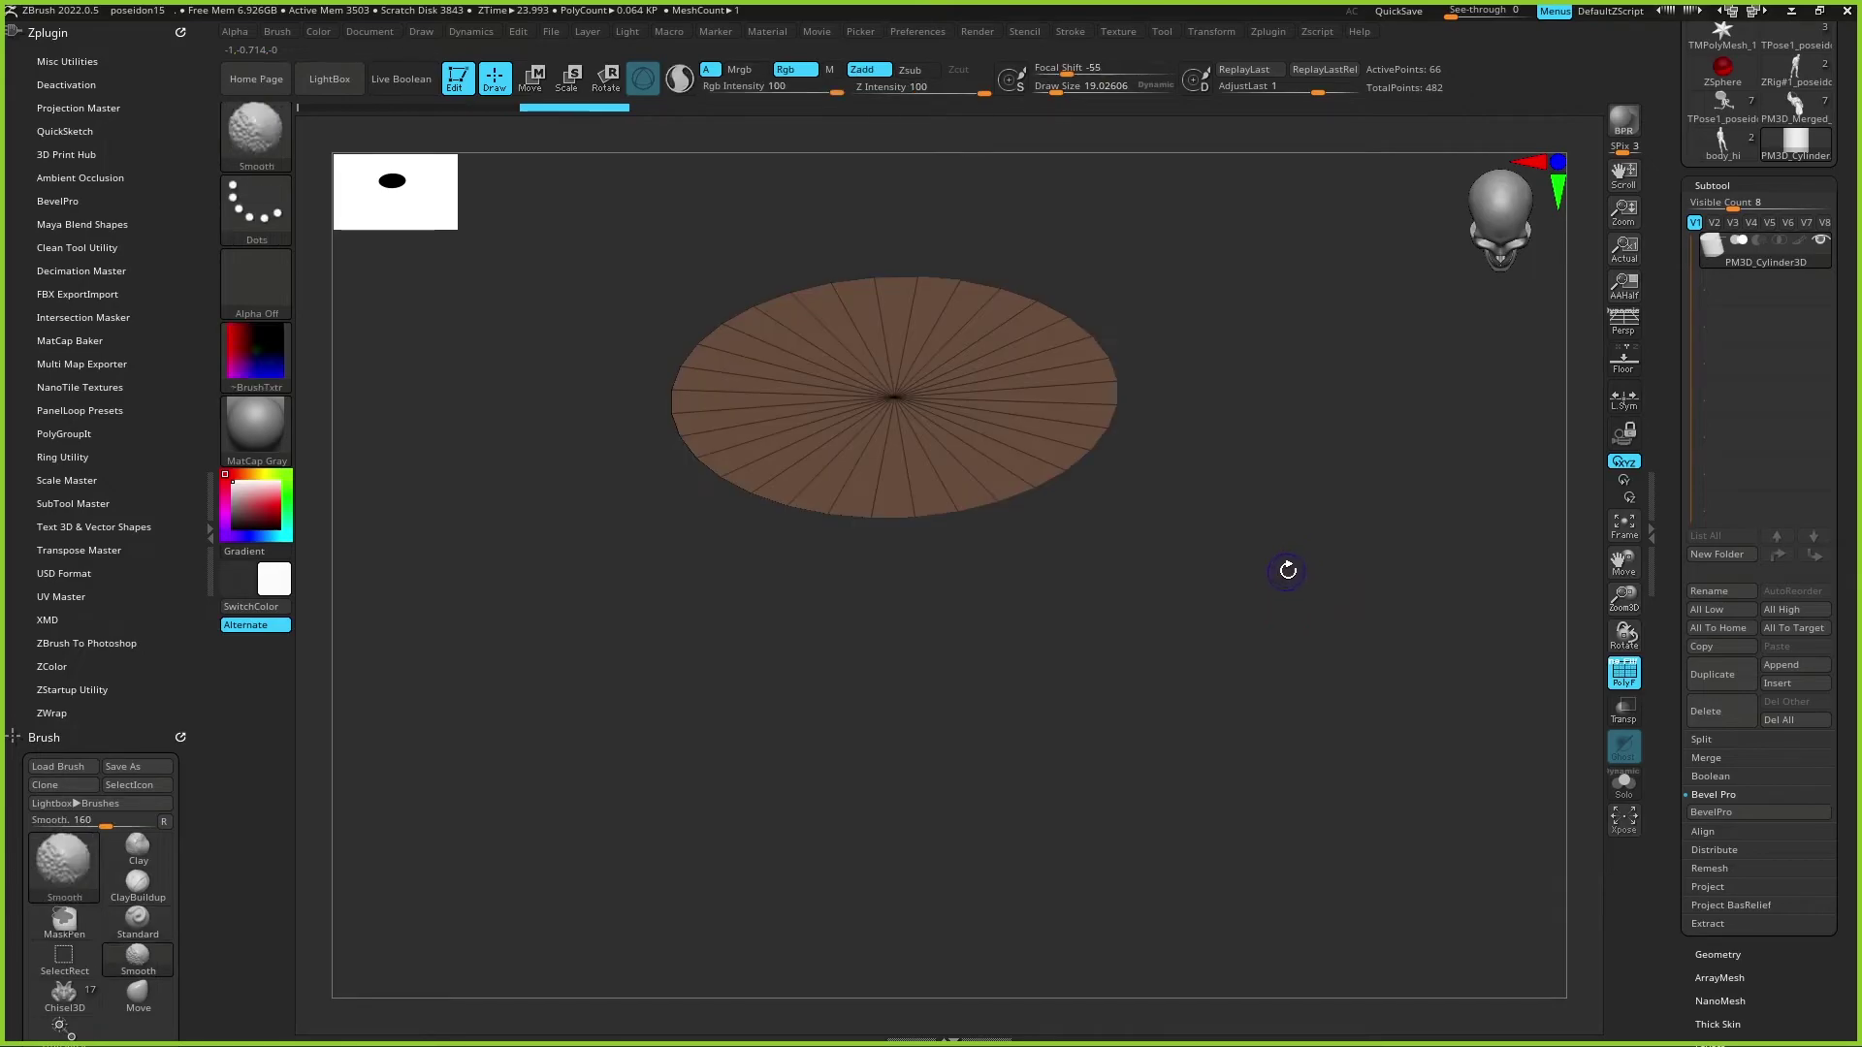
ctrl+shift+click(1309, 562)
shift+drag(1327, 529, 1328, 485)
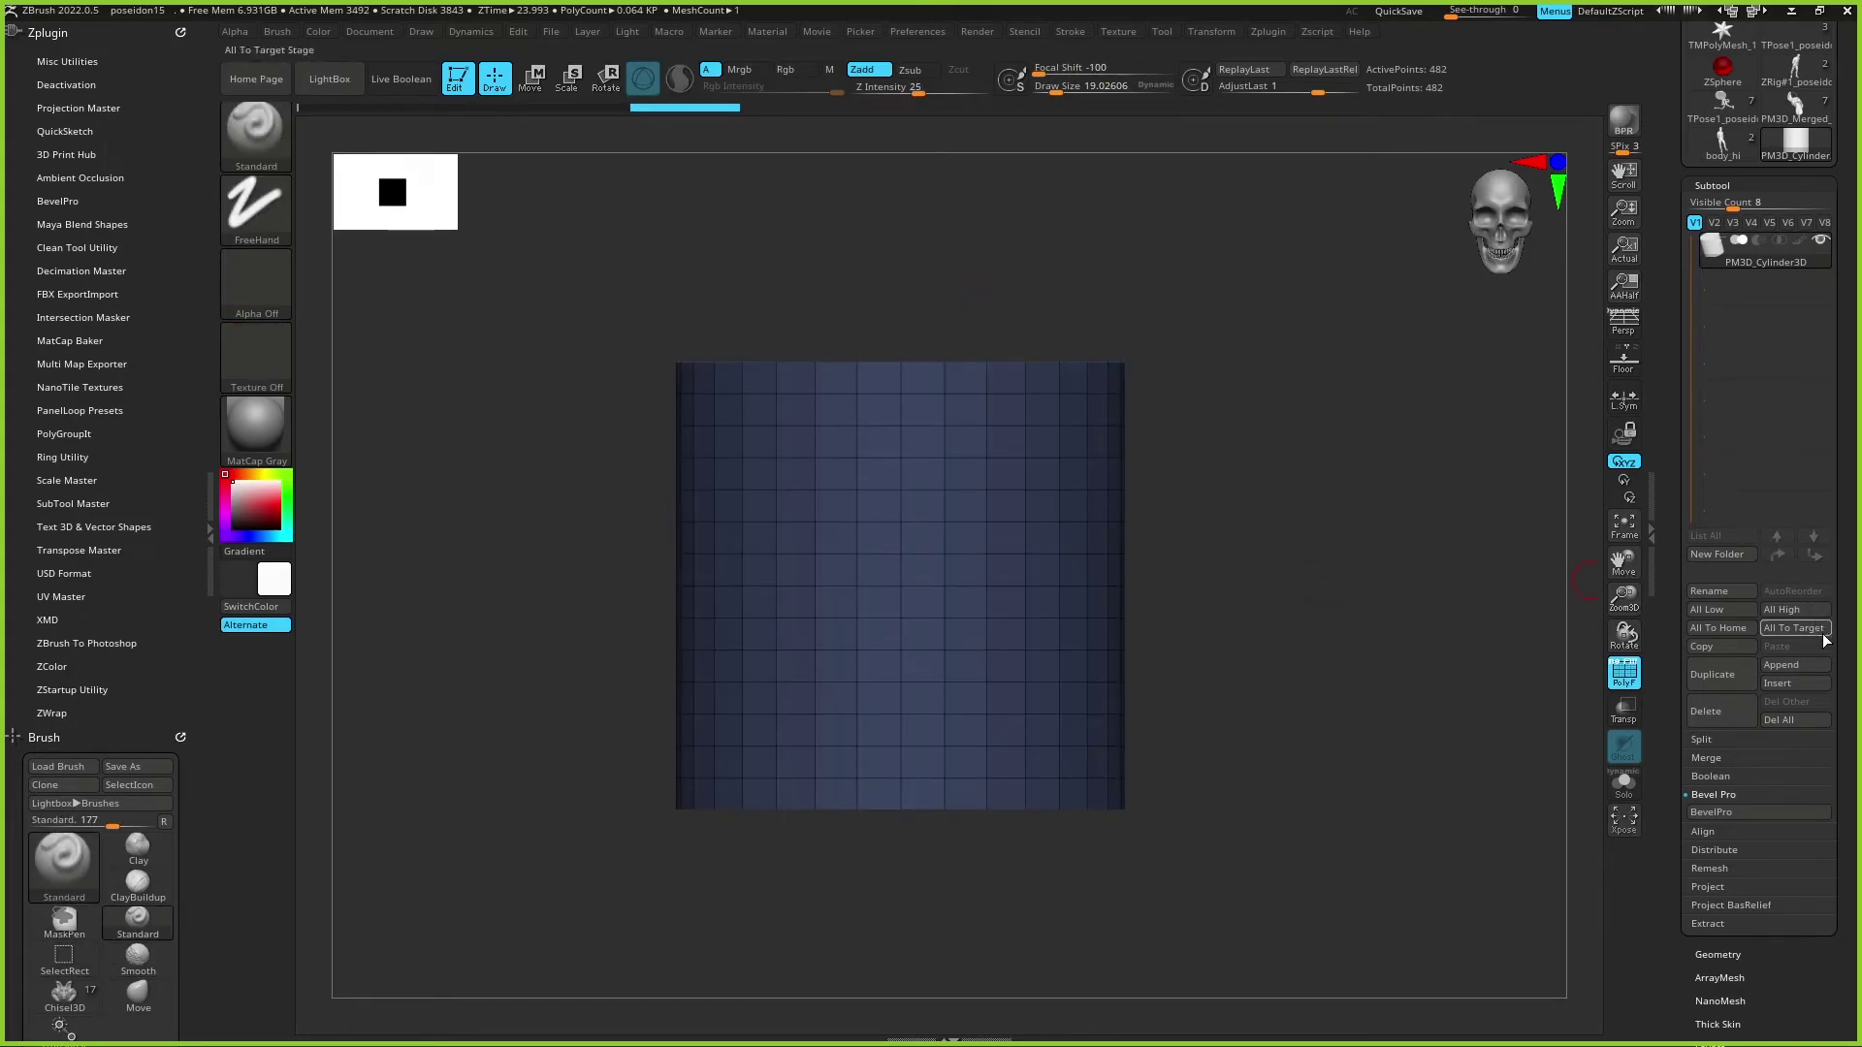
click(1732, 820)
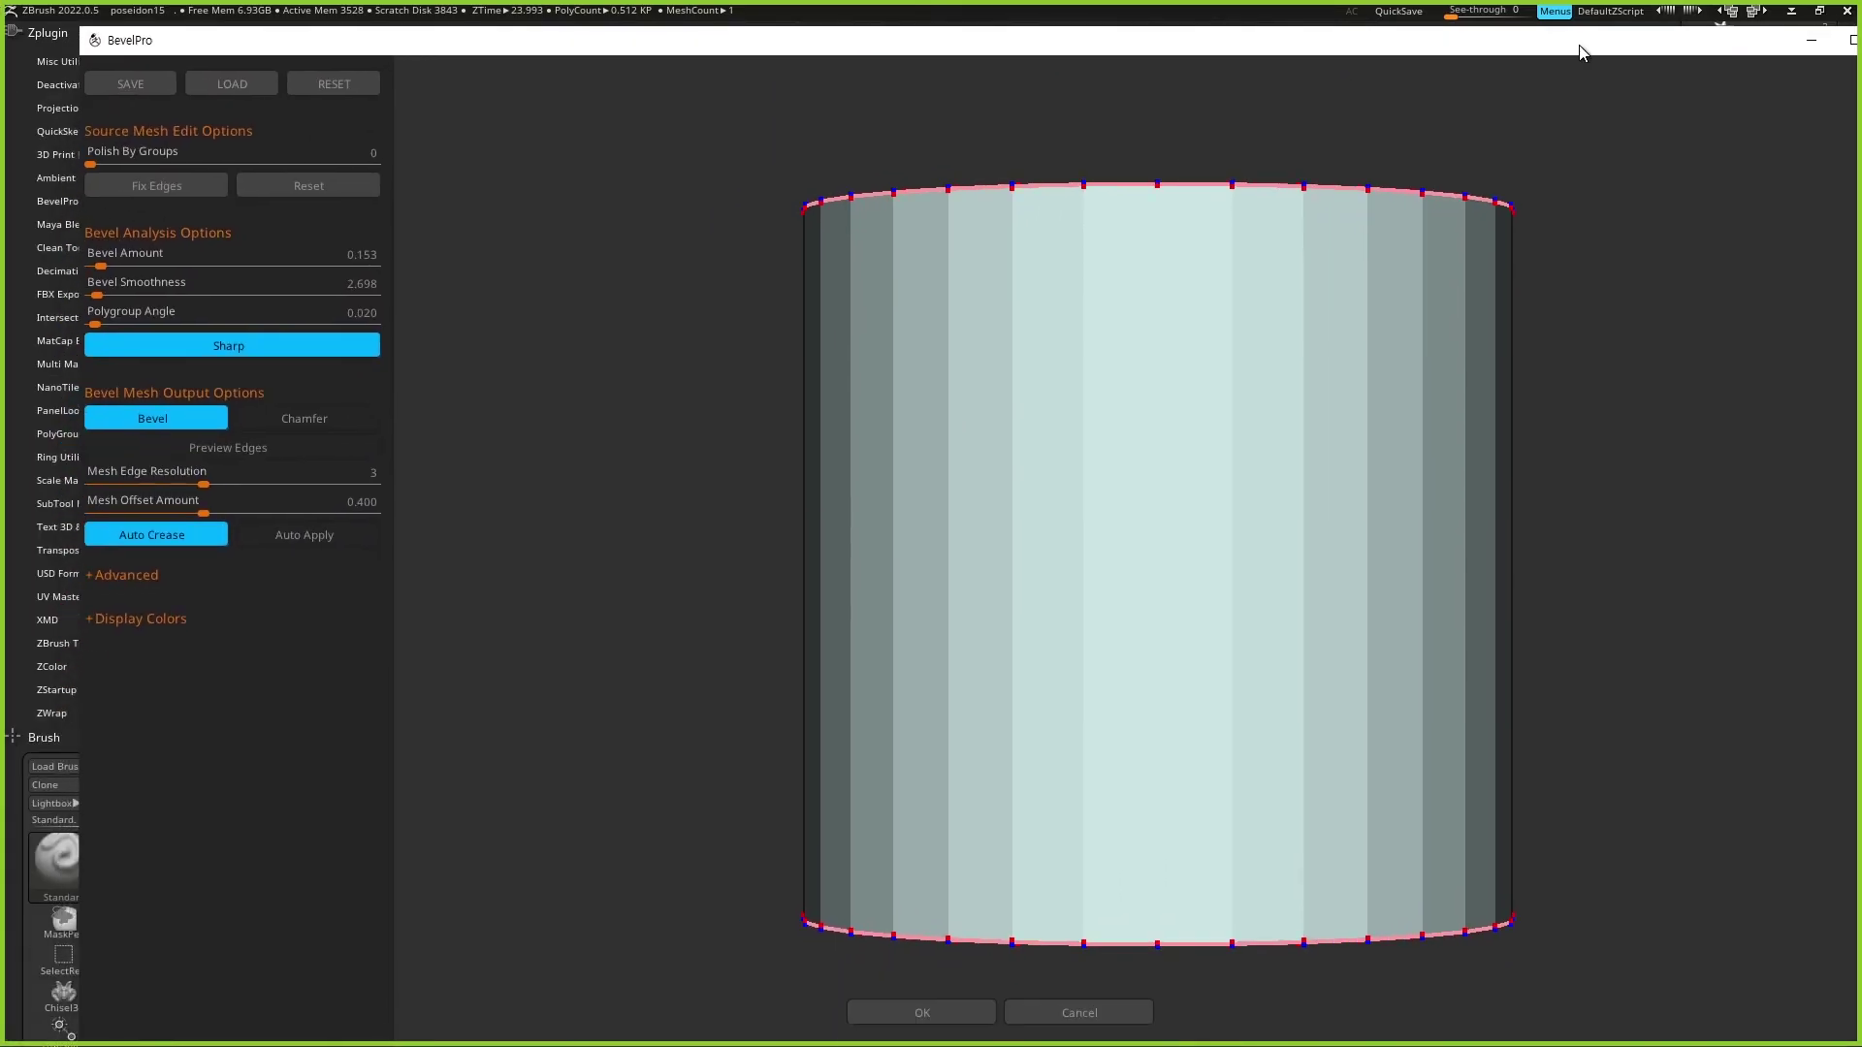
drag(1497, 130, 1662, 459)
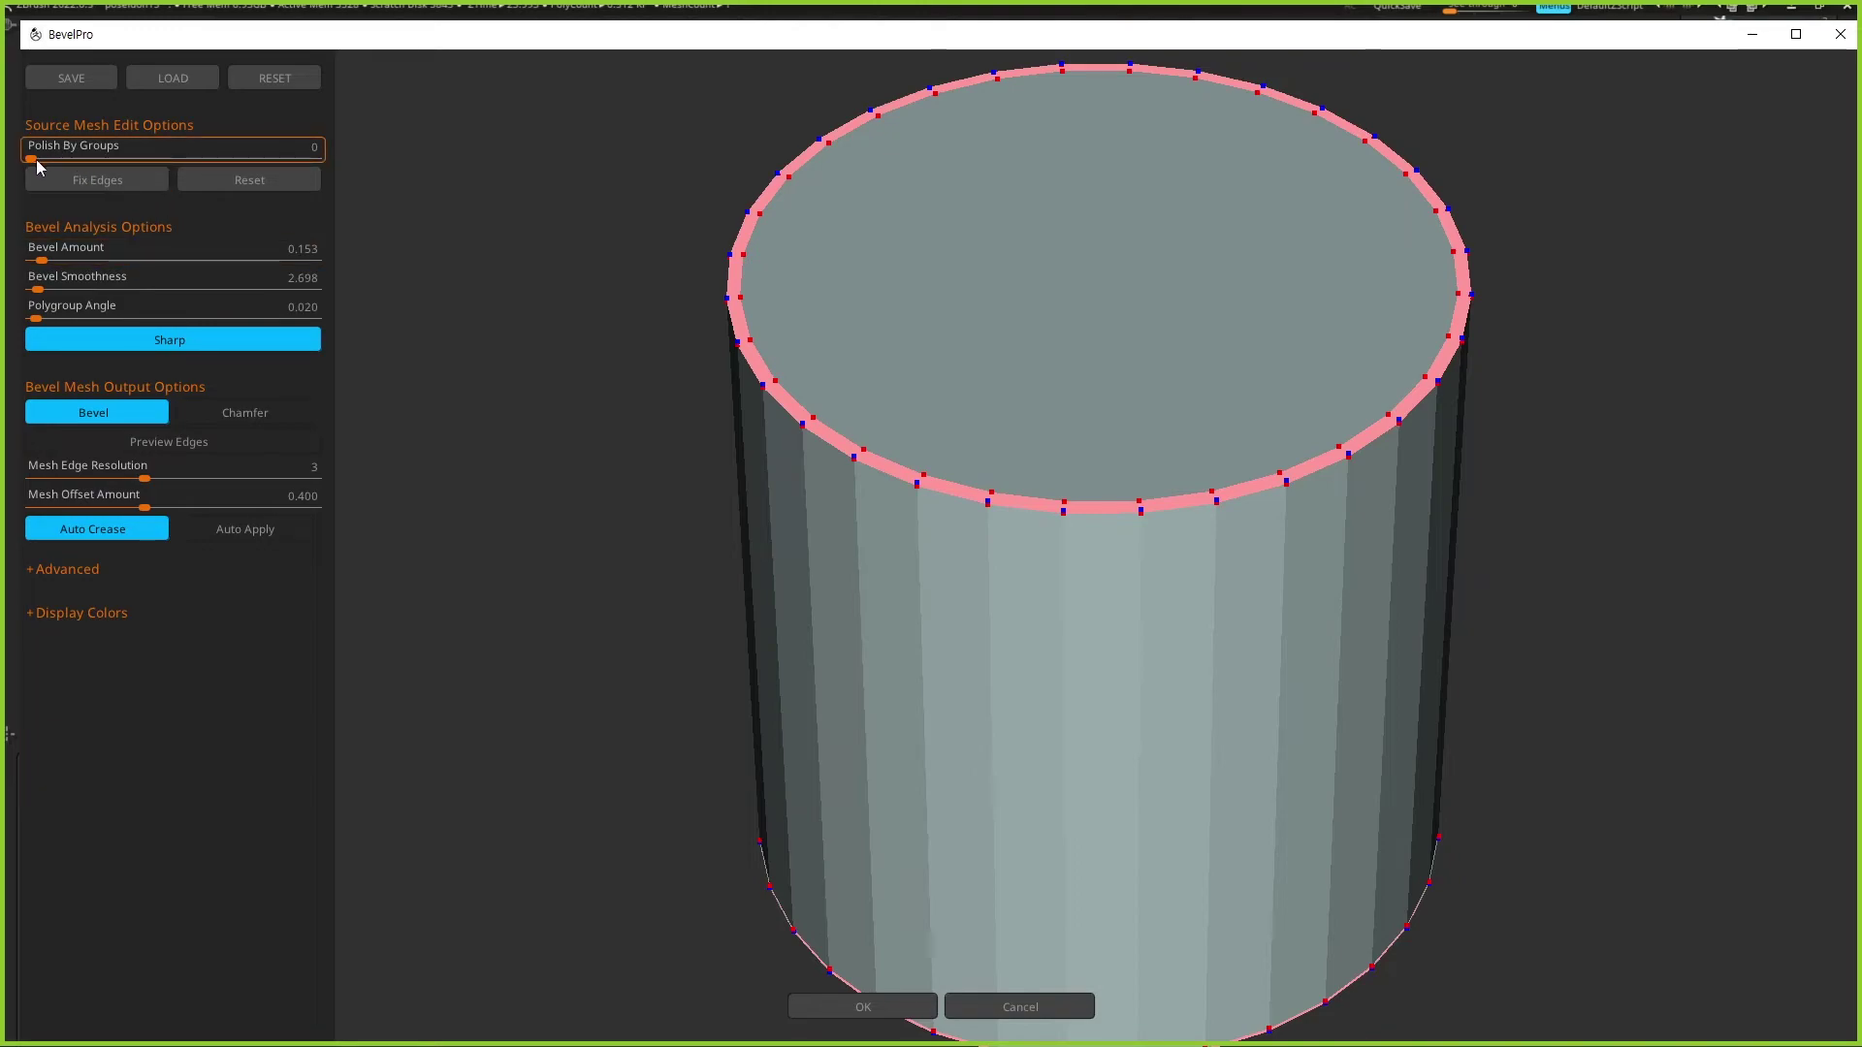
drag(39, 160, 60, 167)
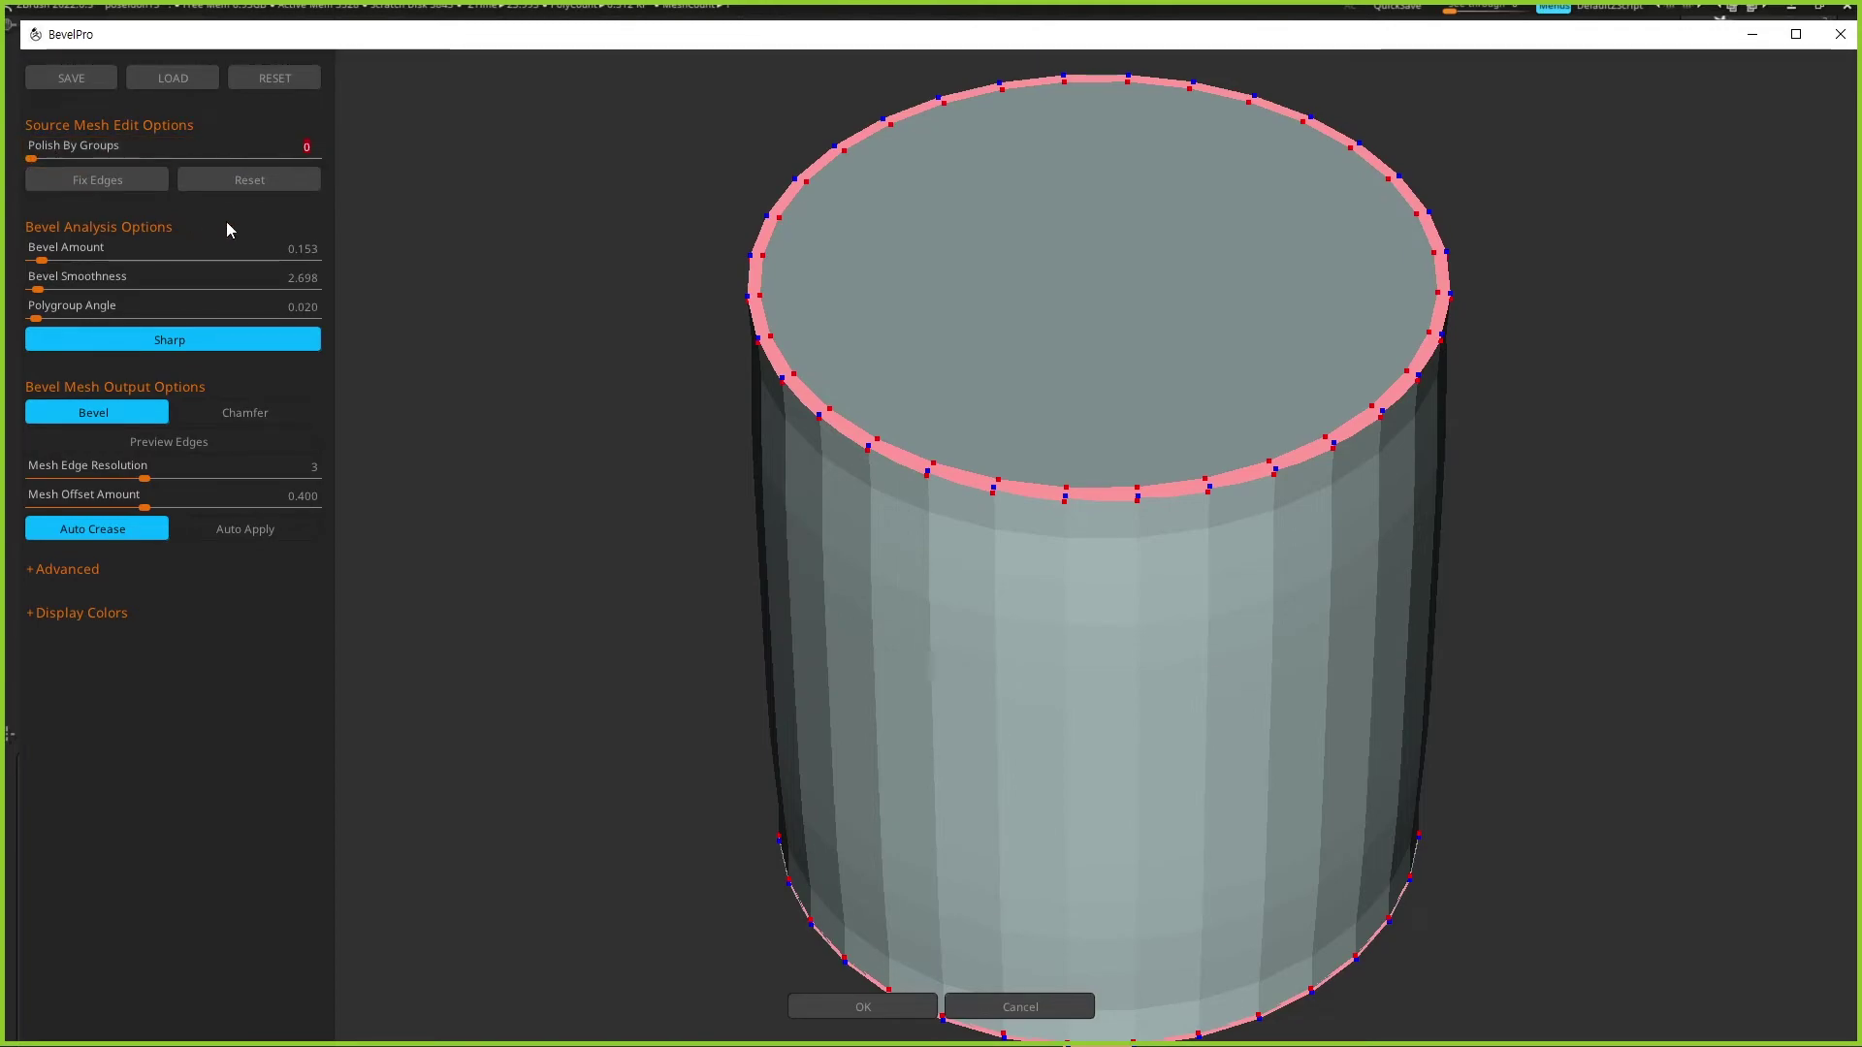
drag(44, 261, 64, 261)
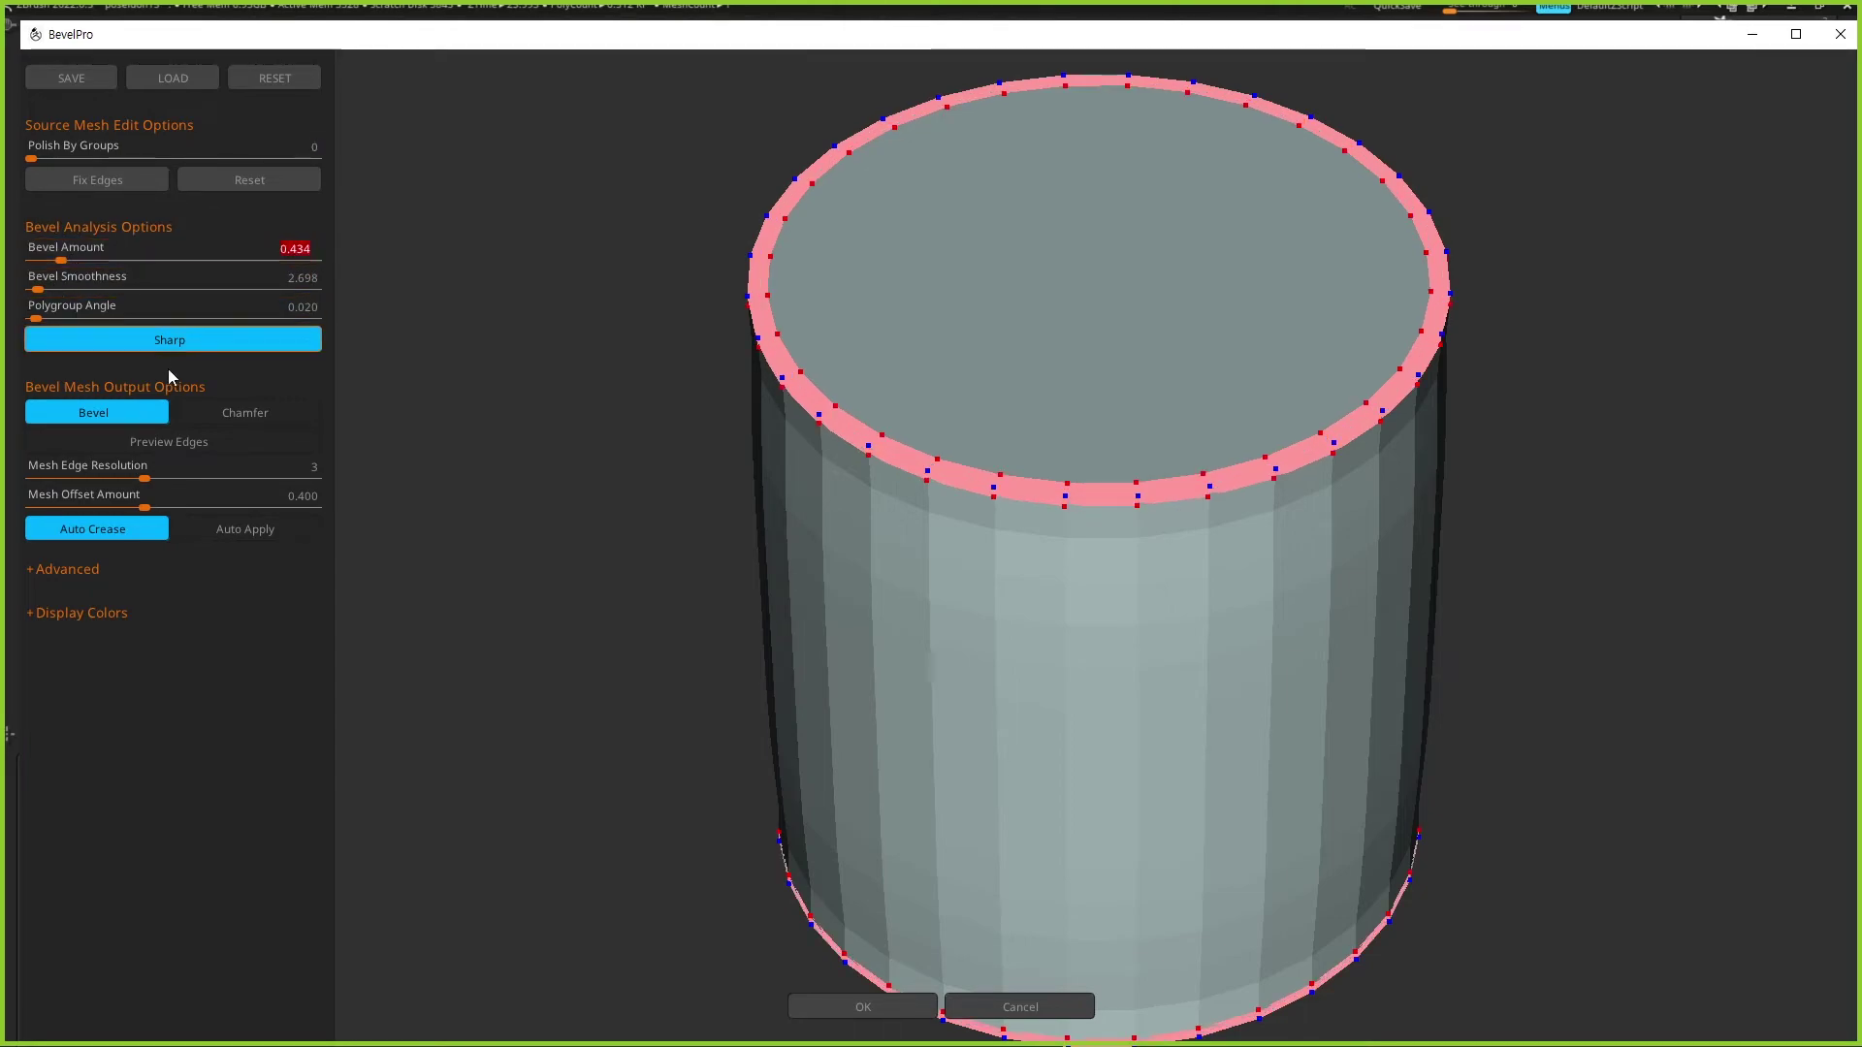
click(216, 535)
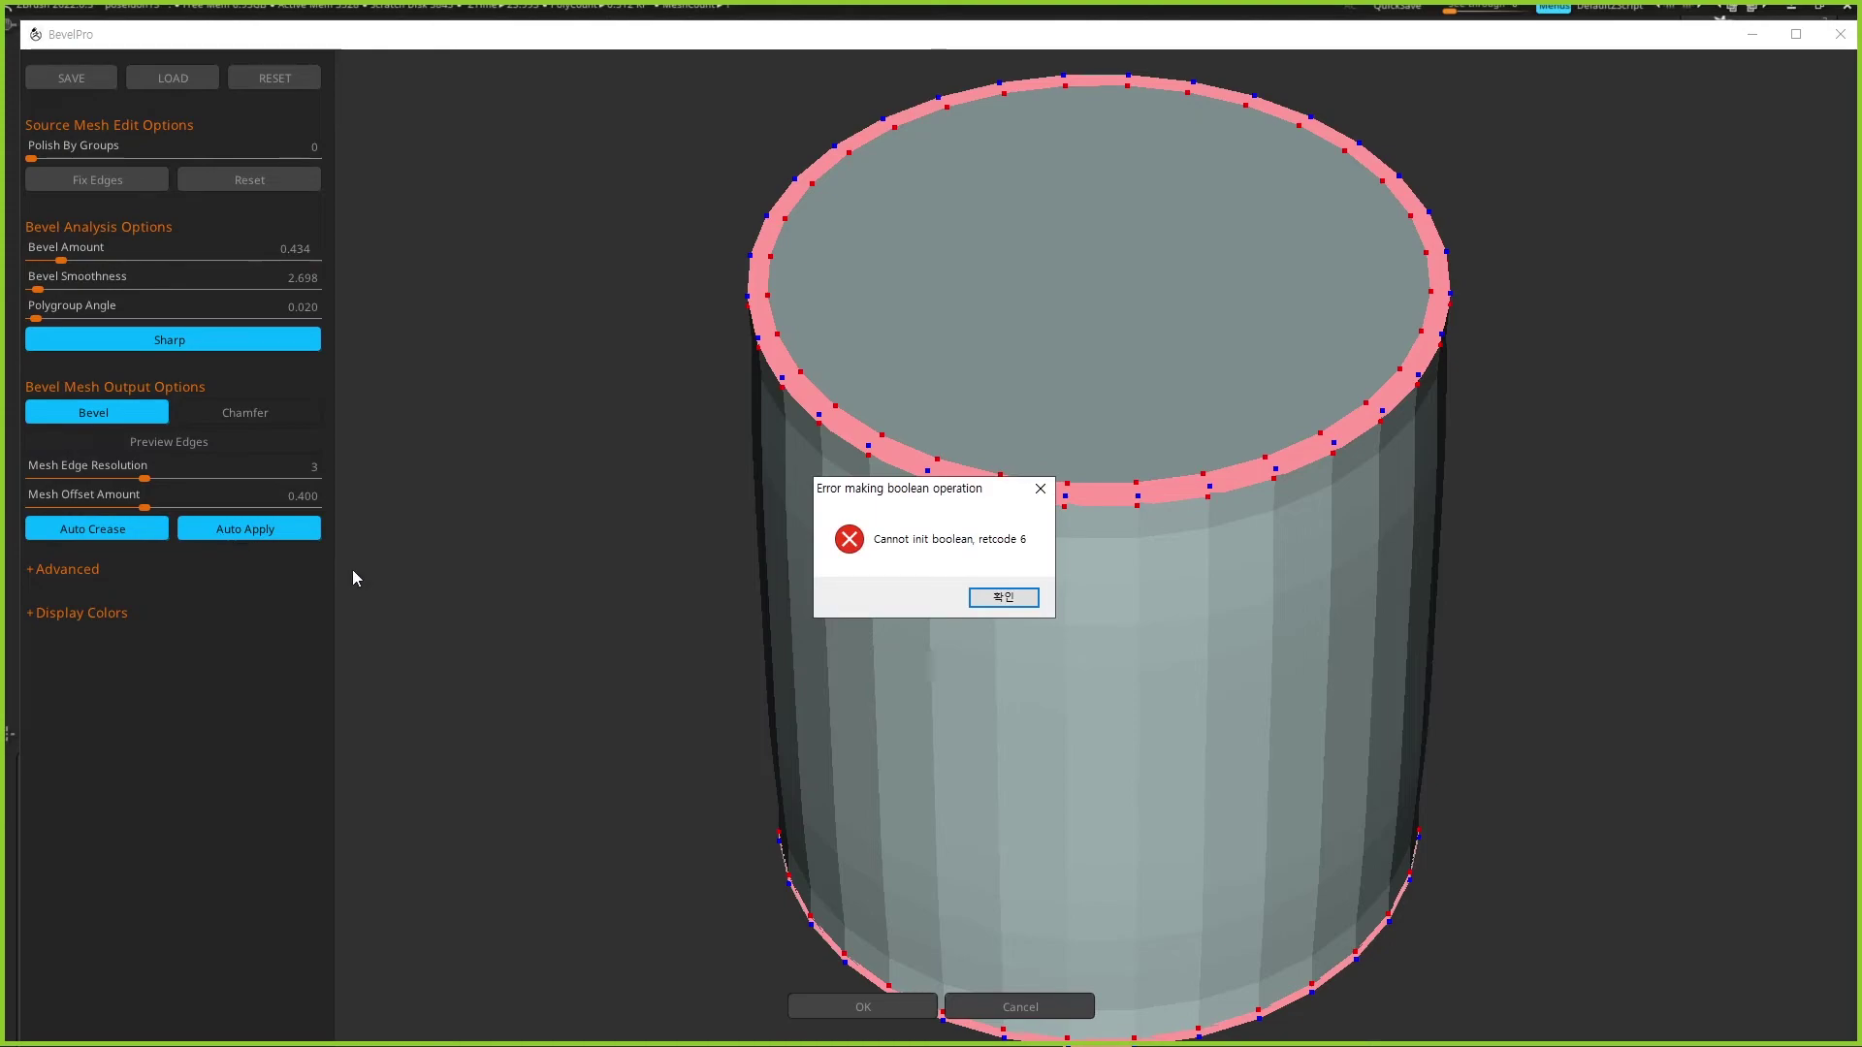
click(975, 600)
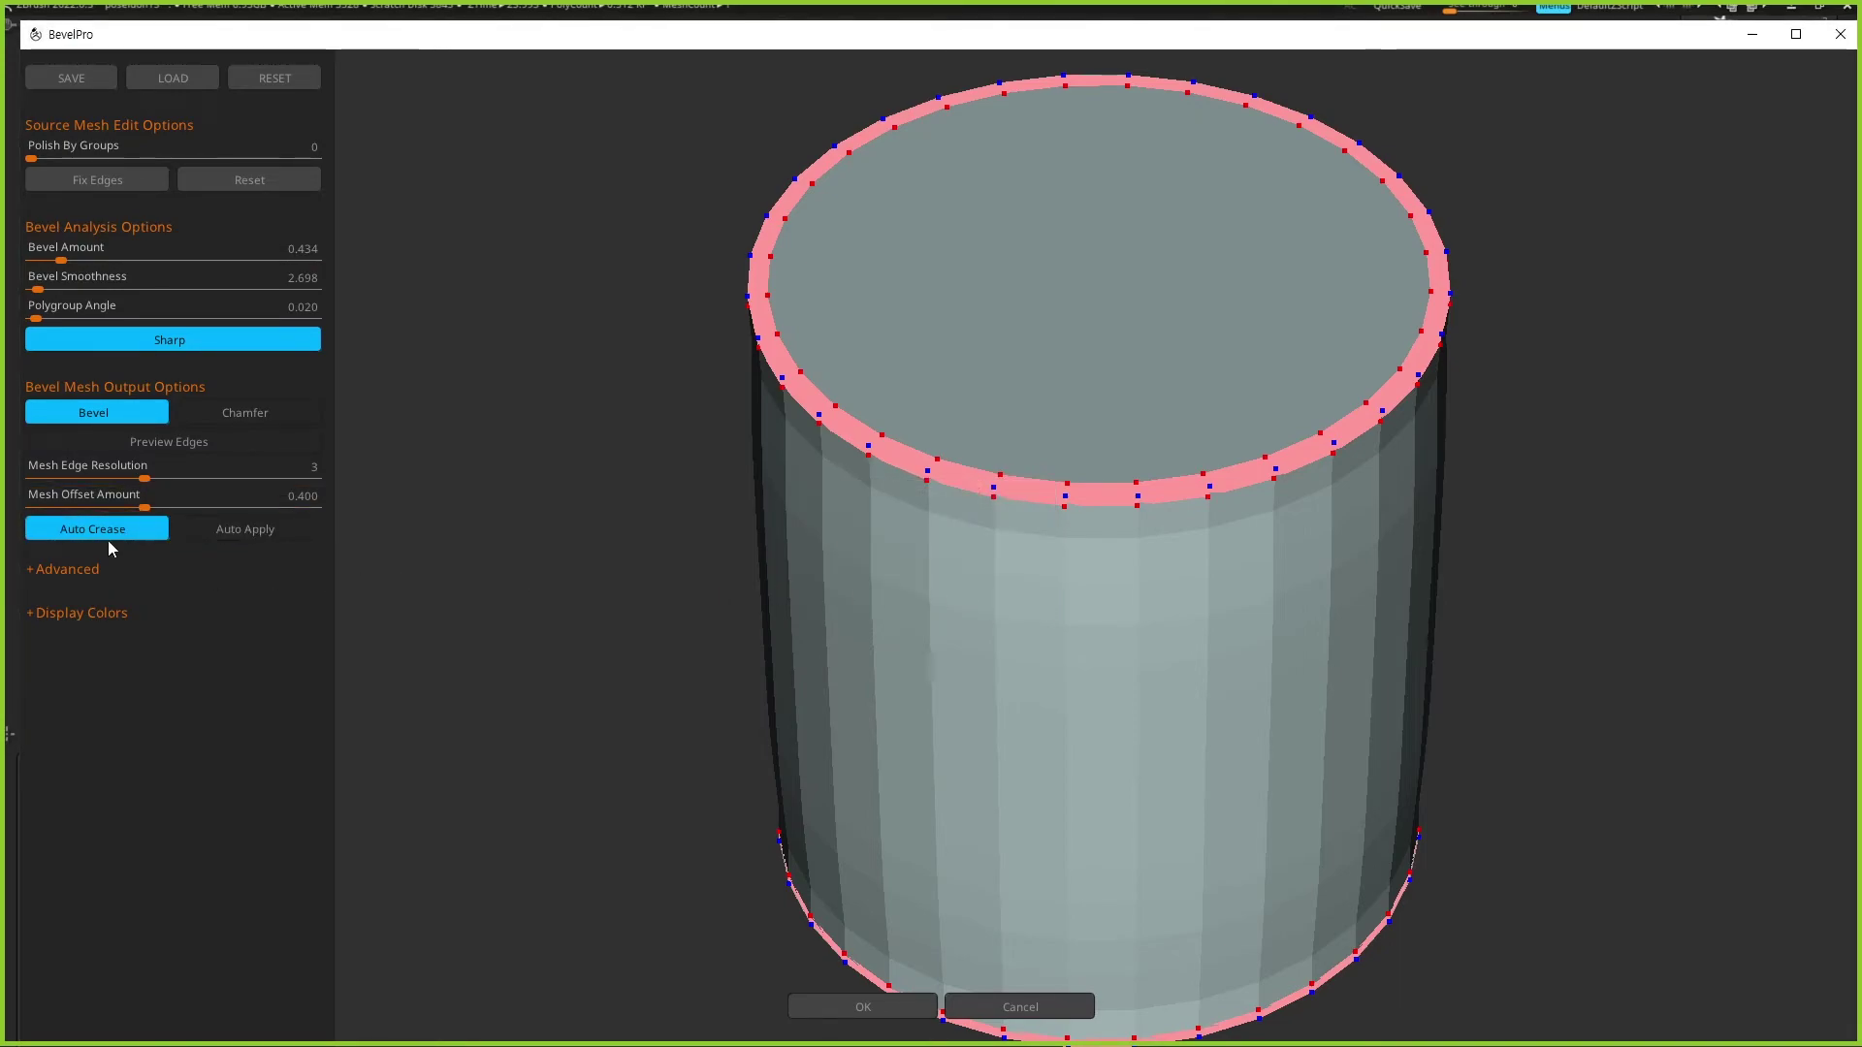
click(229, 415)
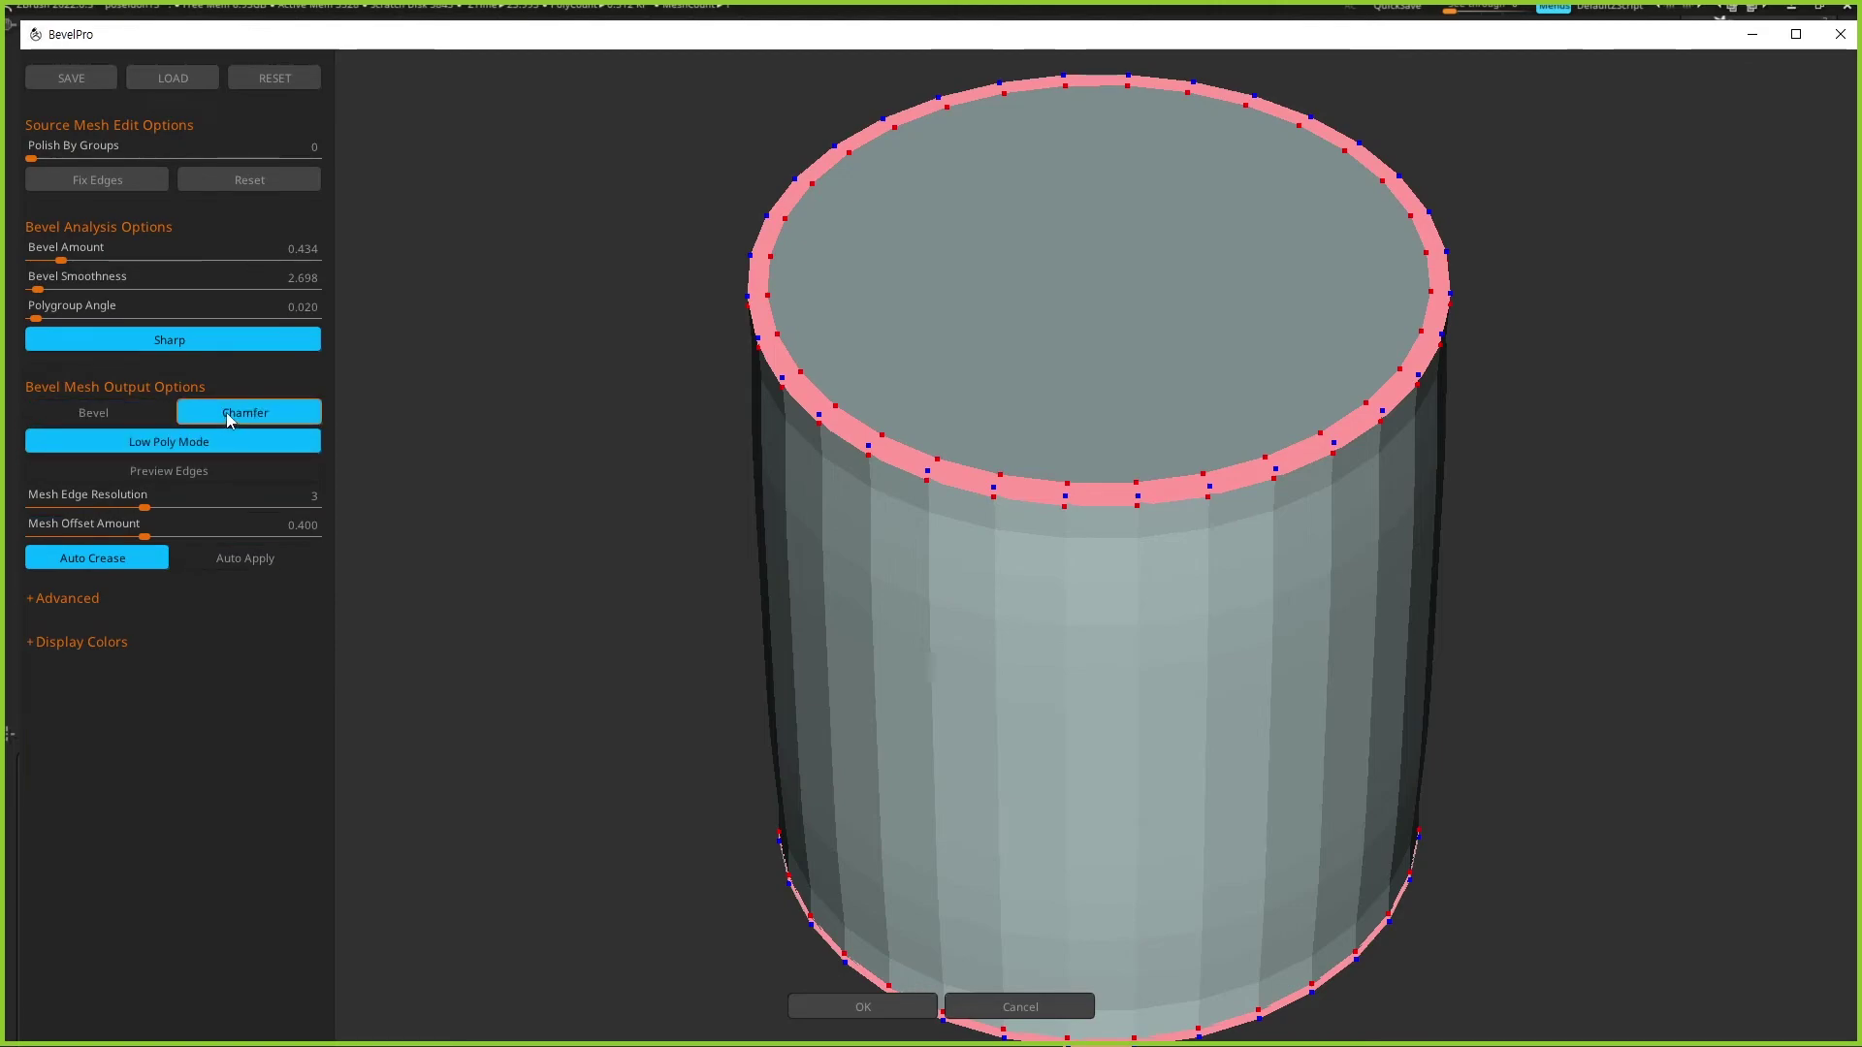
click(144, 415)
click(144, 417)
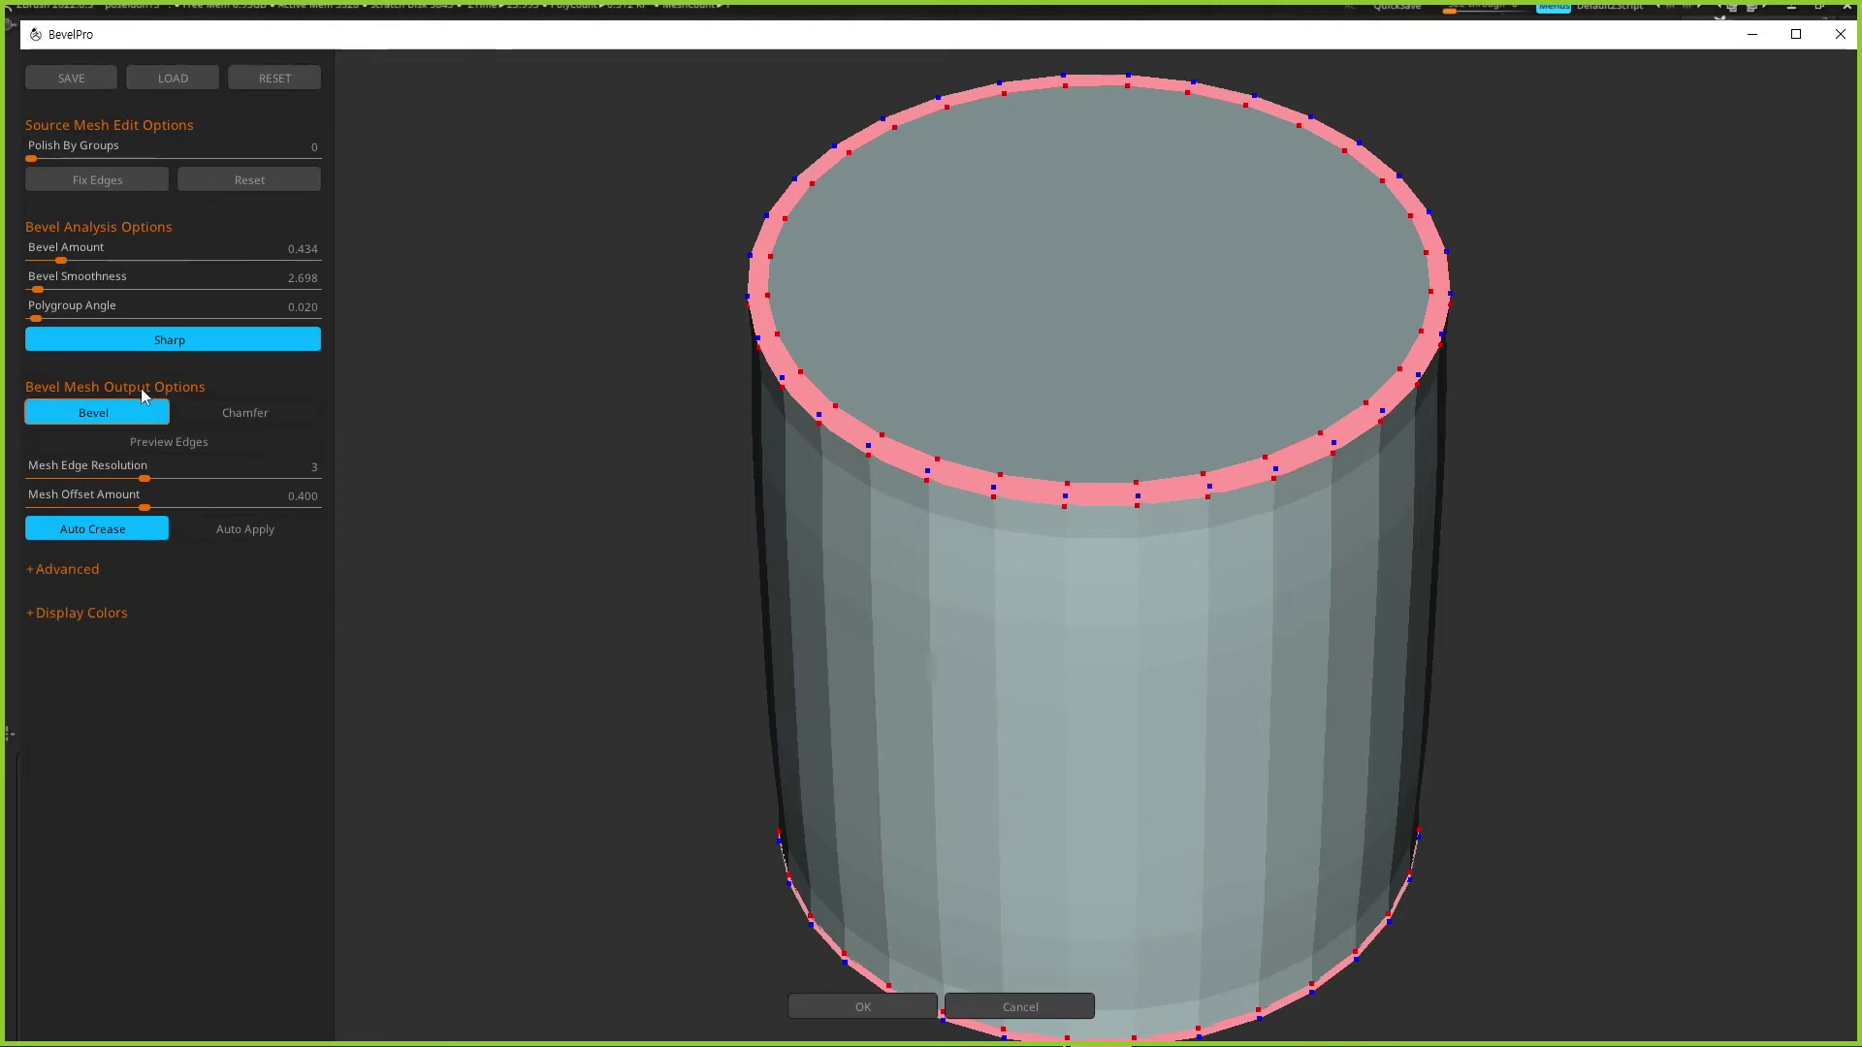
drag(43, 291, 62, 293)
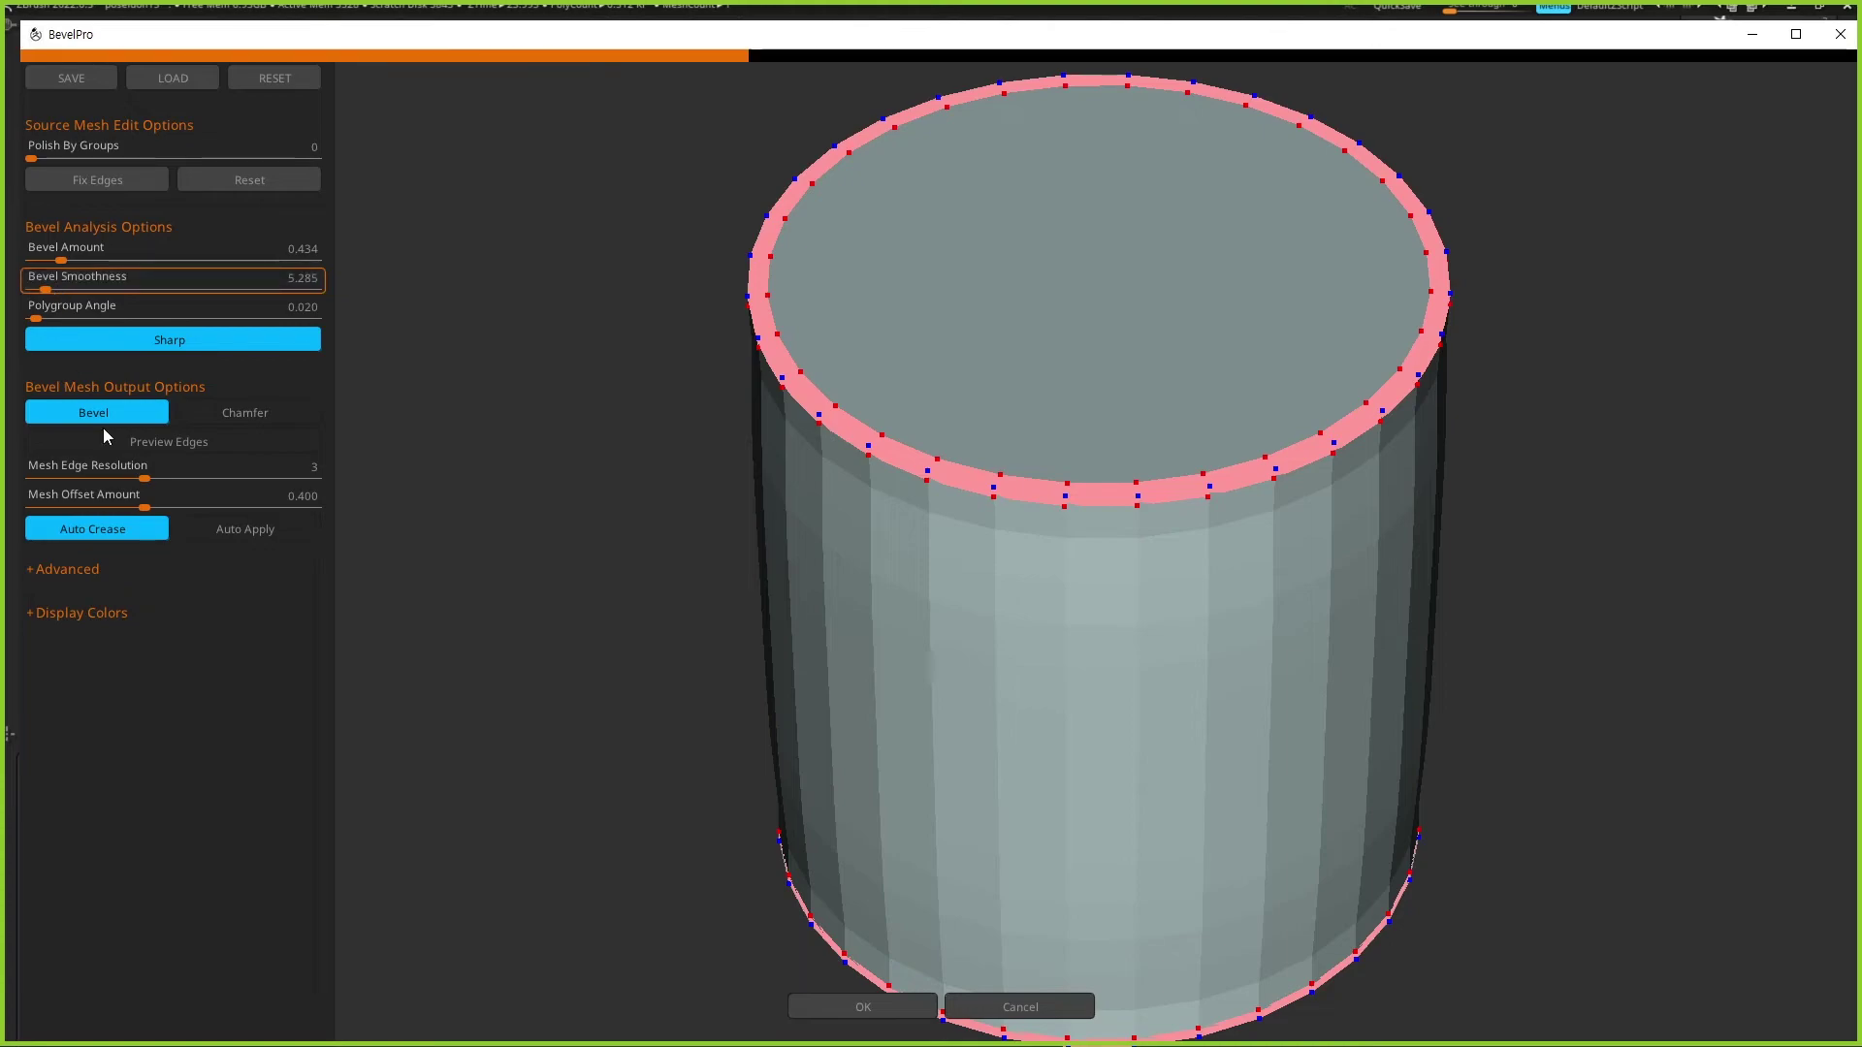
click(110, 613)
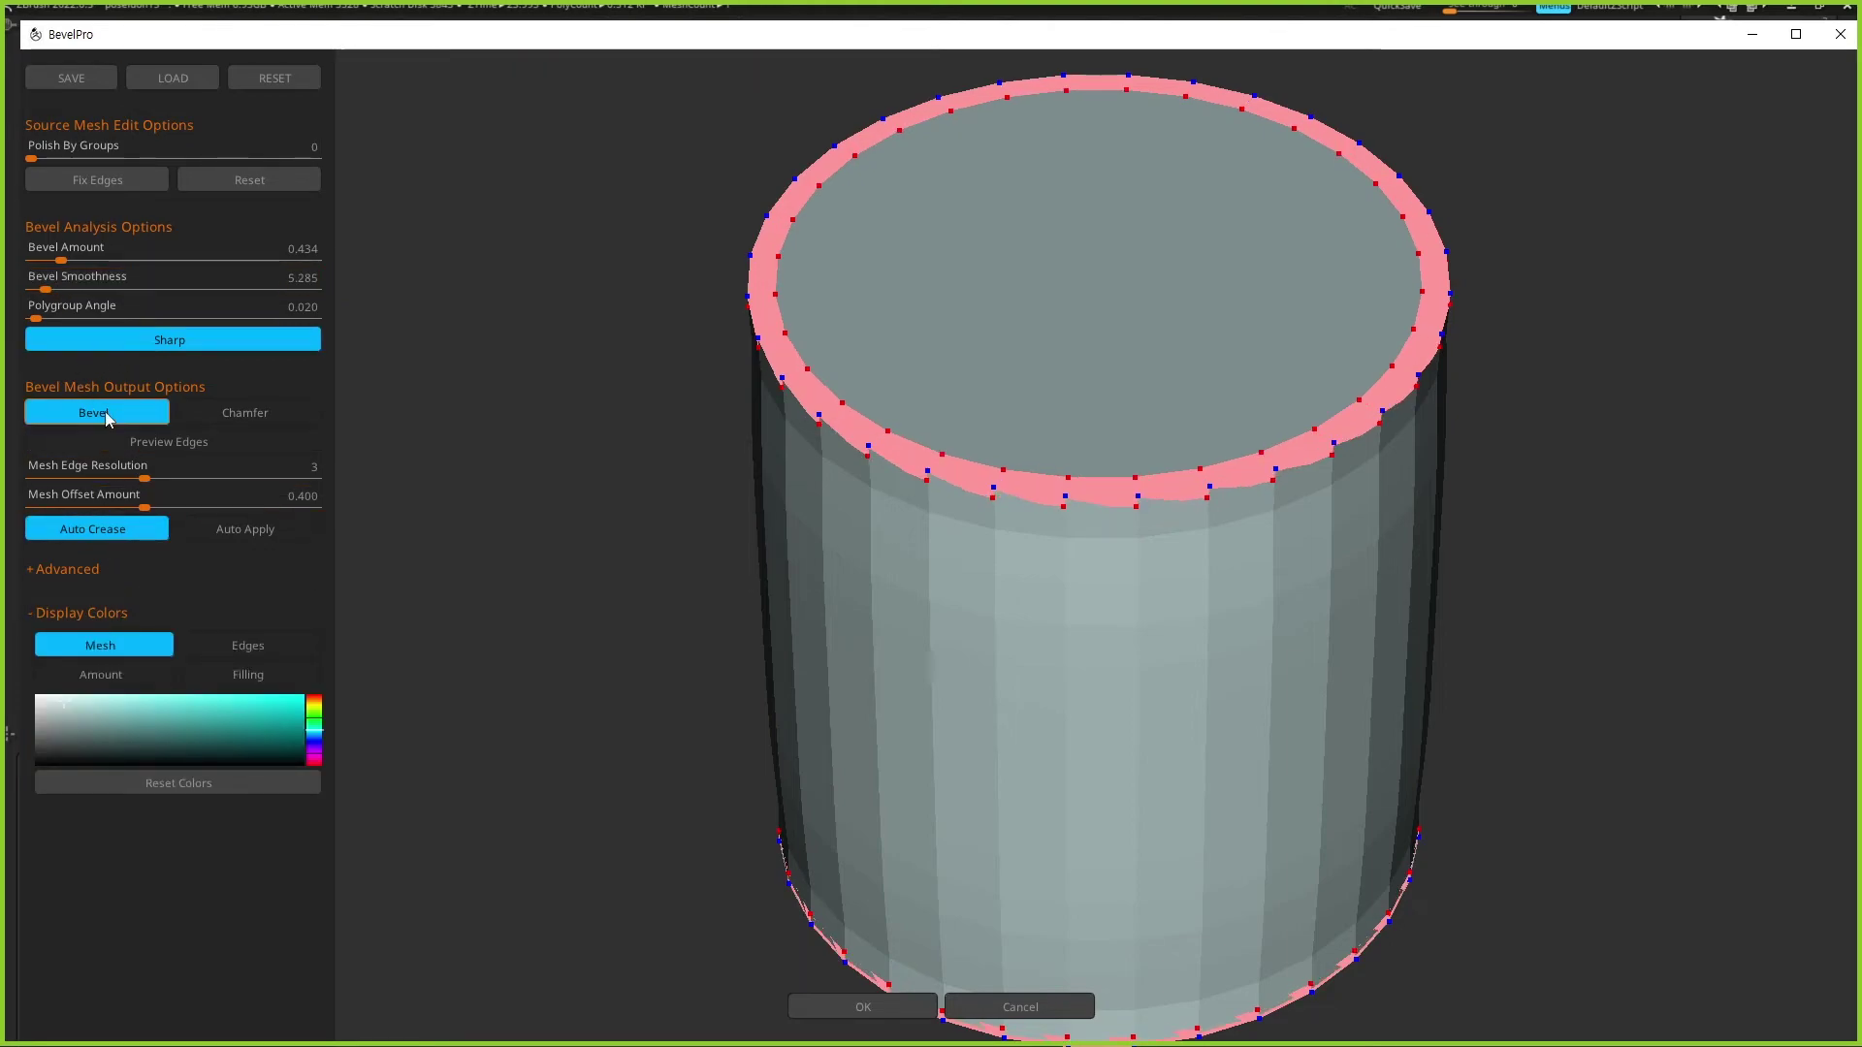
mouse_move(141, 482)
mouse_down()
mouse_move(136, 511)
mouse_move(43, 482)
mouse_up()
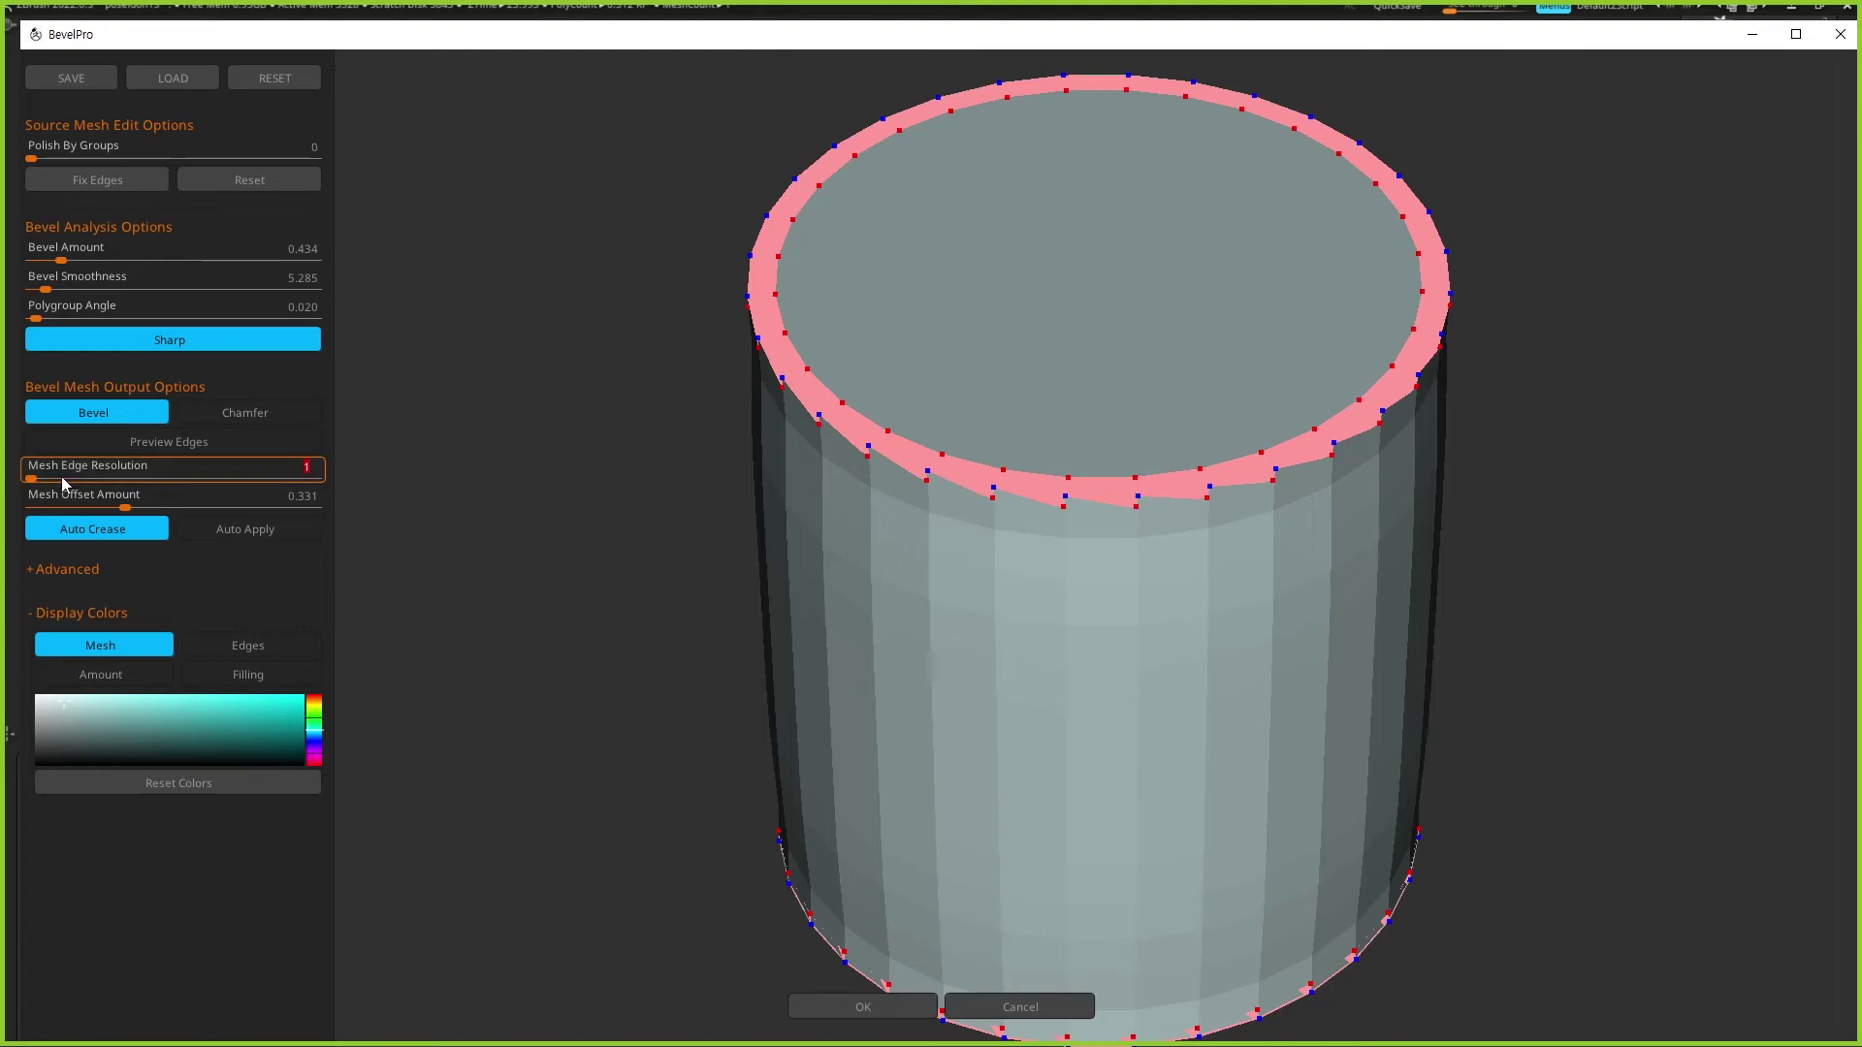
mouse_move(66, 480)
mouse_down()
mouse_move(246, 485)
mouse_move(125, 482)
mouse_up()
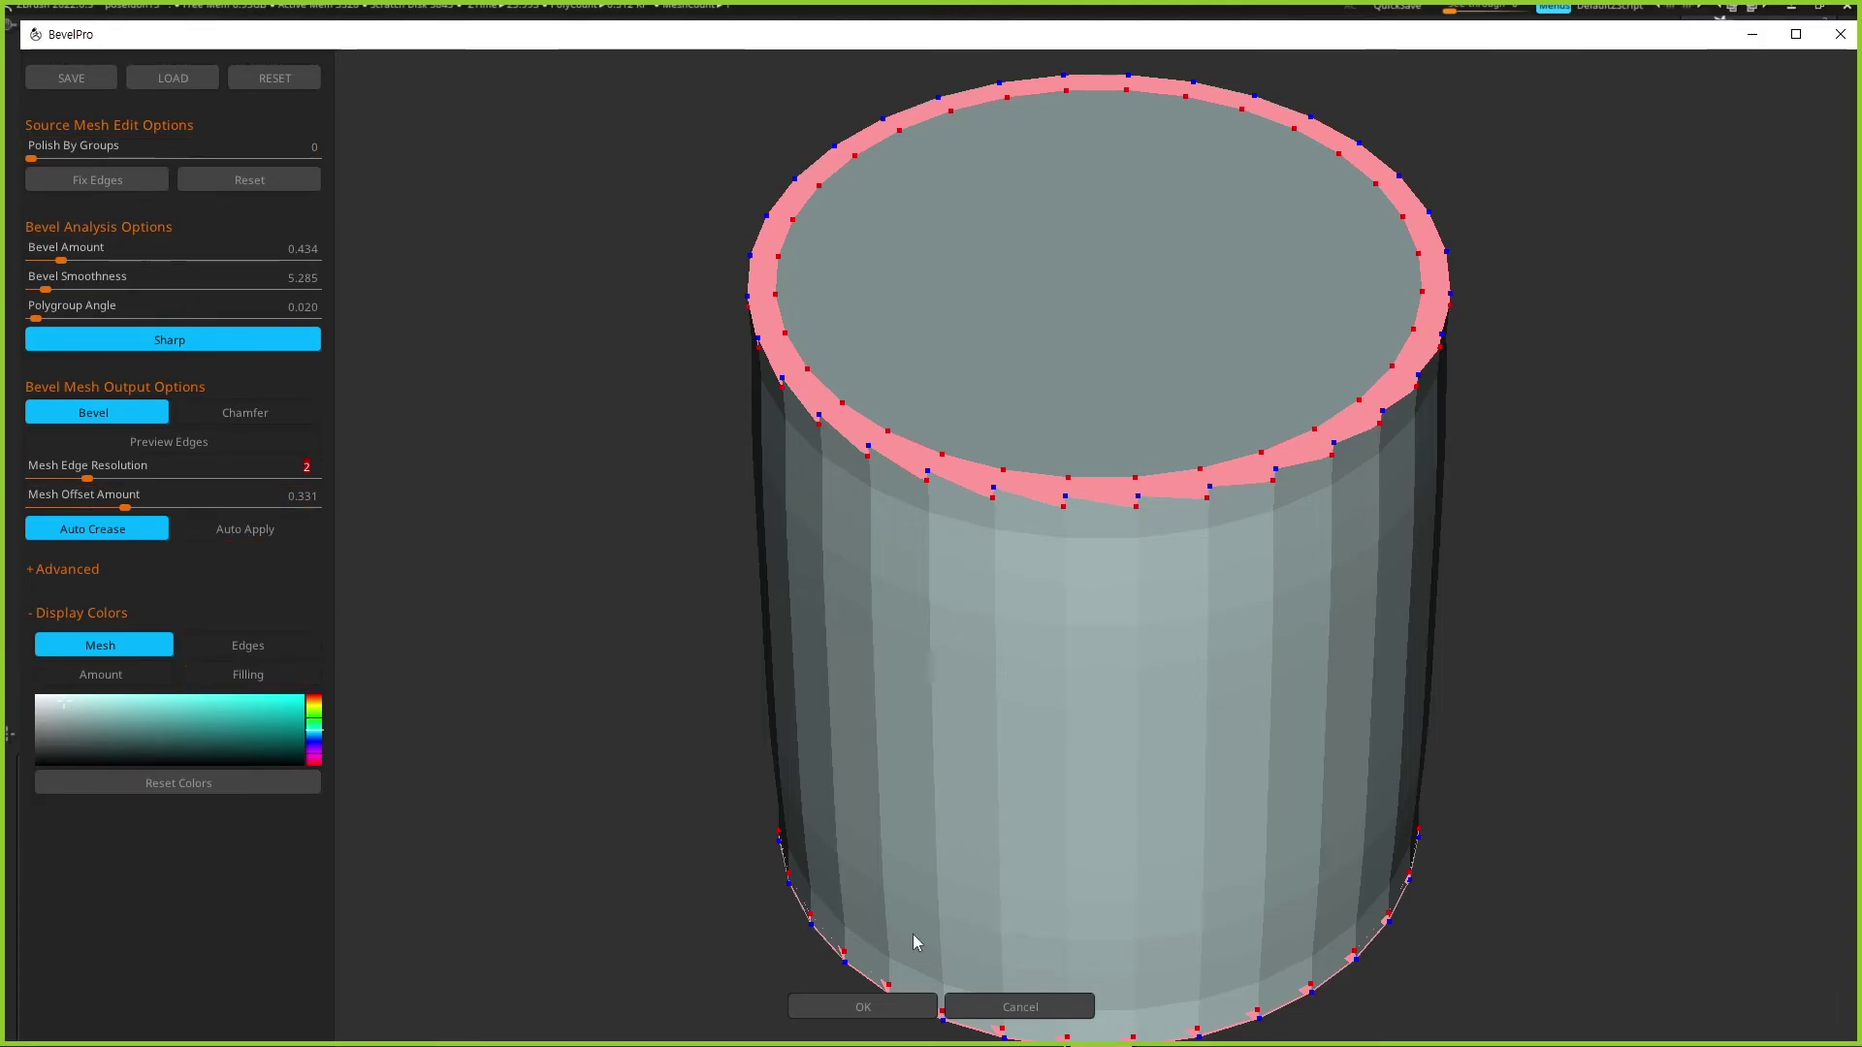
click(885, 1004)
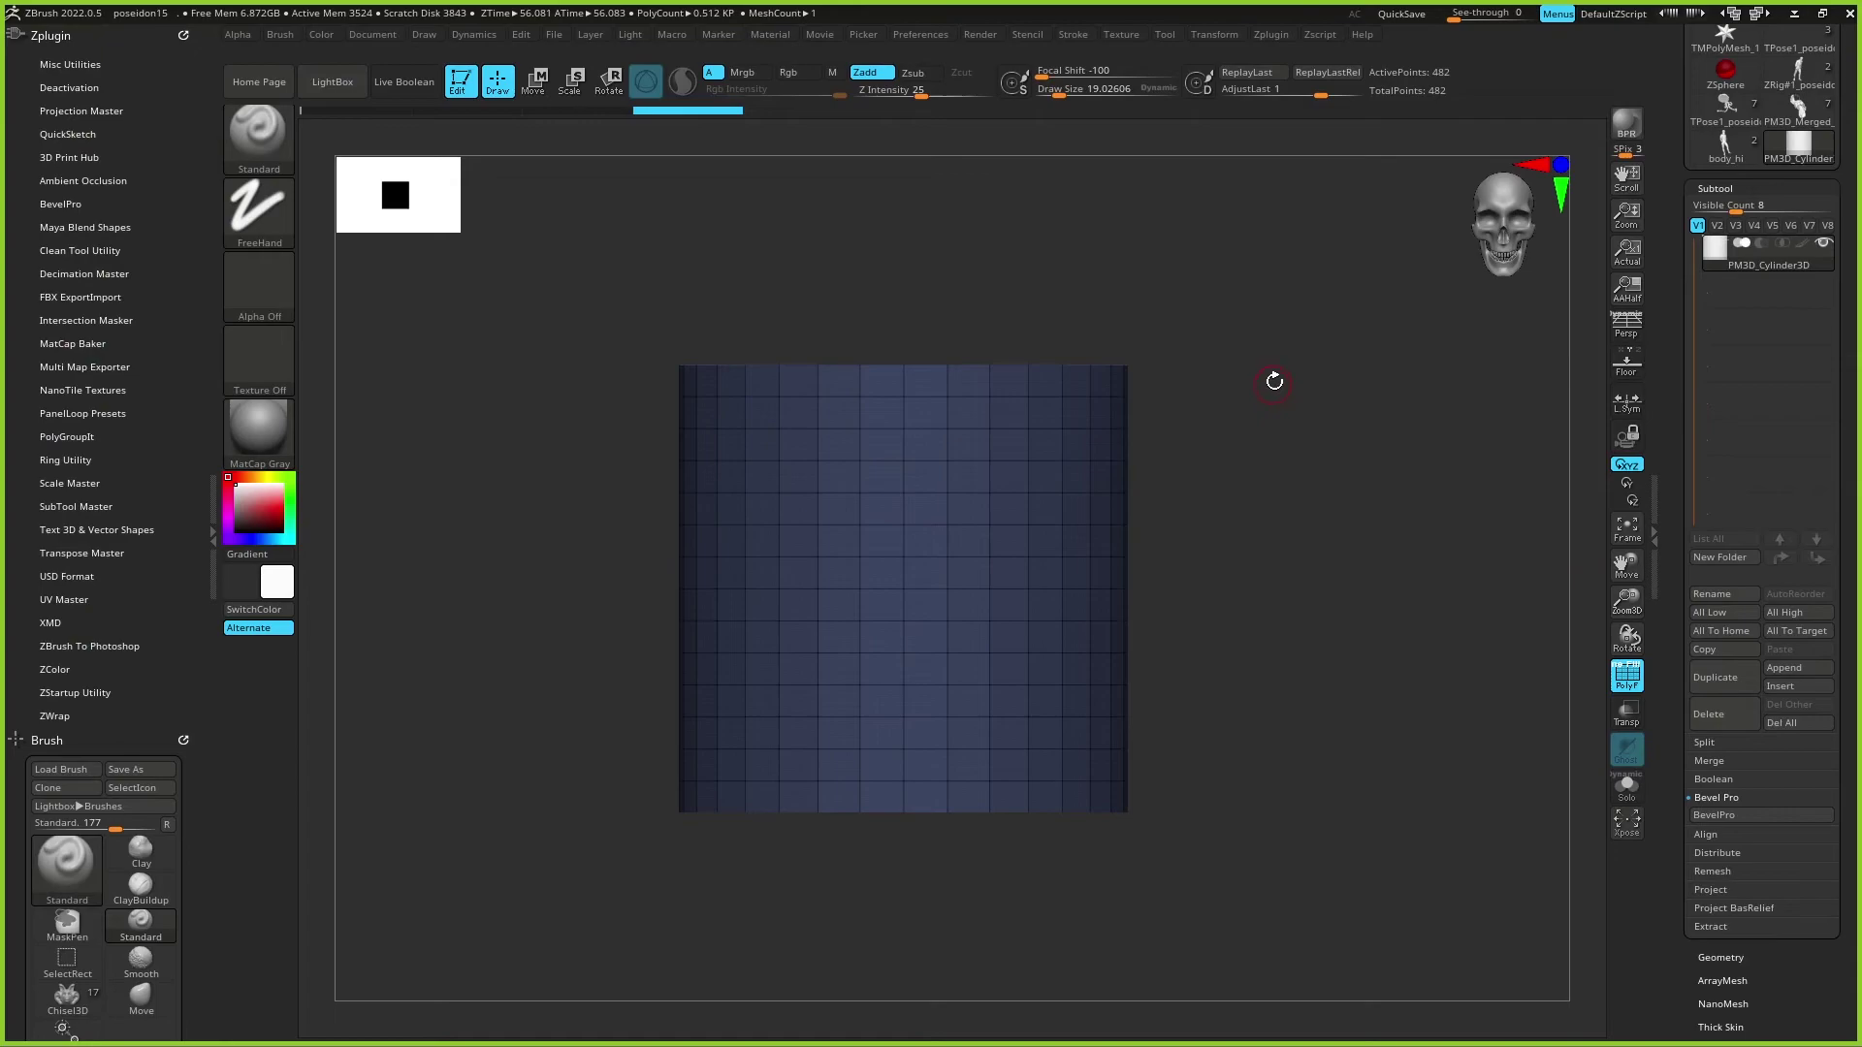
Step: Isolate and unhide the cylinder's top cap, then reload the cylinder into BevelPro
drag(1271, 382, 1285, 470)
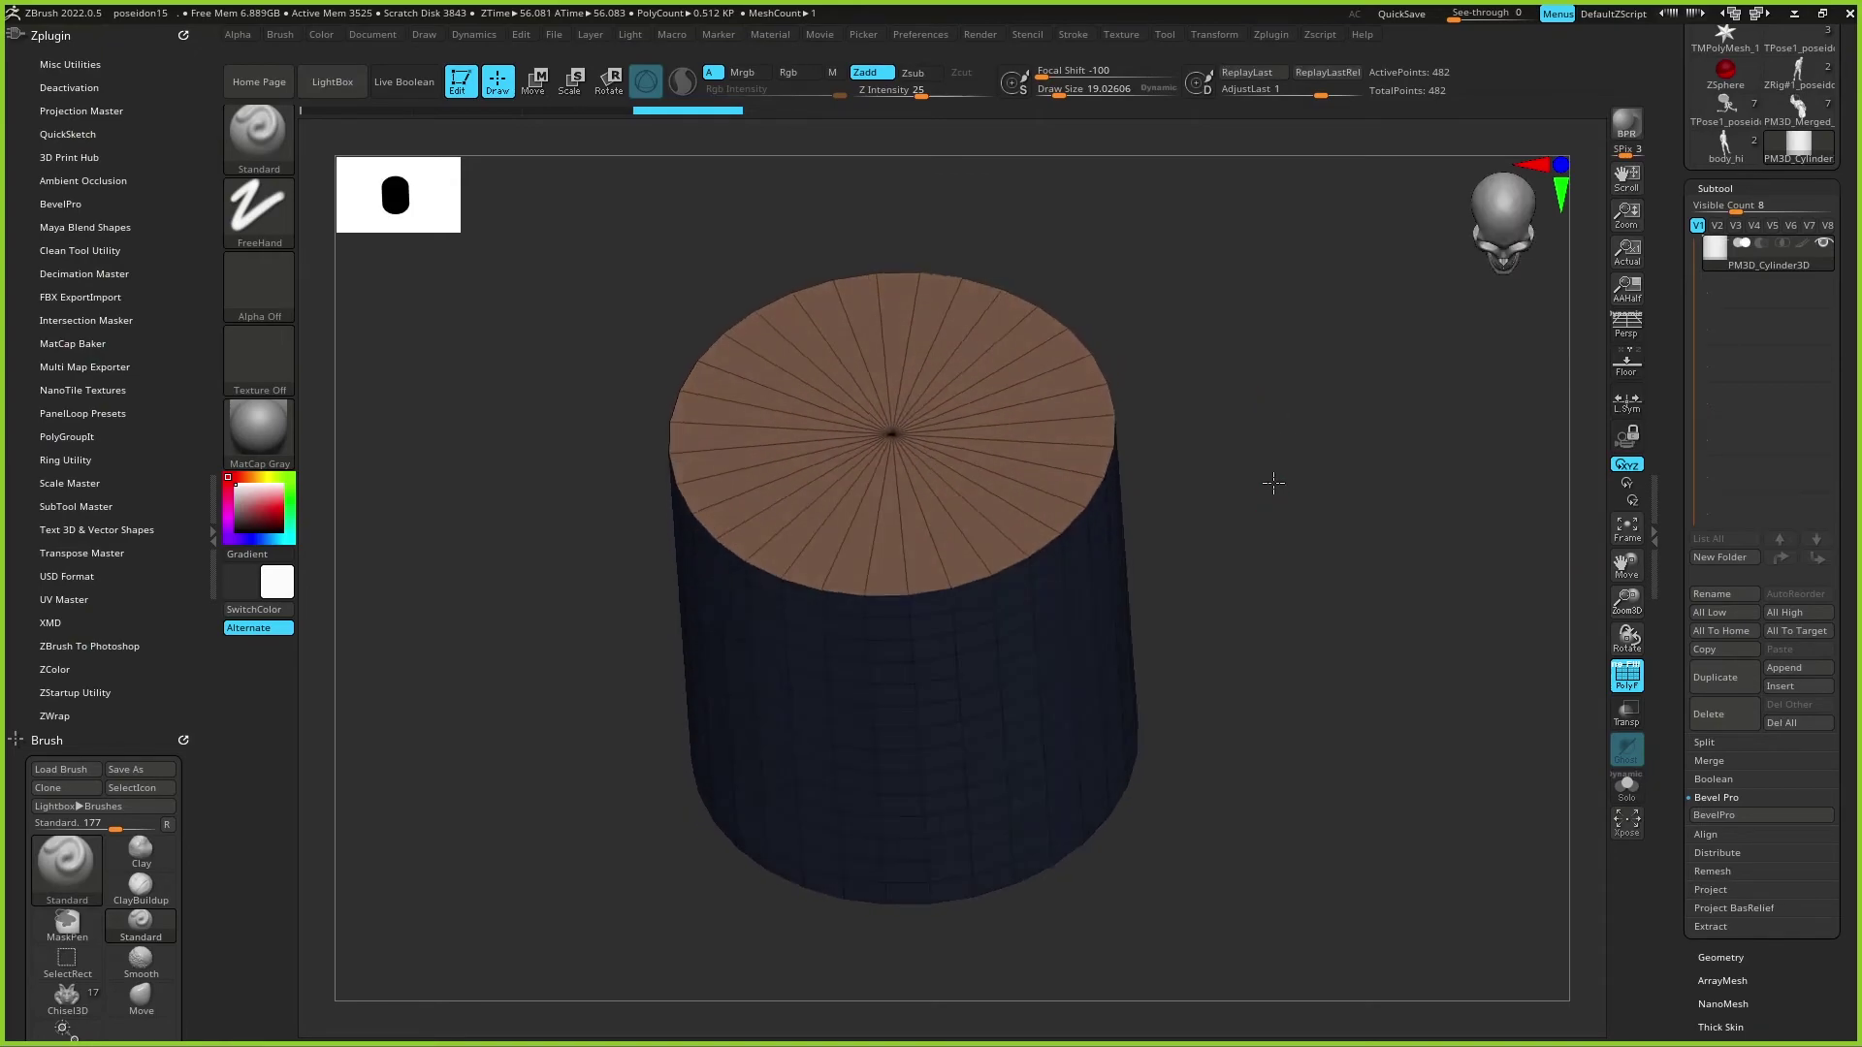
ctrl+shift+click(1285, 470)
key(ctrl+w)
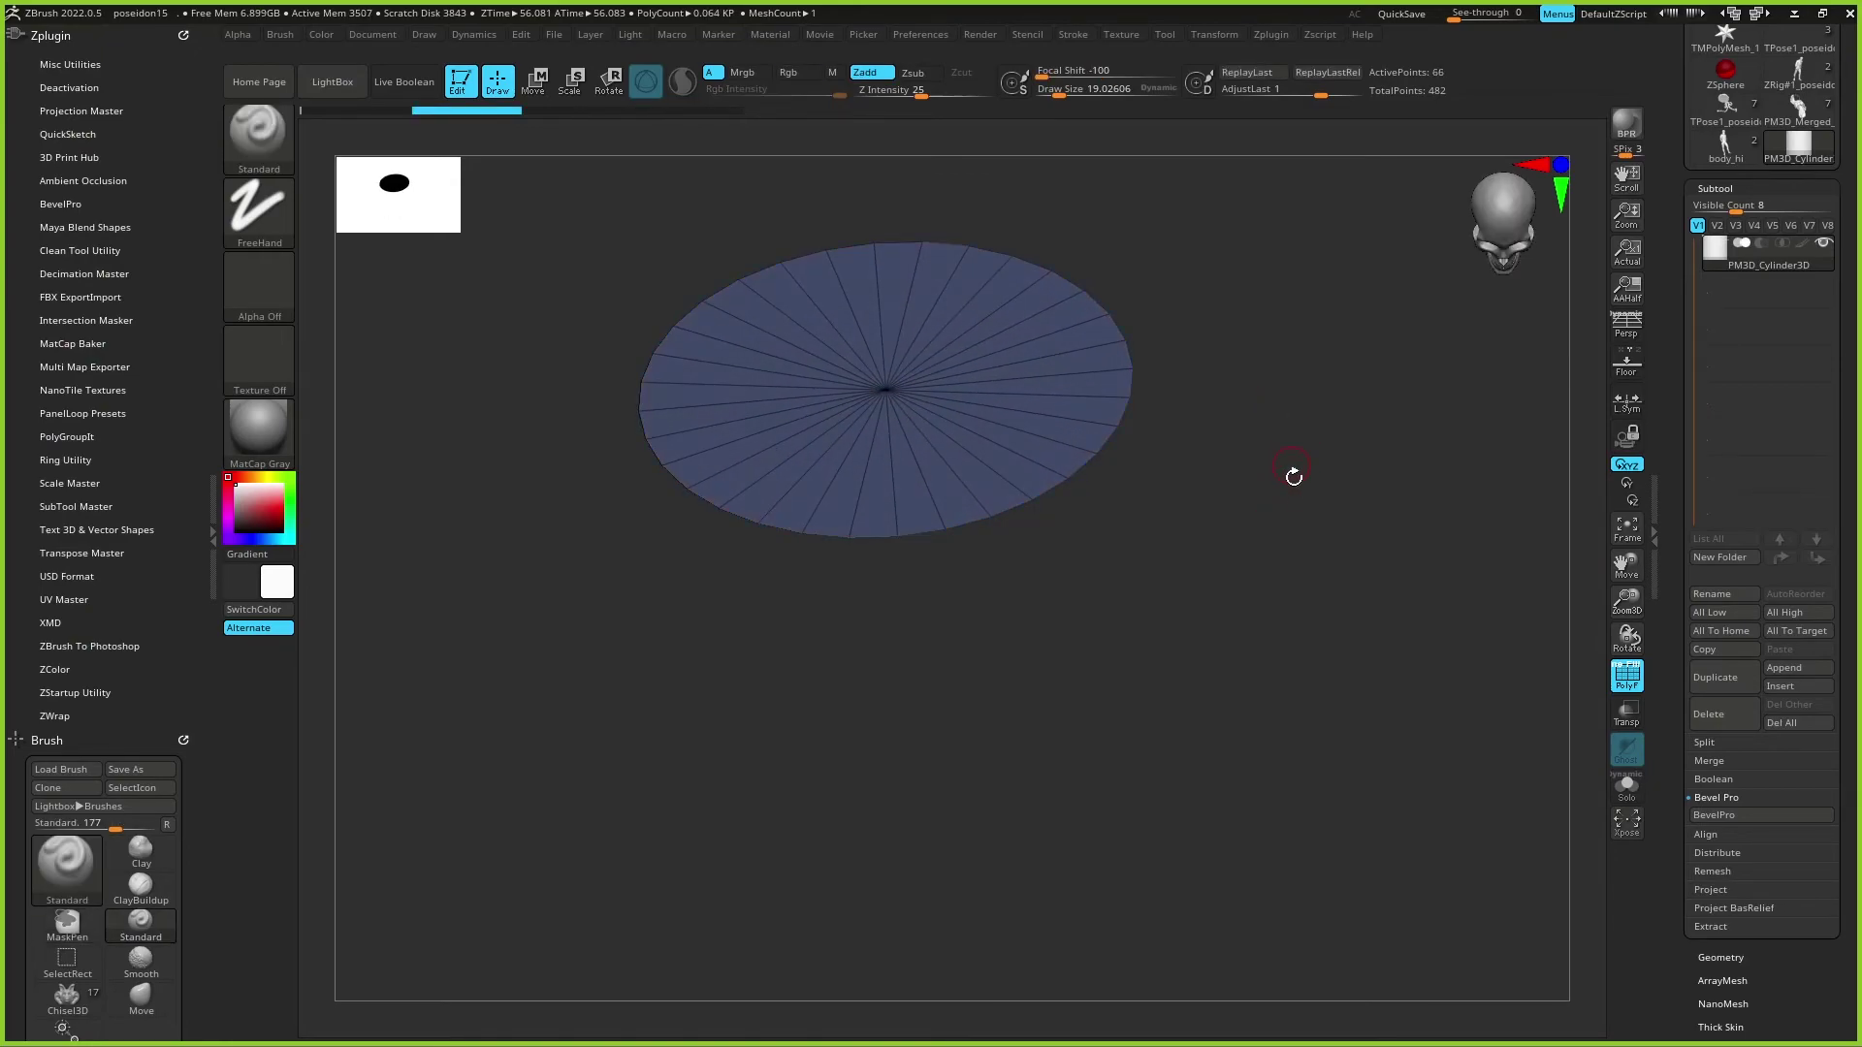
shift+drag(1290, 466, 1310, 429)
ctrl+shift+click(1255, 342)
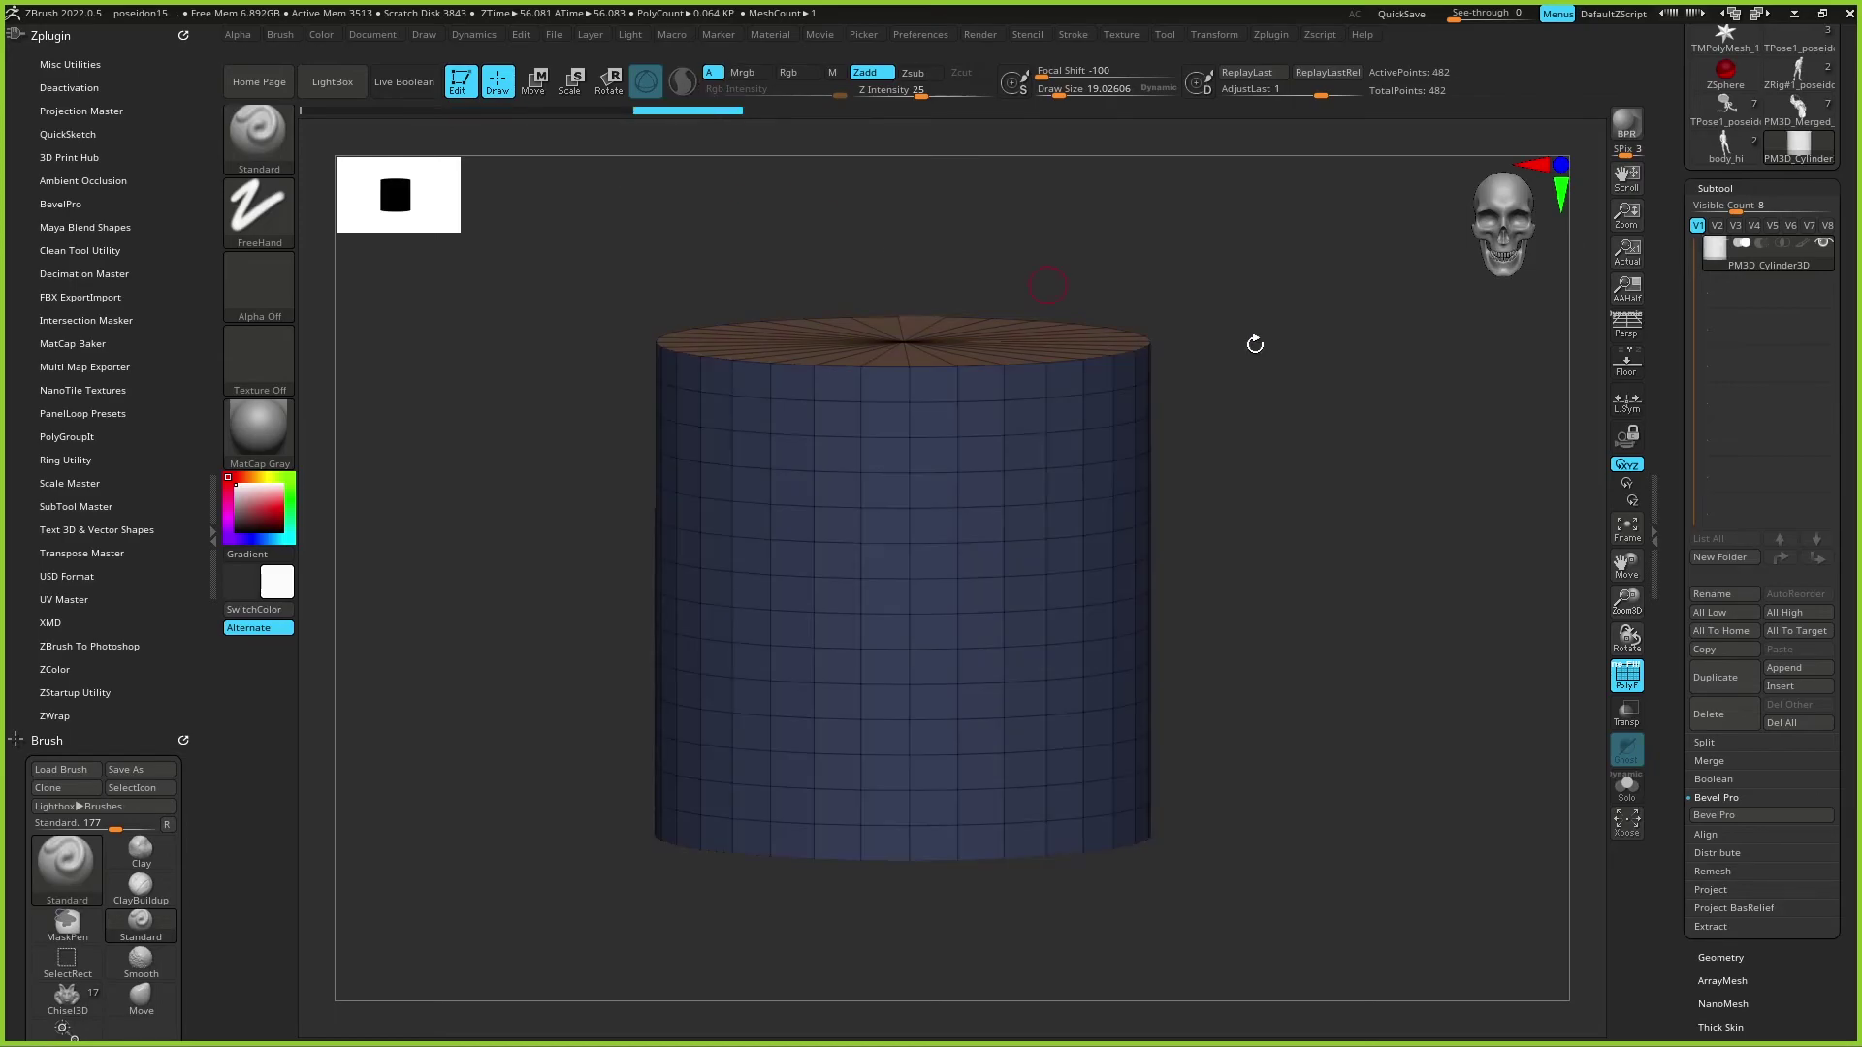
drag(1256, 341, 1322, 325)
click(1715, 815)
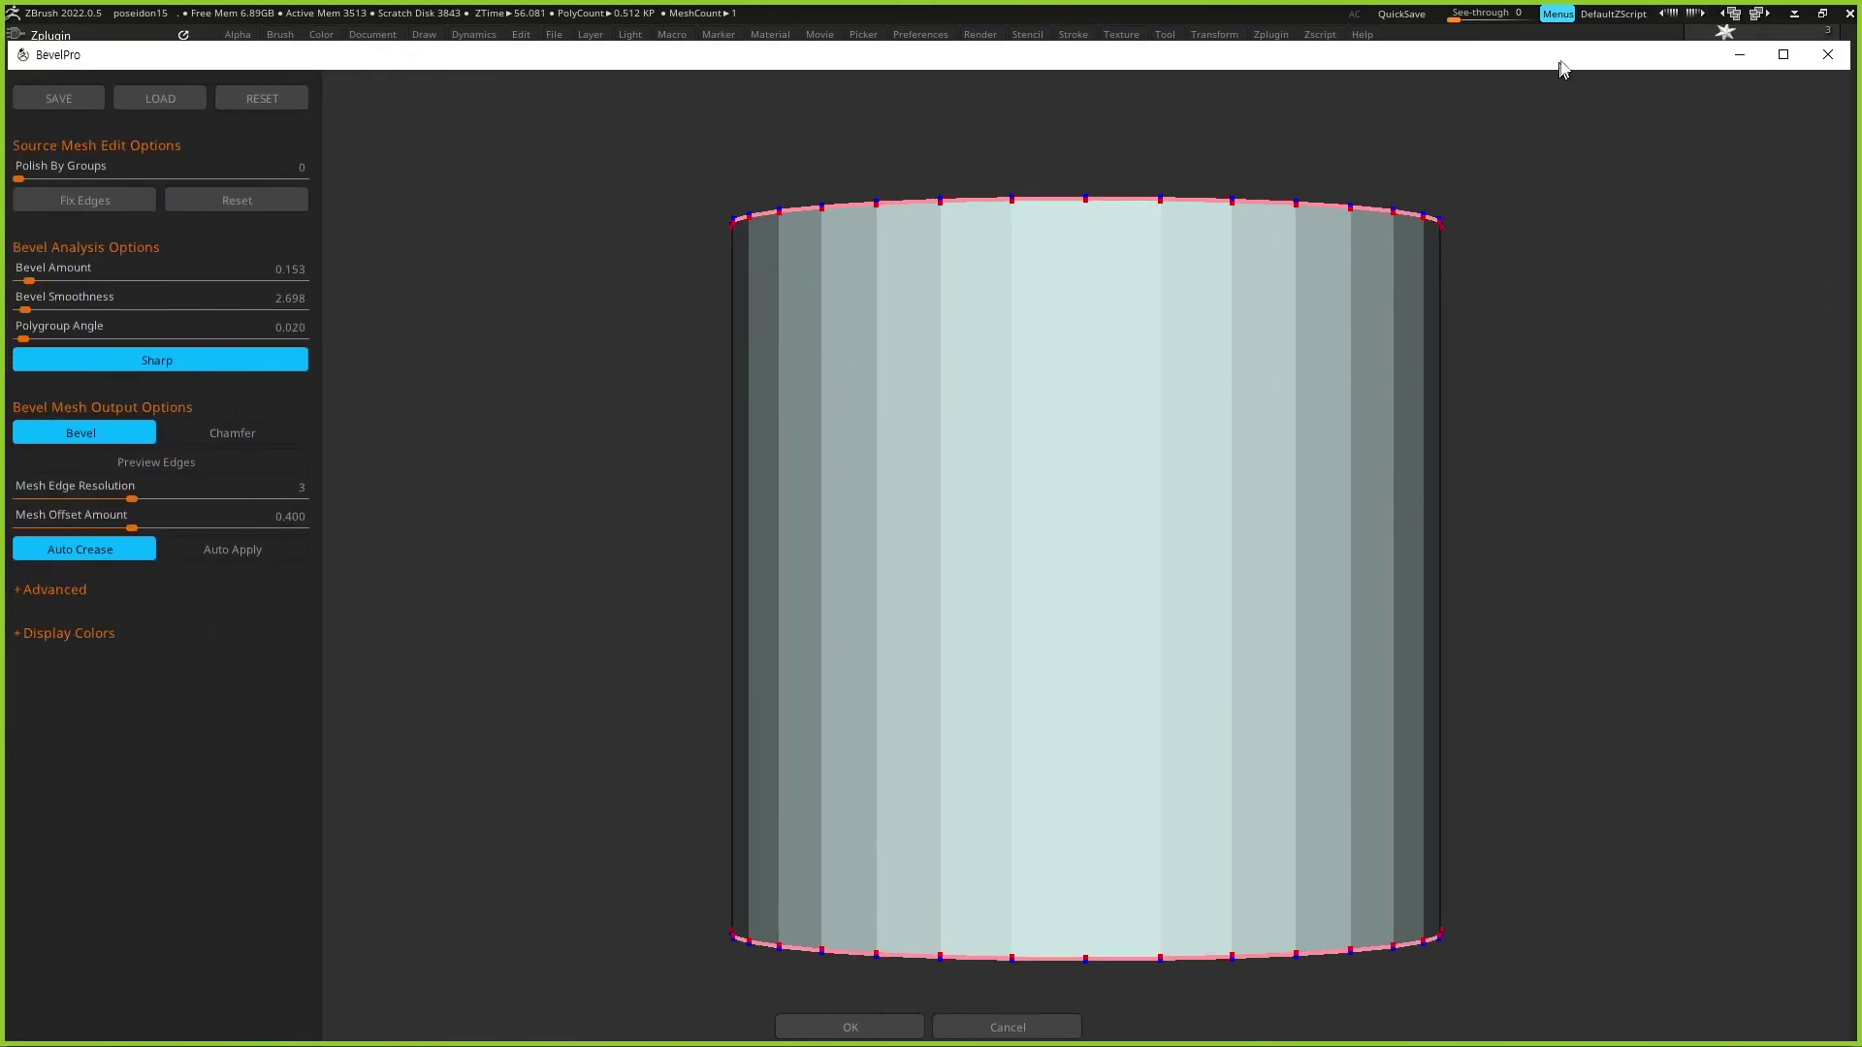
Step: Raise the bevel amount to 0.670 in the preview, then cancel BevelPro without applying
drag(607, 397, 603, 465)
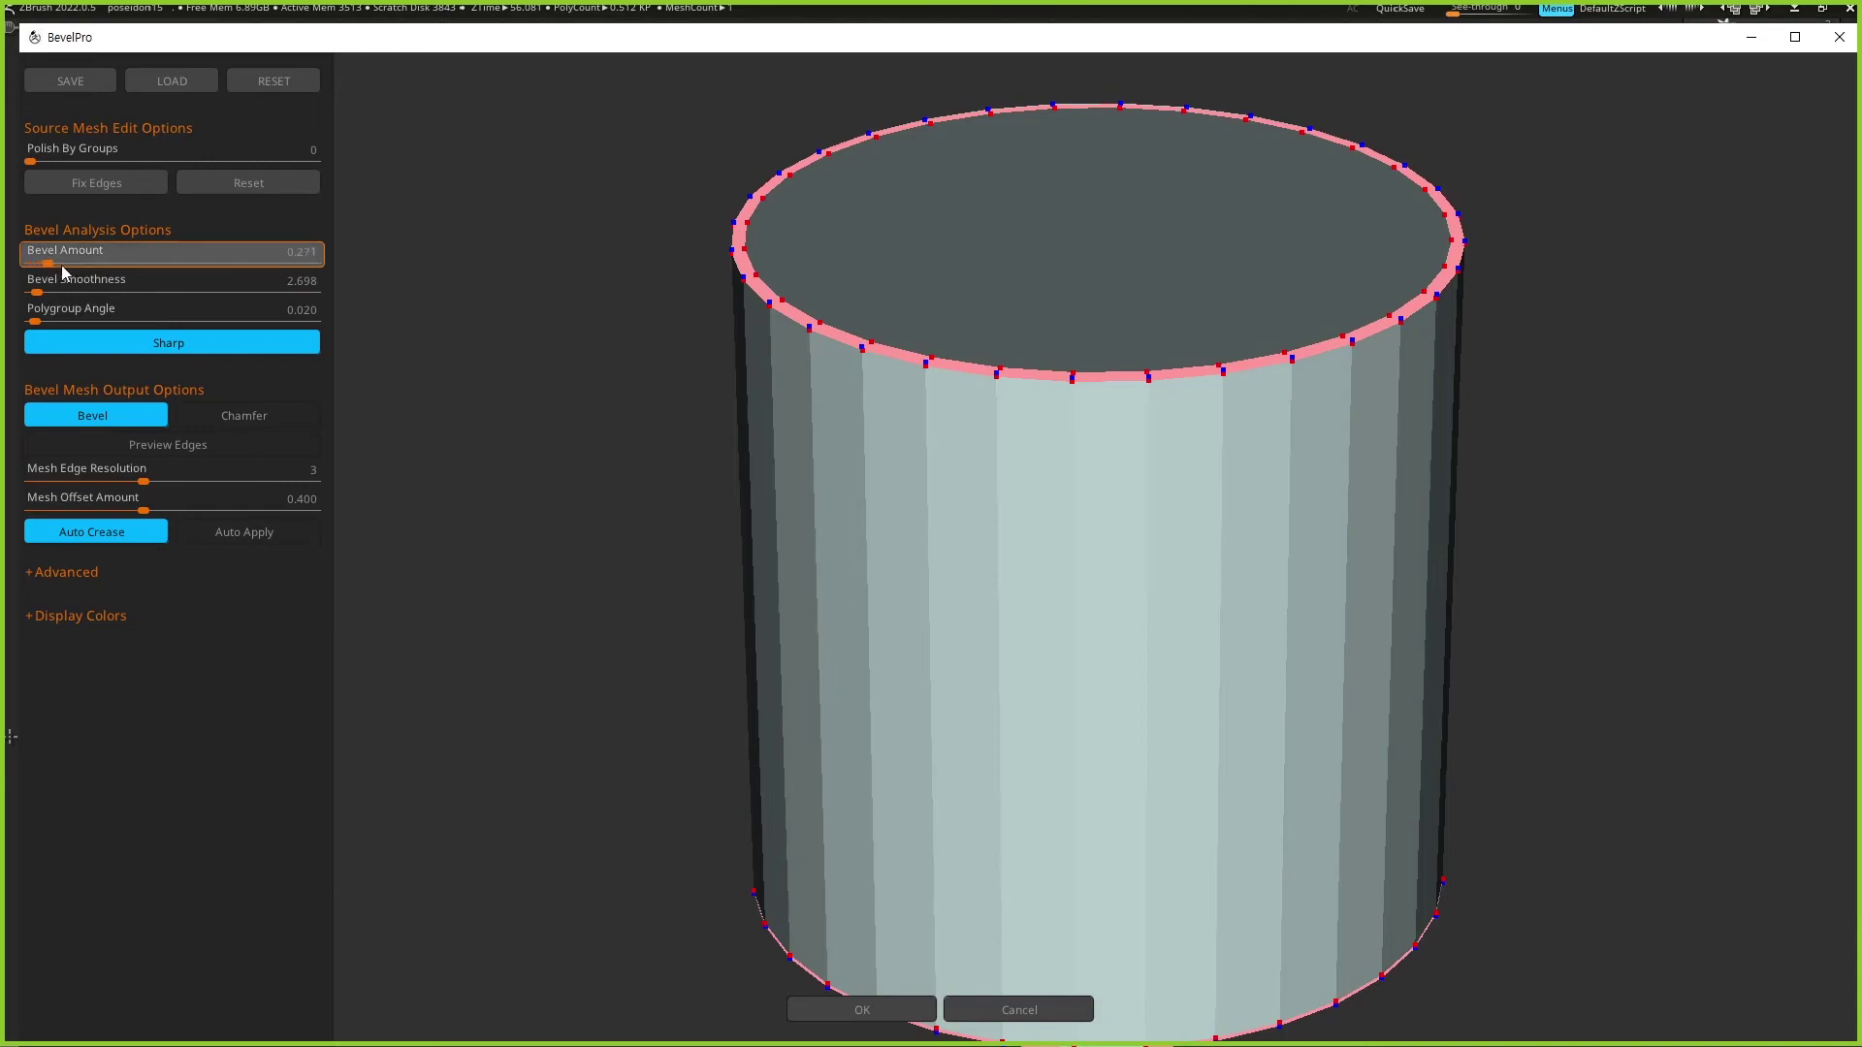
drag(48, 270, 83, 262)
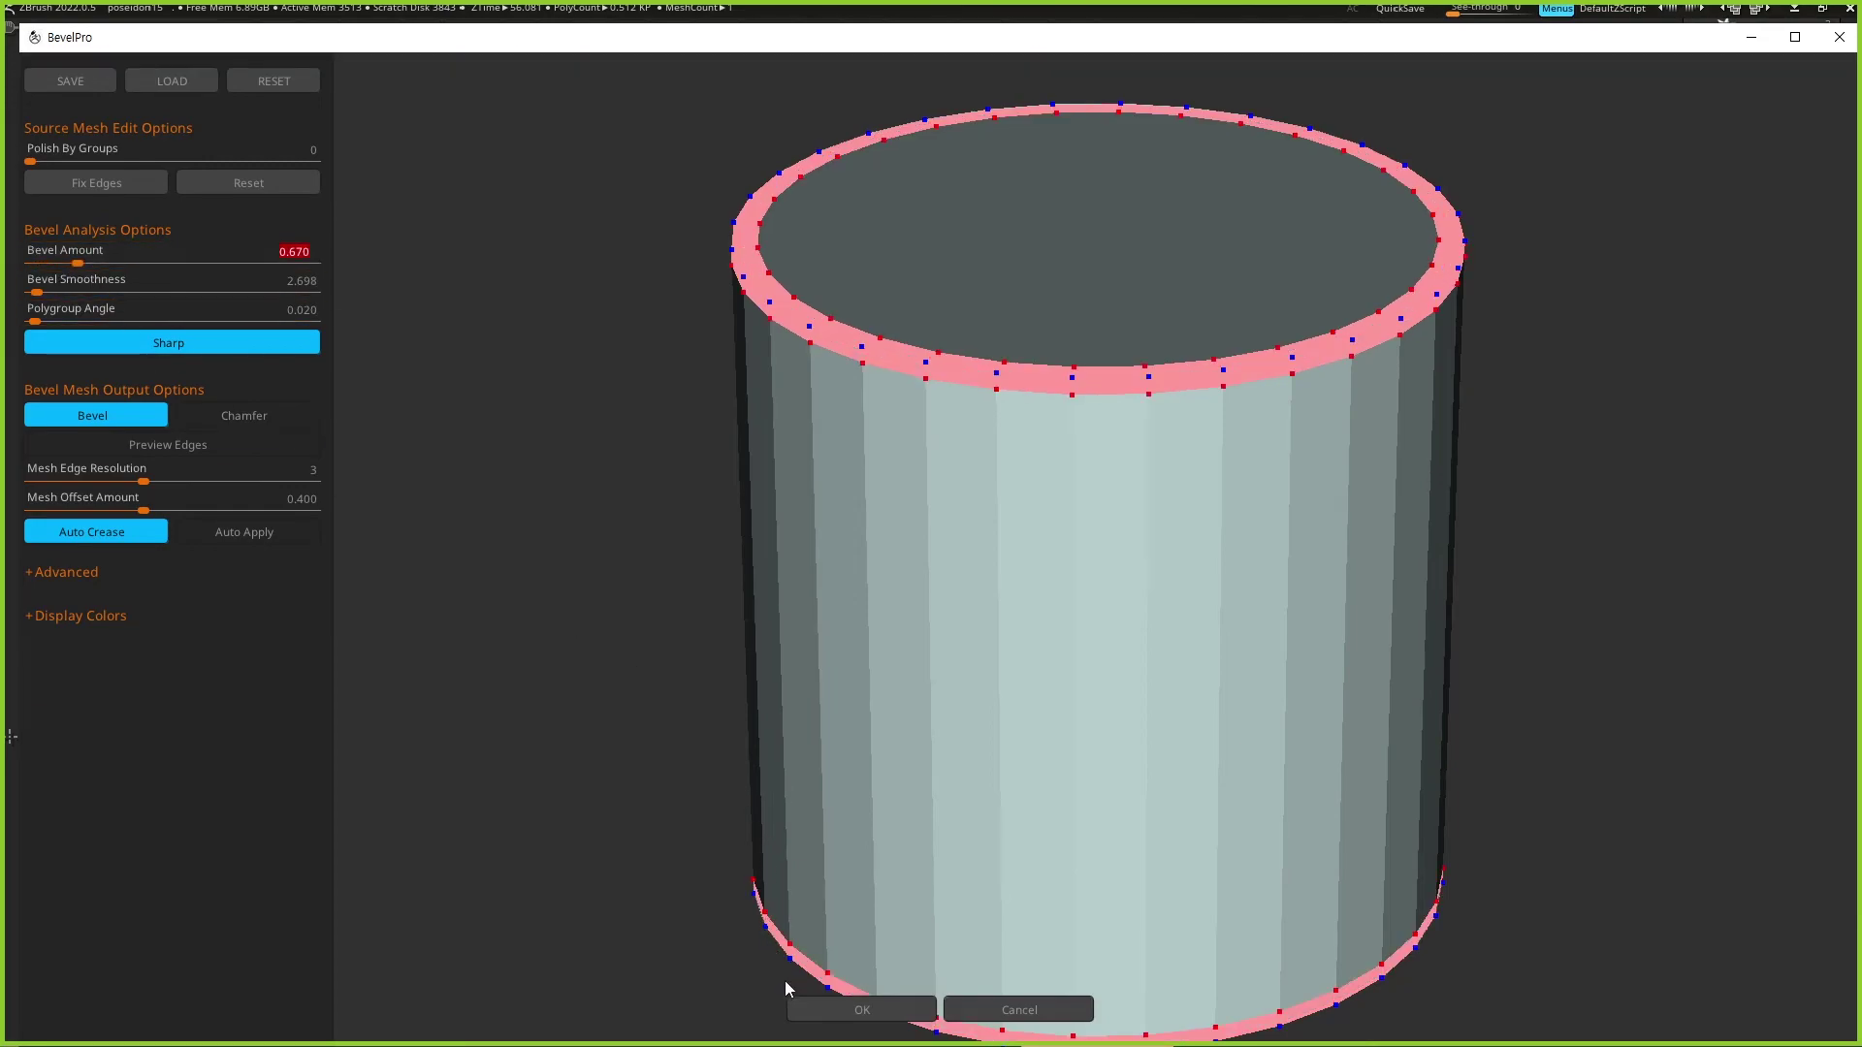
click(813, 1009)
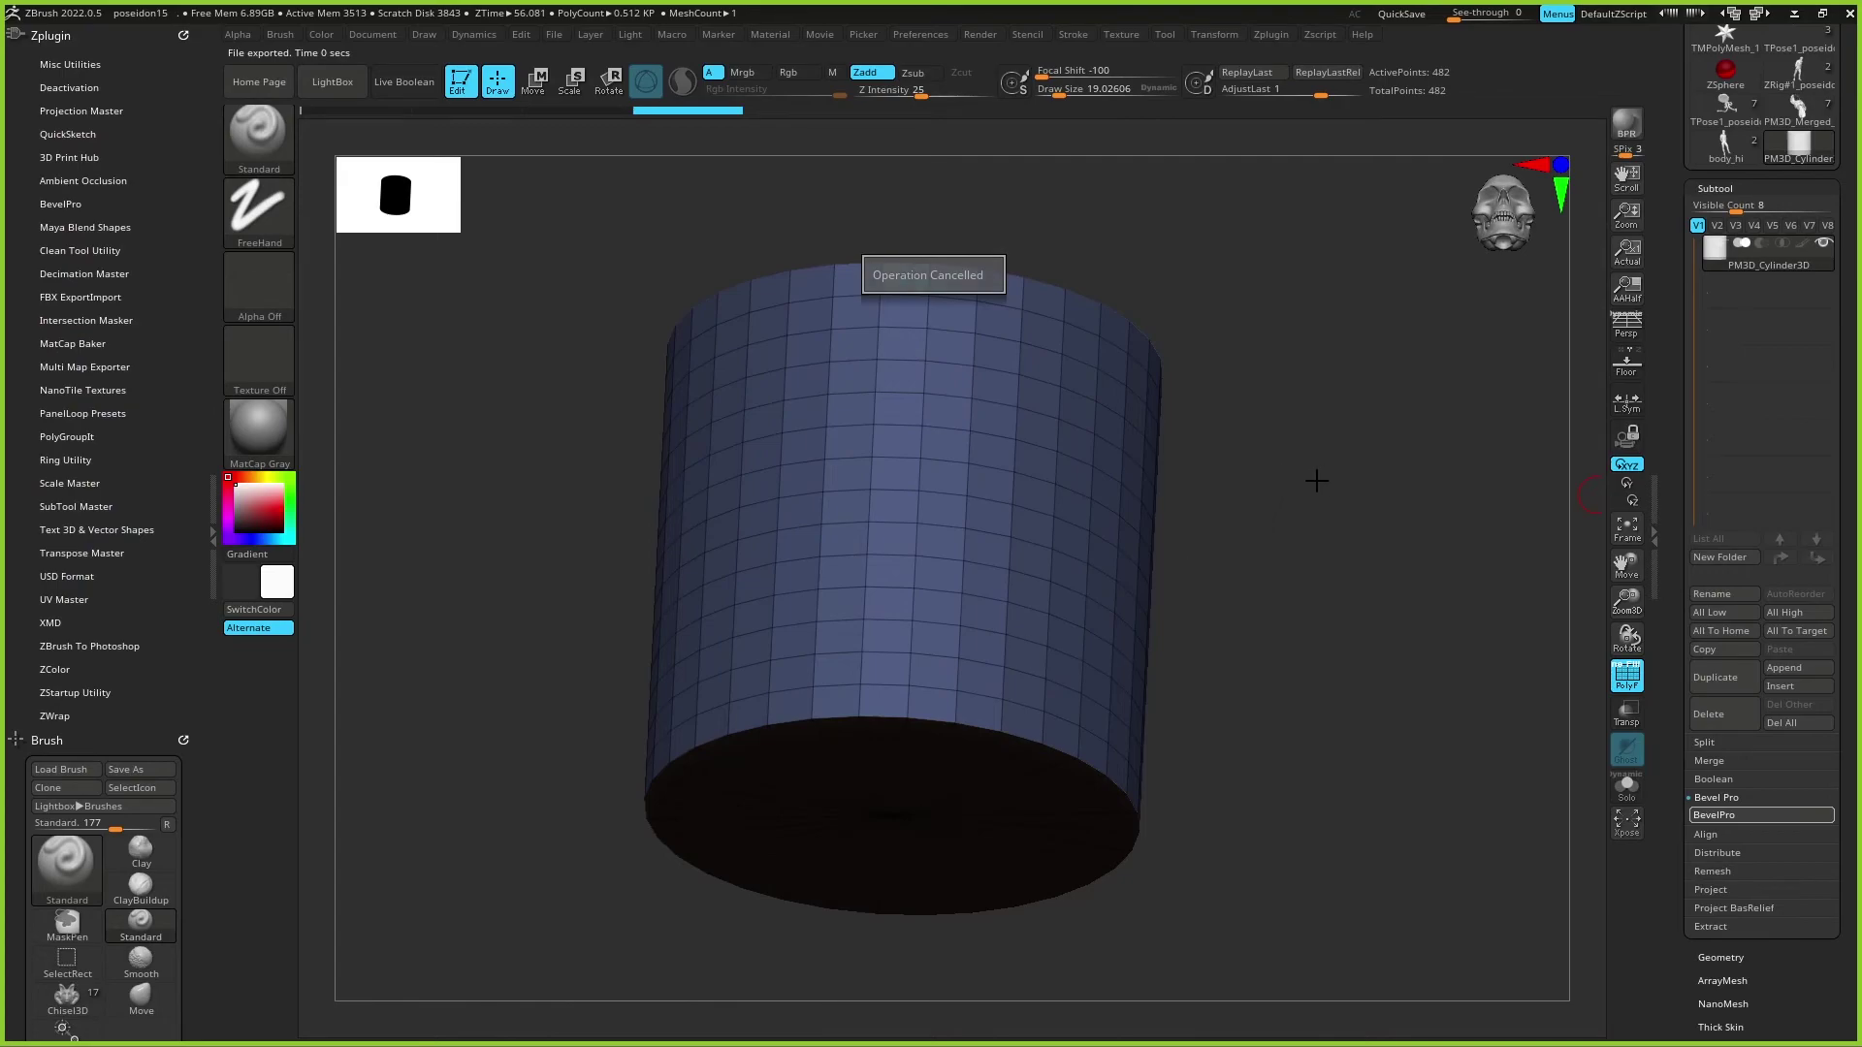
Step: Orbit the cylinder, then expand the BevelPro, Maya Blend Shapes and Clean Tool Utility options in turn
mouse_move(1330, 457)
mouse_down()
mouse_move(1321, 598)
mouse_move(1347, 511)
mouse_move(1358, 557)
mouse_move(1347, 531)
mouse_move(1320, 567)
mouse_up()
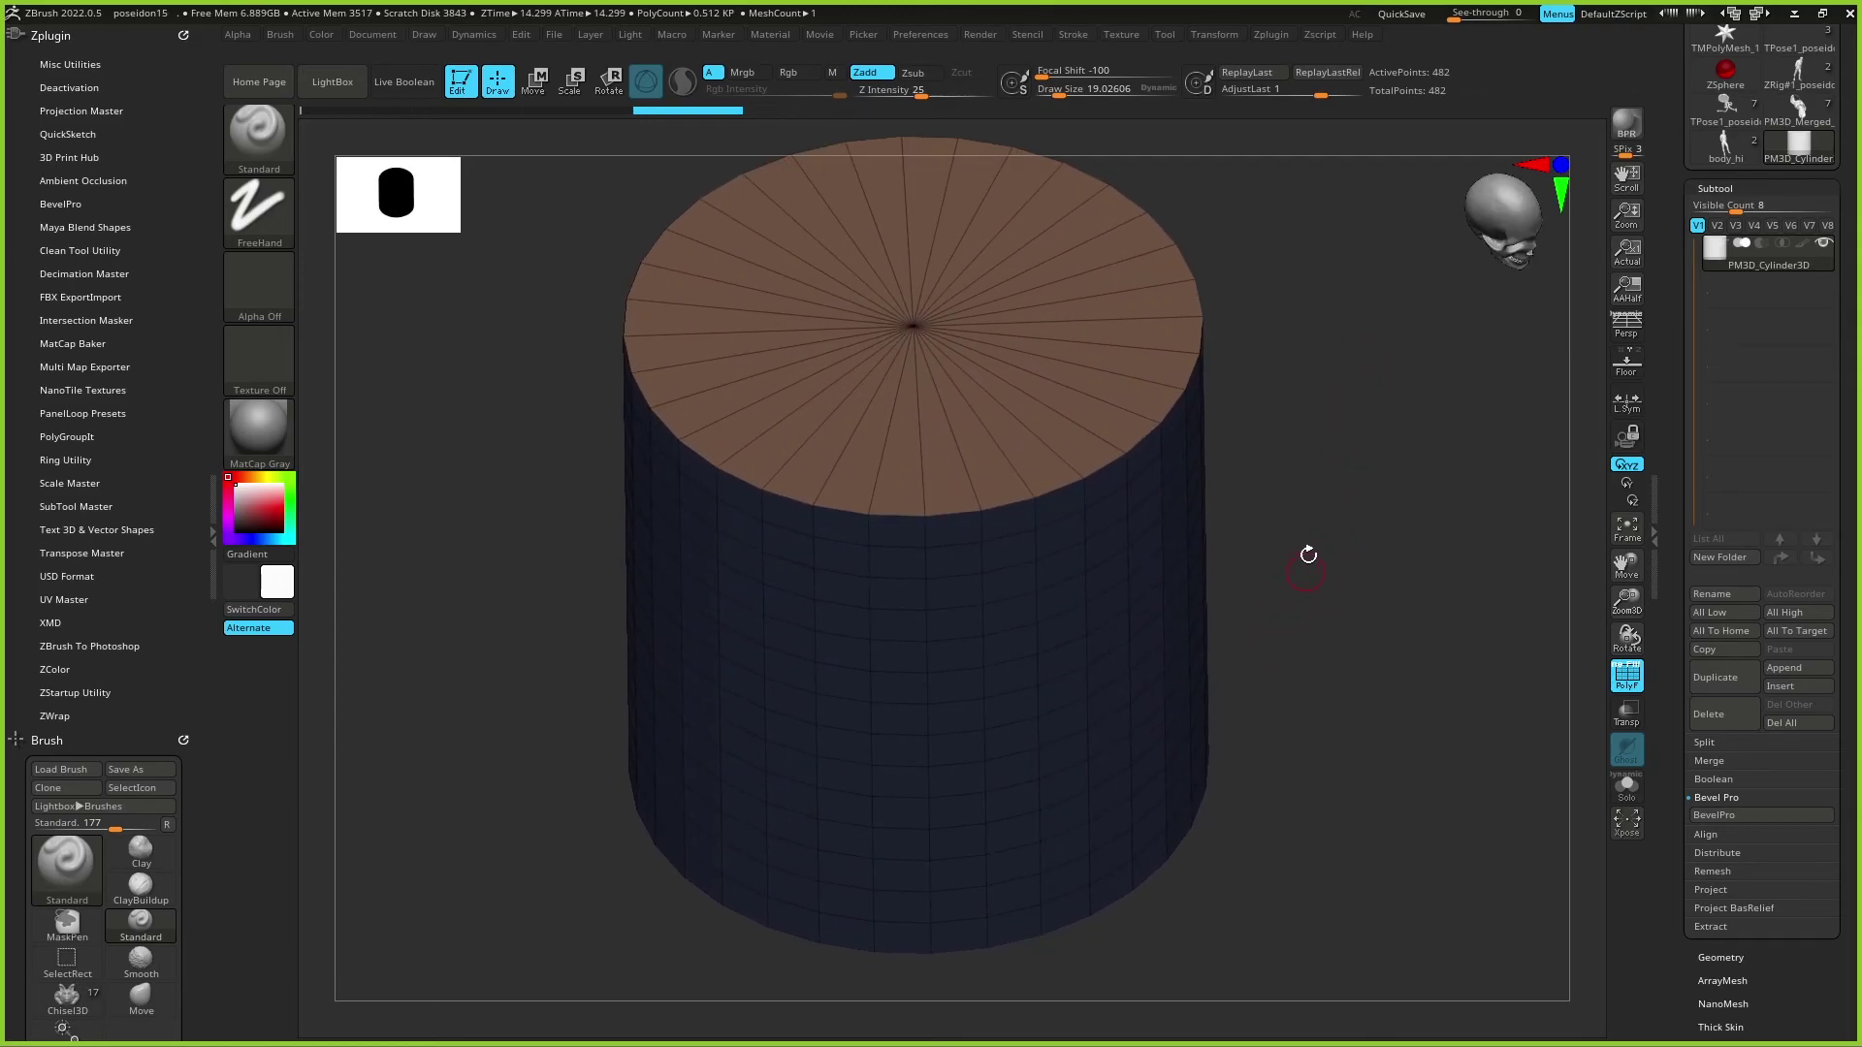
drag(1313, 614, 1266, 520)
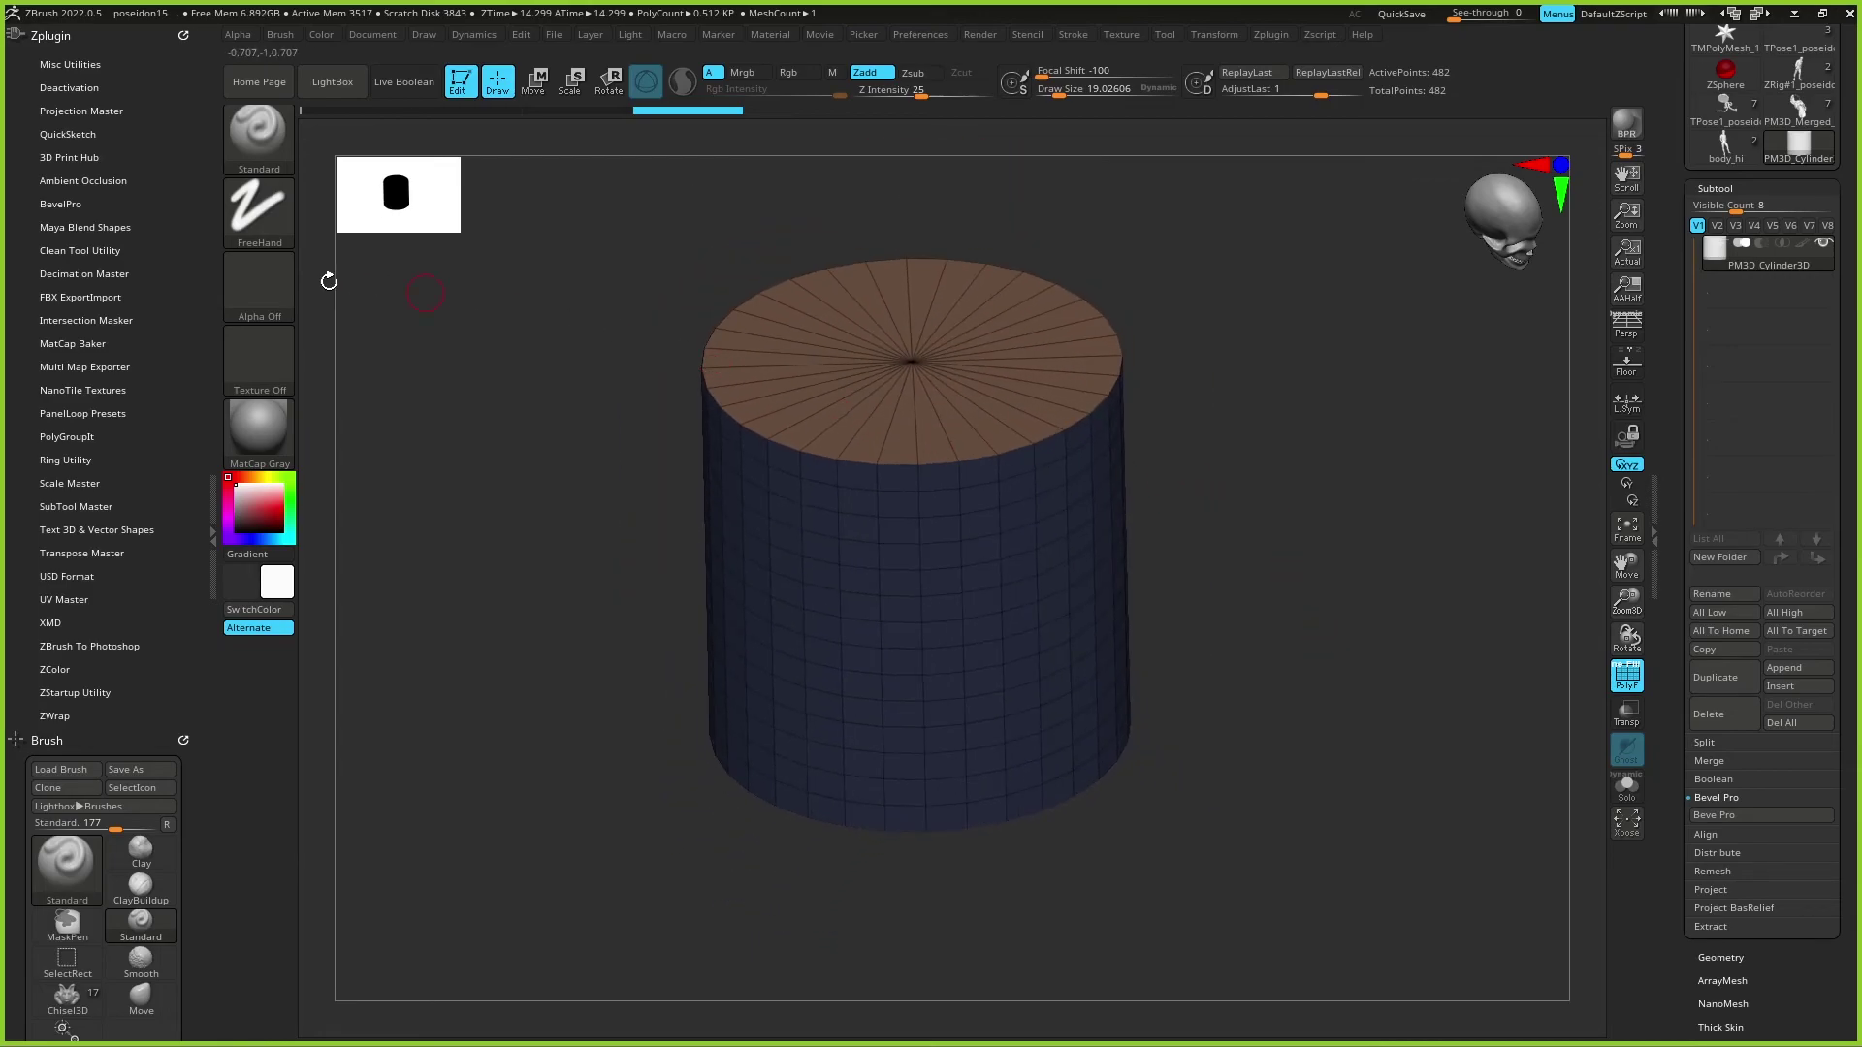
click(109, 203)
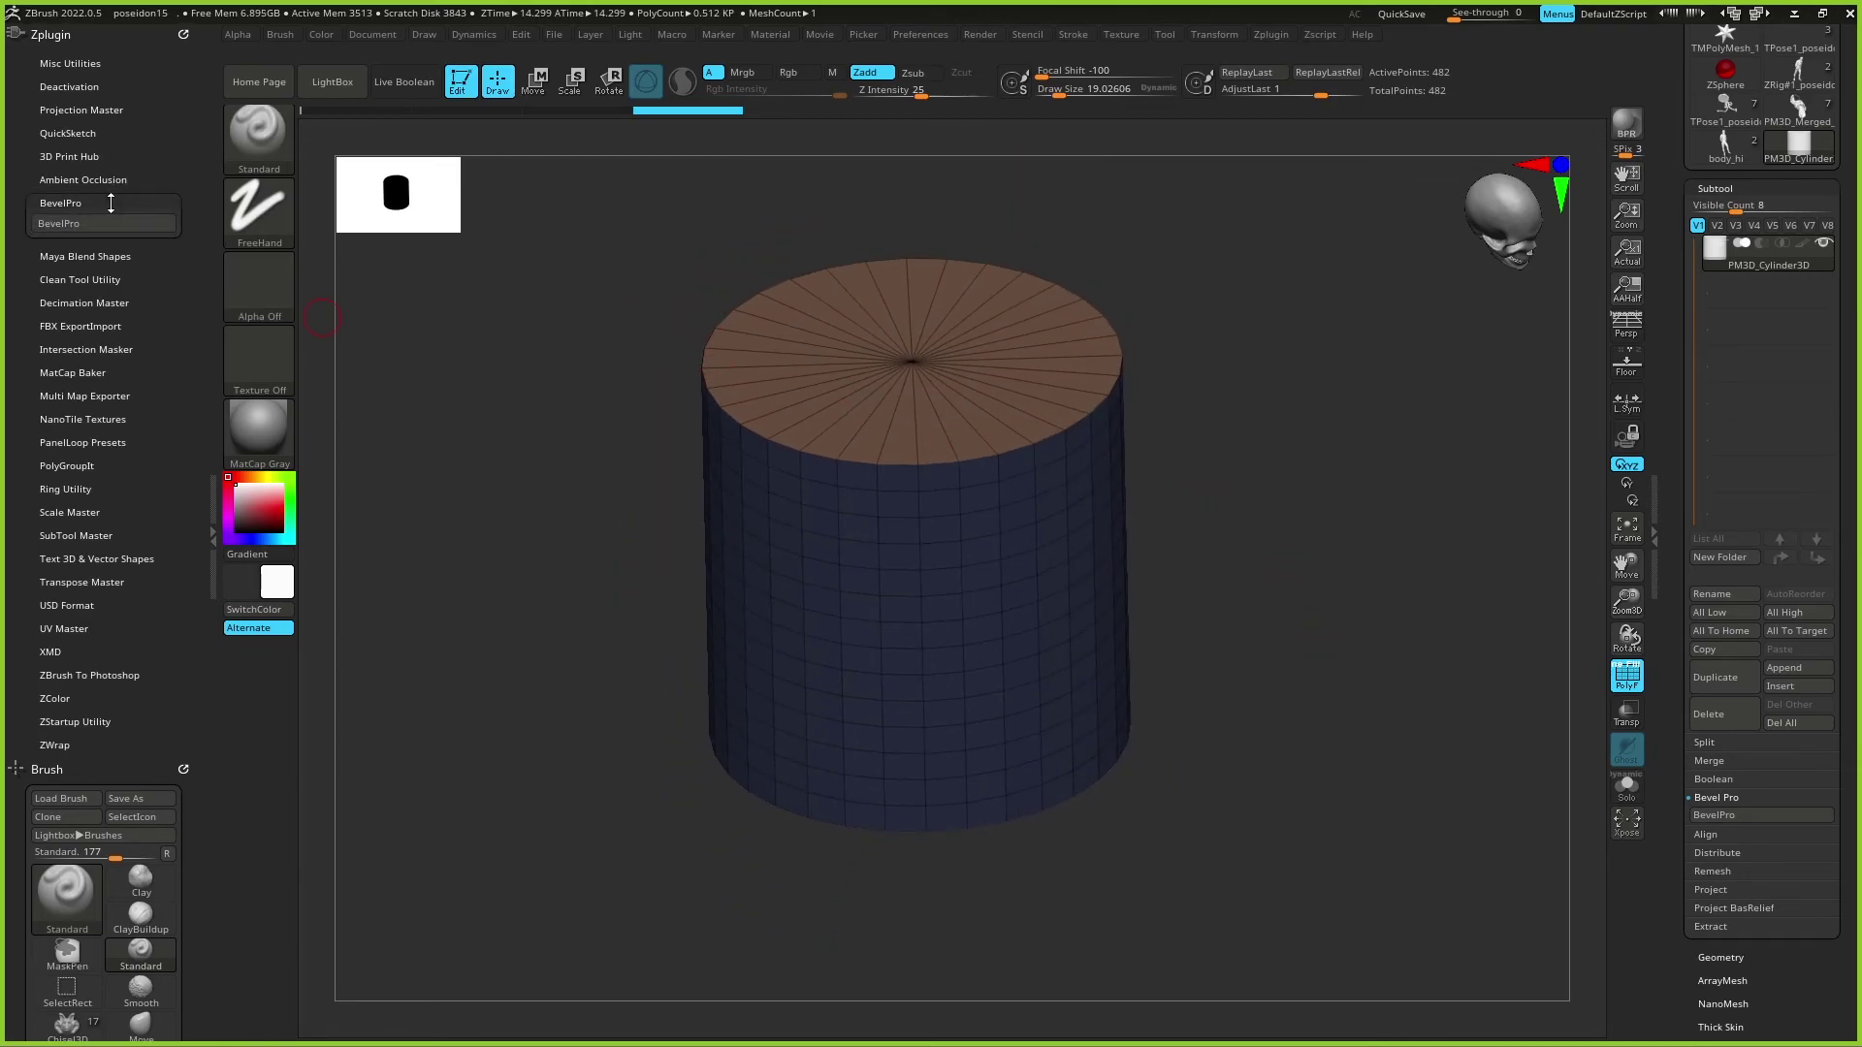
click(117, 256)
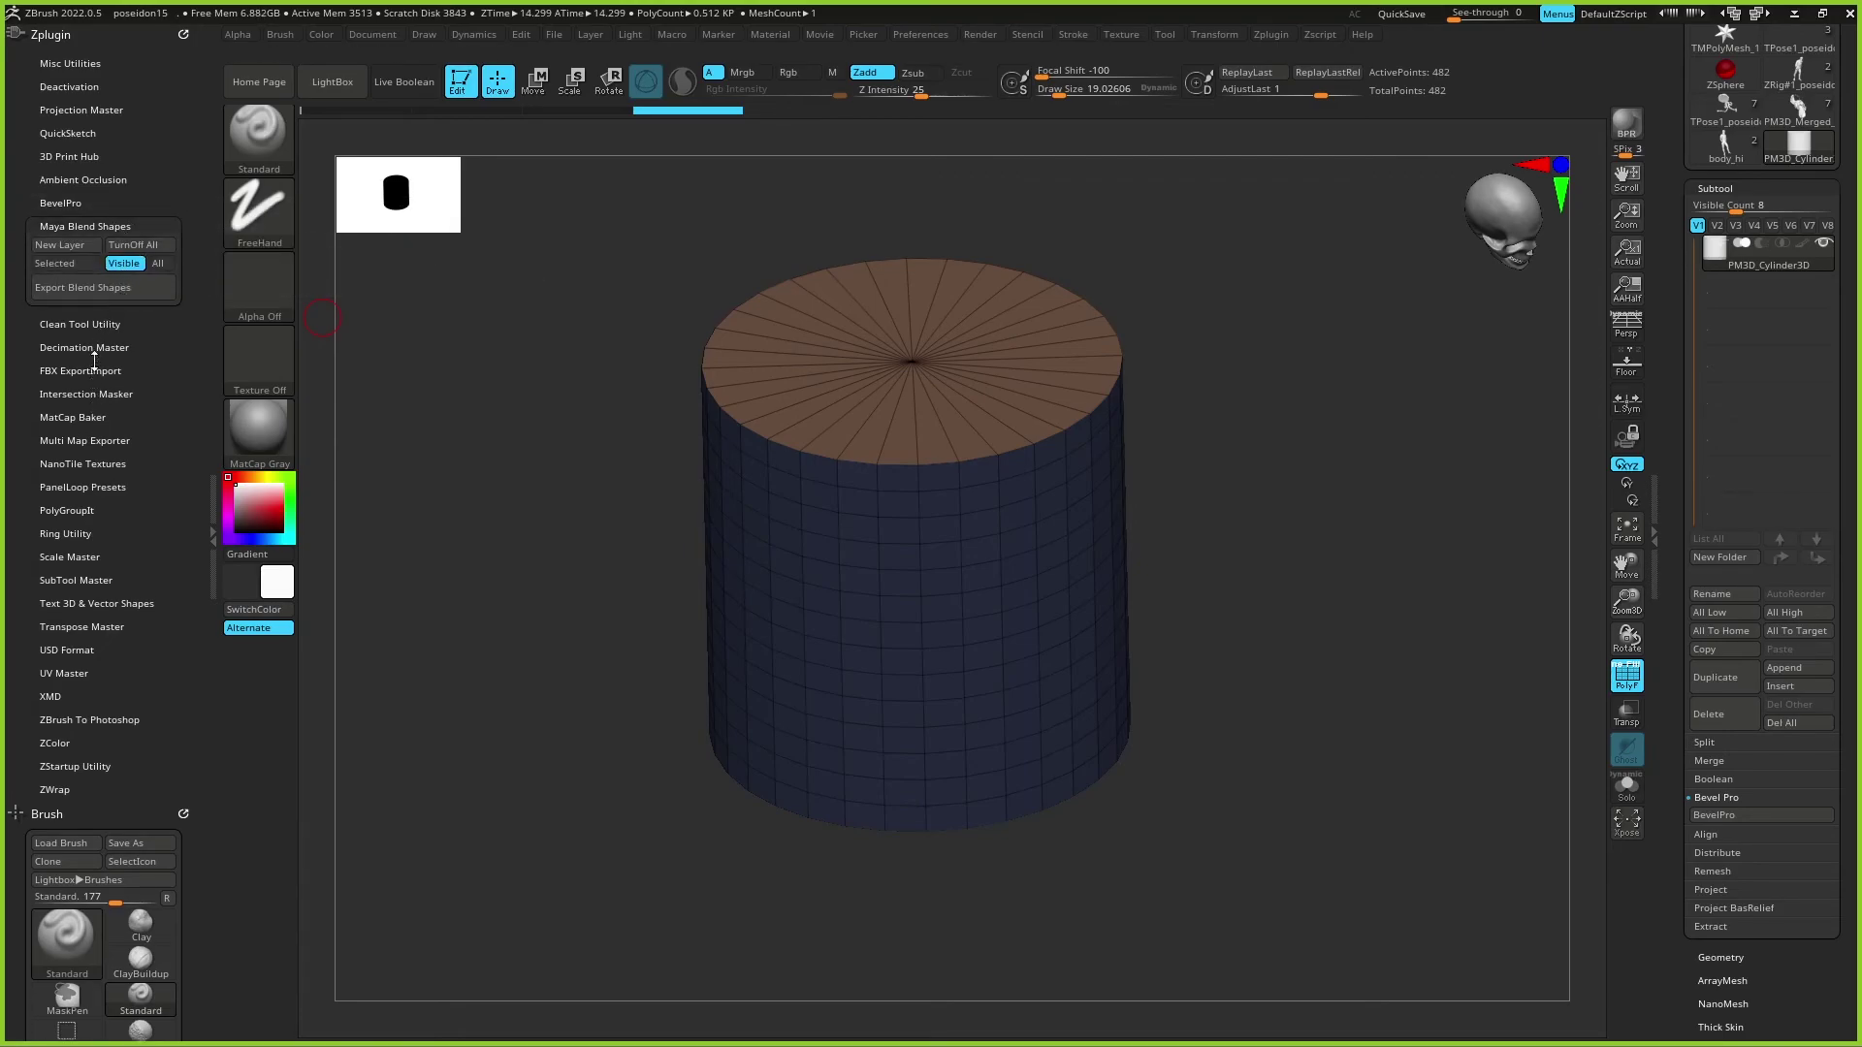
click(102, 326)
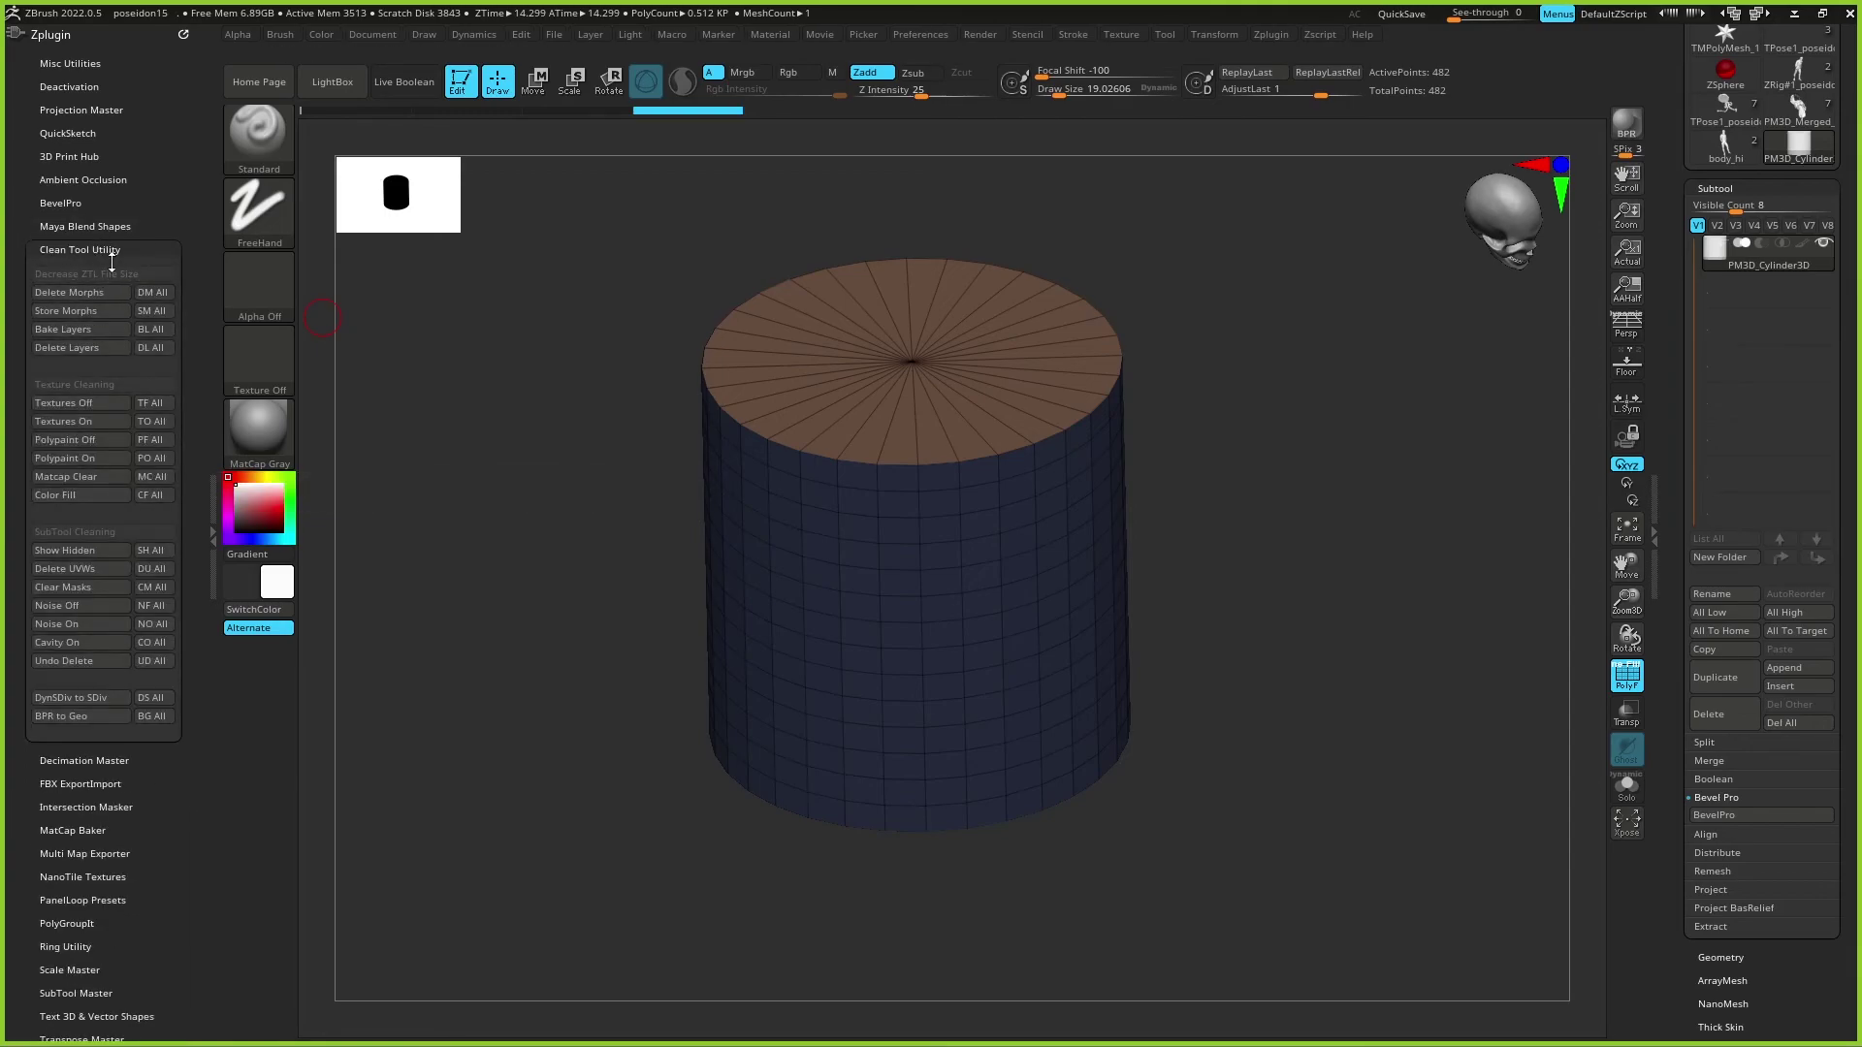
click(107, 226)
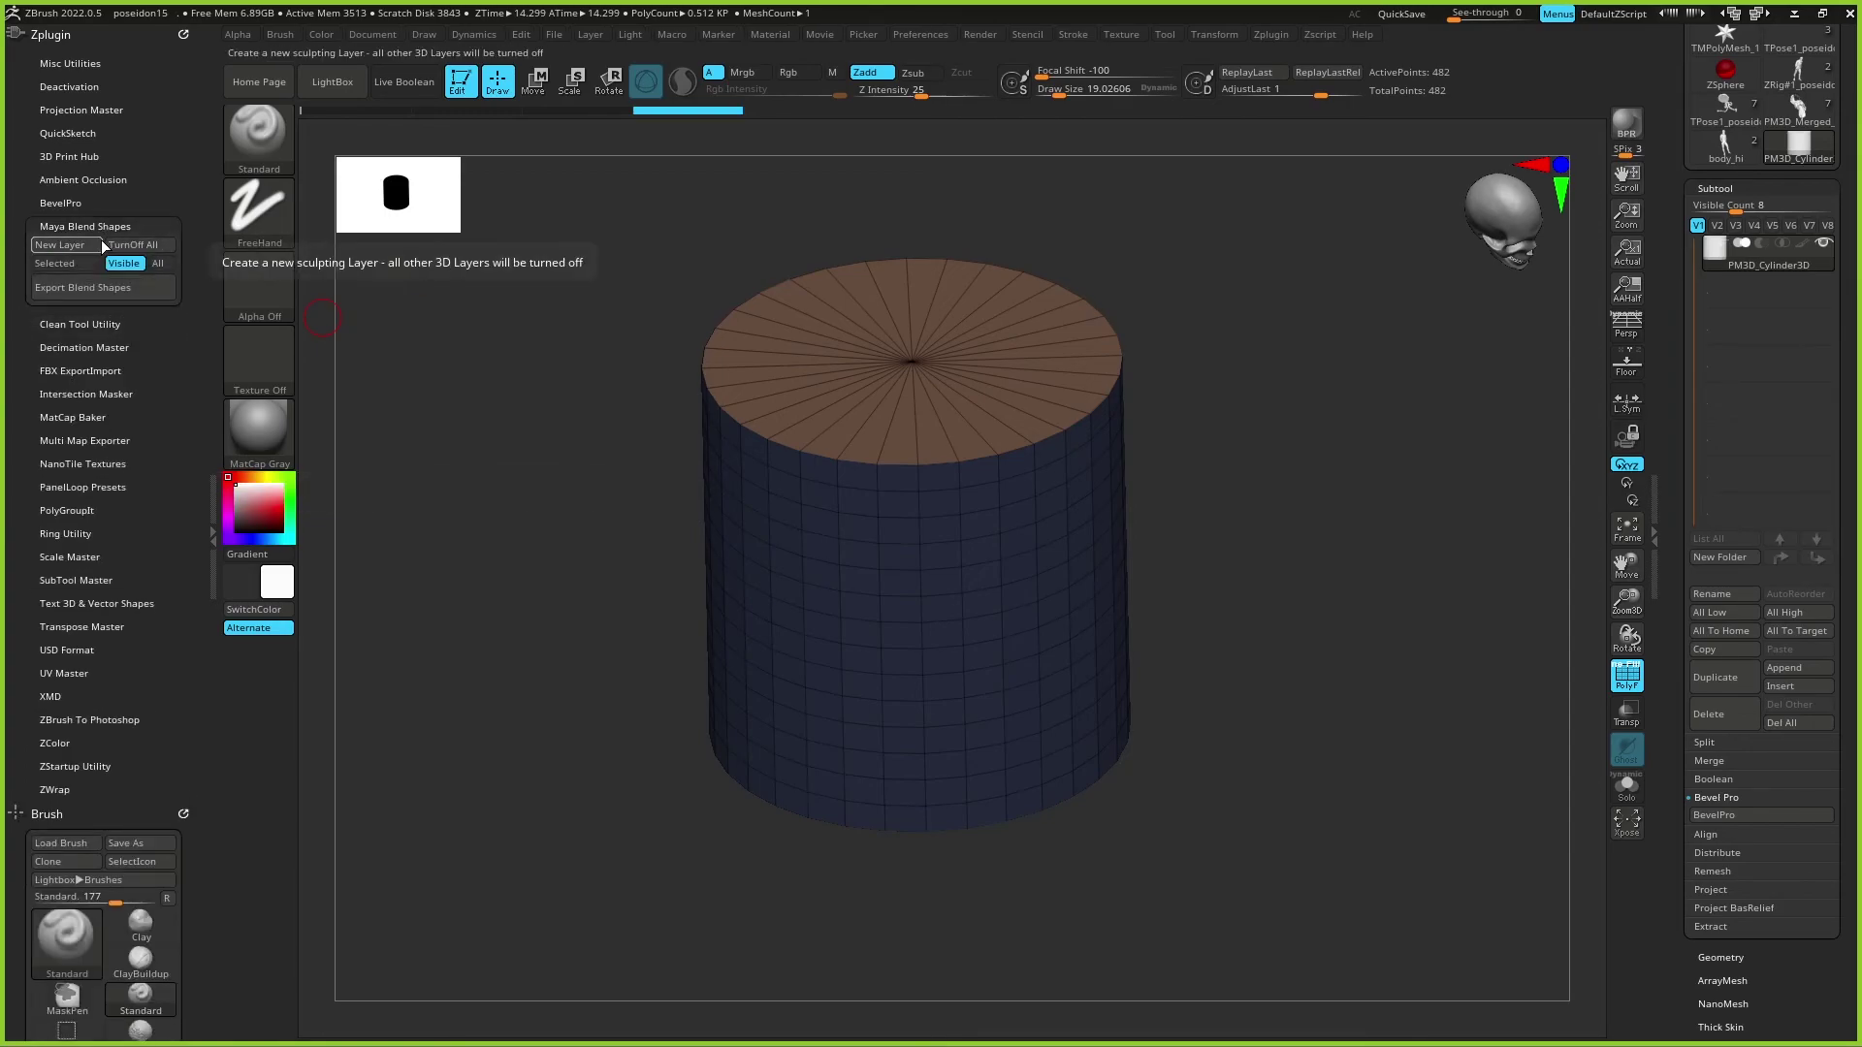
click(96, 323)
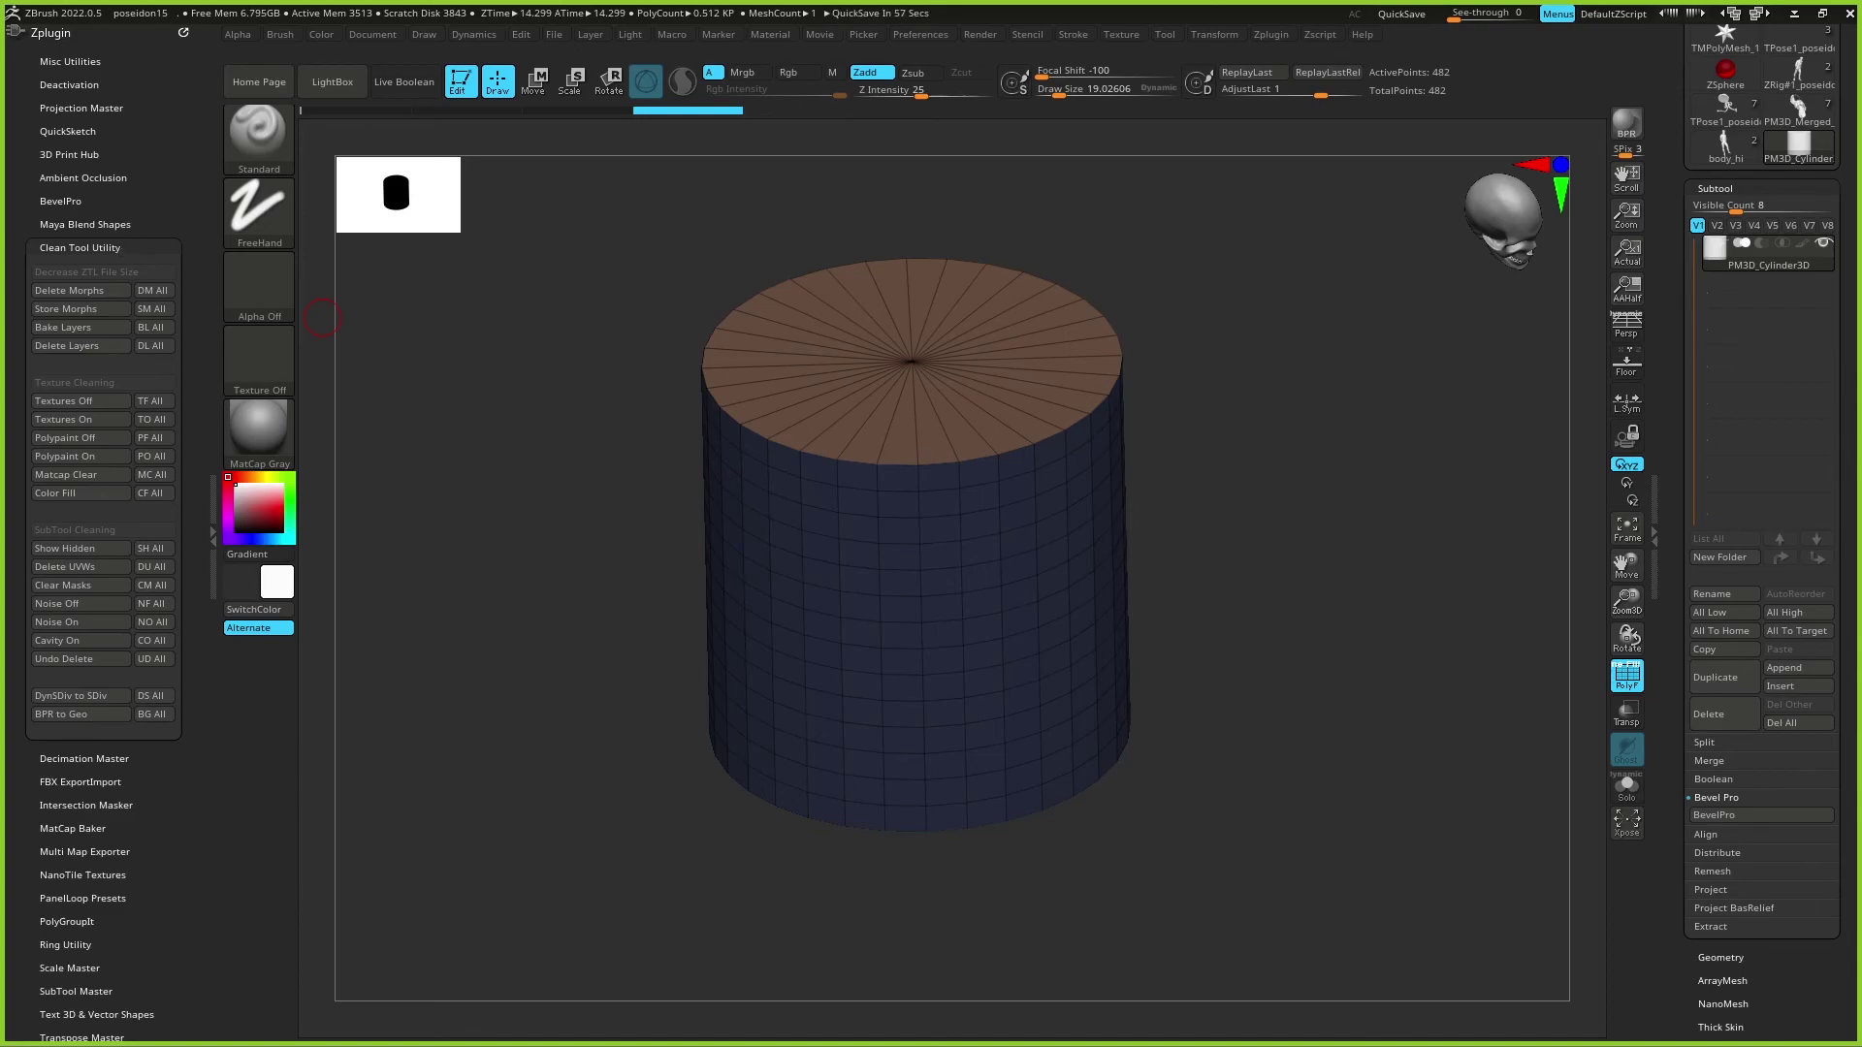
key(alt+Tab)
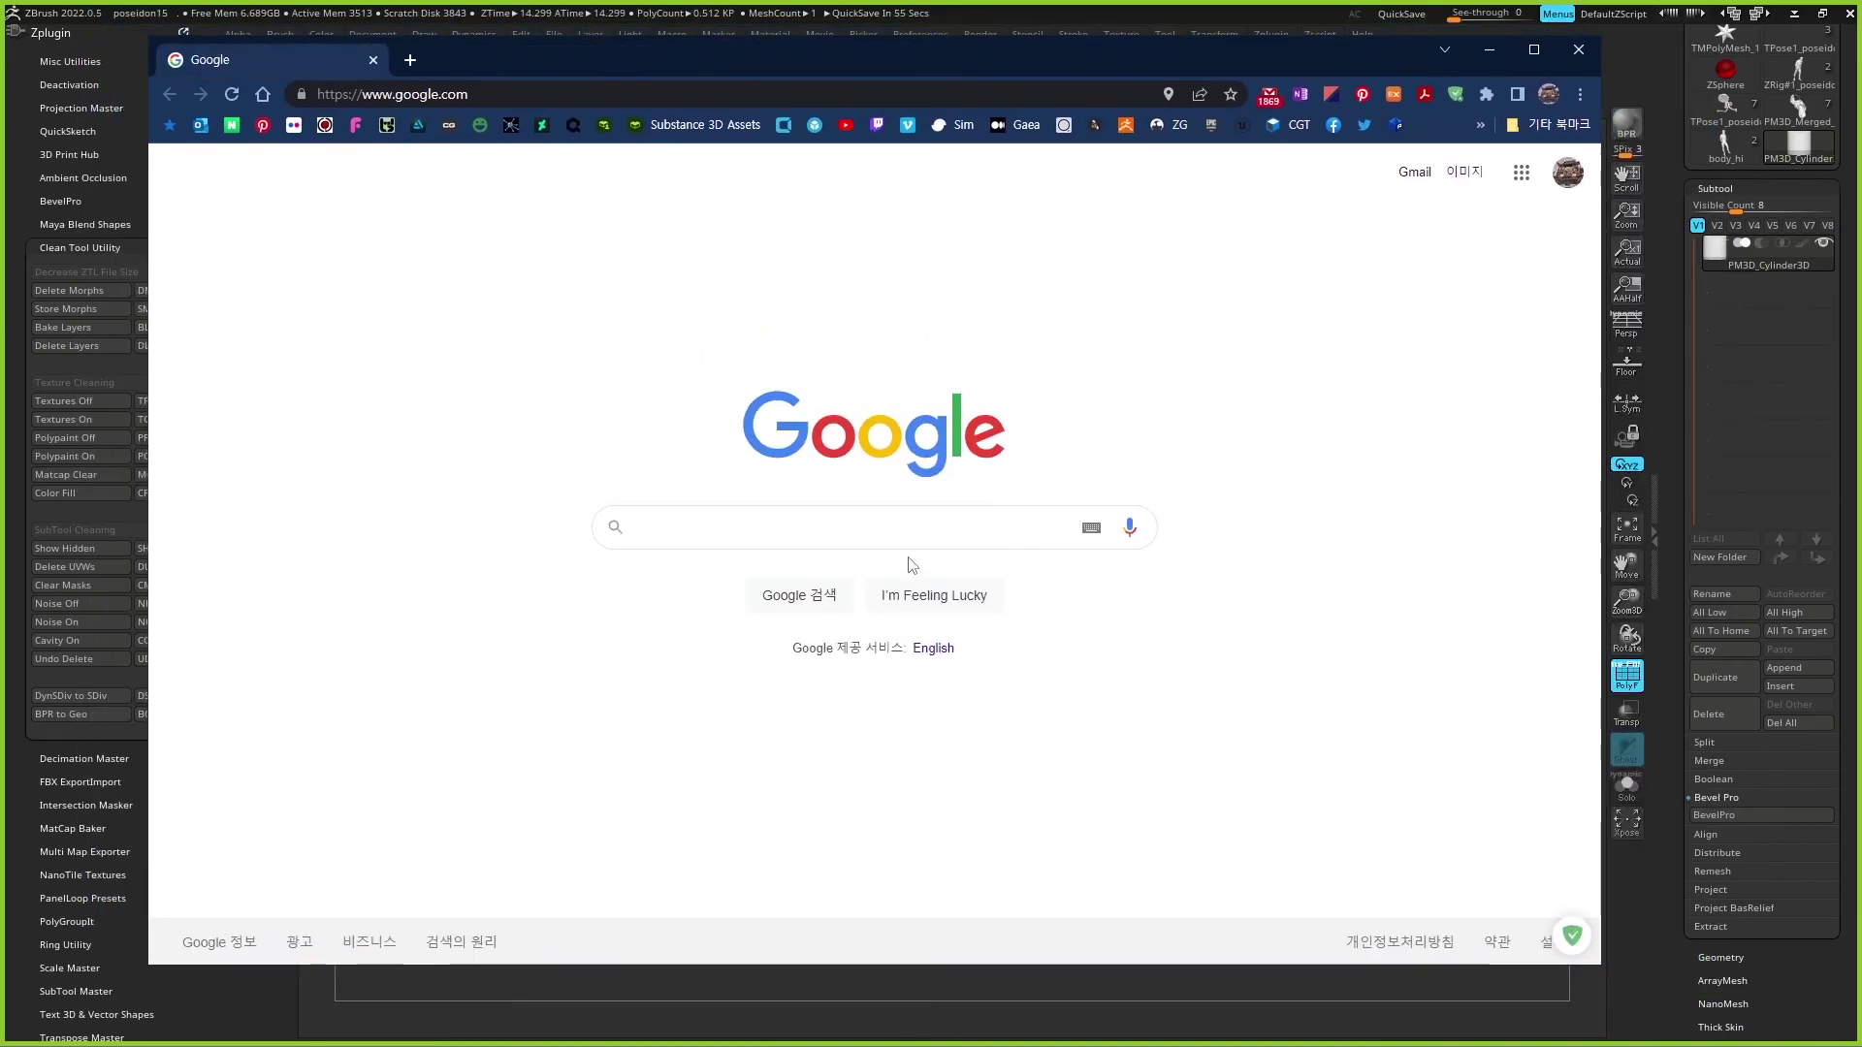
Step: Search Google for 'zbrush plug in' and open the Pixologic Resource Center result
click(946, 528)
key(Down)
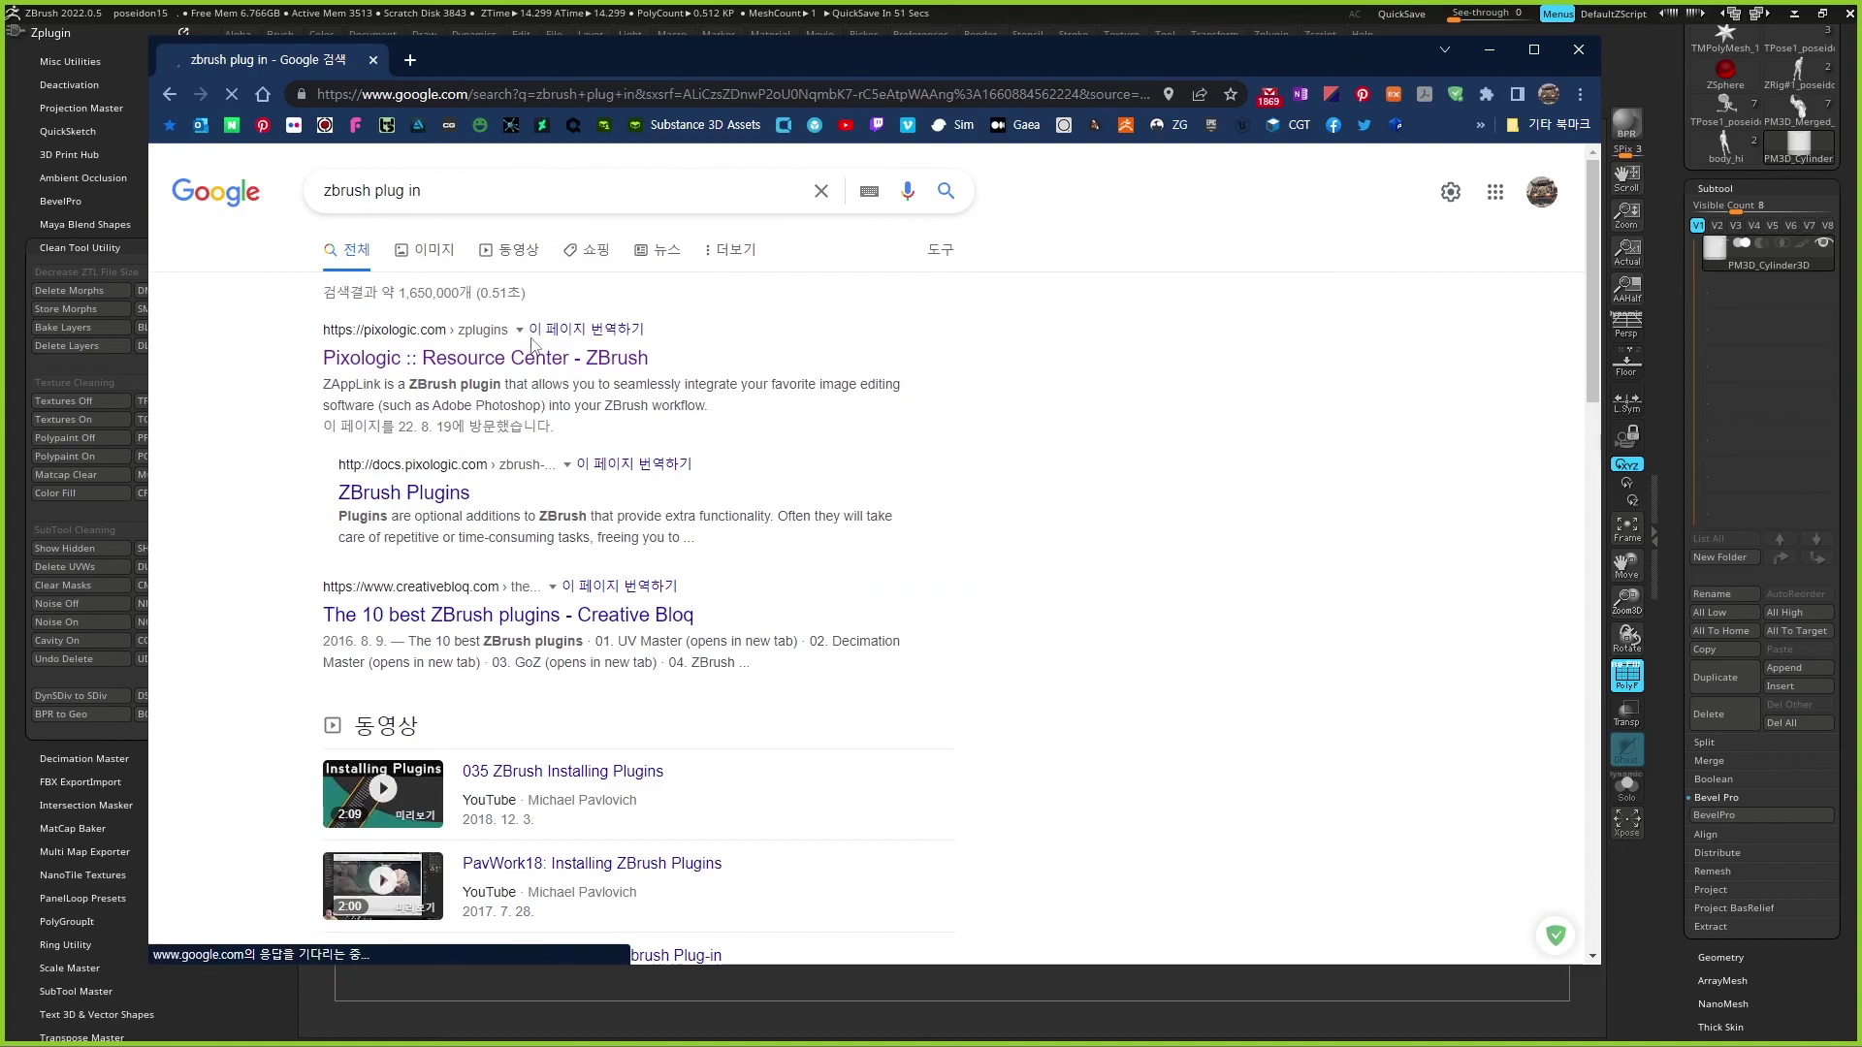
click(528, 361)
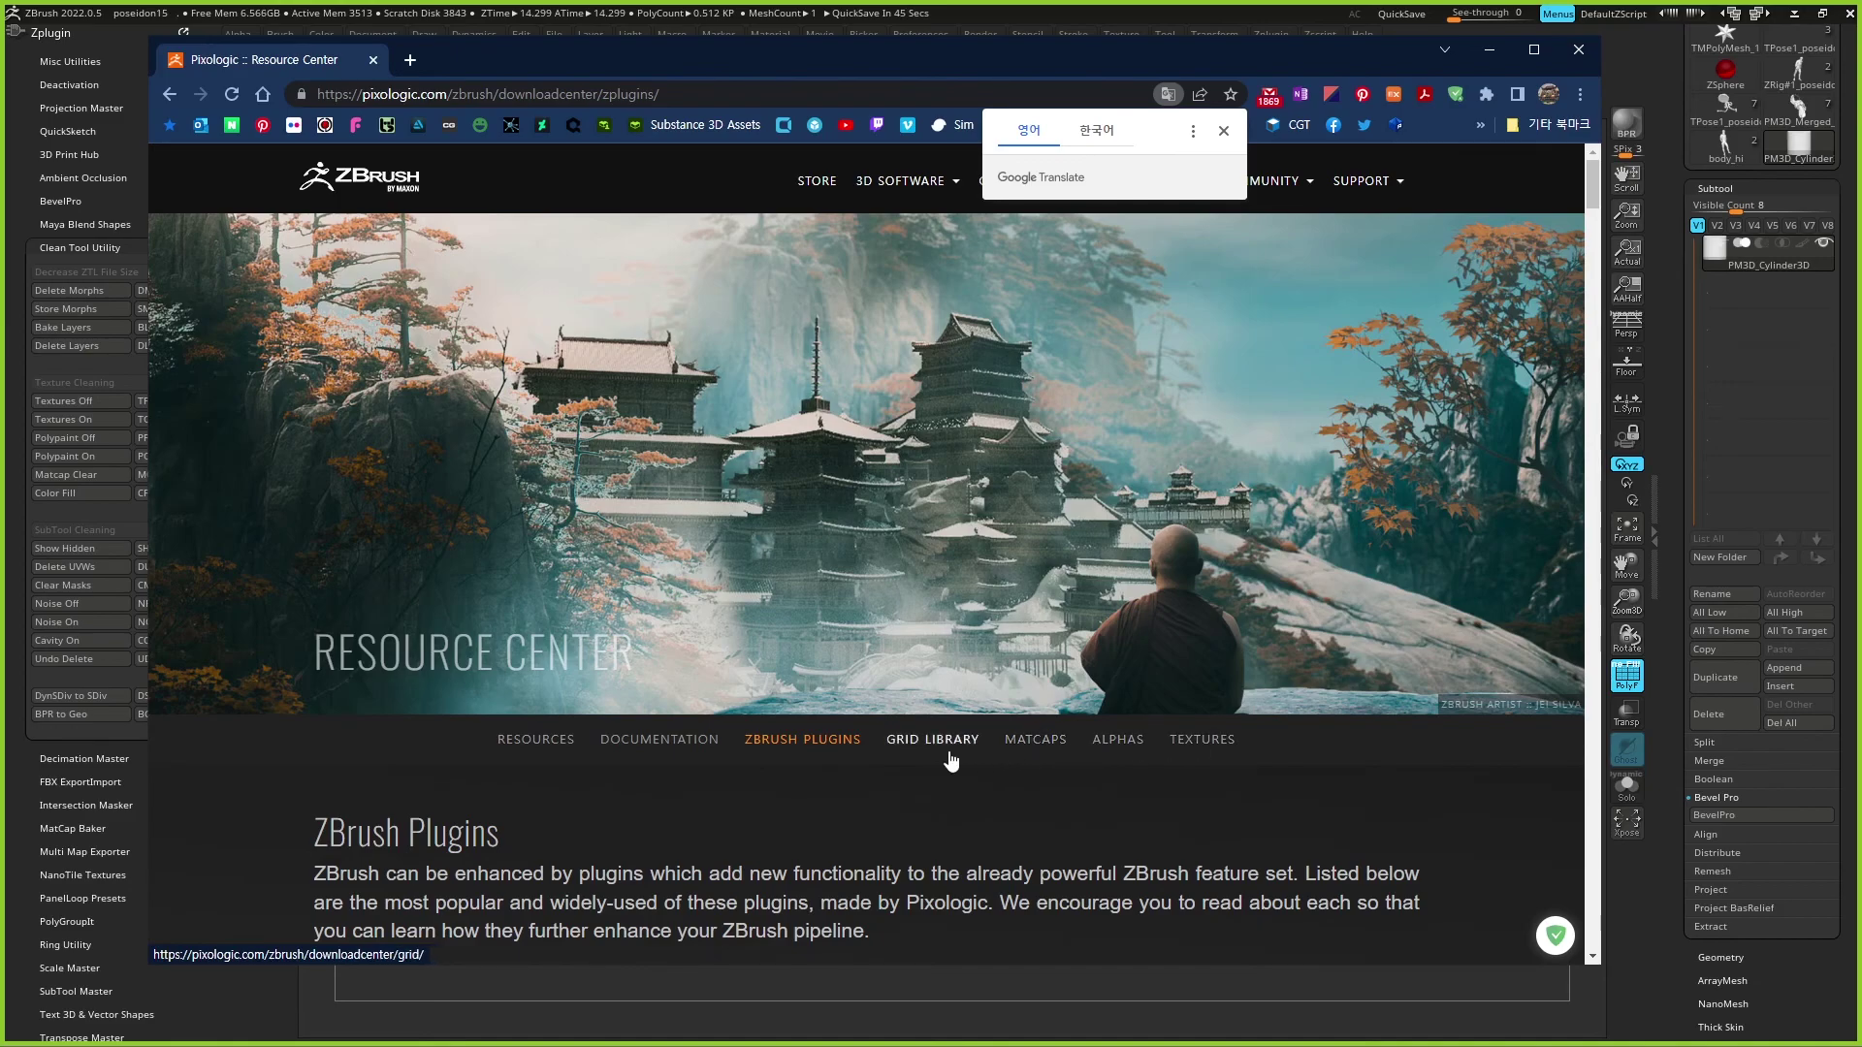
Step: Browse the plugin cards in Pixologic's ZBrush Plugins section, then minimize Chrome
click(780, 750)
scroll(780, 749, down, 10)
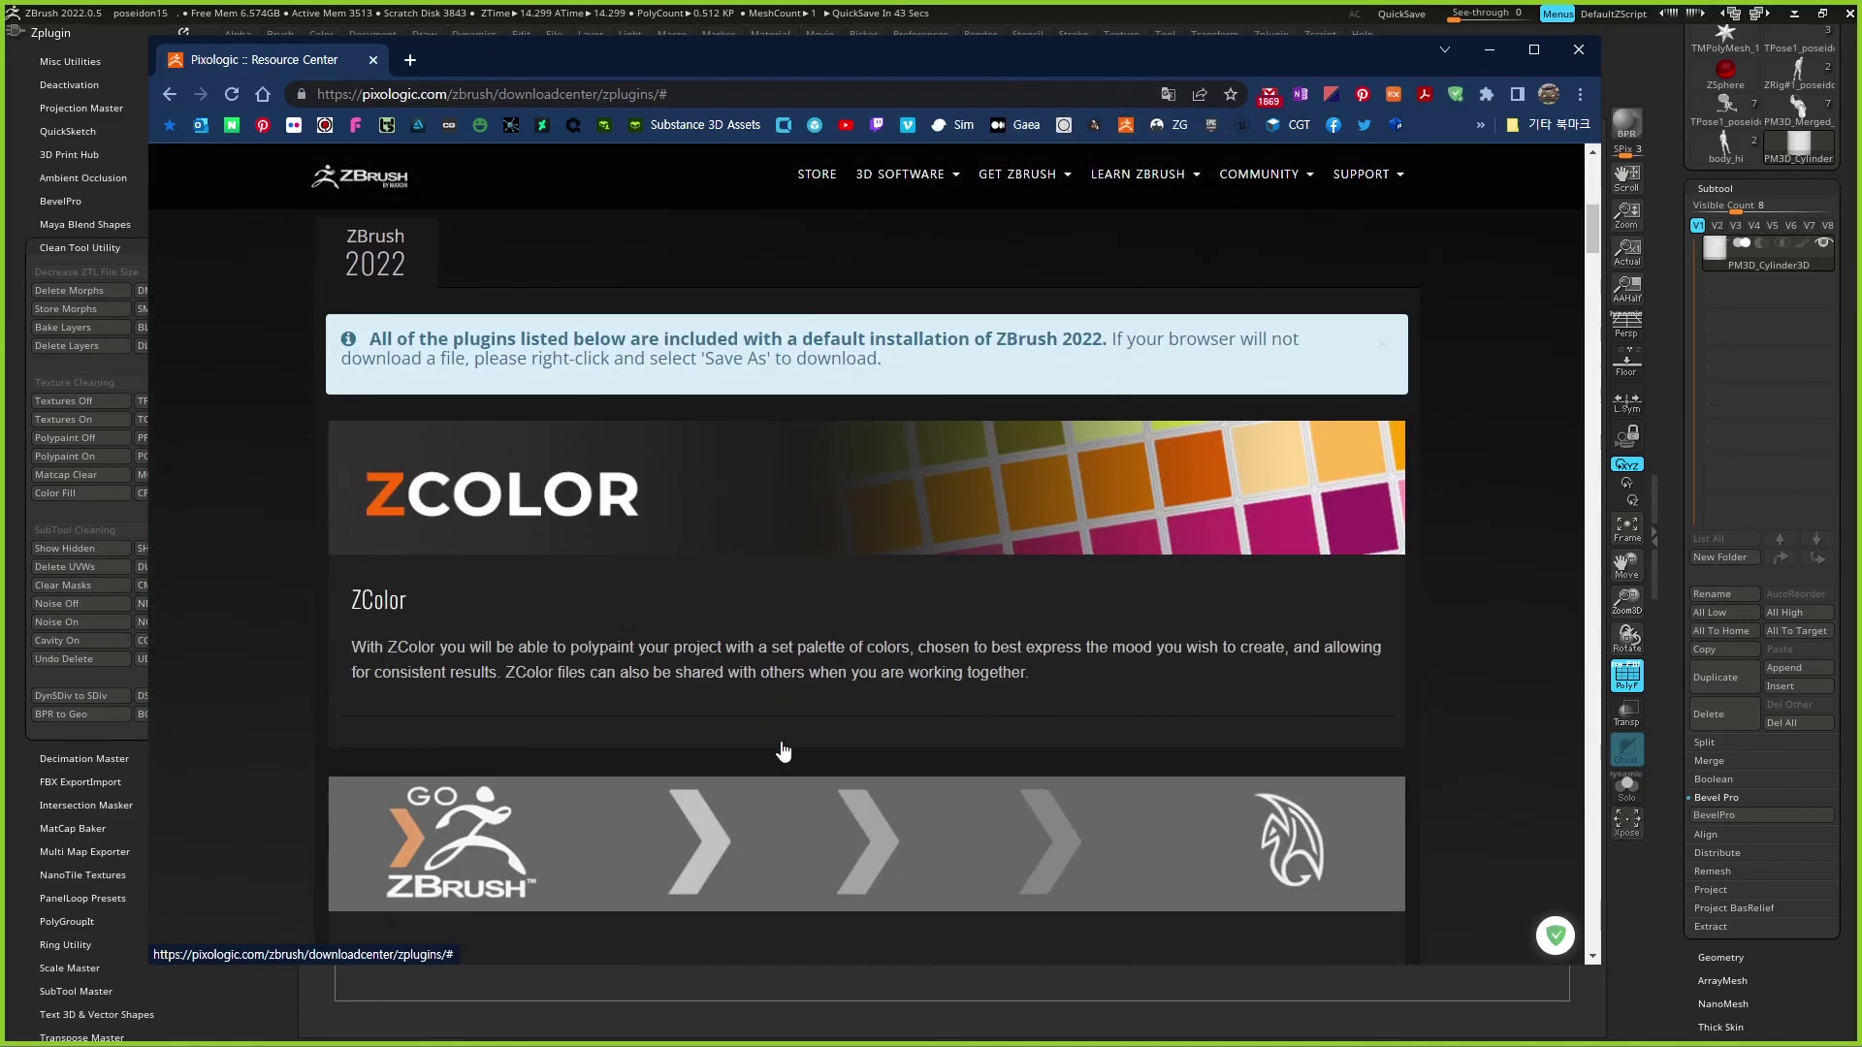
scroll(782, 750, down, 8)
scroll(783, 750, down, 6)
scroll(783, 750, down, 2)
scroll(784, 750, down, 10)
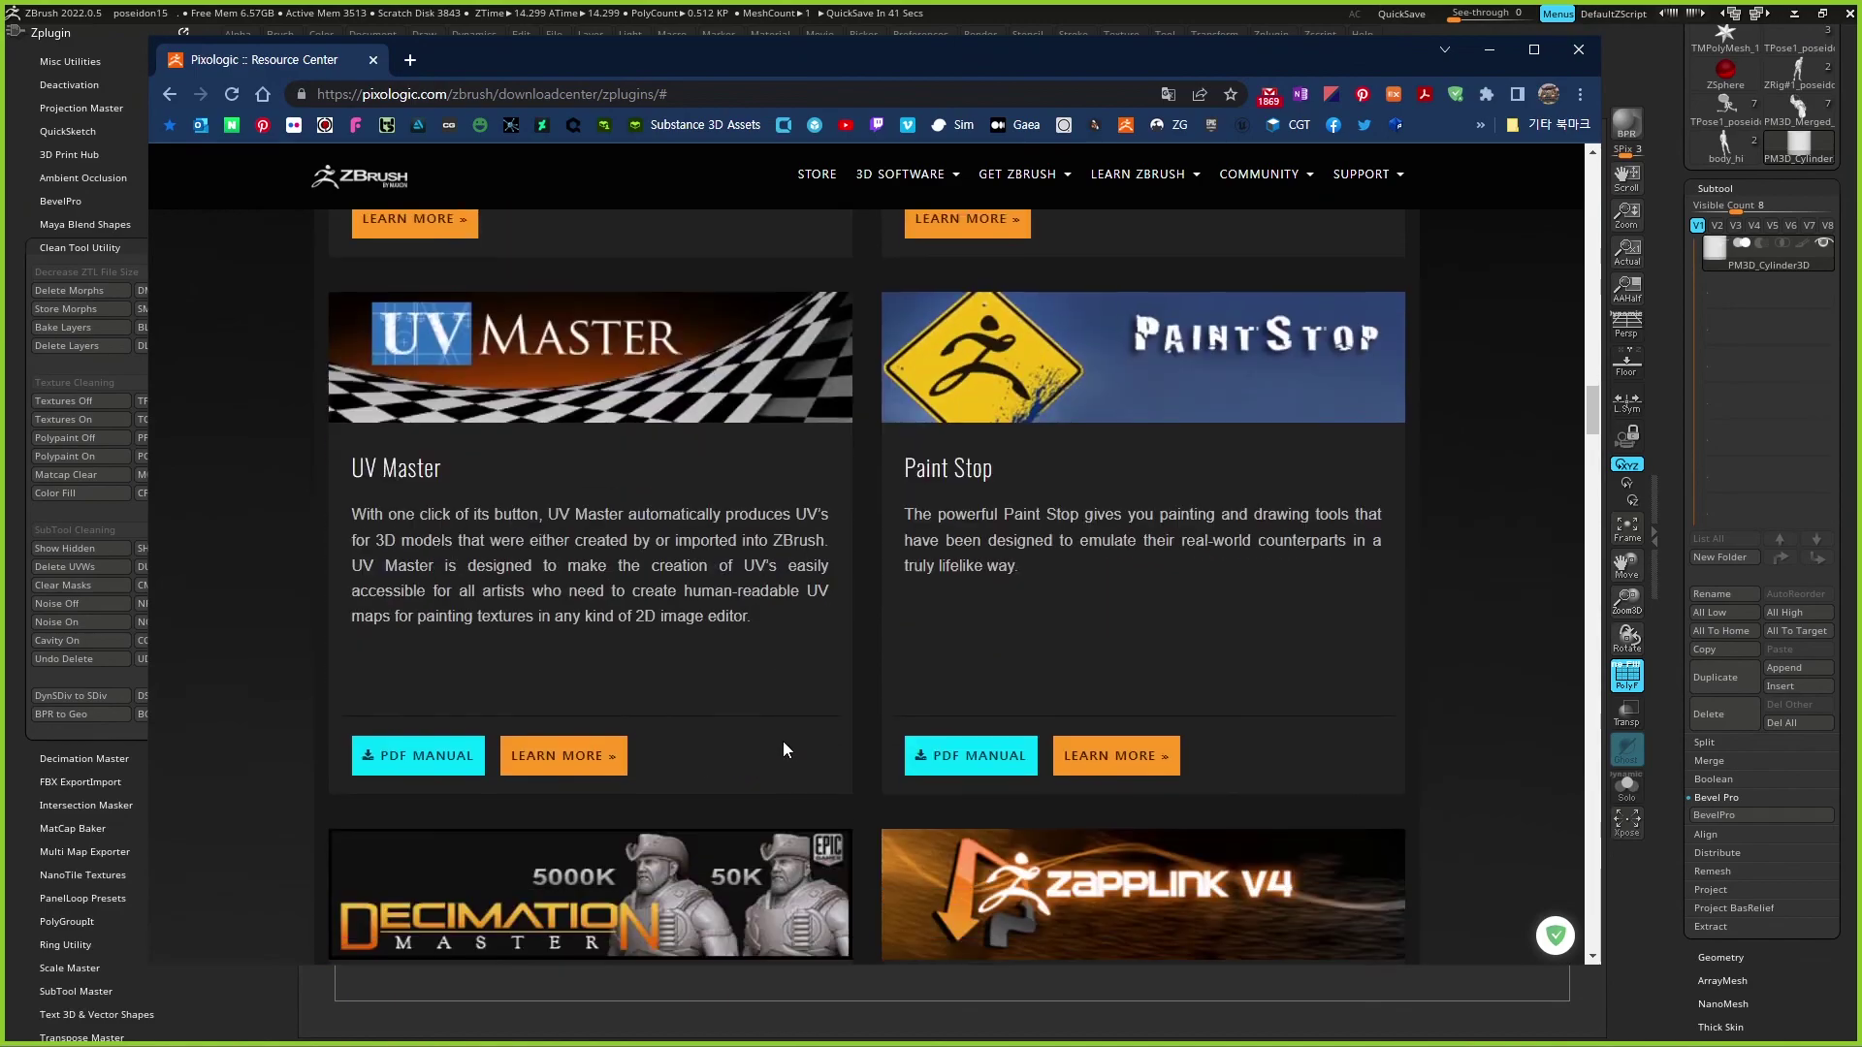
scroll(784, 749, down, 5)
scroll(784, 749, down, 5)
scroll(784, 749, down, 5)
scroll(784, 742, down, 5)
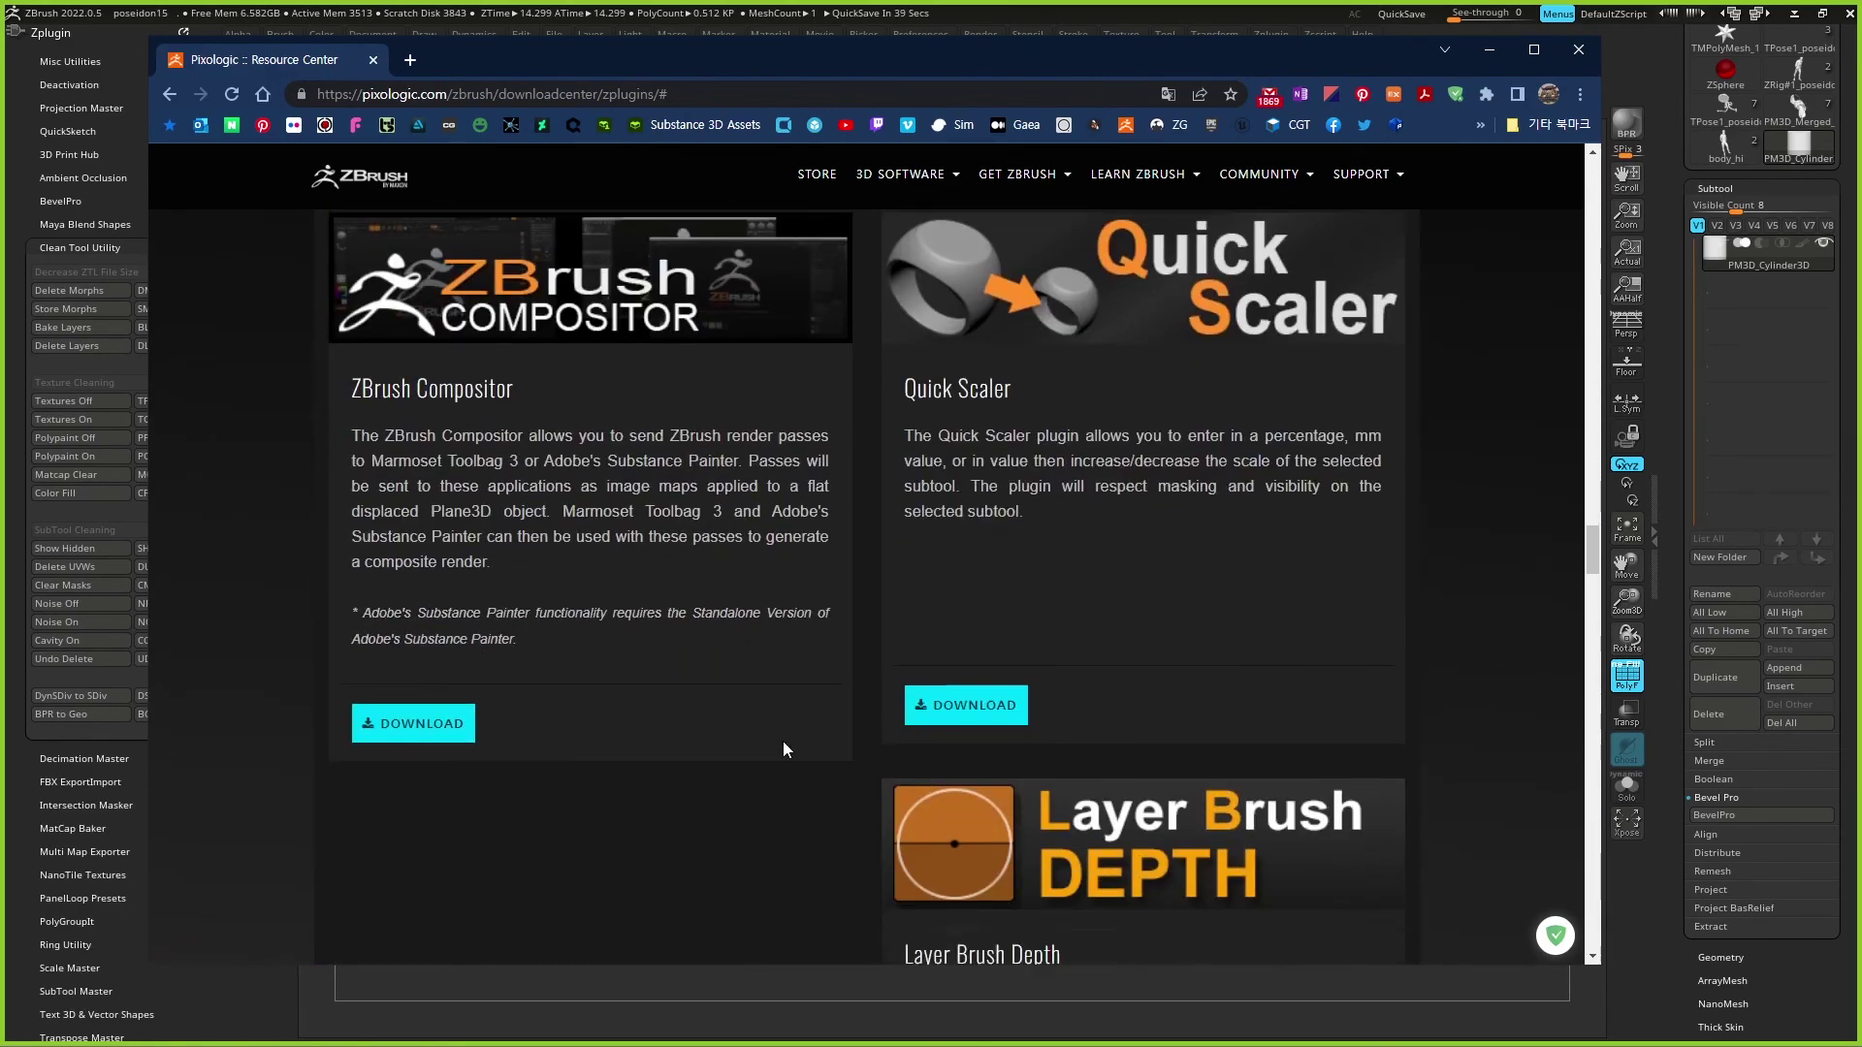
scroll(784, 742, down, 5)
scroll(784, 742, down, 3)
scroll(787, 742, down, 1)
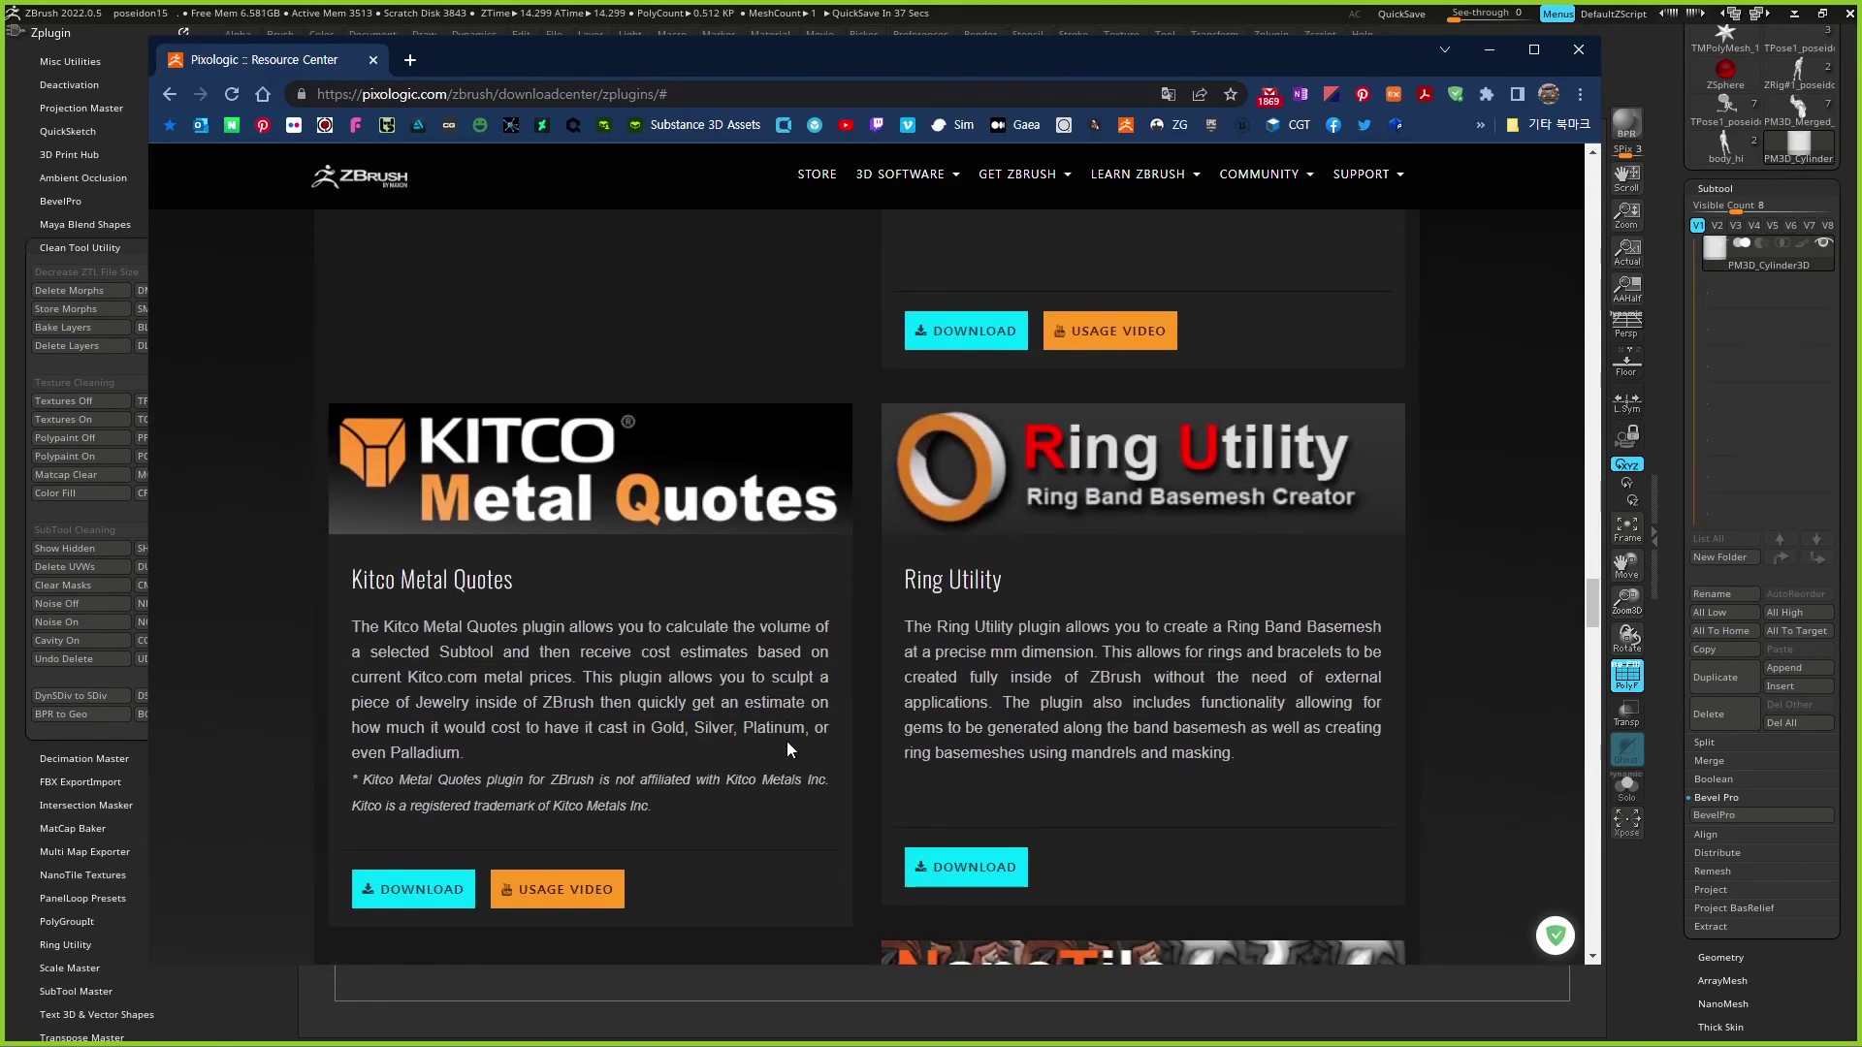
scroll(787, 743, down, 4)
scroll(787, 743, down, 5)
scroll(789, 743, down, 2)
scroll(788, 750, down, 4)
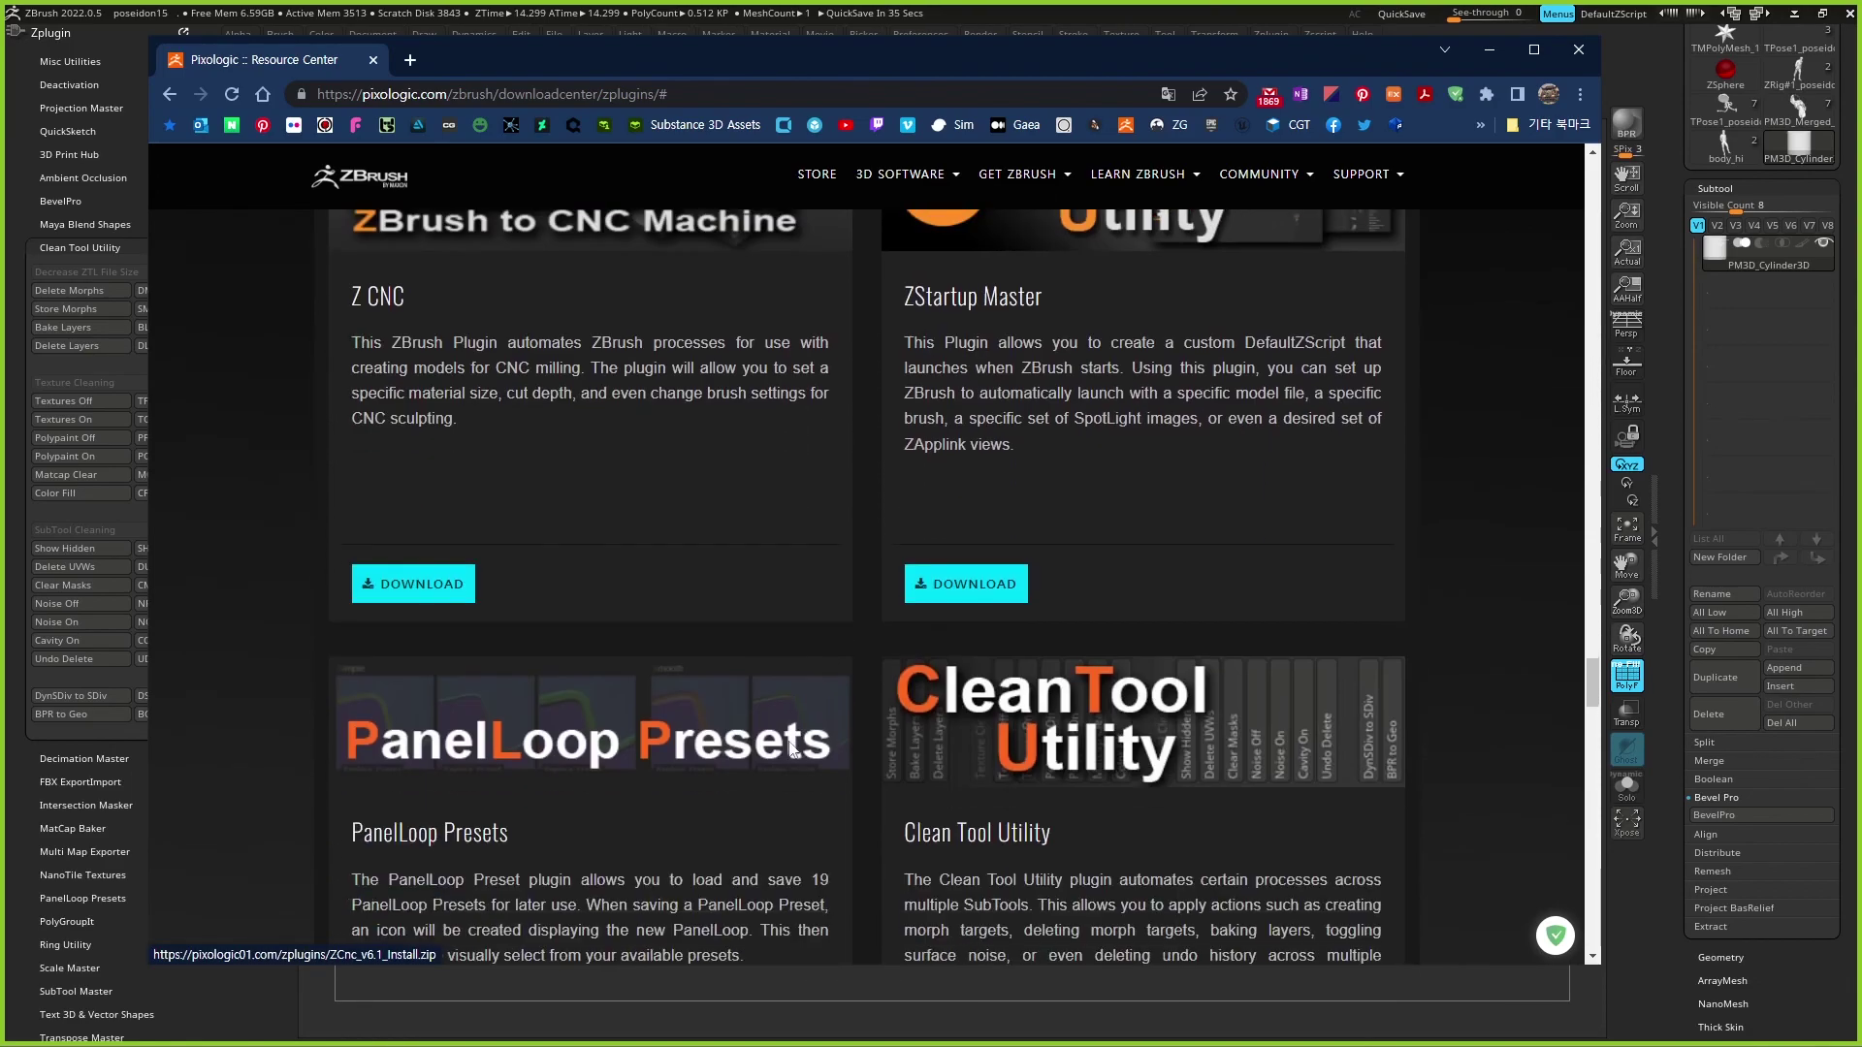
scroll(784, 742, up, 2)
scroll(969, 761, down, 2)
scroll(1146, 798, down, 4)
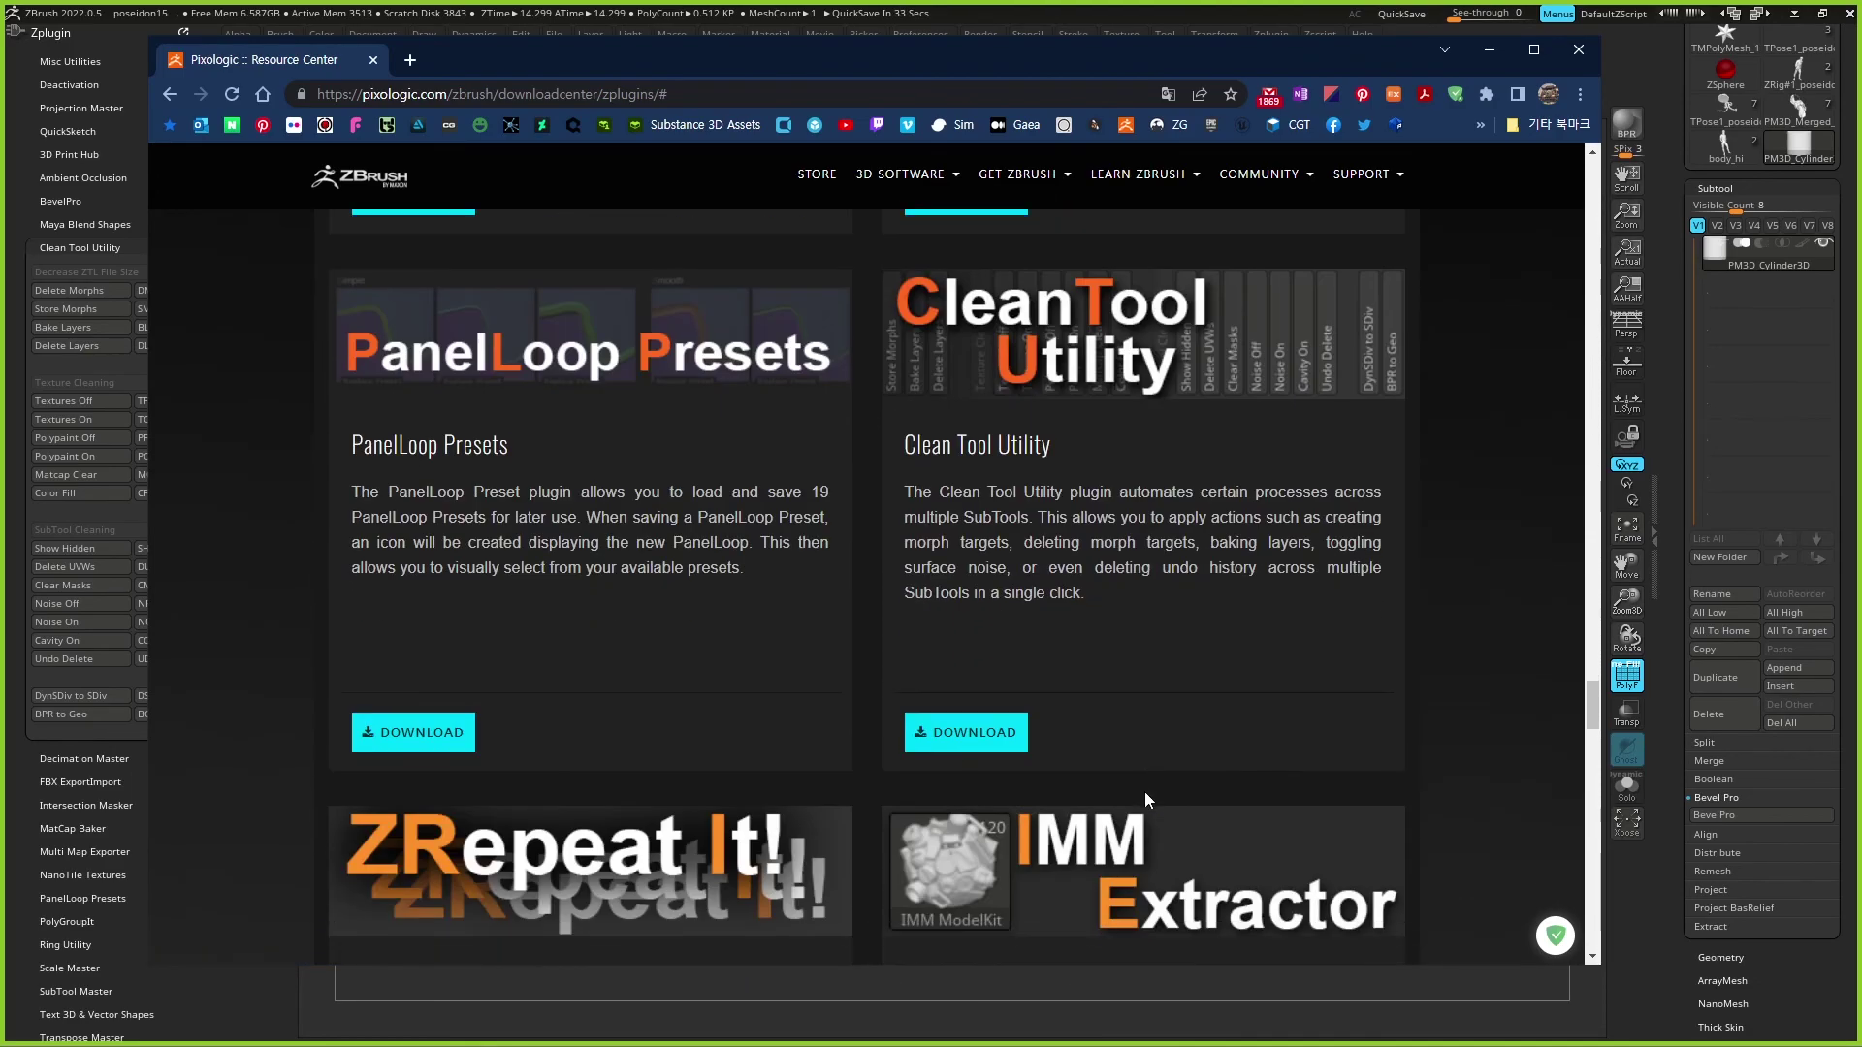
scroll(1318, 533, up, 2)
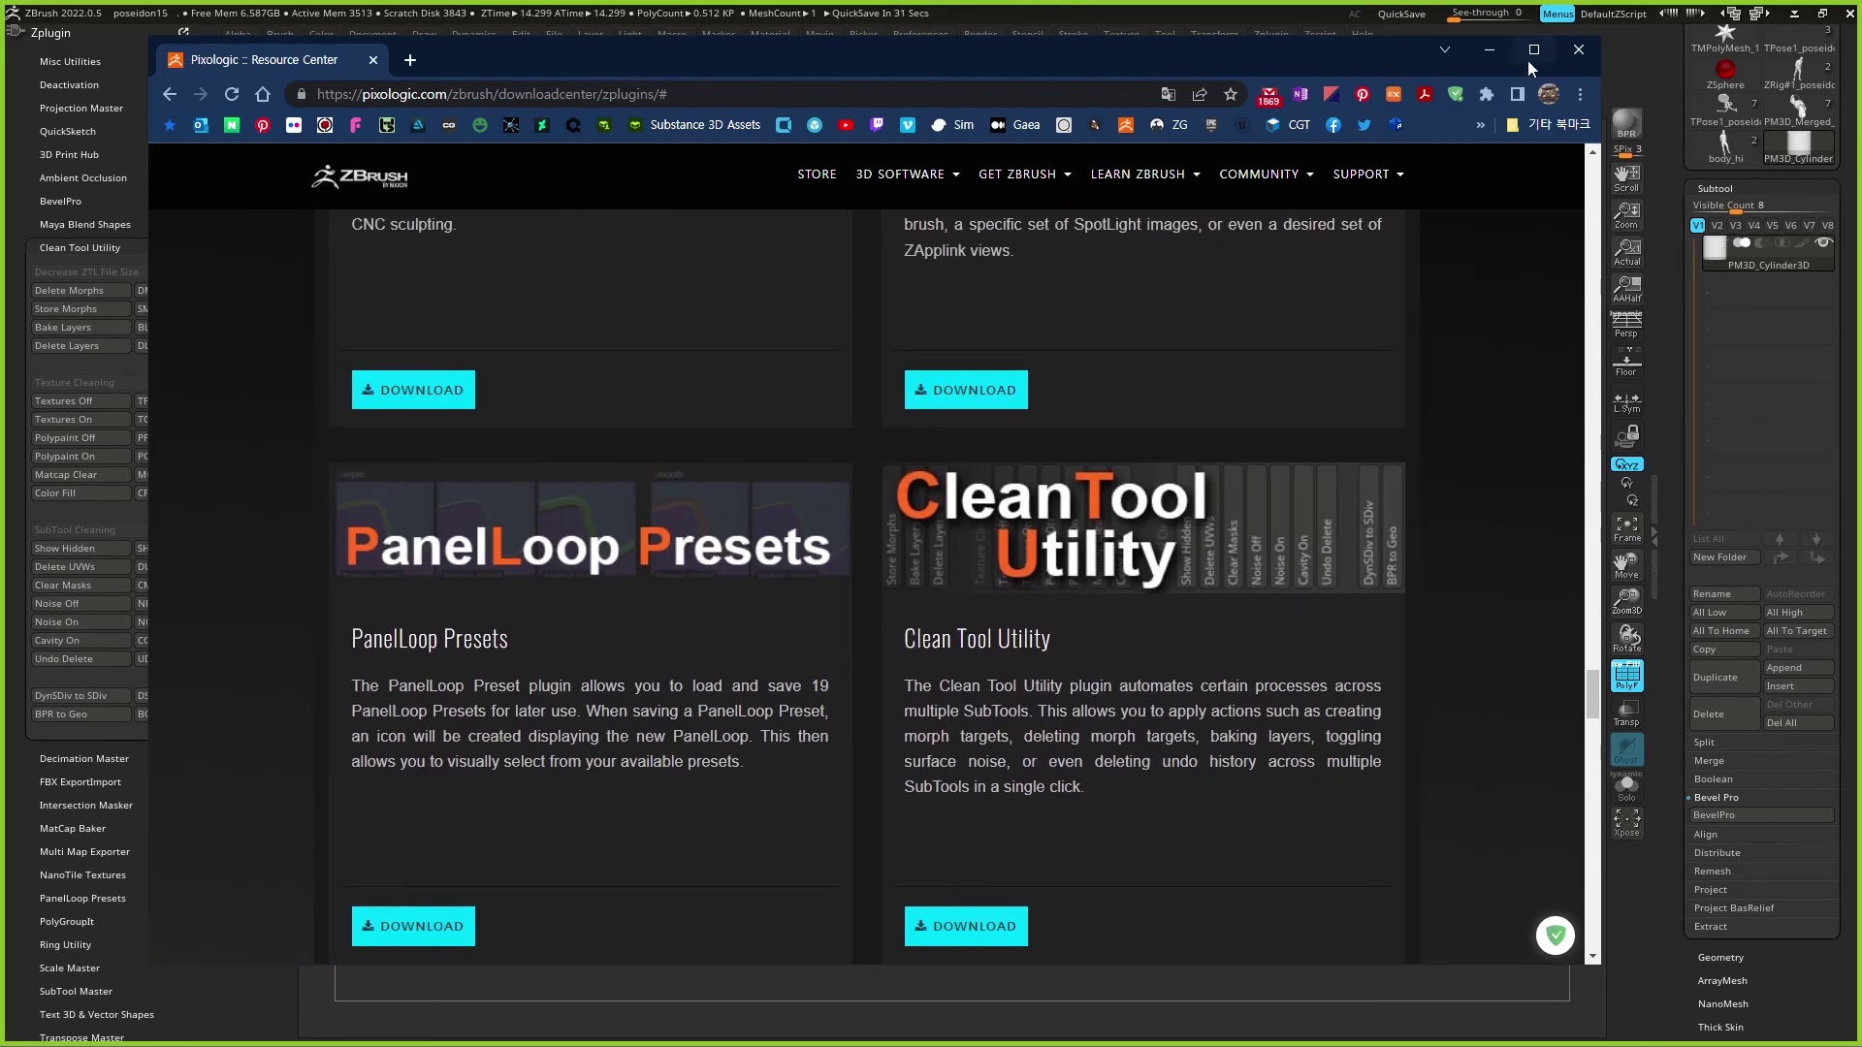
click(1494, 53)
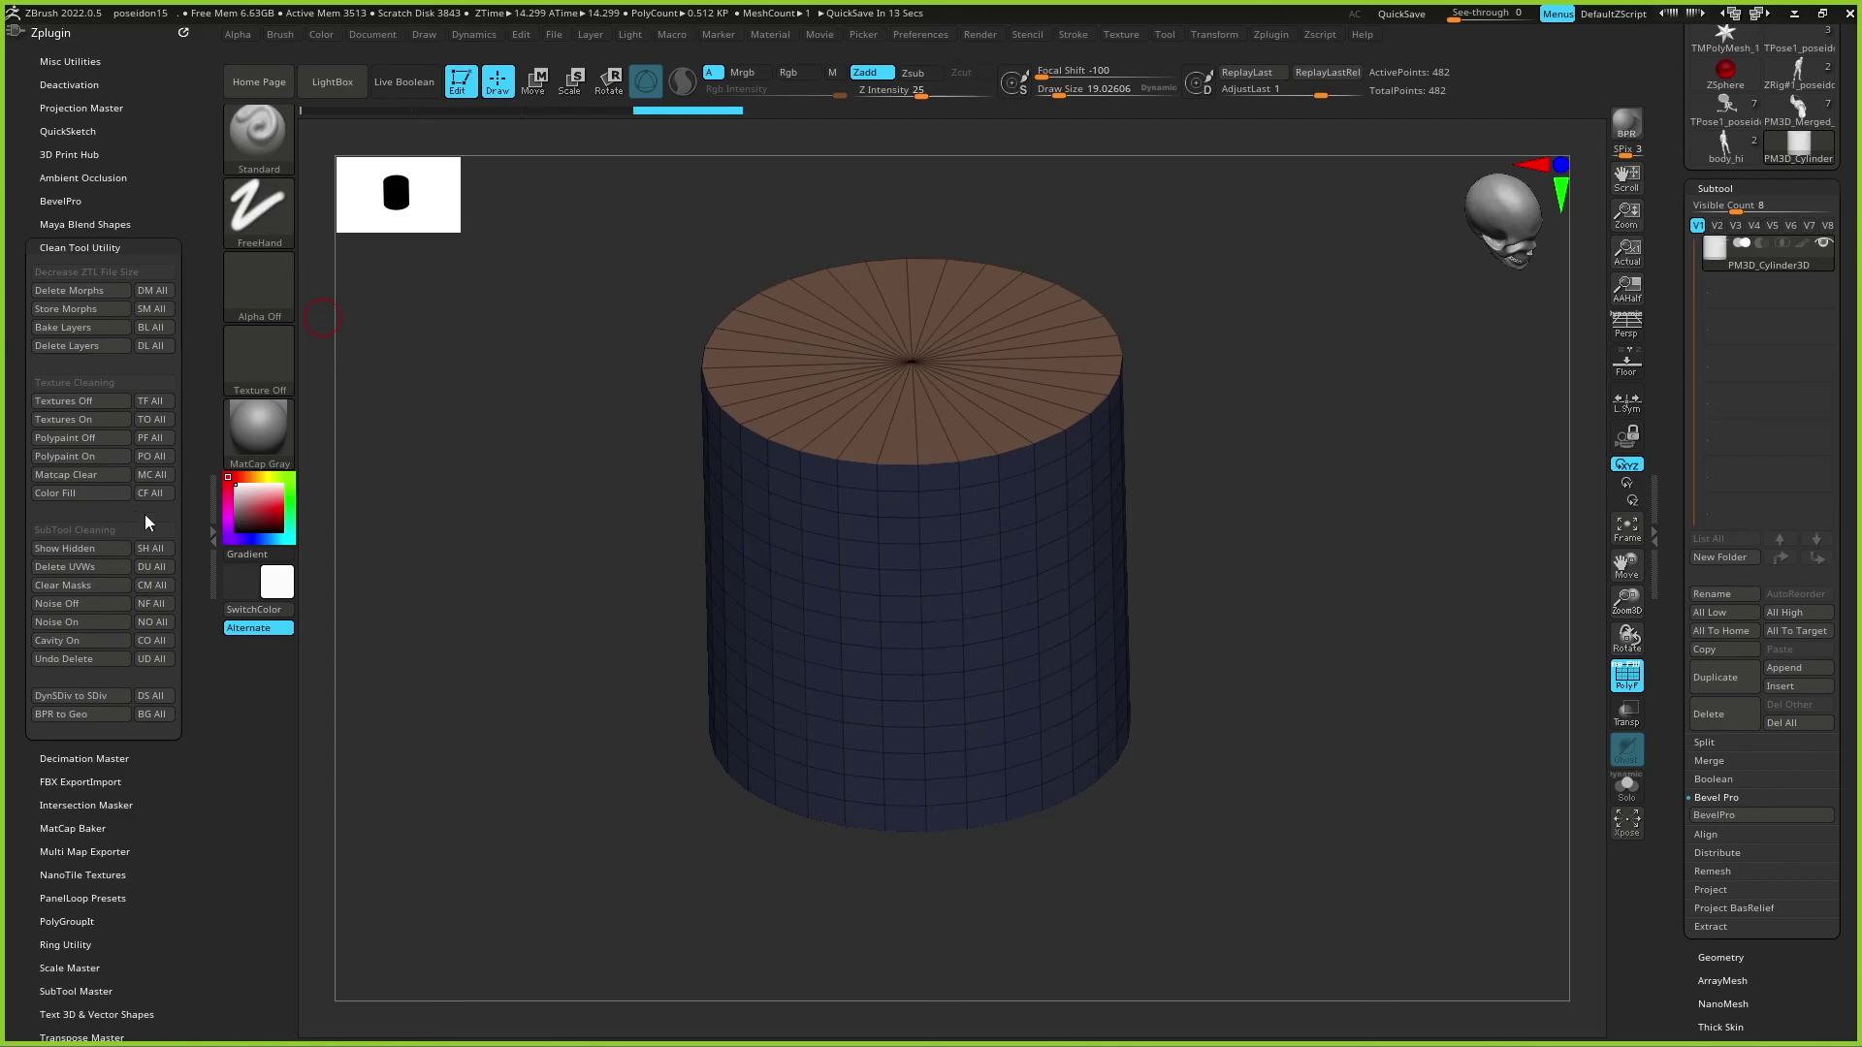
Step: Collapse Clean Tool Utility, then expand and collapse Decimation Master in the Zplugin palette
click(112, 247)
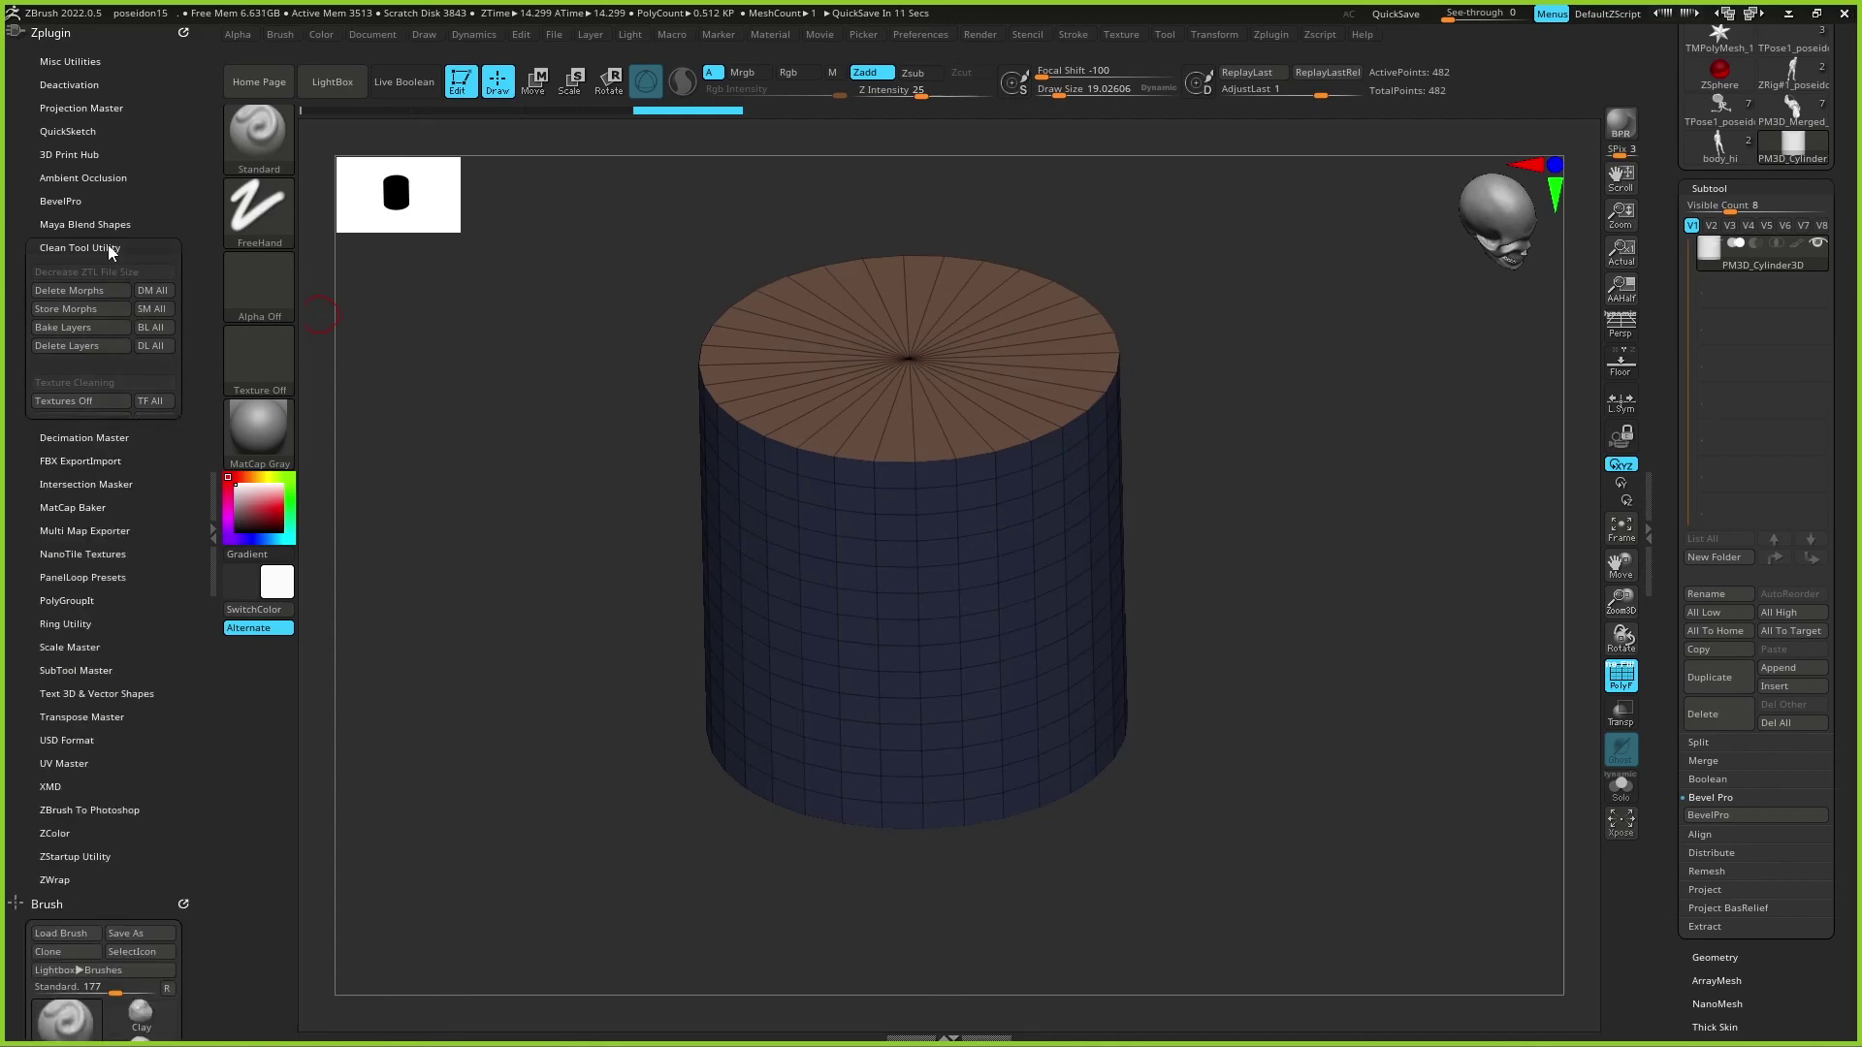
click(110, 249)
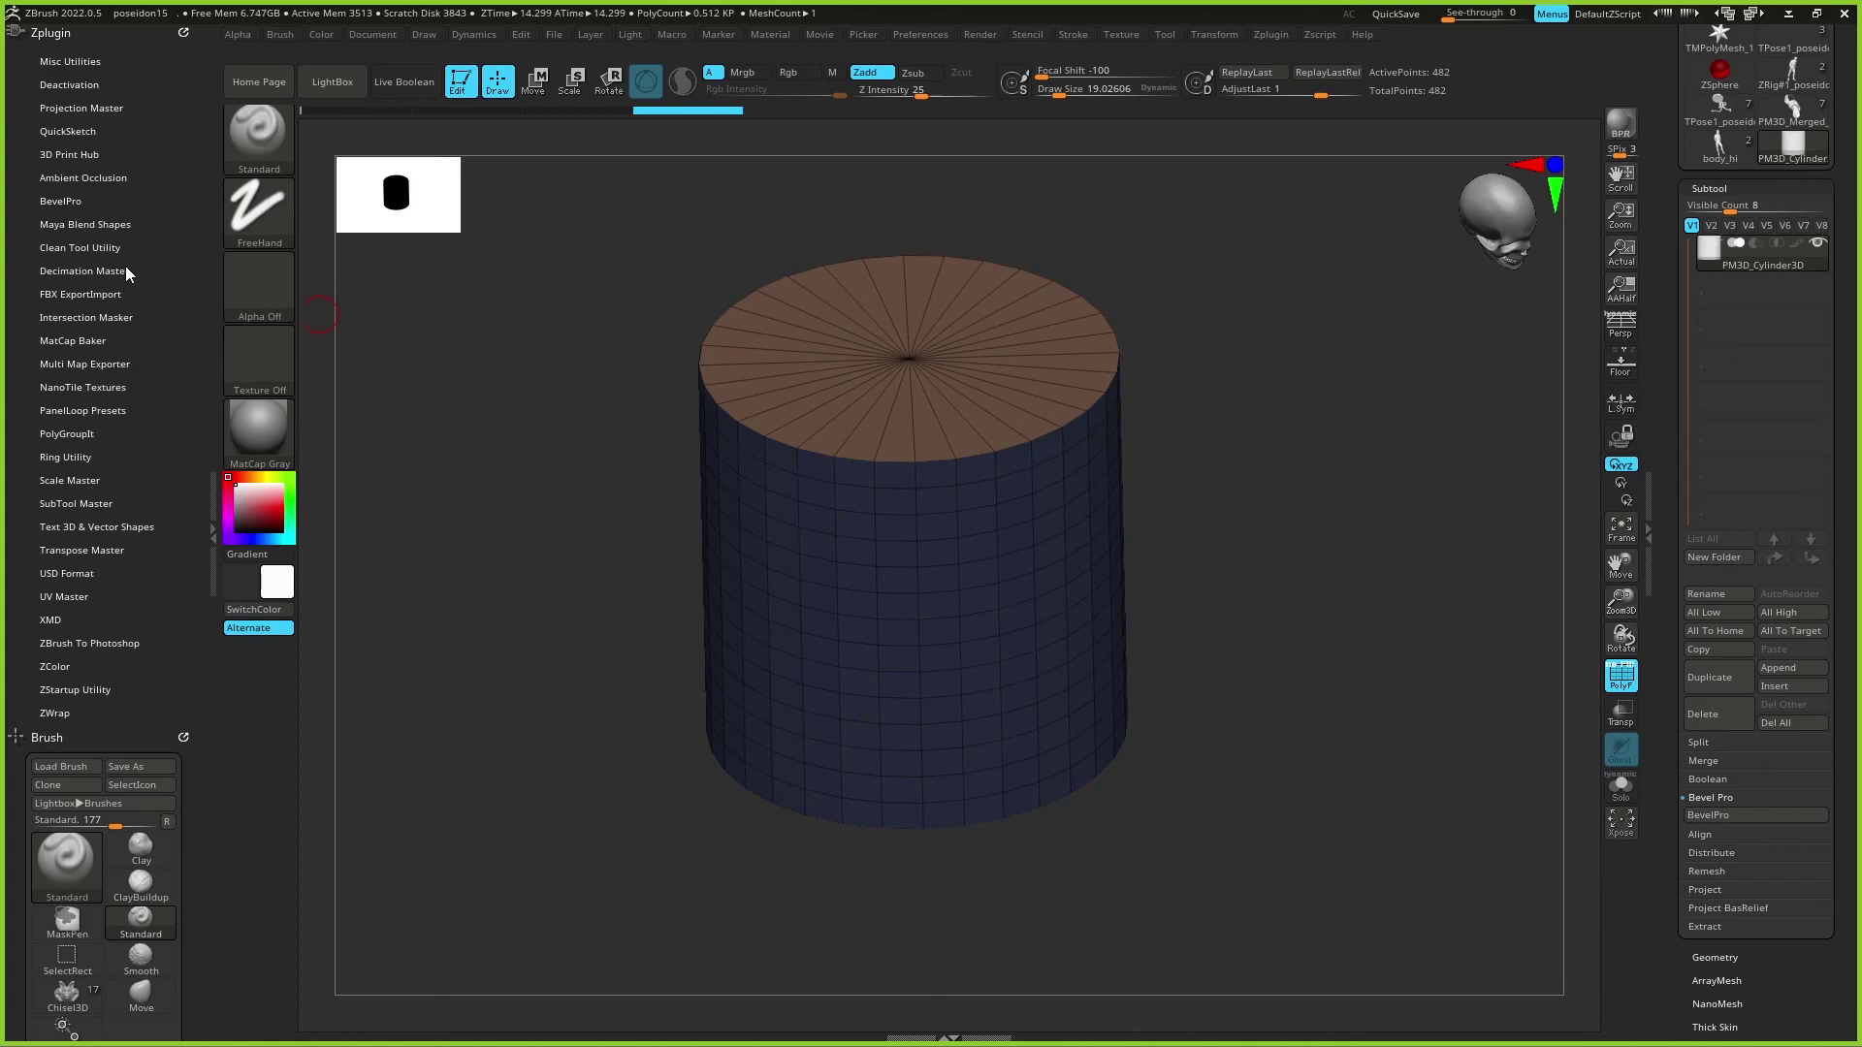
click(125, 271)
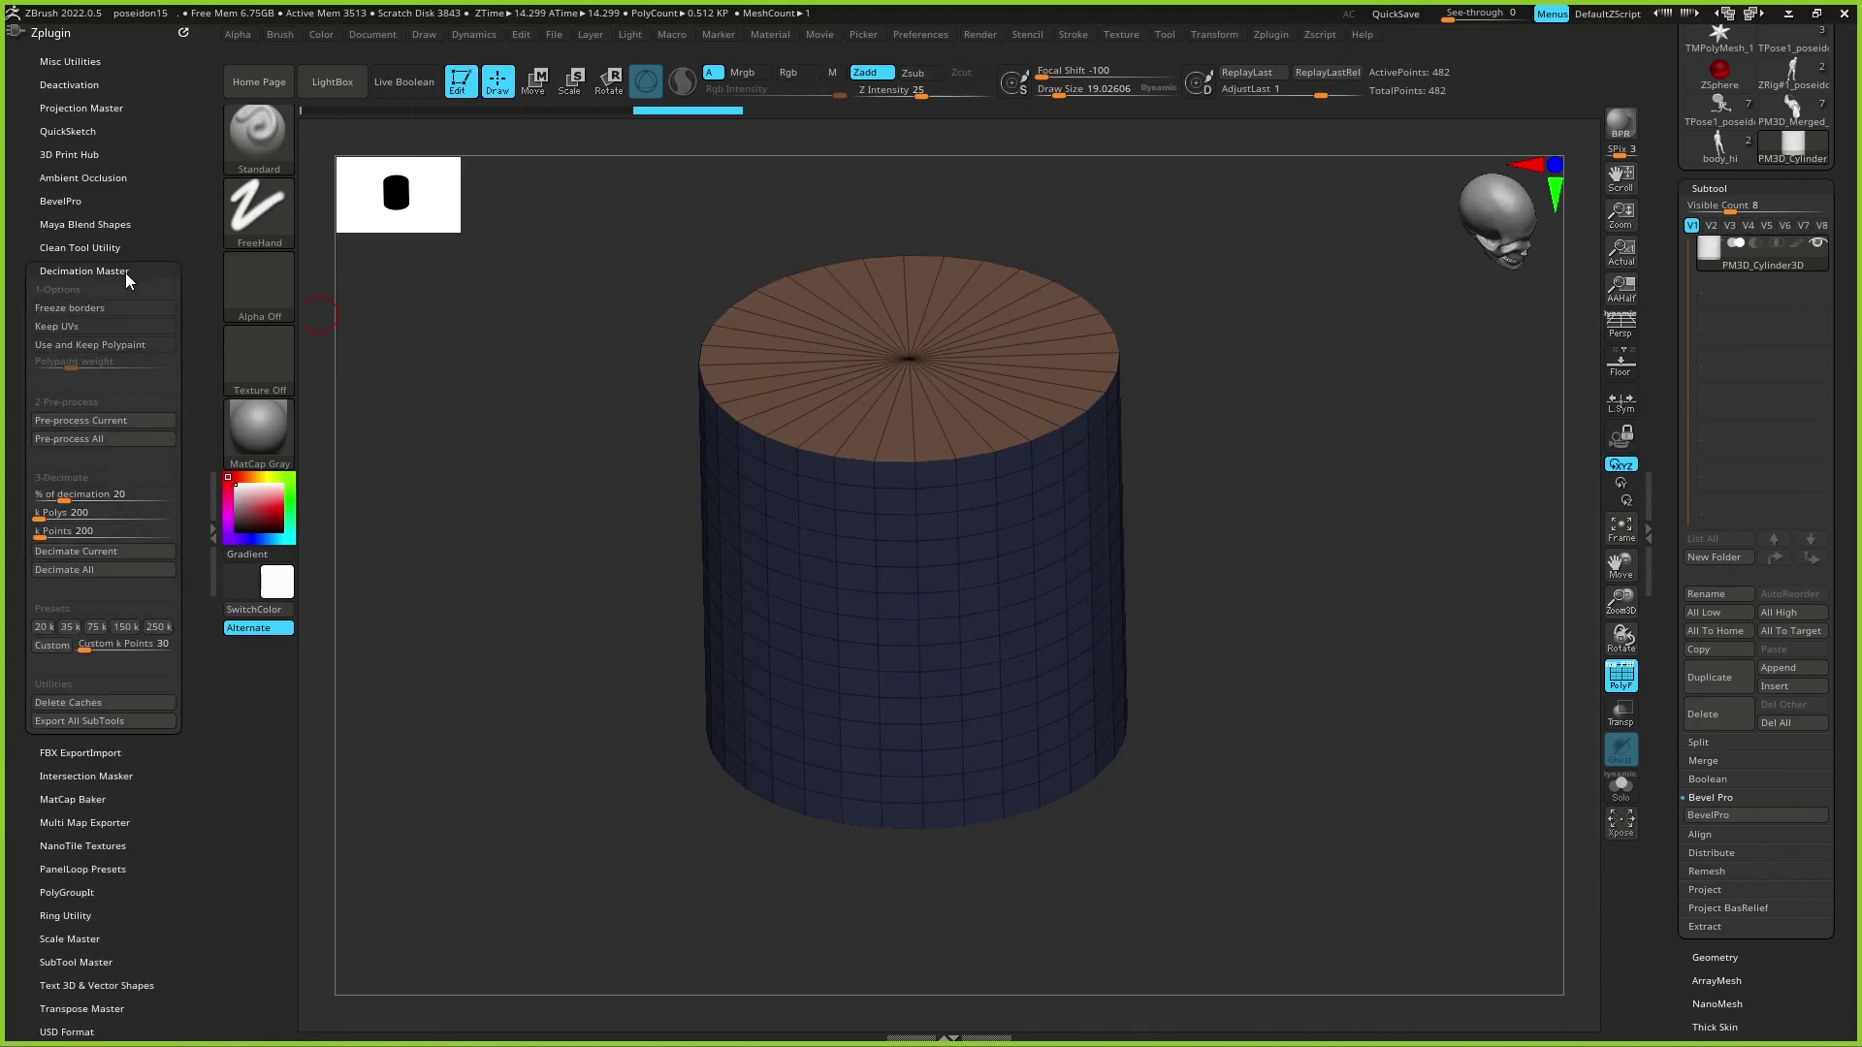
click(120, 263)
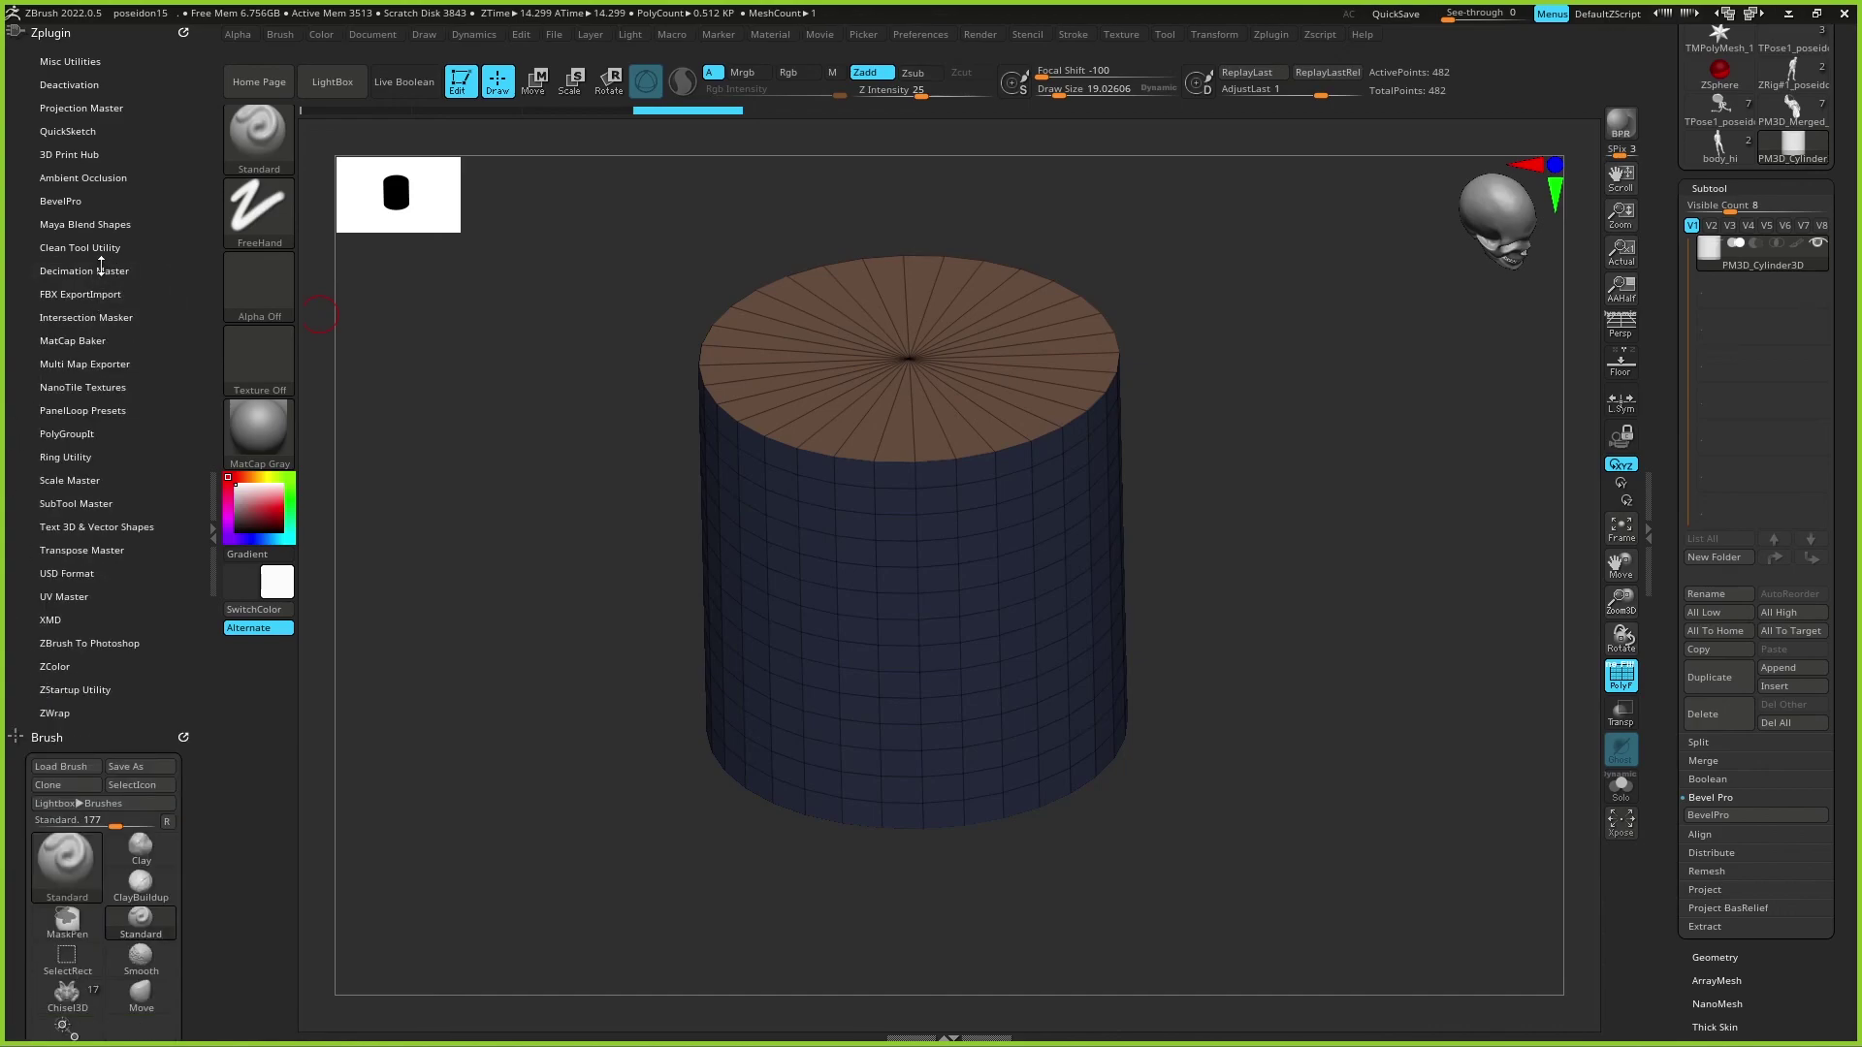